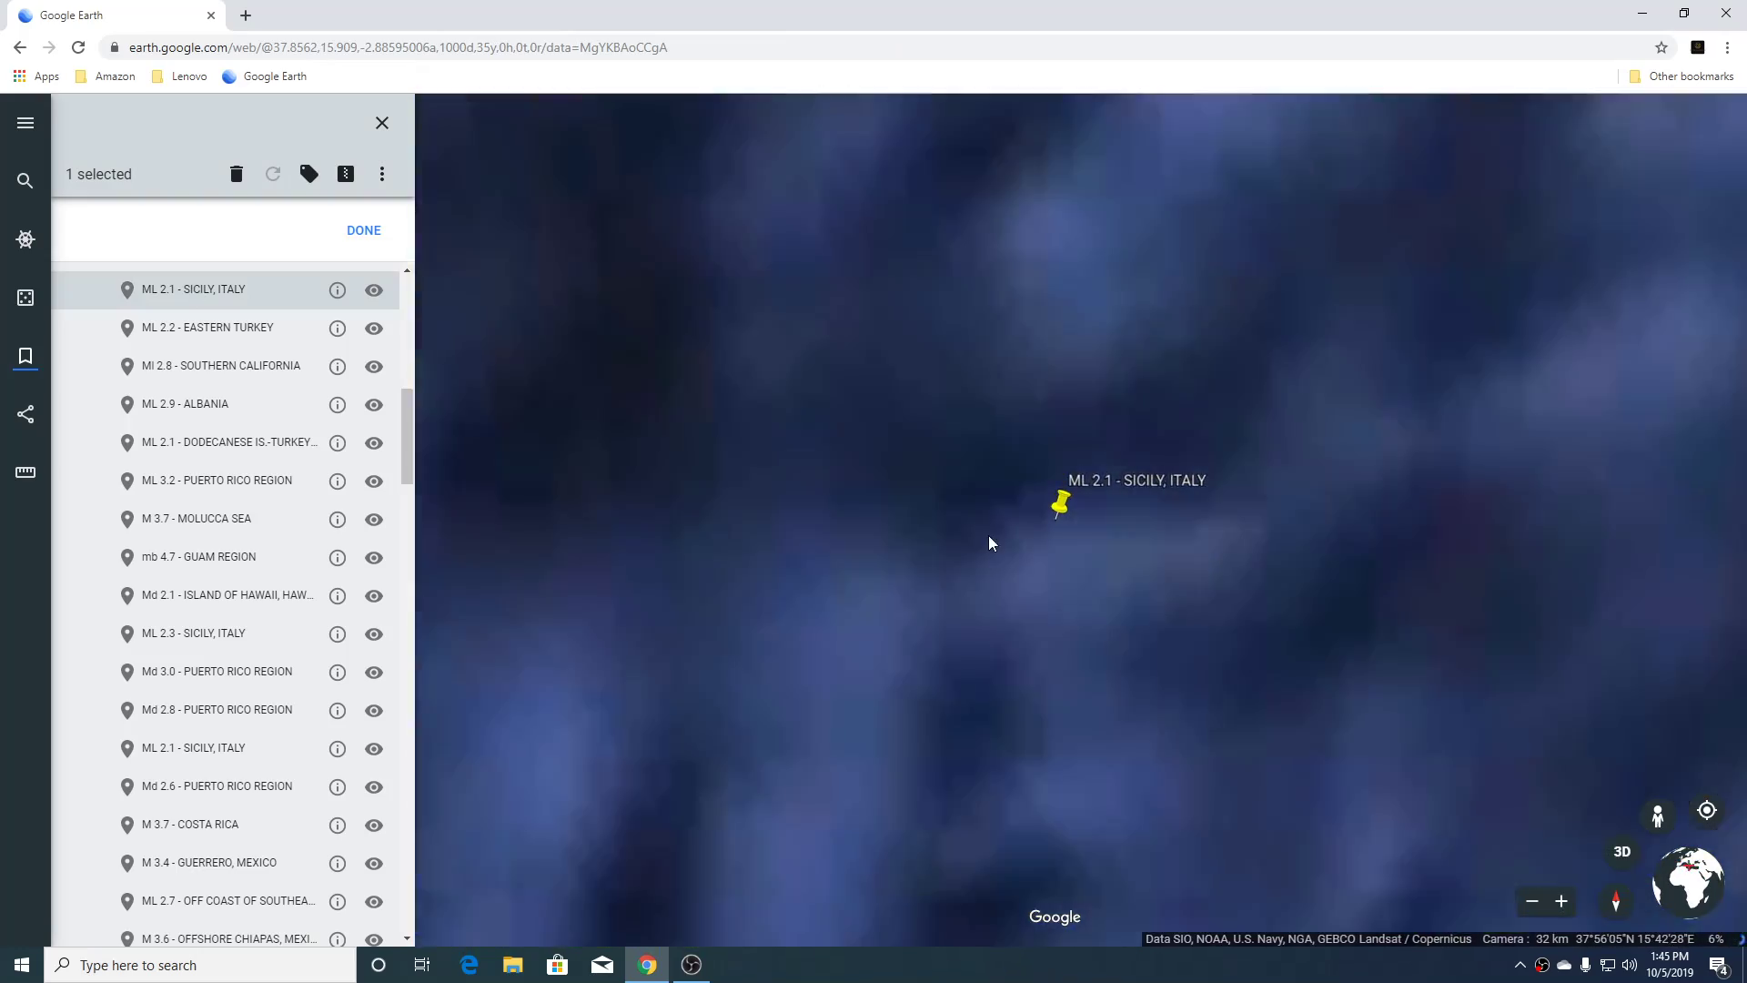
Show the ML 2.1 Sicily, Italy placemark together with the nearby coastline in a tilted 3D view.
scroll(990, 546, down, 5)
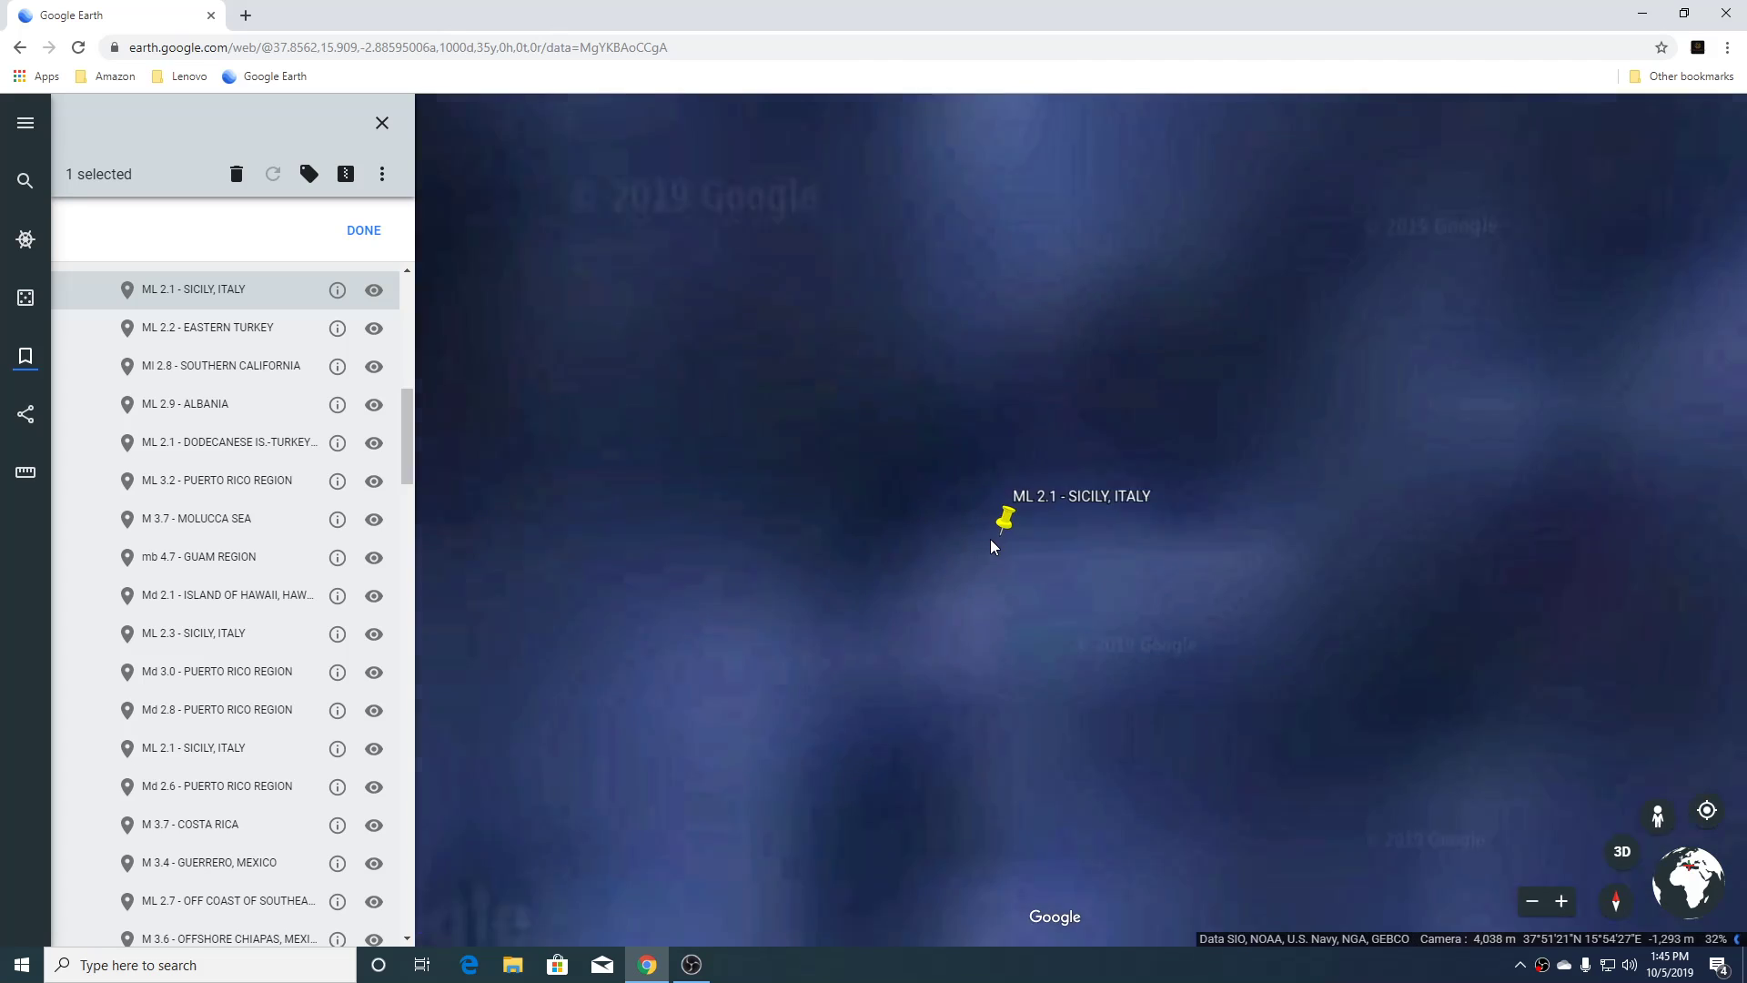
scroll(990, 539, down, 2)
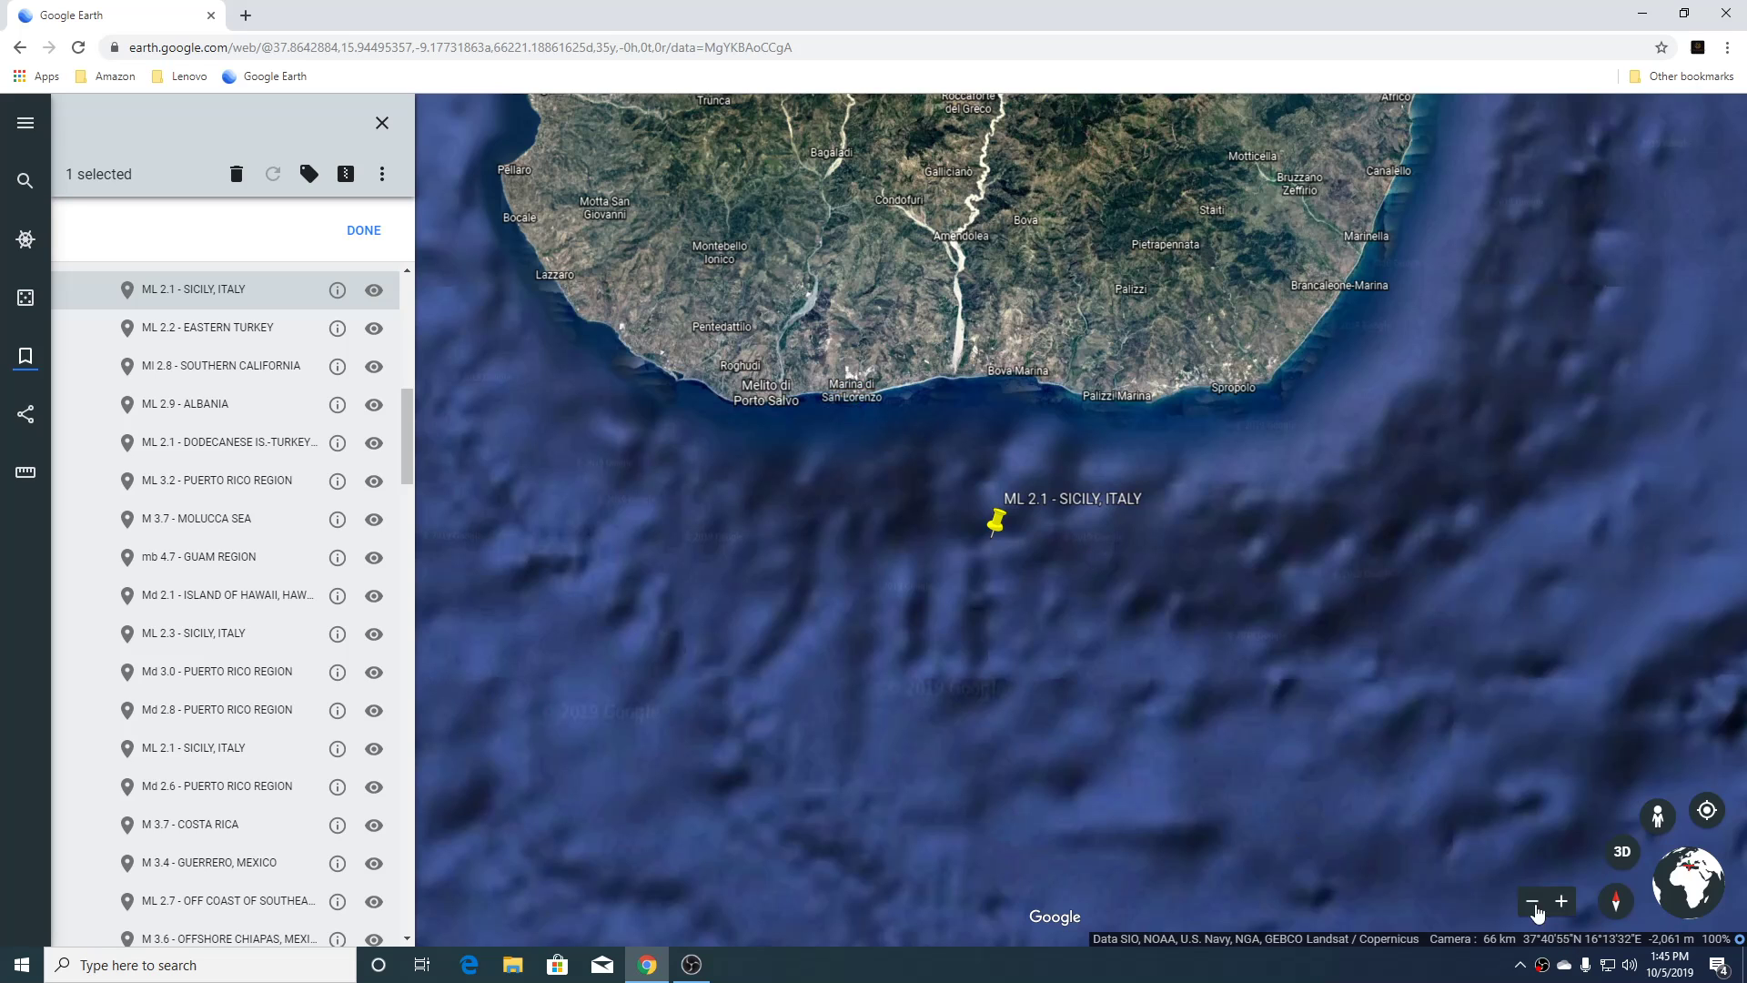
click(1624, 853)
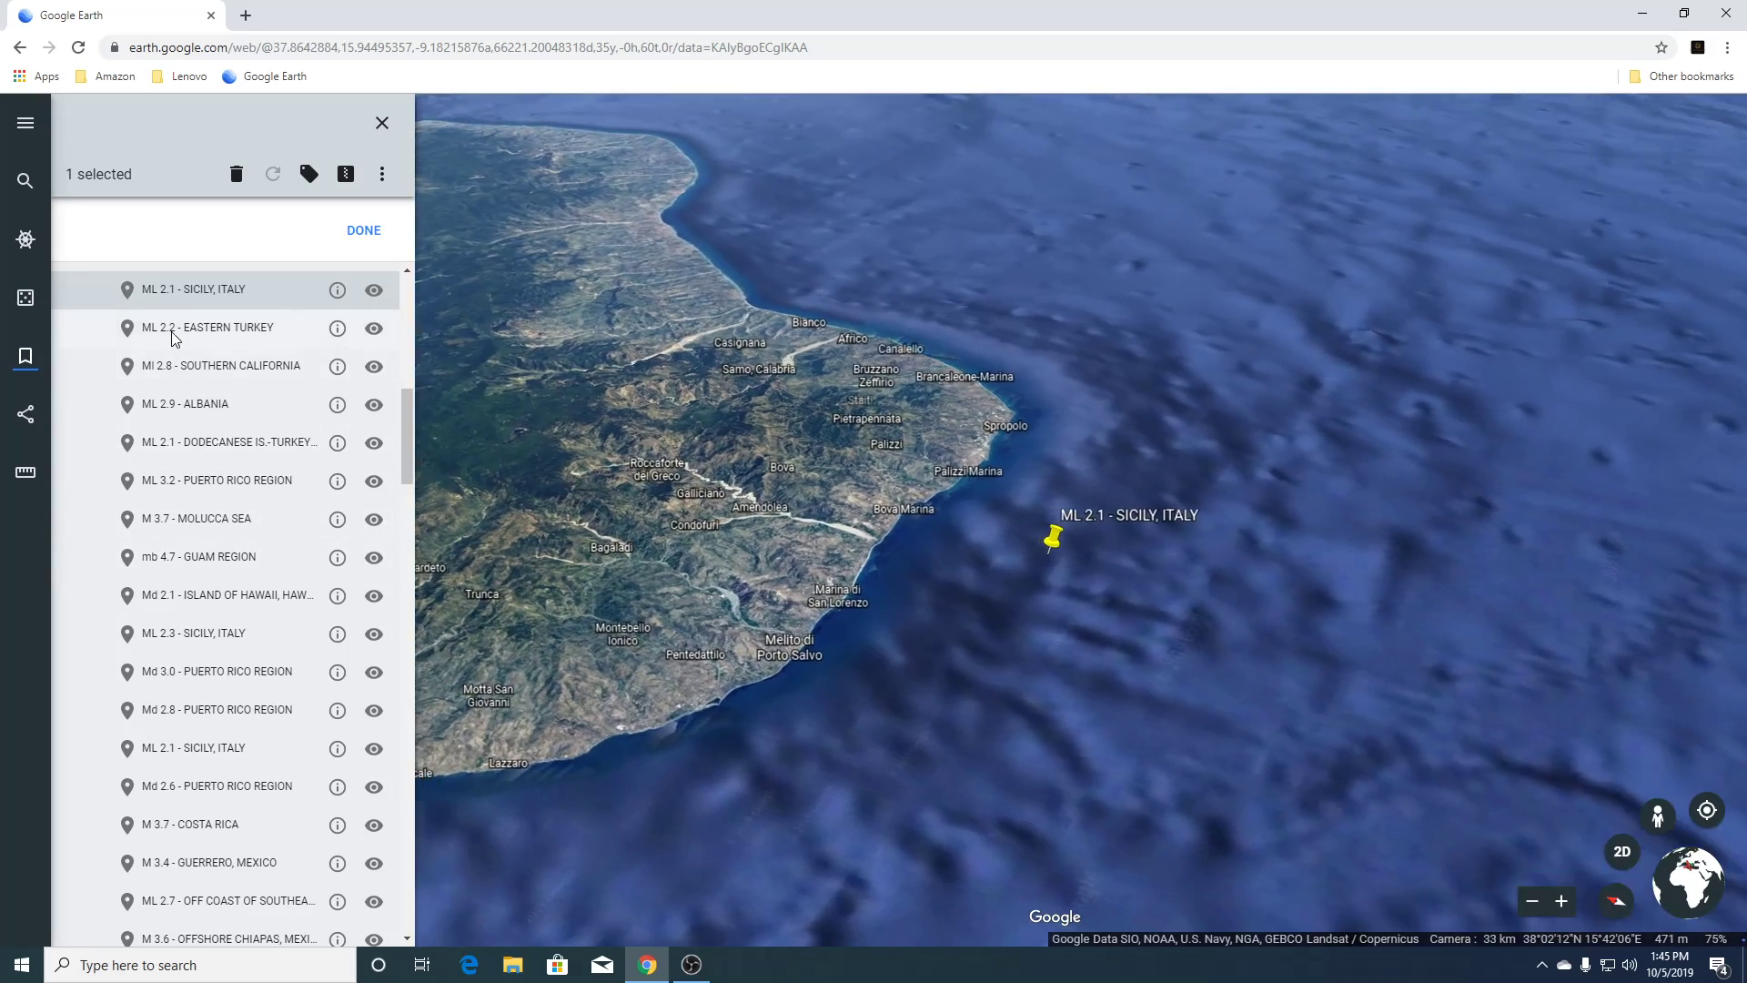
Go to the ML 2.2 Eastern Turkey placemark and examine the surrounding mountains and the village of Yukarikizilca in 3D.
click(172, 332)
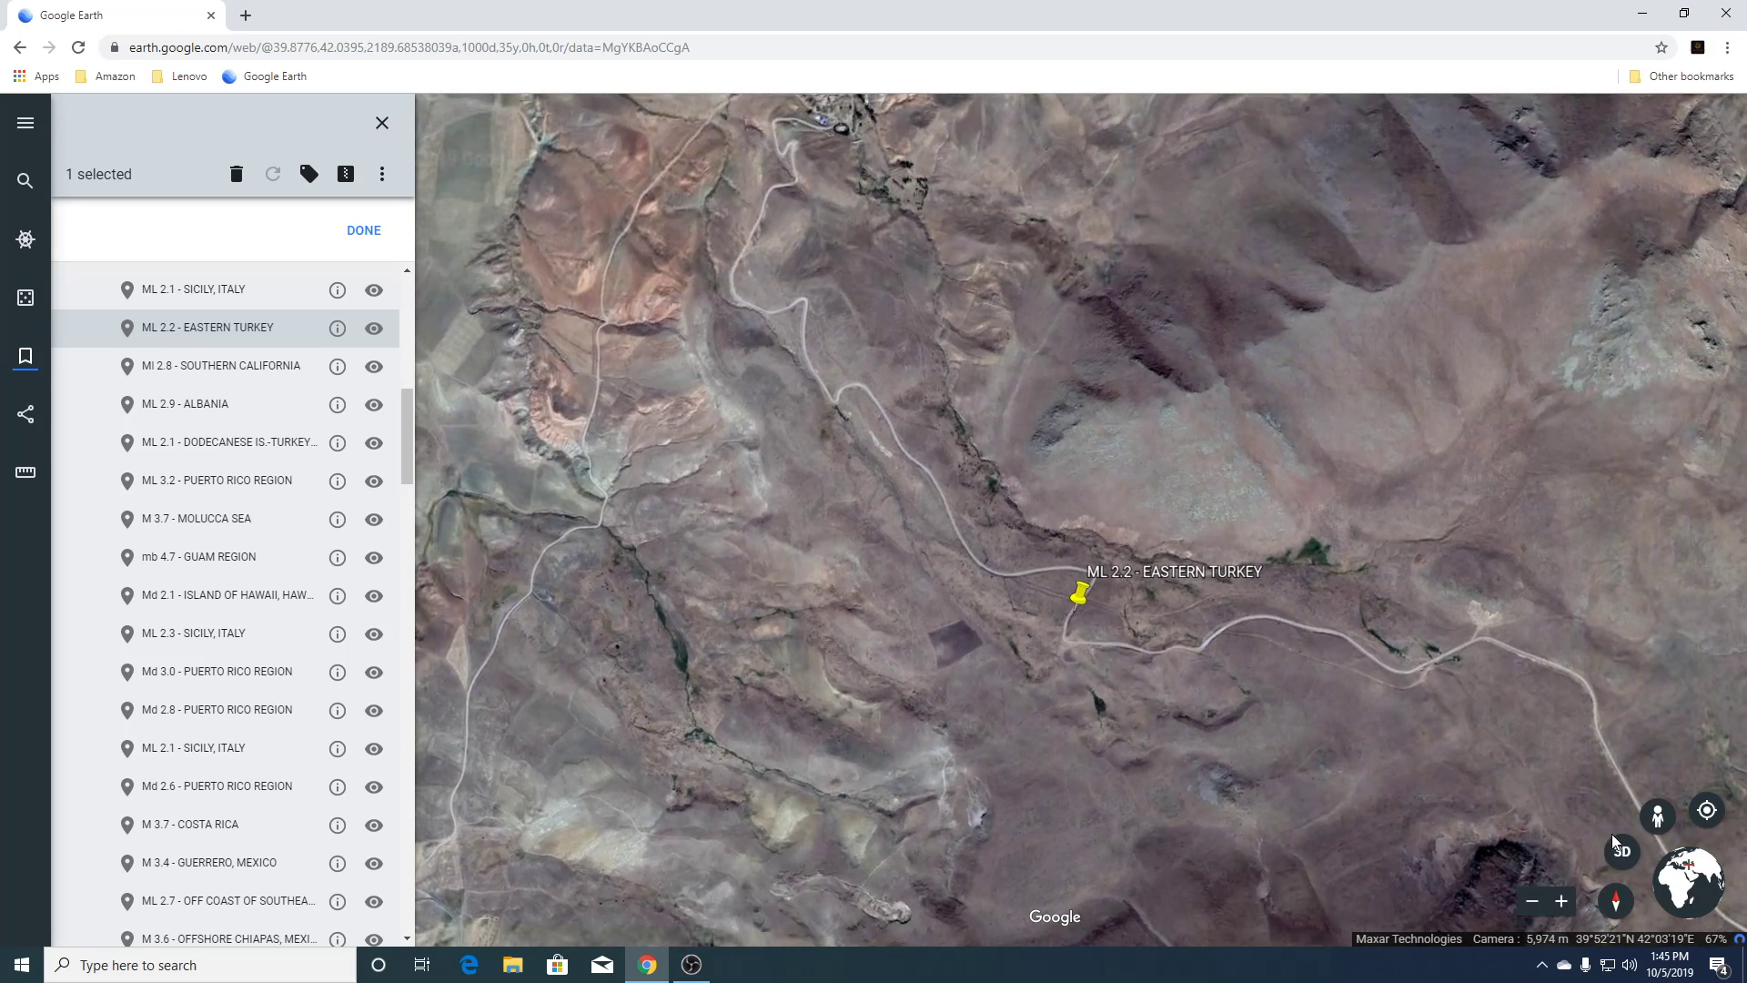
click(1622, 856)
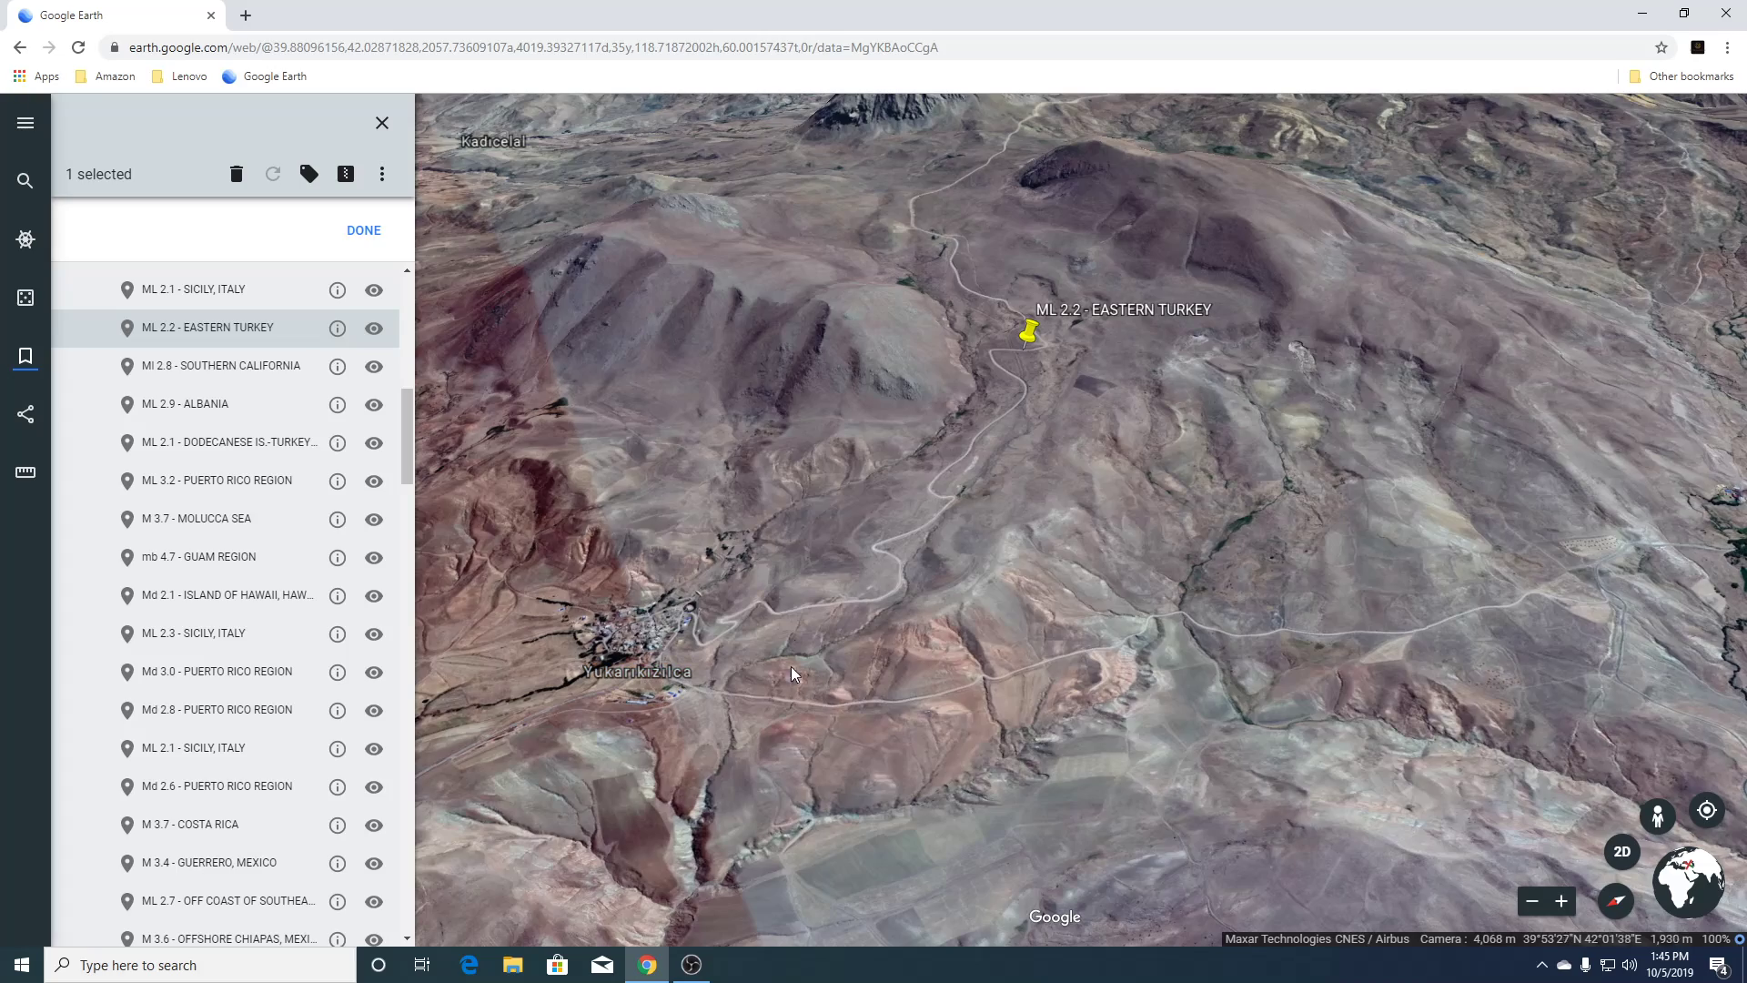
scroll(898, 597, down, 3)
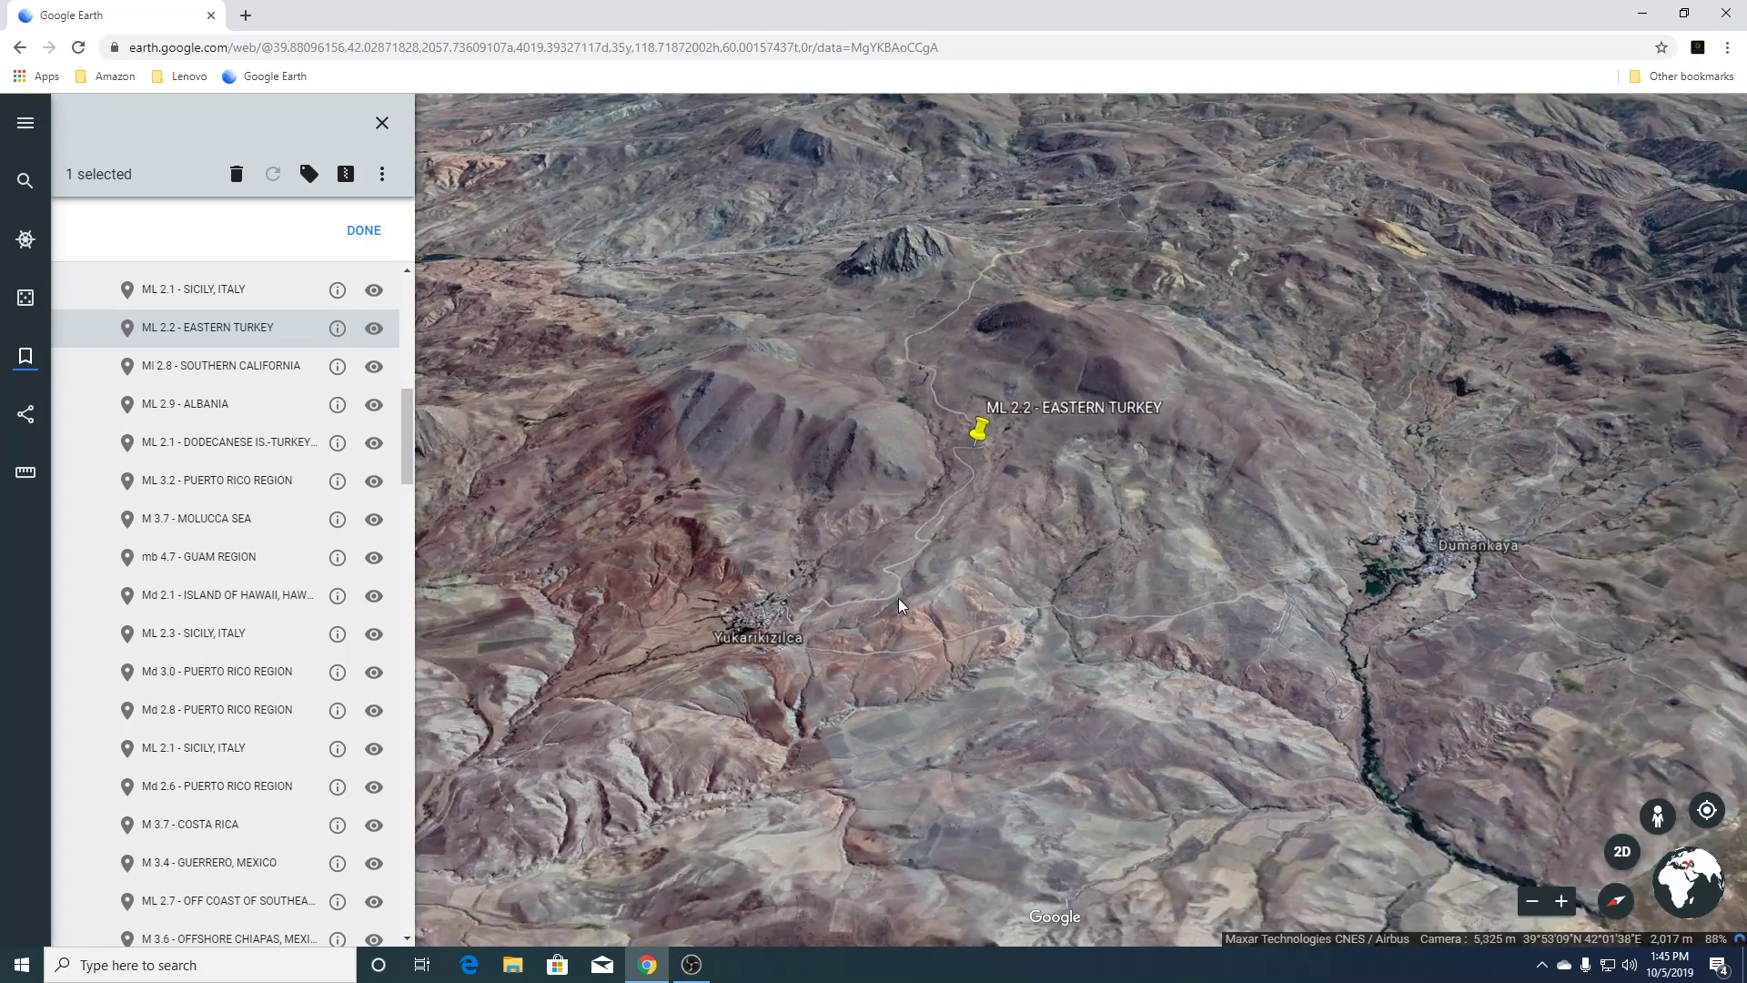
scroll(898, 598, down, 4)
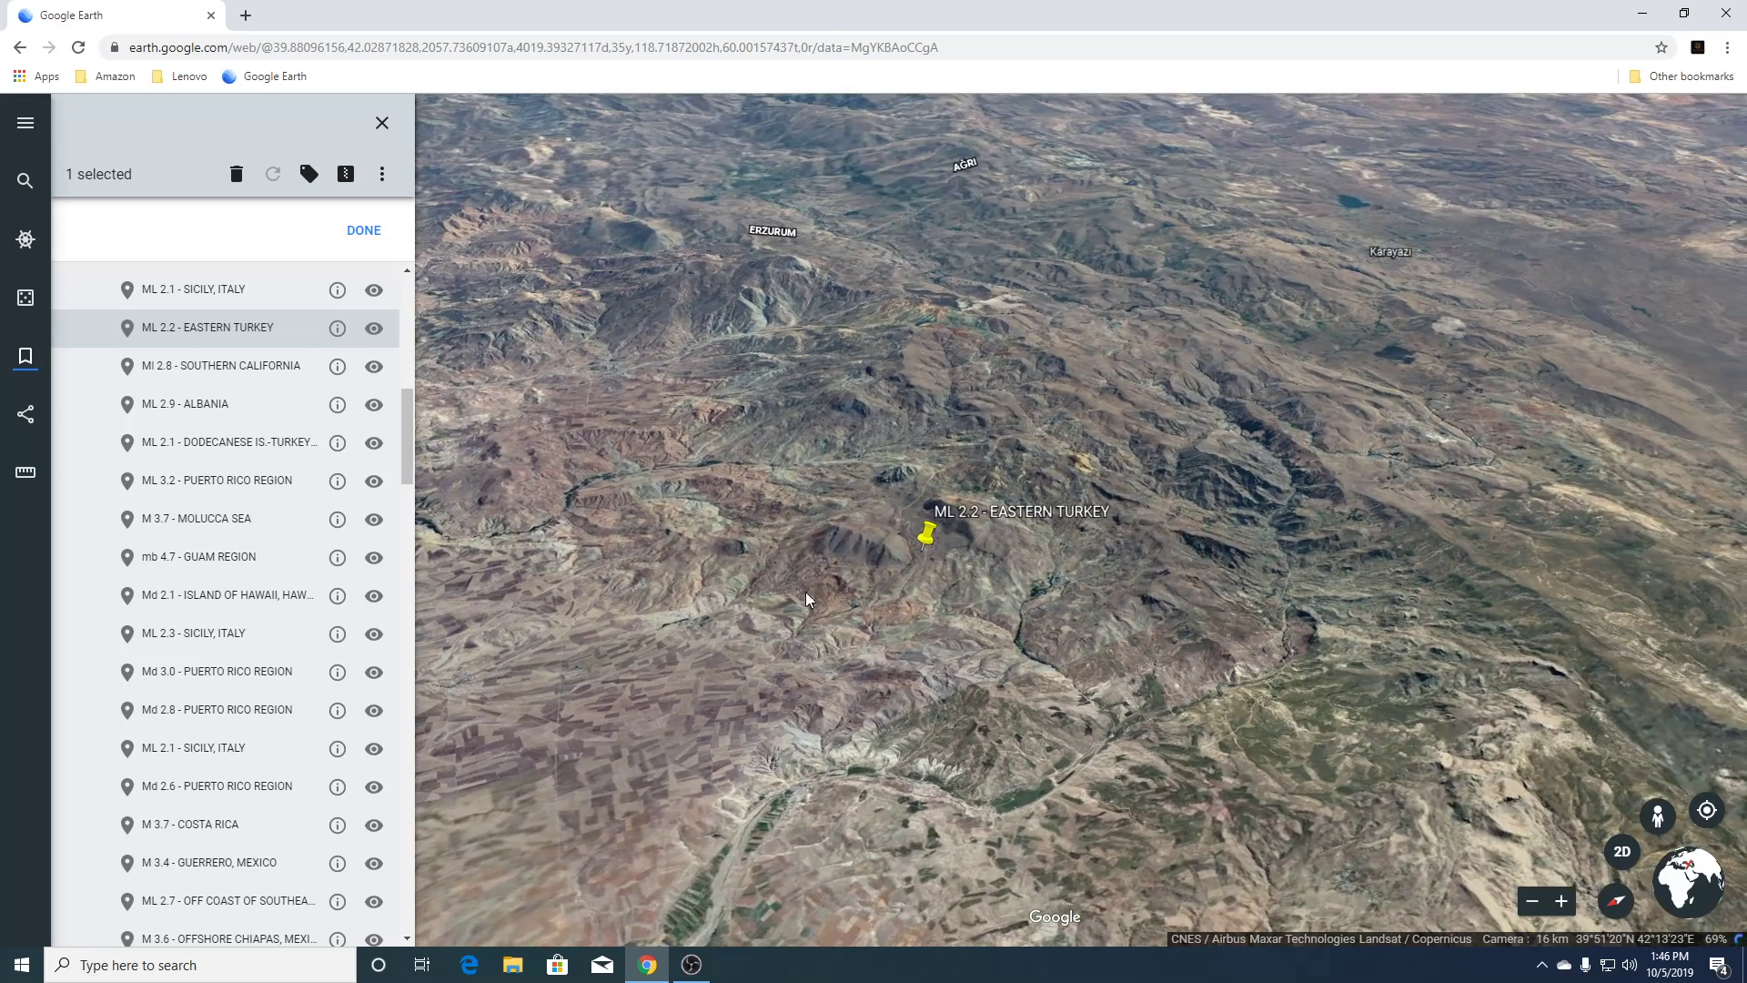
scroll(827, 630, up, 5)
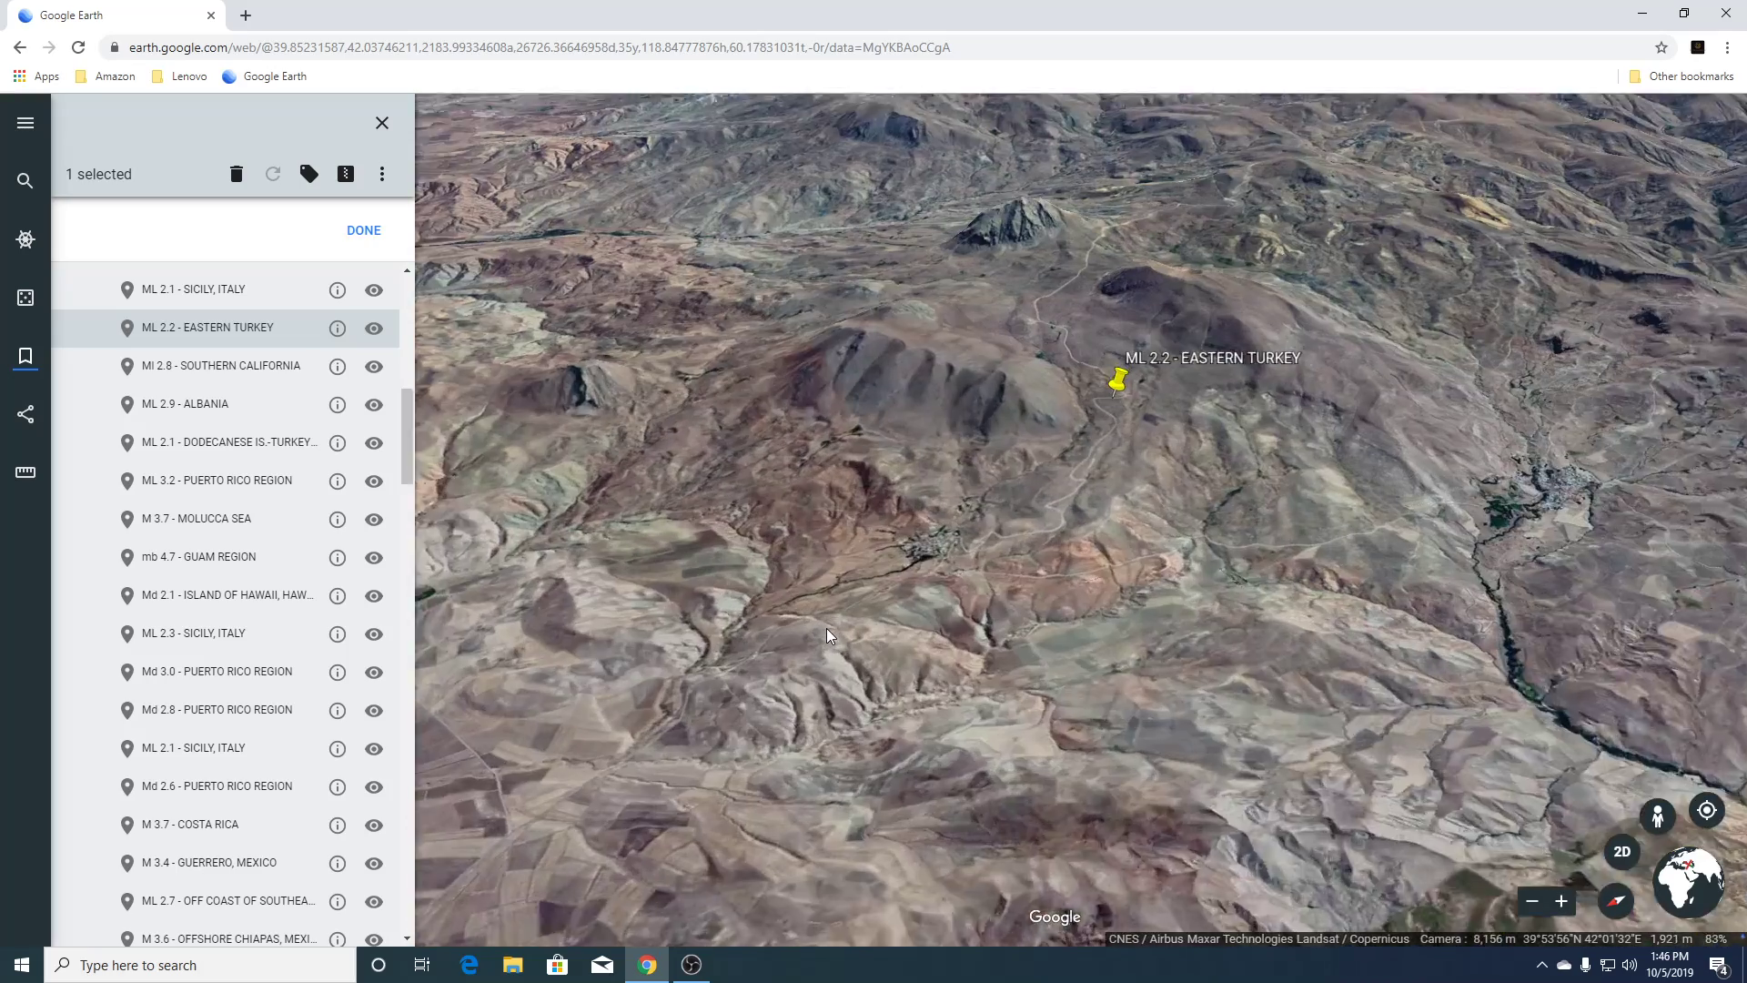
scroll(1001, 610, up, 3)
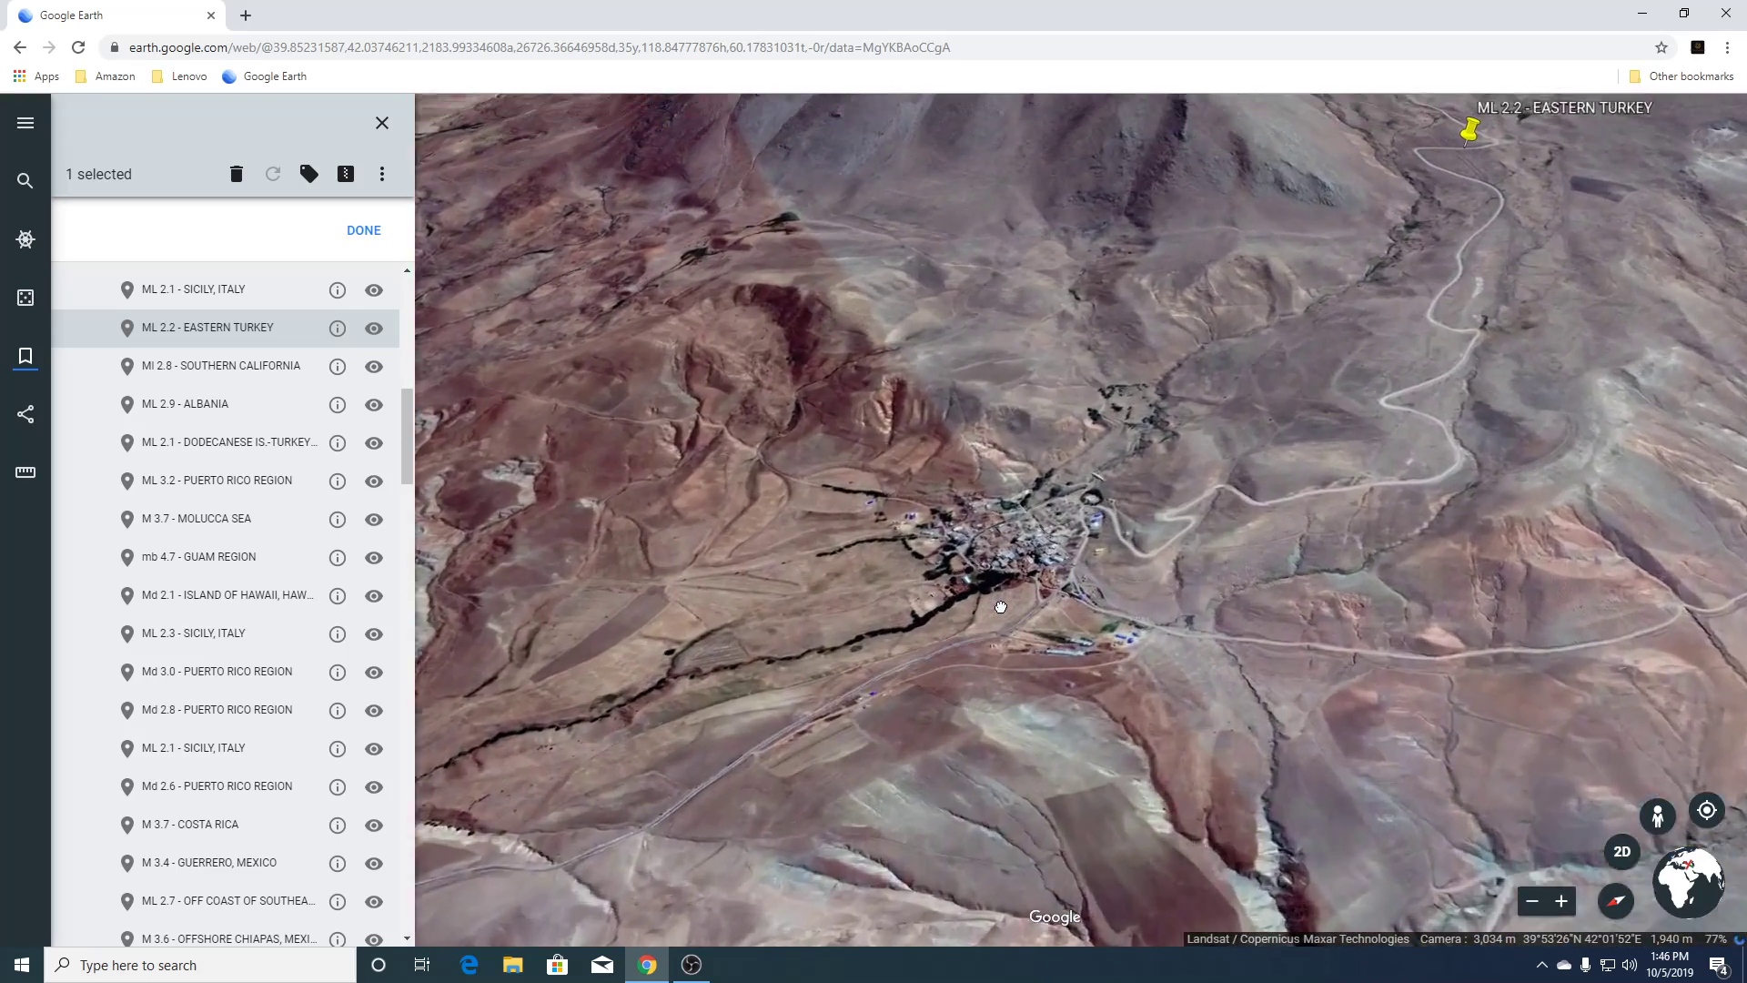
scroll(1001, 607, up, 3)
drag(1002, 610, 1121, 430)
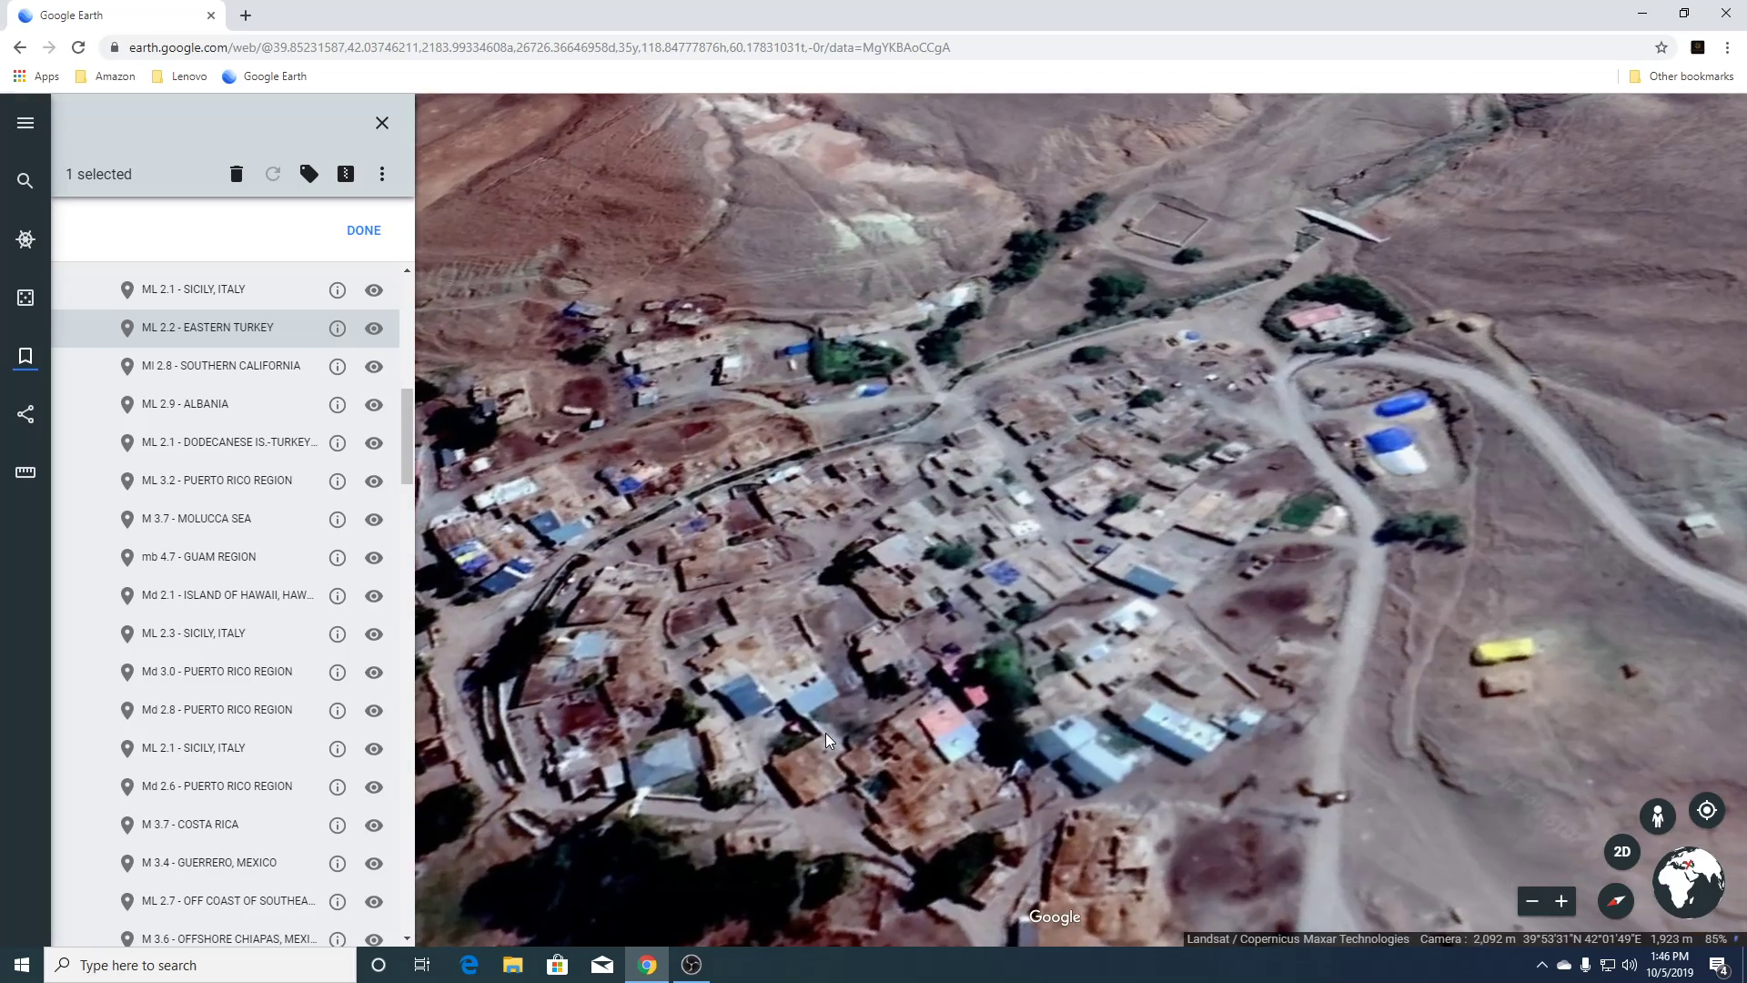
scroll(827, 733, down, 5)
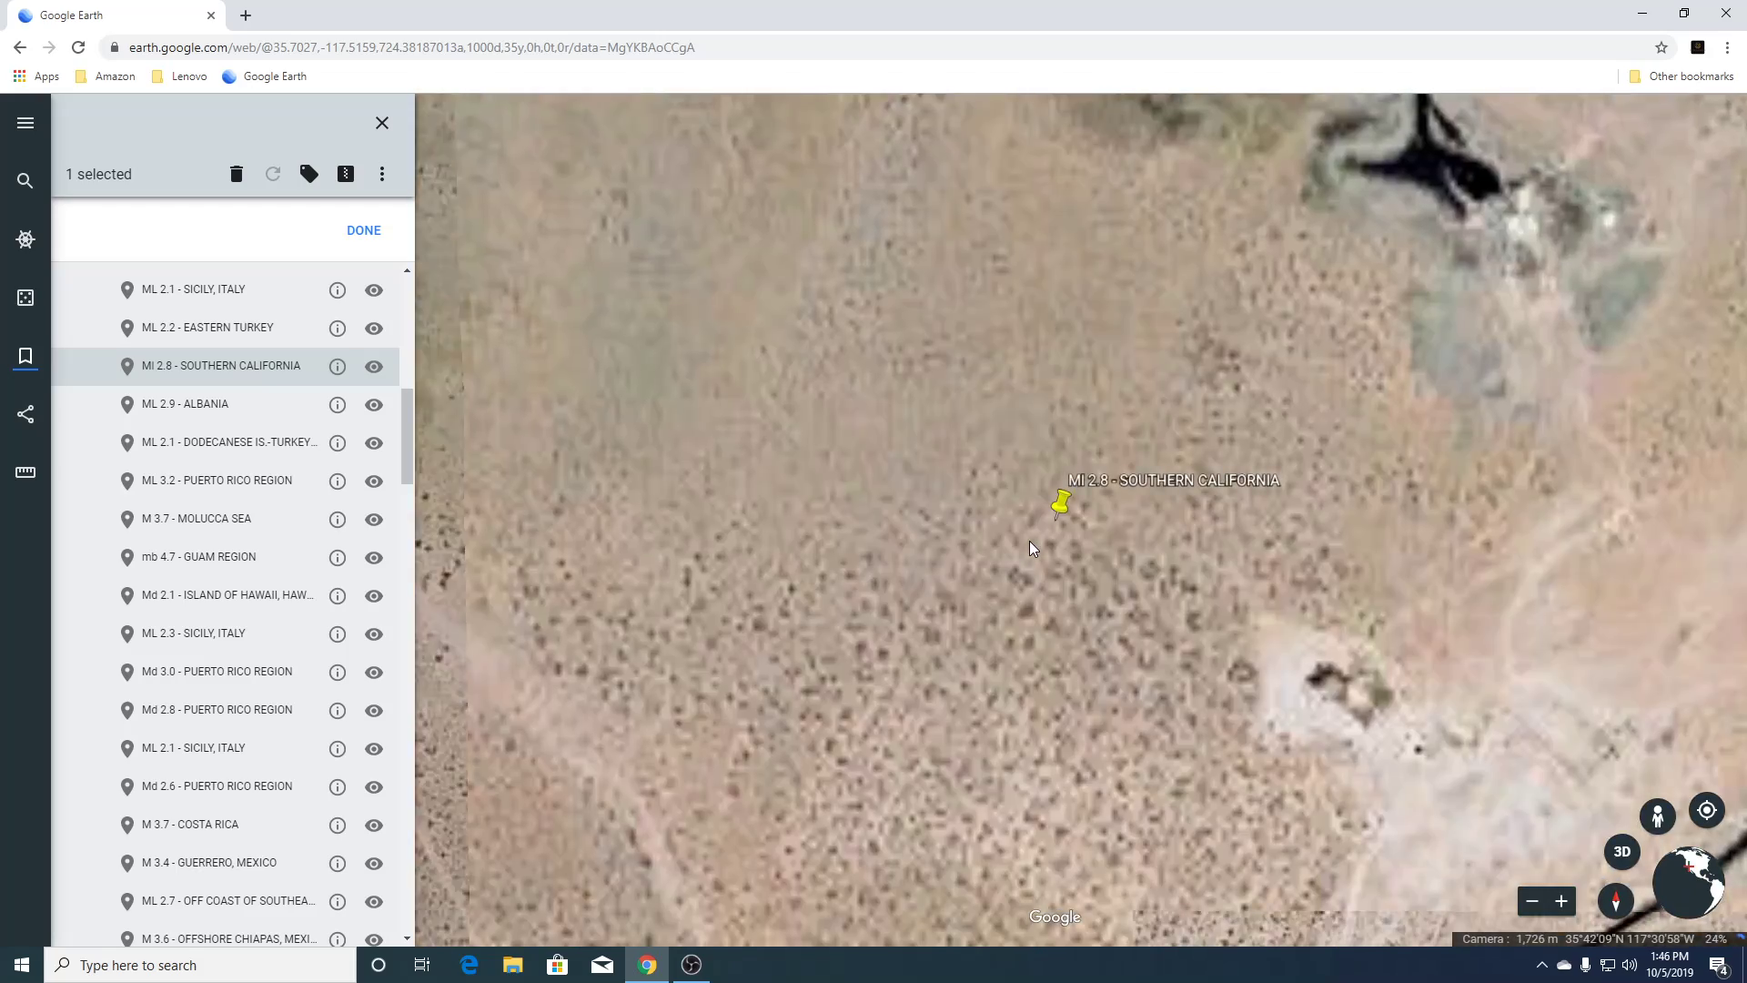
Examine the area around the Ml 2.8 Southern California placemark, including the neighbouring placemarks and the facility on the looped road near Skytop.
scroll(1029, 541, down, 4)
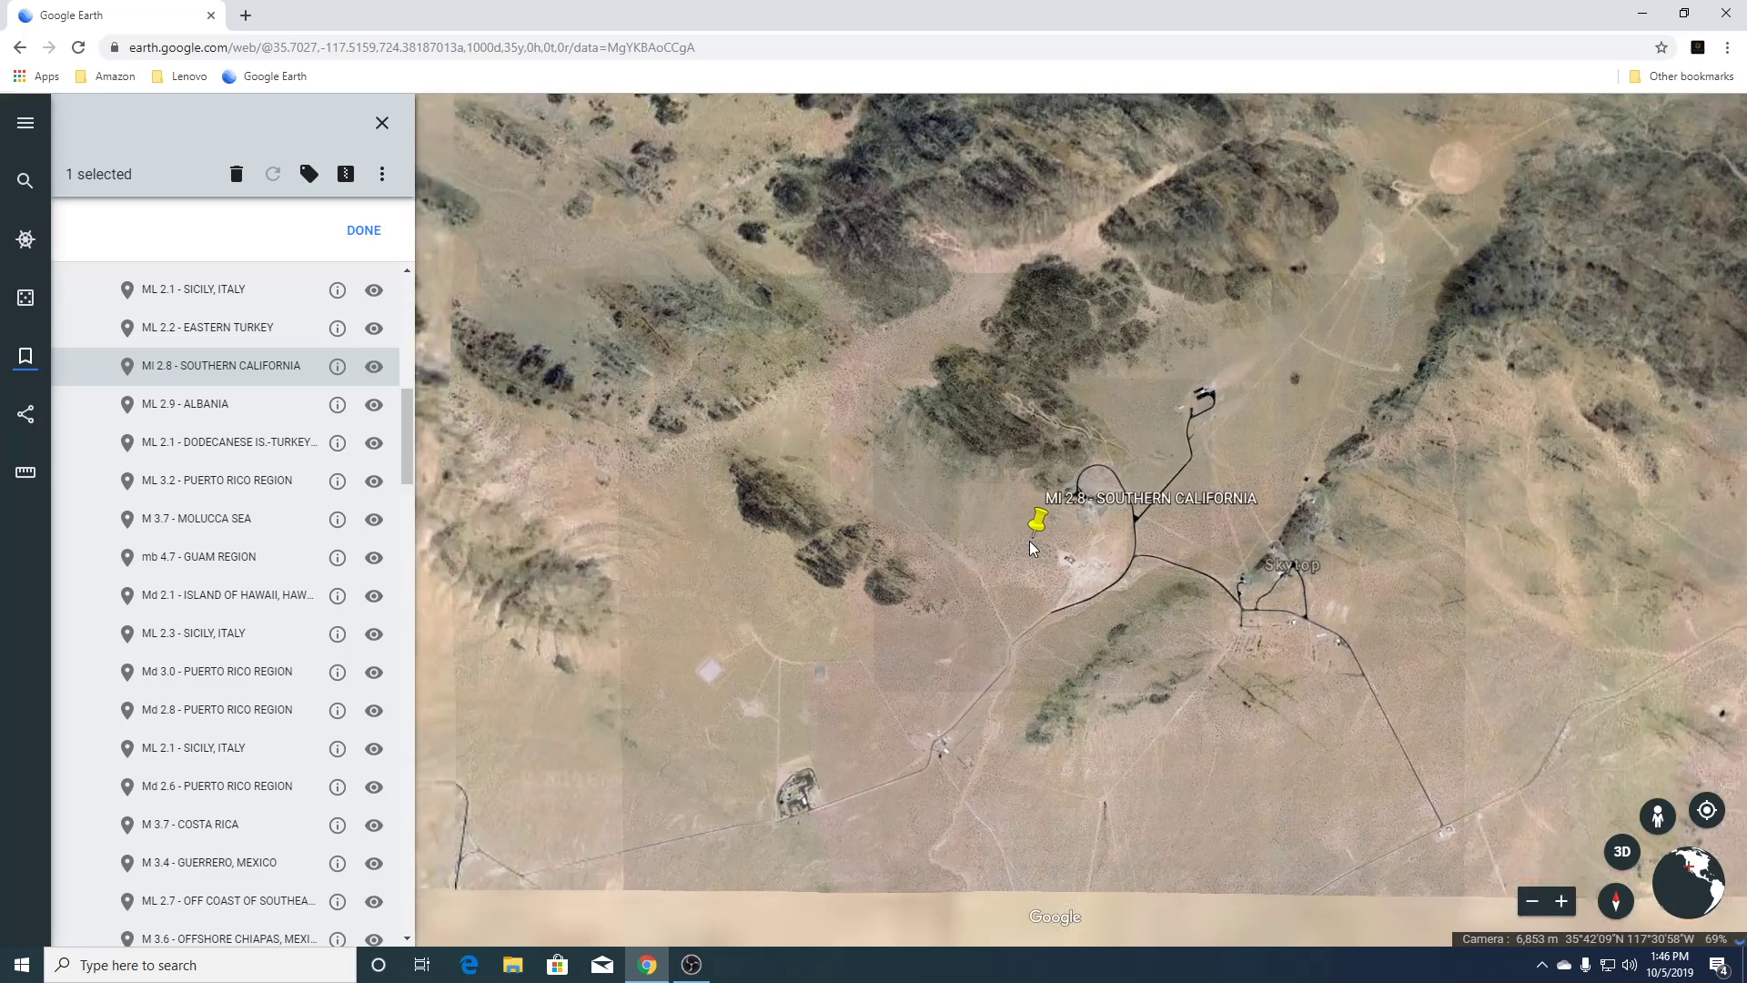
scroll(1031, 546, down, 5)
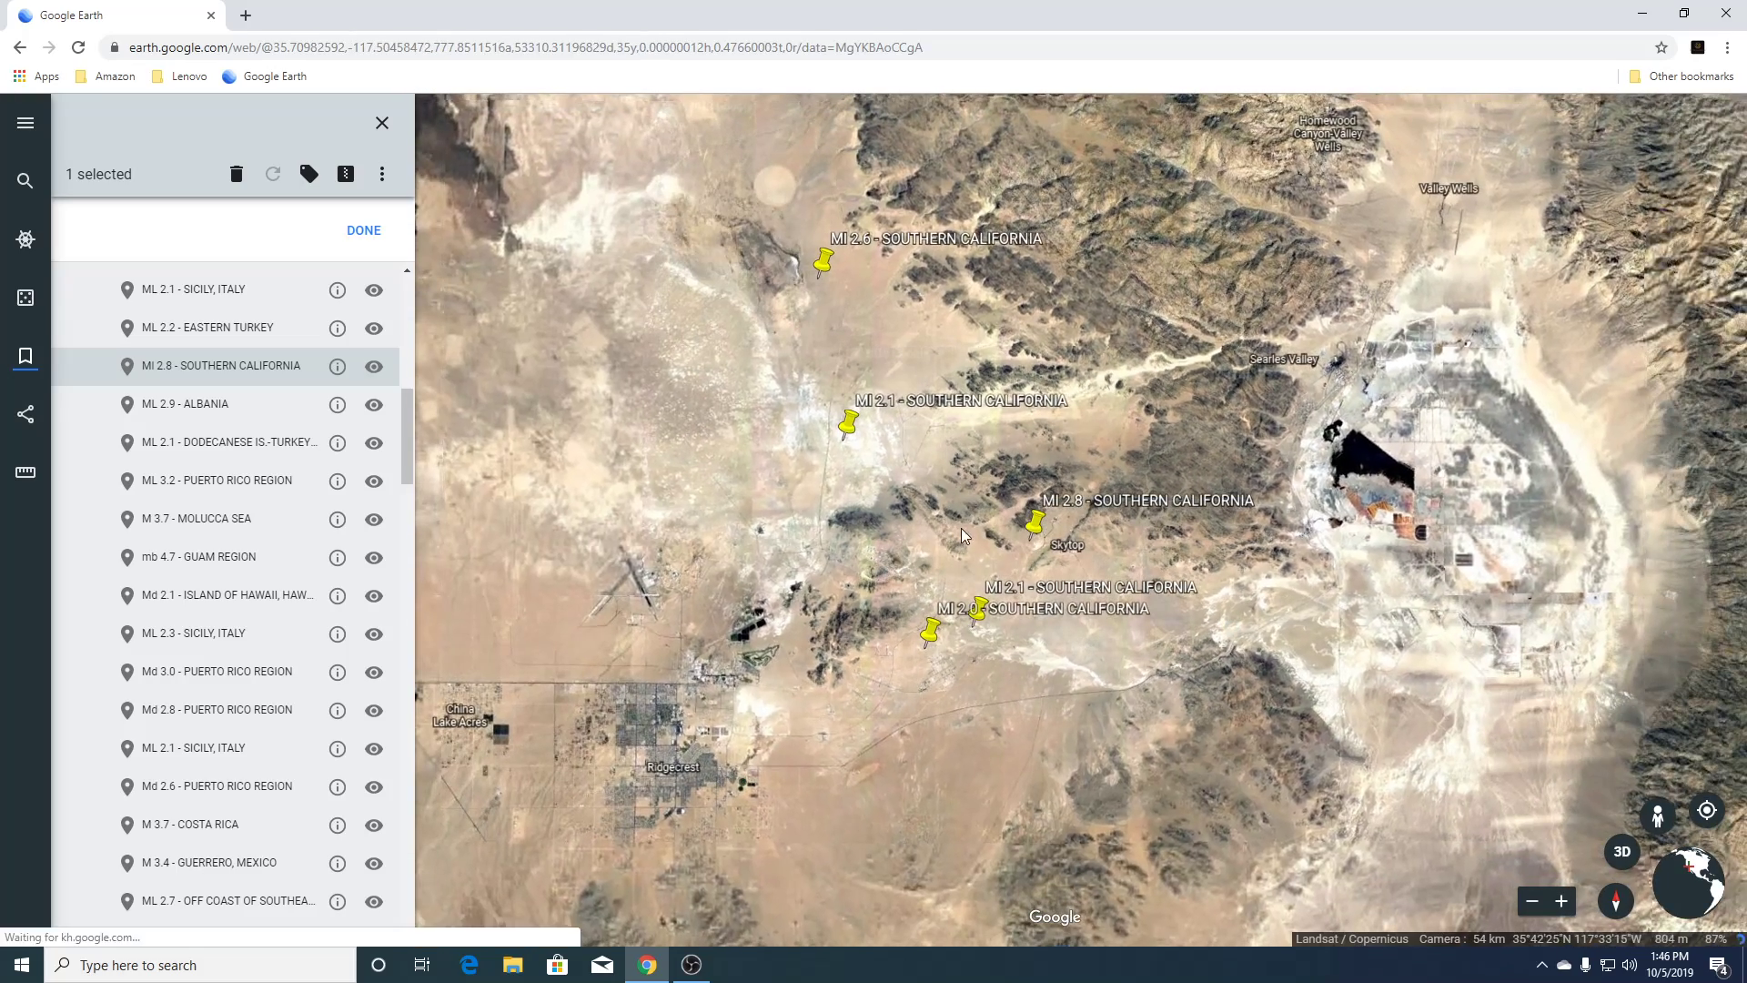
scroll(1029, 544, up, 2)
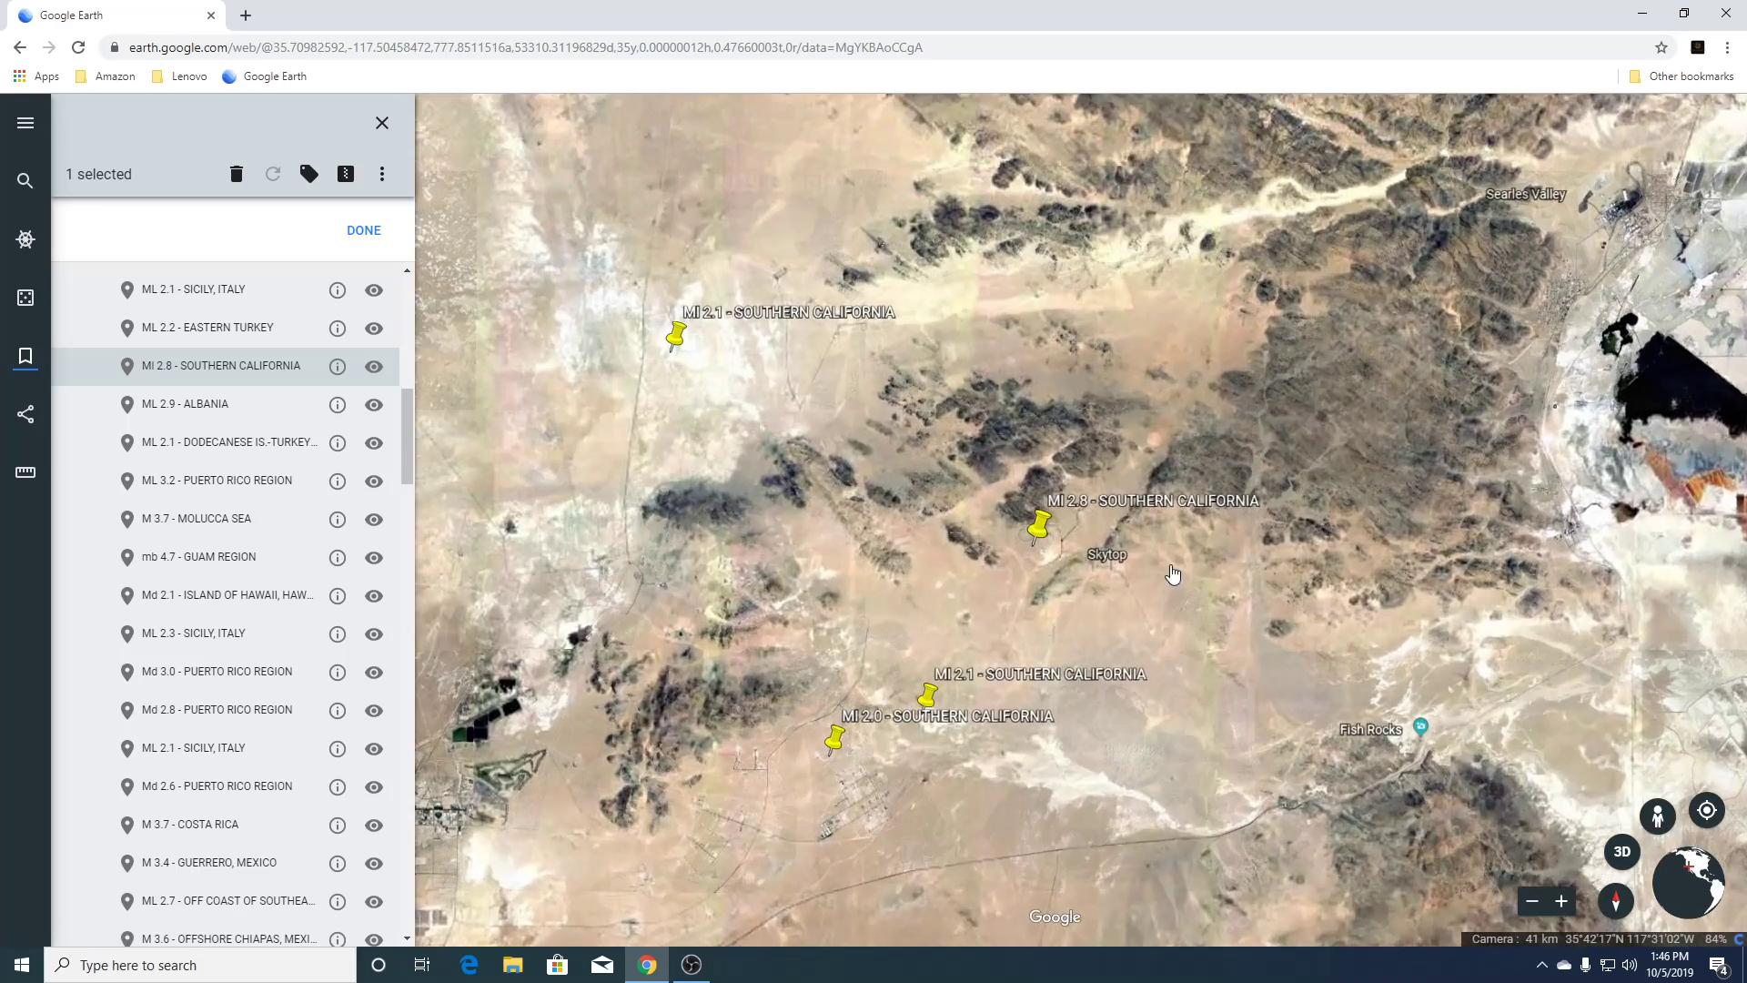
scroll(1089, 551, up, 6)
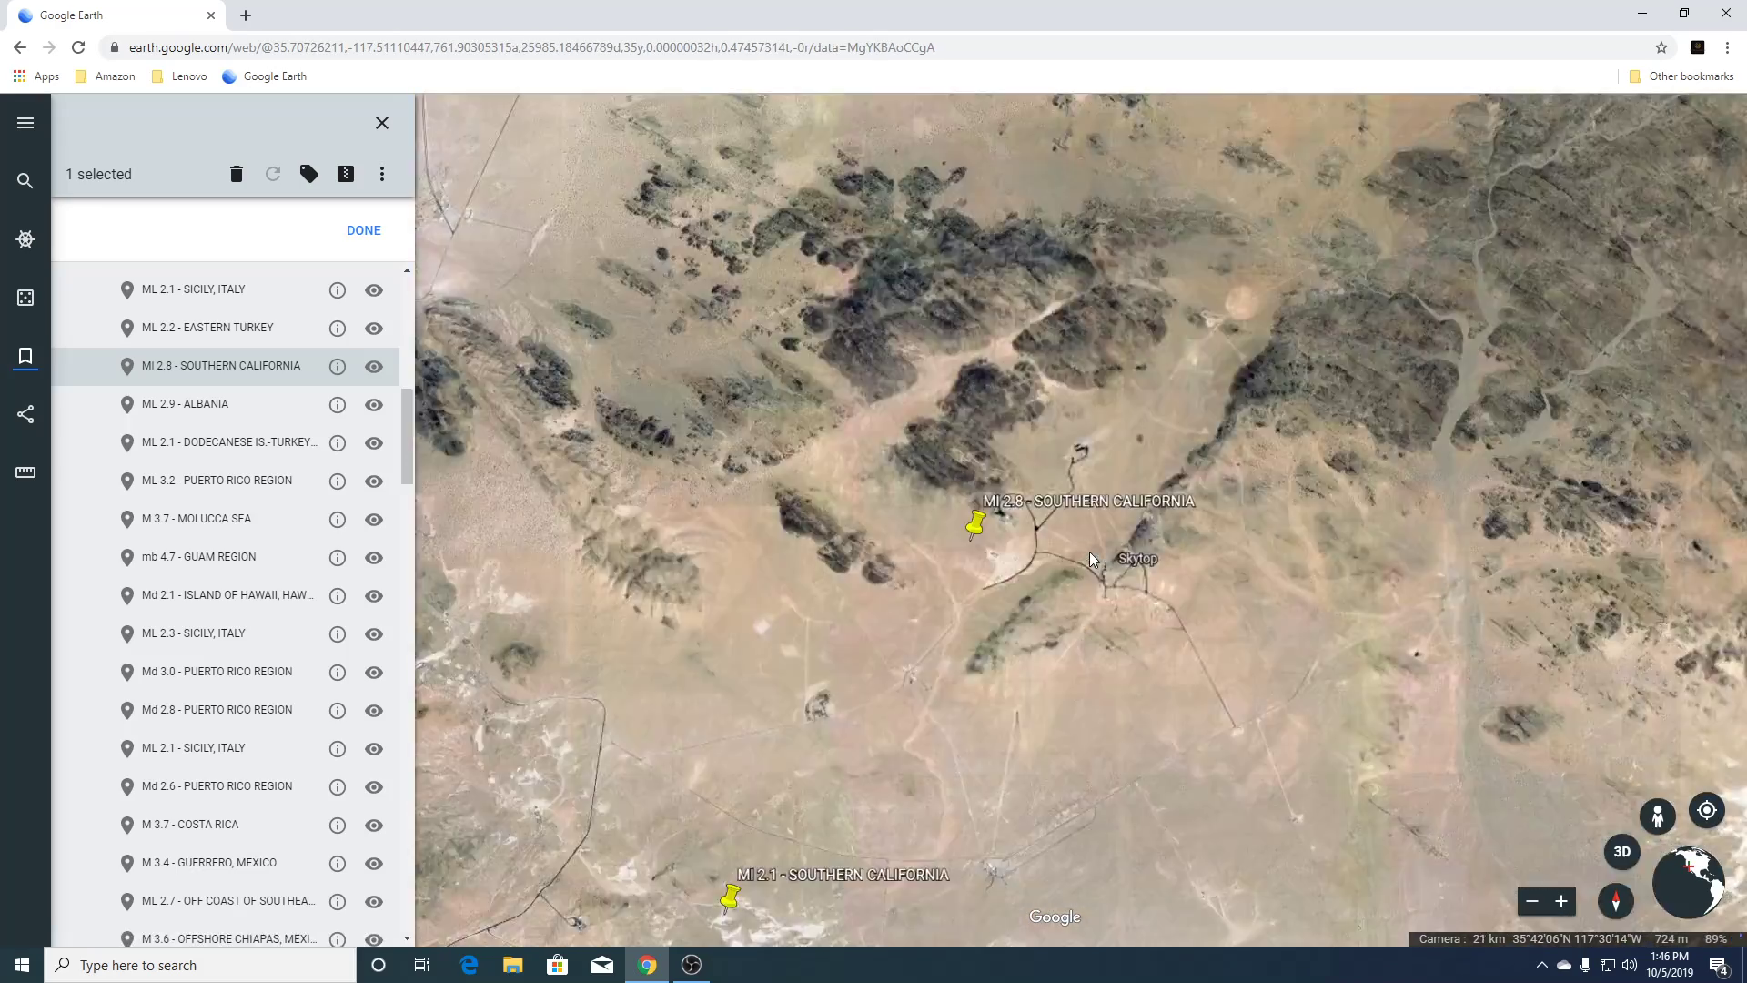
scroll(669, 446, up, 3)
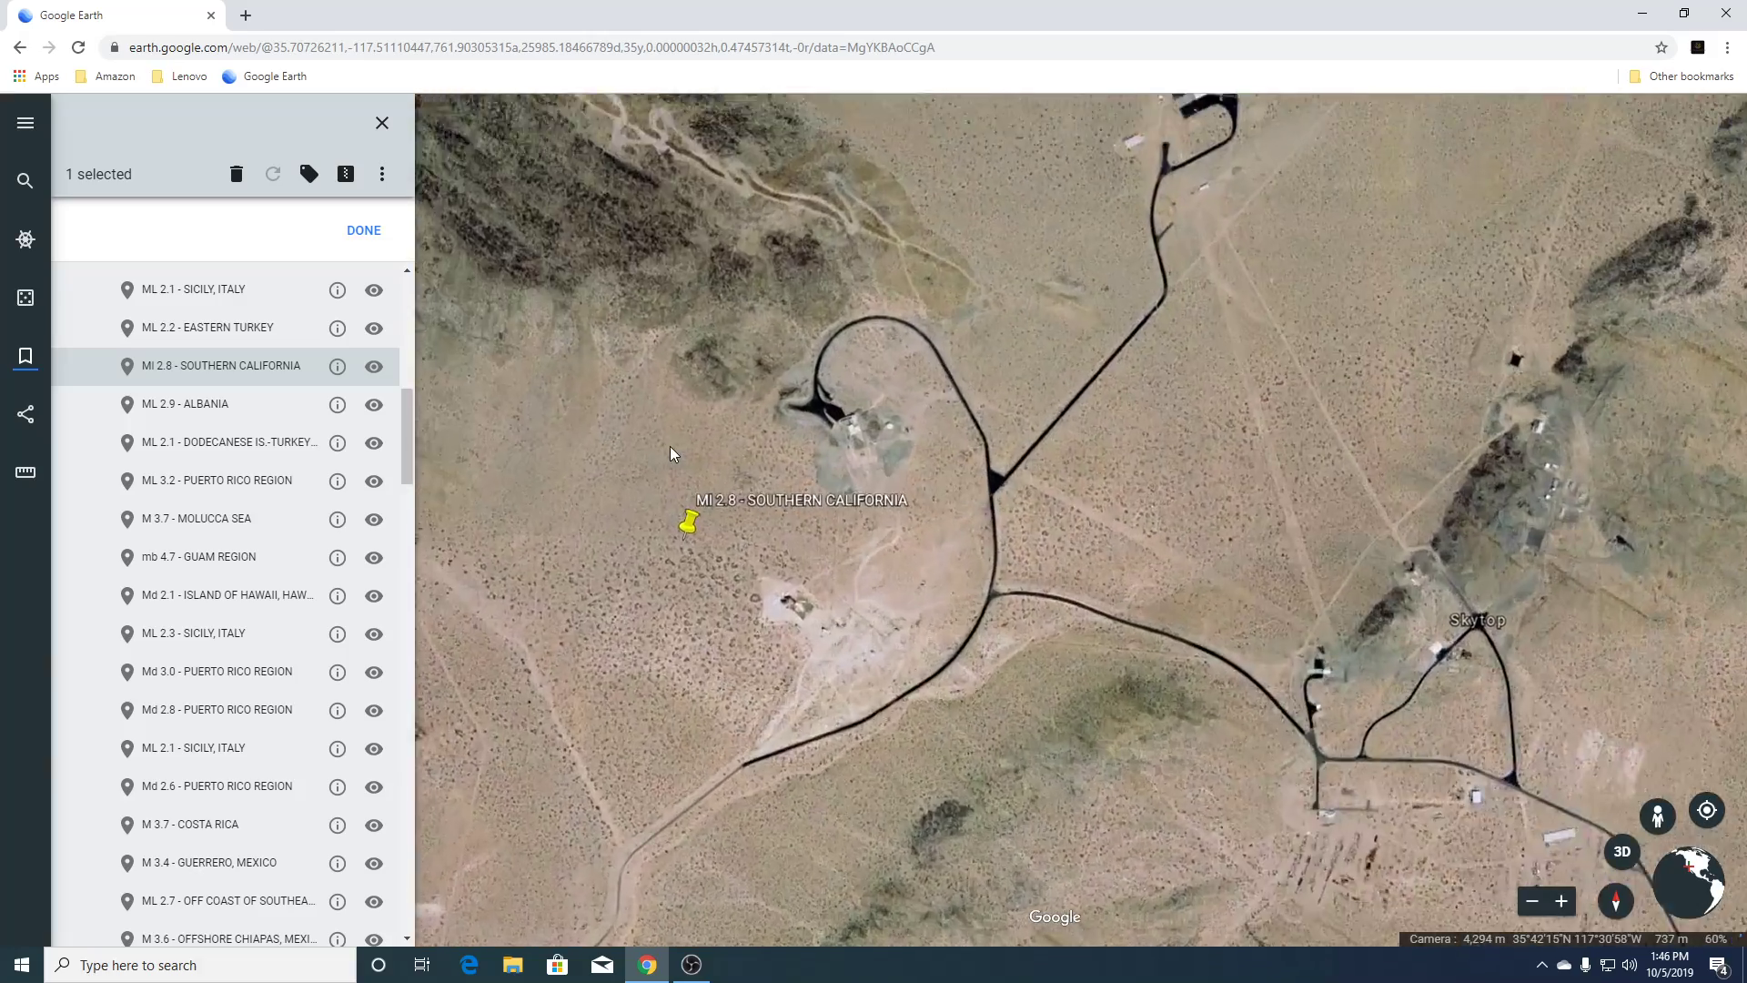
scroll(970, 532, up, 4)
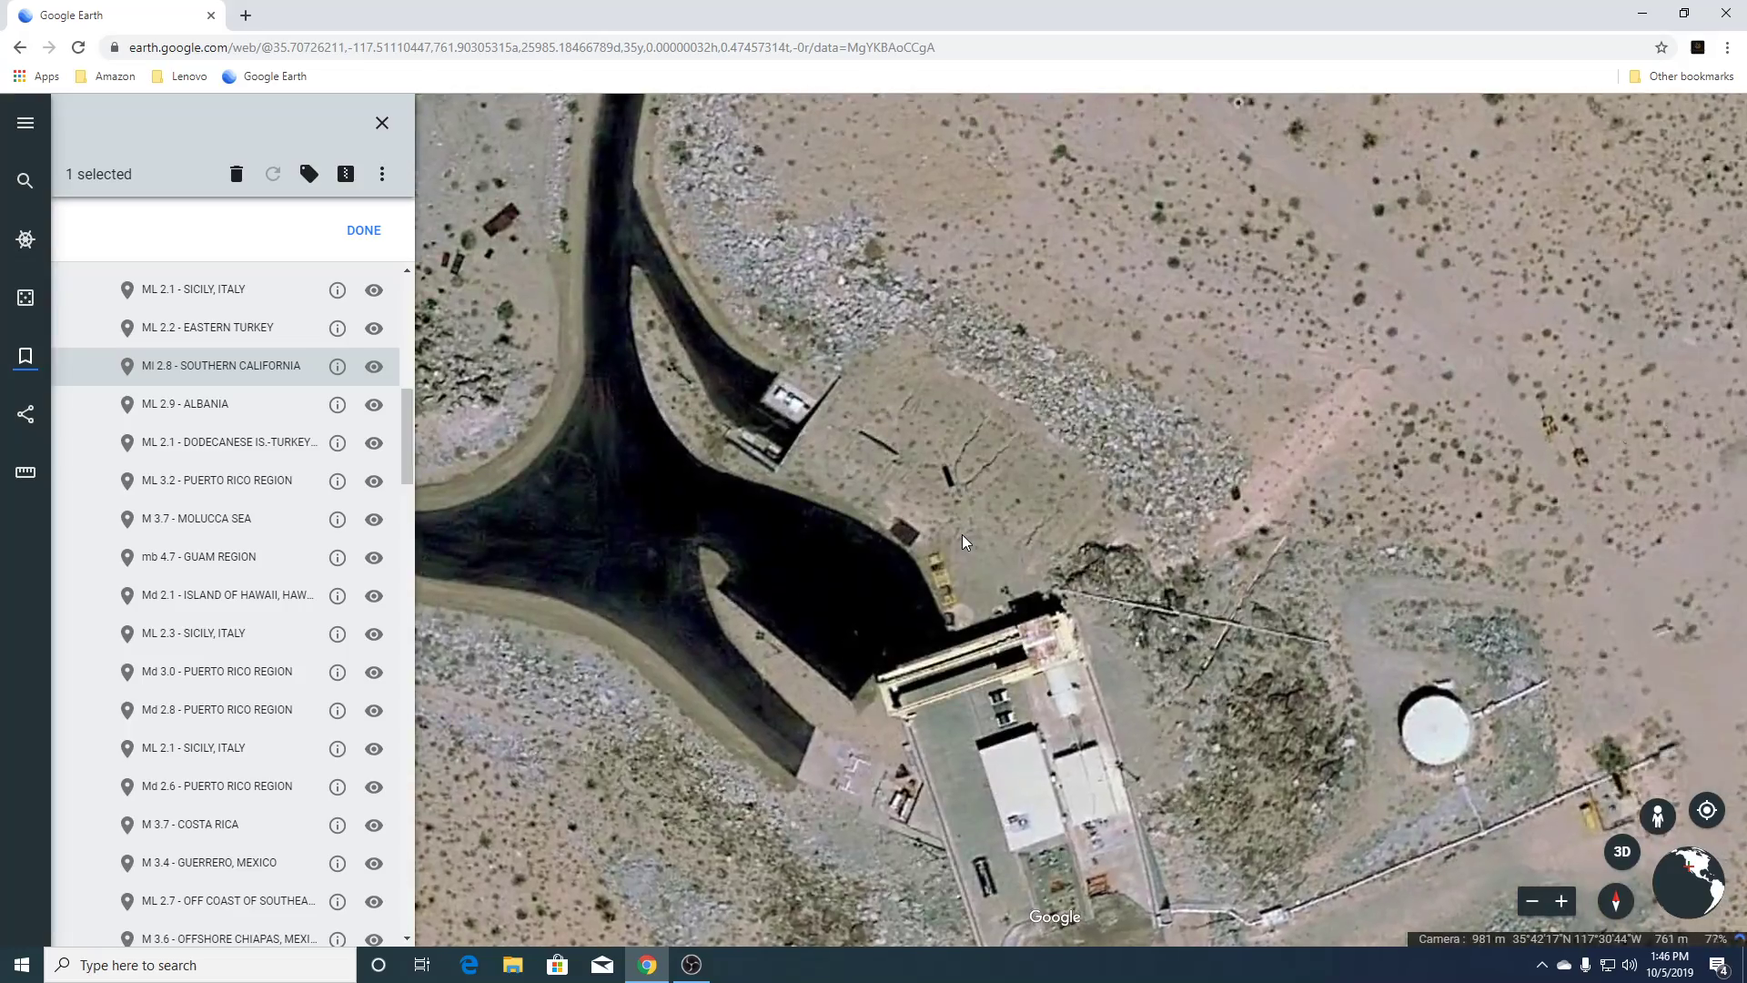
scroll(963, 534, down, 3)
scroll(963, 533, down, 5)
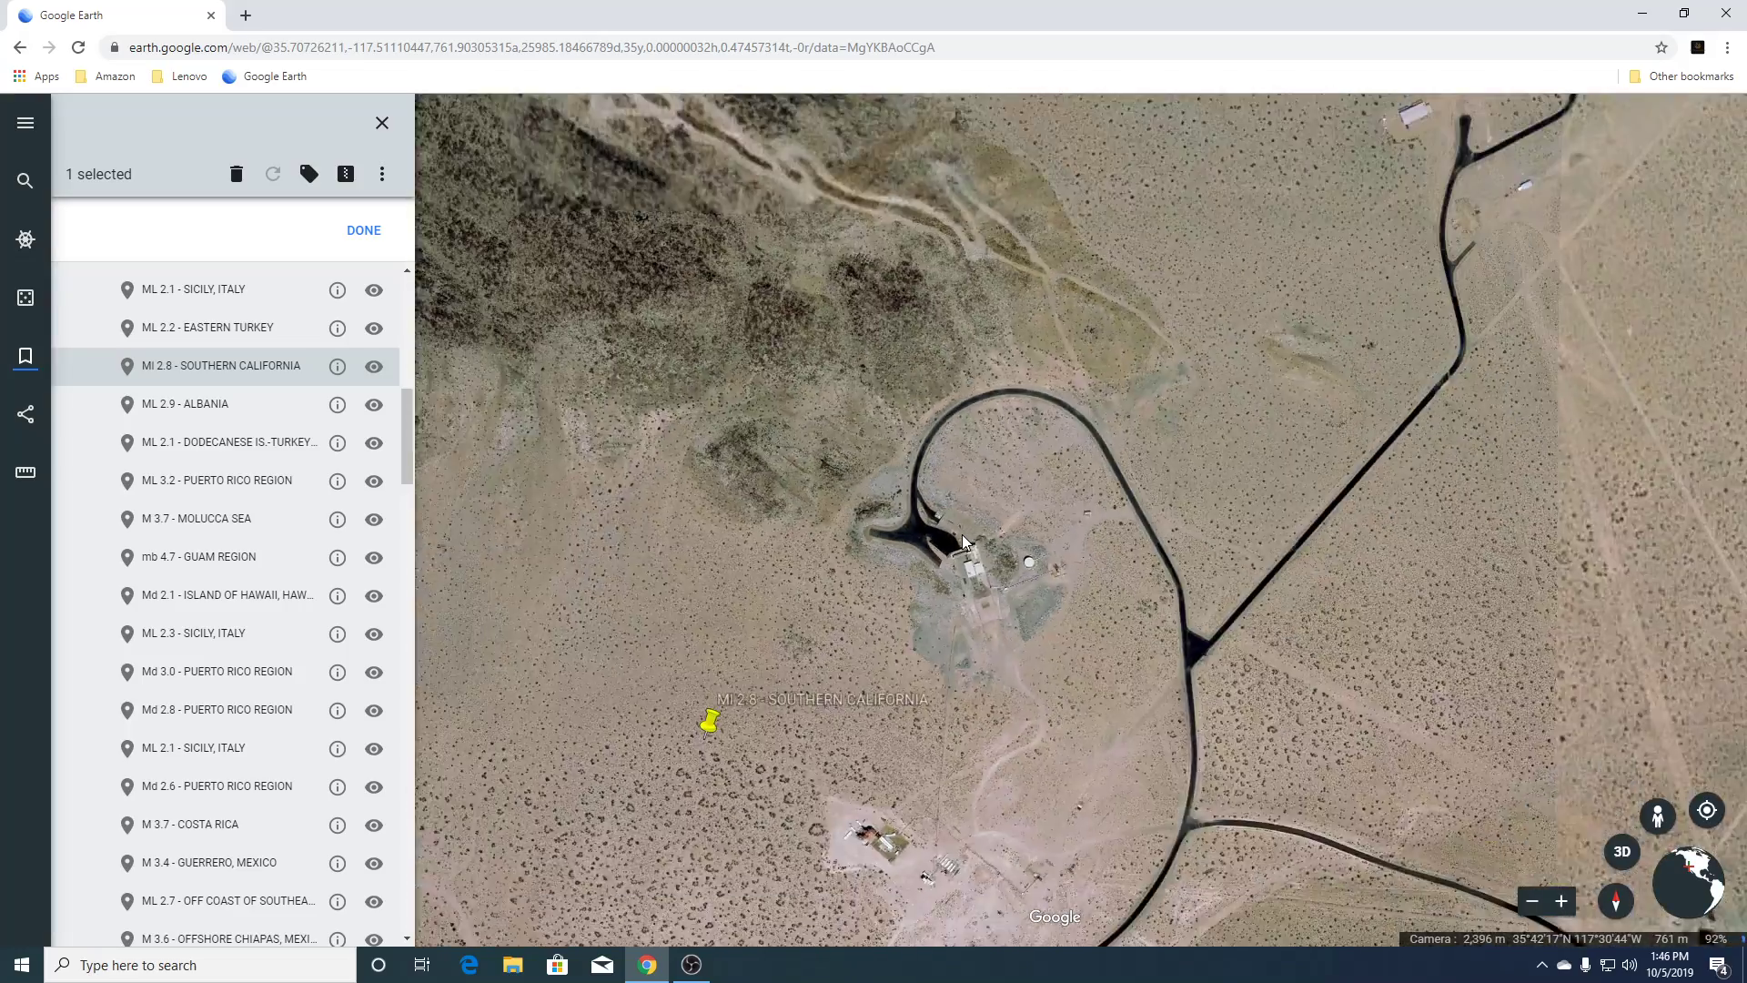
scroll(963, 534, down, 1)
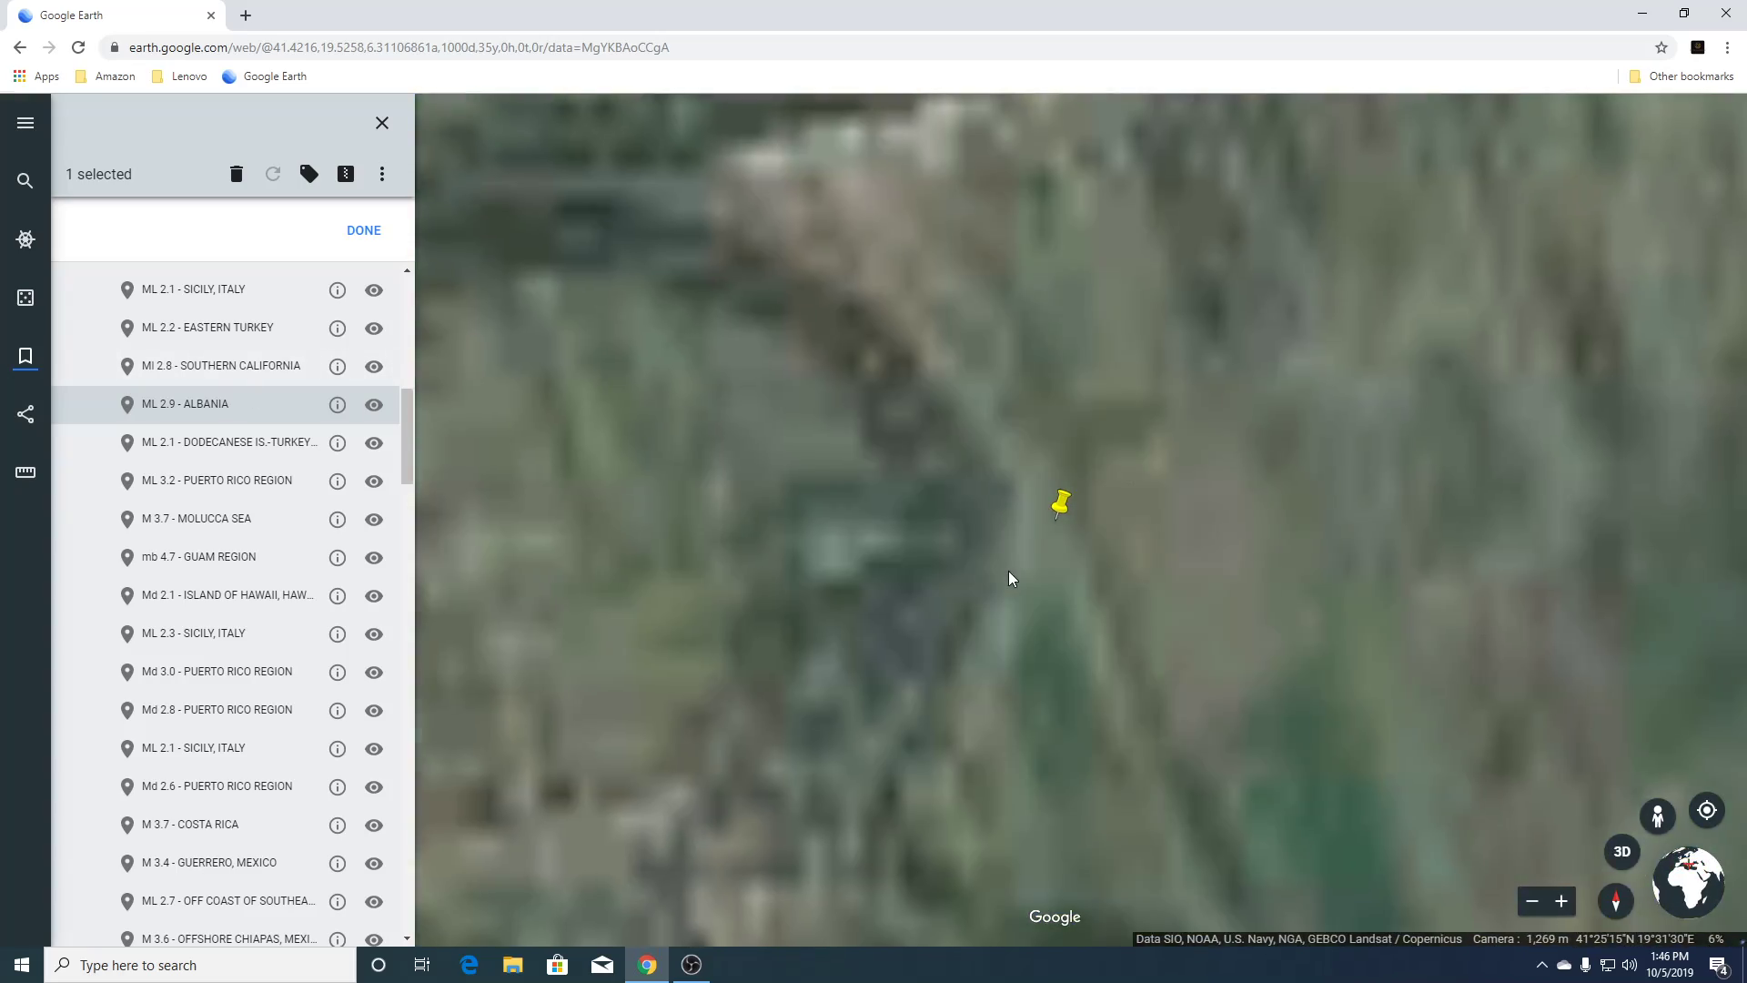
View the ML 2.9 Albania placemark in 3D and enter Street View on the road through Maneza e Re (kucok).
scroll(1008, 570, down, 3)
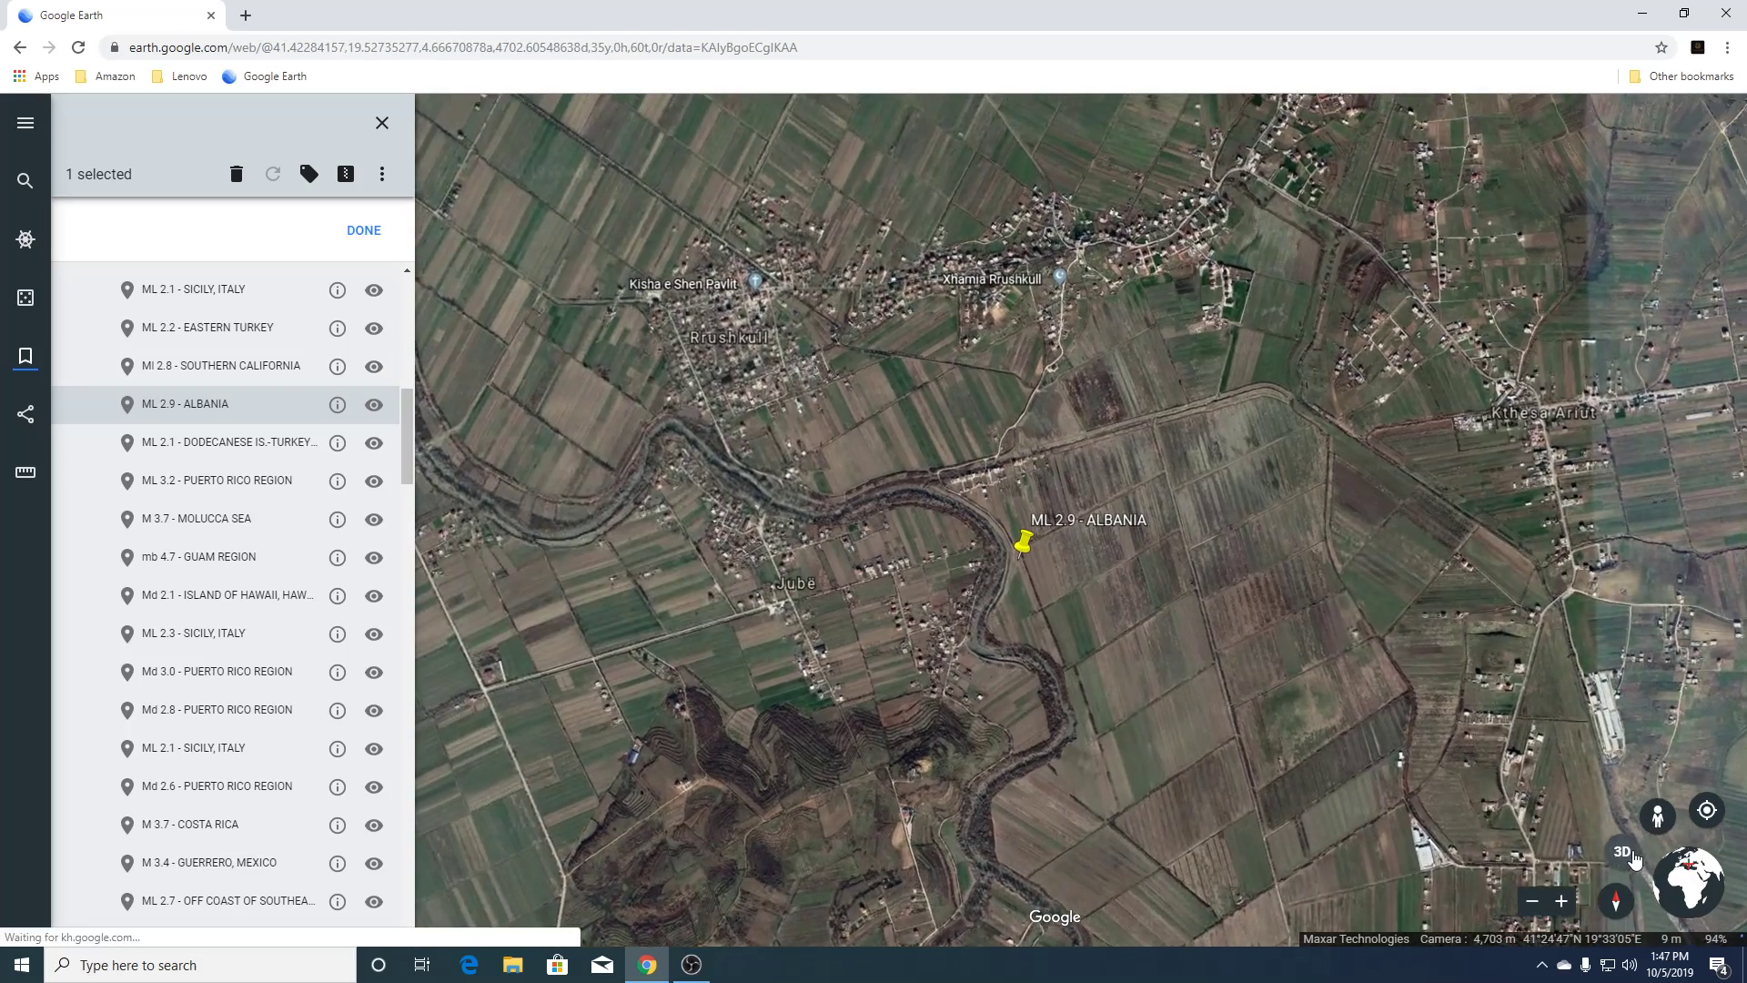
click(1623, 853)
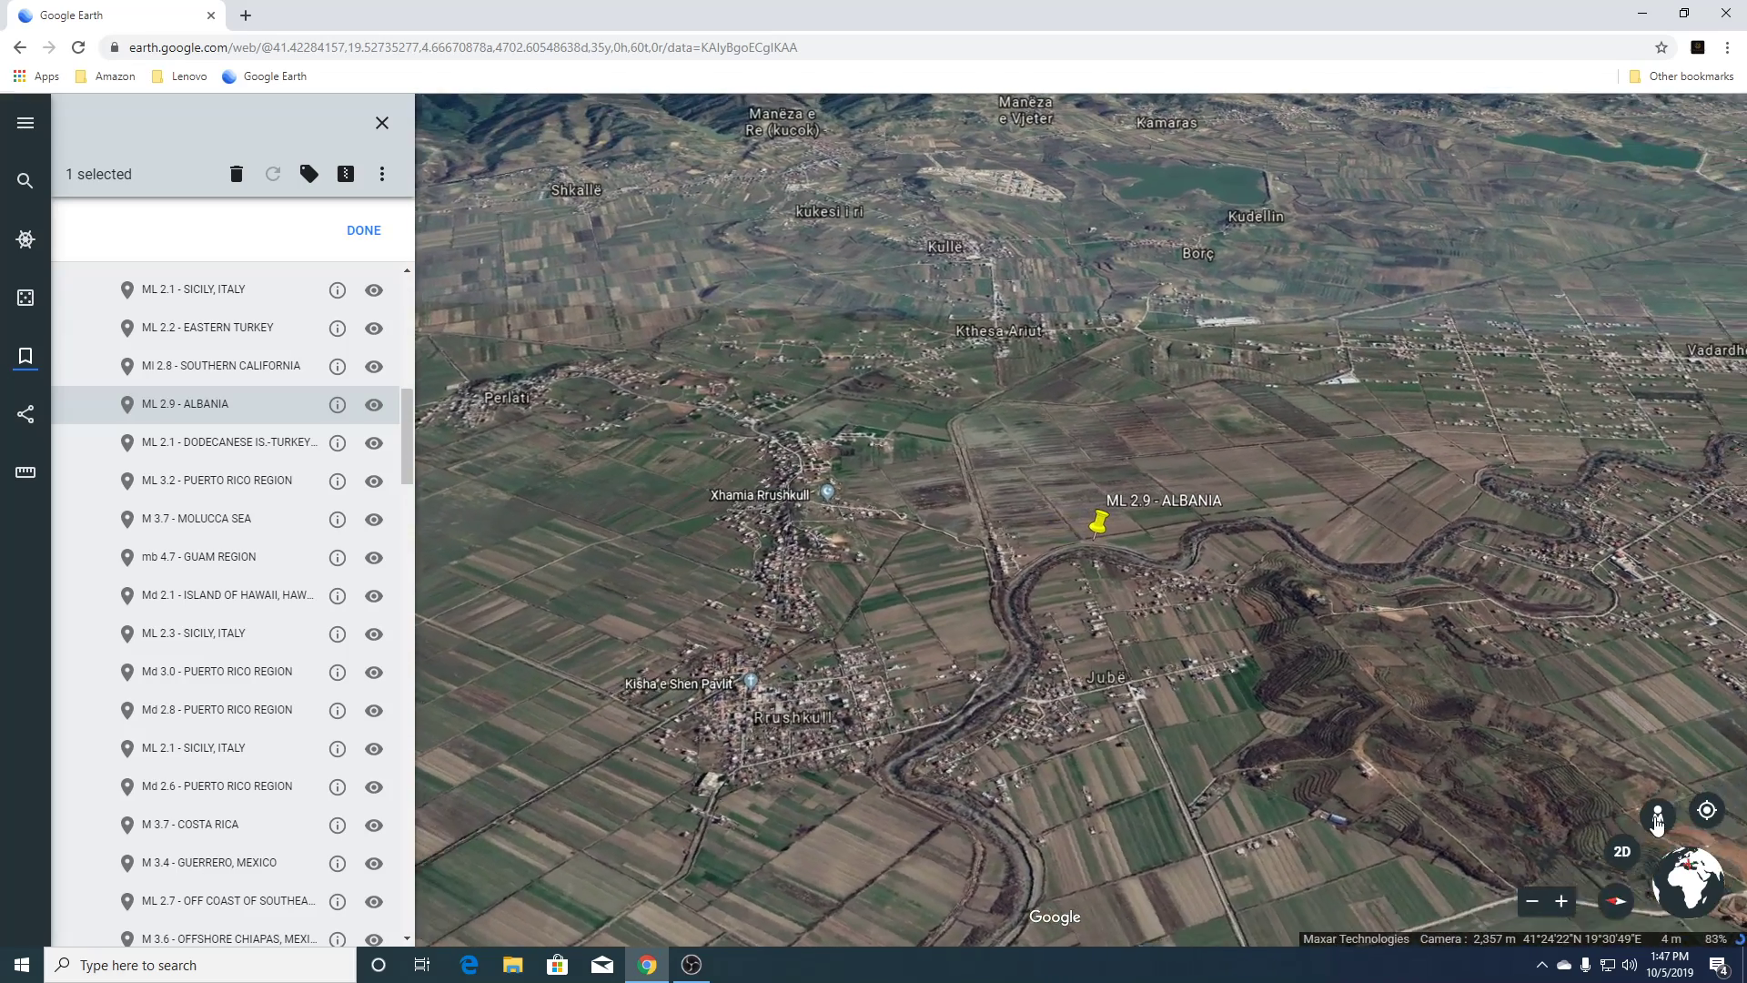
click(1658, 817)
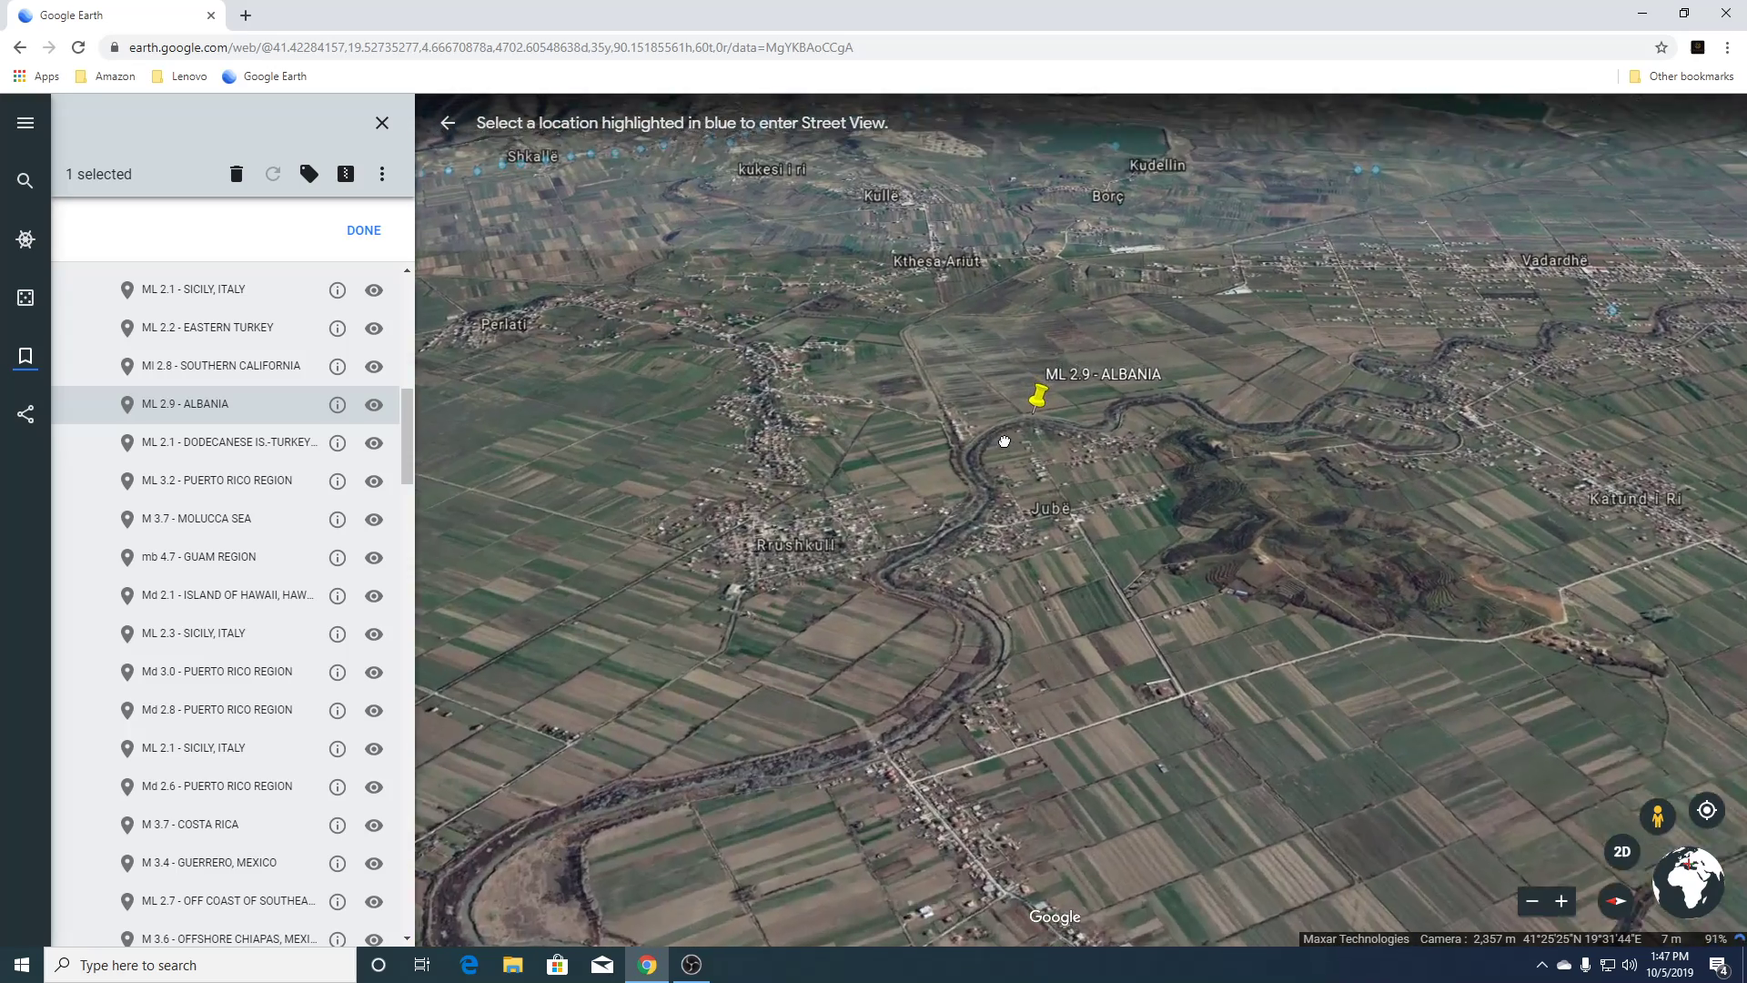
drag(1004, 441, 1127, 823)
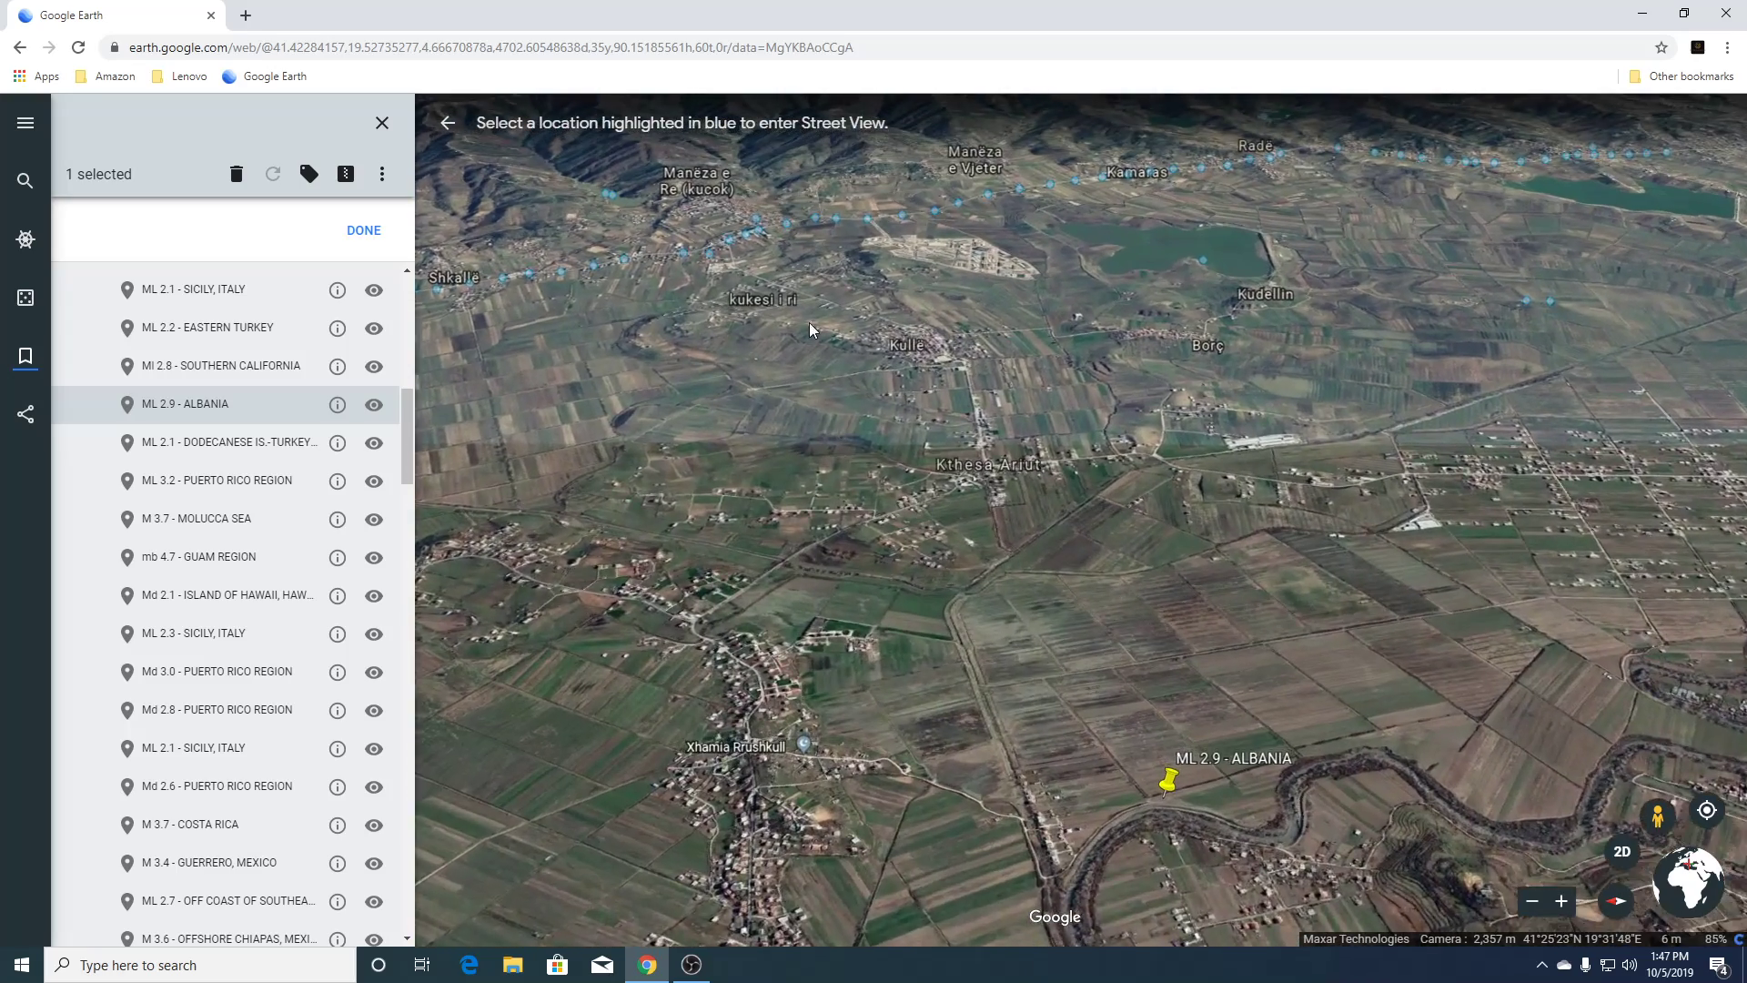
drag(810, 322, 1004, 662)
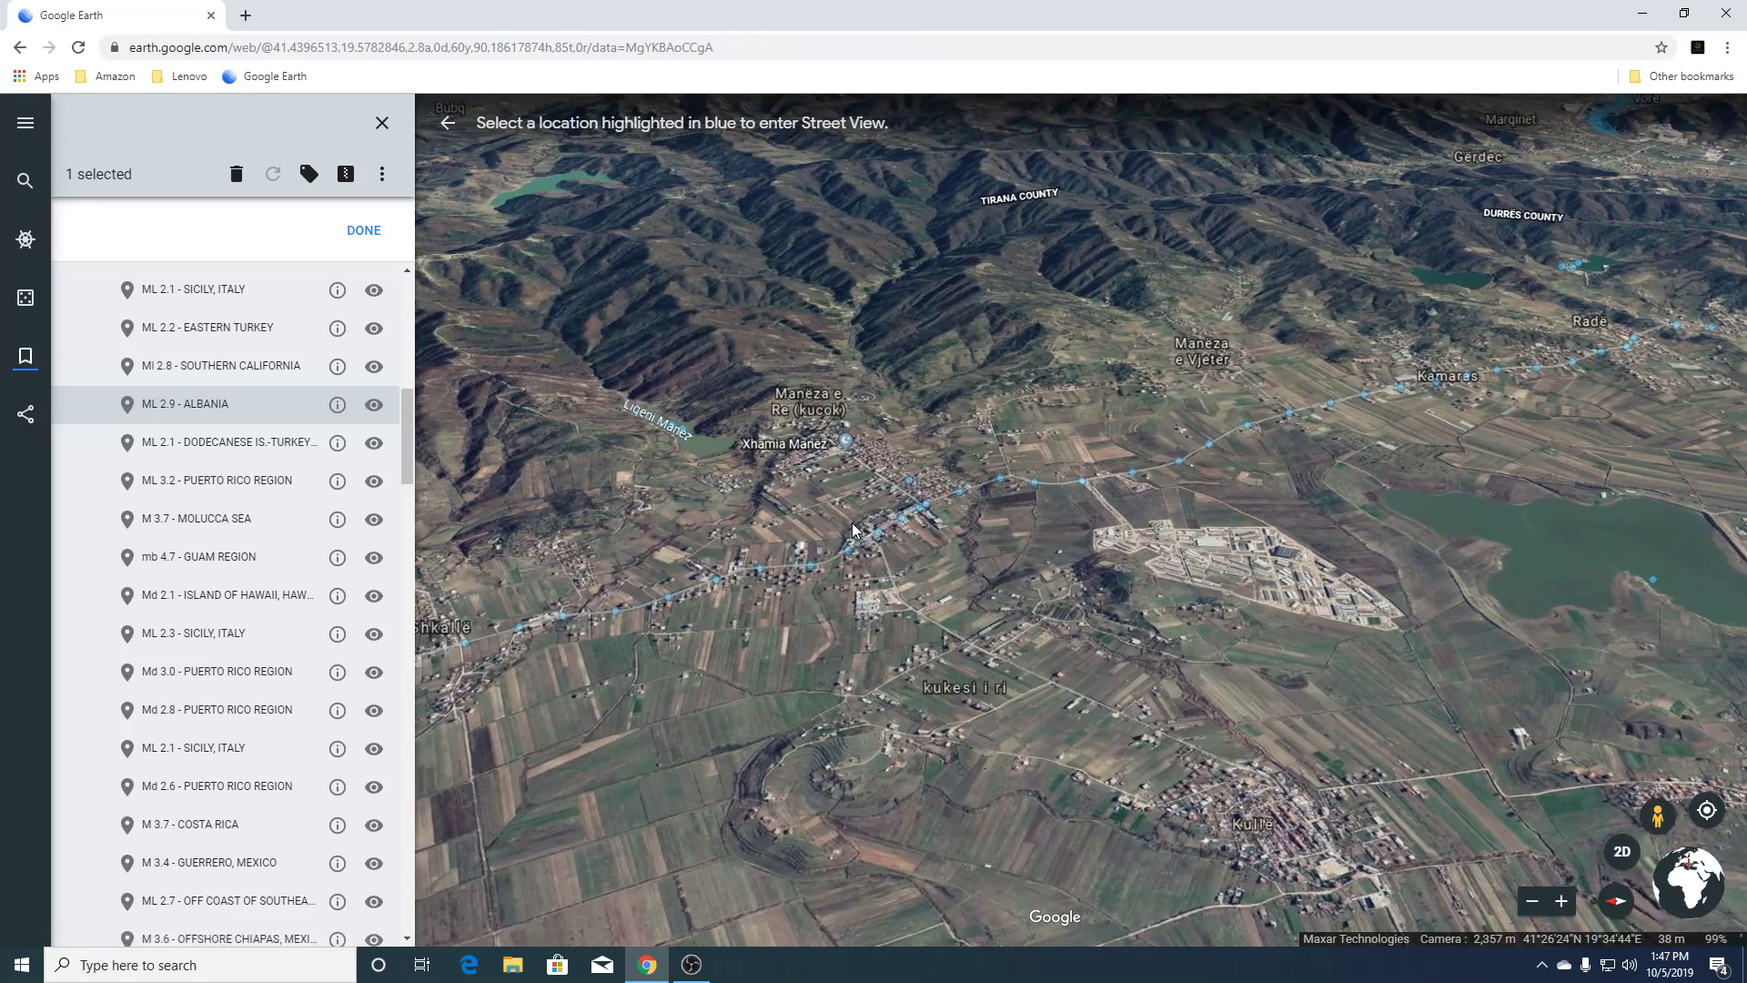
click(853, 530)
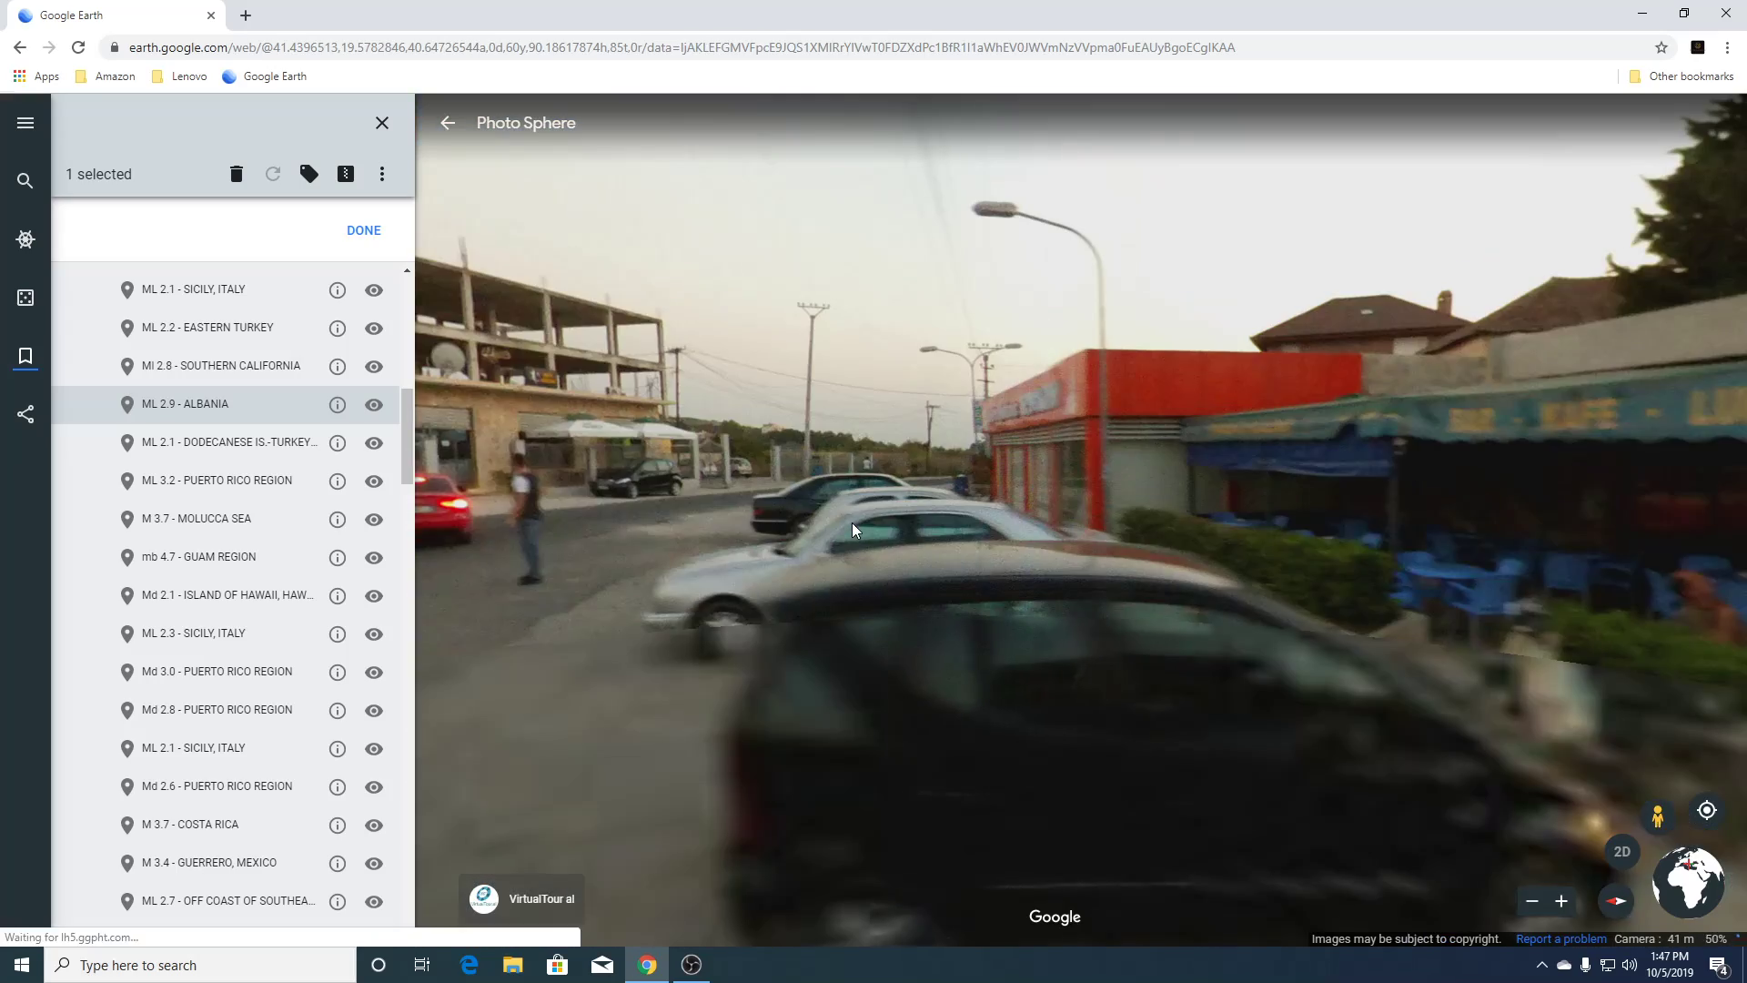
Look all the way around the street scene in the Photo Sphere to examine the shops, houses and road.
drag(719, 405, 1274, 557)
drag(737, 514, 1336, 466)
drag(887, 496, 1430, 482)
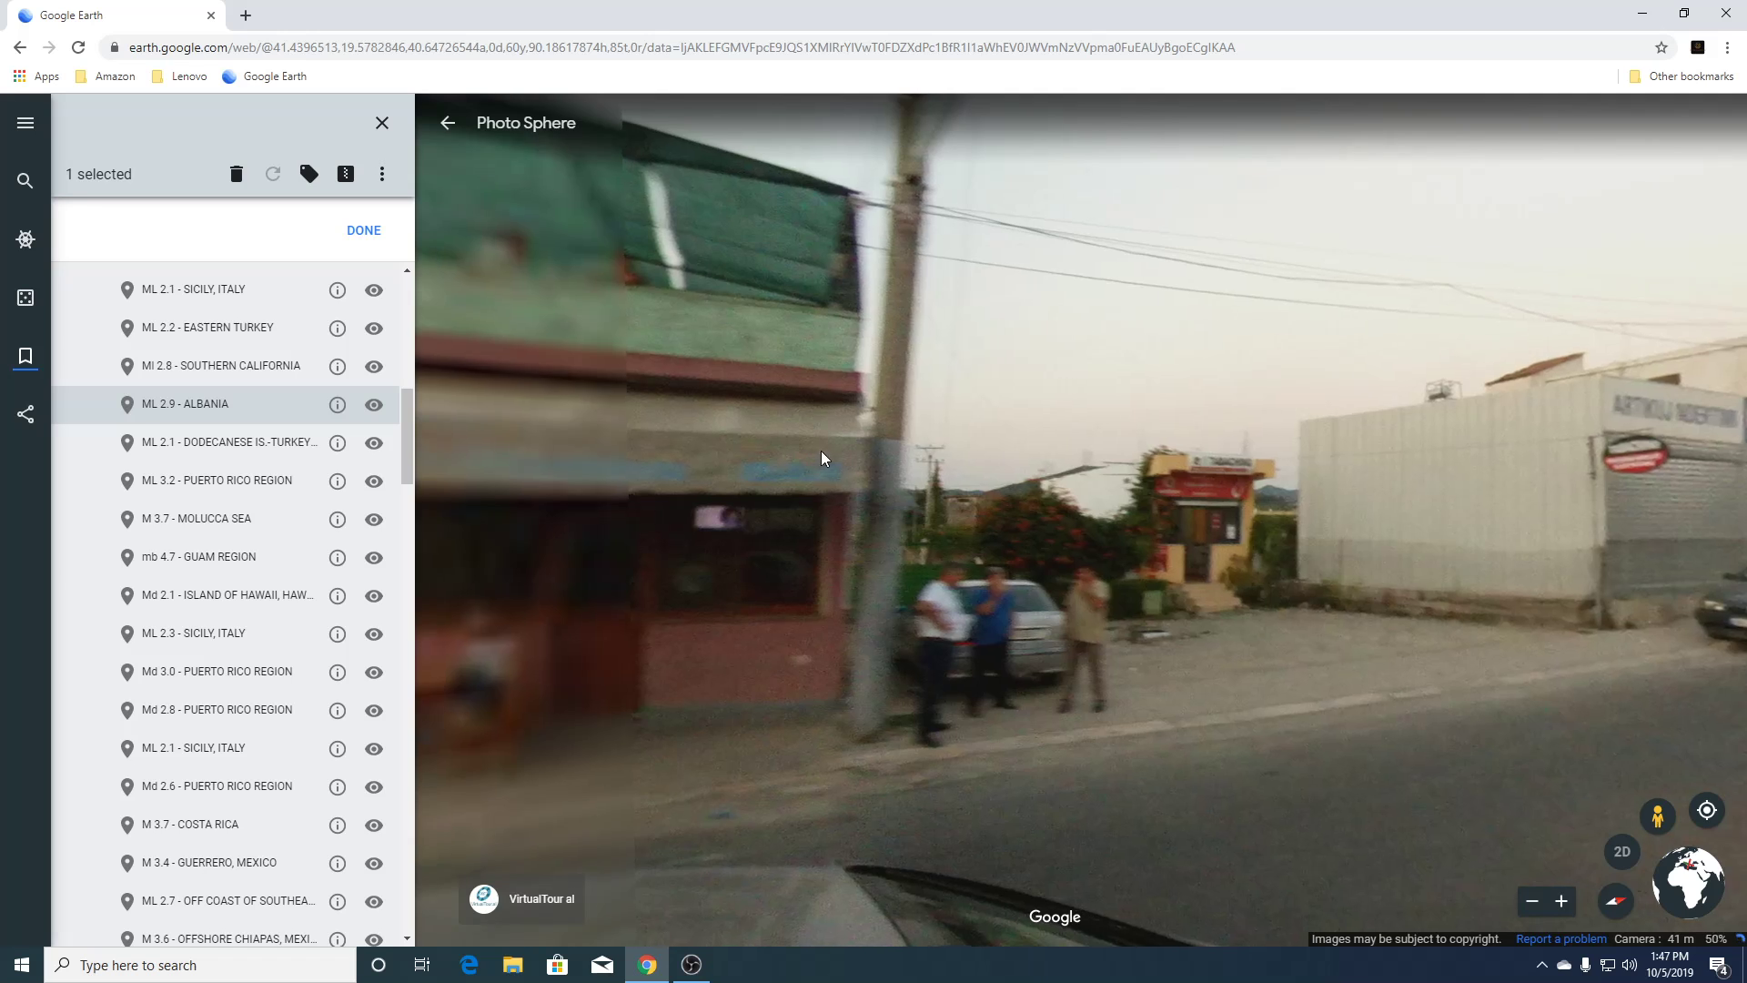
drag(822, 452, 1052, 472)
drag(892, 487, 1323, 516)
drag(1034, 528, 1454, 554)
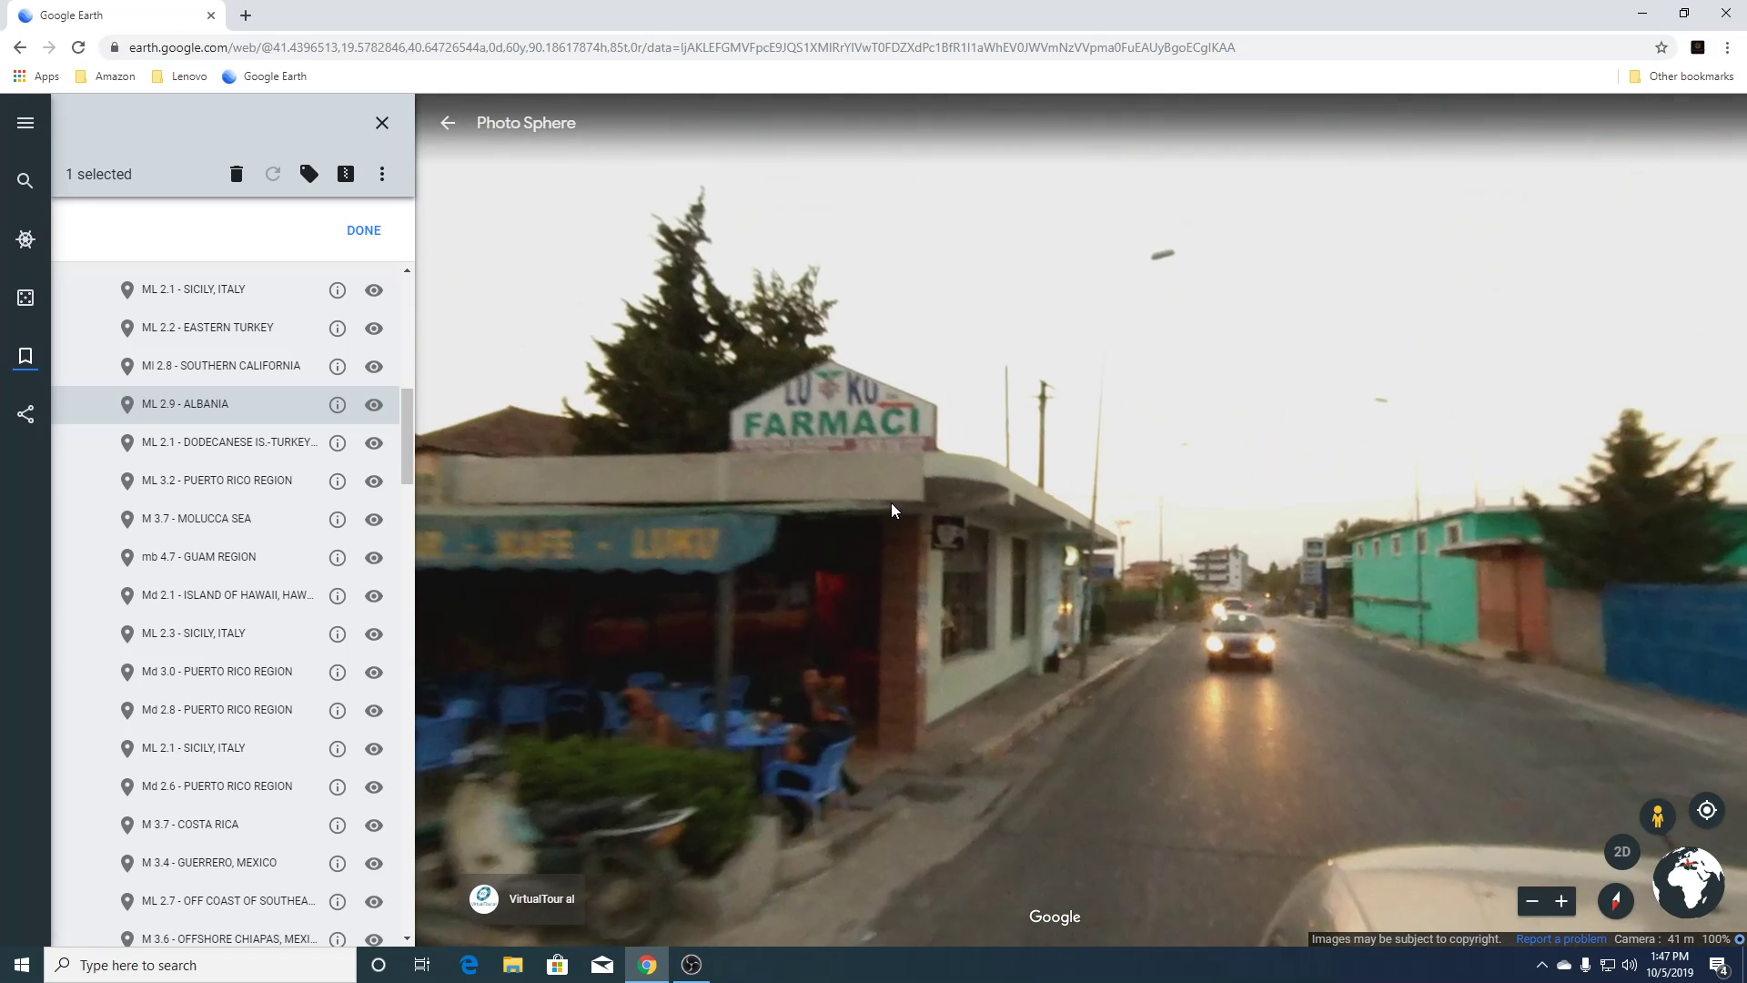
drag(812, 435, 1396, 422)
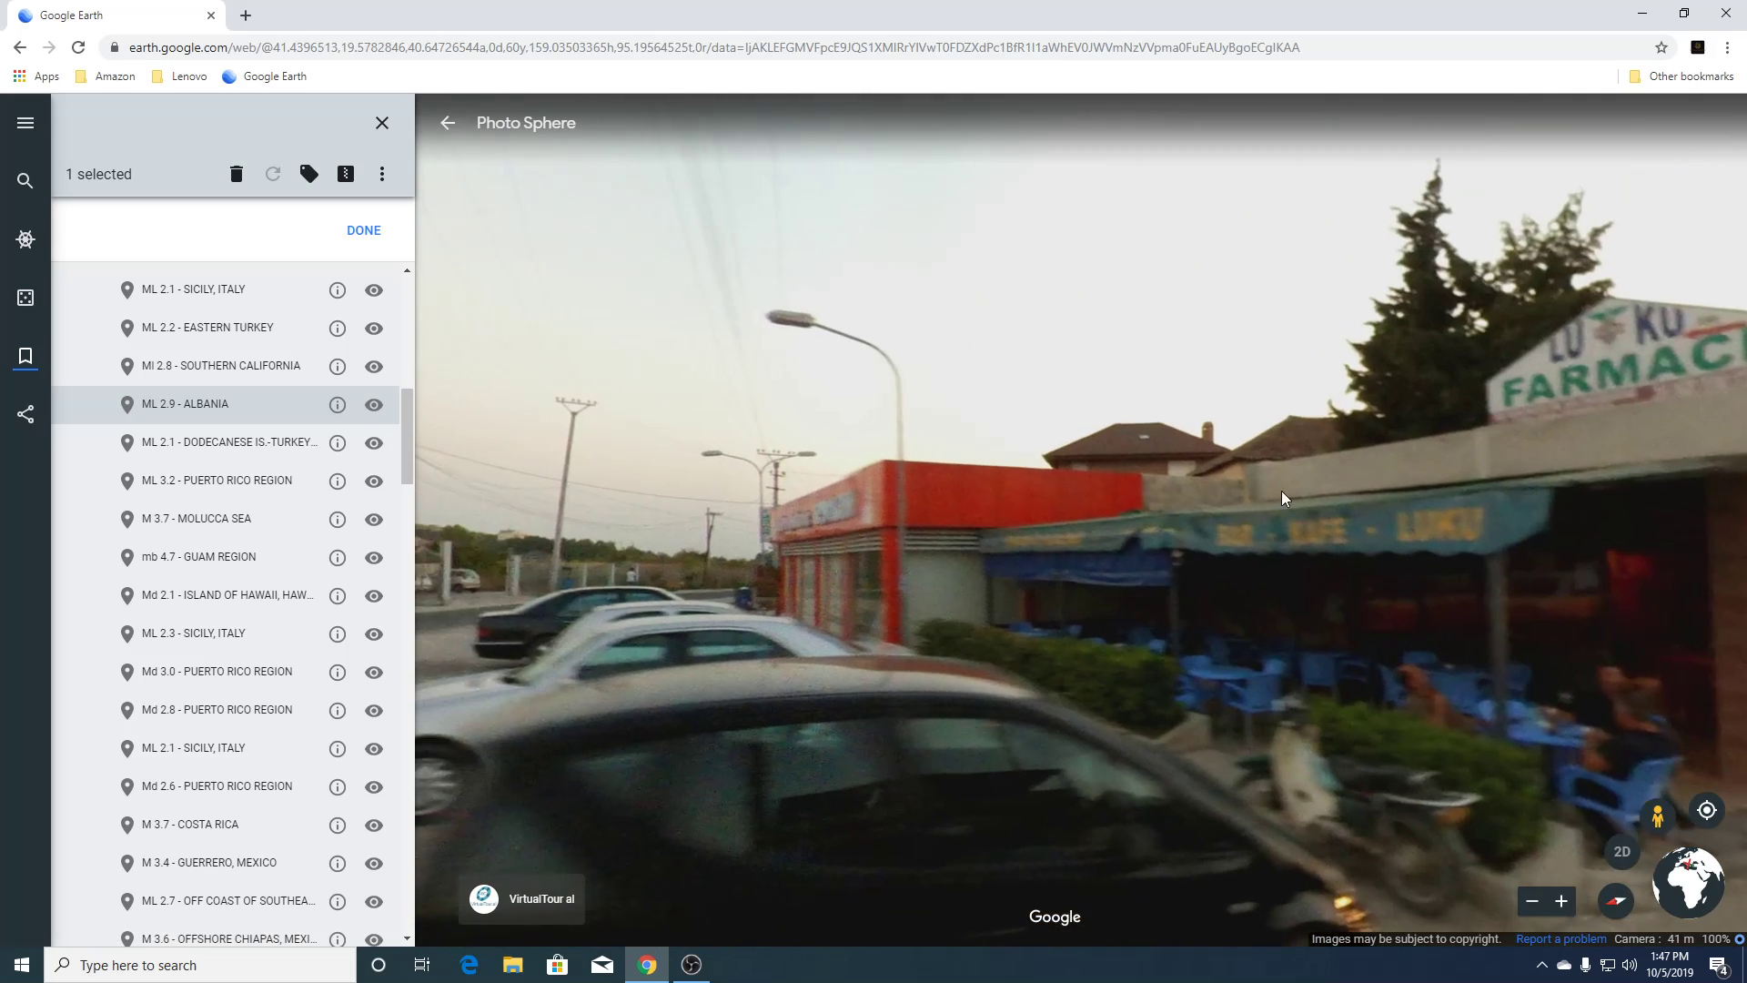
drag(1138, 535, 1609, 489)
drag(901, 437, 1492, 437)
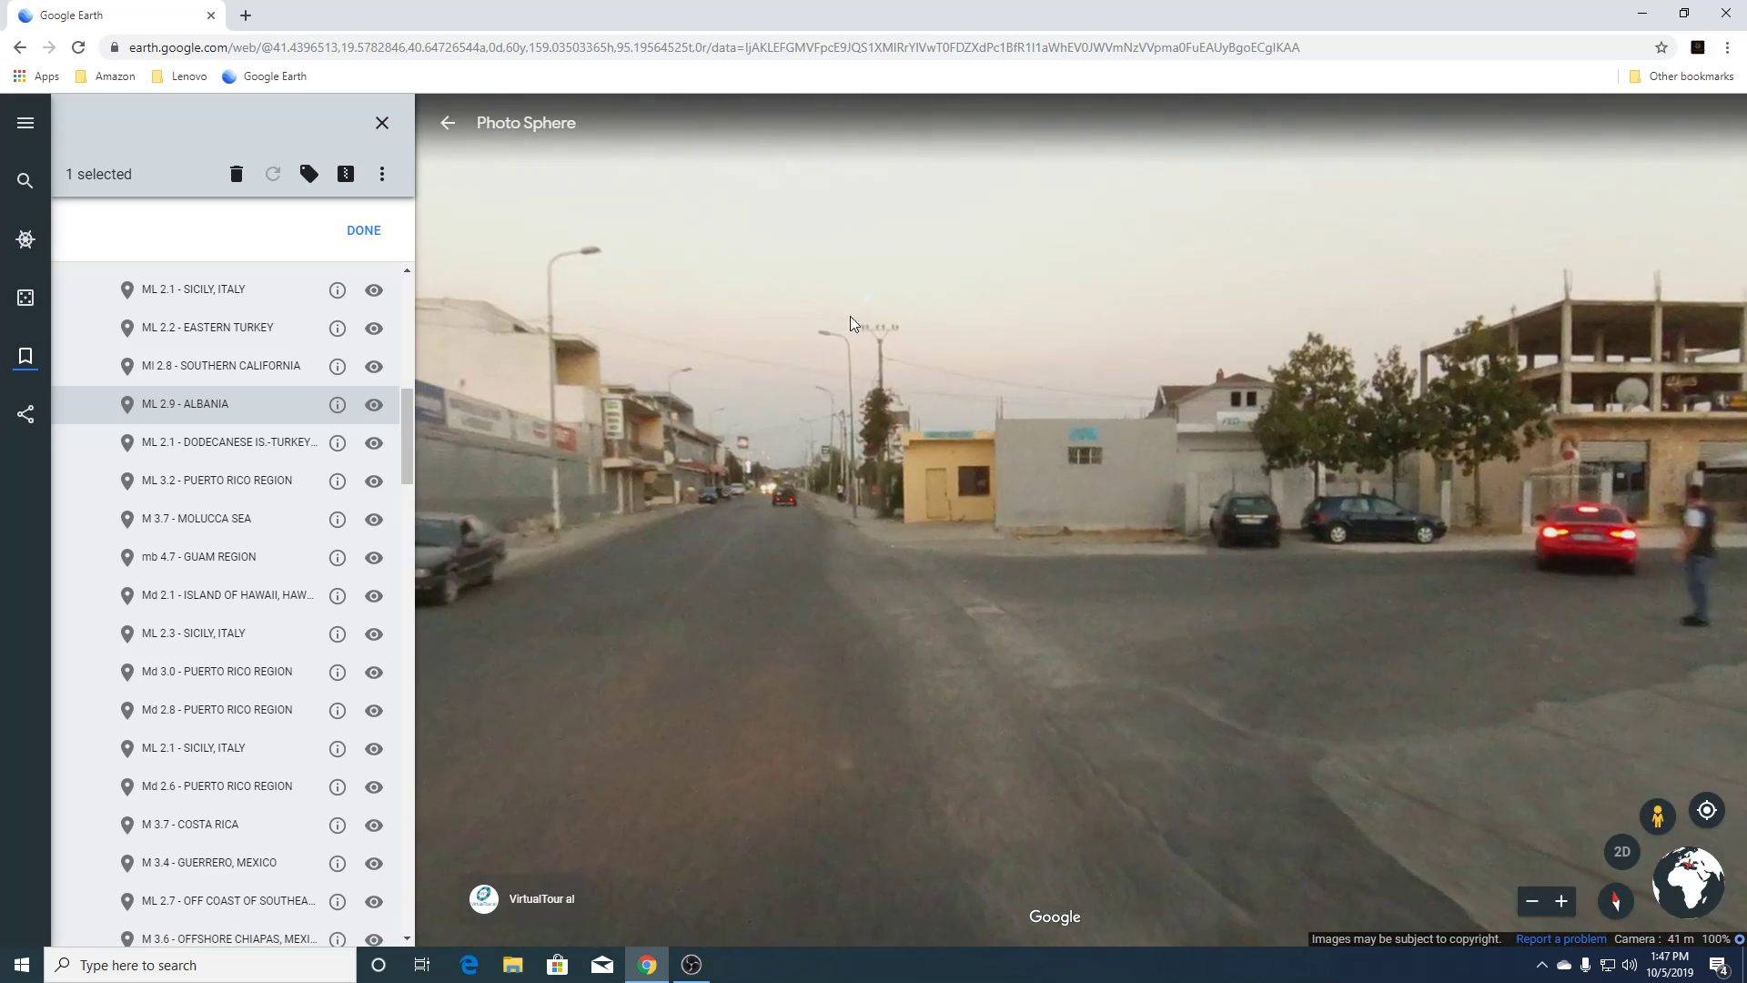
Leave the street scene and open the Photo Sphere at the lake just north of Maneza e Re (kucok).
click(452, 125)
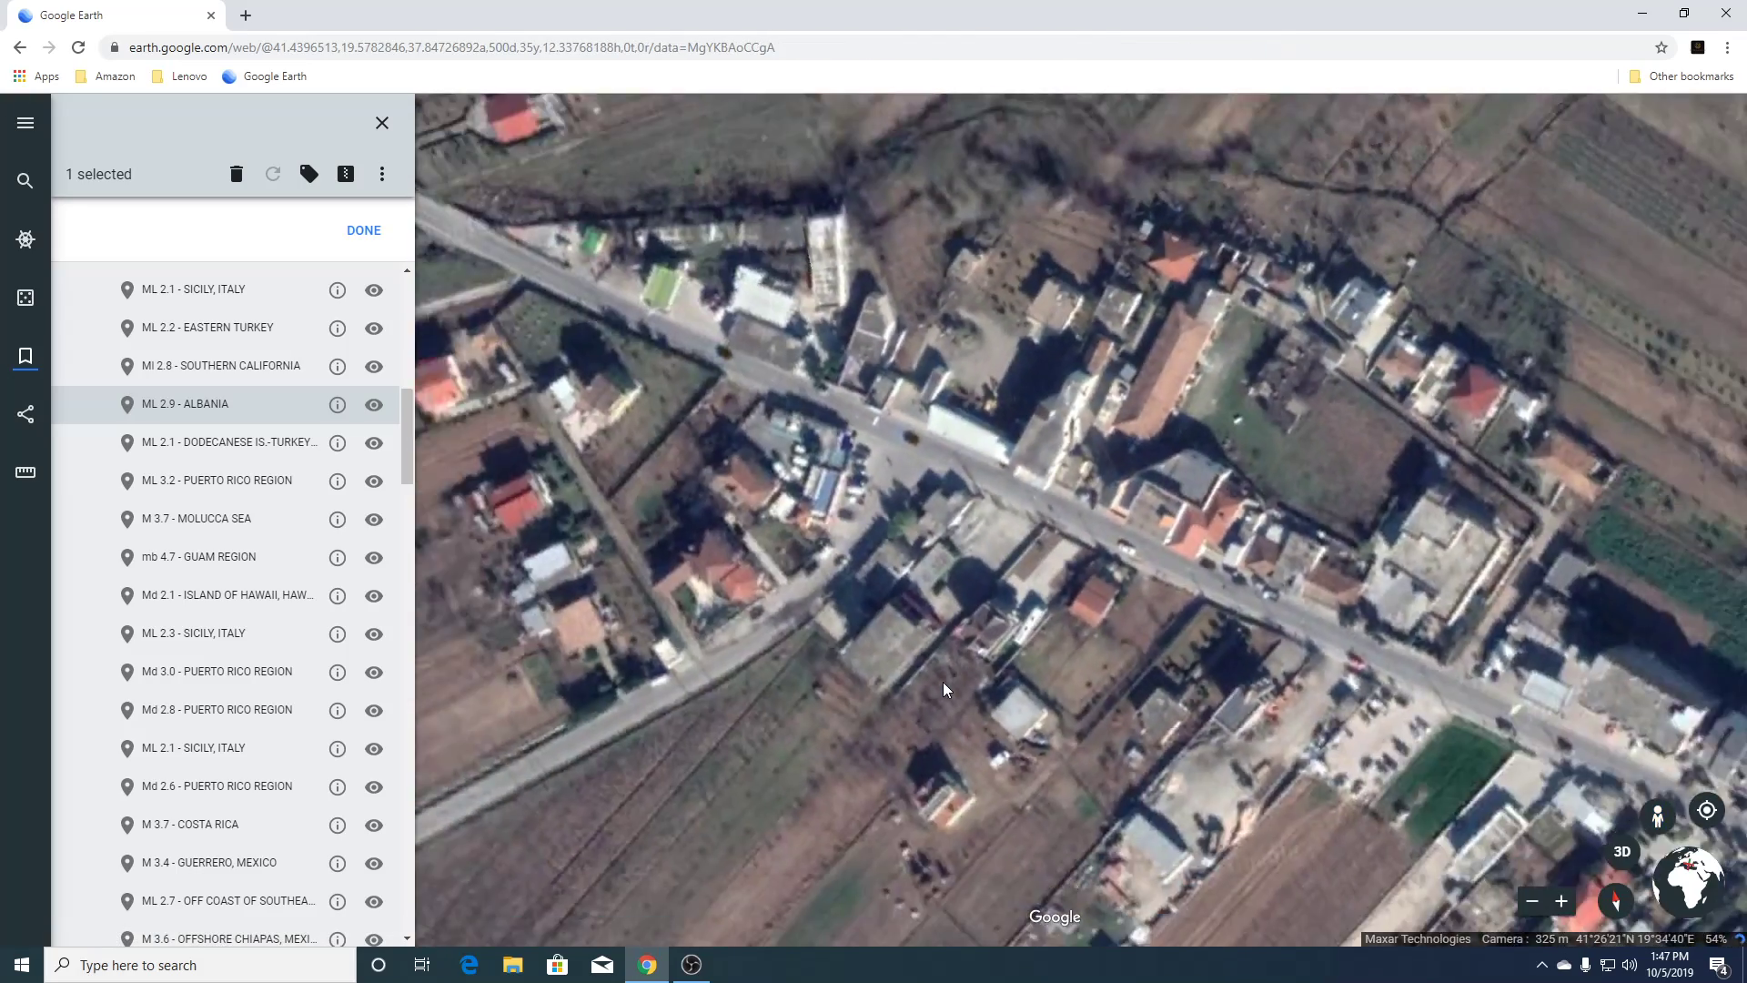
scroll(943, 681, down, 8)
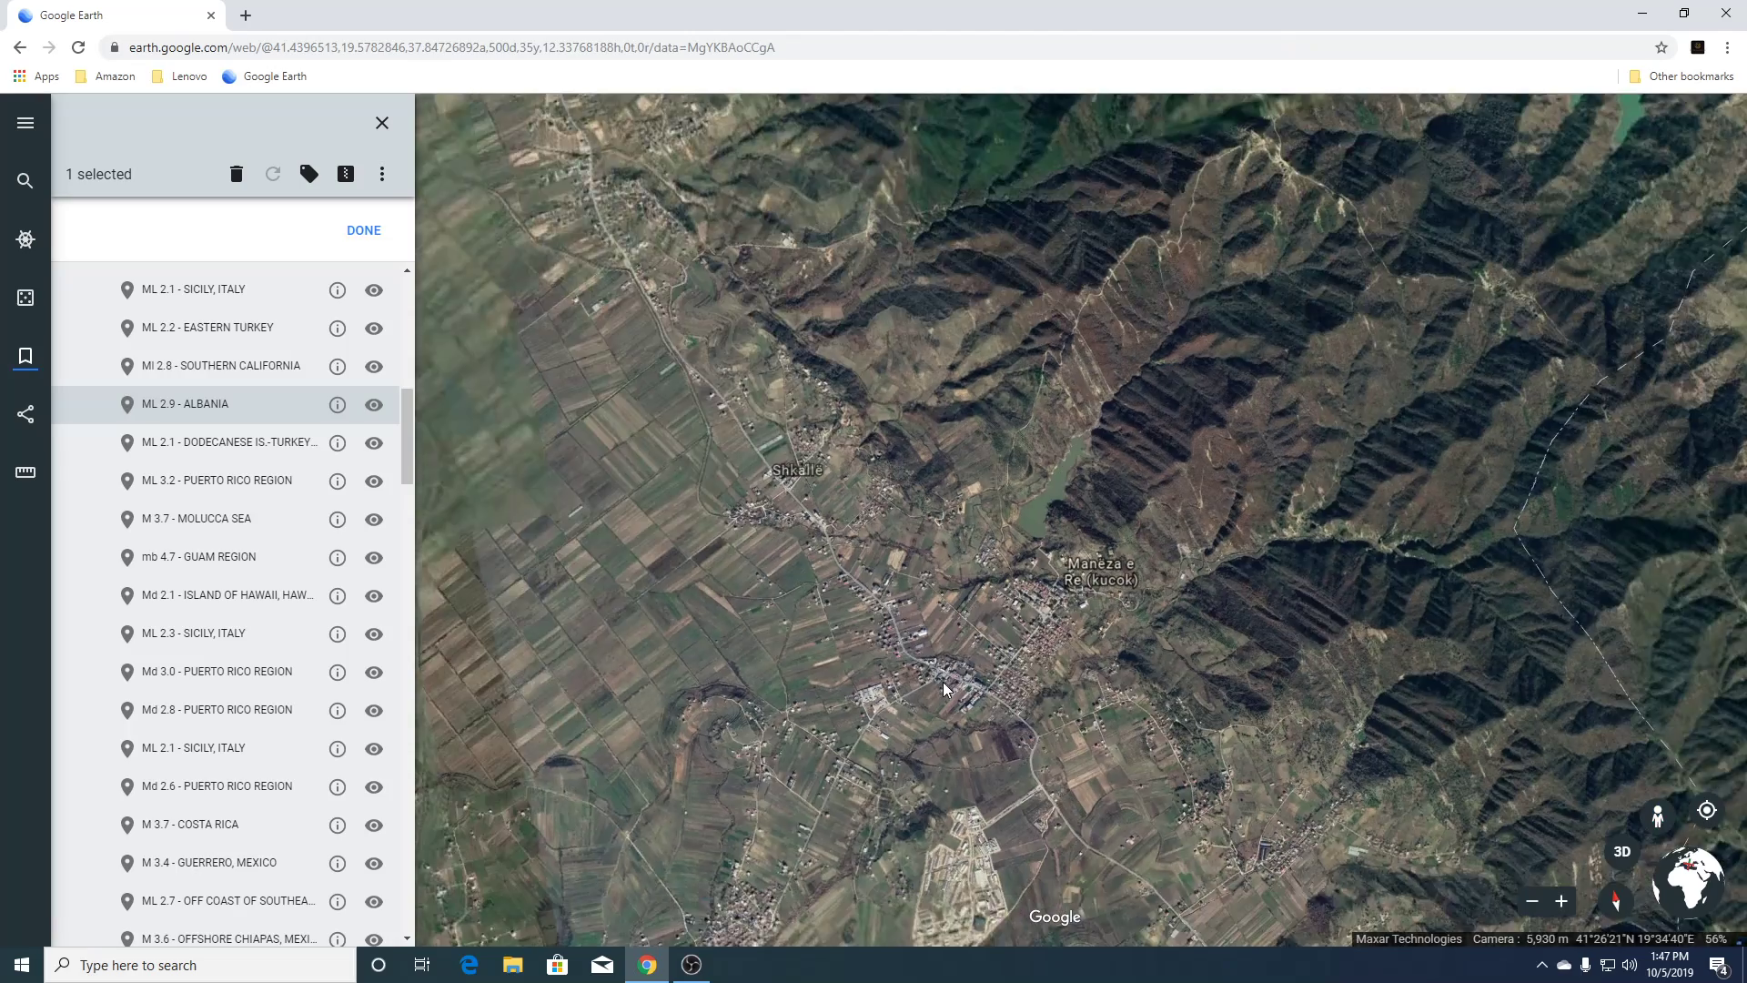
scroll(943, 680, down, 2)
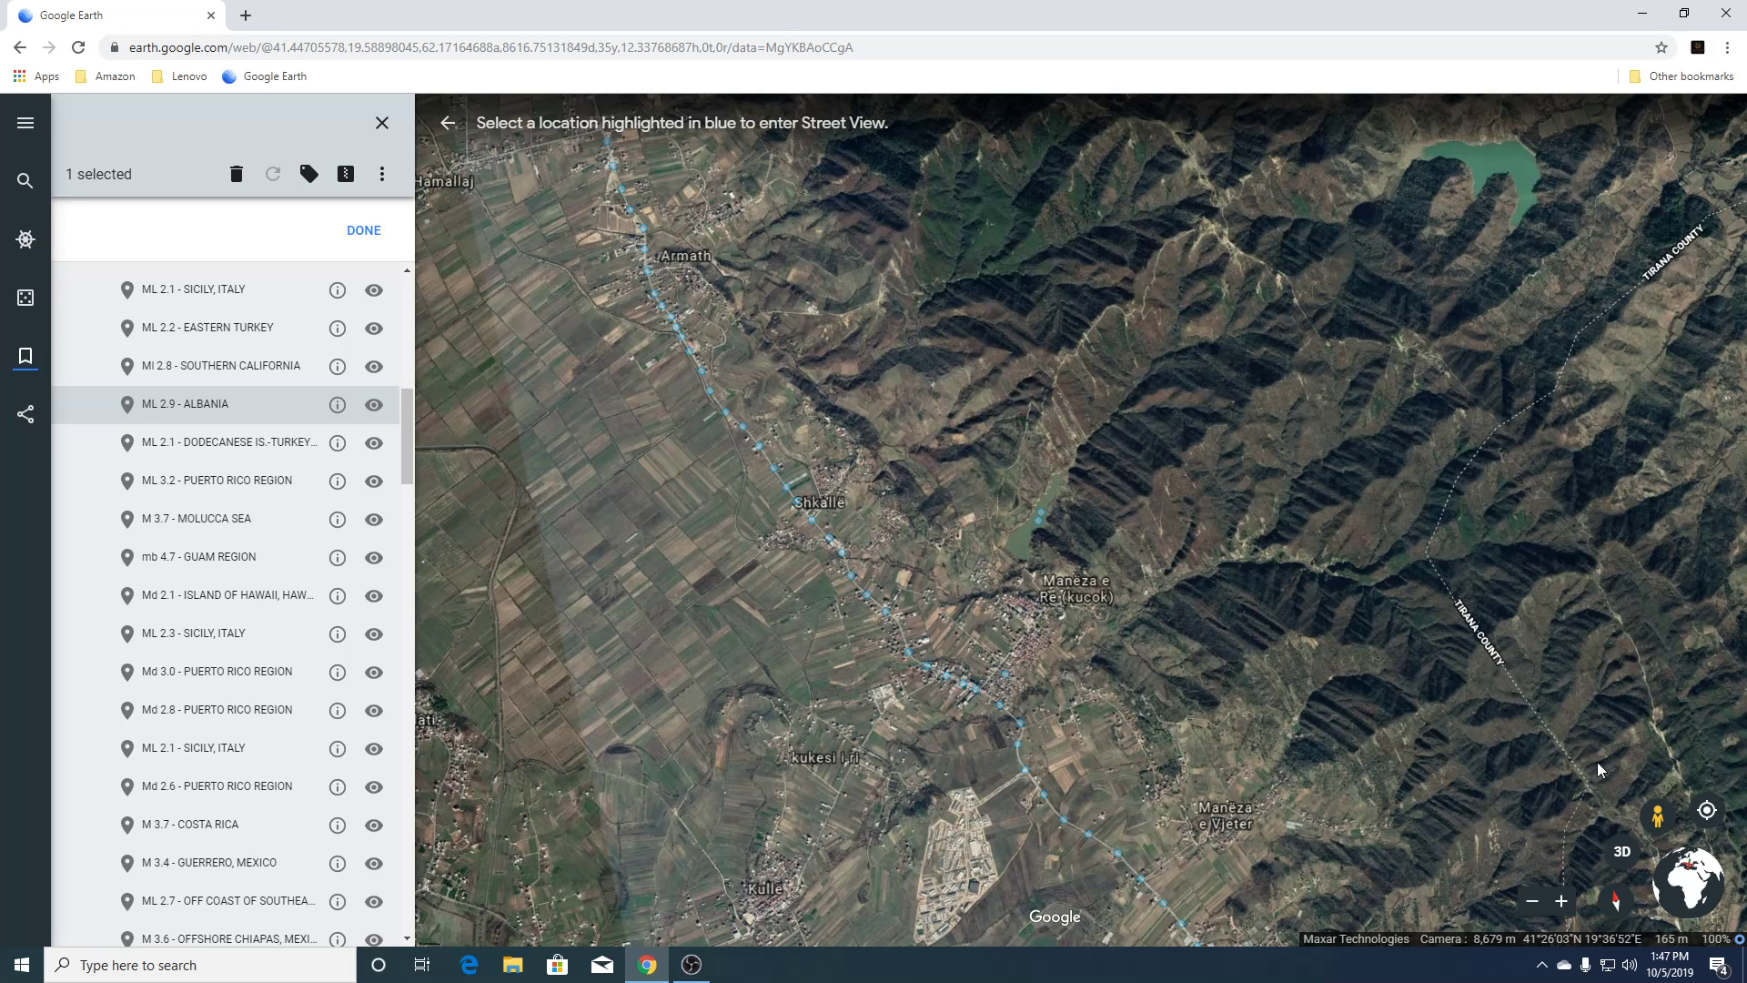
click(1039, 511)
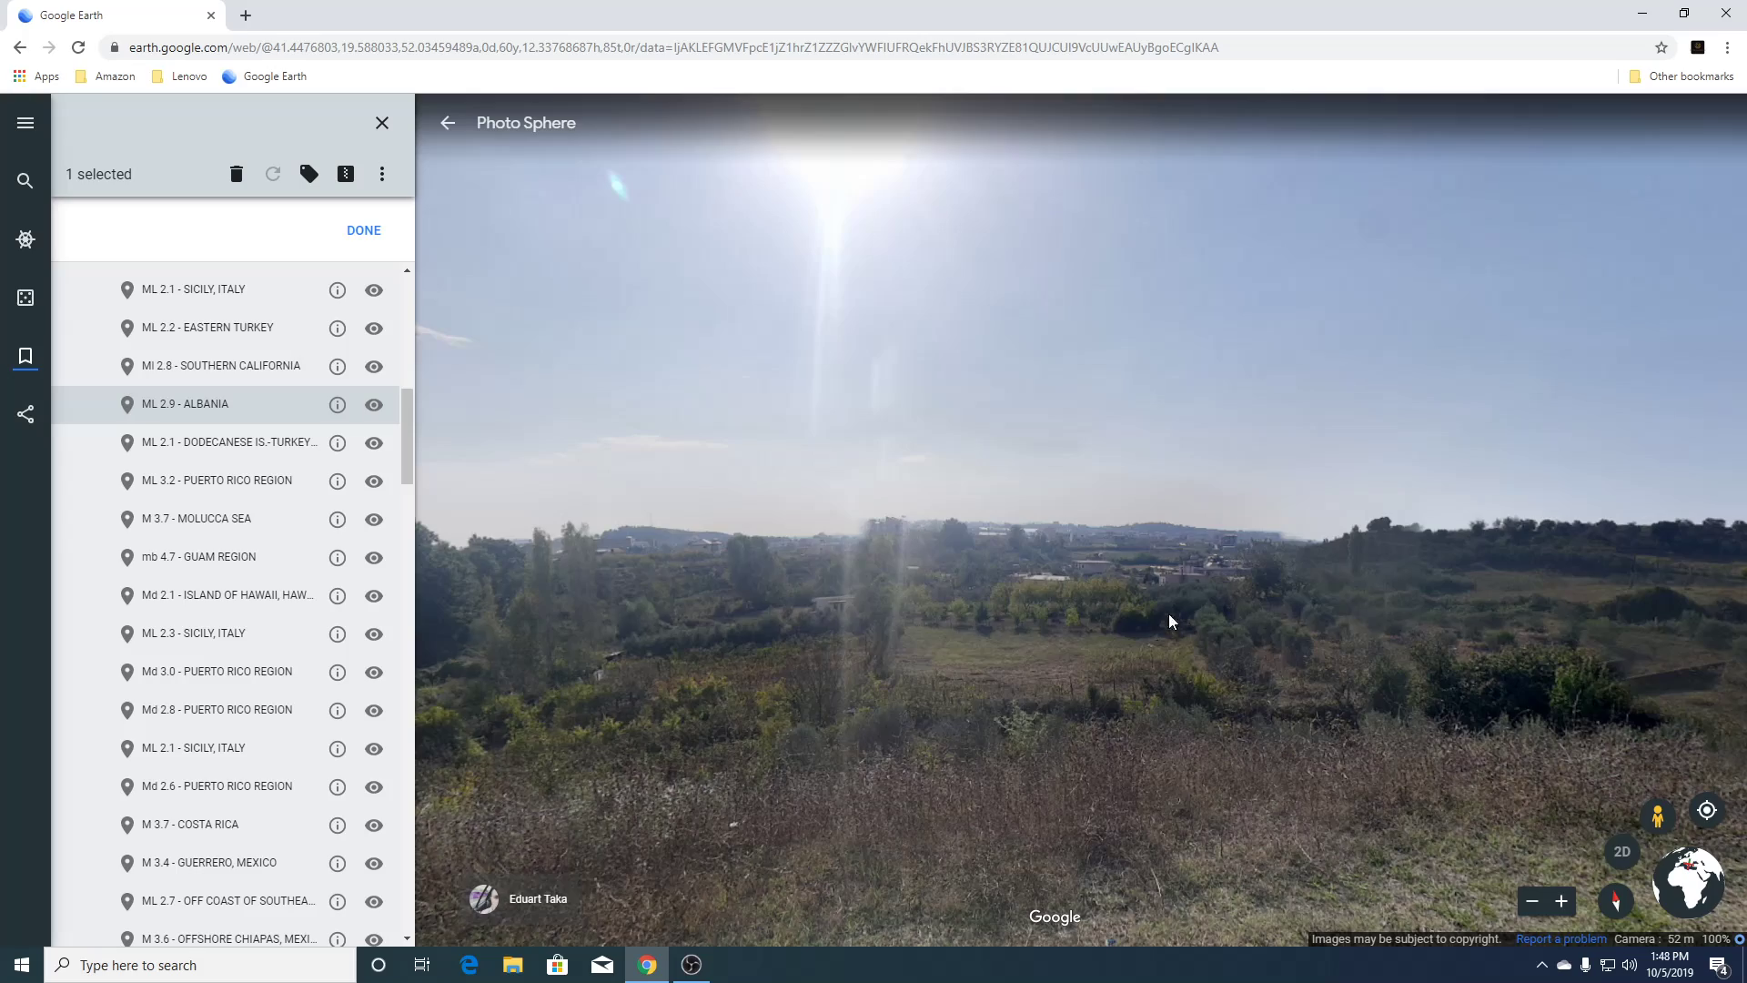
Turn the Photo Sphere view to examine the lake and the hills around its shore.
drag(1268, 553, 856, 515)
drag(1411, 502, 930, 521)
drag(1394, 549, 893, 534)
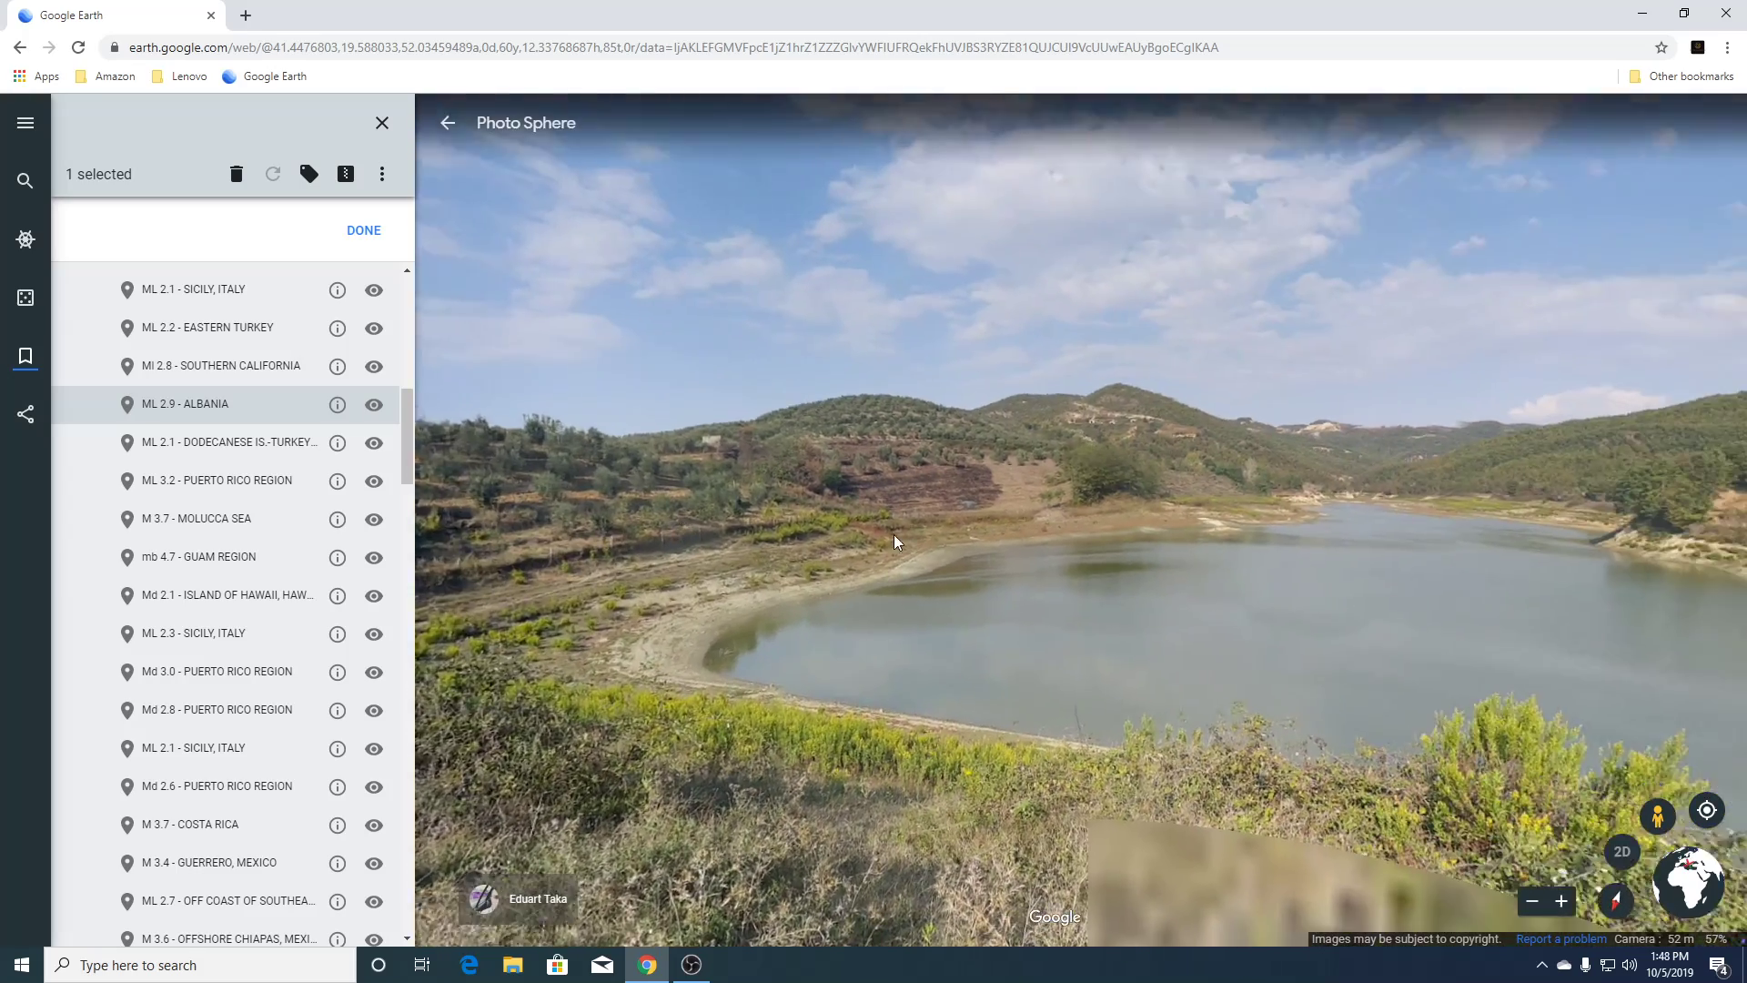
drag(1182, 577, 558, 641)
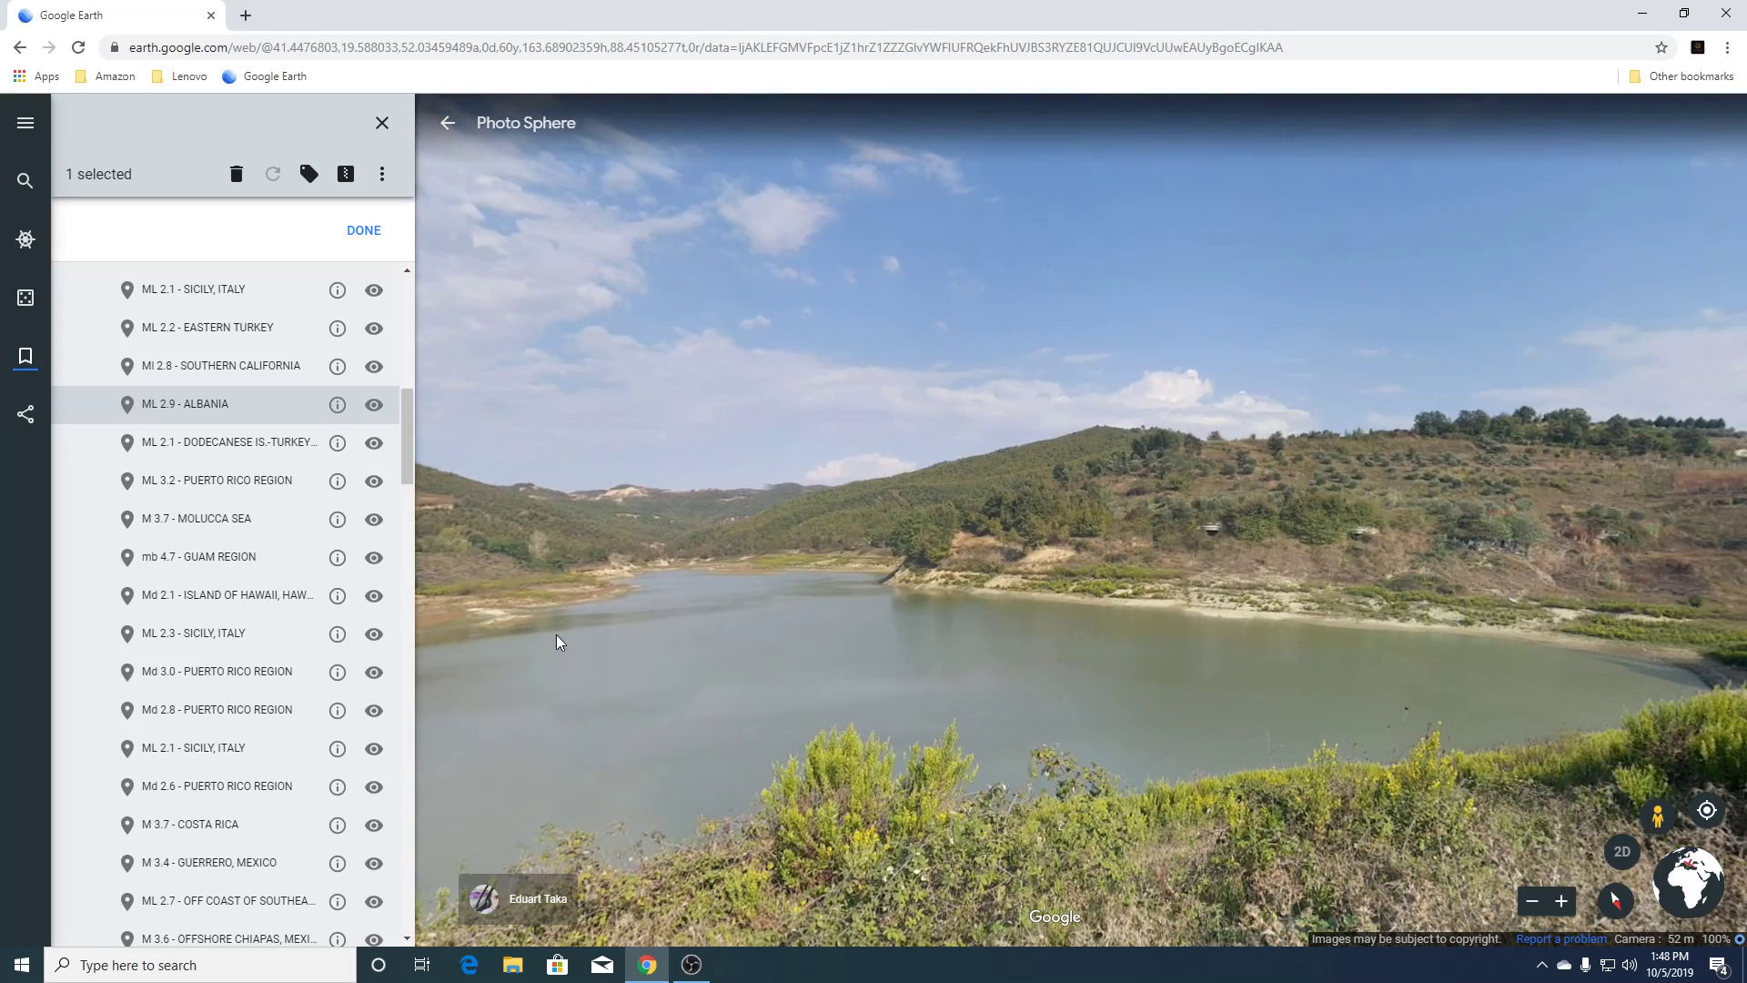
Leave the Photo Sphere, fly to the ML 2.1 Dodecanese Is.-Turkey placemark and view the neighbouring island of Rhodes in 3D.
click(448, 124)
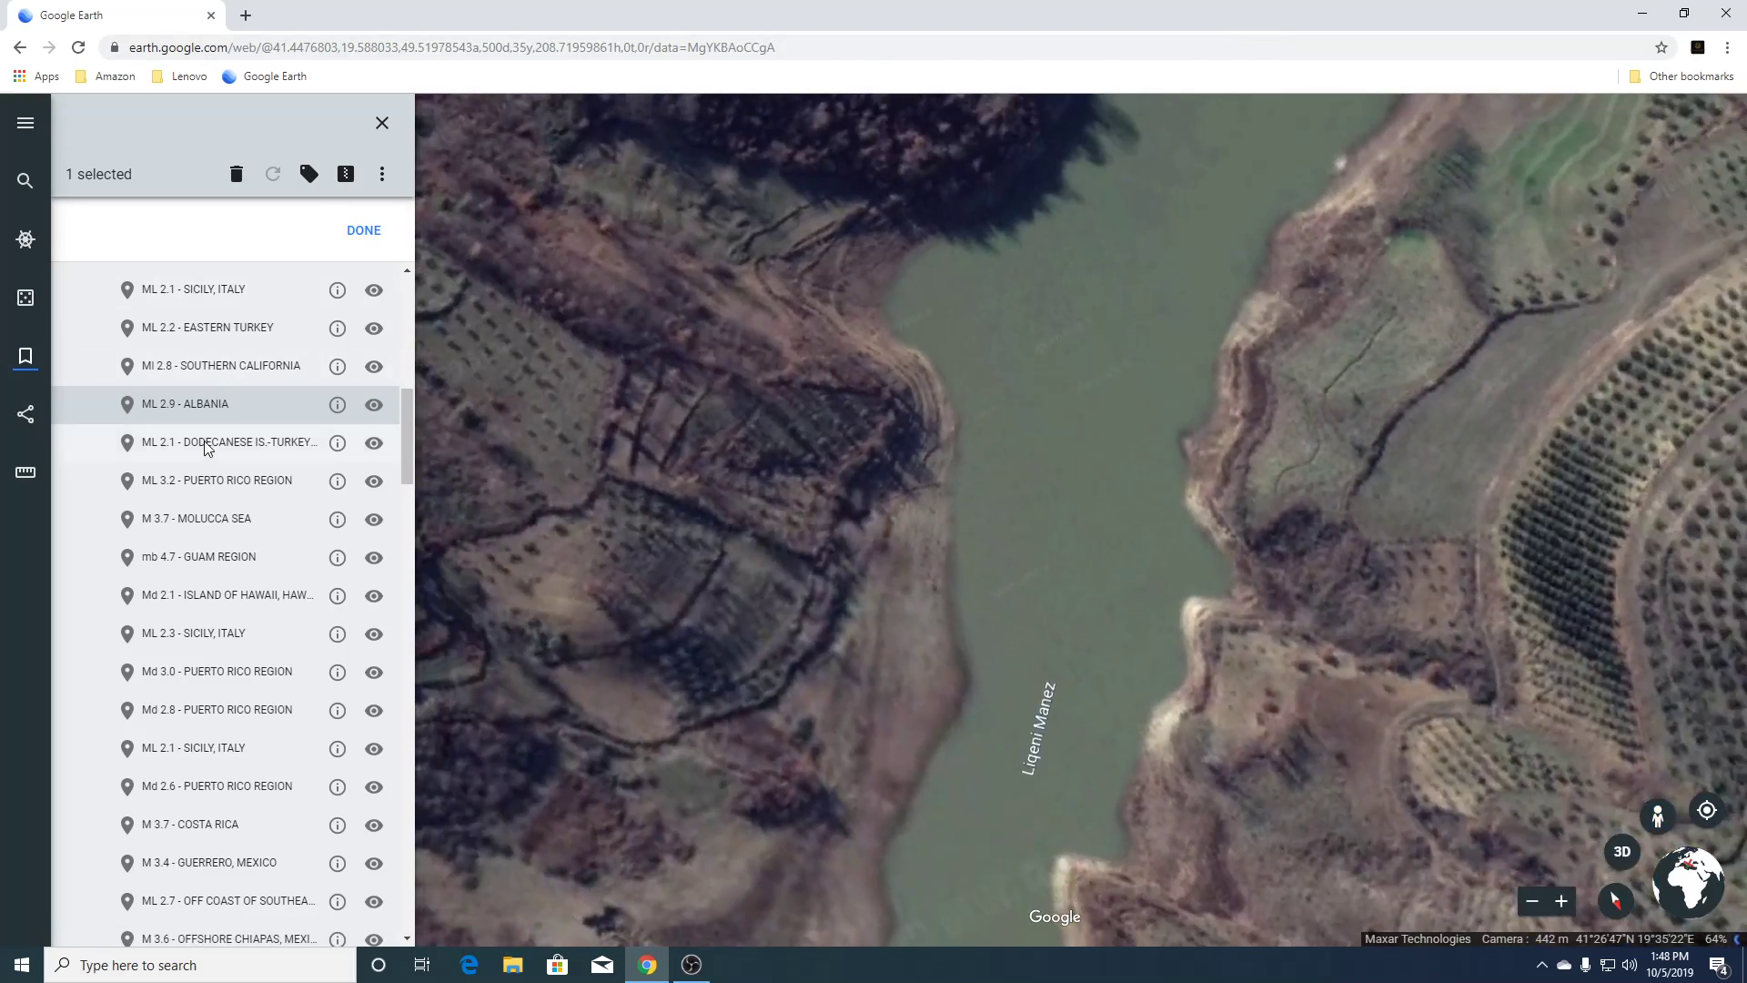
click(207, 444)
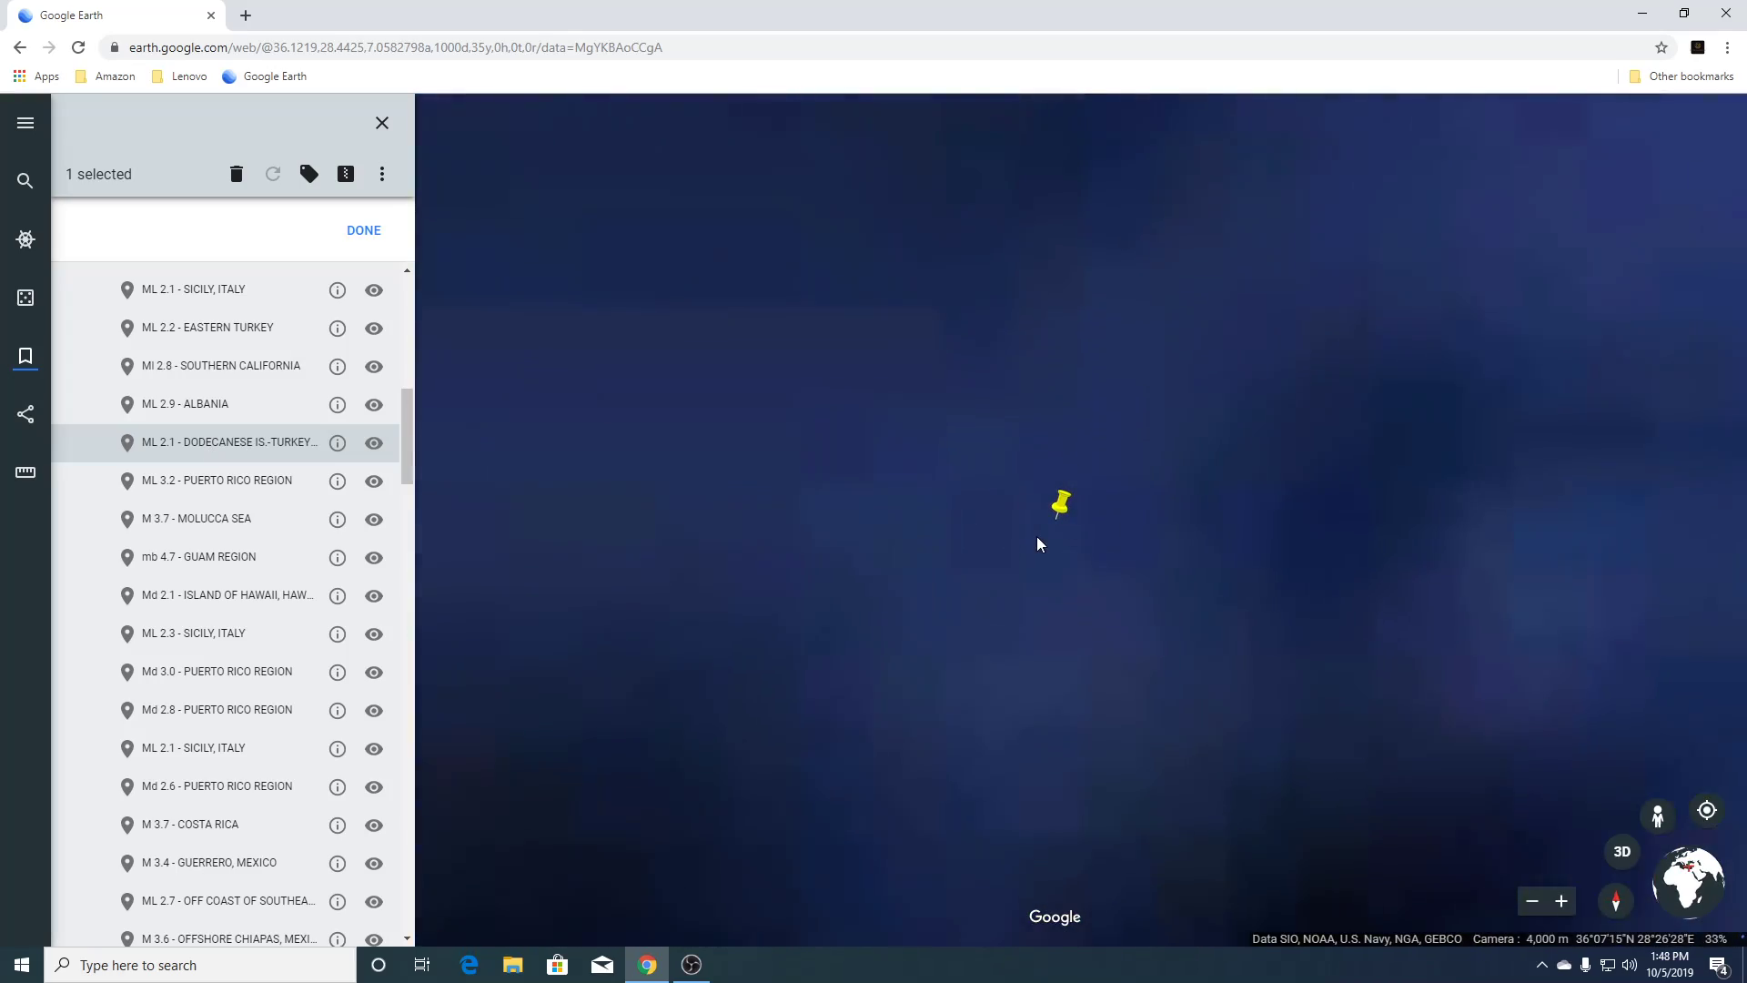
scroll(1037, 543, down, 3)
scroll(1040, 542, down, 5)
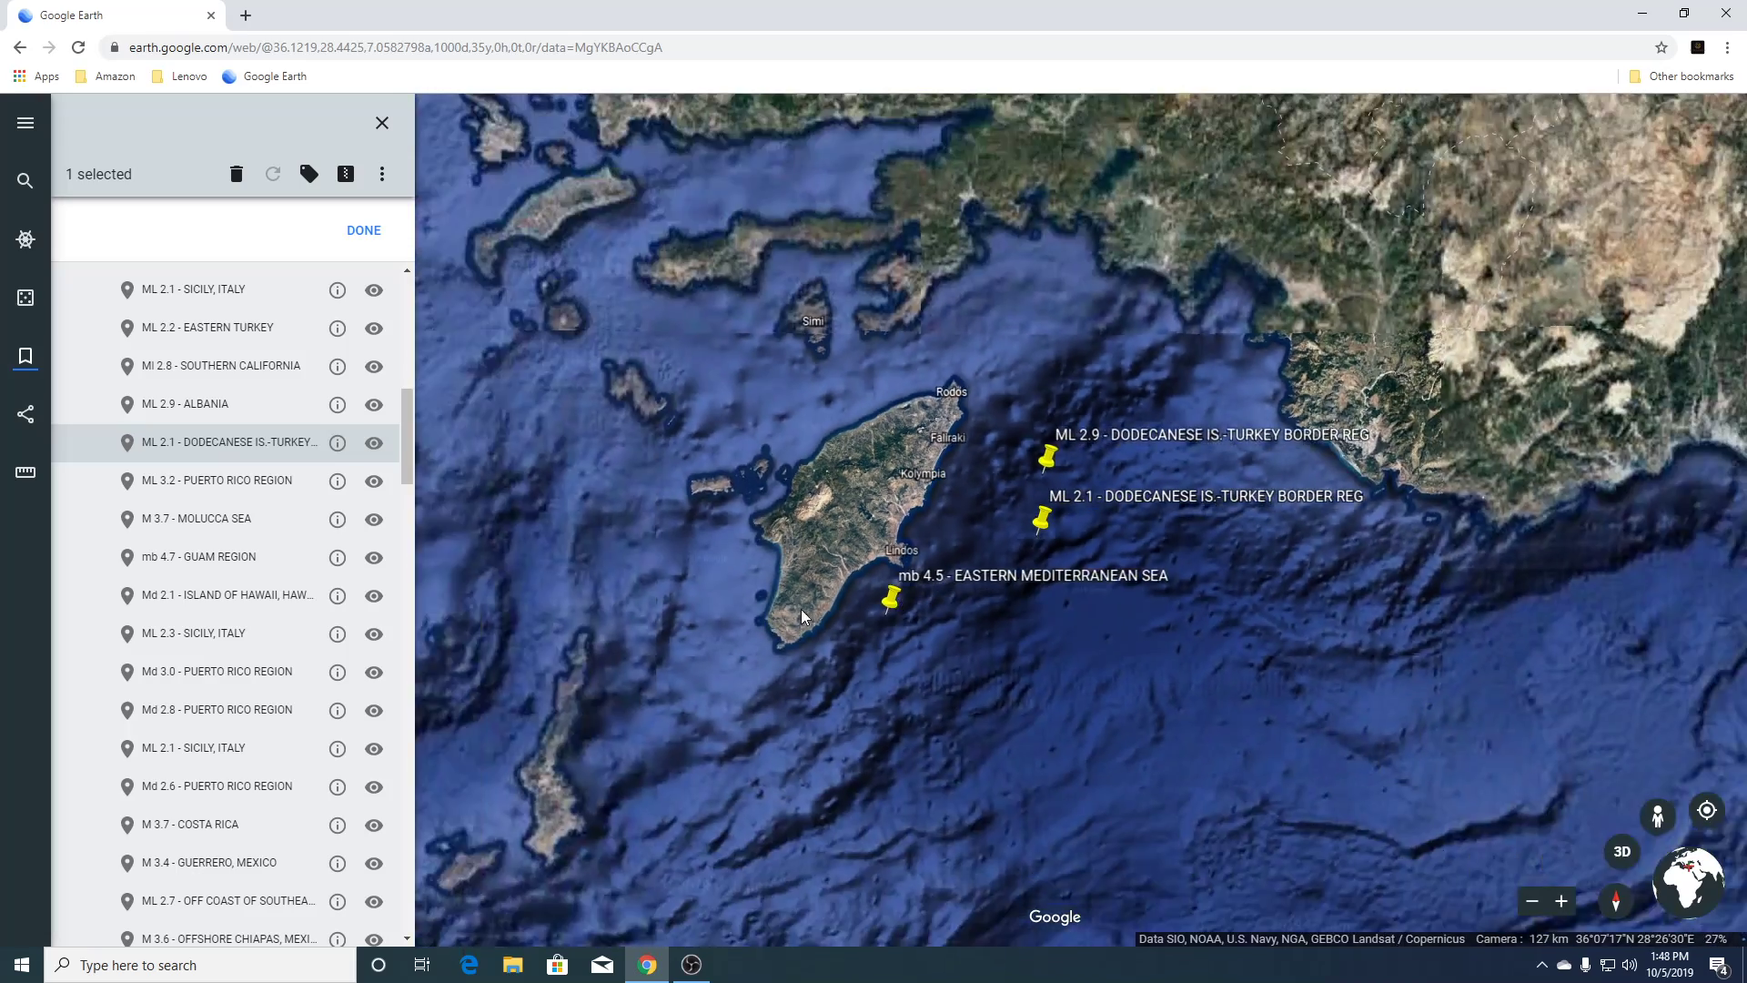
scroll(837, 540, up, 5)
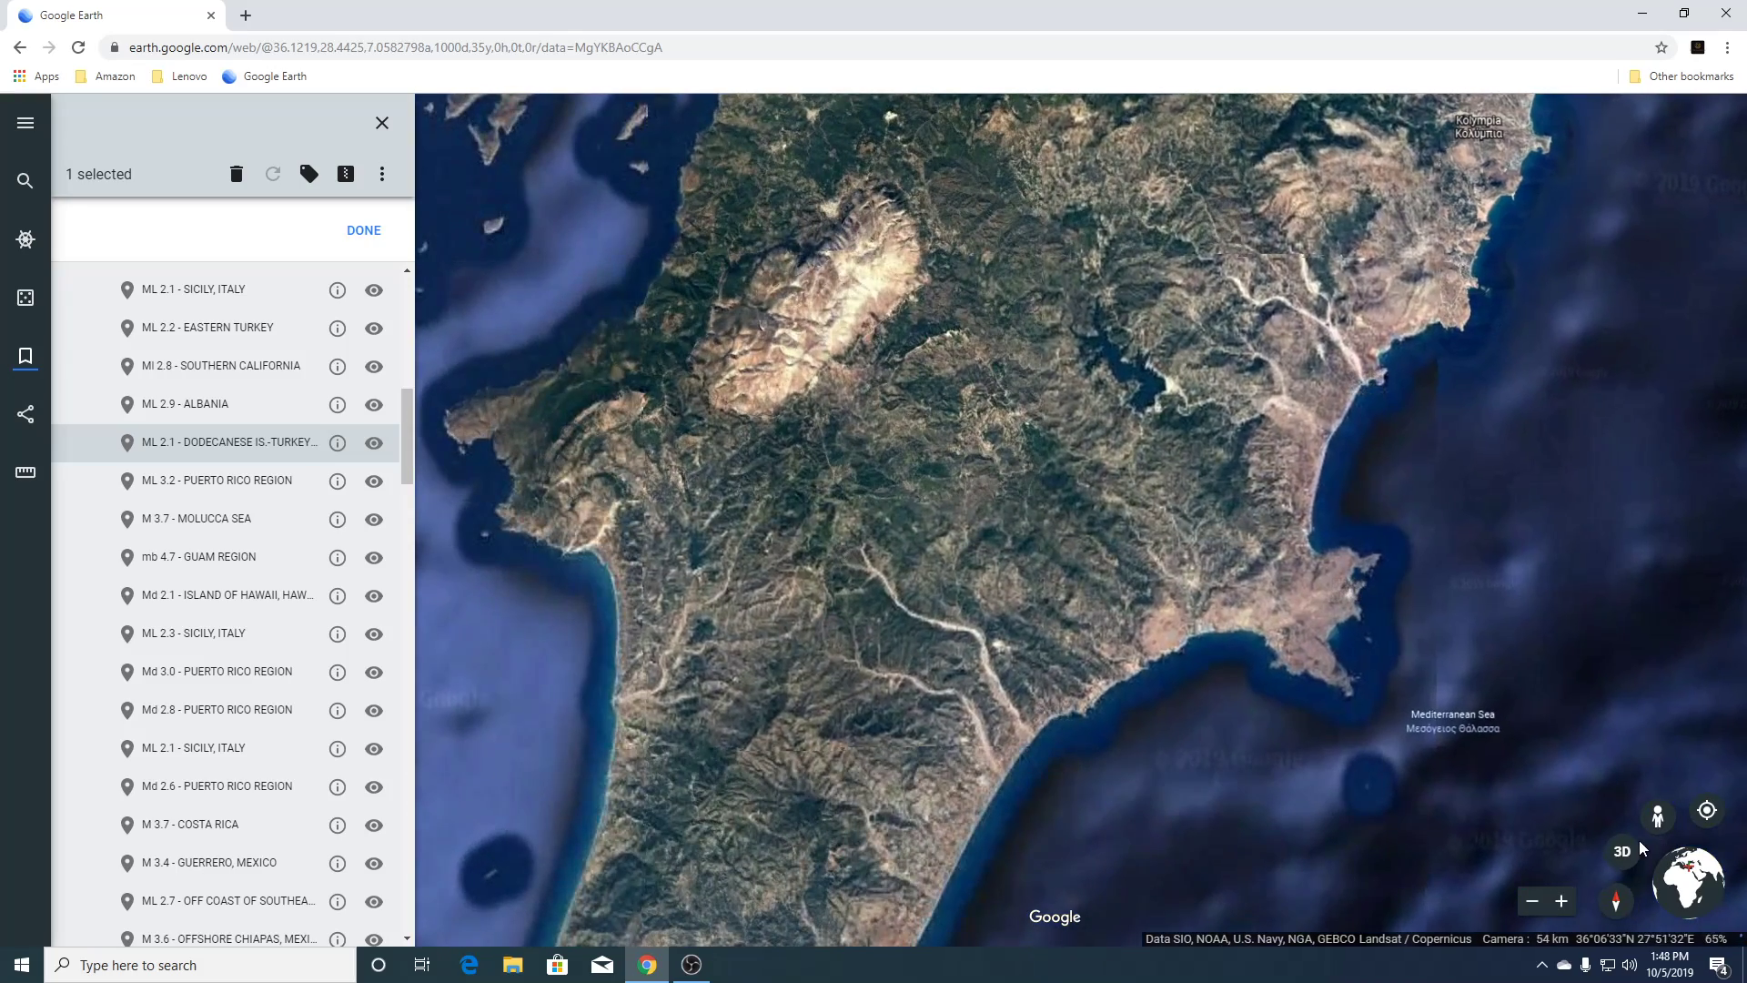
click(1624, 851)
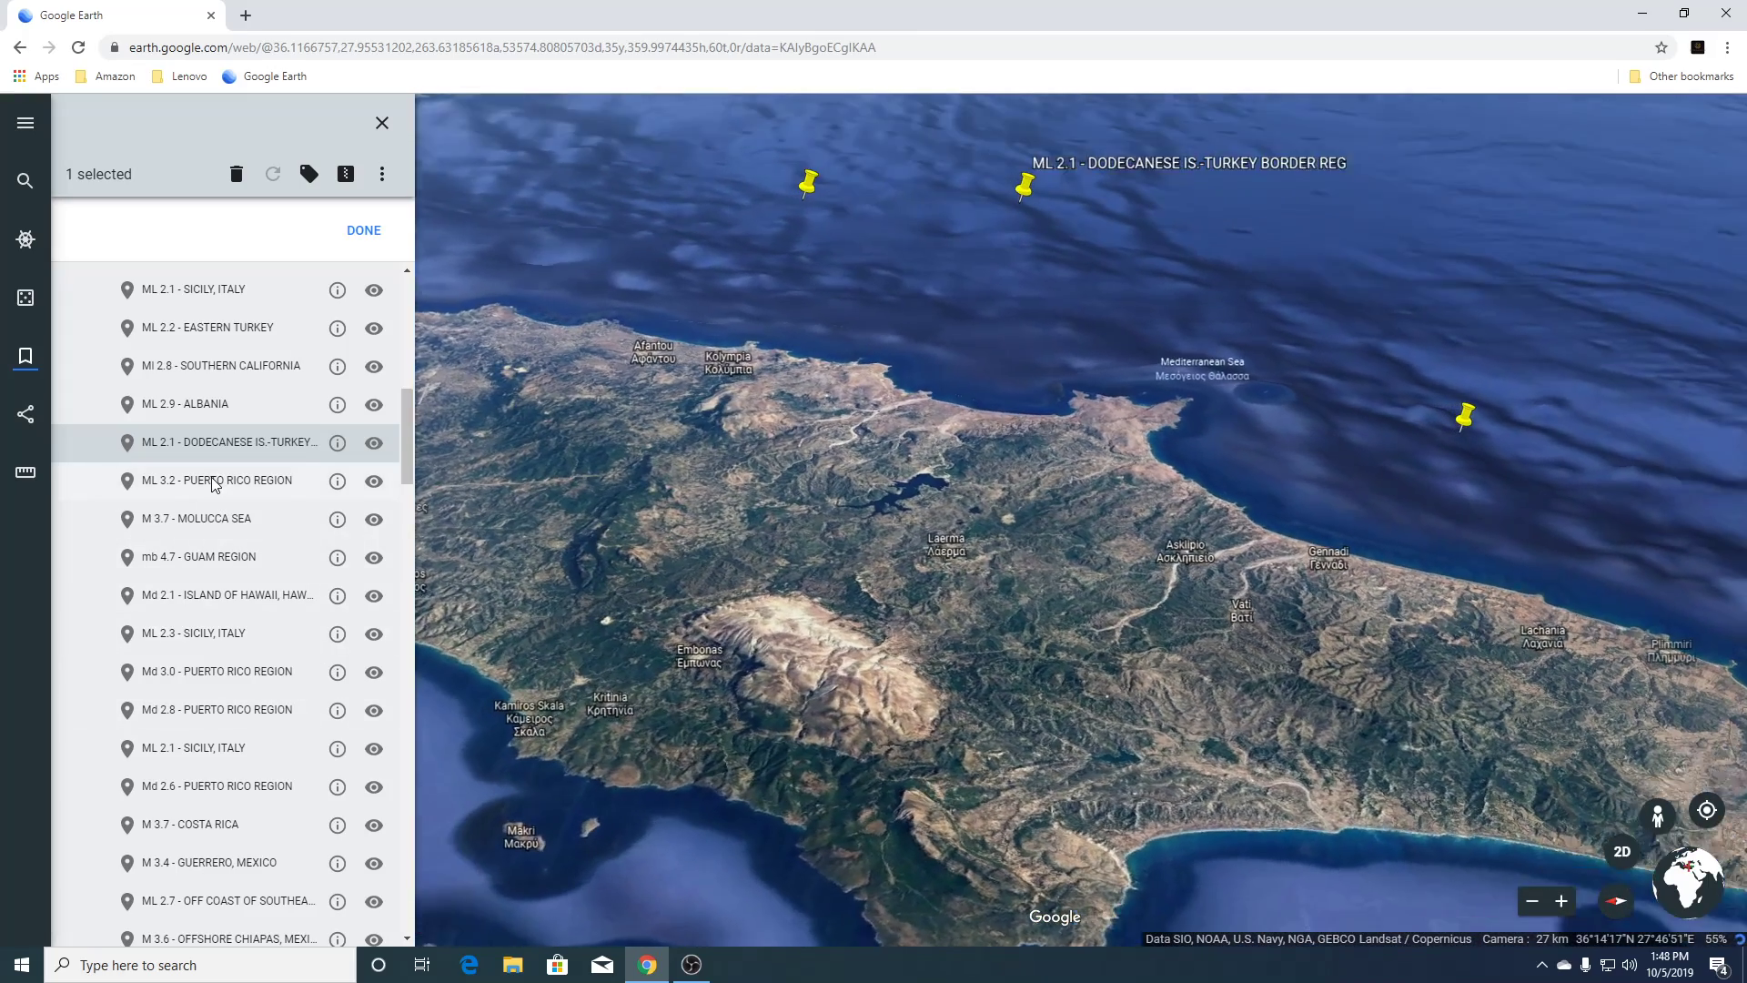
Fly to the ML 3.2 Puerto Rico Region placemark and examine the surrounding earthquake cluster out to the Md 3.1 placemark.
click(217, 483)
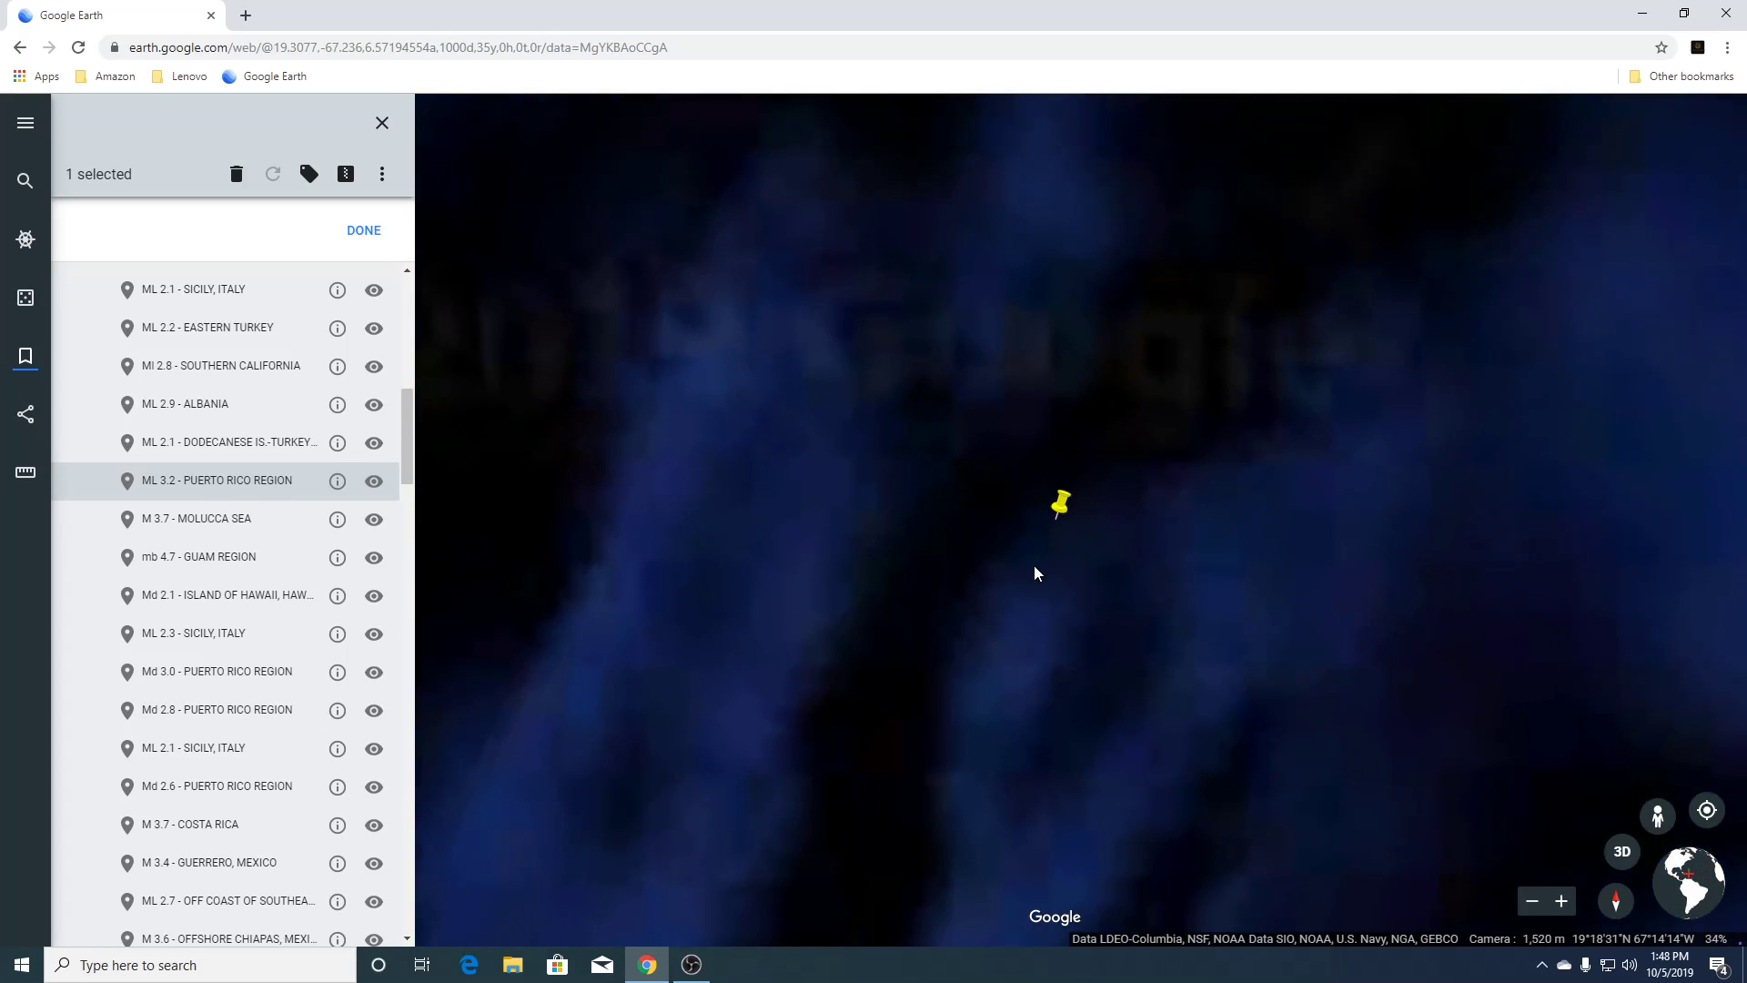
scroll(1034, 571, down, 5)
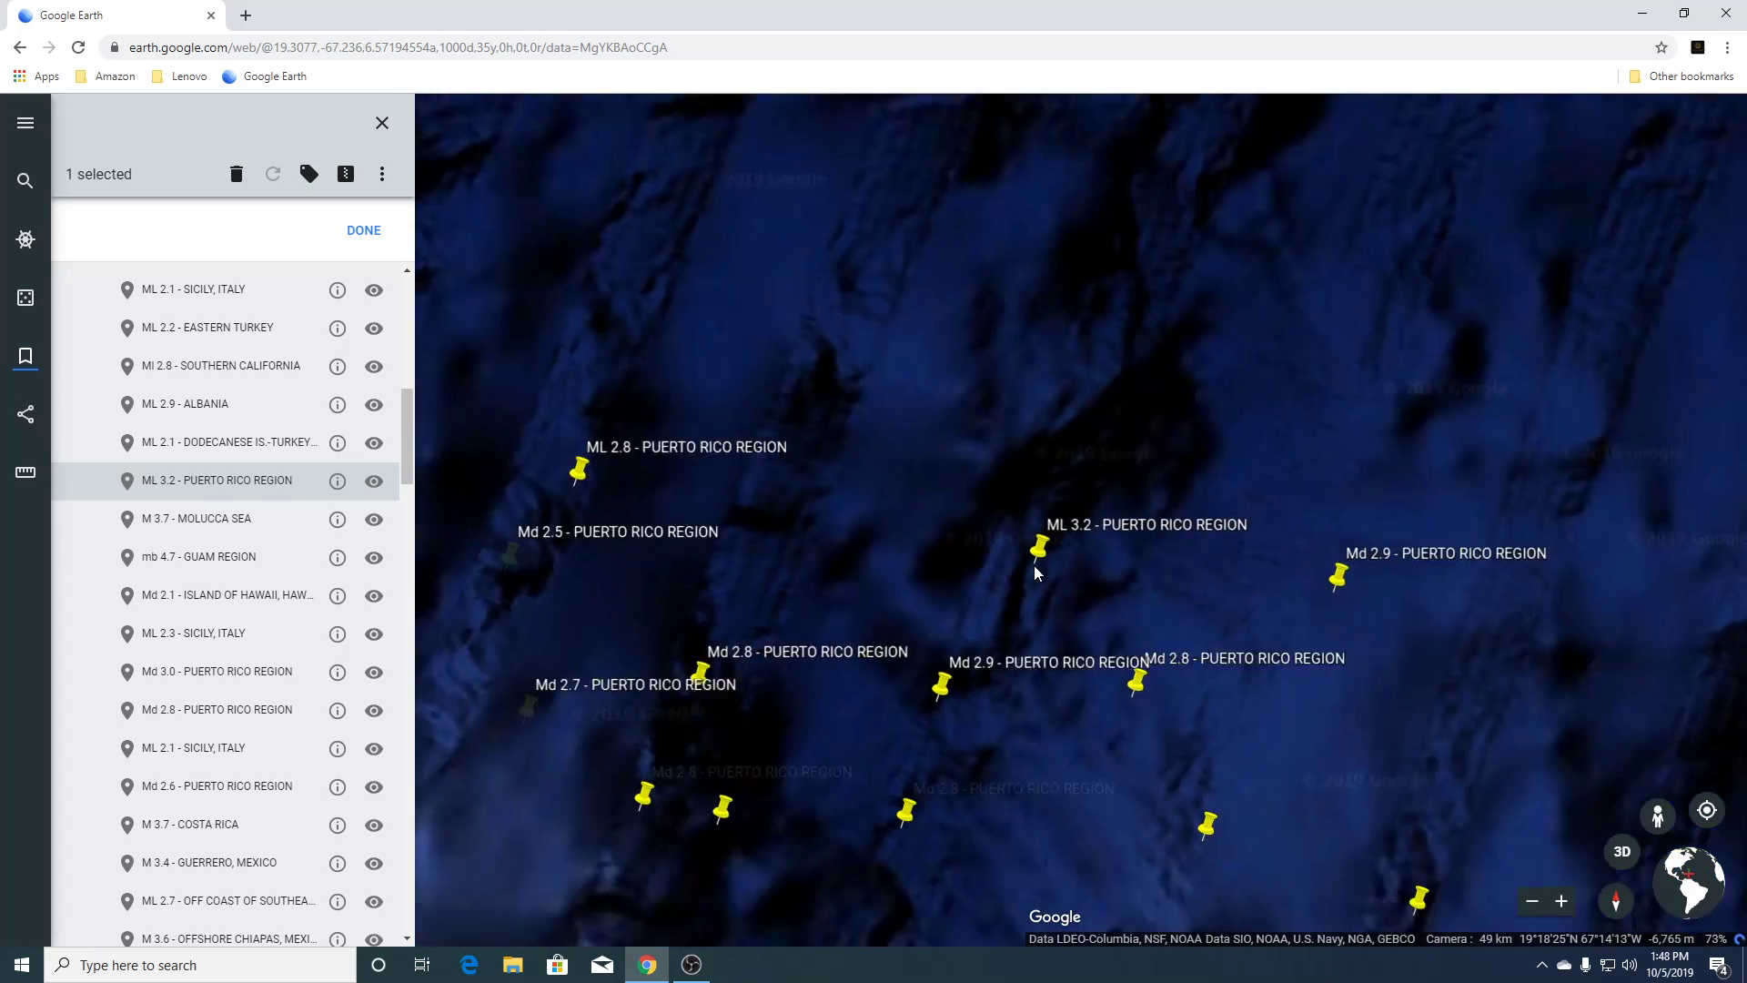
scroll(1035, 572, down, 2)
scroll(1035, 571, down, 5)
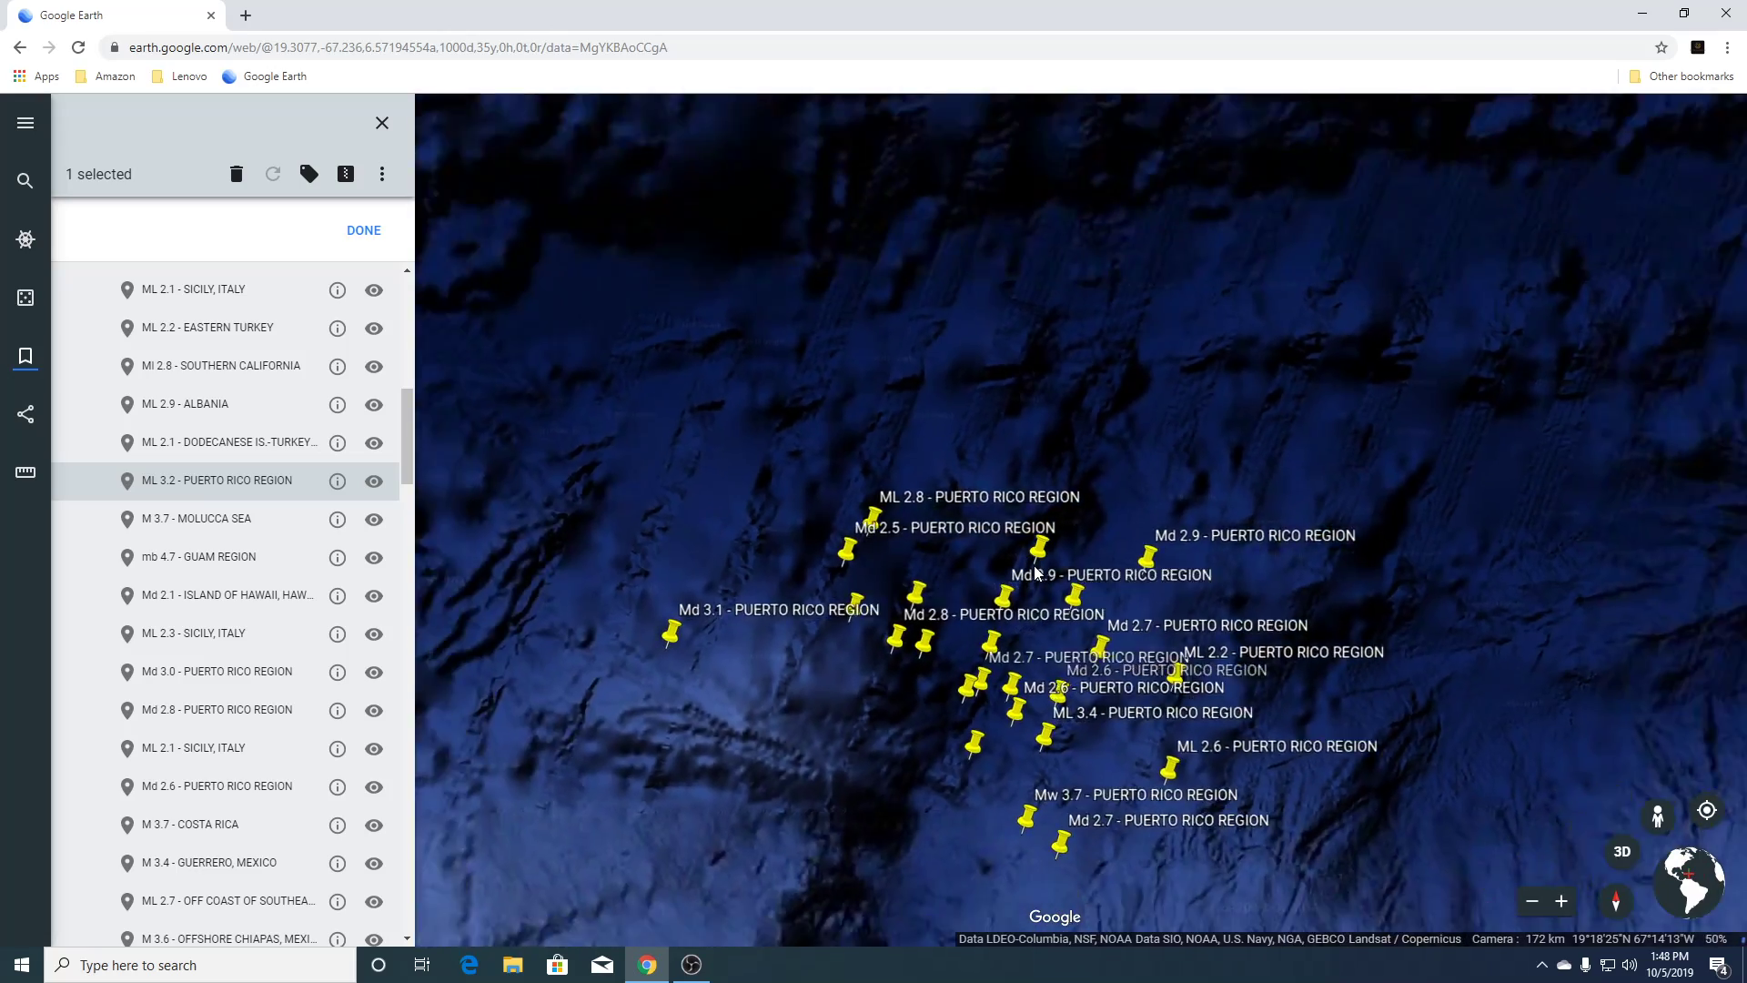
scroll(1036, 571, down, 4)
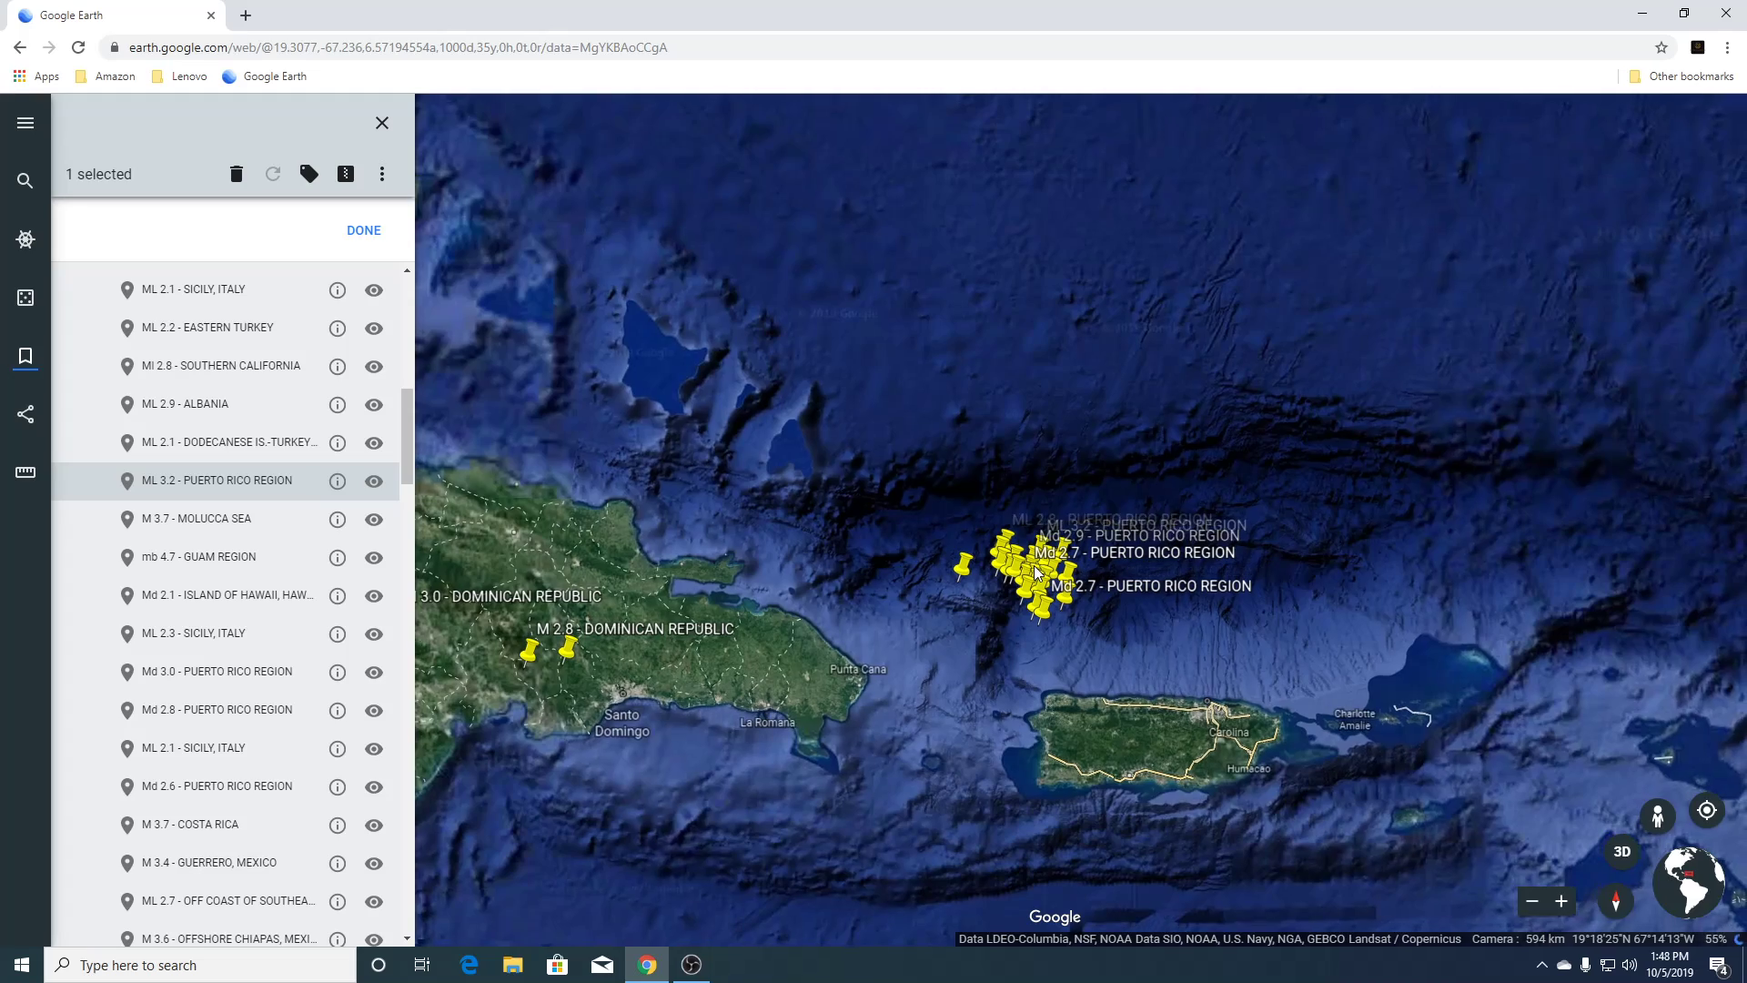
scroll(948, 593, up, 5)
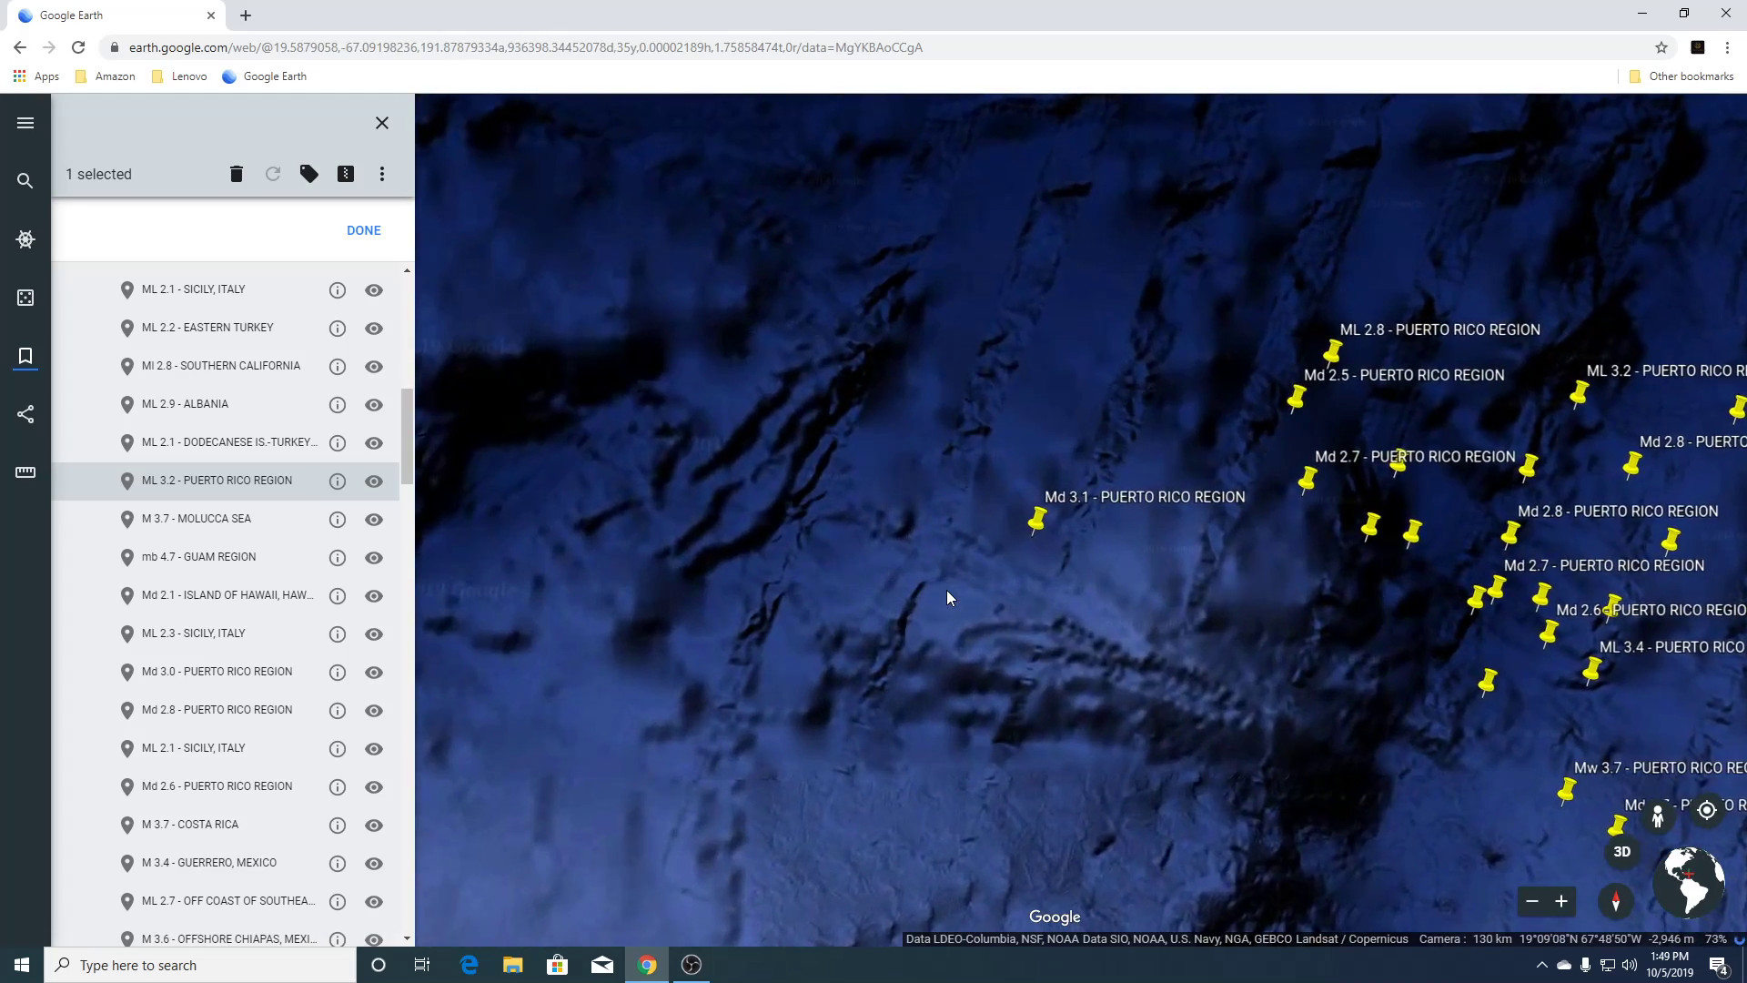
scroll(948, 597, down, 2)
Fly to the M 3.7 Molucca Sea placemark and examine nearby Maju Island up close and within its surrounding sea.
scroll(948, 598, down, 4)
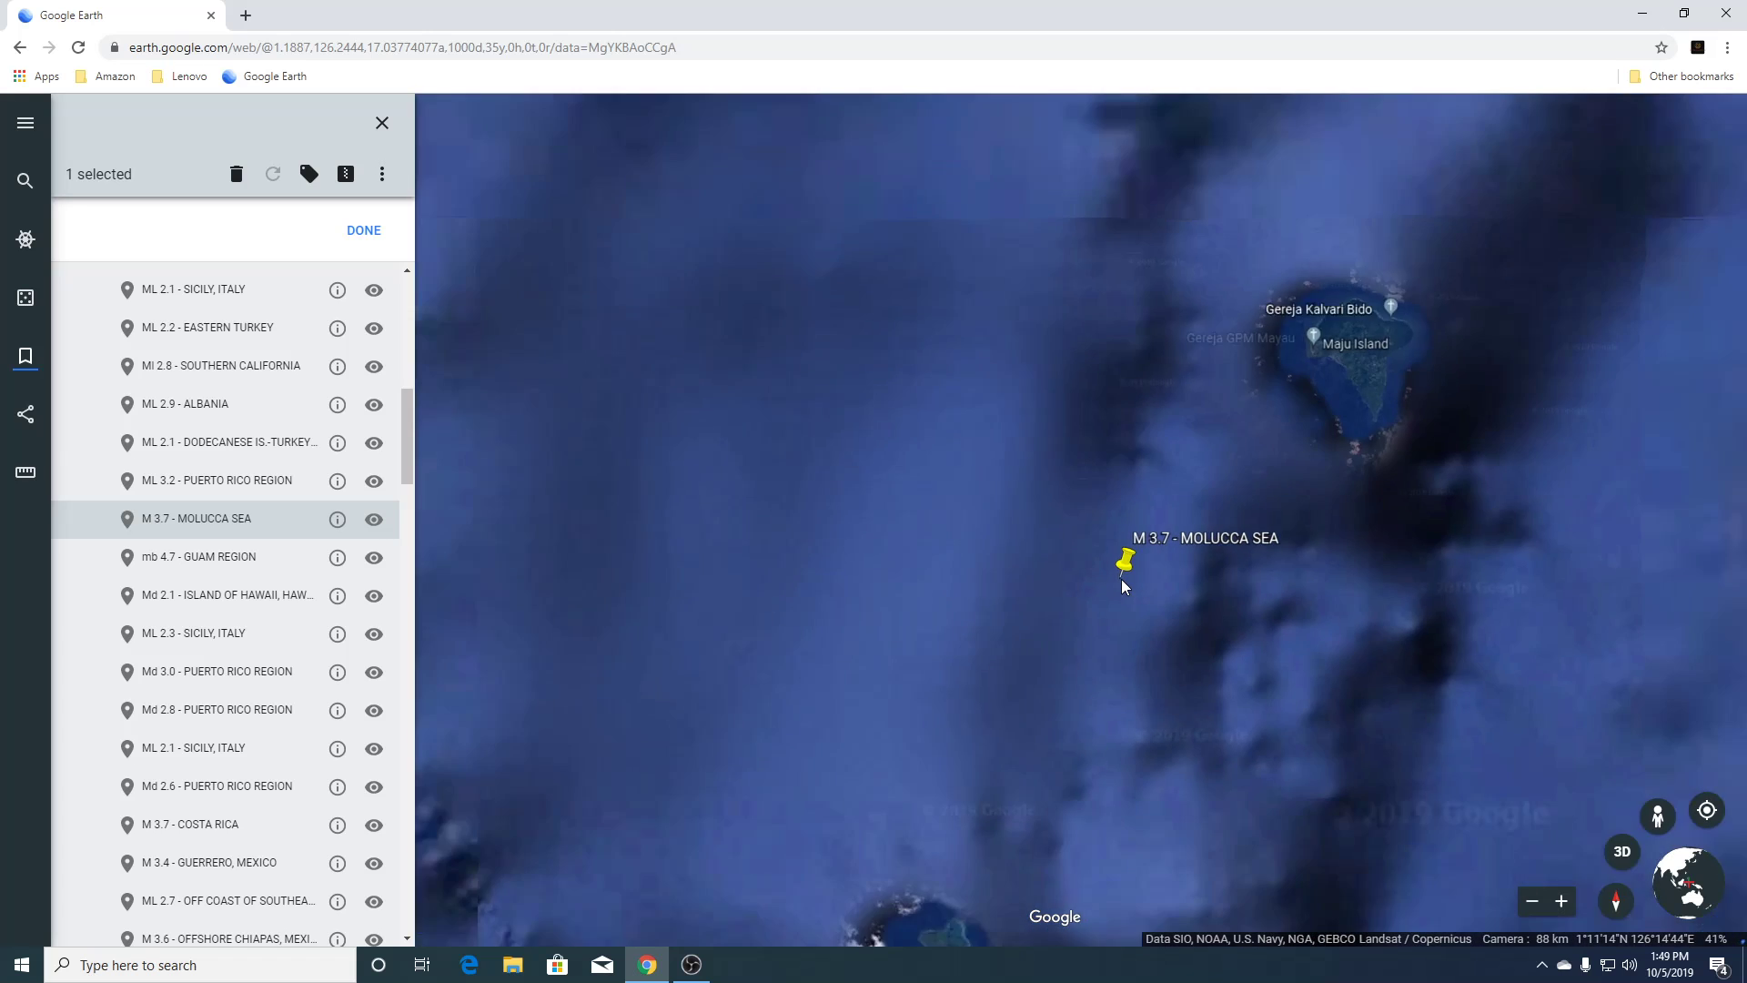
scroll(1121, 579, down, 2)
drag(1307, 413, 1135, 597)
scroll(1134, 597, up, 5)
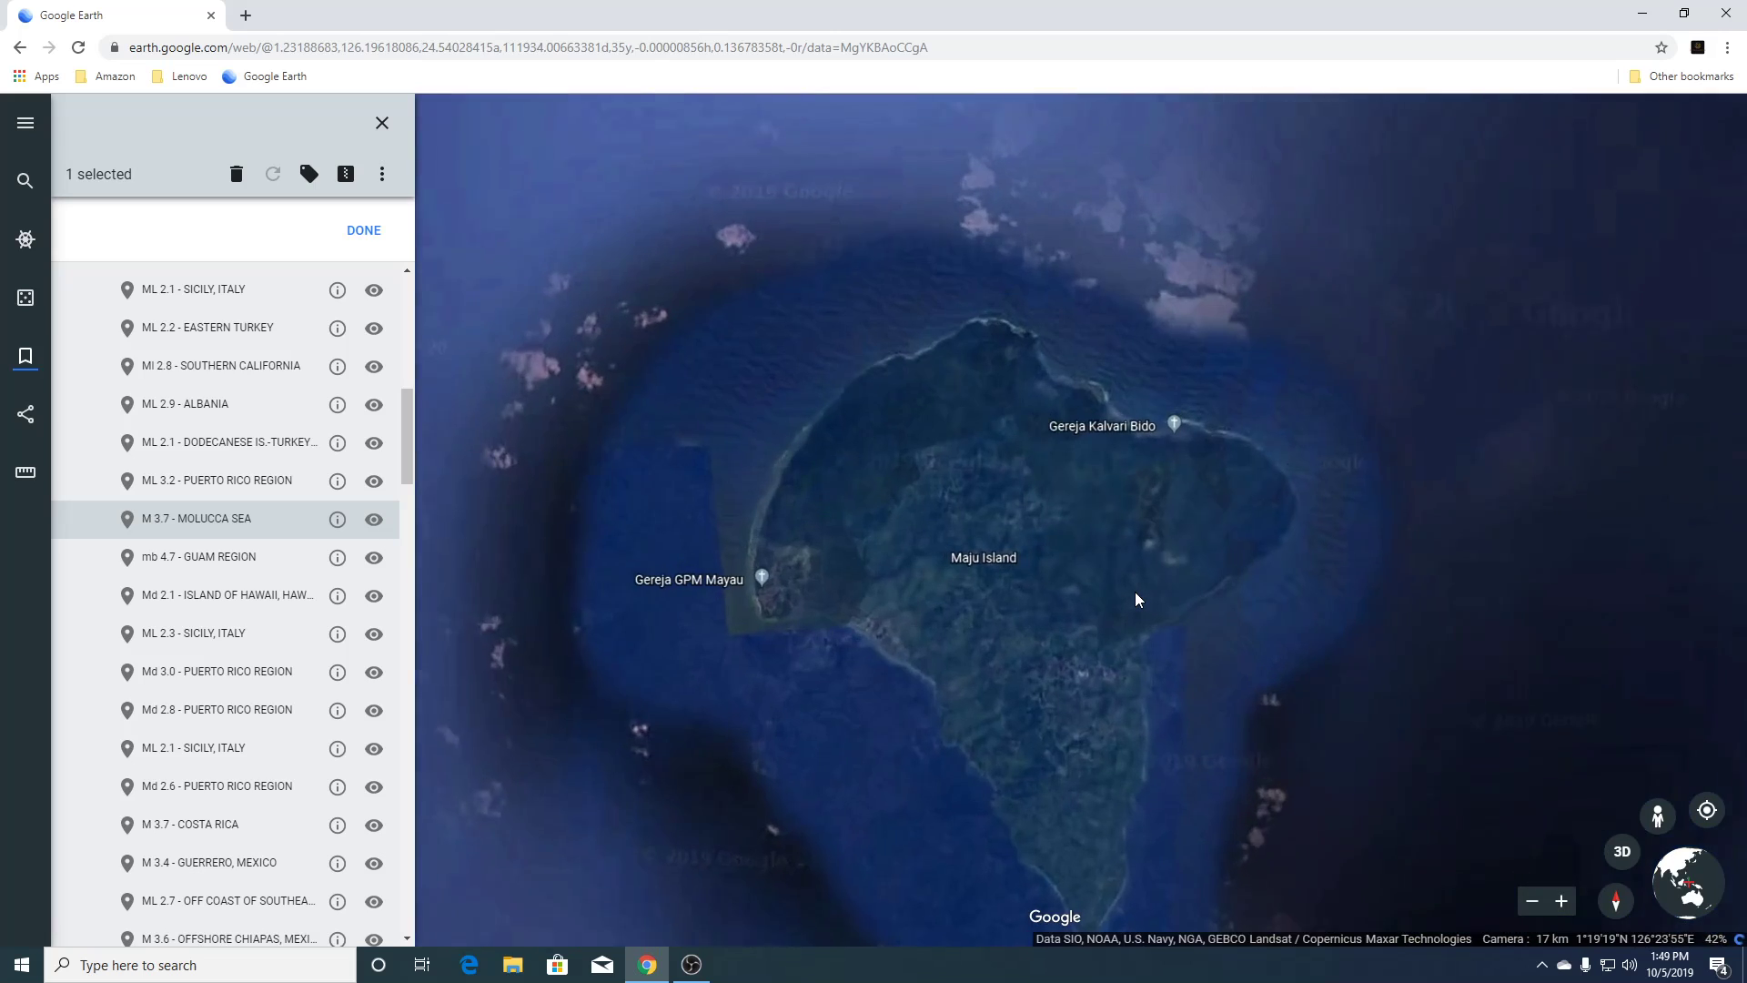
scroll(1135, 593, up, 1)
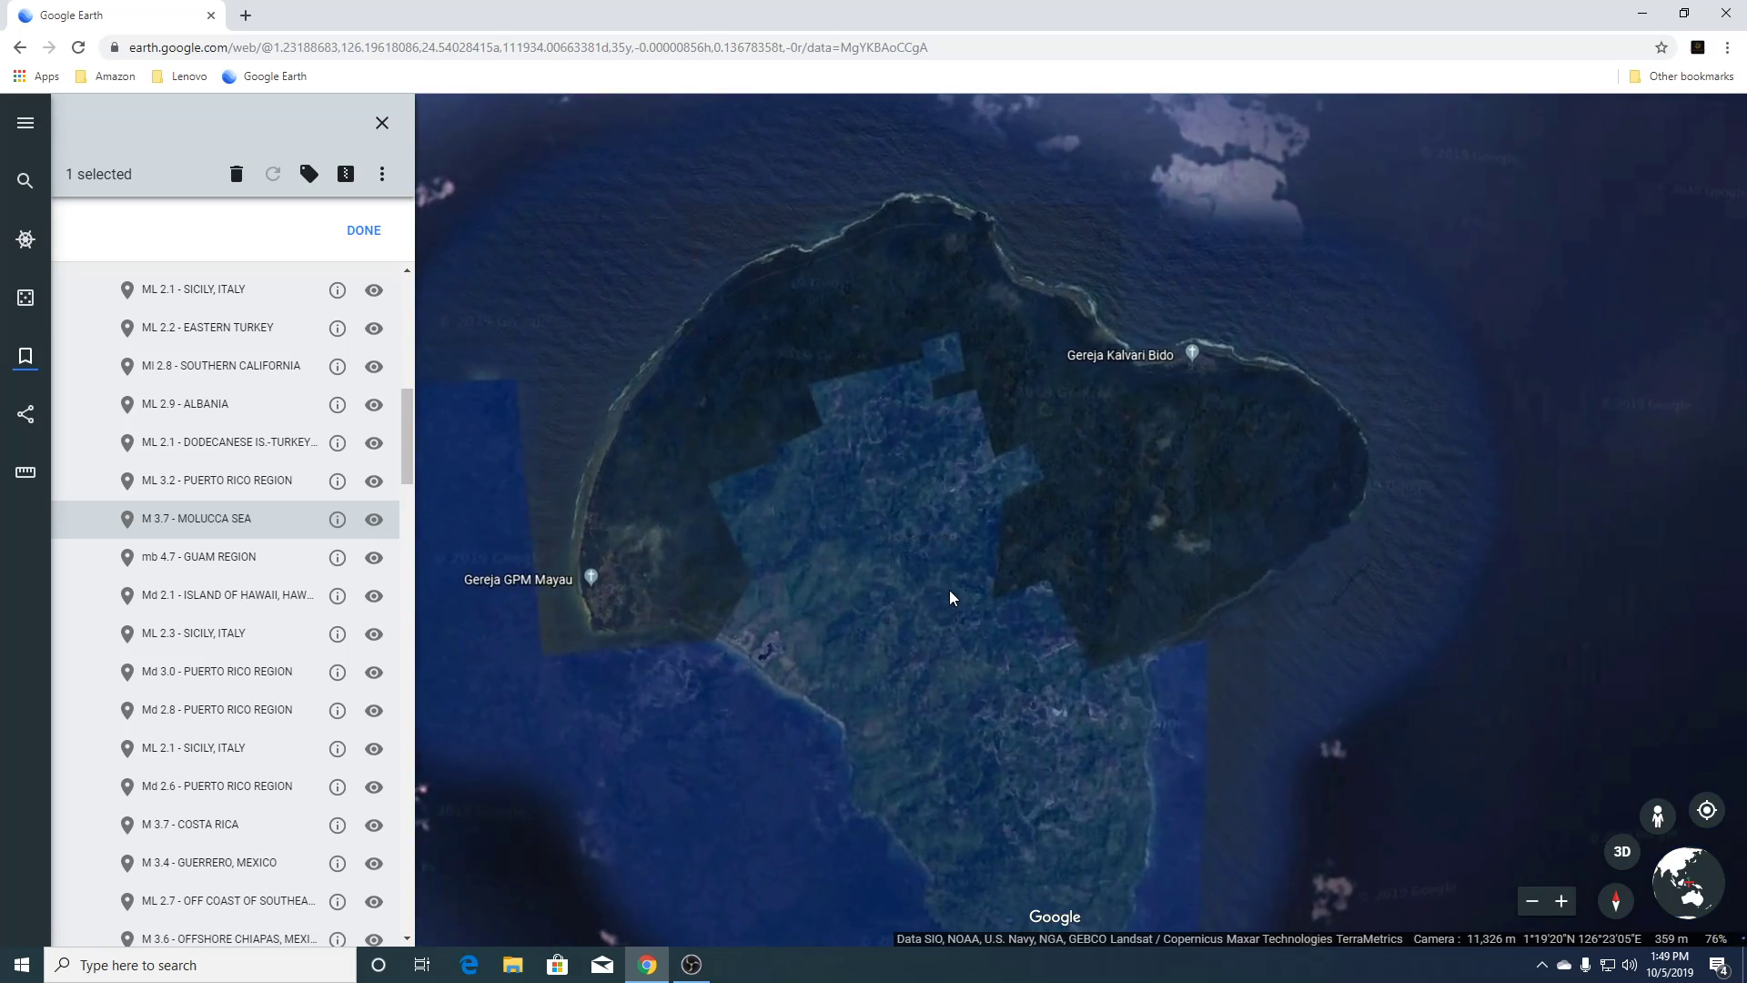
scroll(950, 596, down, 6)
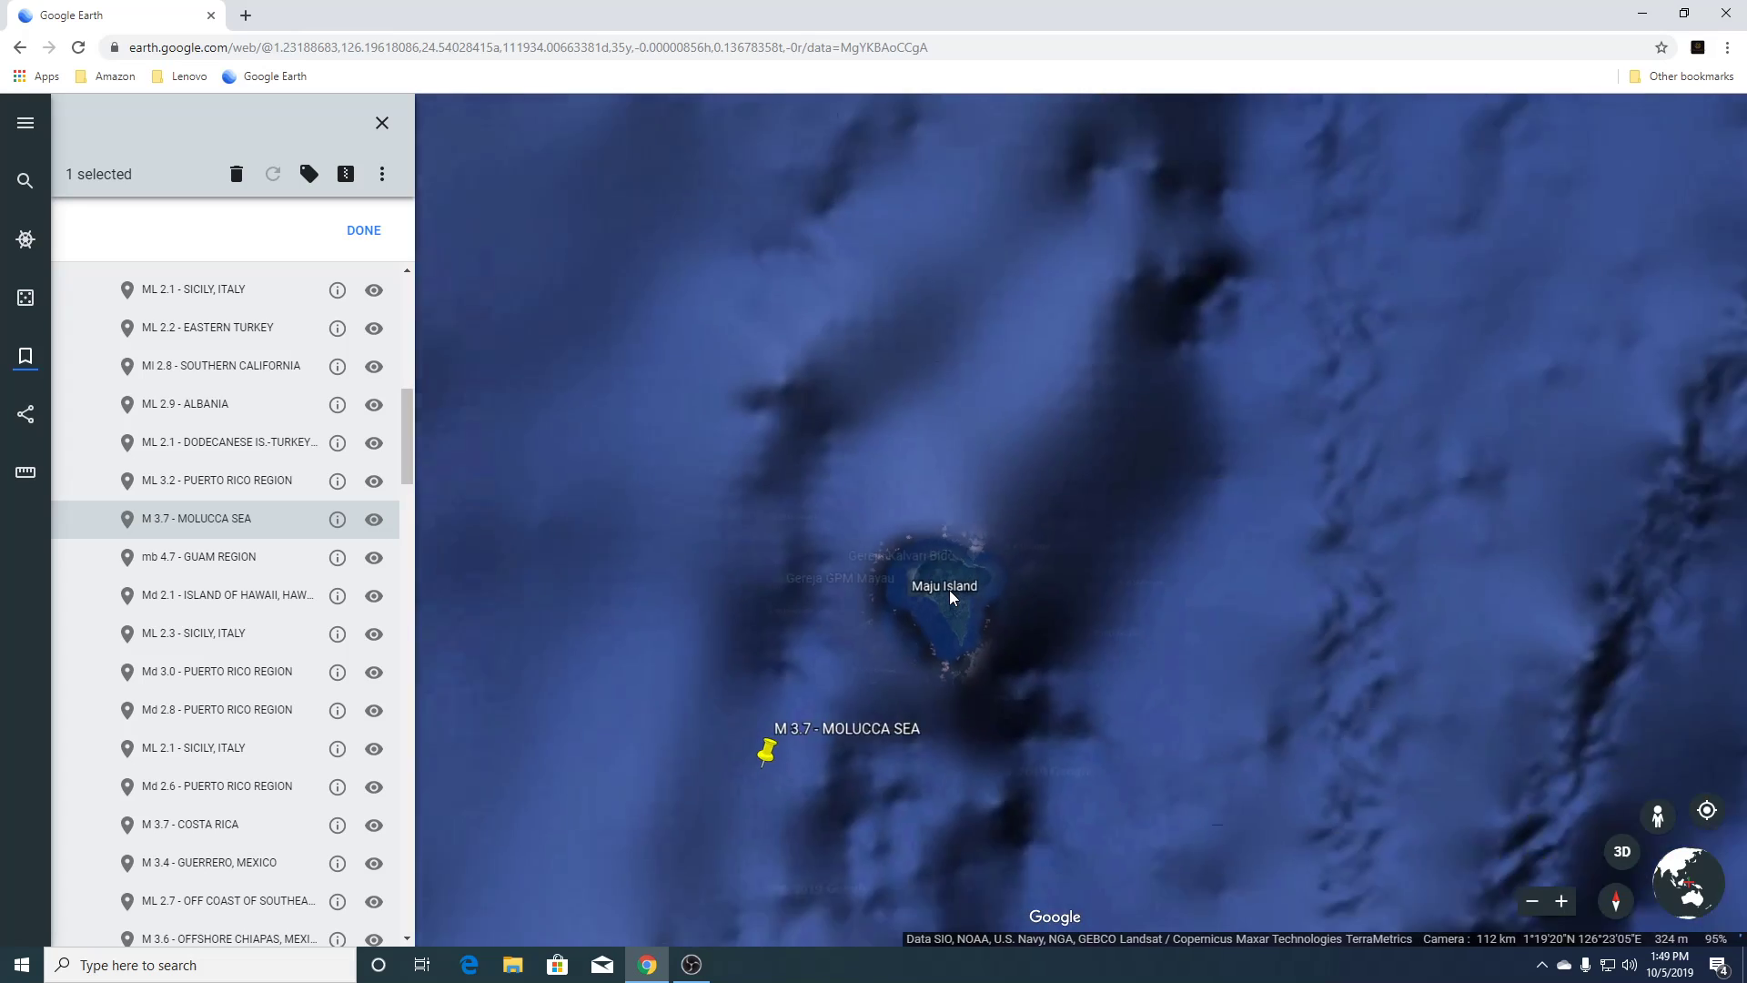
scroll(948, 590, down, 3)
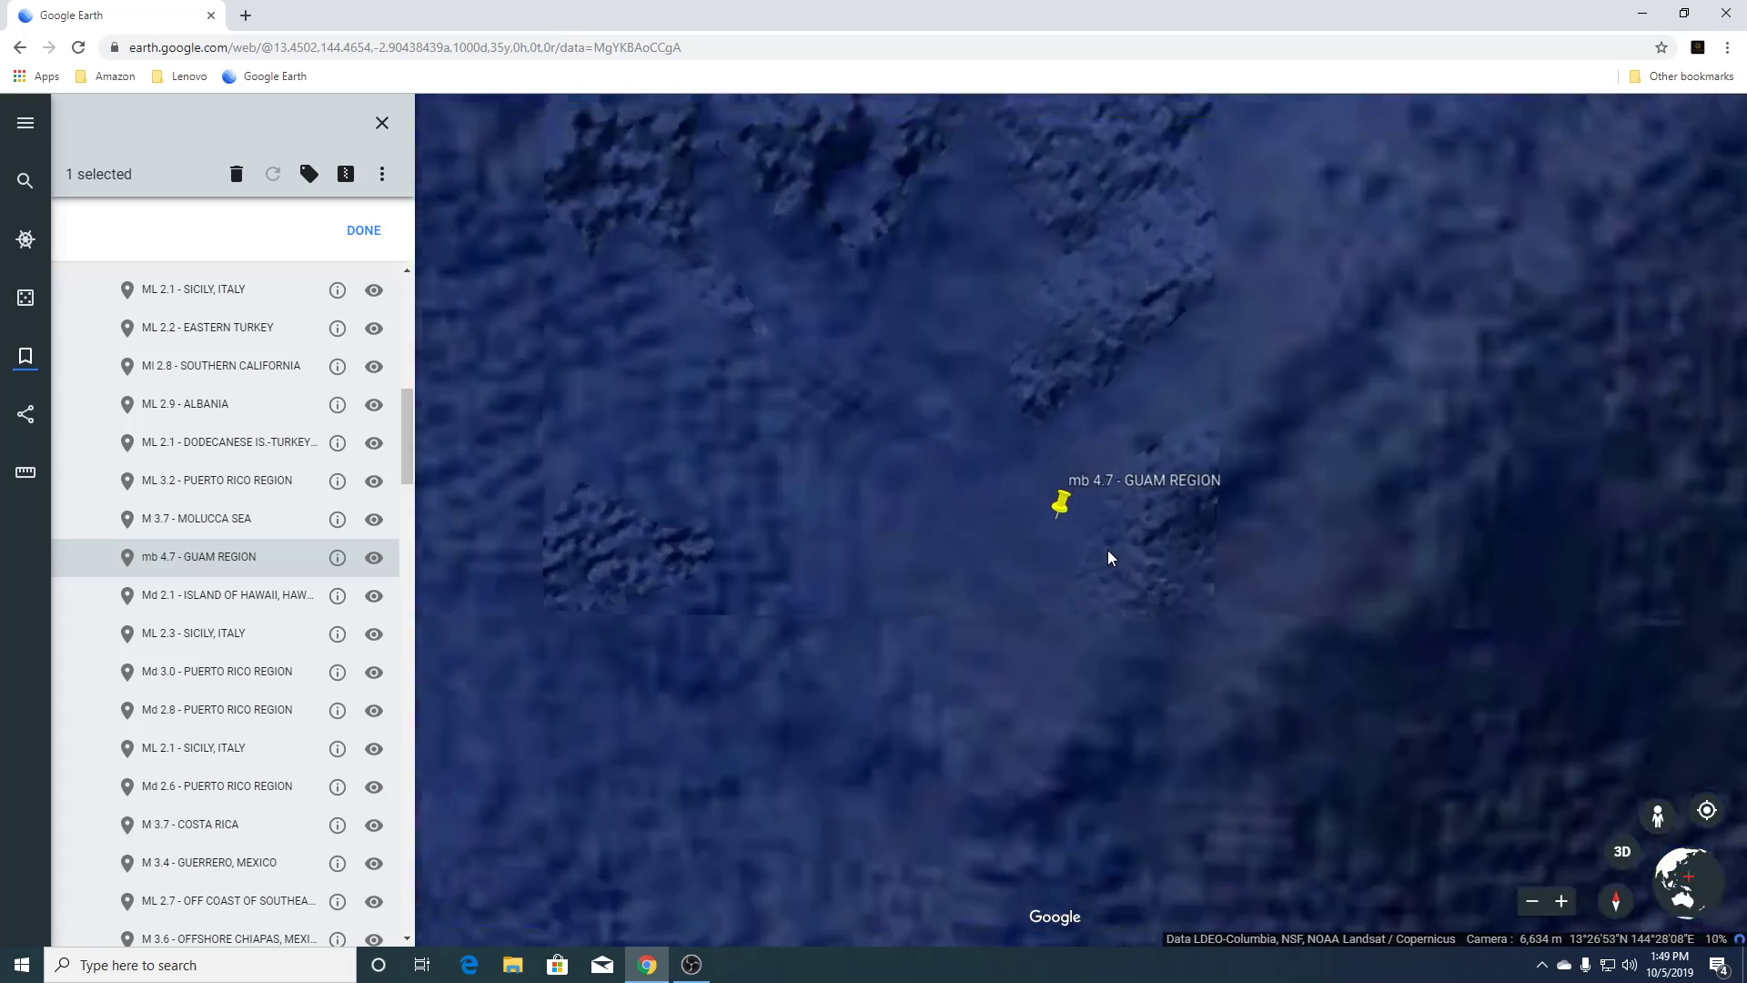
Fly to the mb 4.7 Guam Region placemark and examine the seafloor mound east of it in 2D and 3D.
scroll(1107, 550, down, 4)
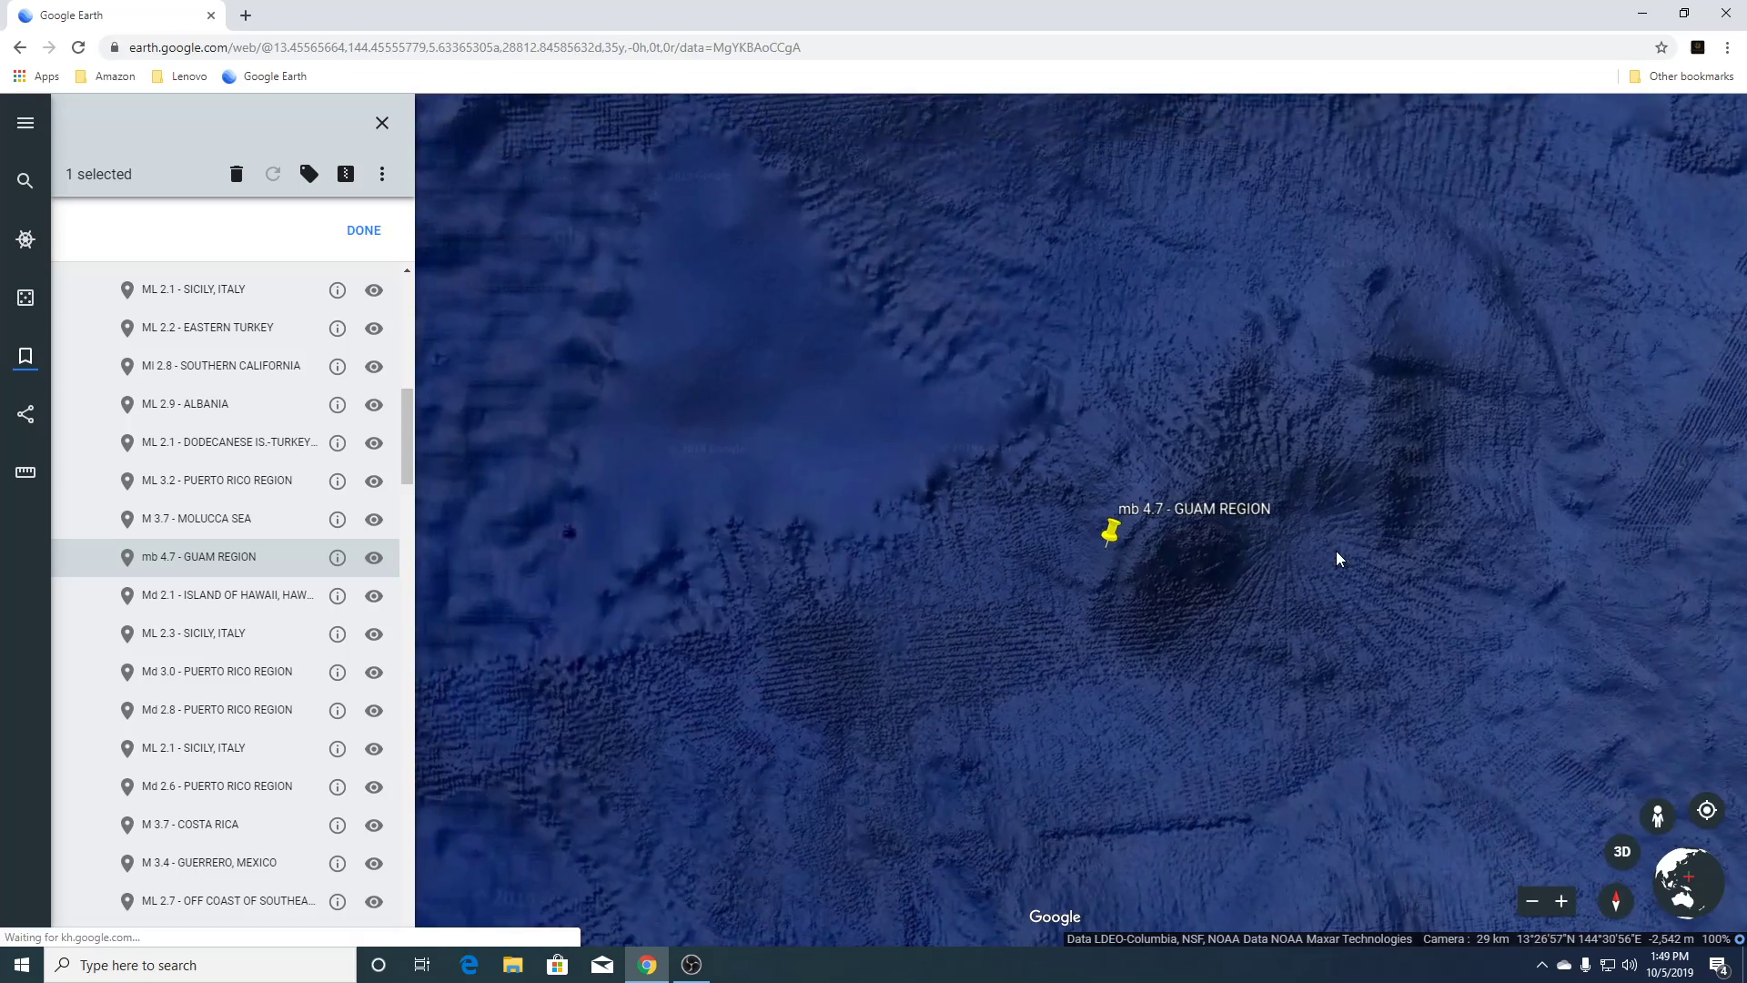
scroll(1336, 550, up, 3)
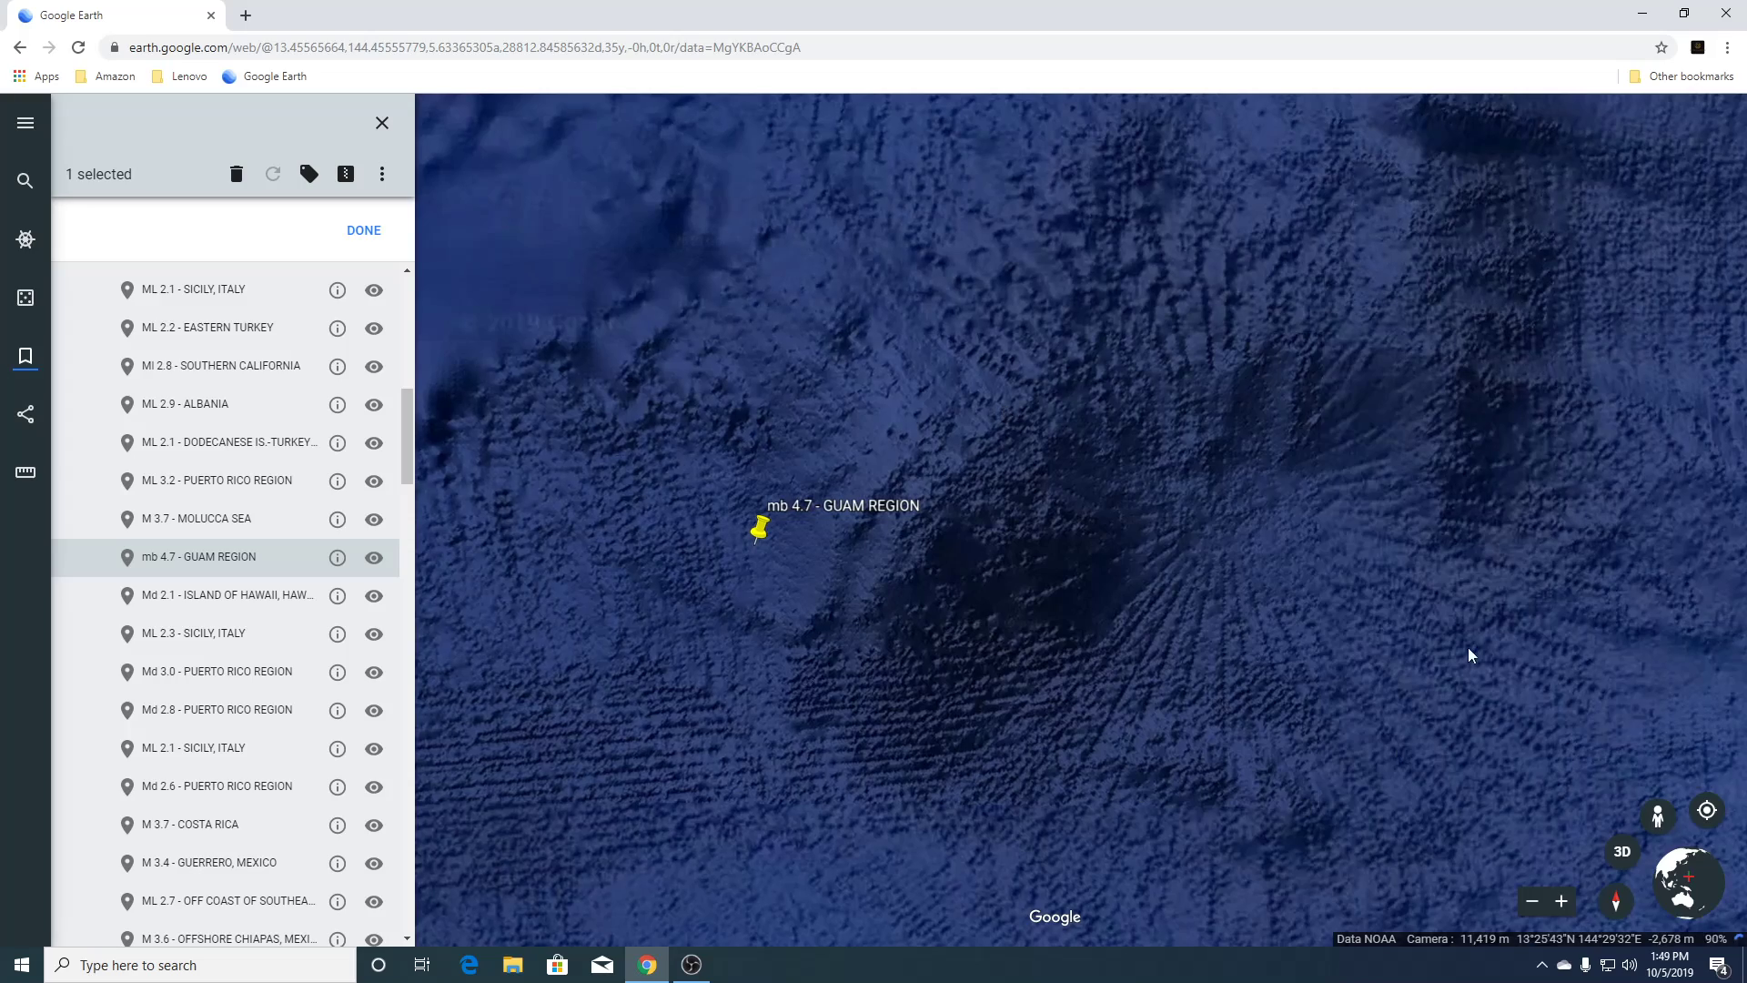
scroll(1243, 549, down, 2)
drag(1248, 544, 1097, 493)
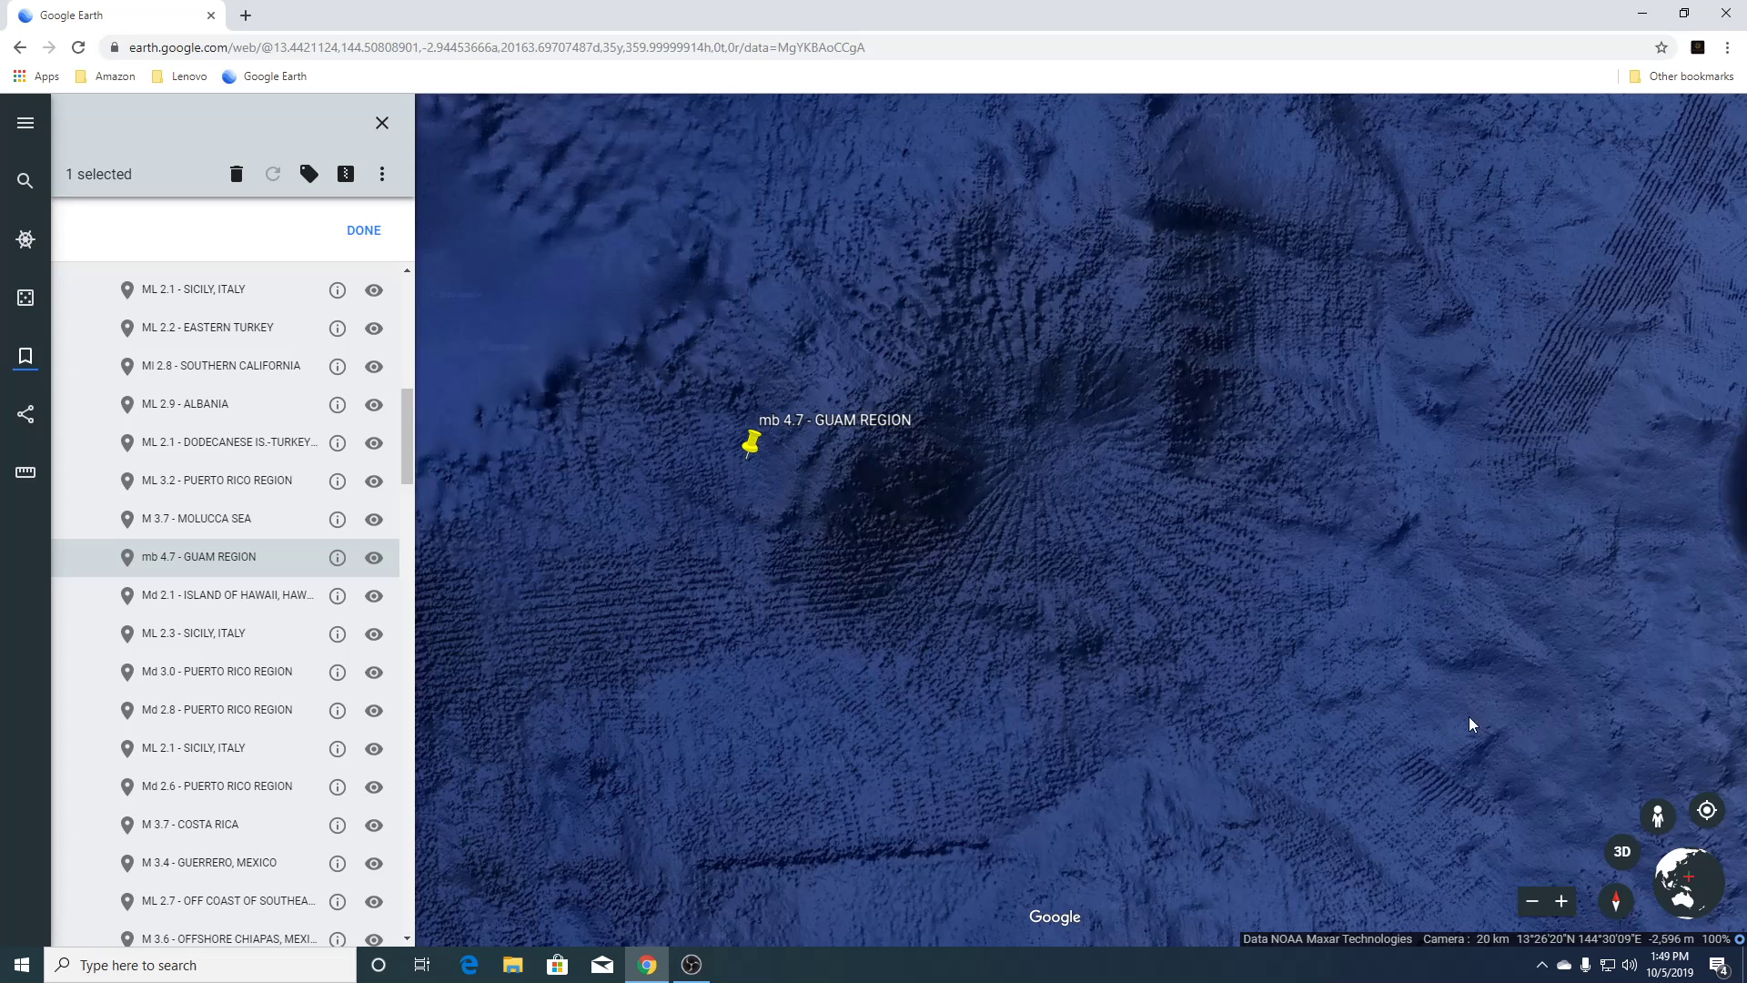
click(1621, 855)
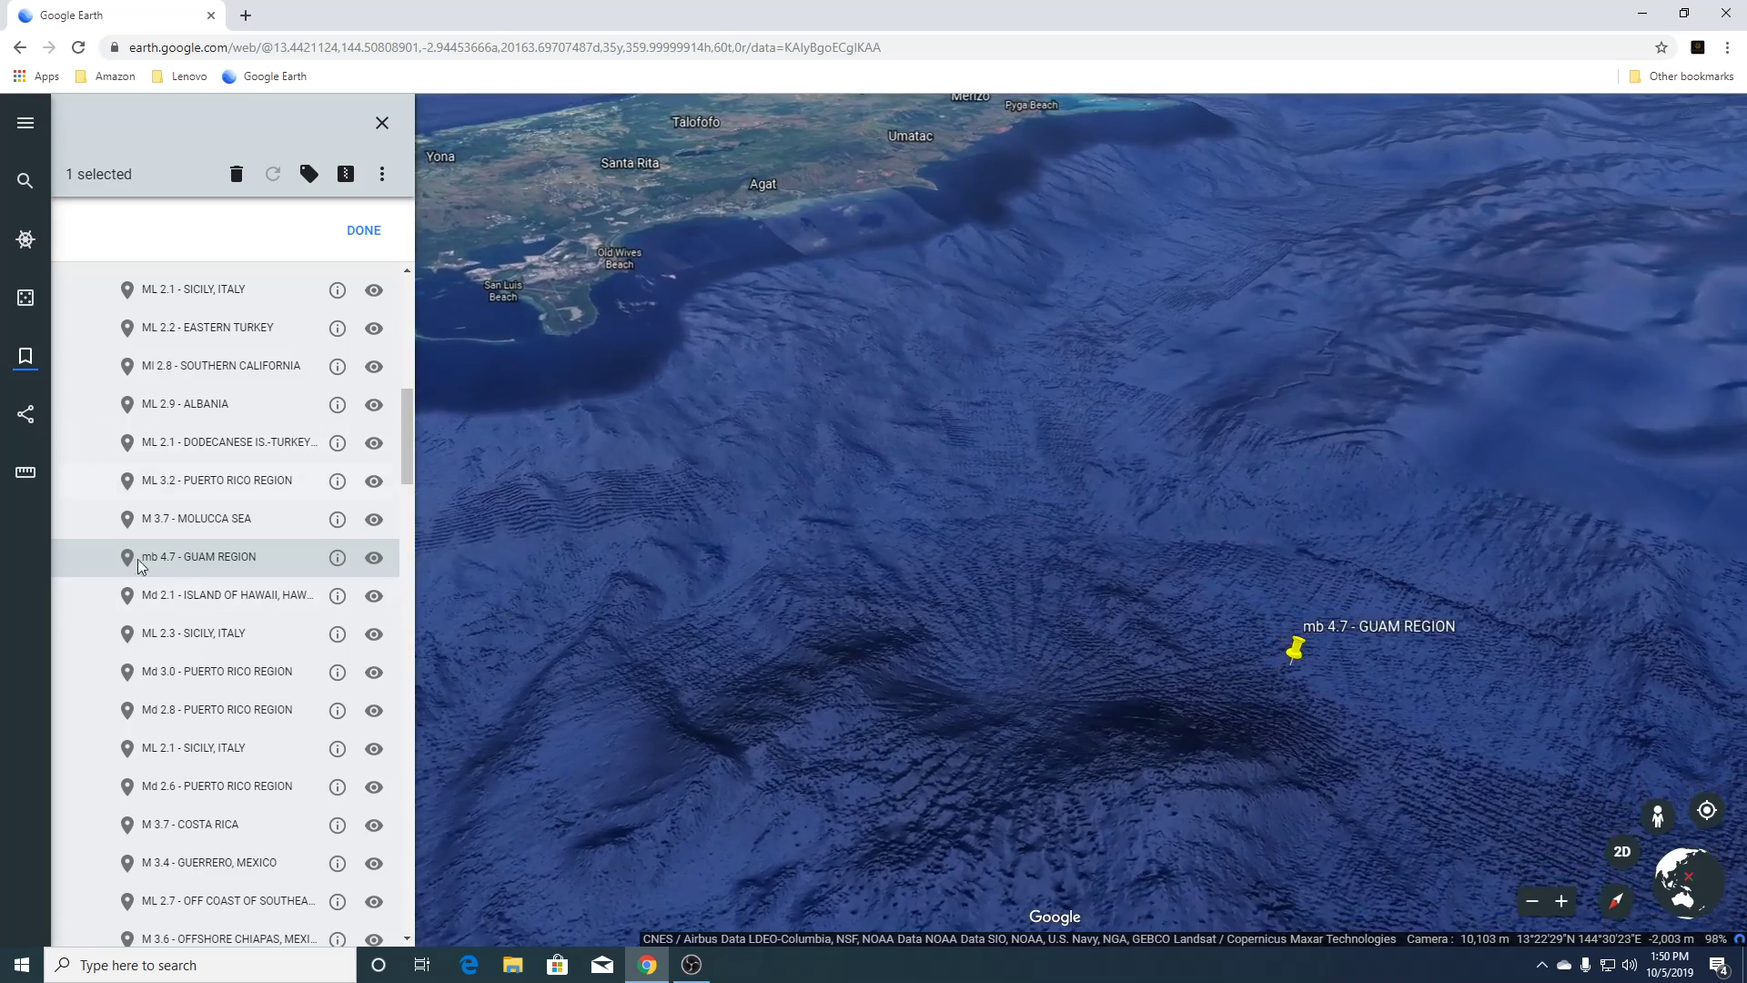
Fly to the Md 2.1 Island of Hawaii placemark and examine the neighbouring earthquakes and the slopes up to Mauna Loa.
click(210, 596)
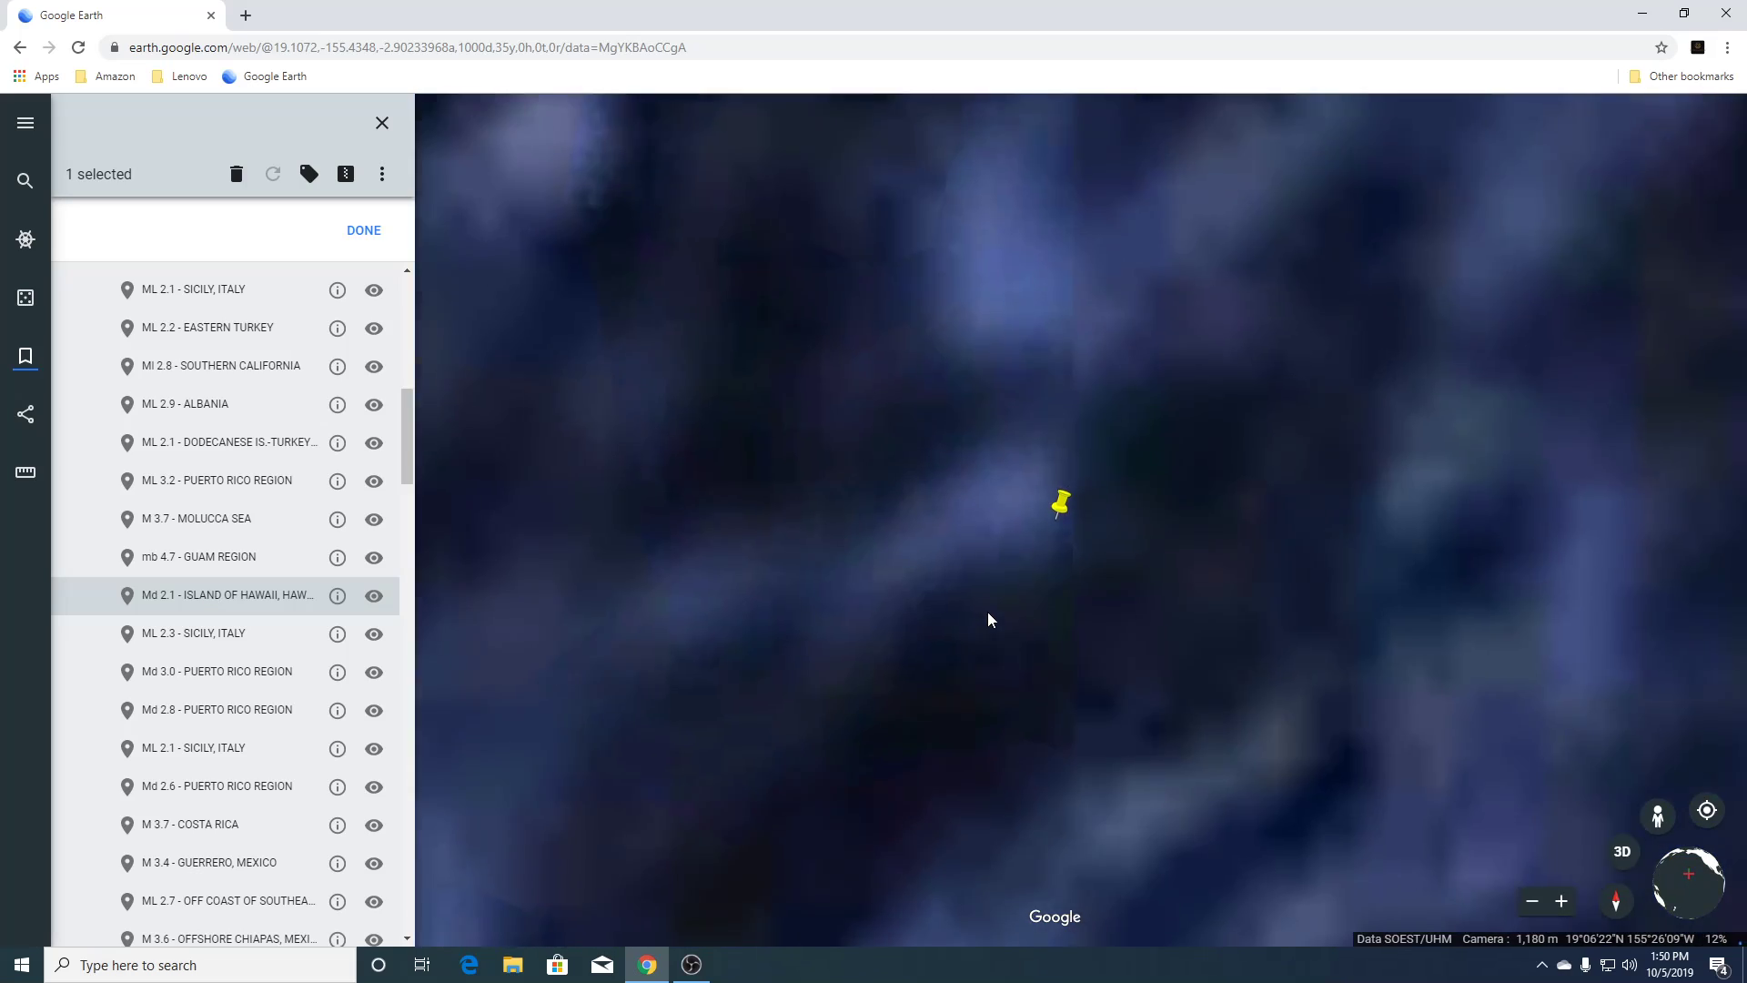
scroll(989, 618, down, 5)
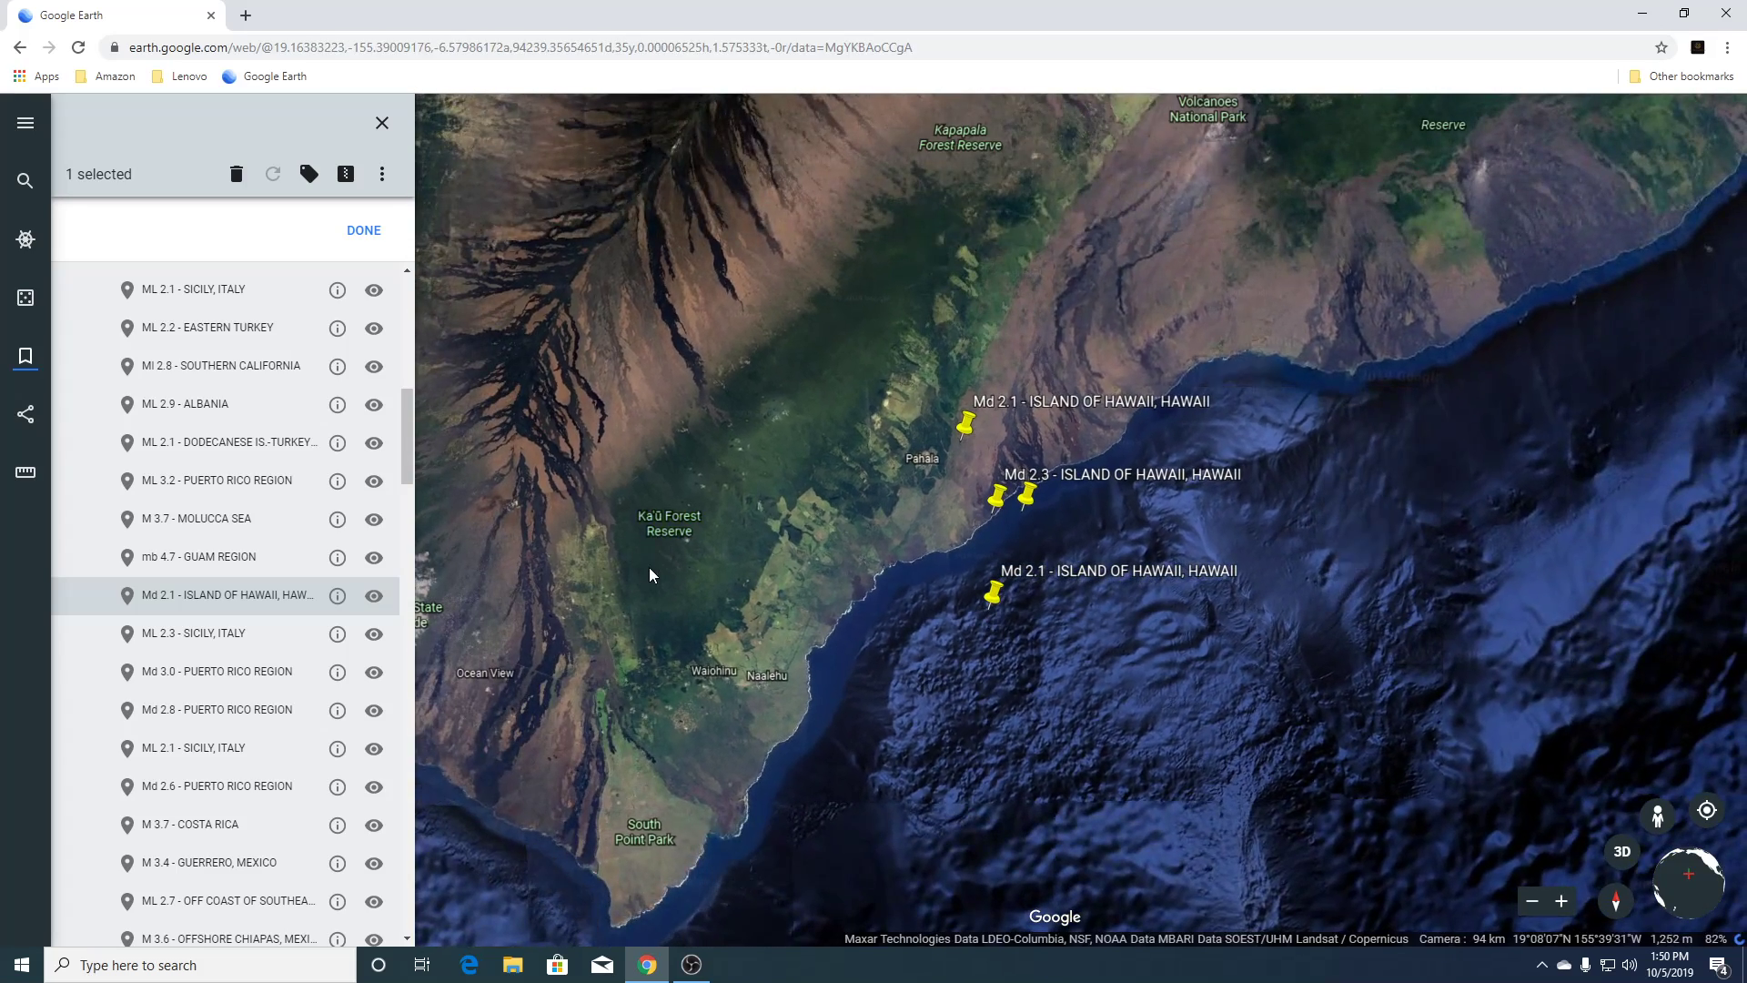
drag(648, 566, 746, 746)
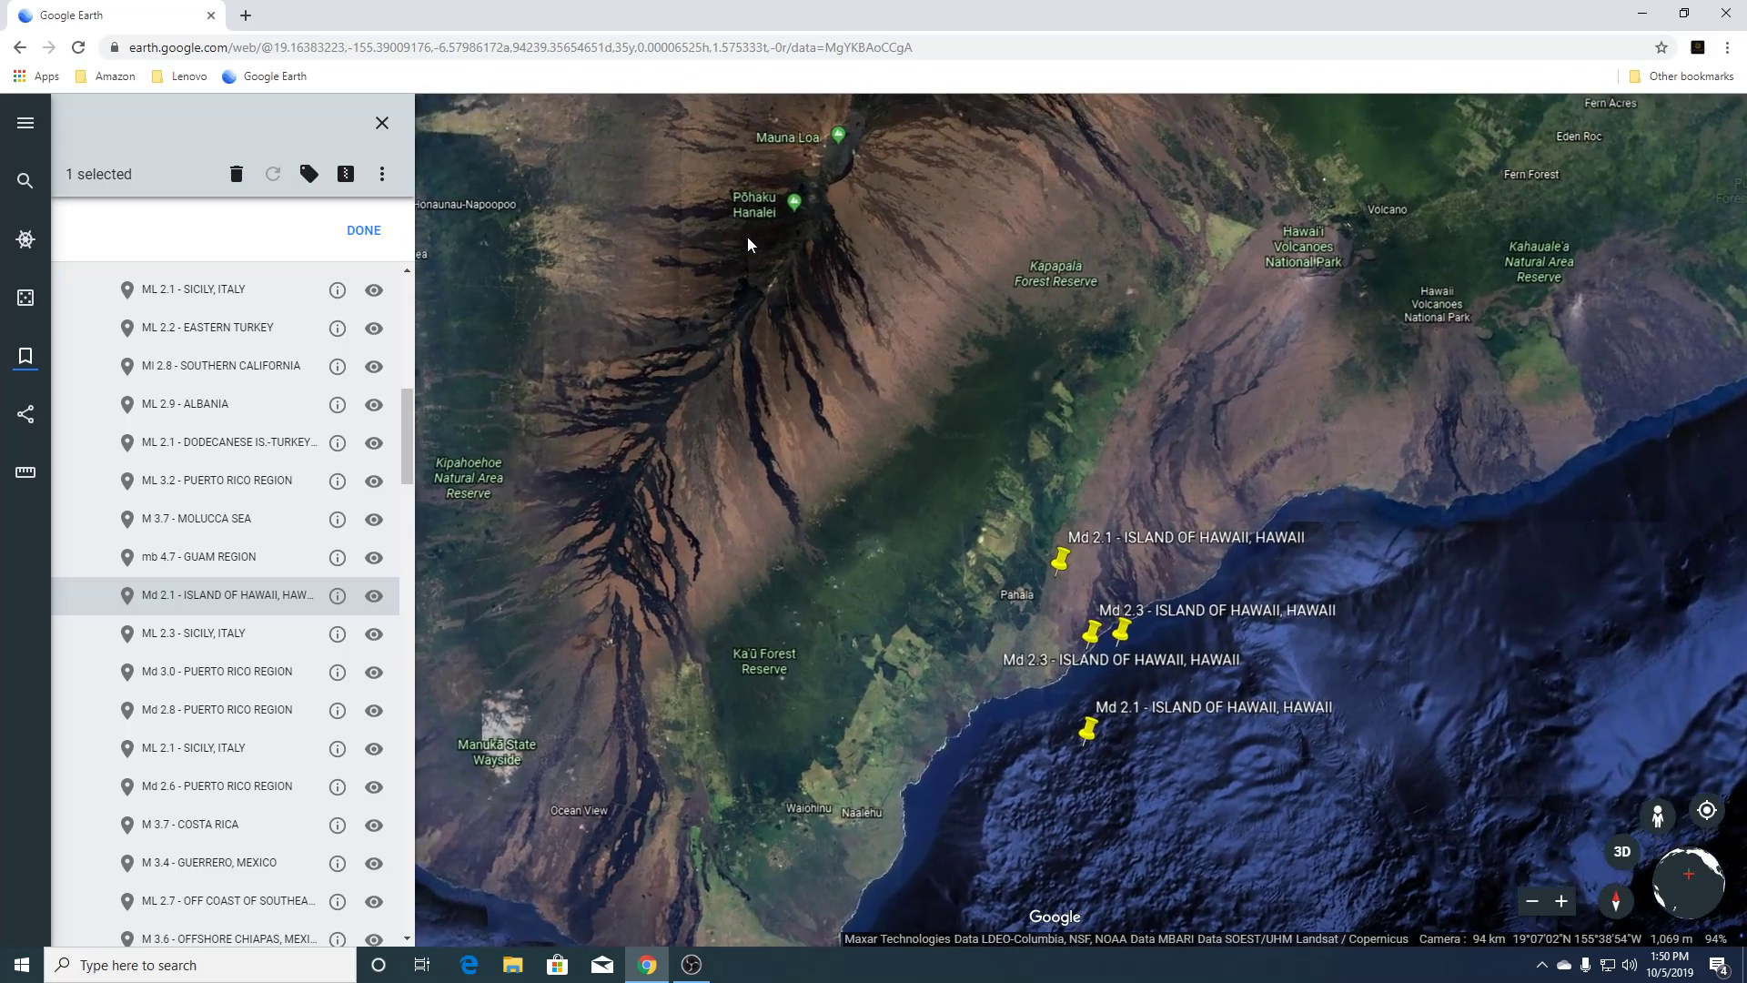
drag(739, 326, 708, 482)
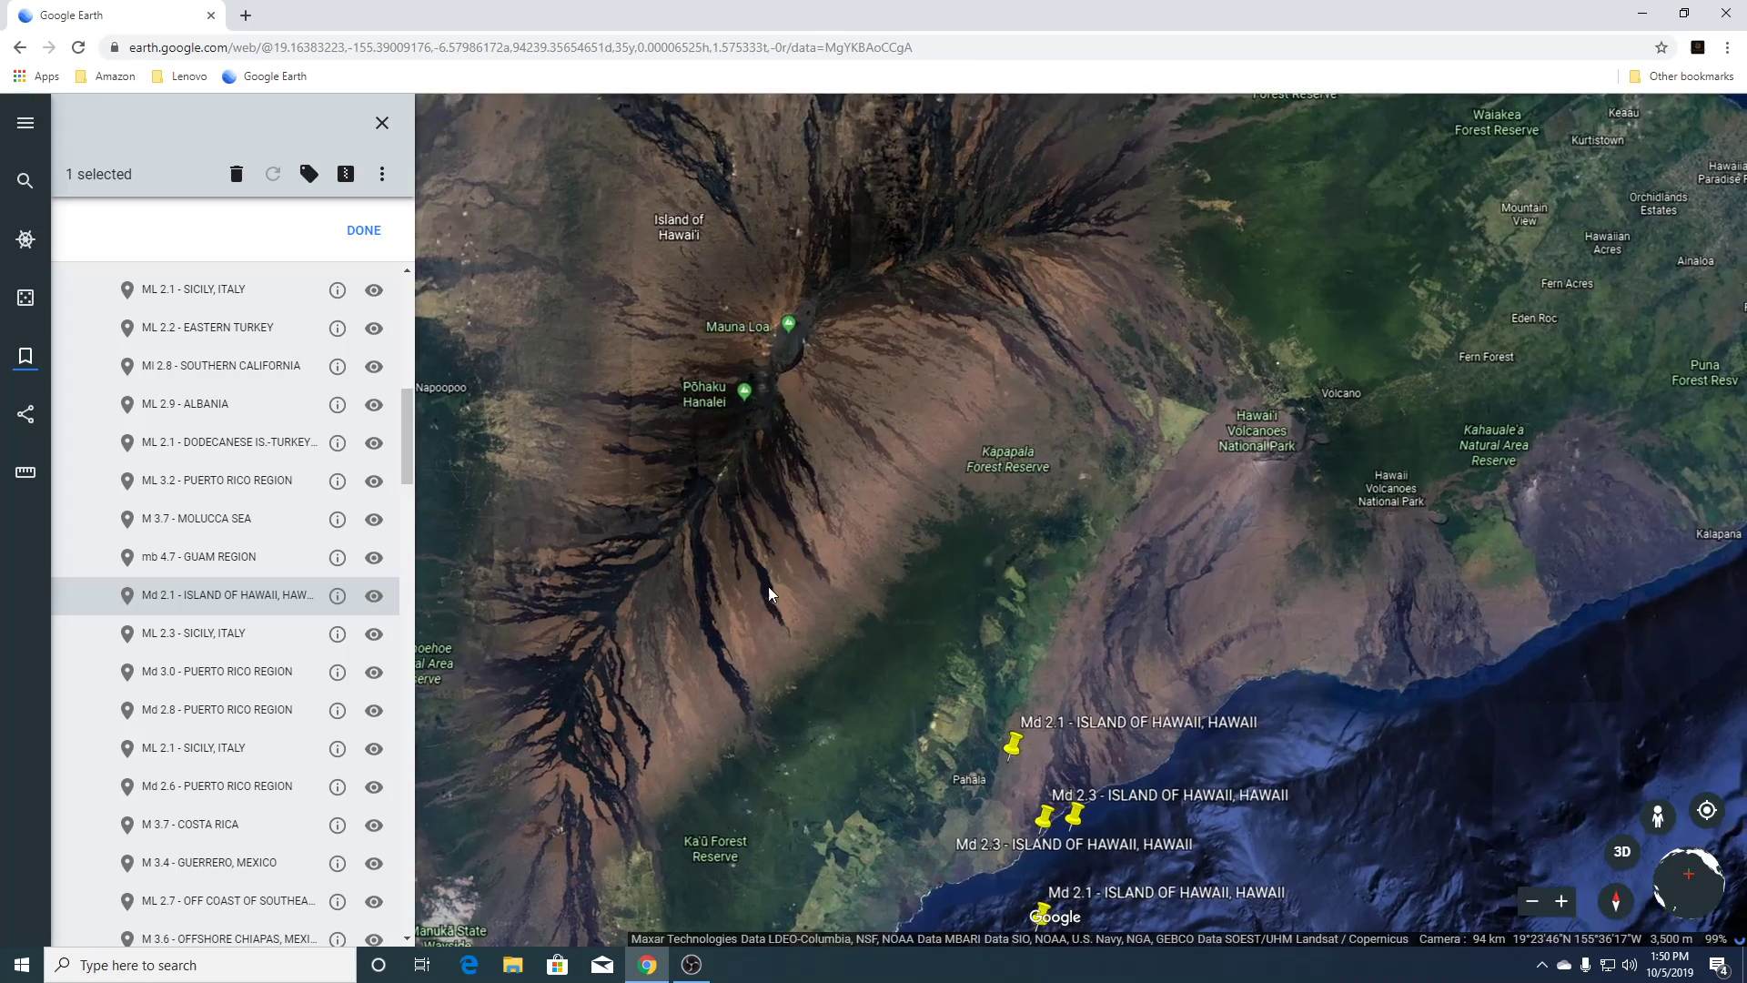
drag(769, 587, 774, 343)
drag(834, 648, 788, 309)
Fly to the ML 2.3 Sicily placemark and view its hills, the coast and the distant volcano in 3D from different directions.
scroll(899, 489, down, 5)
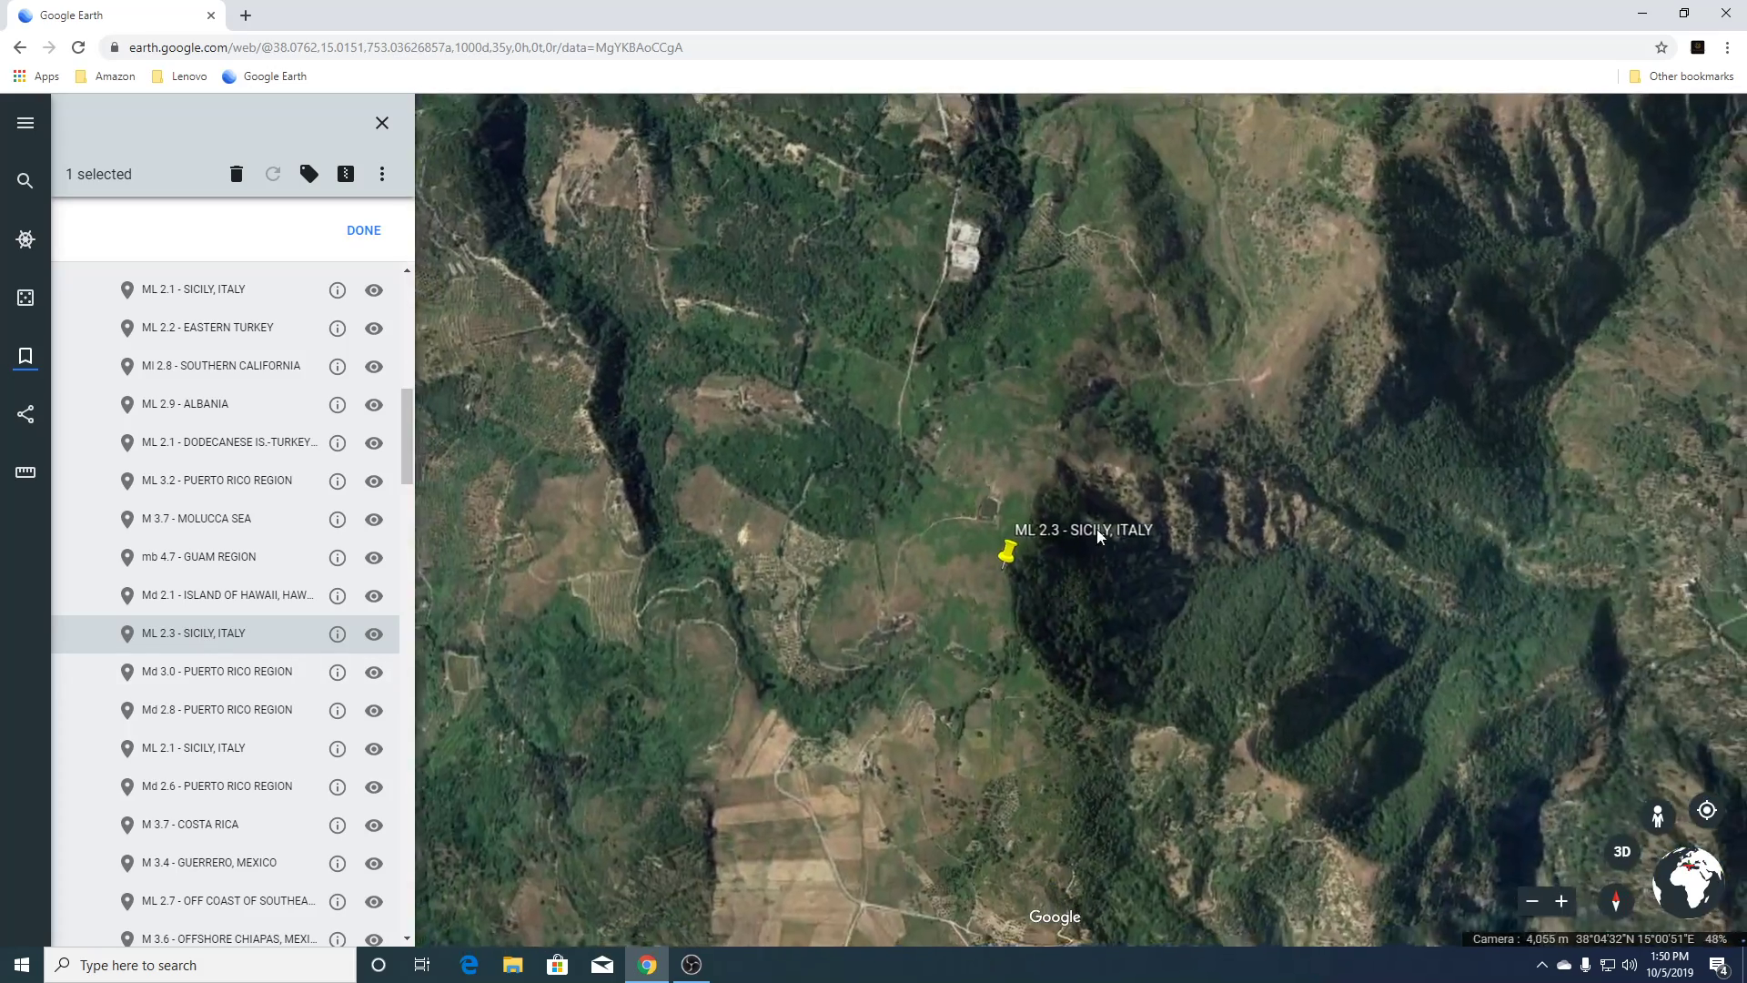
click(1632, 862)
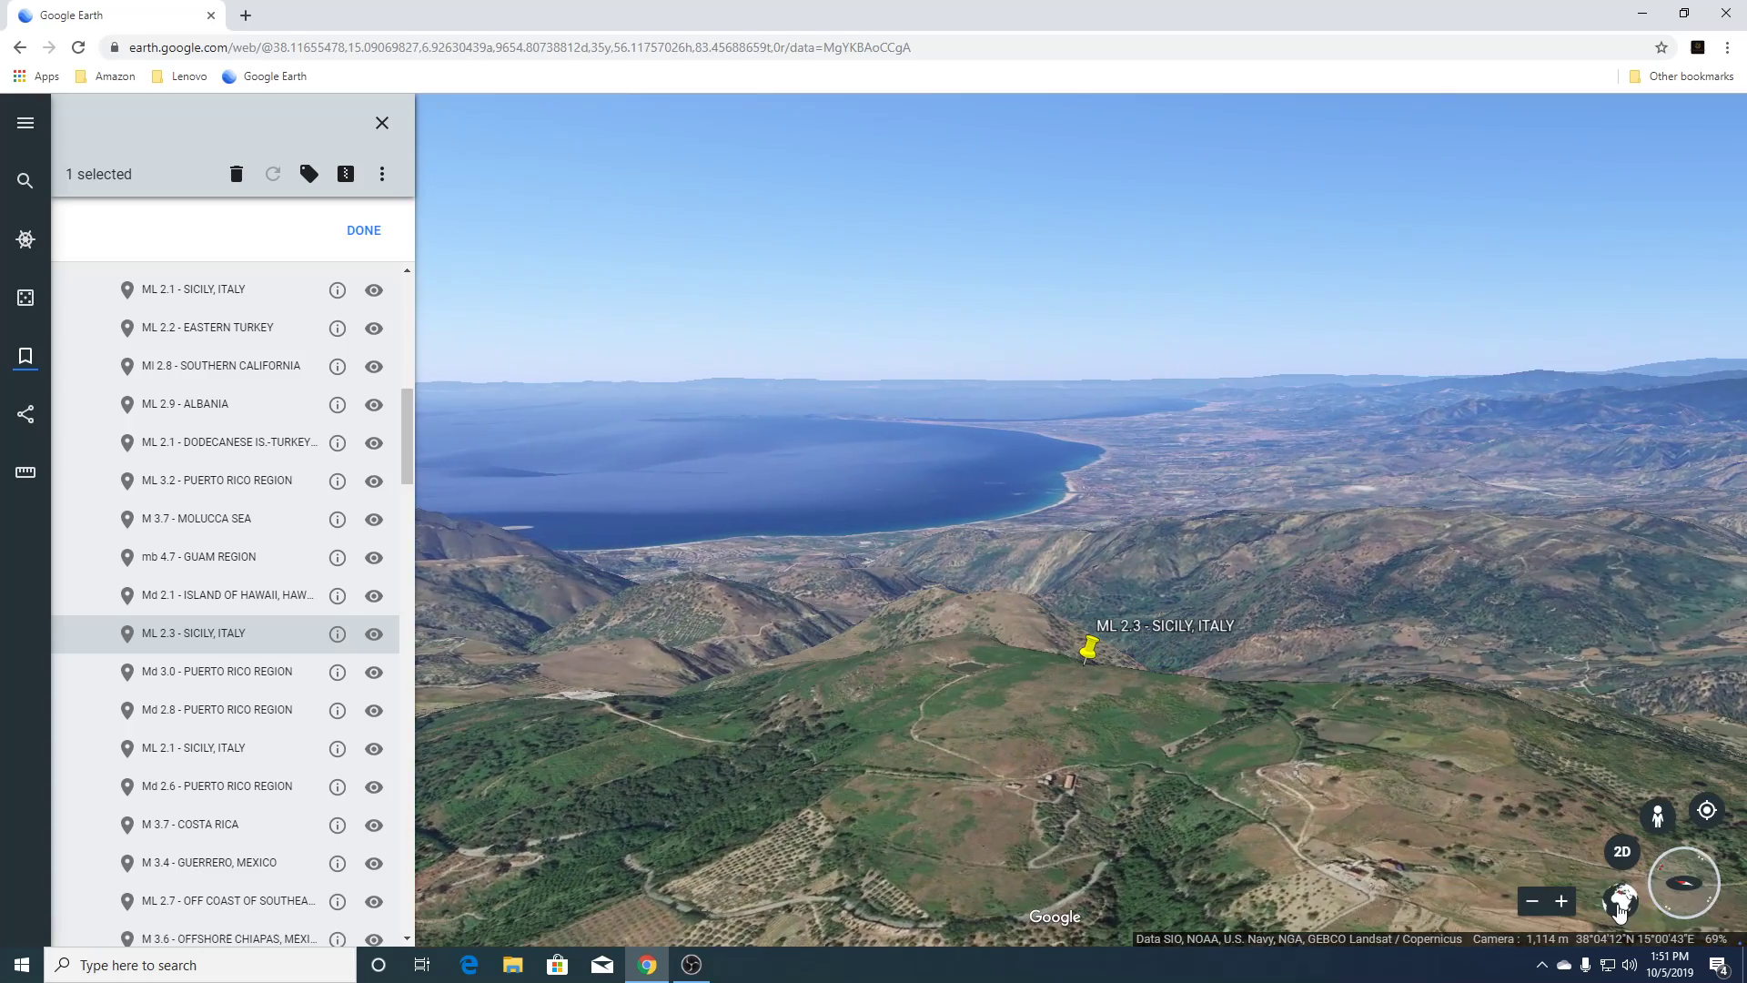
drag(1710, 876, 1588, 866)
scroll(1444, 833, down, 5)
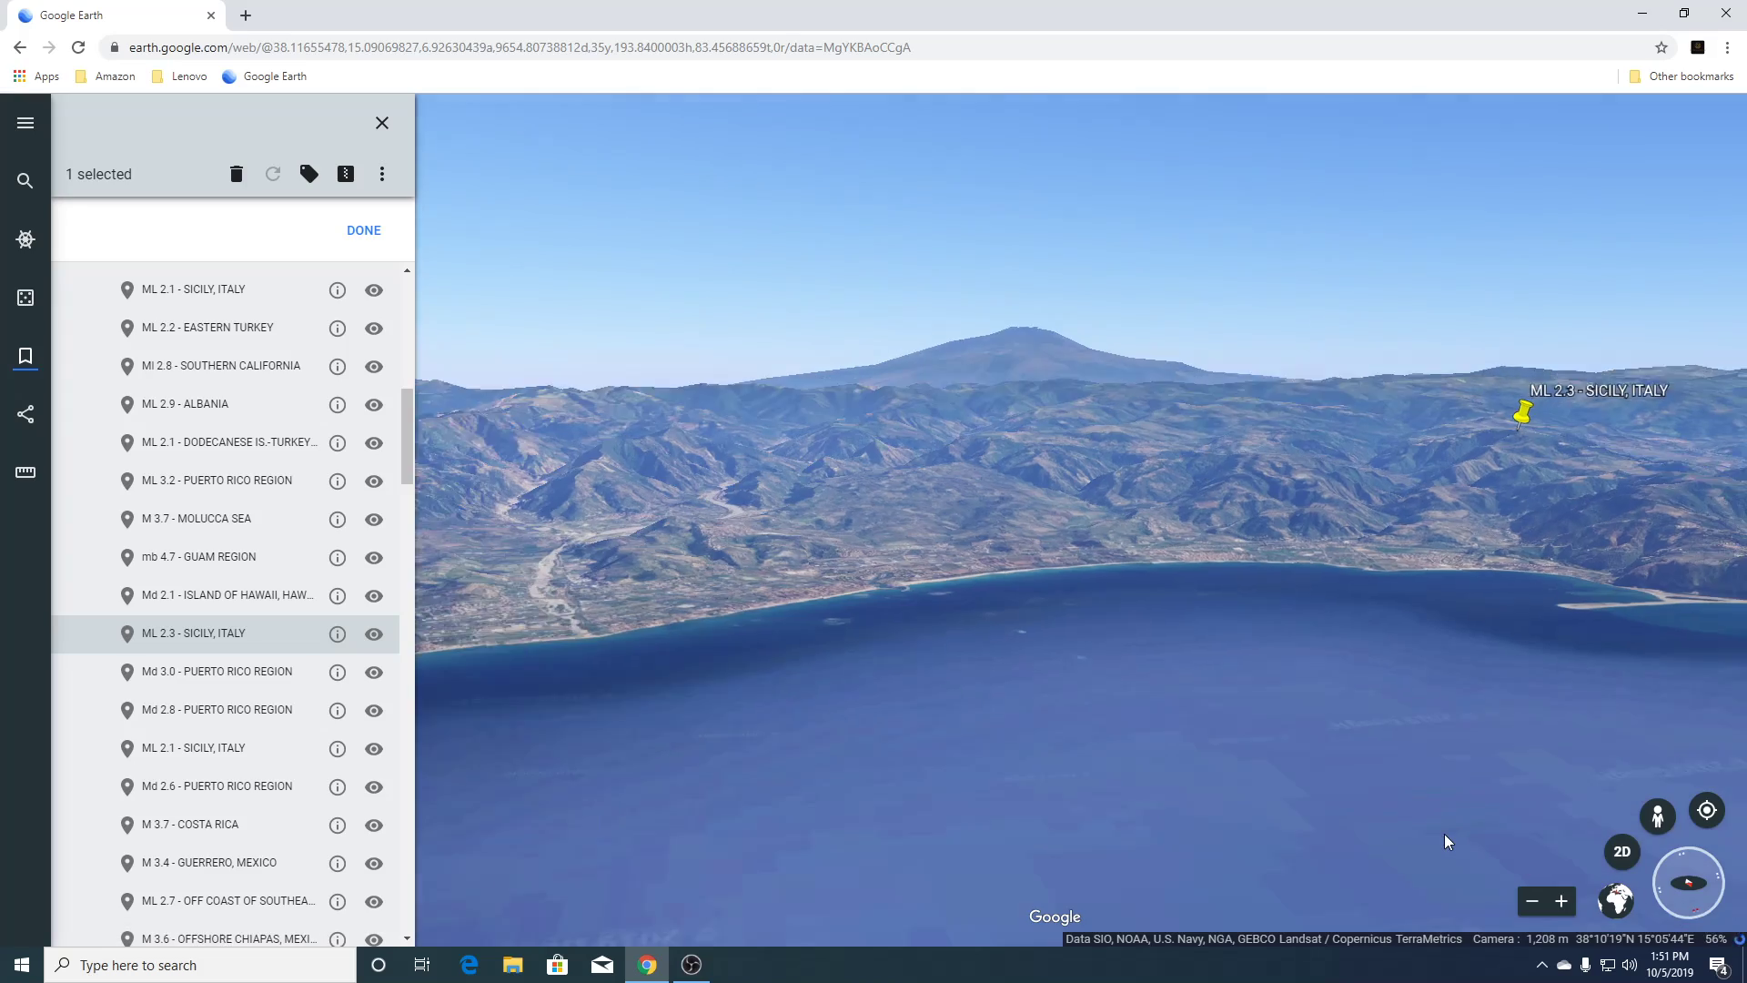
scroll(1445, 833, down, 5)
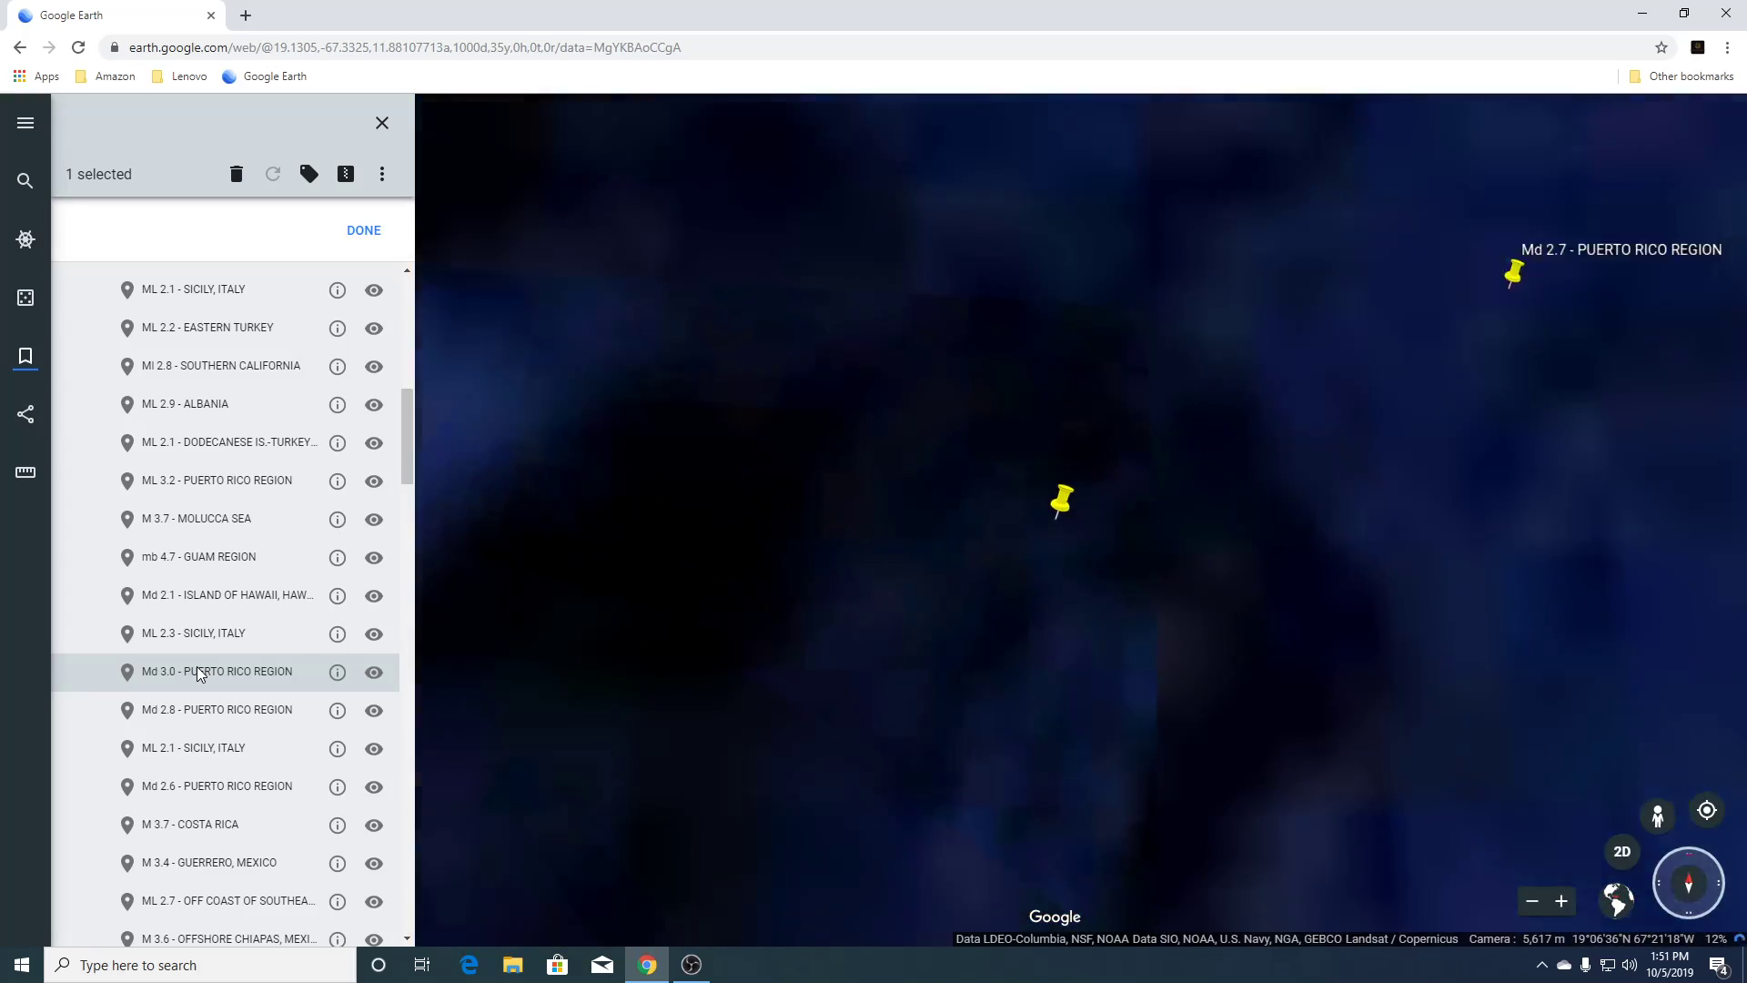
Fly to the Md 3.0 Puerto Rico Region placemark and examine its earthquake cluster, seafloor and nearby coasts in 3D from several directions.
scroll(991, 684, down, 6)
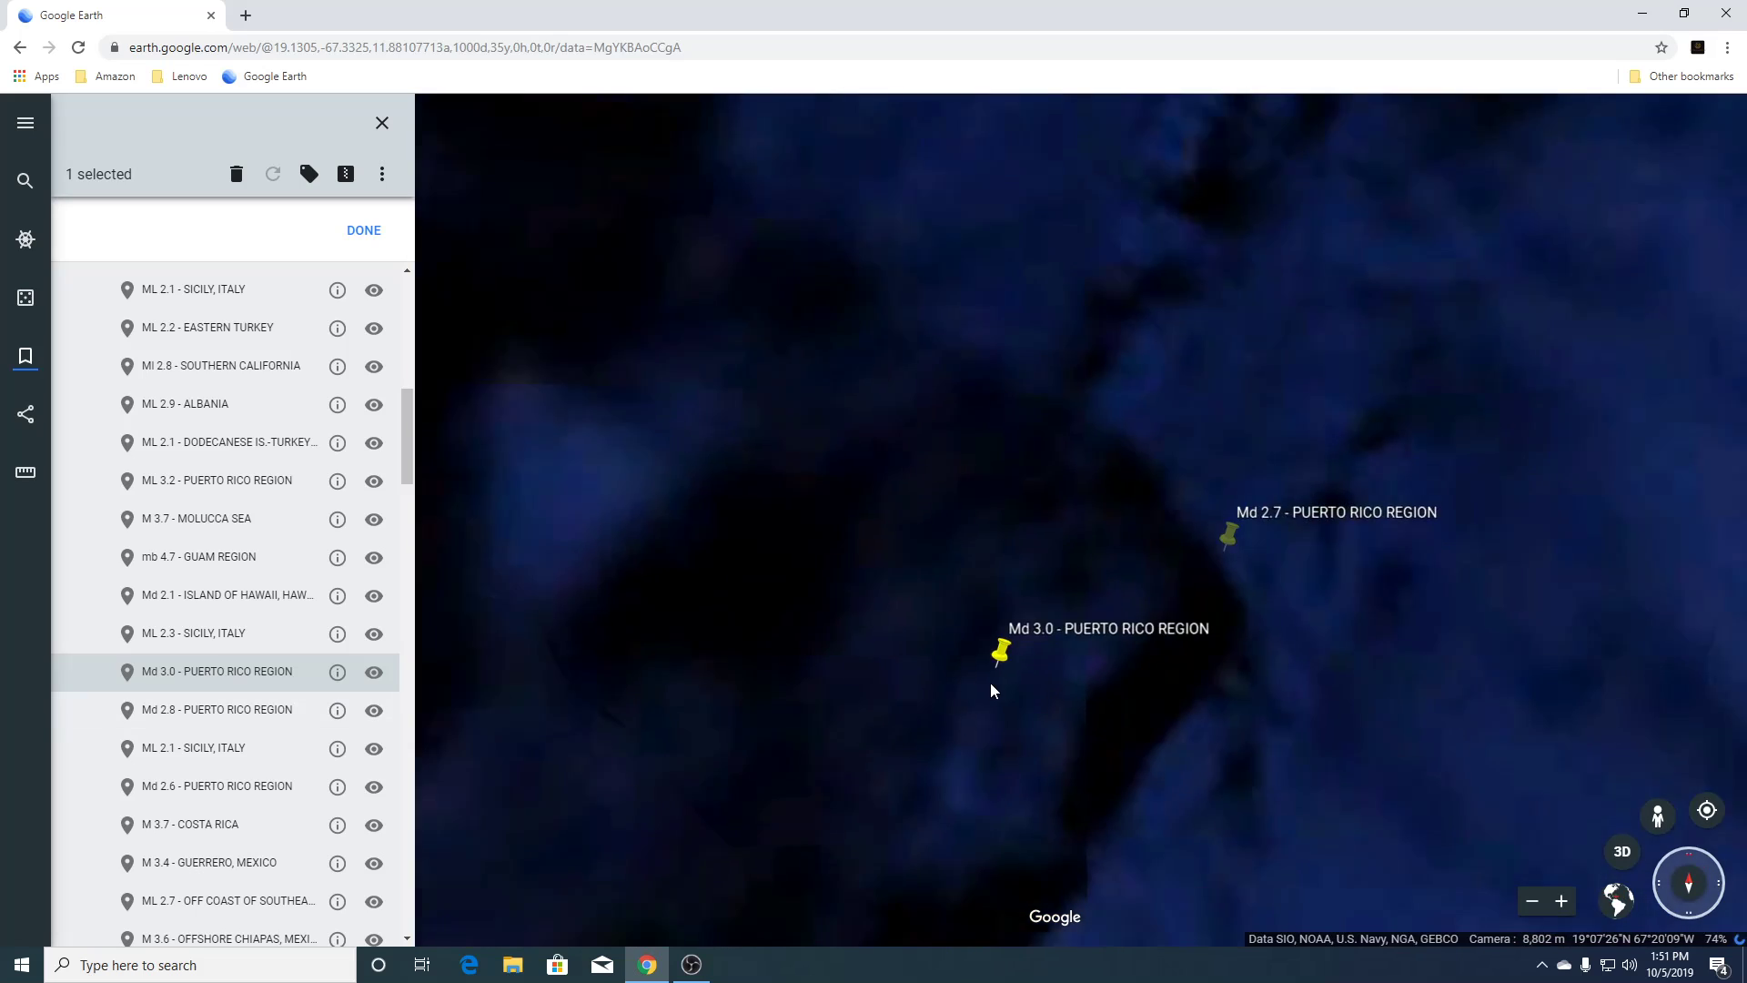
scroll(991, 684, down, 1)
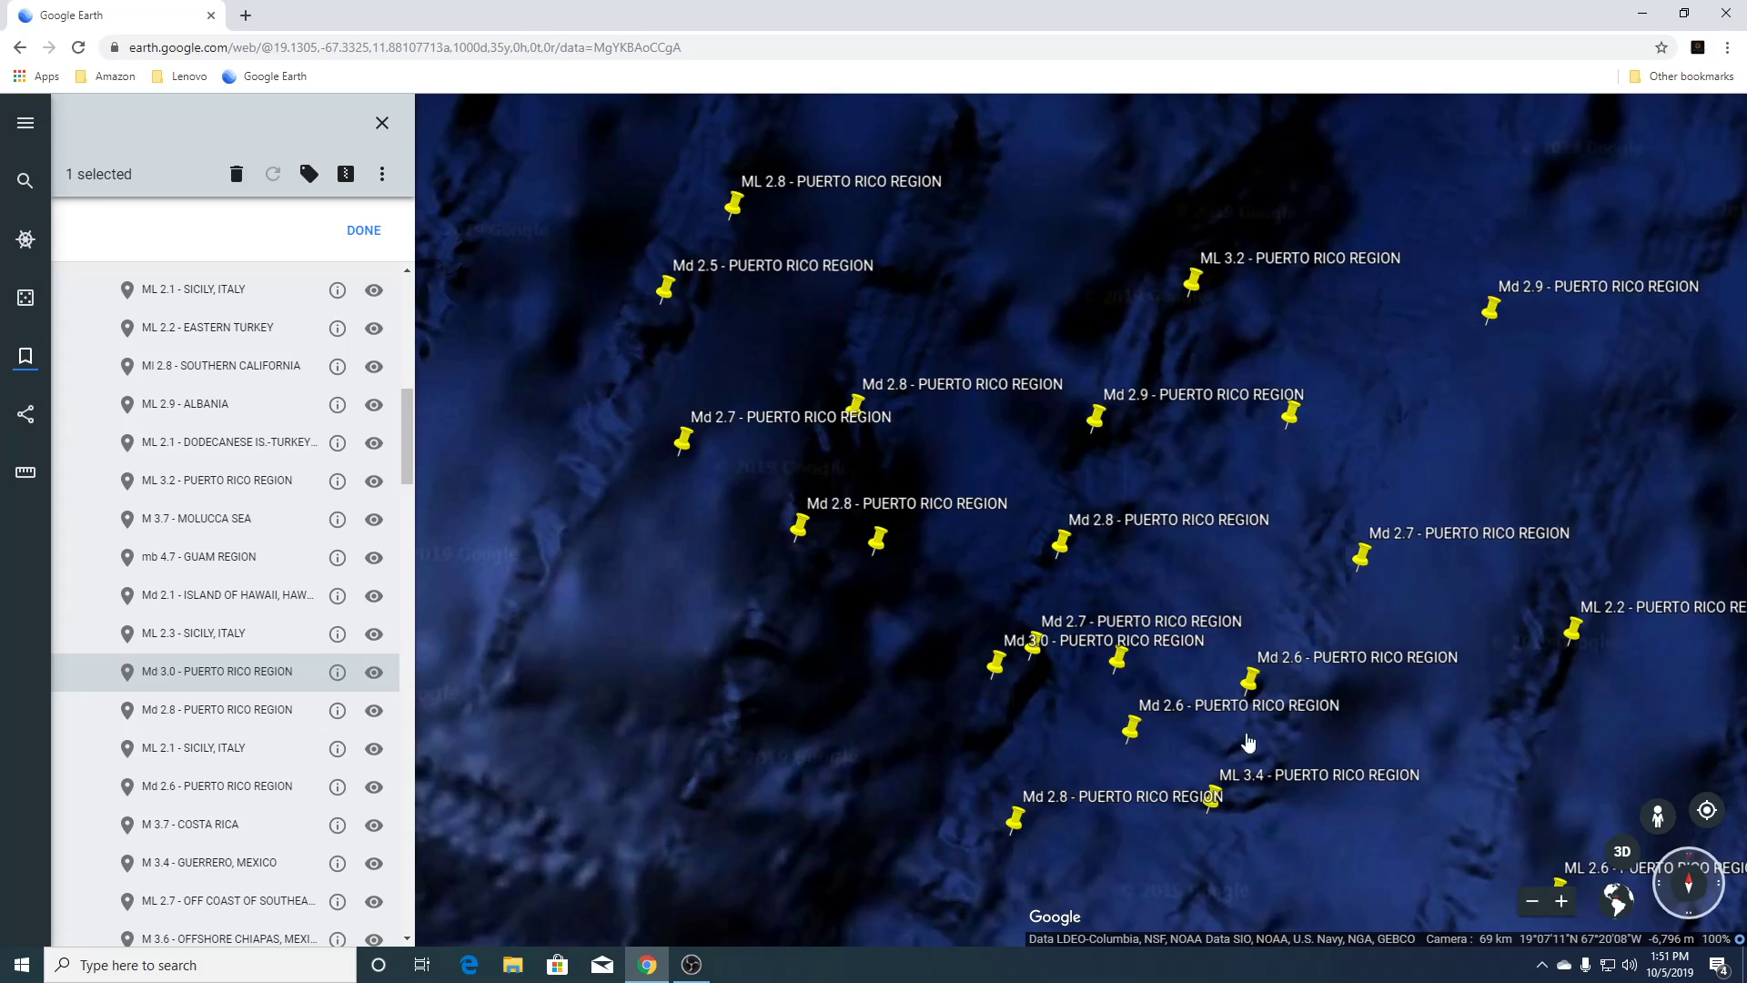
click(1623, 853)
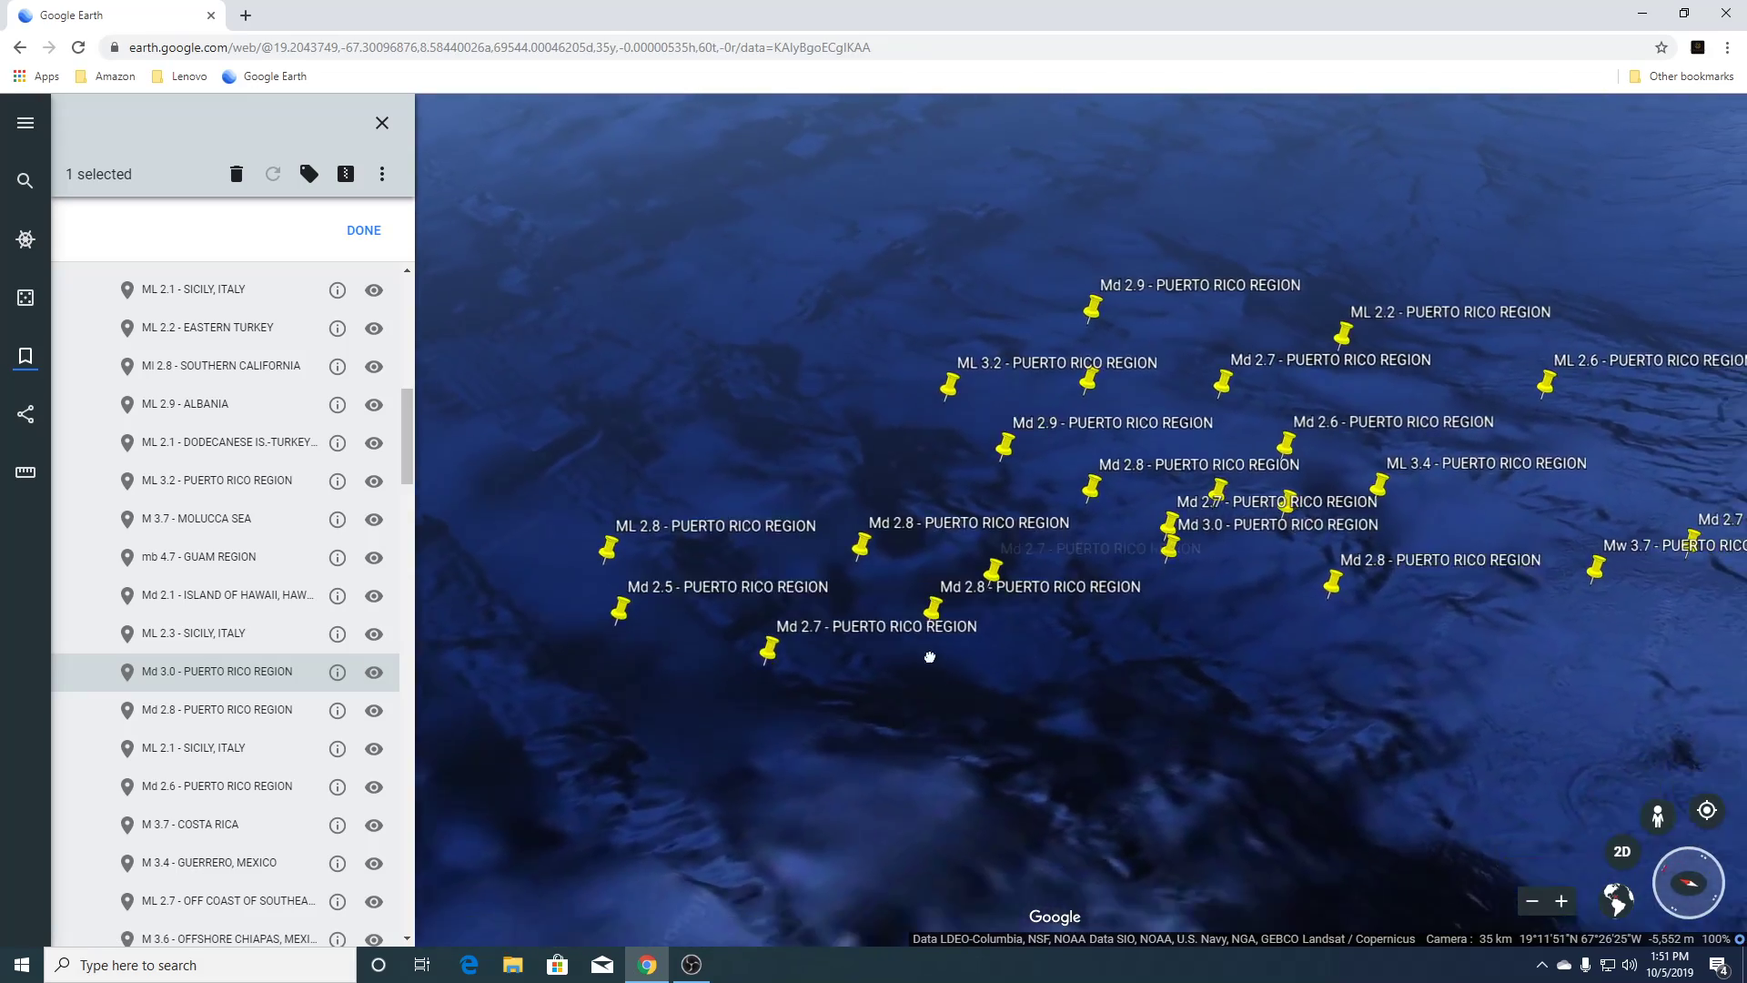
drag(930, 657, 935, 467)
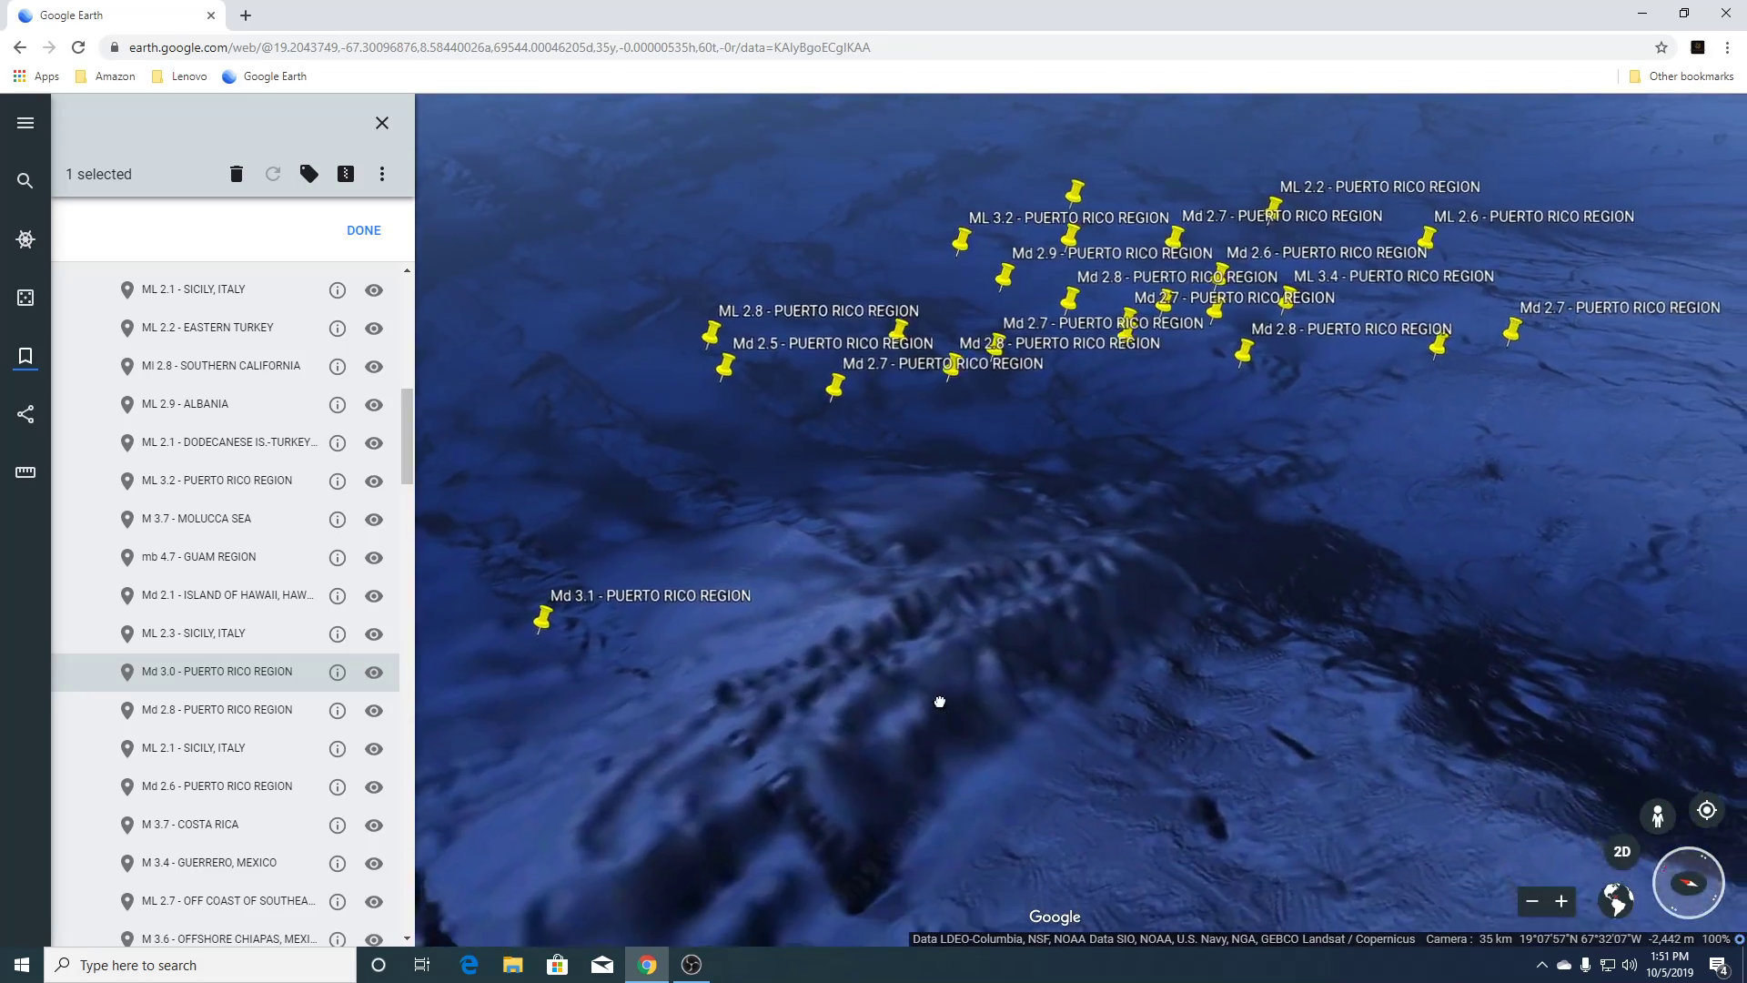
drag(940, 702, 889, 625)
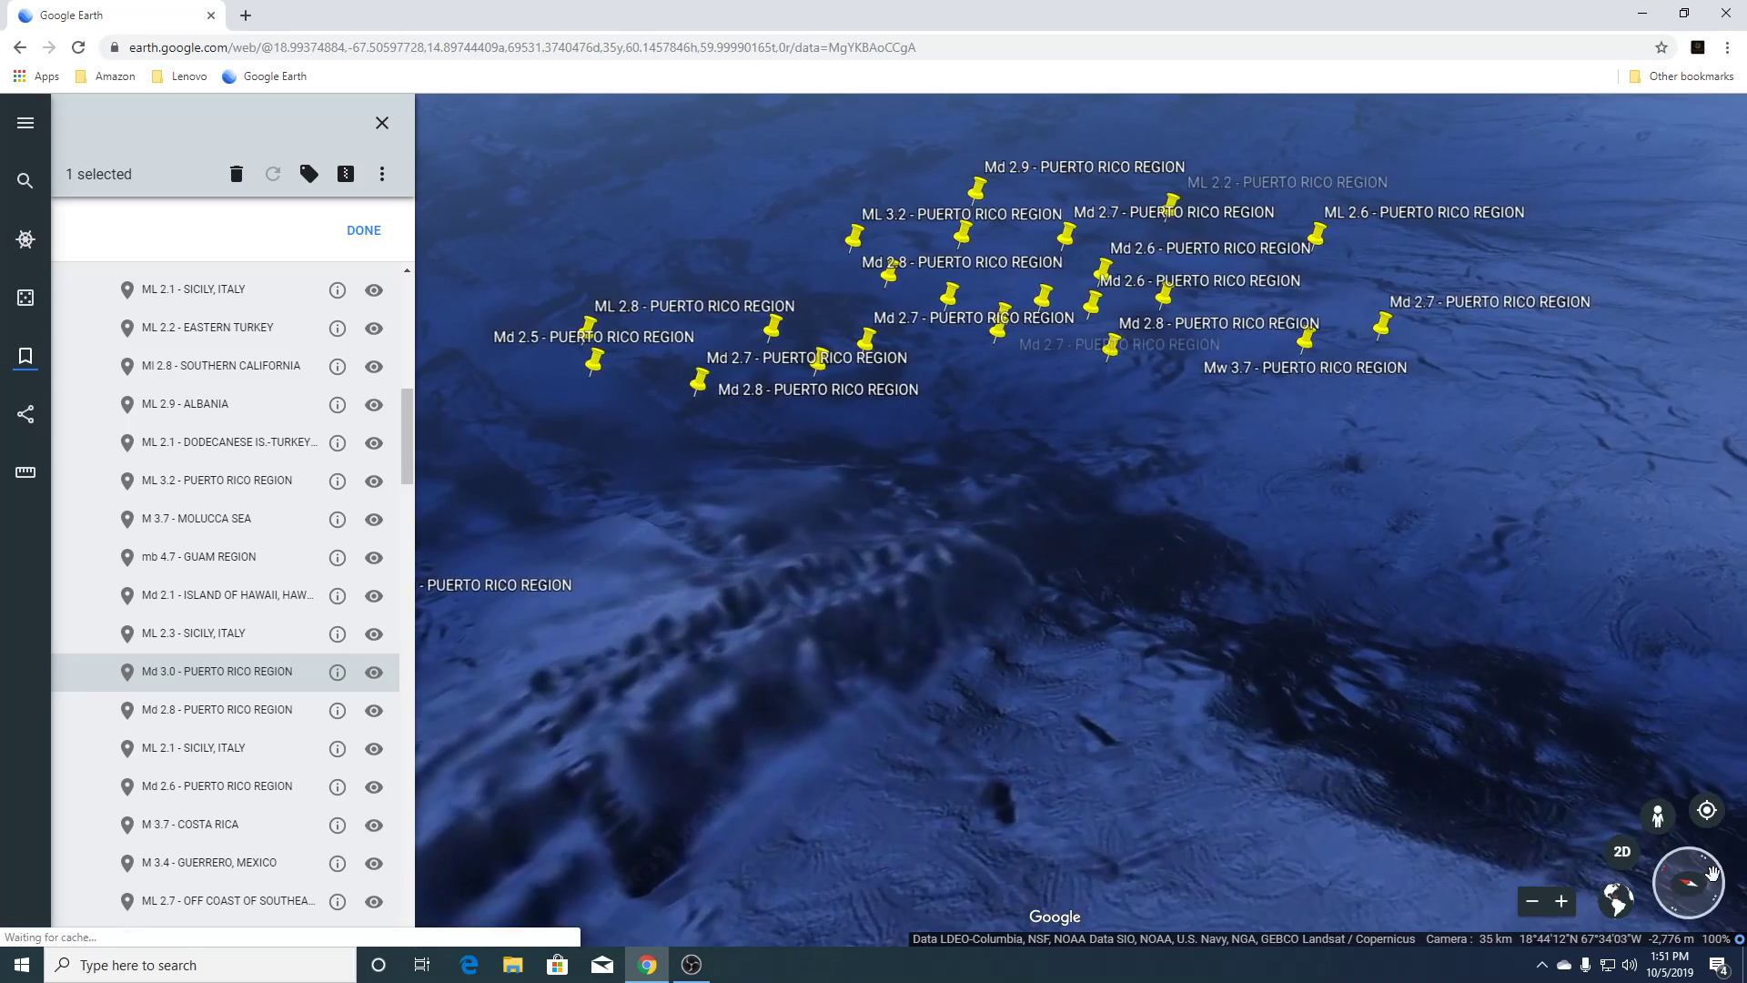
drag(1713, 874, 1567, 947)
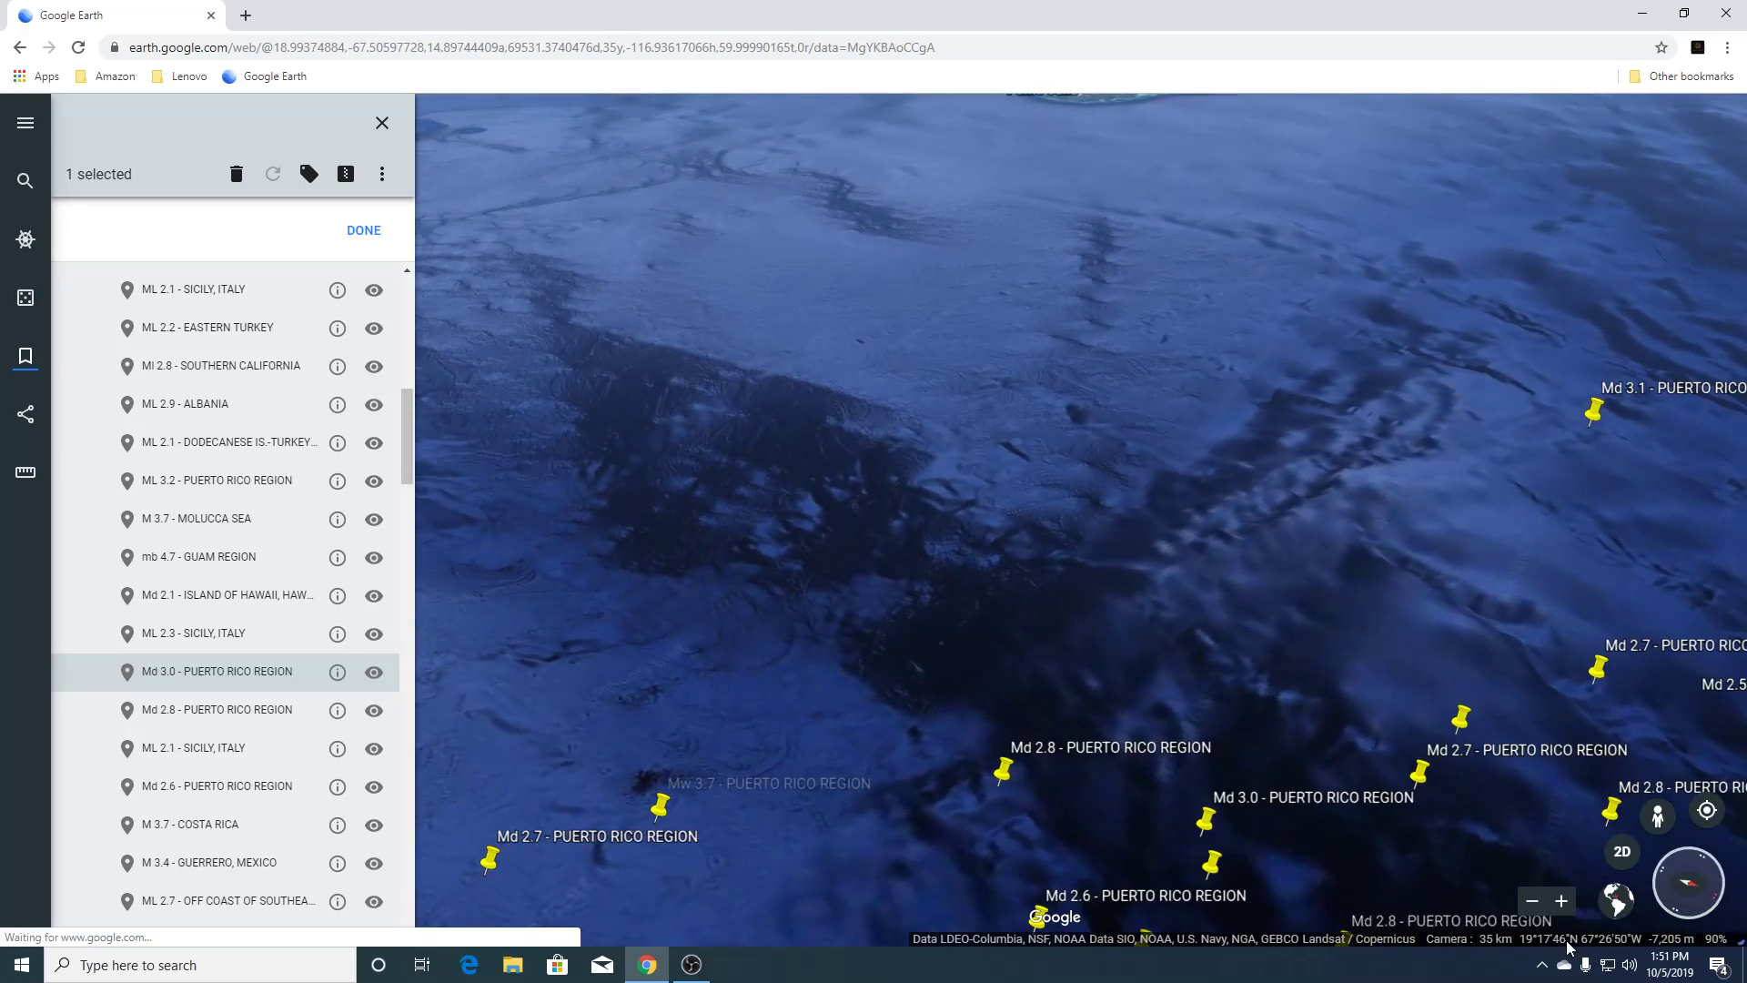
scroll(1319, 689, down, 5)
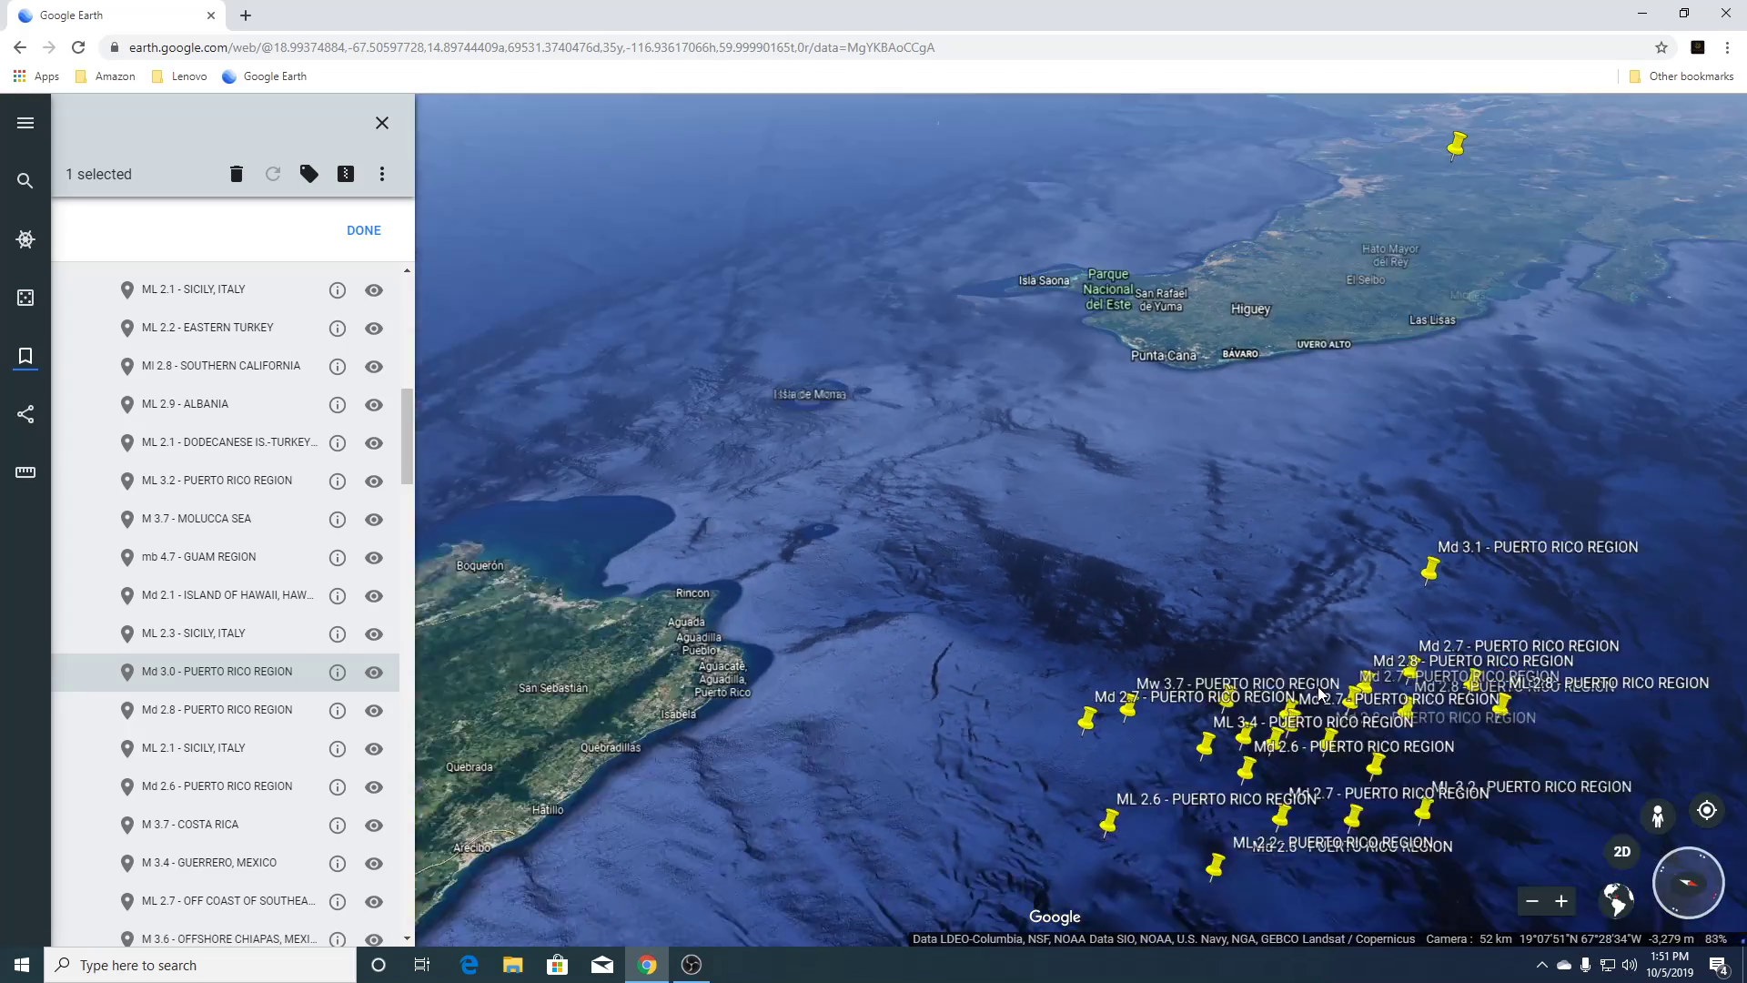
scroll(1319, 693, down, 2)
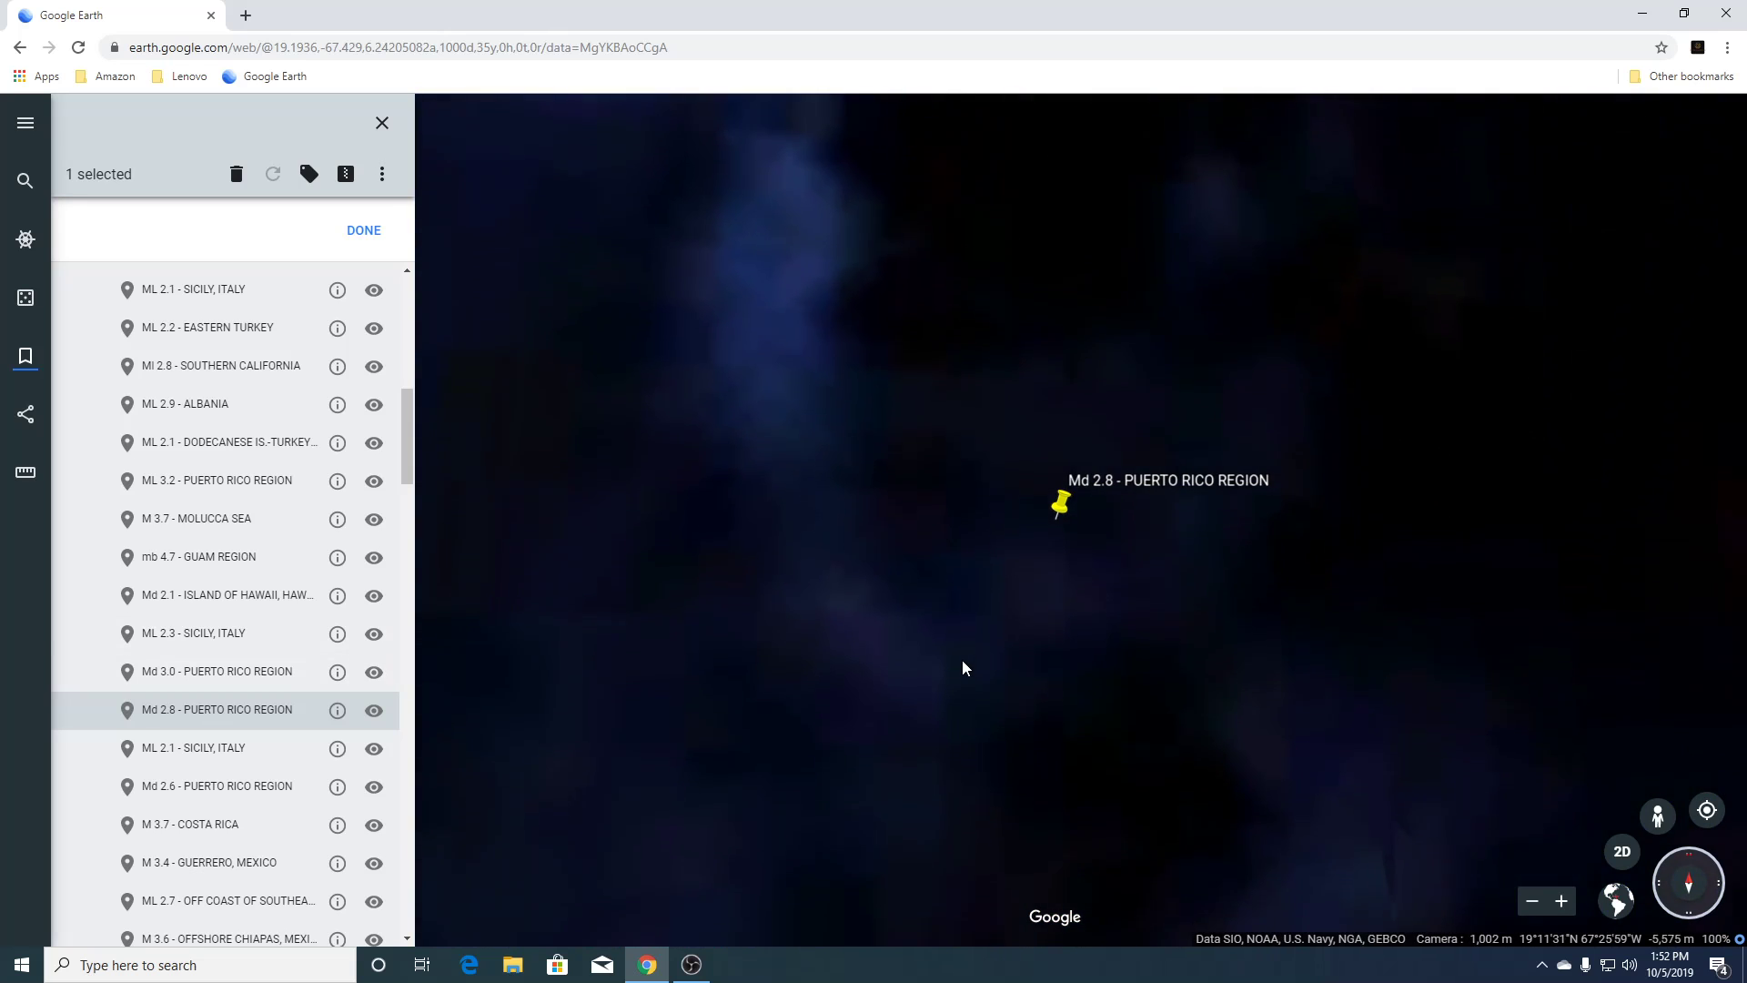
Examine the earthquake cluster around the Md 2.8 Puerto Rico Region placemark, between the Dominican Republic and Puerto Rico.
scroll(963, 659, down, 5)
scroll(963, 659, down, 5)
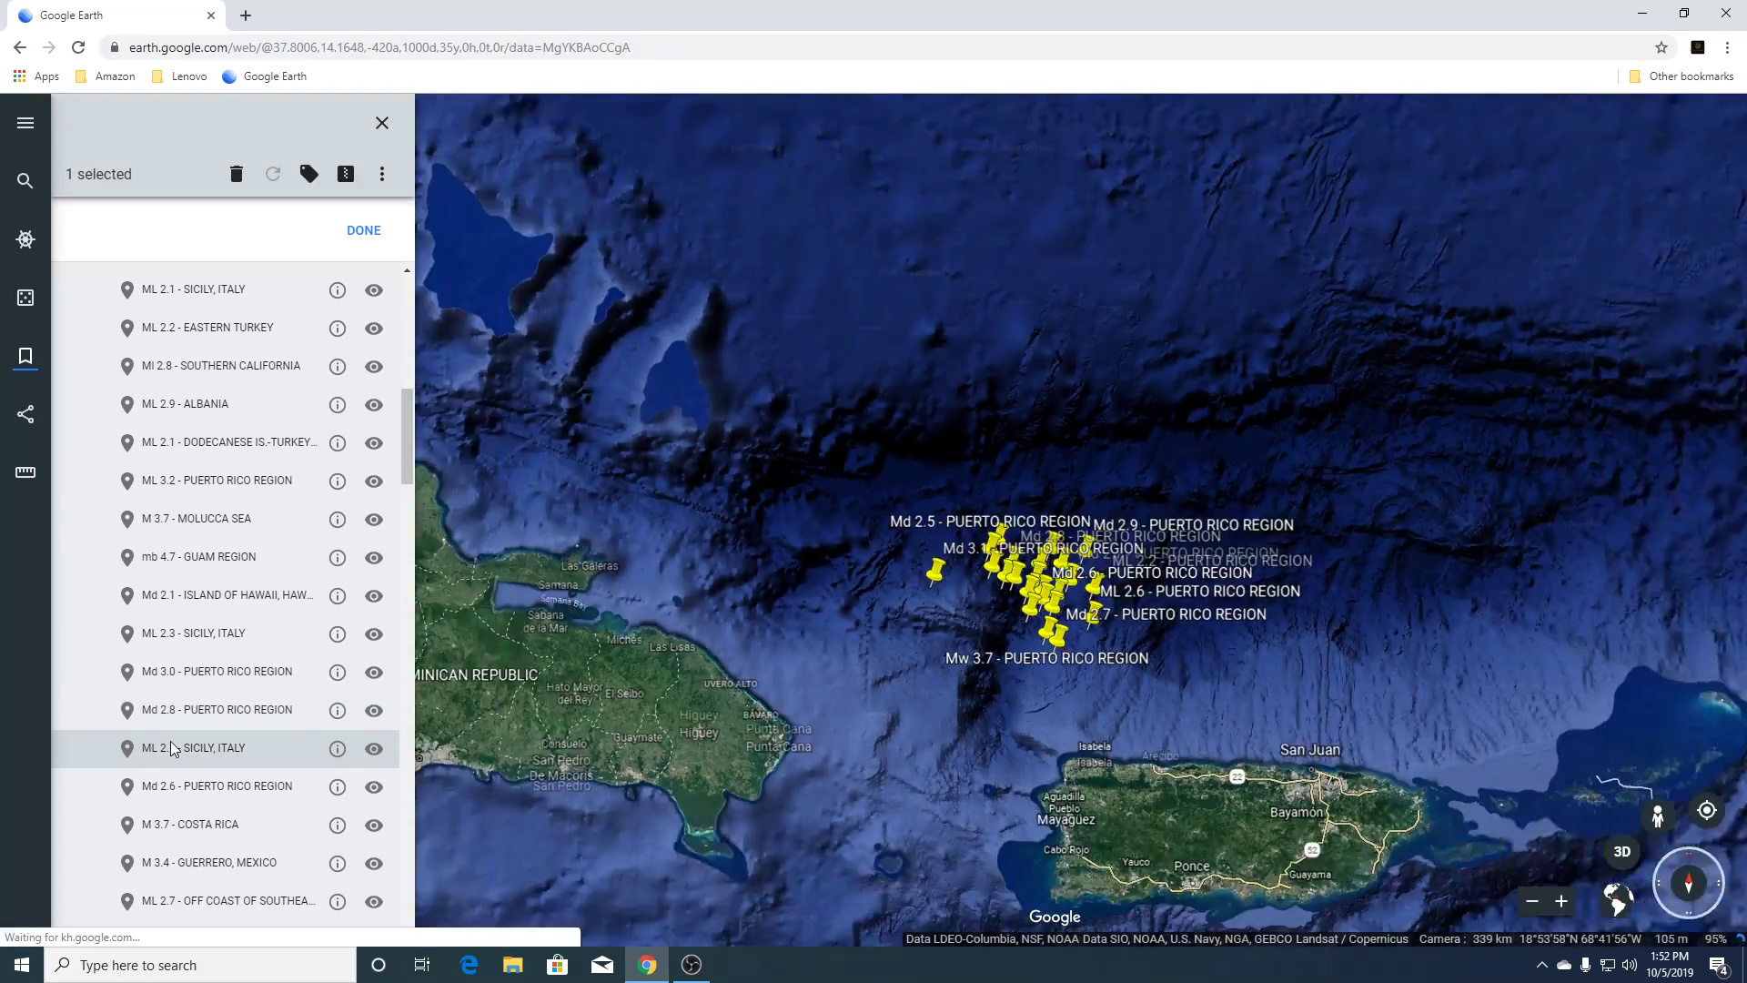
Fly to the ML 2.1 Sicily placemark, view its farmland in 3D and enter Street View on the road beside it.
scroll(173, 751, down, 4)
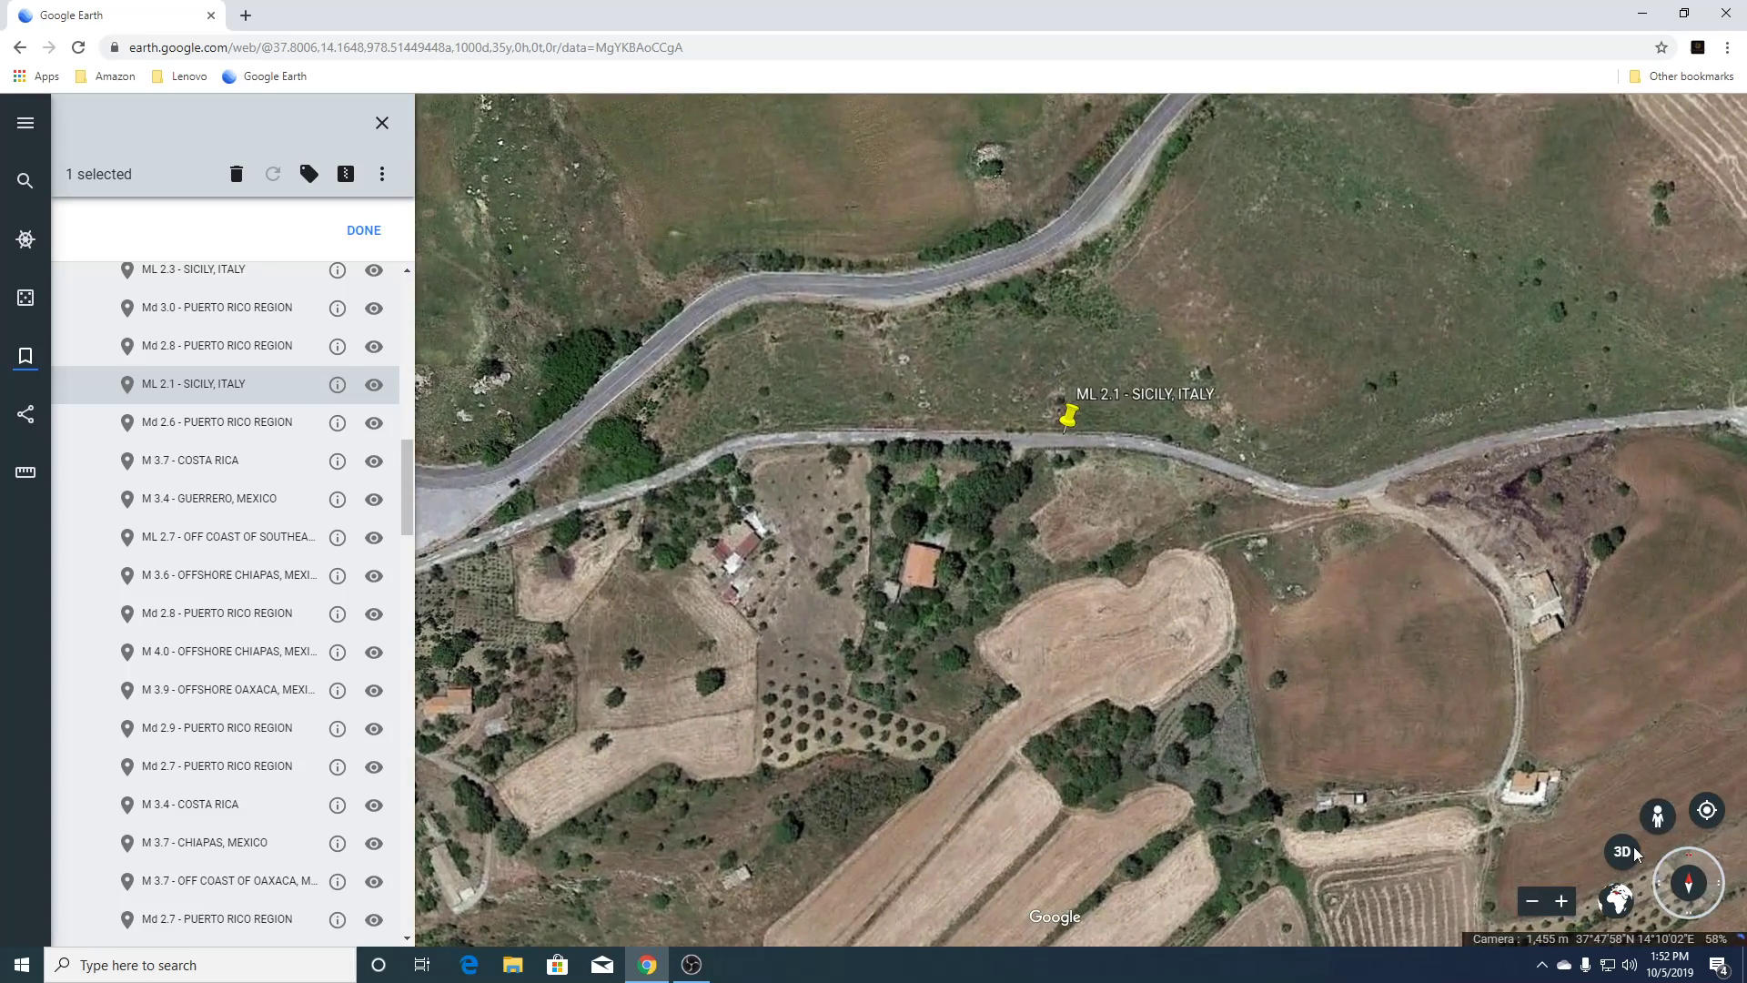
click(1623, 853)
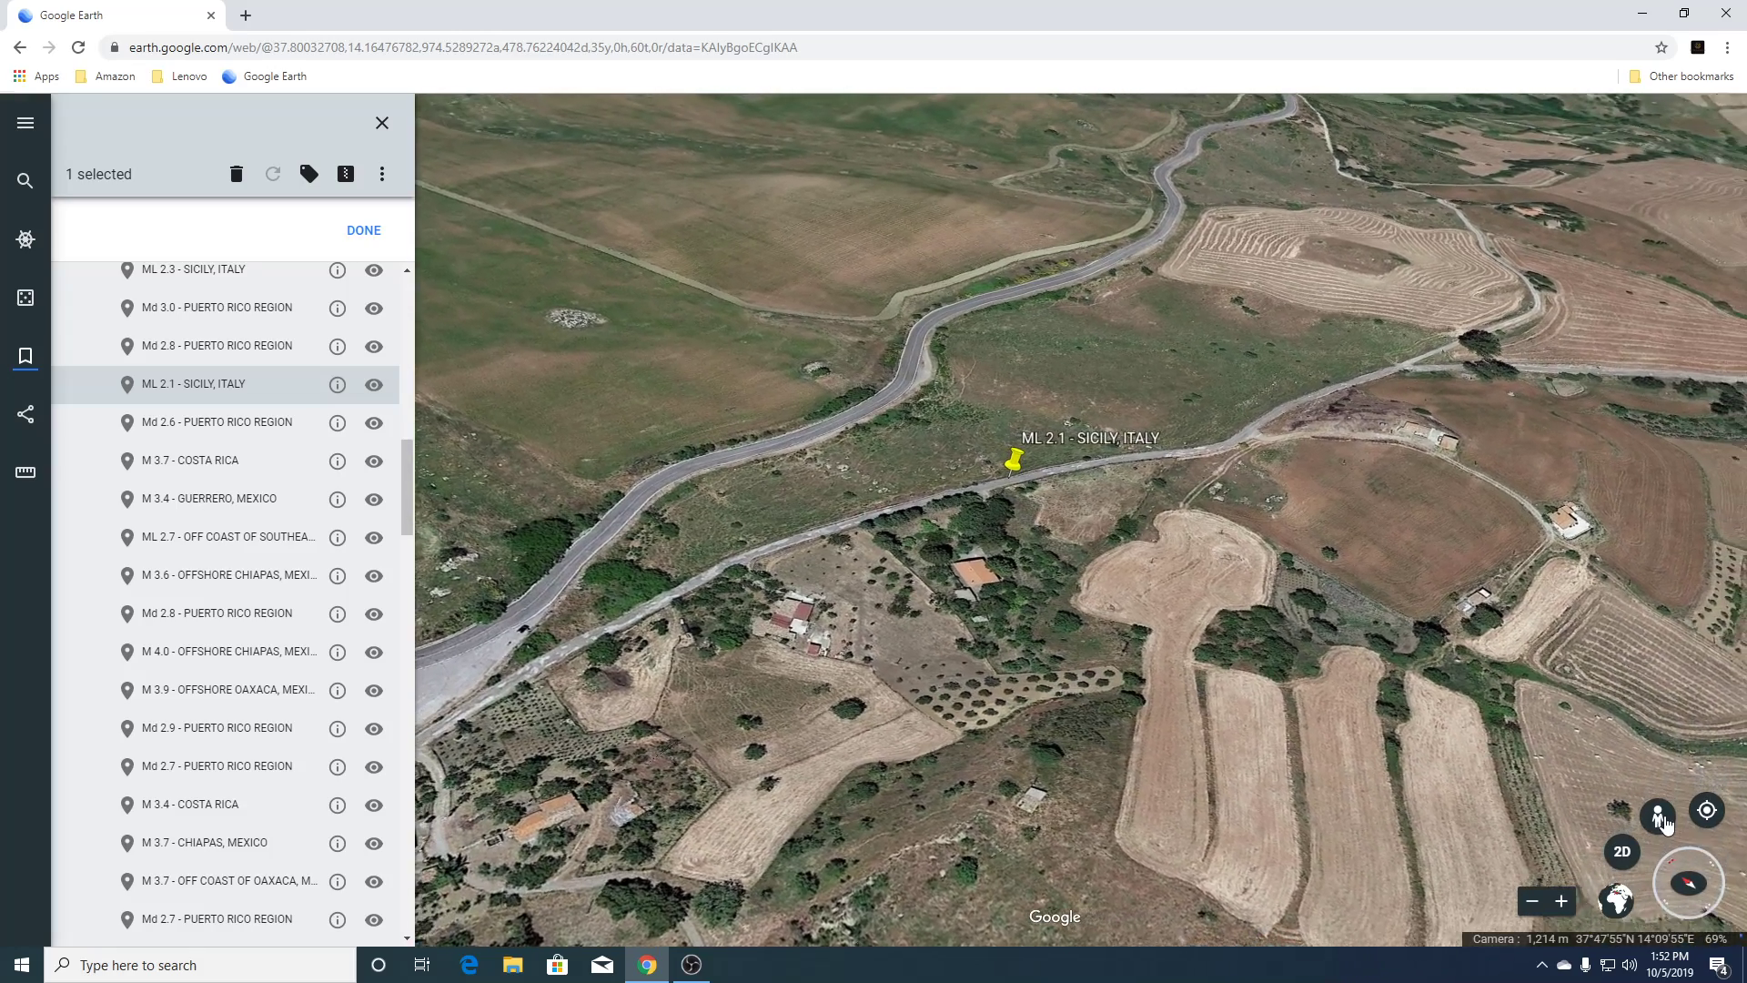
click(1661, 821)
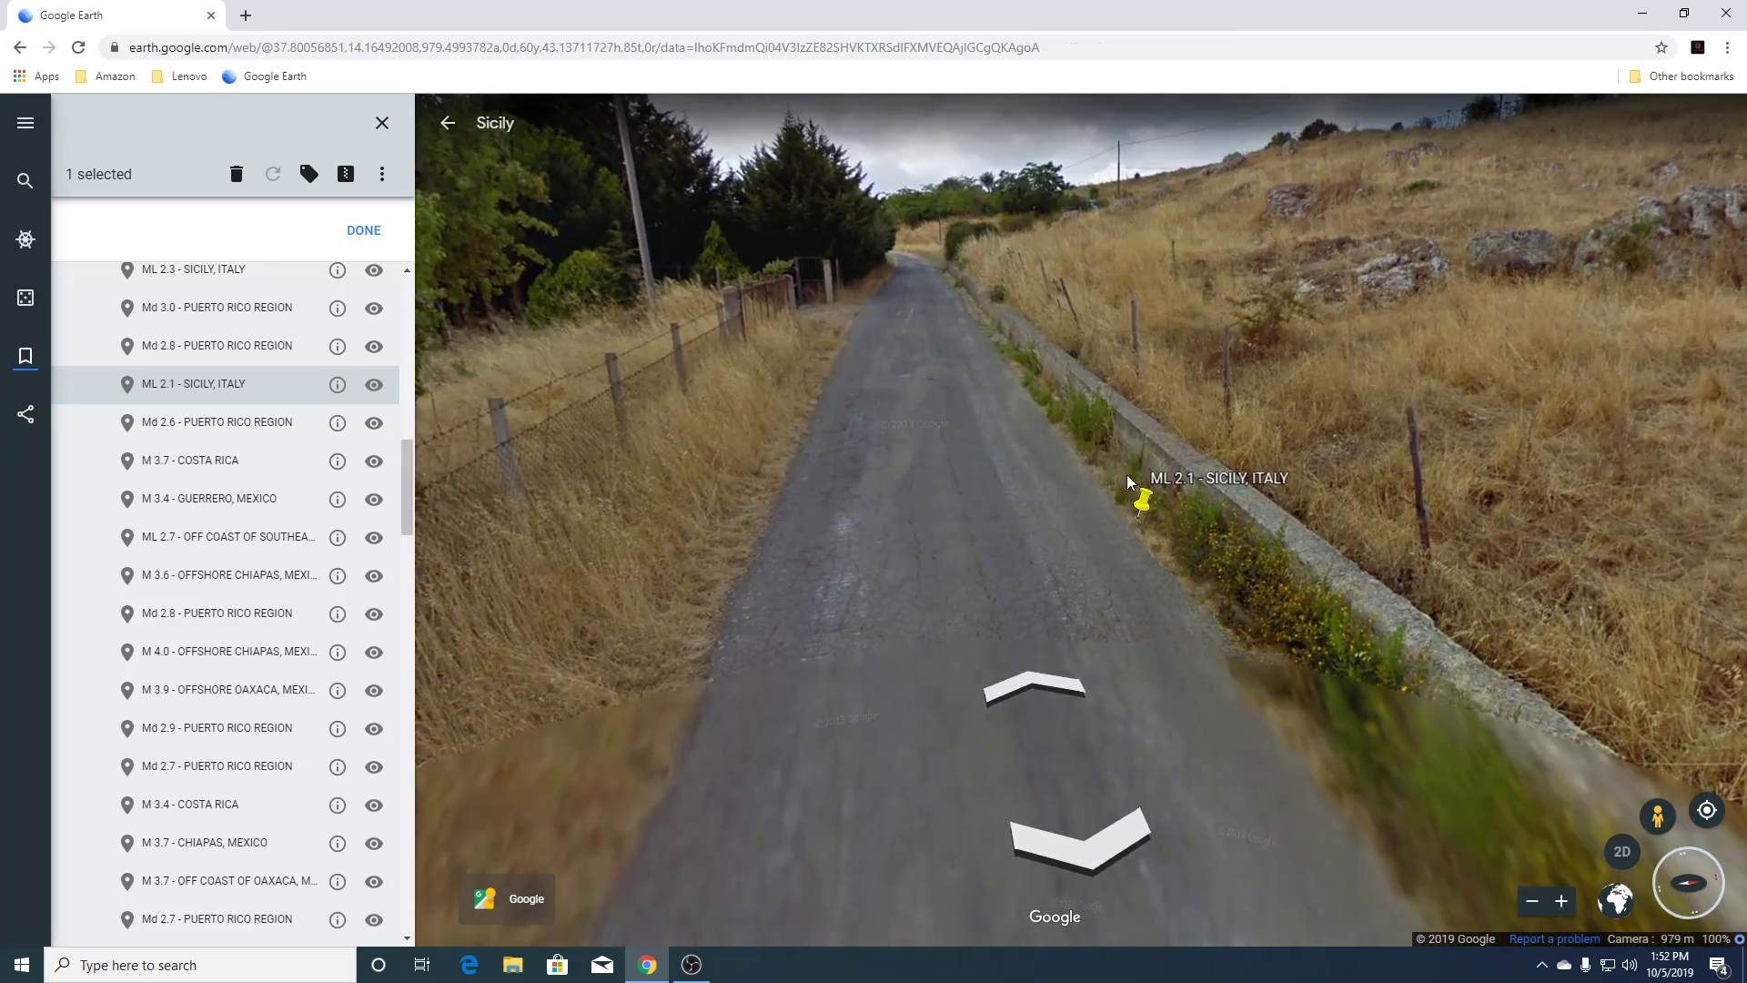
Look along the road and across the hillside around the ML 2.1 Sicily placemark in Street View, and return to the map.
drag(904, 440, 941, 697)
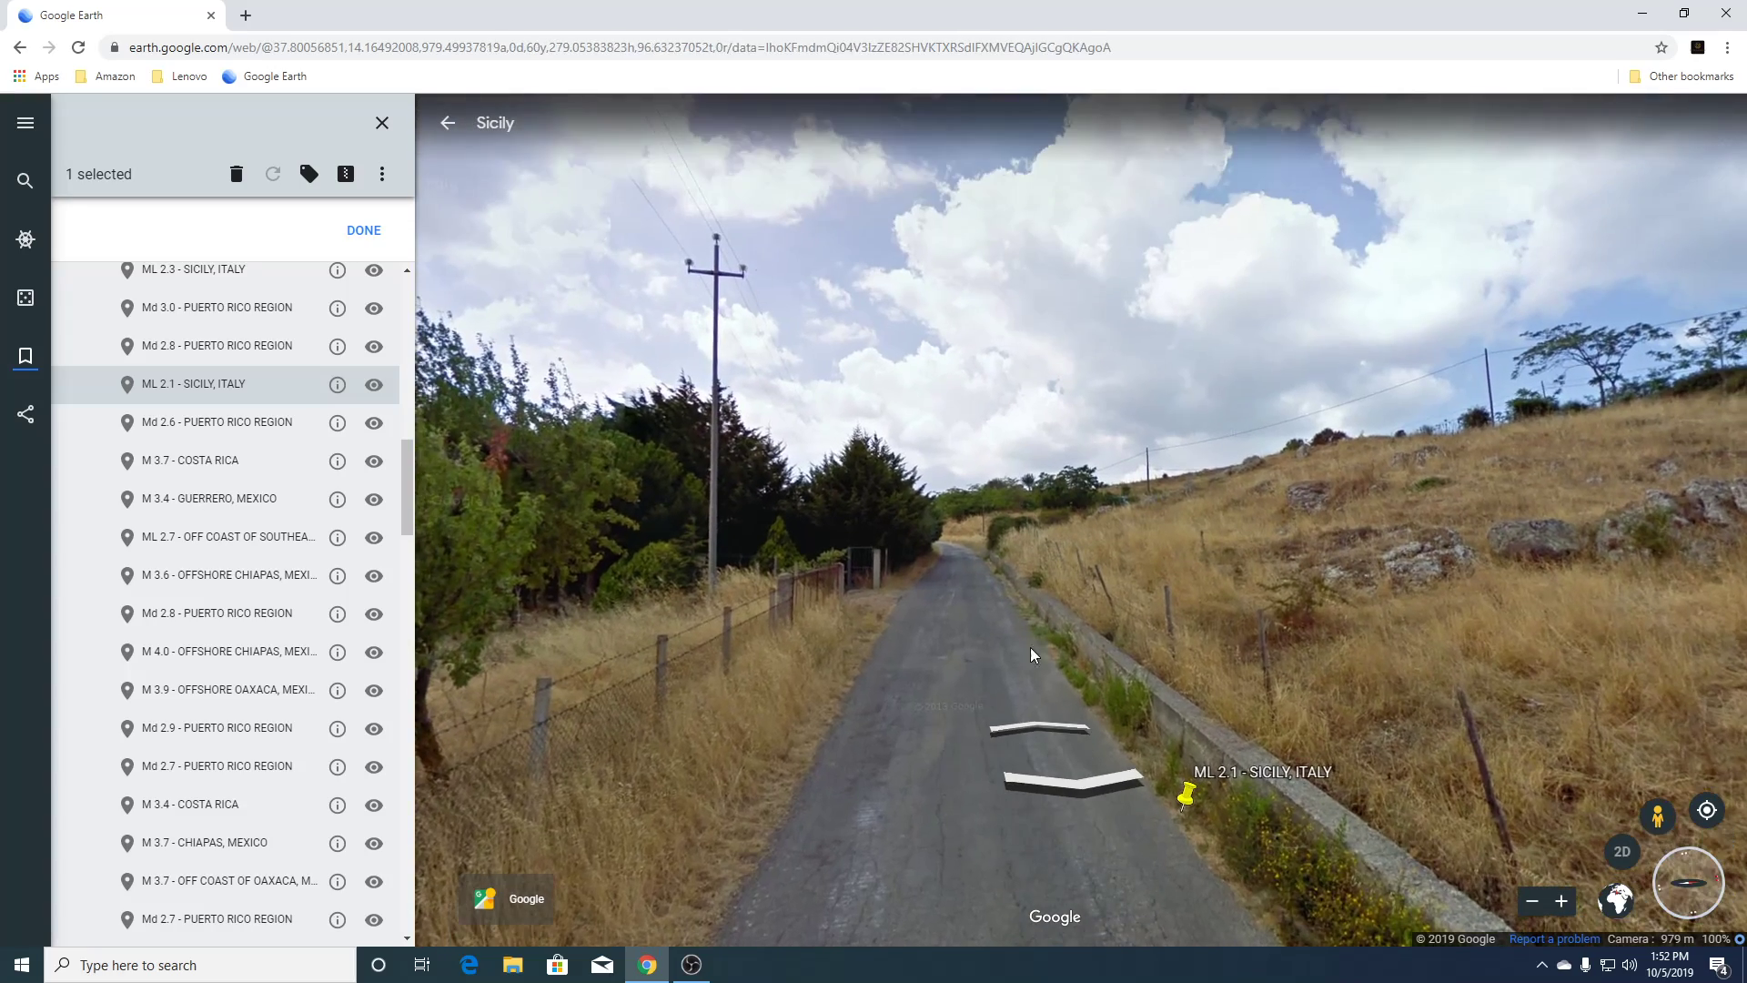
drag(1357, 519, 1043, 548)
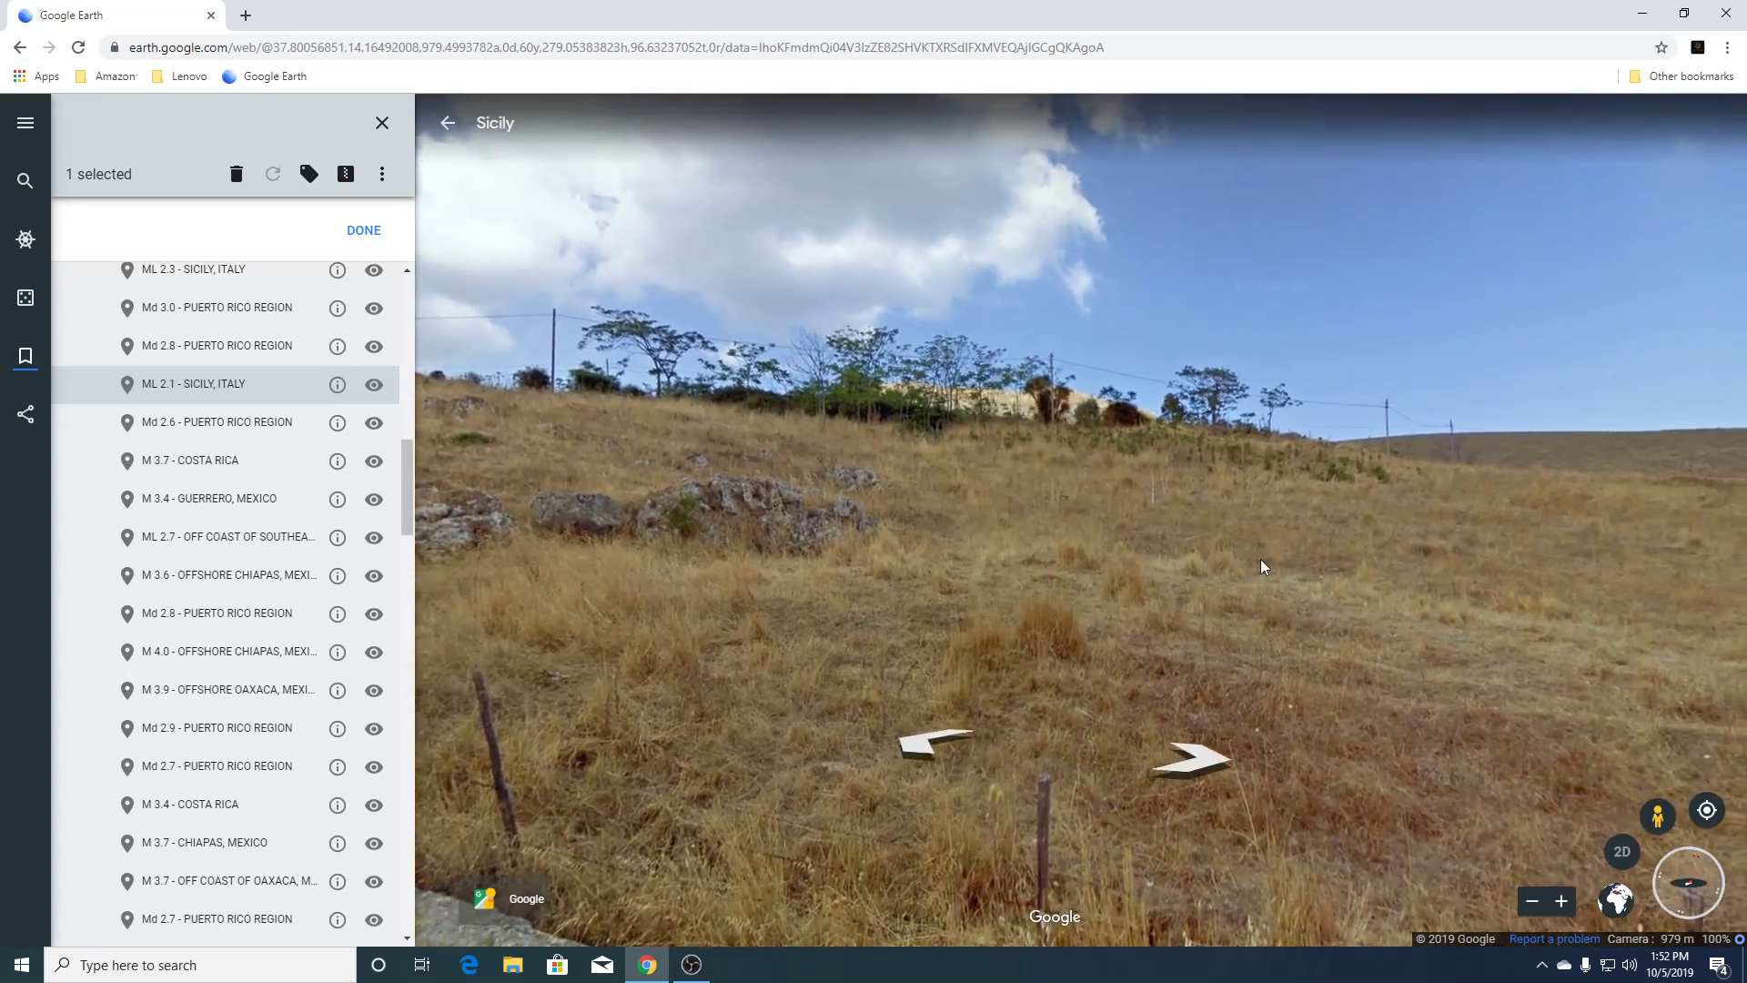
drag(1260, 559, 603, 417)
drag(1090, 434, 546, 437)
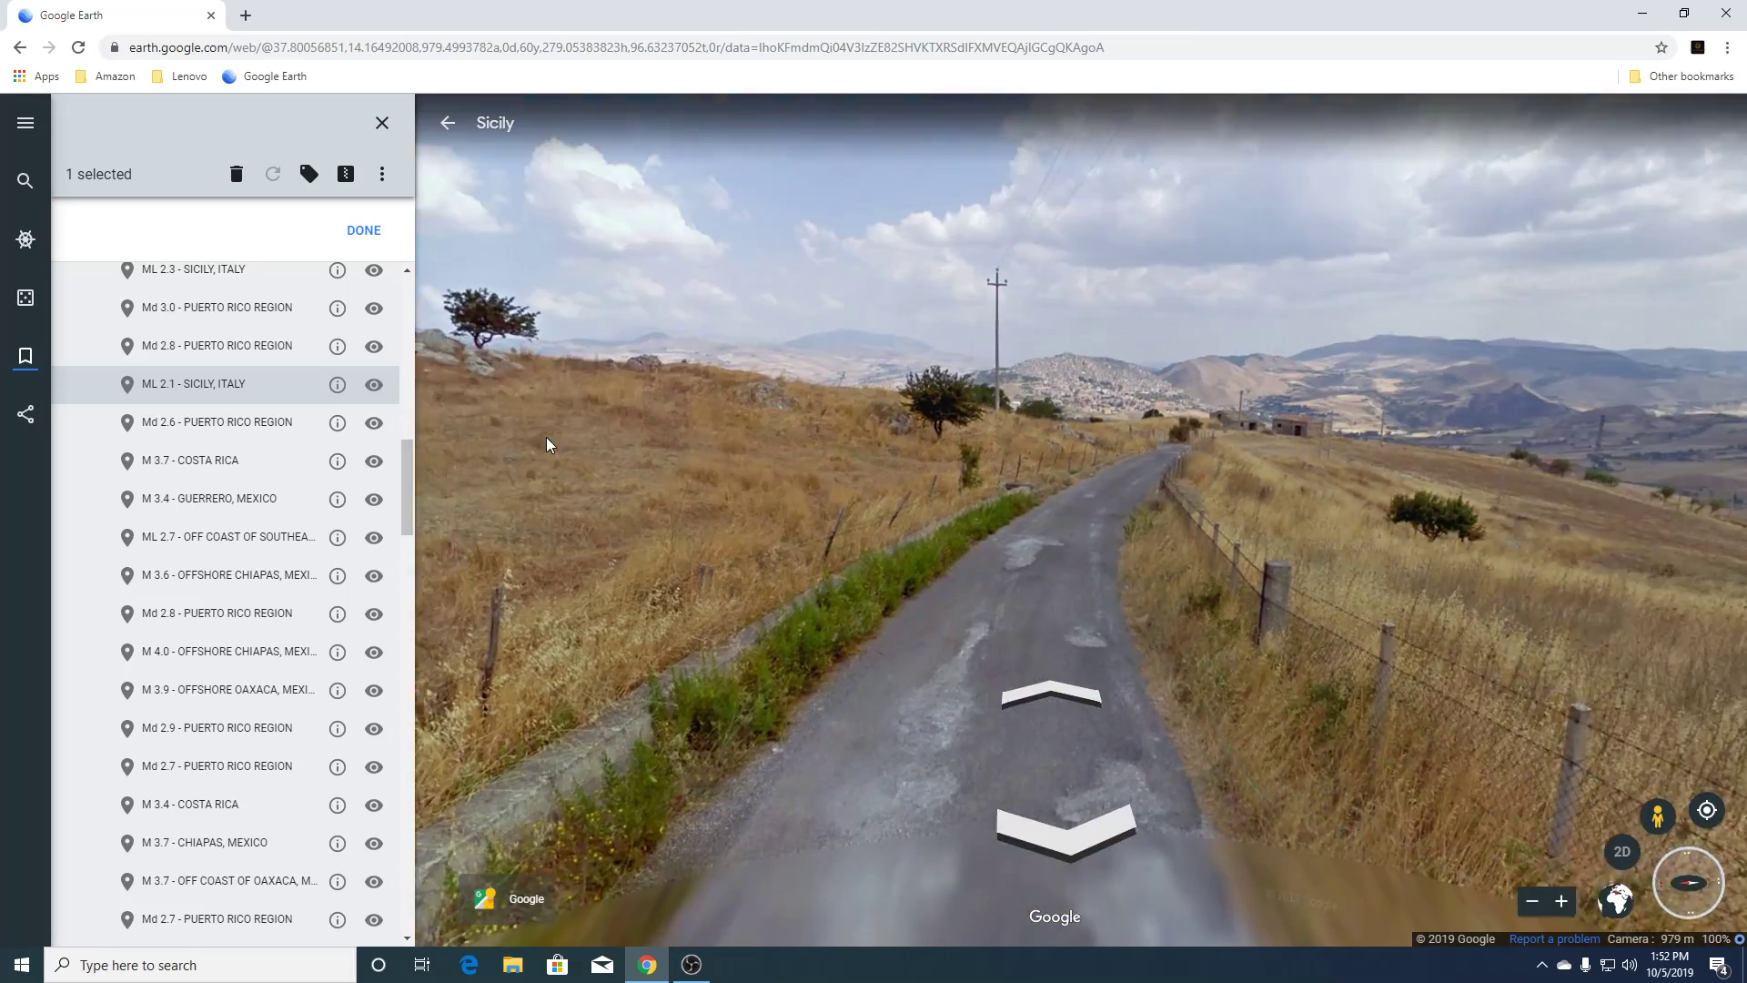
drag(1266, 467, 1661, 460)
drag(870, 428, 1198, 374)
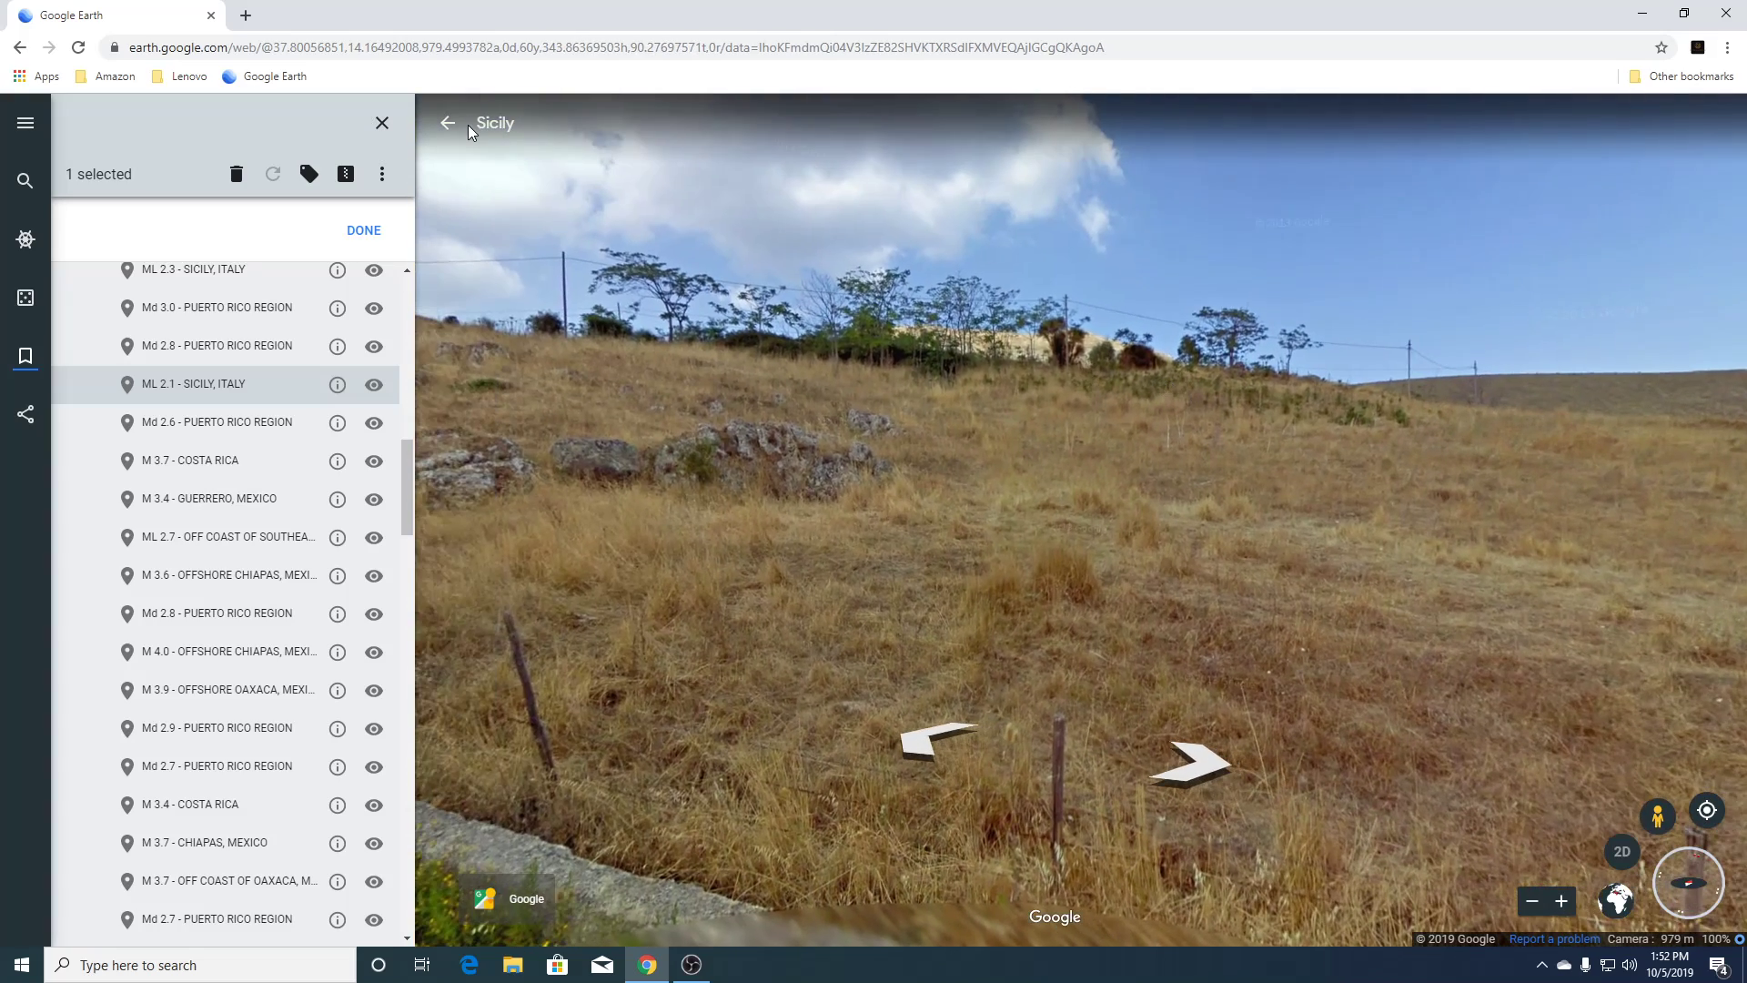
click(449, 123)
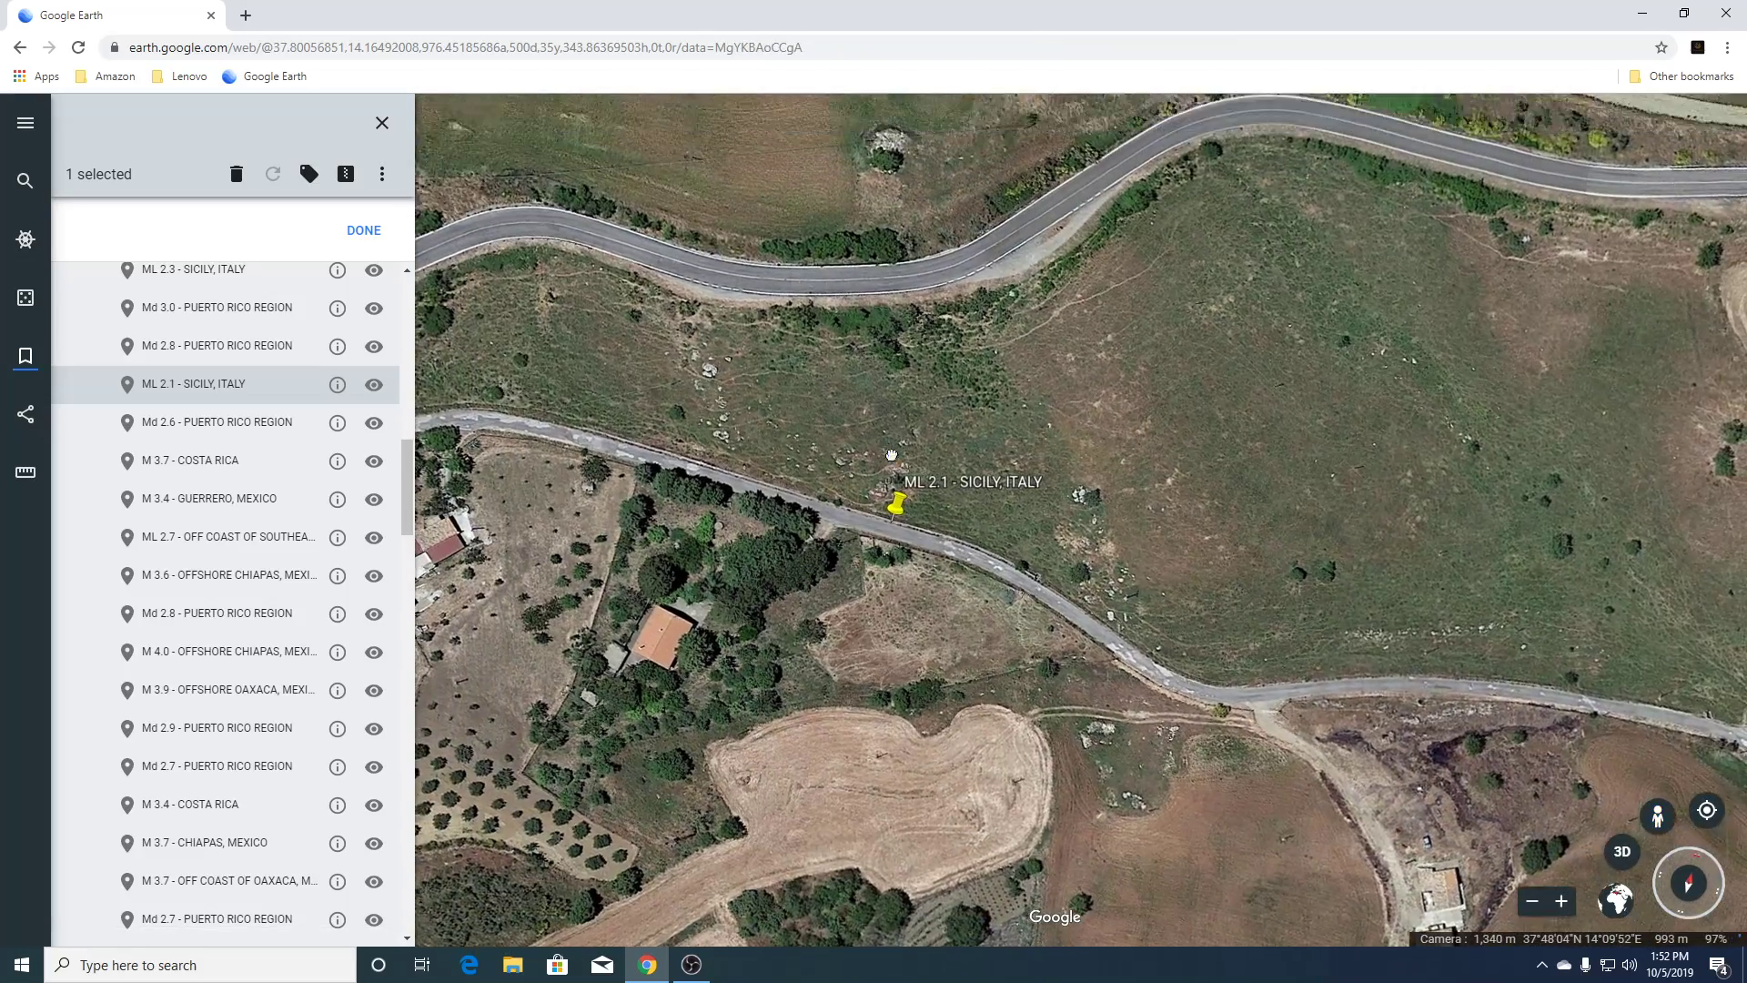
Examine the rock piles in the fields north of the ML 2.1 Sicily placemark and the wider surrounding farmland in 2D.
drag(891, 455, 894, 734)
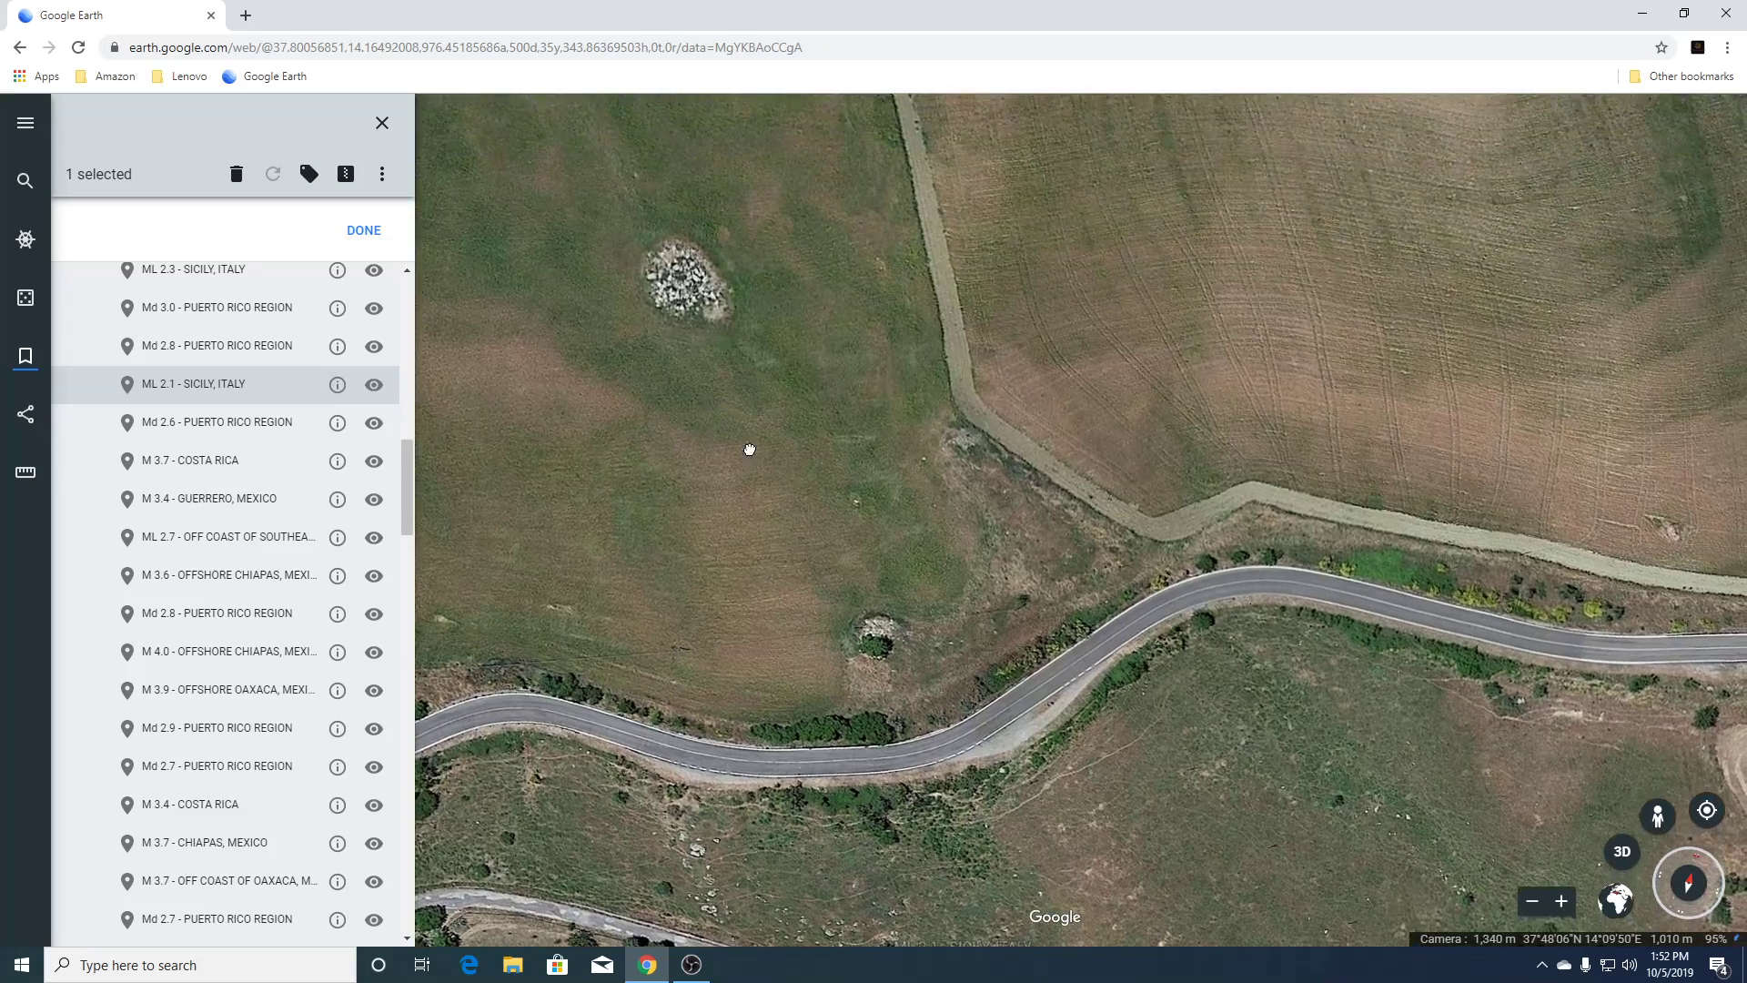
drag(749, 451, 891, 780)
scroll(748, 512, down, 3)
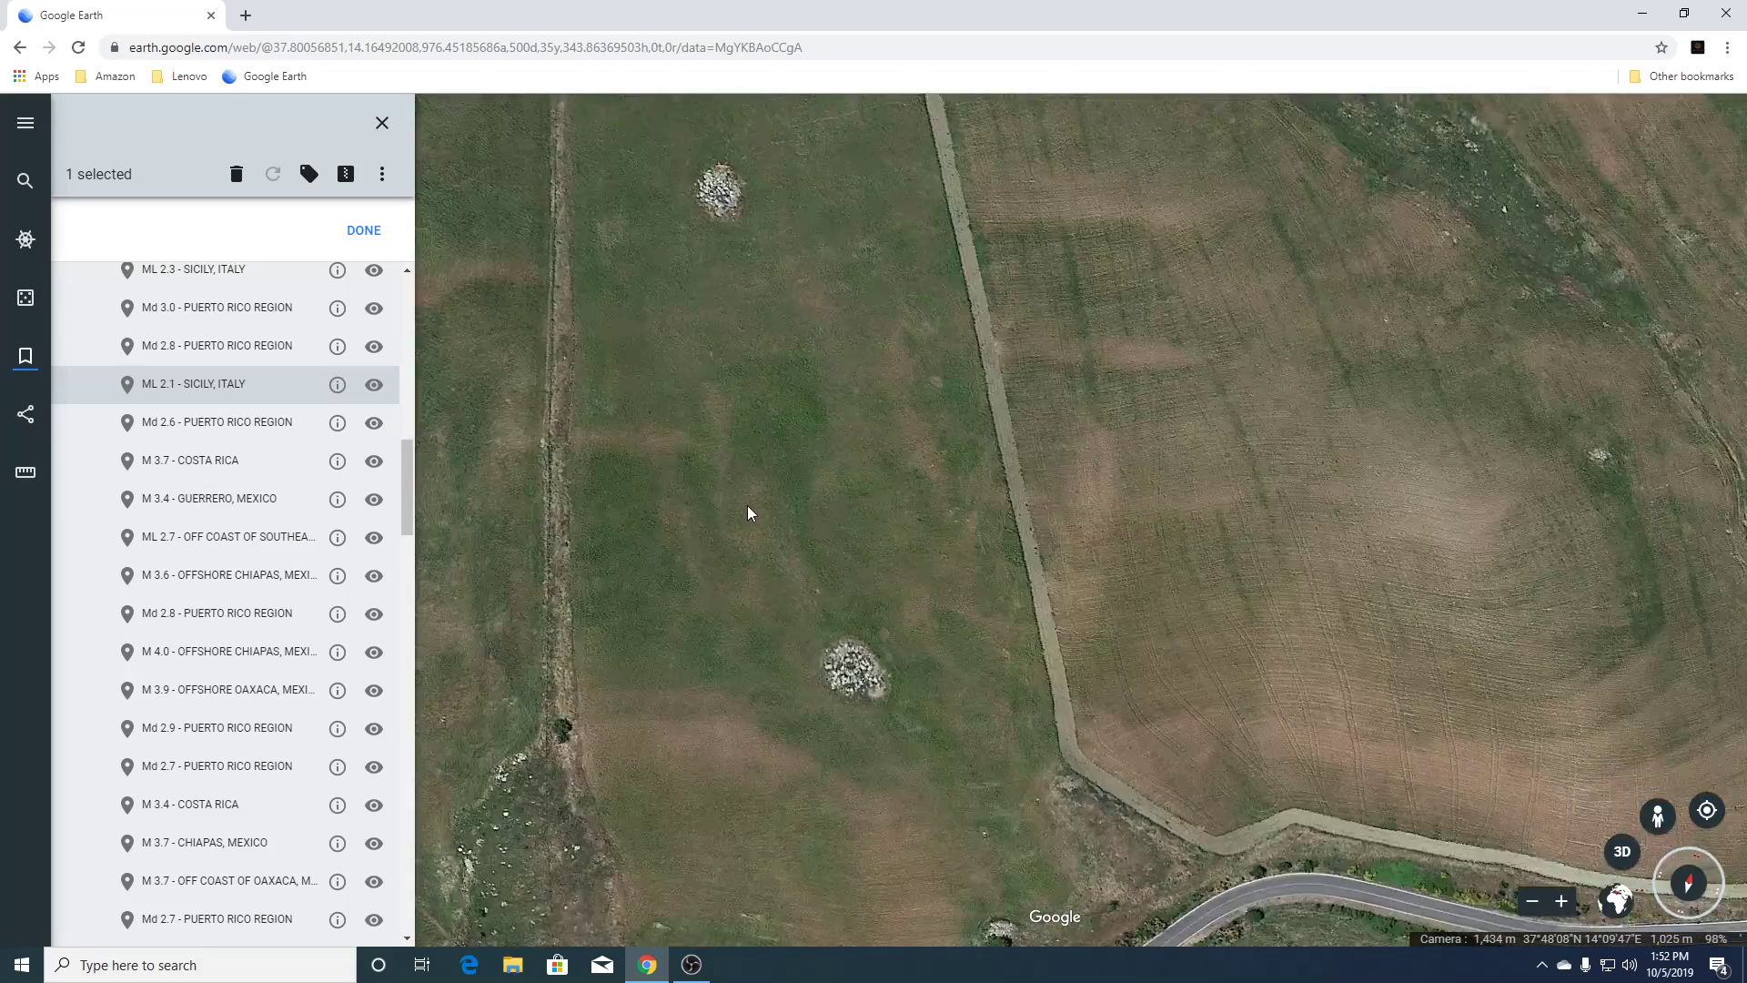
scroll(748, 512, down, 5)
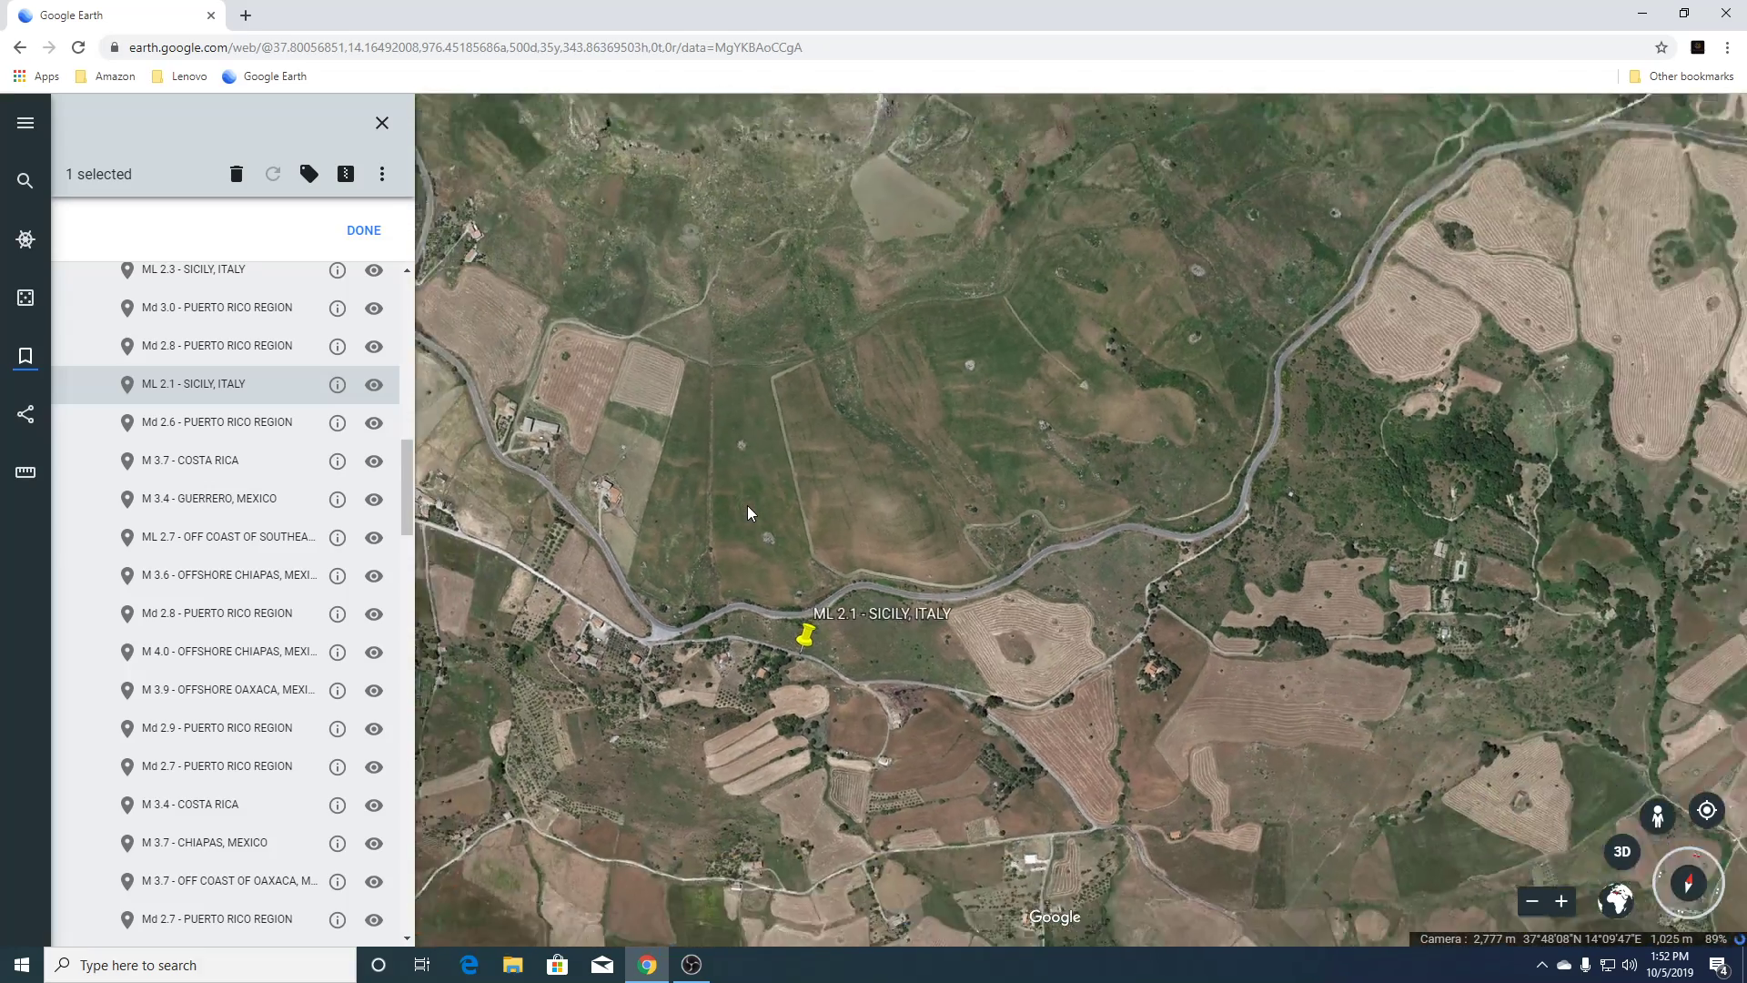
Fly to the Md 2.6 Puerto Rico Region placemark and examine its neighbouring earthquakes out to Hispaniola and the Turks and Caicos Islands.
click(195, 421)
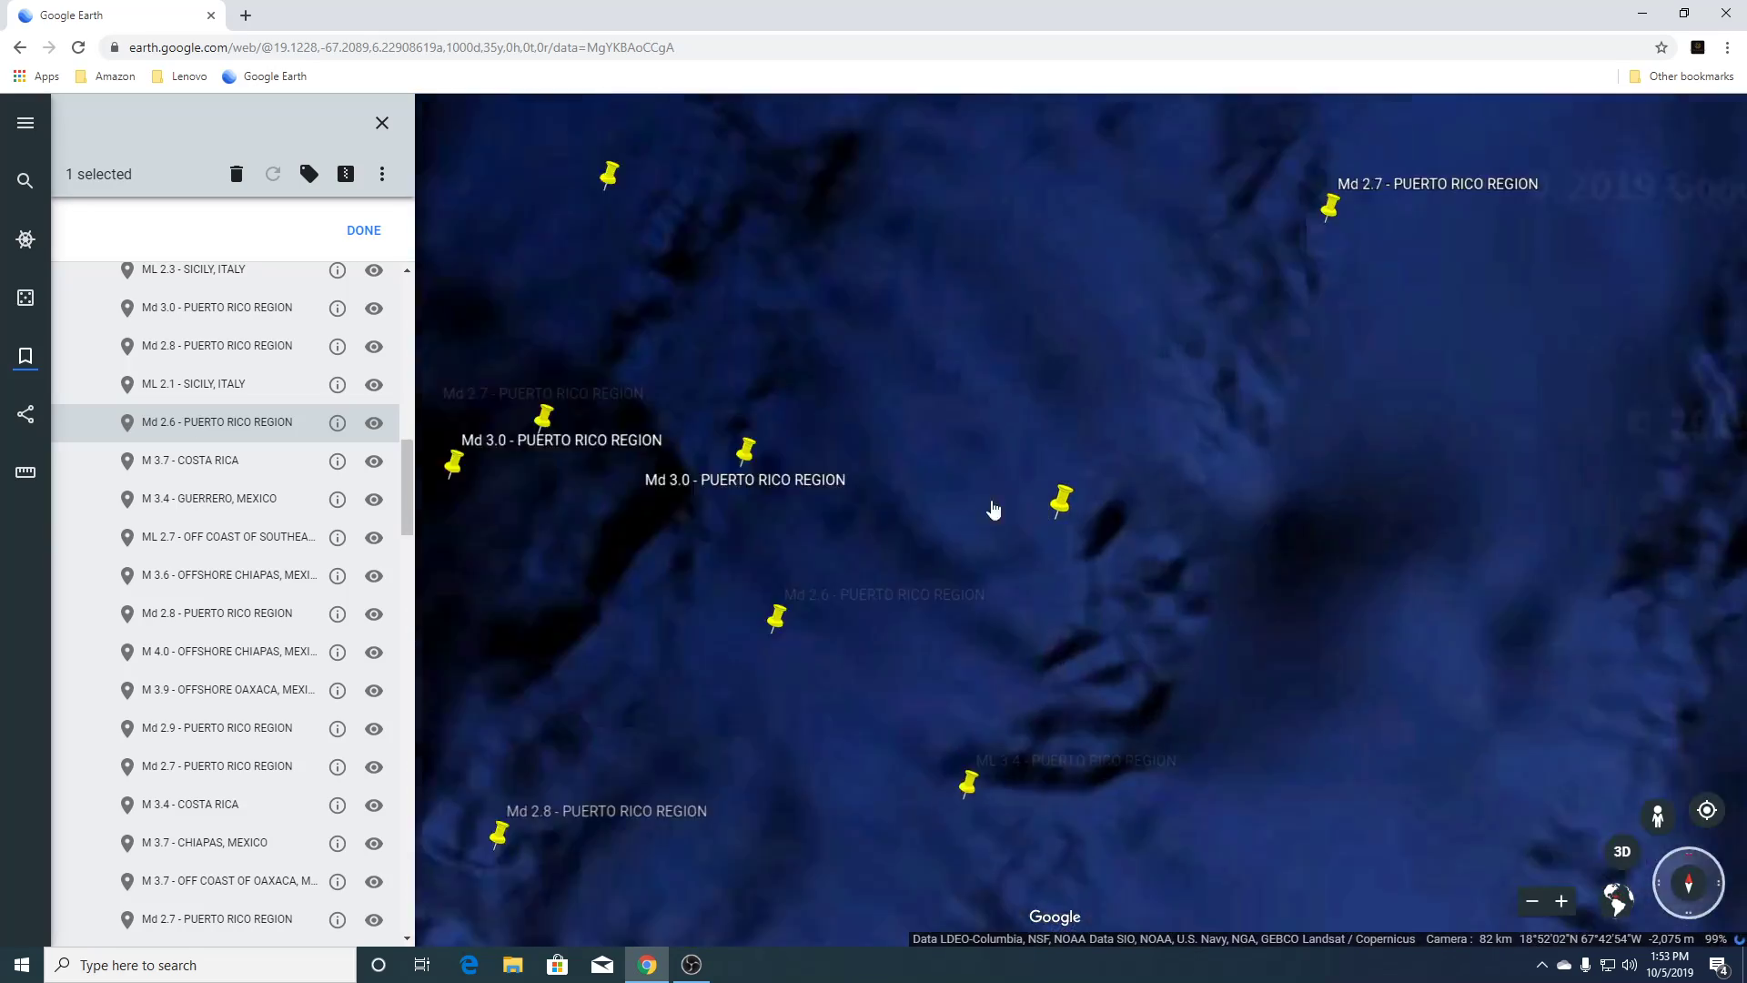
scroll(1143, 621, down, 10)
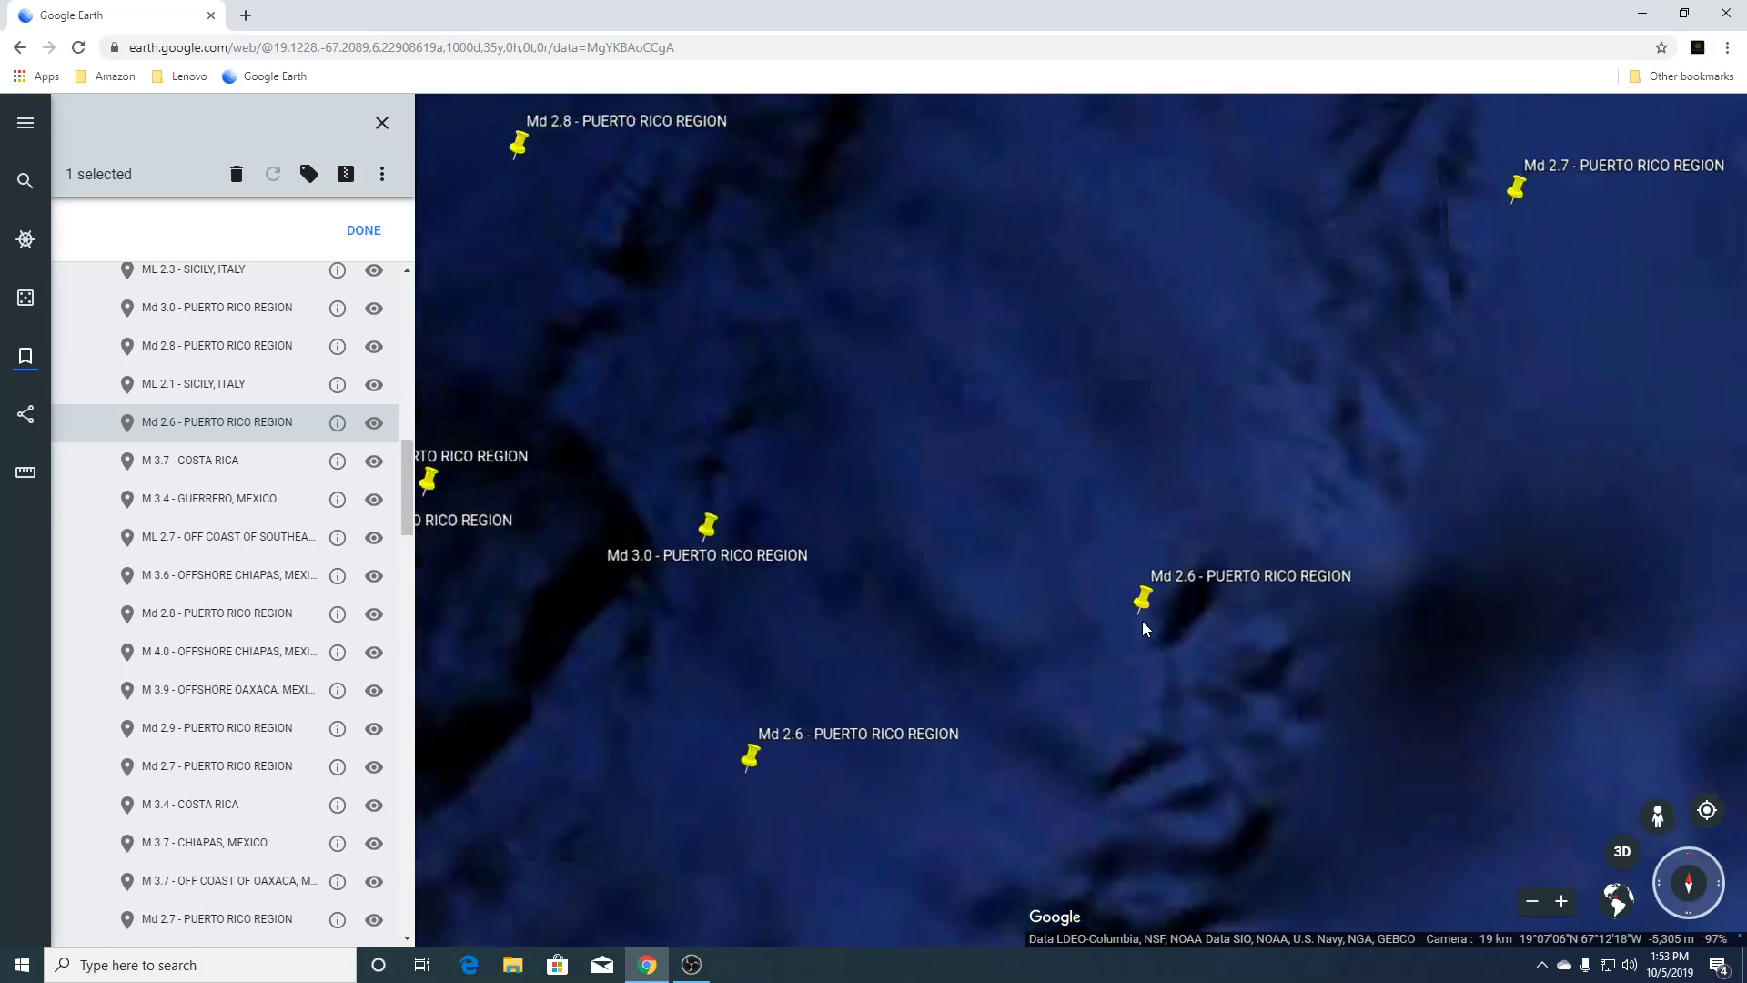
scroll(1144, 626, down, 10)
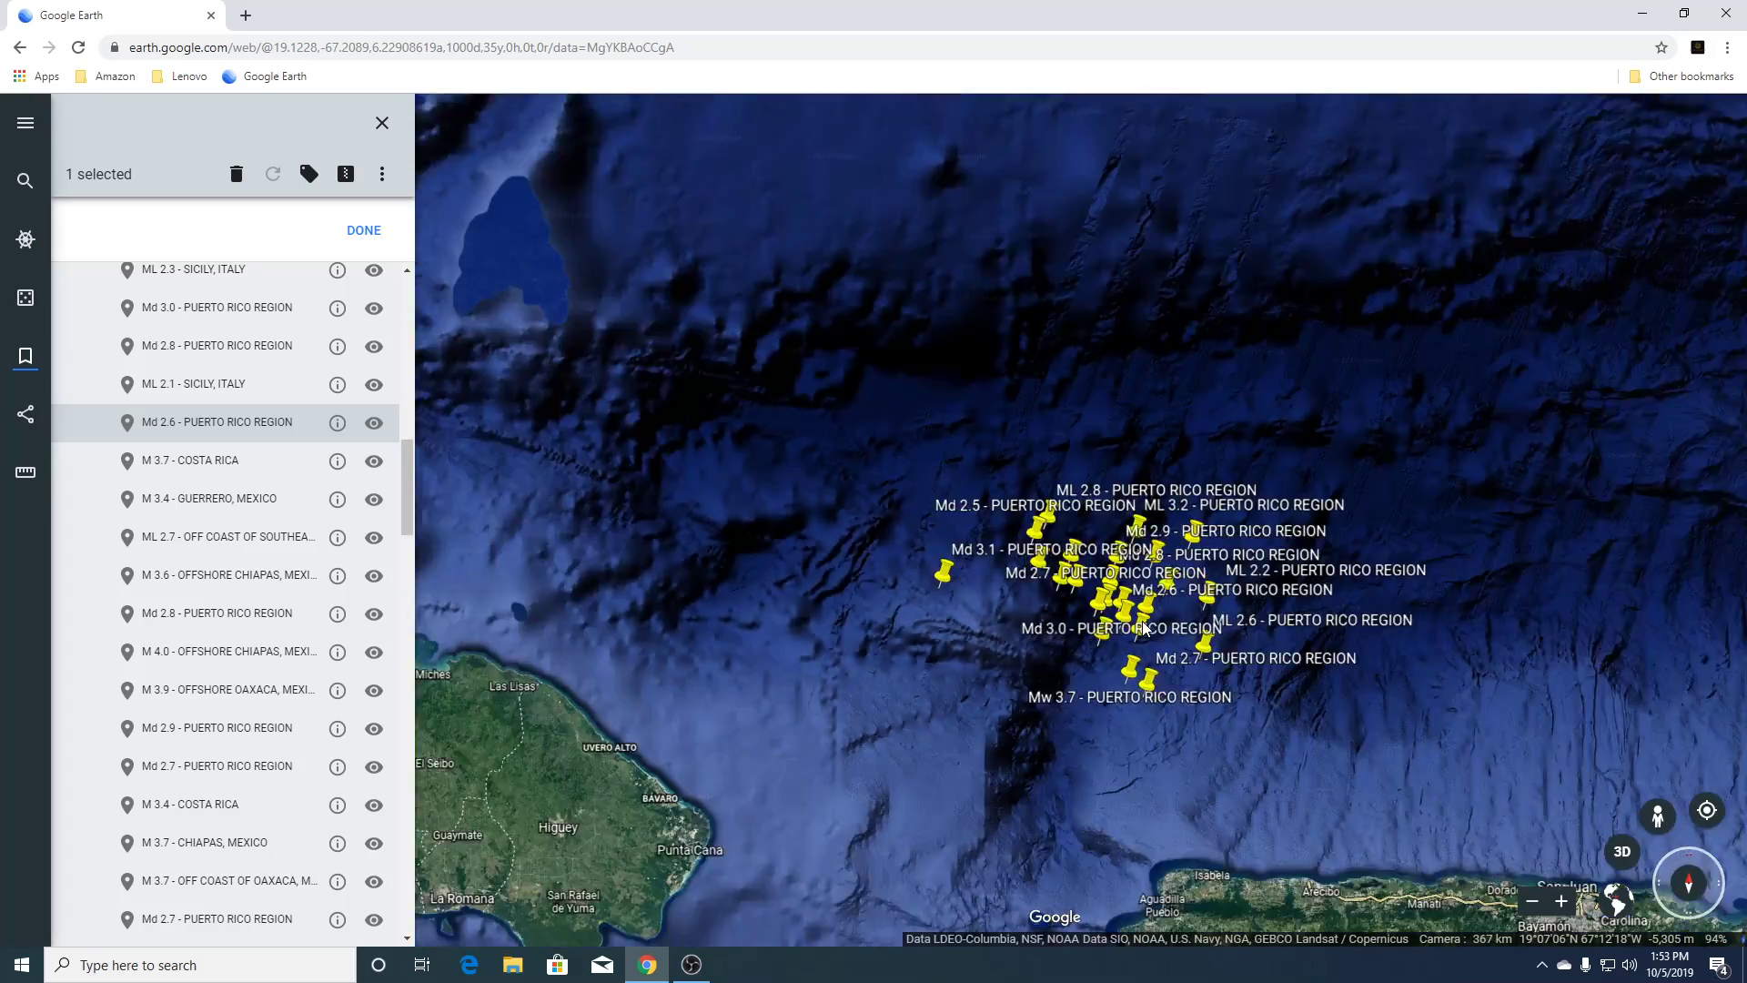
scroll(1144, 626, down, 8)
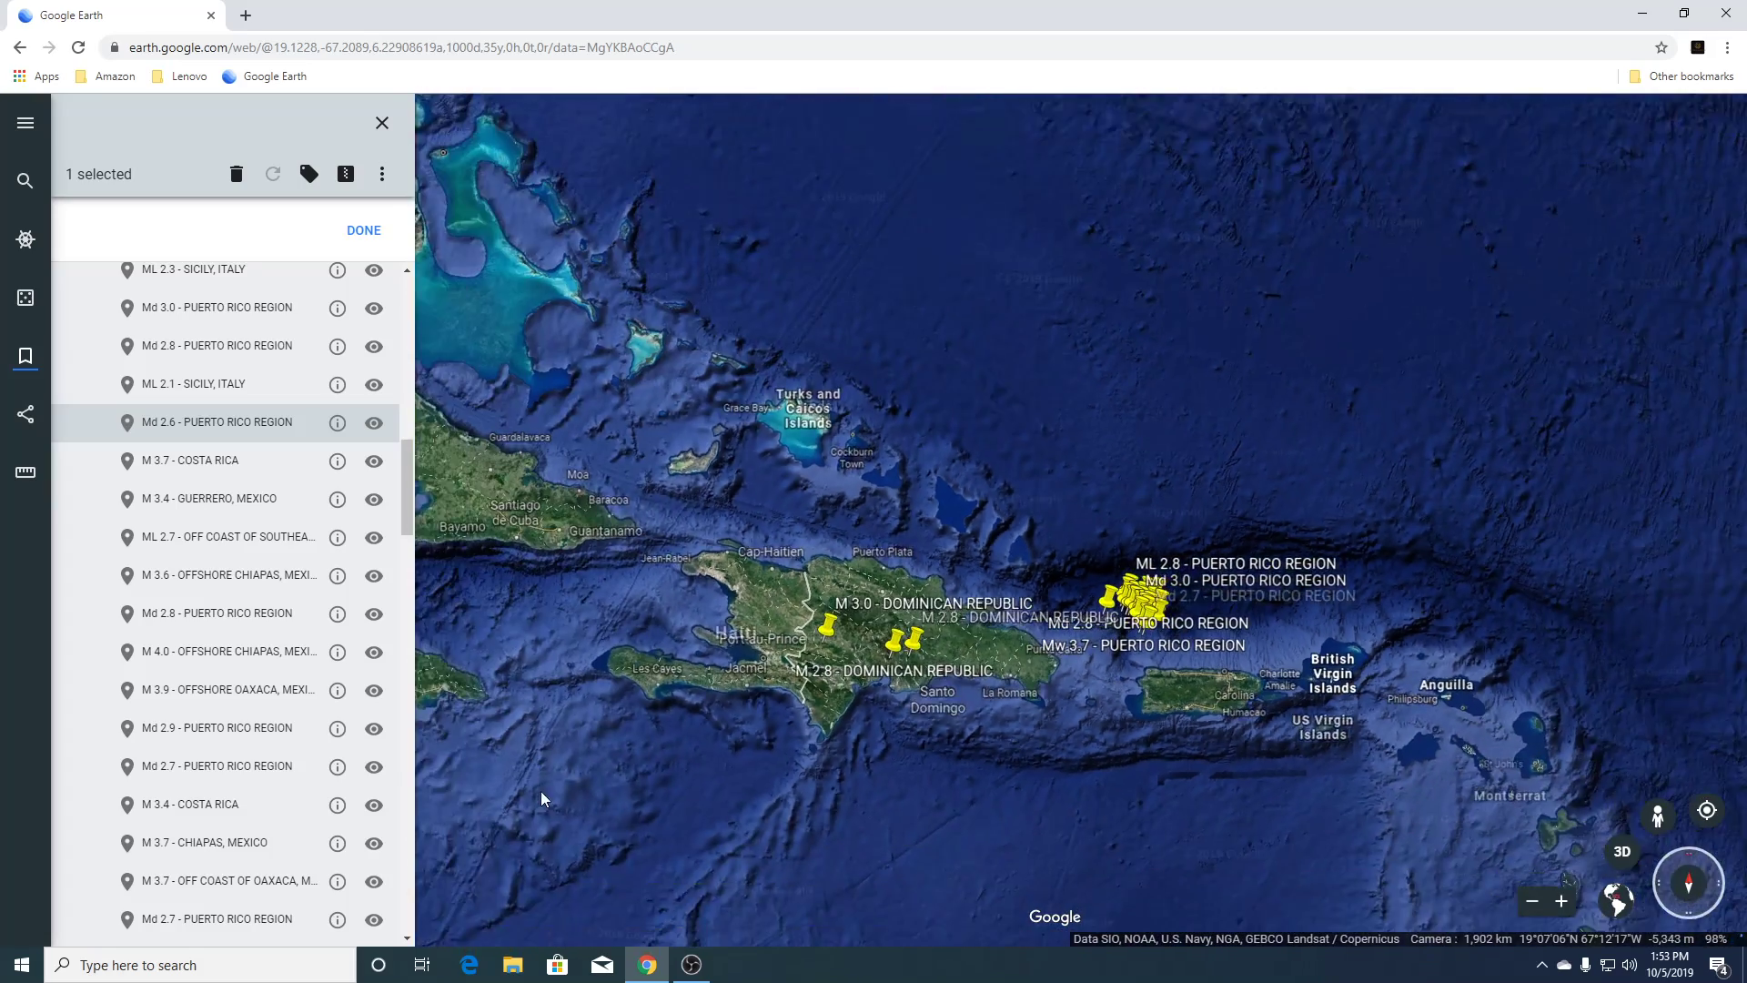
Fly to the M 3.7 Costa Rica placemark and examine the dark ploughed fields beside the nearby river in 3D.
click(174, 467)
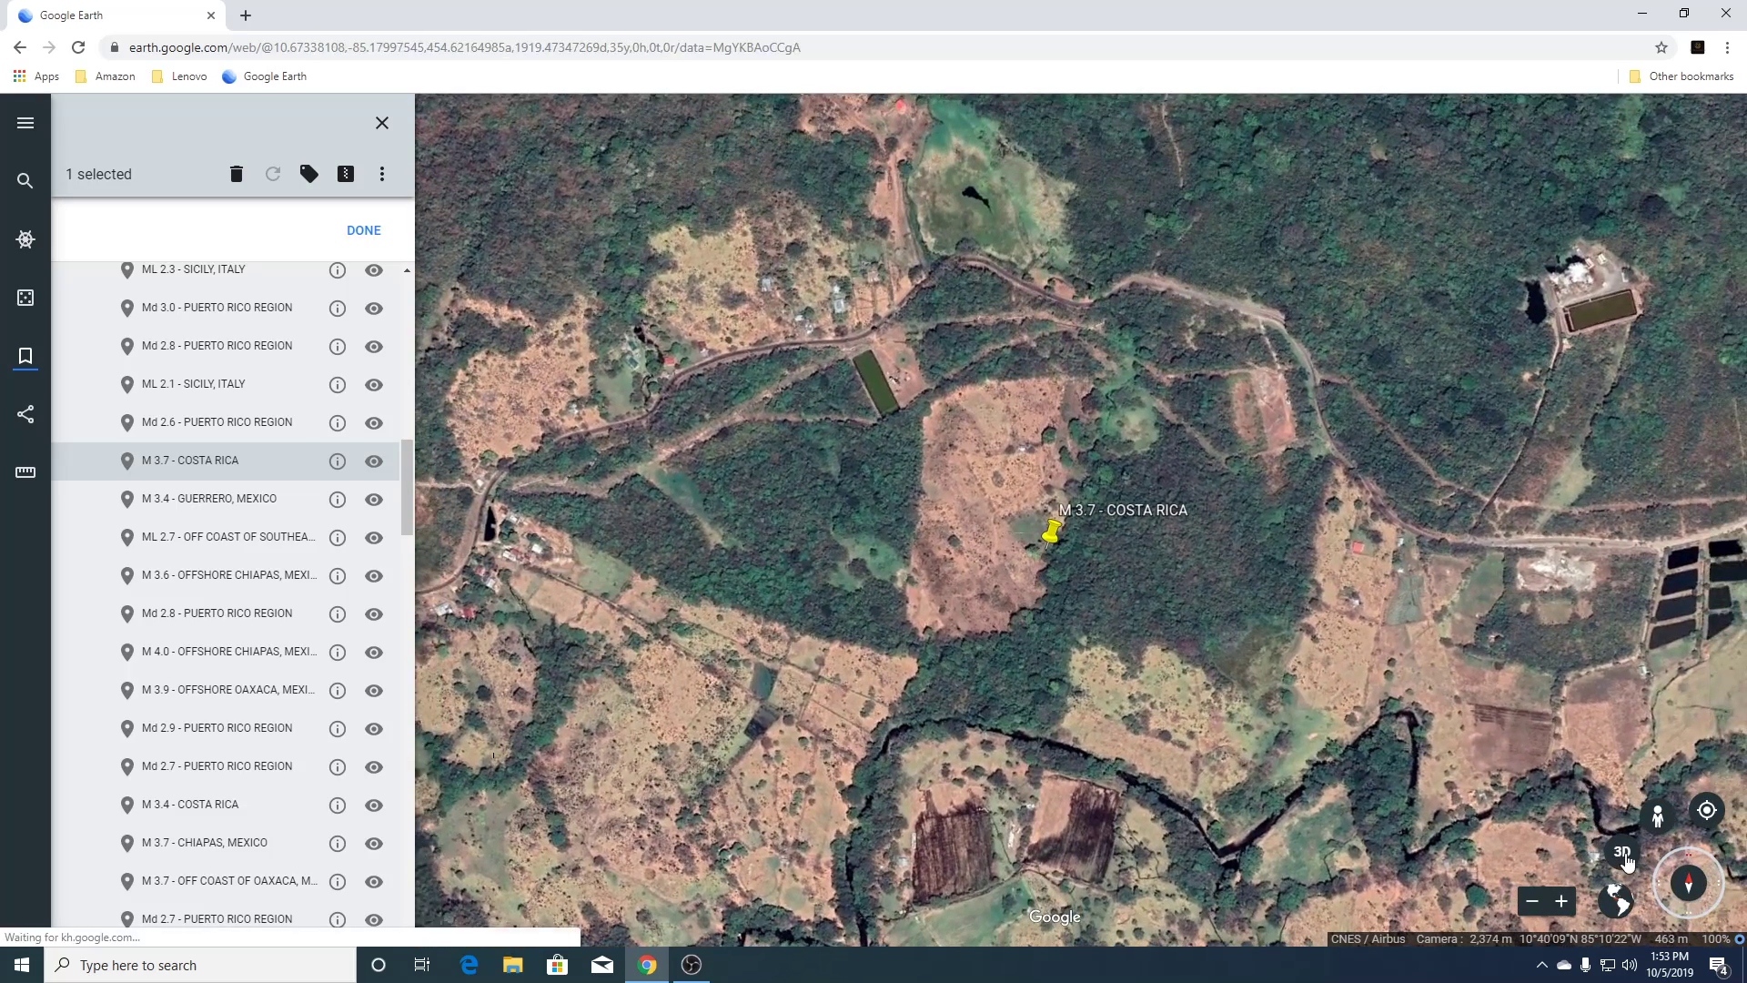
click(1624, 853)
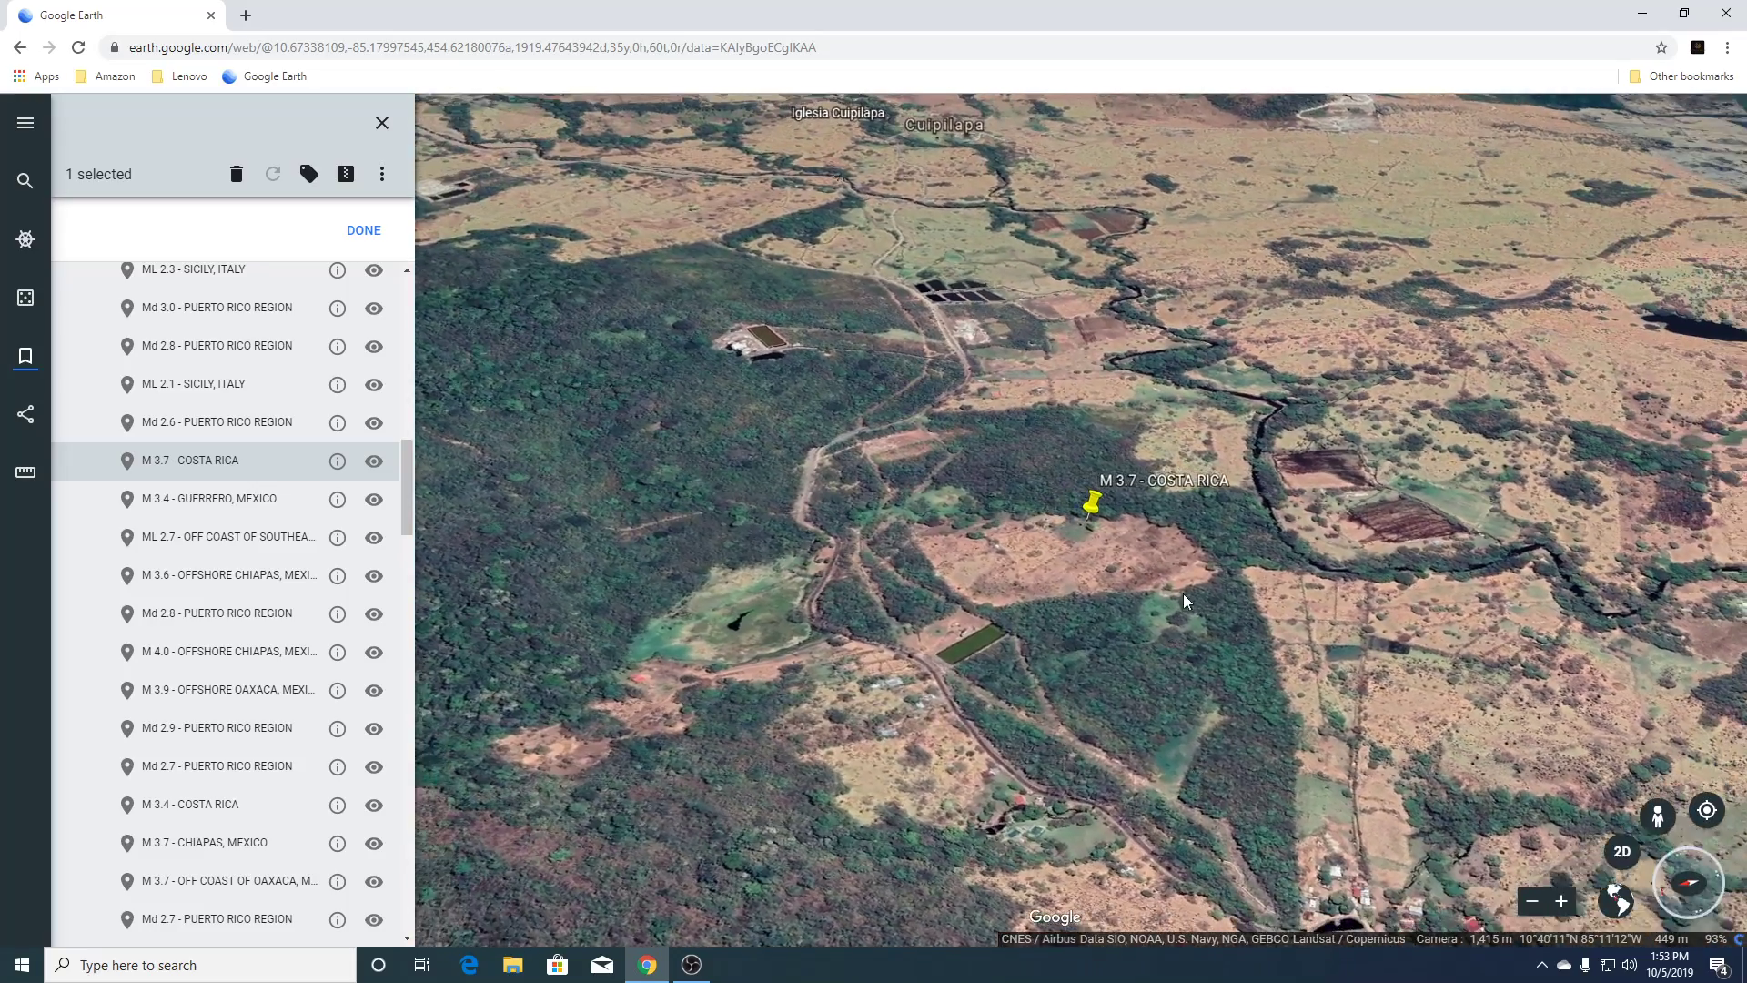
scroll(1258, 546, up, 5)
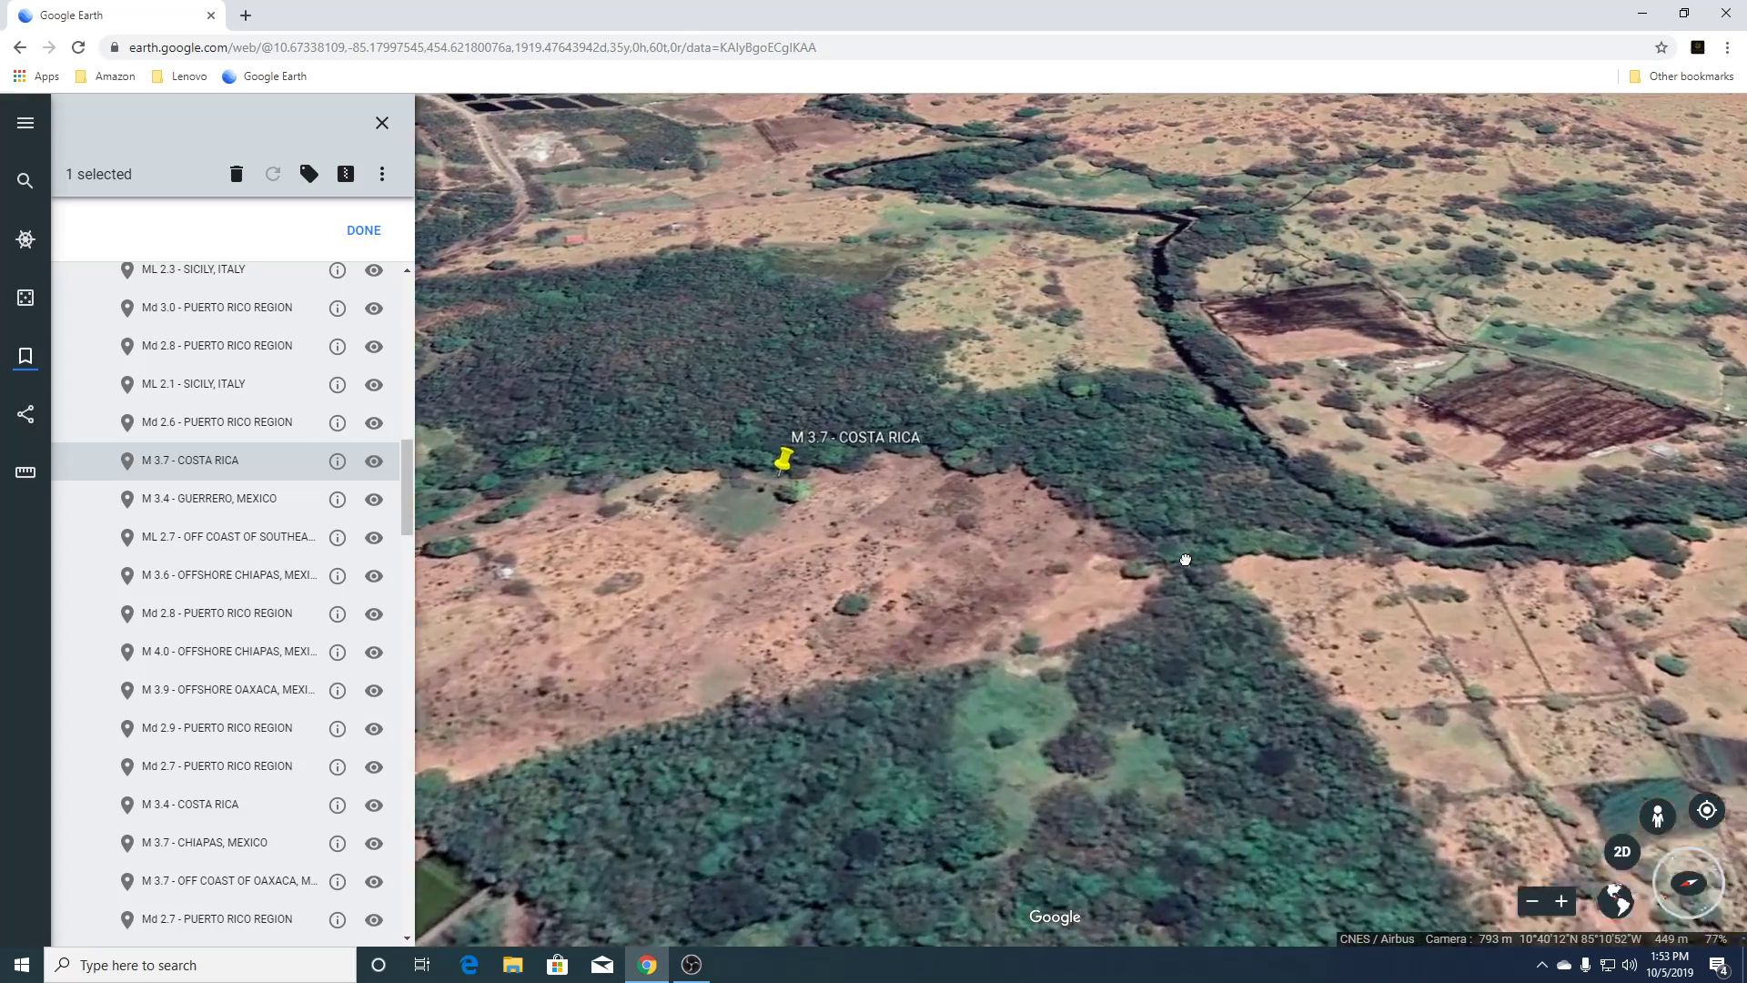
scroll(1288, 596, up, 3)
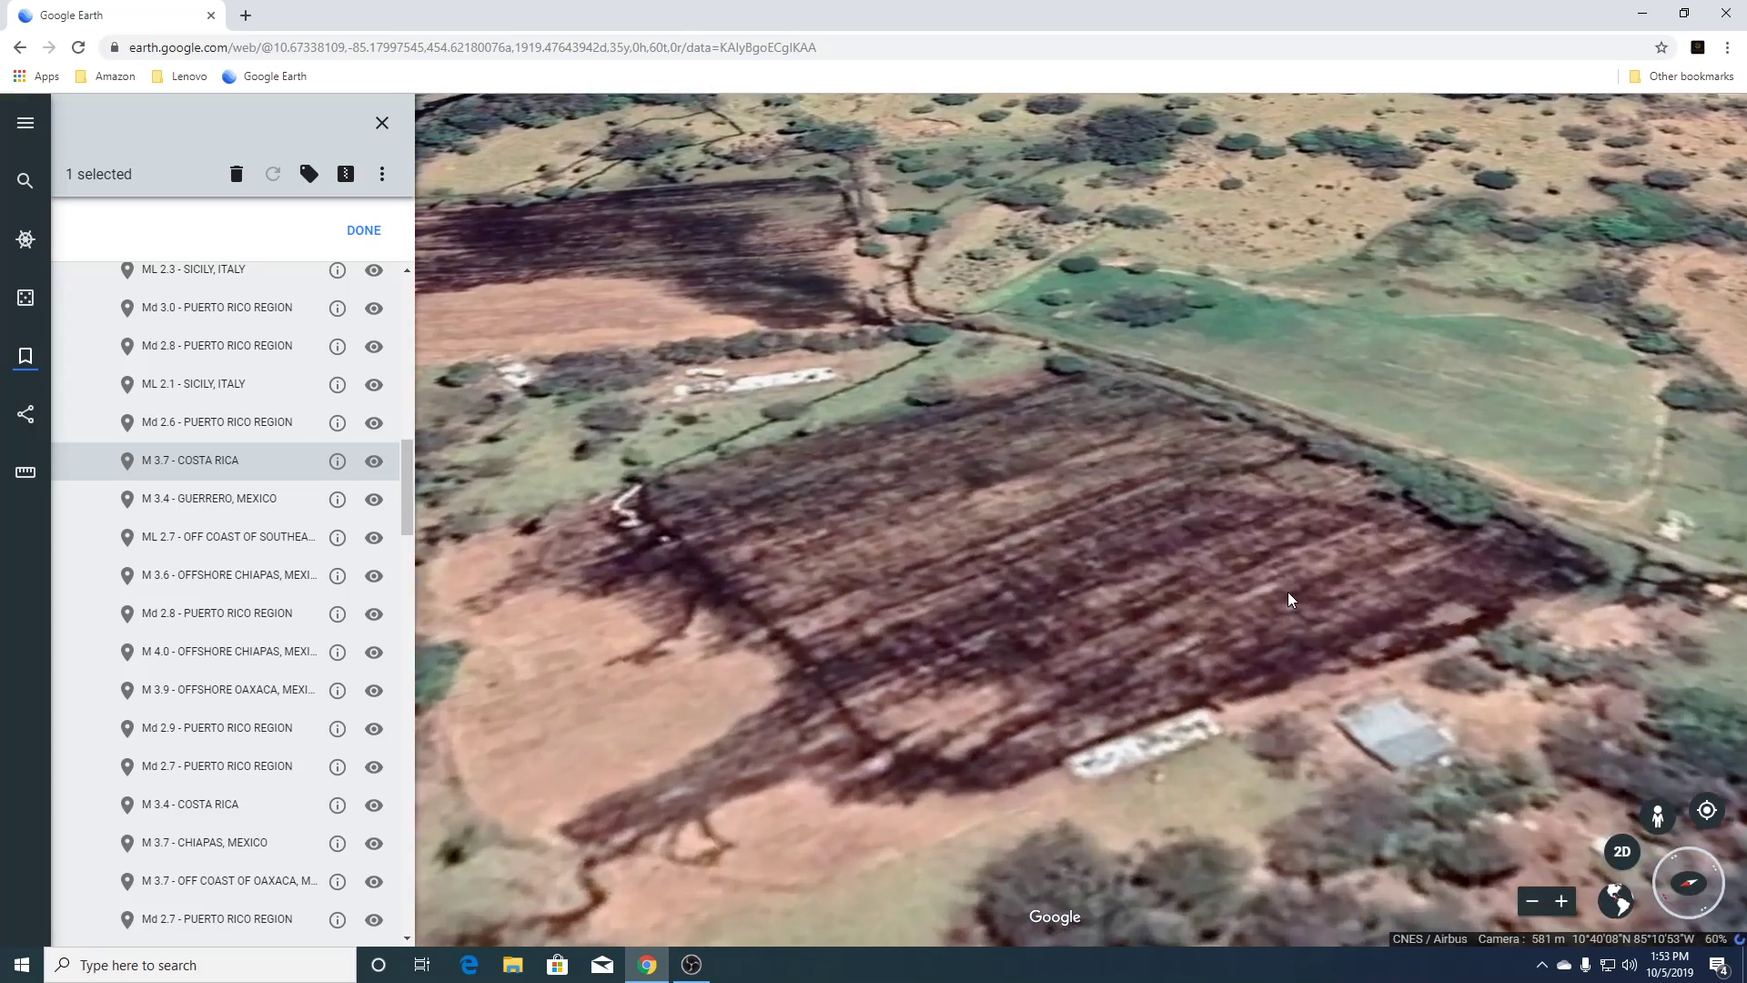
scroll(1289, 599, down, 3)
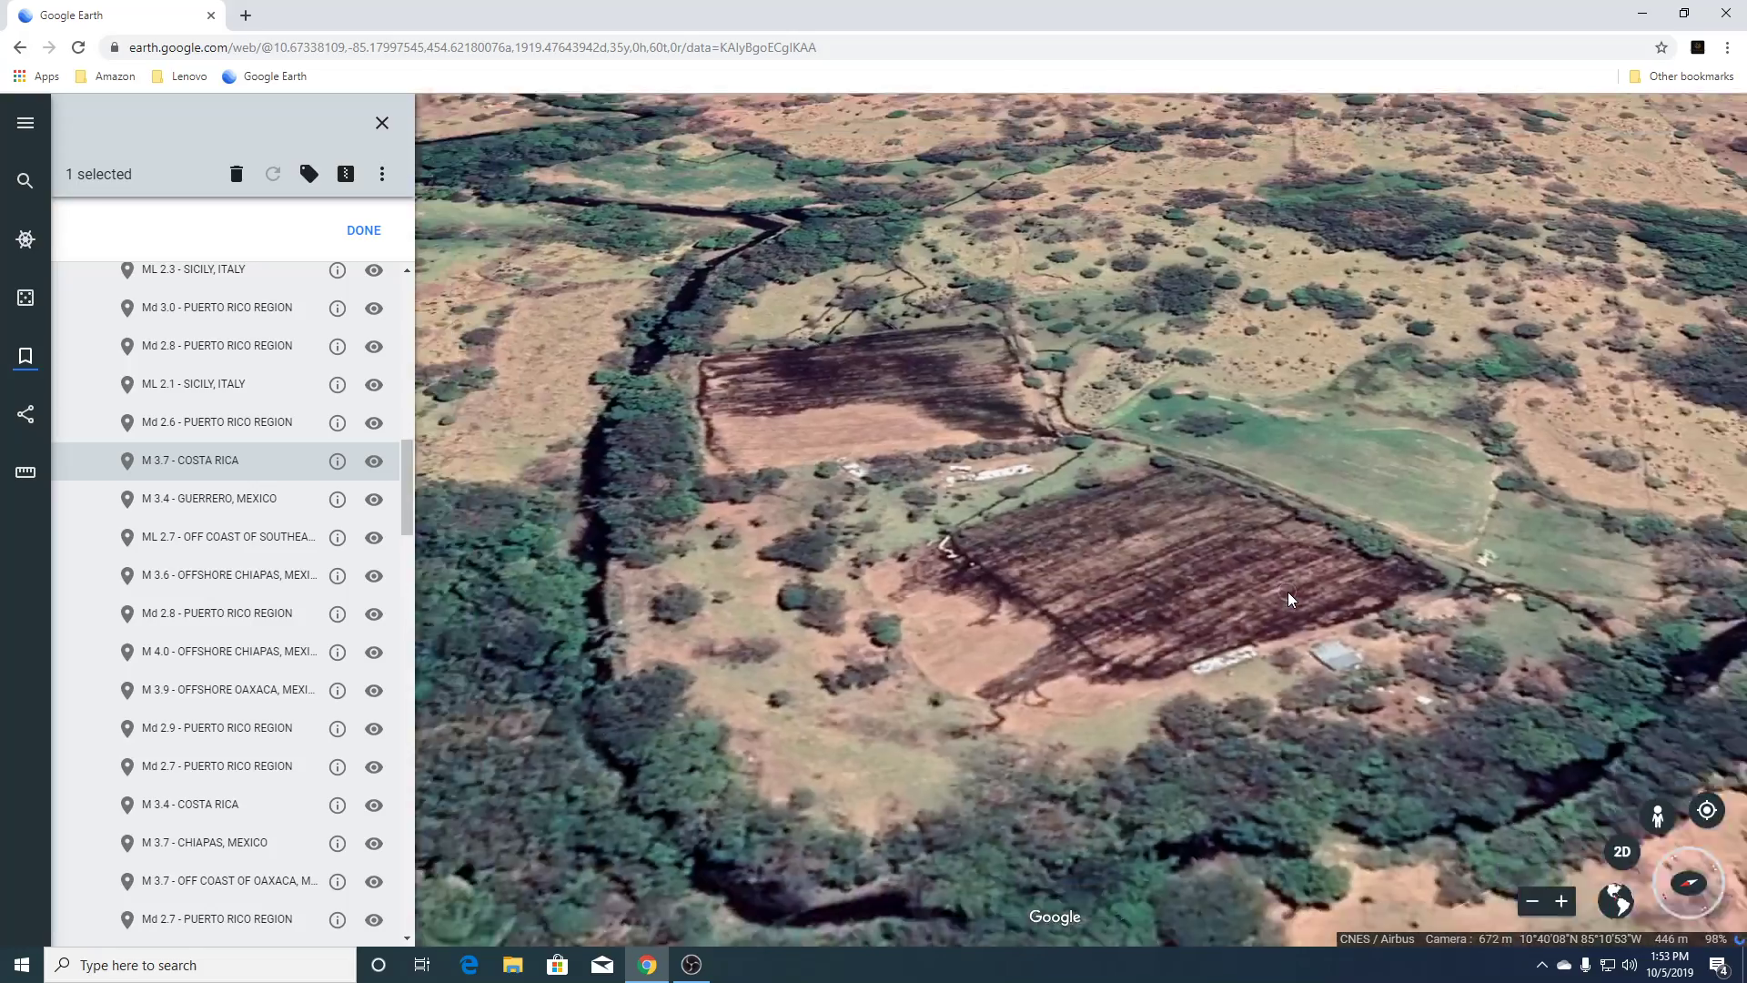
scroll(1287, 591, down, 5)
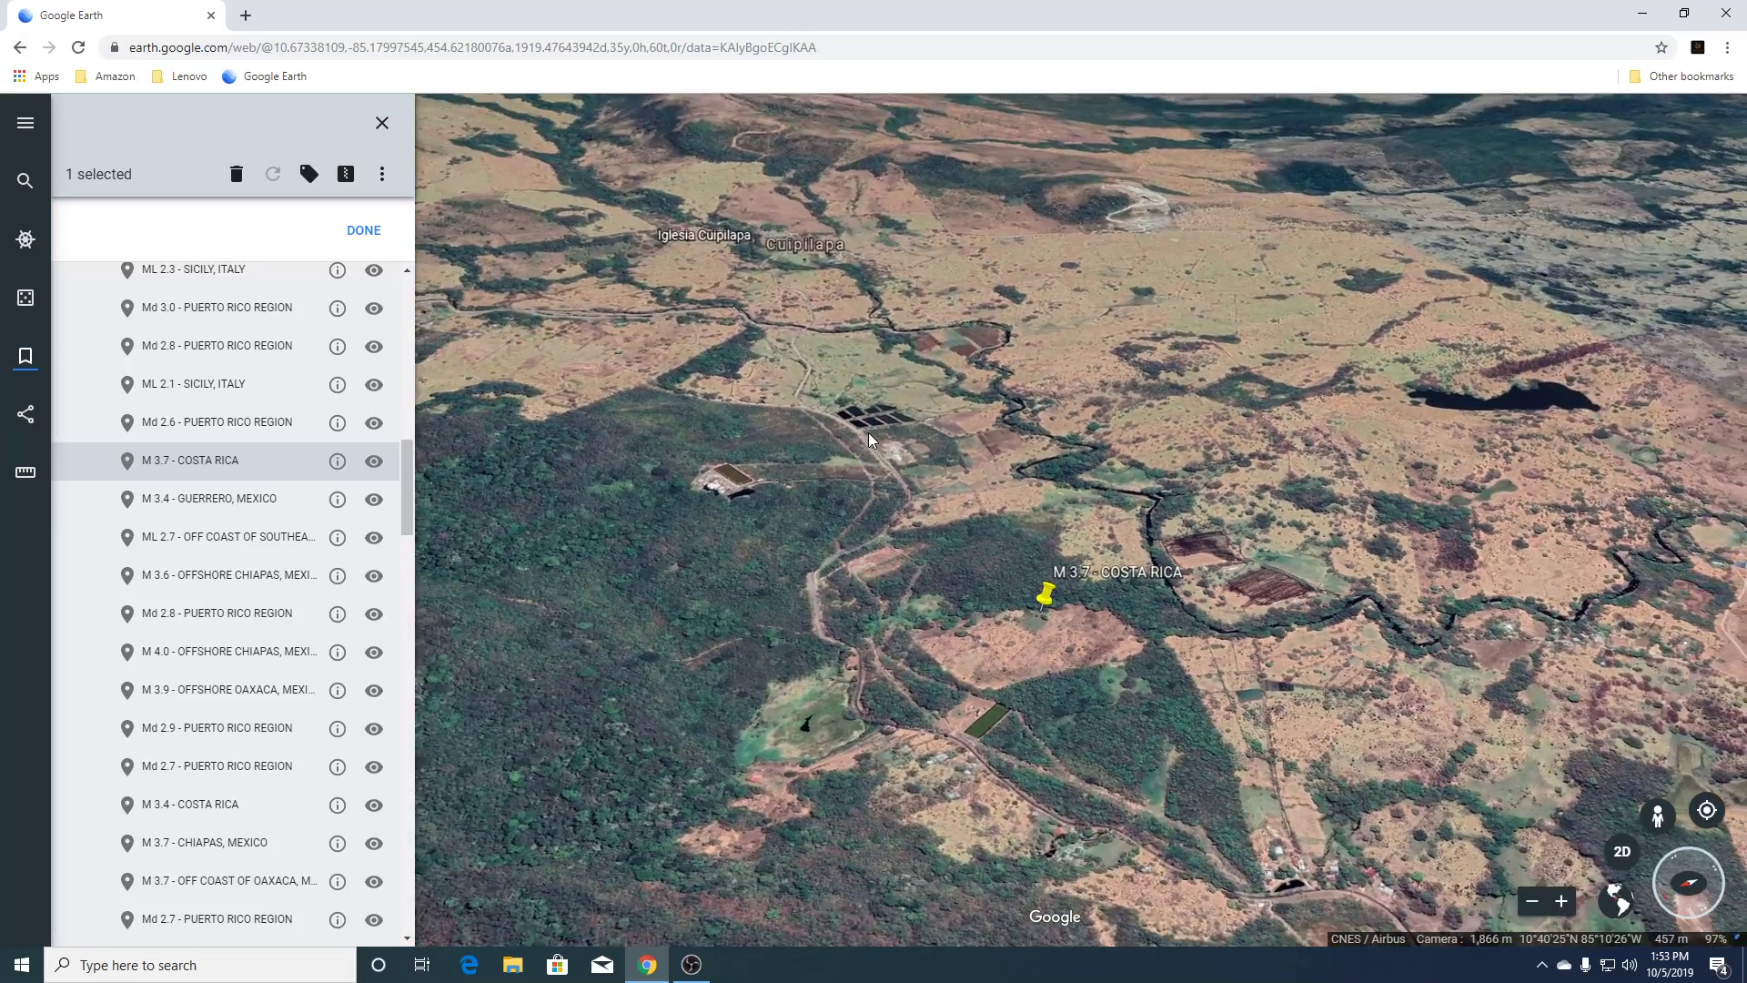
Examine the dark rectangular ponds near the M 3.7 Costa Rica placemark and the surrounding region out to the volcanoes in 3D.
scroll(869, 435, up, 5)
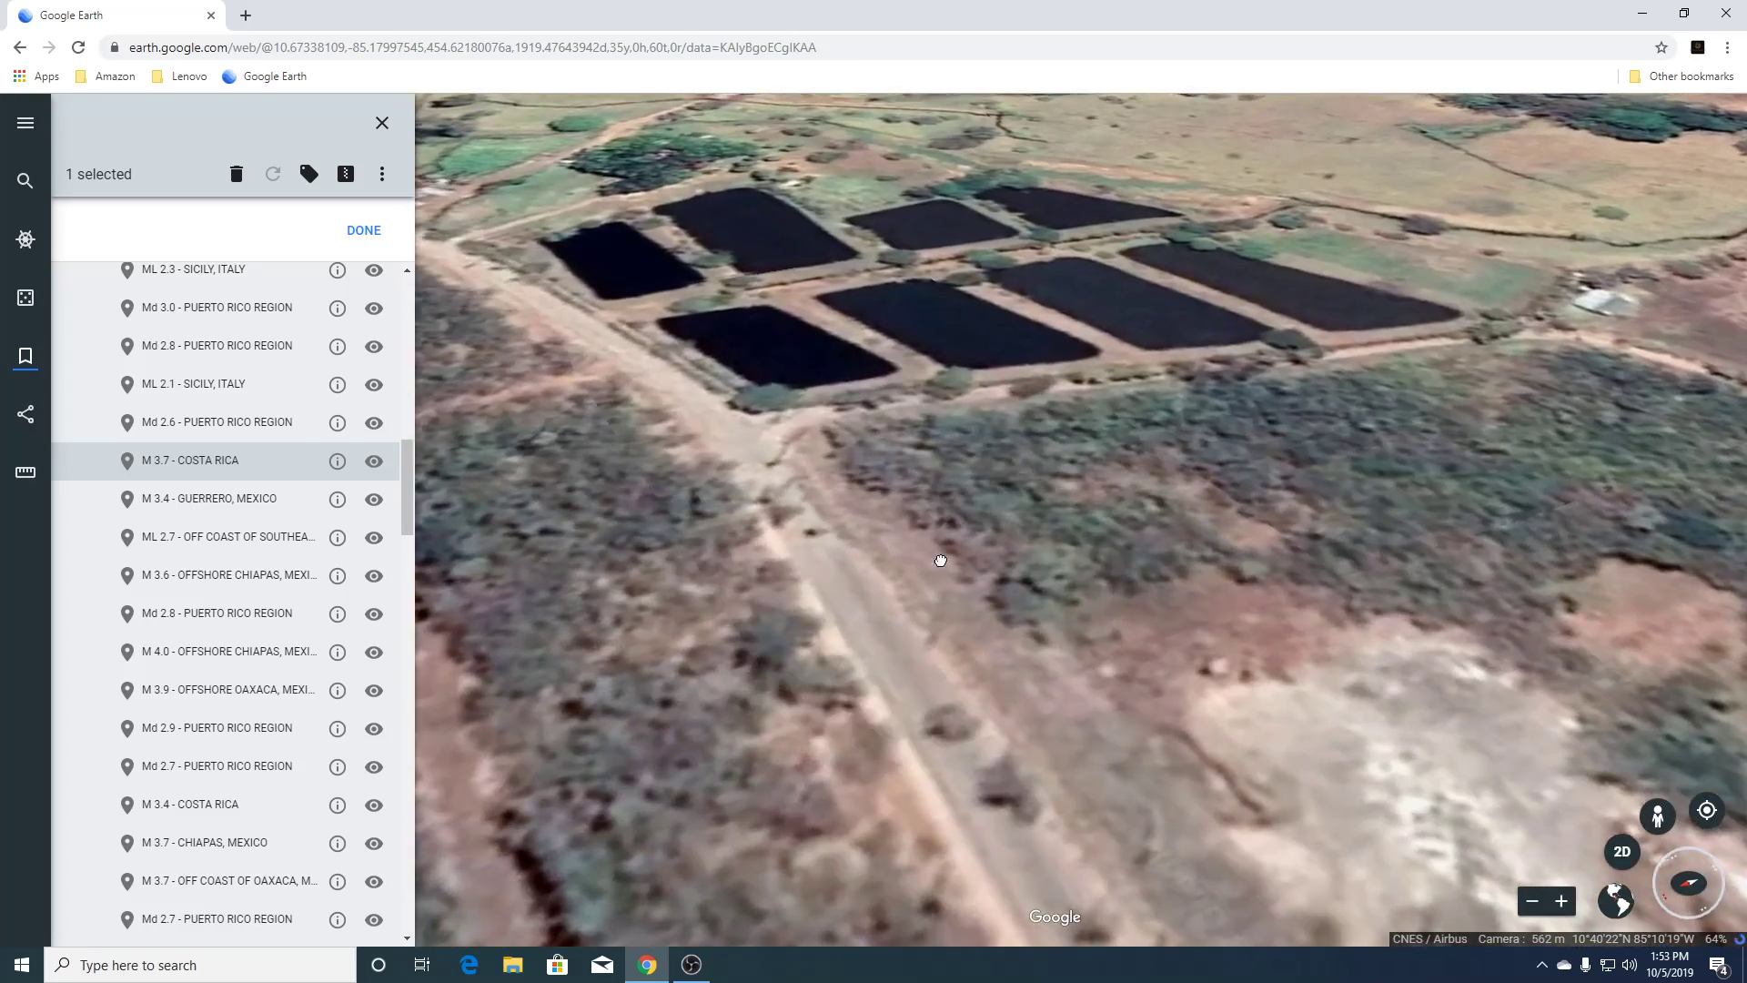
drag(881, 379, 1041, 507)
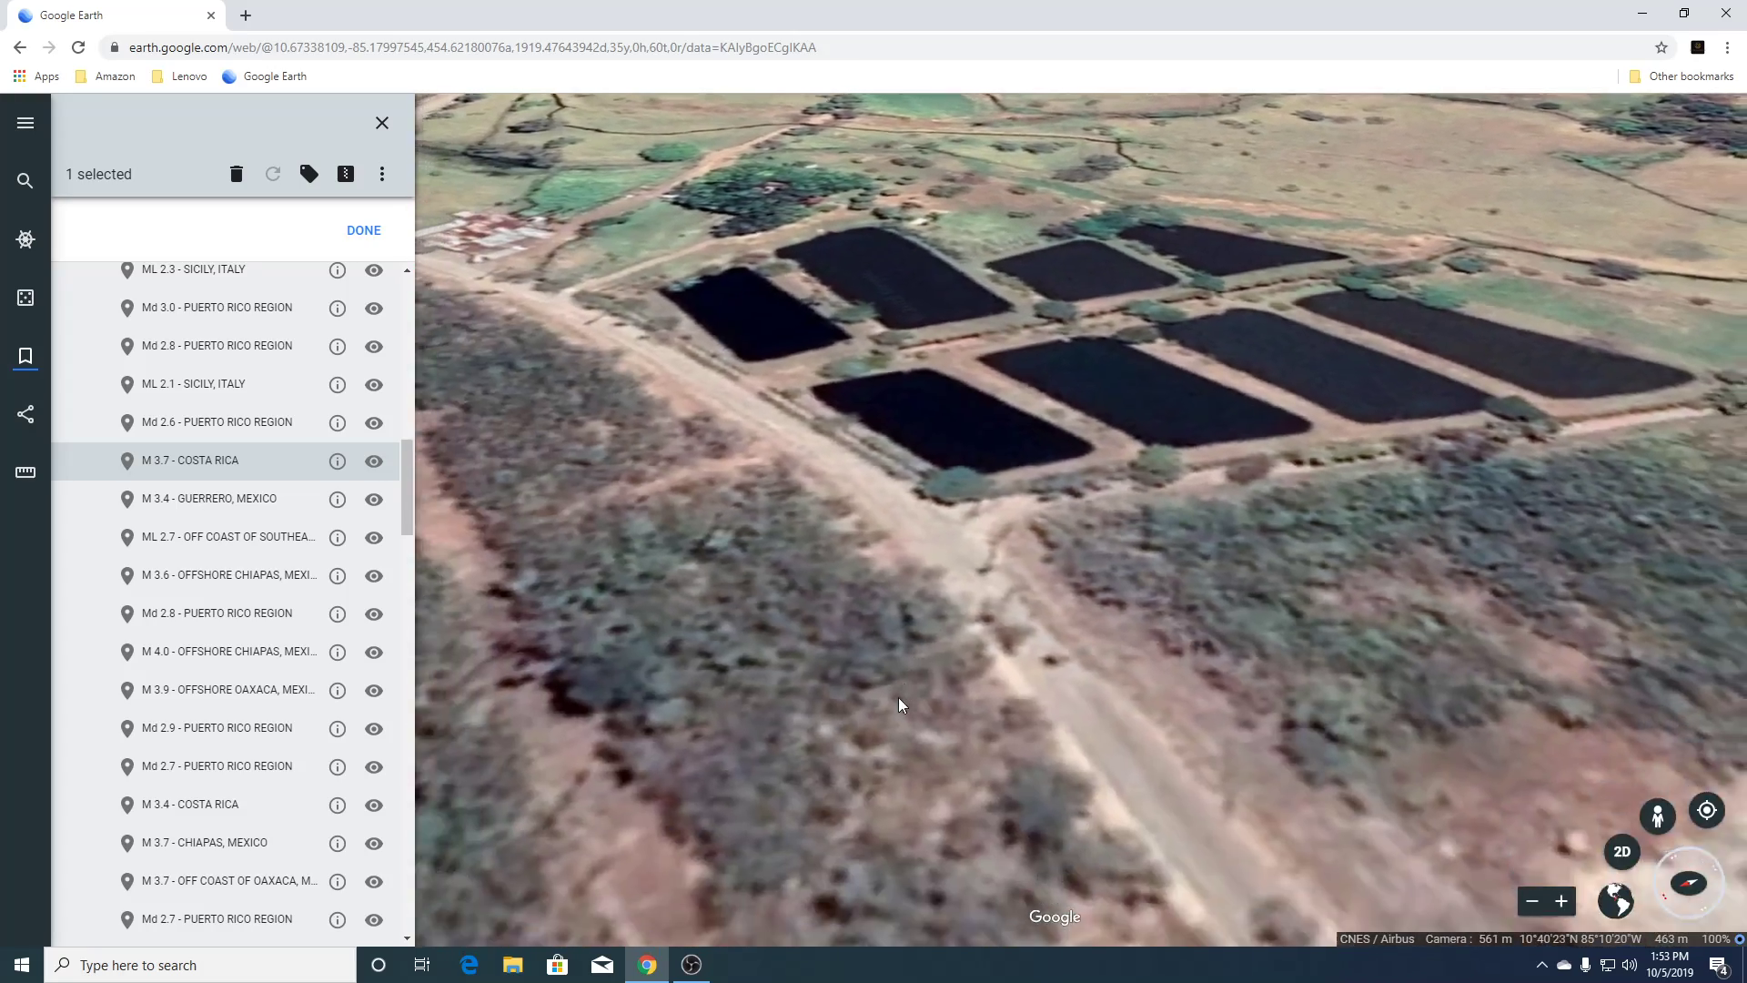
scroll(899, 697, down, 5)
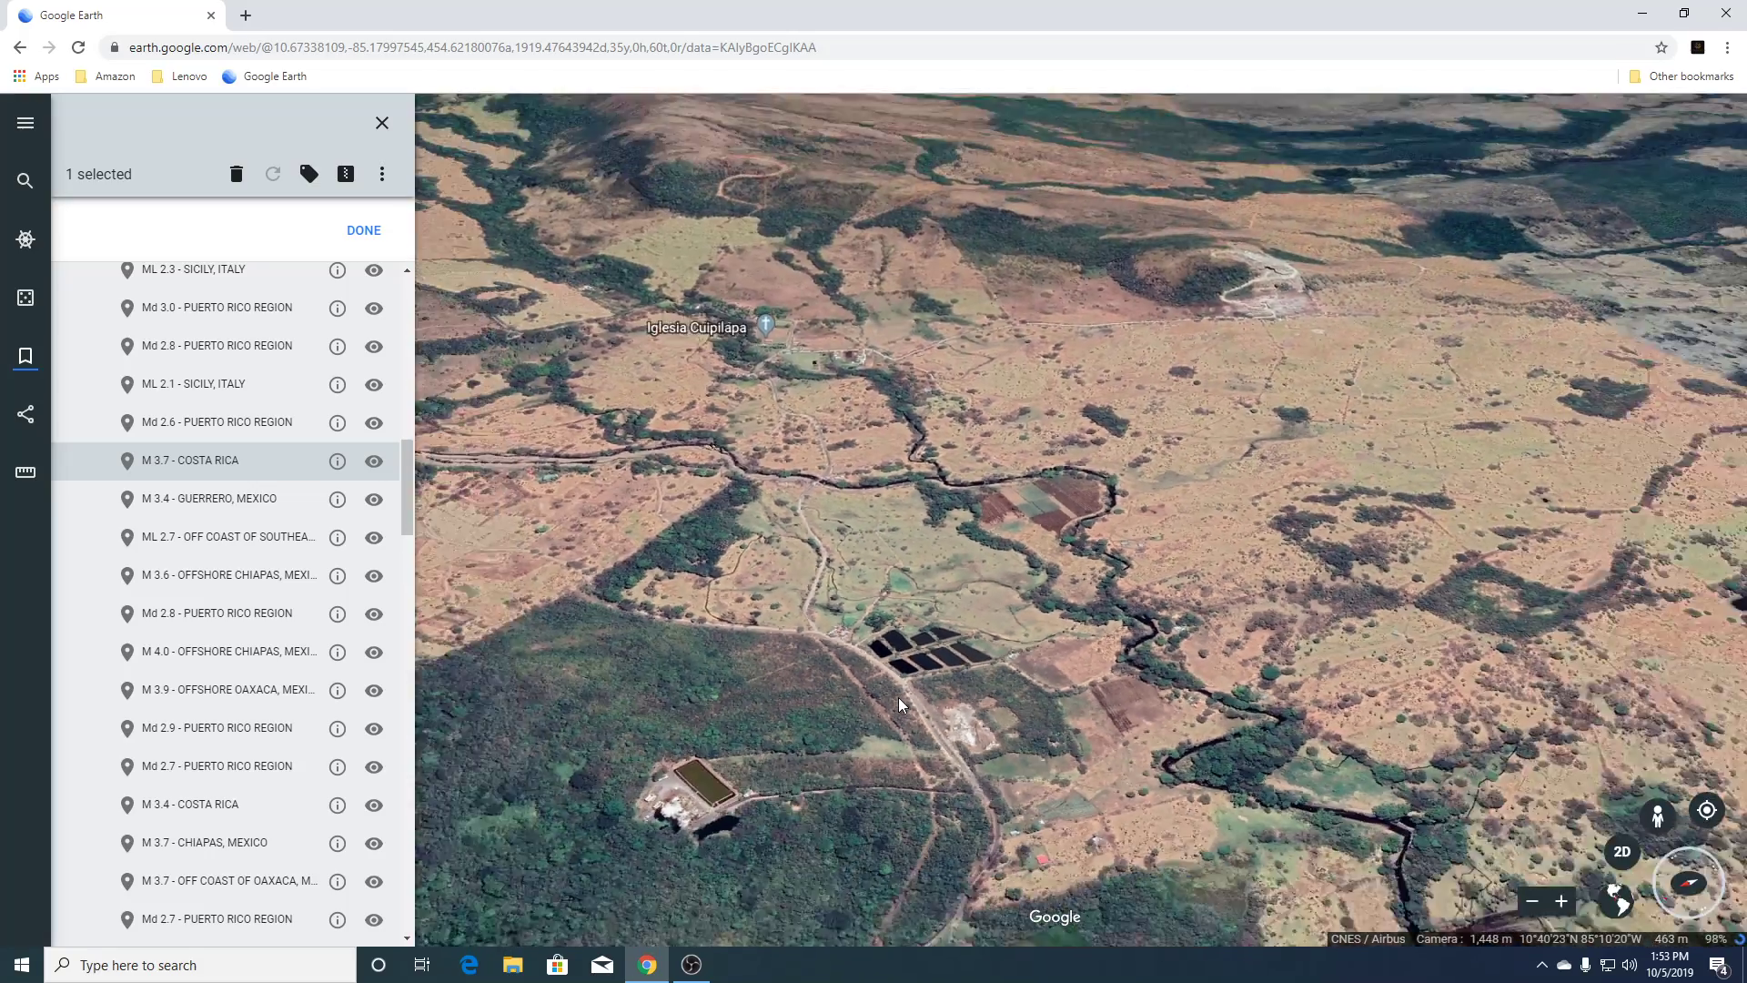
scroll(898, 697, down, 5)
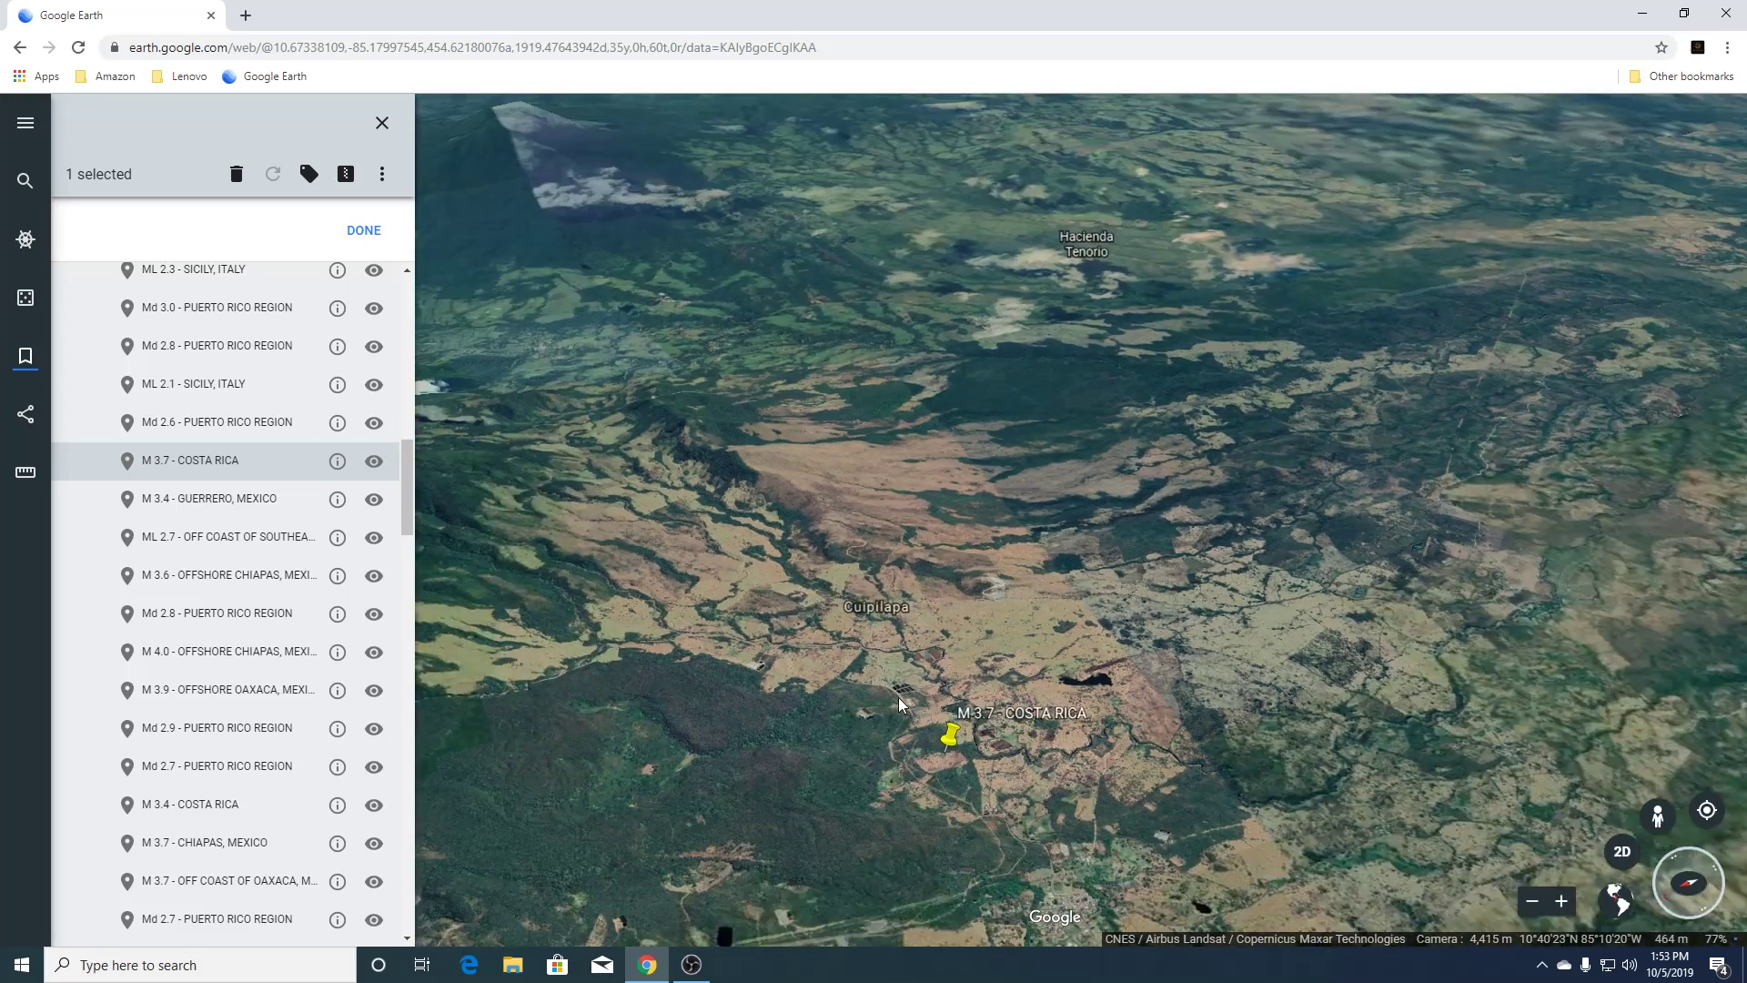
scroll(899, 697, down, 3)
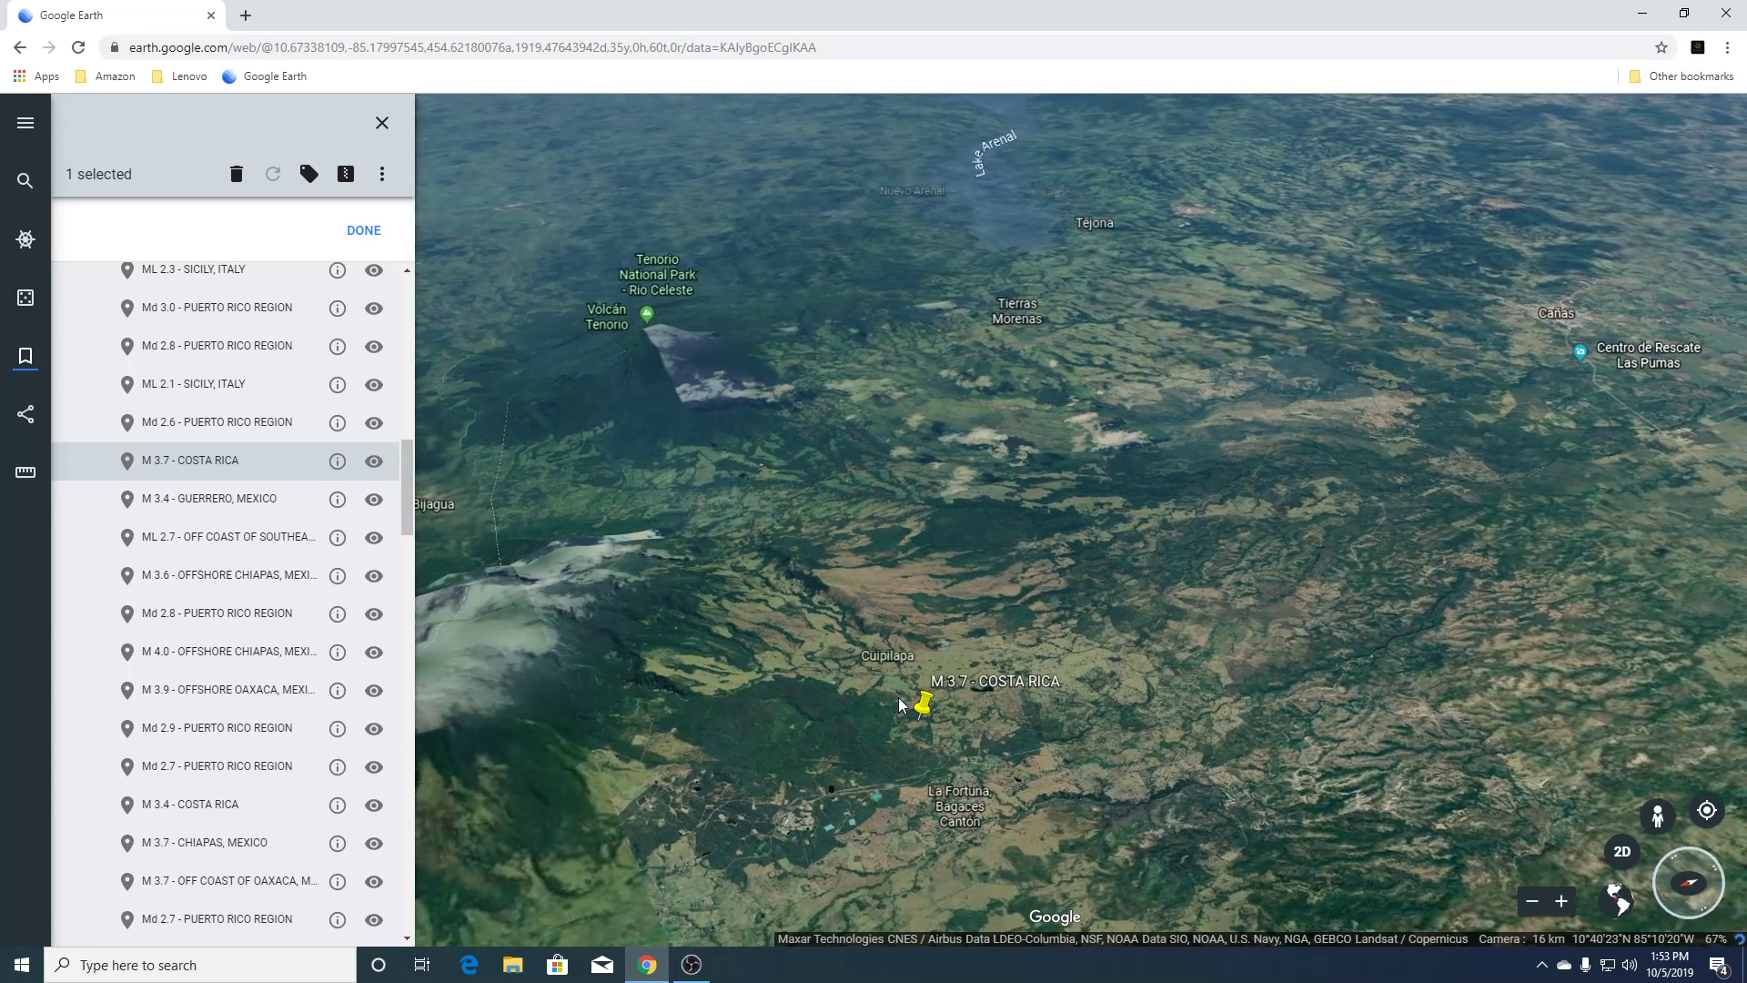
scroll(899, 697, down, 2)
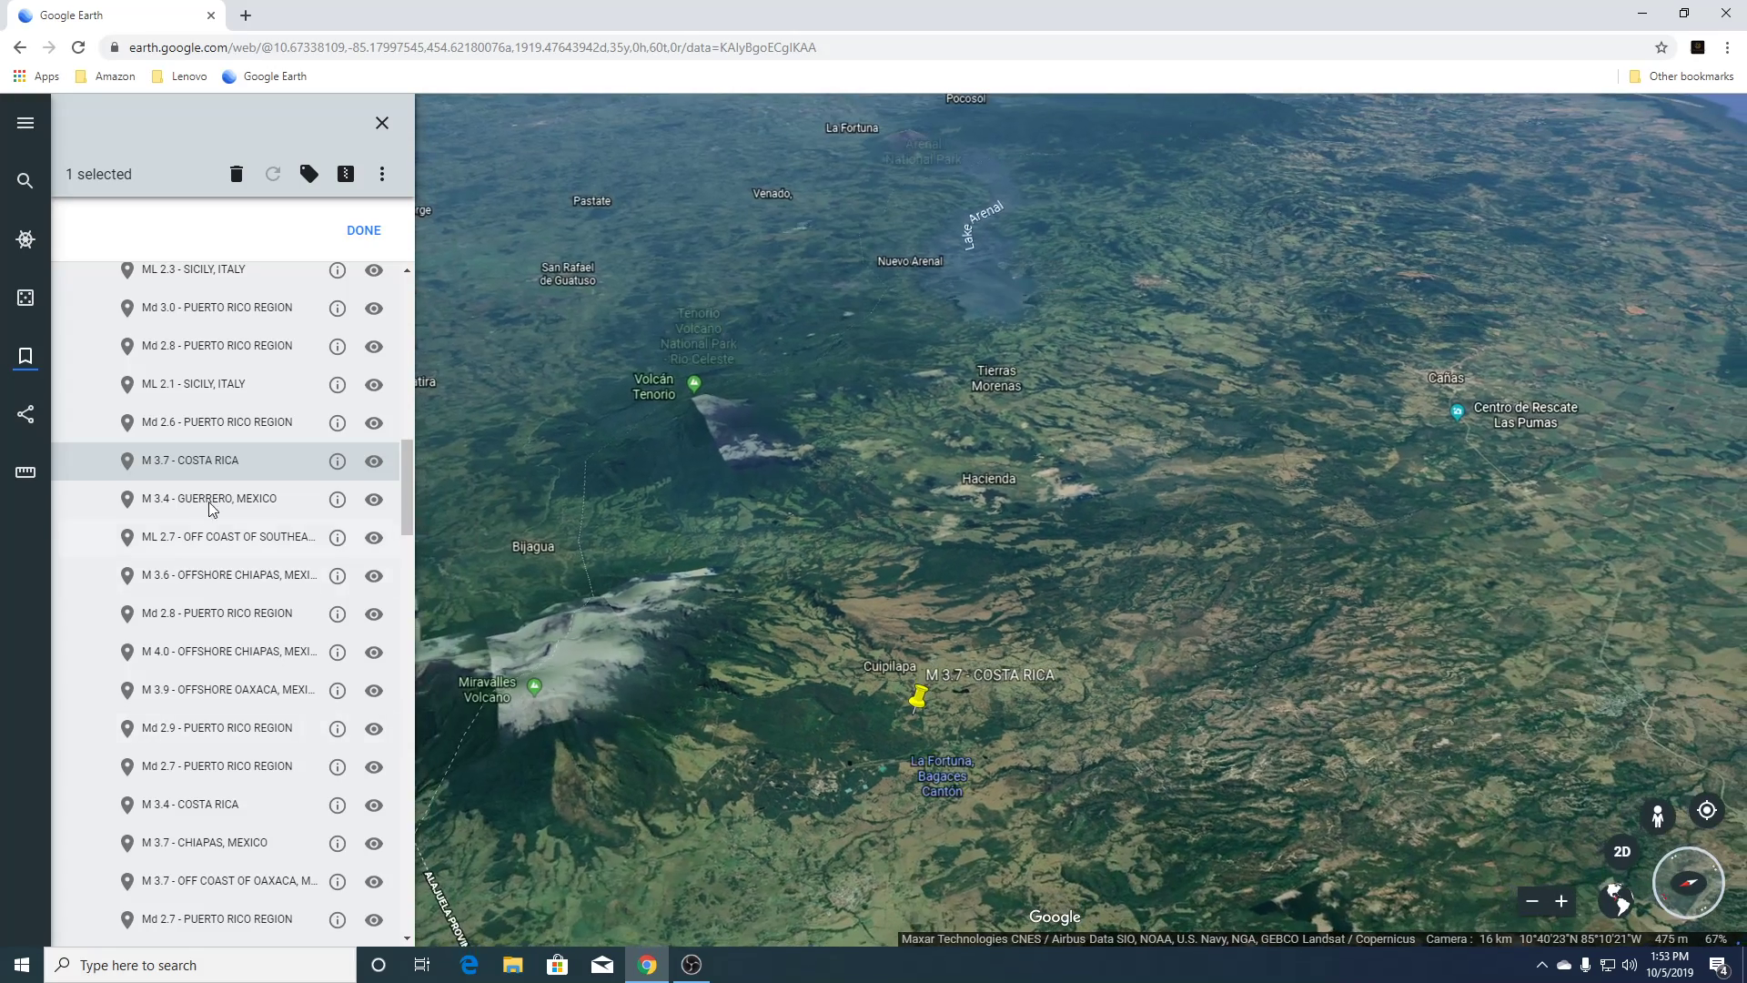
Fly to the M 3.4 Guerrero placemark and examine its mountains, Laguna de Coyuca and the Acapulco coast in 2D and 3D.
click(186, 499)
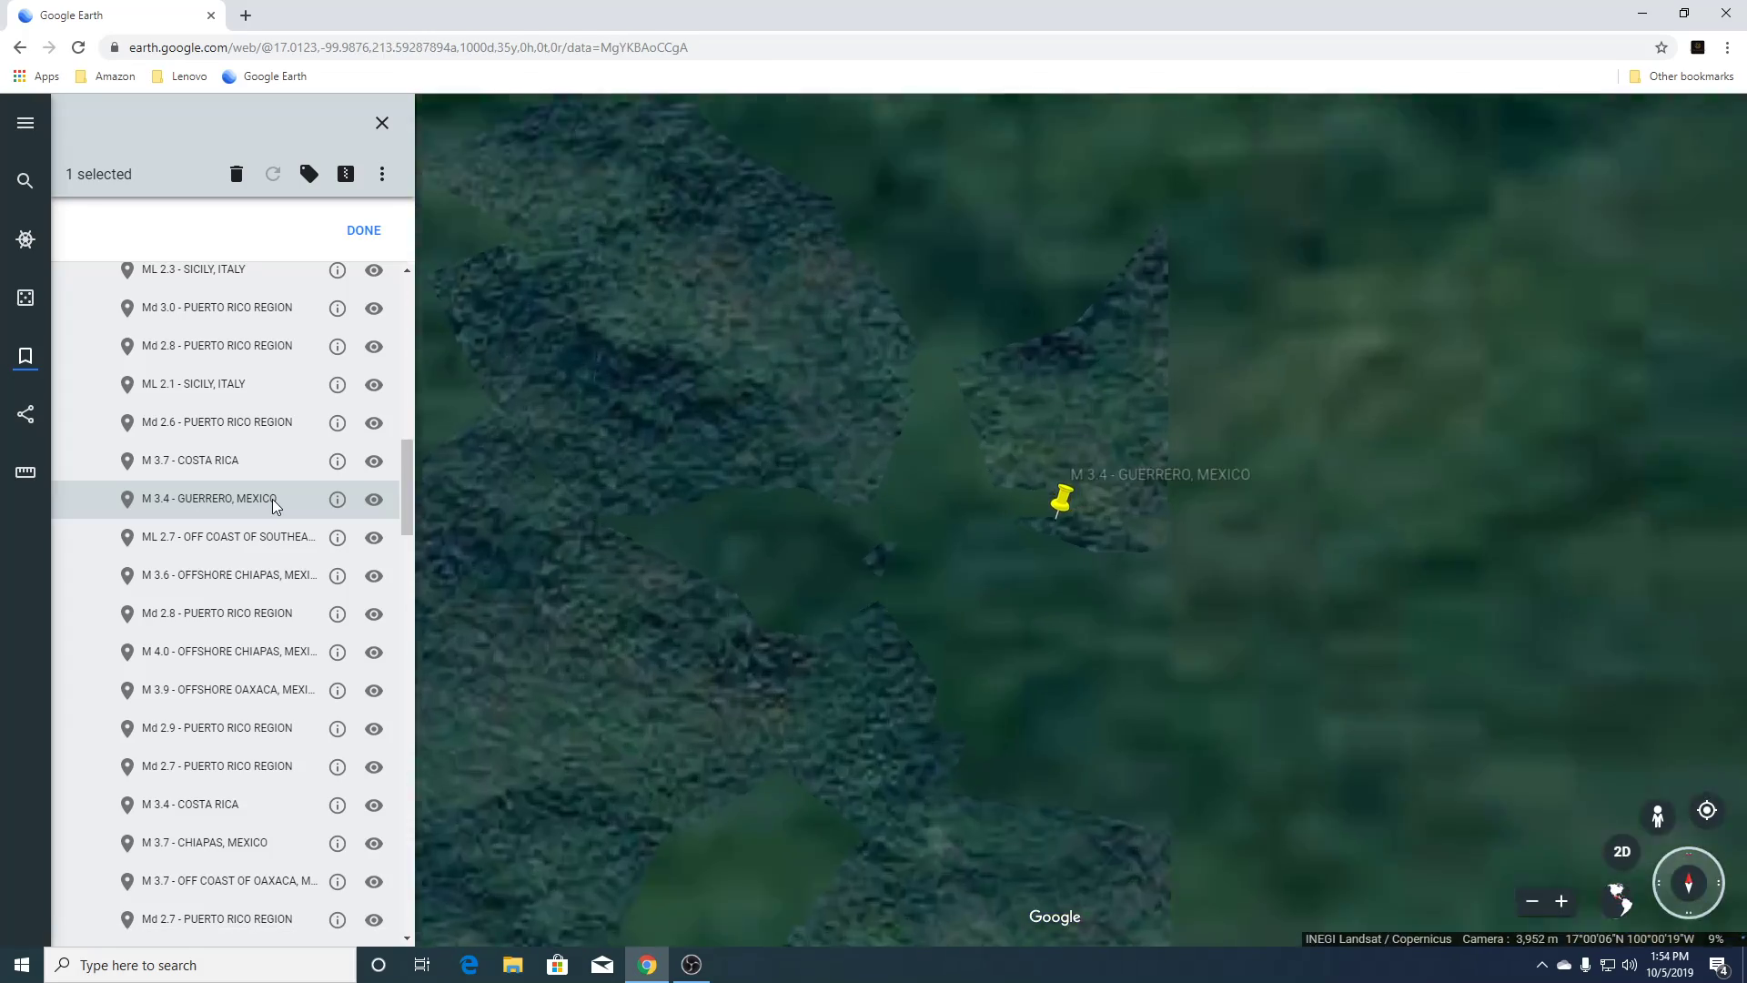
scroll(986, 580, down, 5)
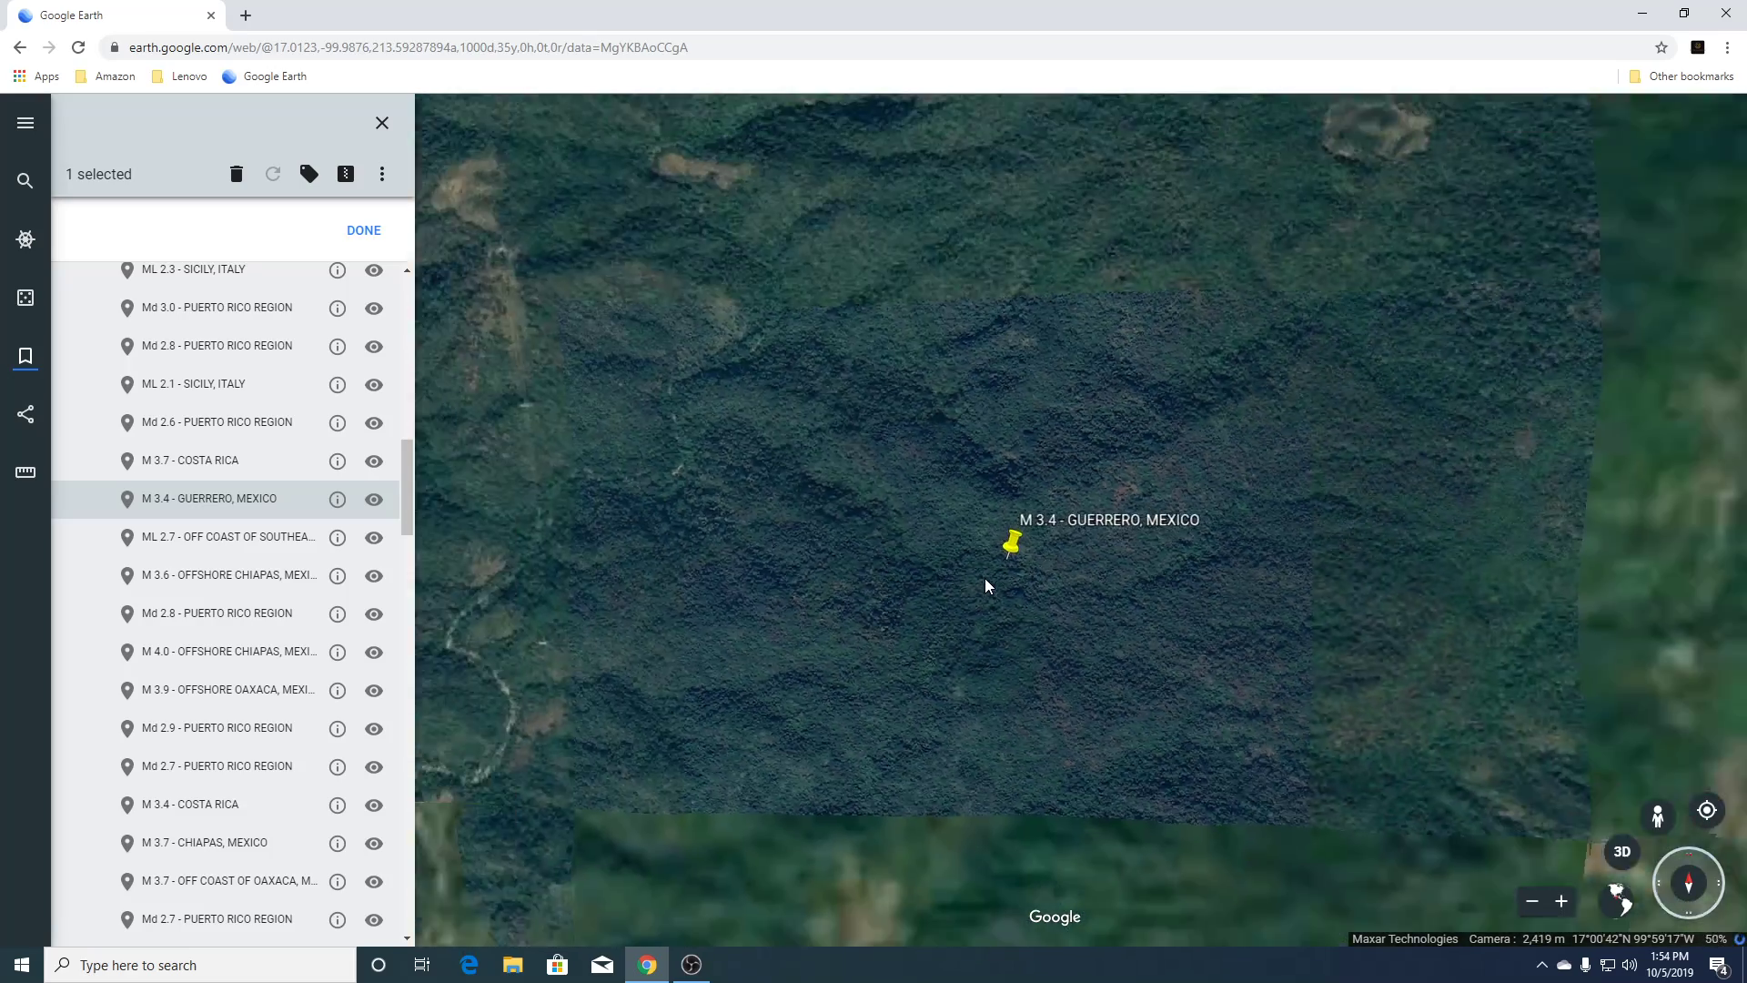
scroll(984, 577, down, 3)
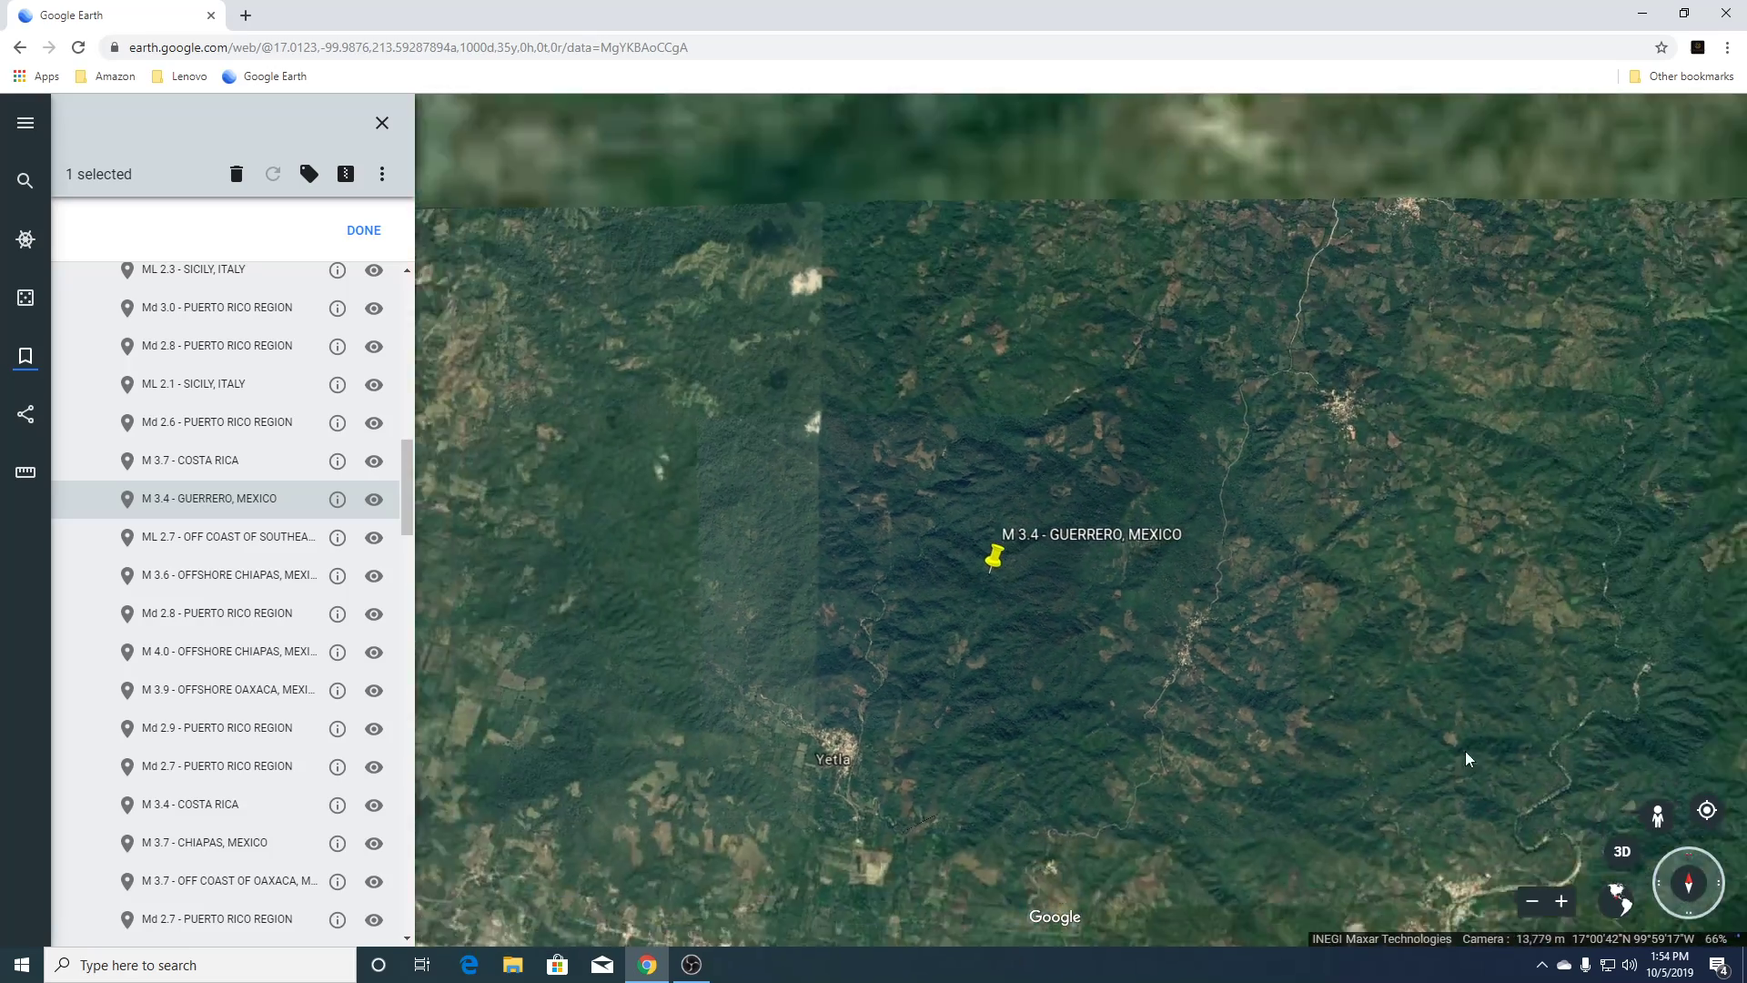
scroll(1030, 716, down, 3)
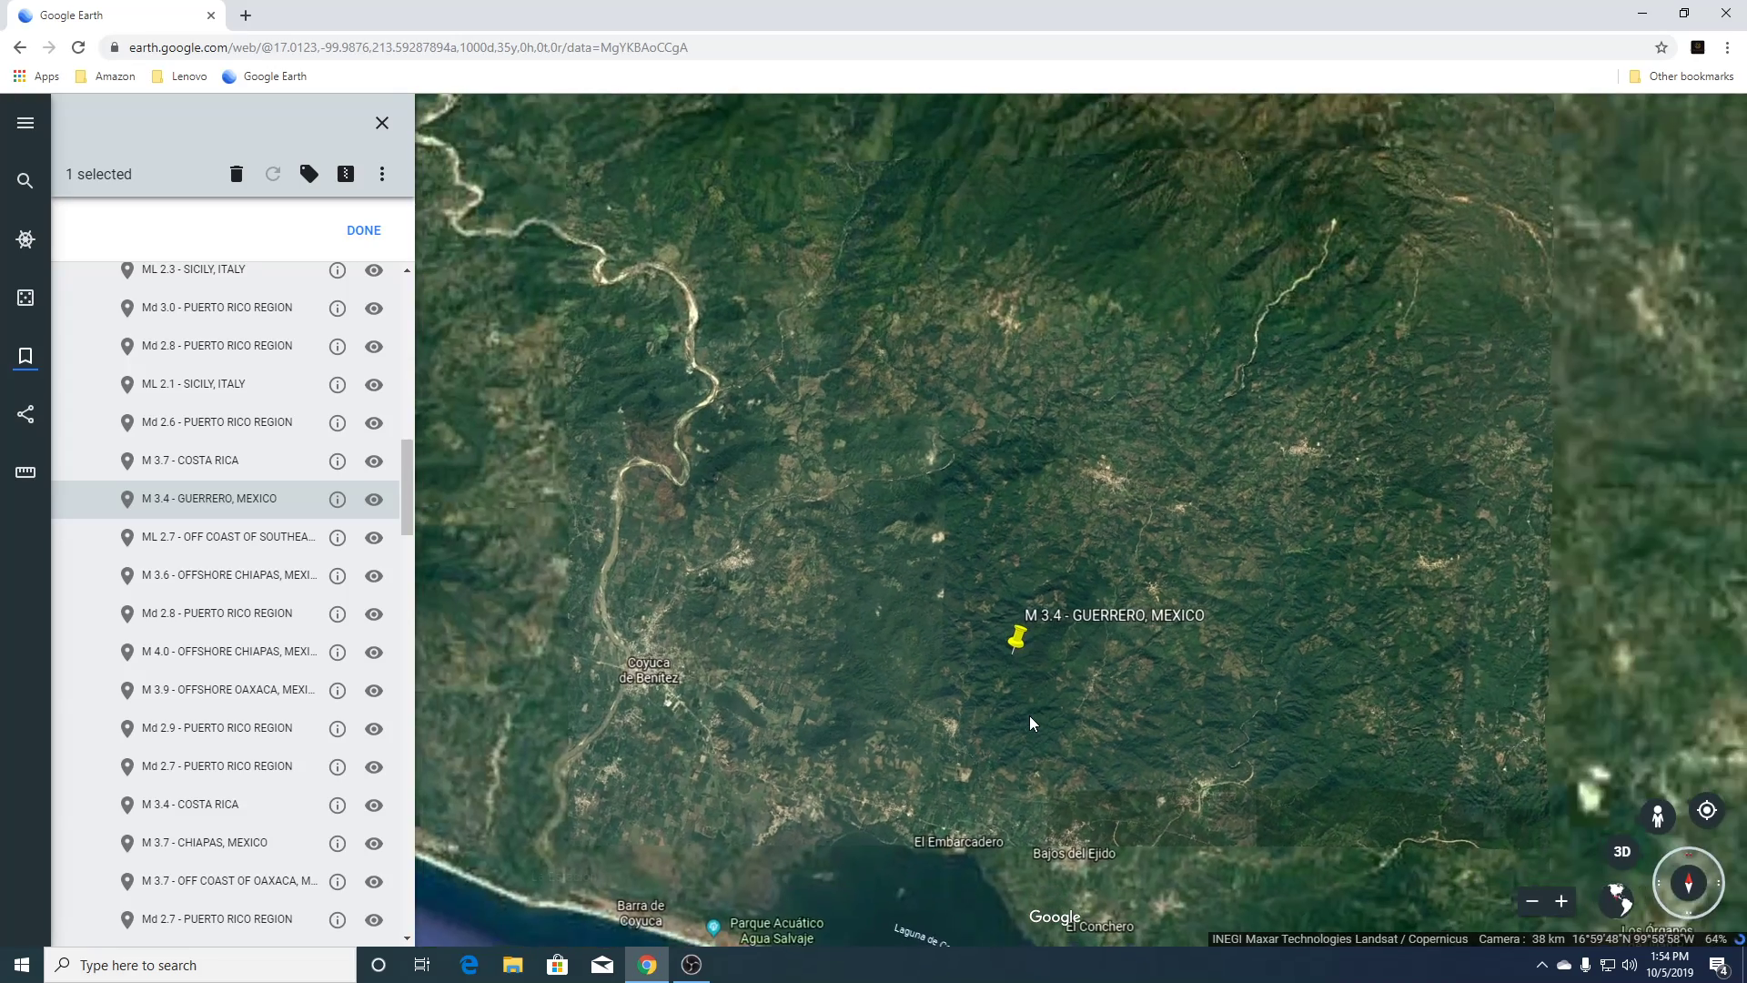
drag(982, 613, 978, 396)
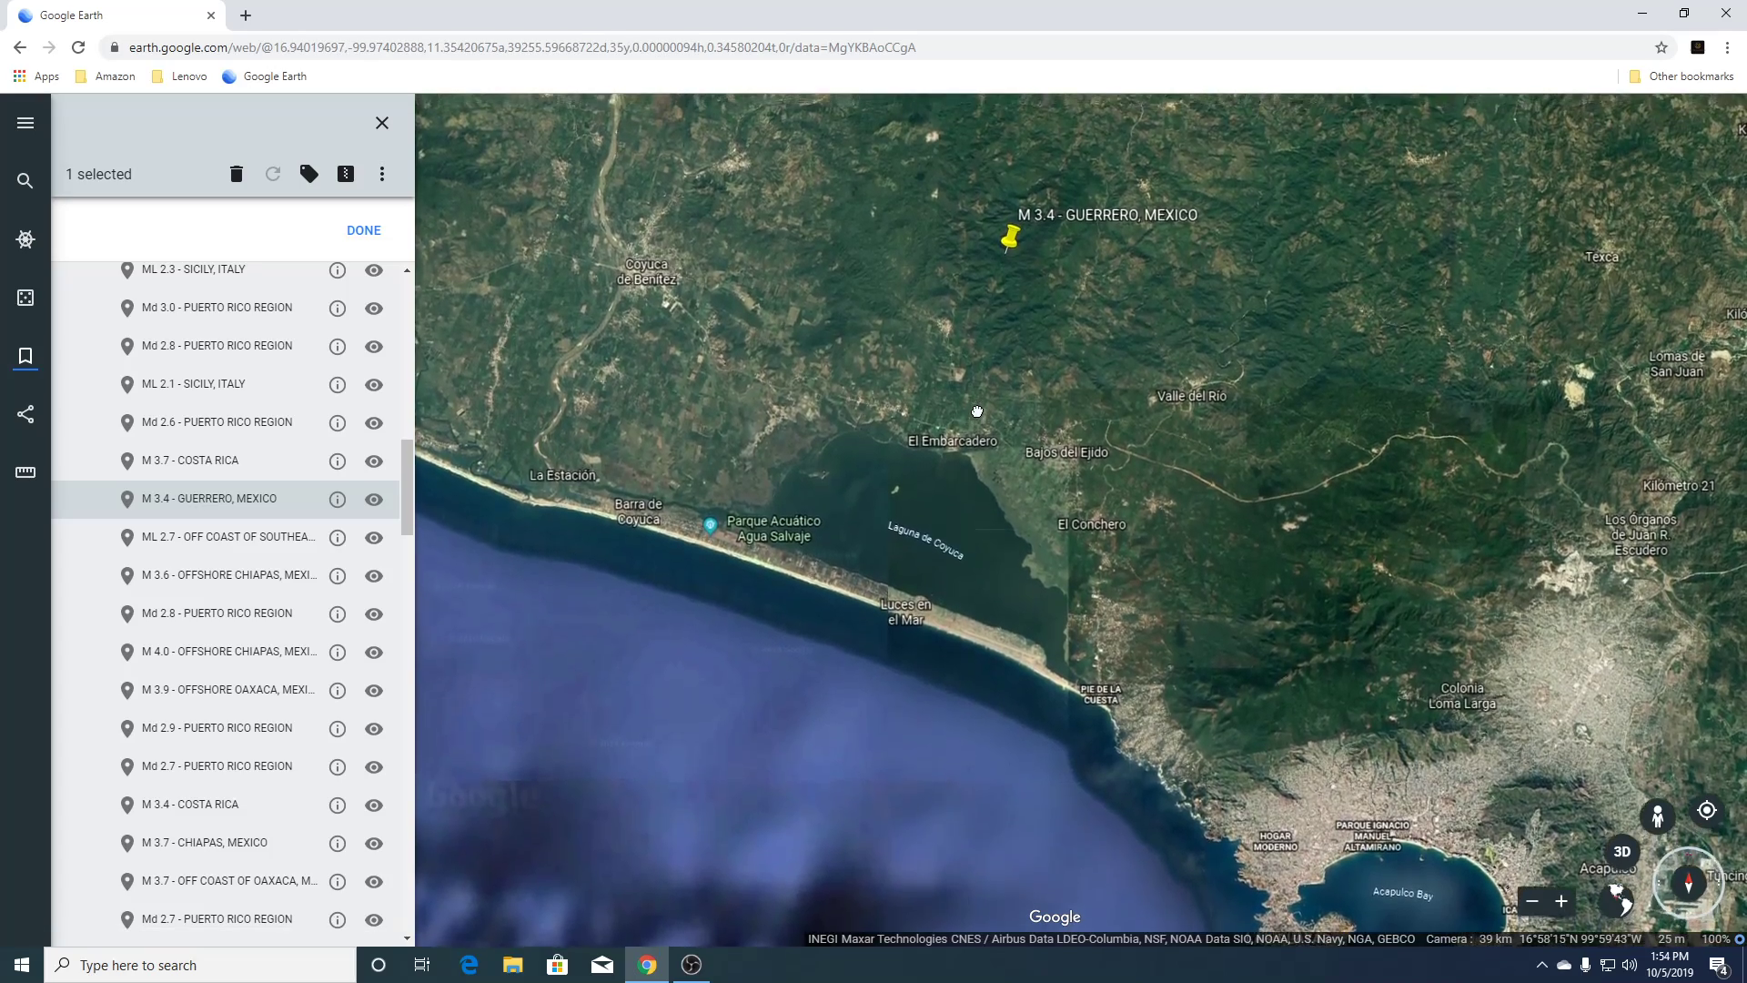
drag(965, 434, 953, 521)
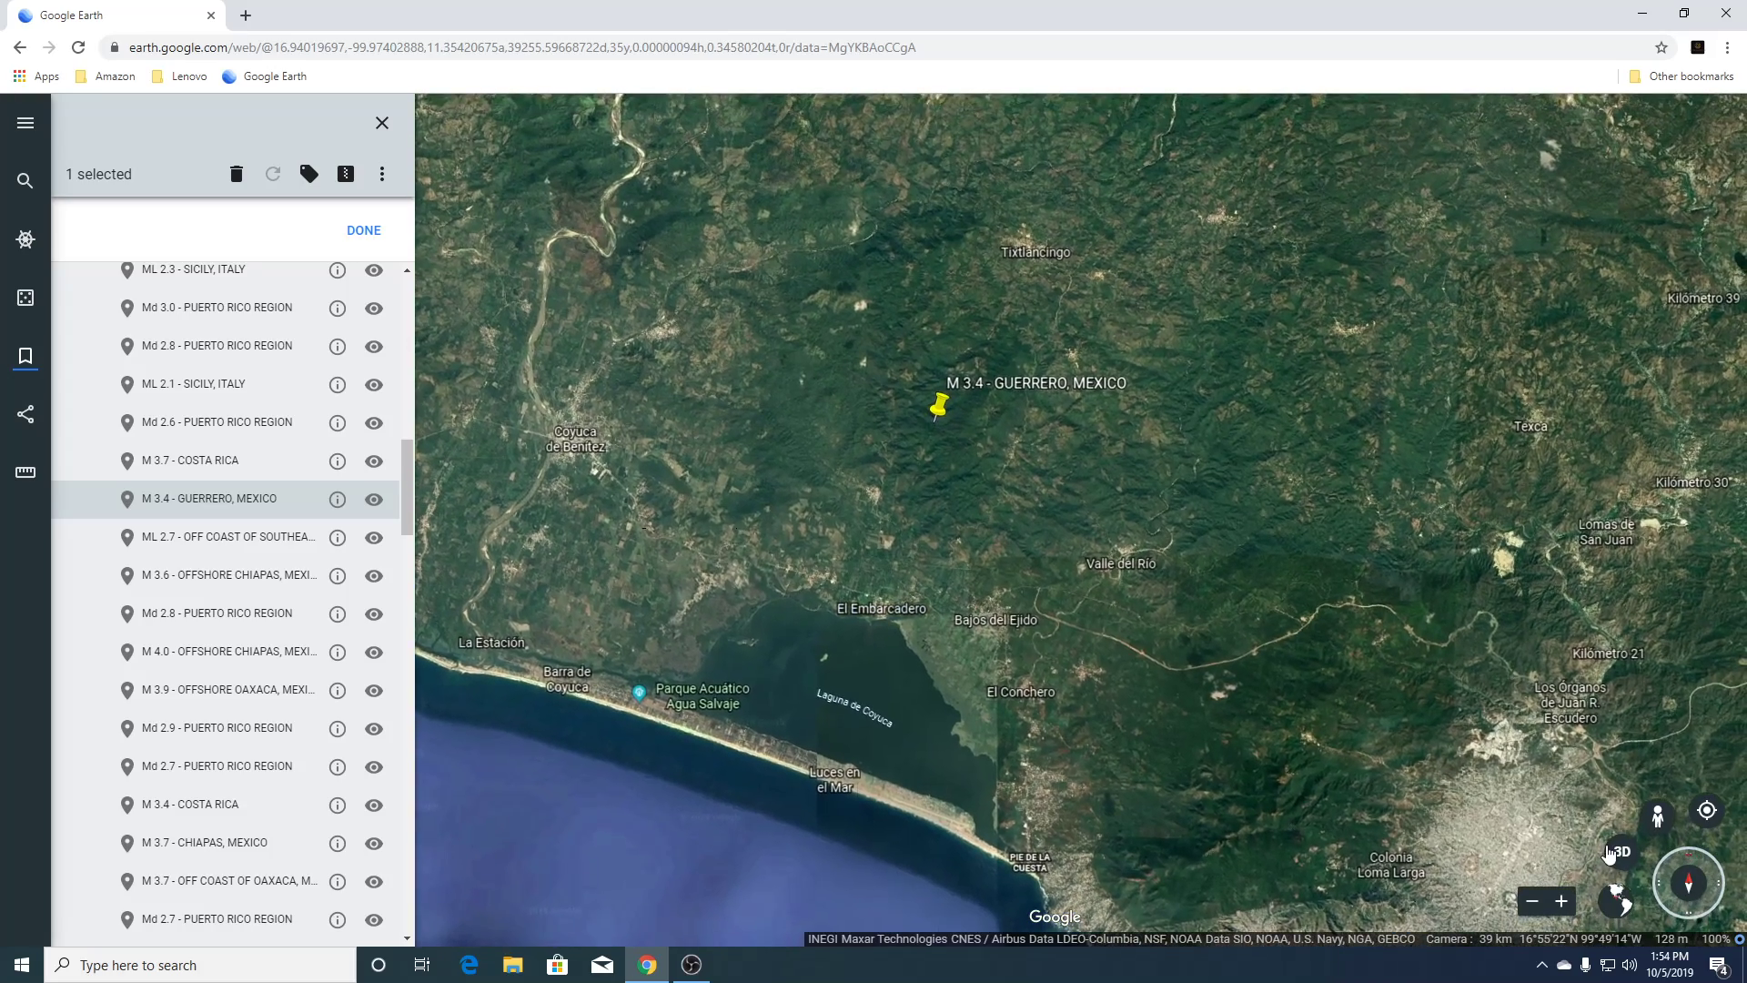
click(1618, 855)
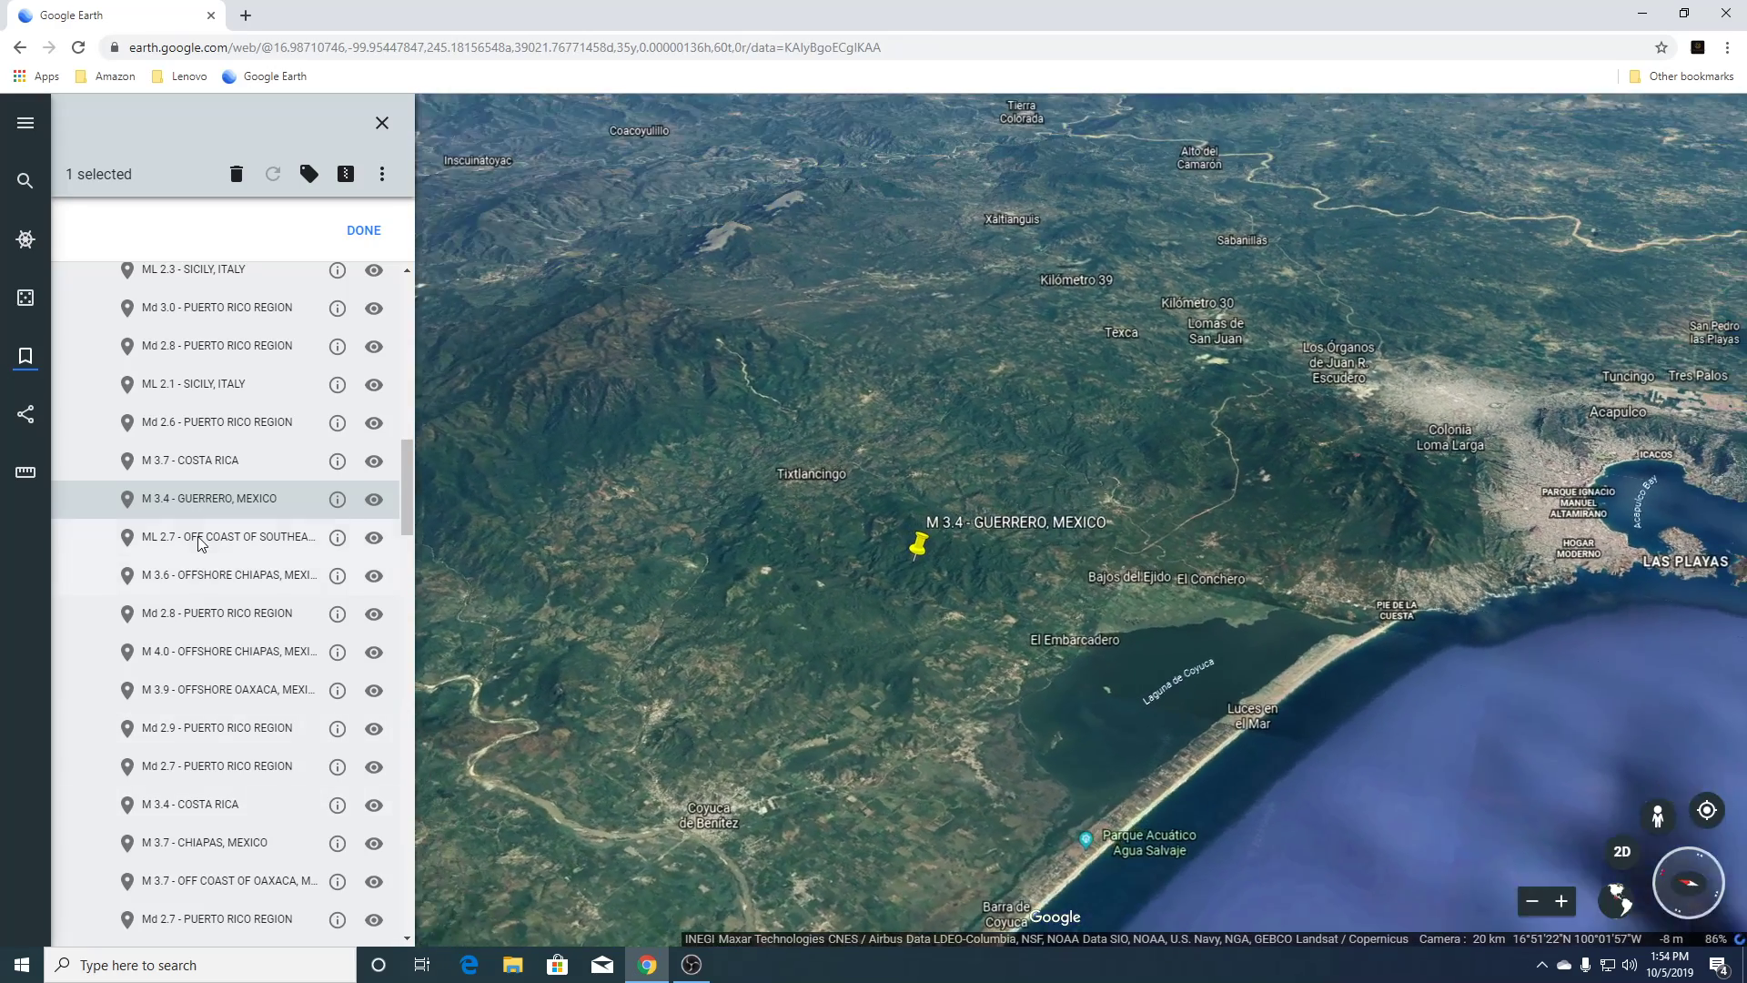
Fly to the ML 2.7 Off Coast of Southeastern Alaska placemark and view its event details.
click(198, 537)
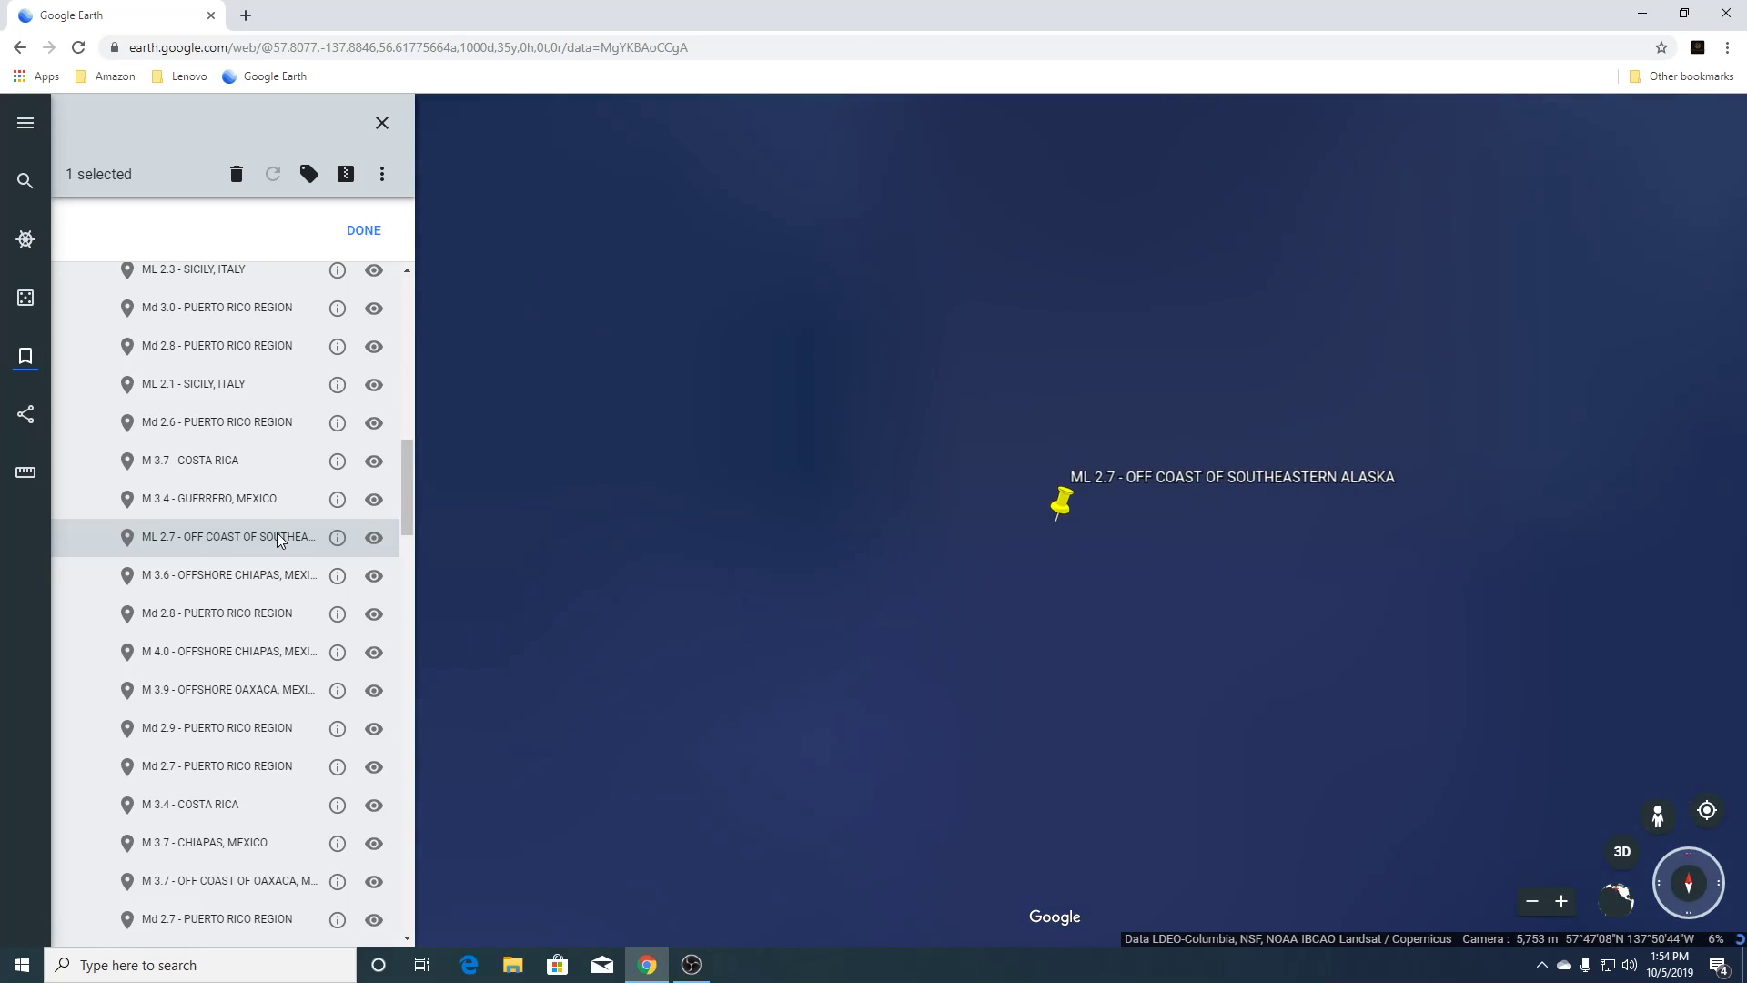
right_click(278, 535)
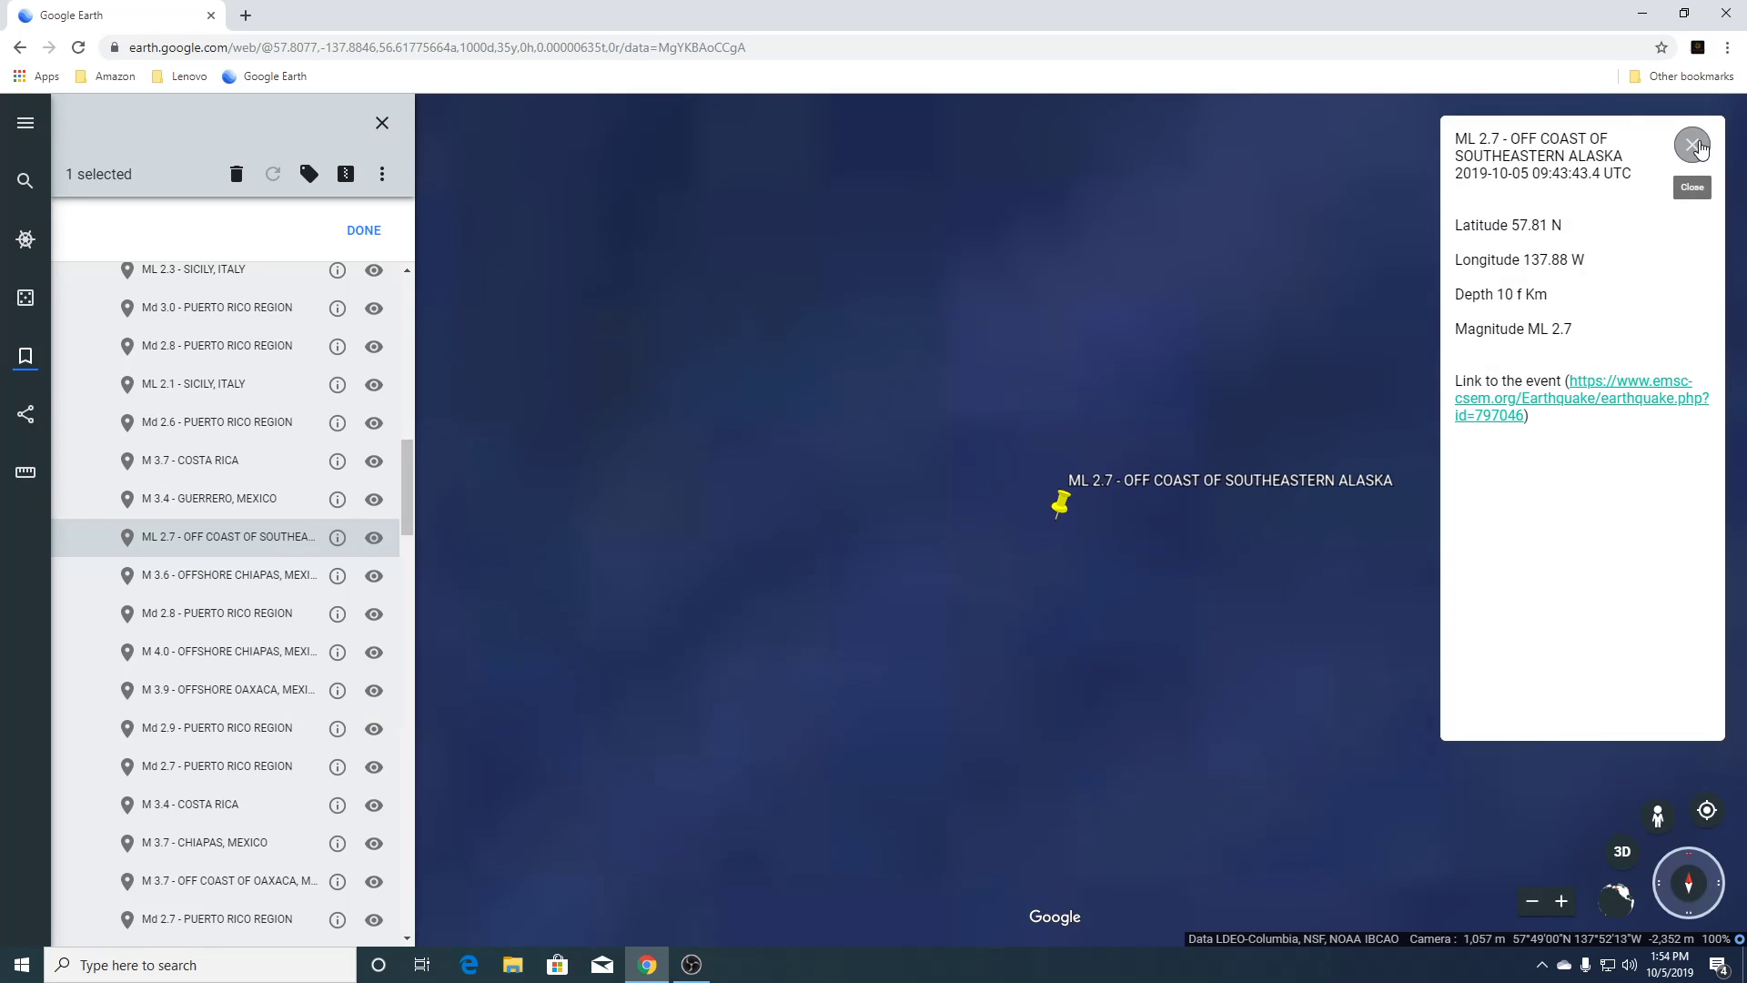
click(1694, 145)
Examine the sea floor and continental slope around the ML 2.7 Alaska placemark, from Chichagof Island out to British Columbia.
scroll(1088, 588, down, 10)
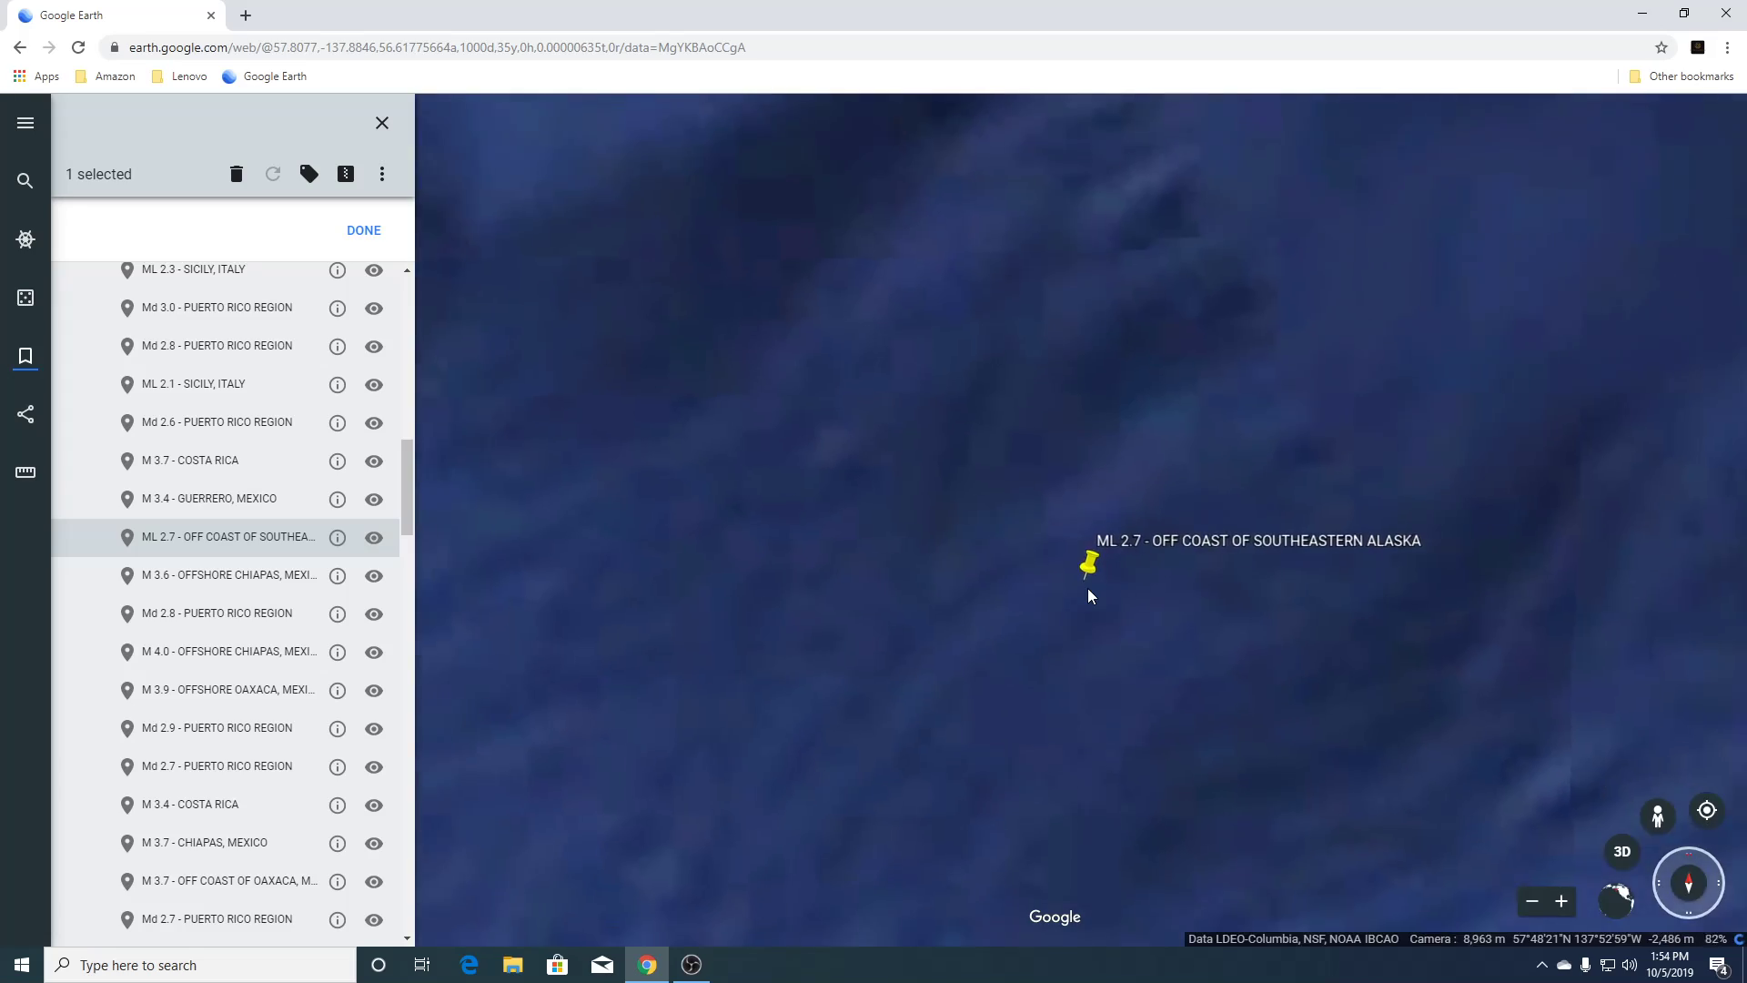
scroll(1089, 588, down, 10)
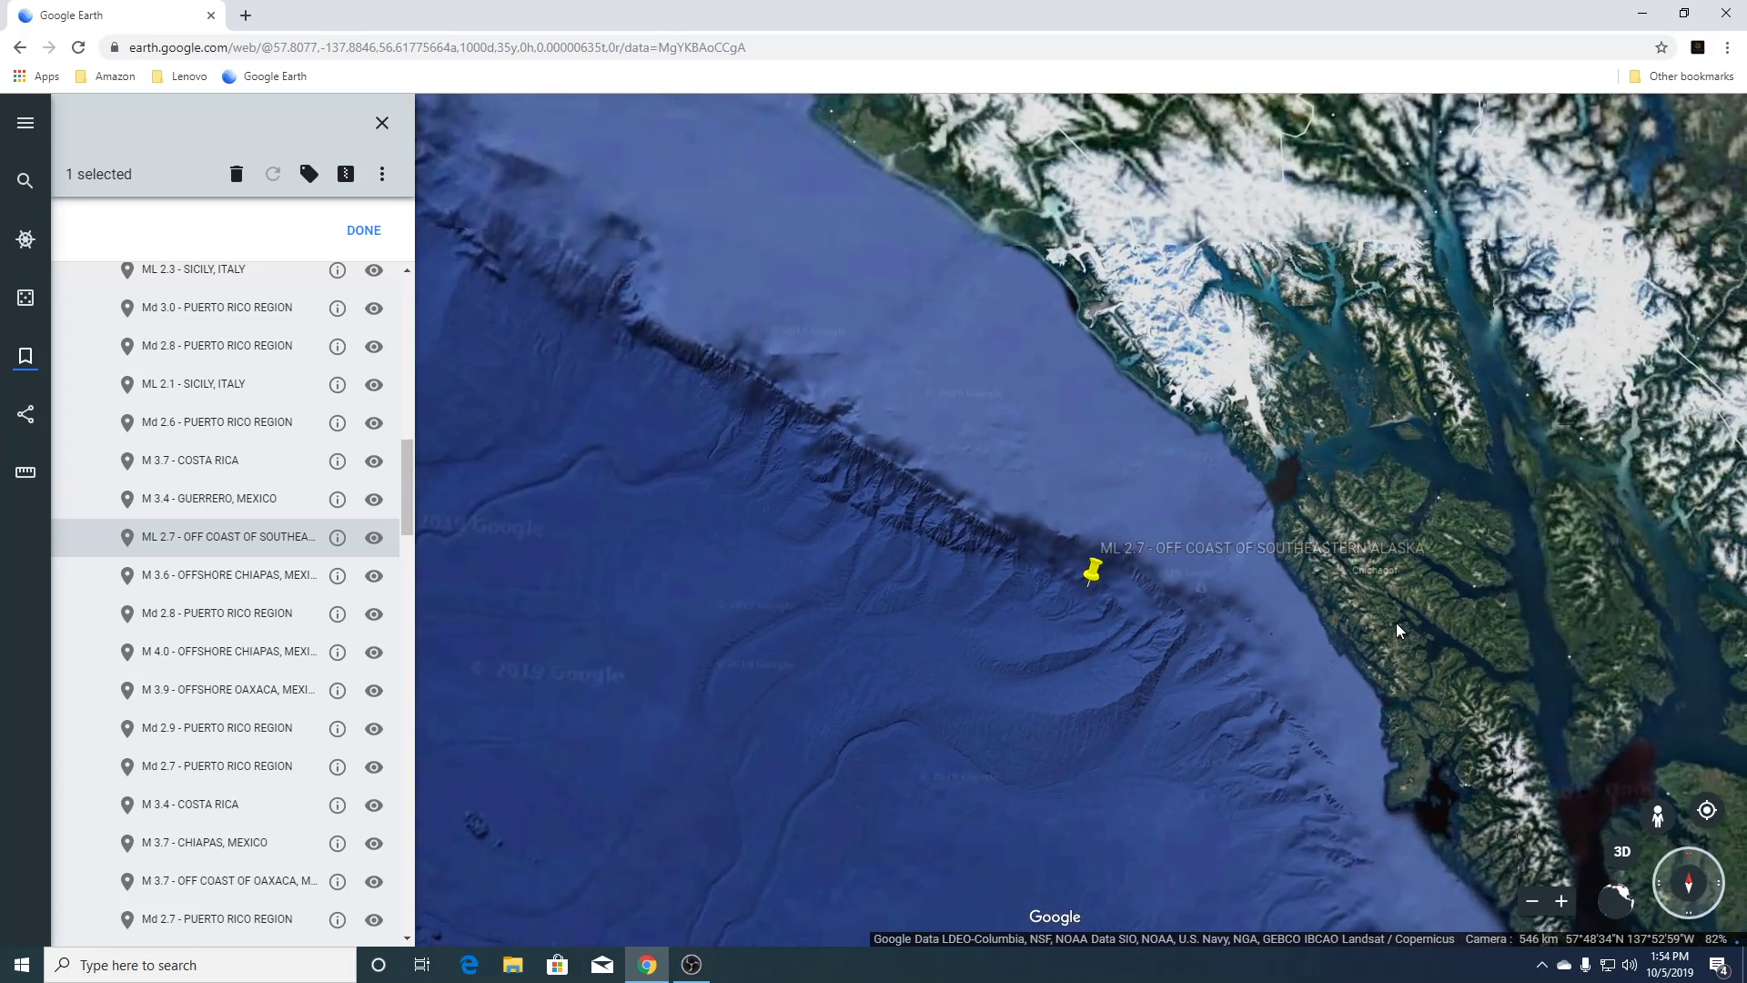
scroll(1397, 625, up, 5)
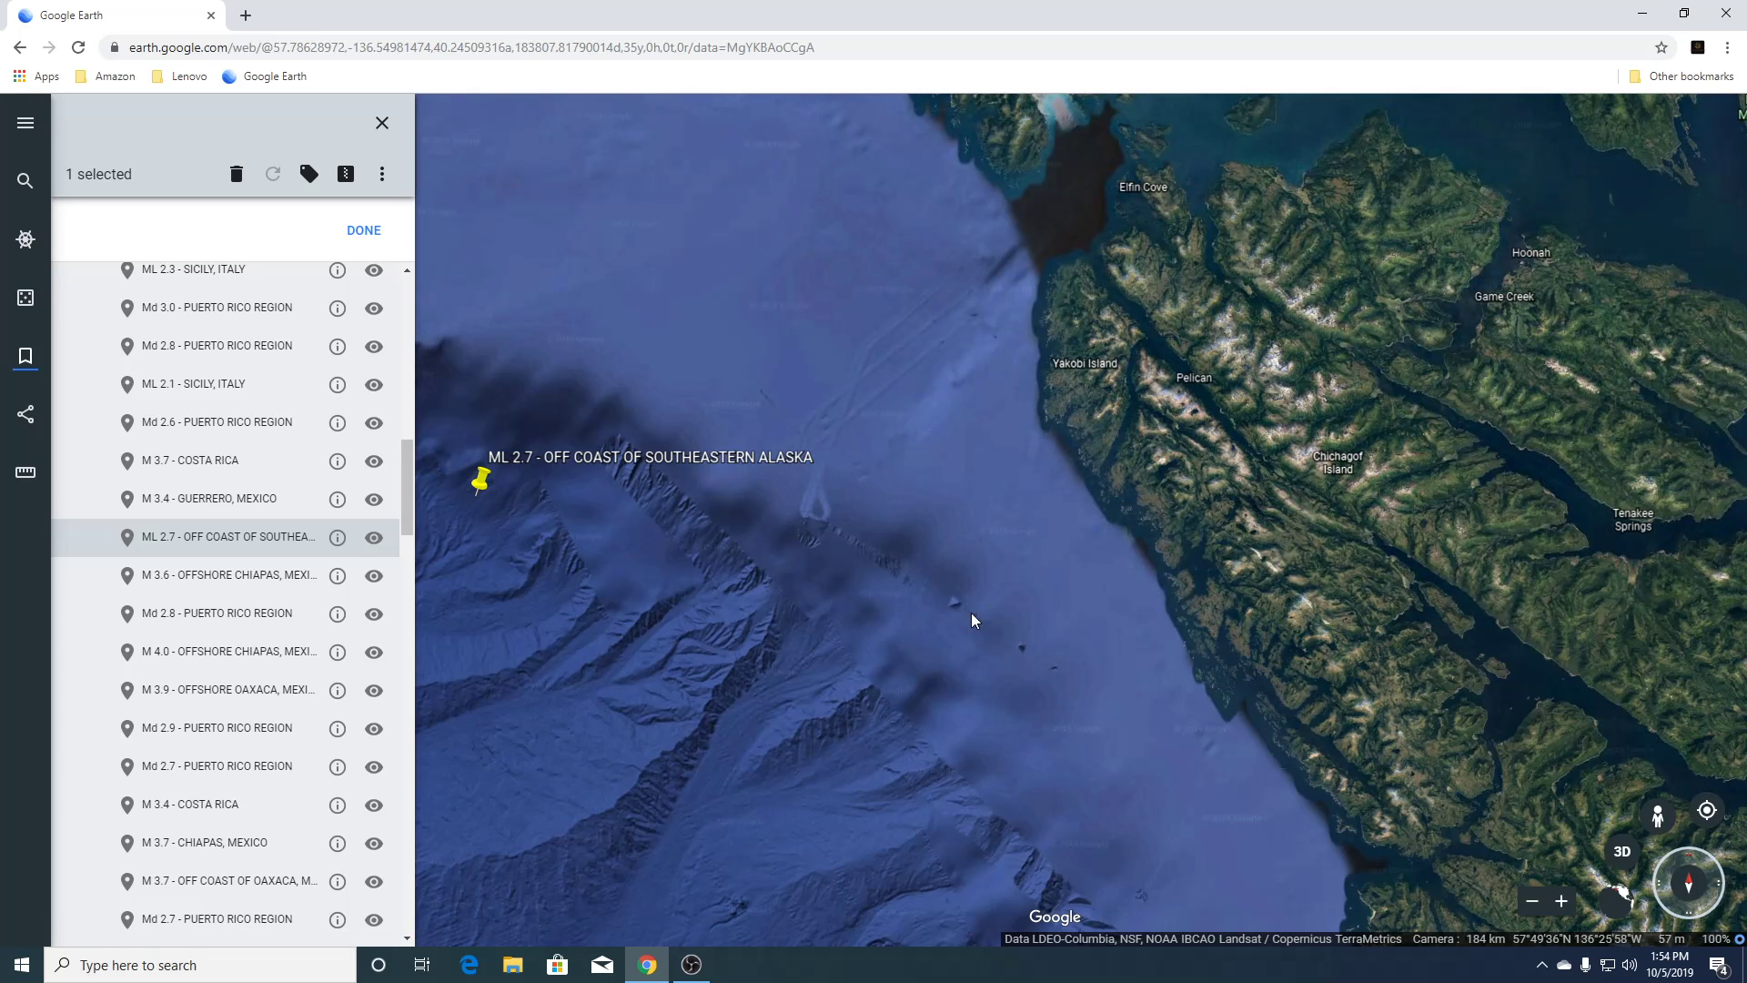
drag(971, 614, 1225, 370)
scroll(942, 570, down, 3)
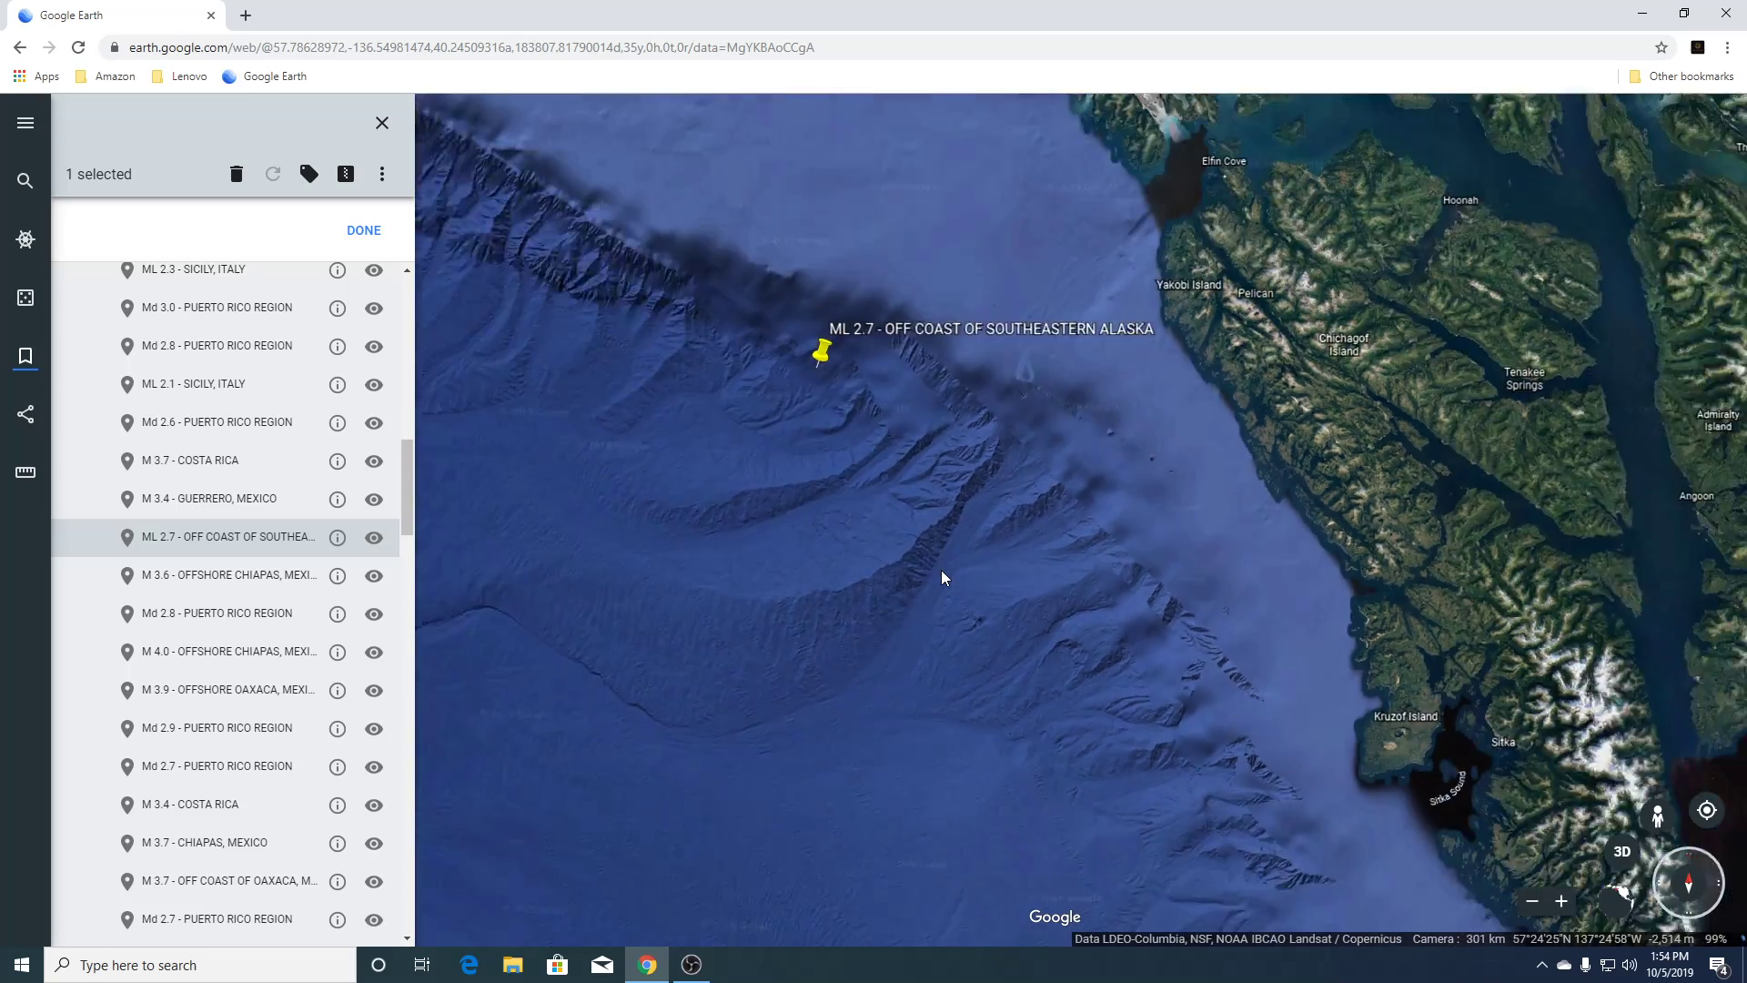
scroll(942, 572, down, 5)
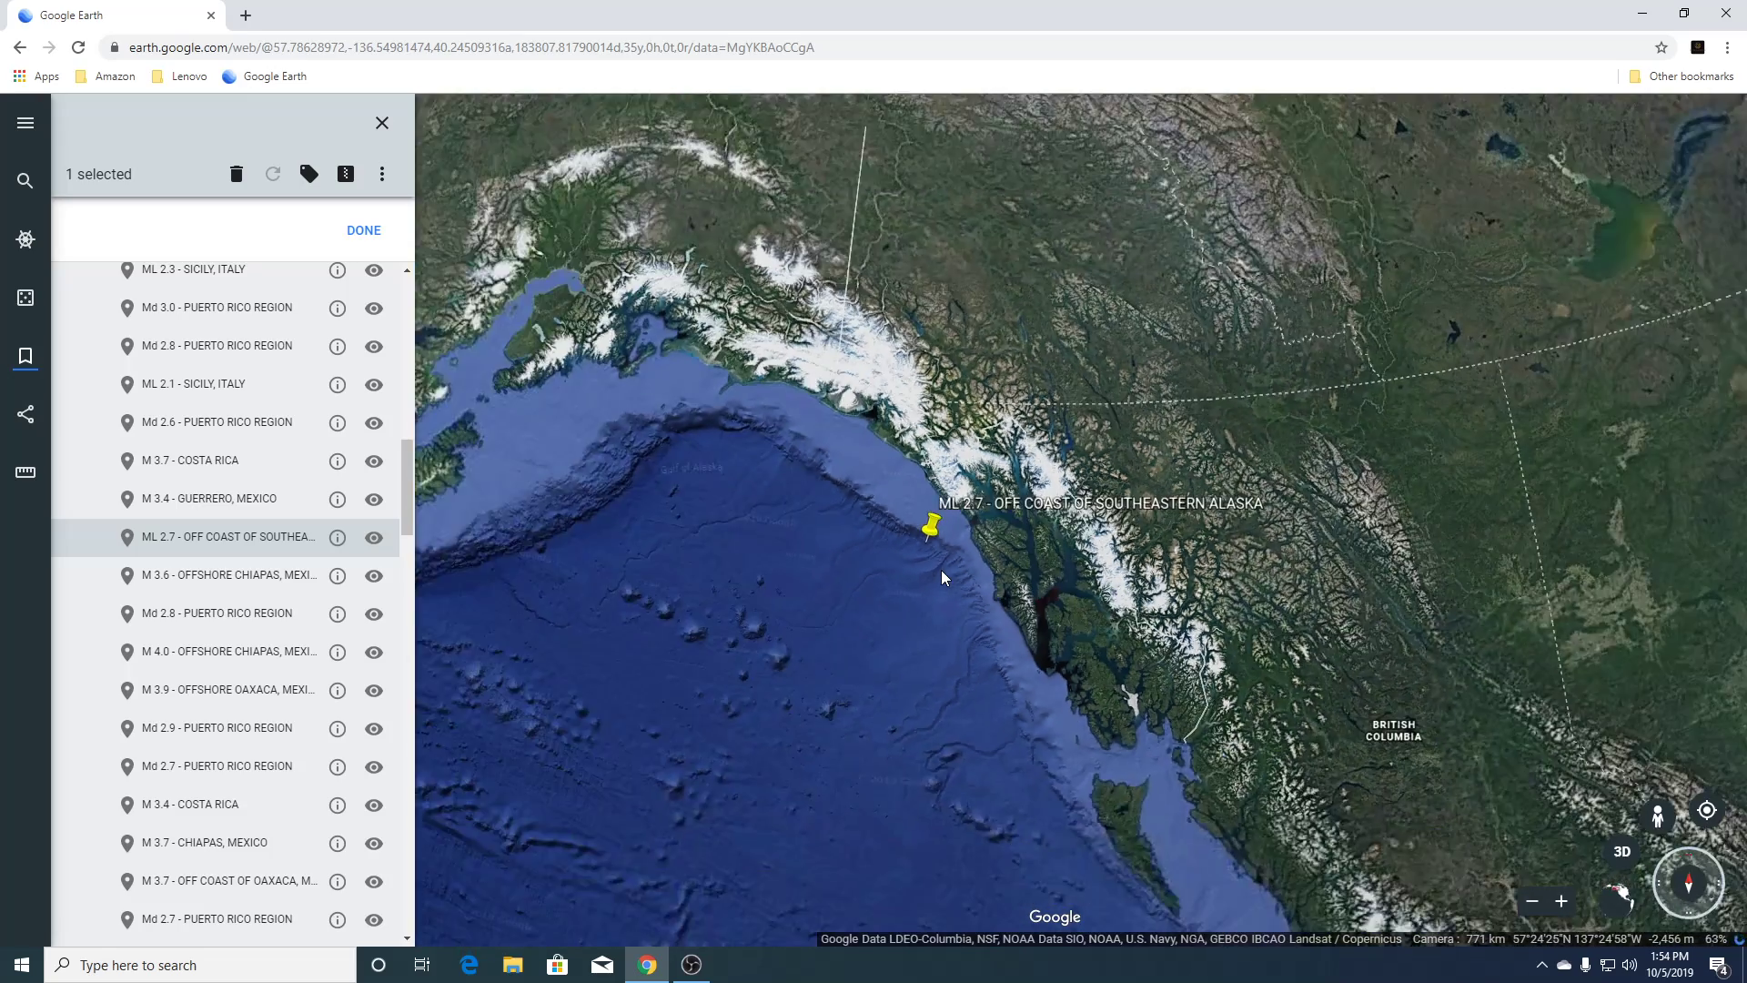
scroll(941, 570, down, 5)
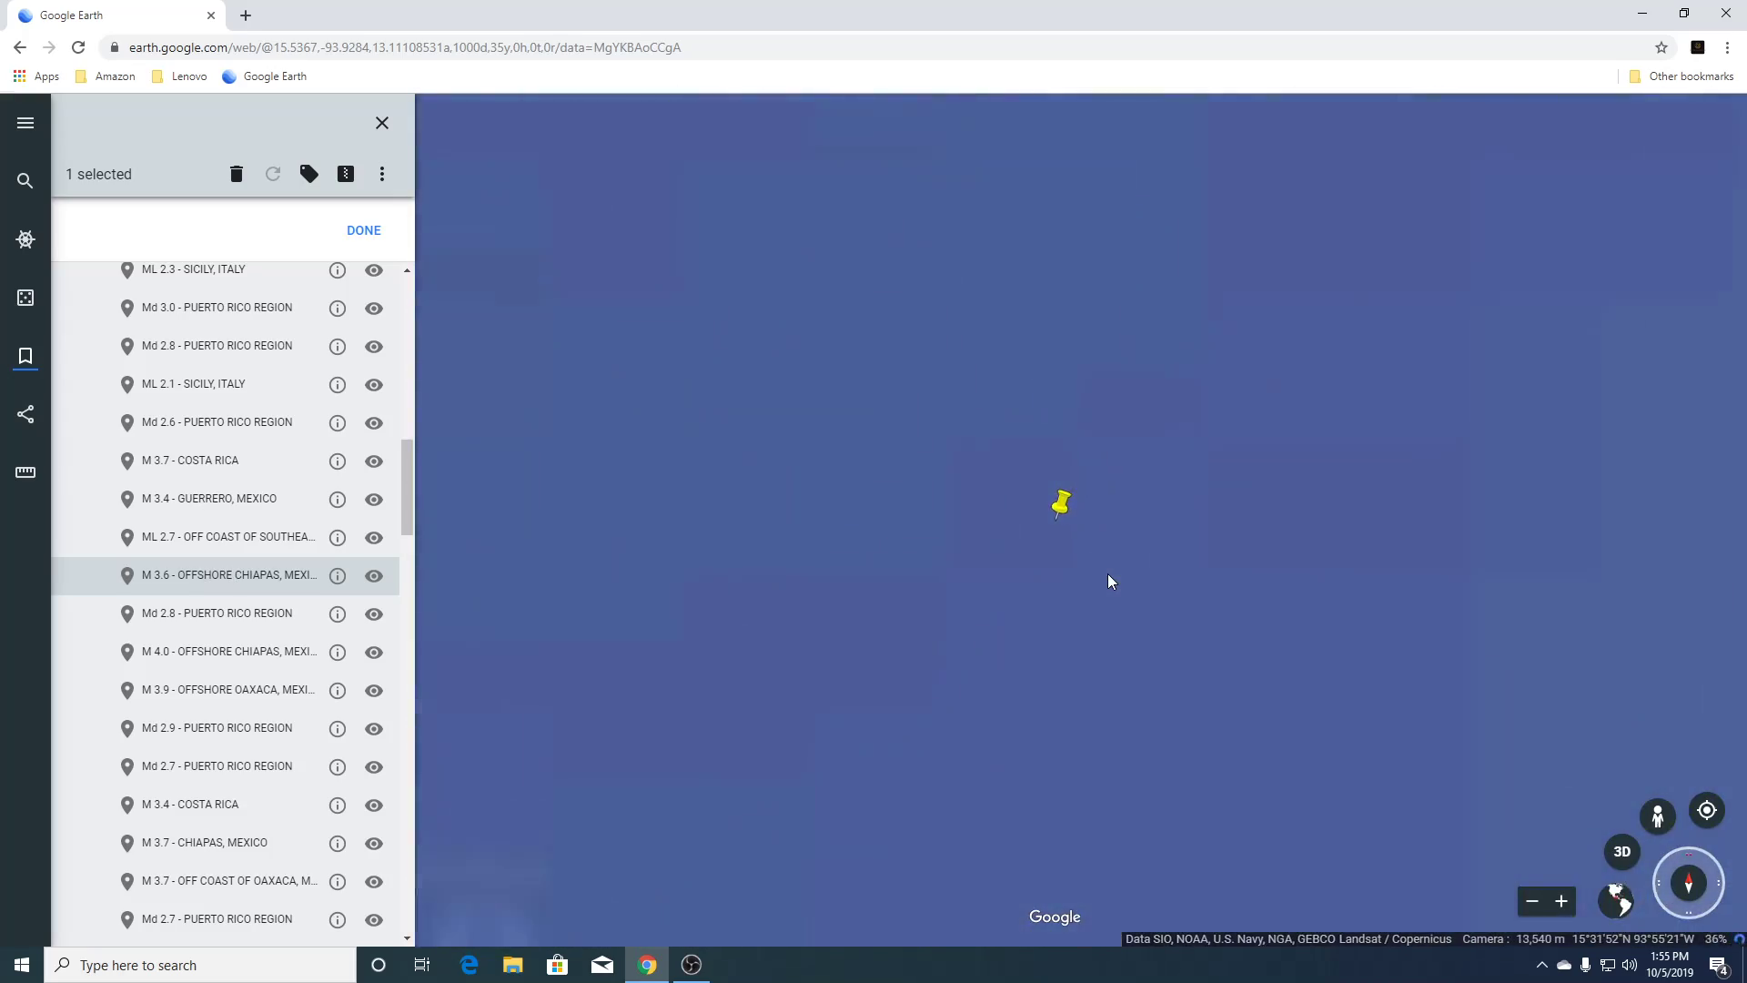
Fly to the M 3.6 Offshore Chiapas and Md 2.8 Puerto Rico Region placemarks and examine the neighbouring earthquakes around each.
scroll(1108, 579, down, 5)
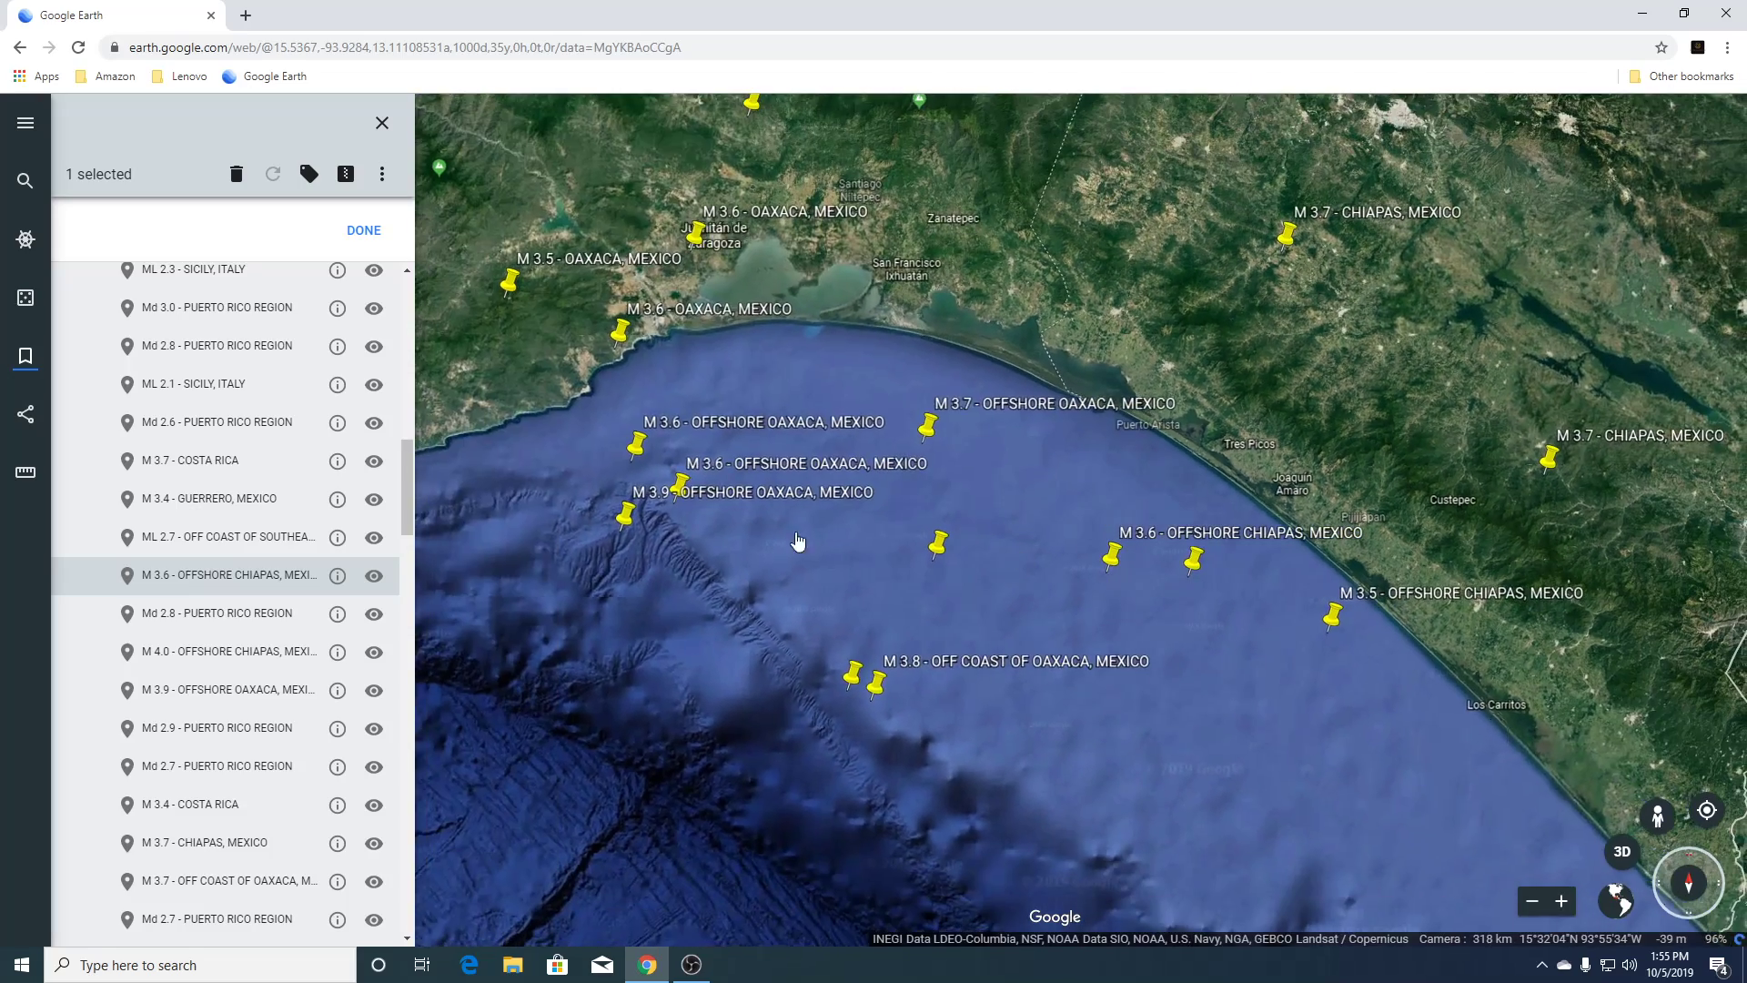
scroll(1122, 610, down, 3)
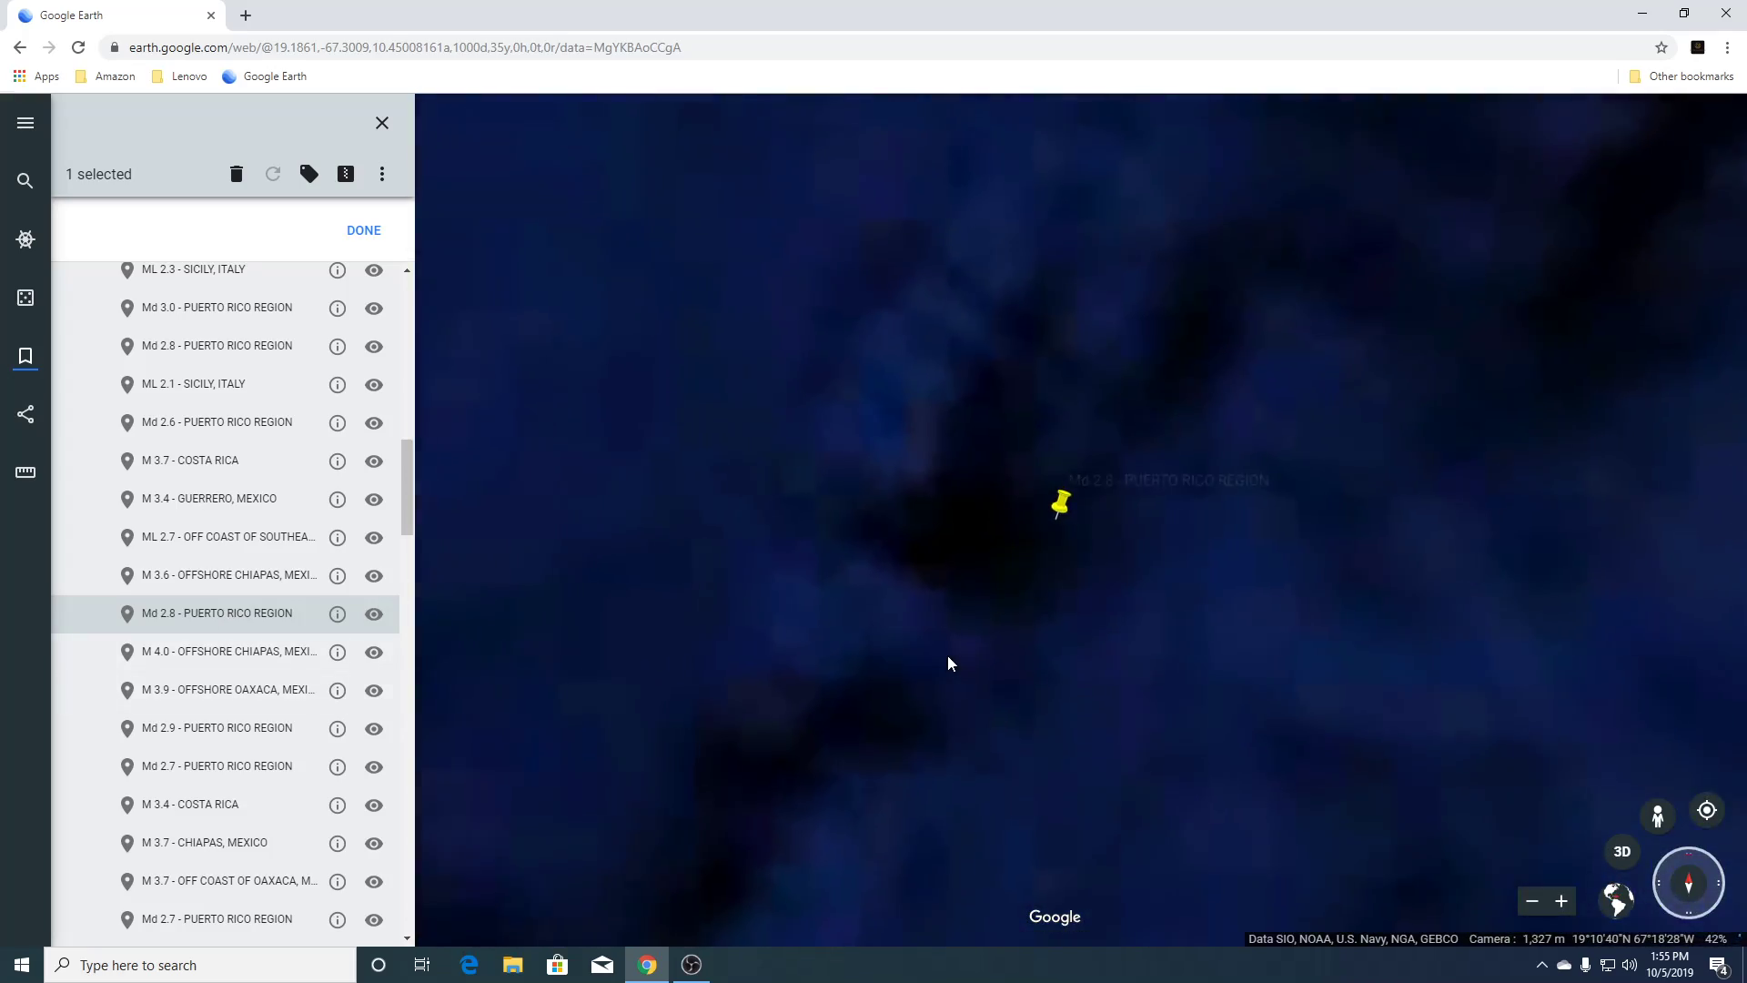
scroll(947, 655, down, 5)
scroll(947, 655, down, 5)
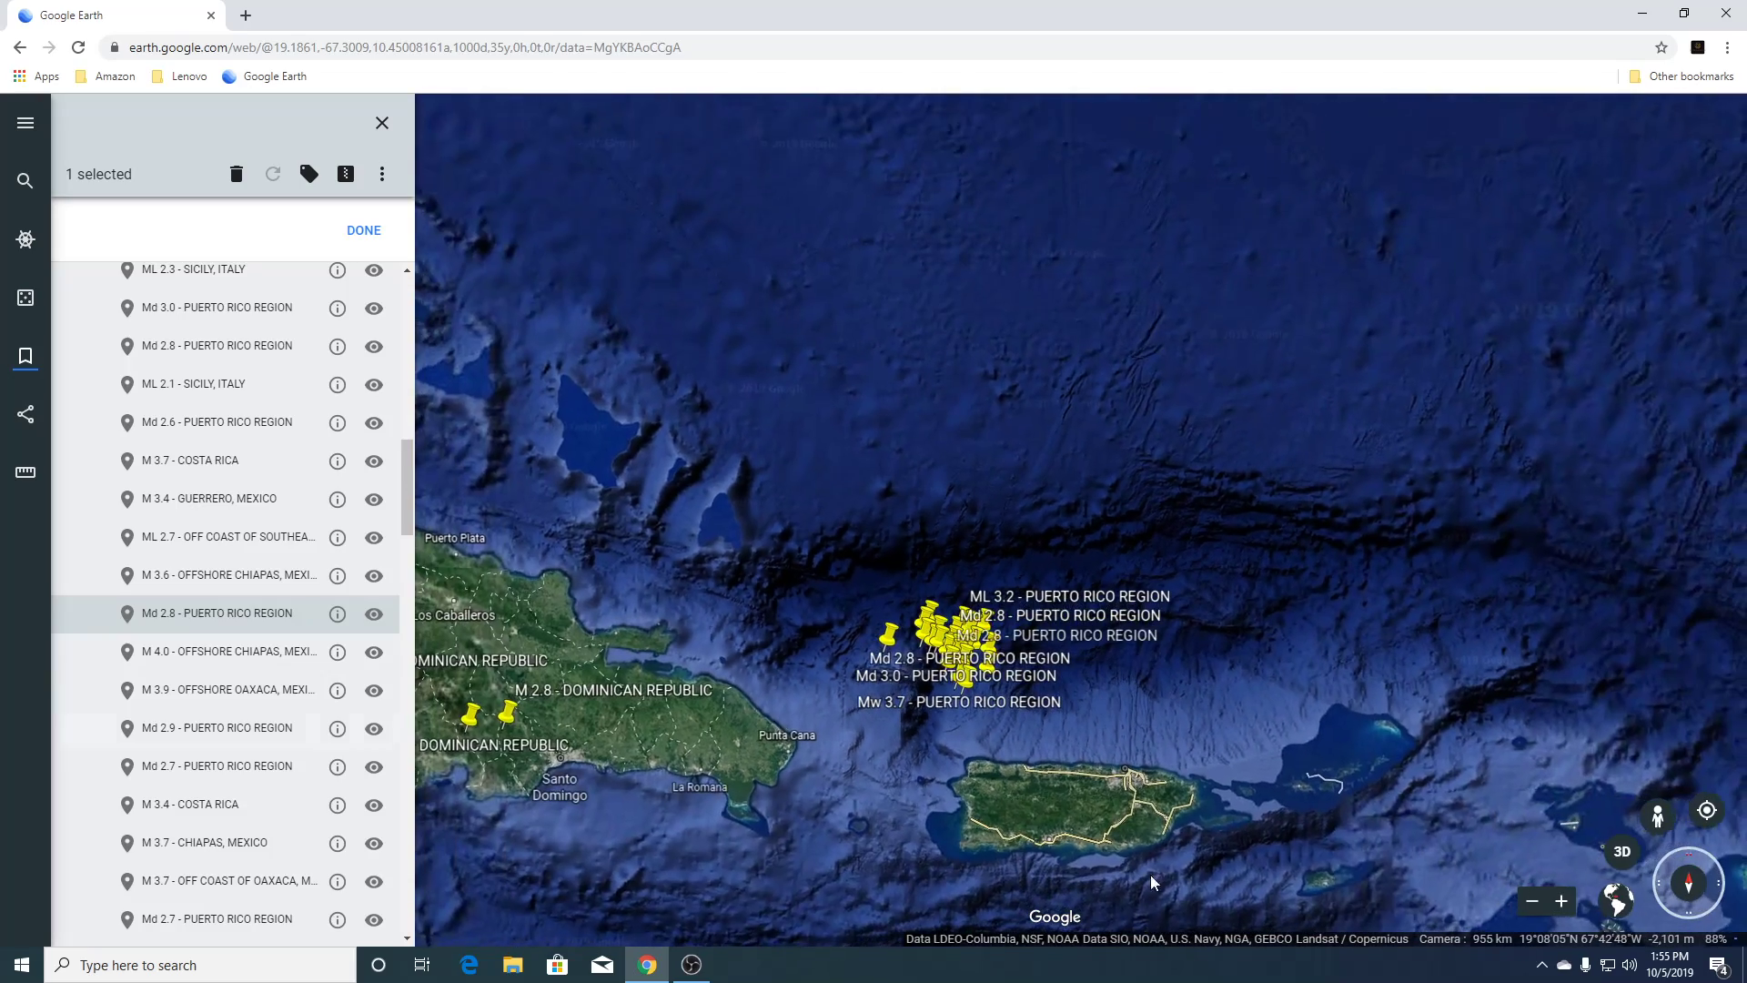
Fly to the M 4.0 Offshore Chiapas and M 3.9 Offshore Oaxaca placemarks and examine the sea floor and coast around them.
click(213, 654)
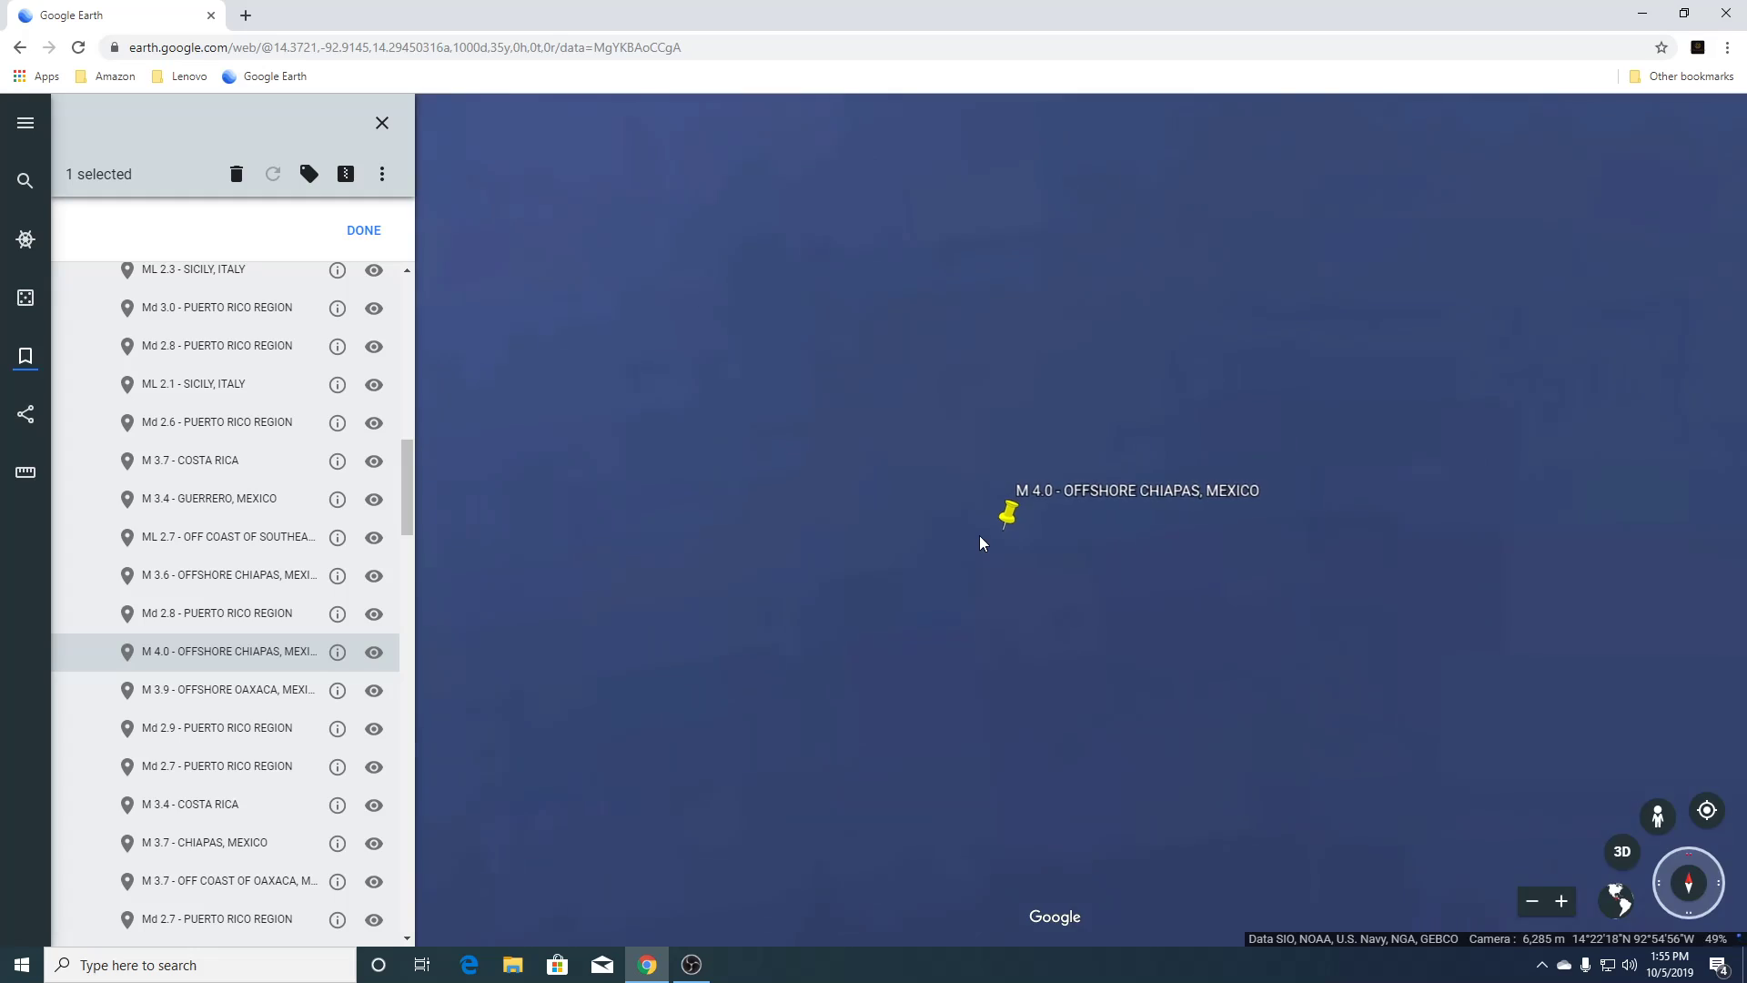
scroll(979, 543, down, 5)
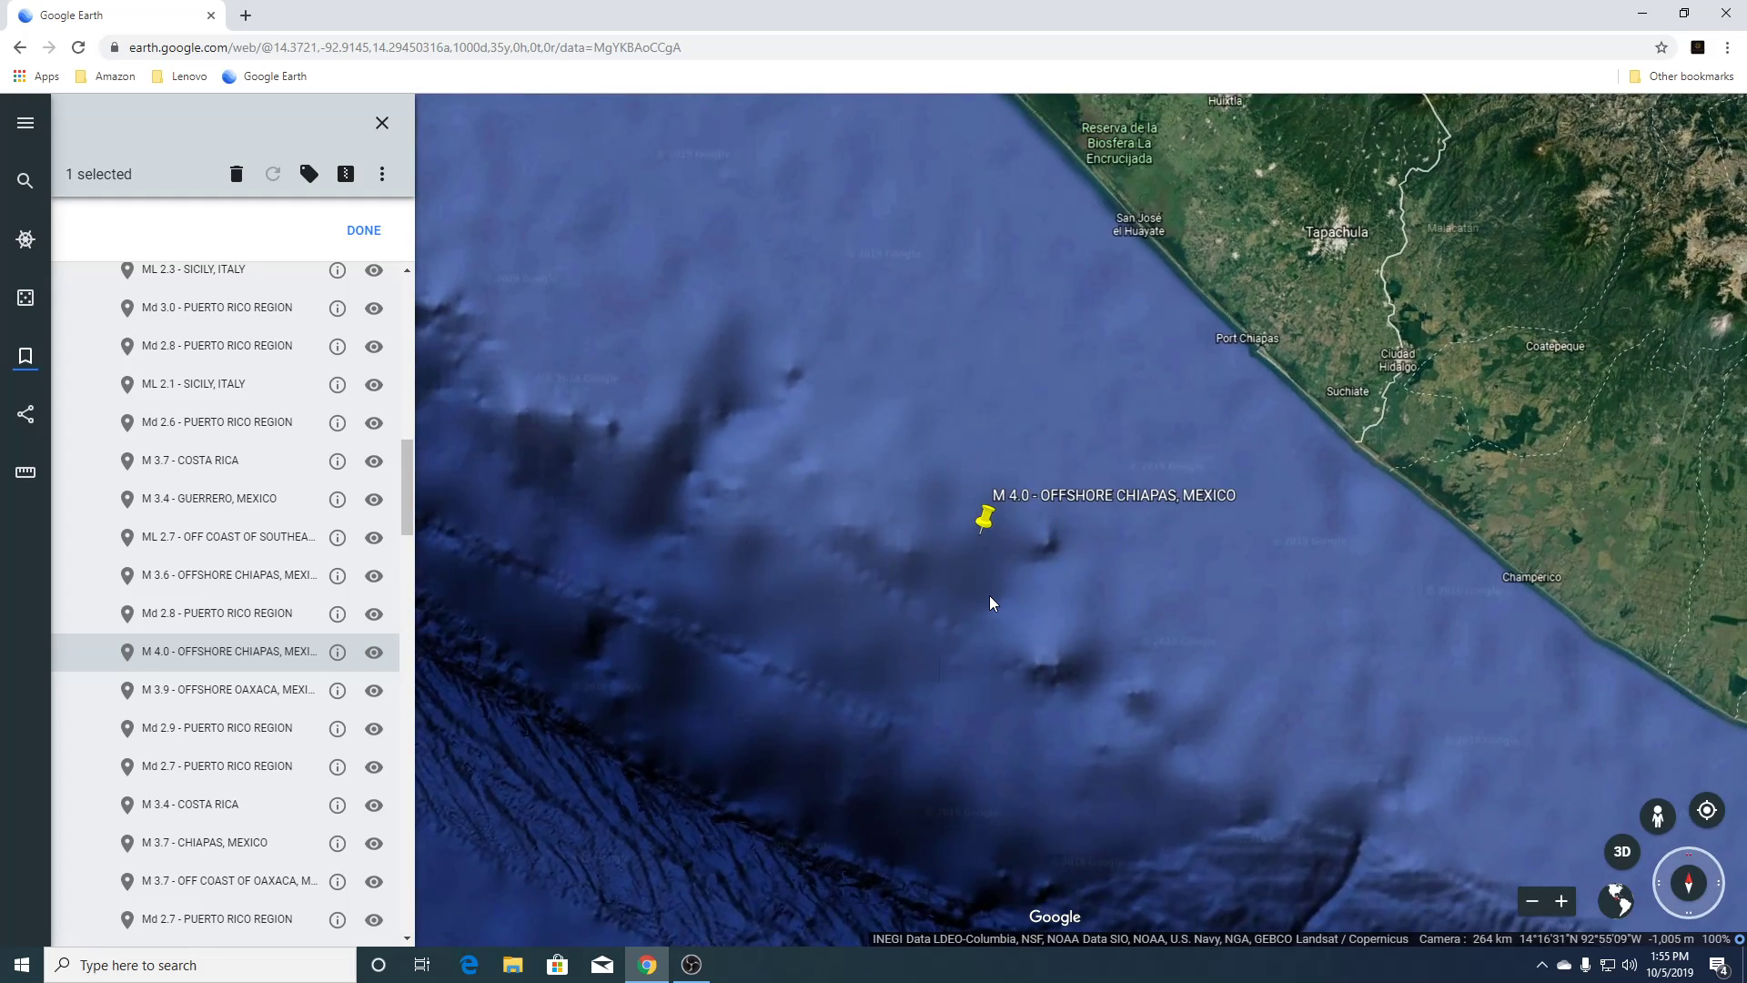
scroll(990, 598, down, 5)
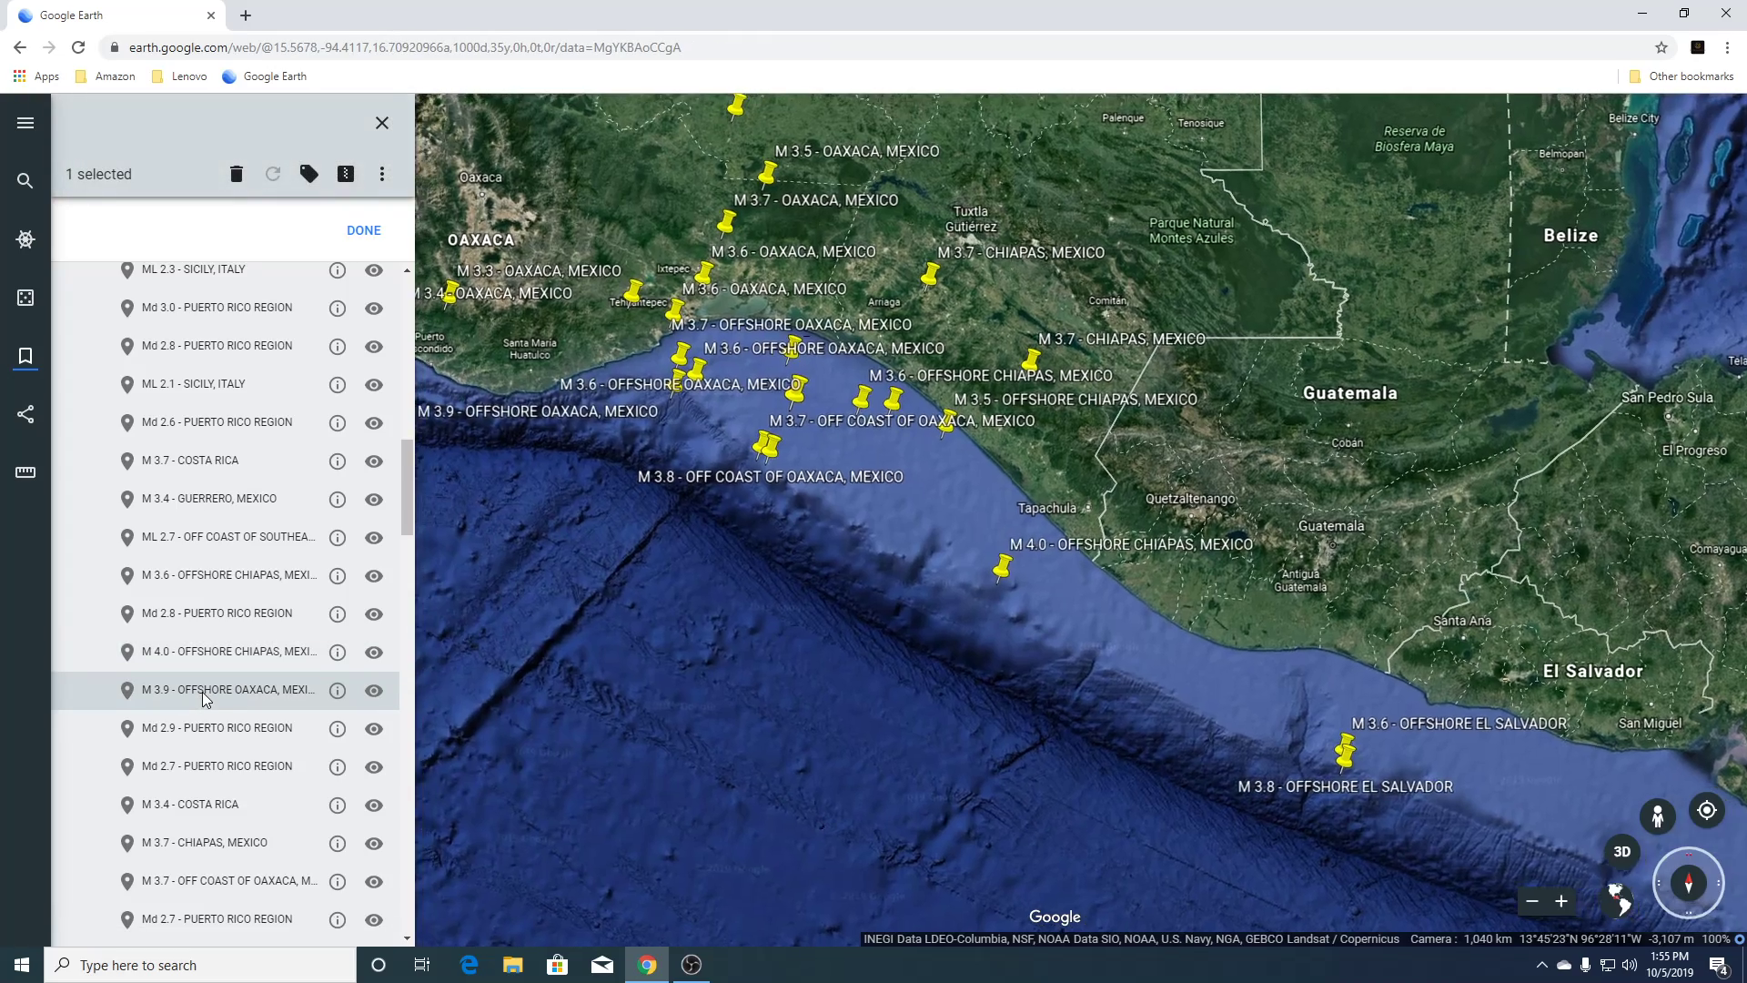
click(204, 698)
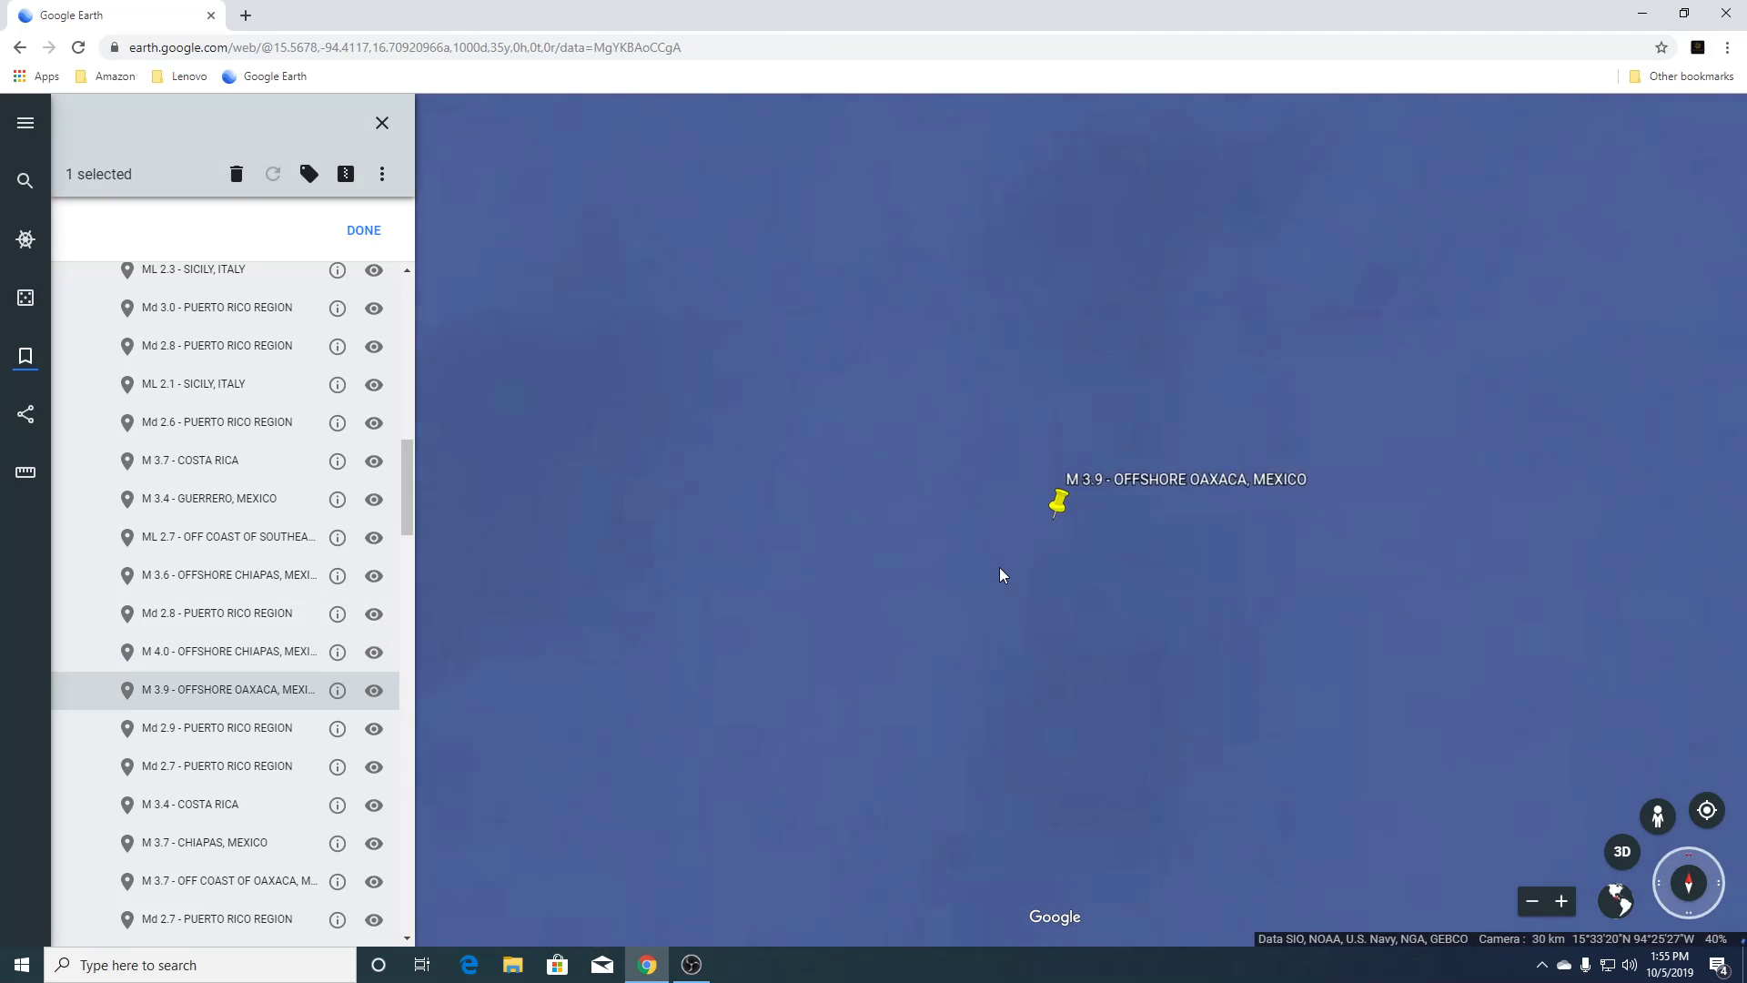
scroll(1001, 573, down, 5)
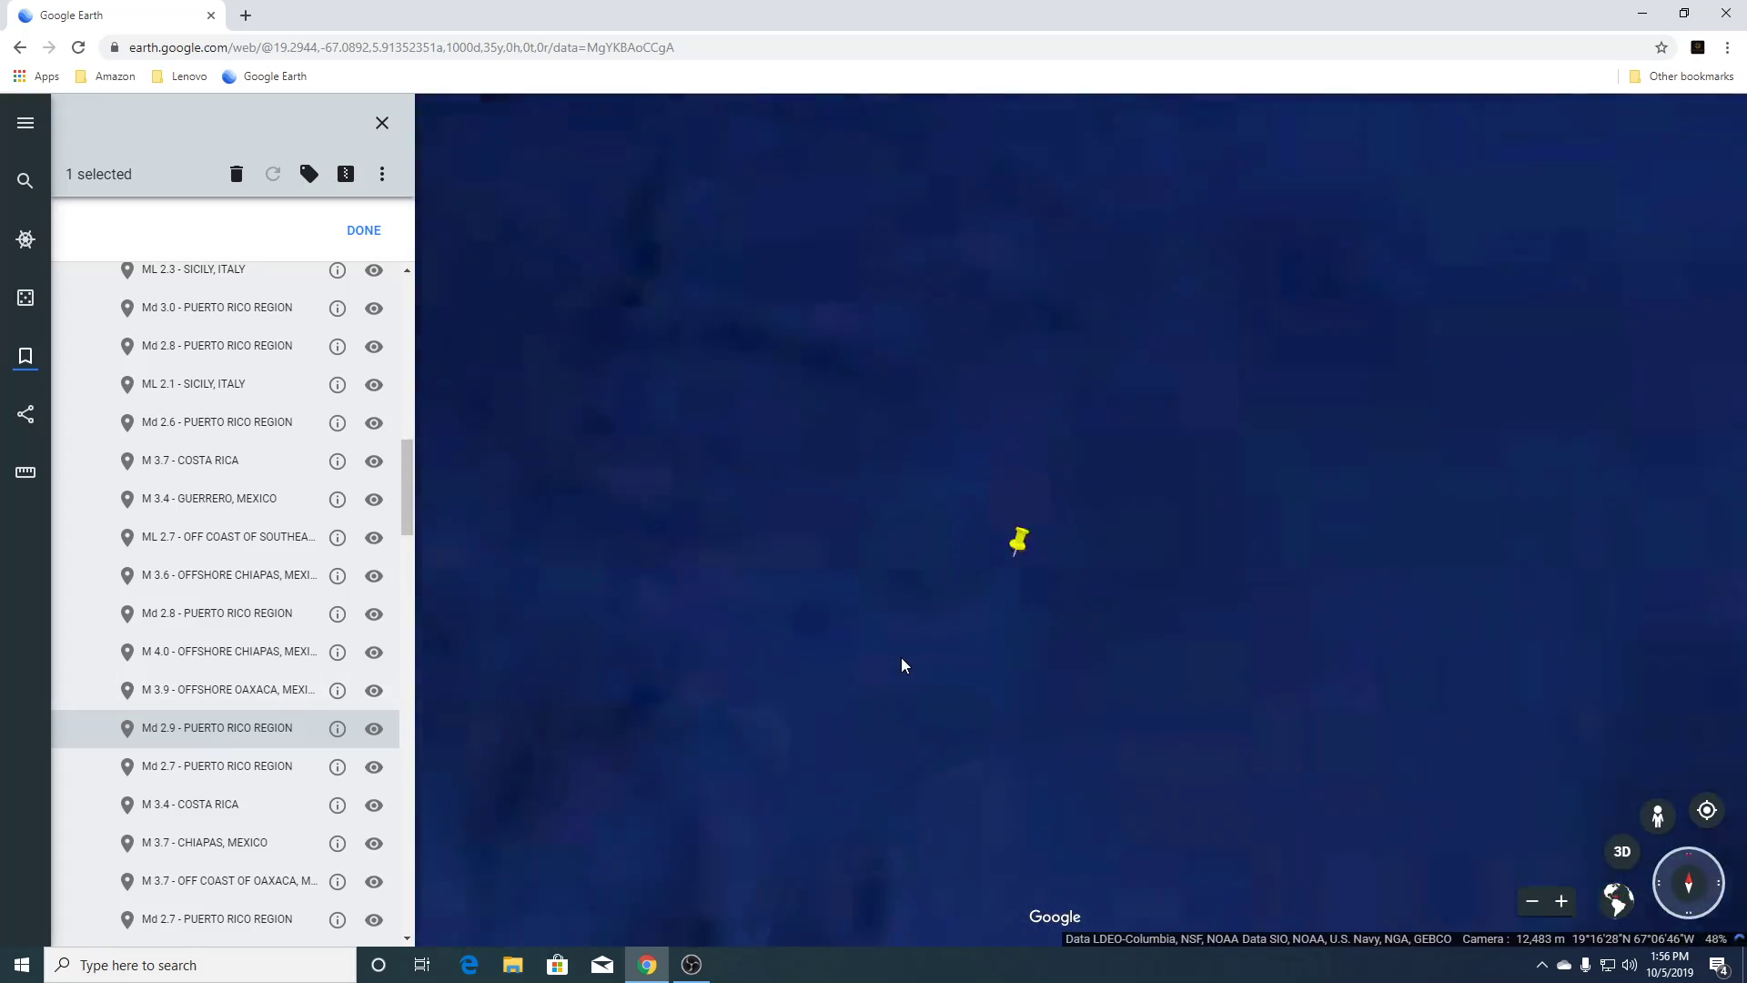
Fly to the Md 2.9 Puerto Rico Region placemark and examine its earthquake cluster out to Hispaniola and the Bahamas.
scroll(901, 665, down, 5)
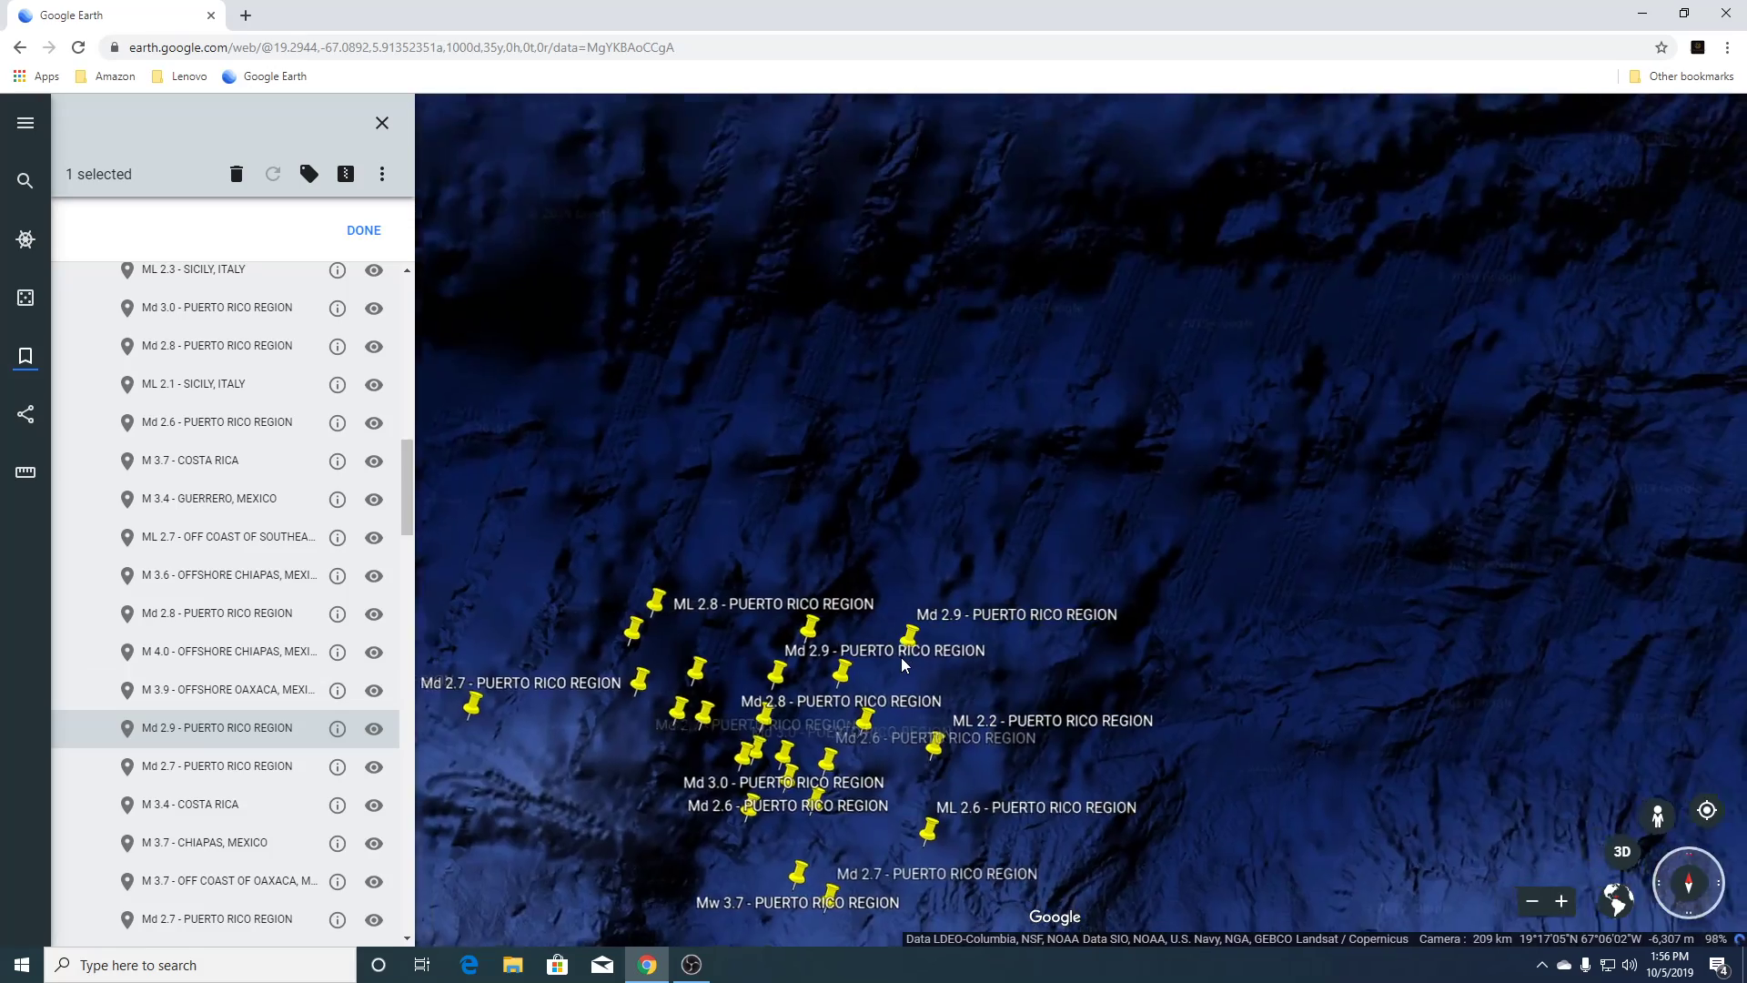
scroll(901, 657, down, 5)
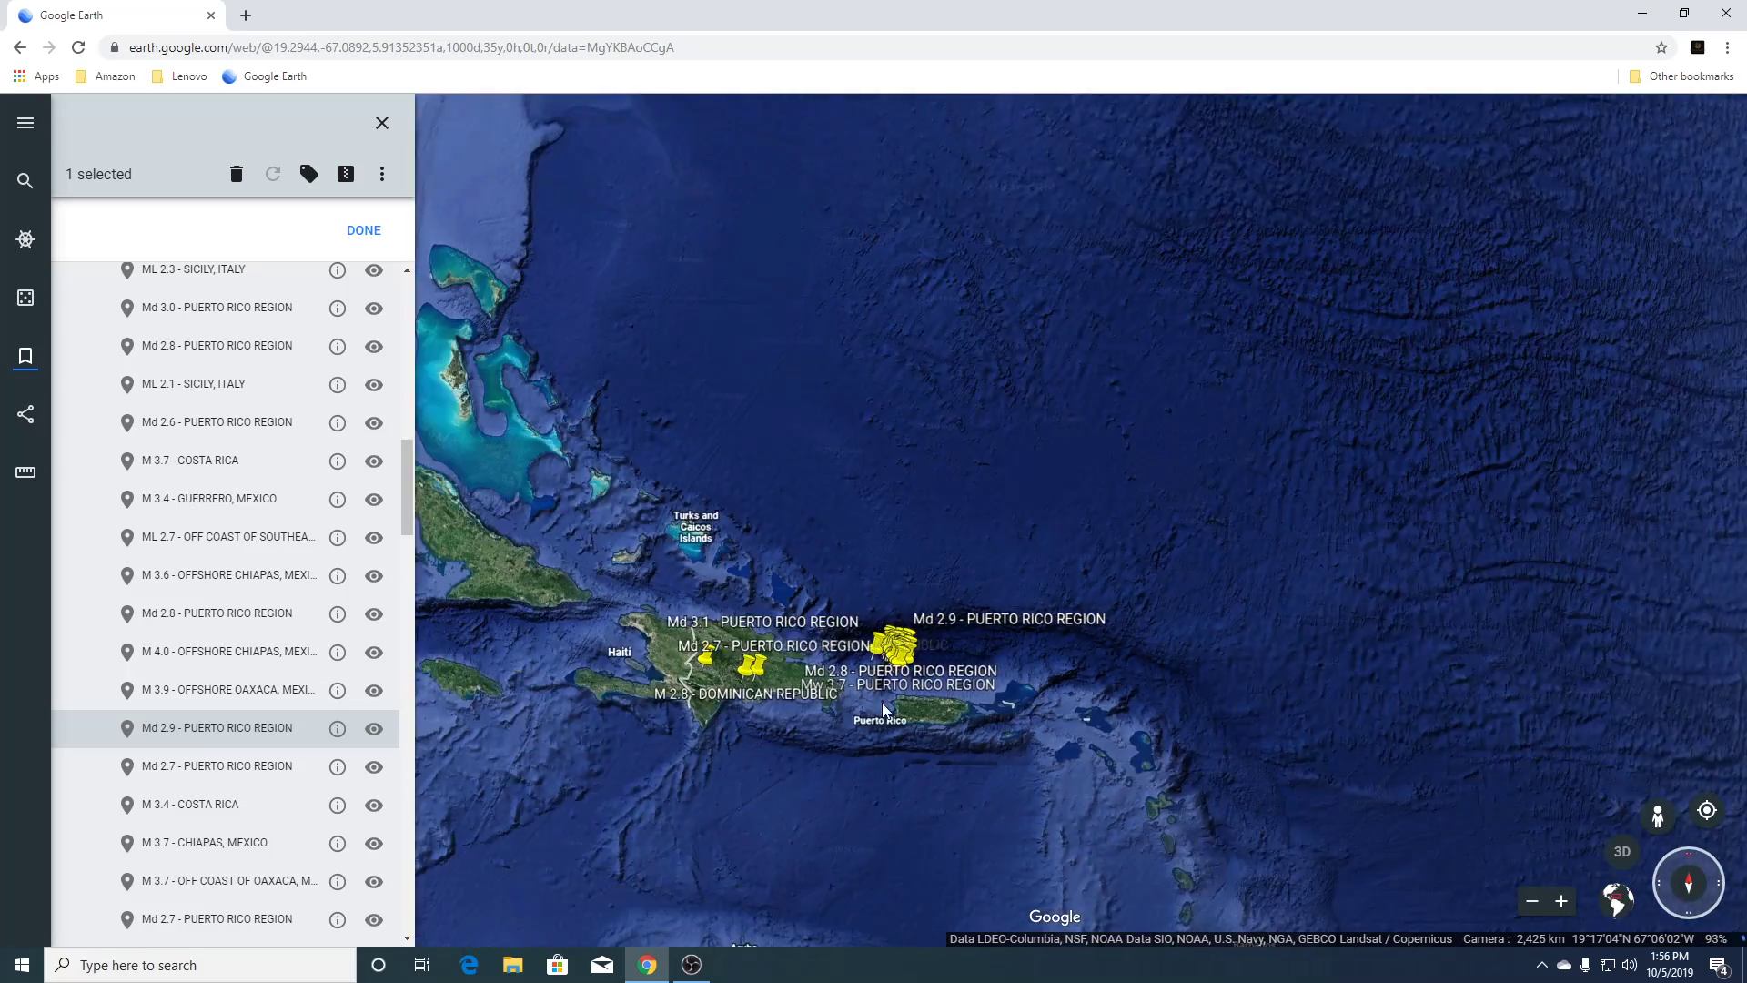
scroll(151, 773, down, 3)
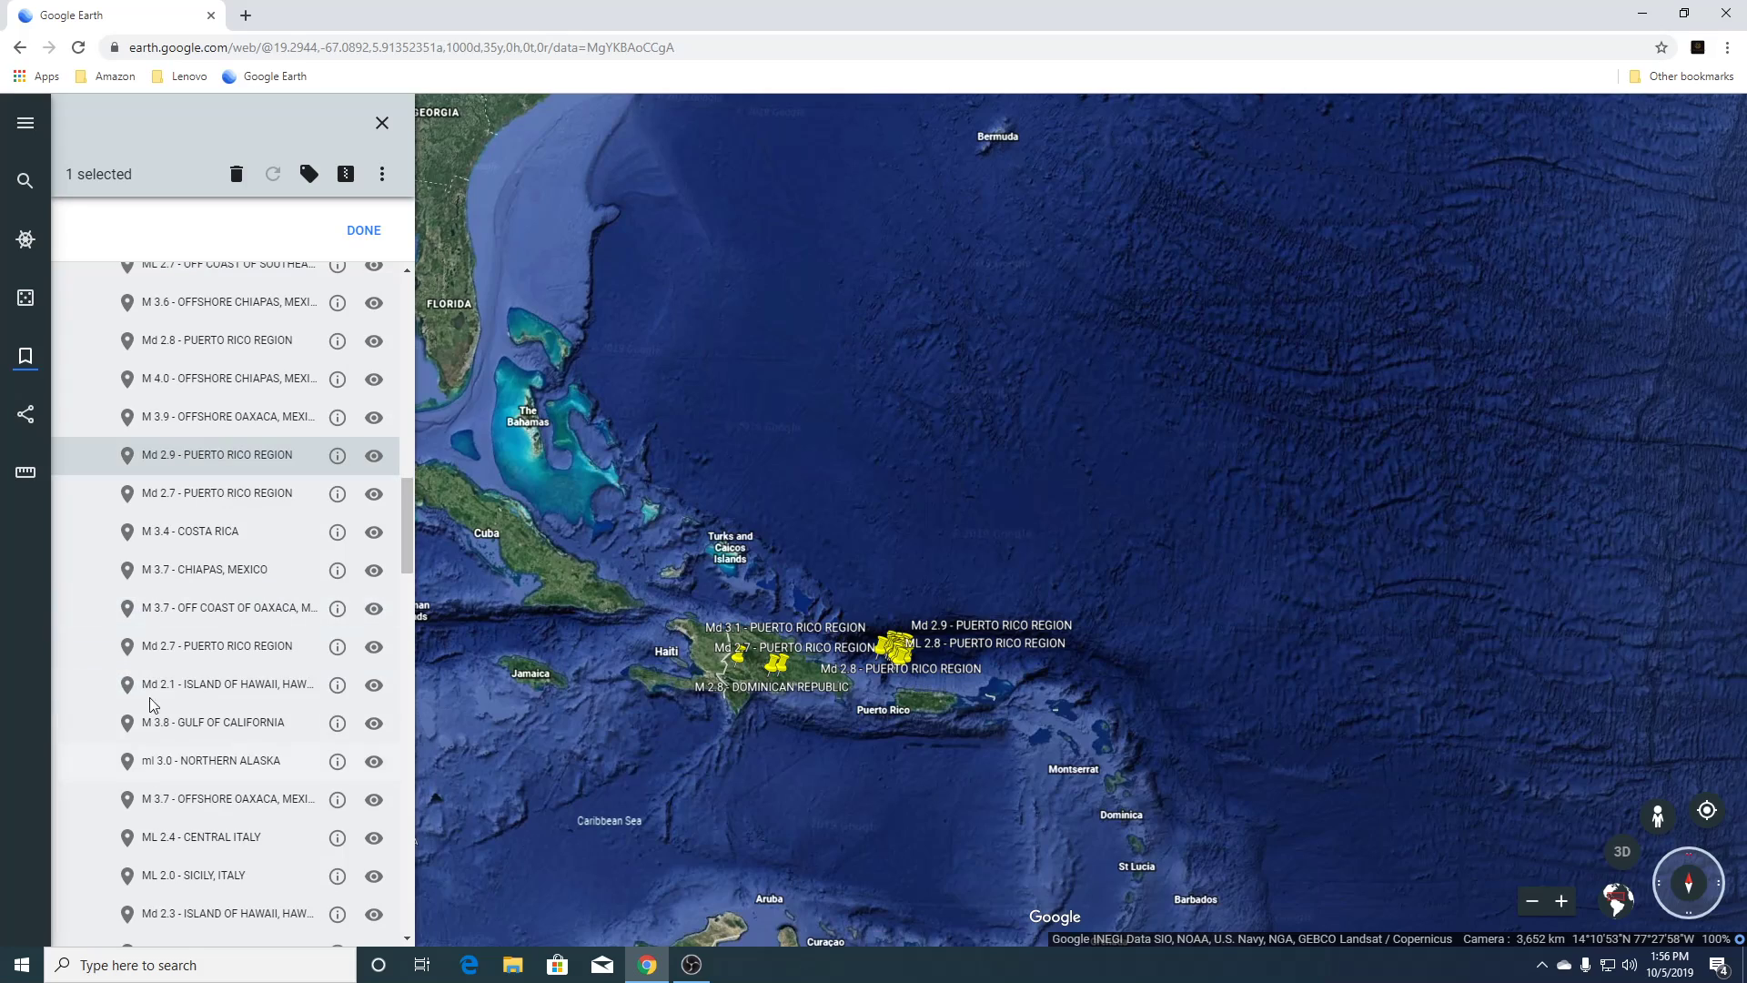
Fly to the Md 2.7 Puerto Rico Region placemark below the Md 2.9 entry and examine the surrounding sea floor in 3D.
click(171, 497)
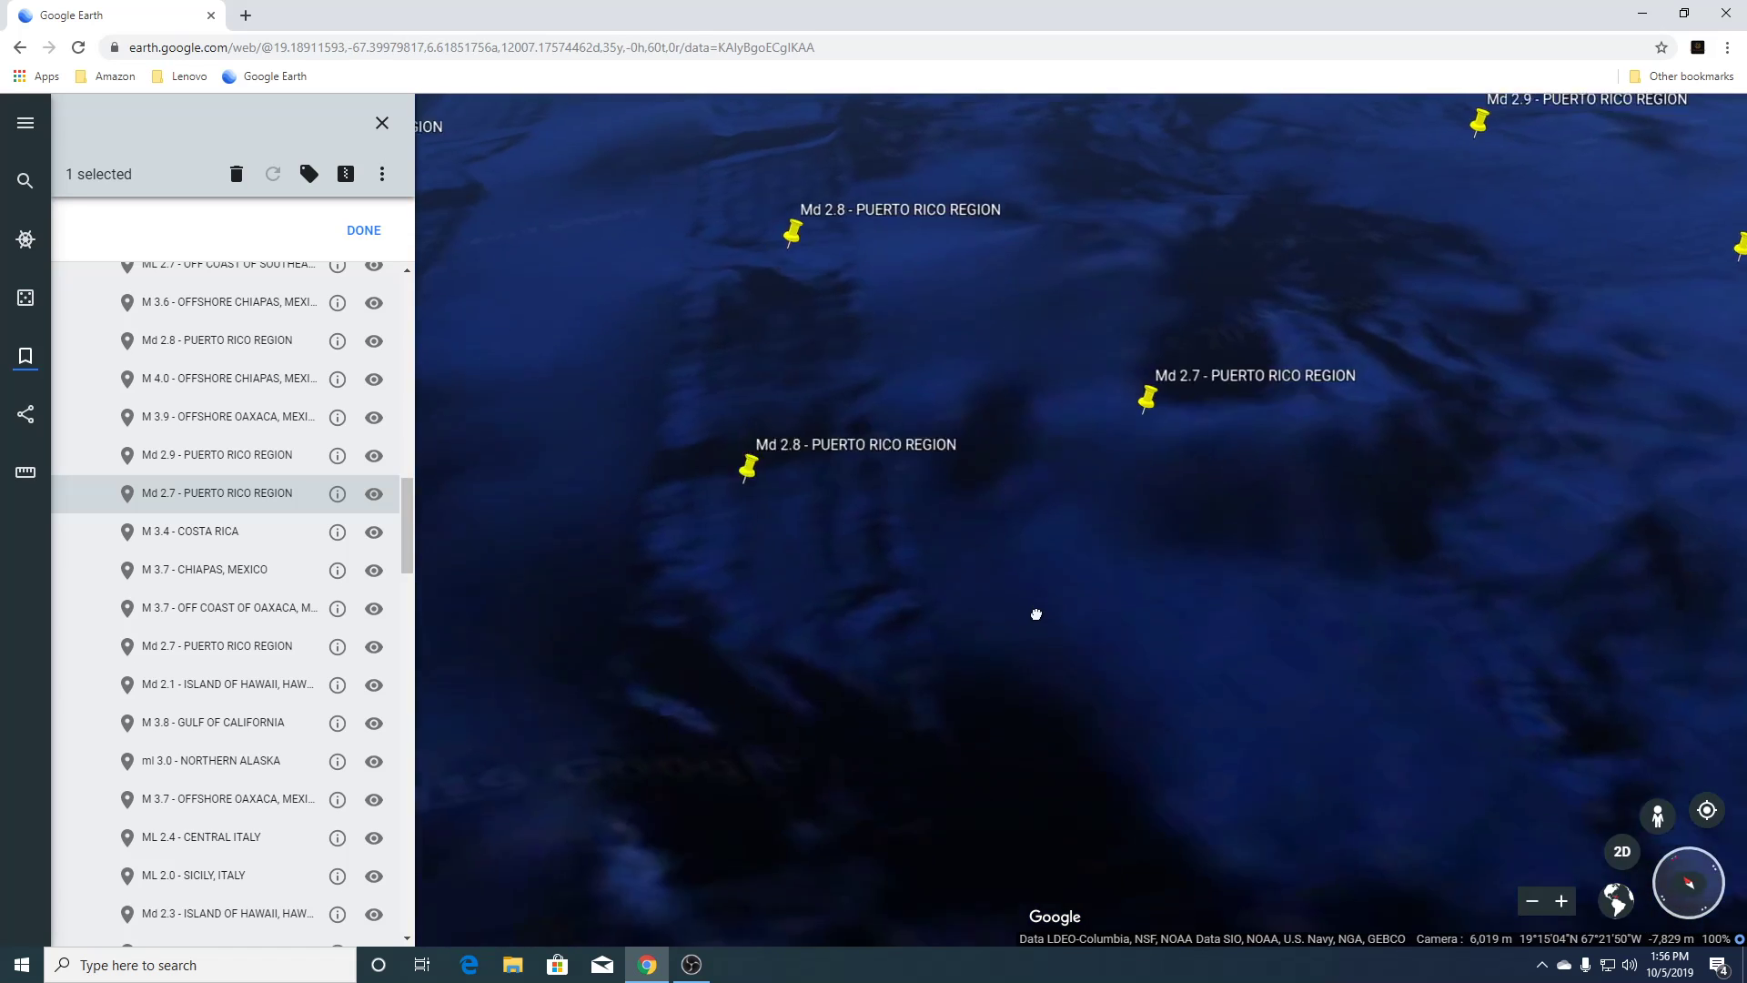
drag(1036, 614, 947, 636)
drag(1088, 428, 974, 719)
scroll(1076, 647, down, 5)
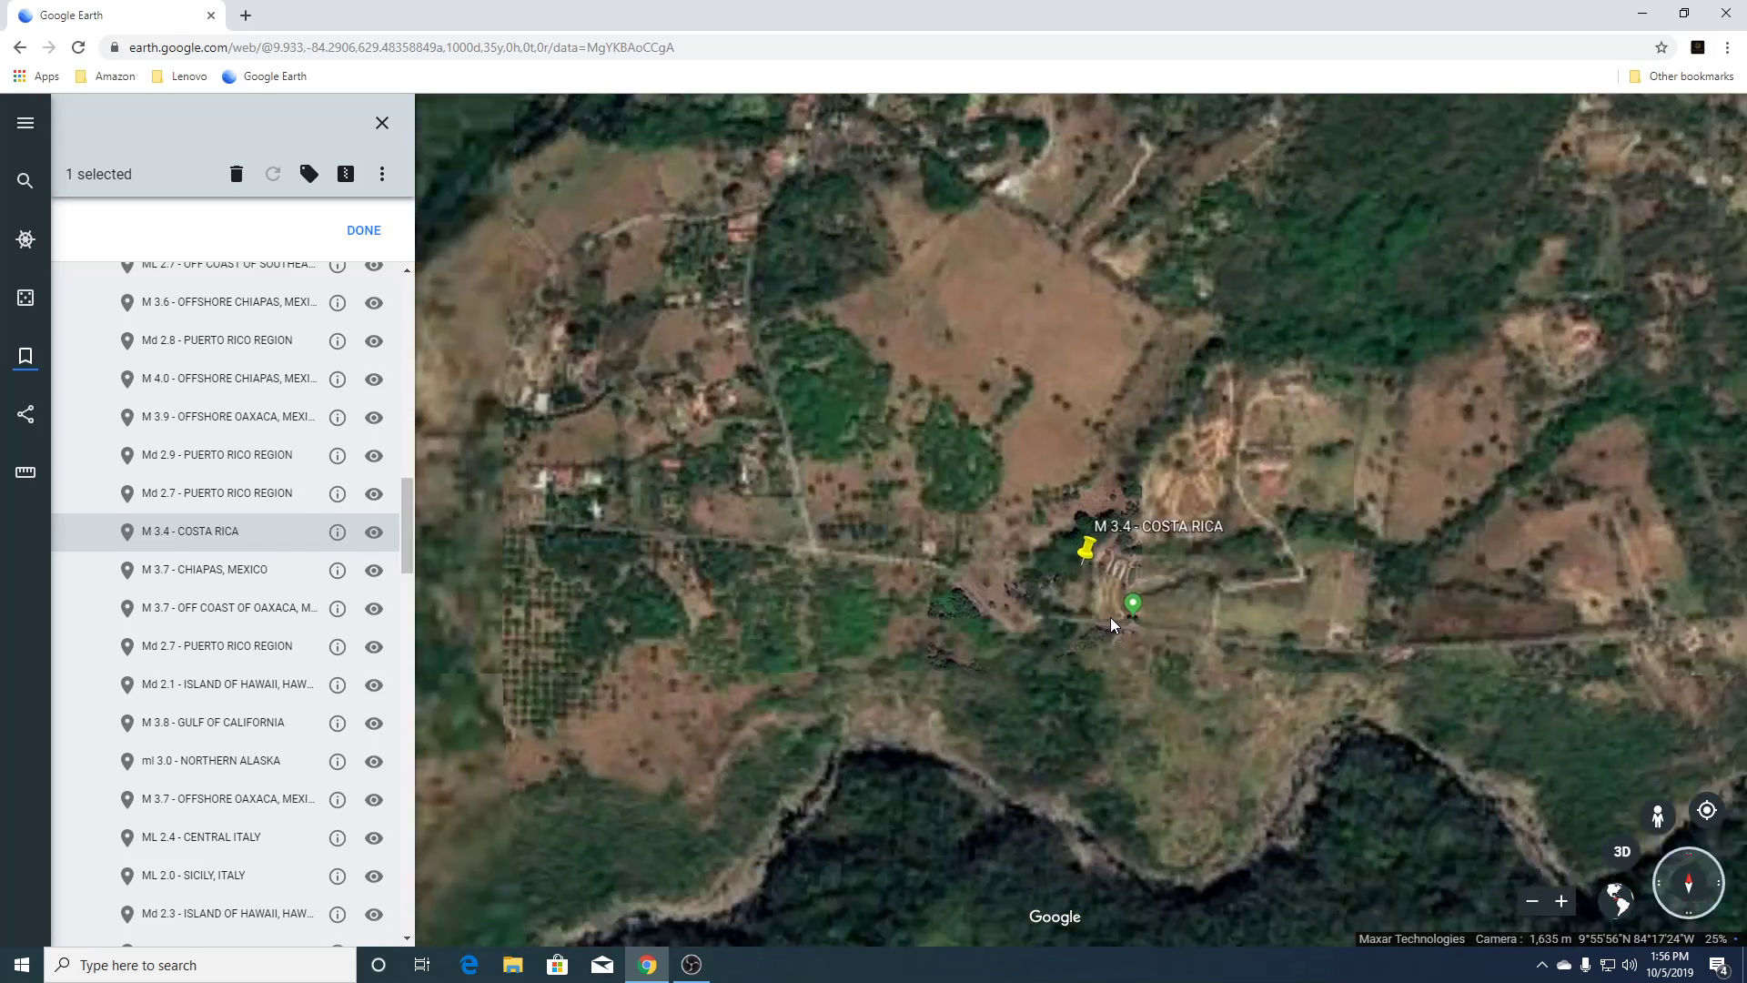
Fly to the M 3.4 Costa Rica placemark and examine the farmland and settlements along Río Virilla in 2D and 3D.
scroll(1110, 617, down, 5)
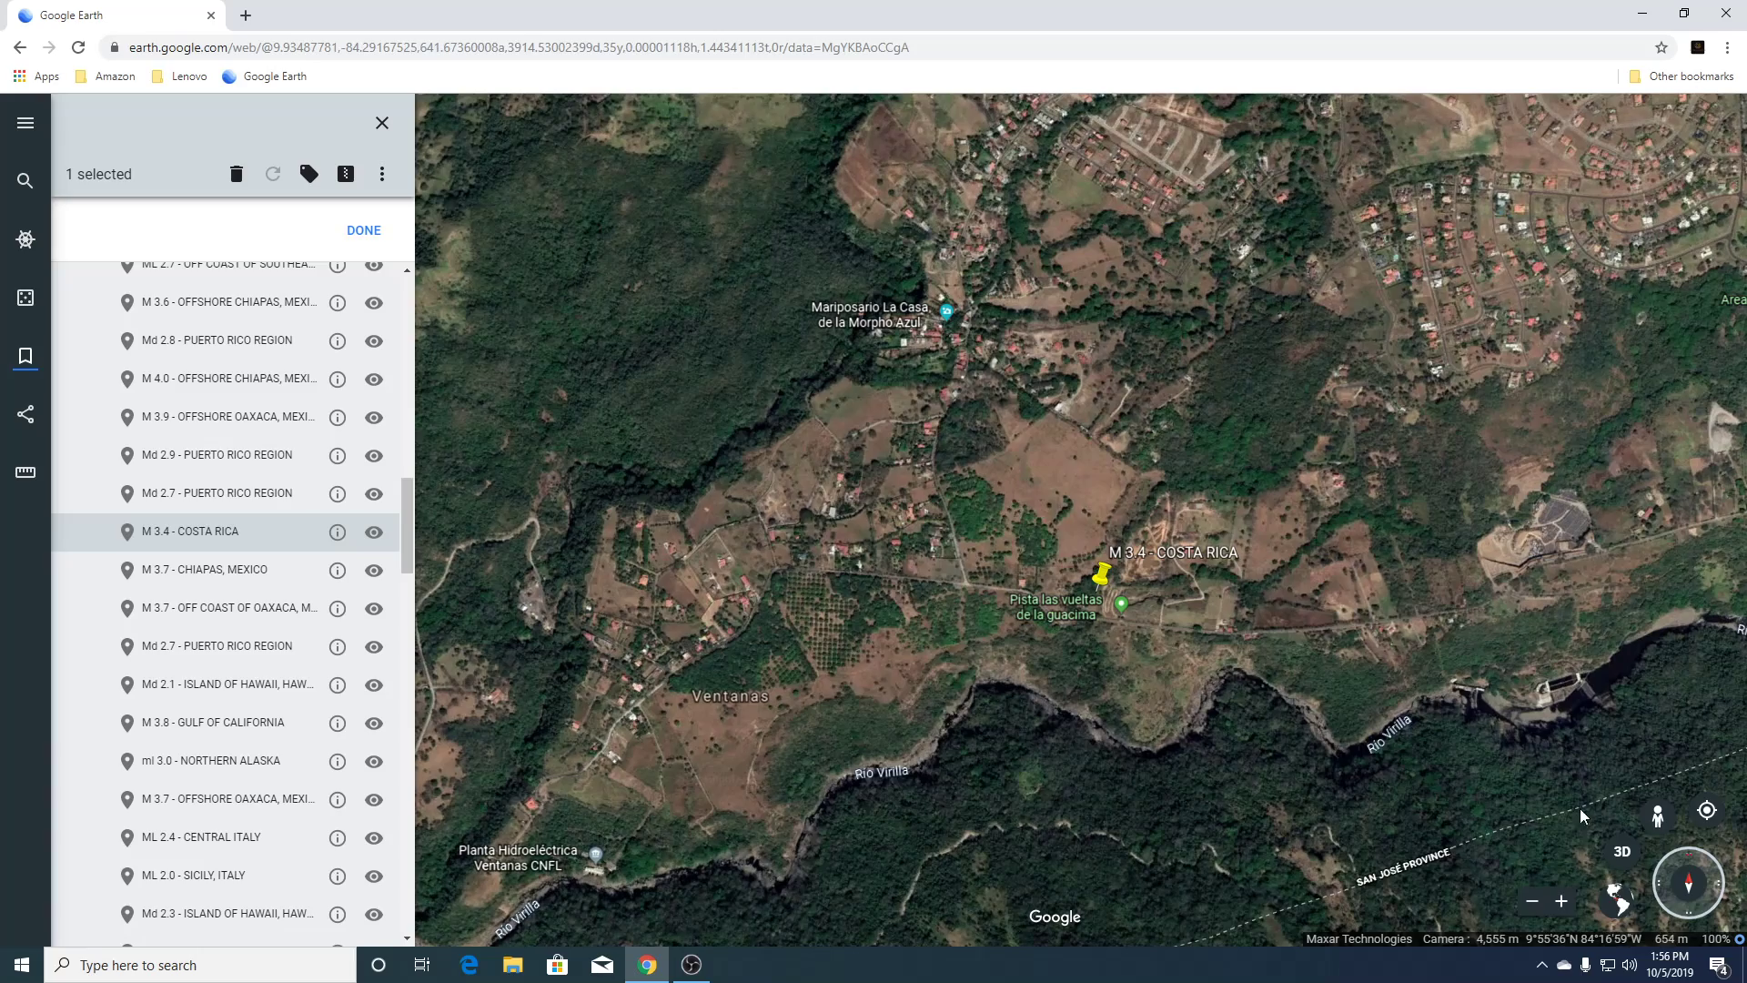
click(1624, 854)
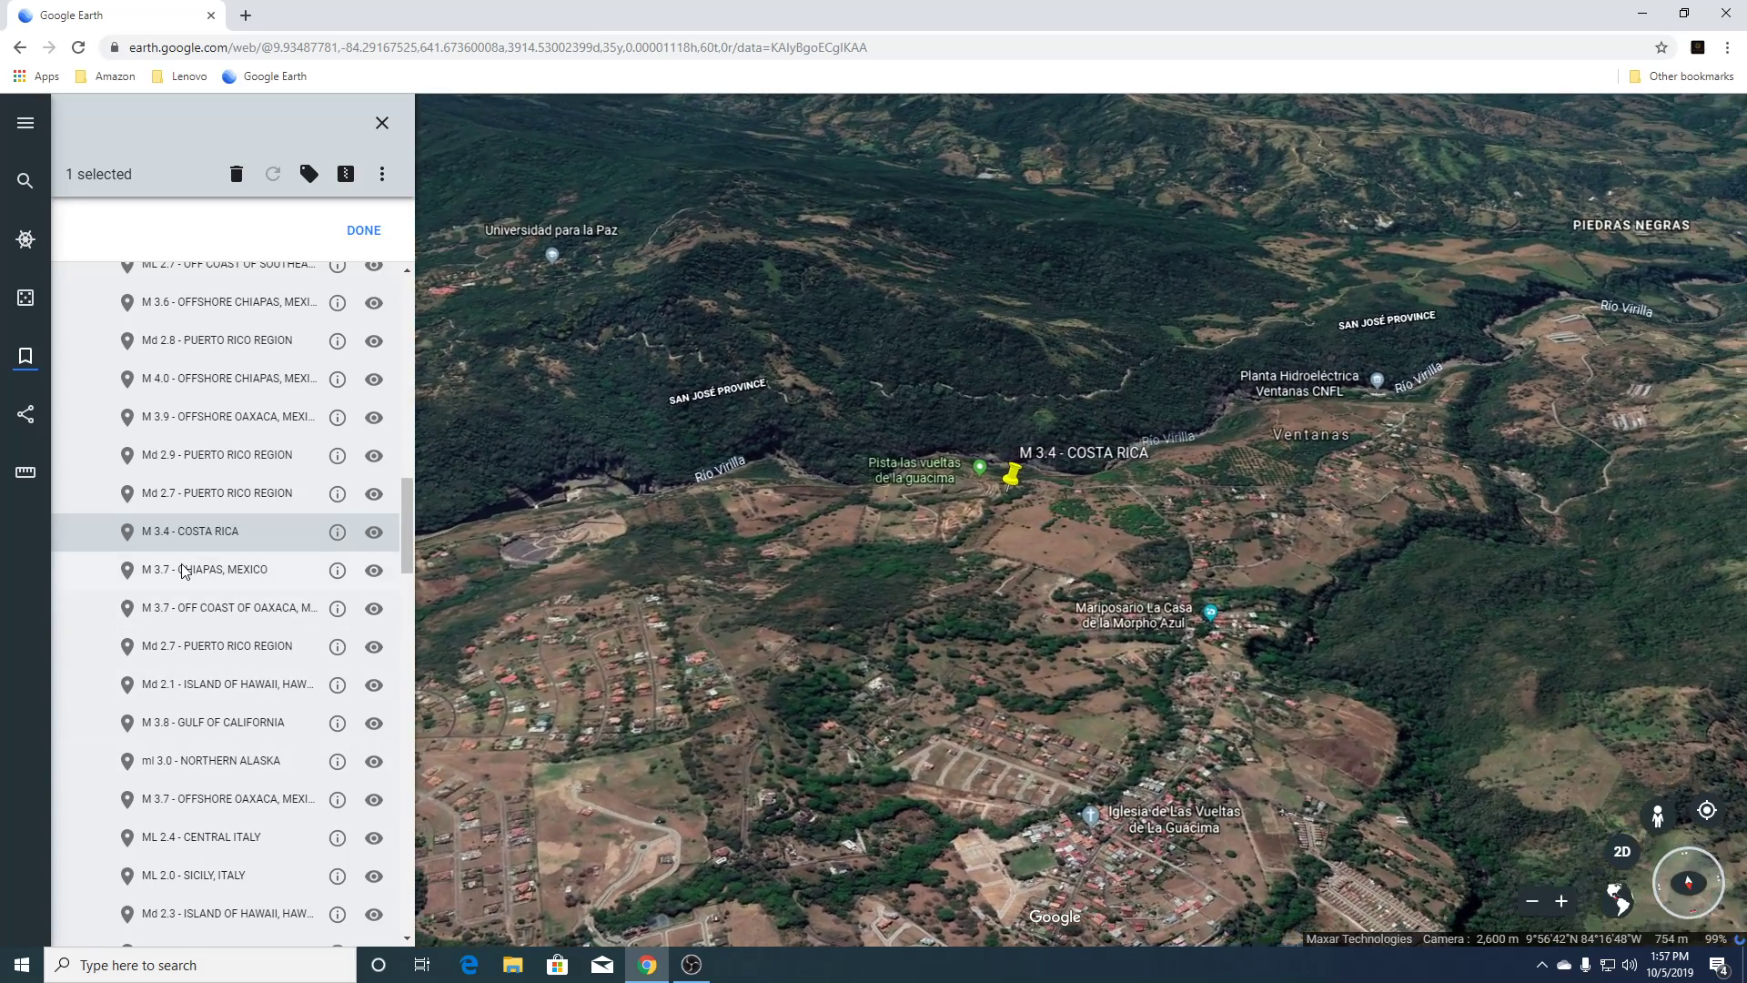
Fly to the M 3.7 Chiapas placemark and examine the surrounding fields and the dark wooded patch nearby in 2D.
click(184, 571)
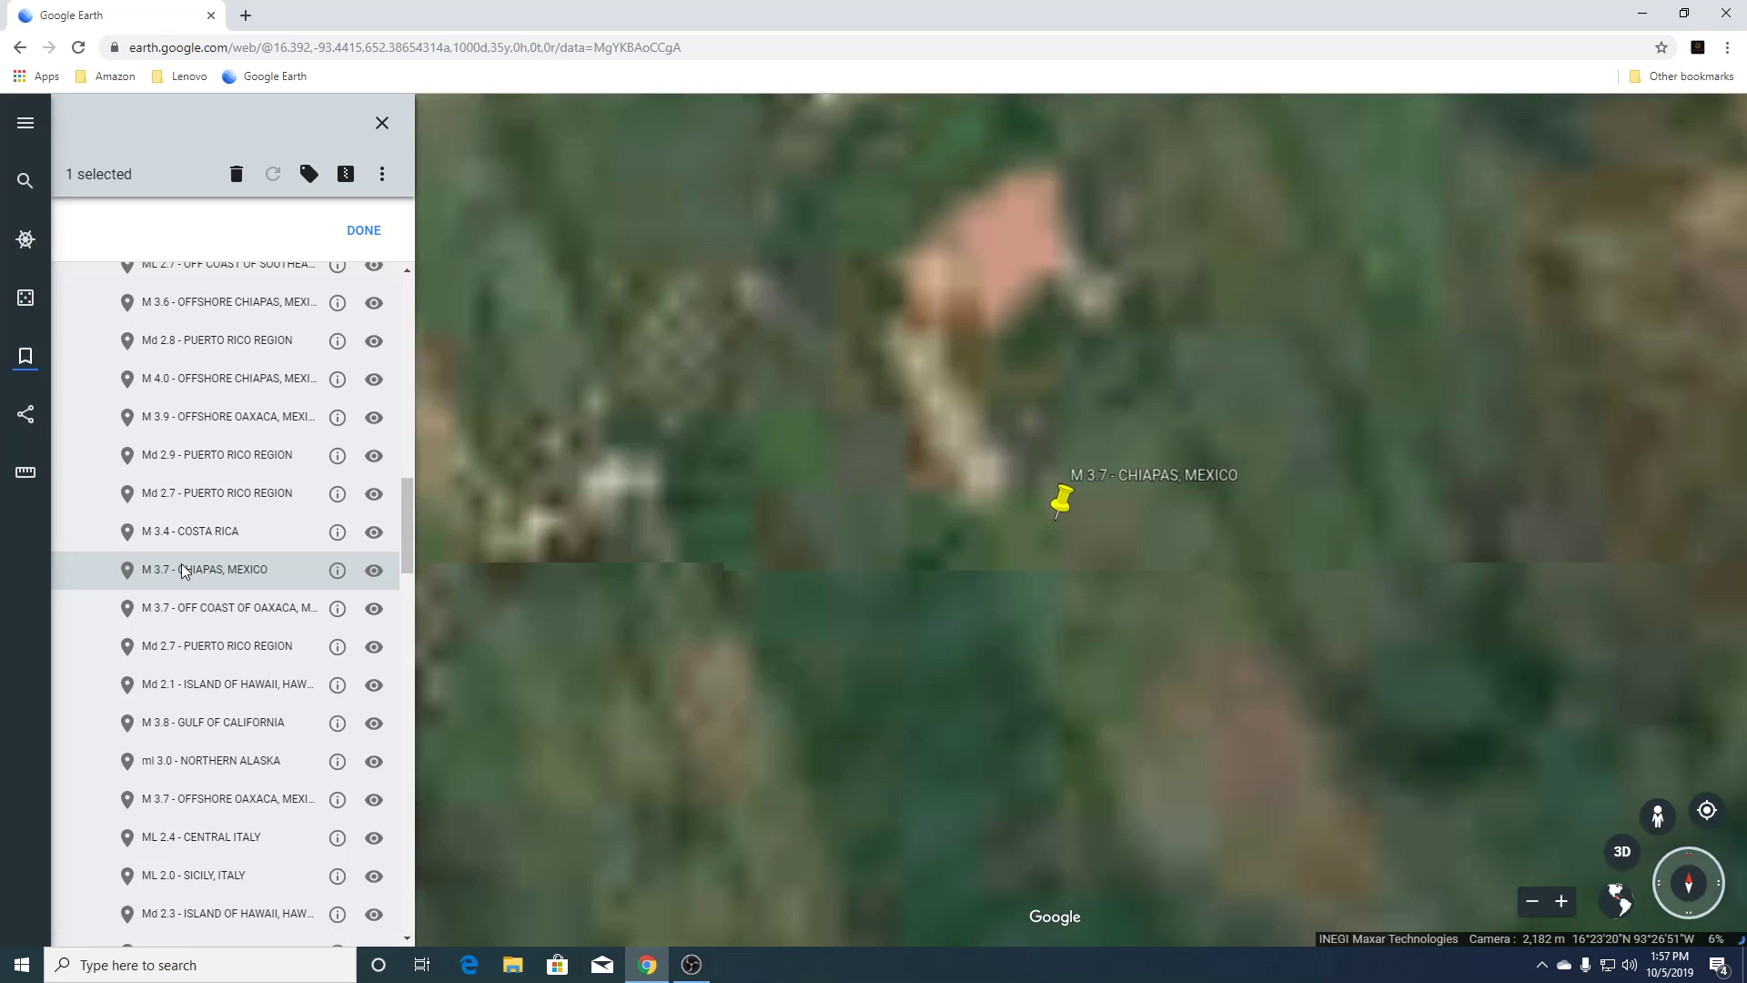
scroll(1078, 523, down, 5)
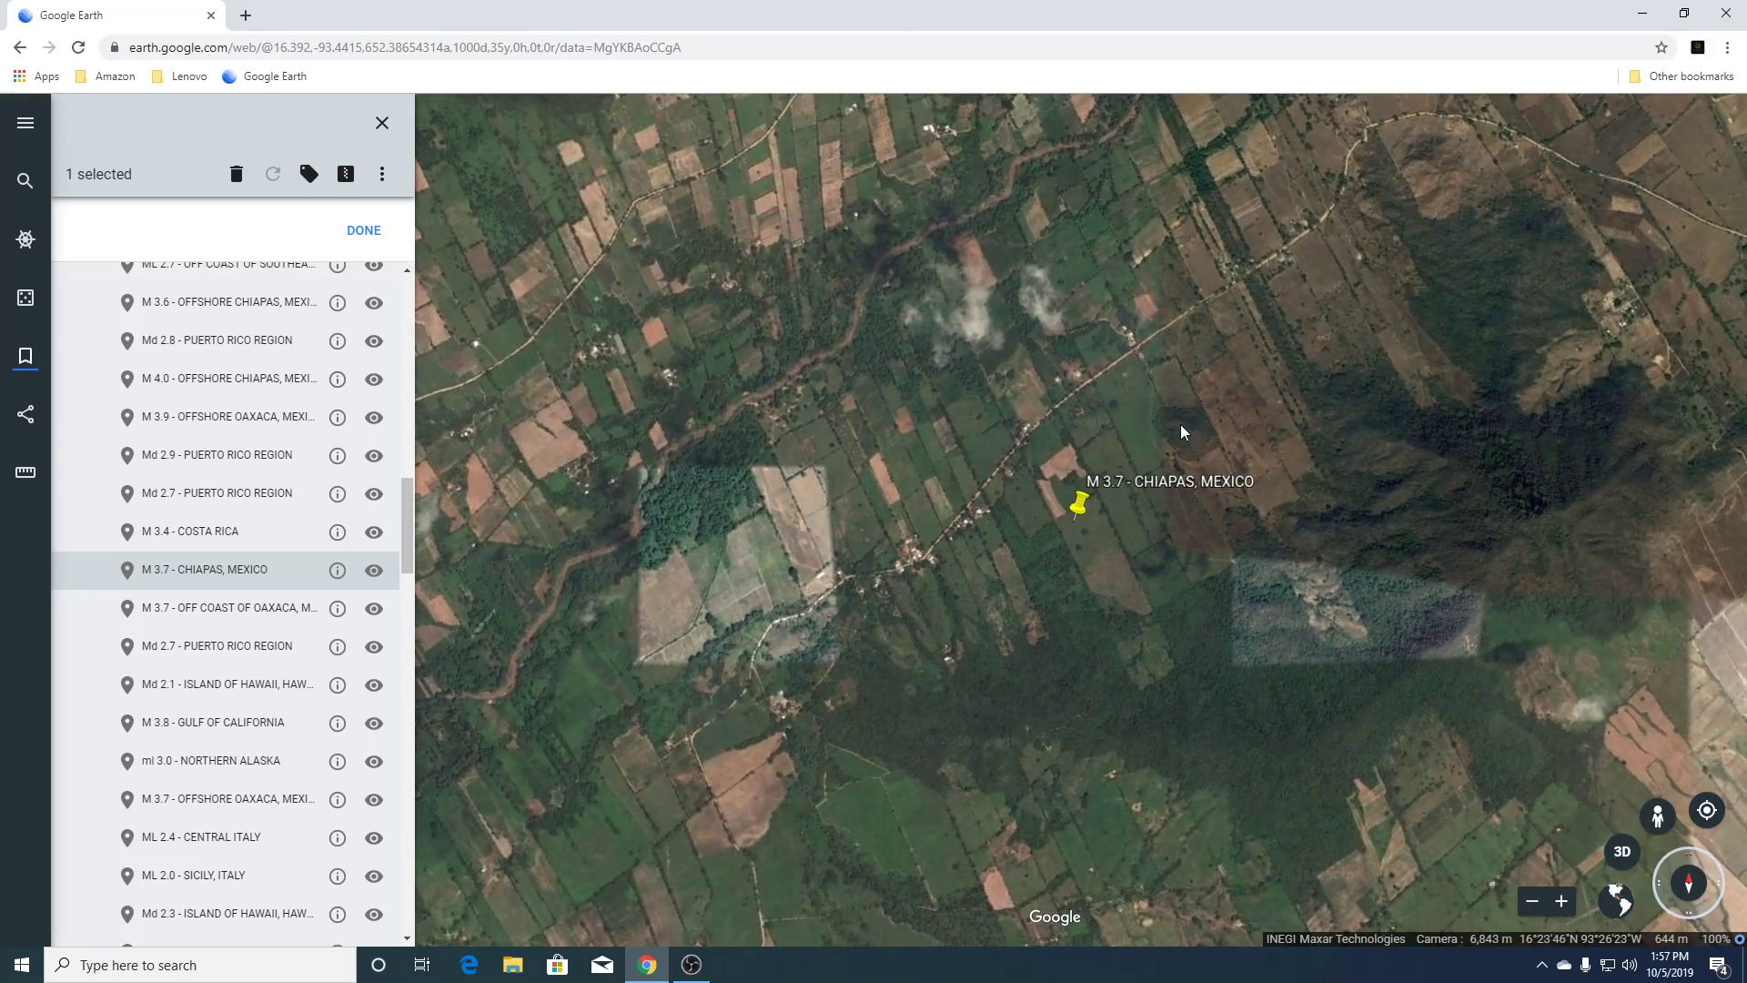
scroll(1183, 429, up, 5)
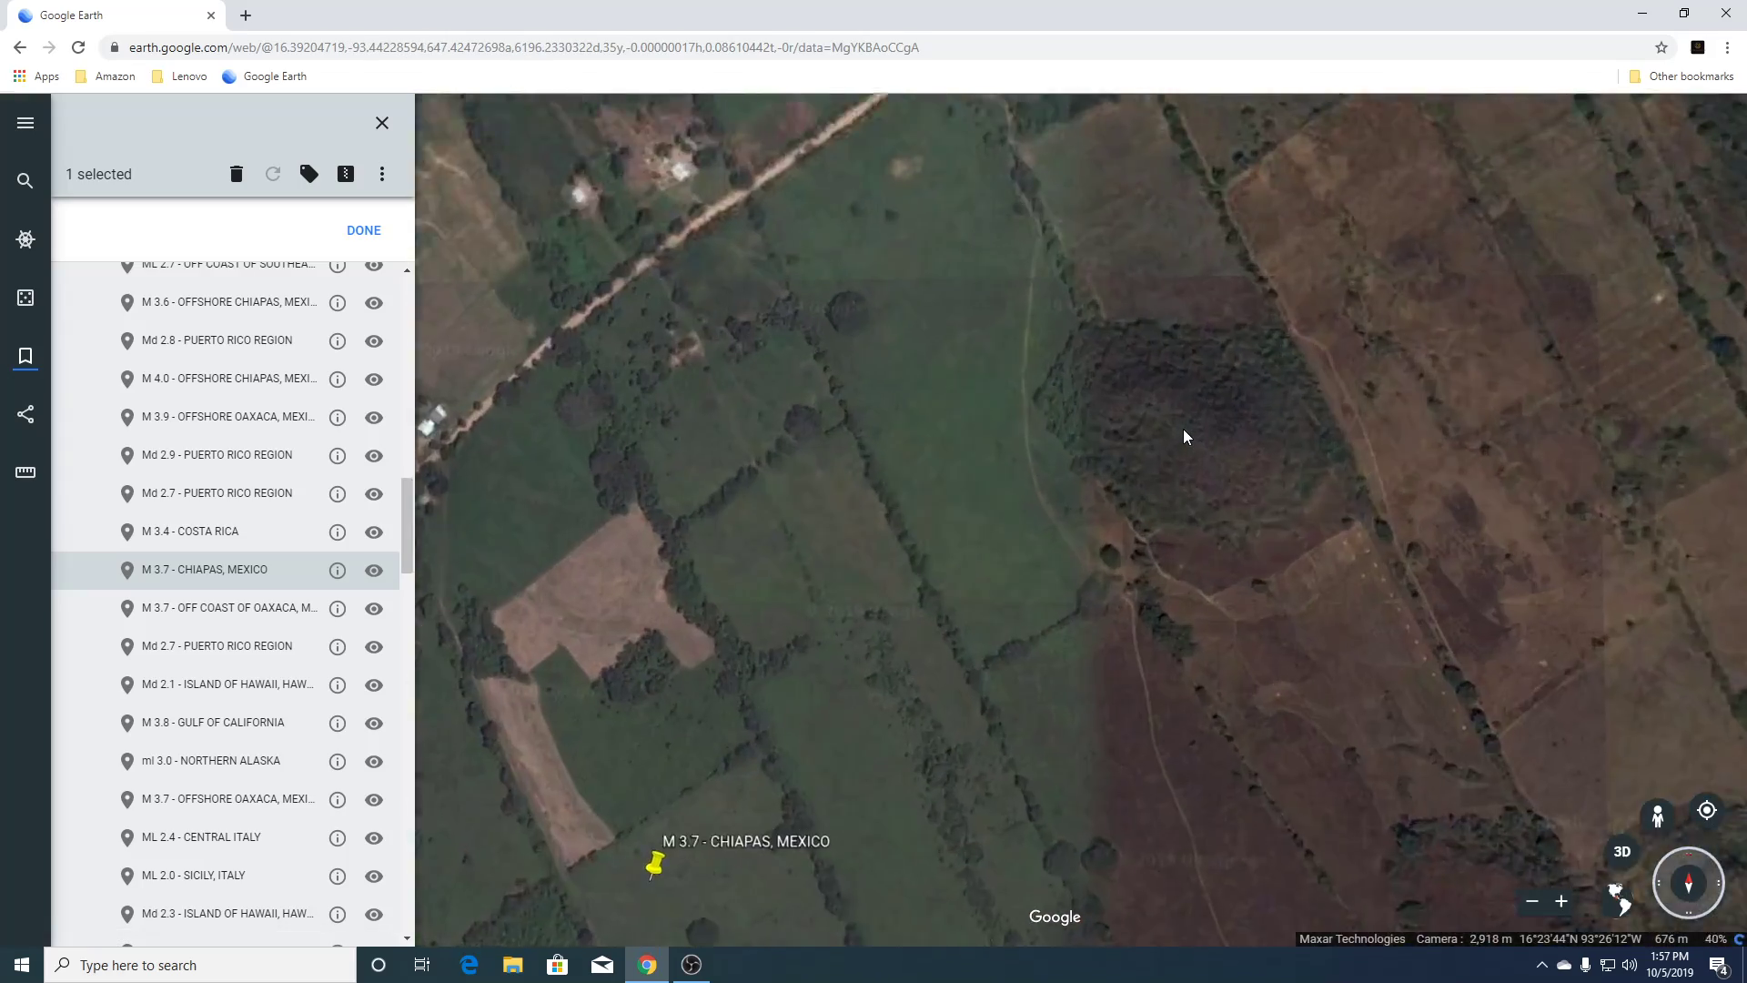
scroll(1183, 428, down, 5)
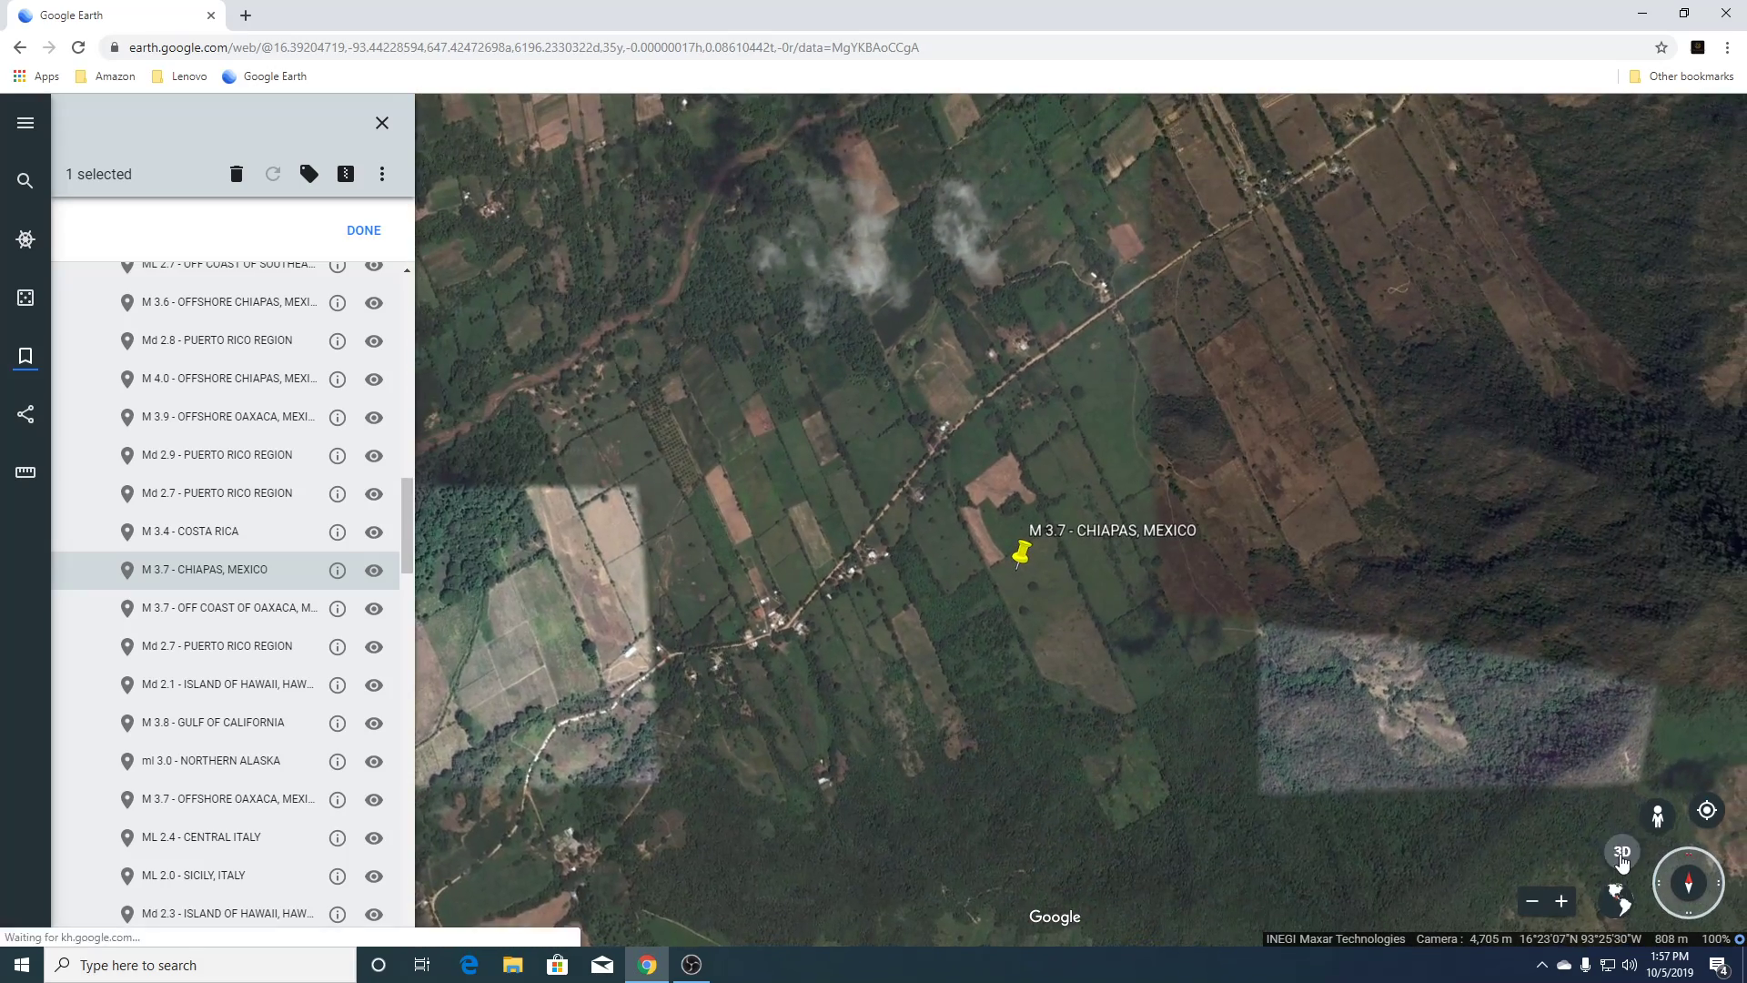
Examine the wooded mound, the mountain and the surrounding valley near the M 3.7 Chiapas placemark in 3D.
click(1620, 856)
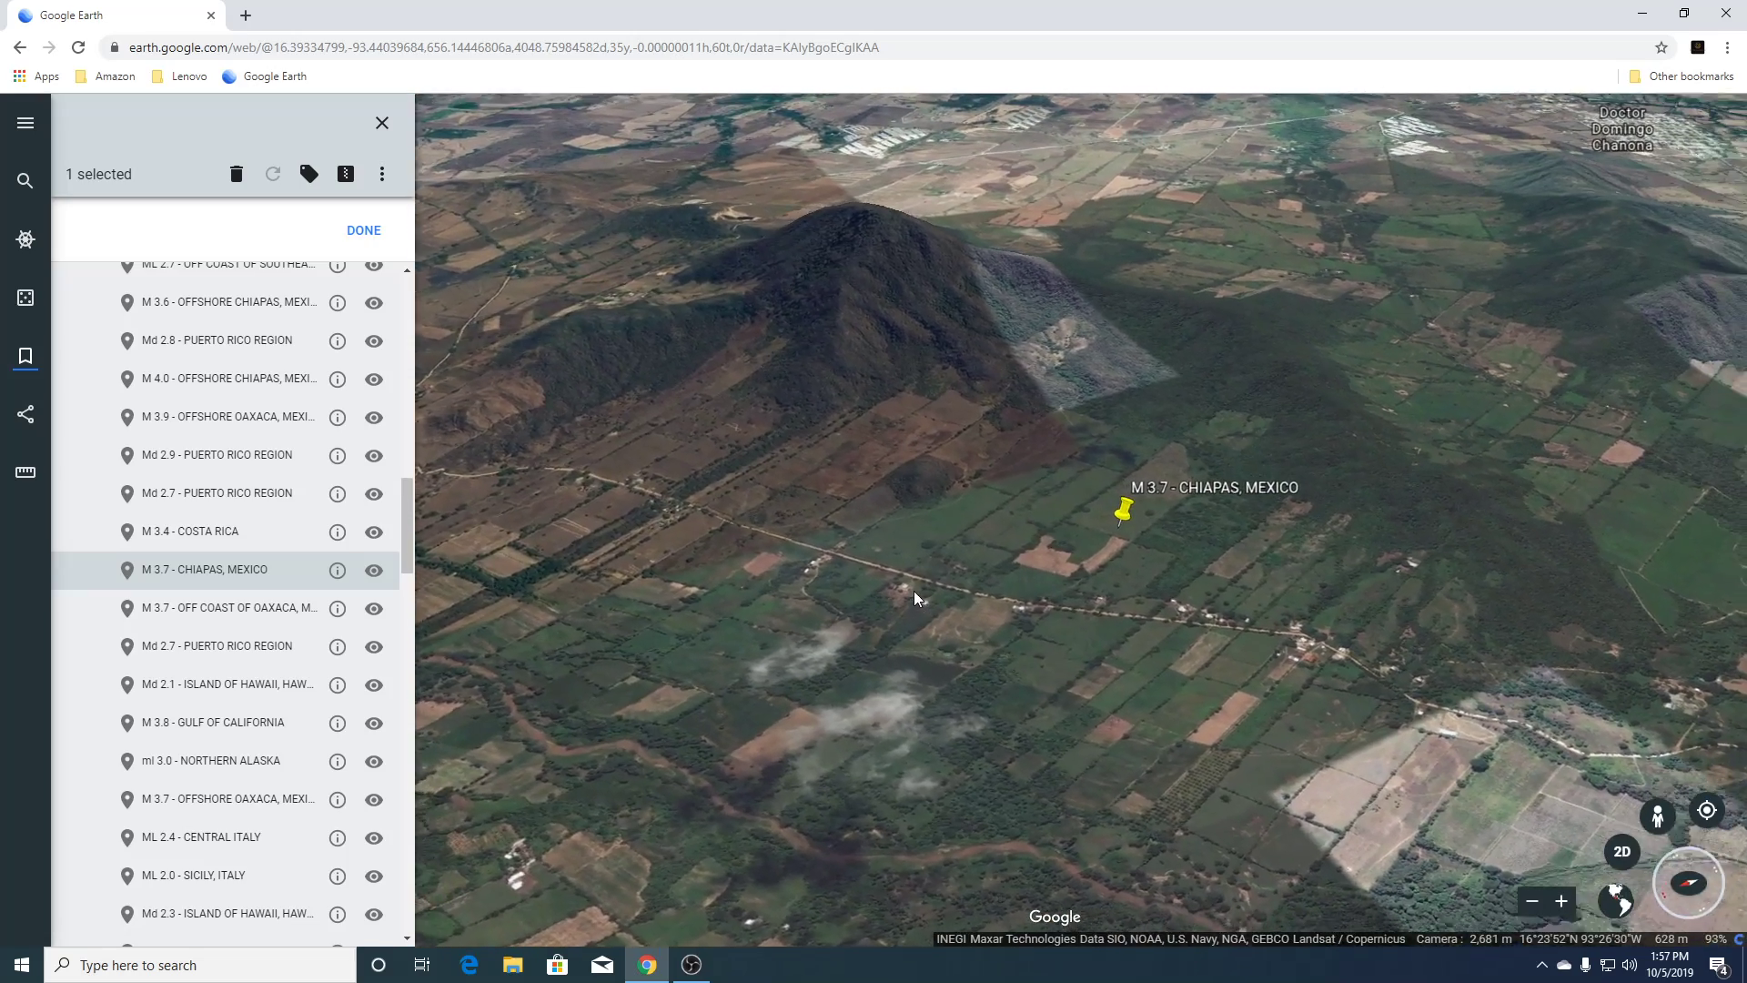
scroll(902, 495, up, 3)
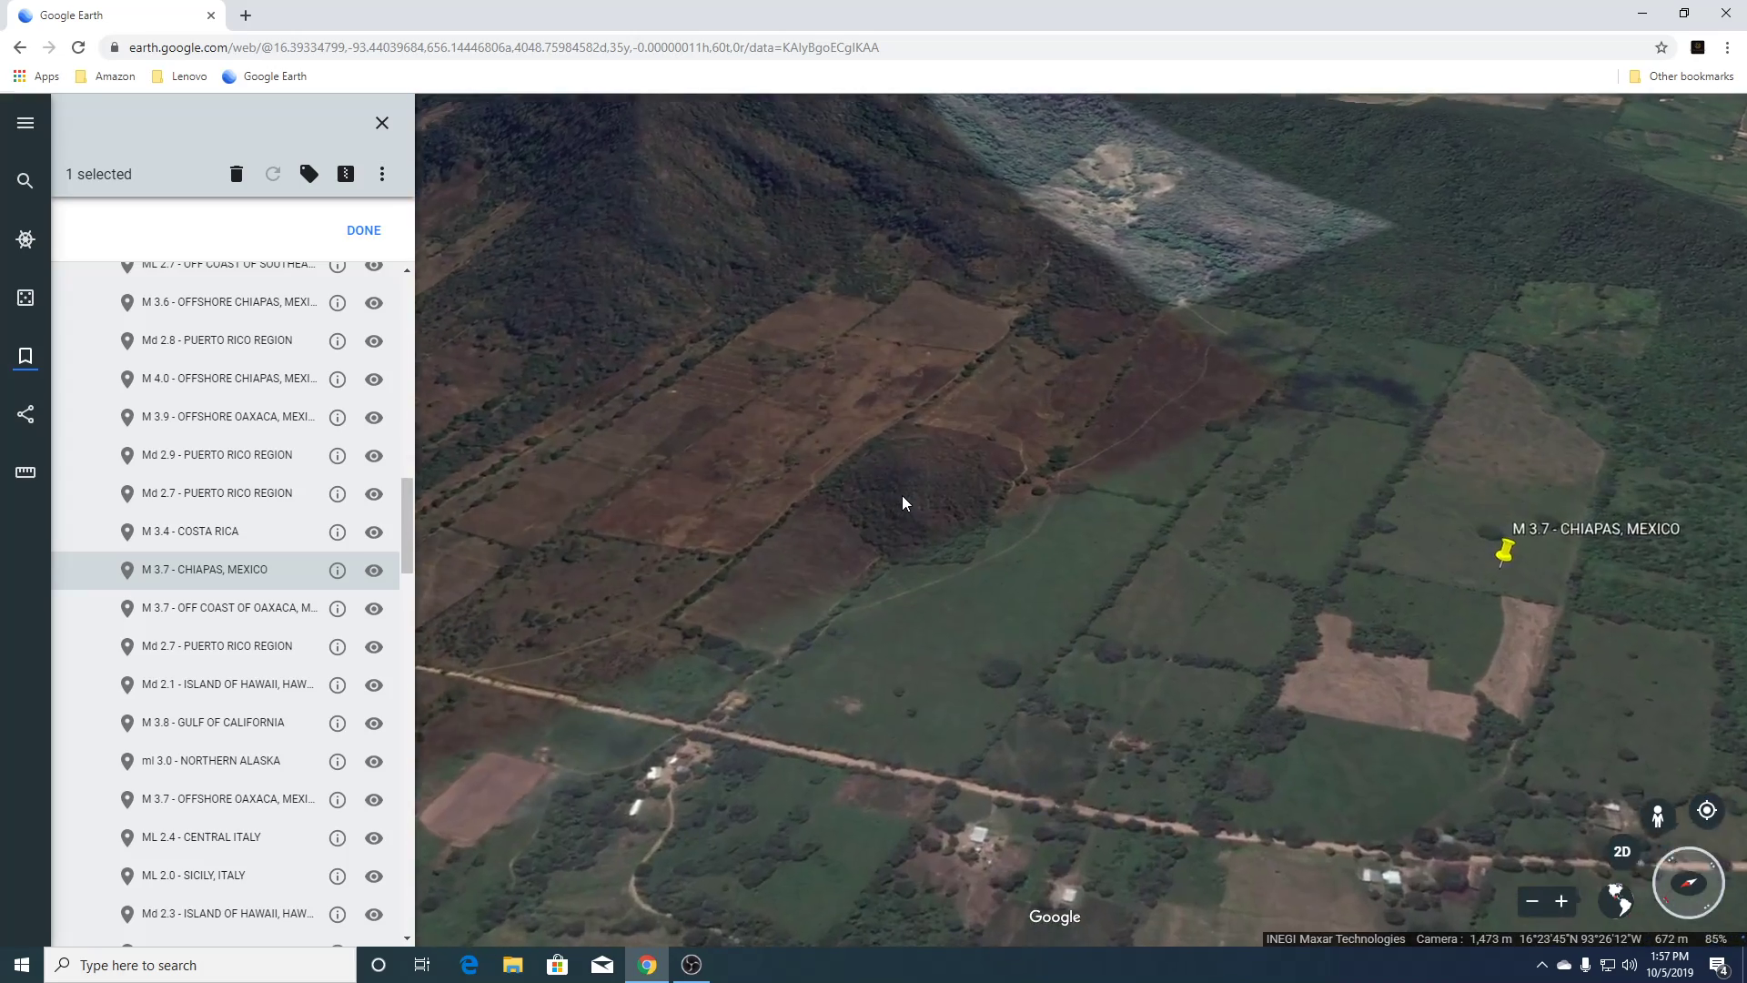
scroll(903, 502, up, 3)
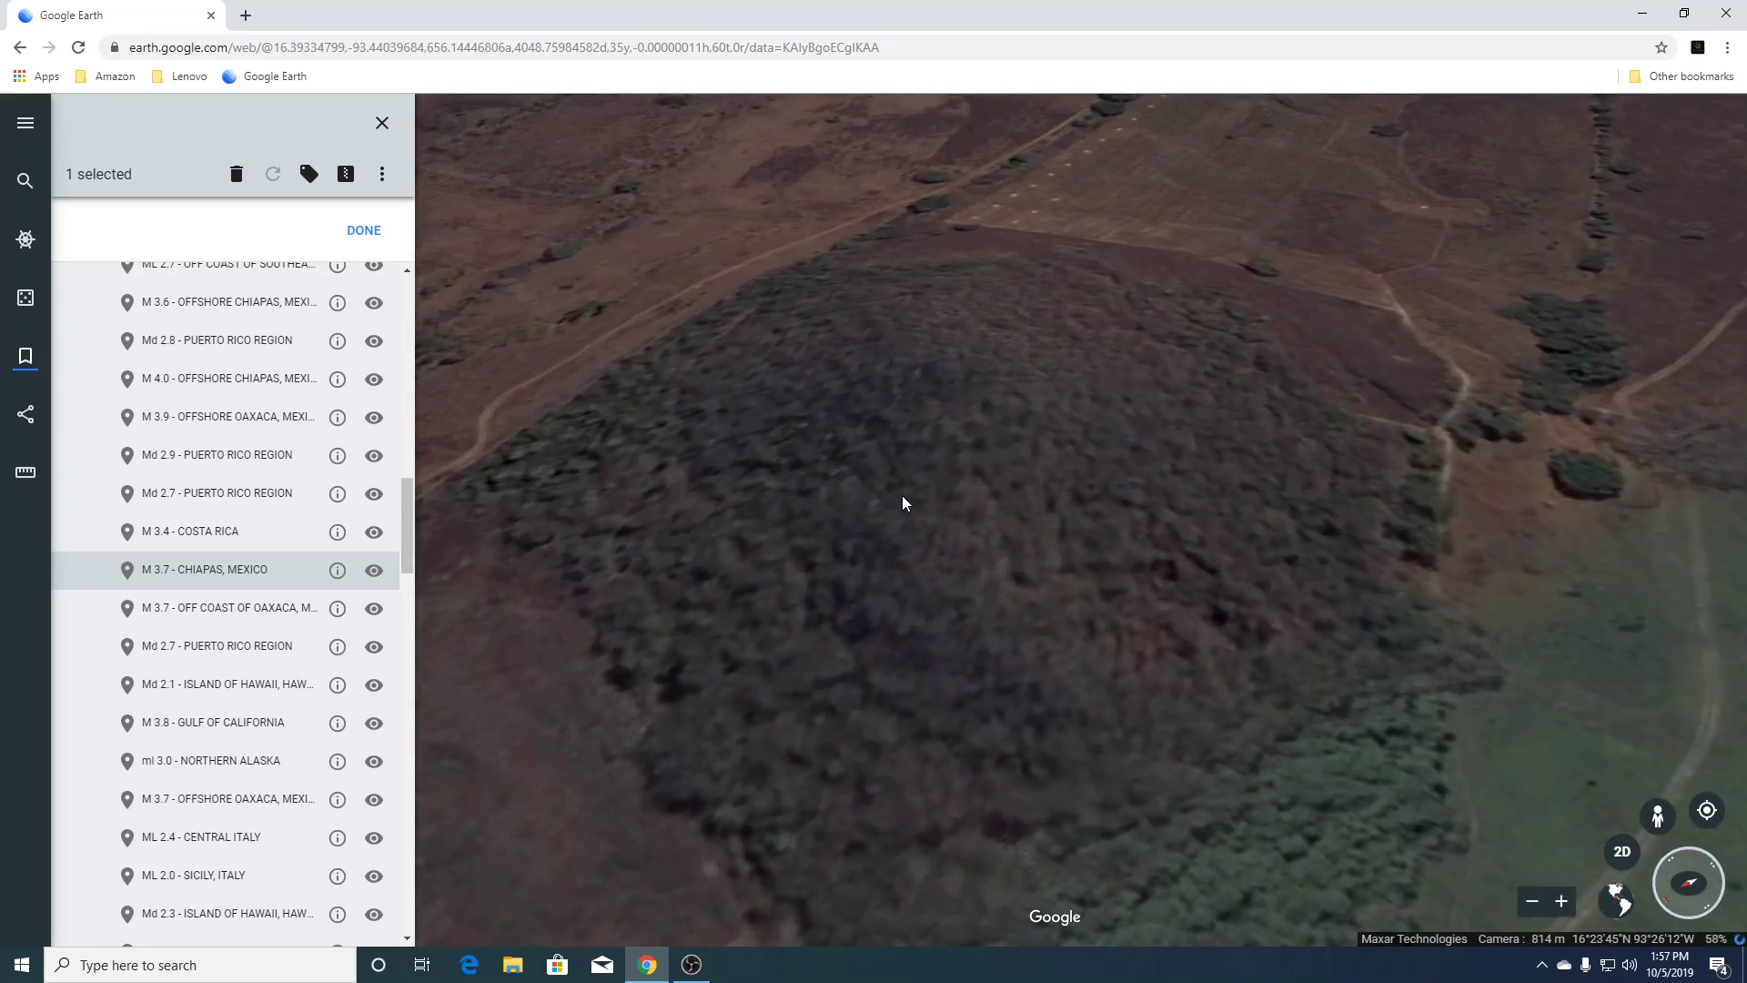
scroll(903, 502, down, 3)
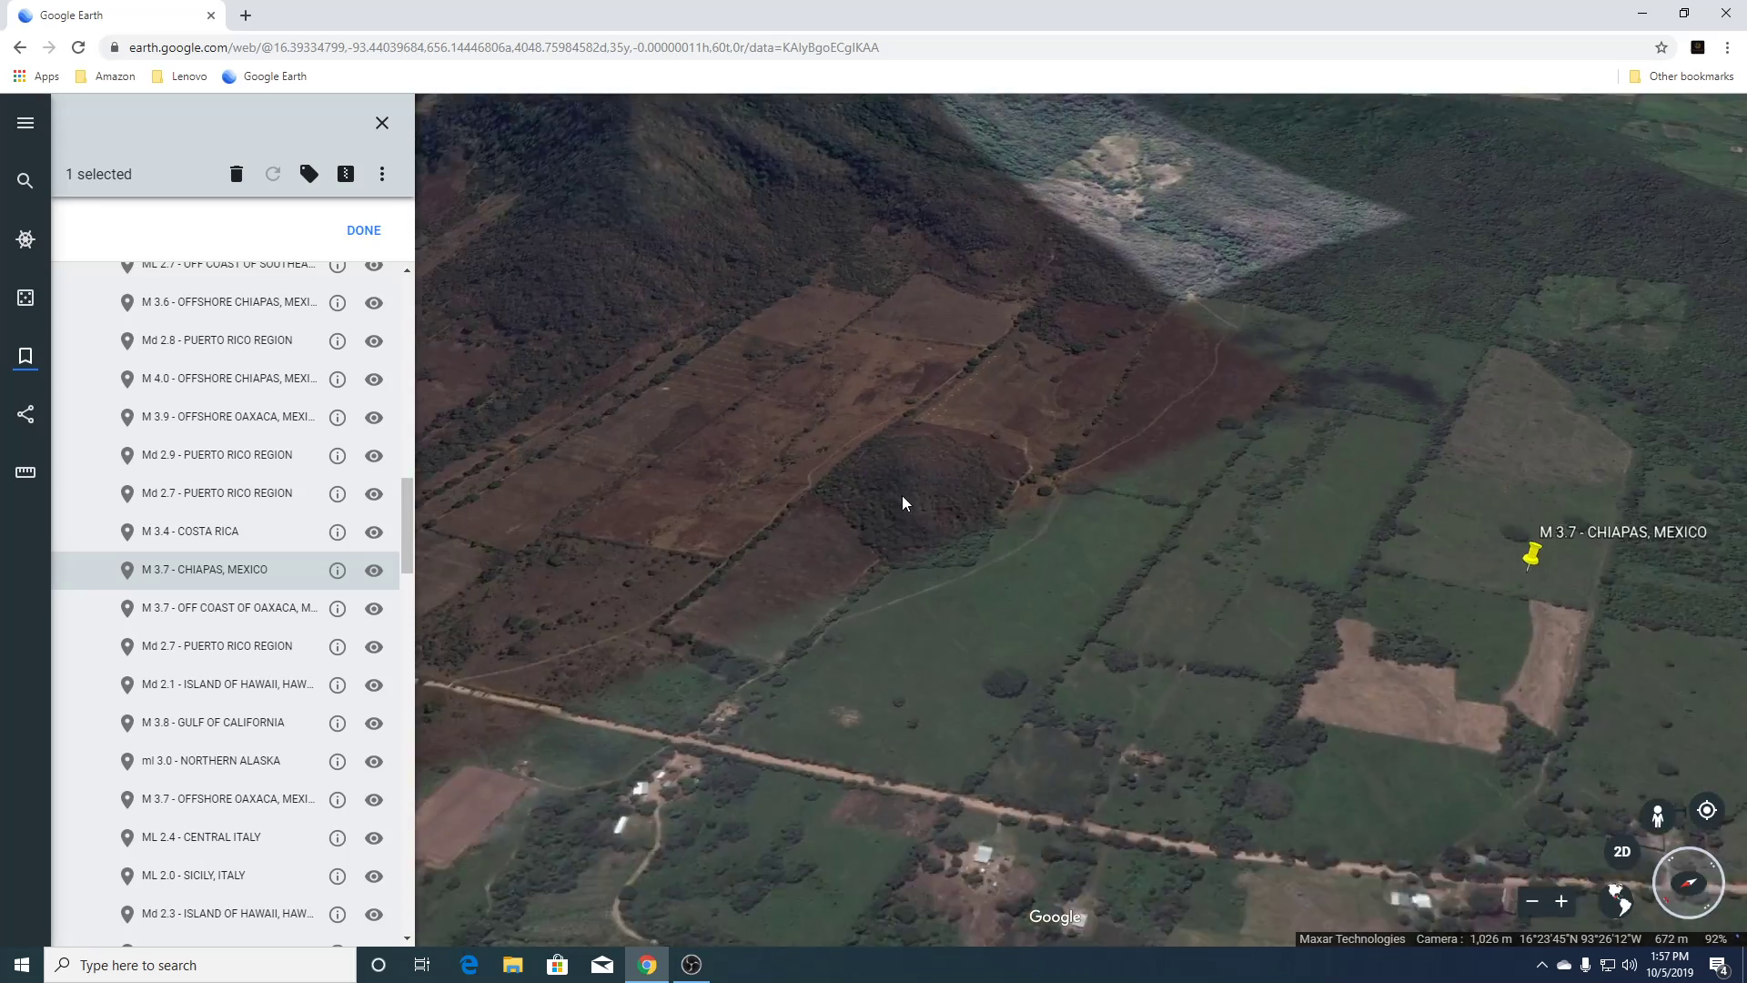
scroll(903, 503, down, 5)
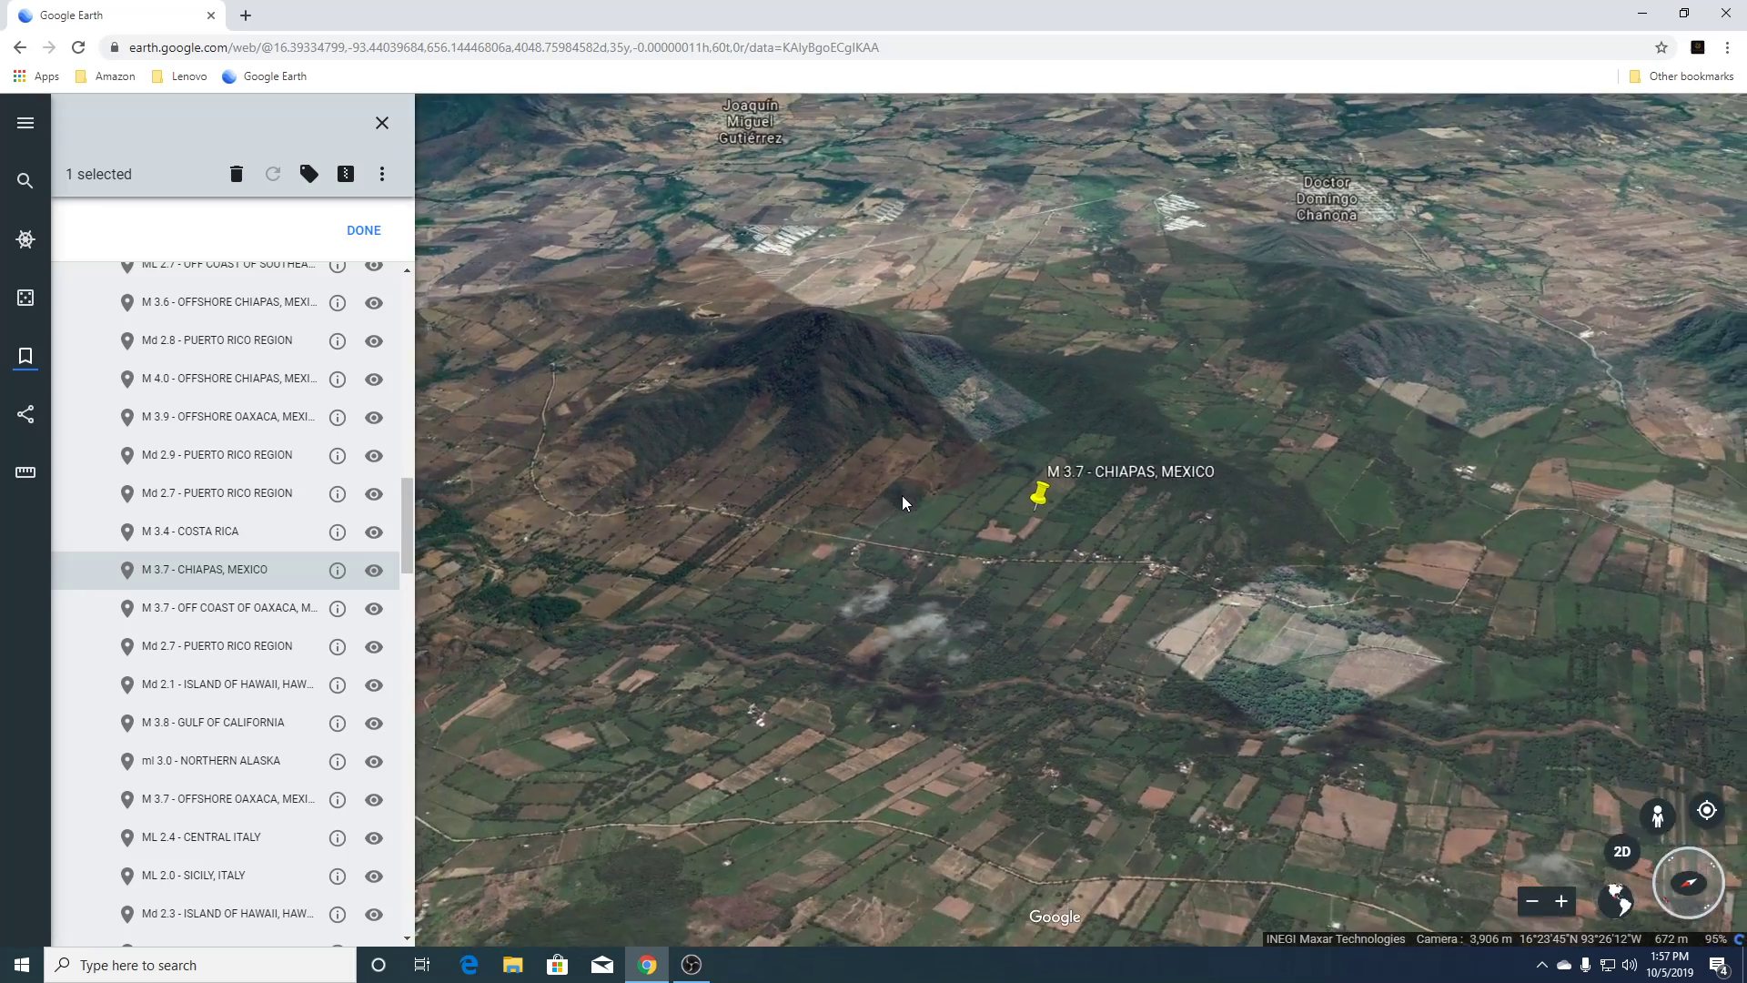
scroll(903, 495, down, 2)
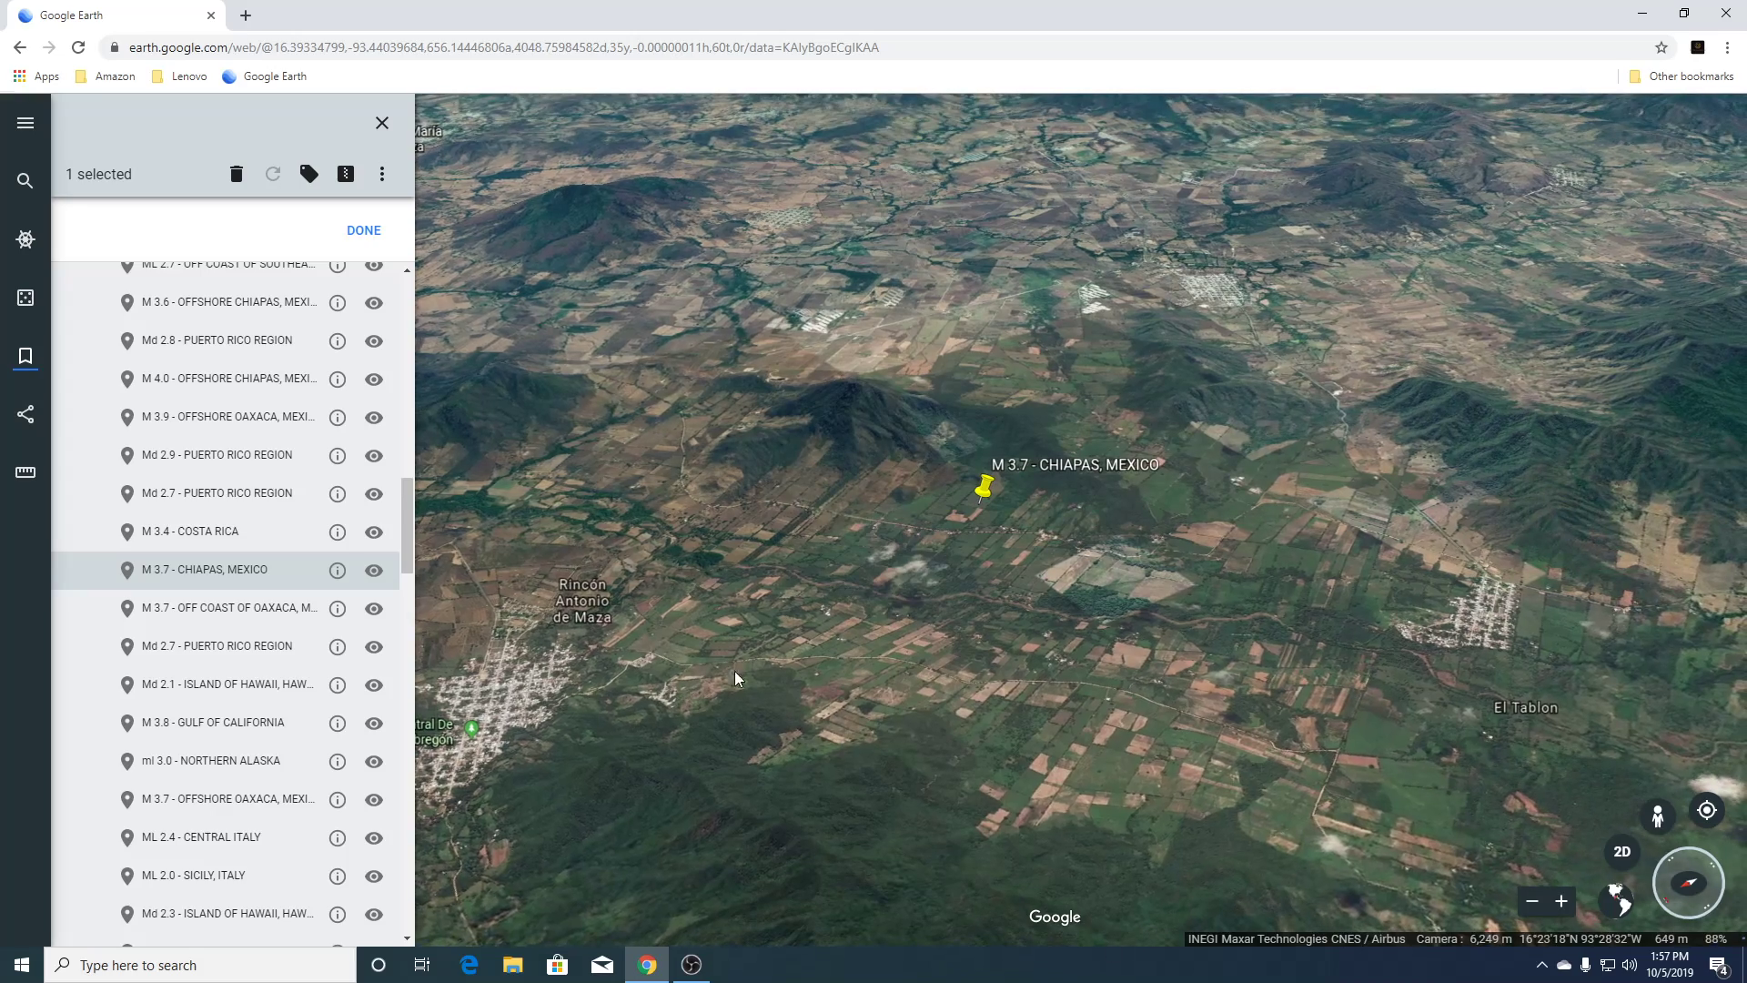
Fly to the M 3.7 Off Coast of Oaxaca placemark and examine the surrounding sea floor and neighbouring quake markers in 2D.
click(202, 610)
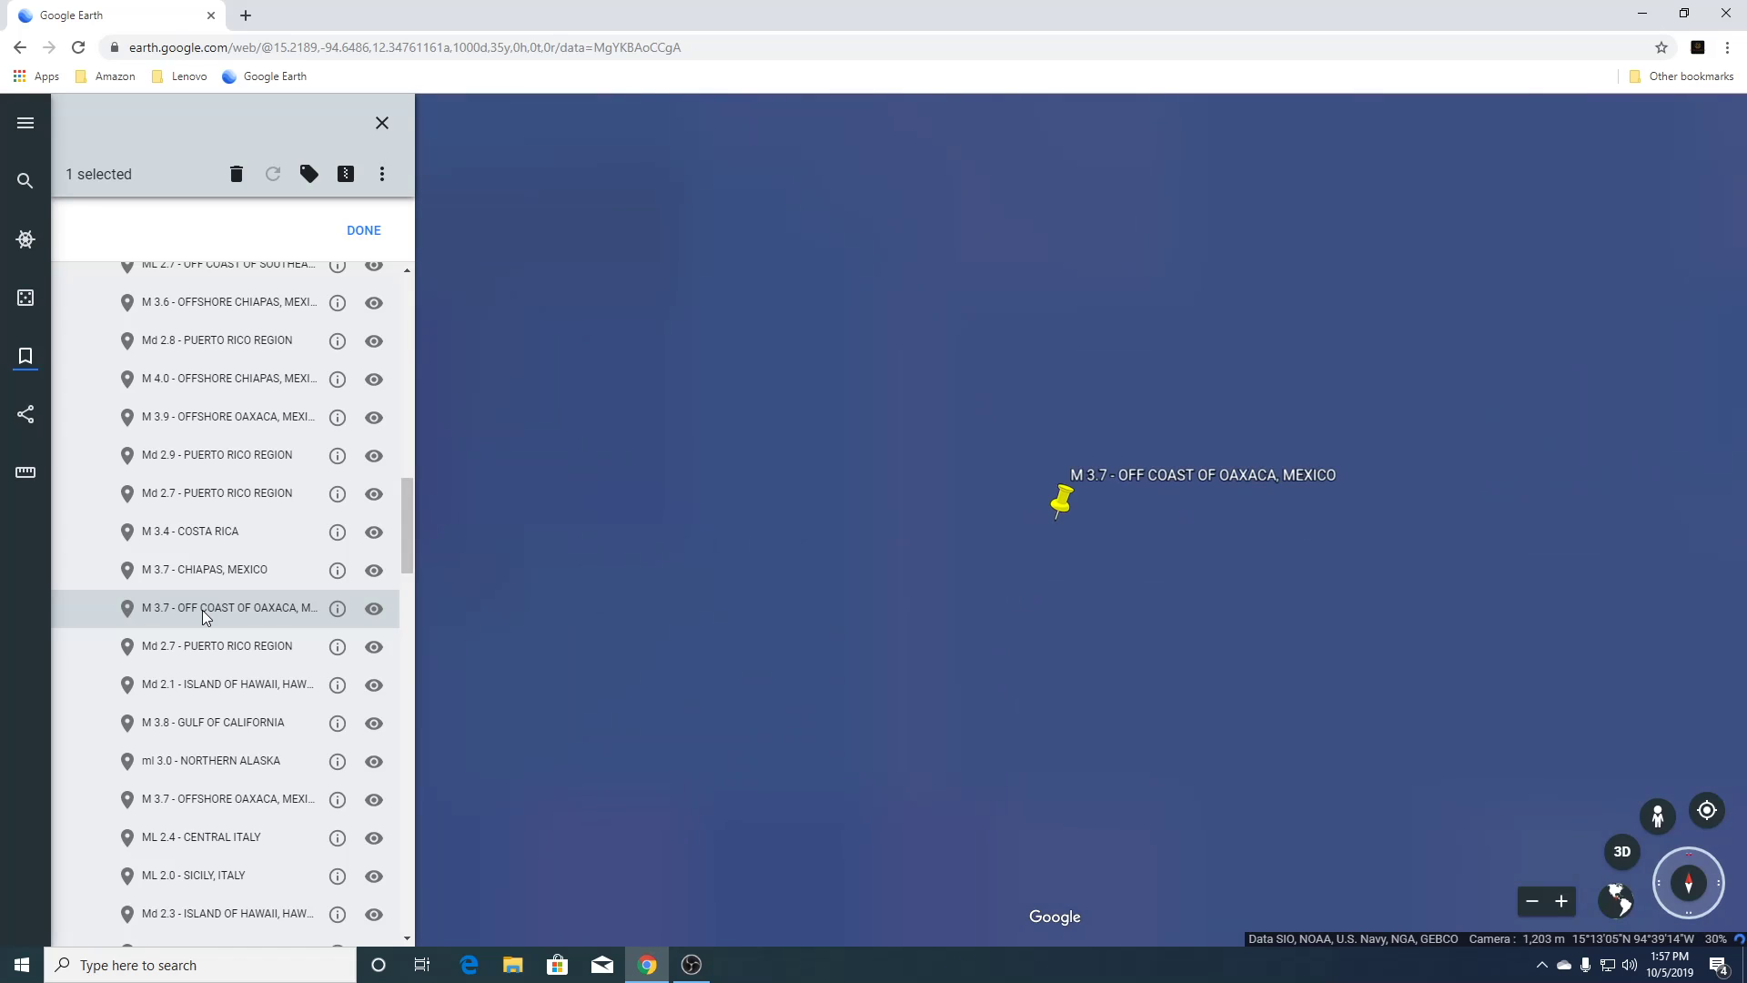
scroll(1035, 668, down, 3)
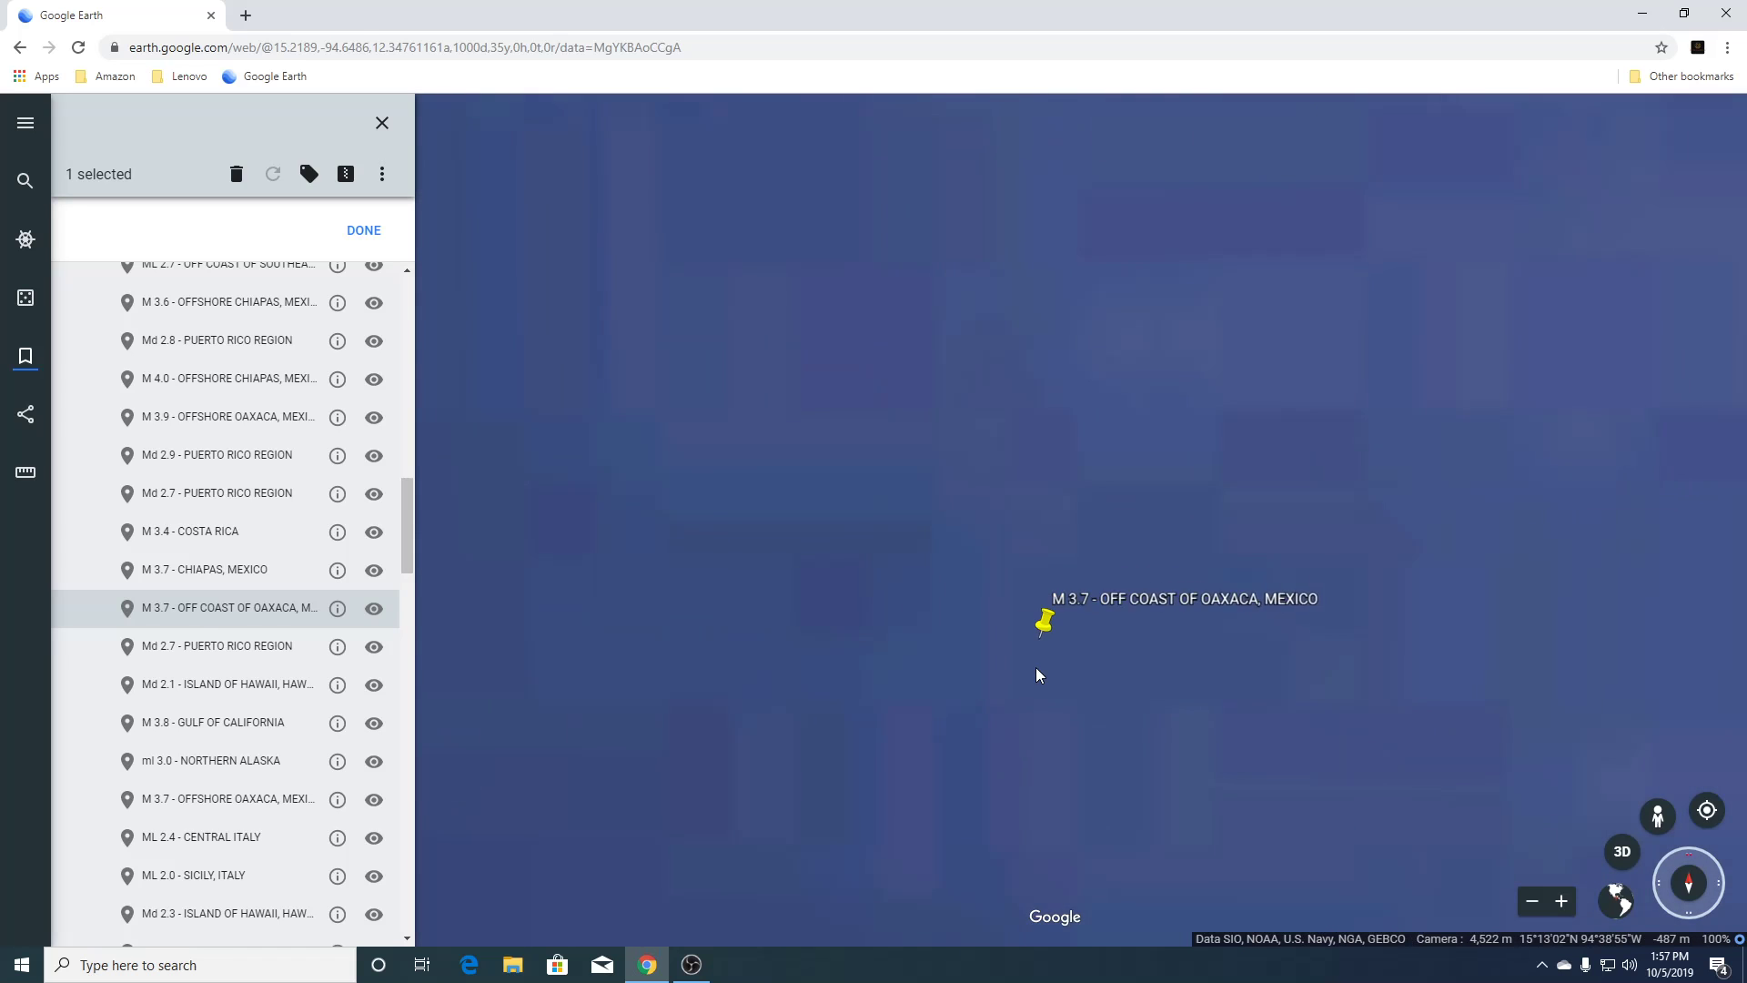
scroll(1037, 674, down, 5)
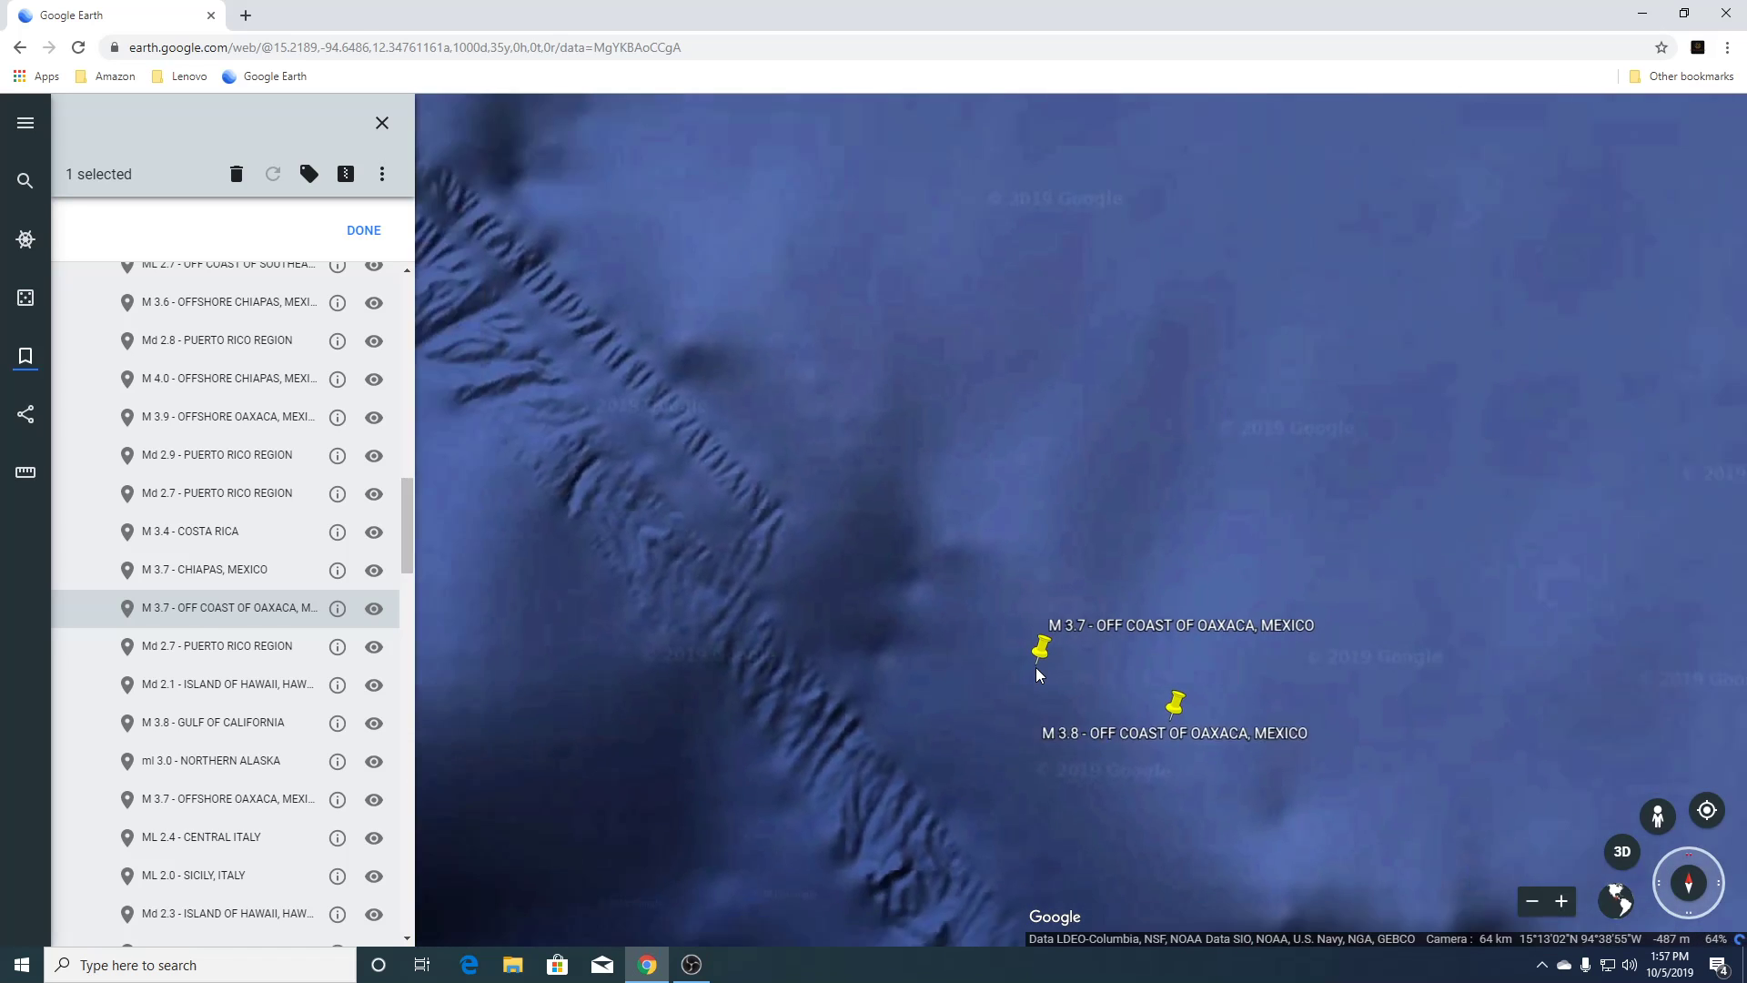
scroll(1037, 674, down, 5)
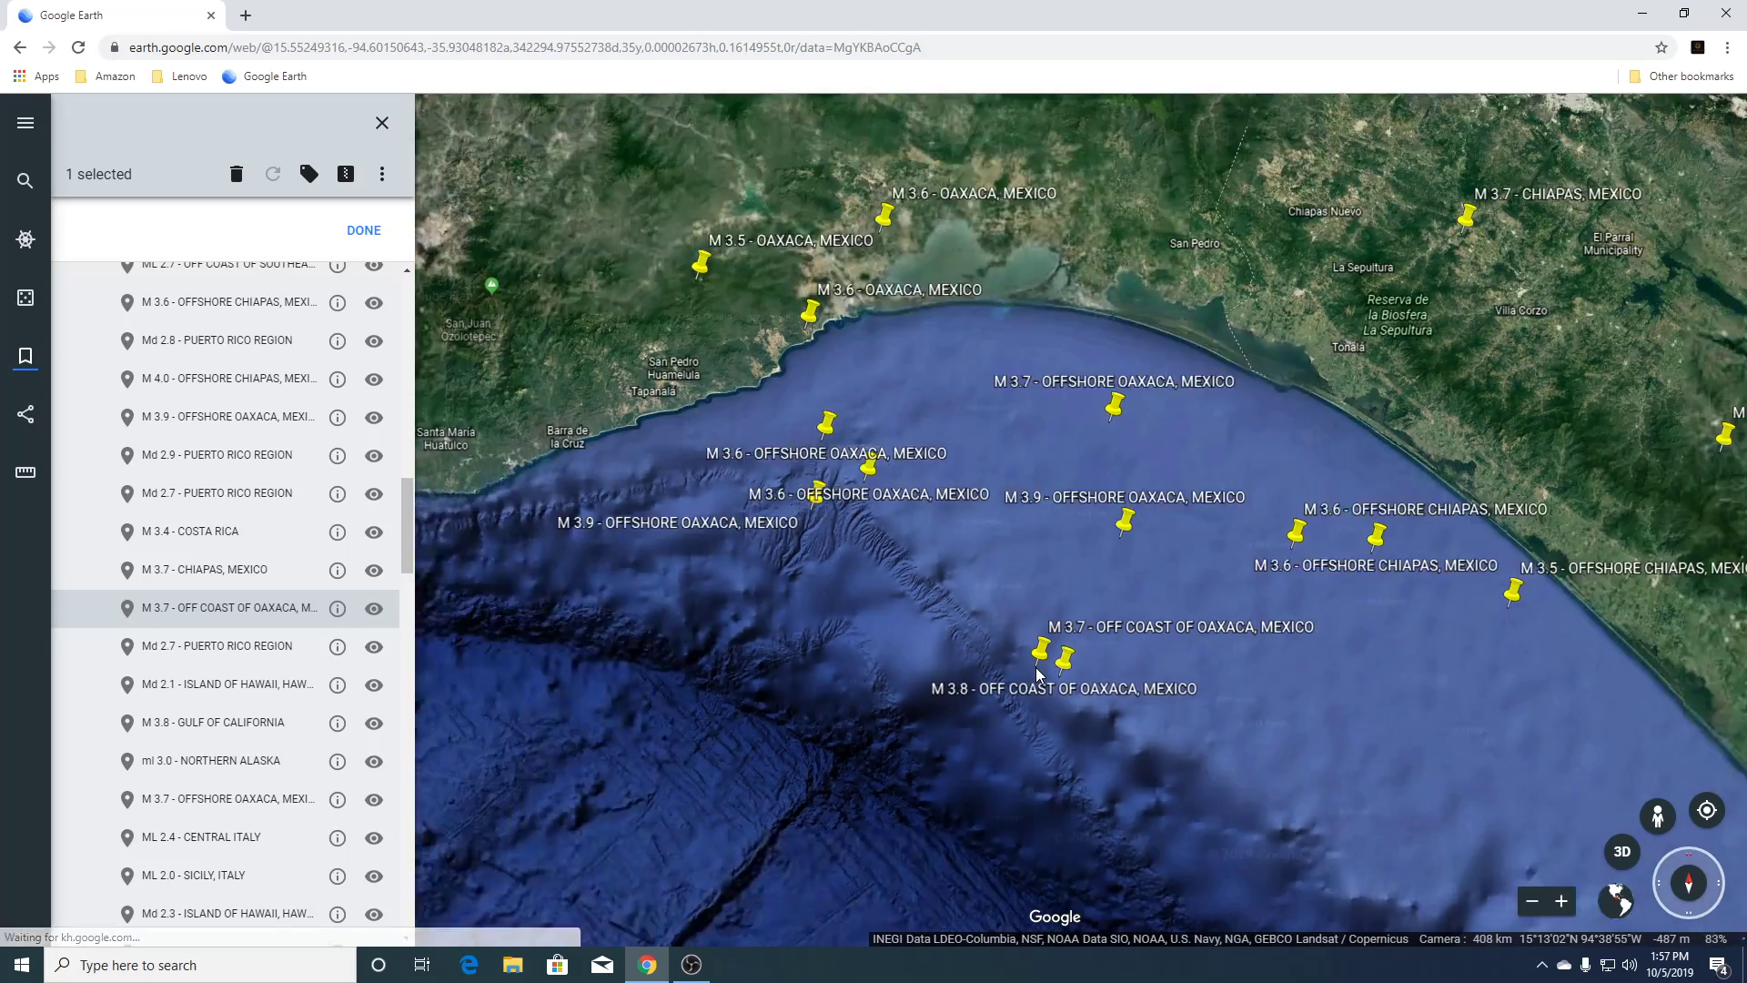
Fly to the Md 2.7 Puerto Rico Region placemark above the Md 2.1 Hawaii entry and examine the surrounding quake cluster and sea floor.
scroll(1038, 675, down, 2)
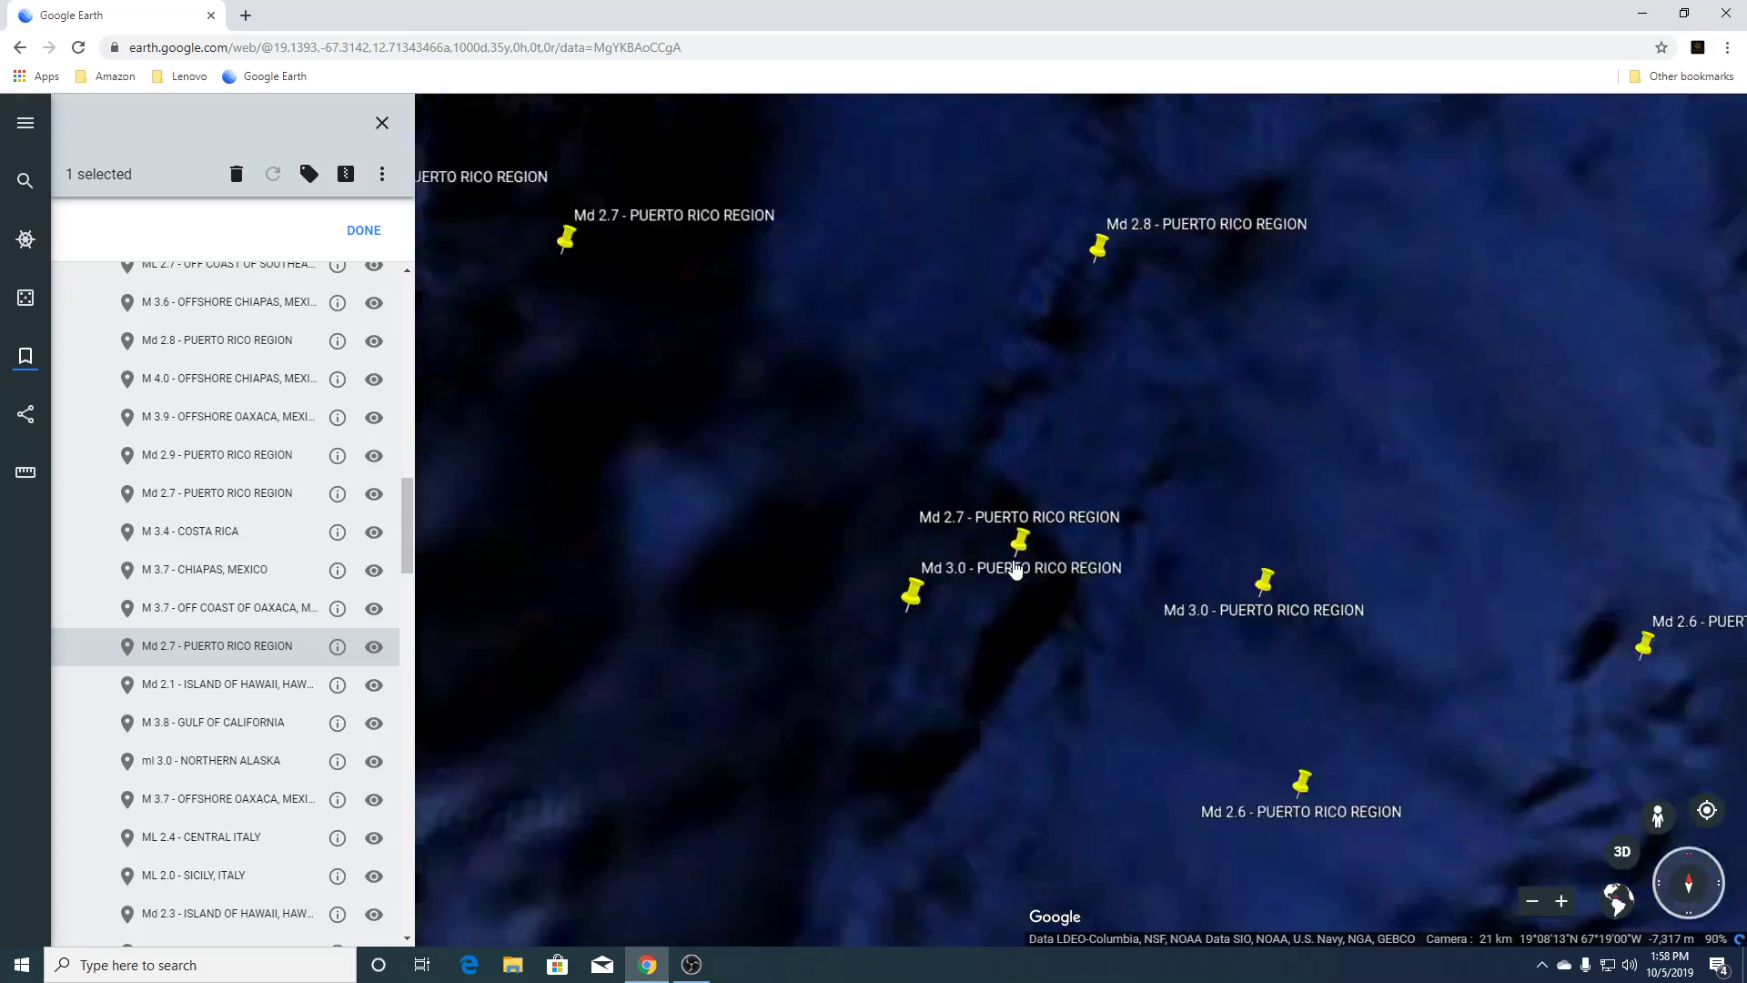
scroll(1017, 571, down, 5)
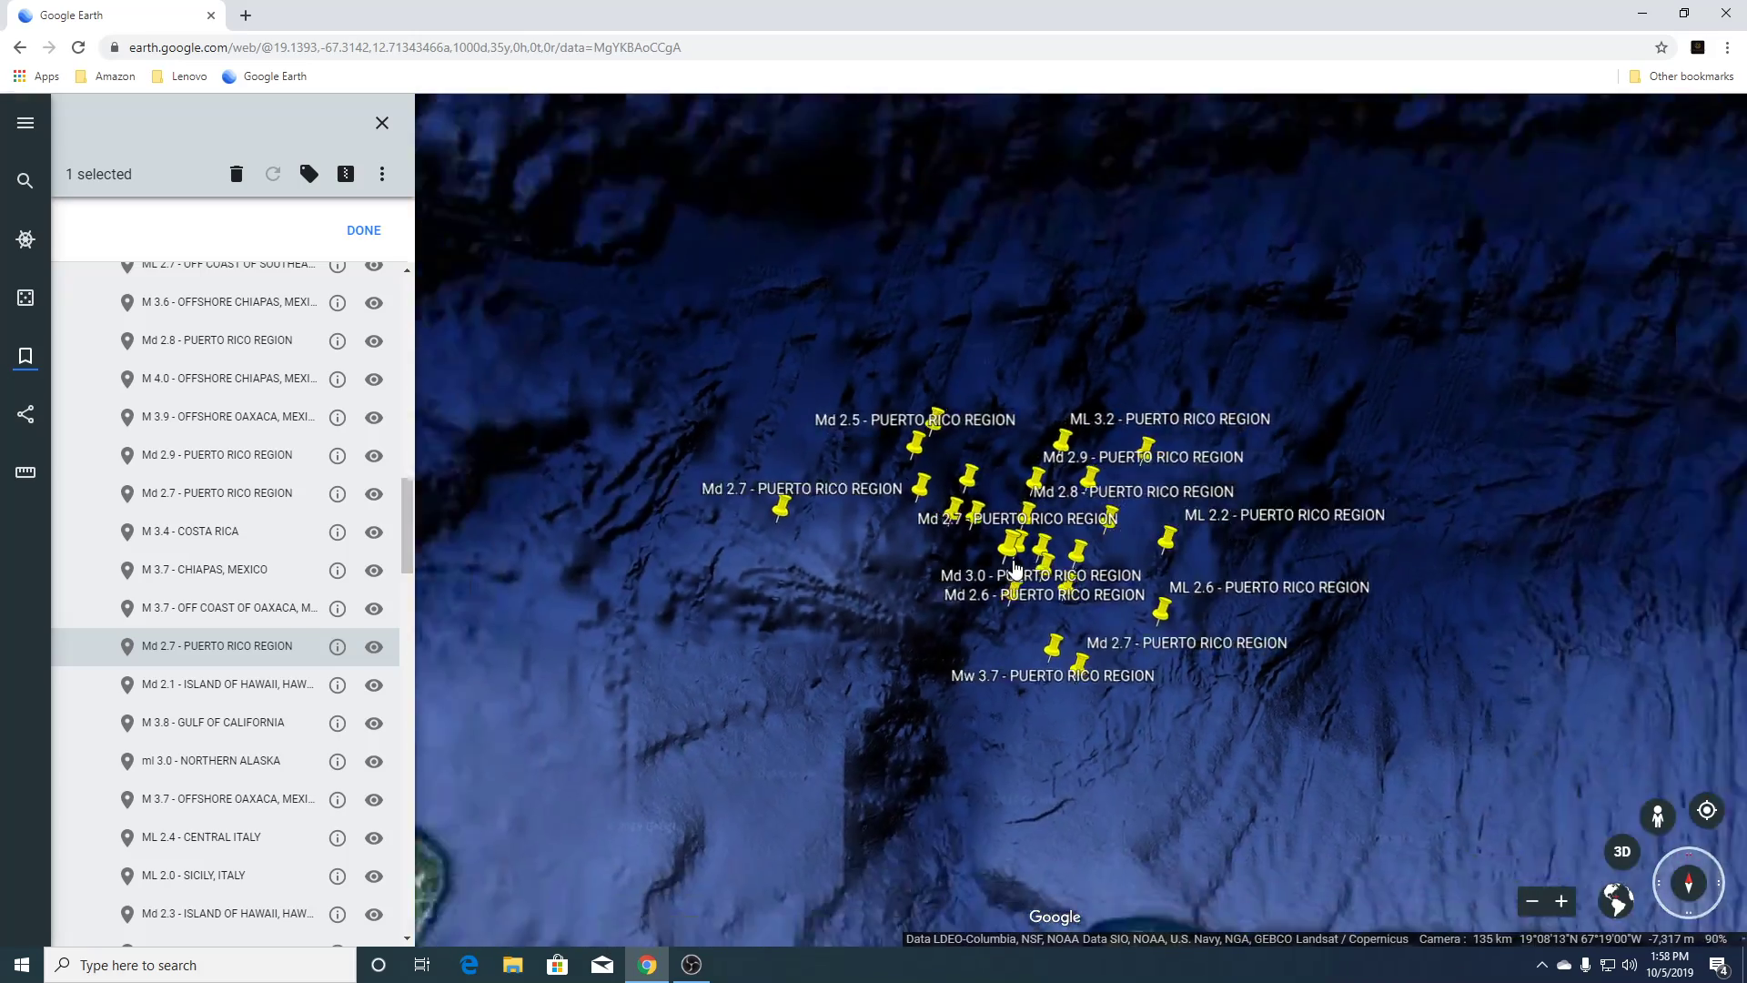
scroll(1016, 570, down, 5)
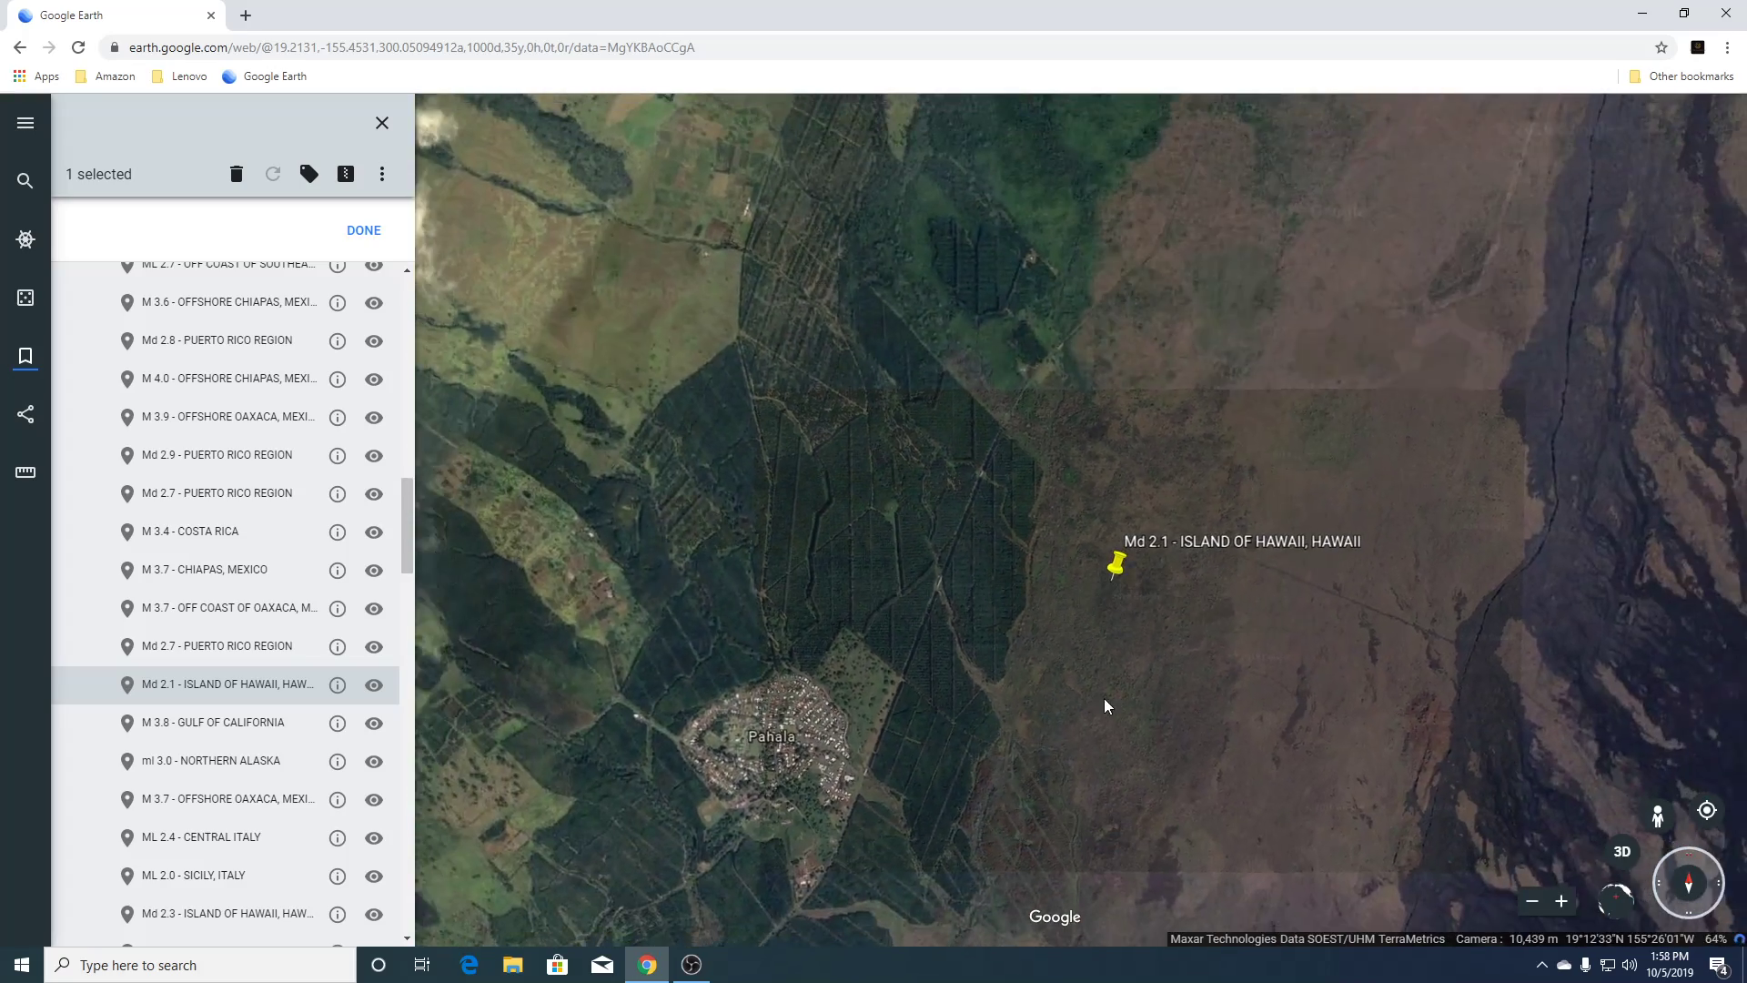
Fly to the Md 2.1 Island of Hawaii placemark and enter Street View on the highway just west of it, near Pahala.
scroll(1108, 672, down, 5)
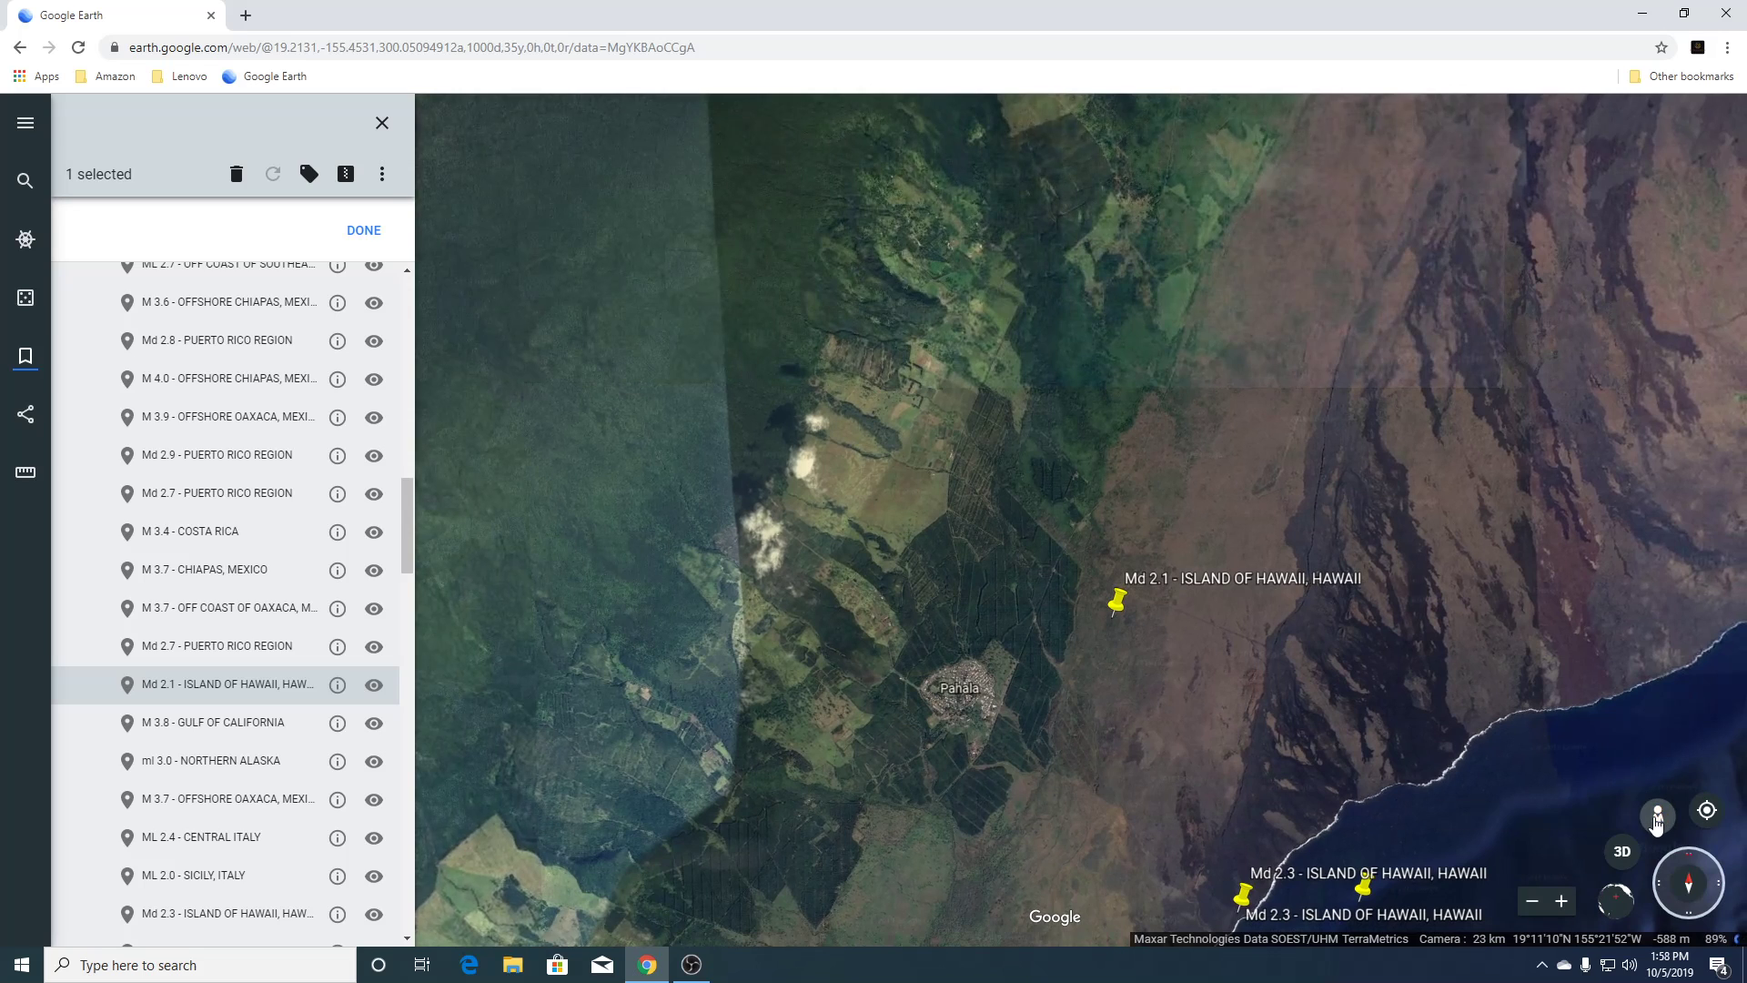
click(1657, 816)
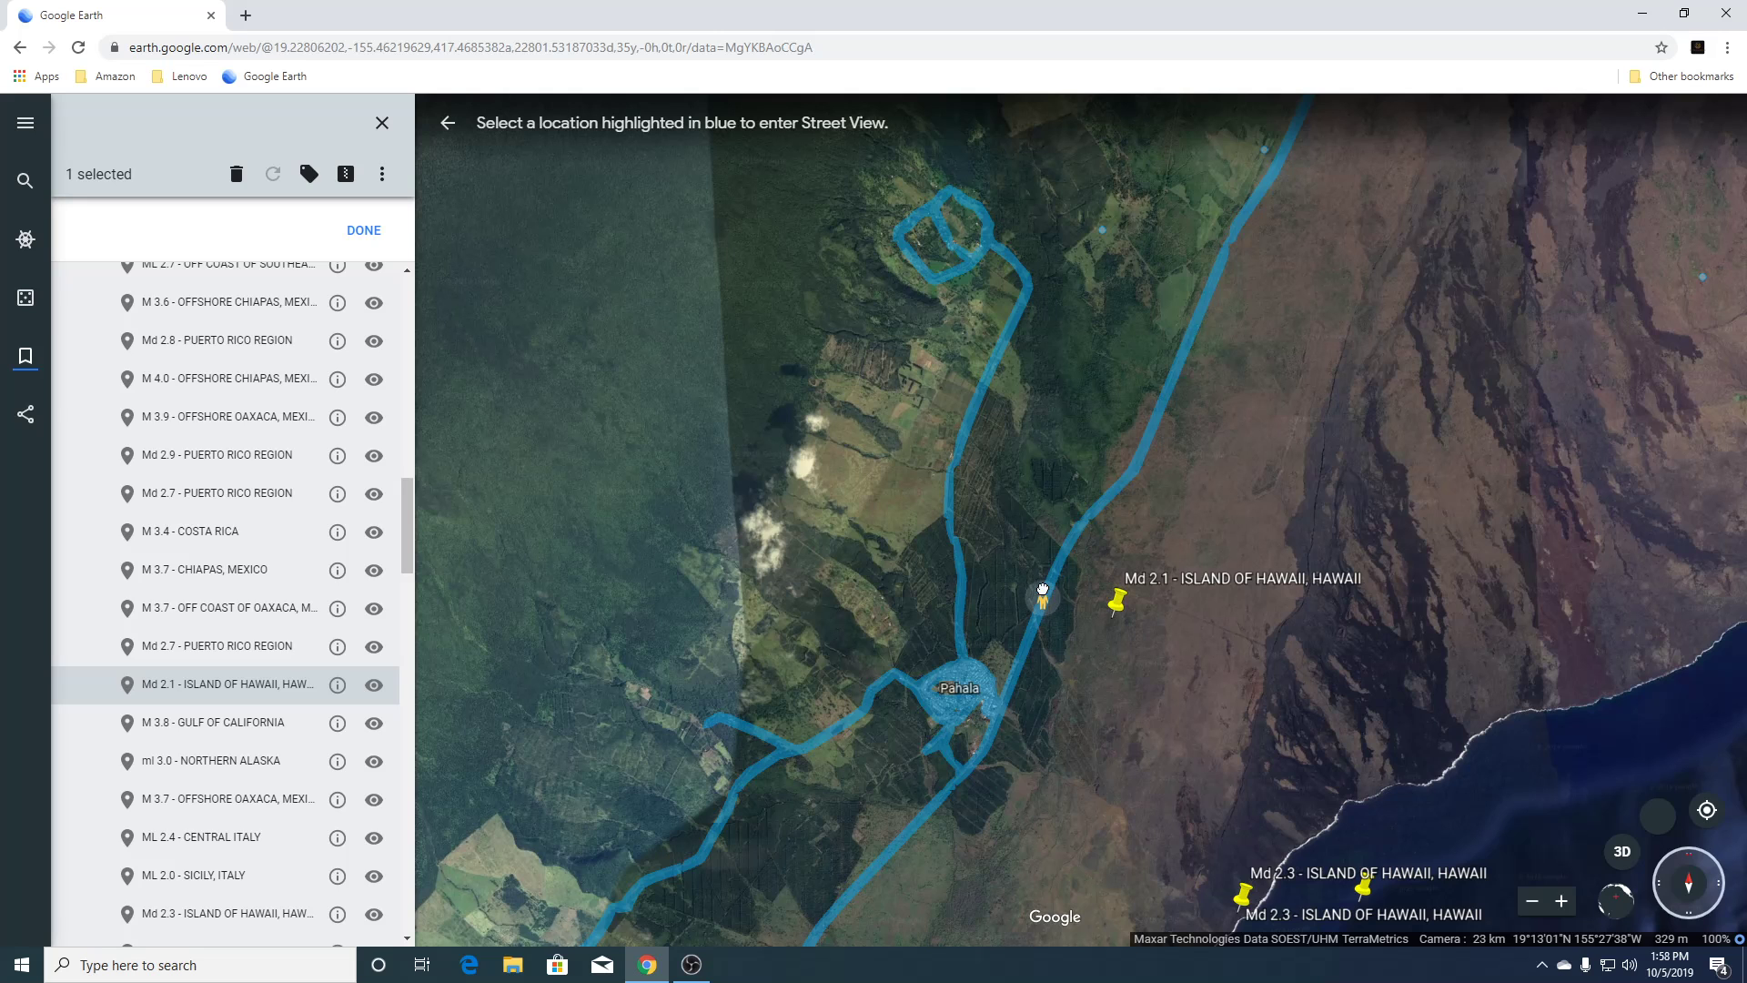
click(1072, 528)
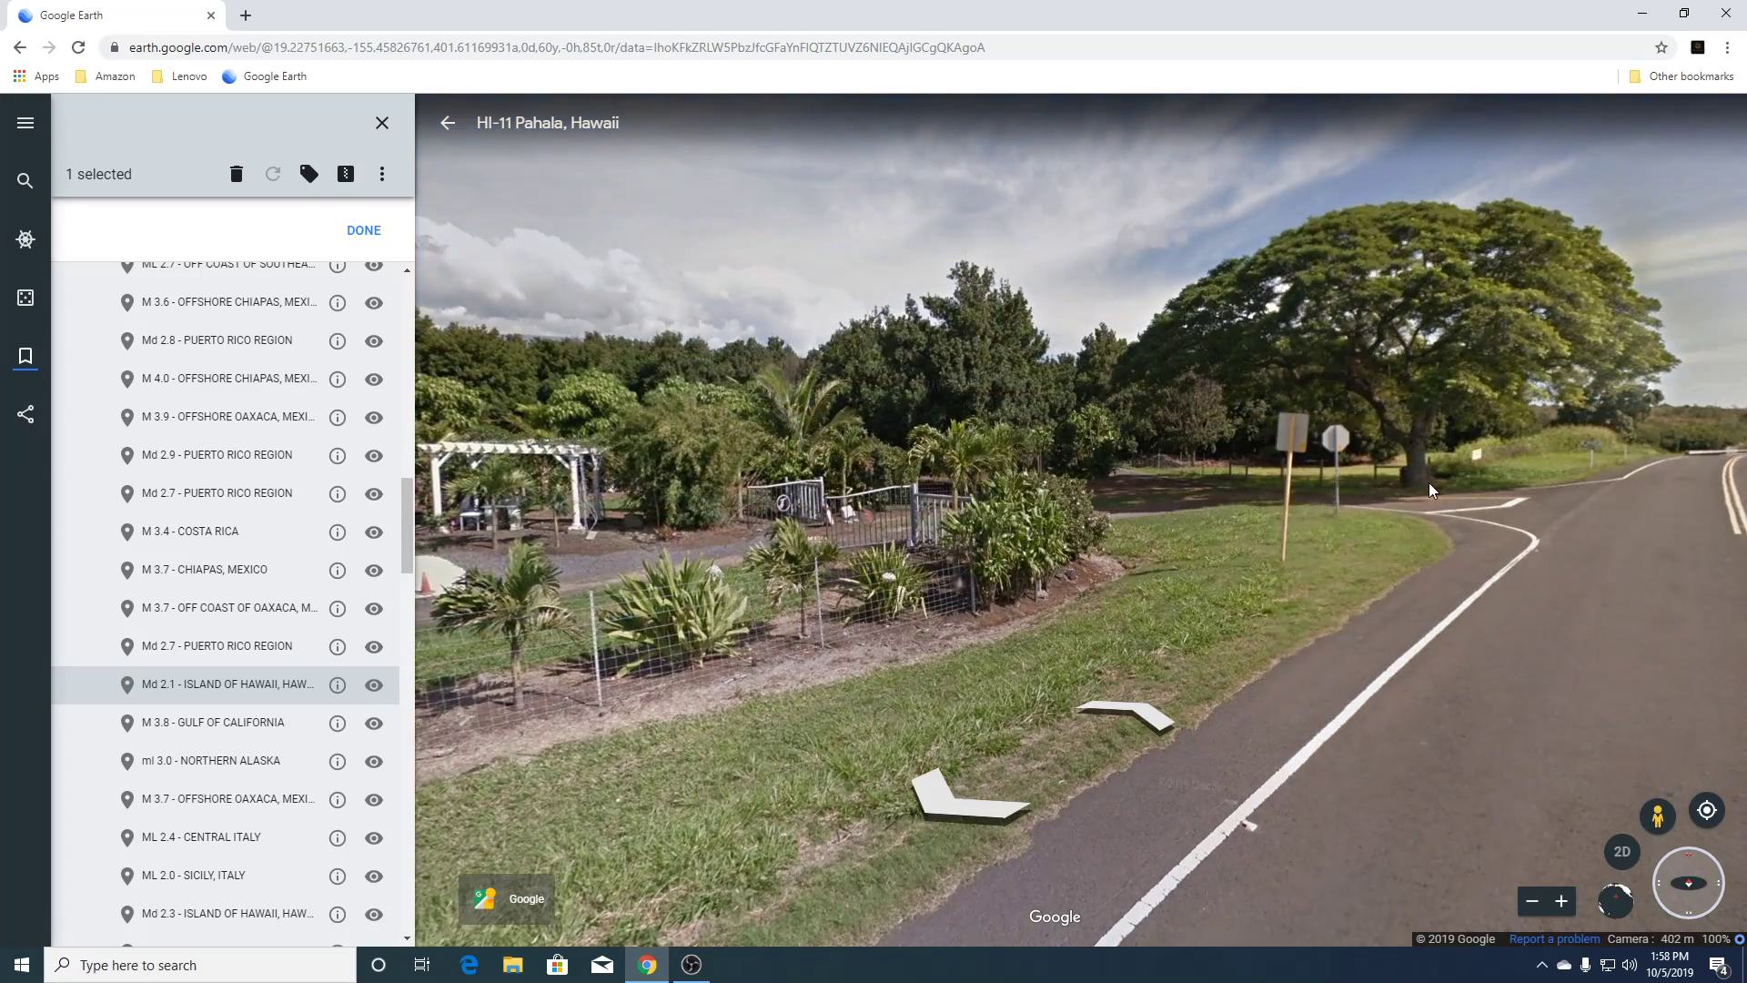
Look around the fields, coastline and roadside on HI-11 in Street View, including a close-up towards the ocean, and return to the map.
drag(1428, 482, 745, 445)
drag(1223, 488, 735, 477)
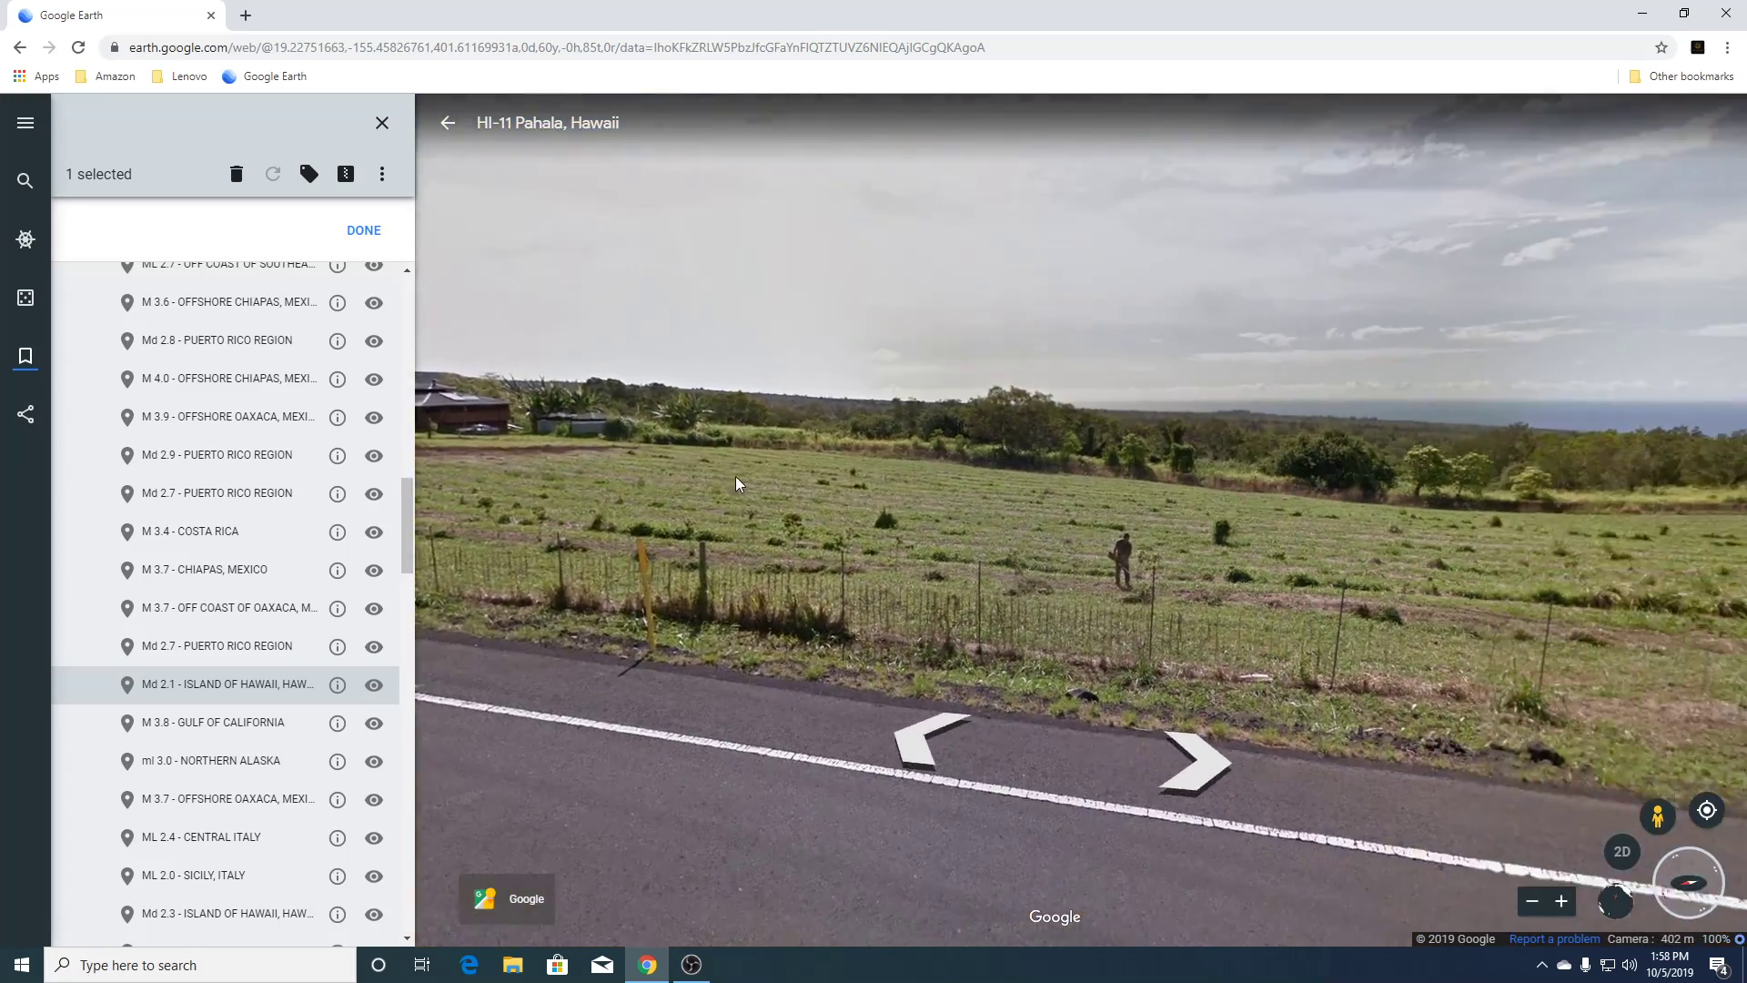
drag(1471, 480, 752, 657)
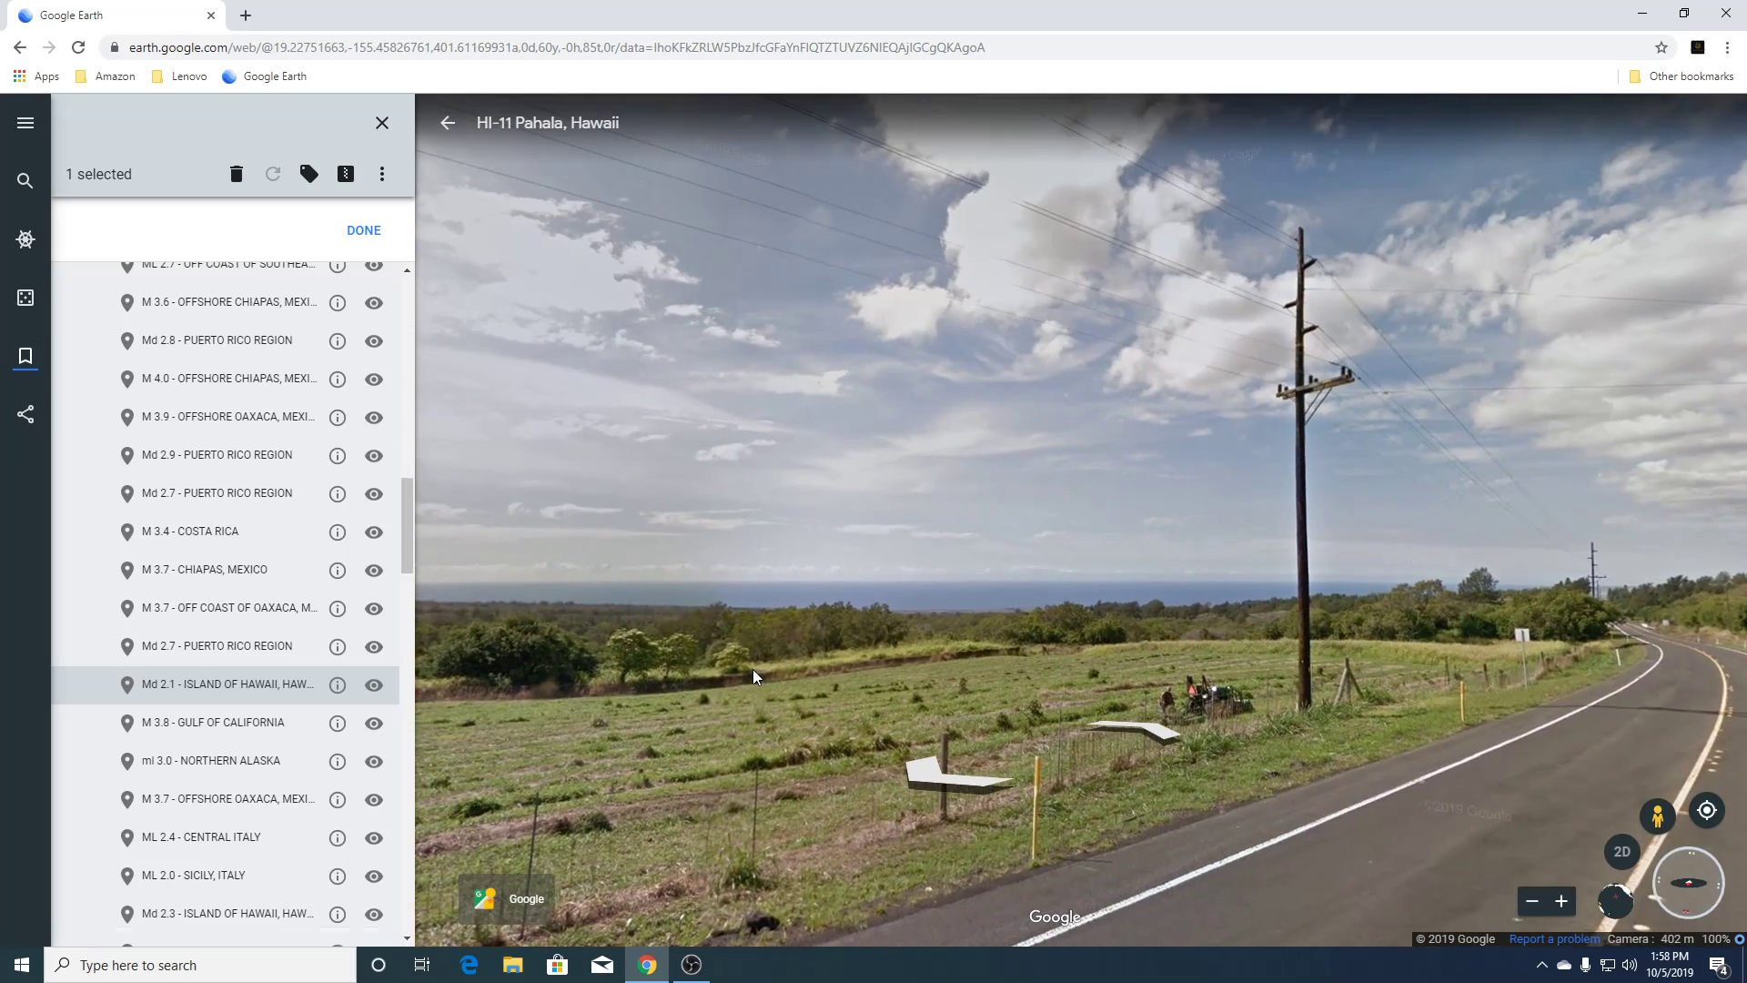
drag(1132, 597, 993, 362)
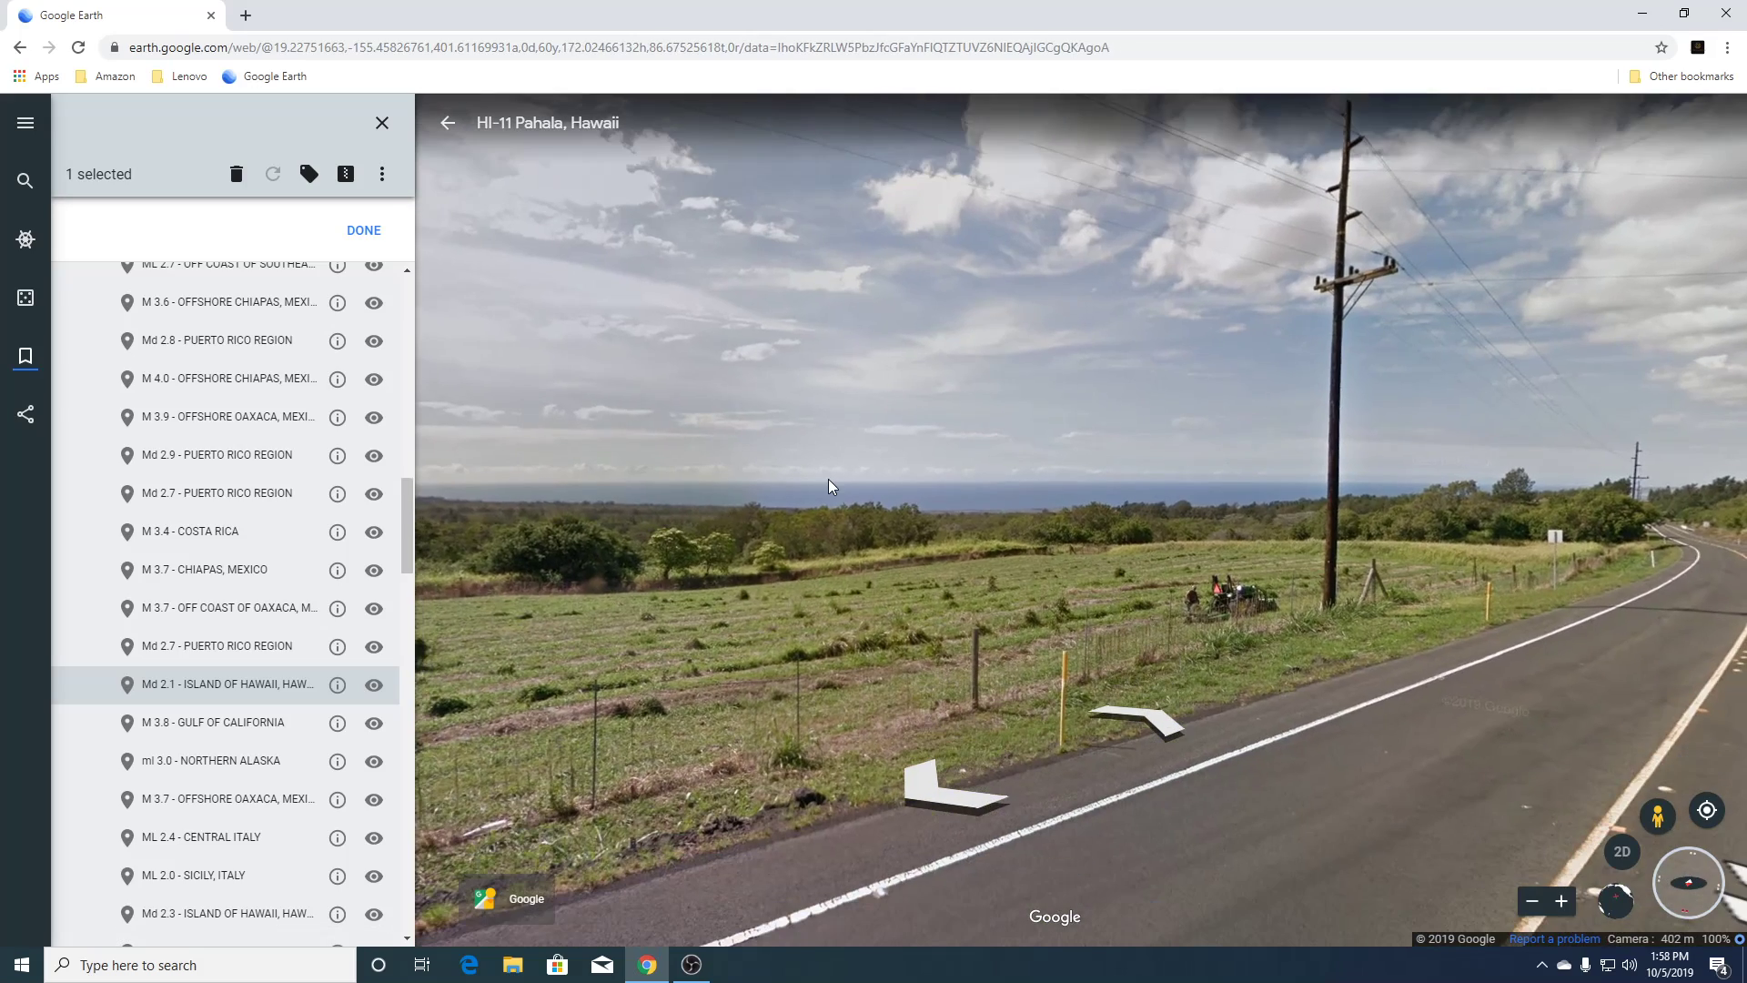
scroll(828, 478, up, 5)
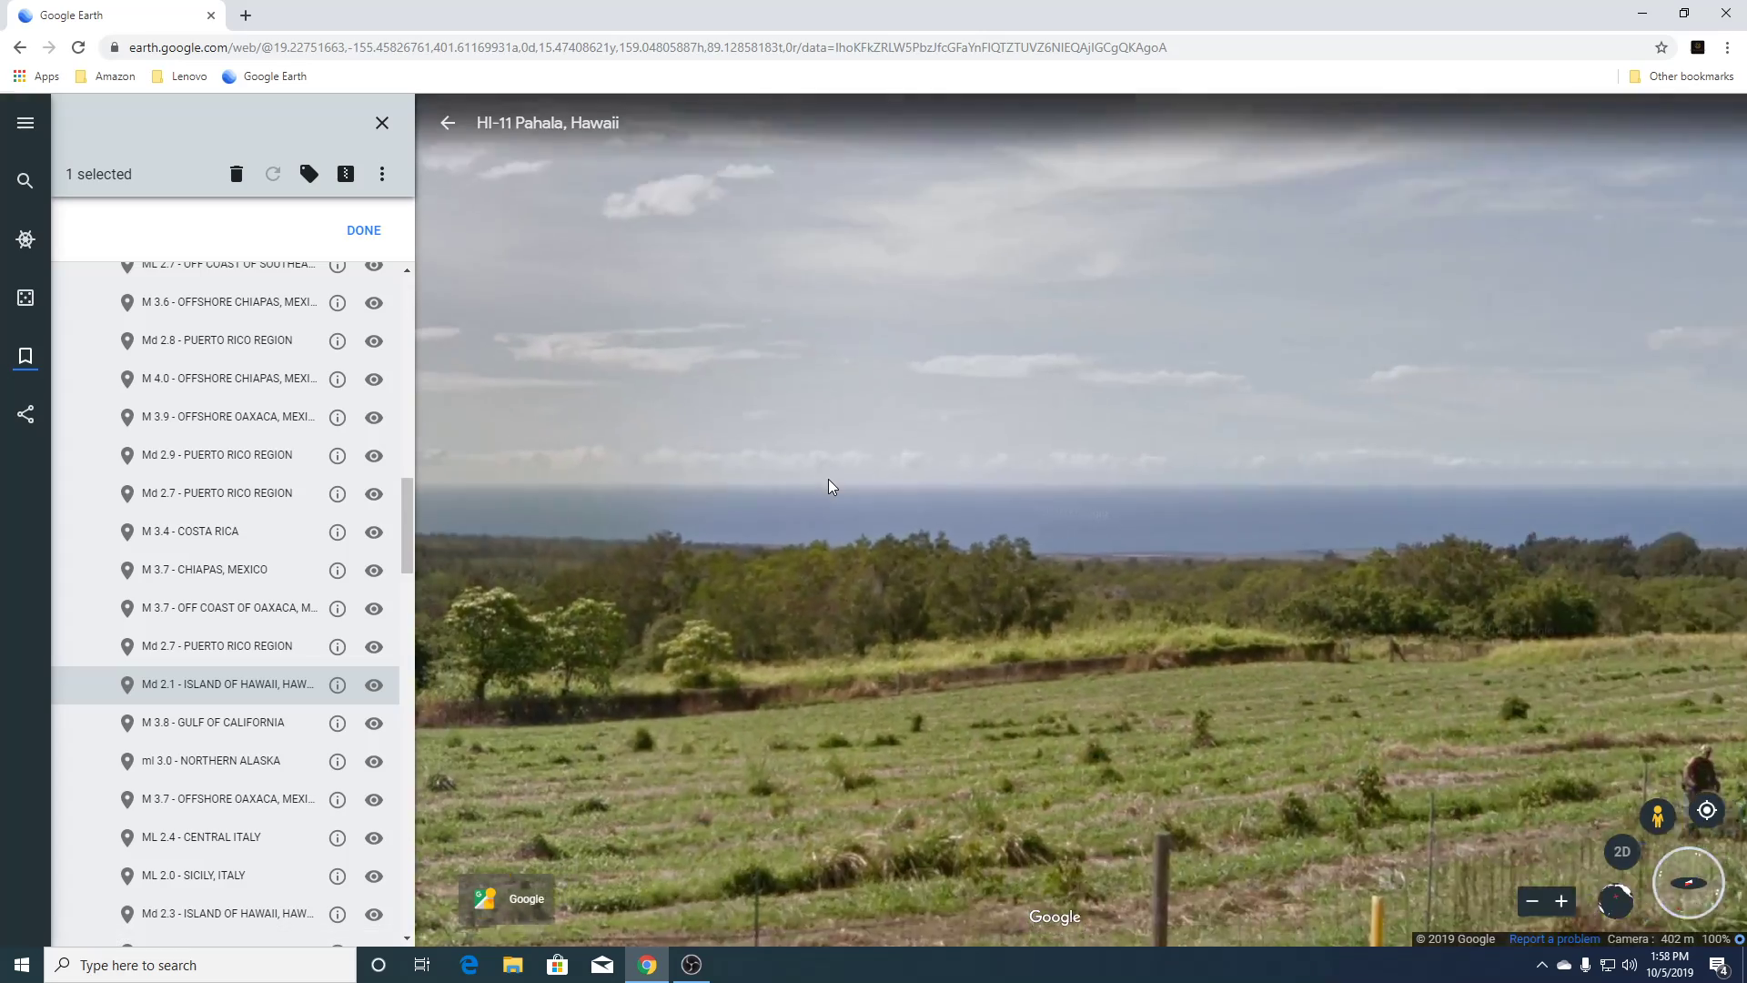
scroll(828, 479, down, 5)
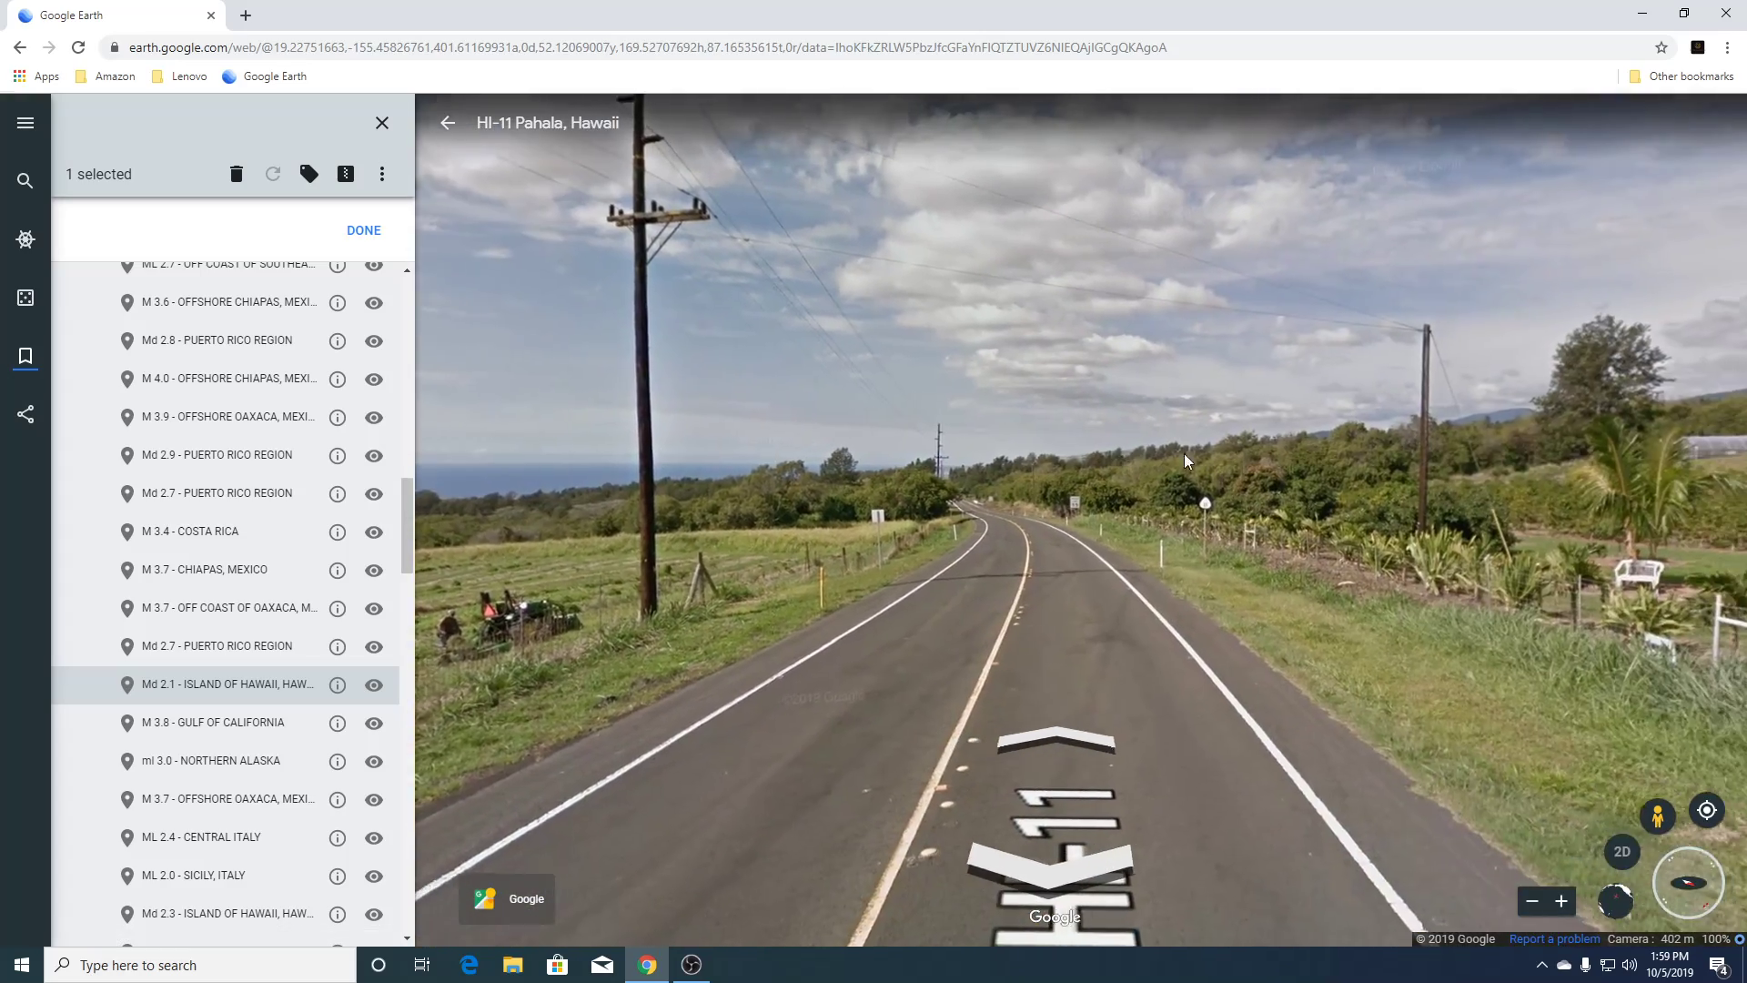
drag(1248, 512, 1106, 581)
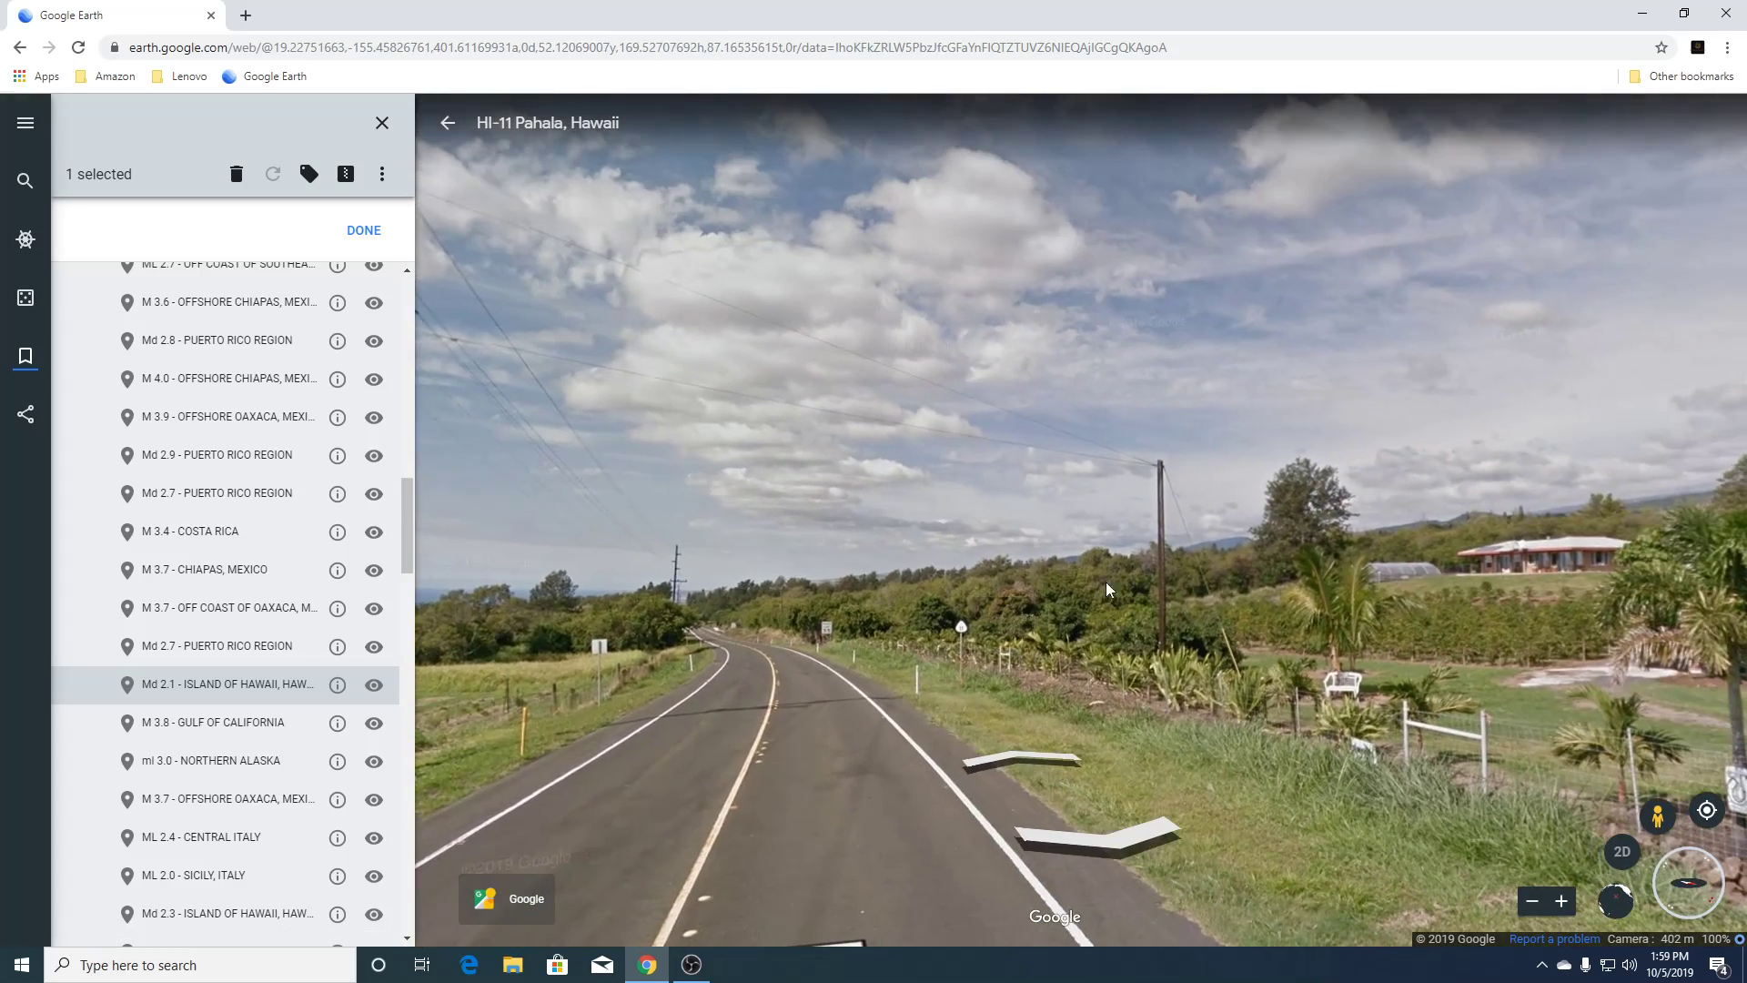
click(448, 124)
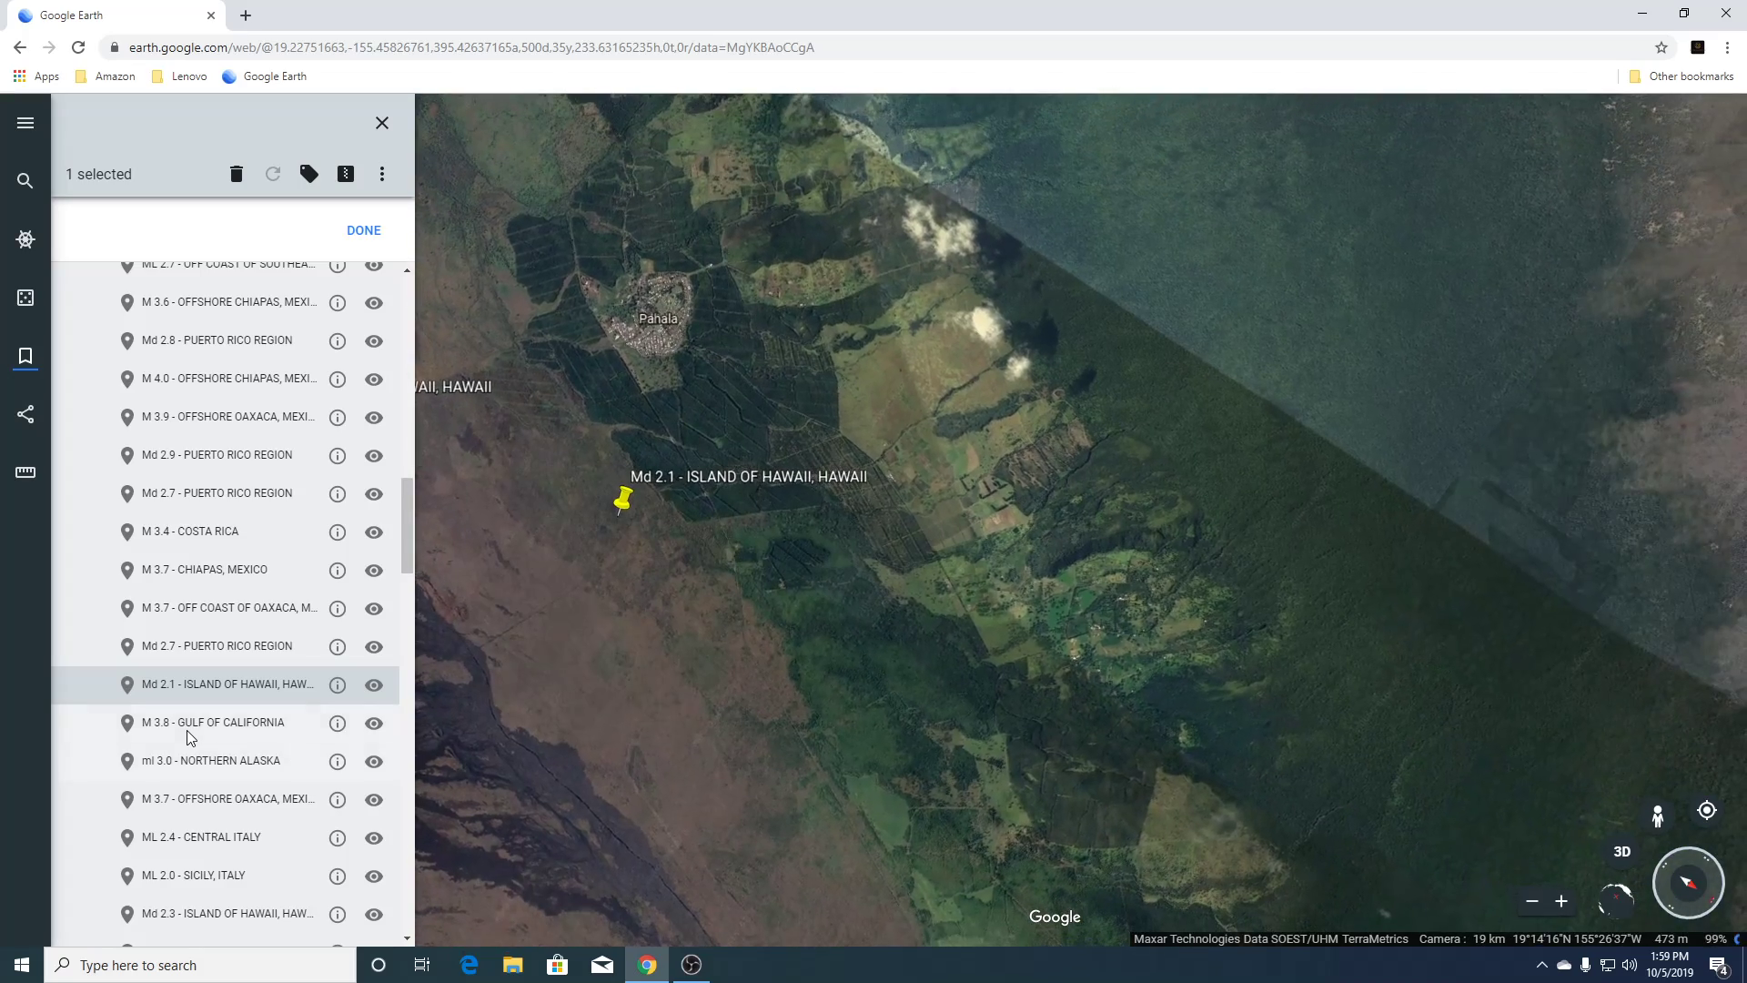
Fly to the M 3.8 Gulf of California placemark and examine the surrounding sea floor and coastlines in 2D and 3D.
click(188, 729)
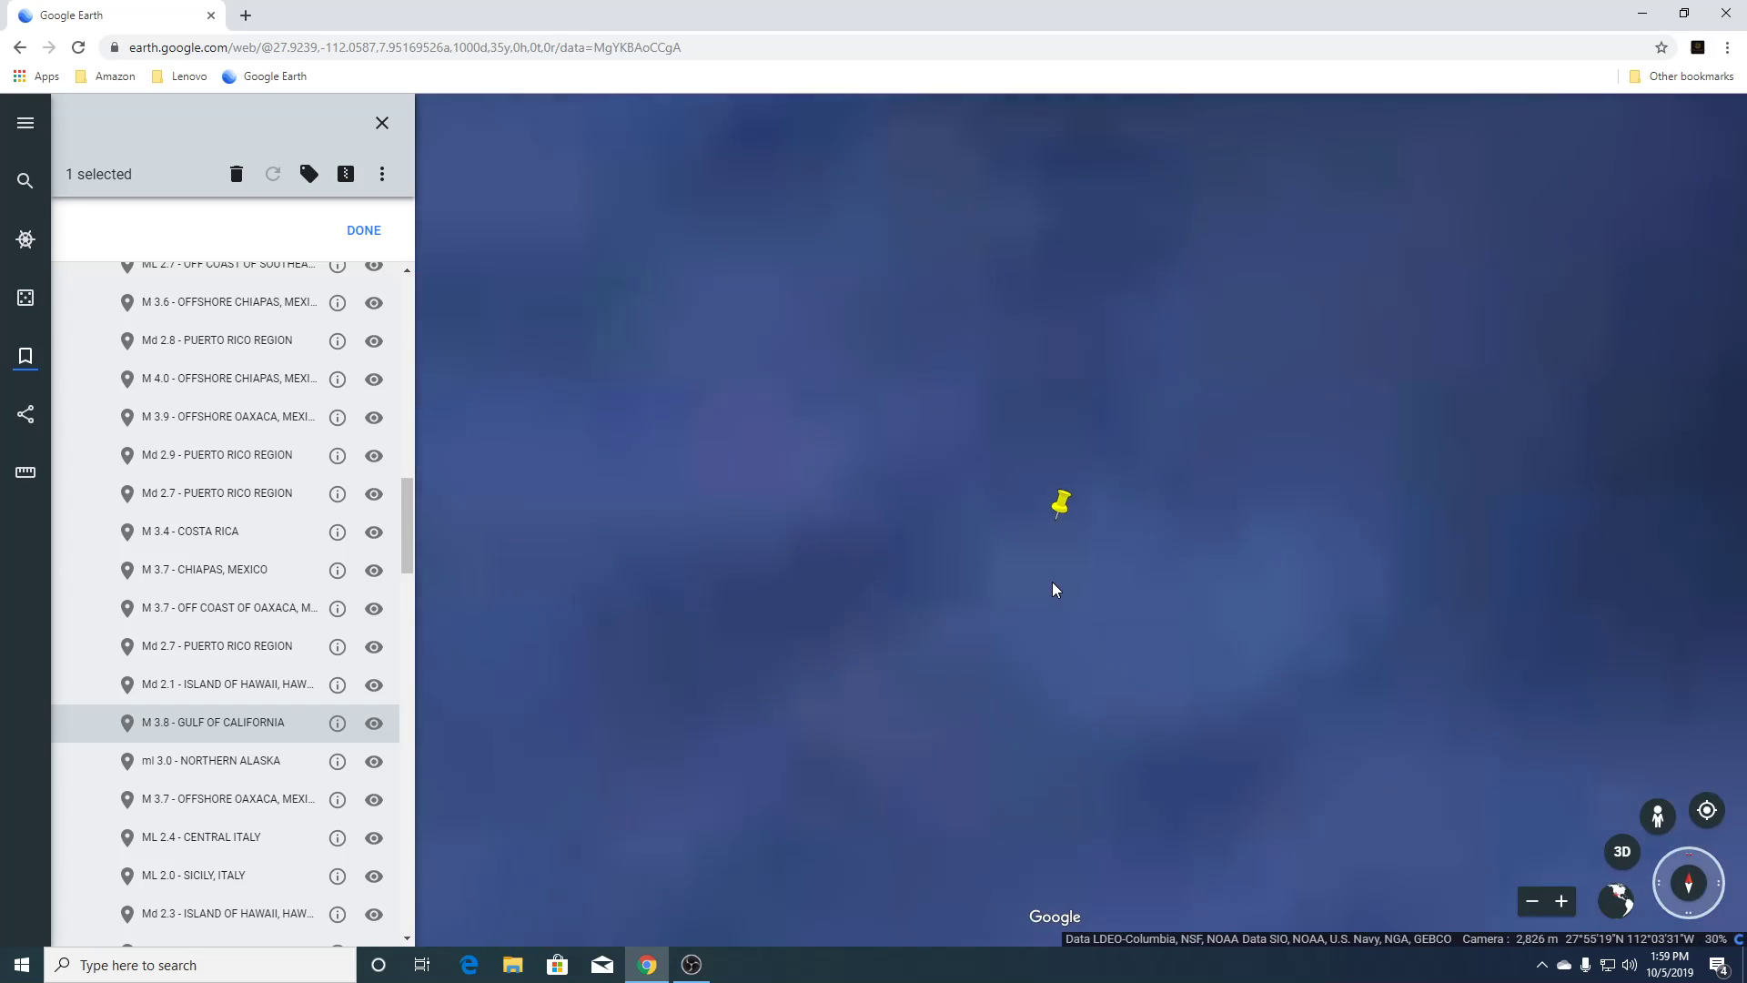
scroll(1052, 581, down, 8)
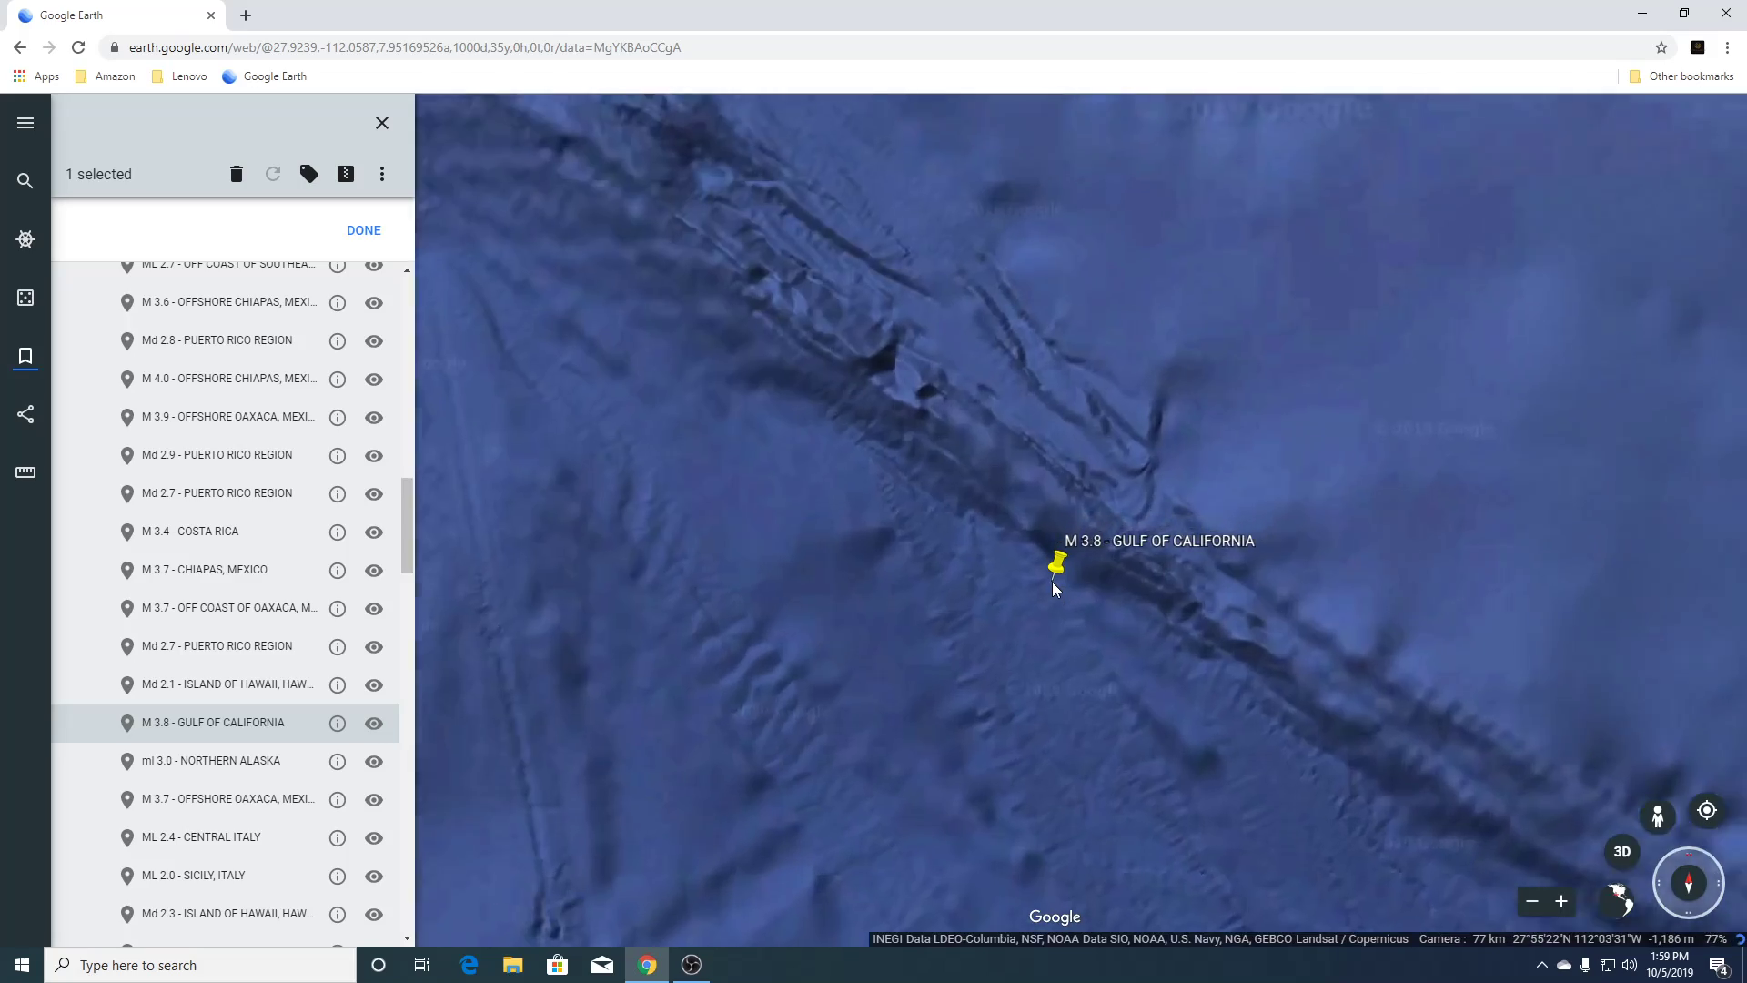
scroll(1053, 587, down, 5)
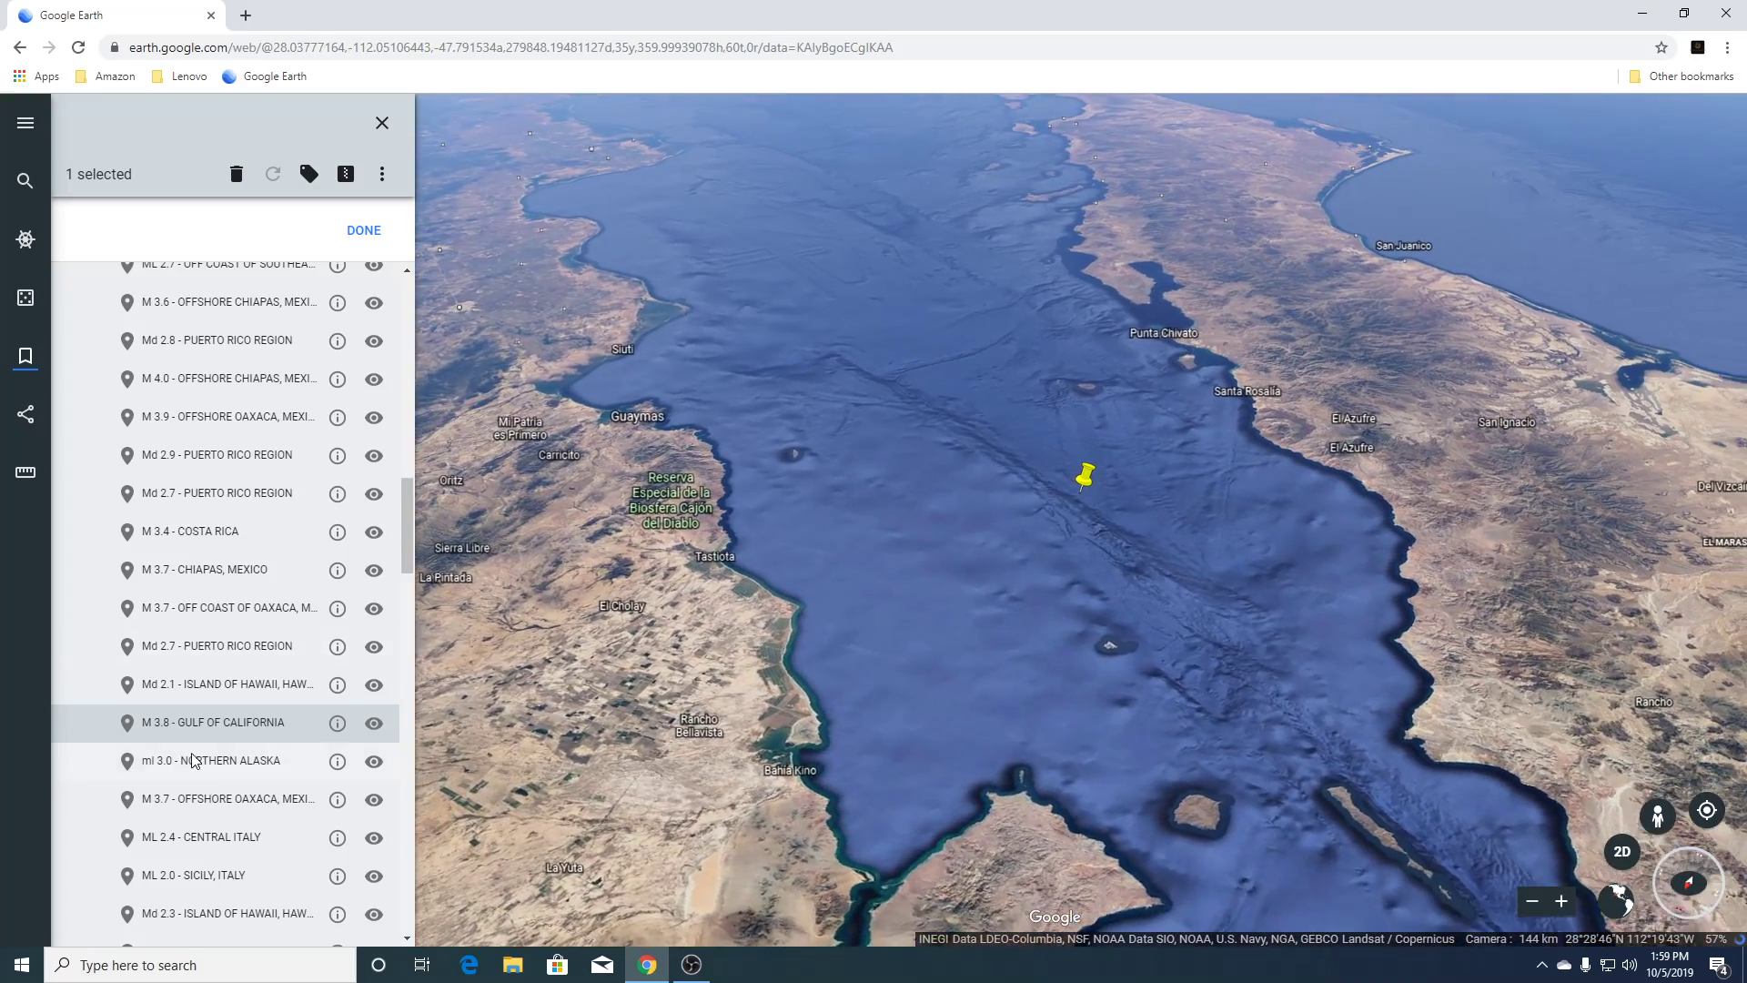
Fly to the ml 3.0 Northern Alaska placemark and examine the surrounding mountain ridges and valleys in 2D and in 3D from opposite directions.
click(189, 763)
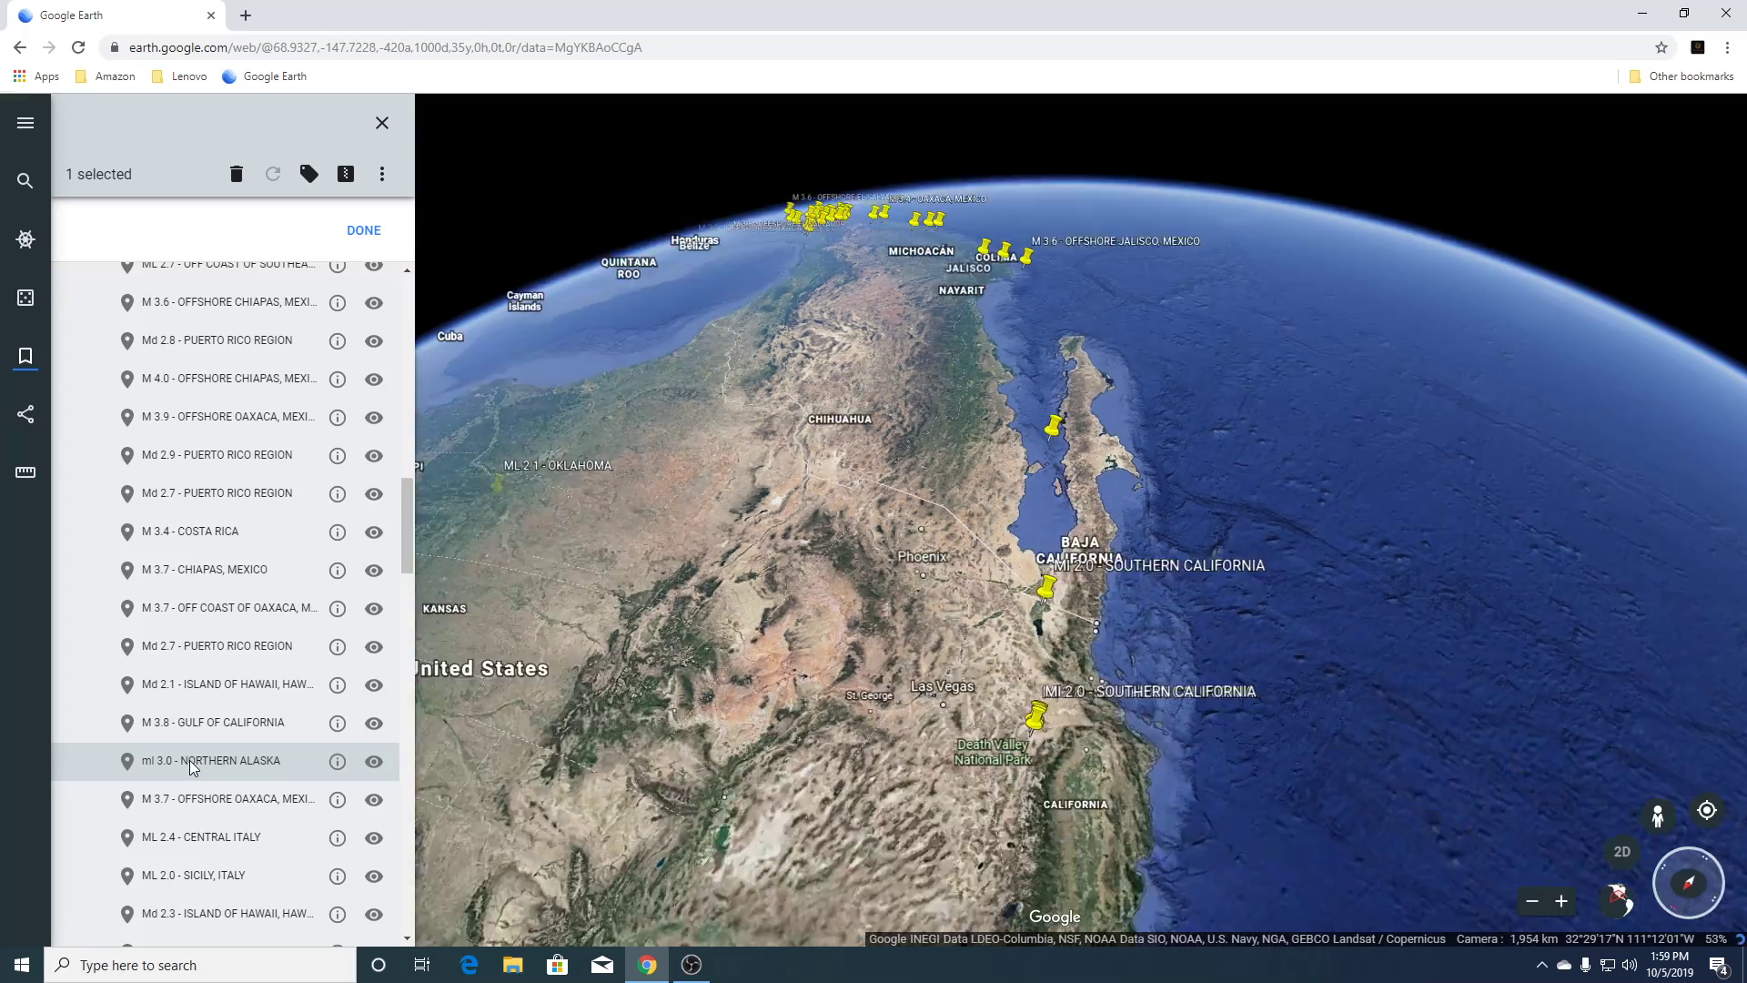
scroll(190, 761, down, 4)
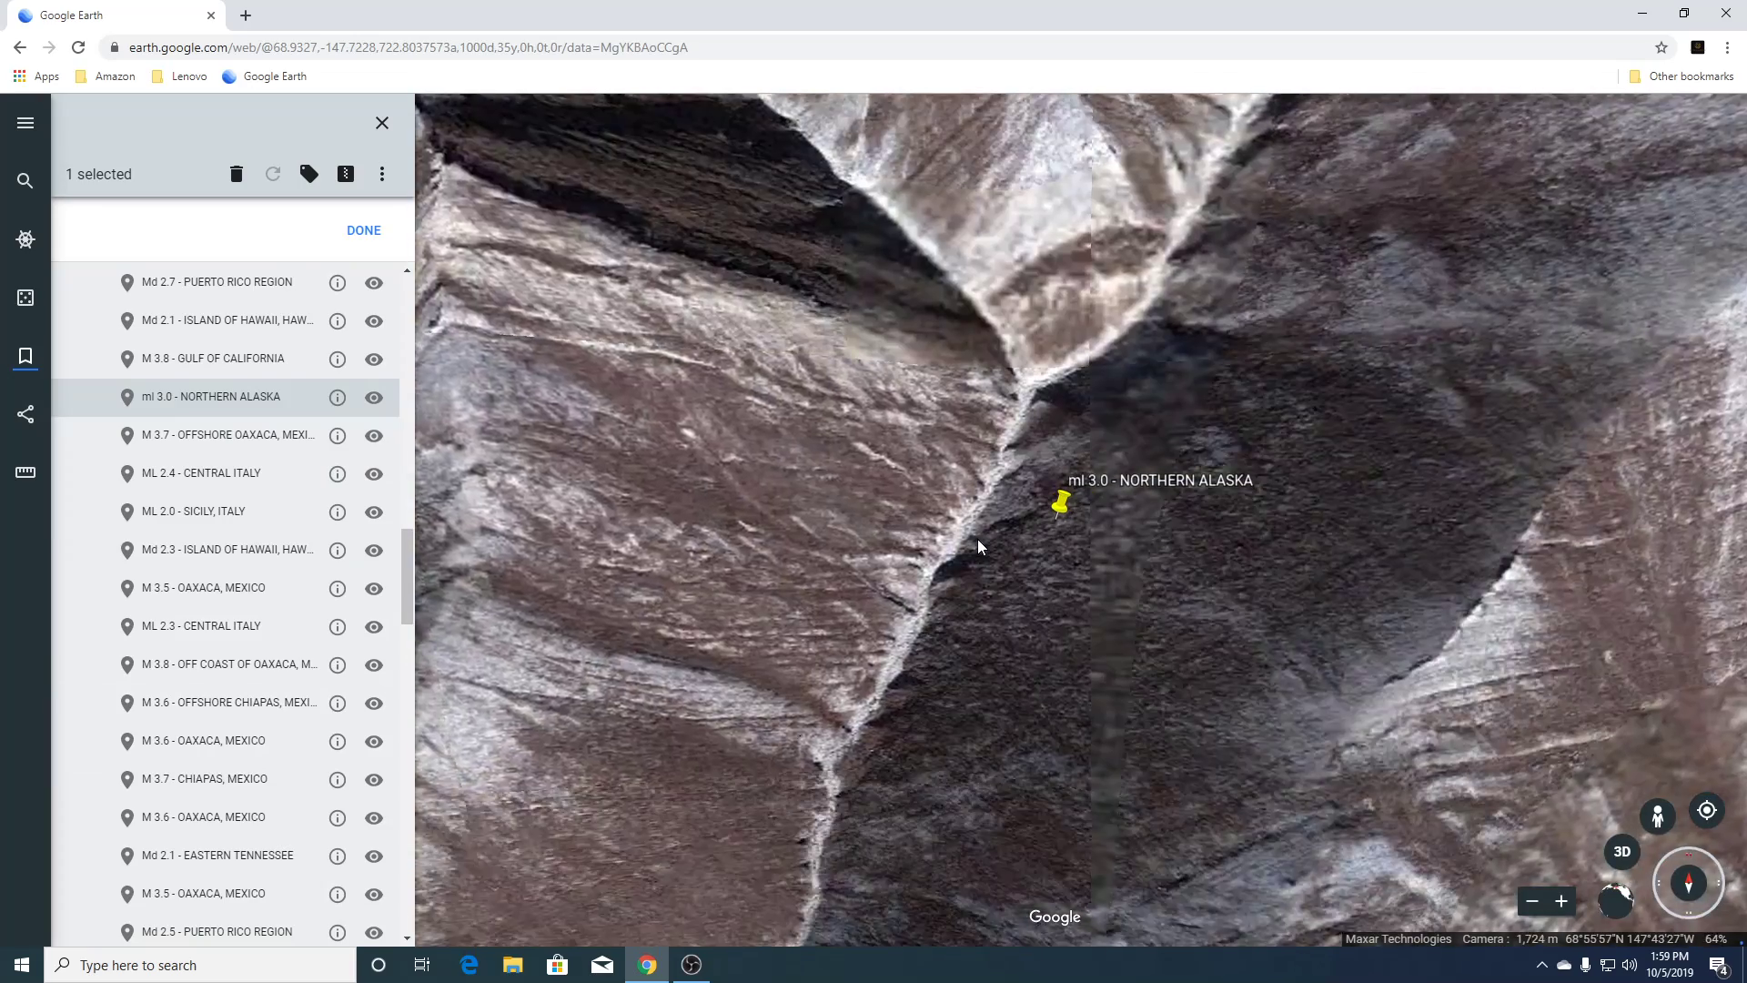
scroll(977, 539, down, 3)
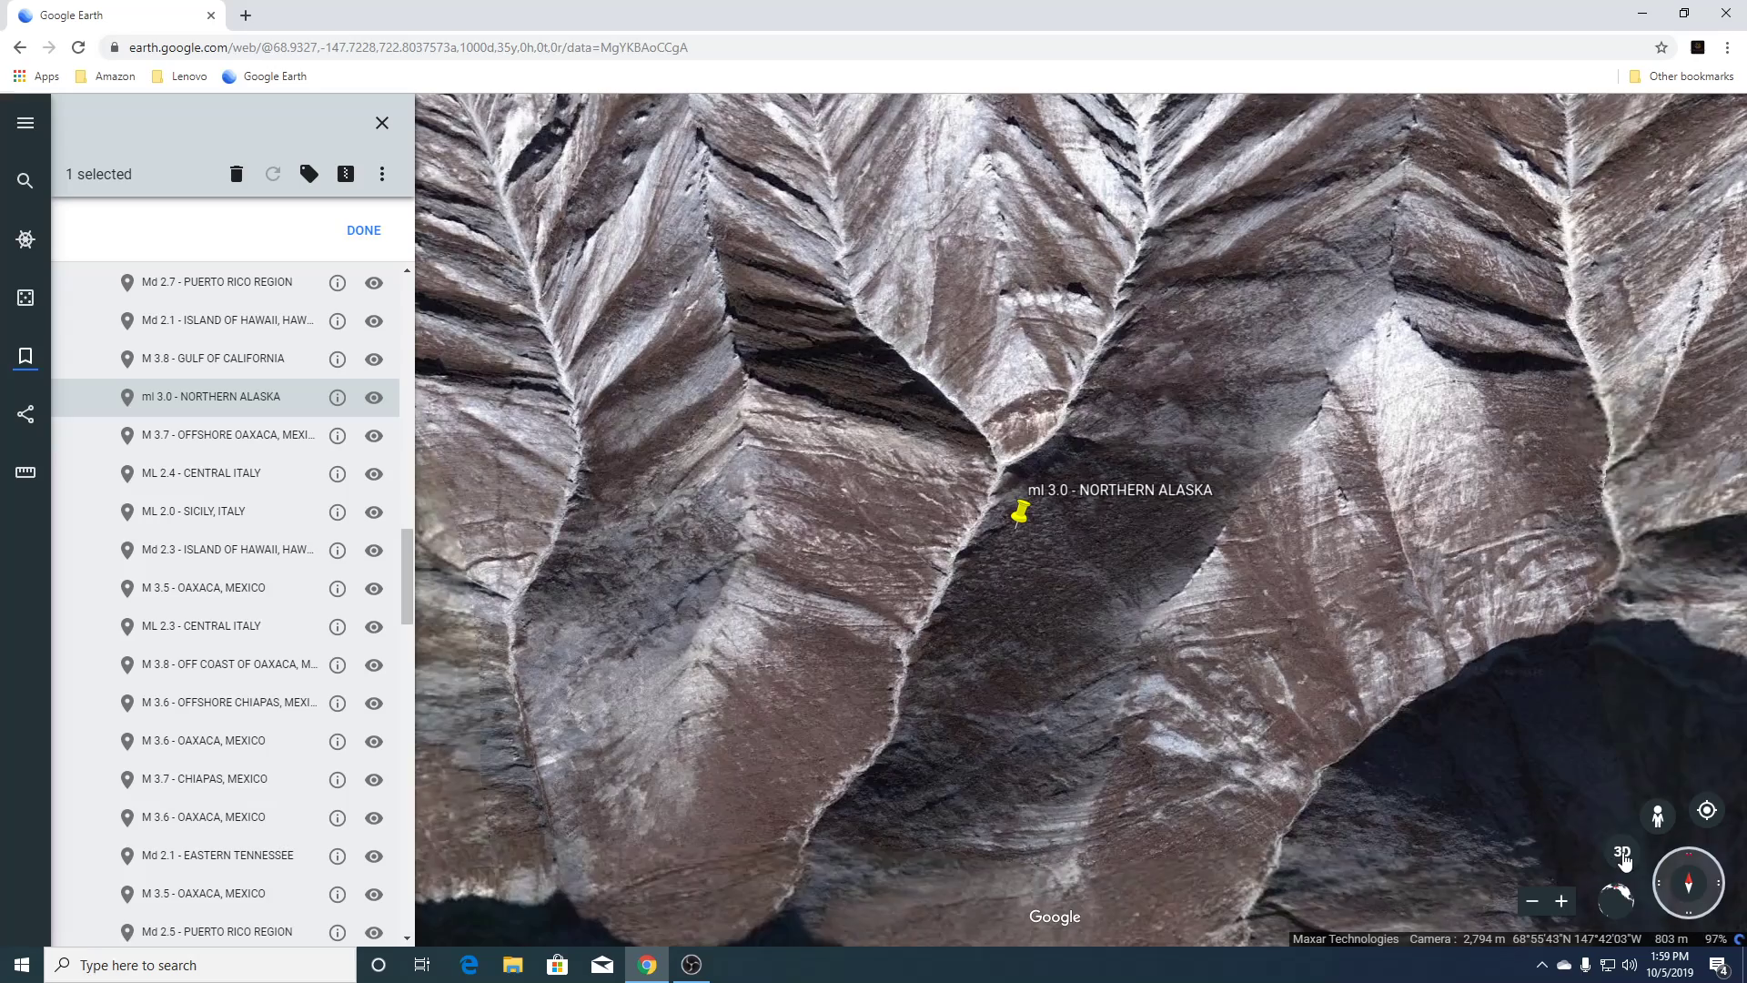
click(1623, 853)
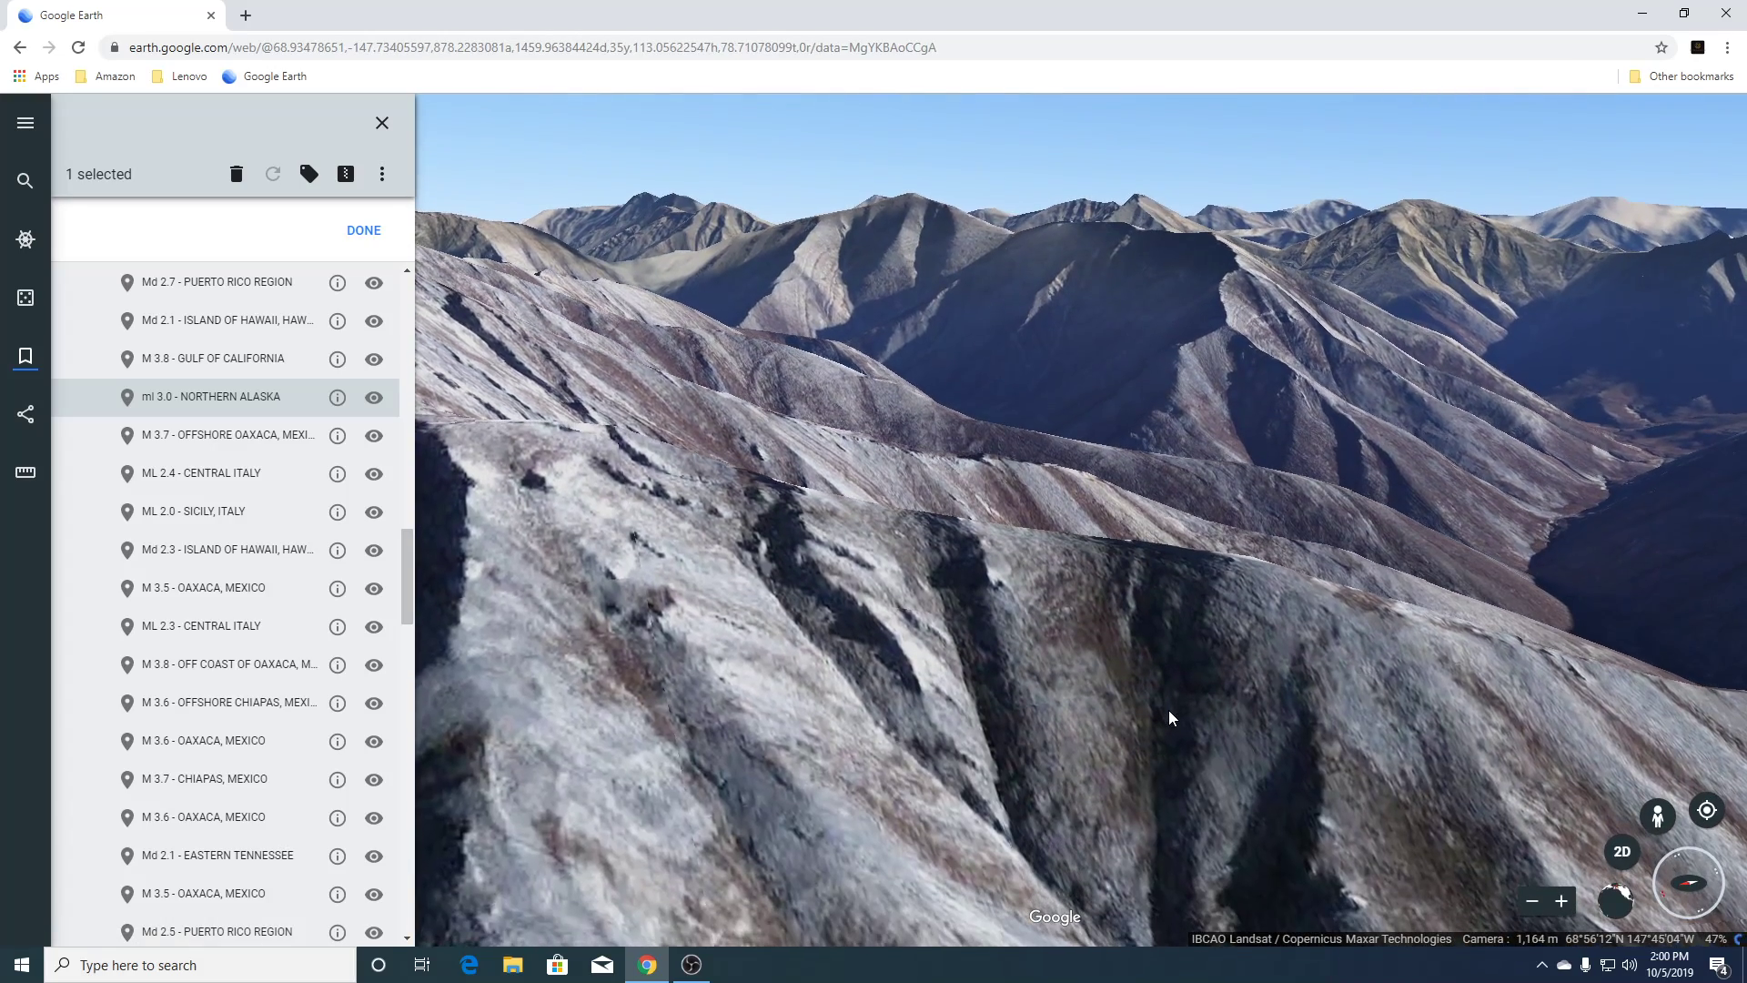
drag(1698, 858, 1683, 905)
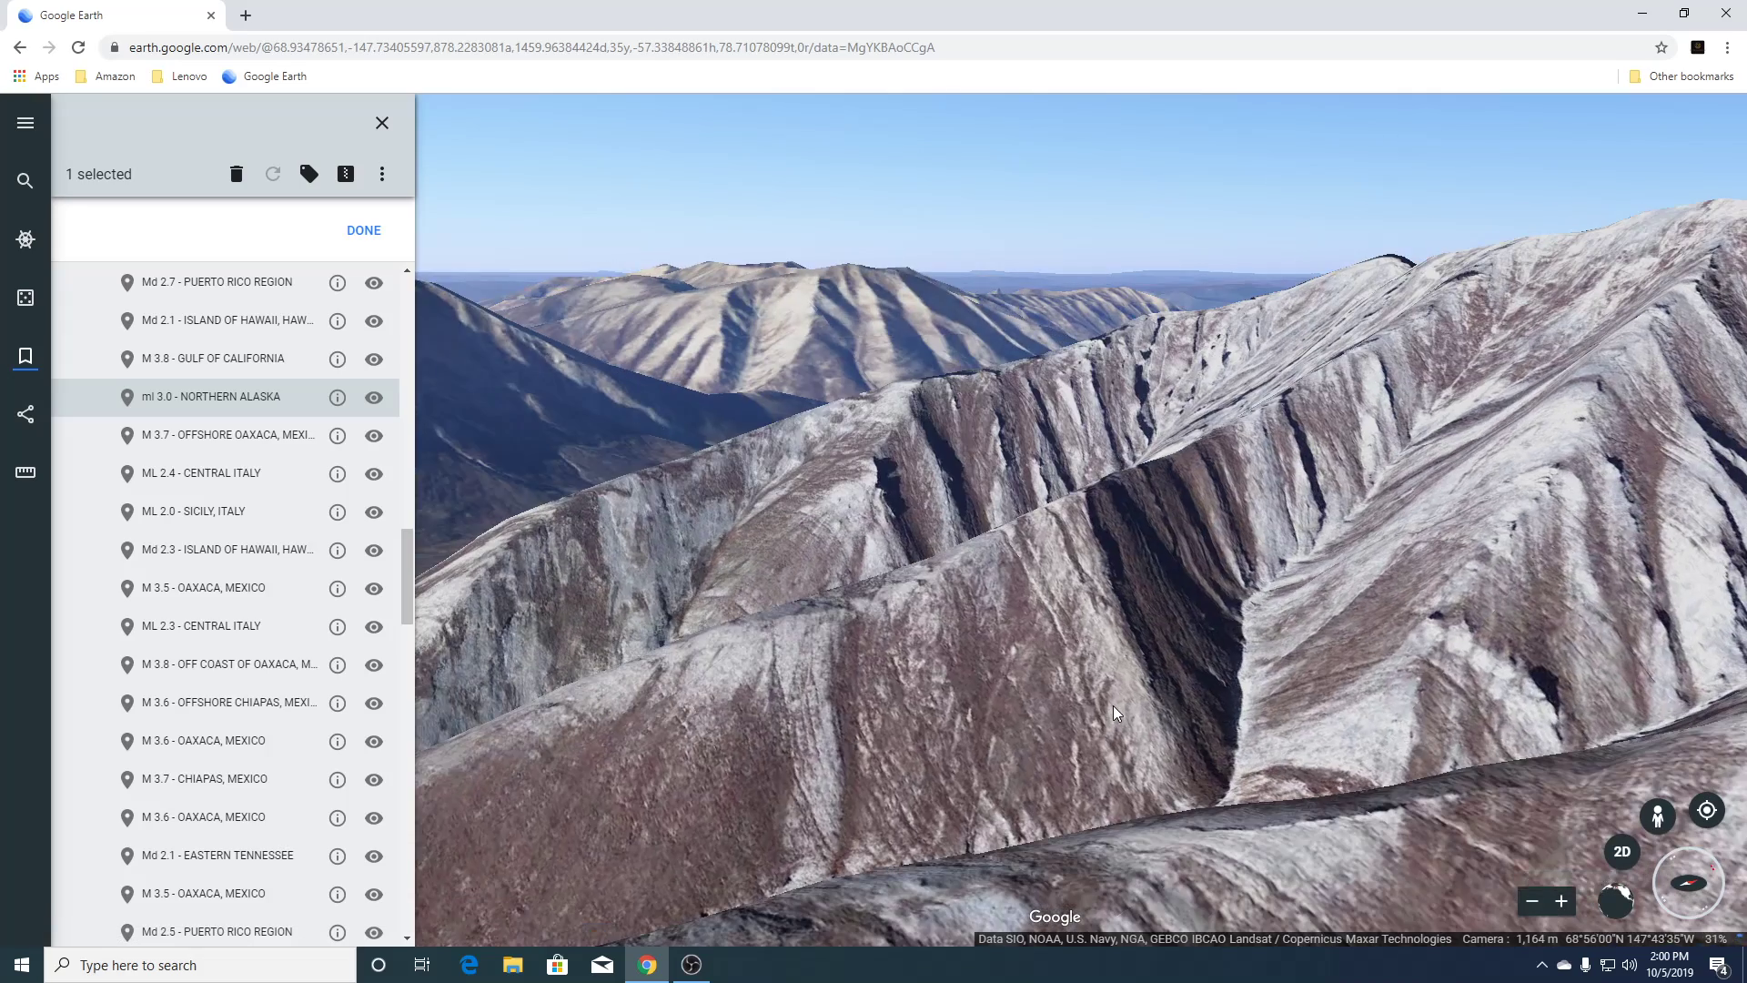
scroll(1112, 706, down, 3)
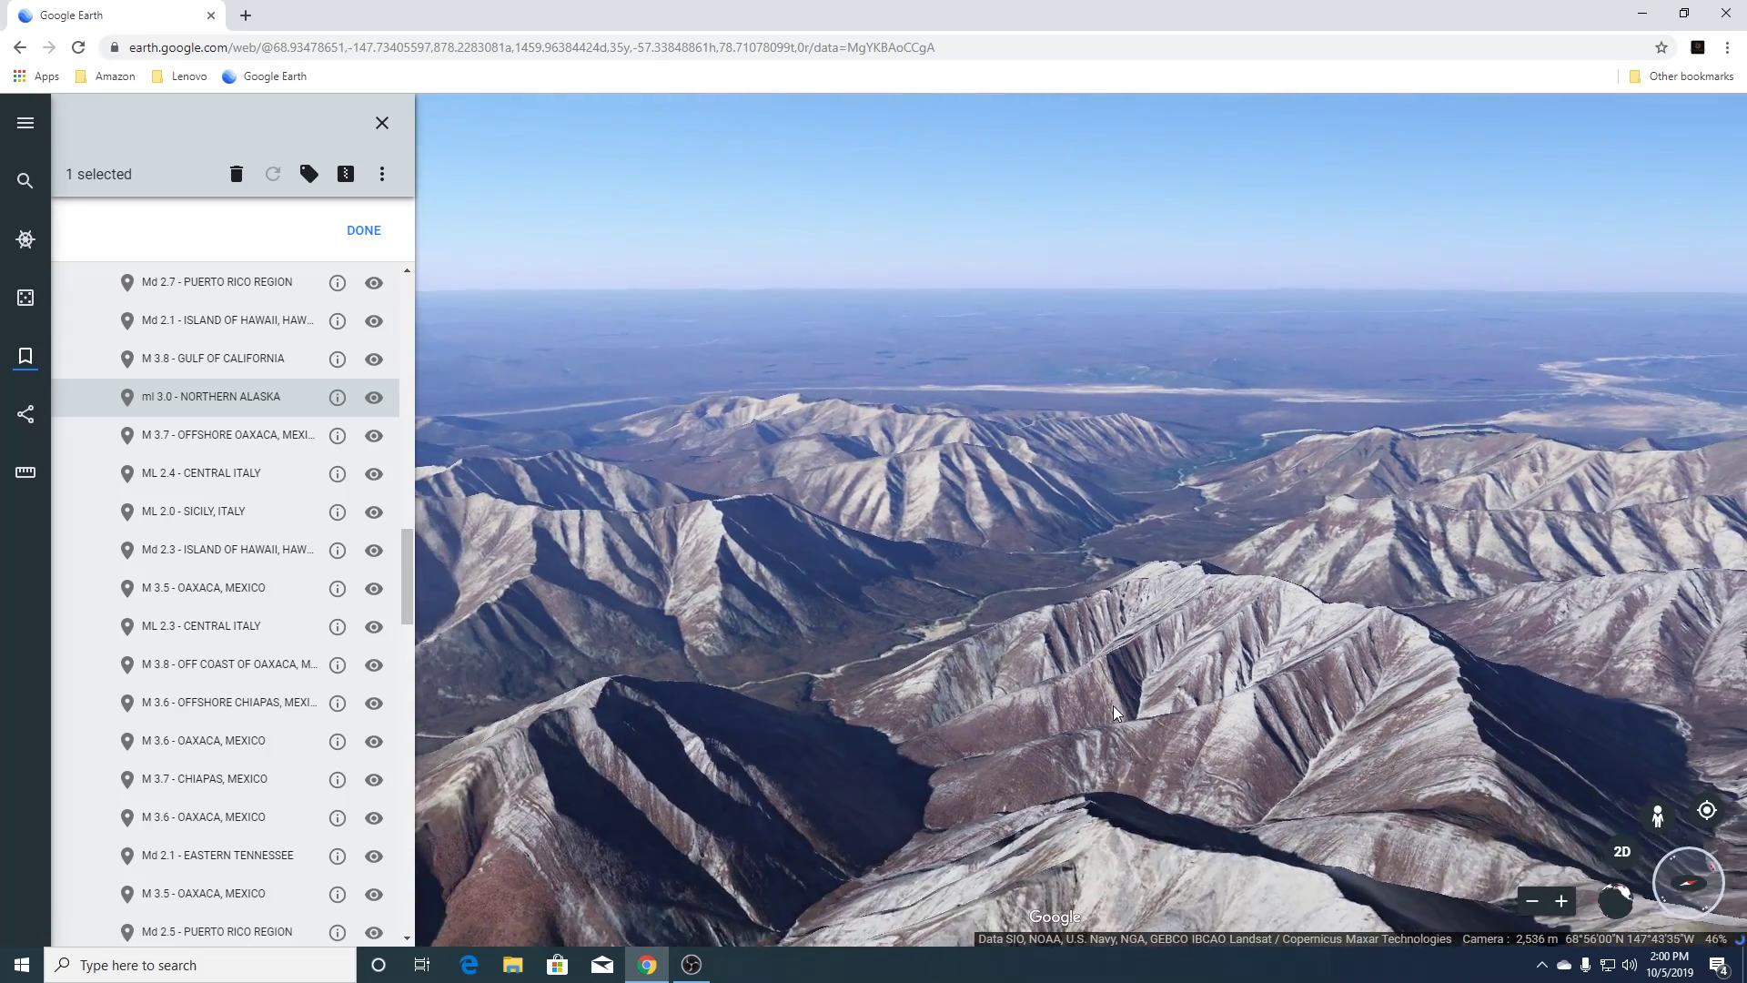
scroll(1112, 706, down, 4)
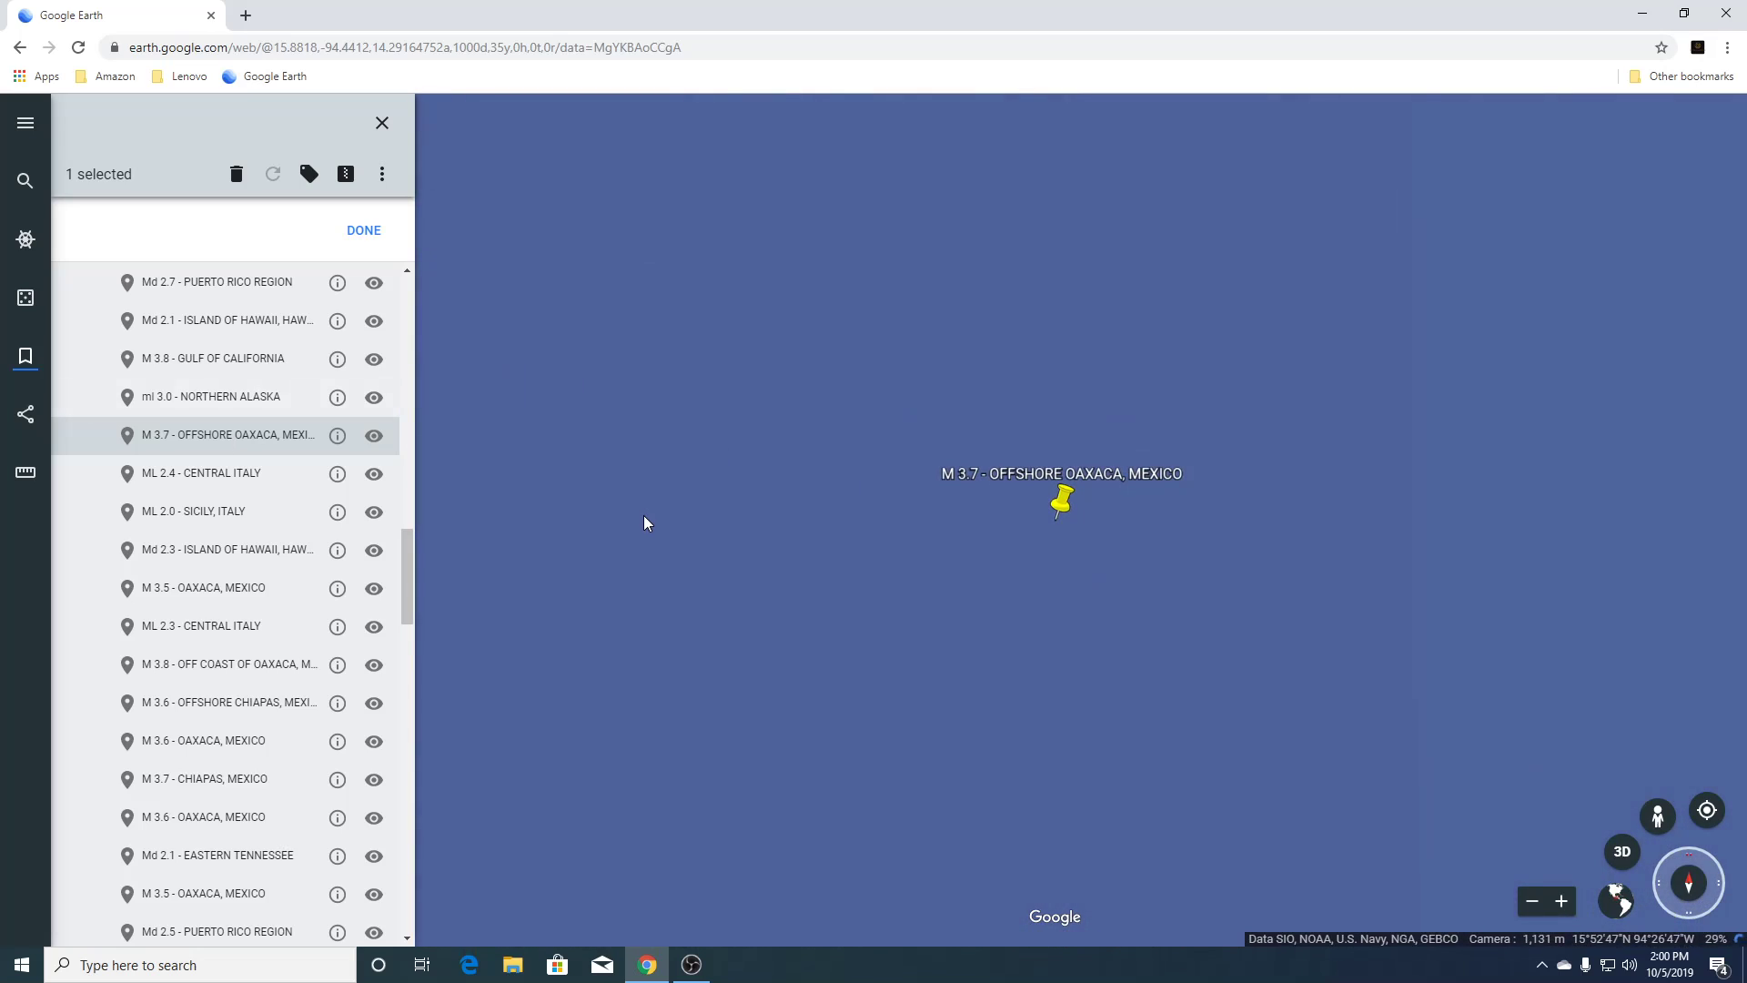
Examine the surroundings of the M 3.7 Offshore Oaxaca placemark in 2D, widening out to the quake markers across southern Mexico.
scroll(642, 515, down, 5)
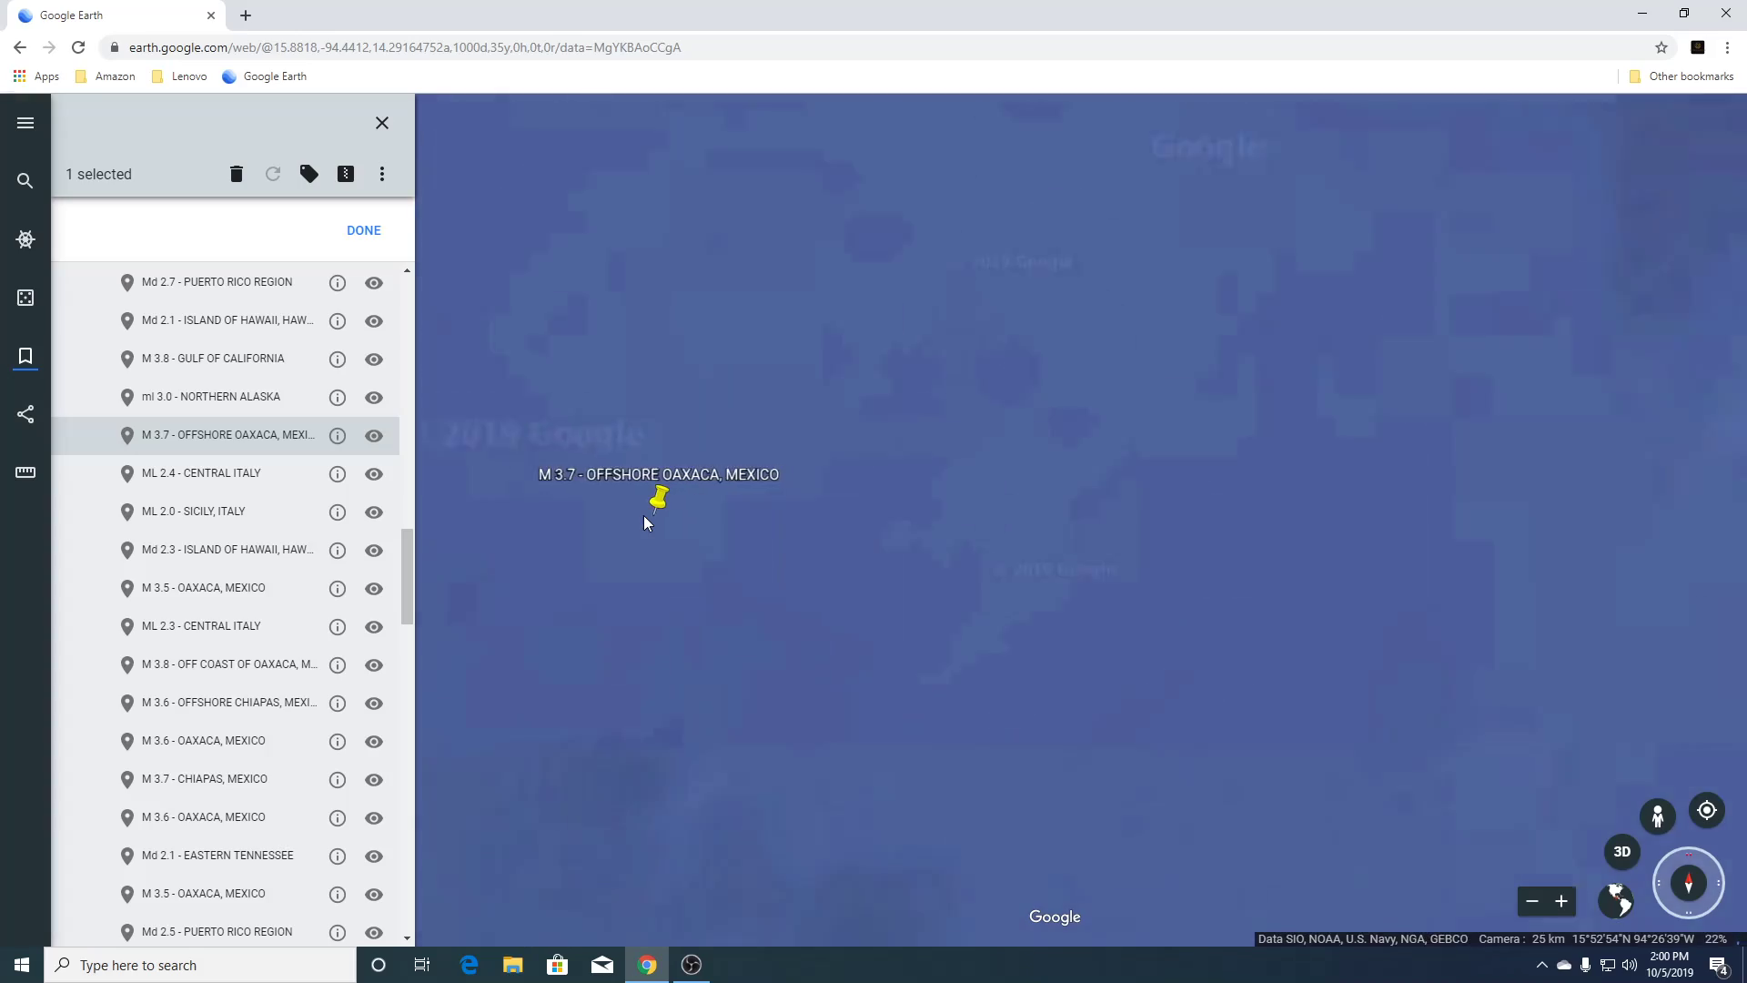
scroll(644, 522, down, 3)
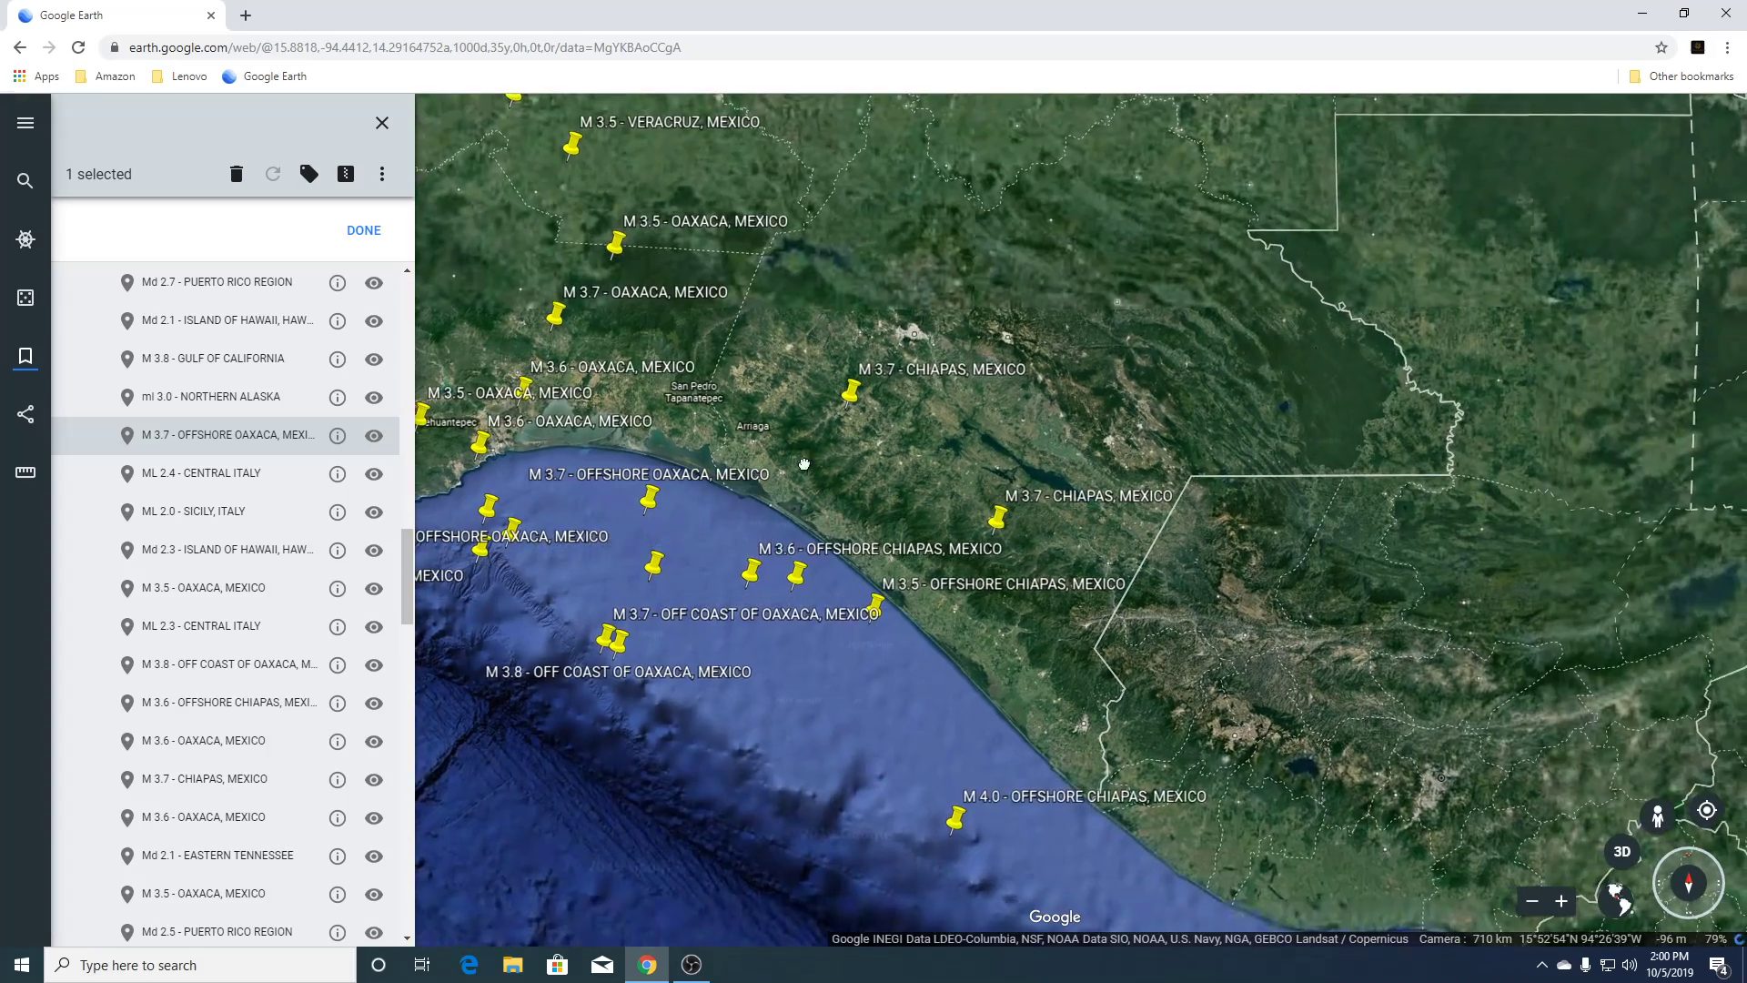
drag(804, 464, 963, 452)
scroll(884, 668, down, 2)
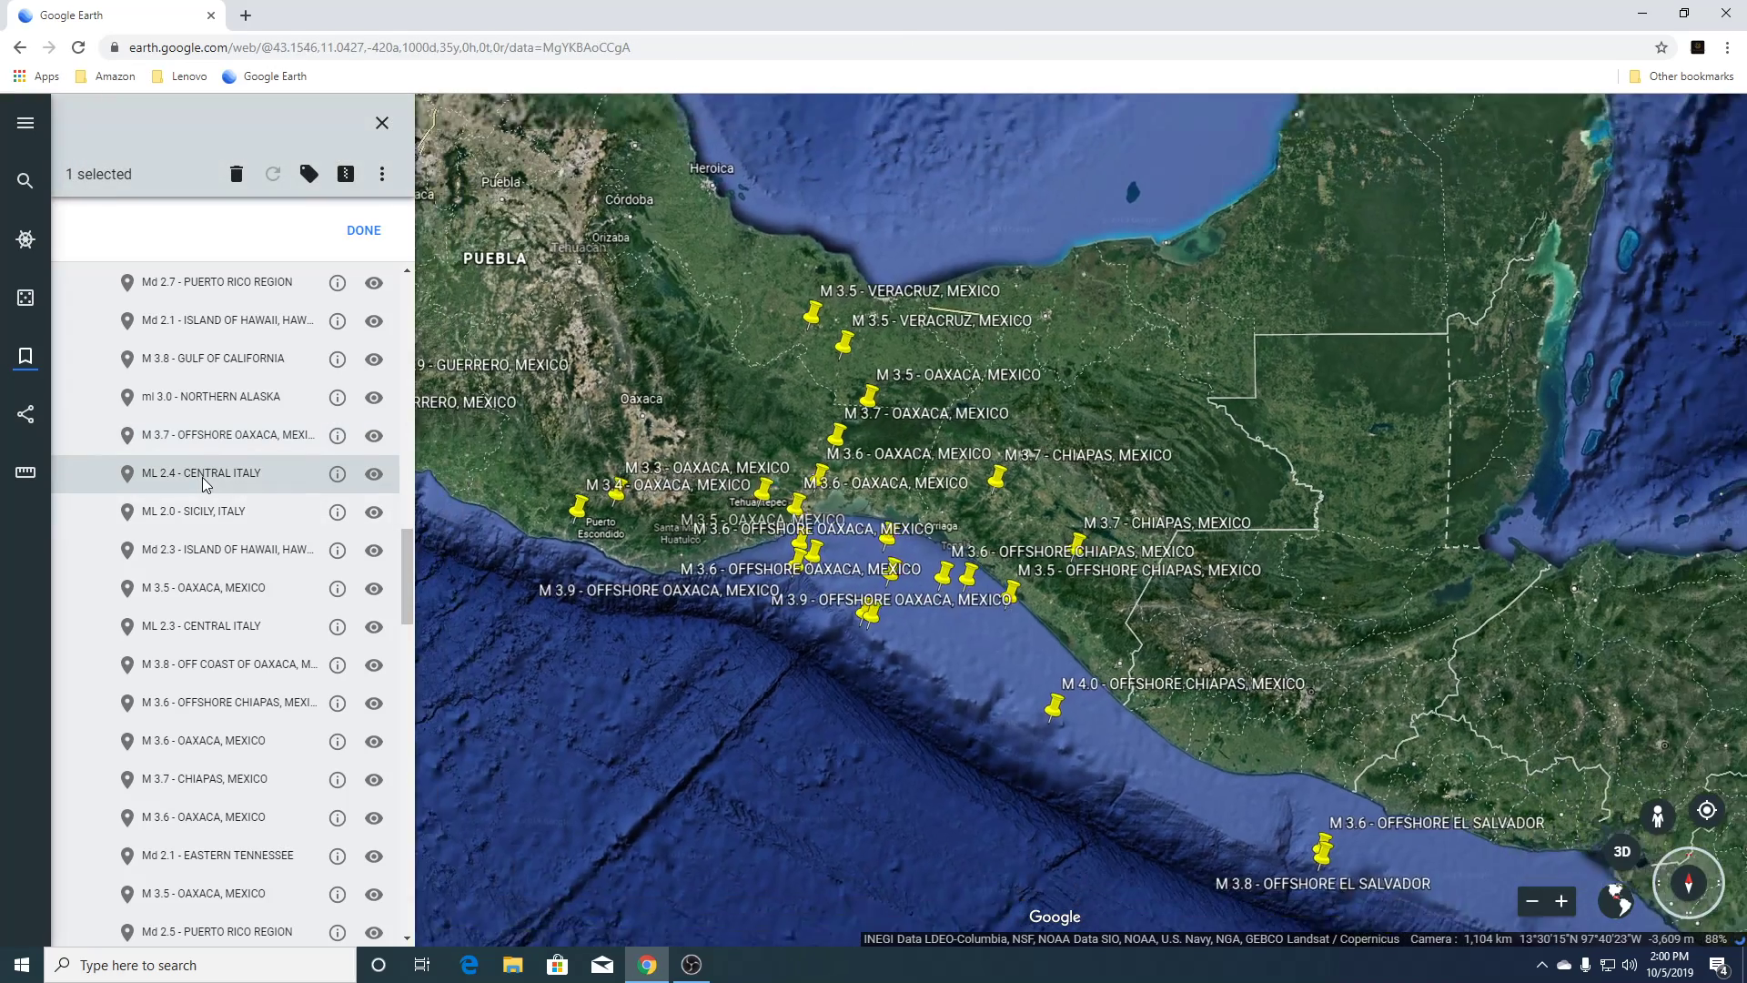
Fly to the ML 2.4 Central Italy placemark and examine the wooded hills and the nearby farmstead in 2D and 3D.
double_click(202, 485)
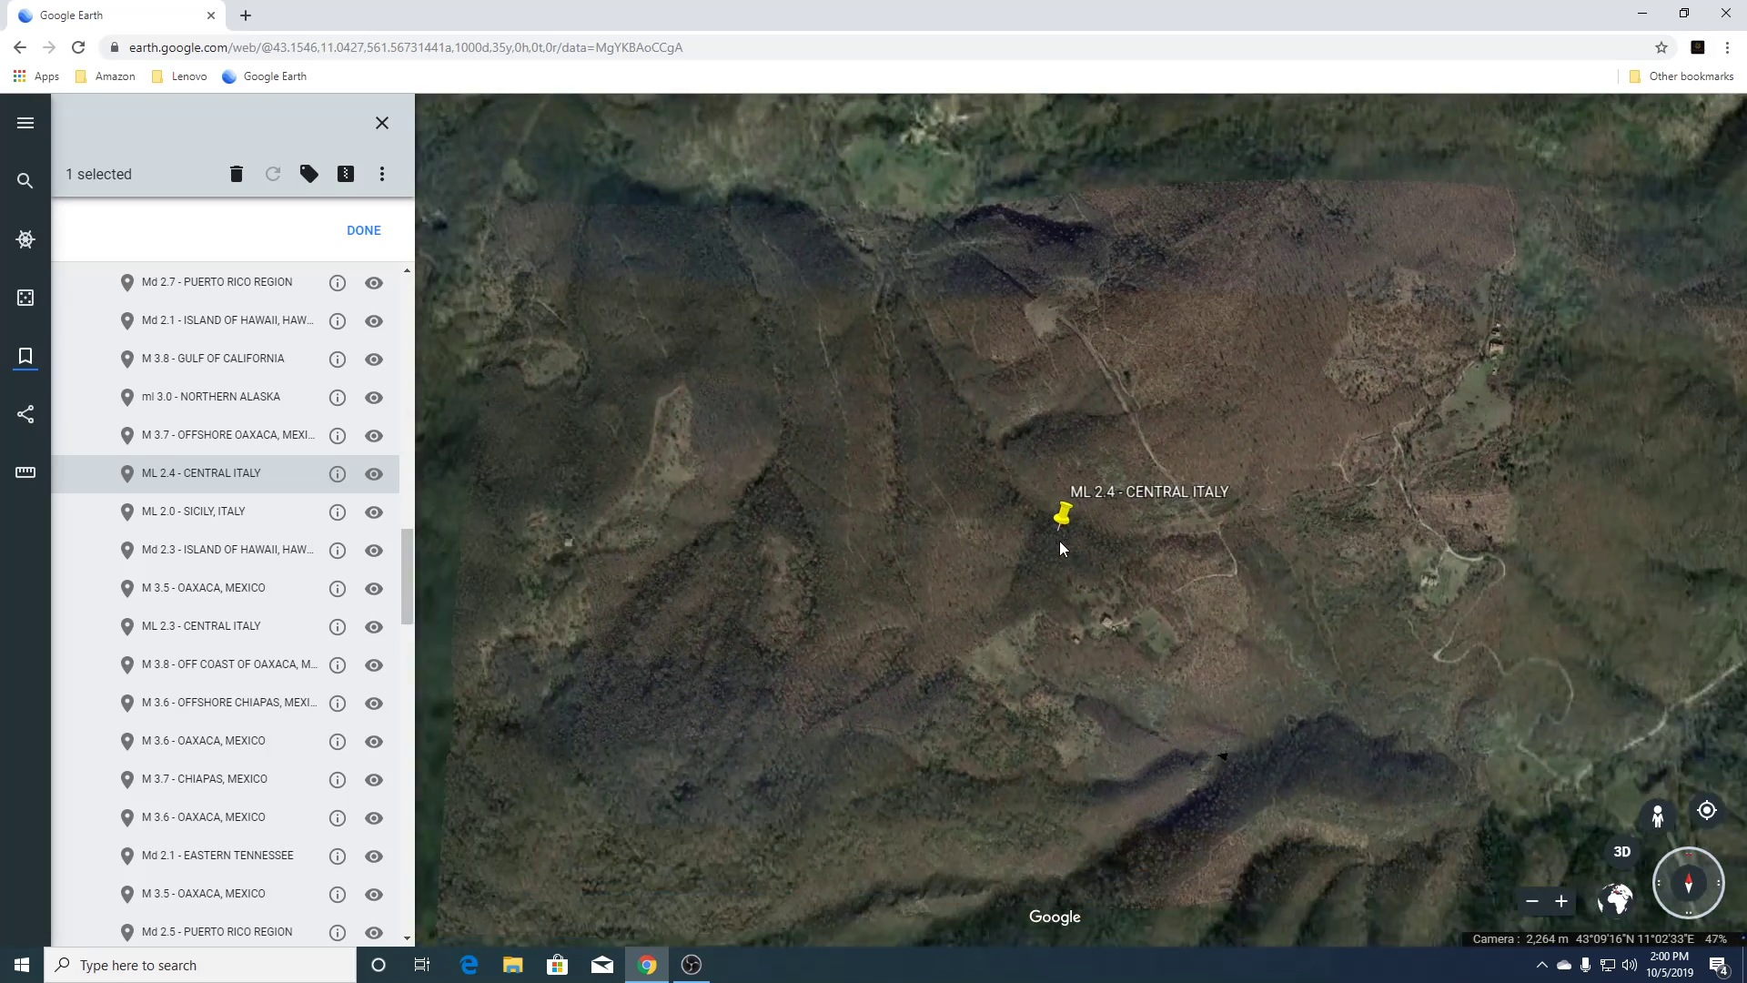
click(1617, 899)
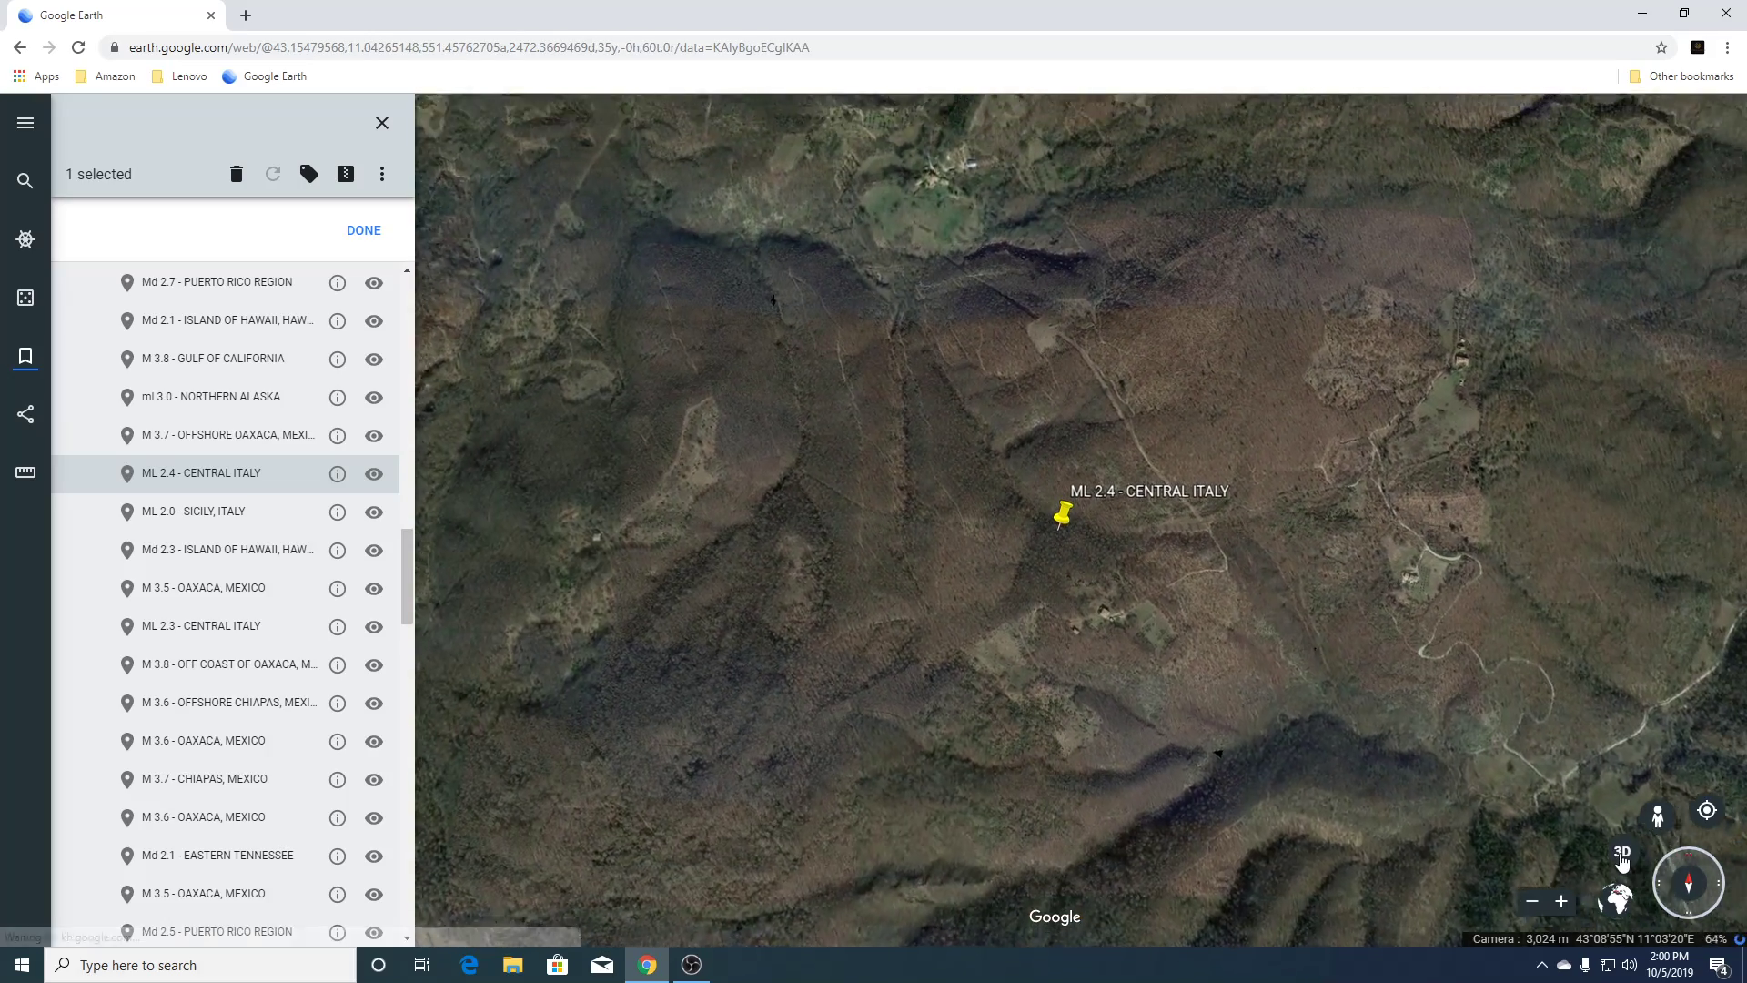
click(1623, 855)
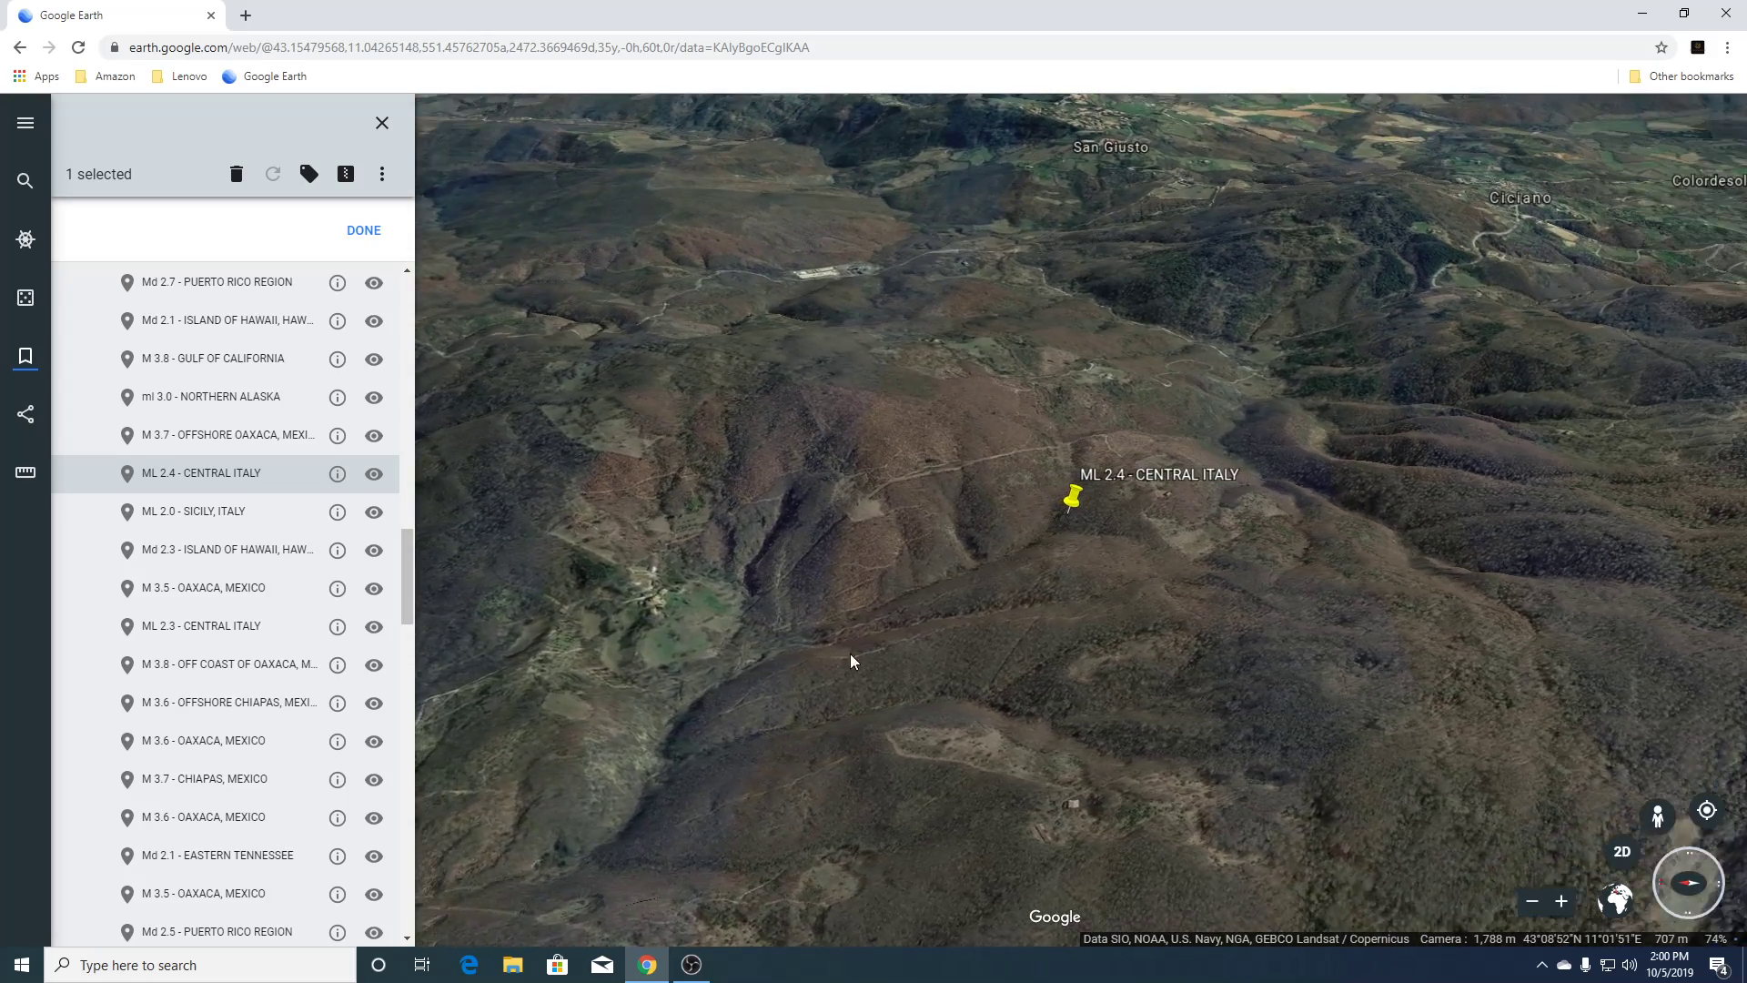
scroll(696, 664, up, 3)
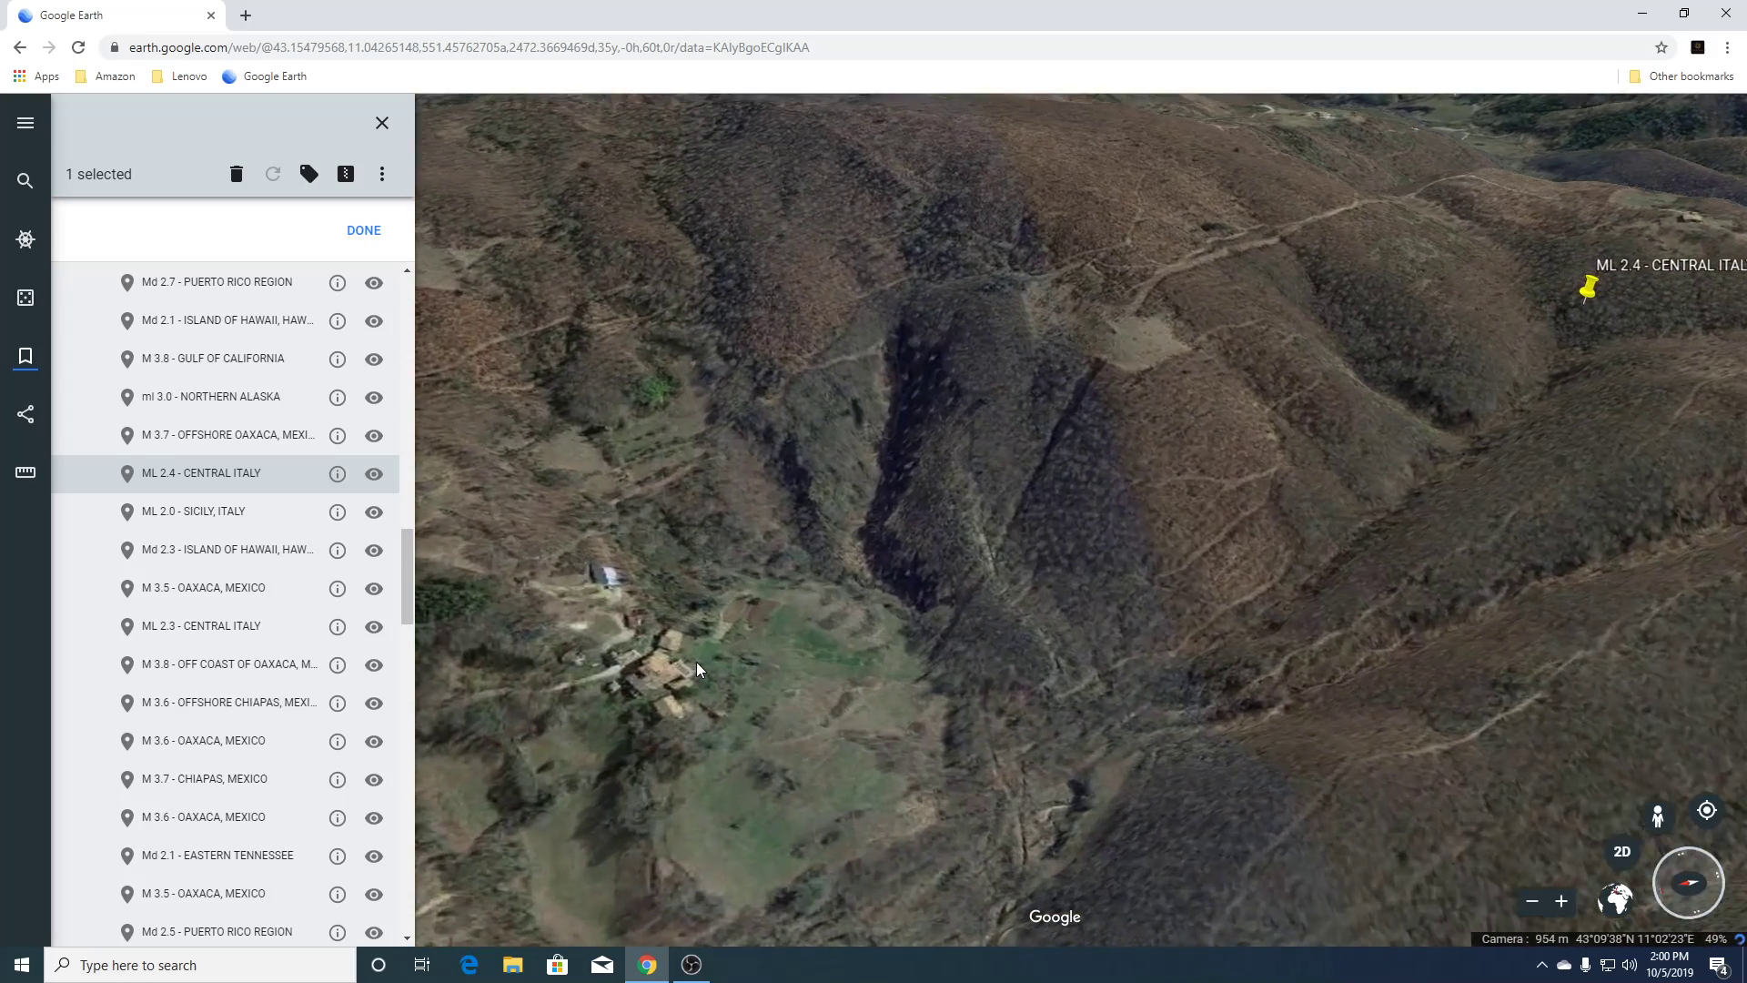
scroll(696, 664, down, 3)
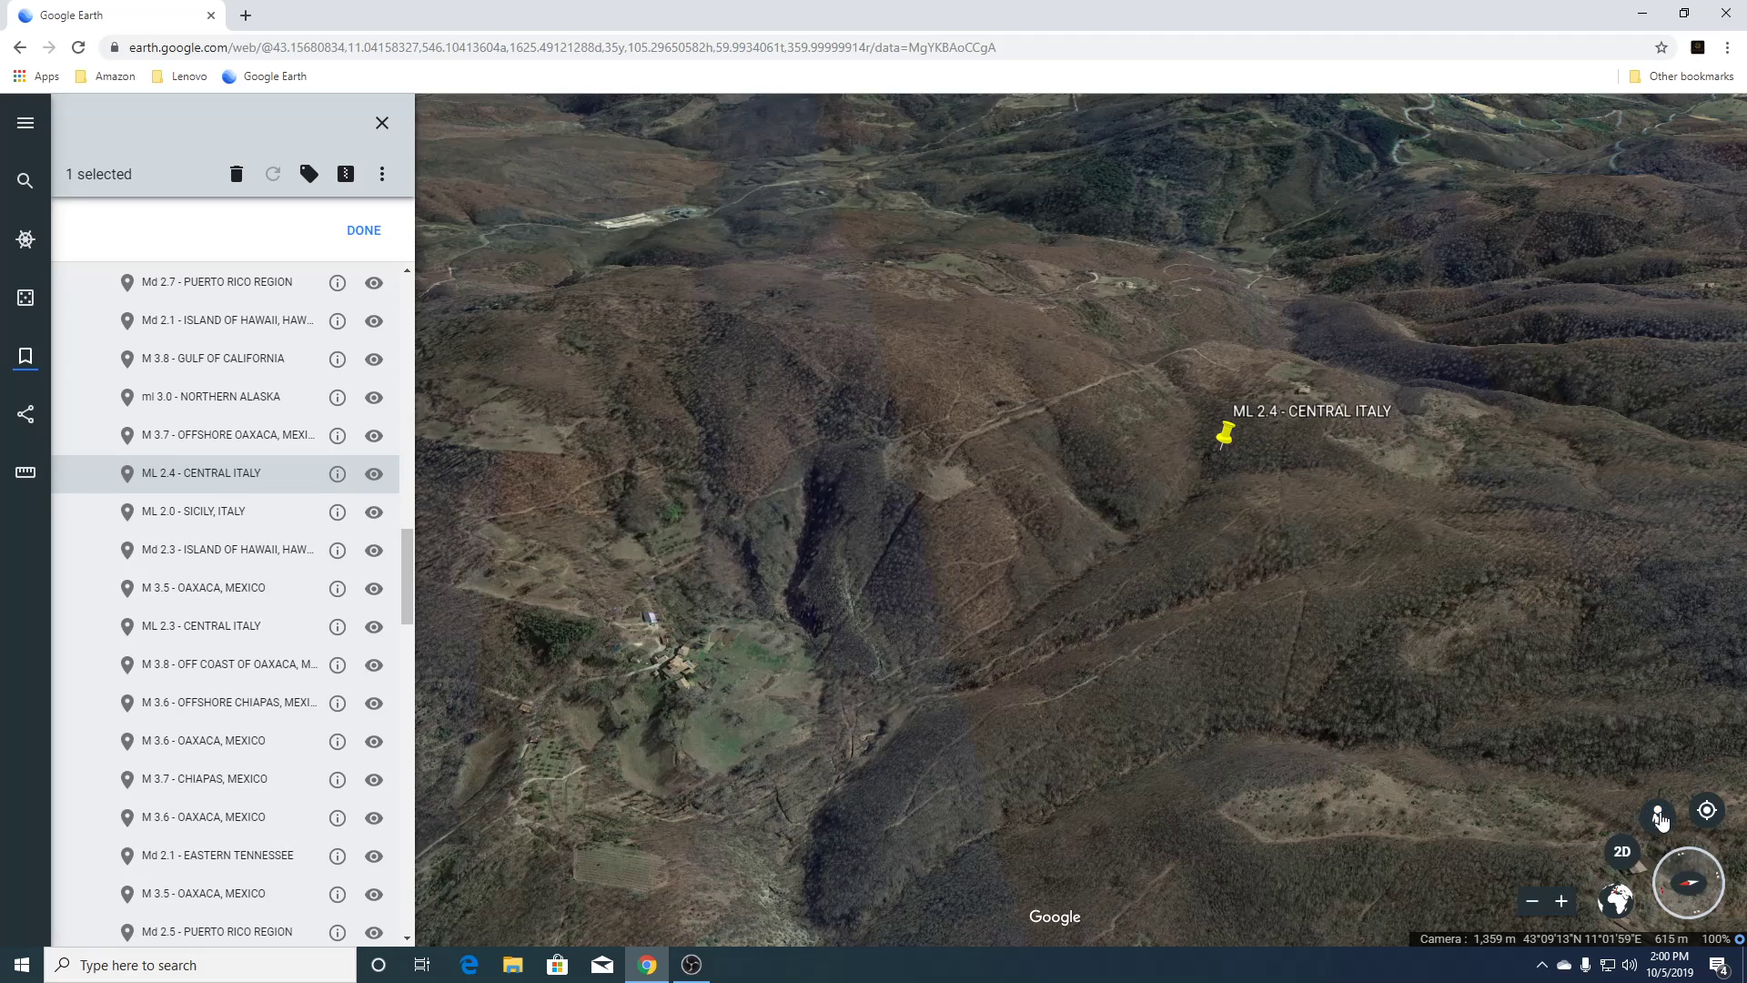
Examine the industrial plant in the hills near the ML 2.4 Central Italy placemark in 3D, widening out to the surrounding towns.
drag(660, 336, 875, 652)
scroll(876, 652, up, 5)
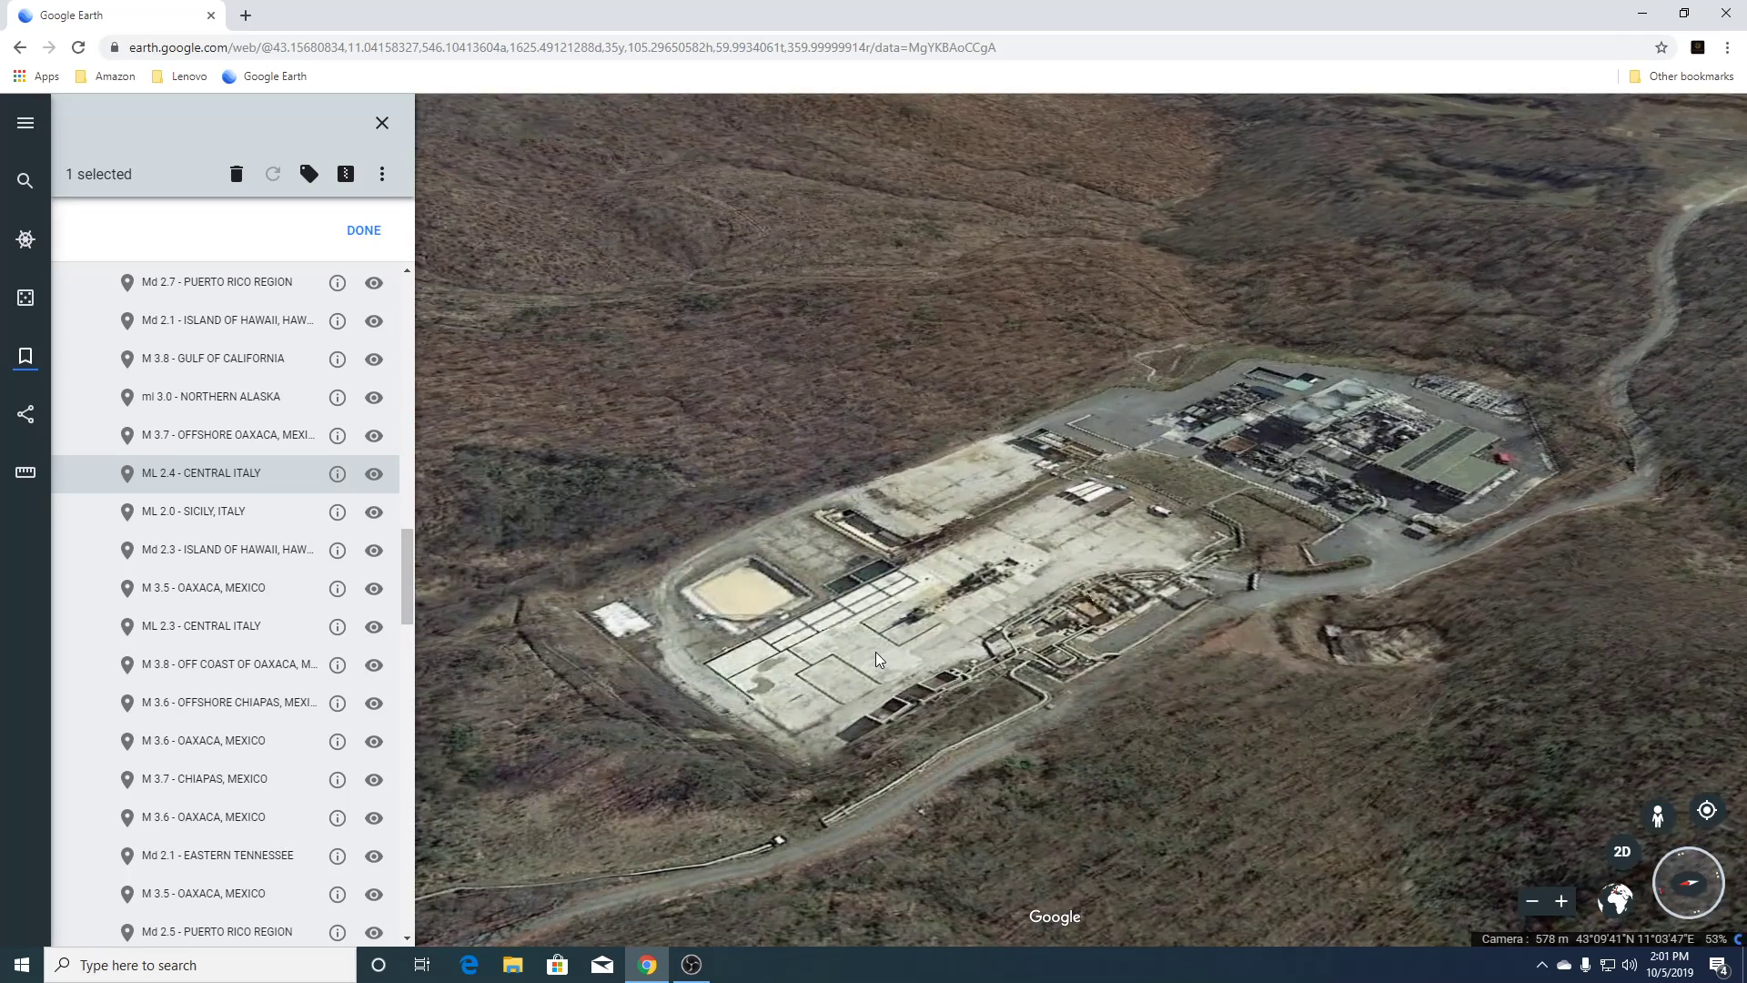
scroll(875, 651, up, 2)
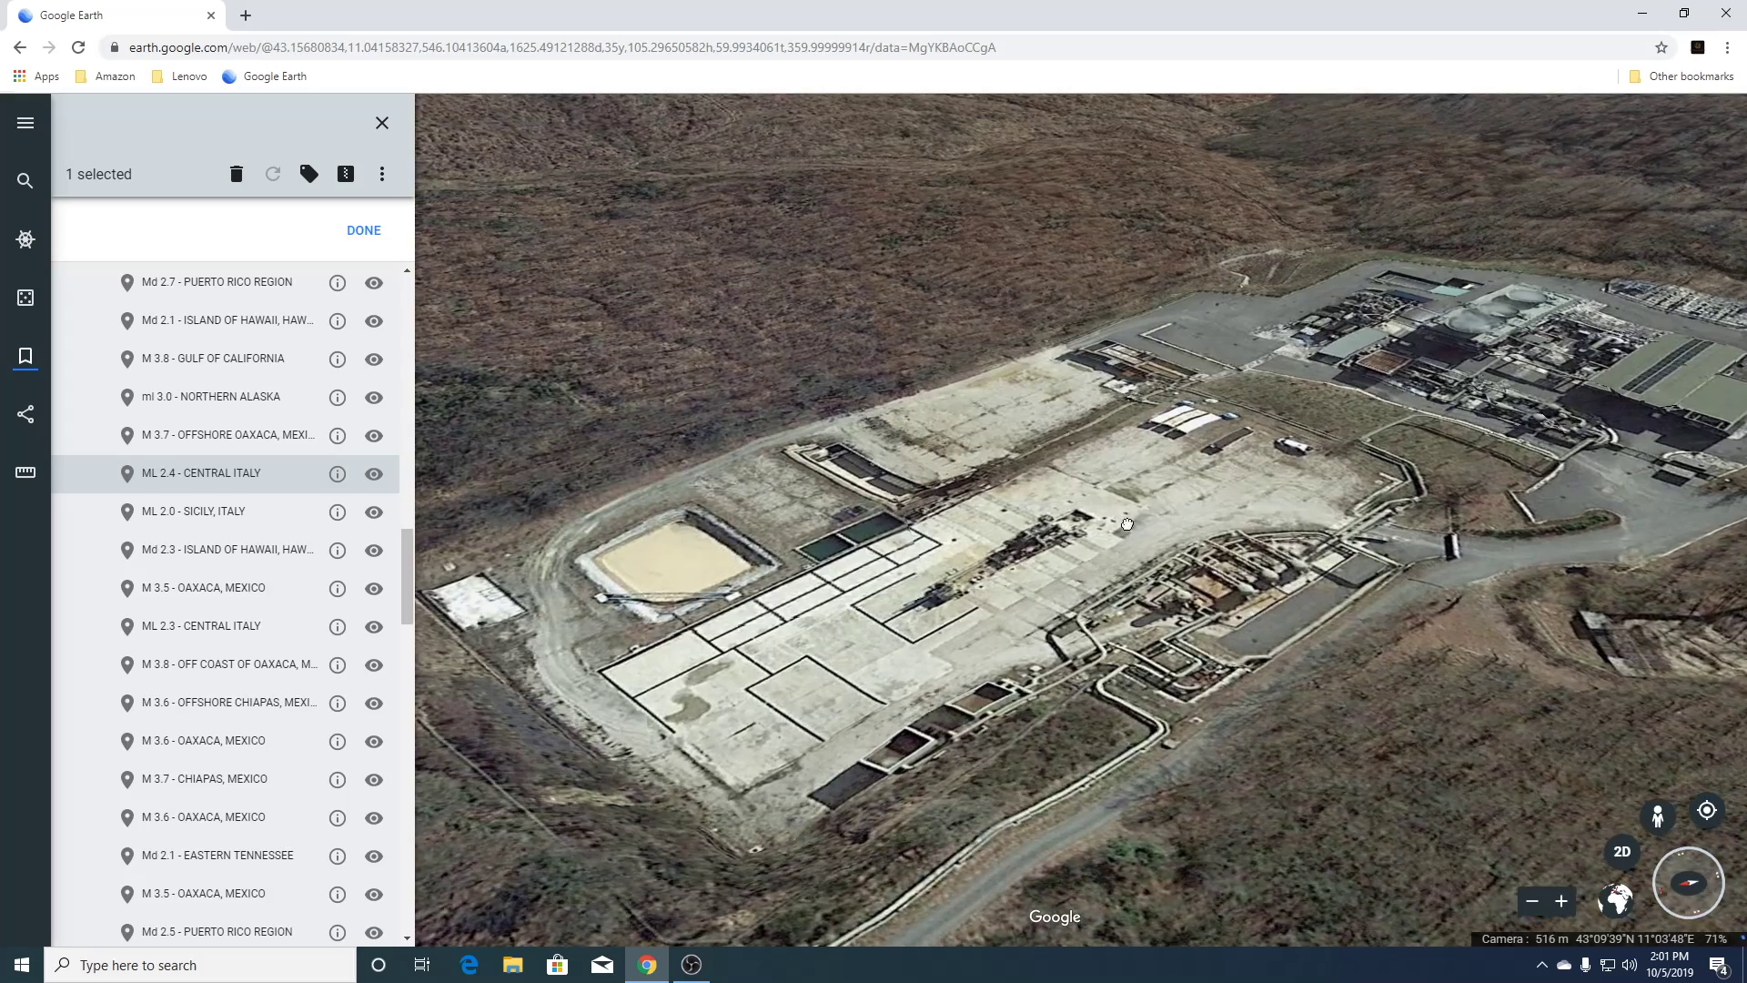
drag(1198, 456, 908, 670)
drag(1331, 663, 1017, 532)
scroll(919, 668, down, 3)
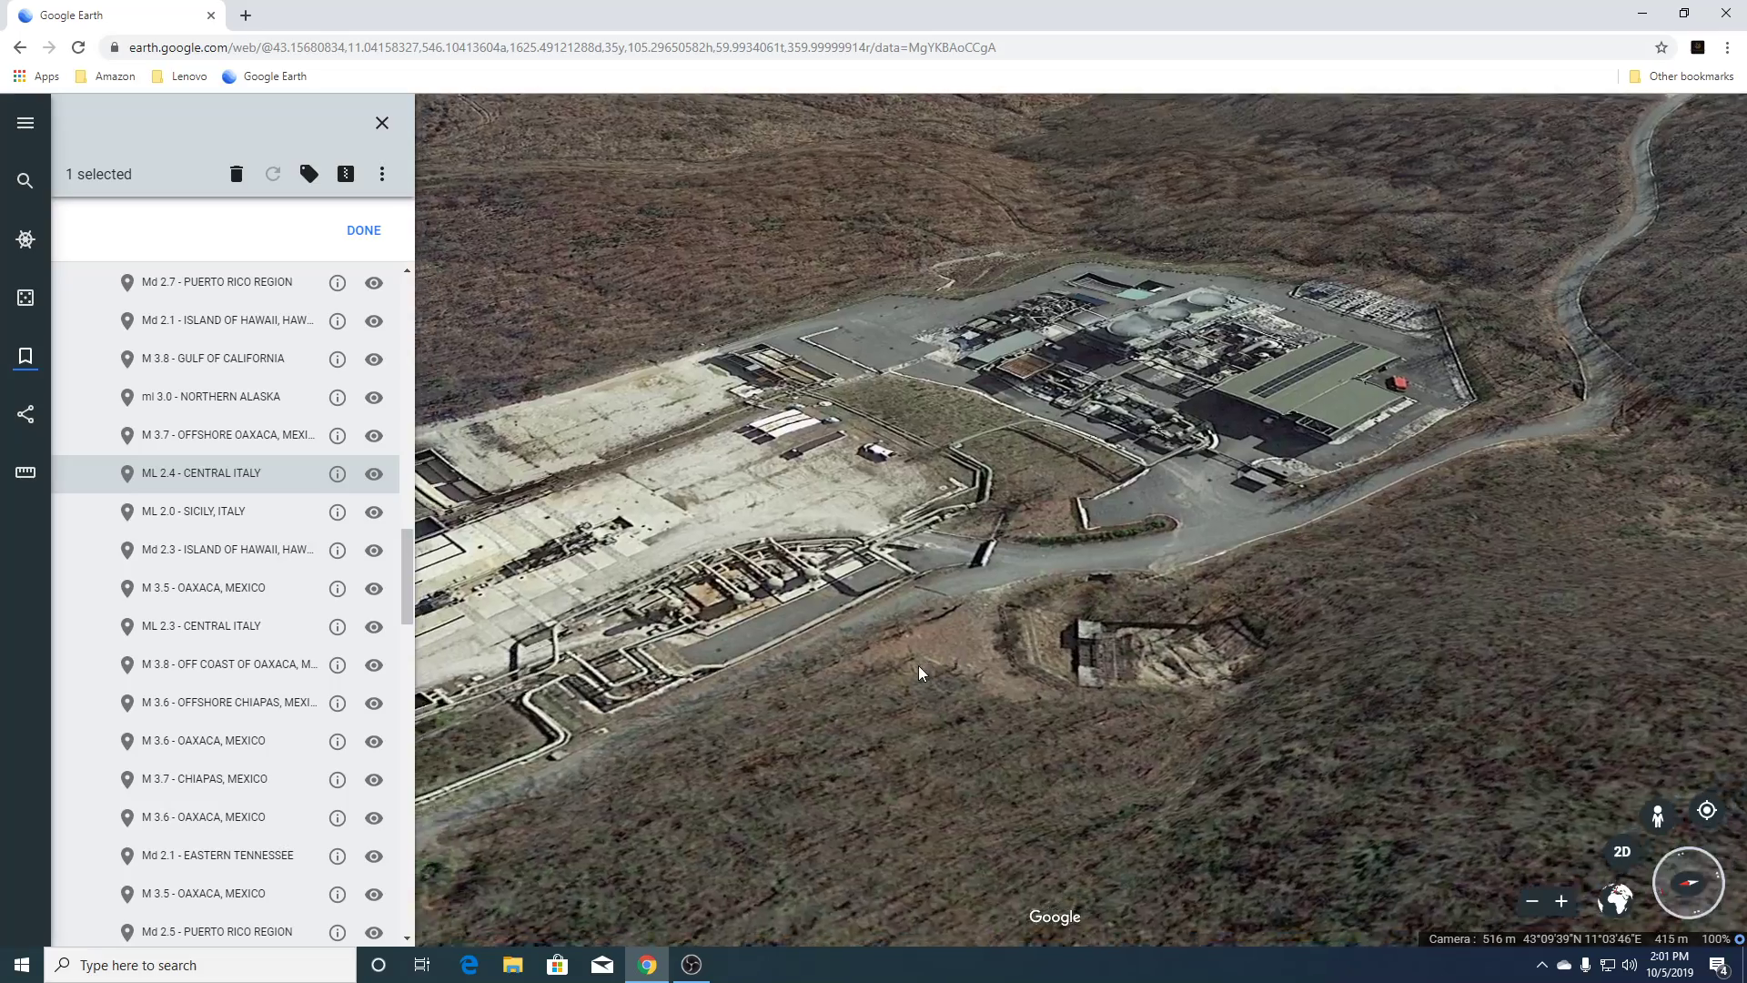
scroll(919, 669, down, 5)
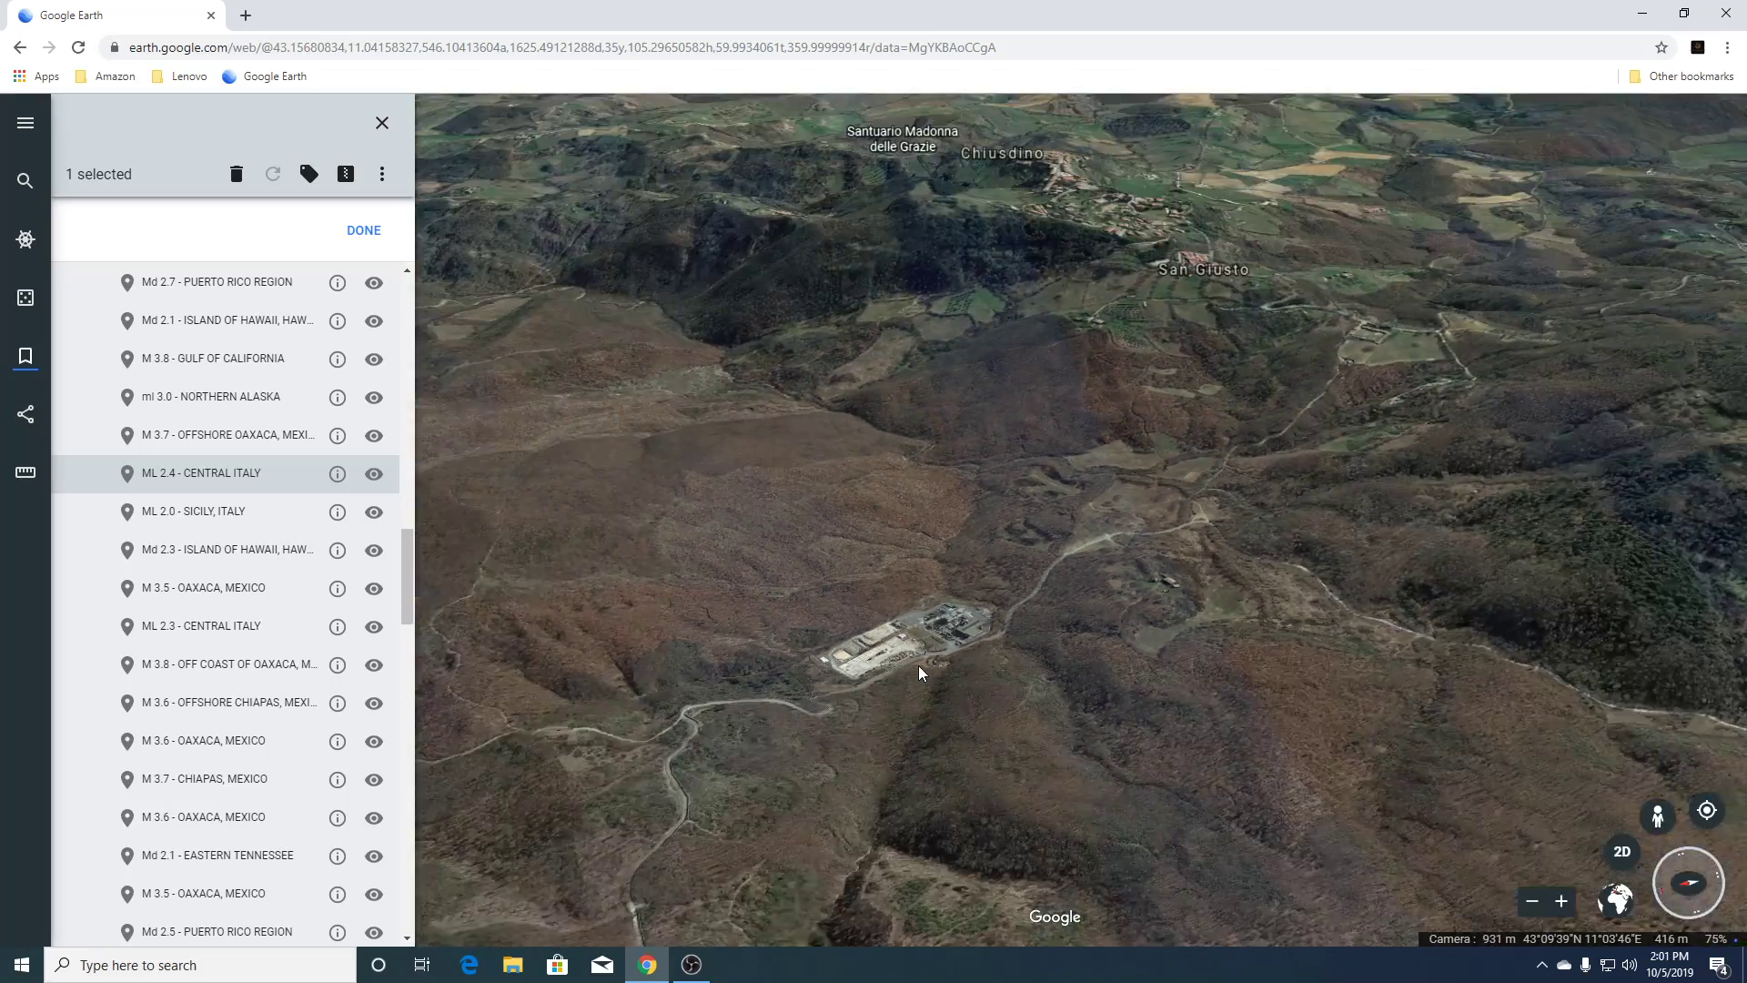
scroll(920, 669, down, 5)
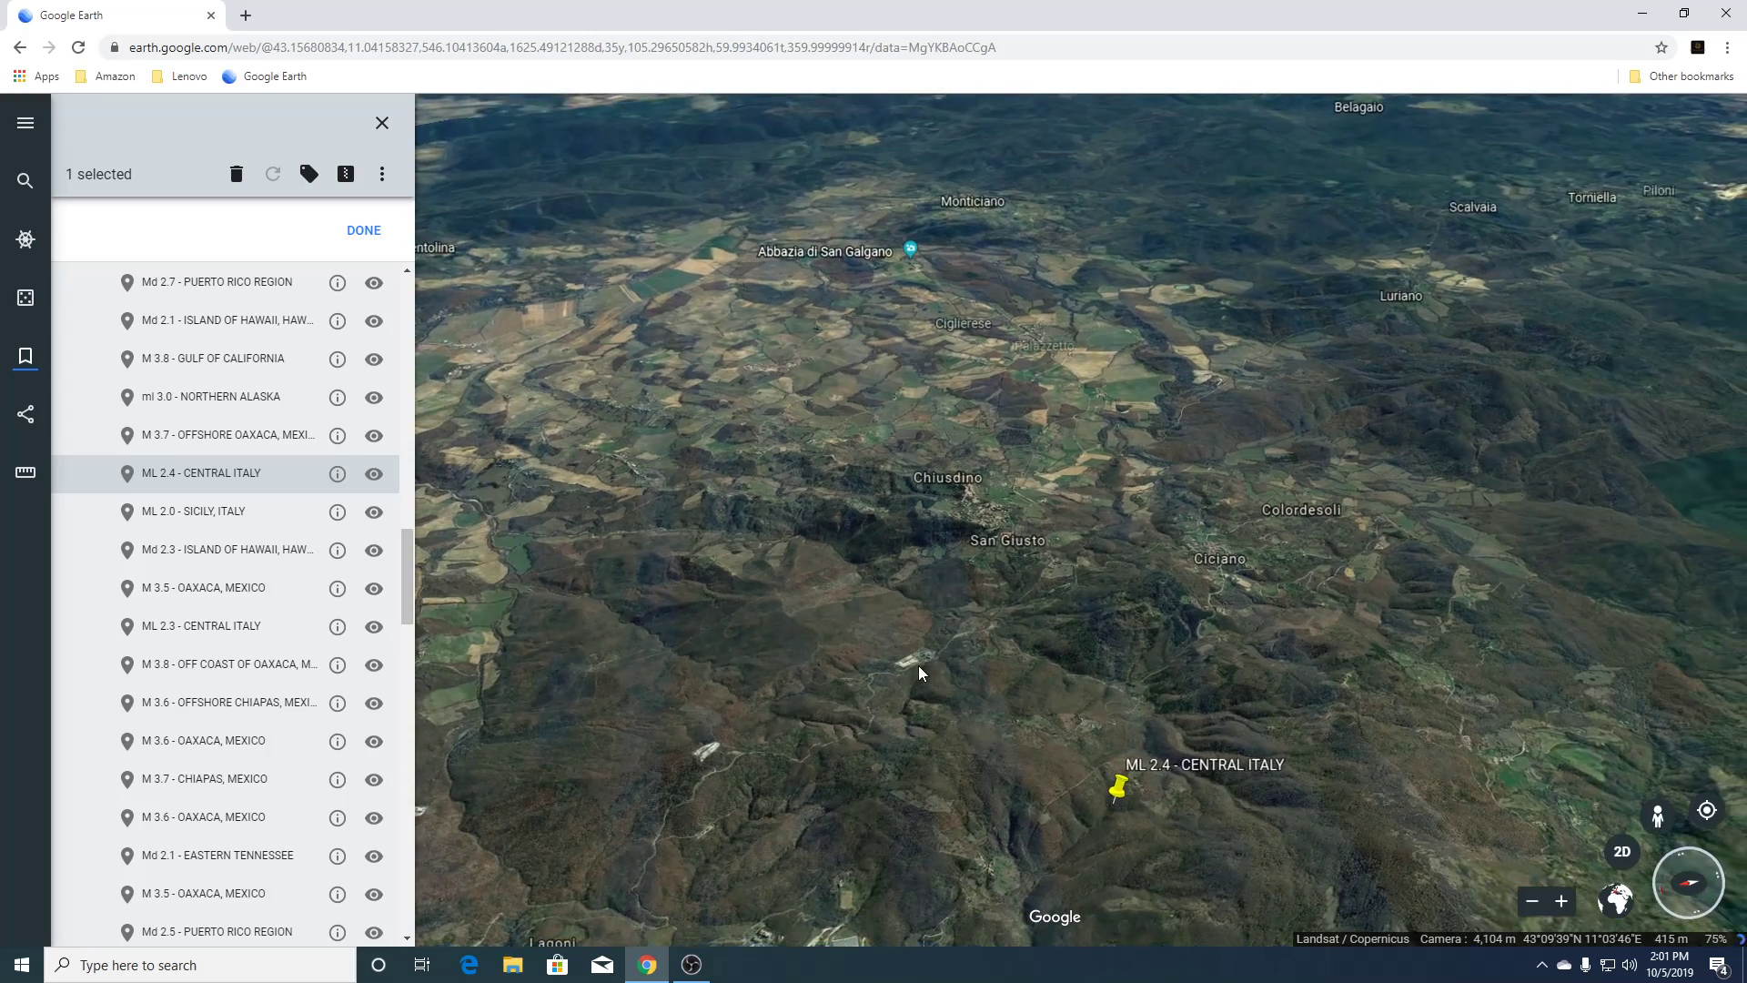
Fly to the ML 2.0 Sicily placemark and examine the surrounding sea floor and nearby Stromboli island in 2D.
click(221, 523)
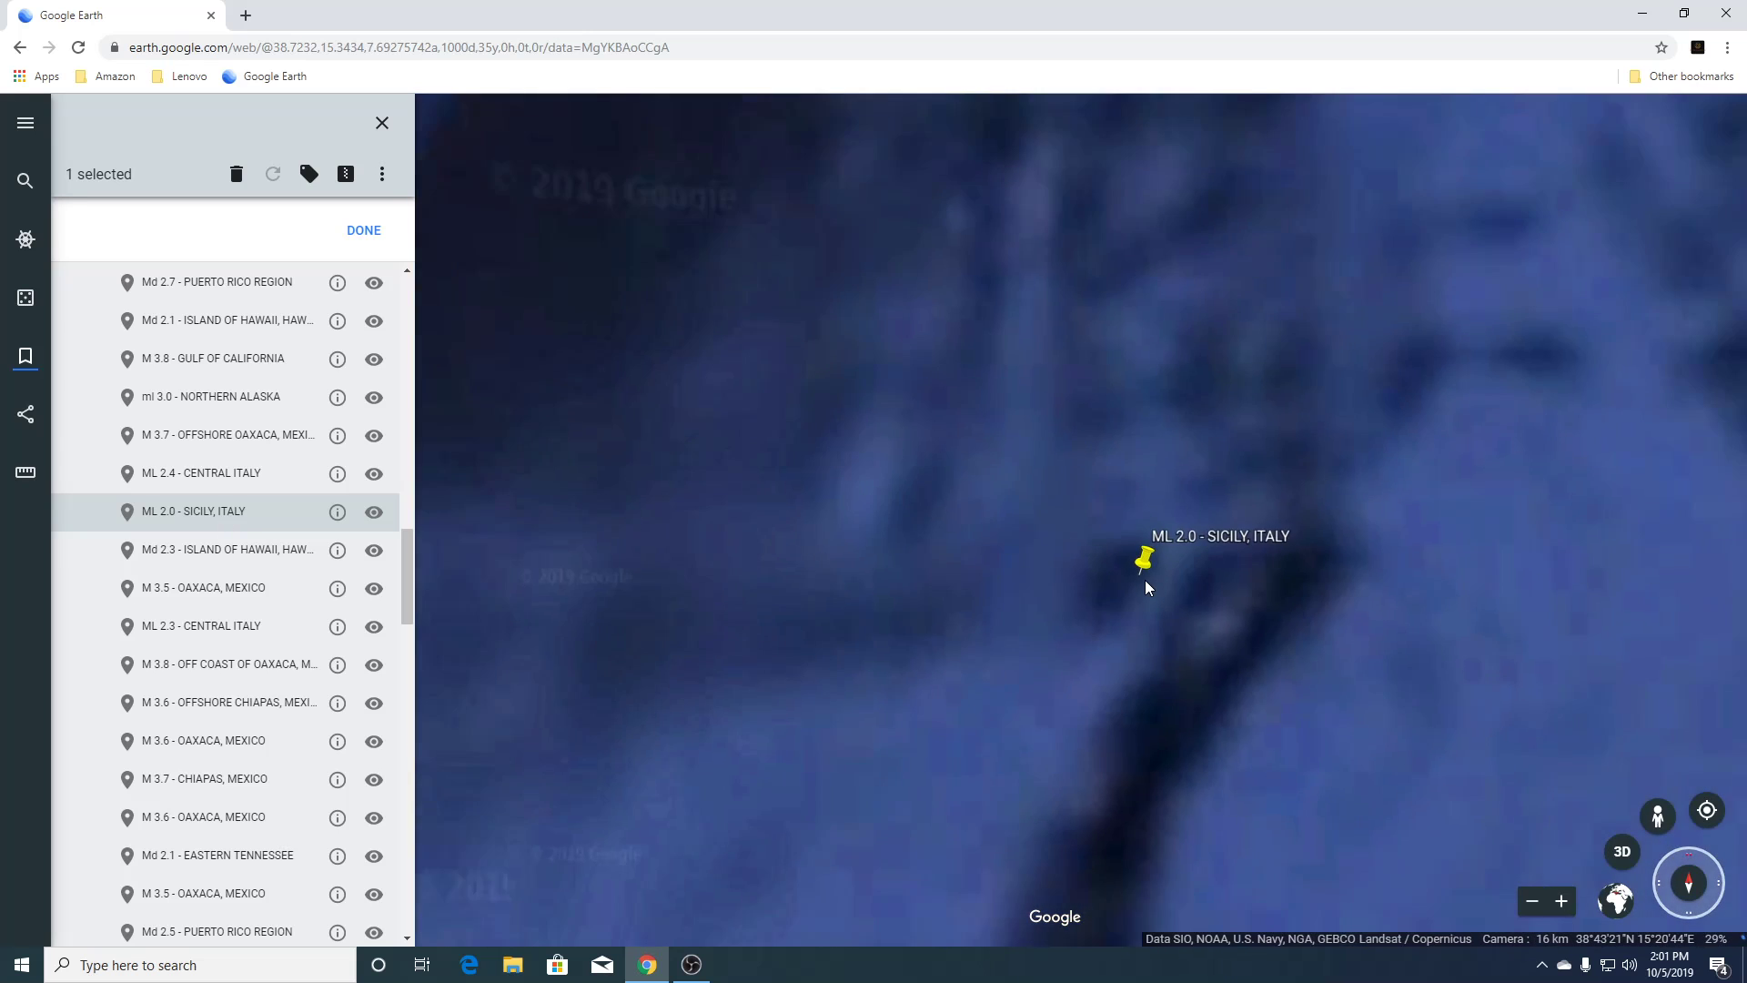
scroll(1145, 581, down, 4)
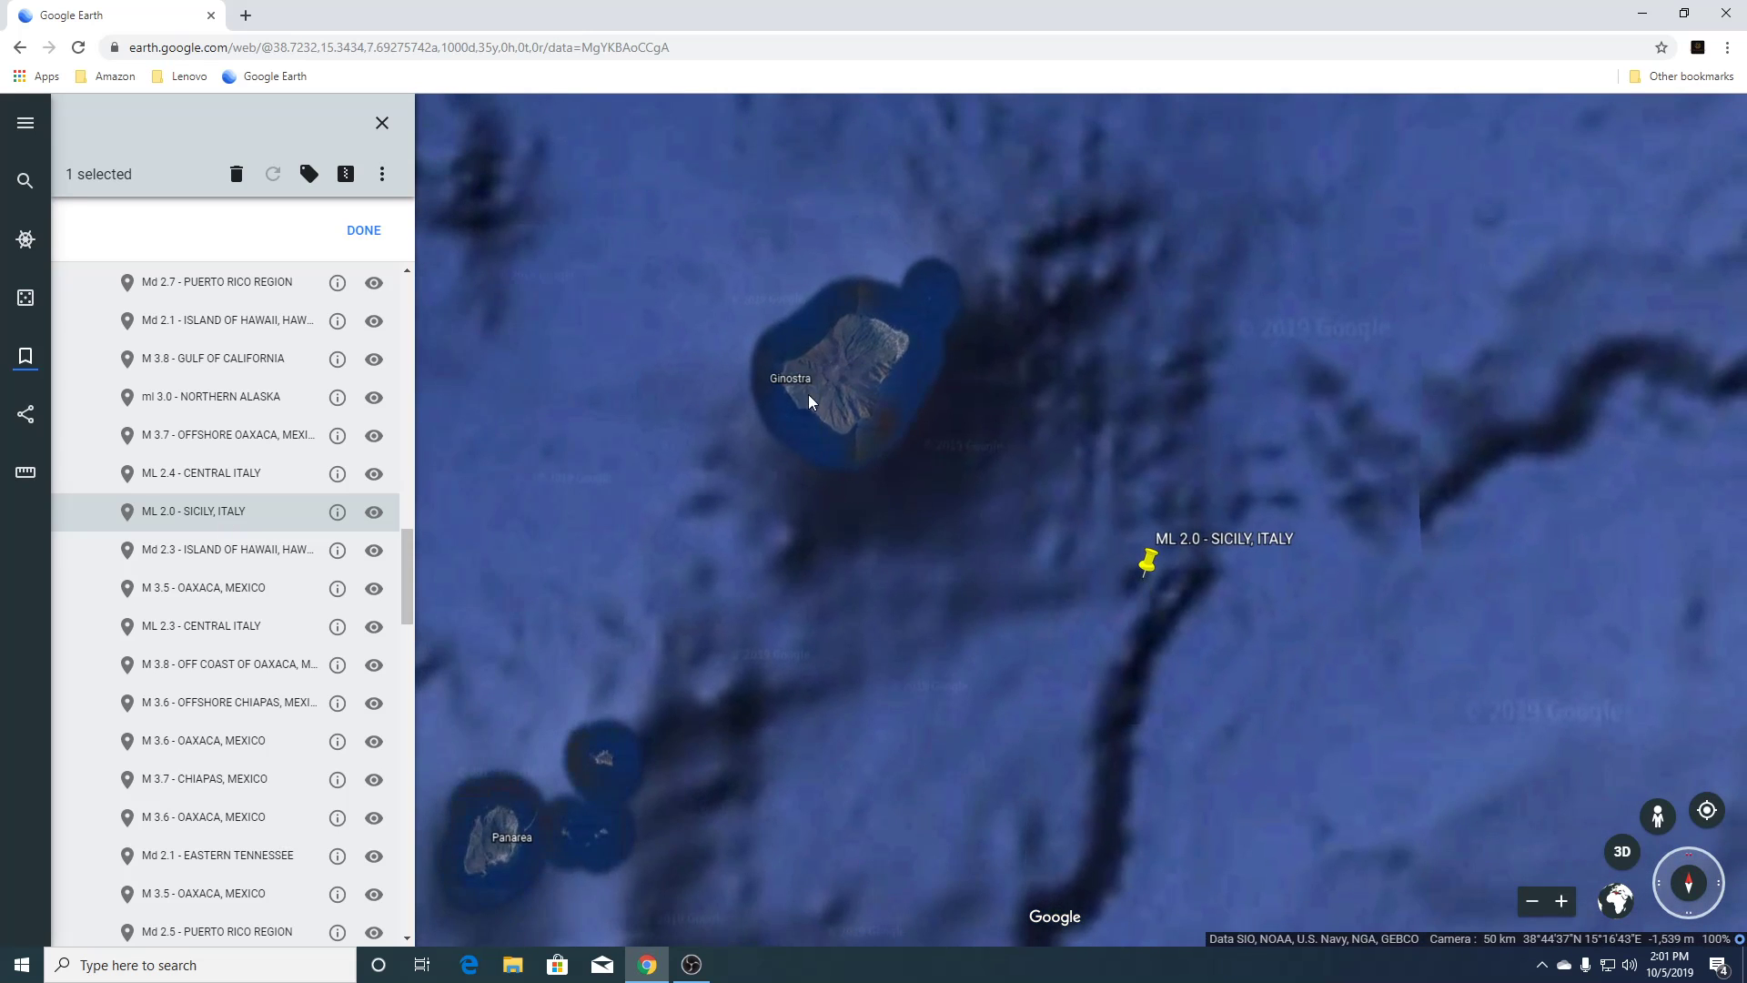
scroll(830, 390, up, 3)
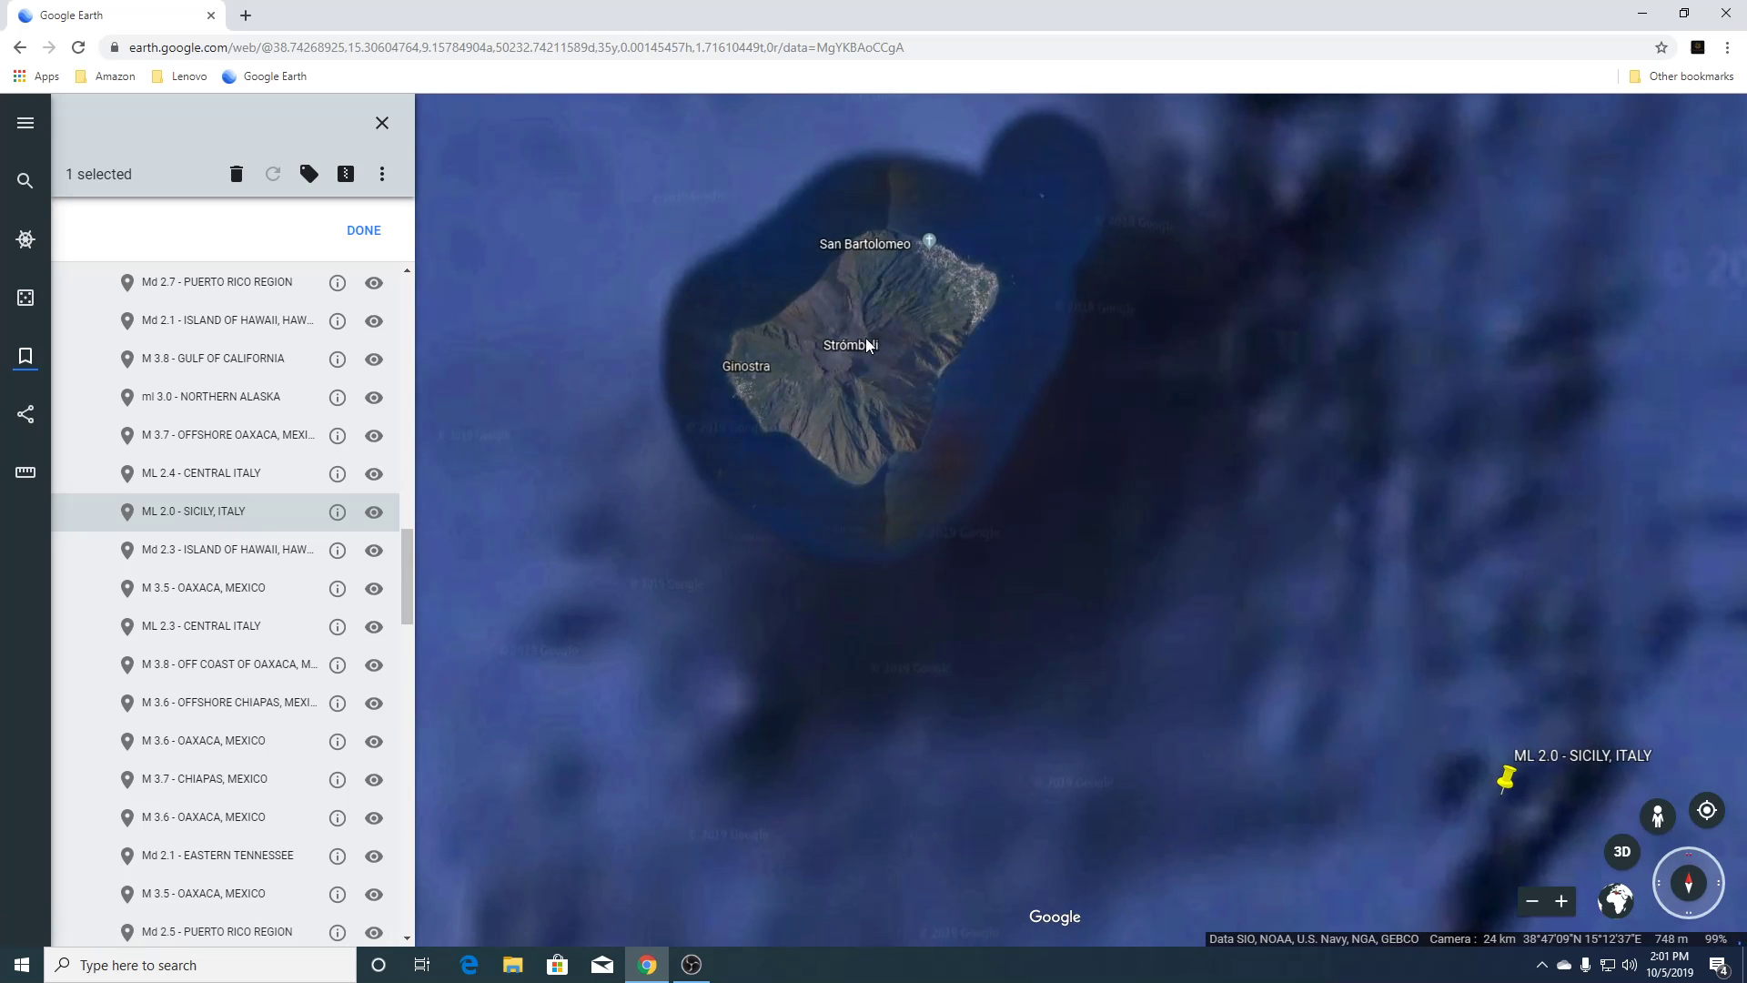
scroll(848, 499, down, 1)
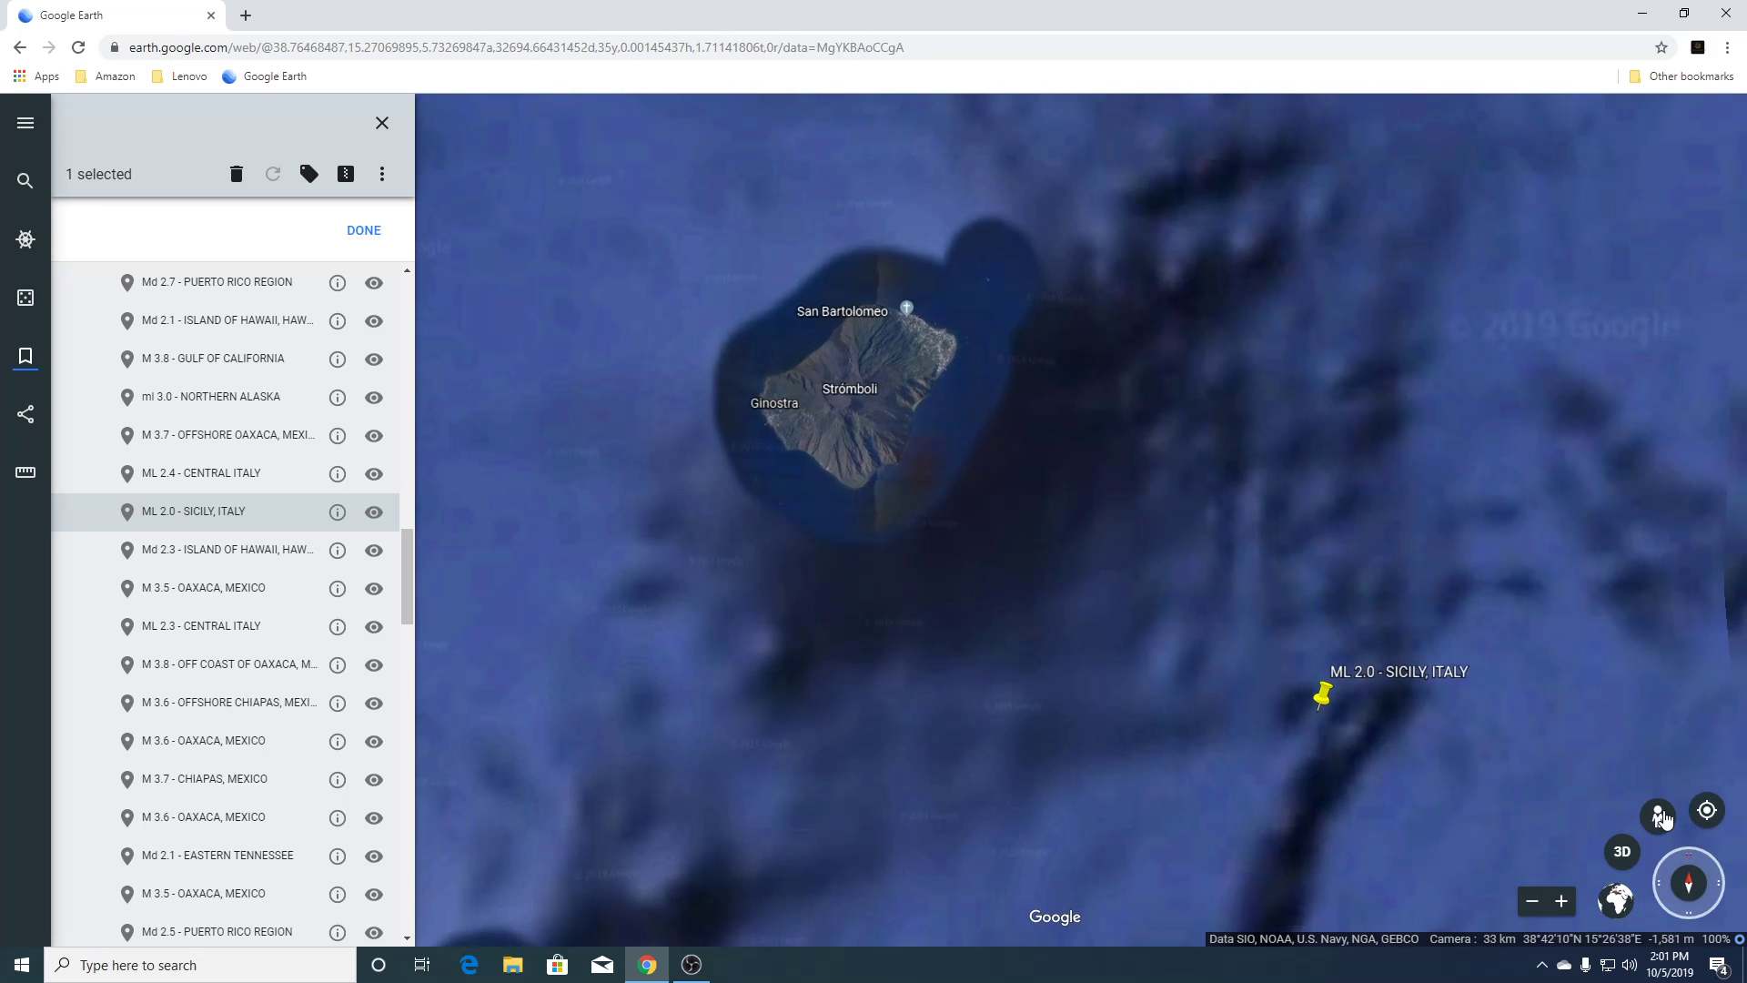
Open the Street View photo sphere near Stromboli's summit and look around at the crater slope, the hikers and the coast.
click(1660, 815)
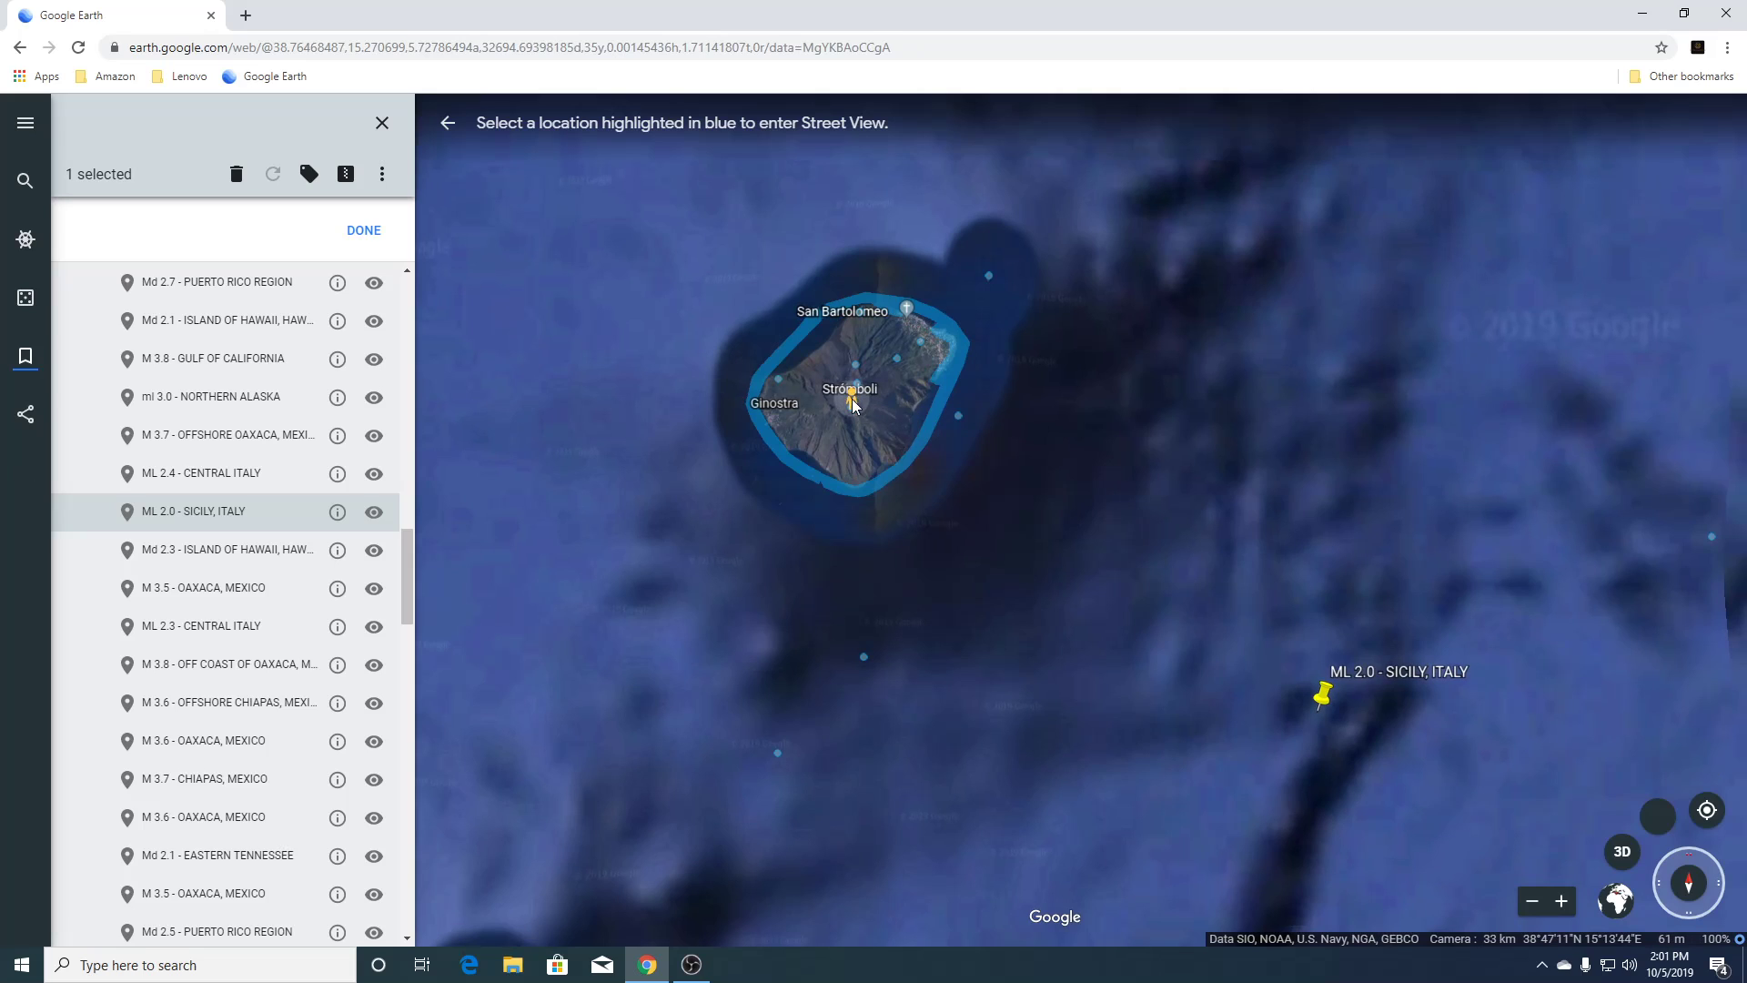
drag(852, 399, 852, 399)
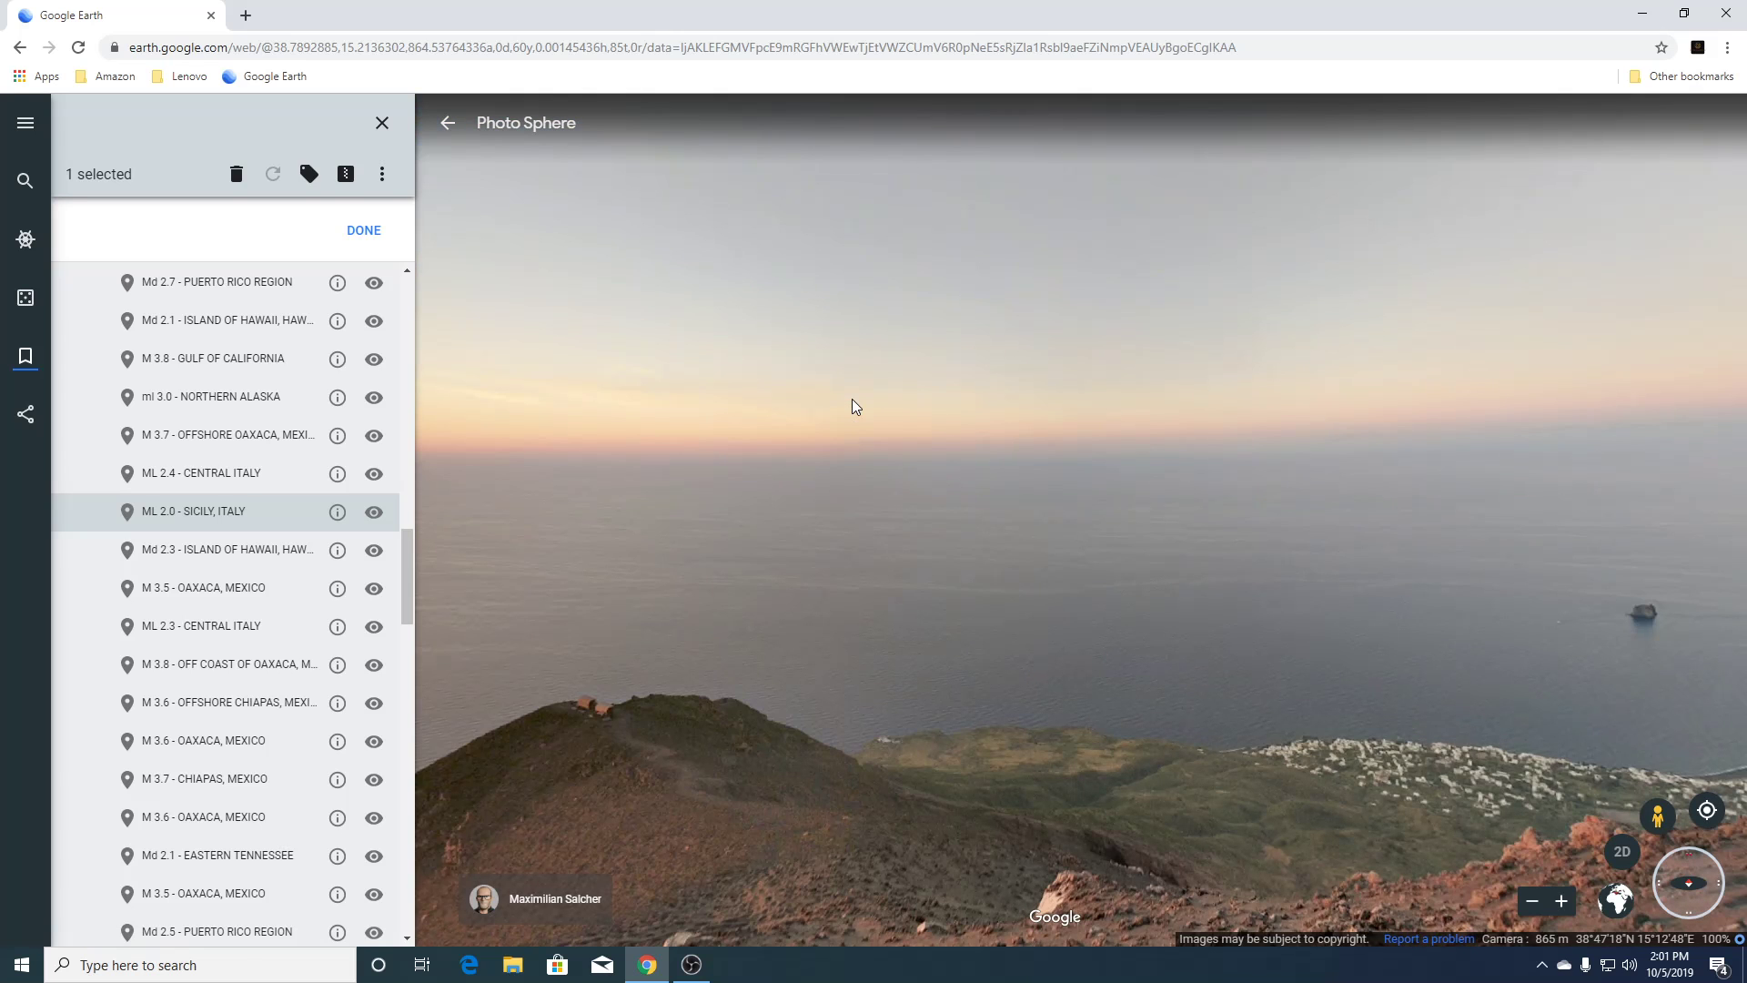
drag(1176, 555, 1401, 526)
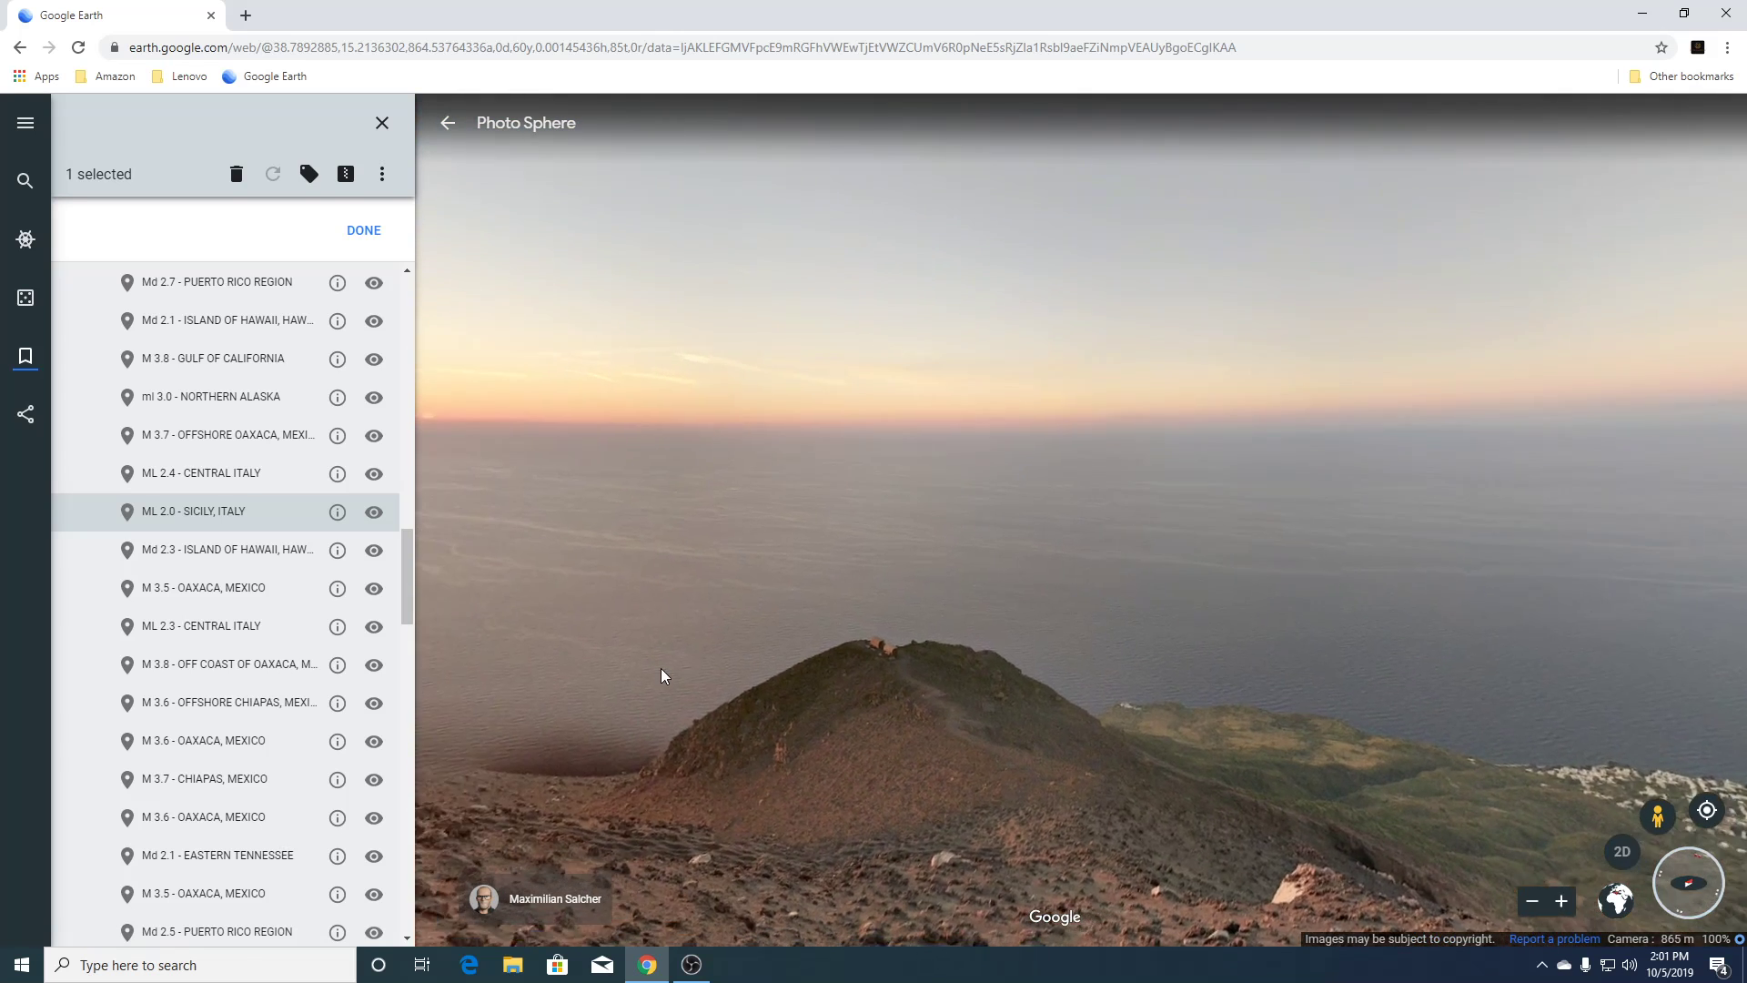
drag(661, 668, 1274, 652)
drag(1149, 597, 1566, 582)
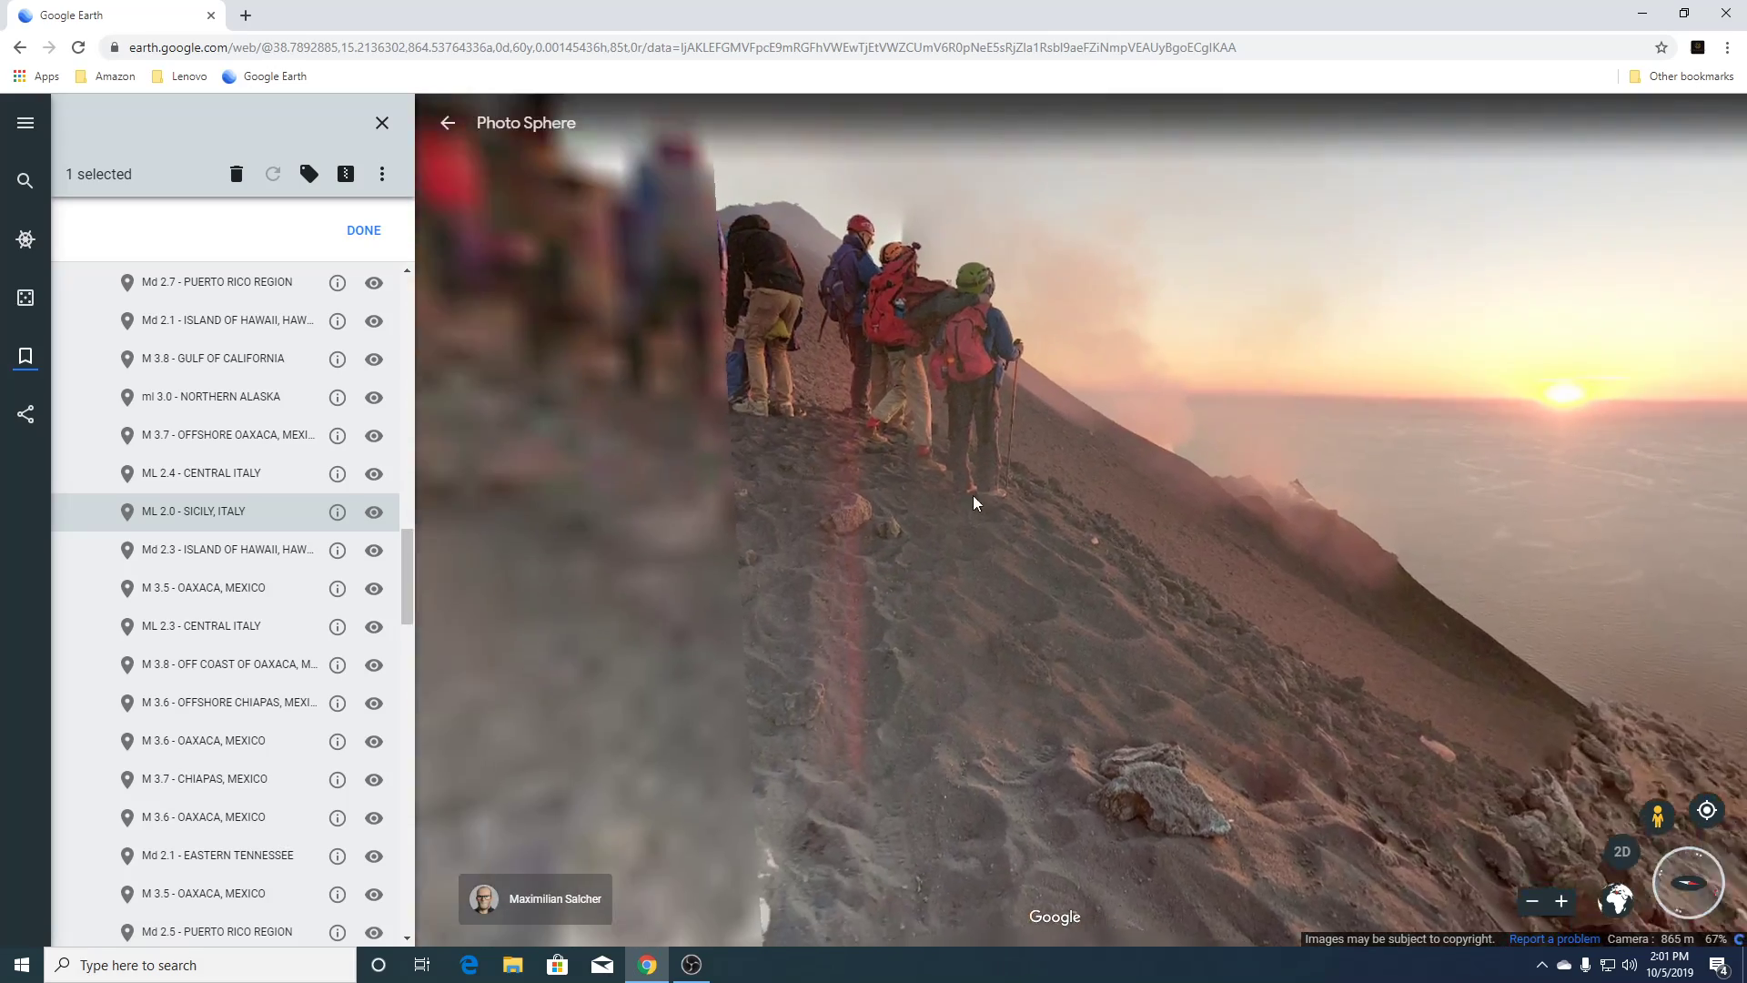
drag(974, 509, 1614, 542)
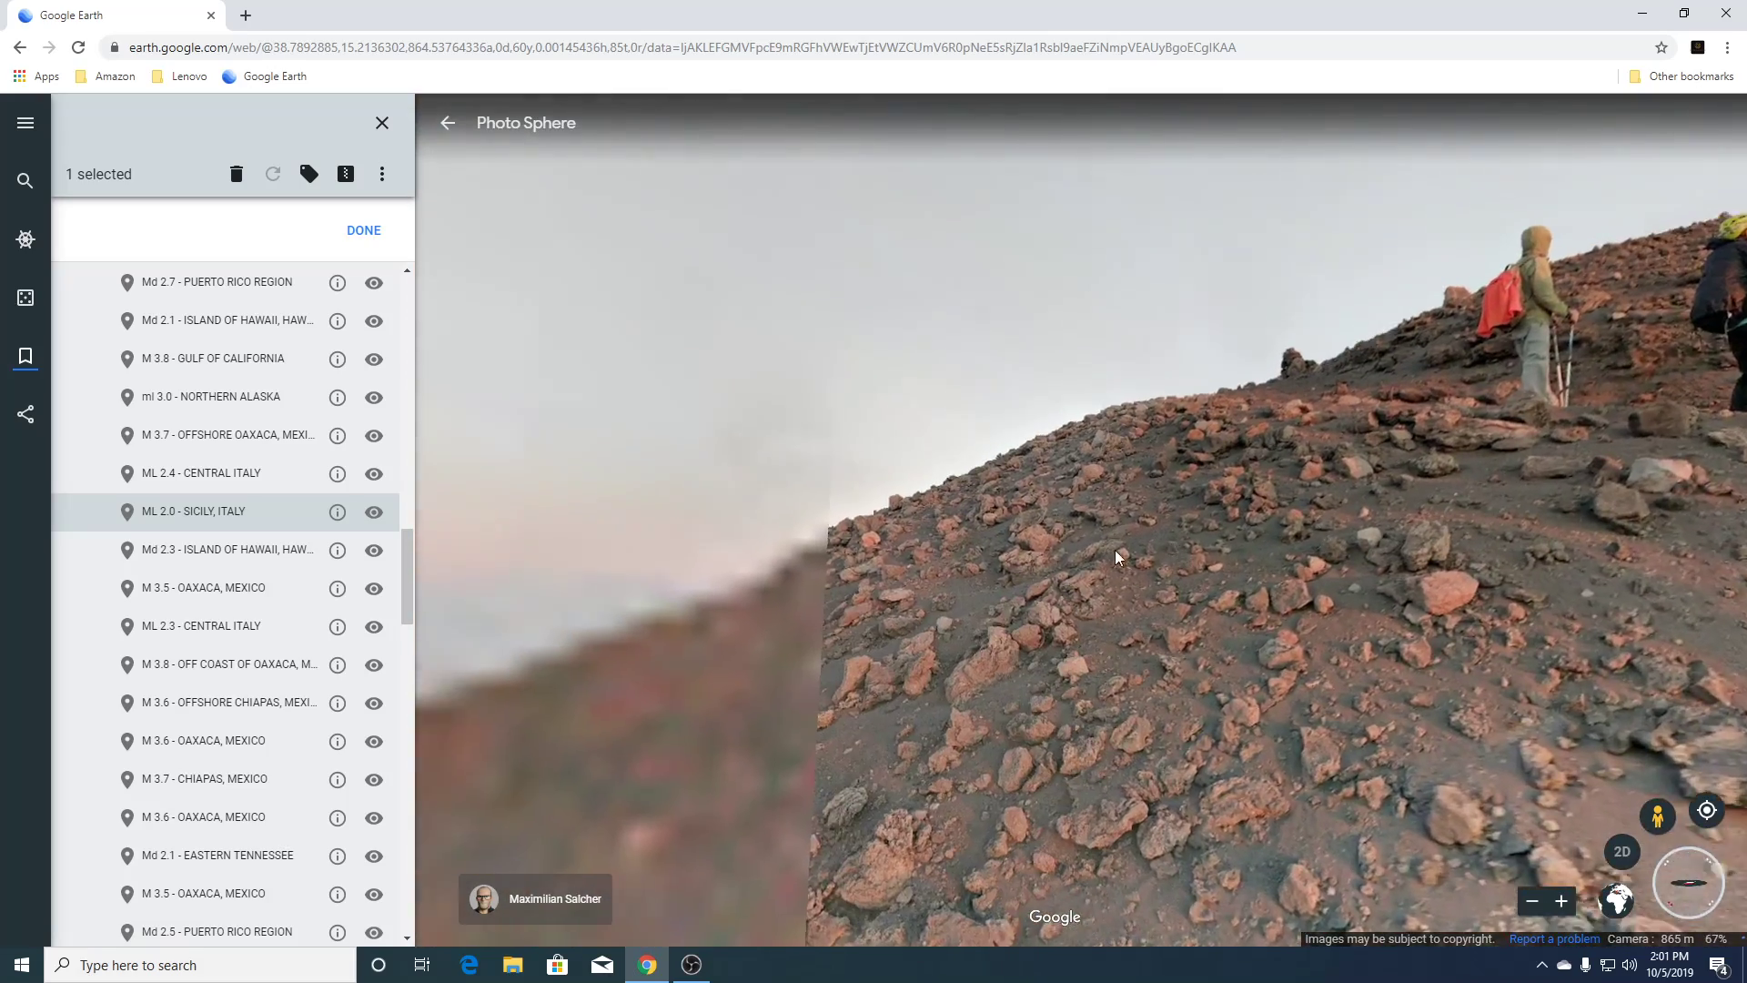
drag(1112, 515, 1377, 264)
drag(870, 511, 1434, 488)
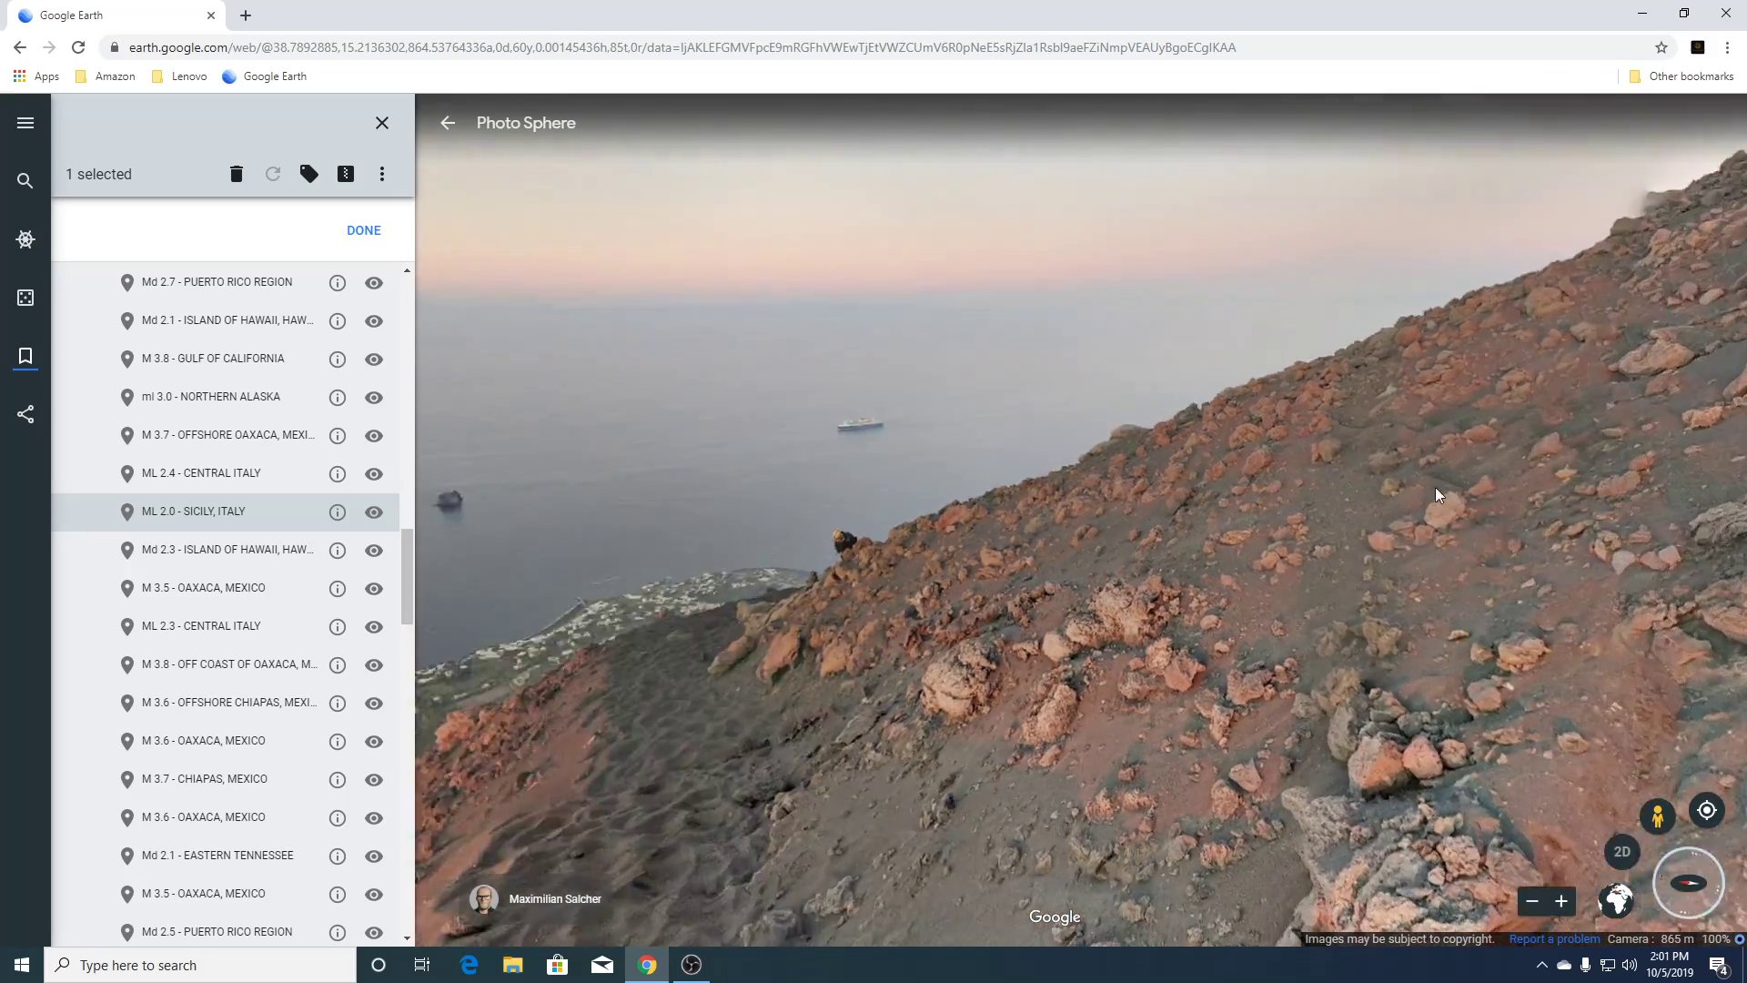
Examine the offshore rock and coastal village up close in the summit photo sphere, turn back to the sunset and exit Street View.
drag(1186, 515, 1163, 624)
scroll(1163, 624, up, 3)
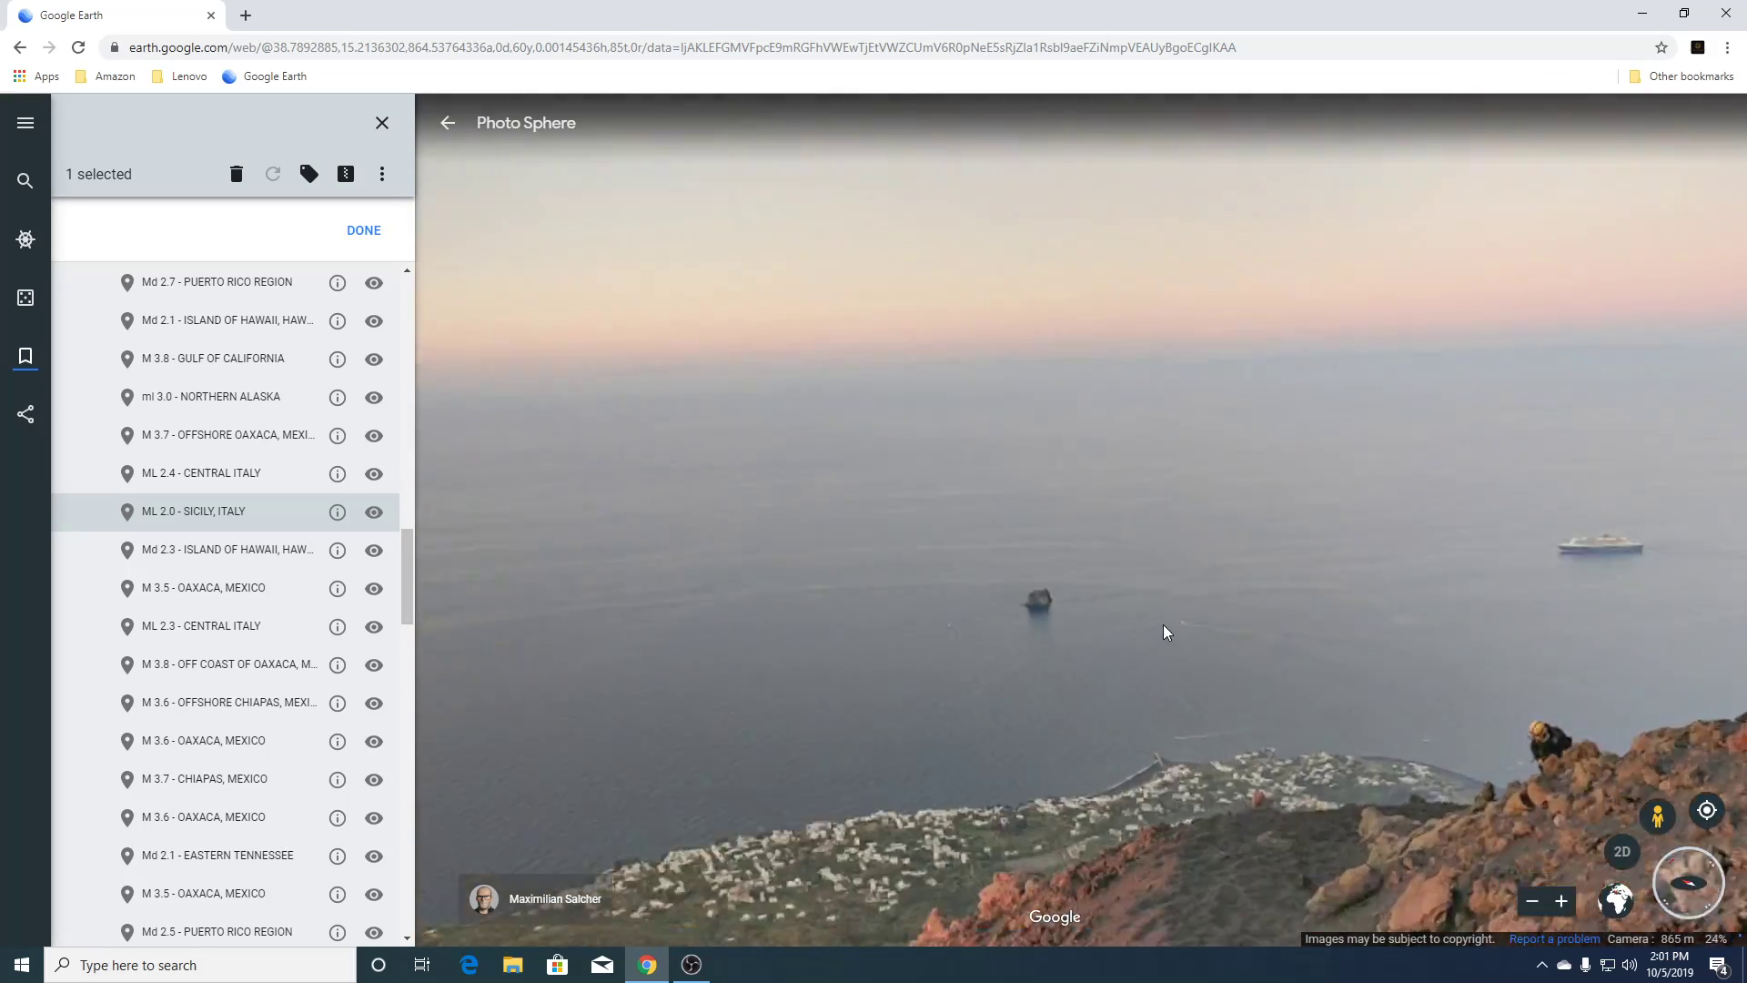
scroll(937, 587, down, 1)
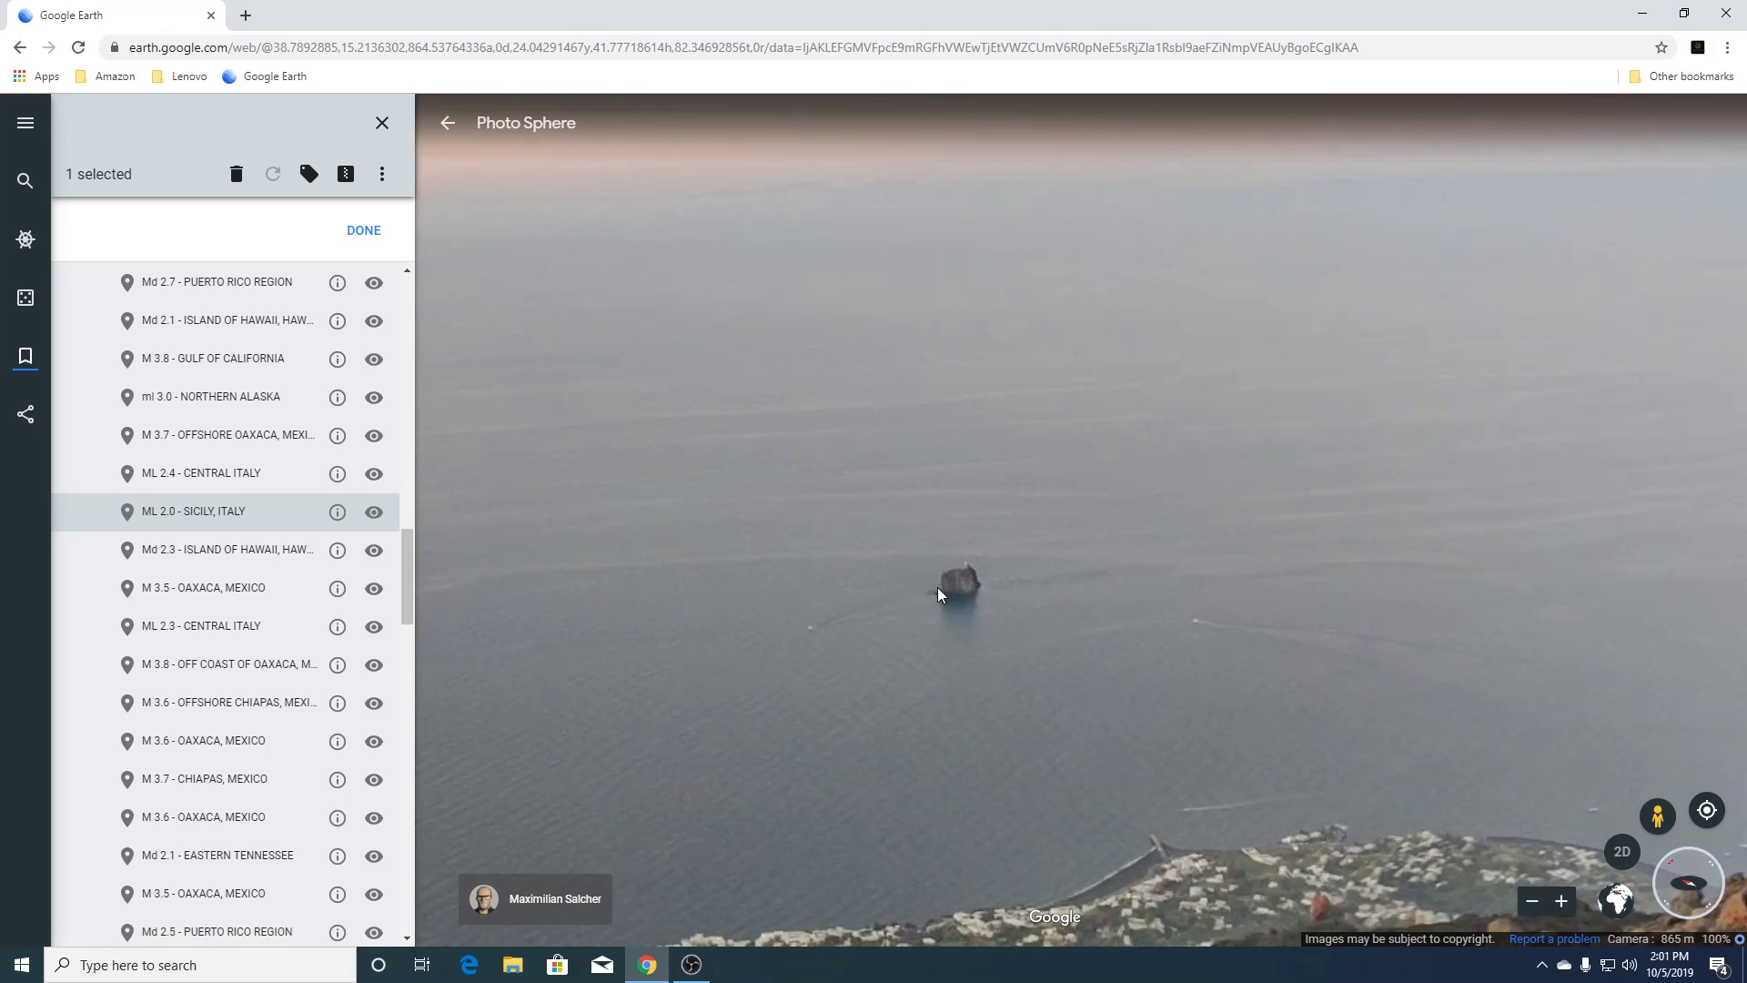
scroll(937, 587, up, 3)
scroll(937, 587, down, 4)
scroll(937, 587, down, 4)
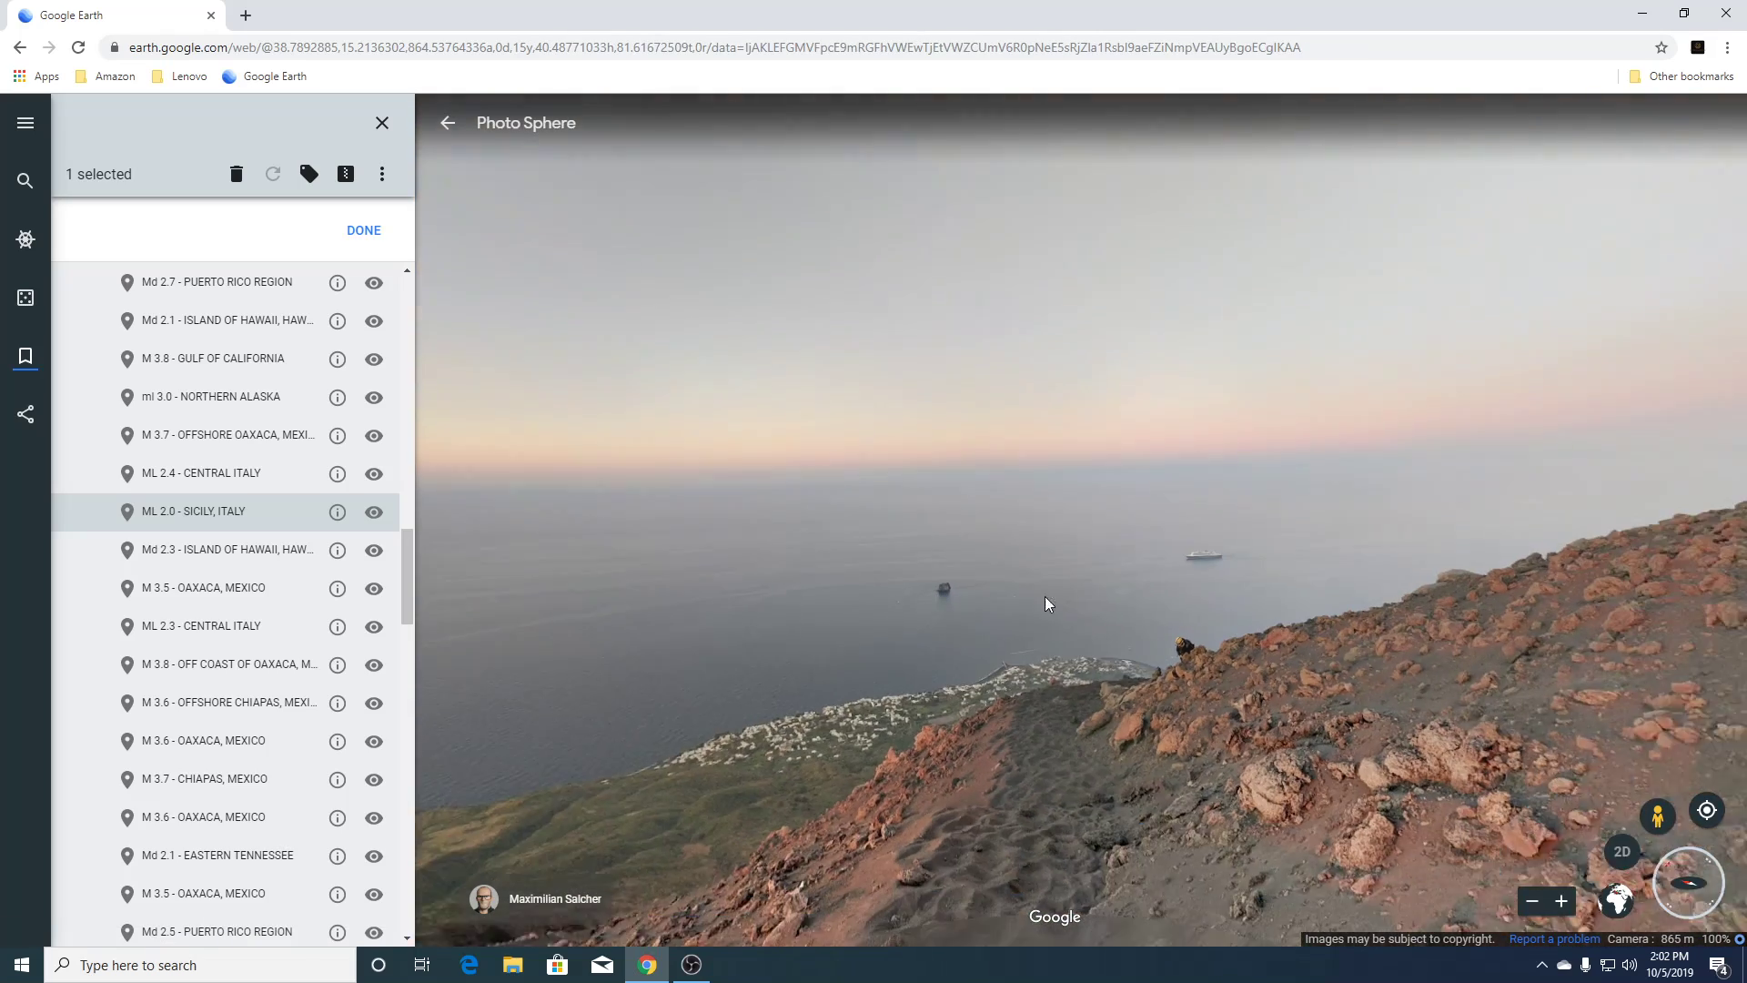
drag(755, 602, 1336, 583)
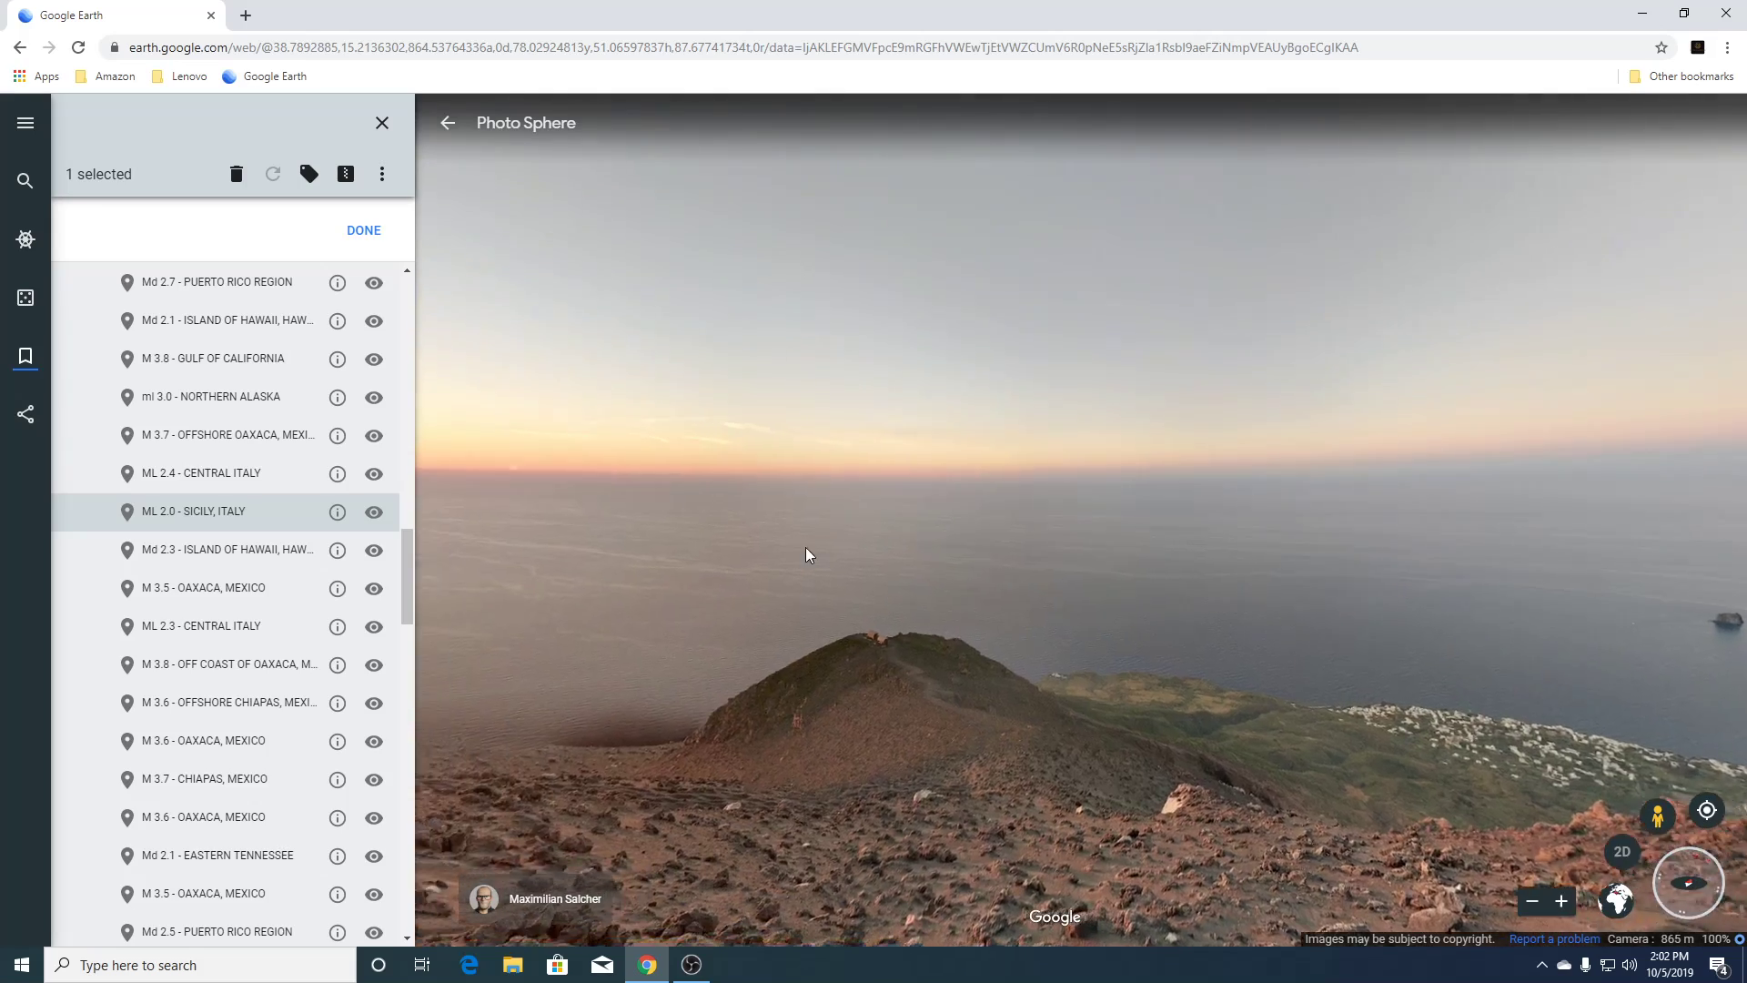
drag(805, 555, 1252, 768)
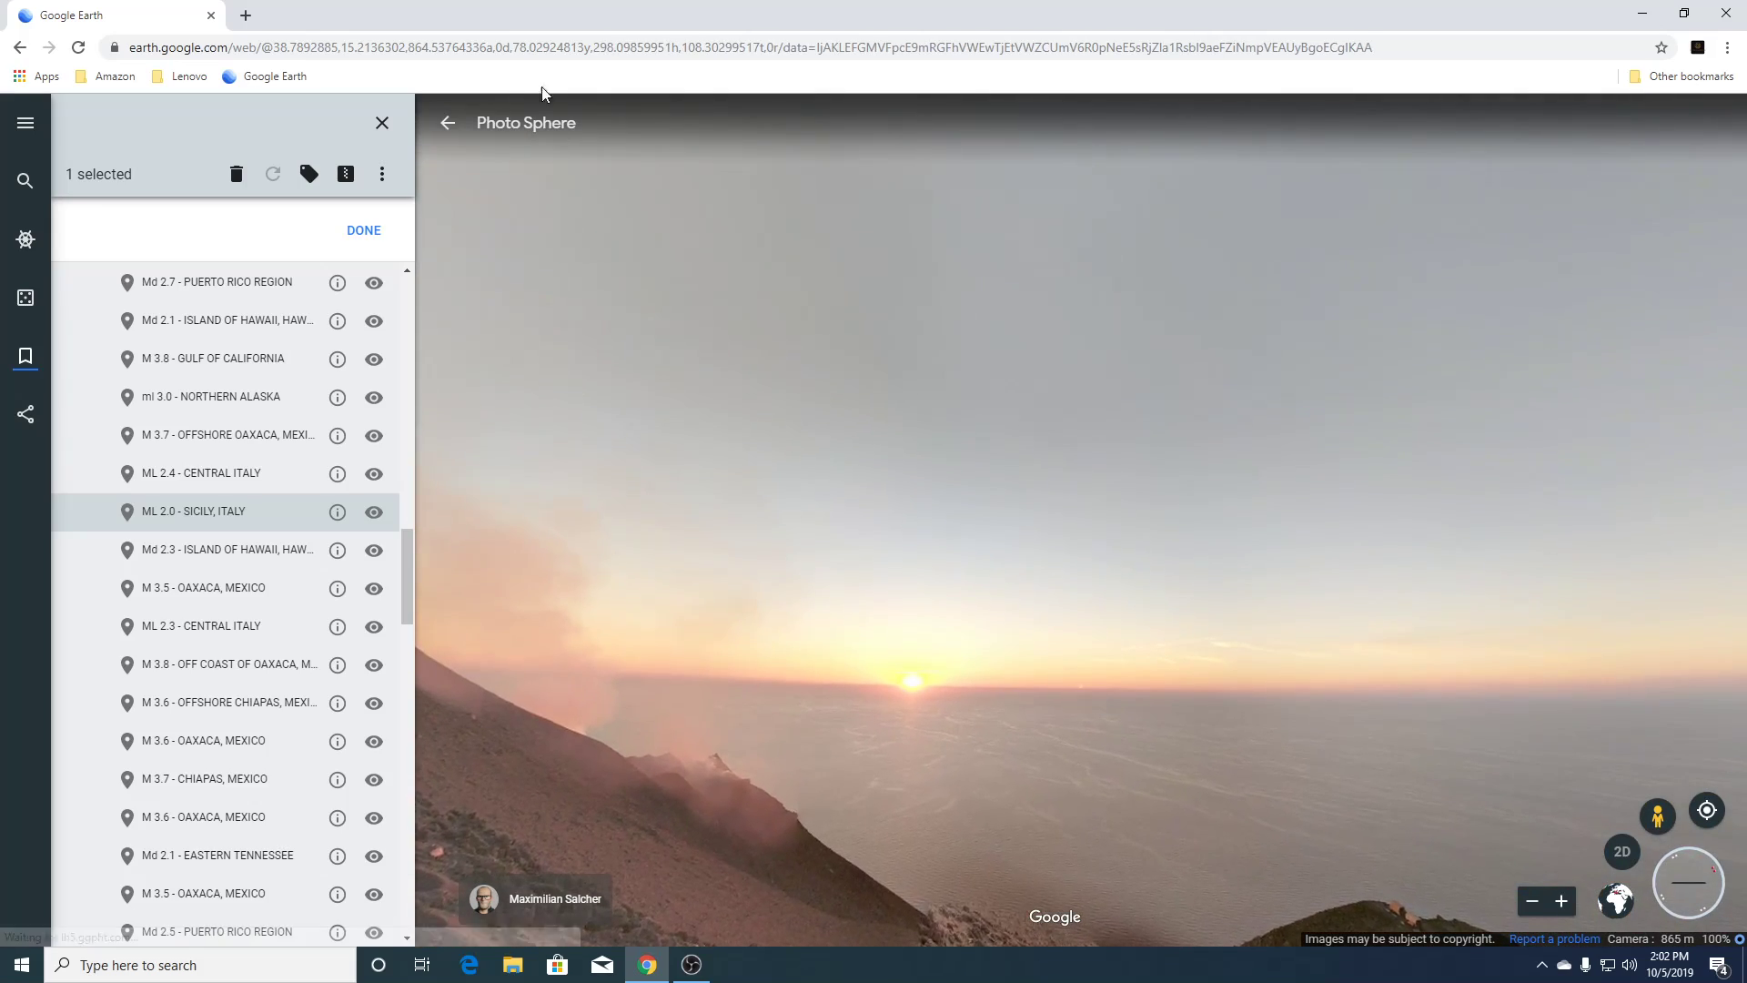
click(448, 125)
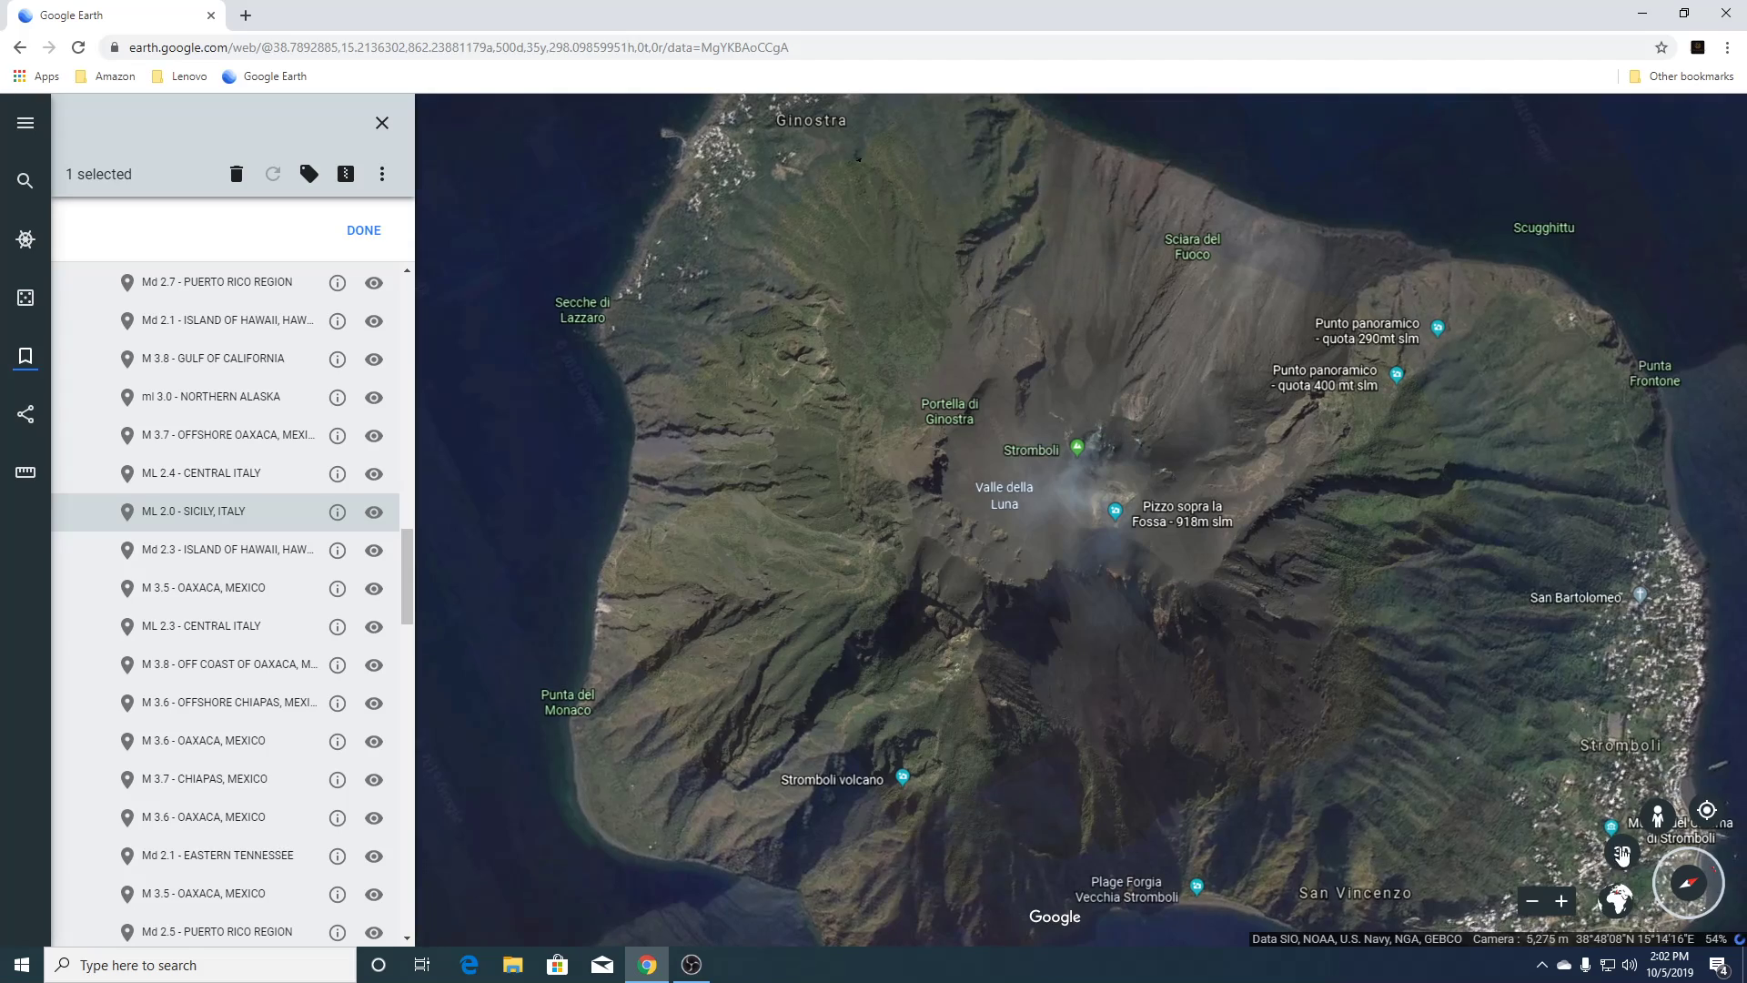
View Stromboli volcano in 3D and open the photo sphere on the slope inland of San Bartolomeo.
click(1625, 853)
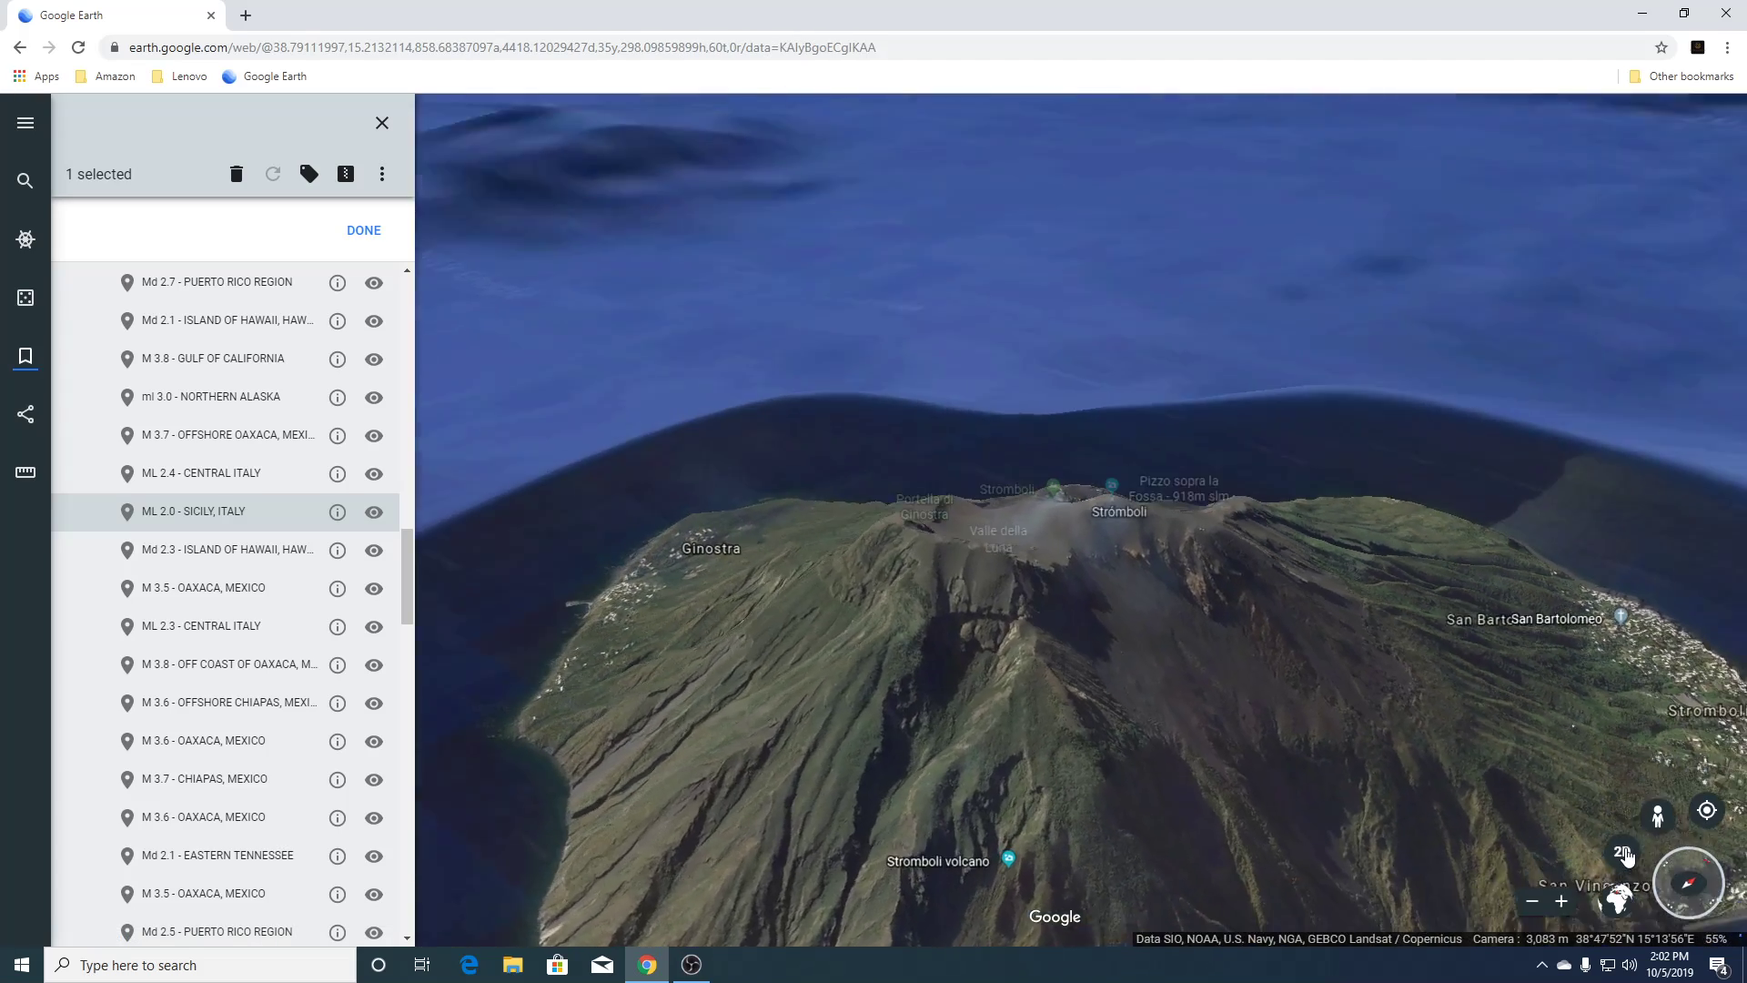
click(1657, 818)
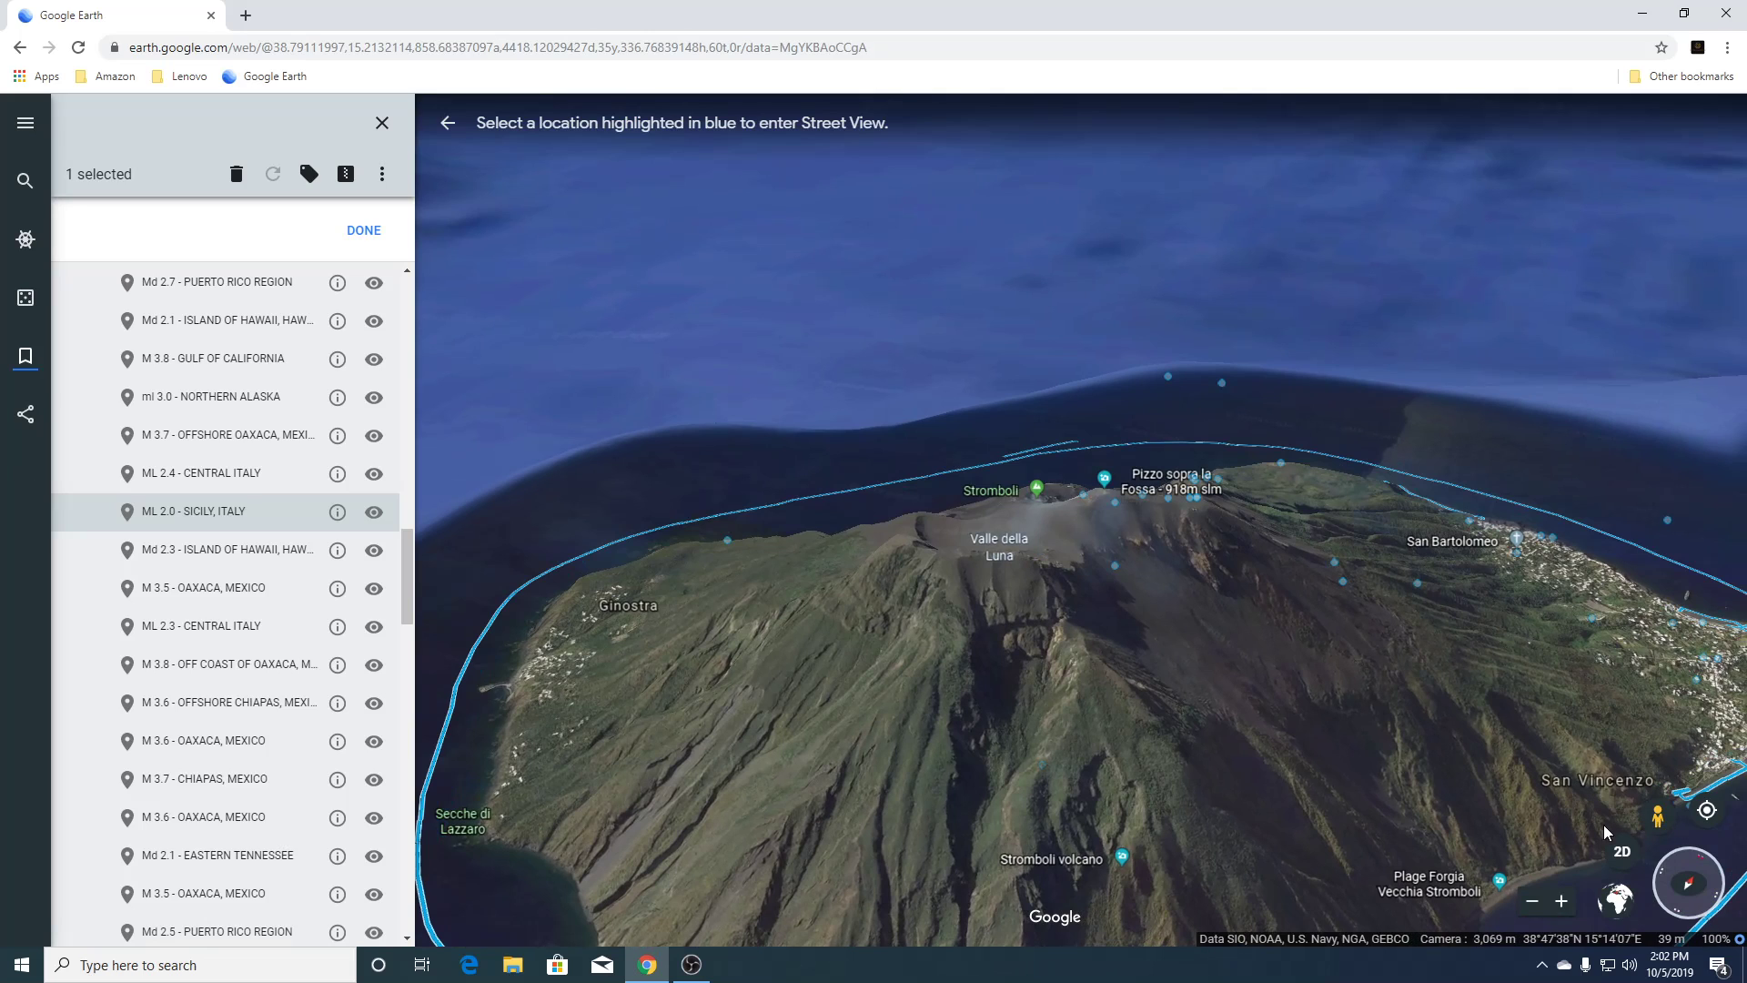
click(1417, 576)
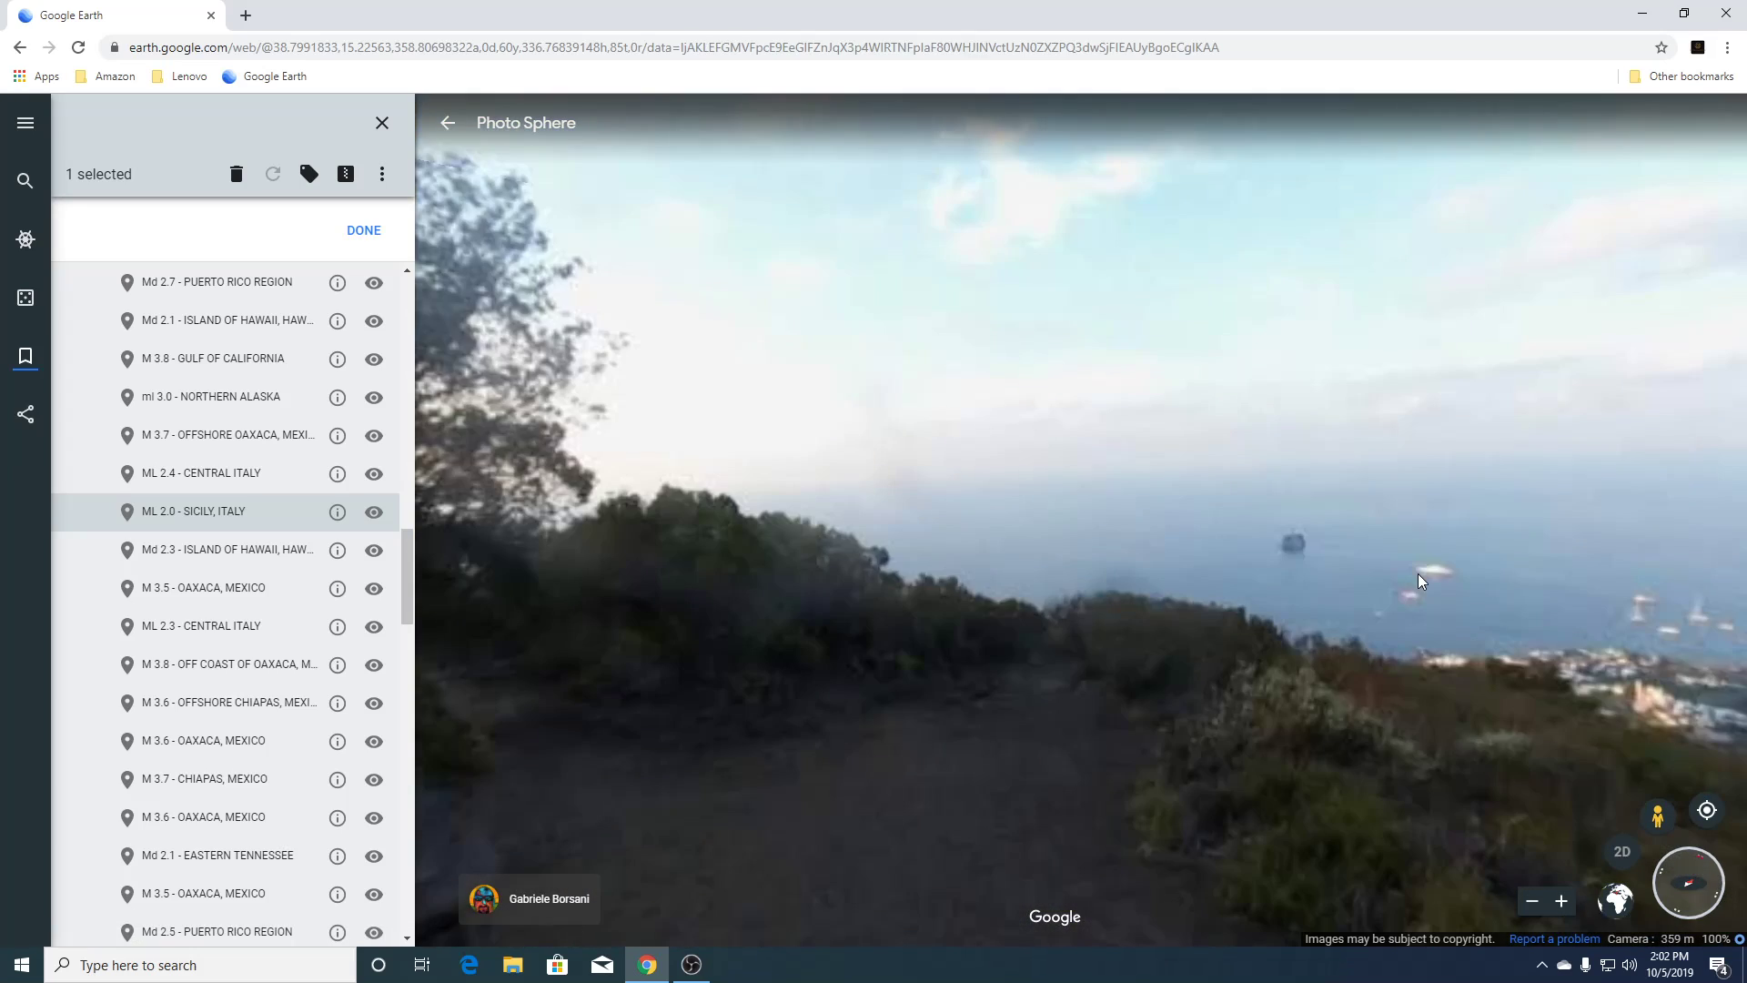
Look all around the hillside photo sphere, from the trail and volcano slope to the village and boats, and exit Street View.
drag(737, 559, 1128, 546)
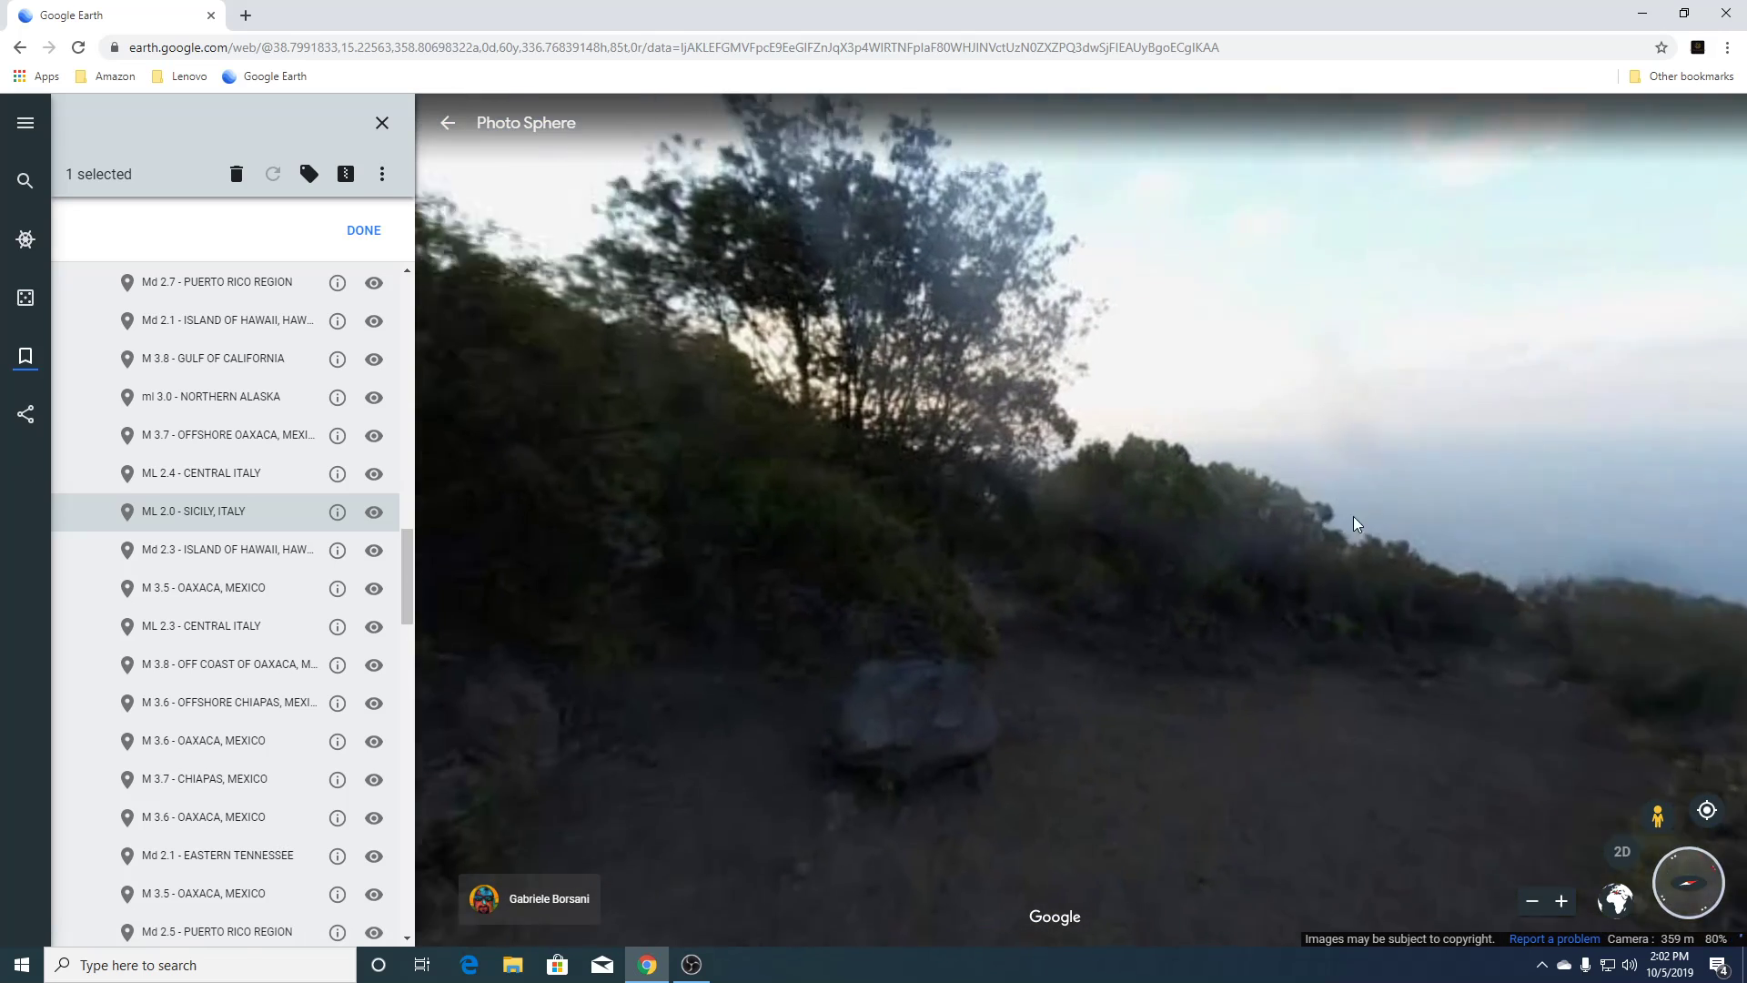
drag(803, 486, 1155, 499)
drag(806, 374, 1085, 559)
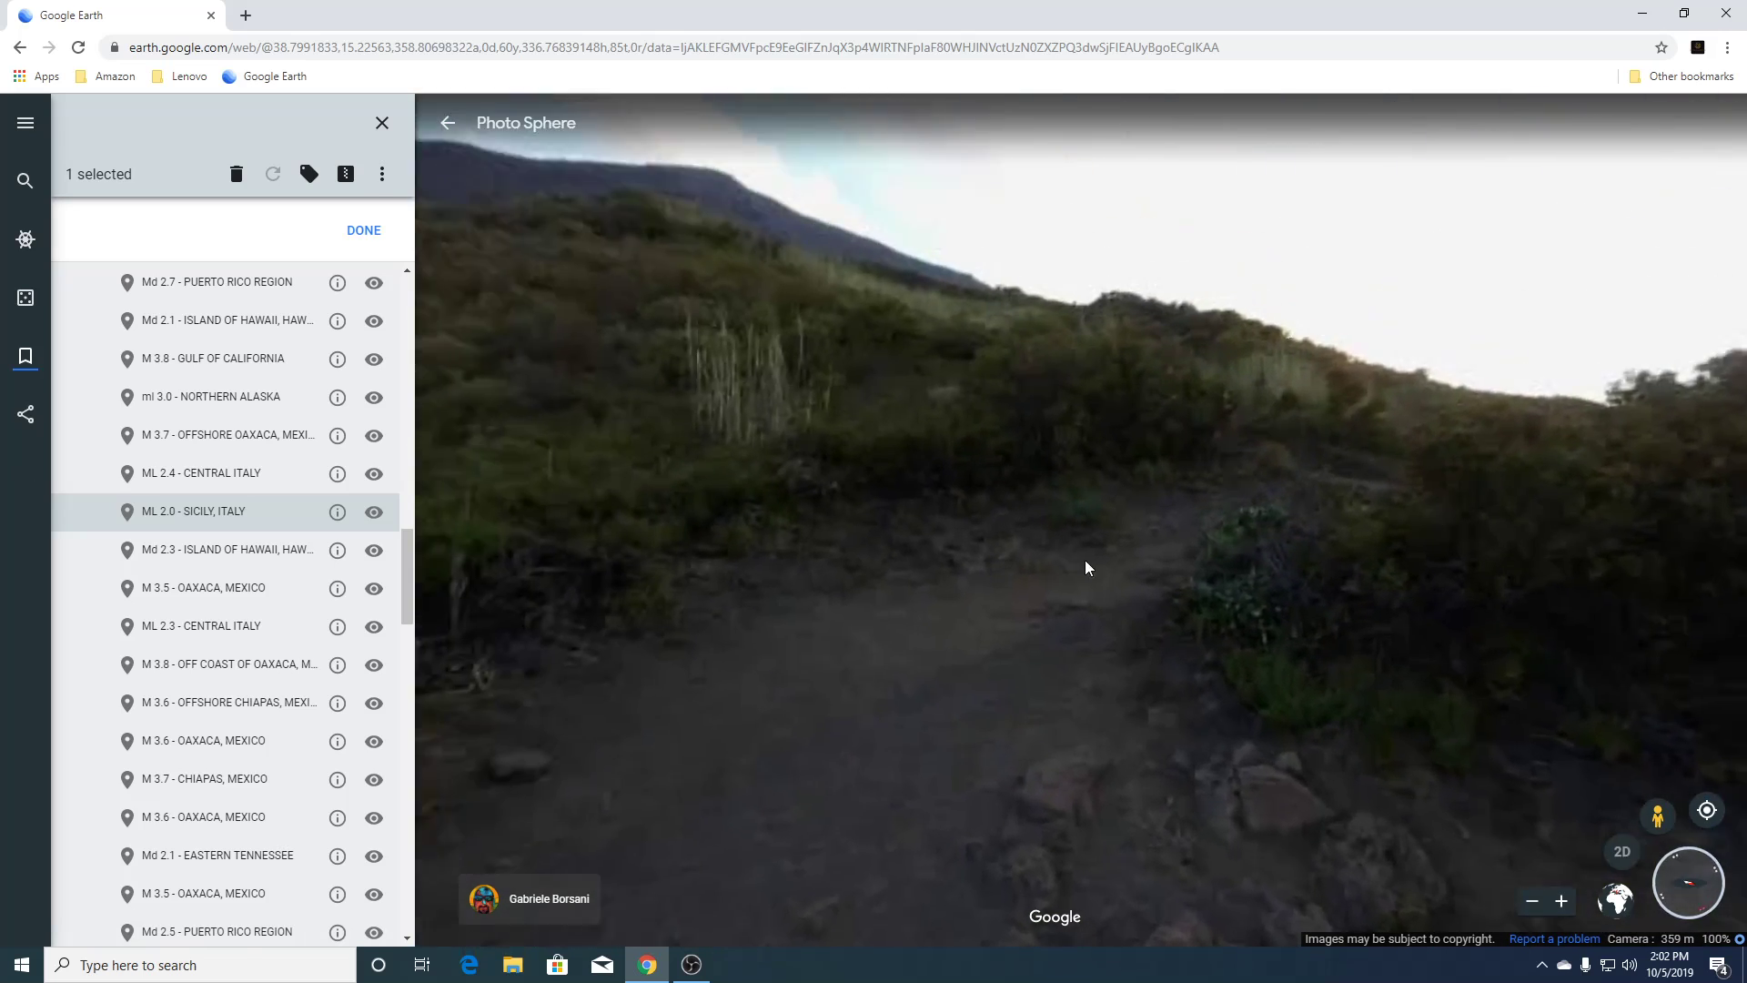
drag(855, 386, 1236, 416)
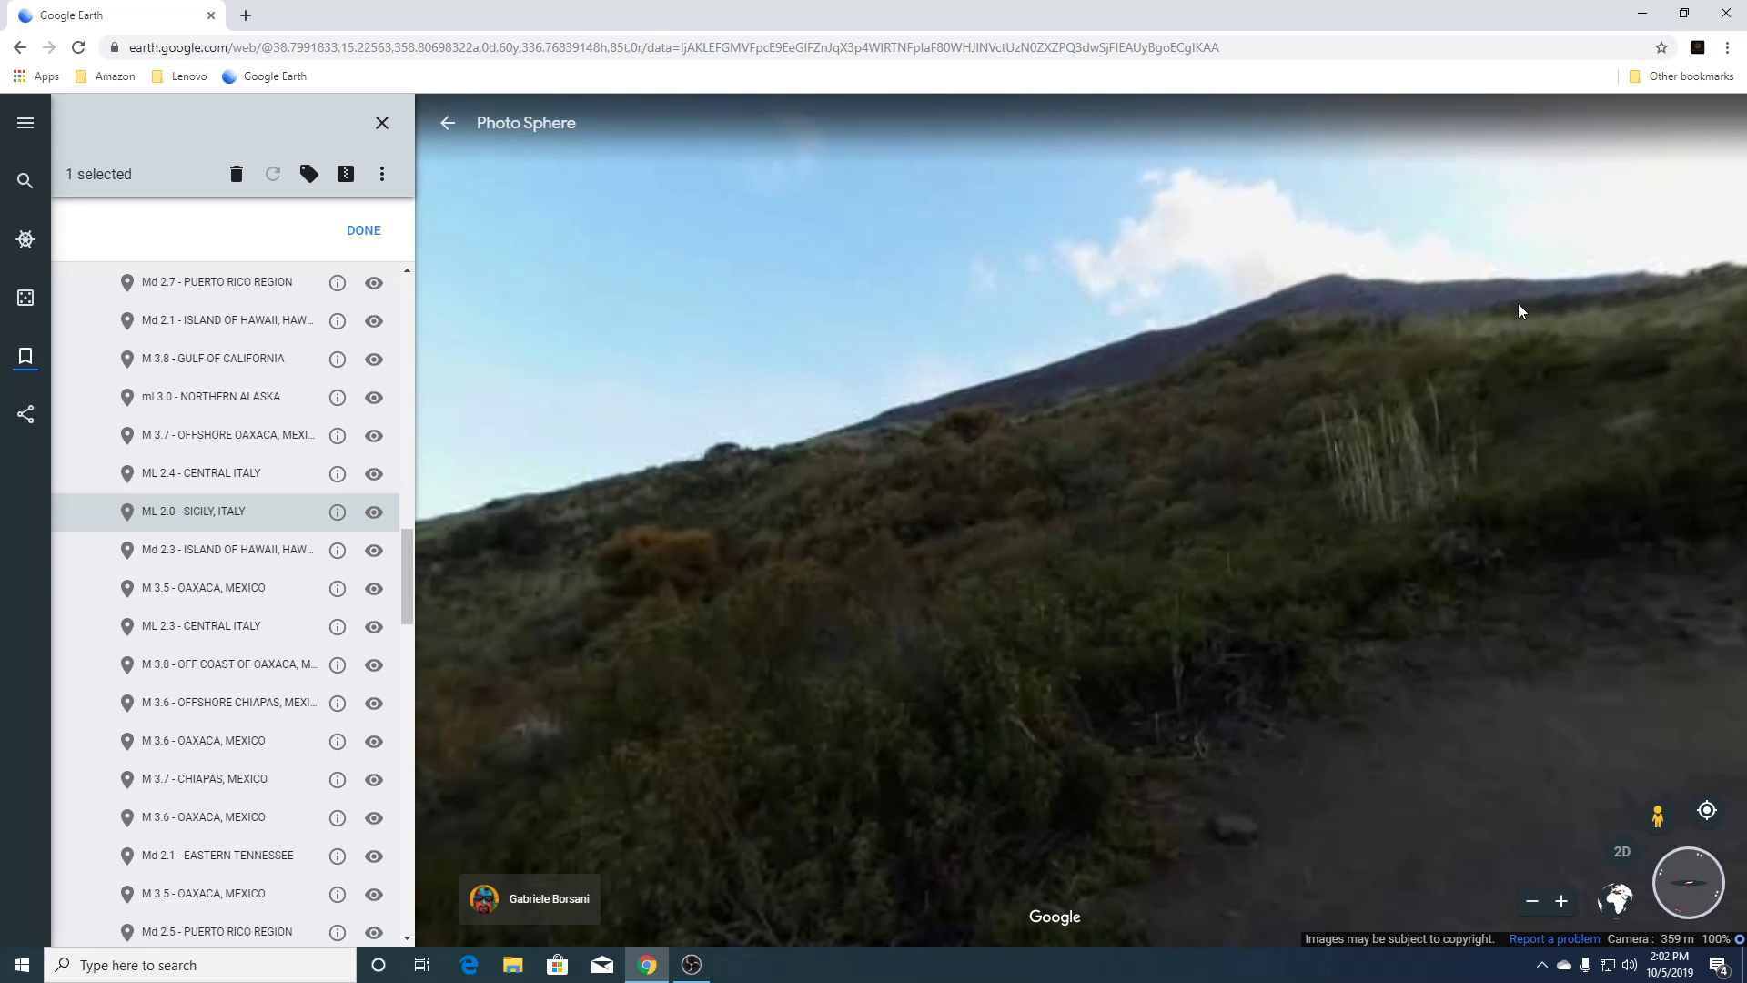
drag(732, 477, 1325, 387)
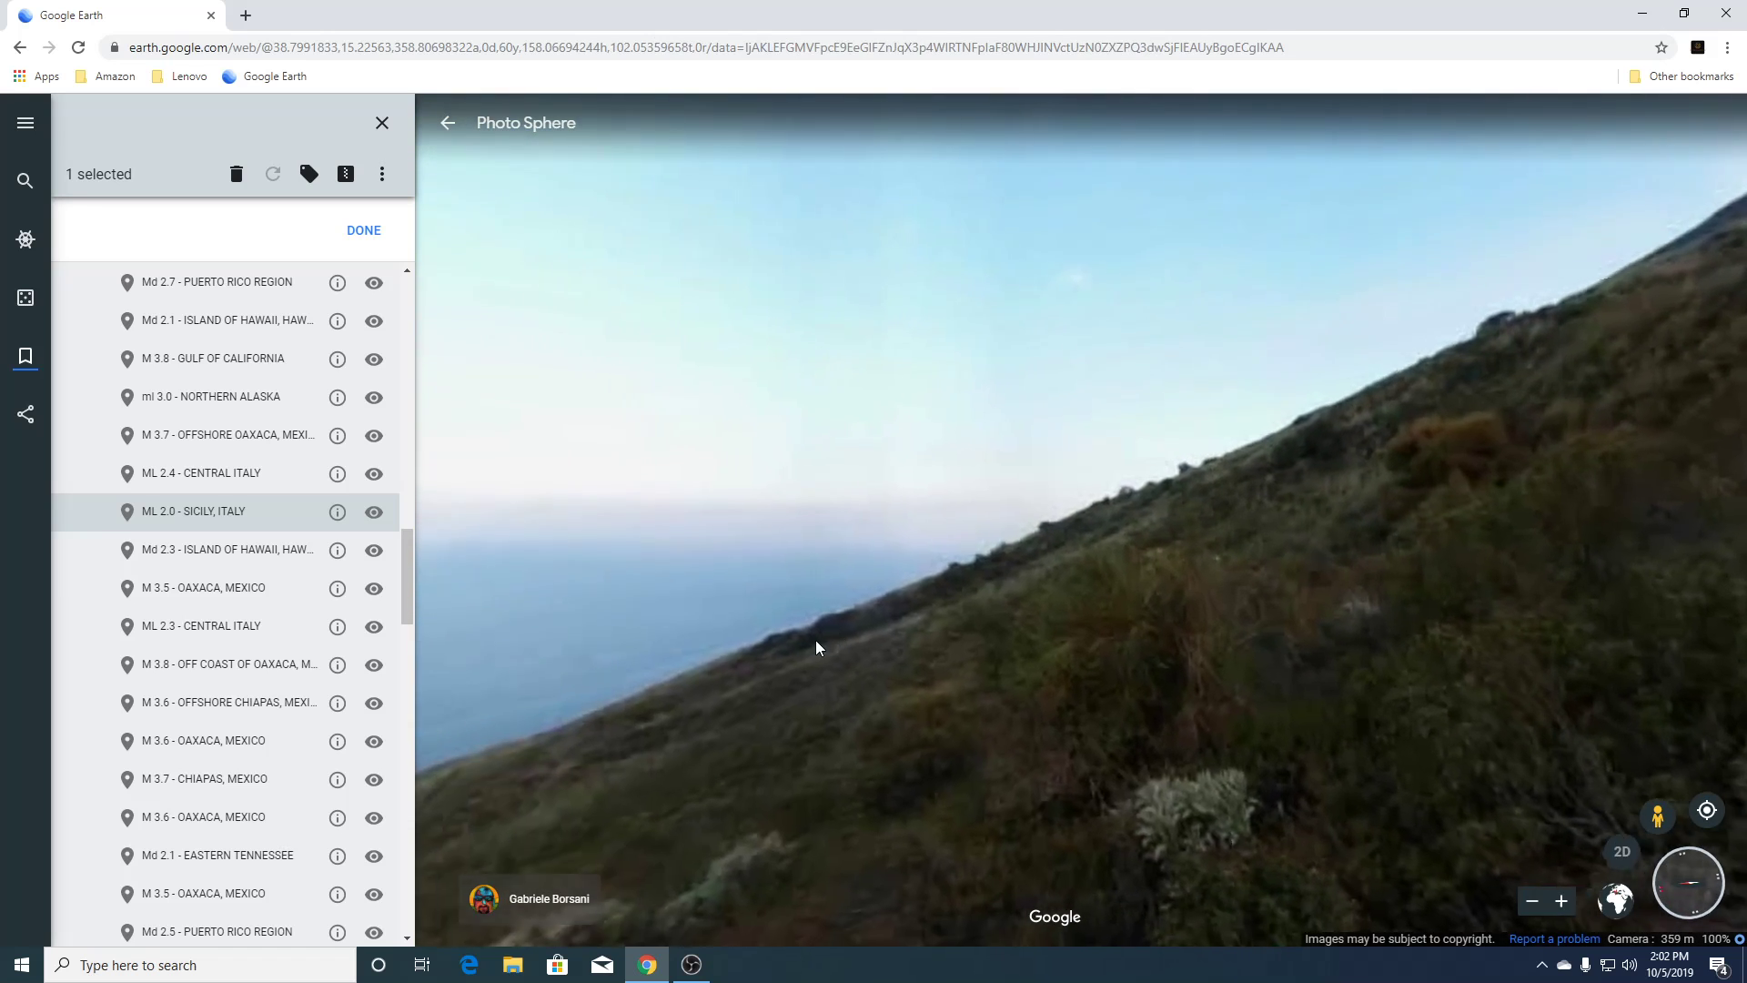
drag(815, 641, 1410, 535)
drag(832, 584, 1044, 636)
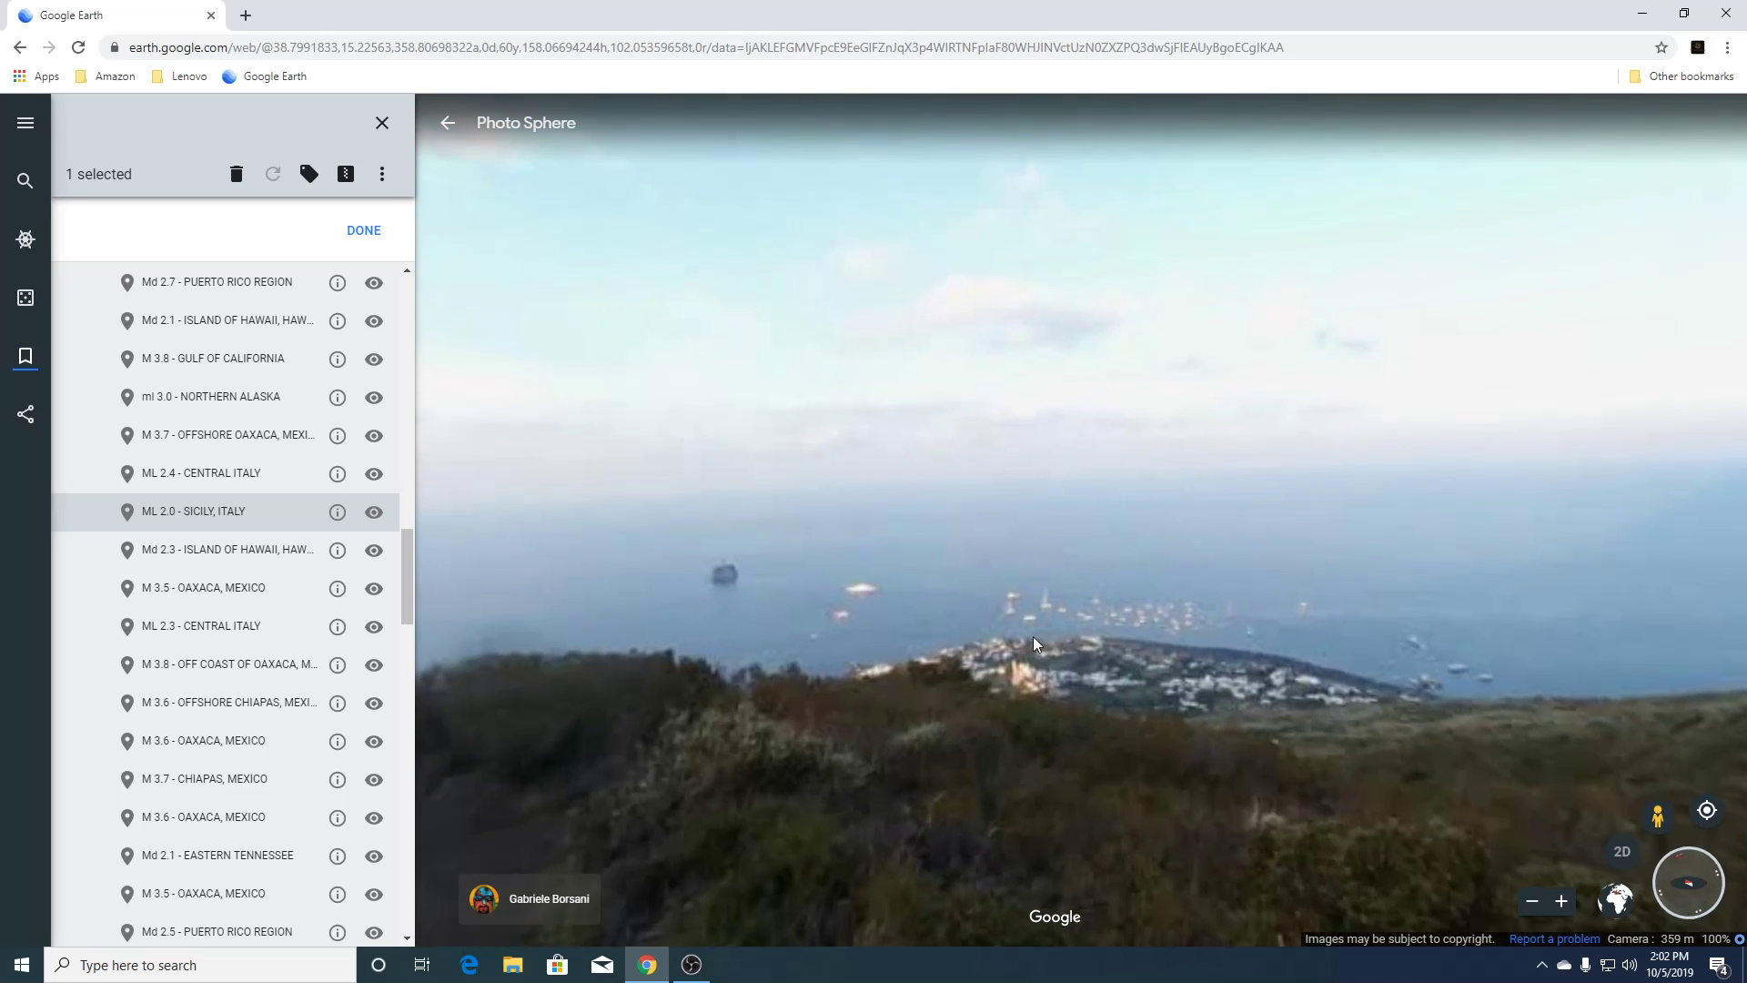
drag(953, 598, 1133, 598)
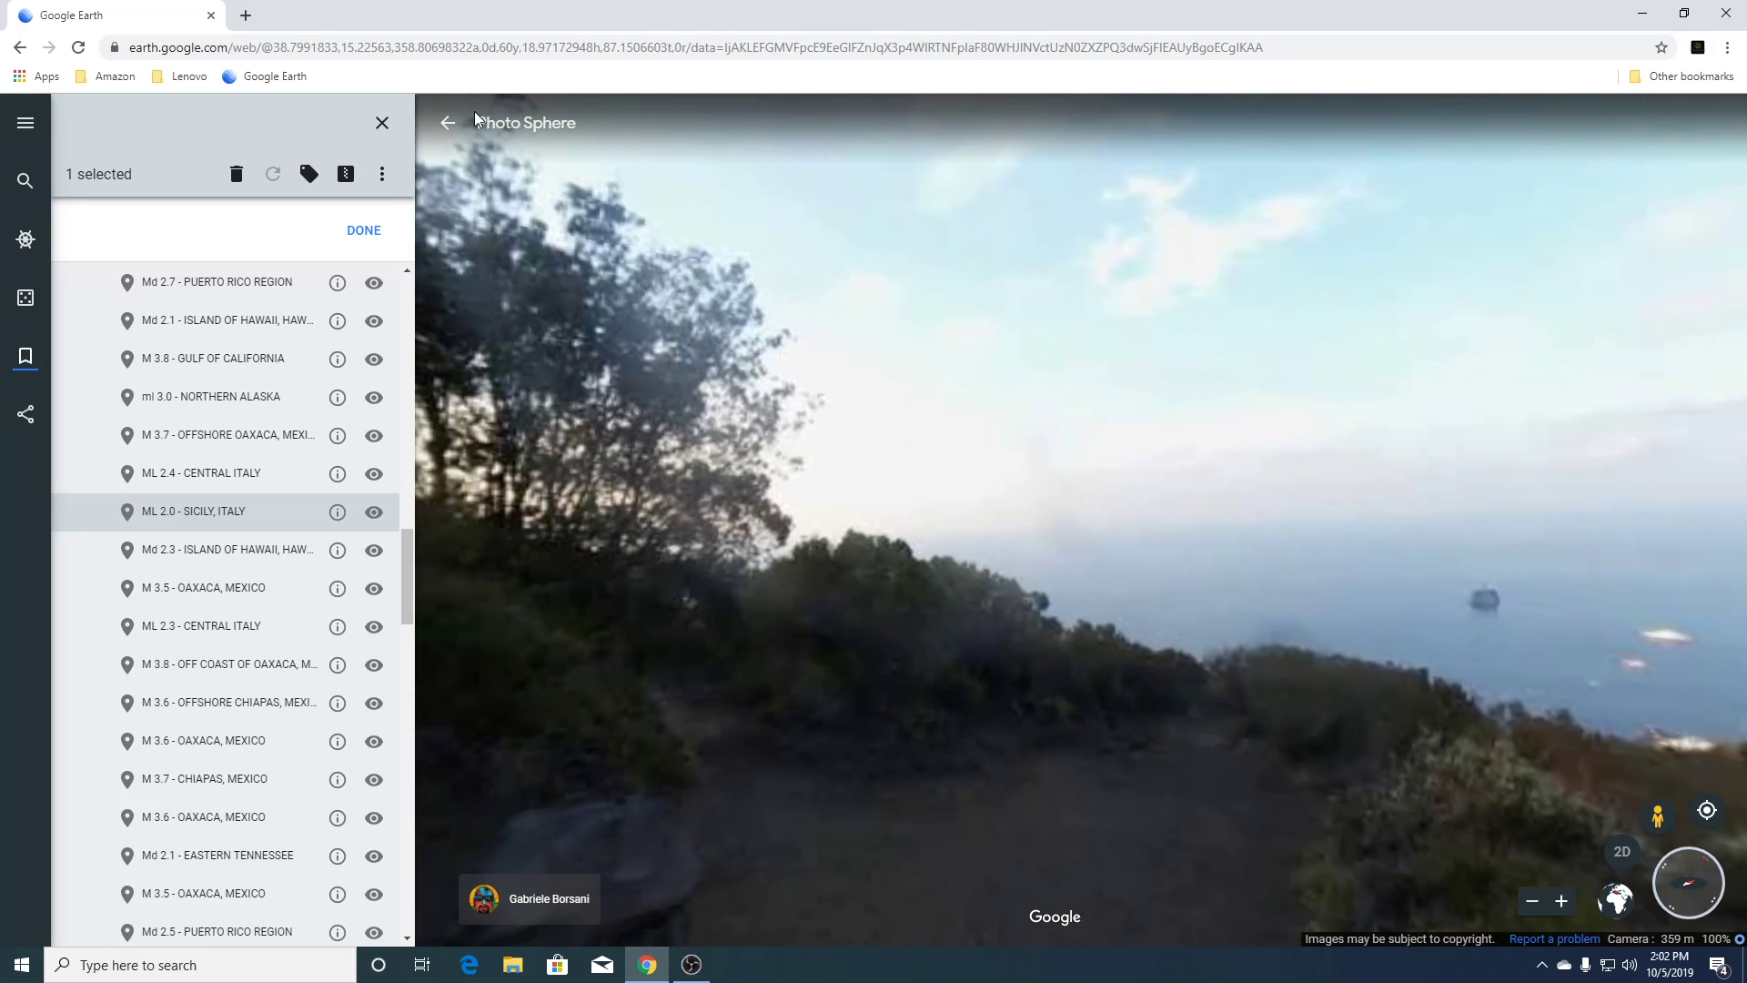
click(448, 123)
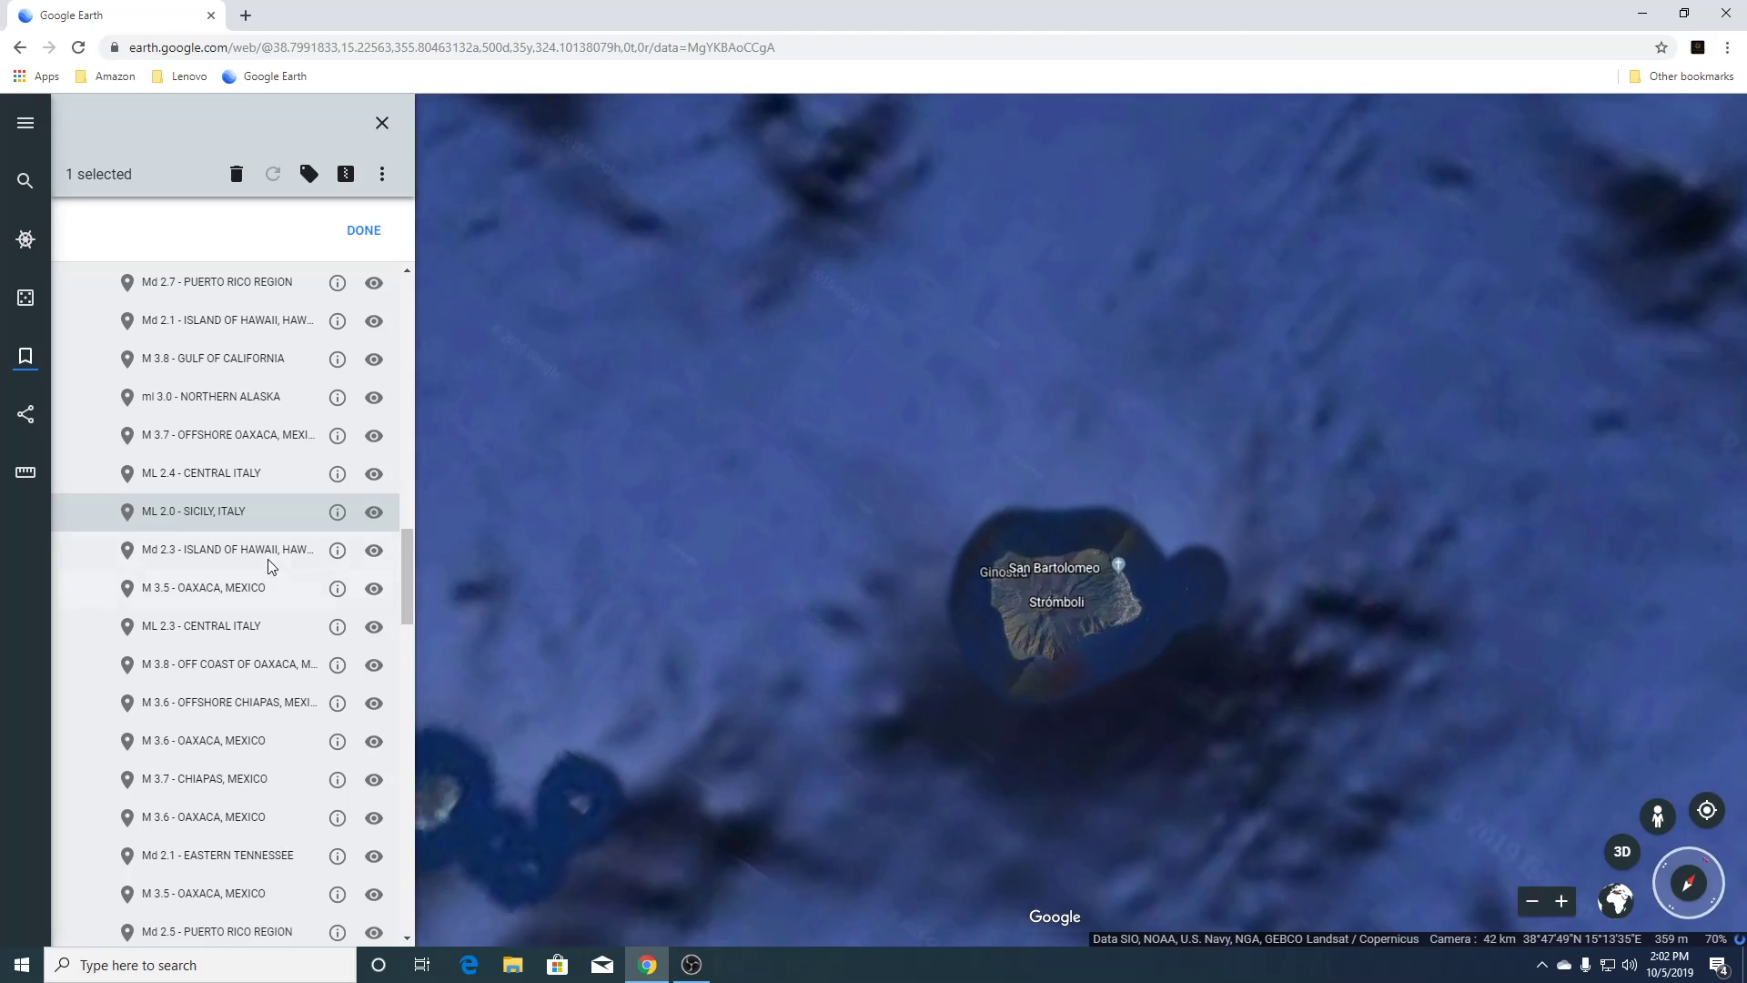
Fly to the Md 2.3 Island of Hawaii placemark and examine the coast around Waiapele Bay and the neighbouring earthquake placemarks.
click(259, 559)
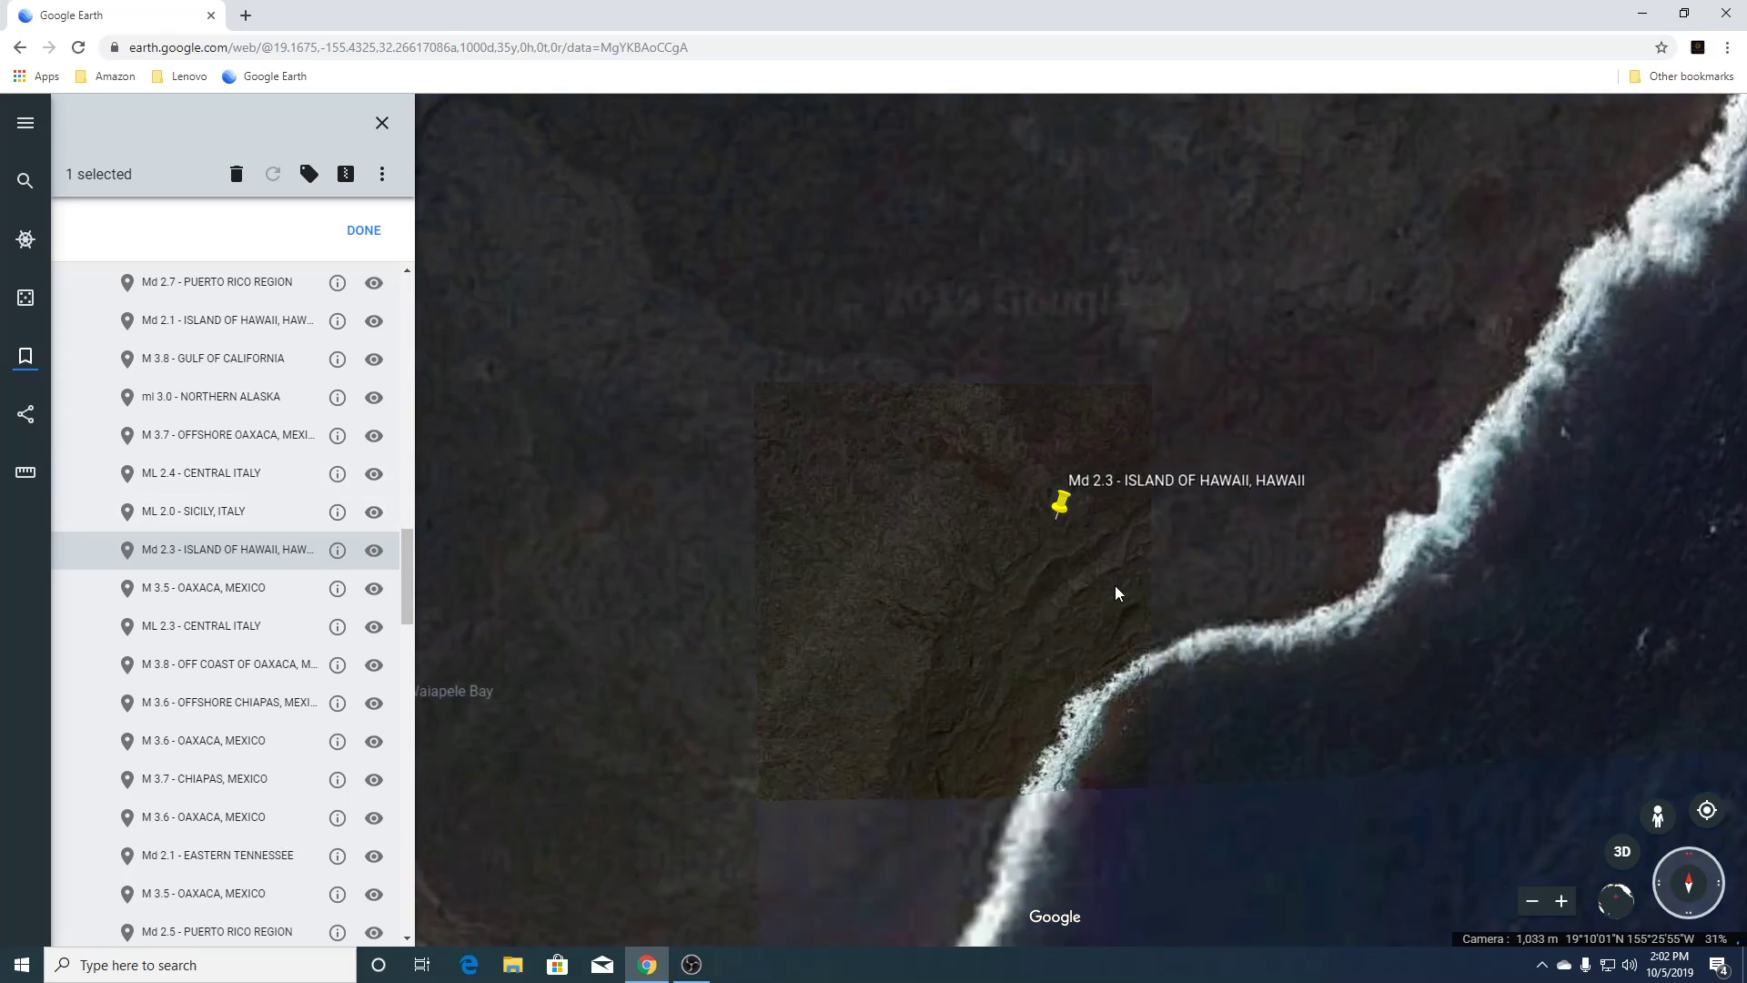
scroll(1116, 593, down, 5)
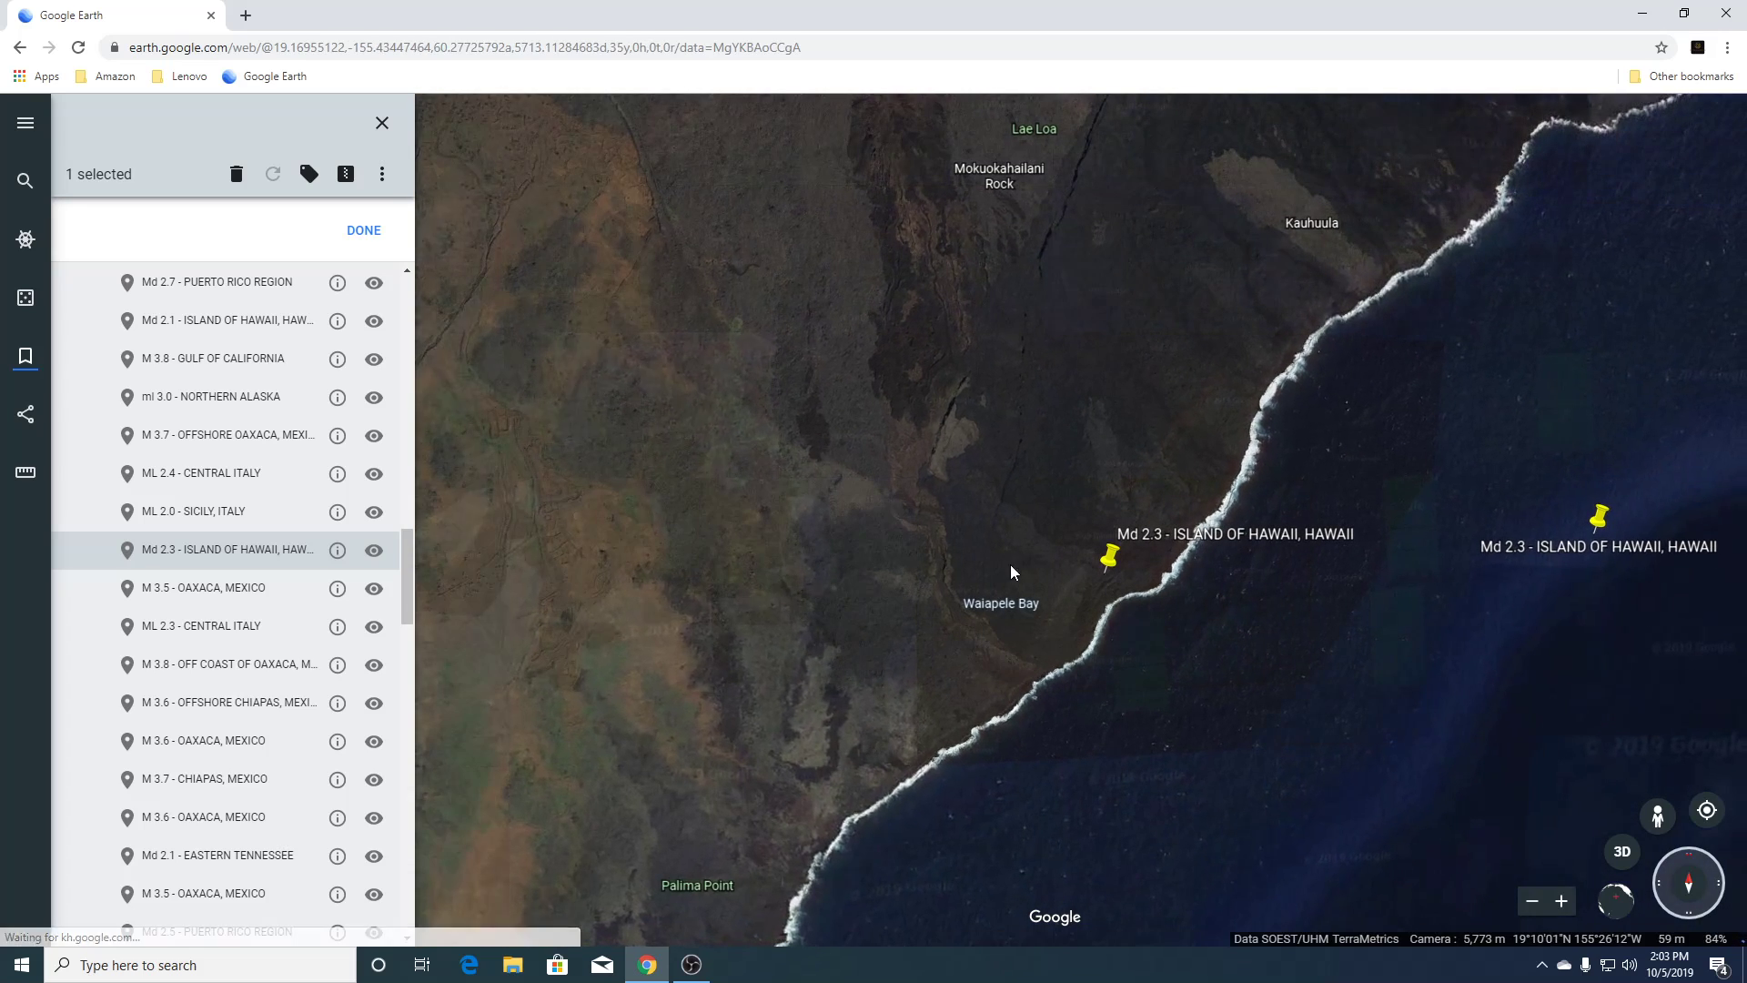
drag(1029, 375, 936, 597)
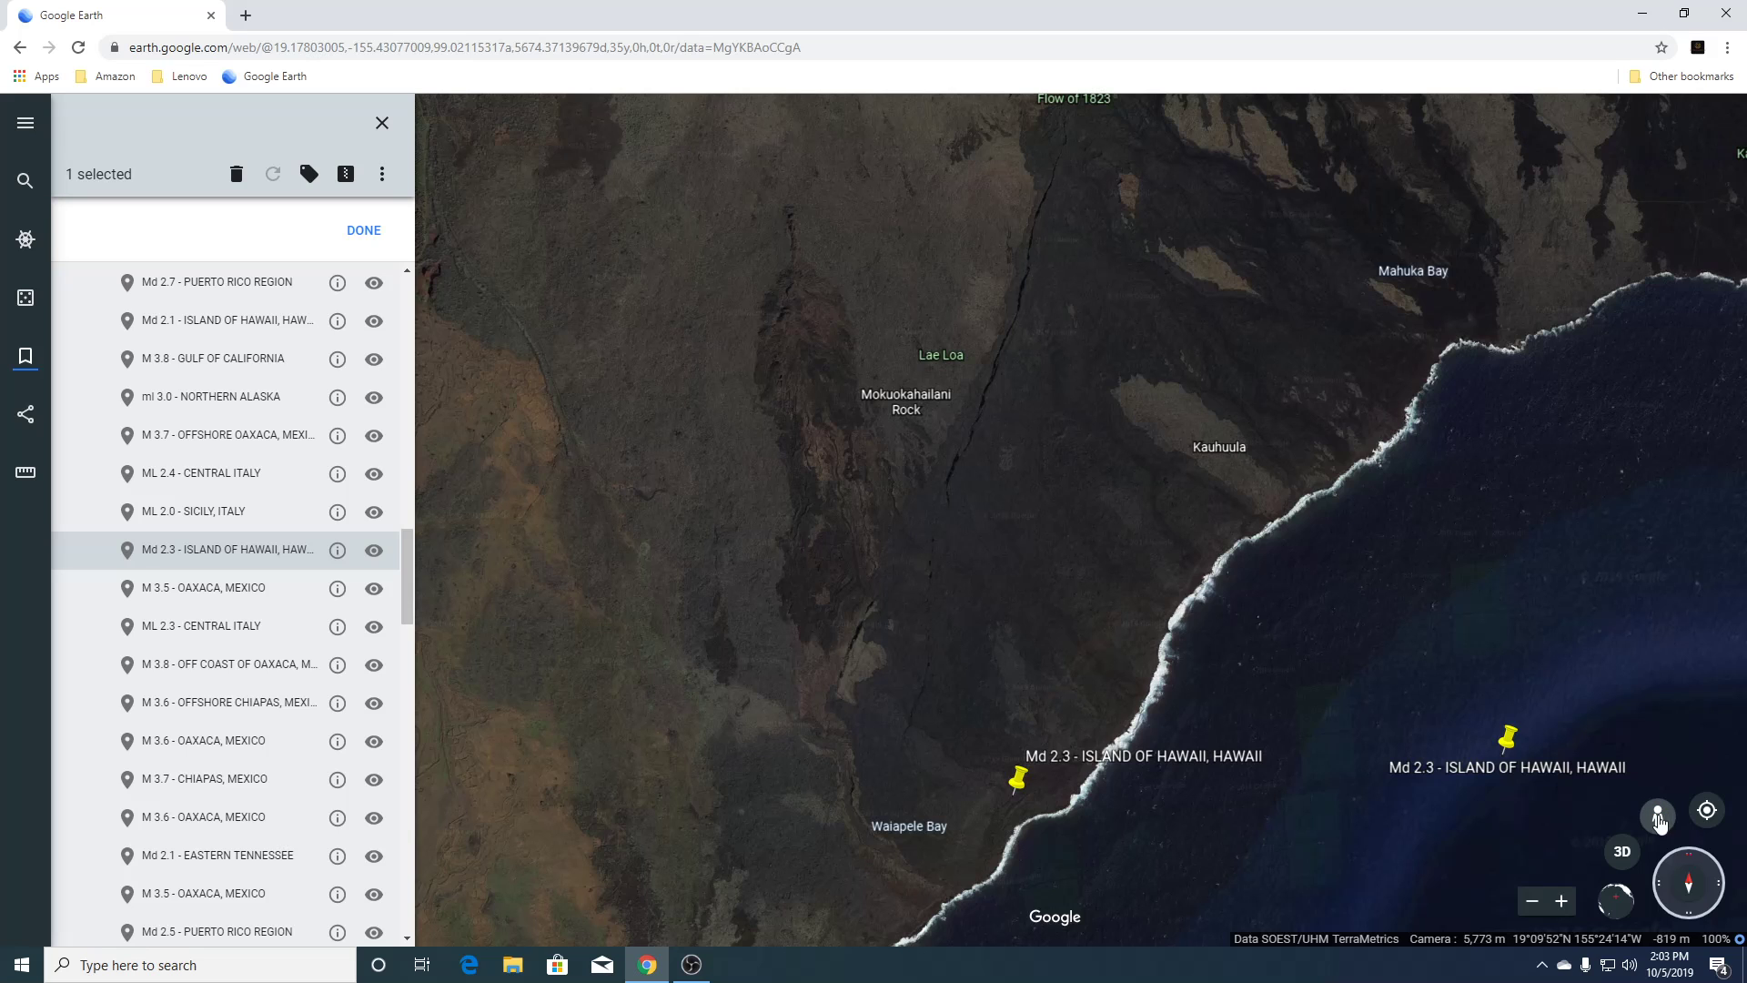
scroll(1186, 694, down, 4)
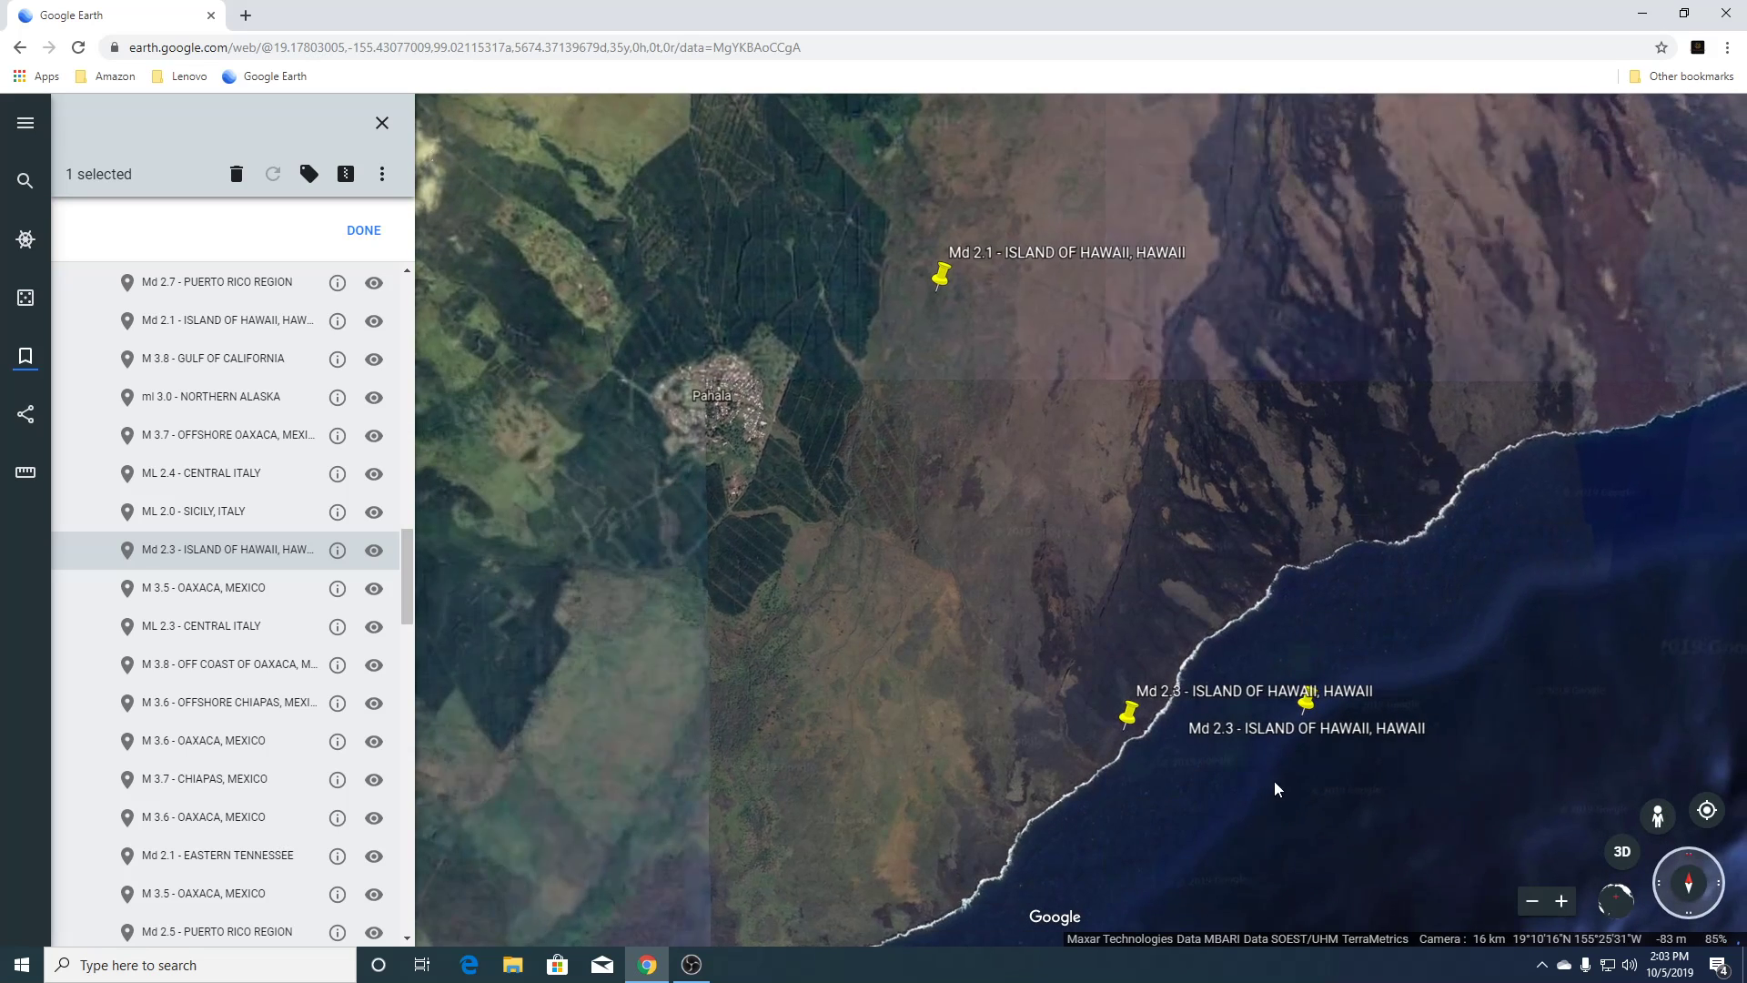
Fly to the M 3.5 Oaxaca placemark near San Miguel Tenango and examine the surrounding mountains in 3D, close up and from afar.
click(206, 588)
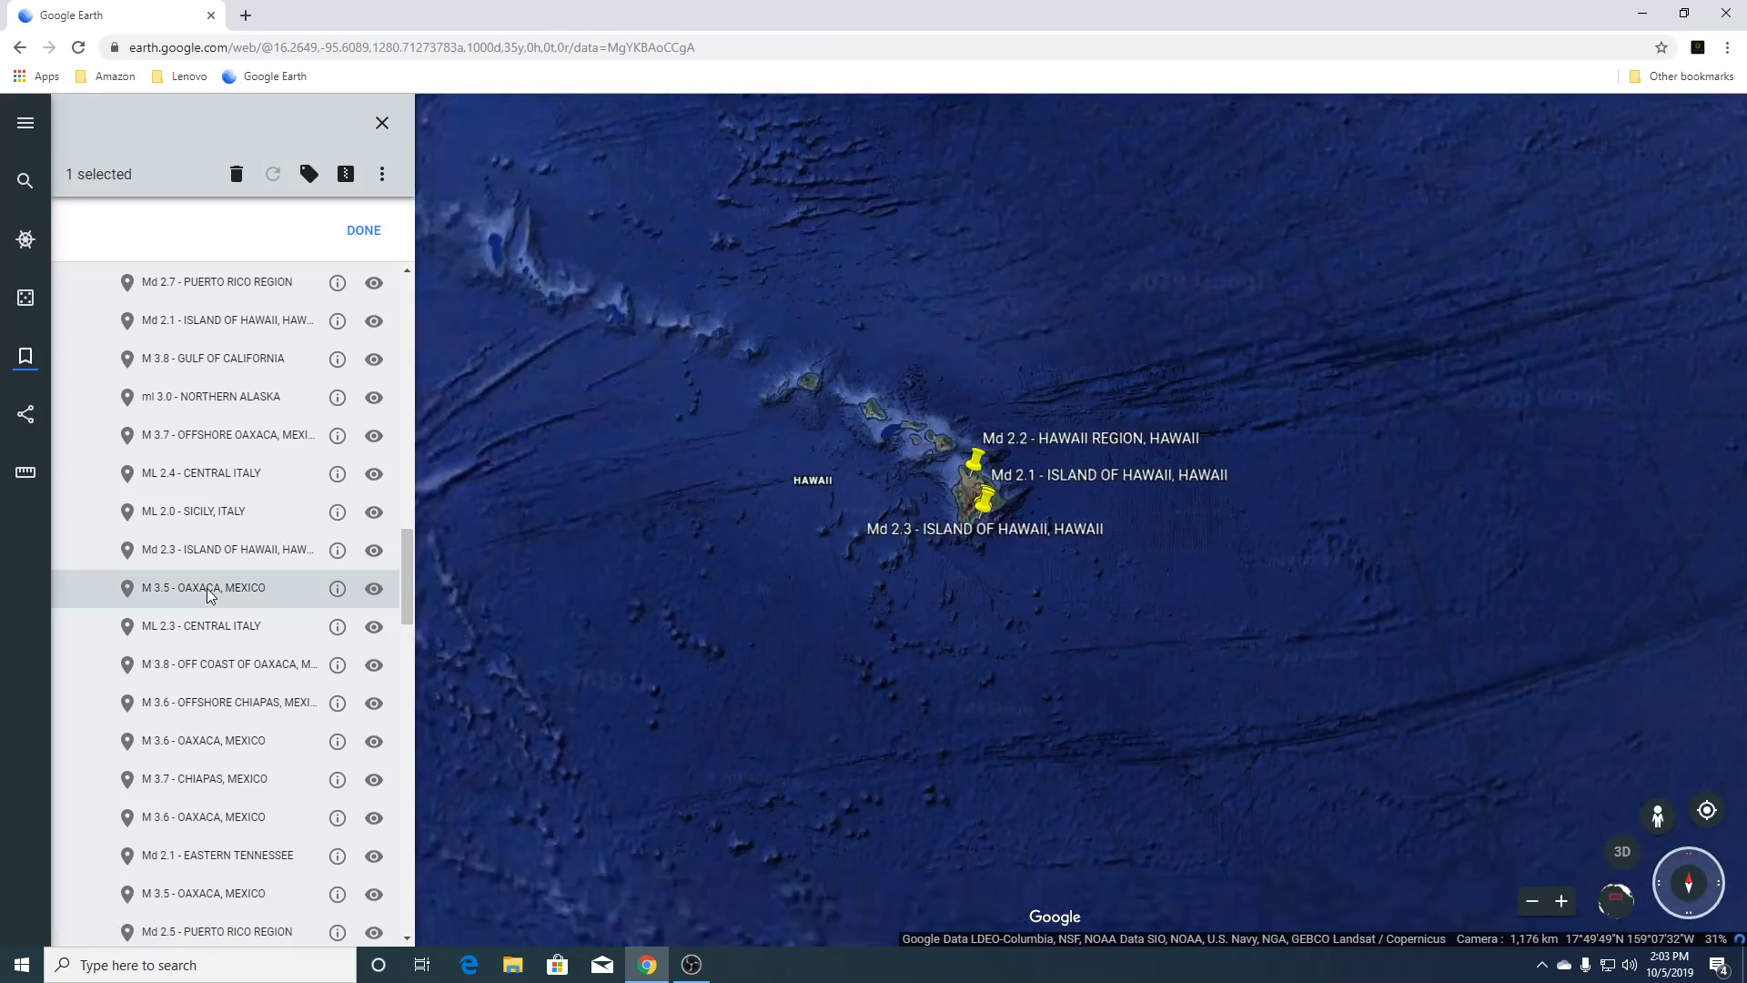
scroll(206, 588, down, 3)
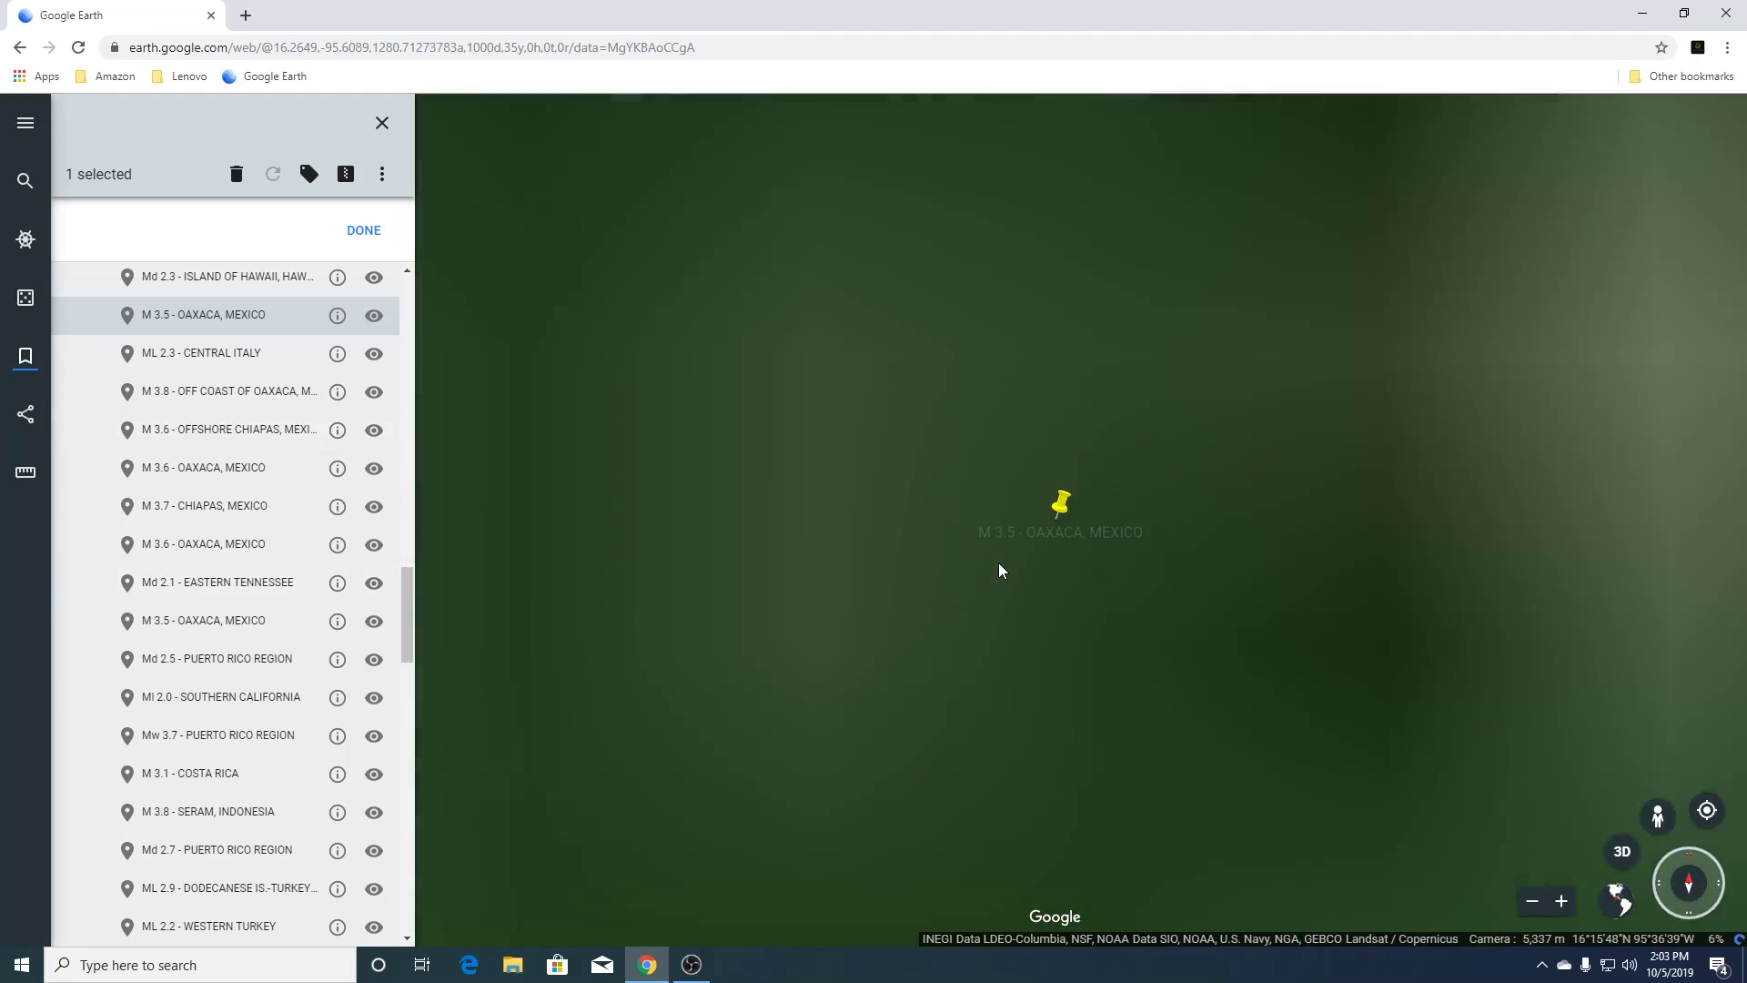
scroll(1104, 563, down, 5)
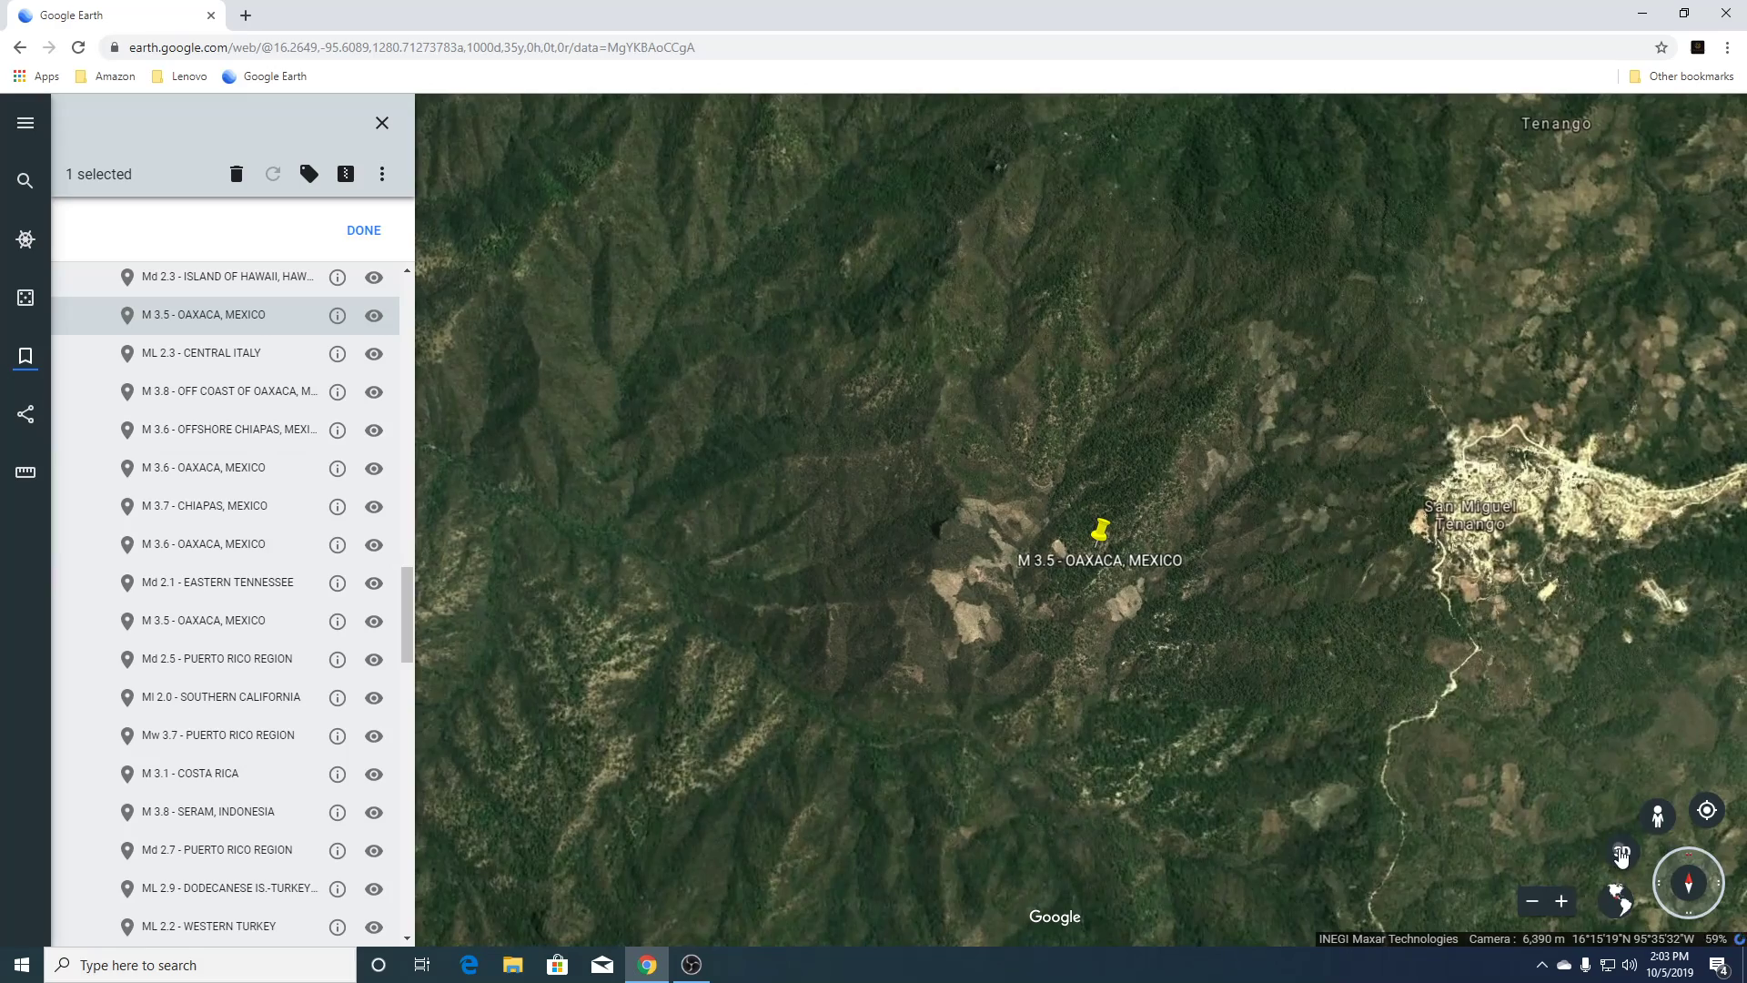
click(1622, 853)
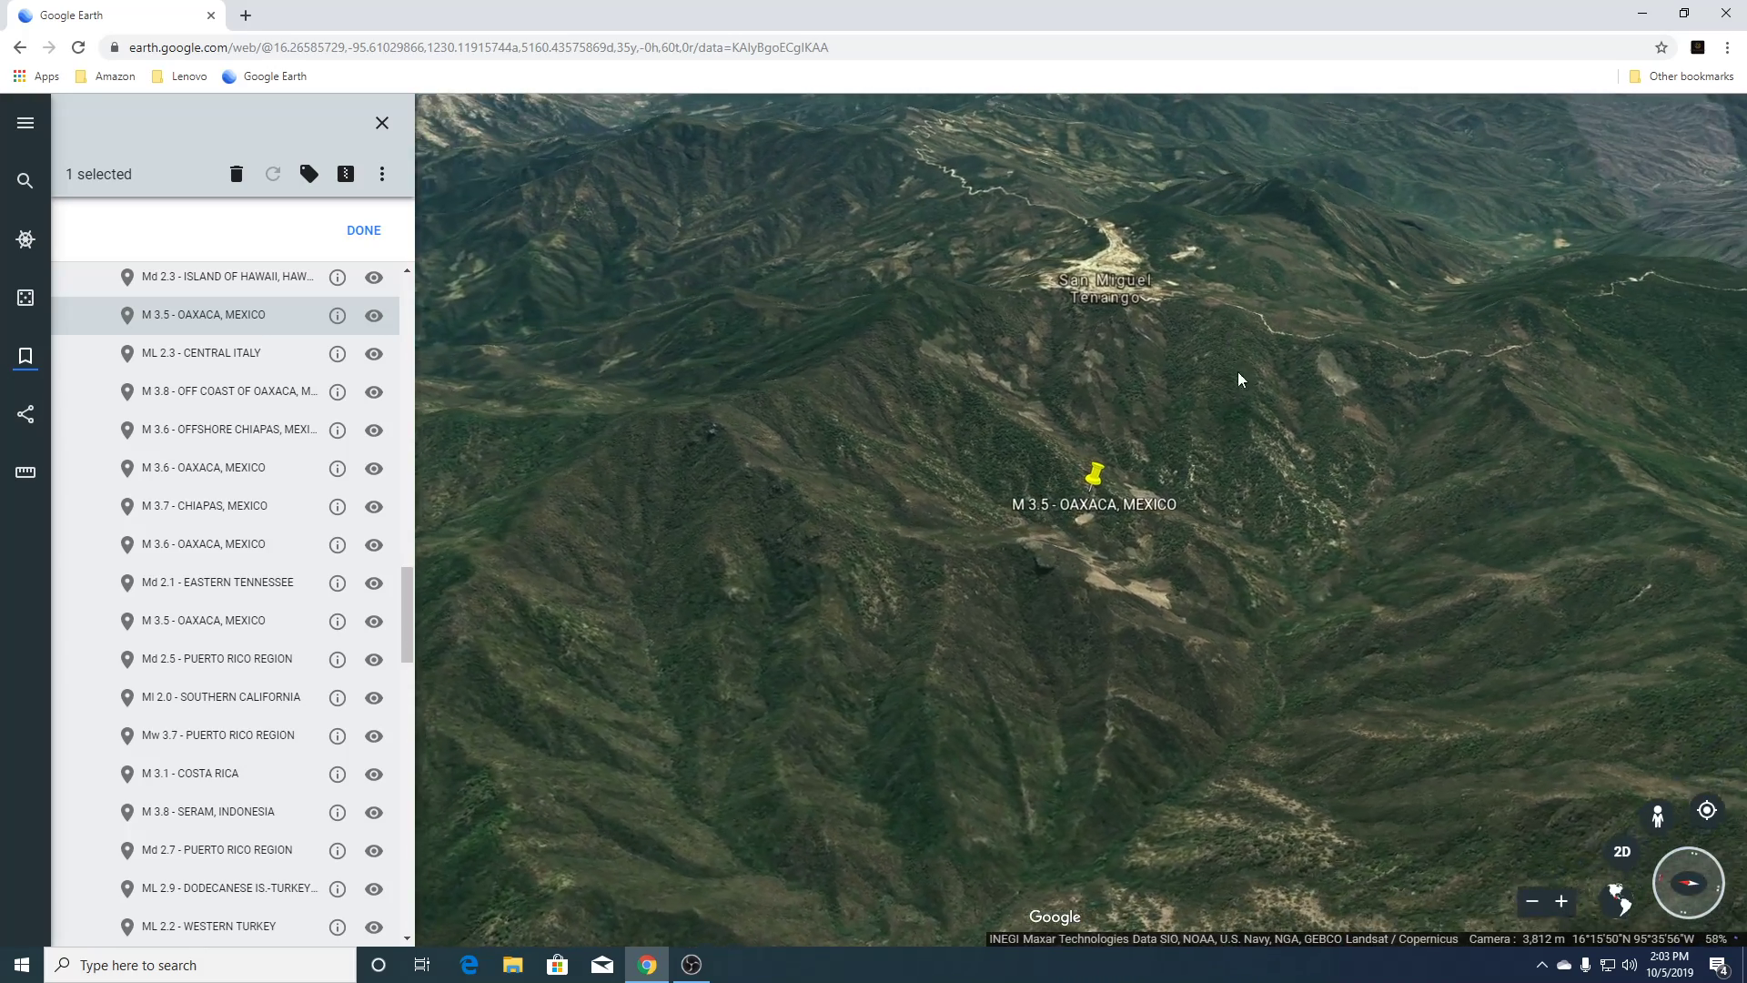
scroll(1074, 592, down, 3)
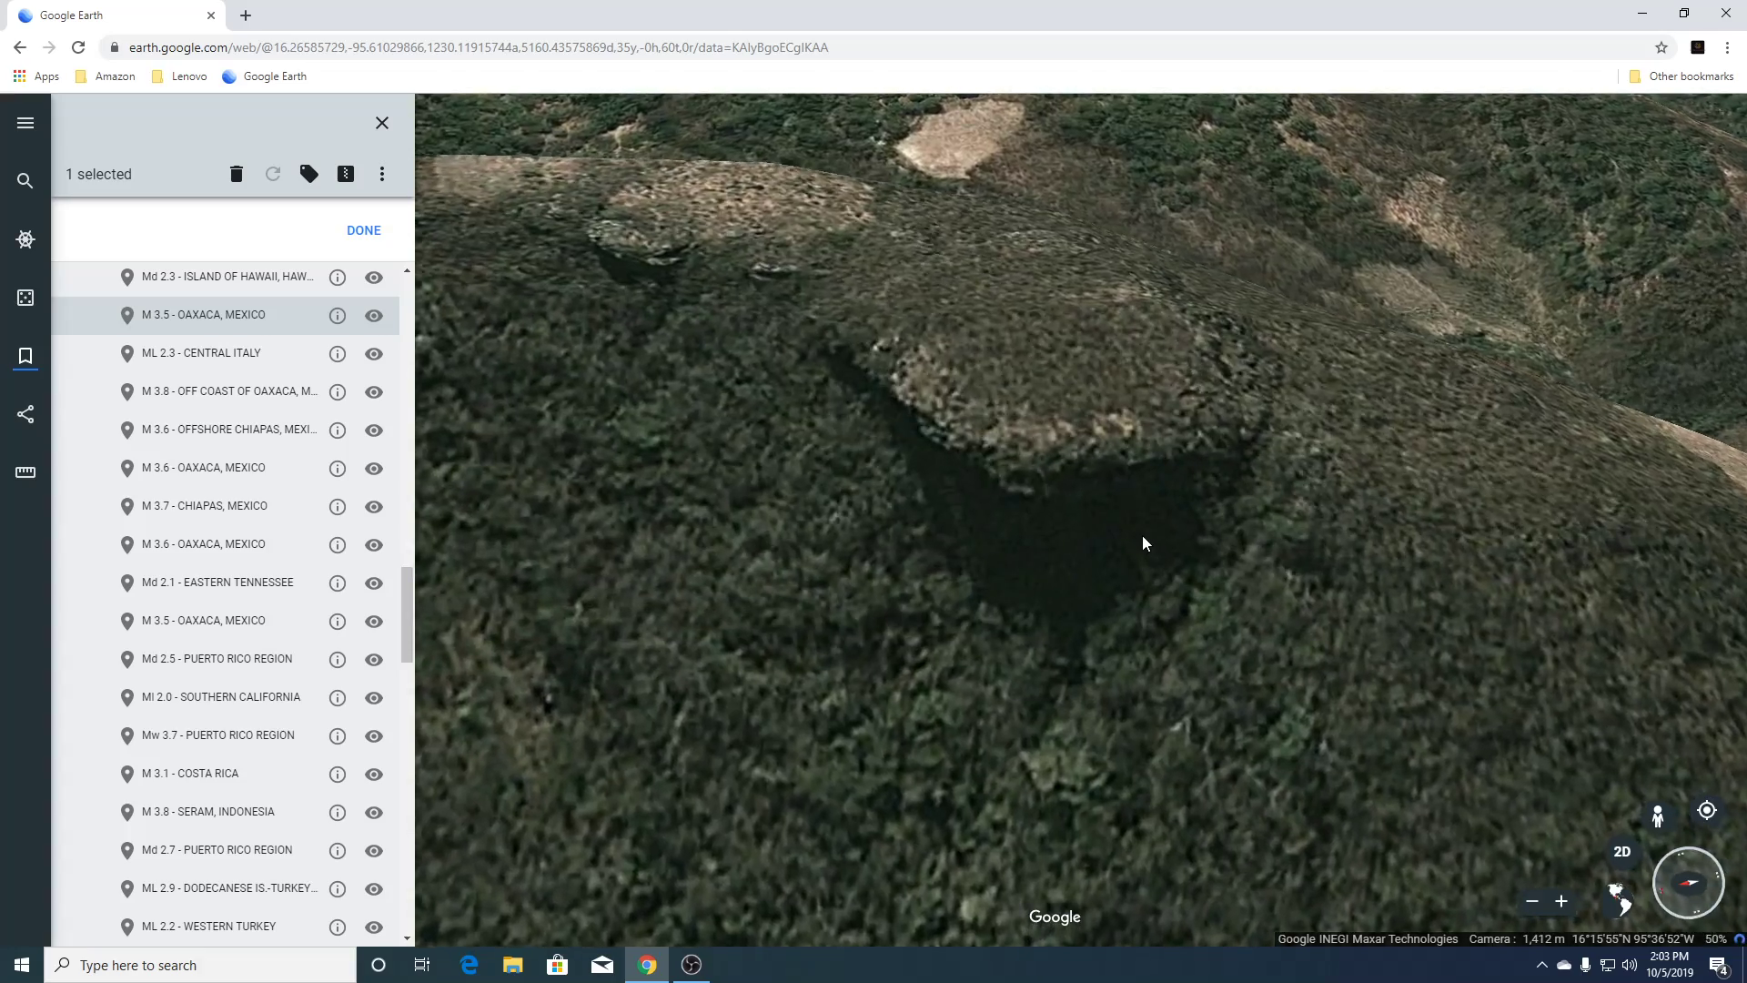
scroll(1143, 543, down, 4)
scroll(1142, 543, down, 4)
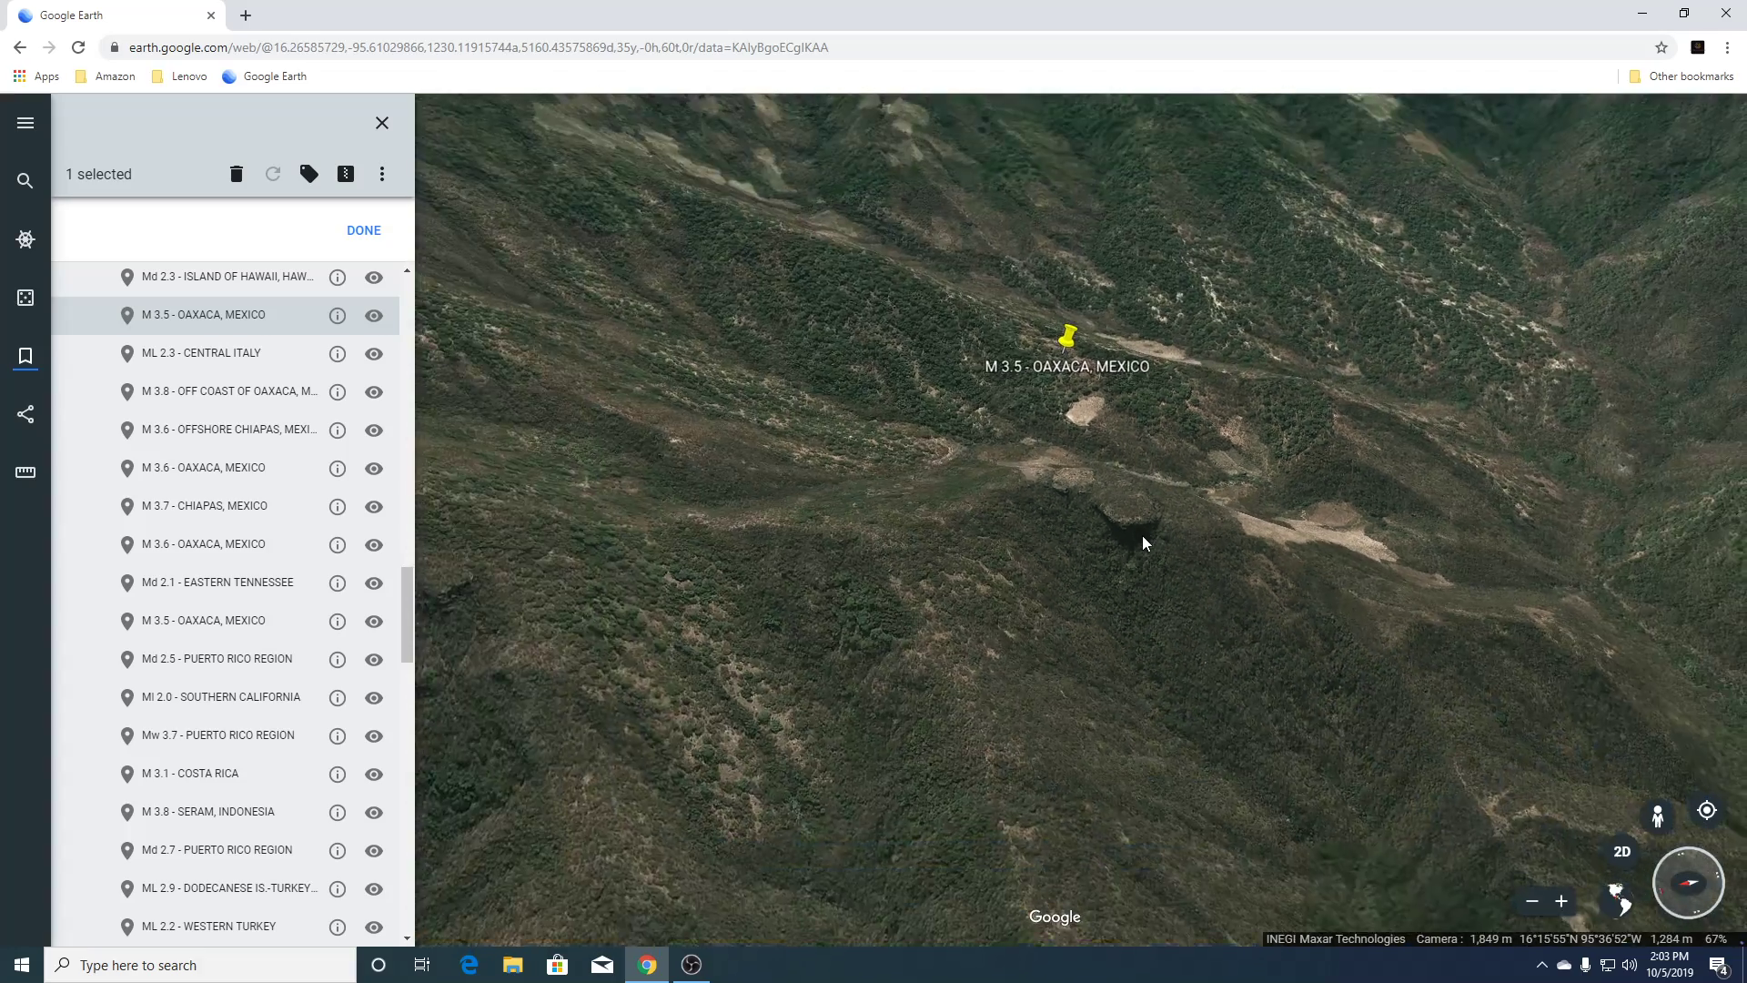
scroll(1143, 543, down, 5)
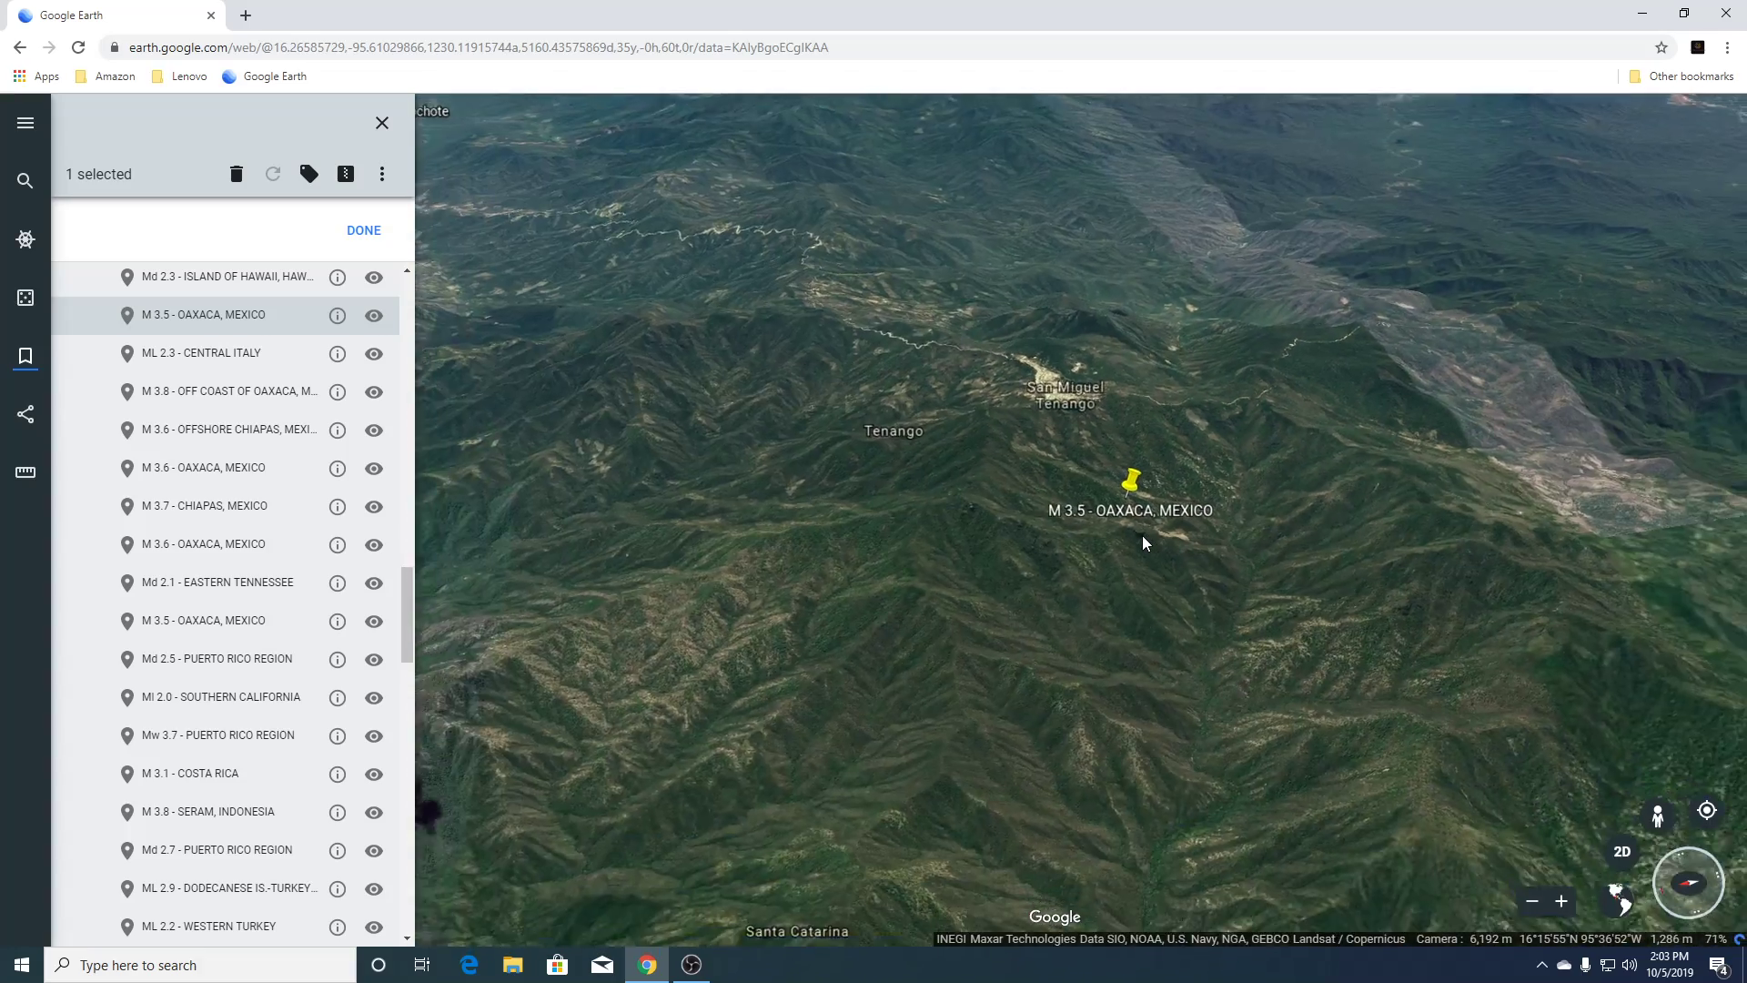
scroll(1143, 544, down, 2)
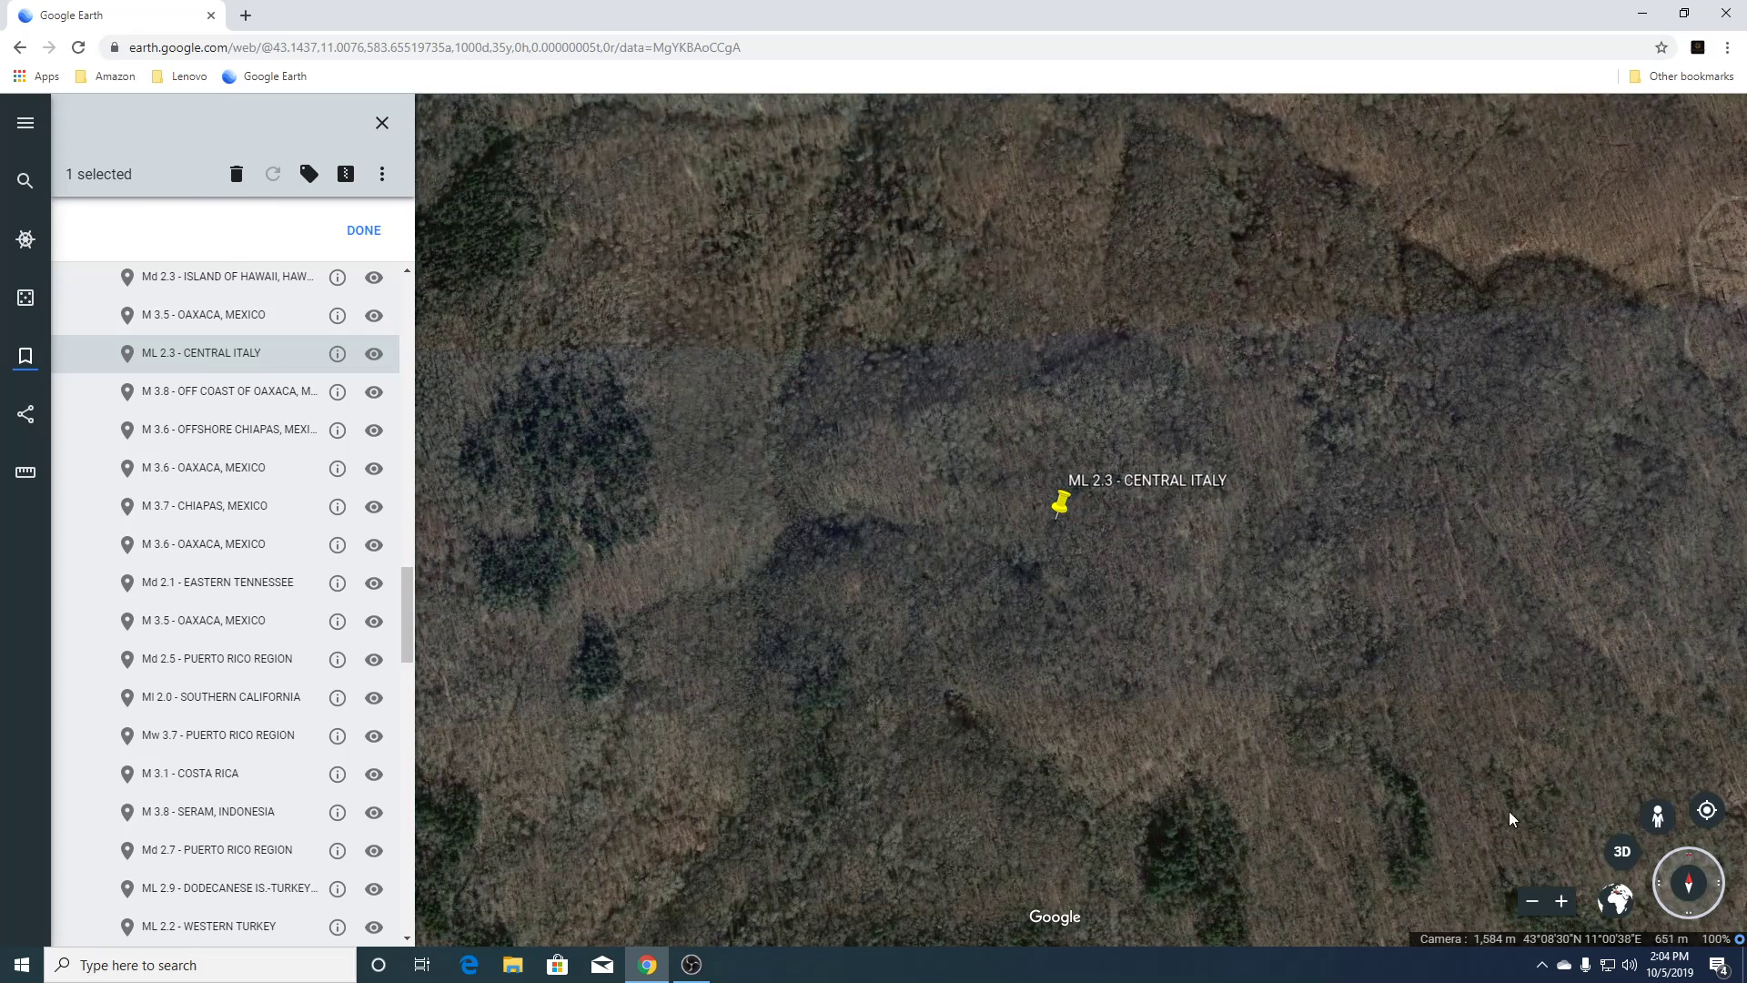
View the ML 2.3 Central Italy placemark in 3D and inspect the paved industrial site northwest of it and the surrounding hills.
click(1623, 858)
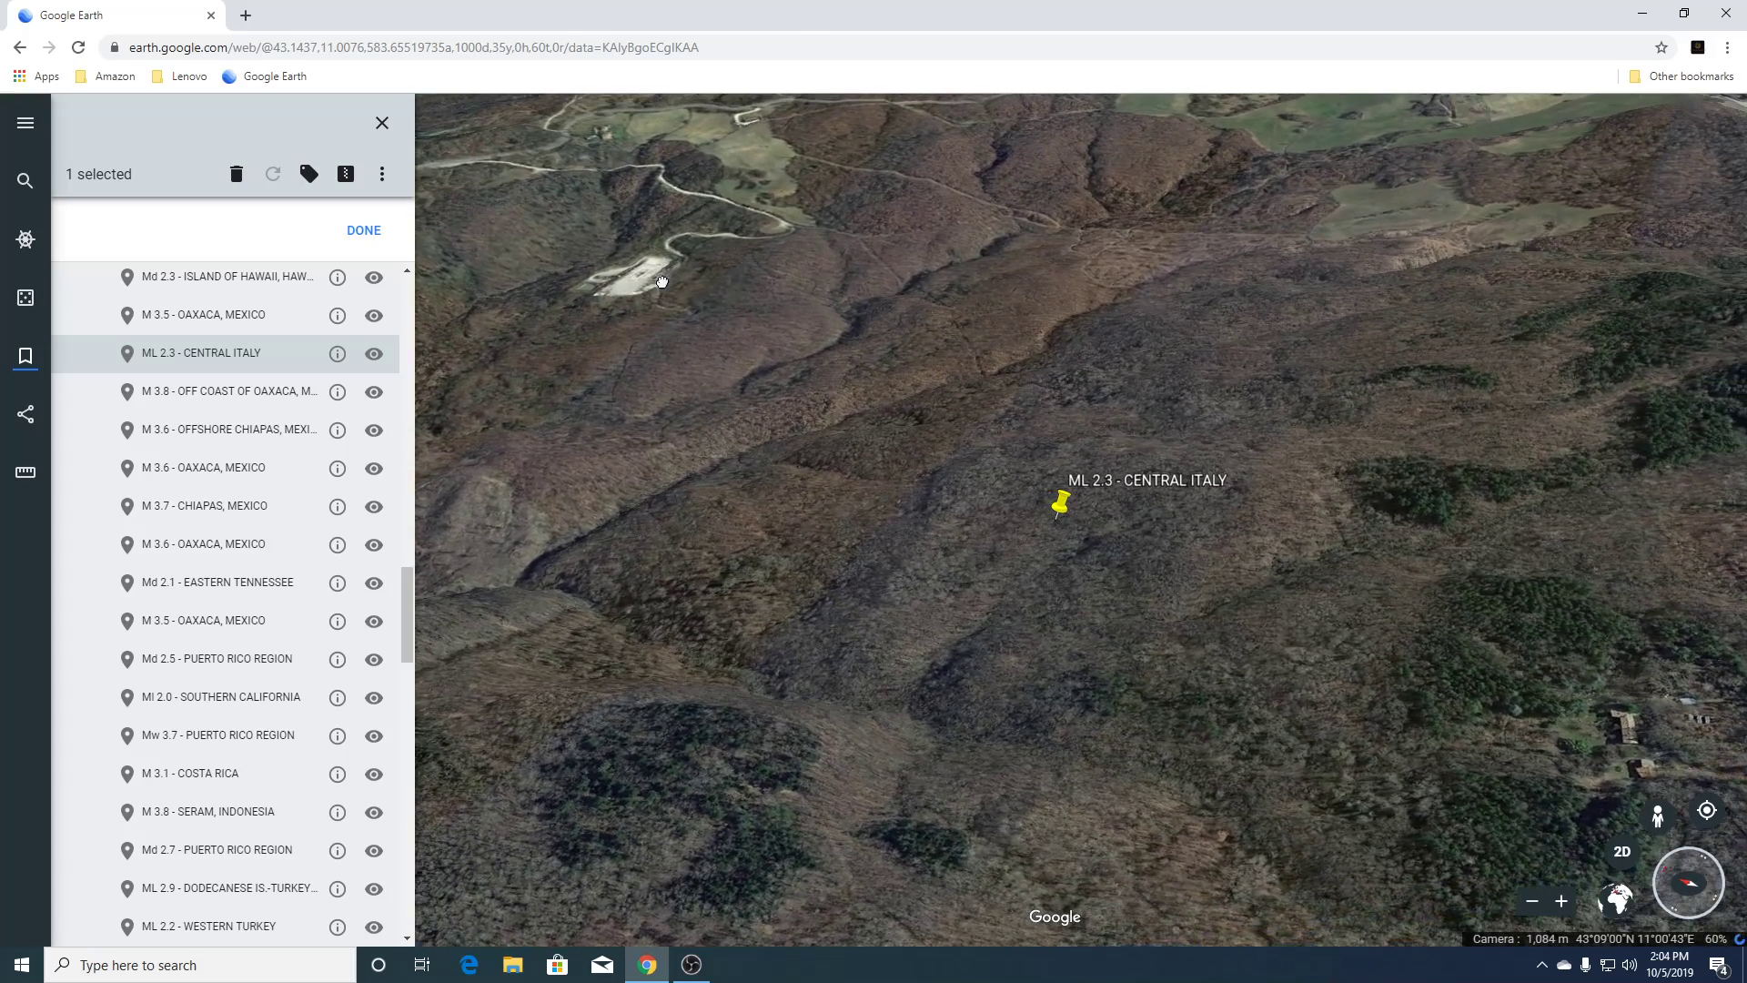
drag(652, 276, 841, 472)
scroll(841, 472, up, 3)
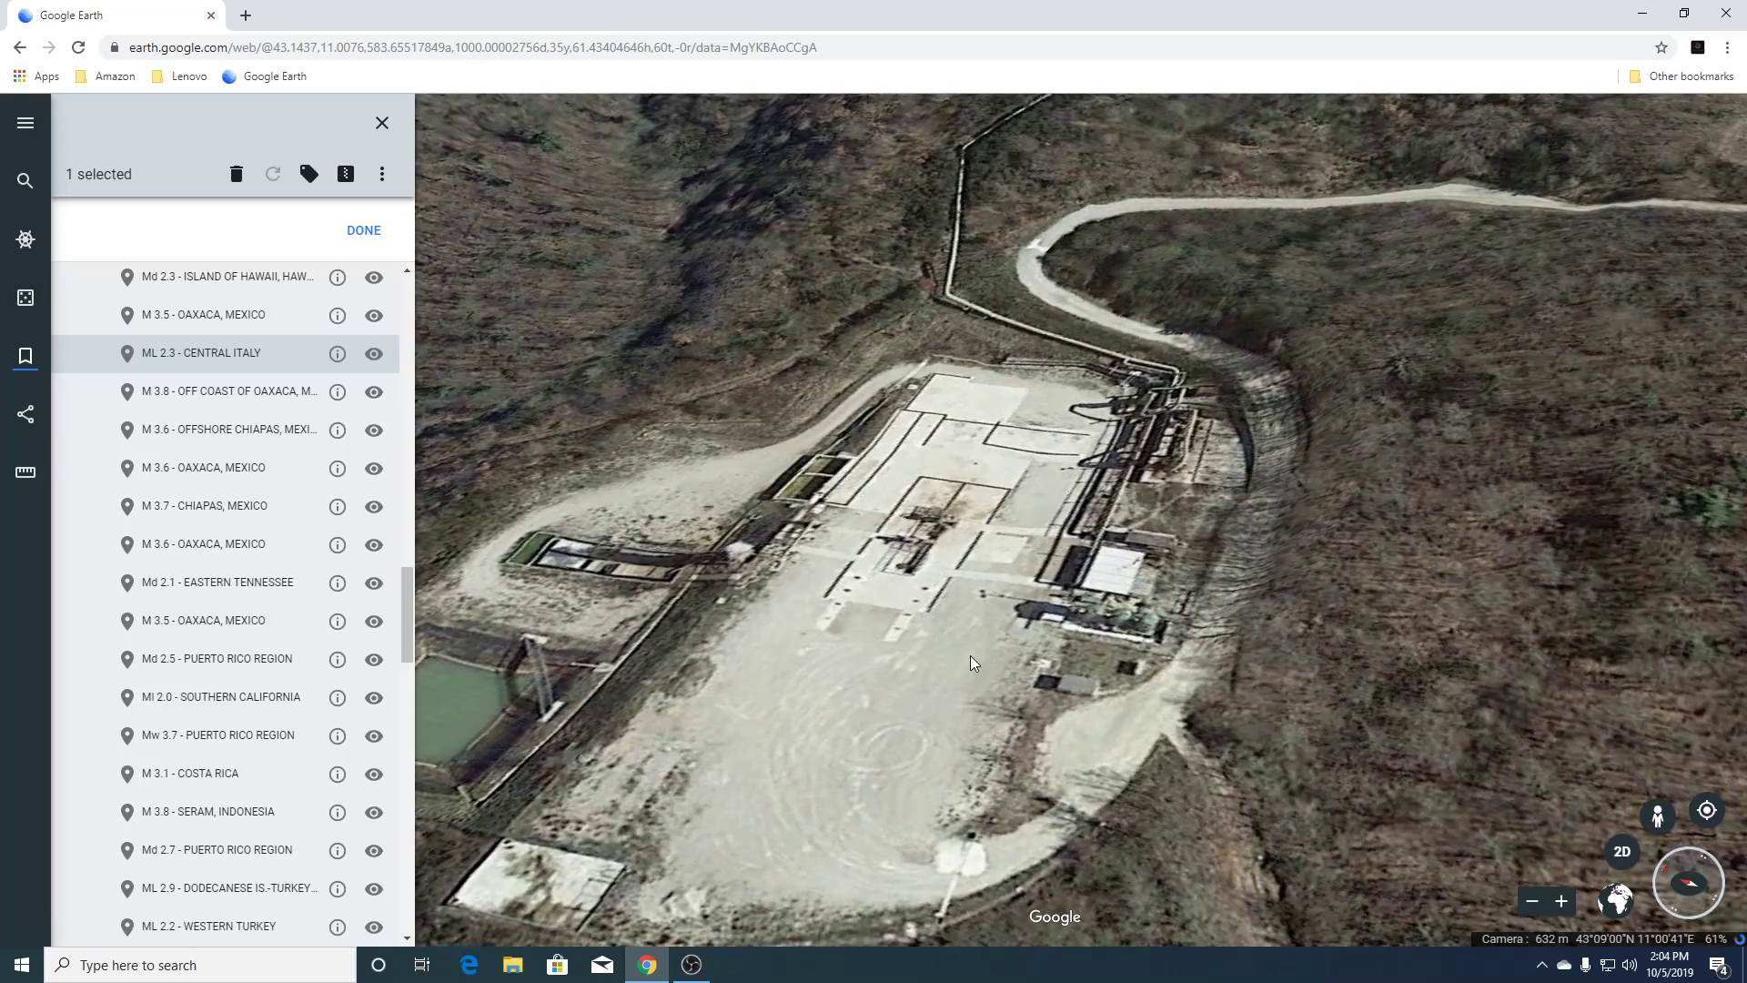
scroll(970, 656, down, 2)
scroll(970, 655, down, 3)
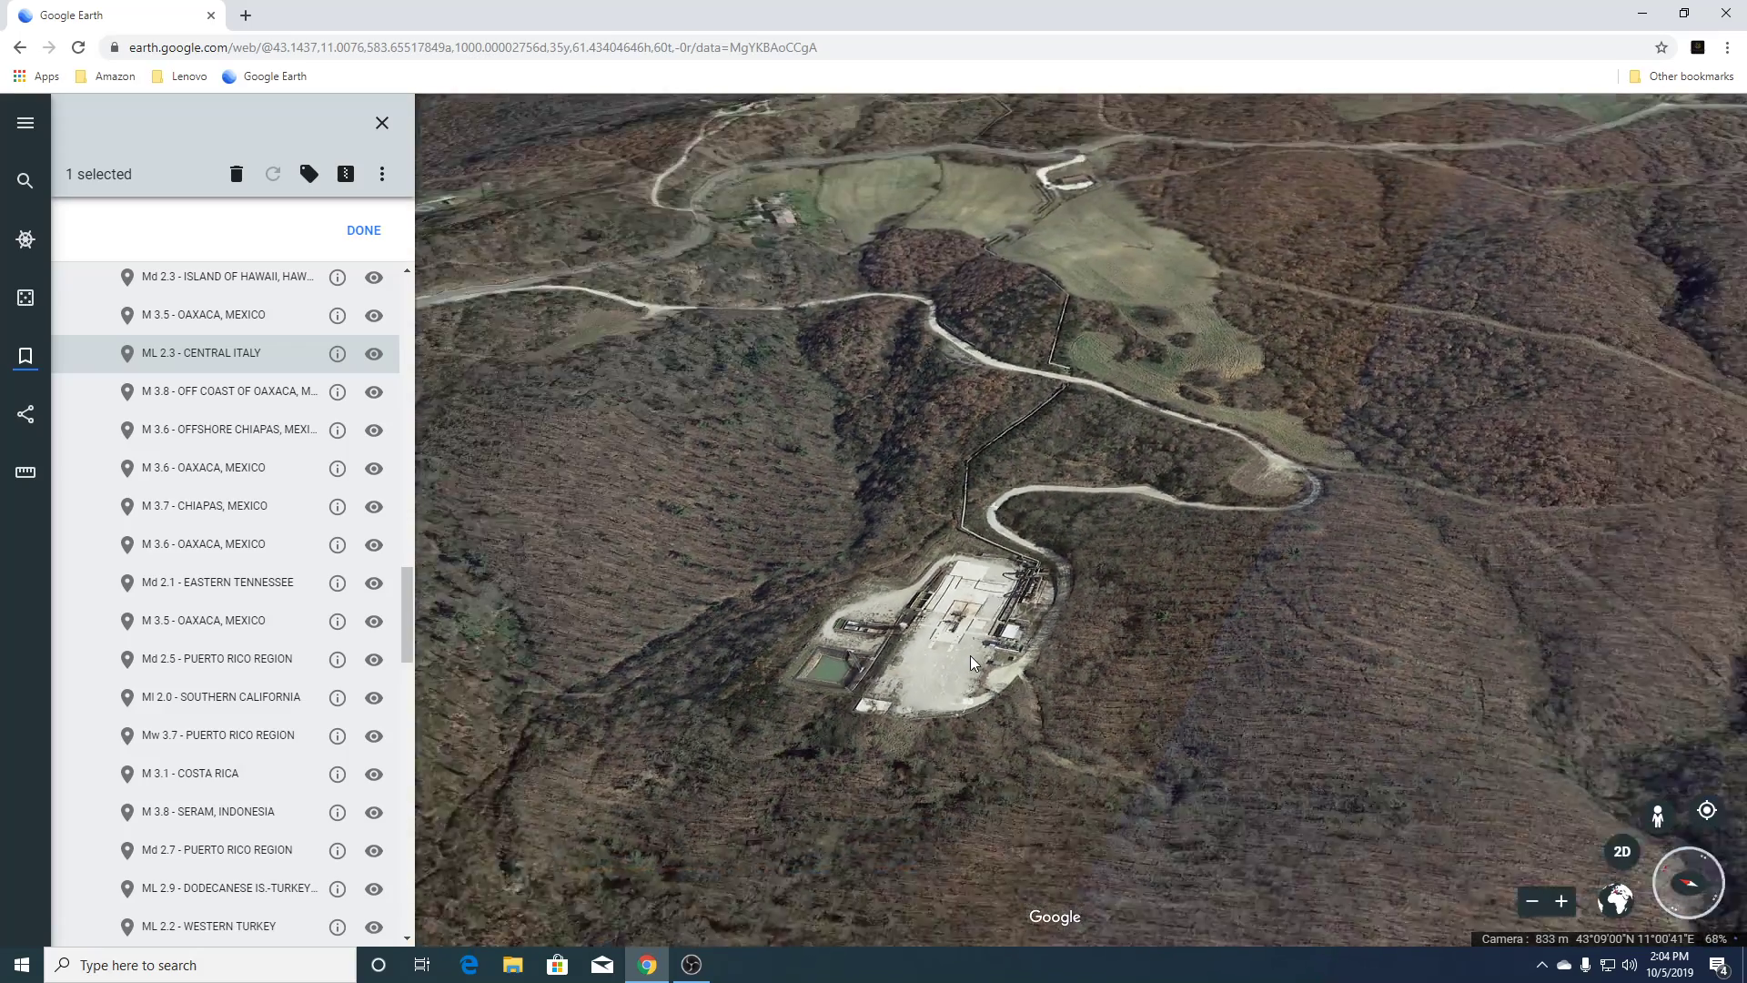
scroll(970, 655, down, 4)
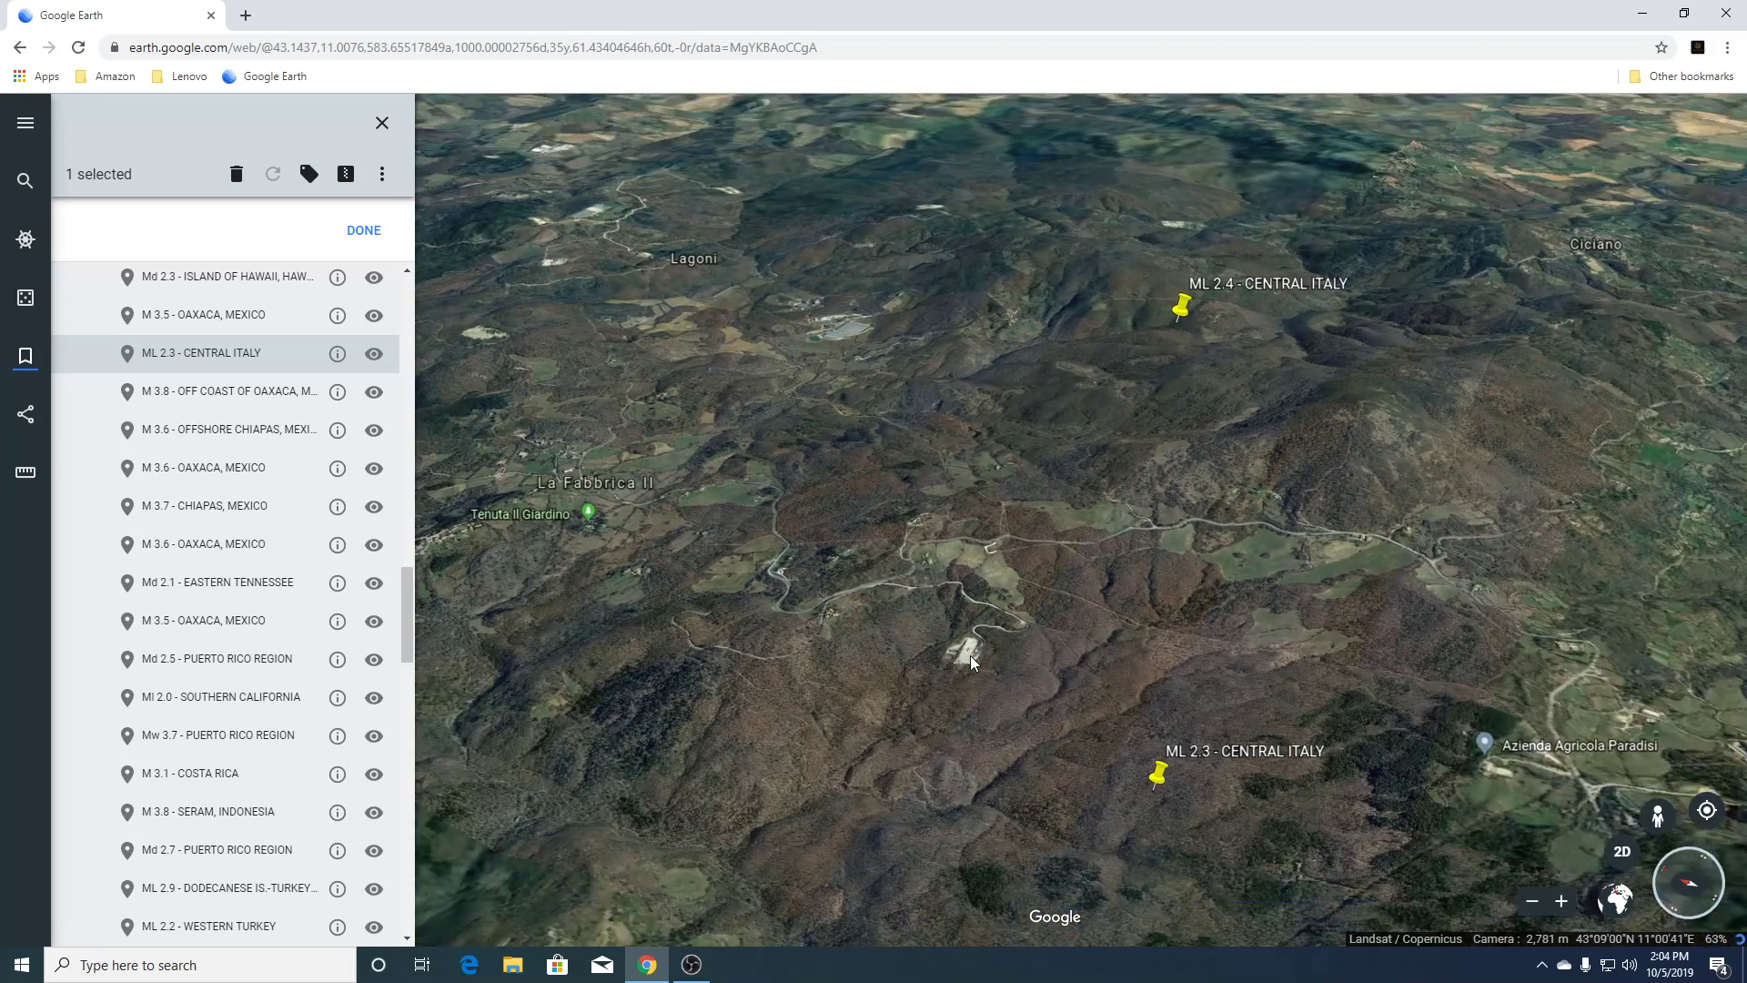
scroll(970, 656, down, 4)
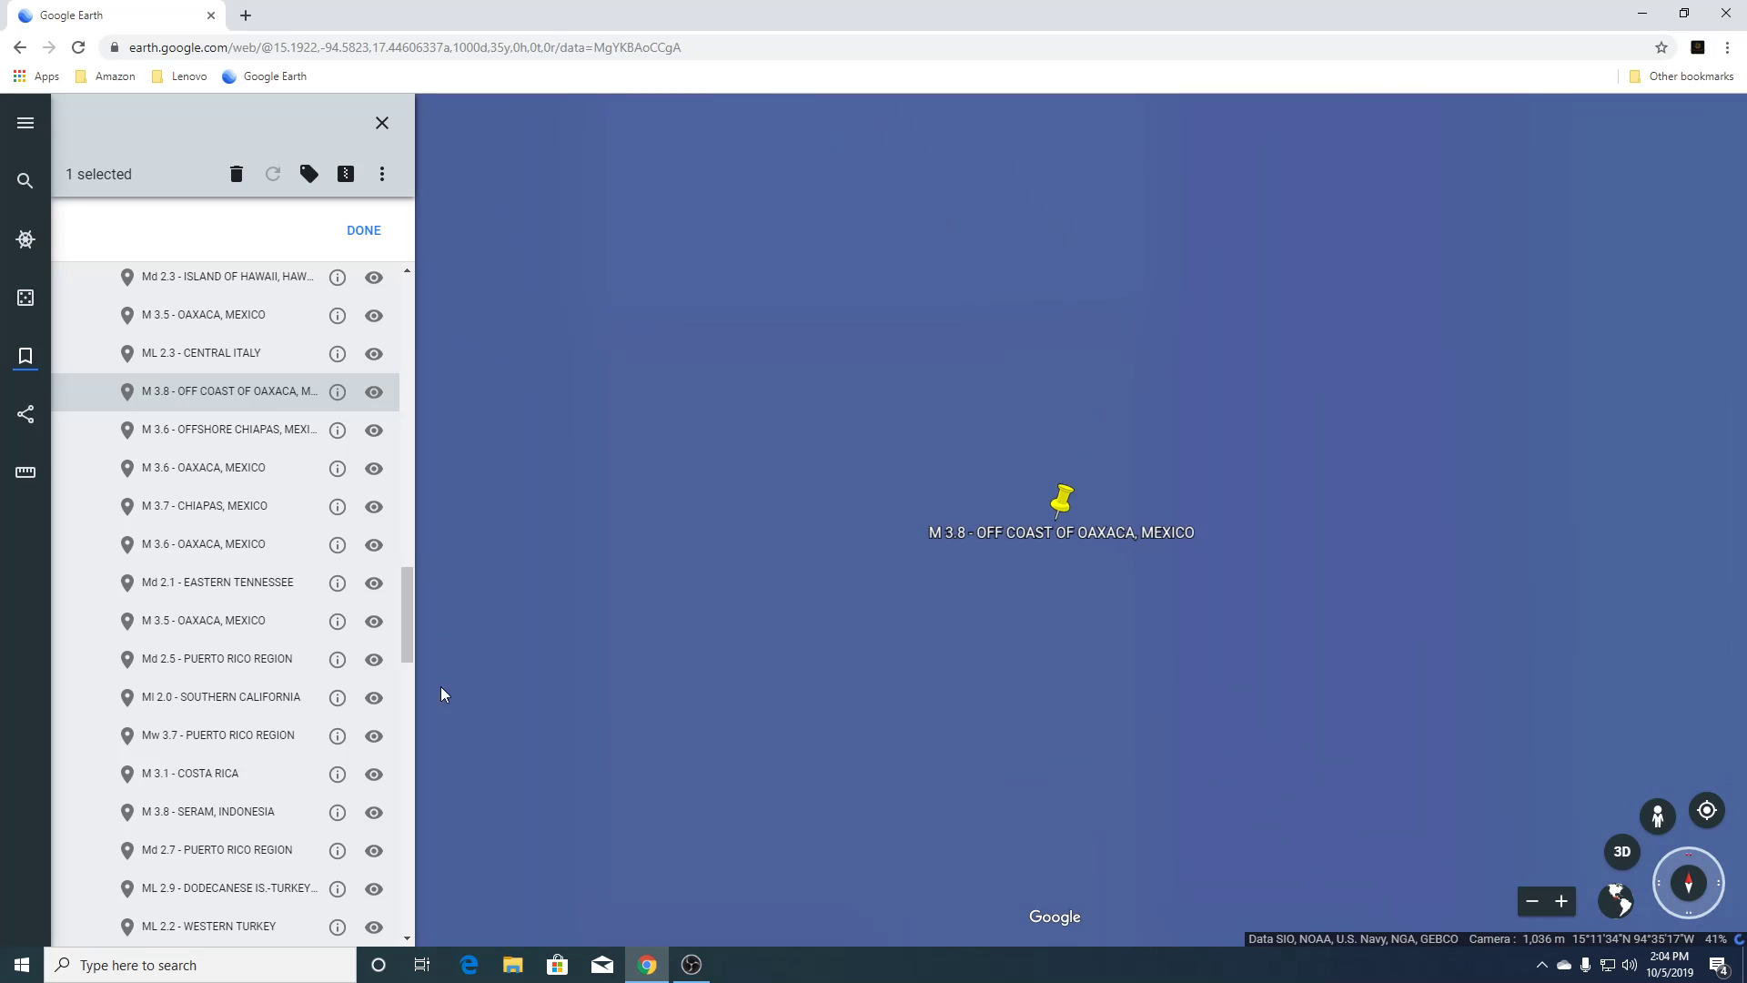
Examine the seafloor and earthquake cluster around the M 3.8 Off Coast of Oaxaca placemark in 2D, and switch to 3D.
scroll(1203, 553, down, 5)
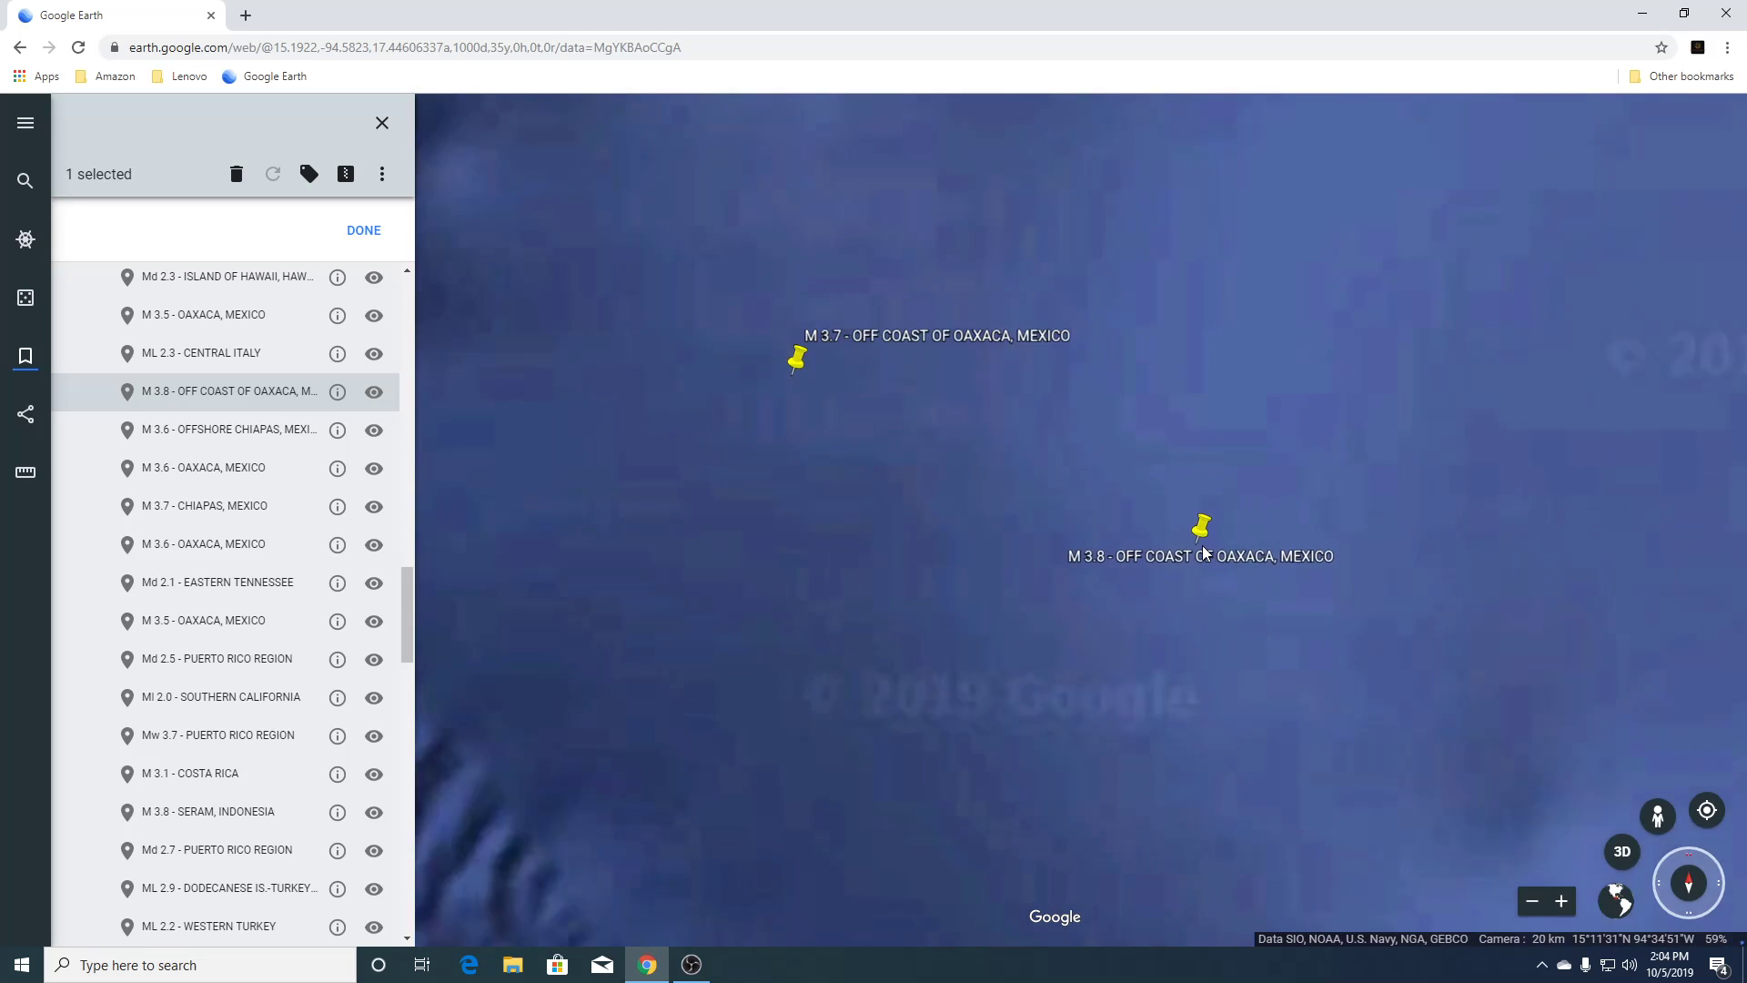
scroll(1203, 552, down, 3)
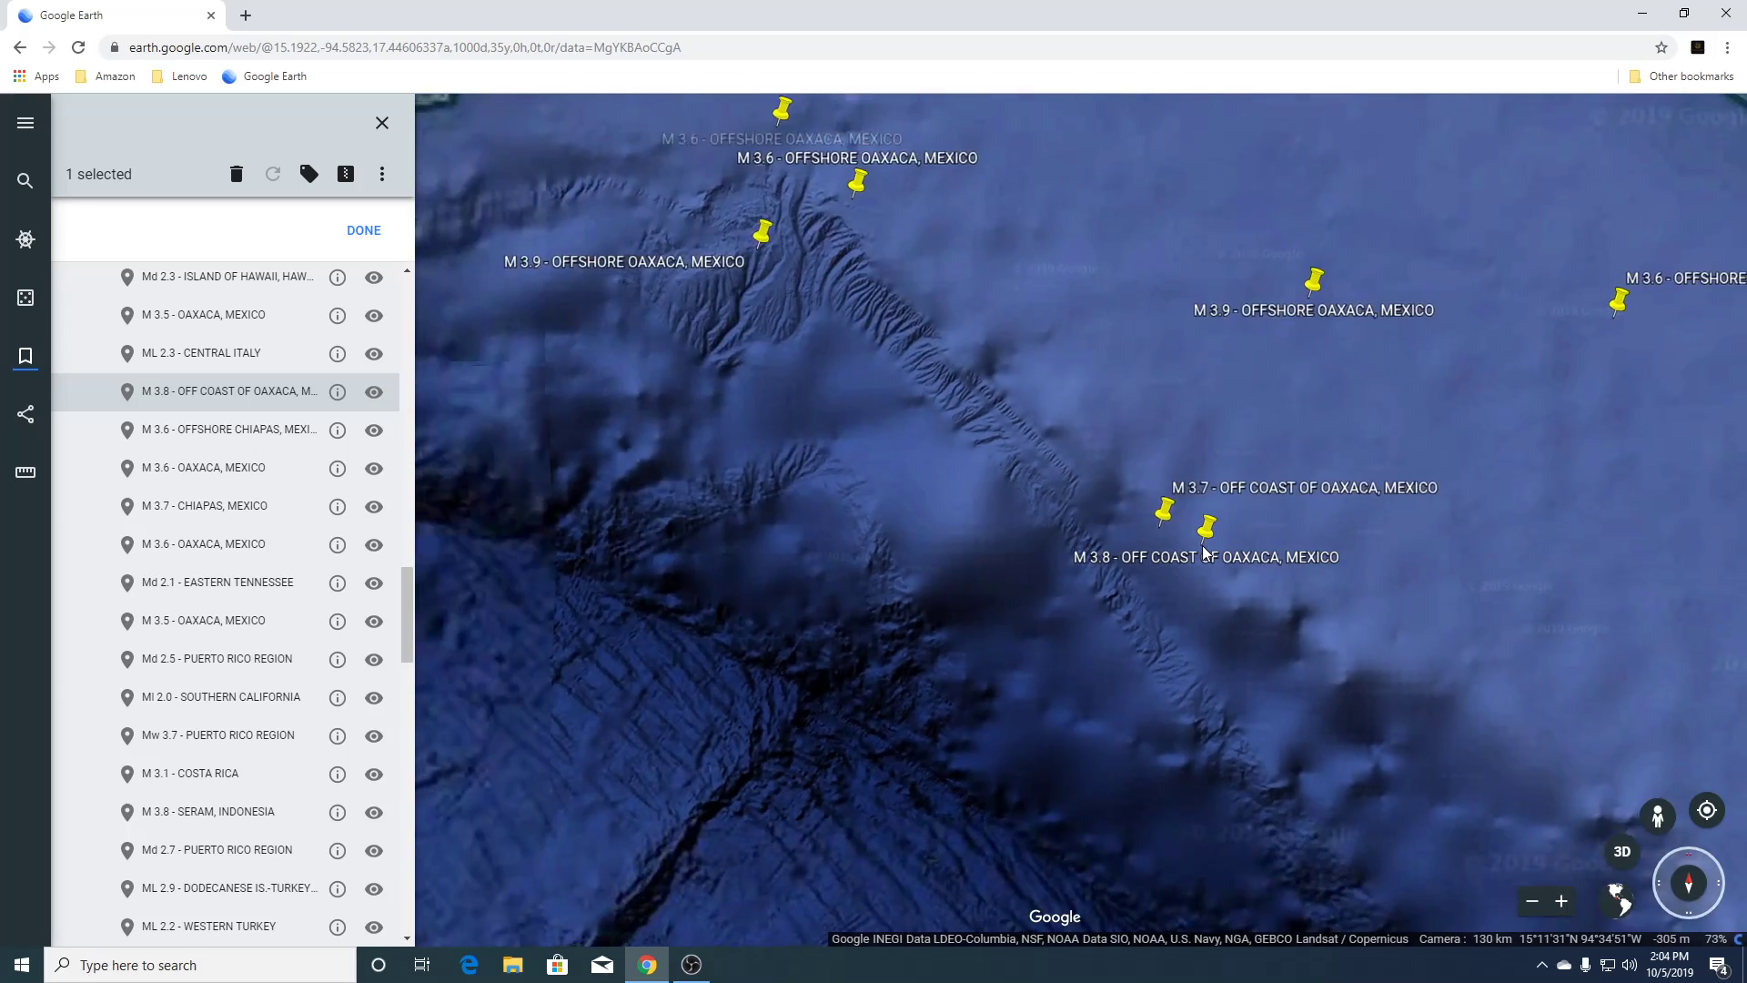
scroll(1203, 552, down, 3)
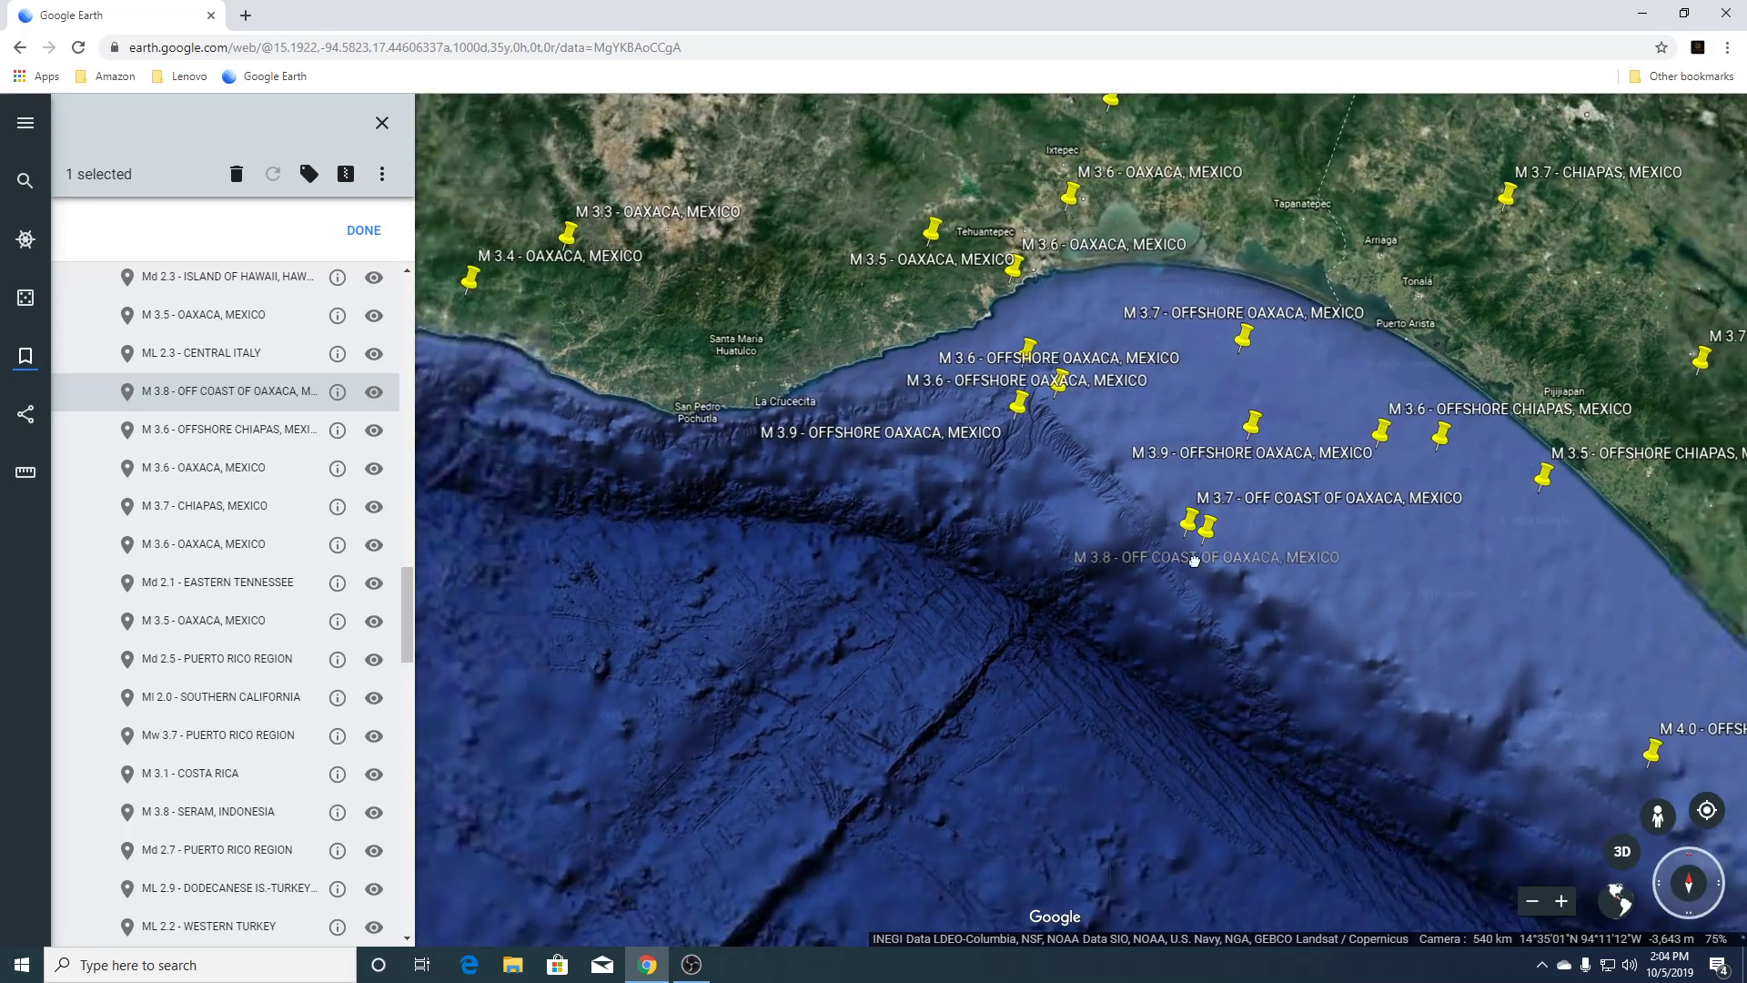
drag(1195, 561, 1014, 281)
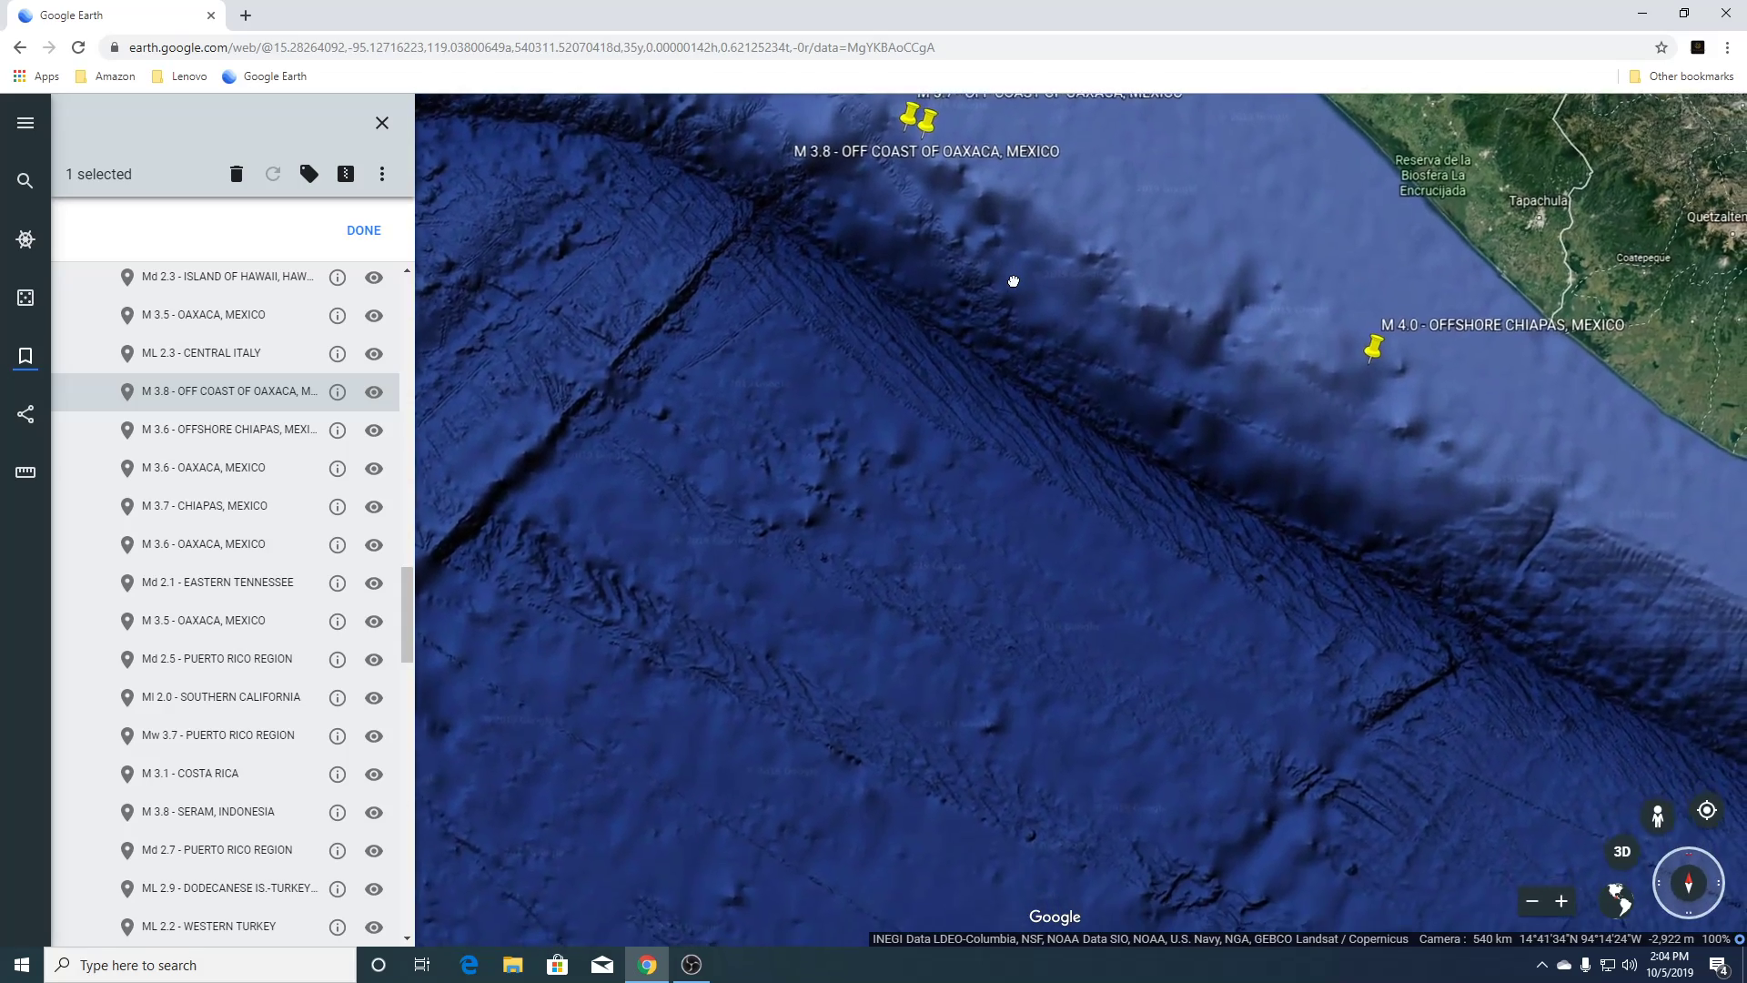
drag(1116, 403, 1170, 636)
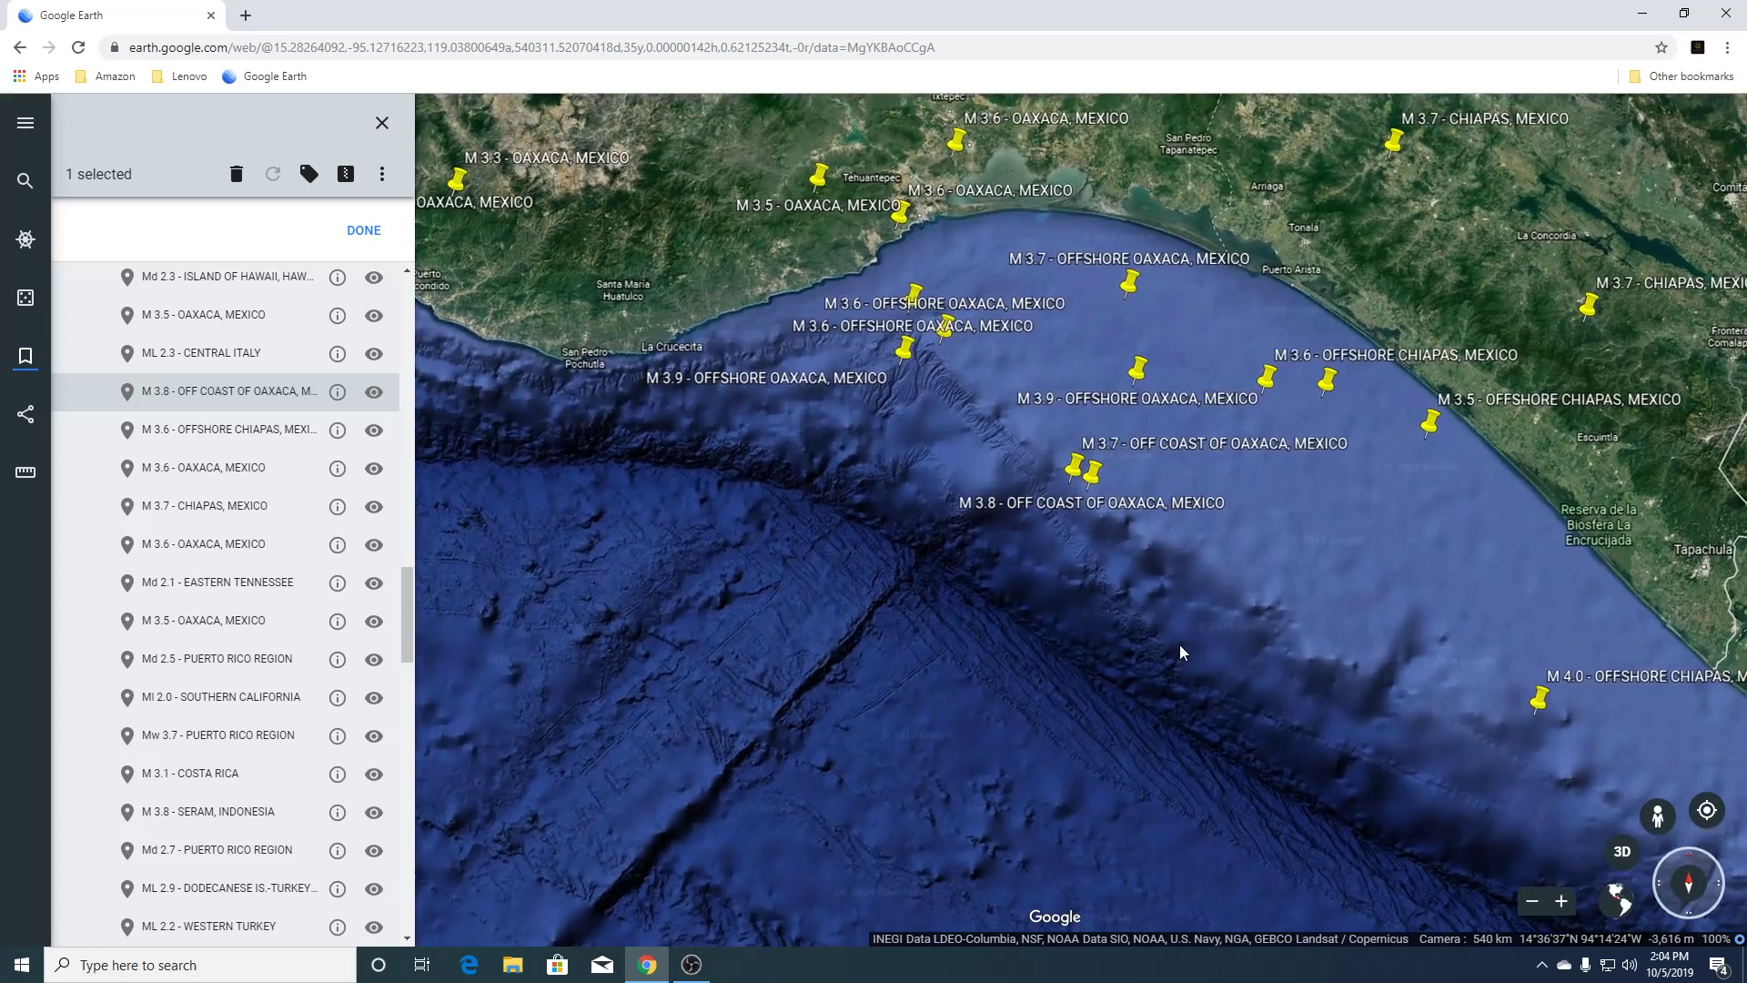
click(1623, 853)
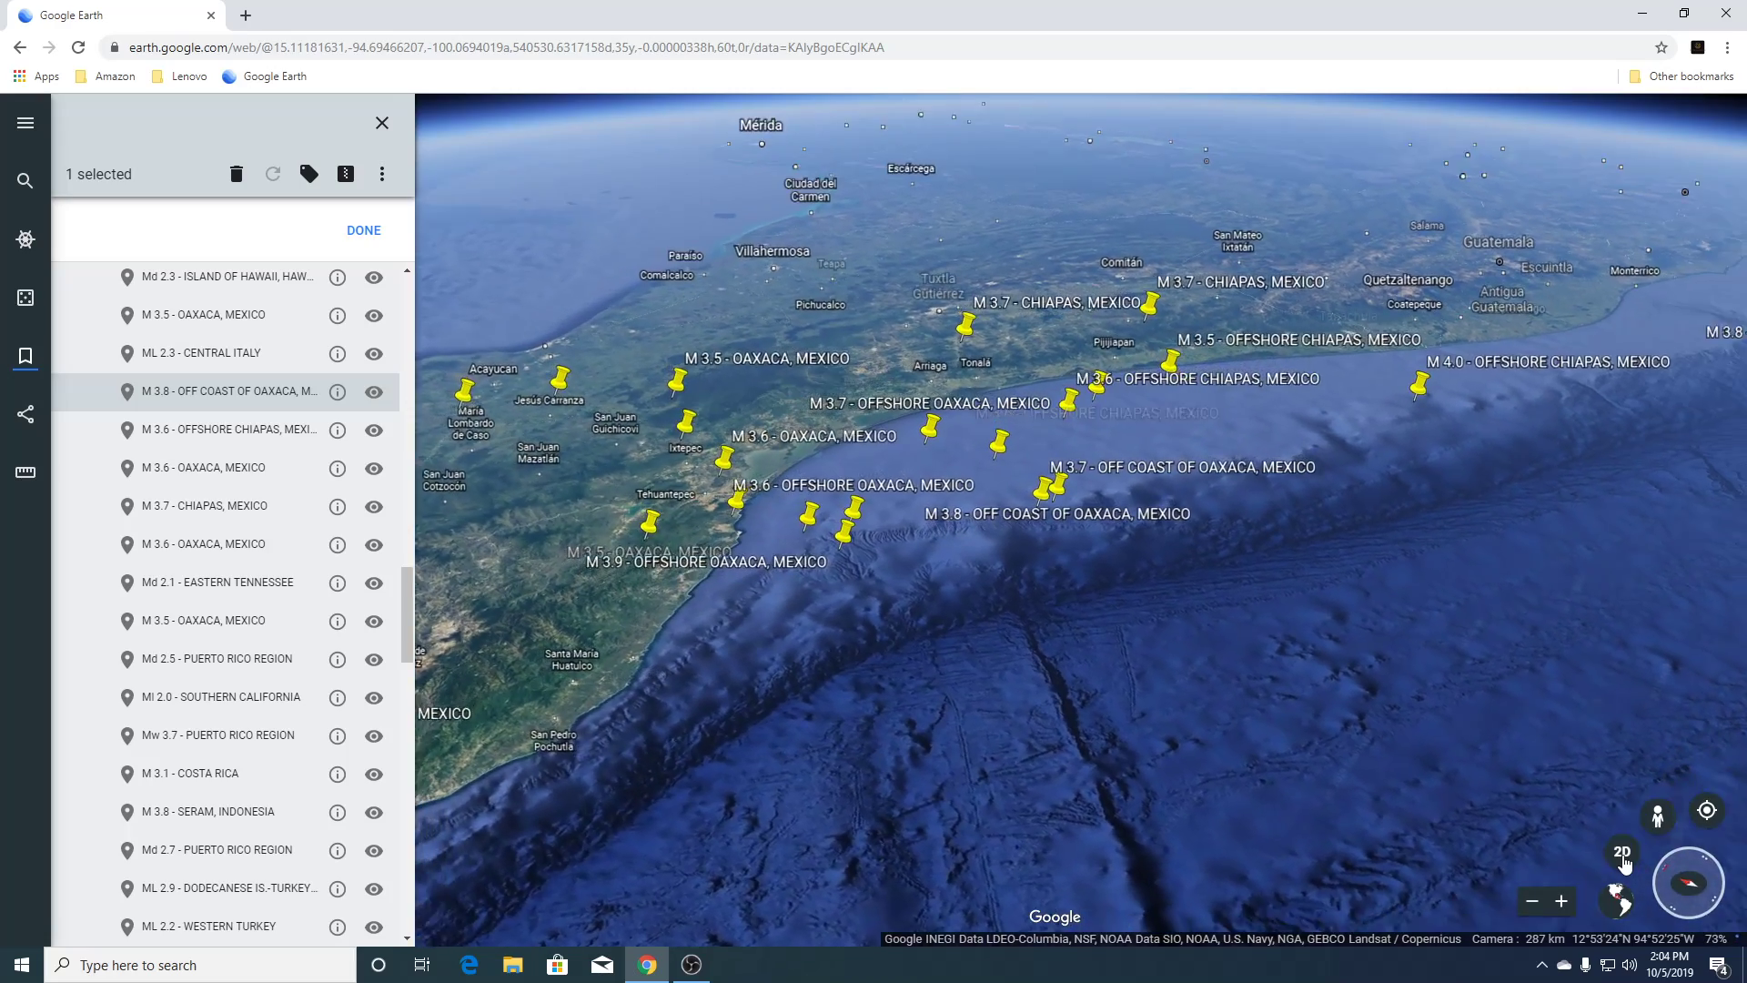
Fly to the M 3.6 Offshore Chiapas placemark and view it together with the neighbouring earthquakes along the coast.
click(189, 429)
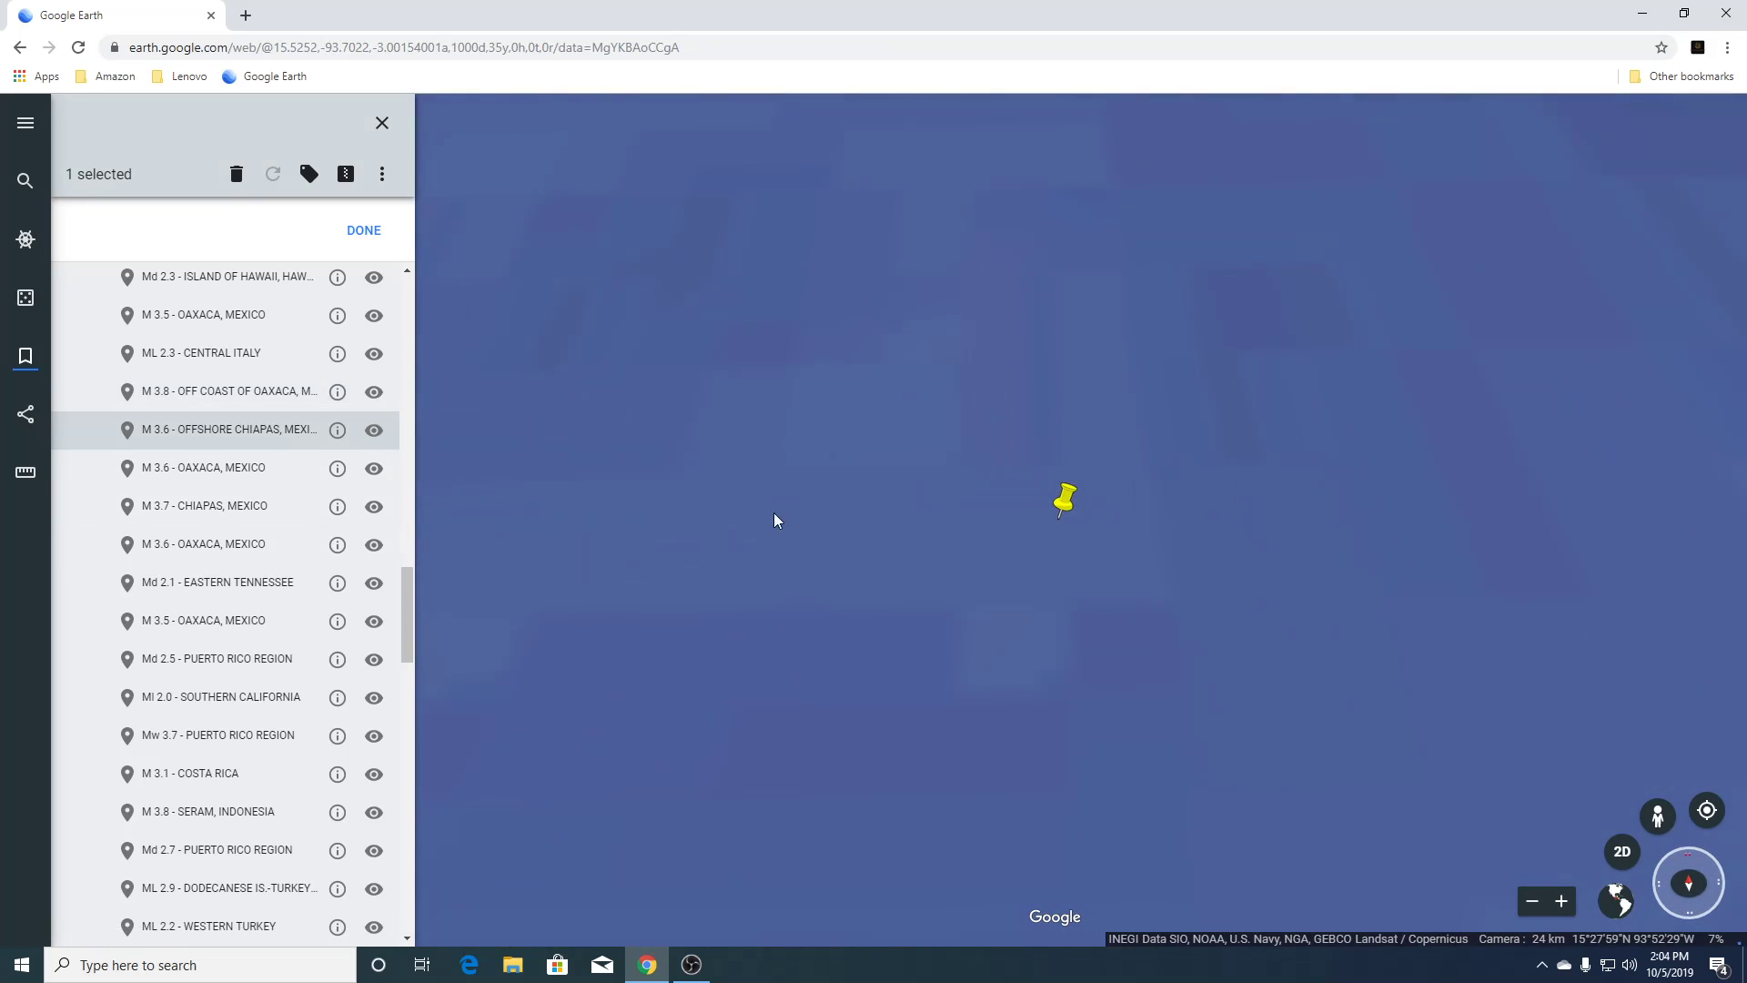
scroll(952, 551, down, 5)
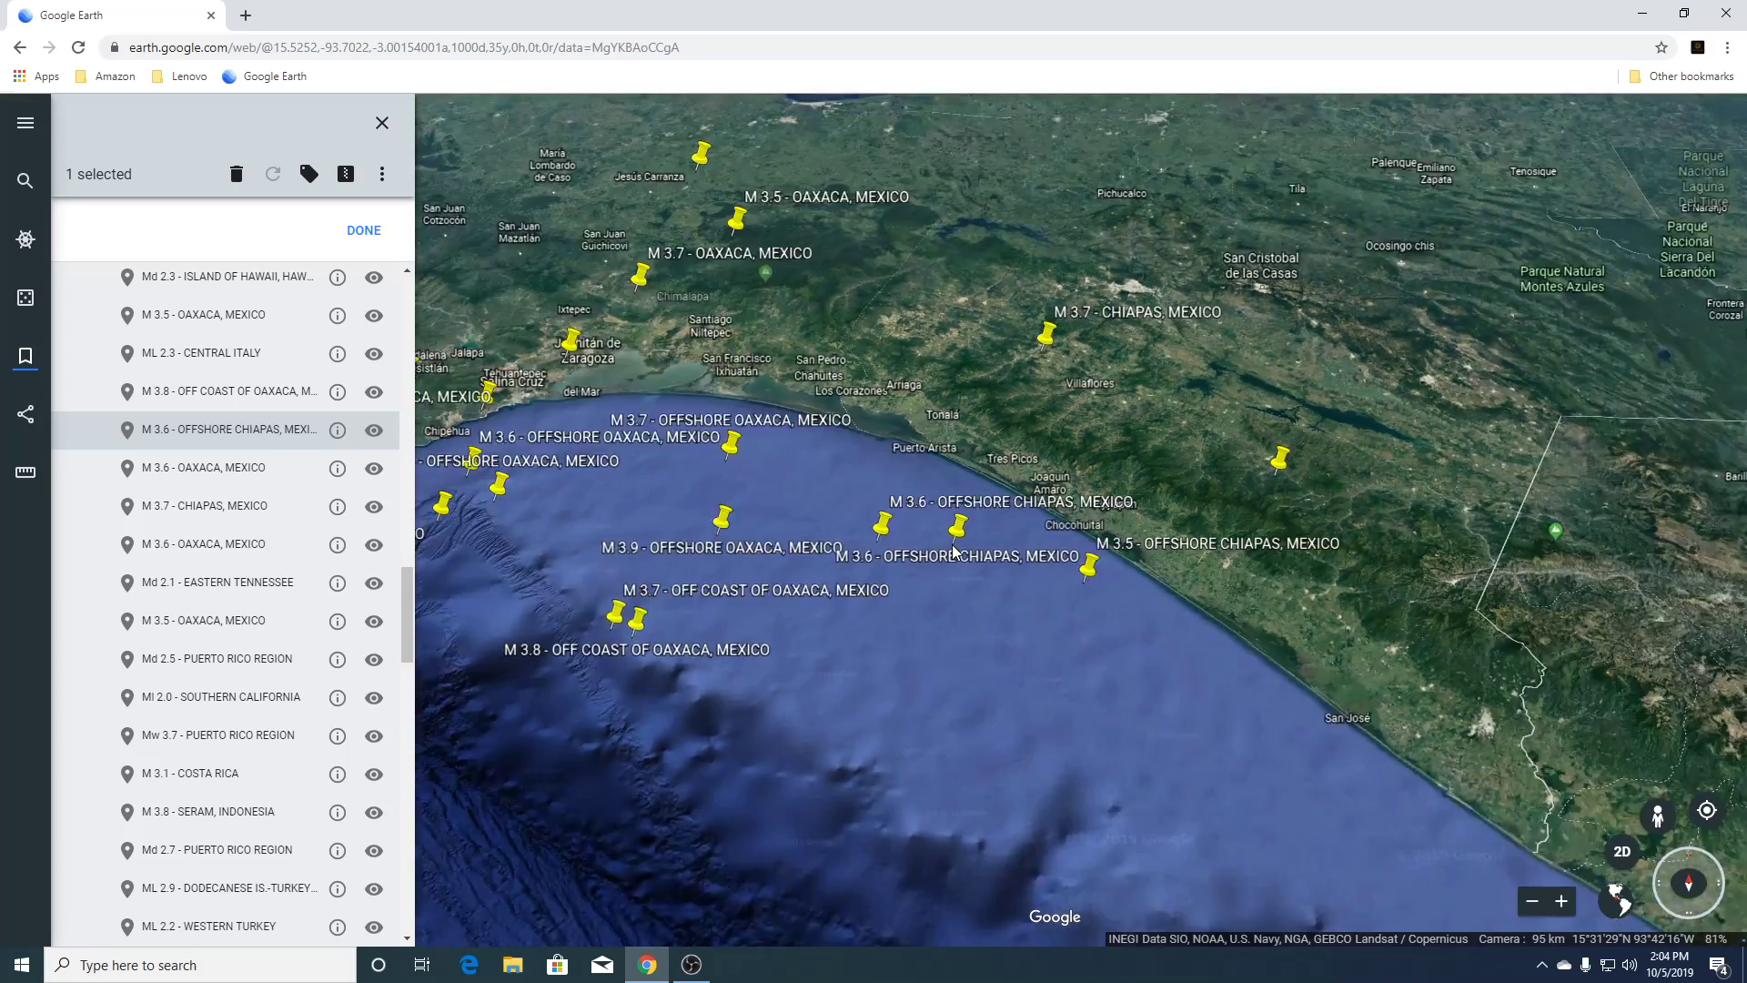
scroll(953, 550, down, 3)
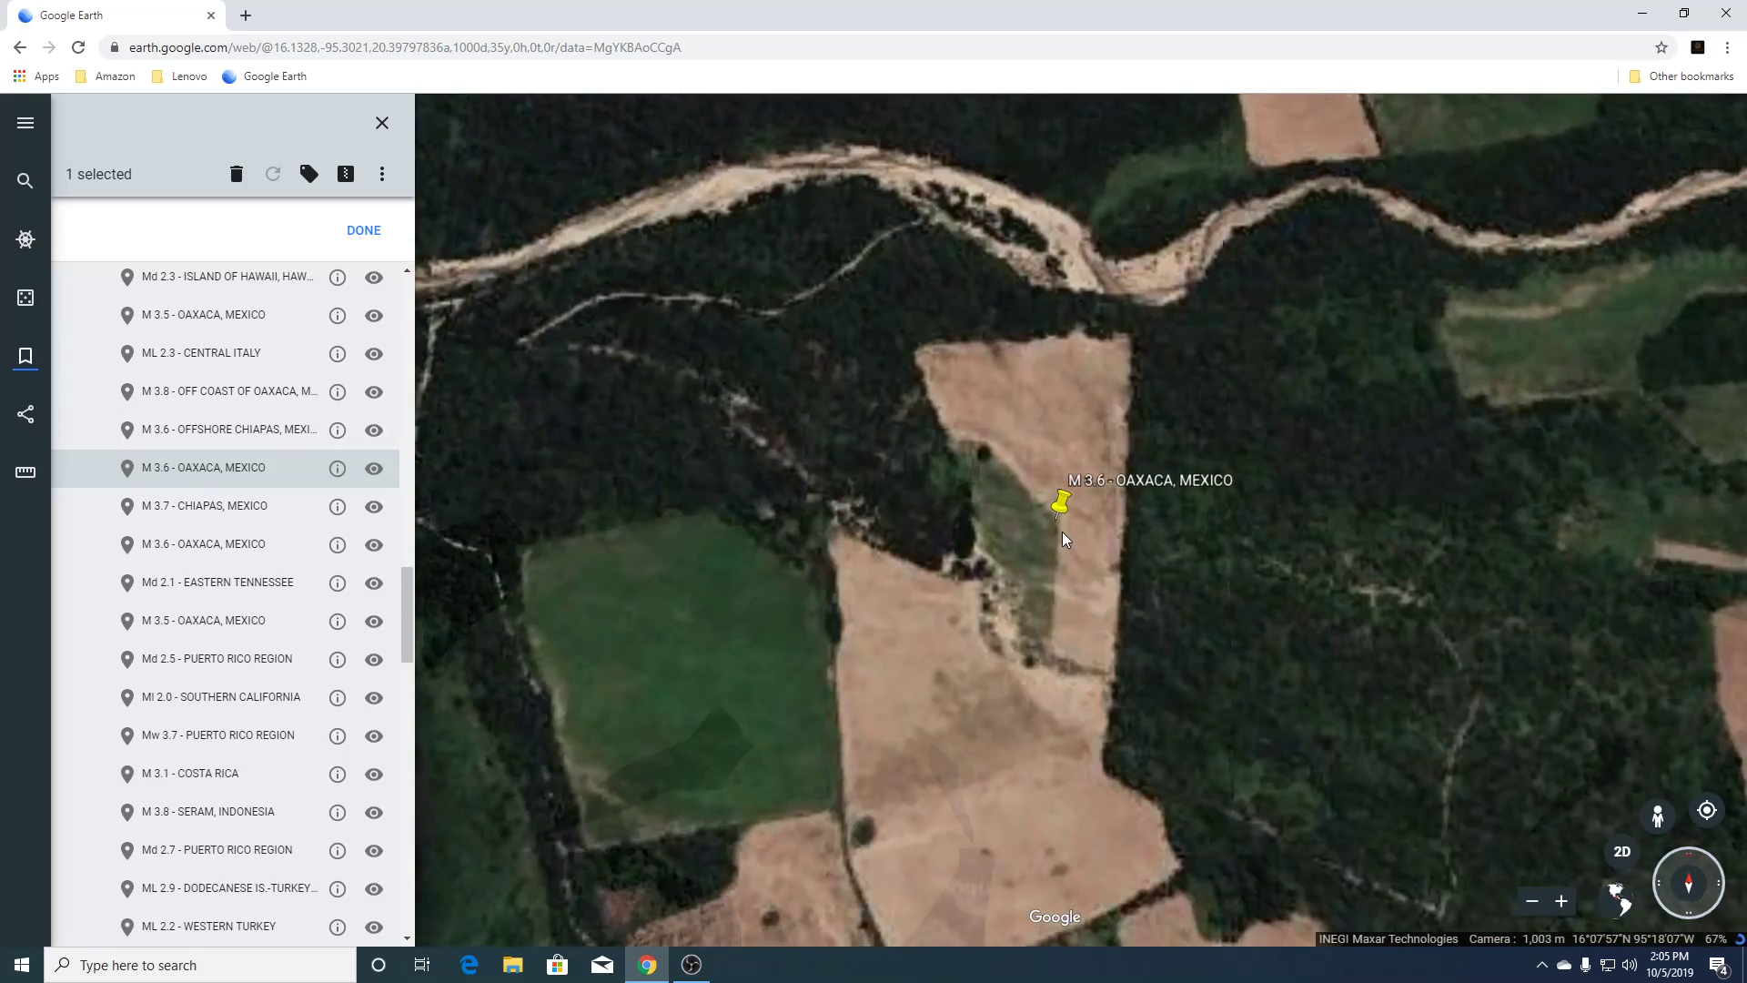
View the M 3.6 Oaxaca placemark near Playa Brasil in 3D and examine the surrounding farmland, riverbed and coast.
scroll(1062, 532, down, 1)
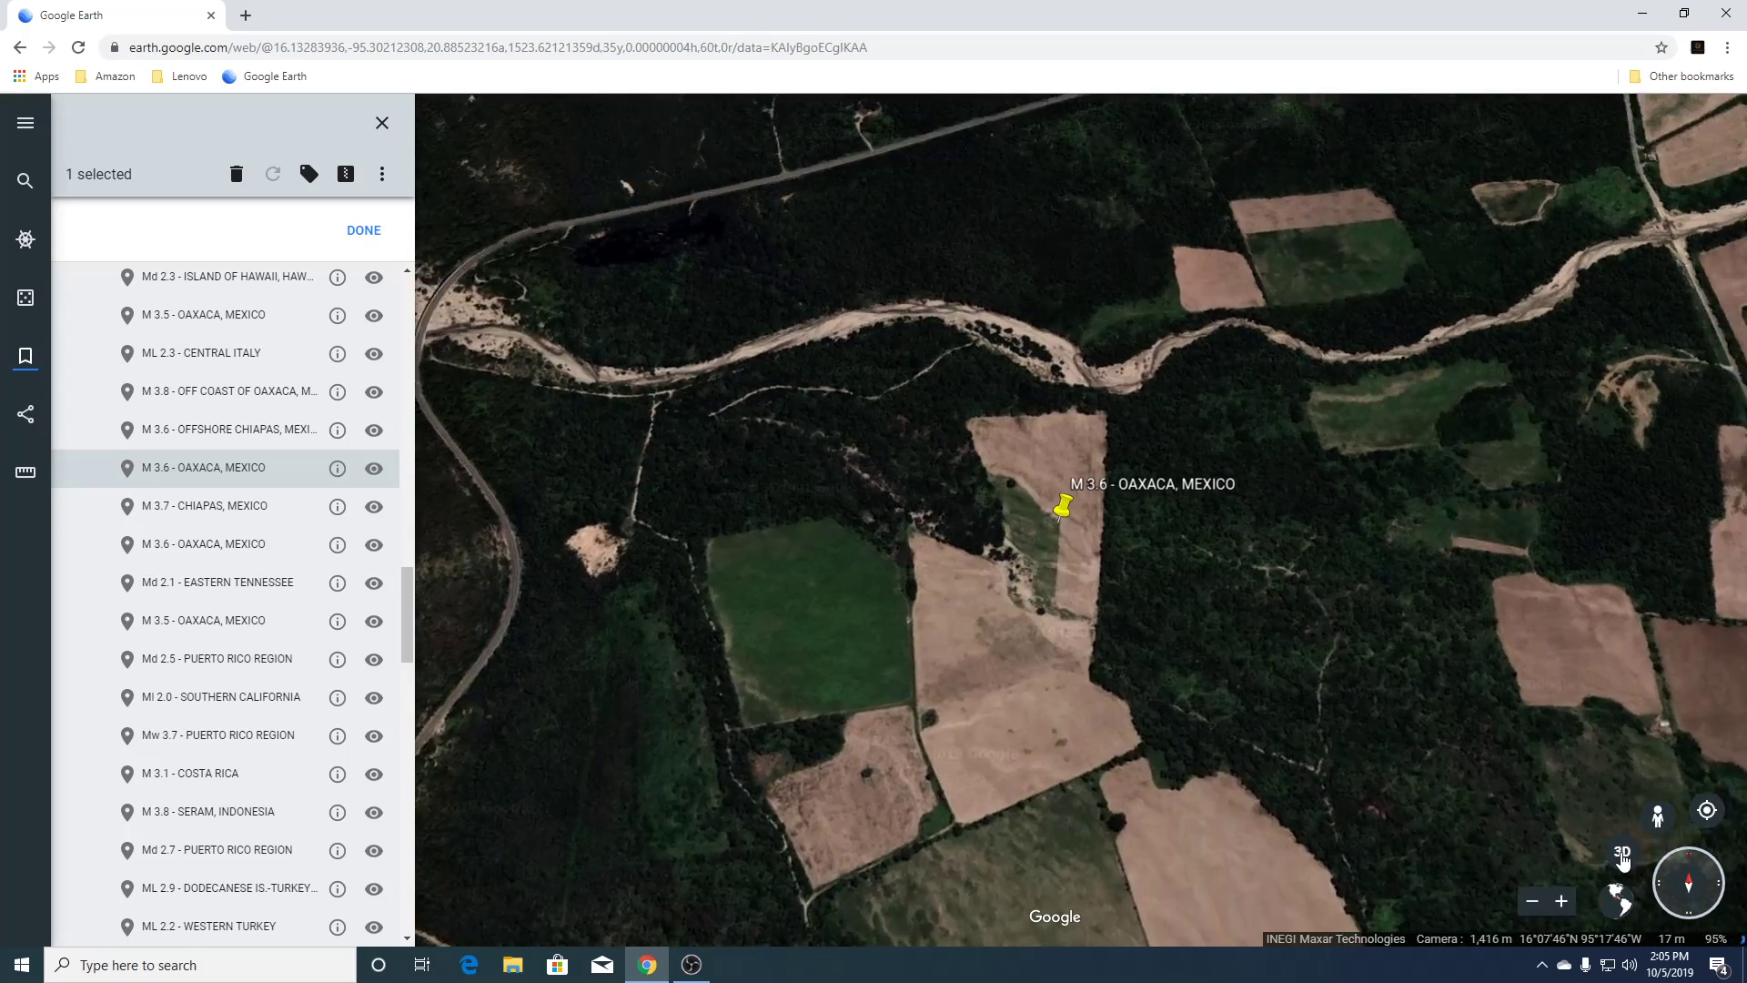
click(1622, 855)
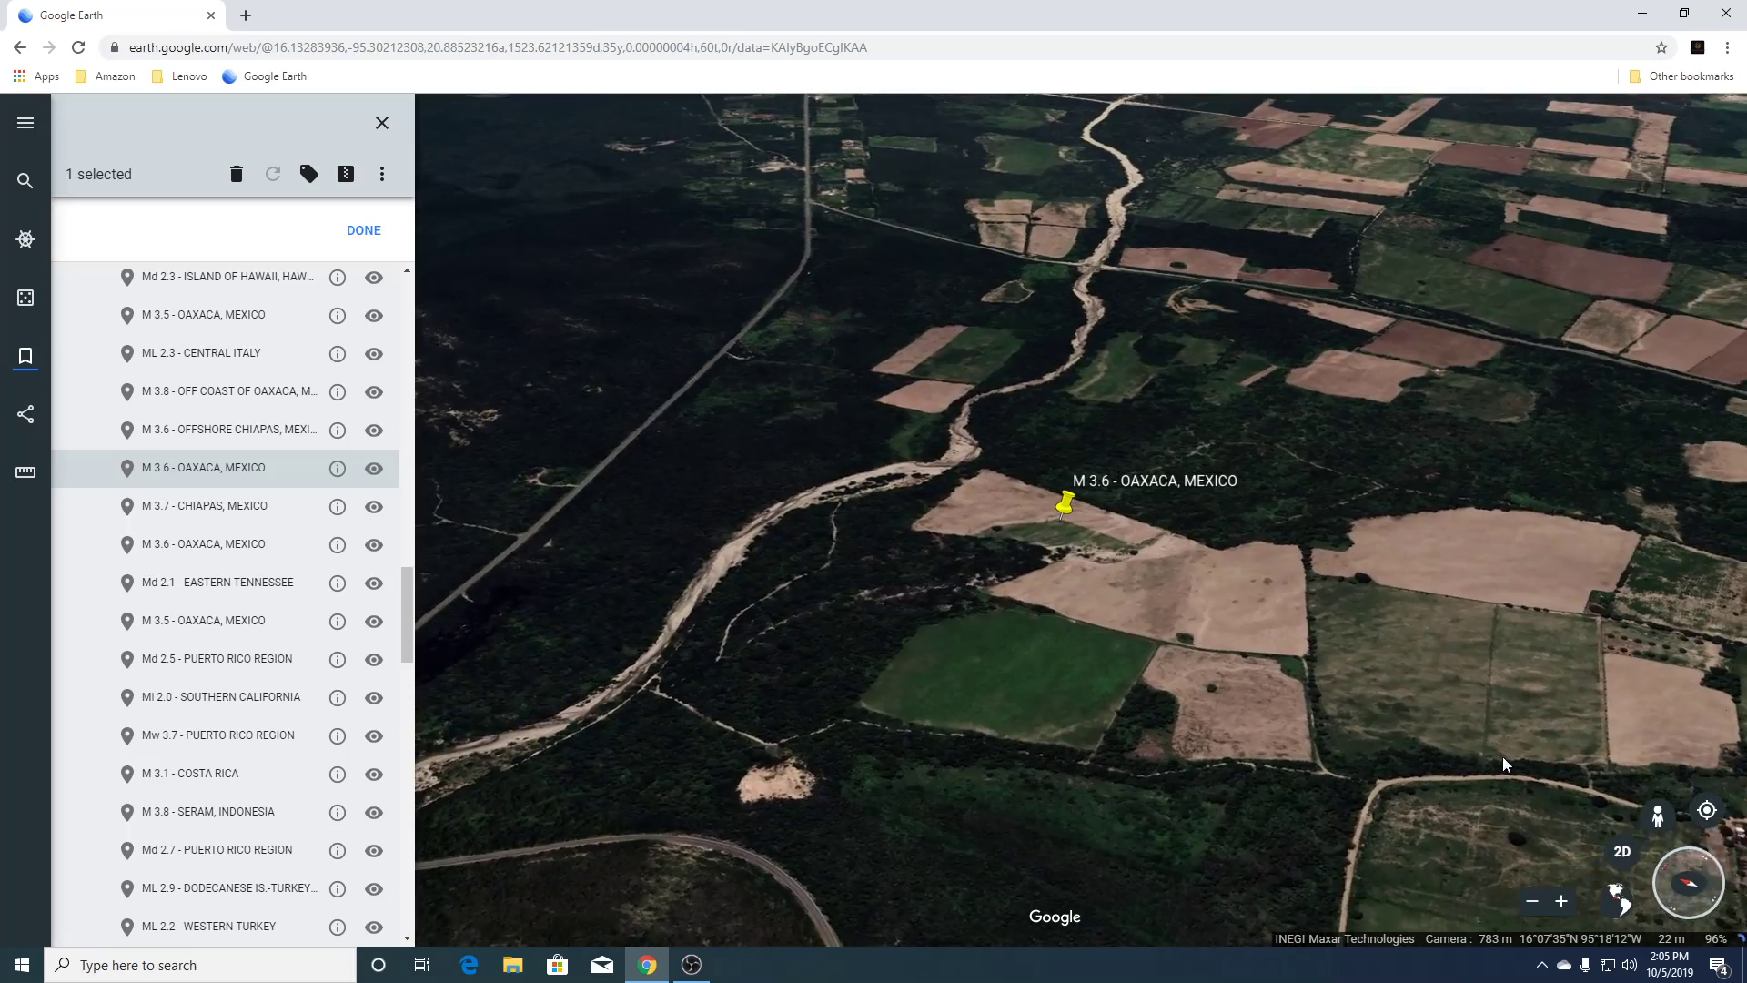
scroll(1111, 705, down, 5)
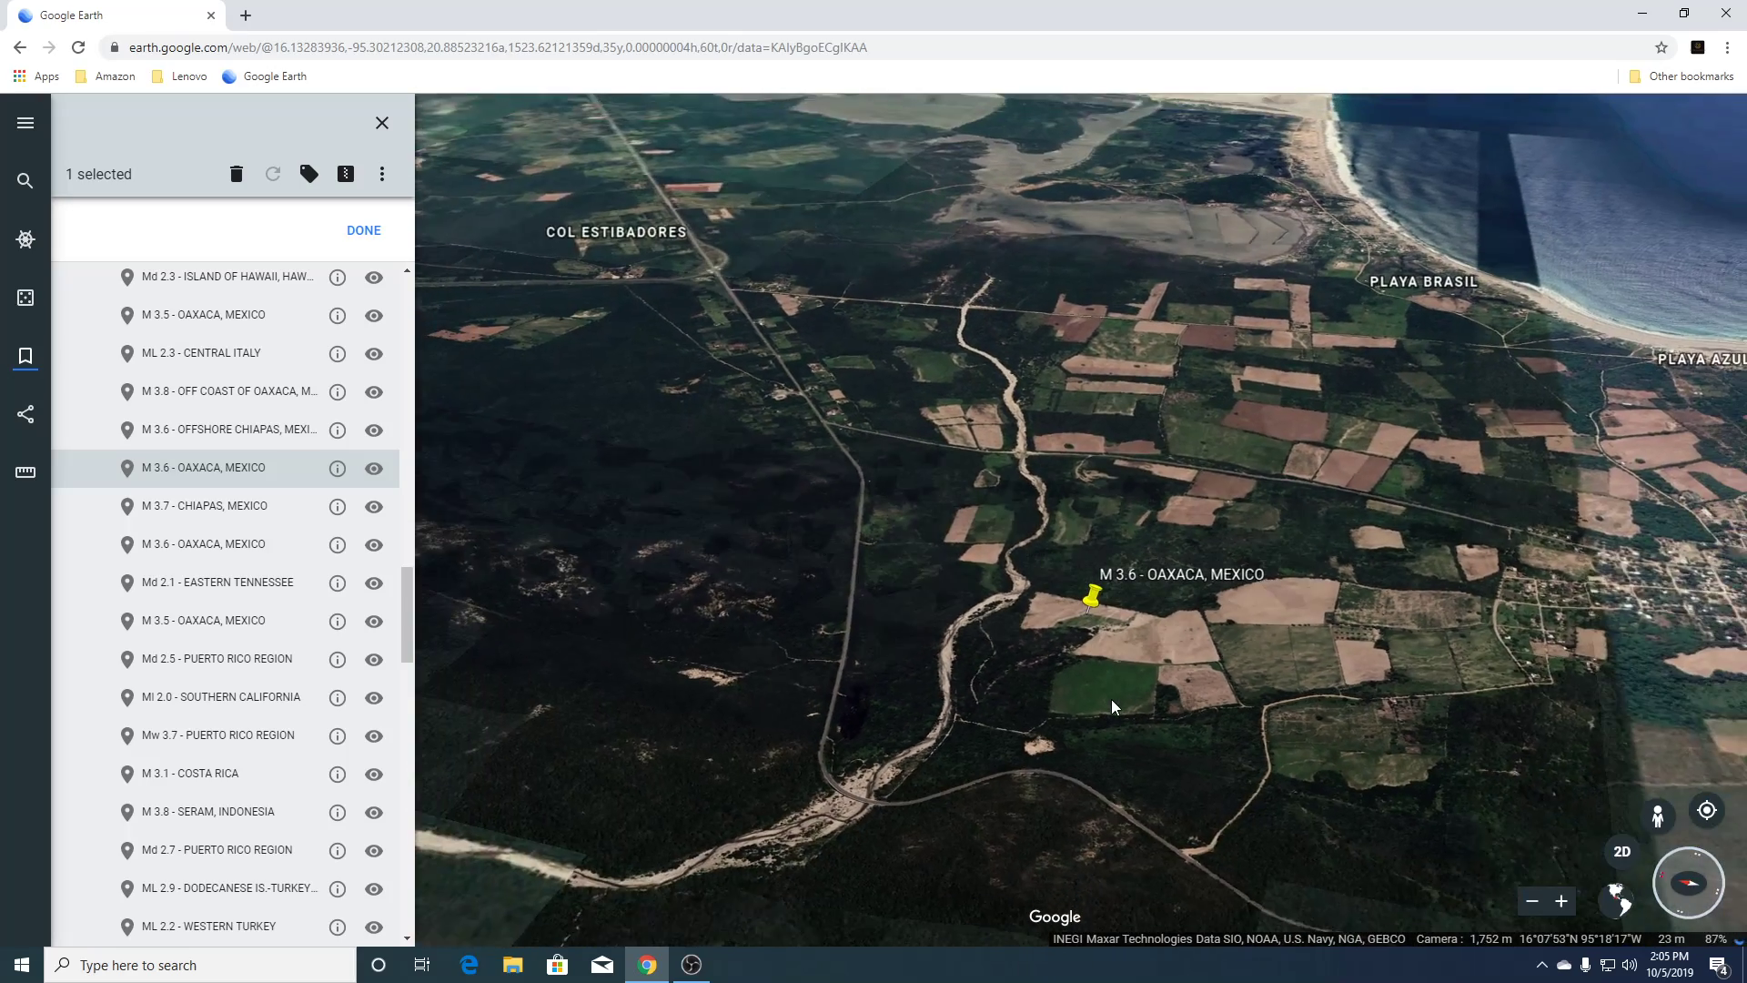
scroll(1111, 699, down, 2)
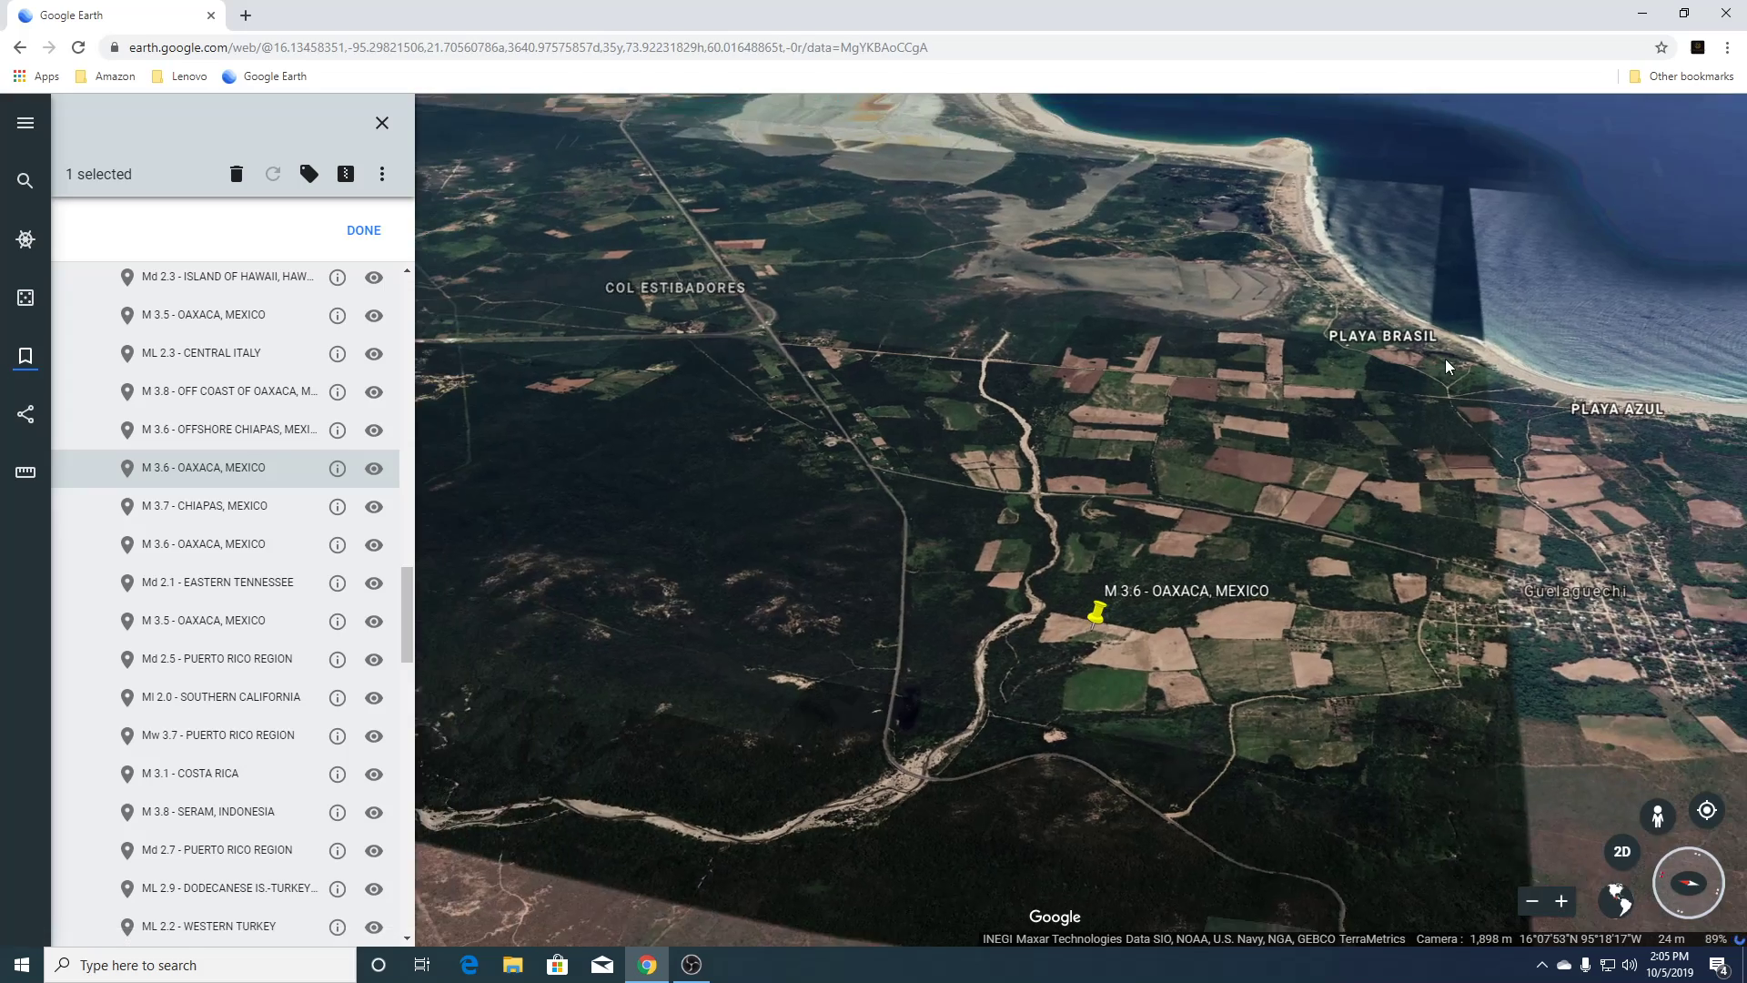
drag(1469, 499, 1313, 379)
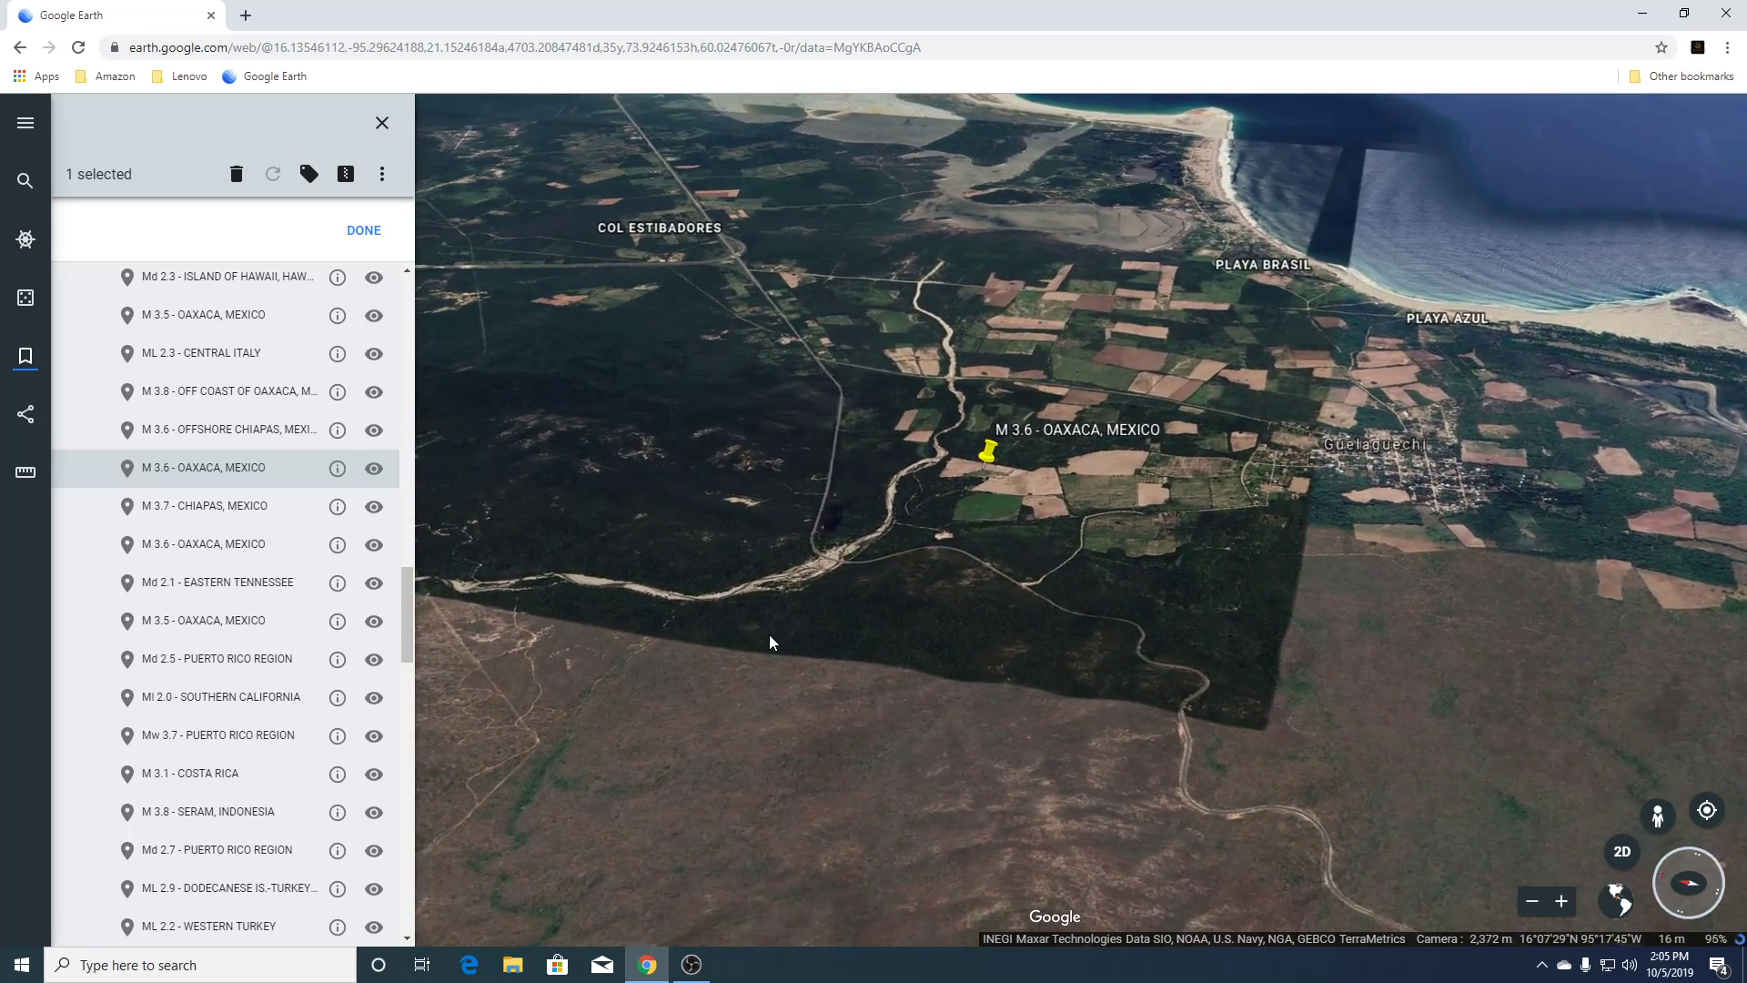
Examine the coastline toward Salina Cruz and take a close look at the salt flats beside Las Escolleras.
scroll(770, 642, down, 4)
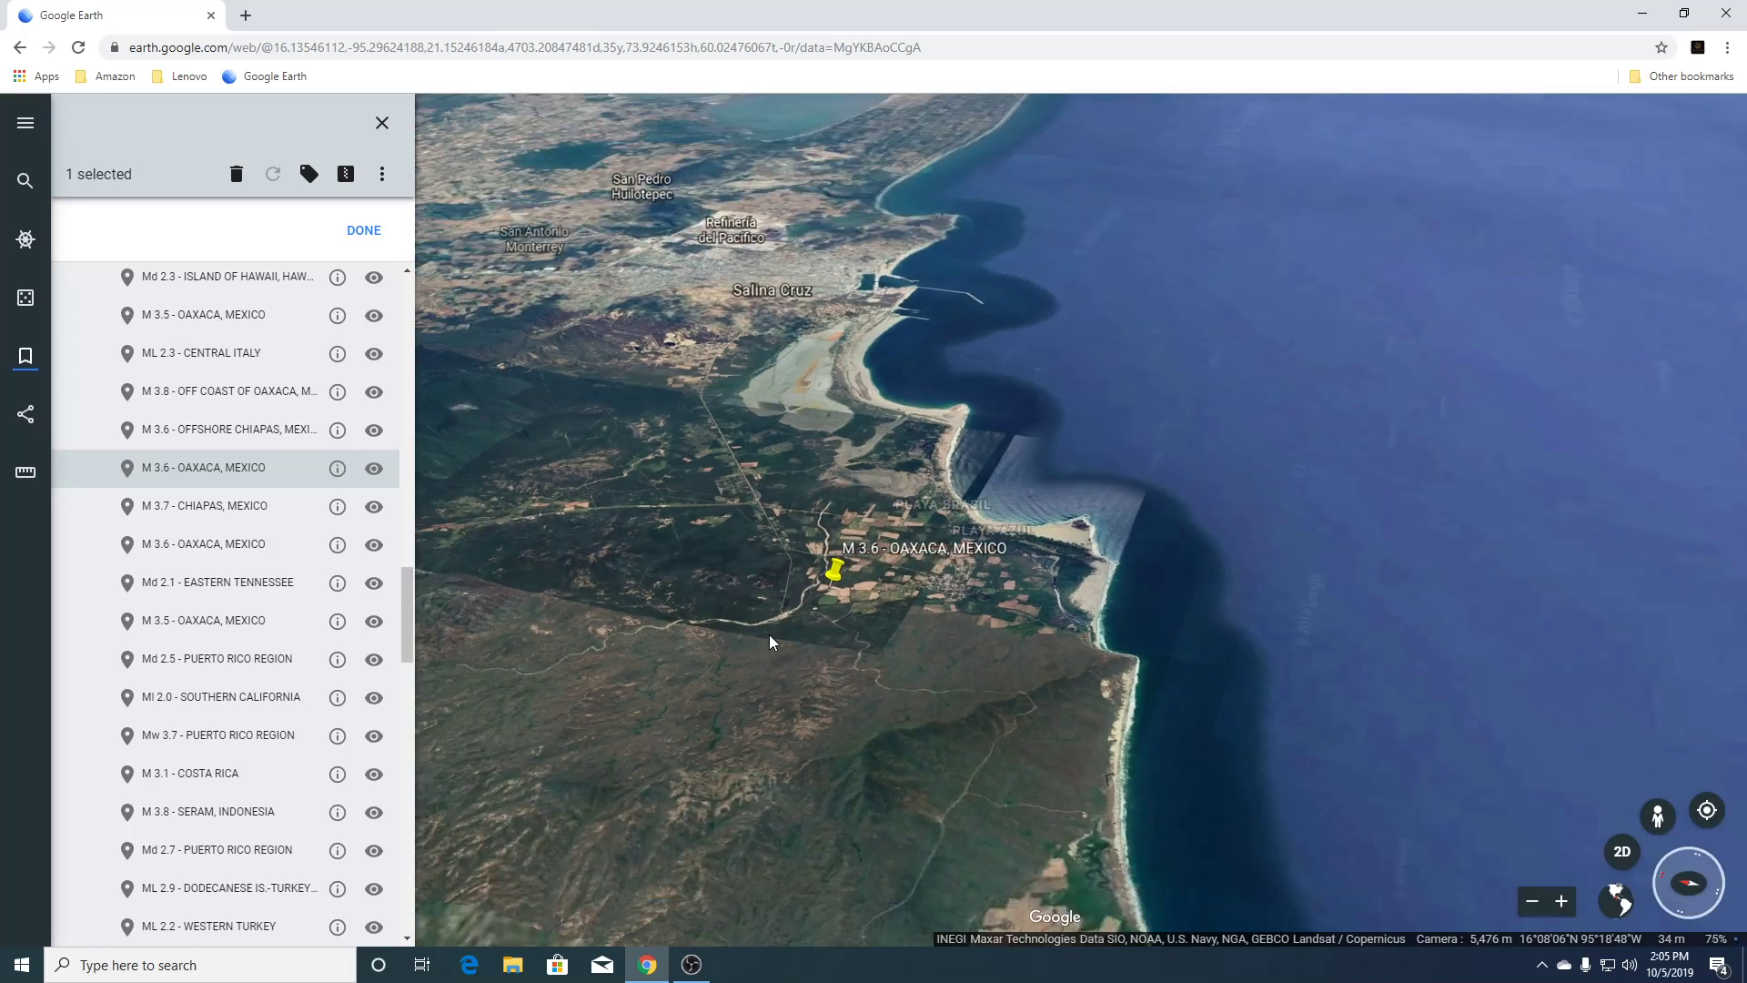
scroll(770, 642, down, 2)
scroll(830, 374, up, 5)
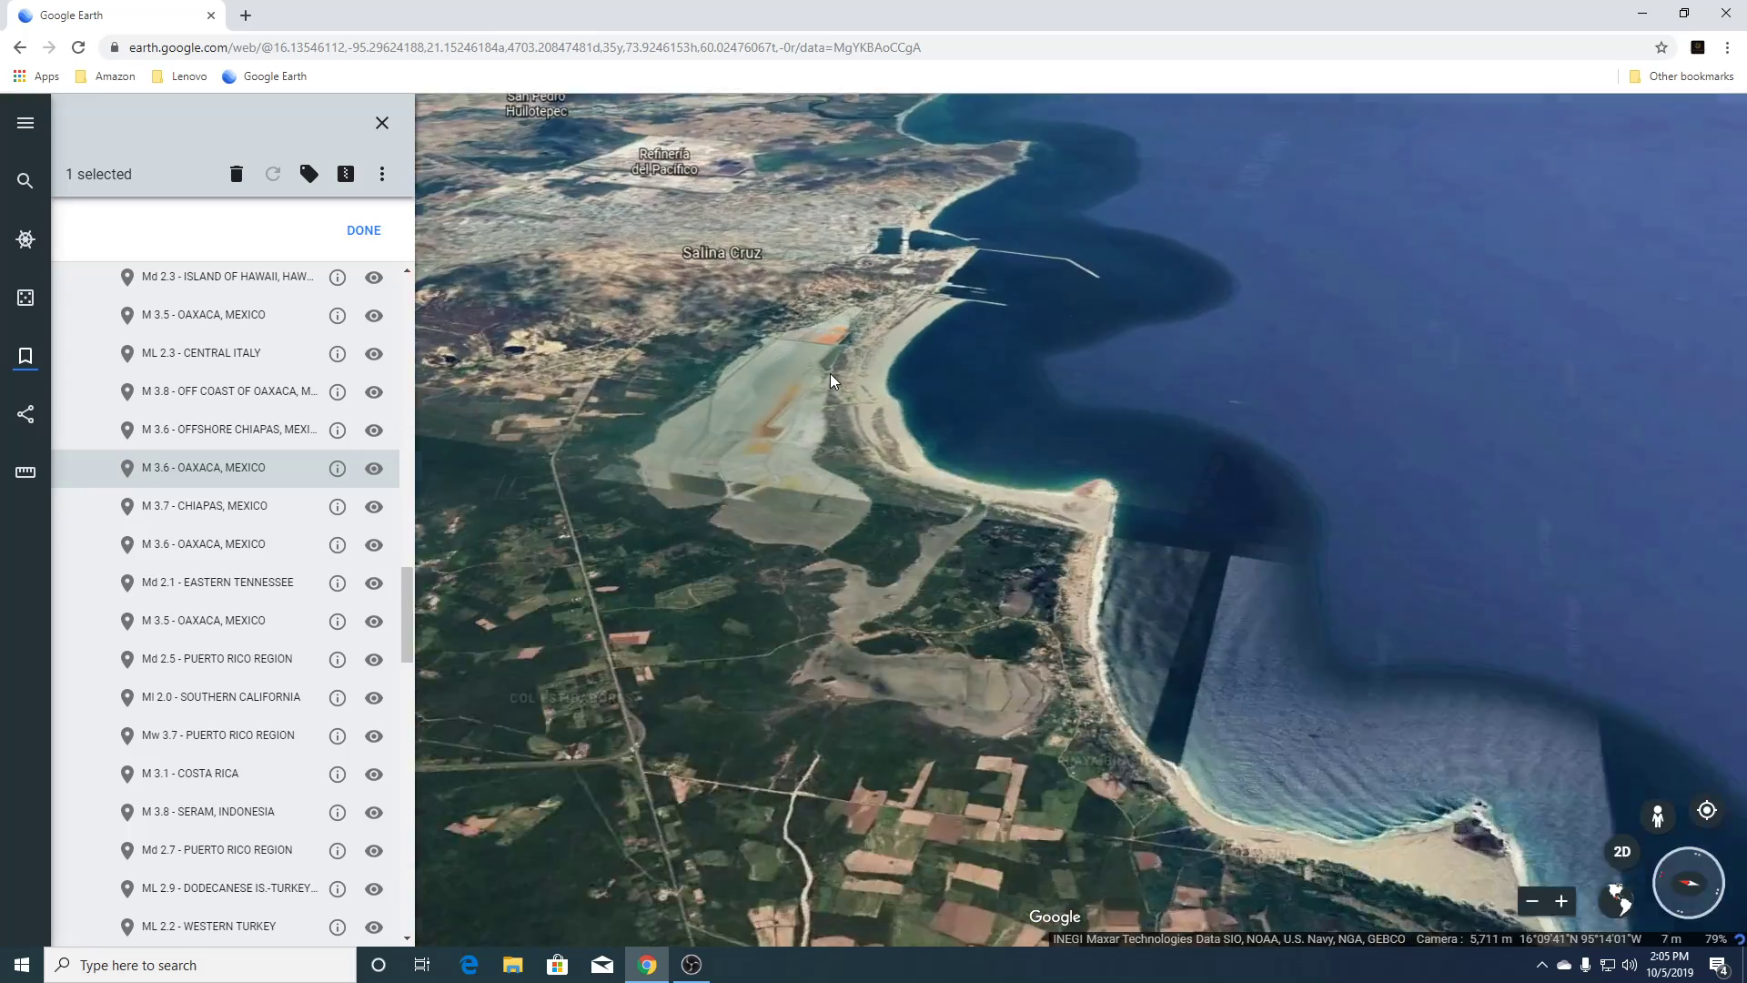
drag(792, 671, 992, 665)
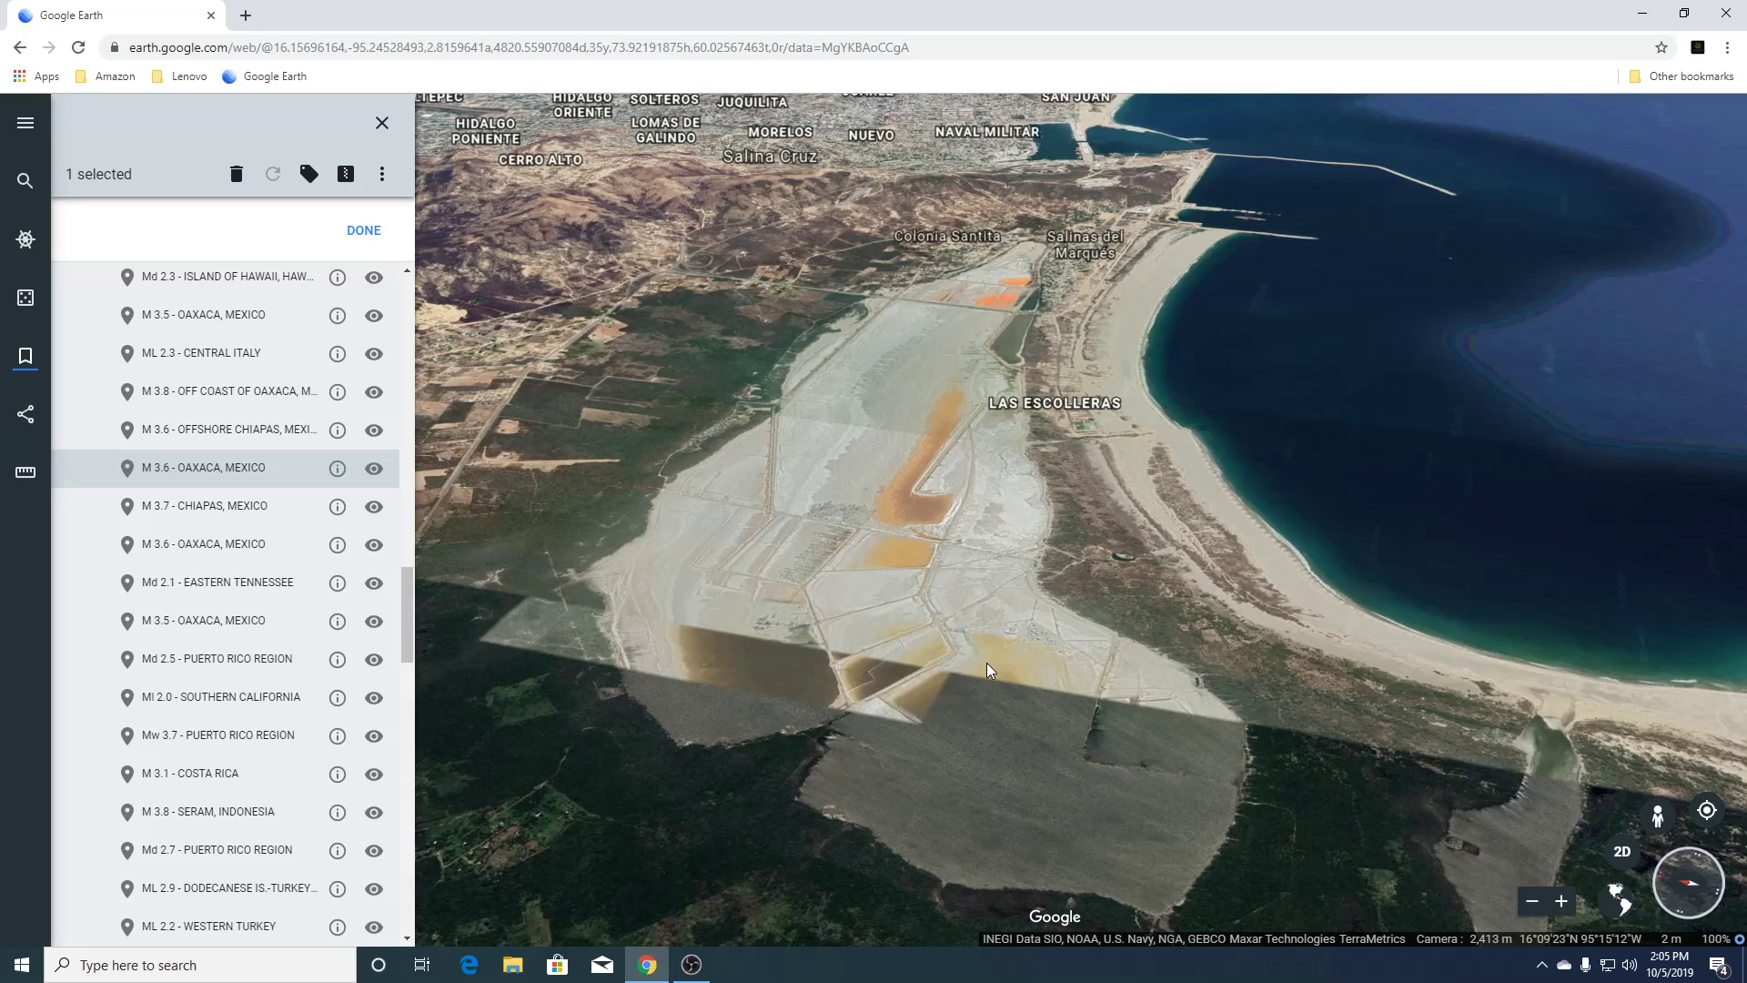
scroll(989, 670, down, 5)
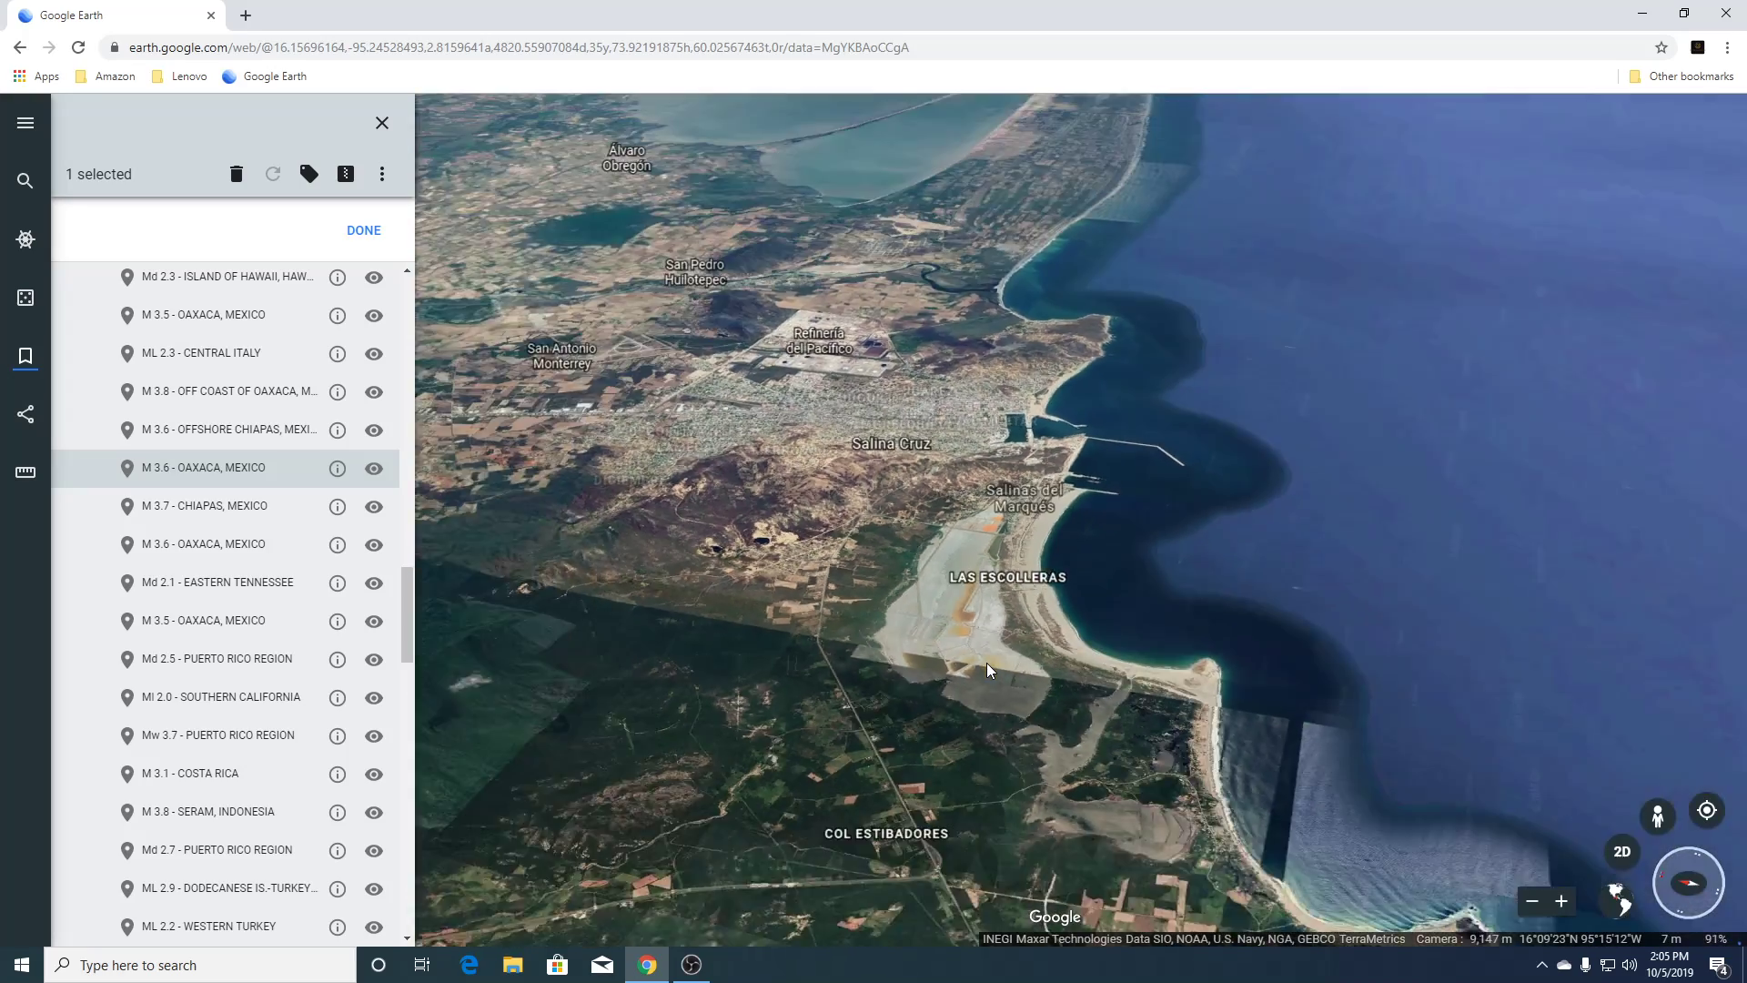
View the earthquakes along the Salina Cruz coast and fly to the M 3.7 Chiapas placemark.
scroll(988, 667, down, 5)
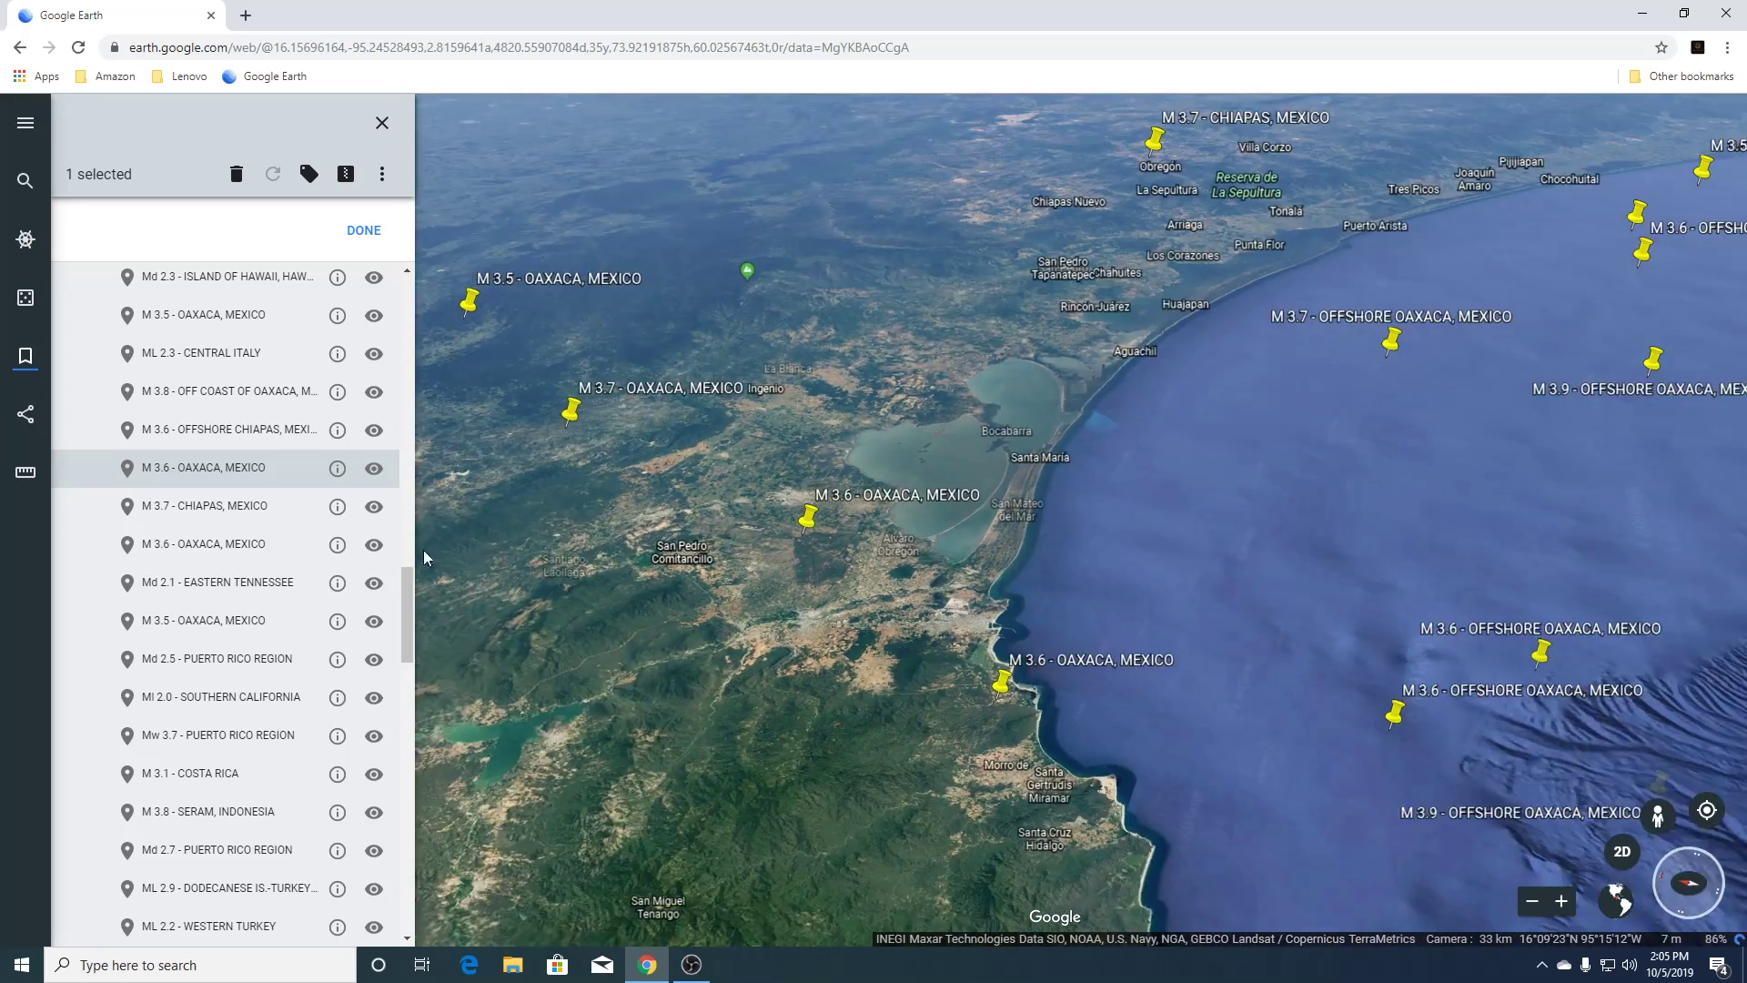
click(234, 516)
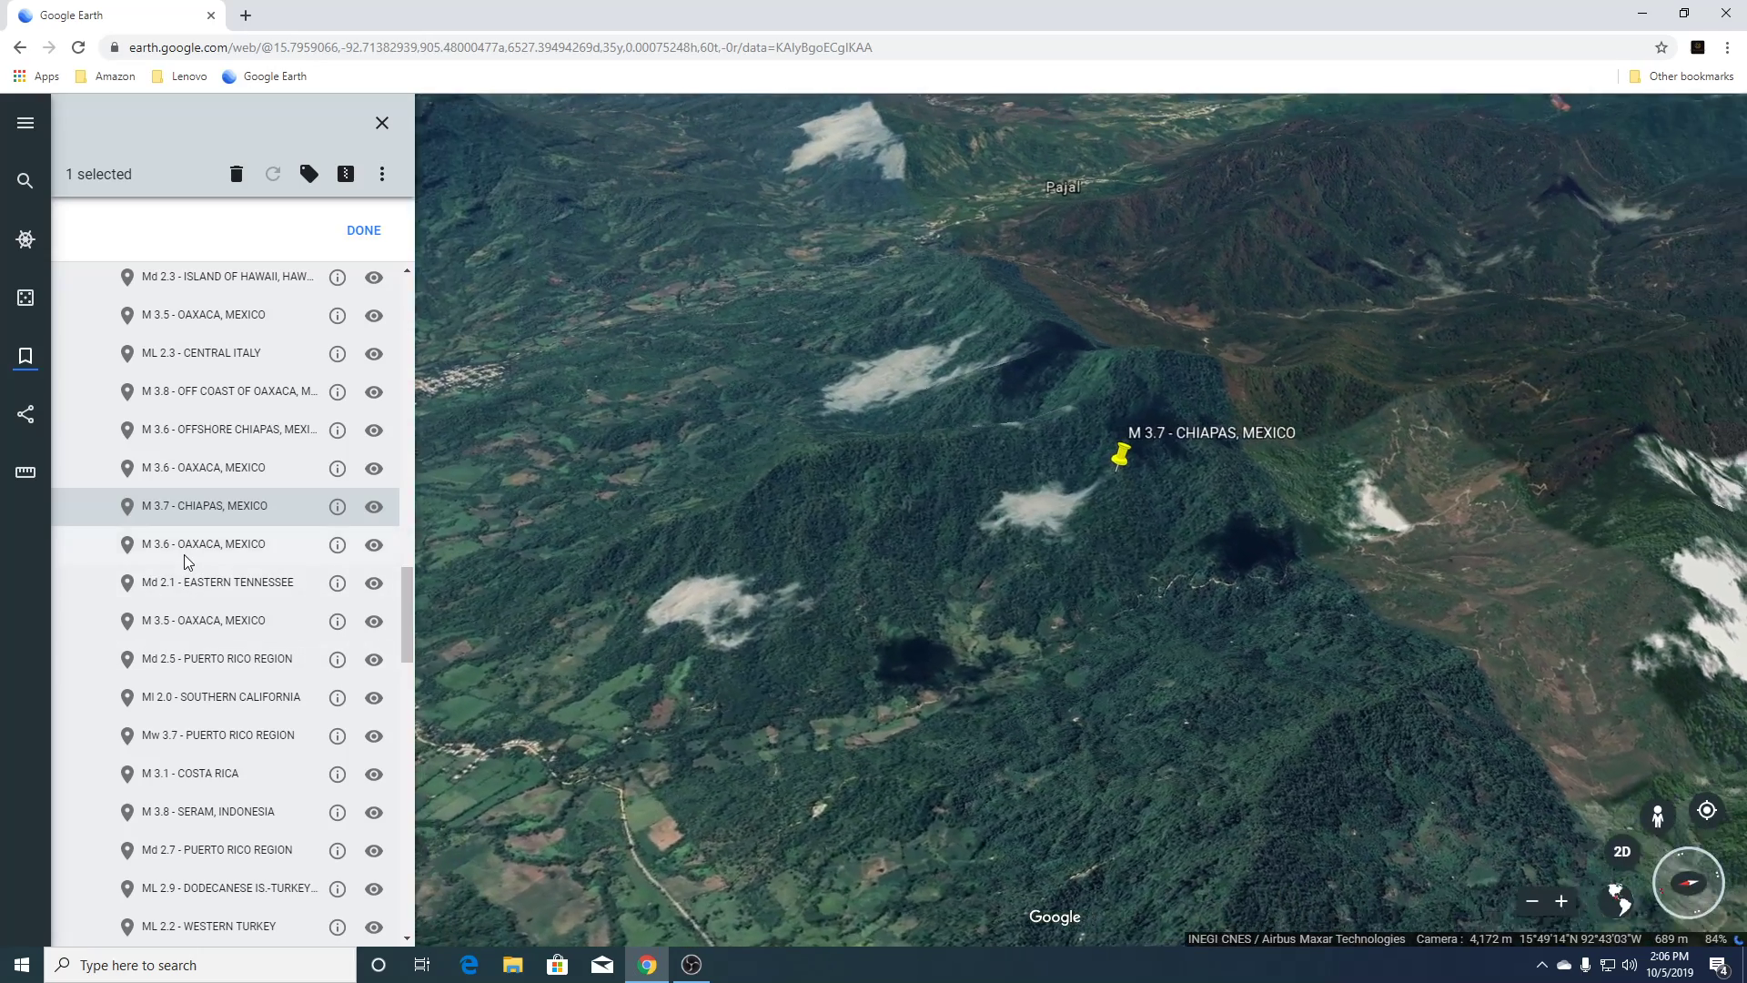
Fly to the M 3.6 Oaxaca placemark listed below M 3.7 Chiapas, examine the surrounding farmland in 2D, and switch to 3D.
click(184, 555)
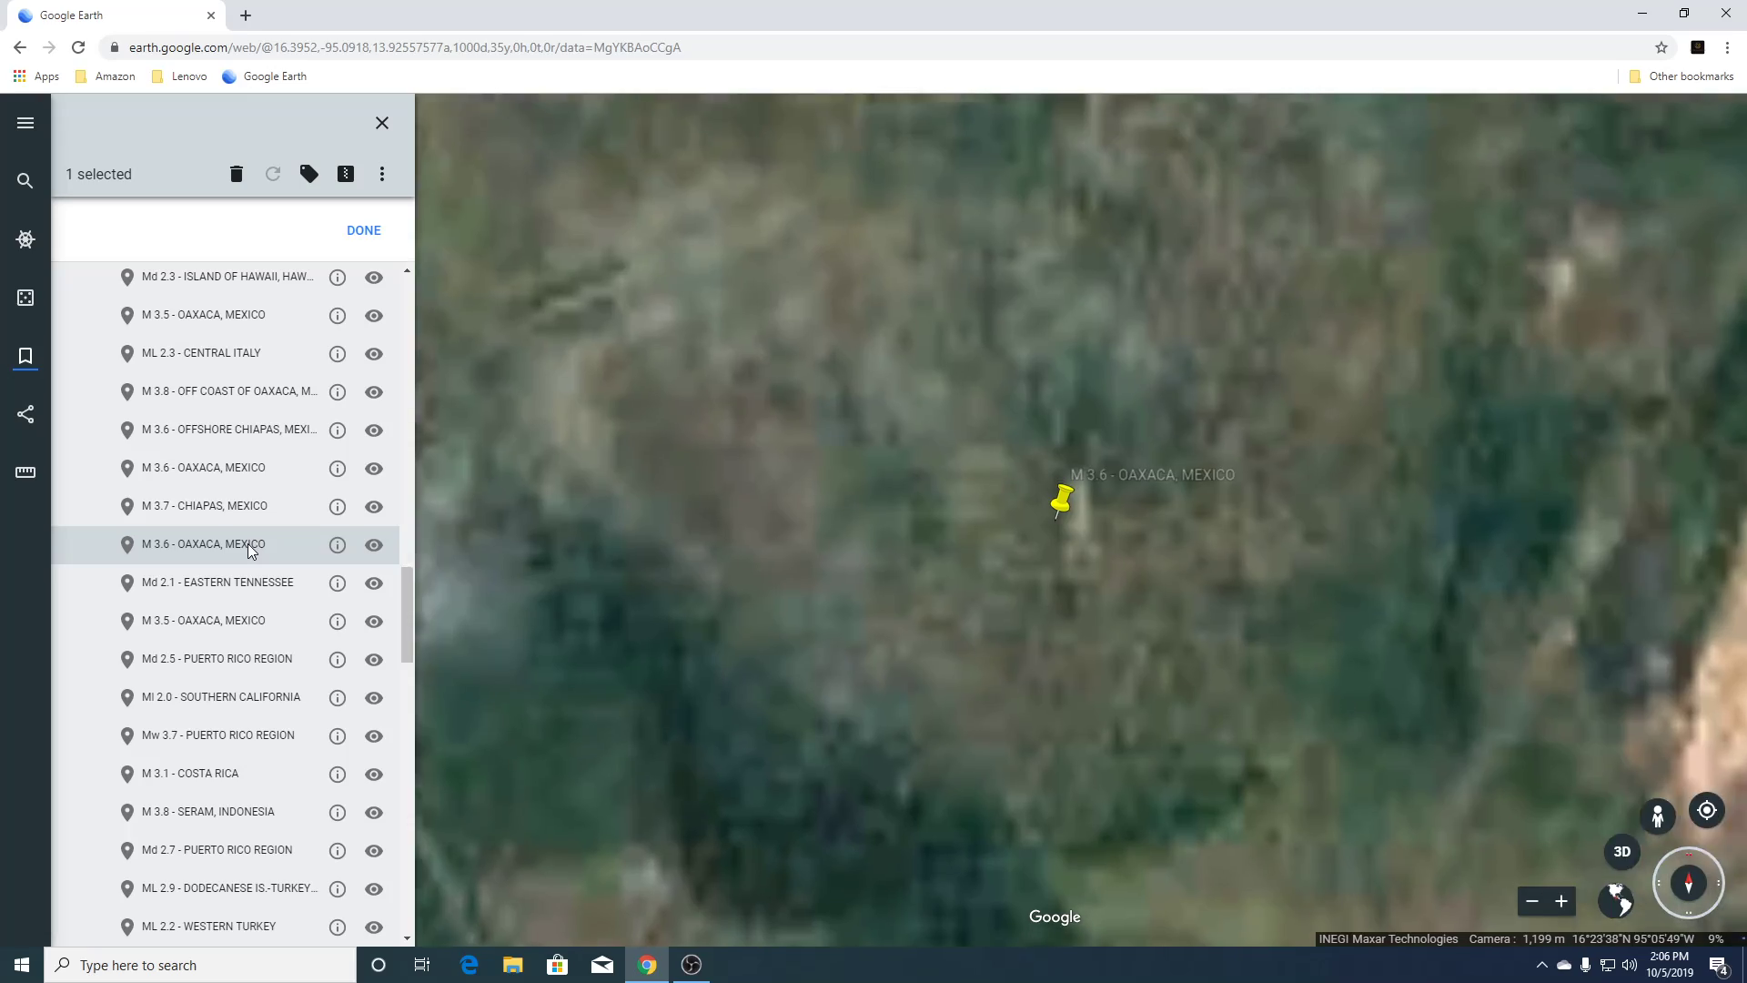
scroll(1132, 583, down, 4)
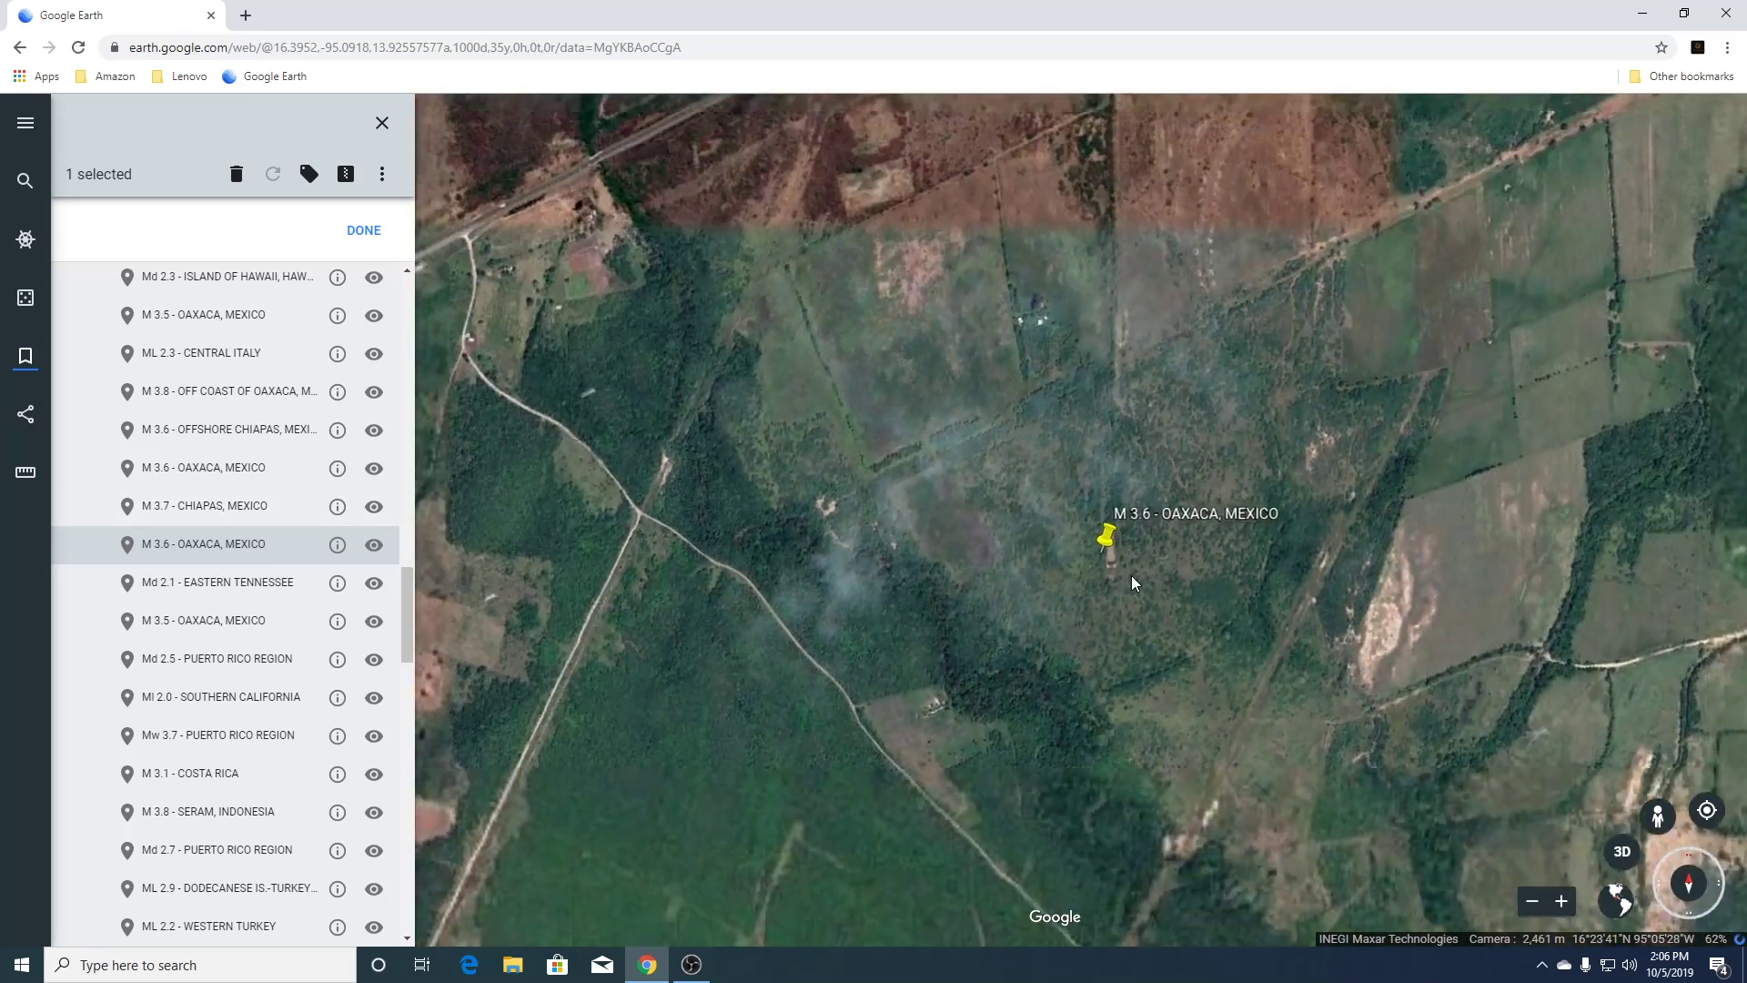
scroll(1183, 572, down, 3)
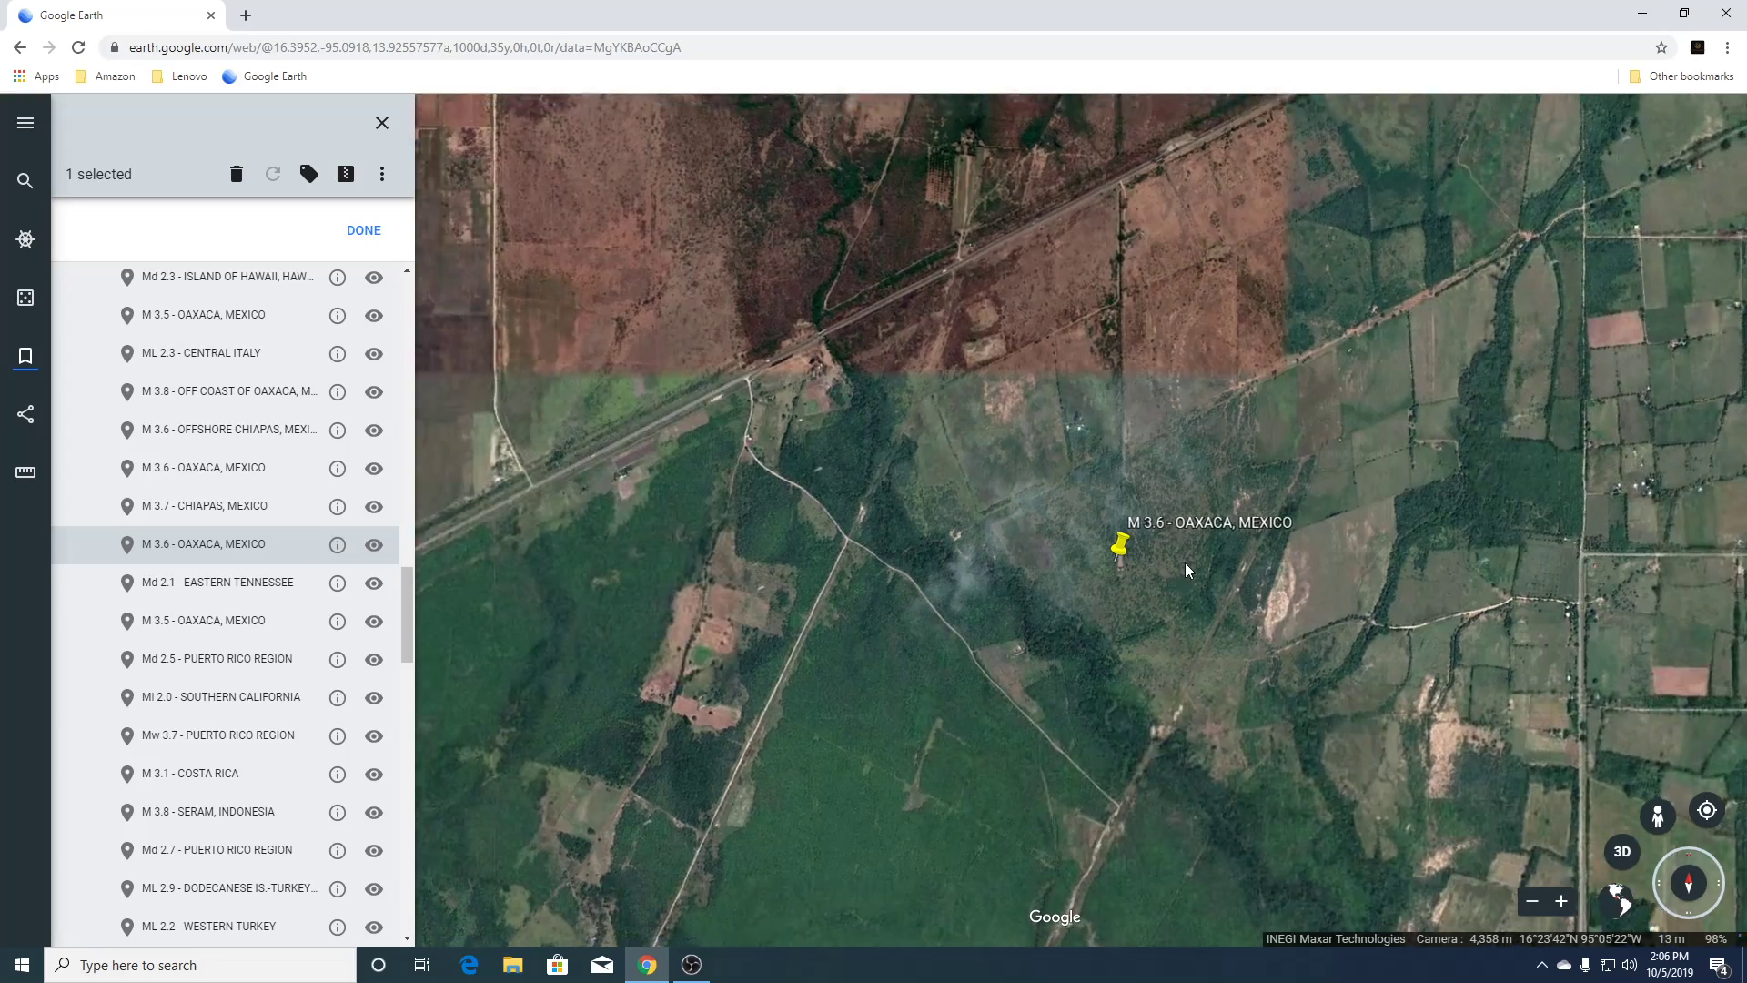
scroll(1185, 562, down, 3)
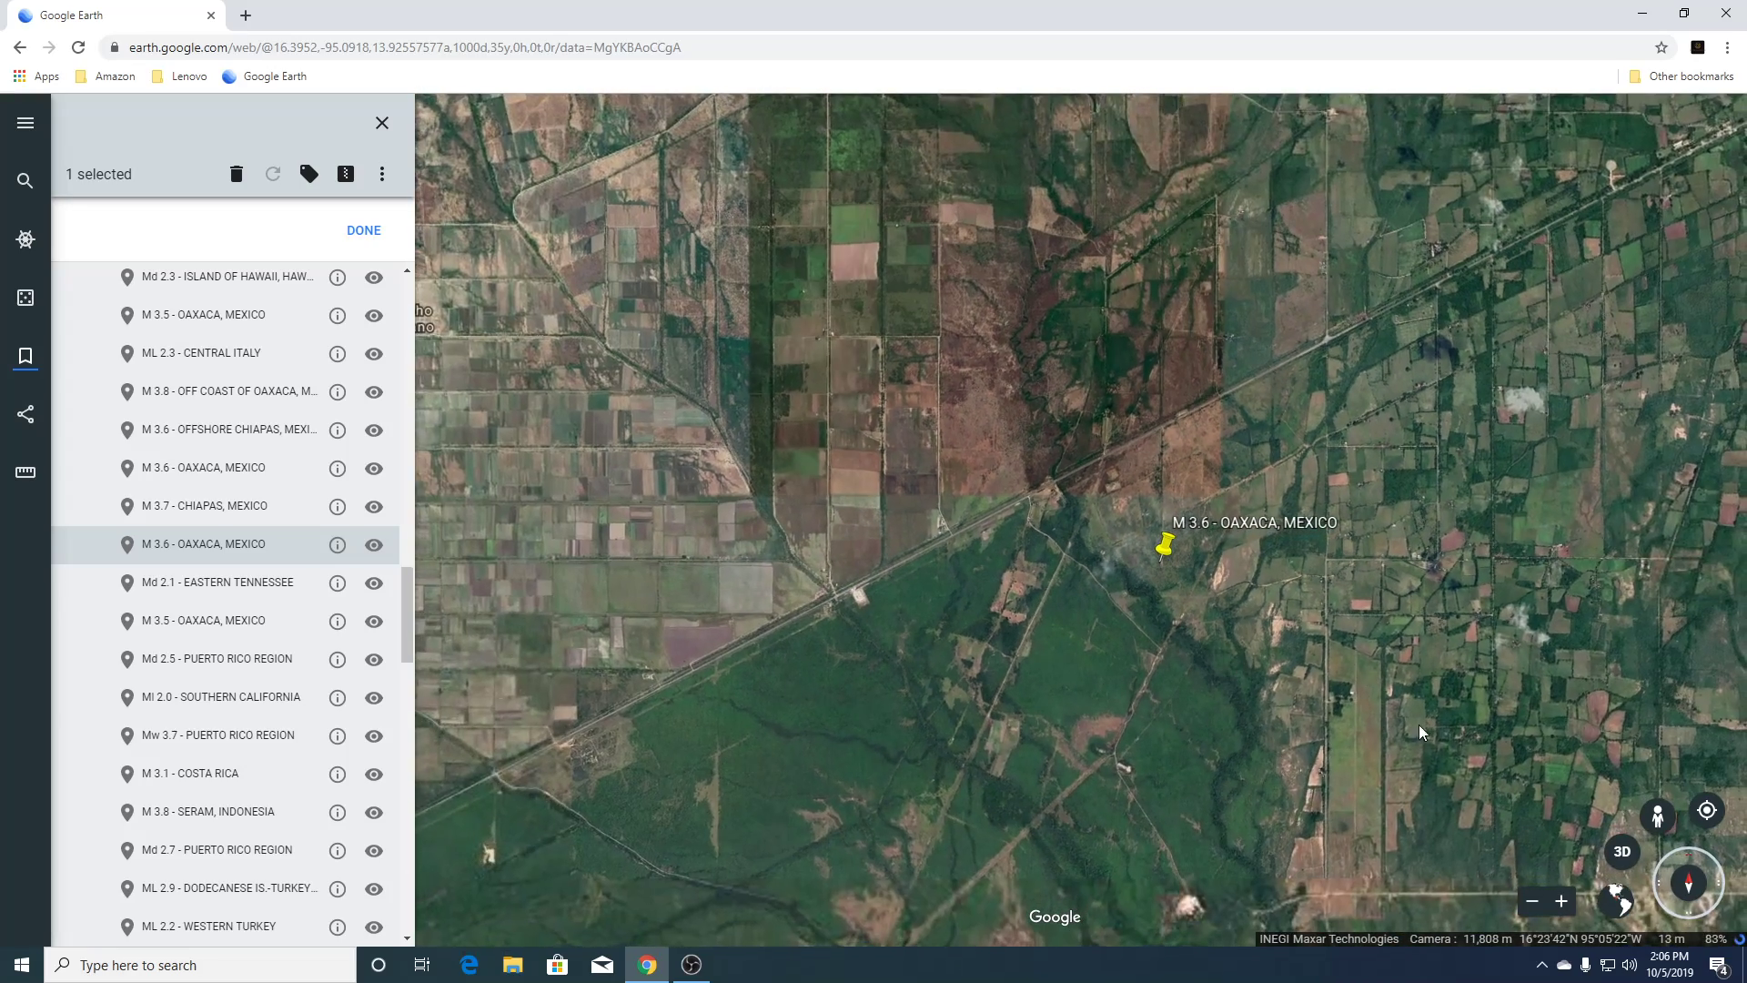
click(1620, 855)
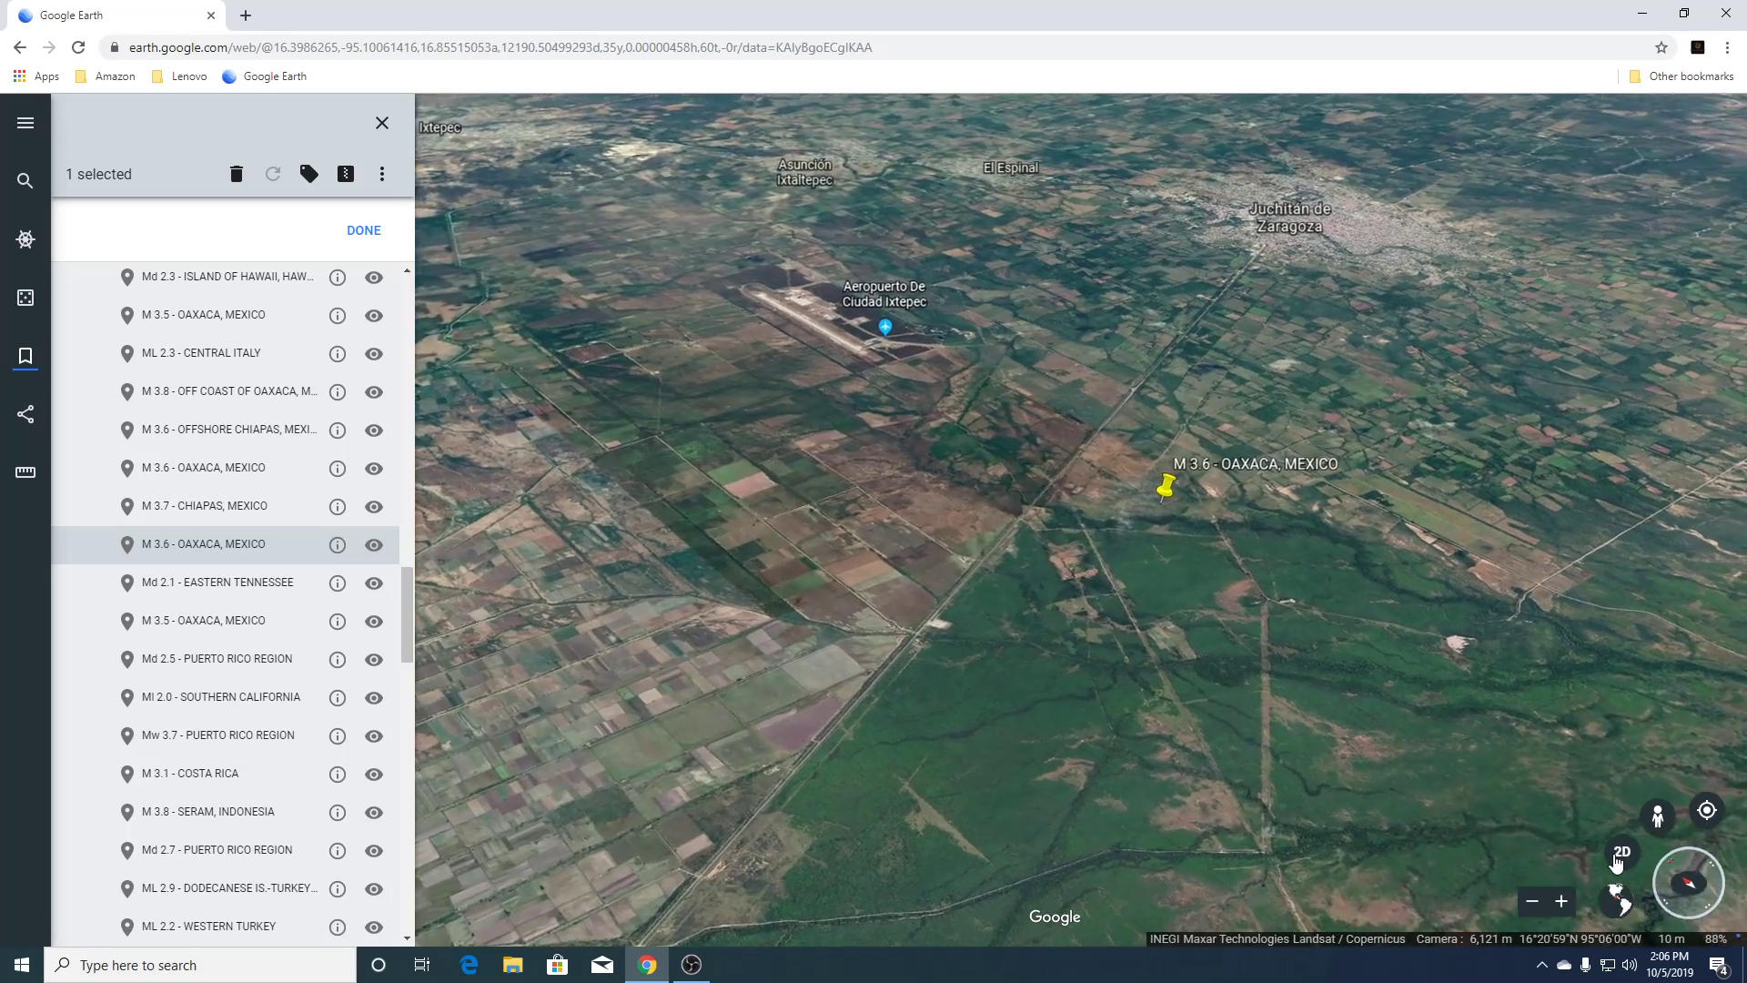
Examine the runway and buildings of Aeropuerto De Ciudad Ixtepec up close, and return to a wide view including Juchitán de Zaragoza.
scroll(653, 313, up, 3)
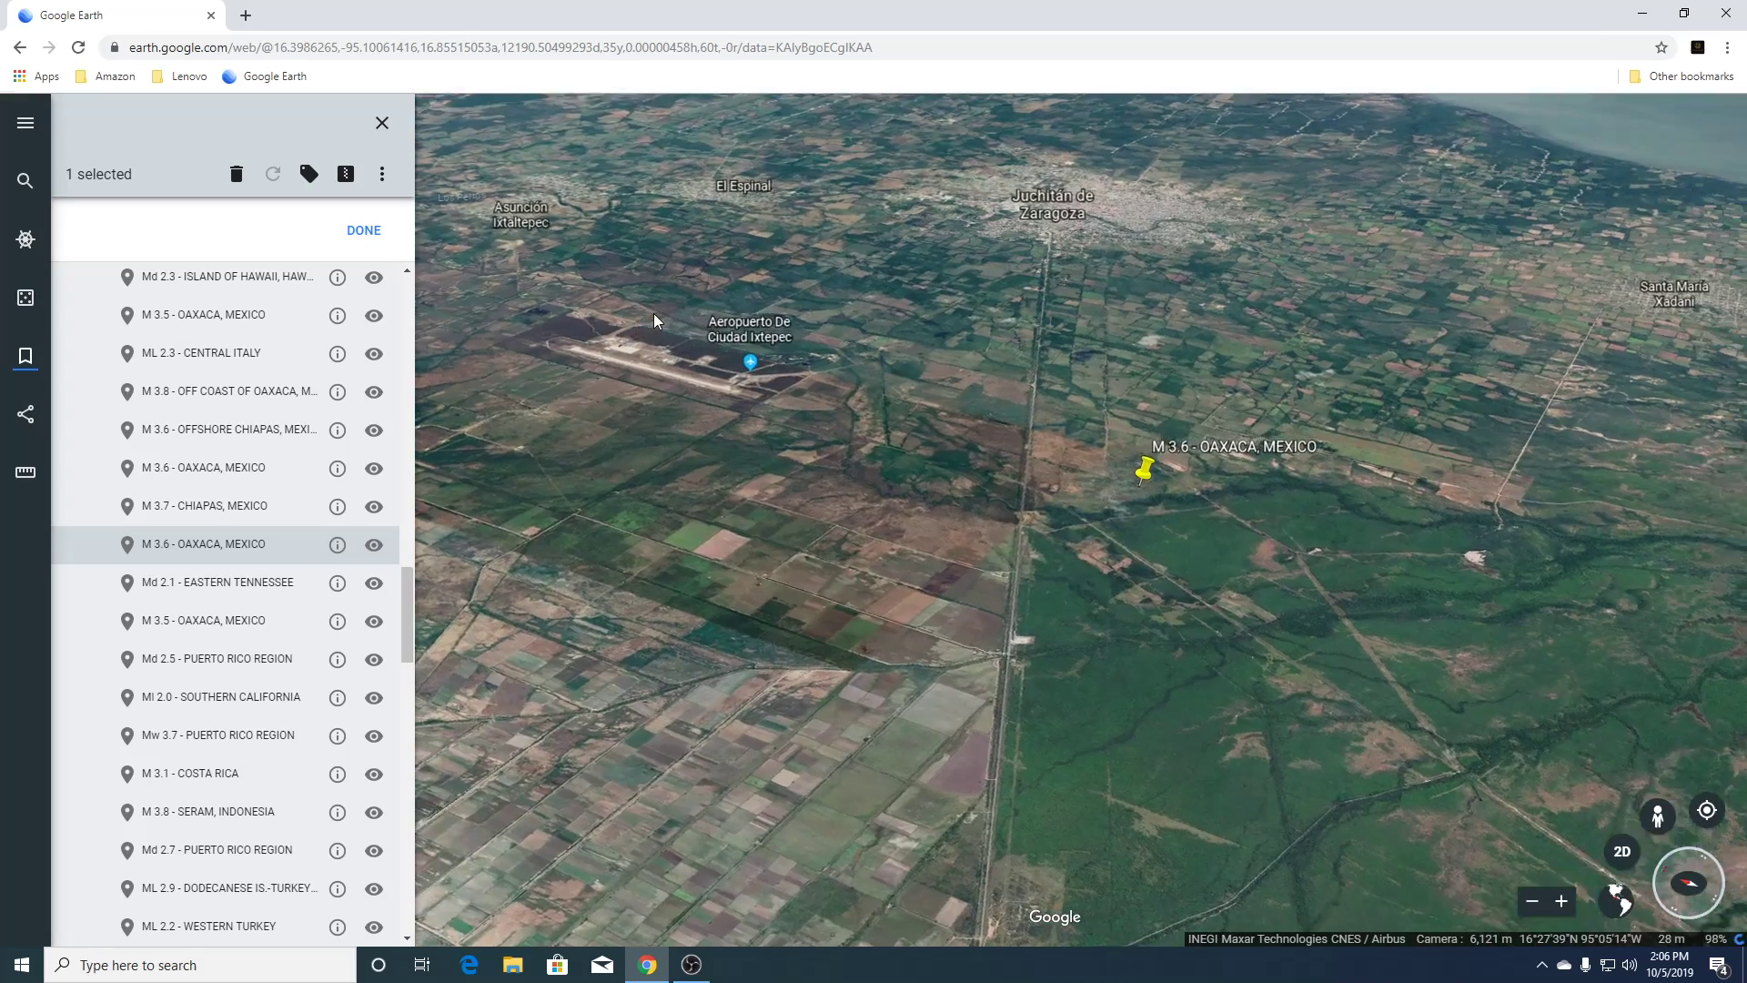
scroll(641, 446, up, 3)
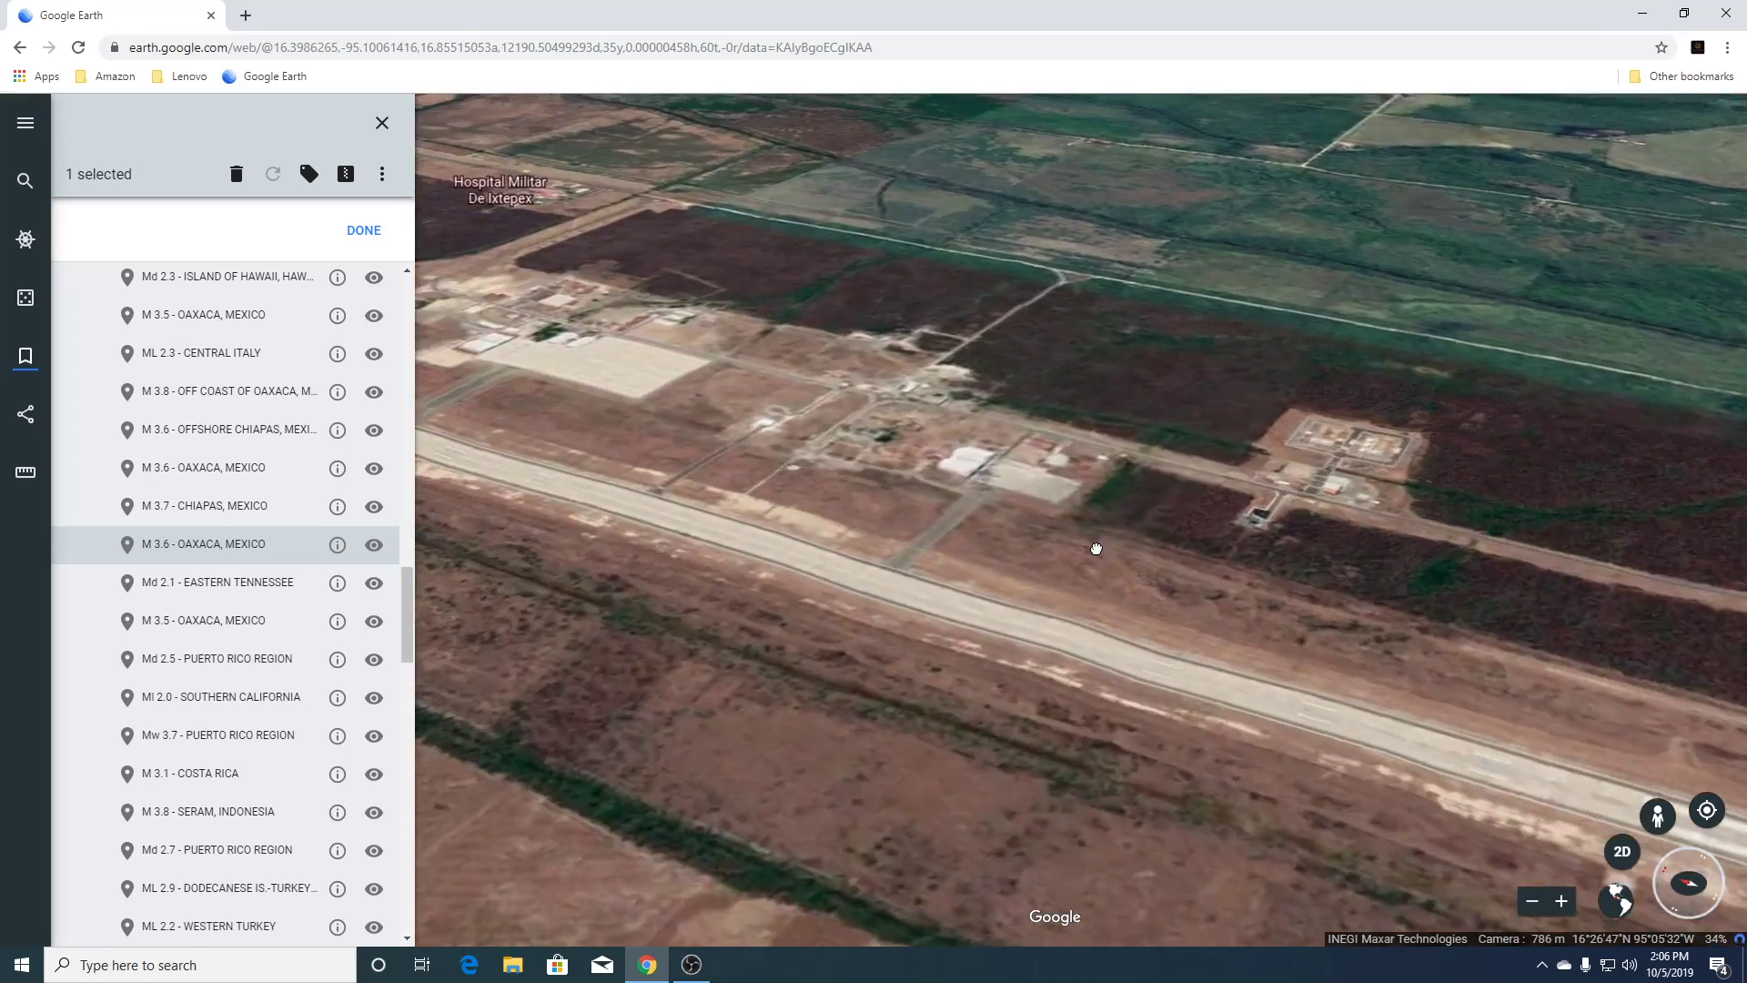
drag(1097, 549, 1327, 625)
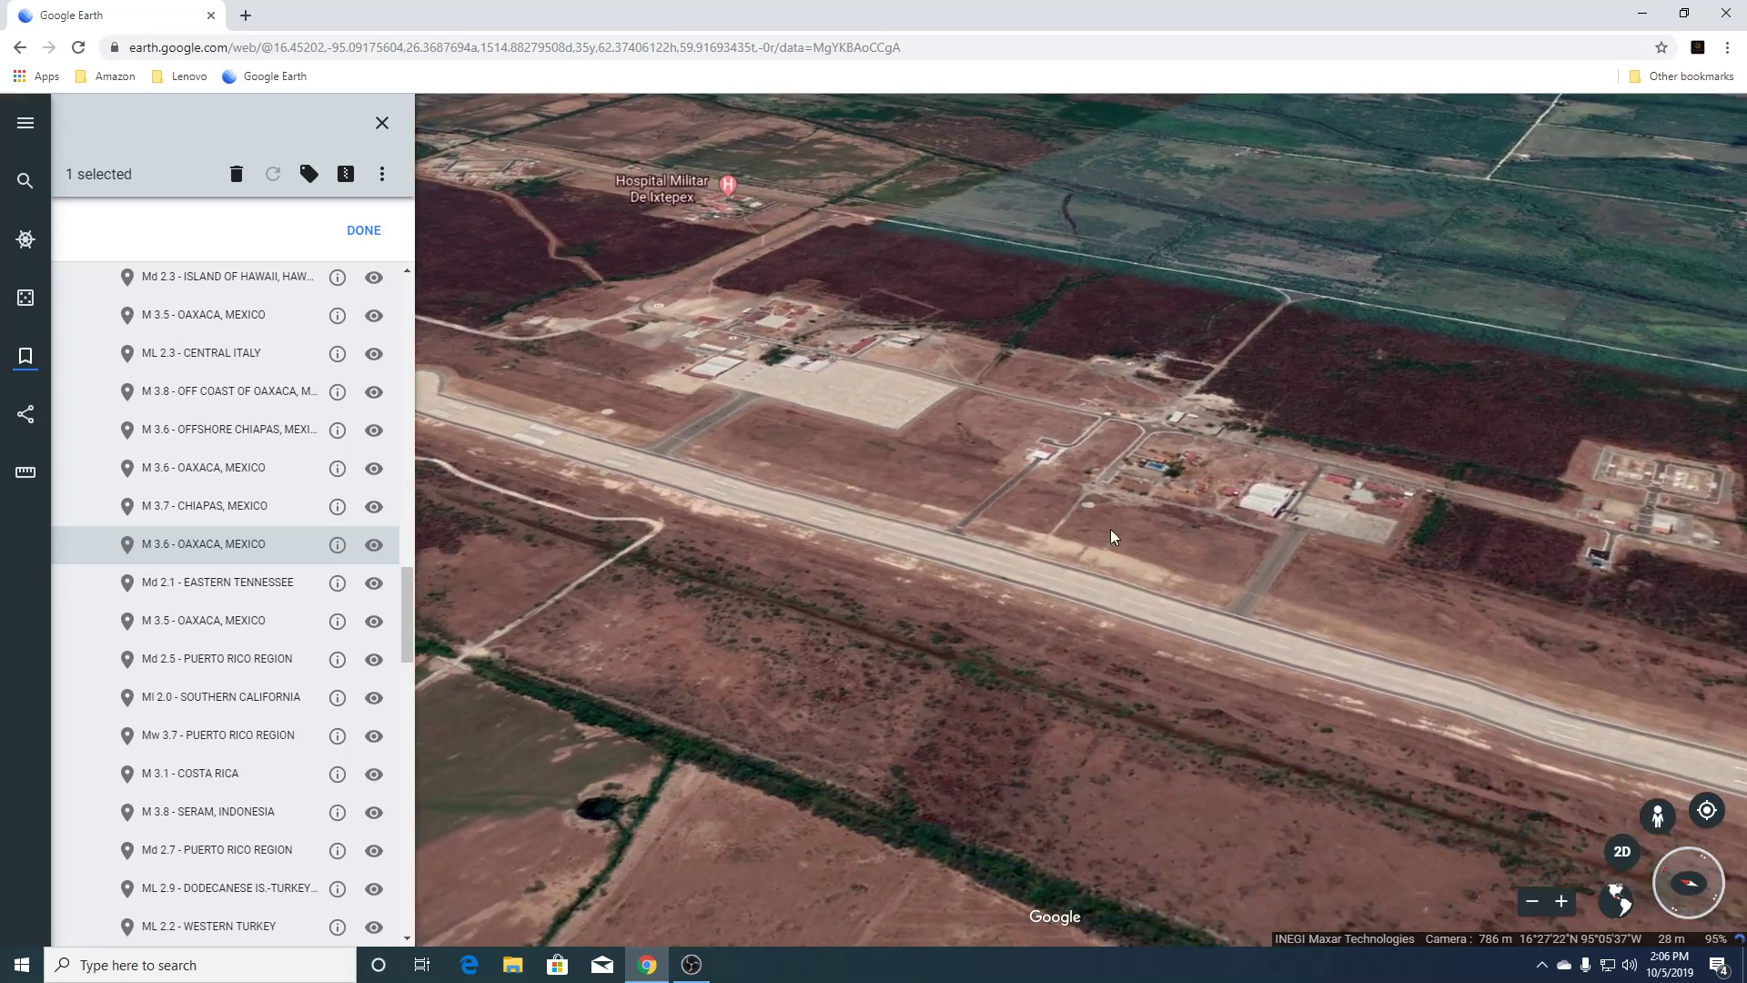
drag(1368, 577, 841, 463)
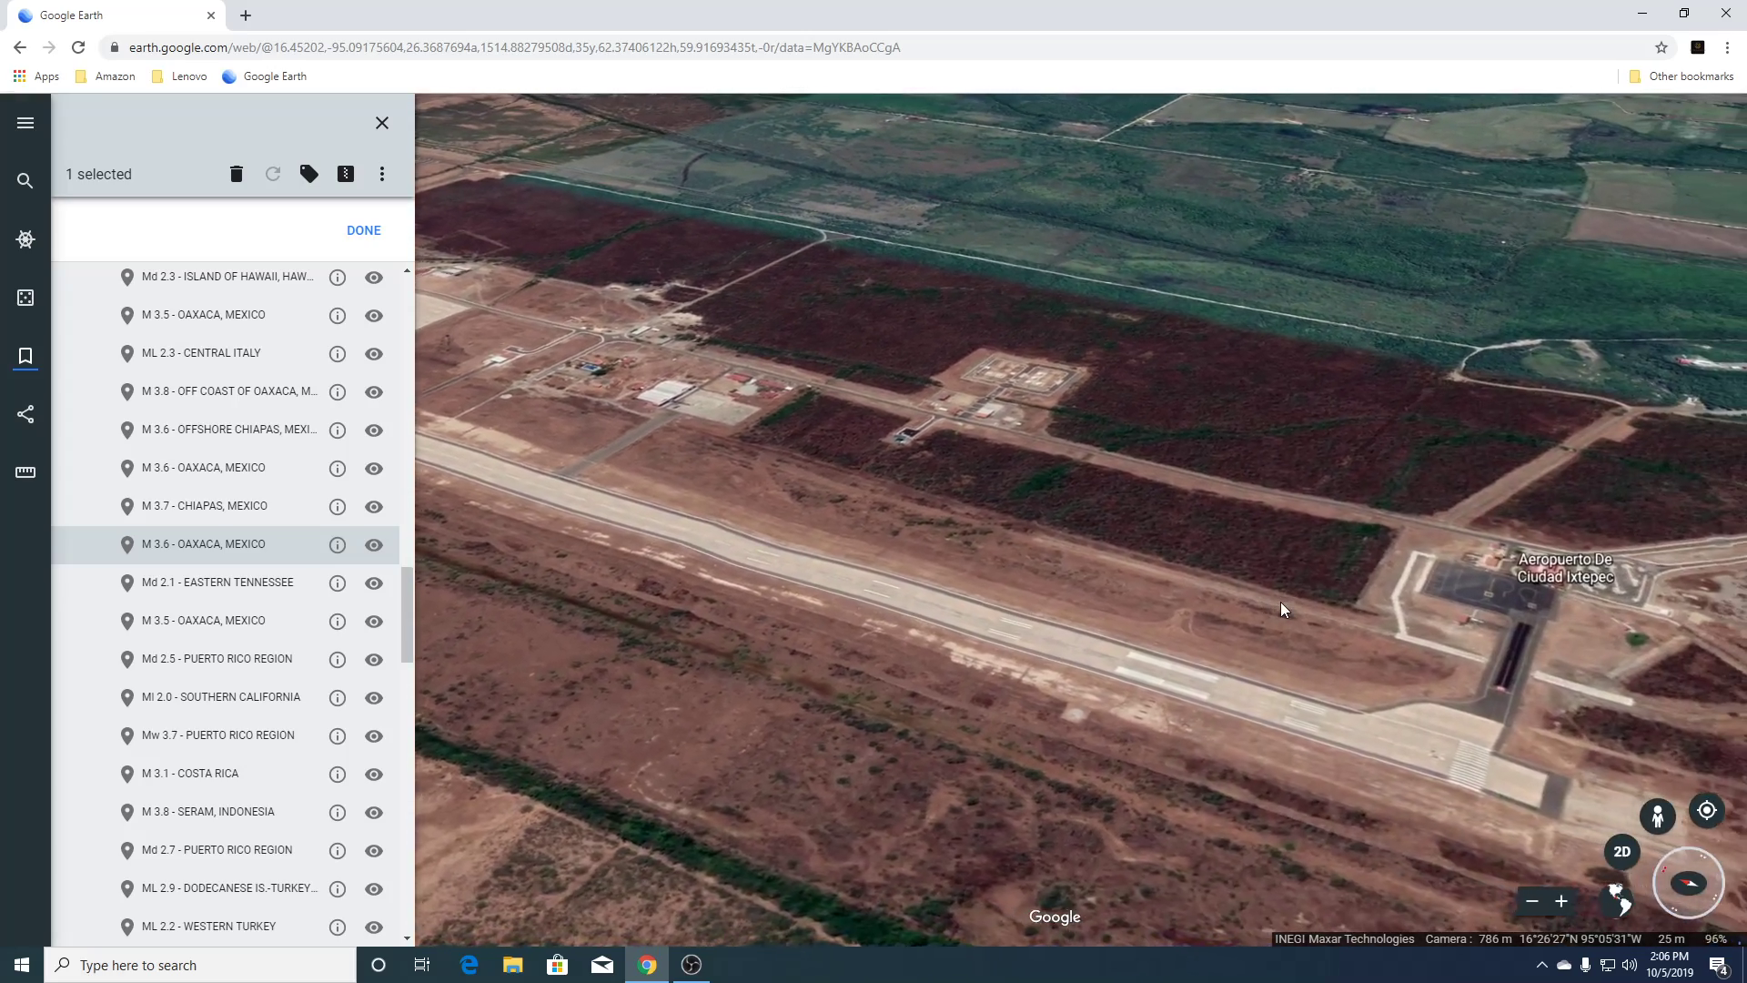
drag(1281, 602, 822, 484)
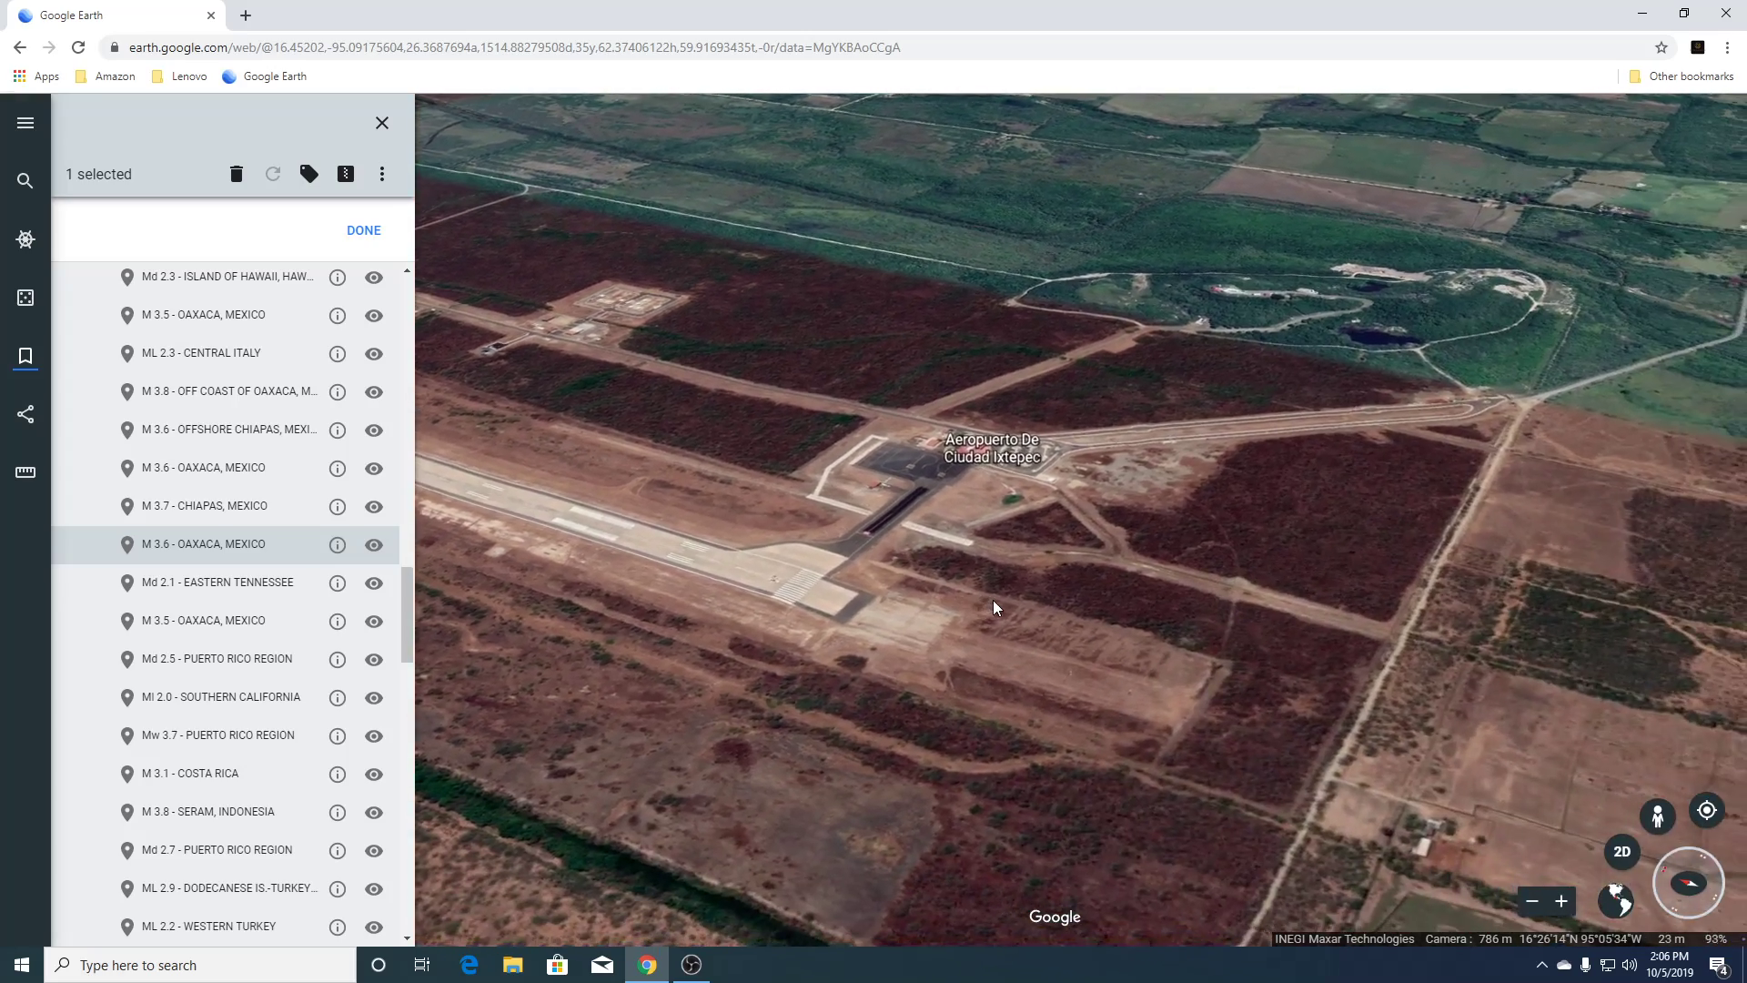
scroll(992, 599, down, 10)
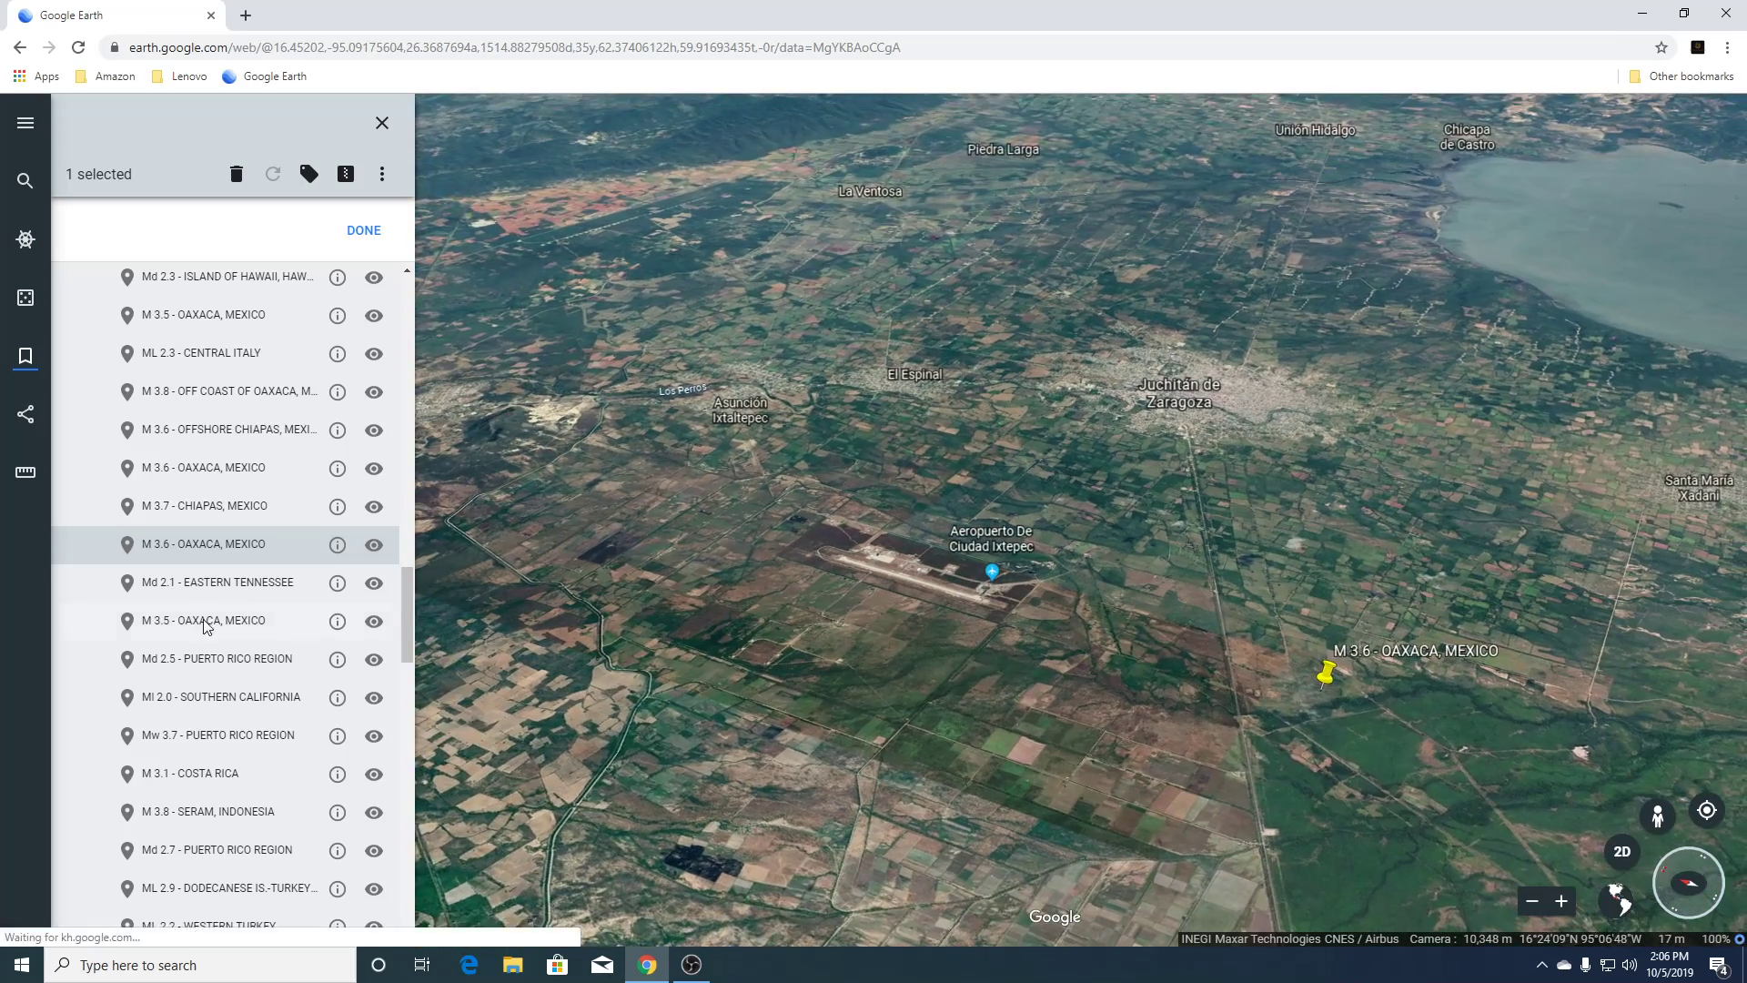
Fly to the Md 2.1 Eastern Tennessee placemark and view its position relative to Chattanooga, the Appalachian ridges and the neighbouring states.
click(204, 587)
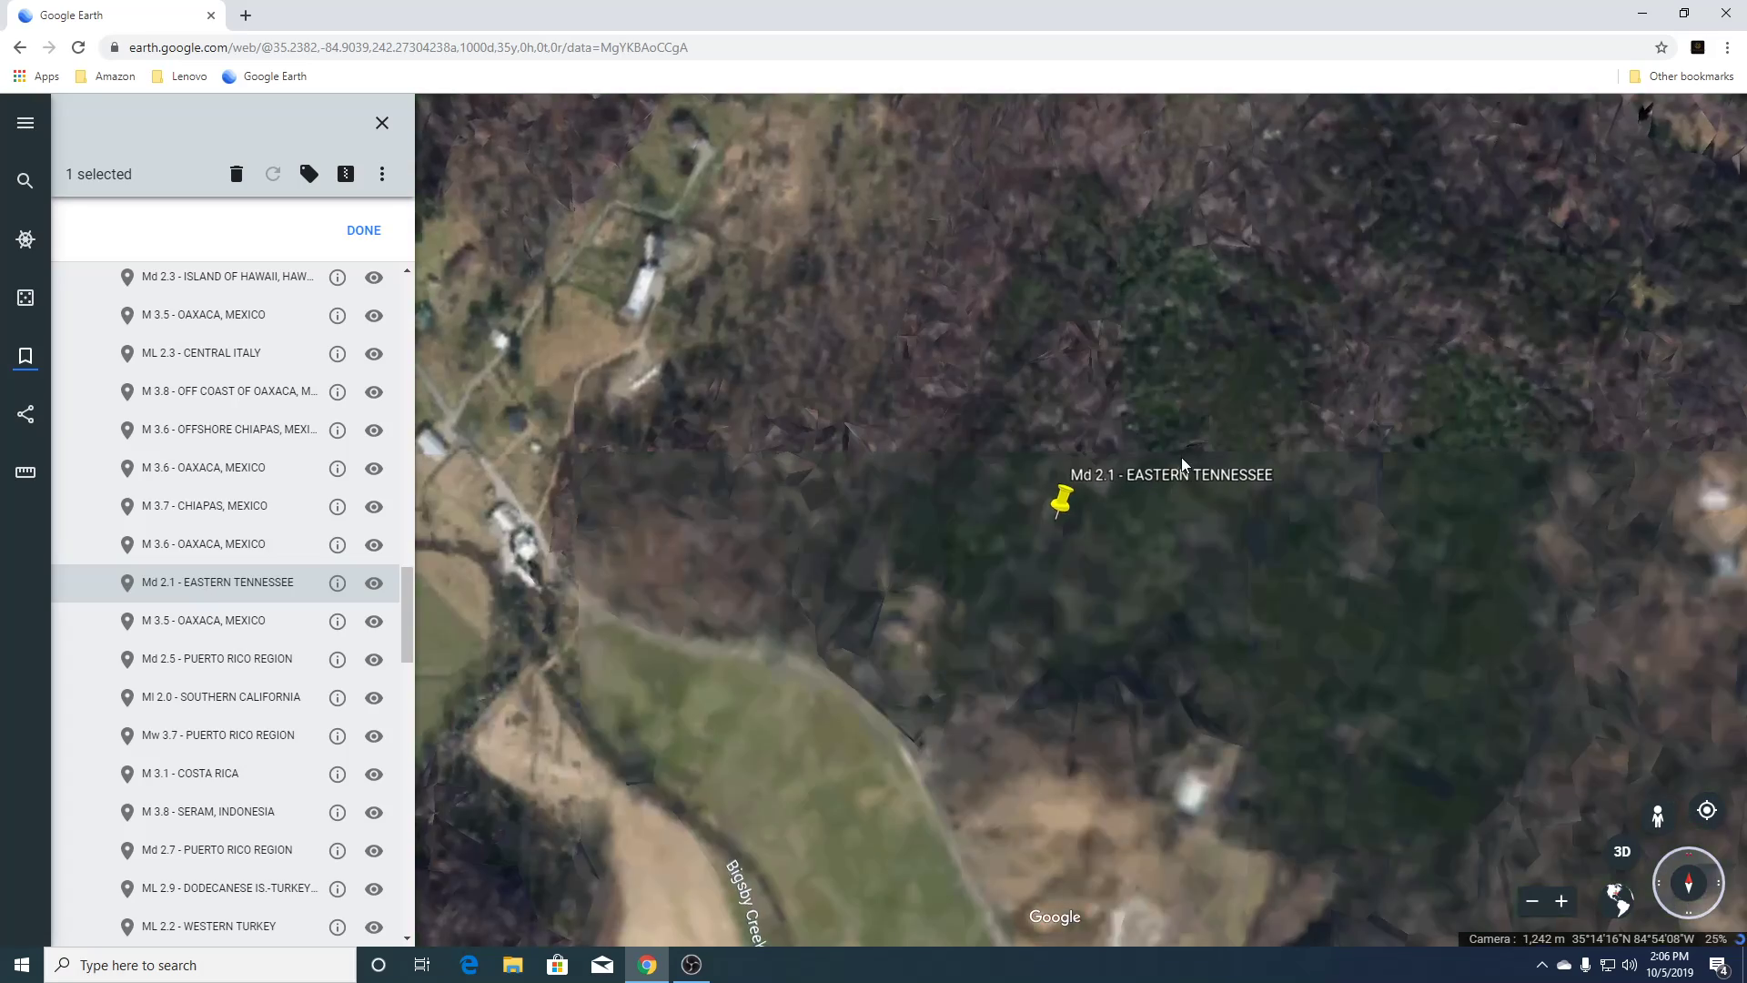
scroll(1181, 459, down, 5)
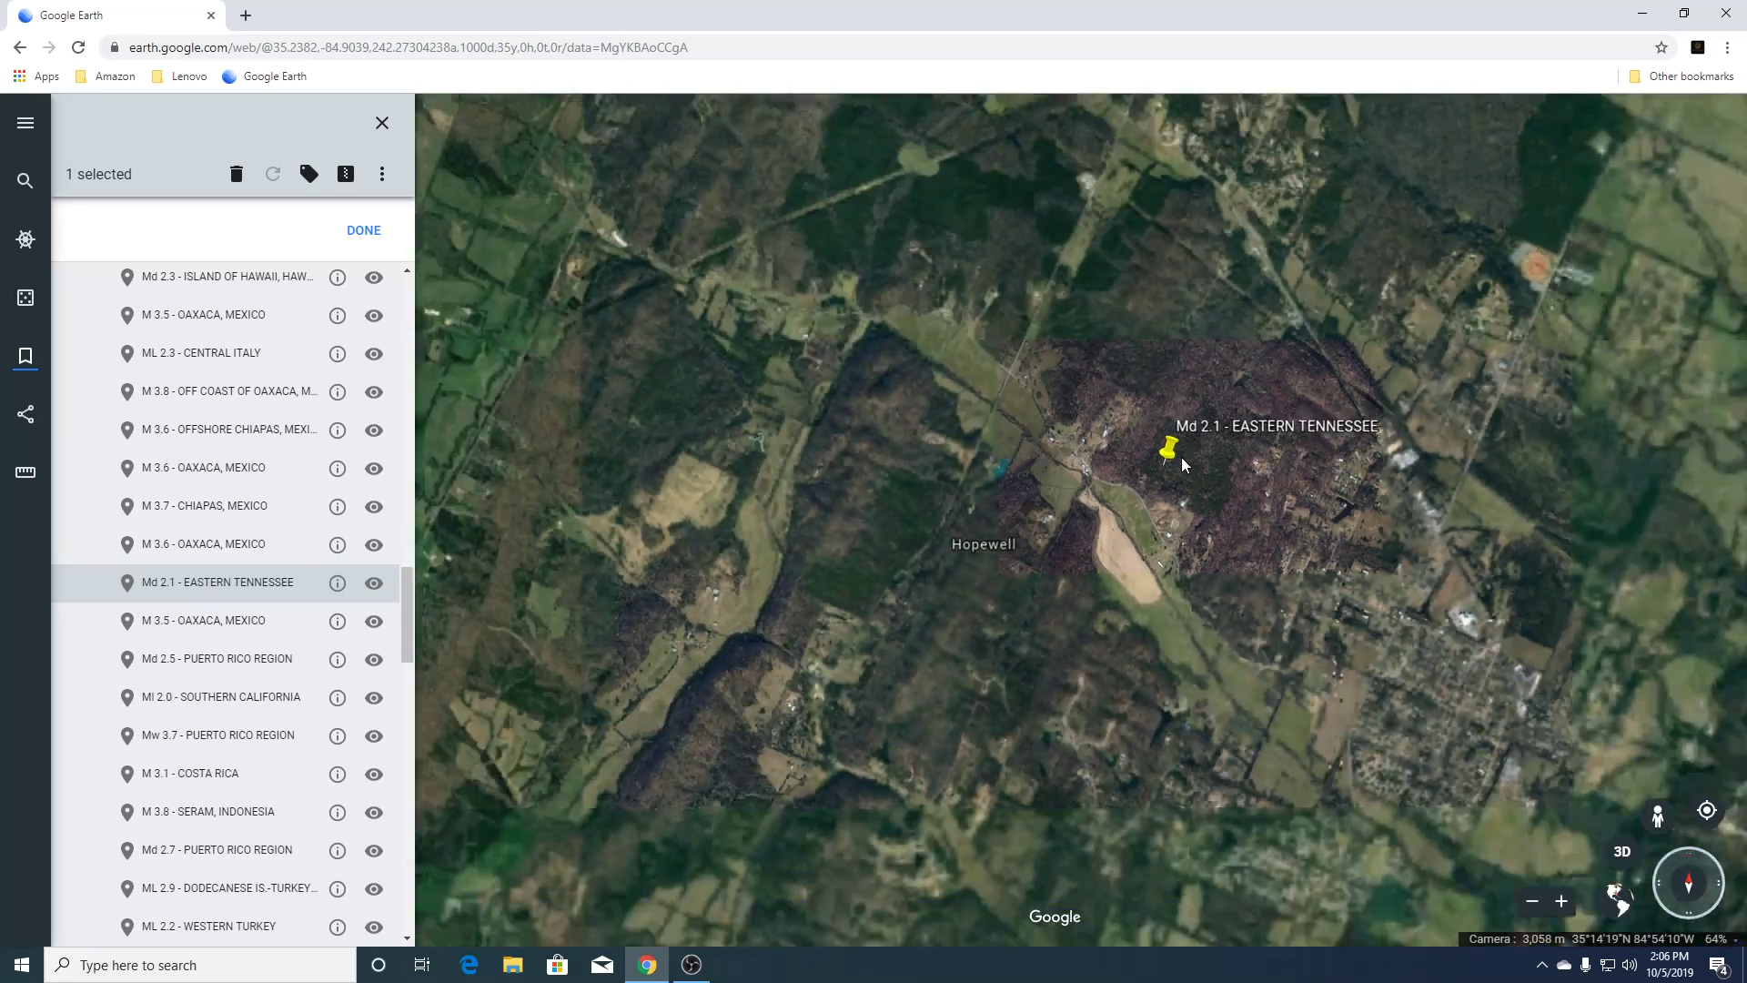
scroll(1182, 457, down, 10)
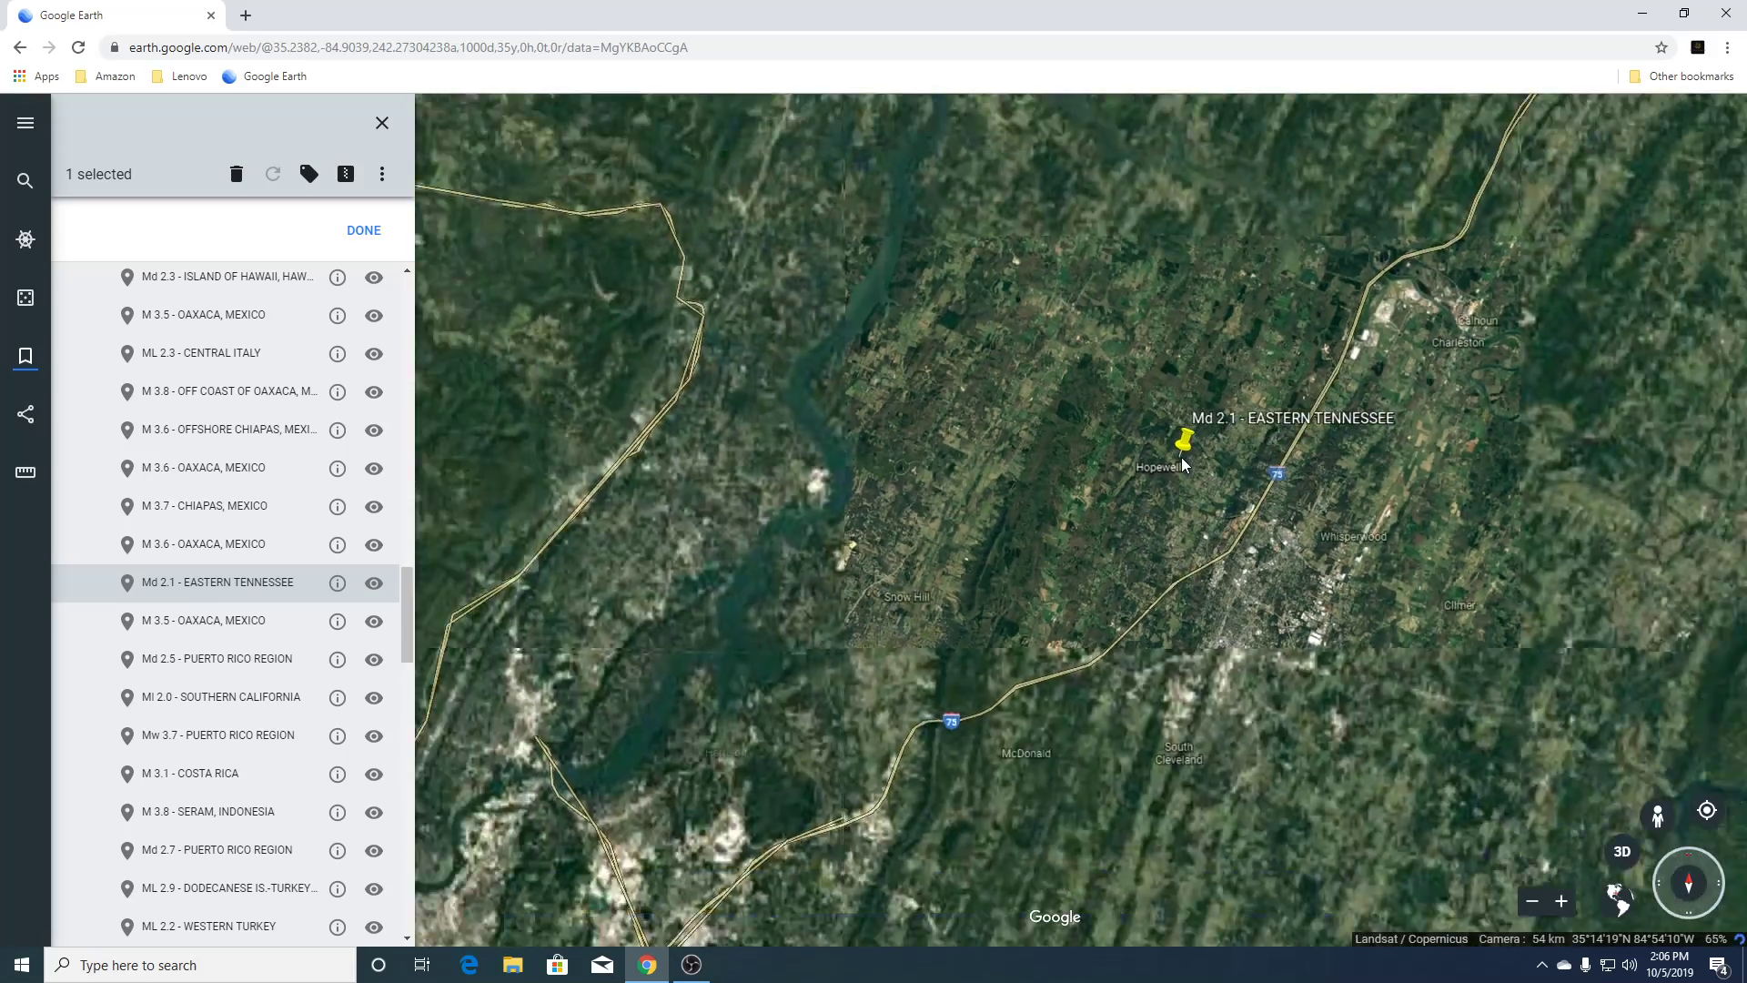
scroll(1181, 456, down, 5)
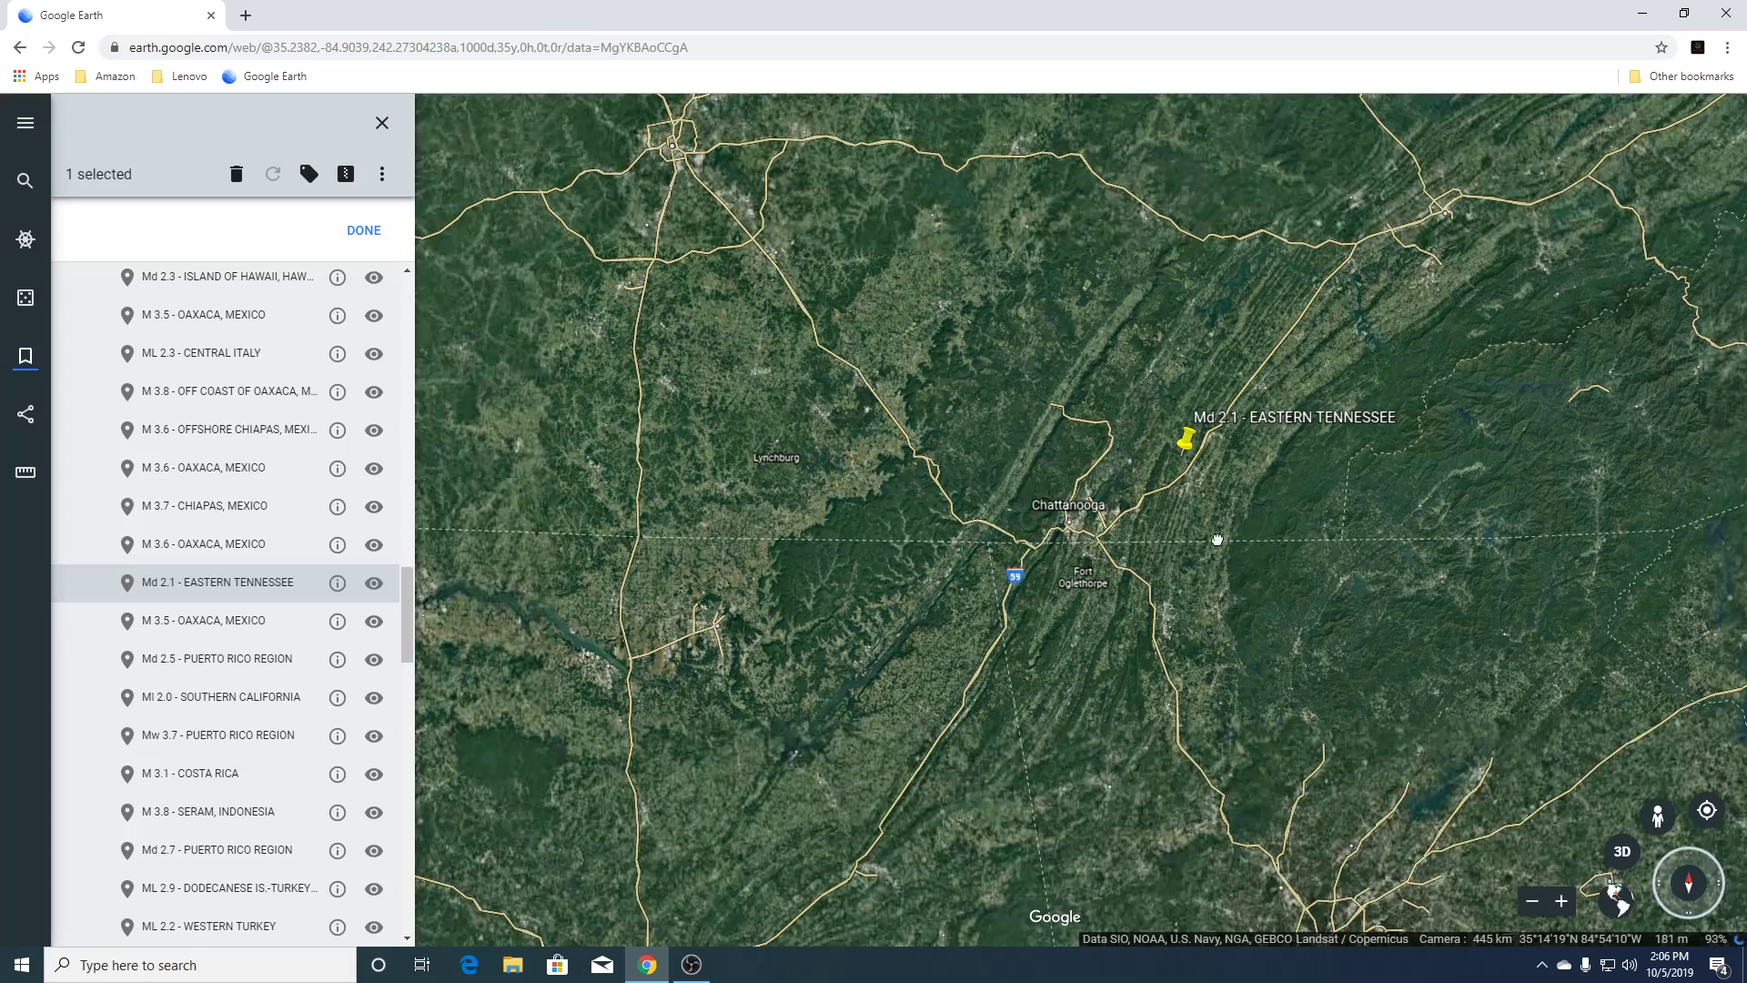
drag(1217, 540, 1001, 523)
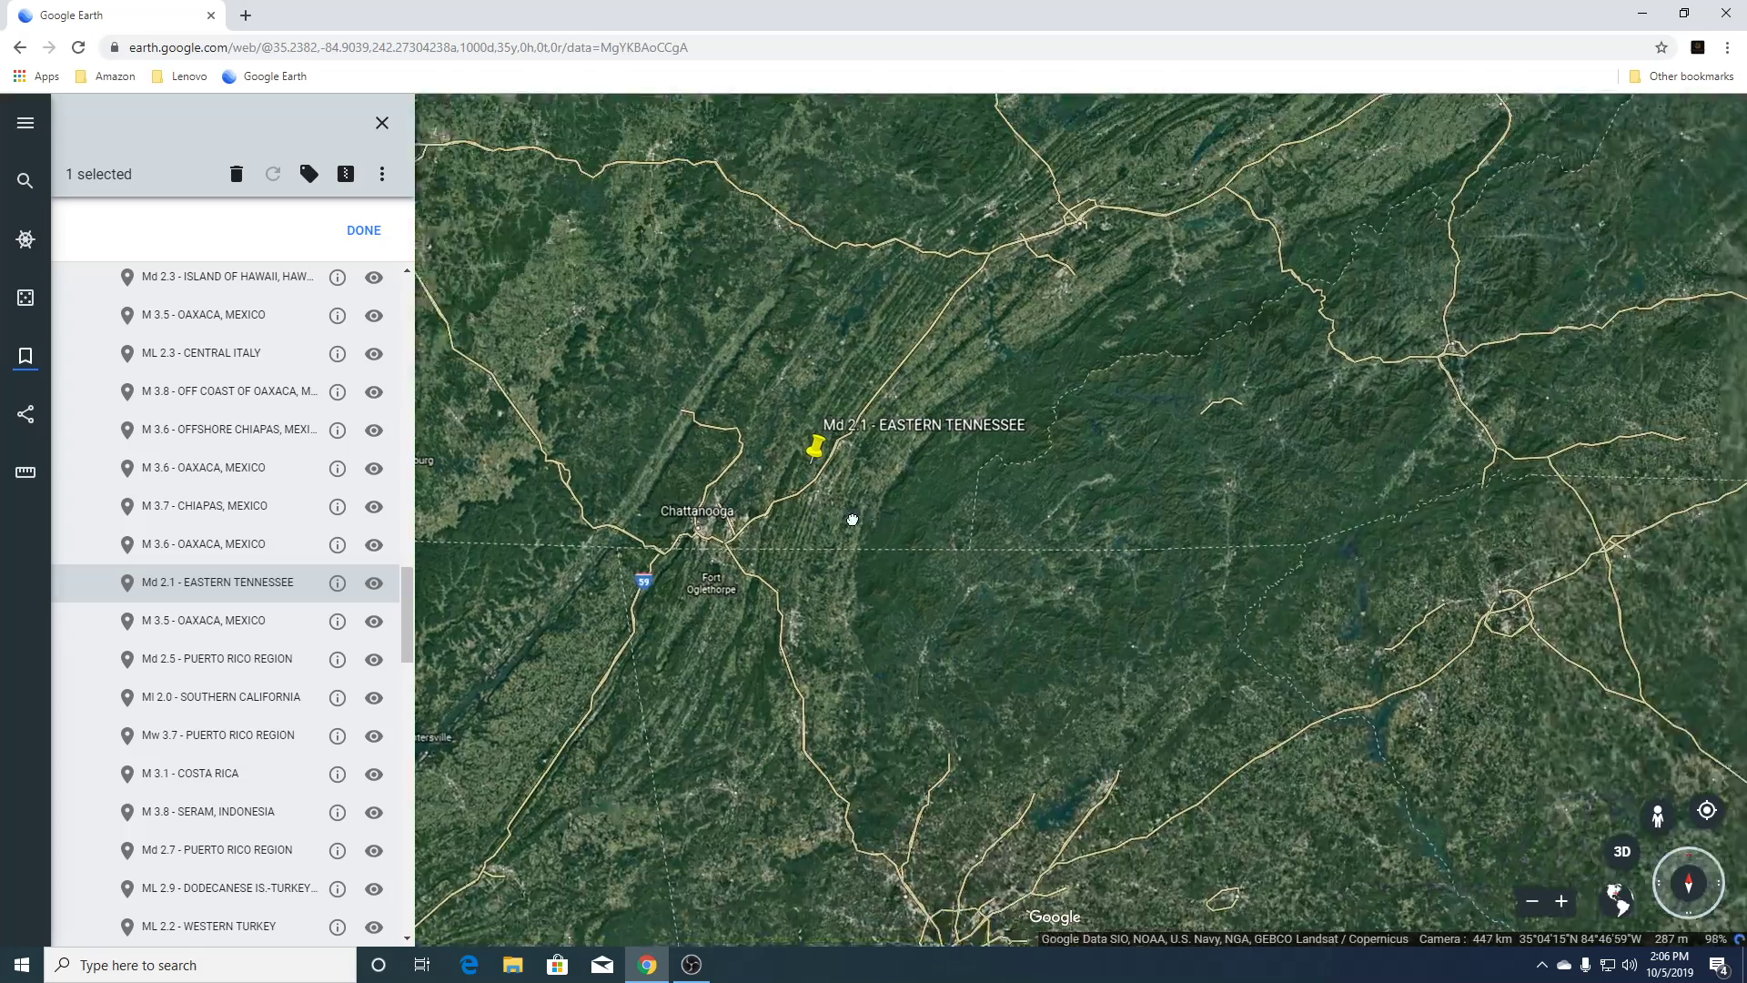
scroll(1018, 591, down, 3)
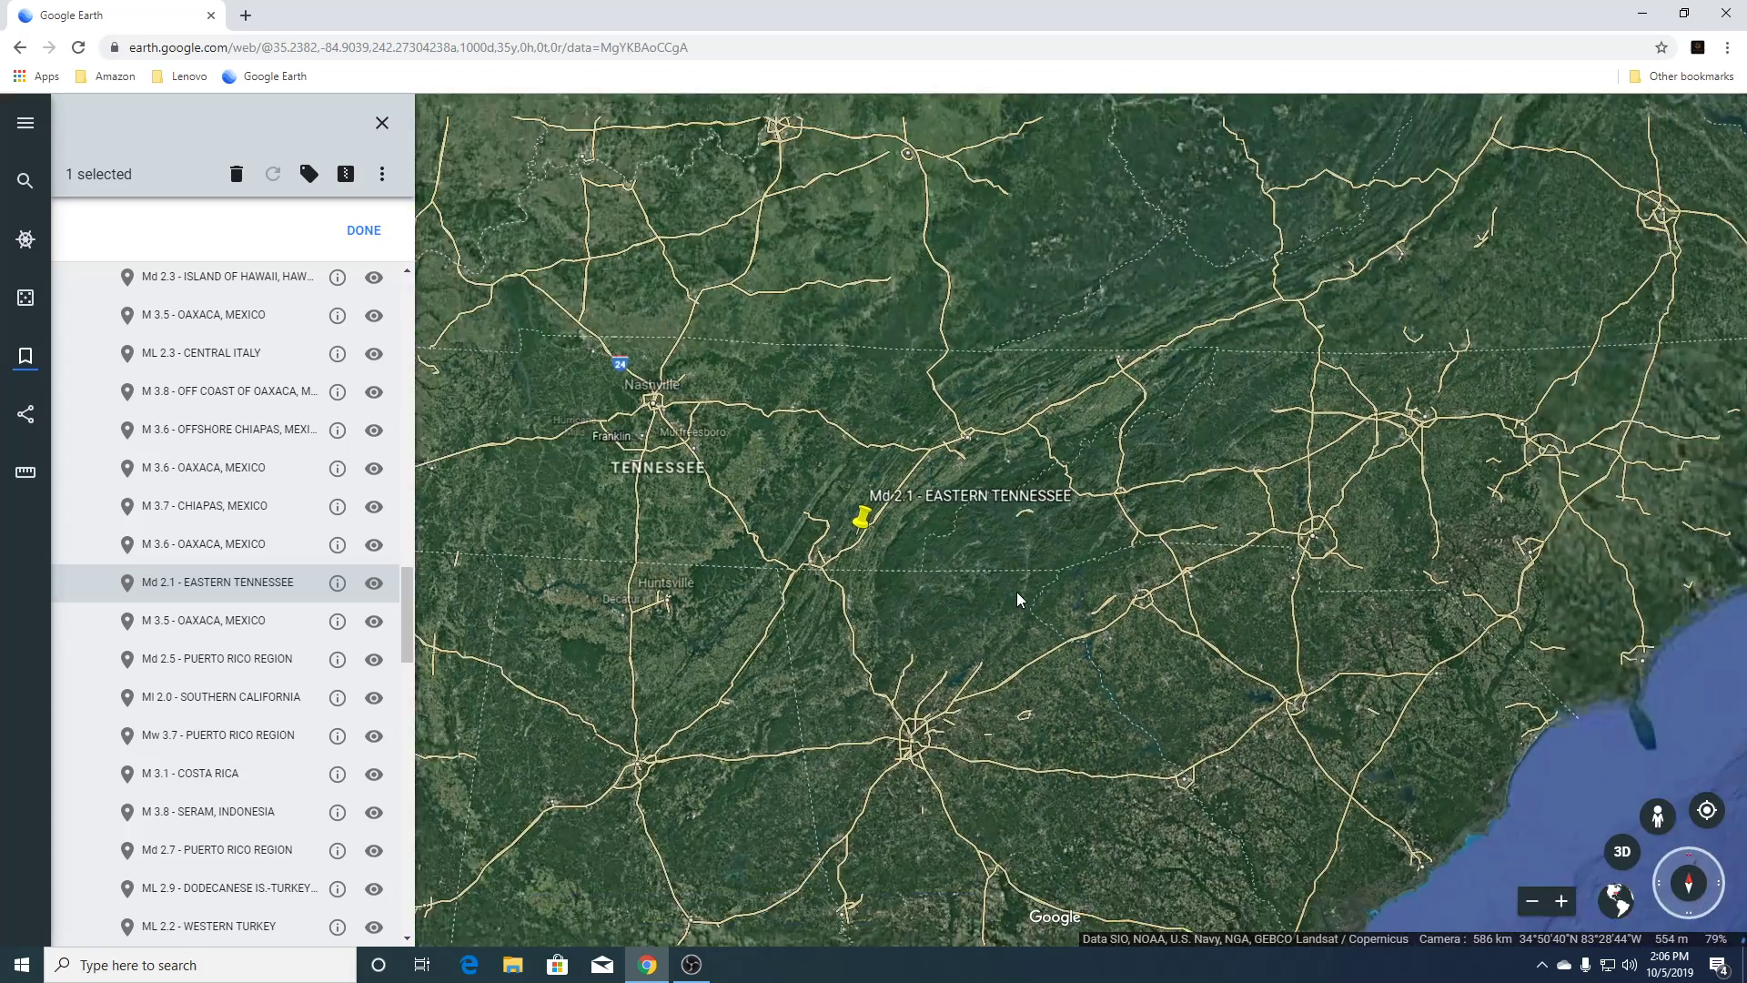
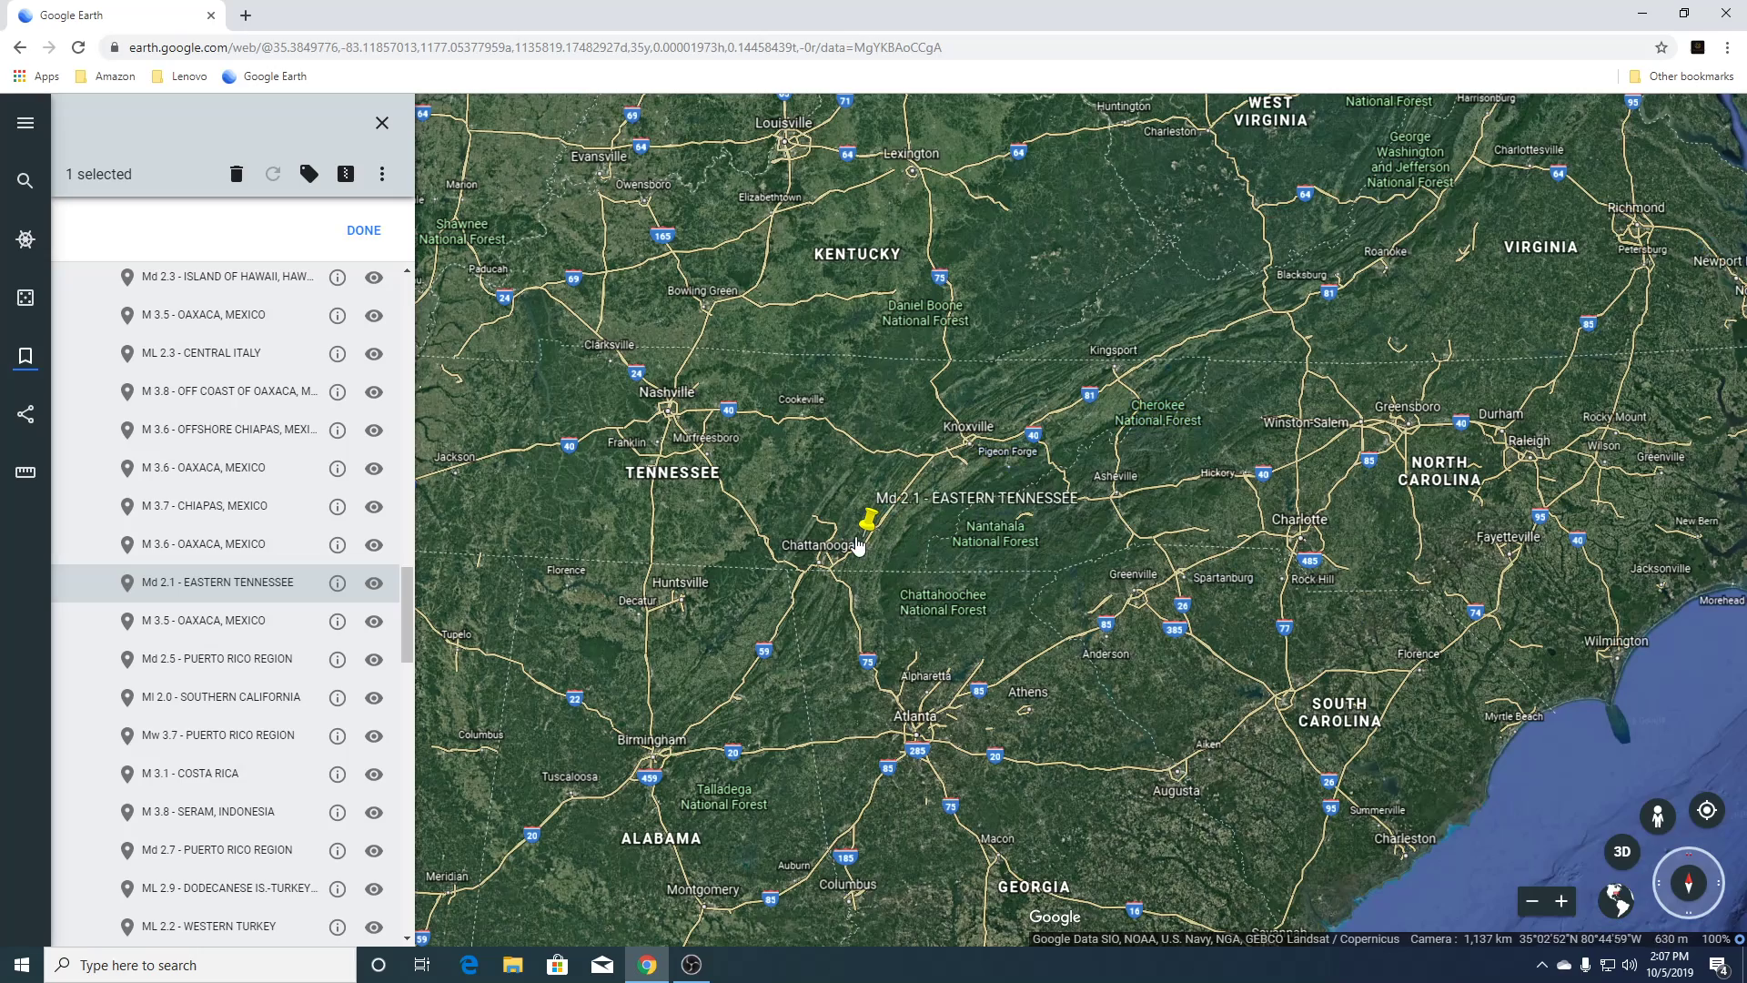
Return to the Md 2.1 Eastern Tennessee placemark and take a close look at the blue pond beside the house near Hopewell.
scroll(857, 544, up, 3)
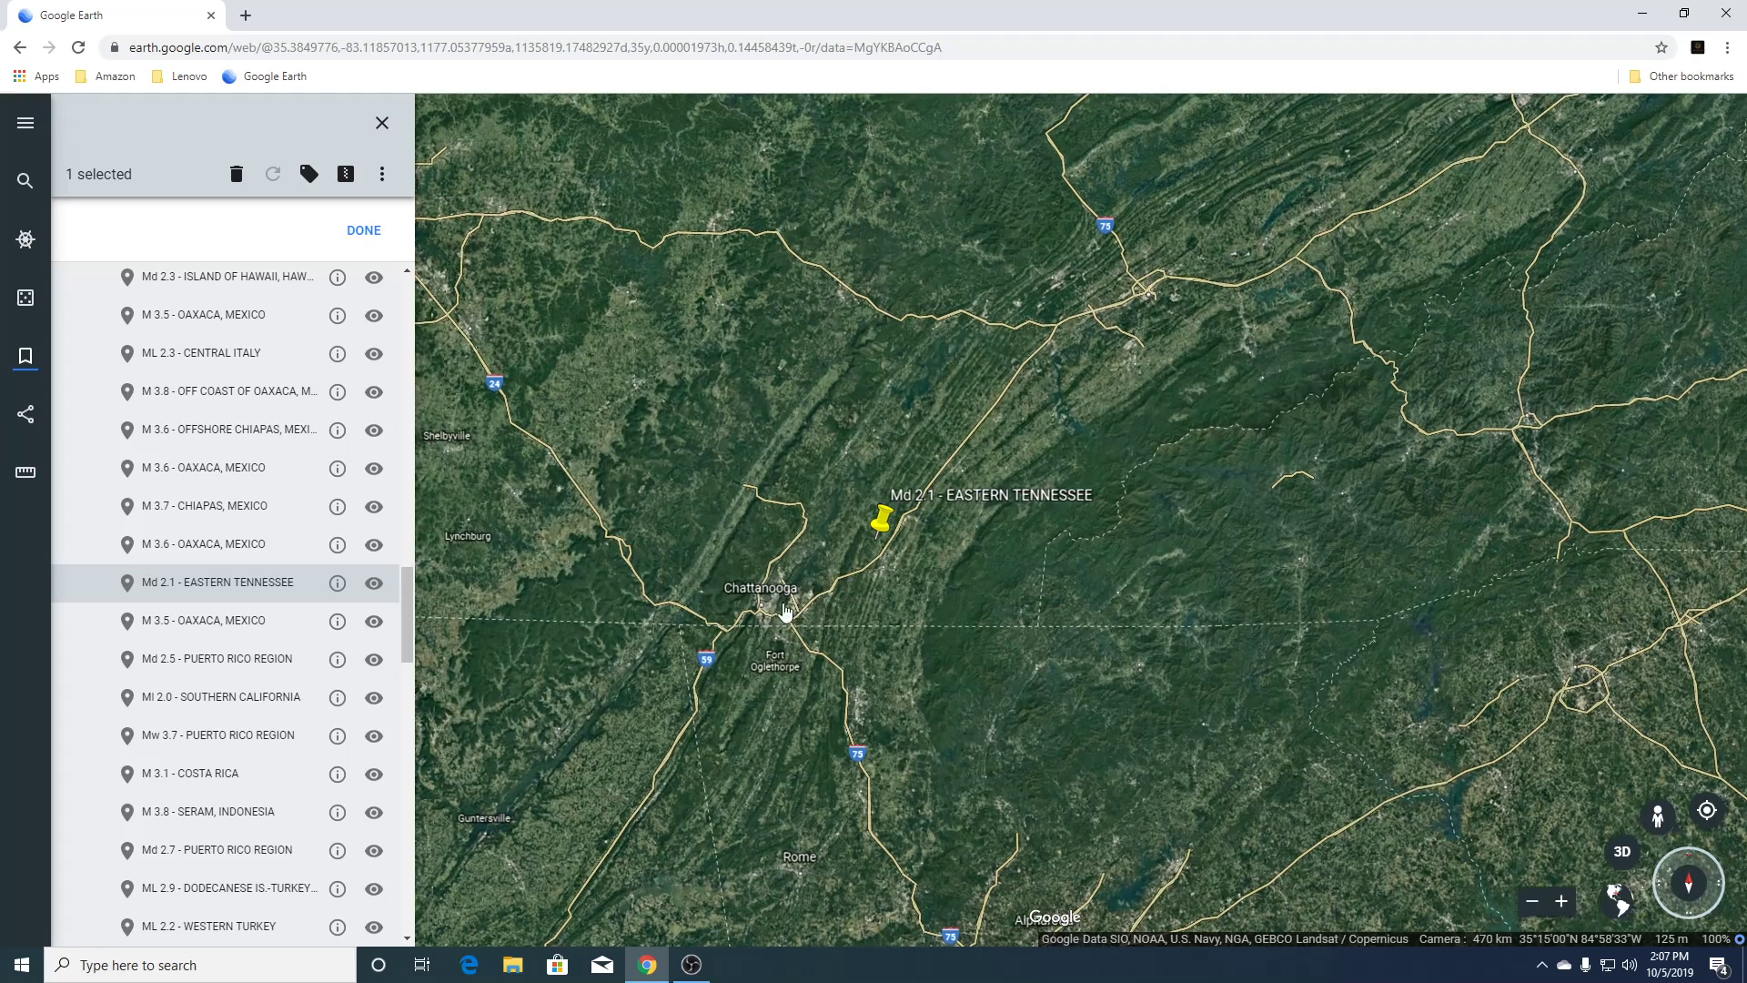
scroll(867, 559, up, 5)
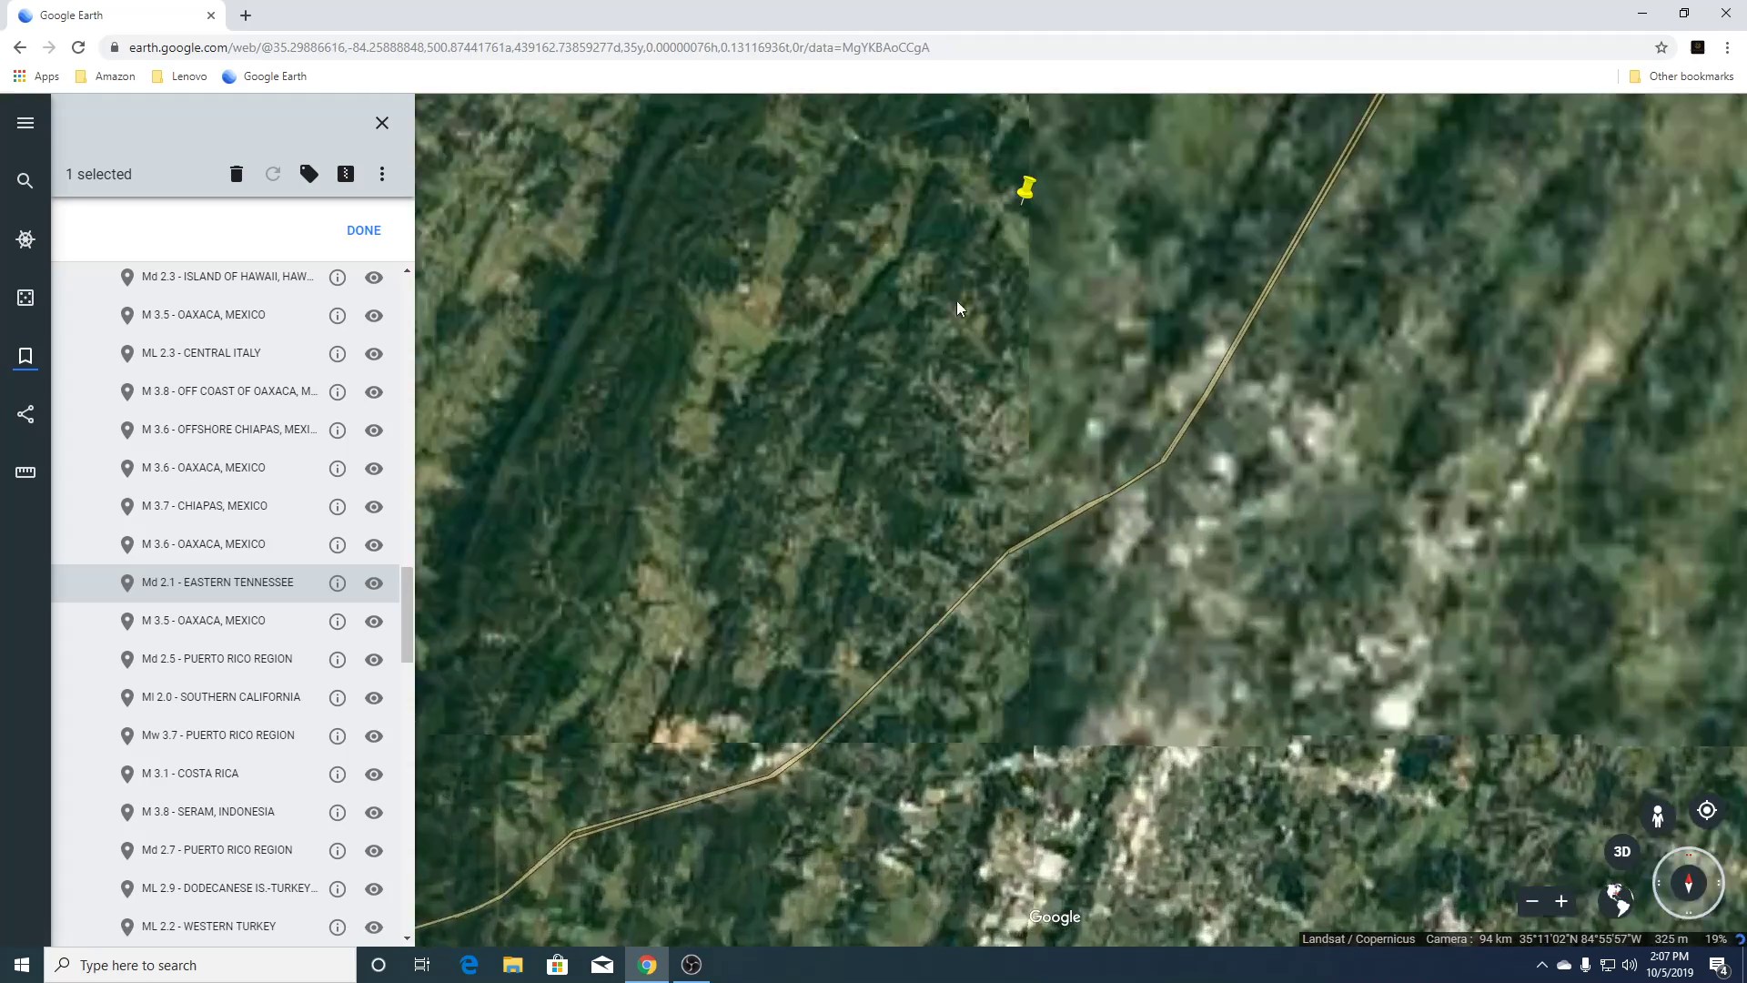
drag(958, 305, 890, 637)
scroll(925, 542, up, 4)
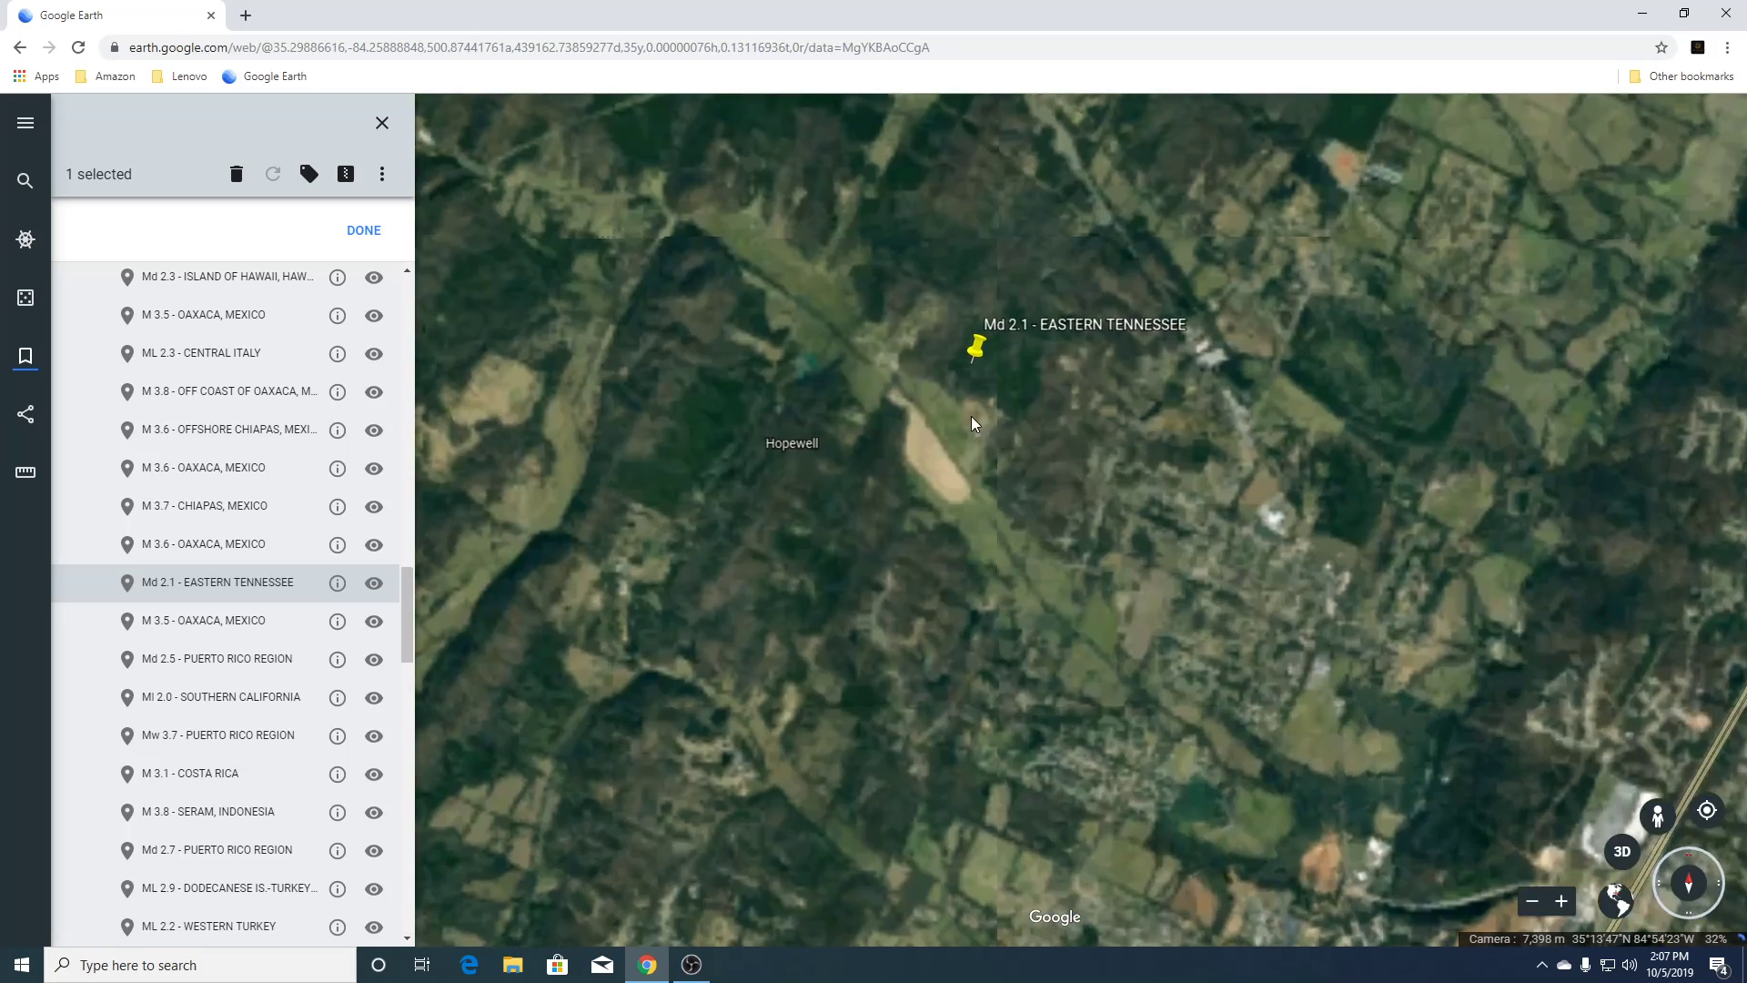
drag(966, 432, 937, 591)
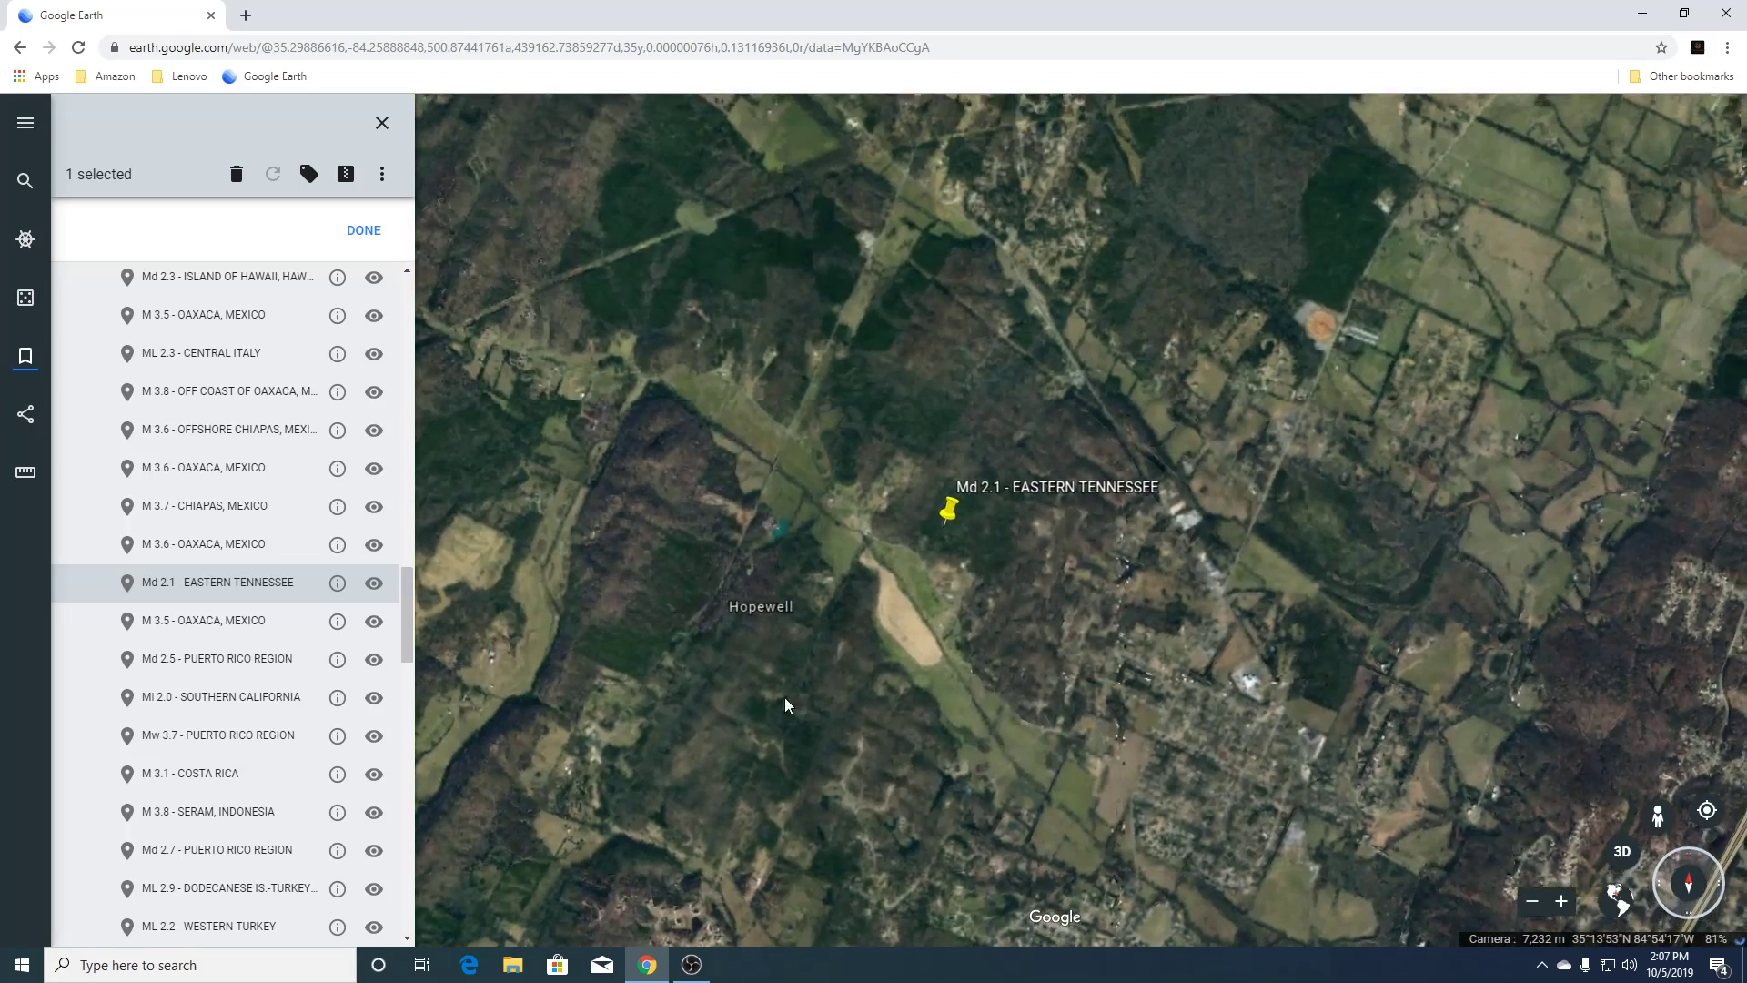
scroll(773, 548, up, 5)
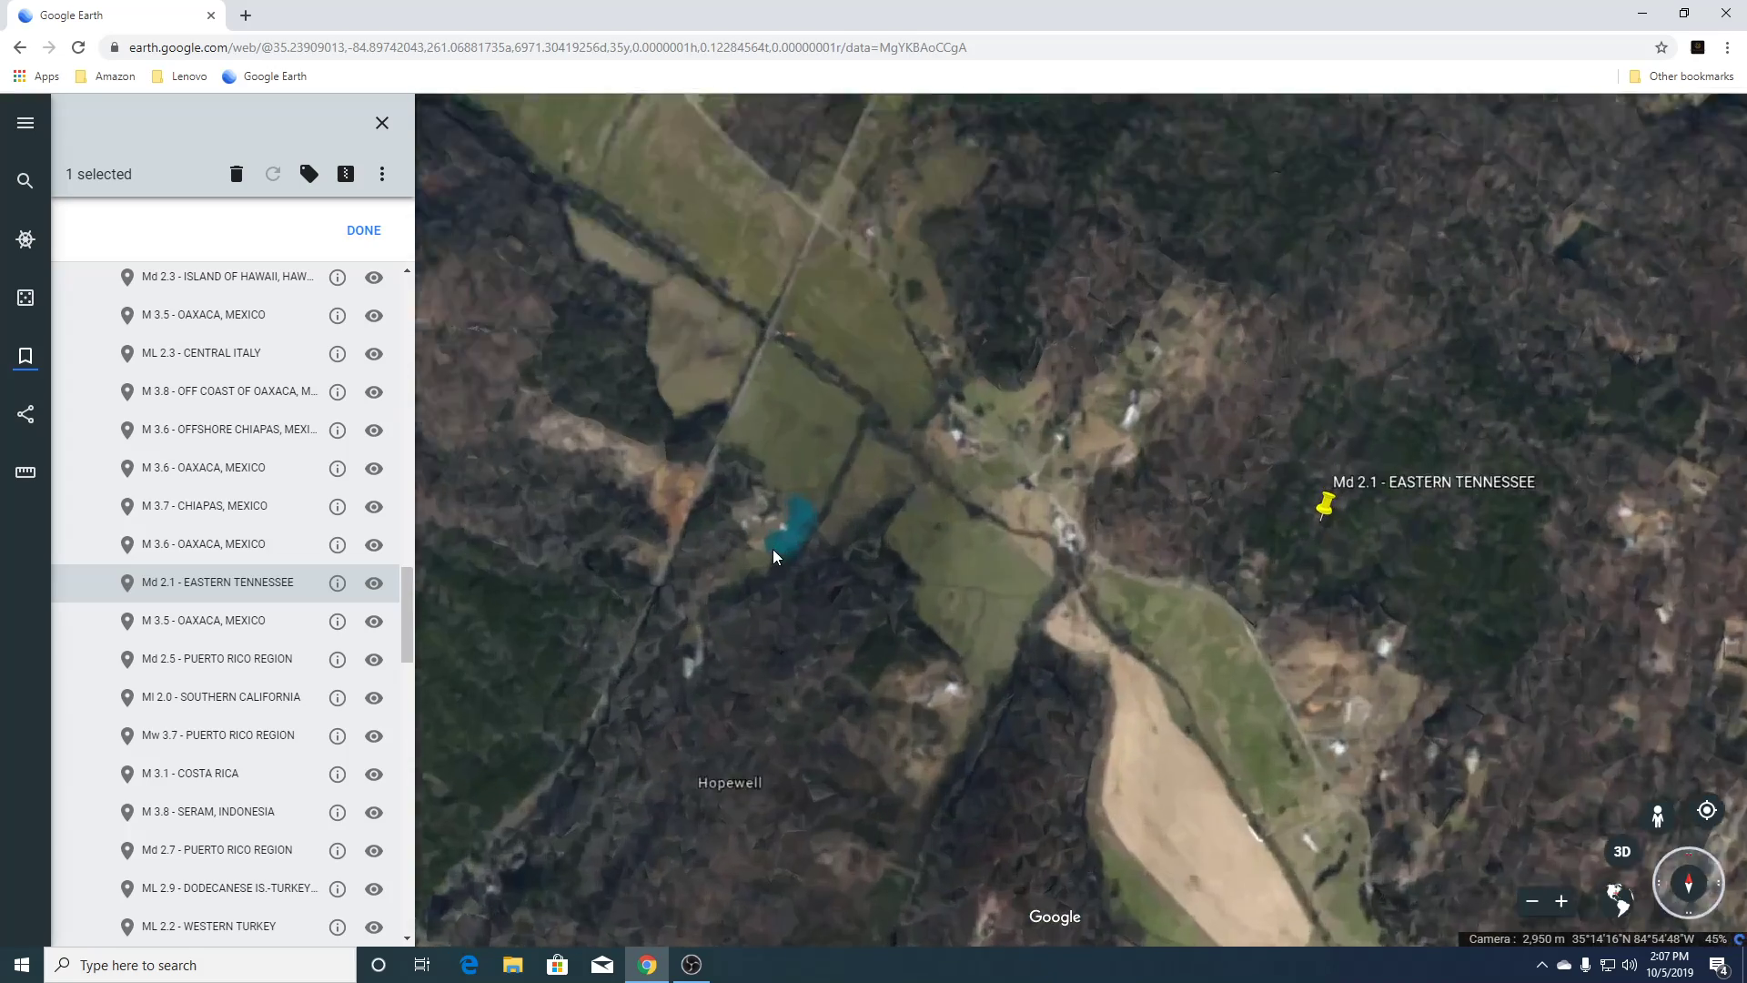
scroll(772, 548, up, 3)
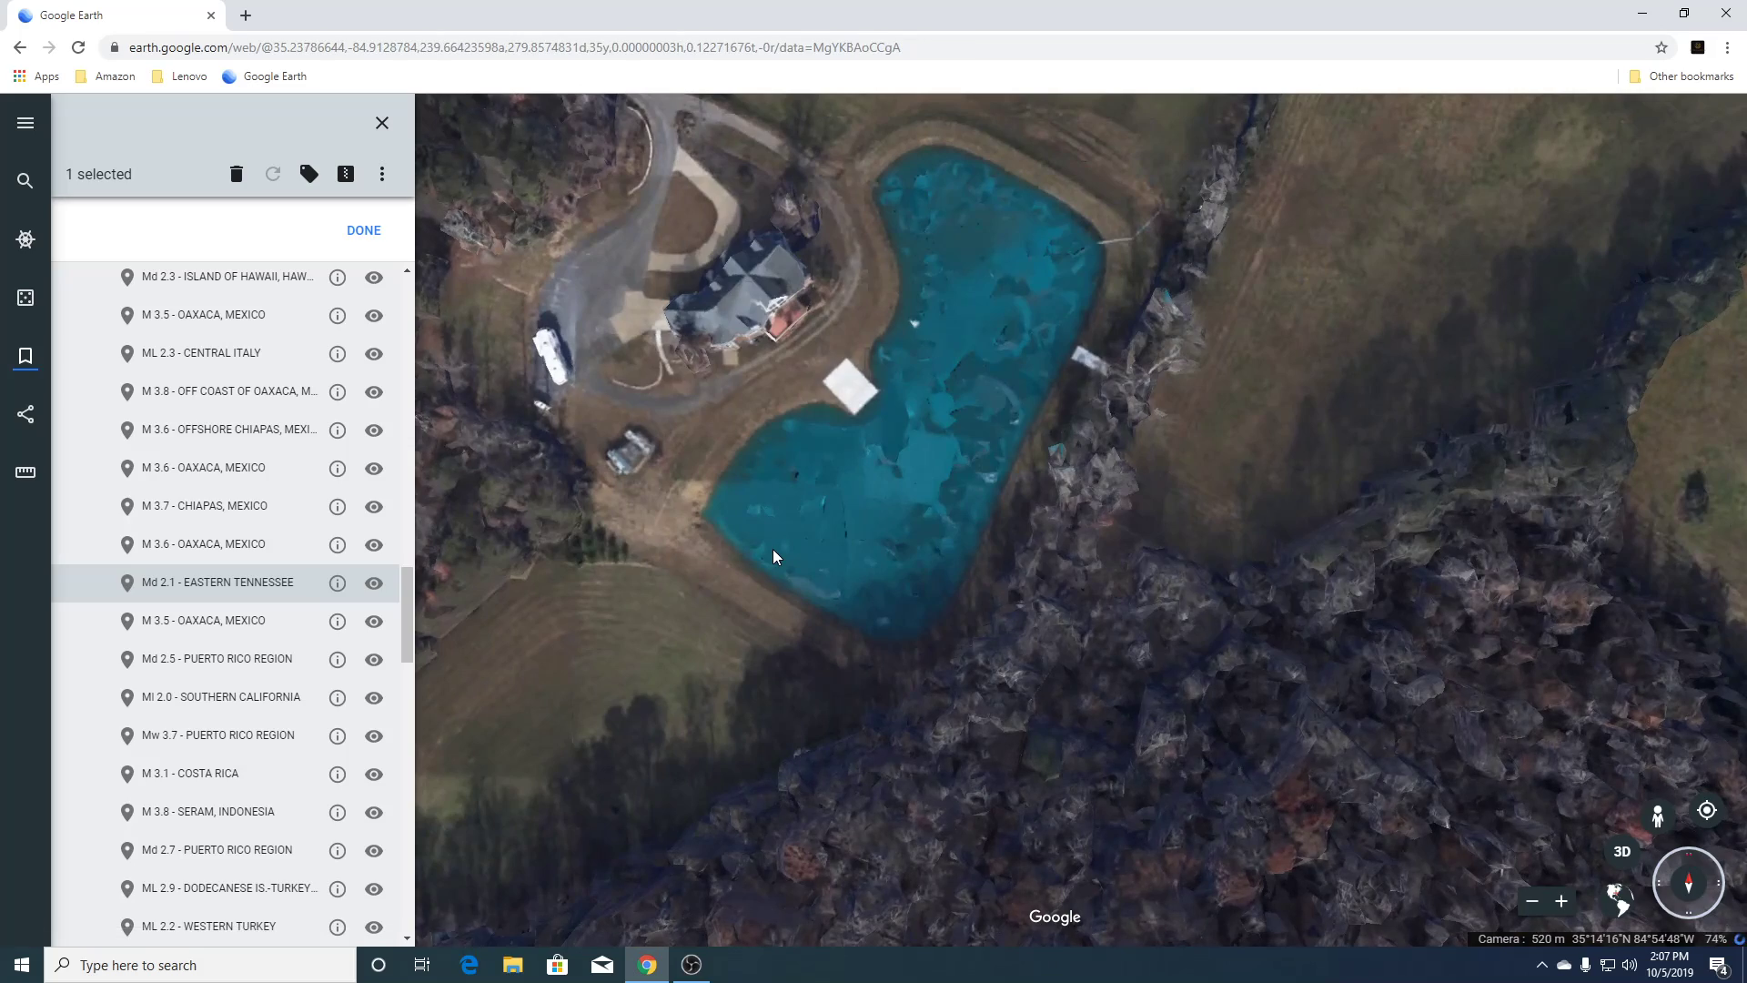
Examine the fields, houses and woodland along Bigsby Creek around the Eastern Tennessee placemark, ending with a wider view of Hopewell.
scroll(773, 549, down, 2)
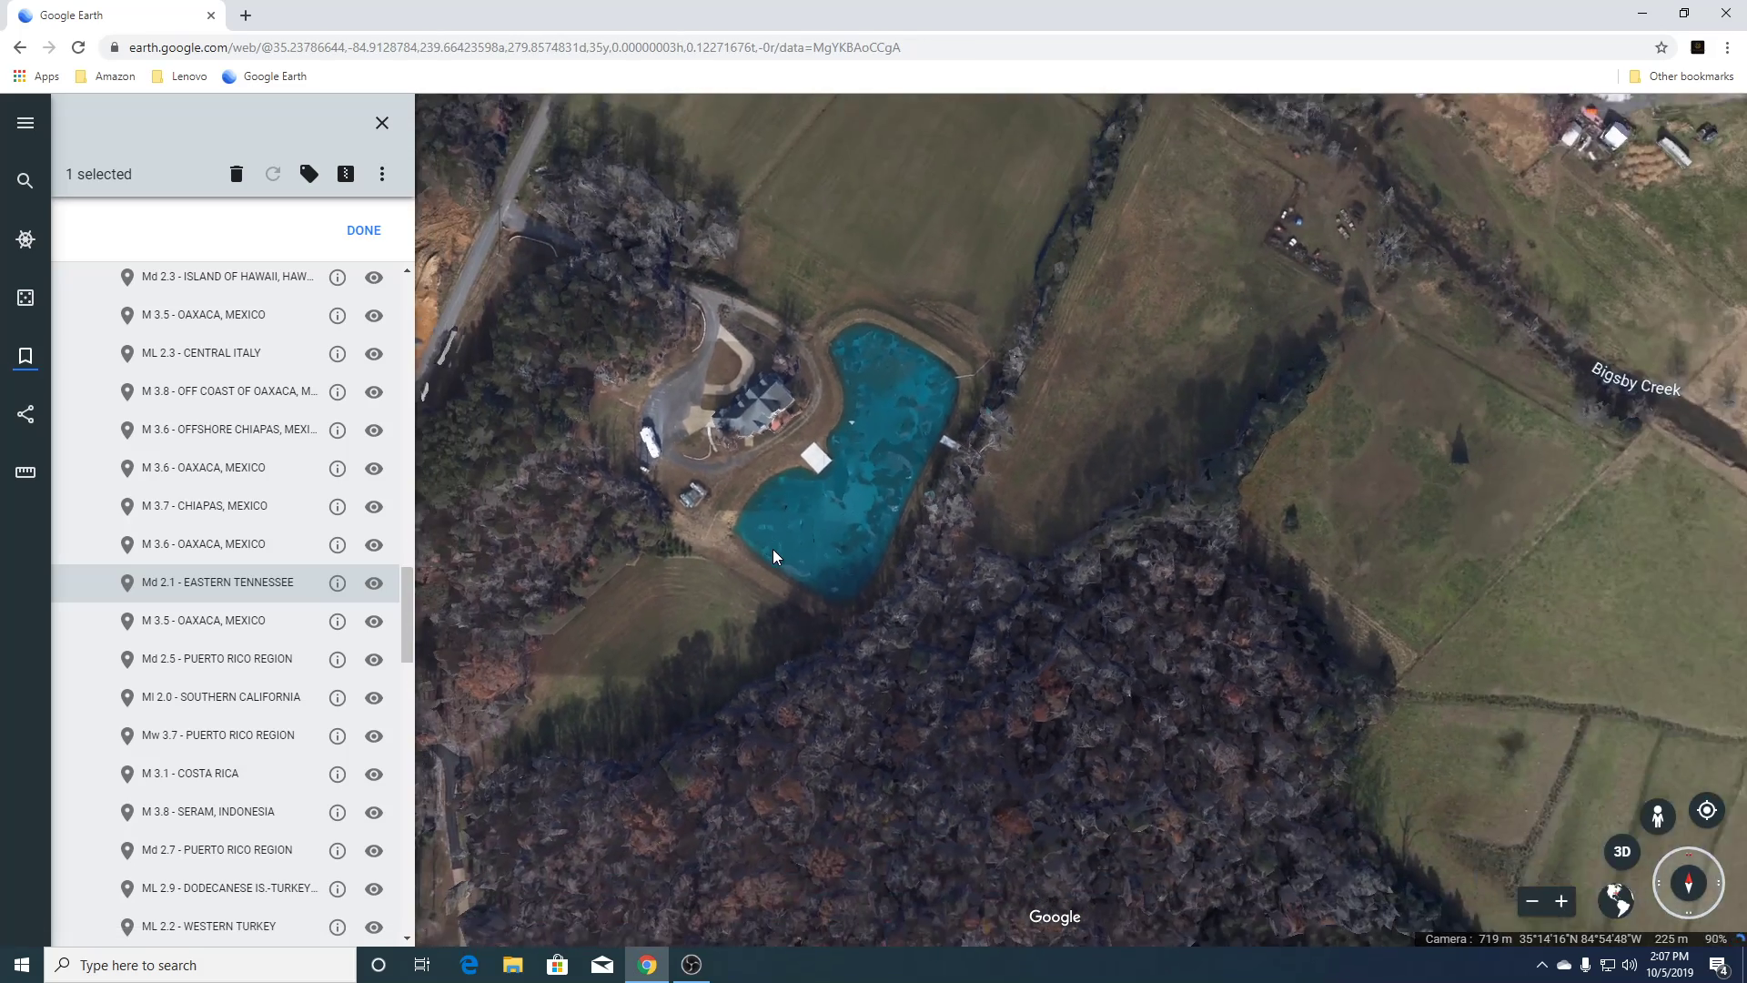
scroll(773, 549, down, 3)
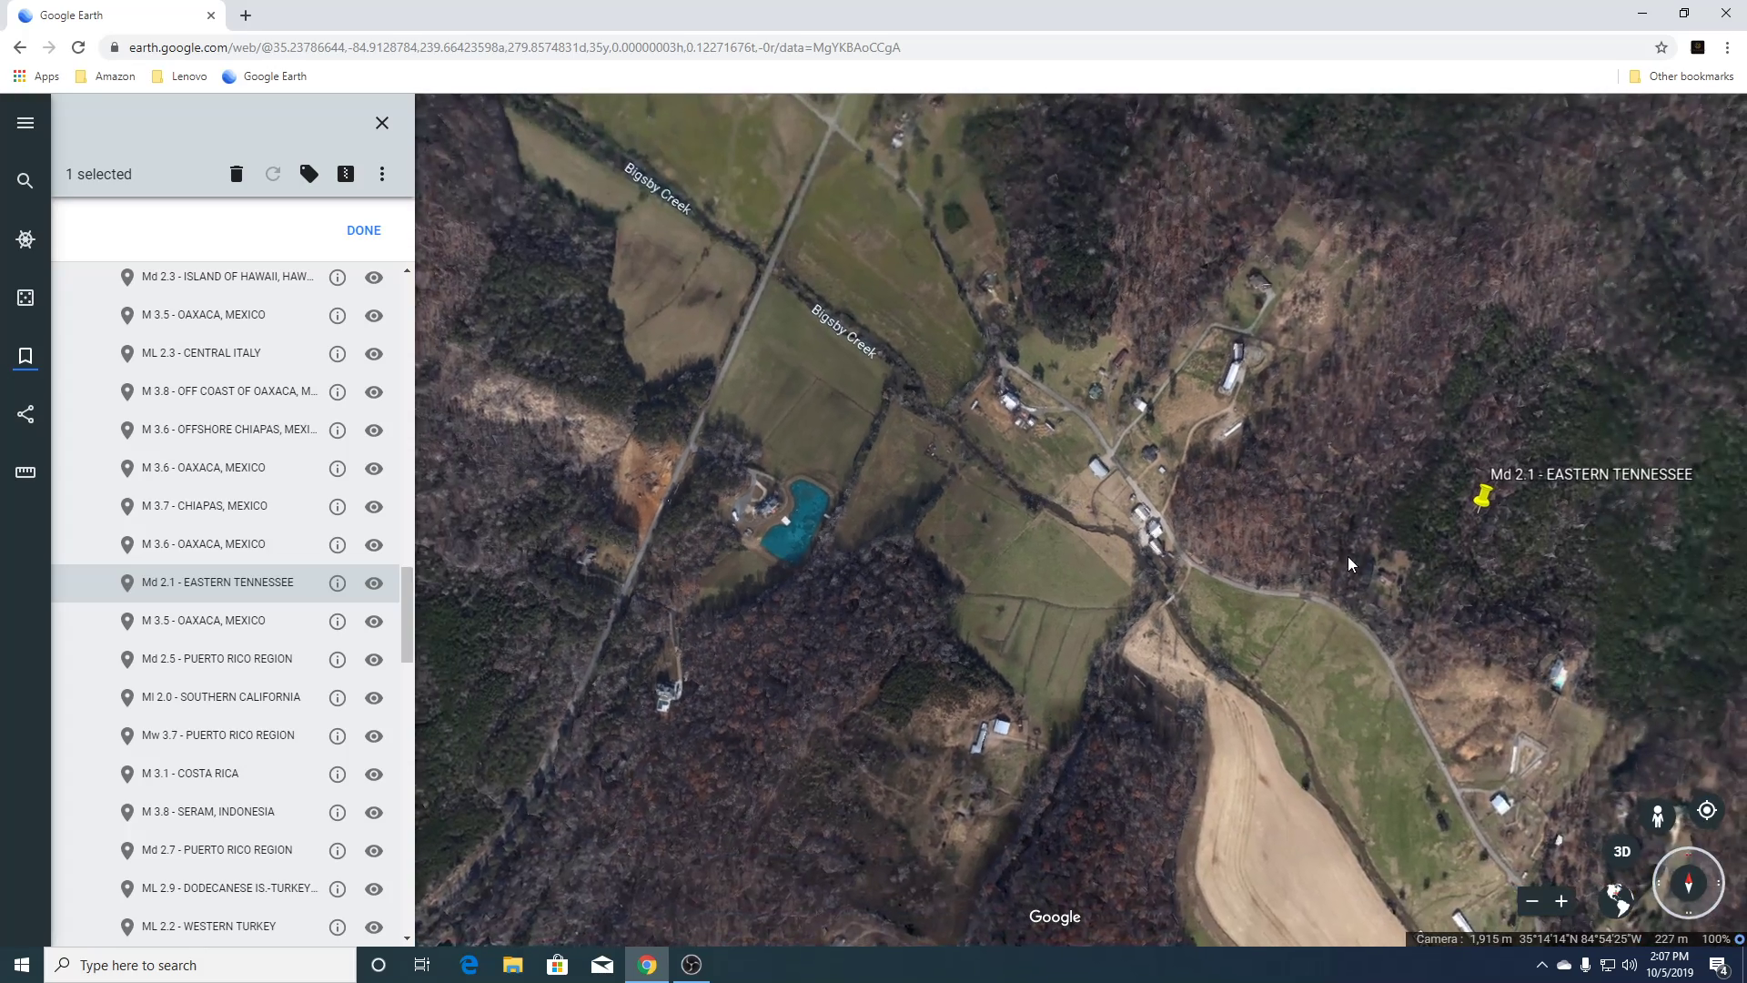
drag(1347, 555, 984, 377)
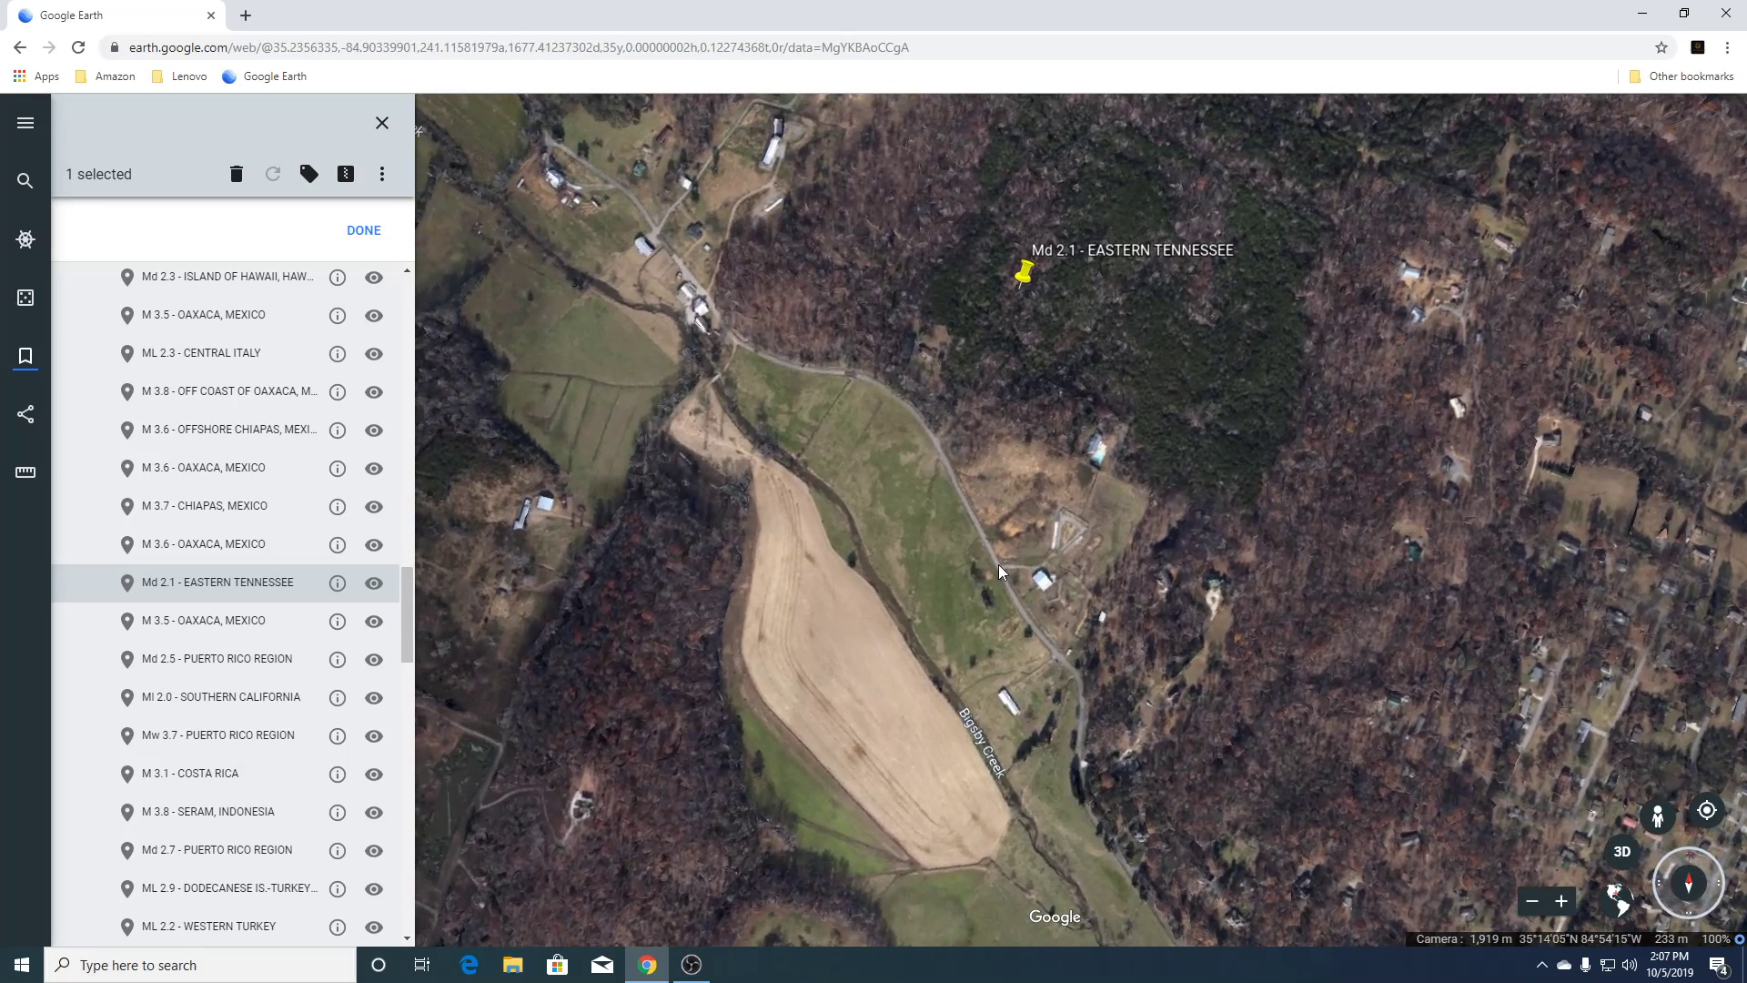
scroll(998, 566, down, 5)
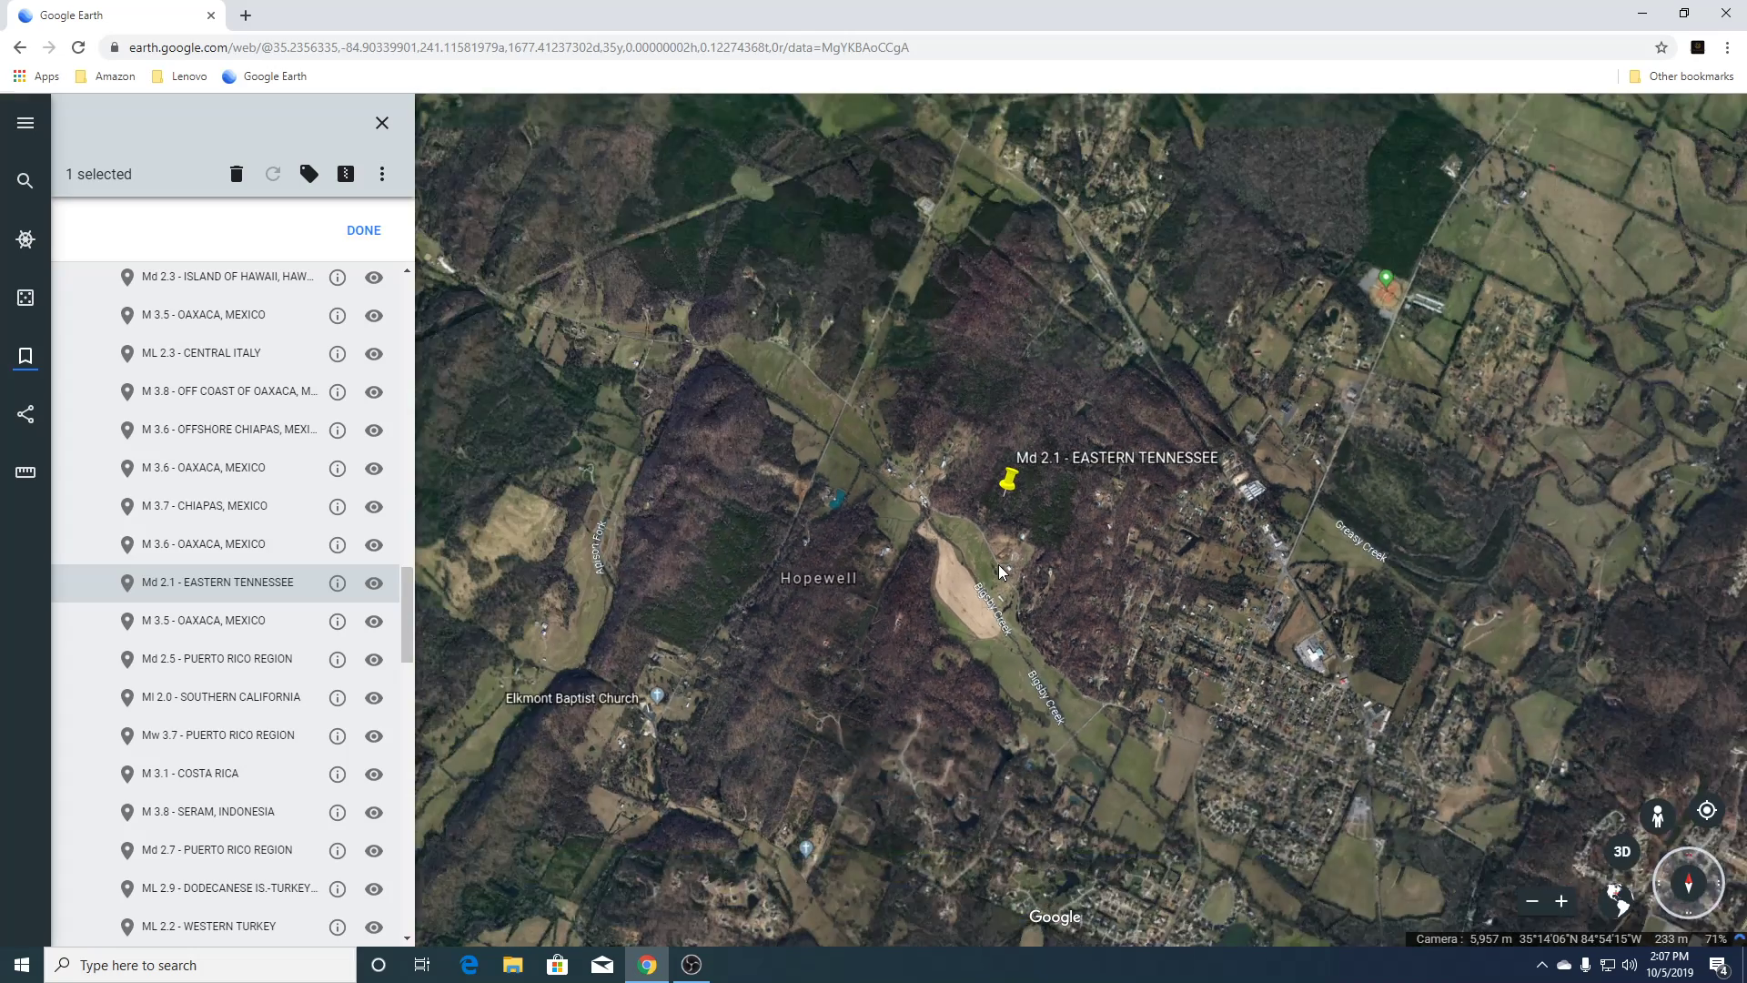
scroll(997, 565, down, 5)
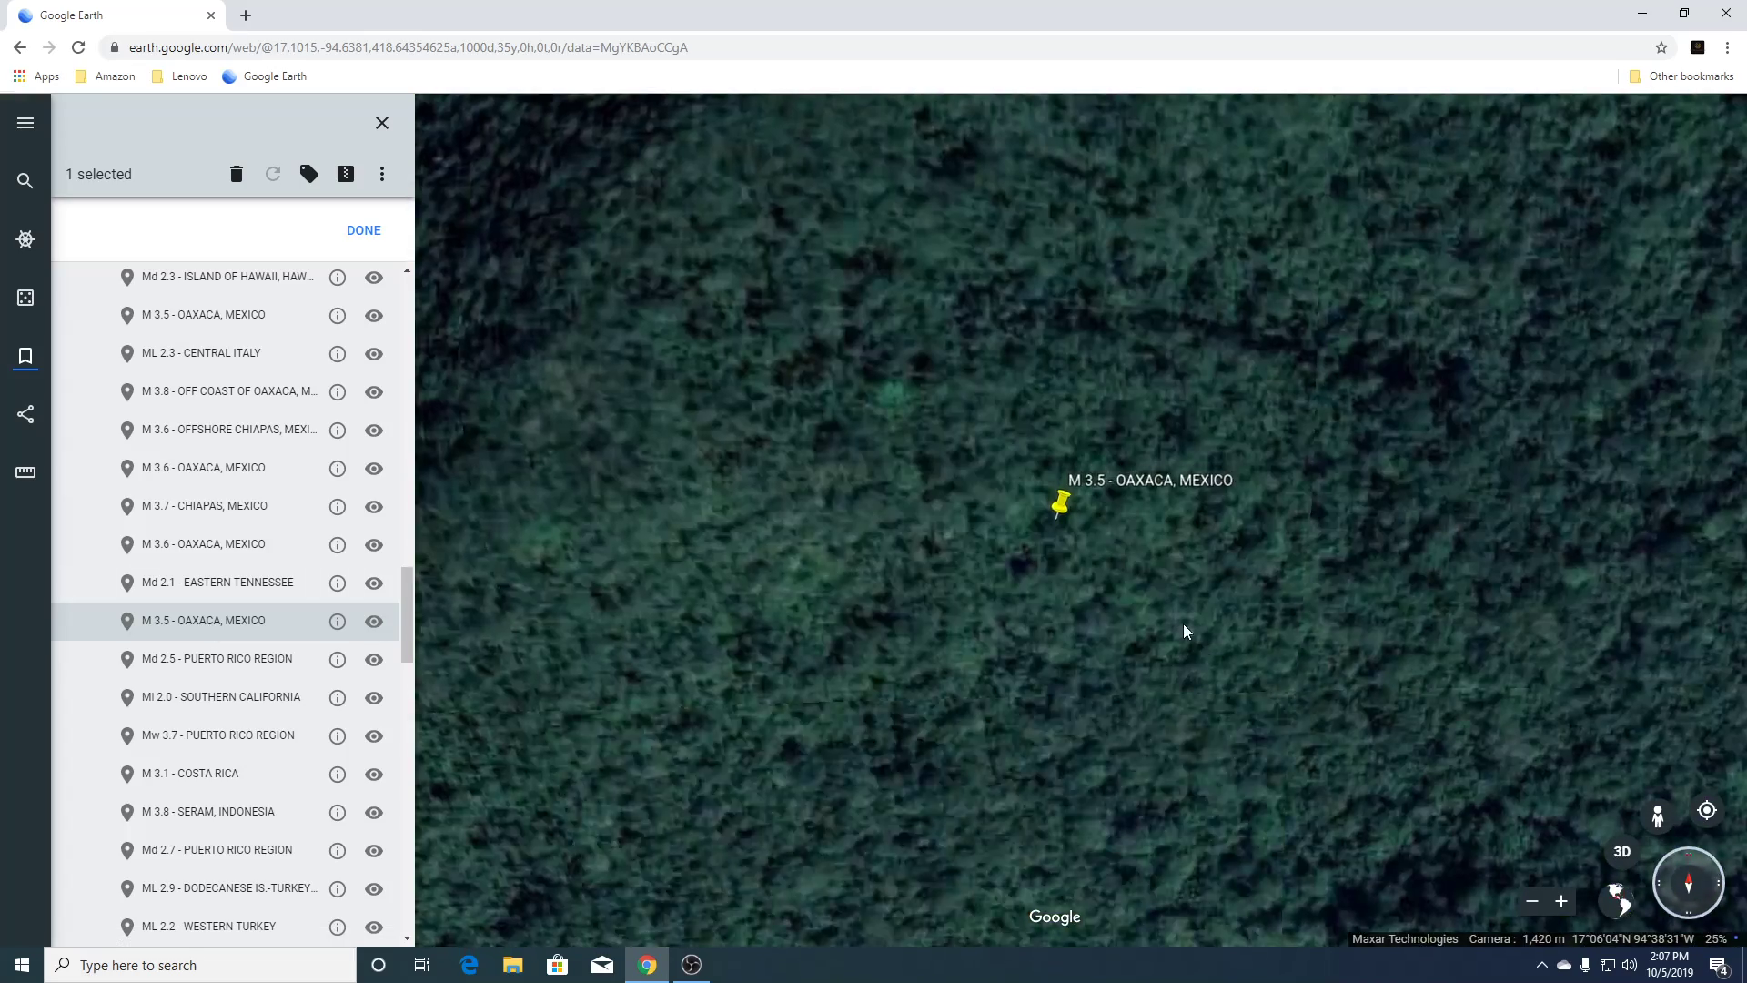
View the forested mountains around the M 3.5 Oaxaca placemark in 3D, widening the view to include Cerro Atravesado and Santa María Chimalapa.
scroll(1183, 628, up, 5)
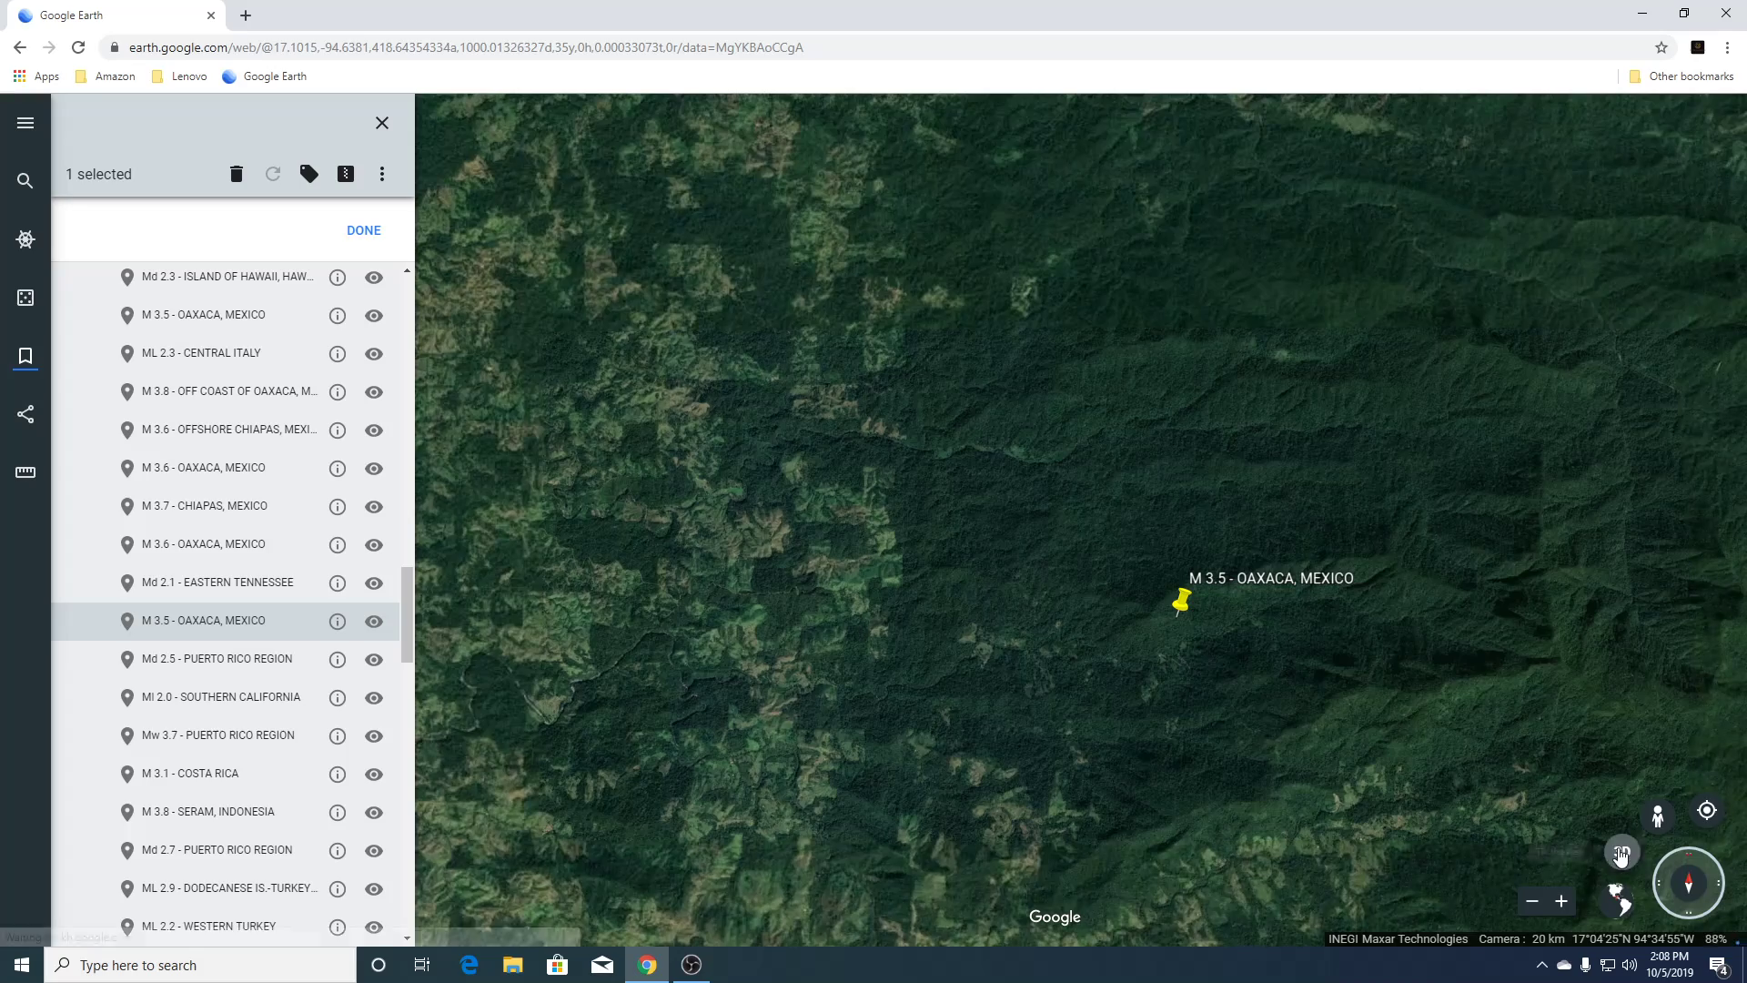
click(1621, 854)
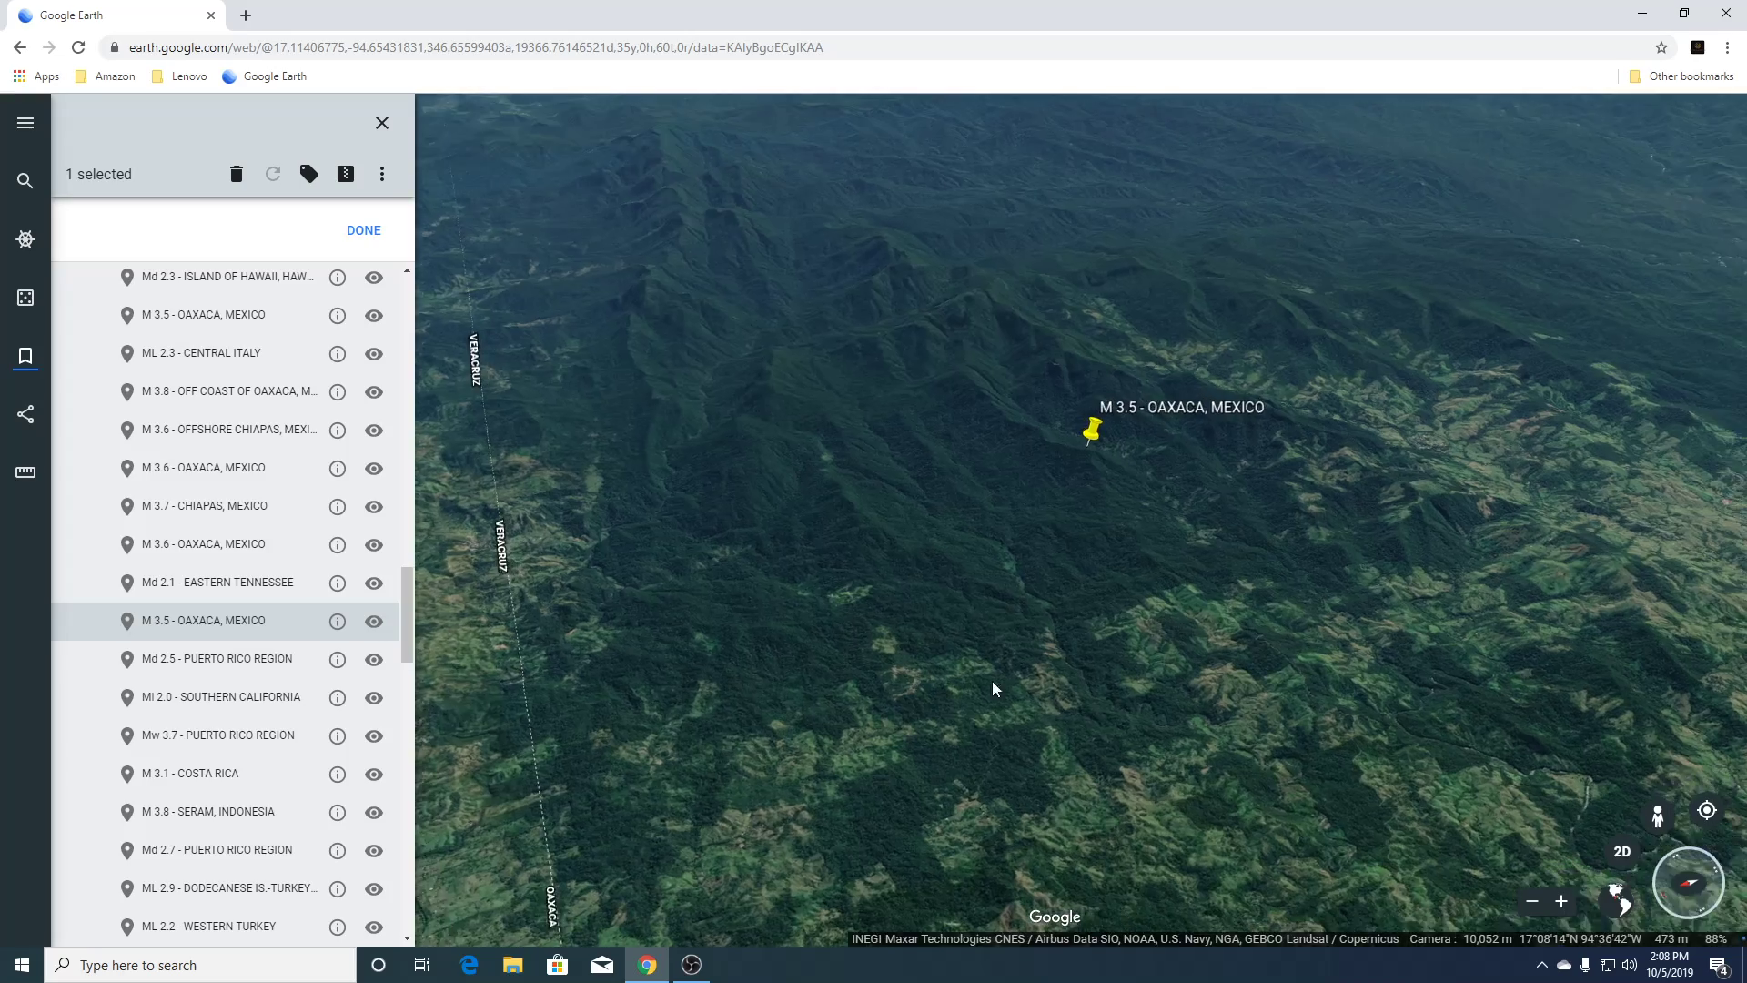
scroll(1065, 668, down, 5)
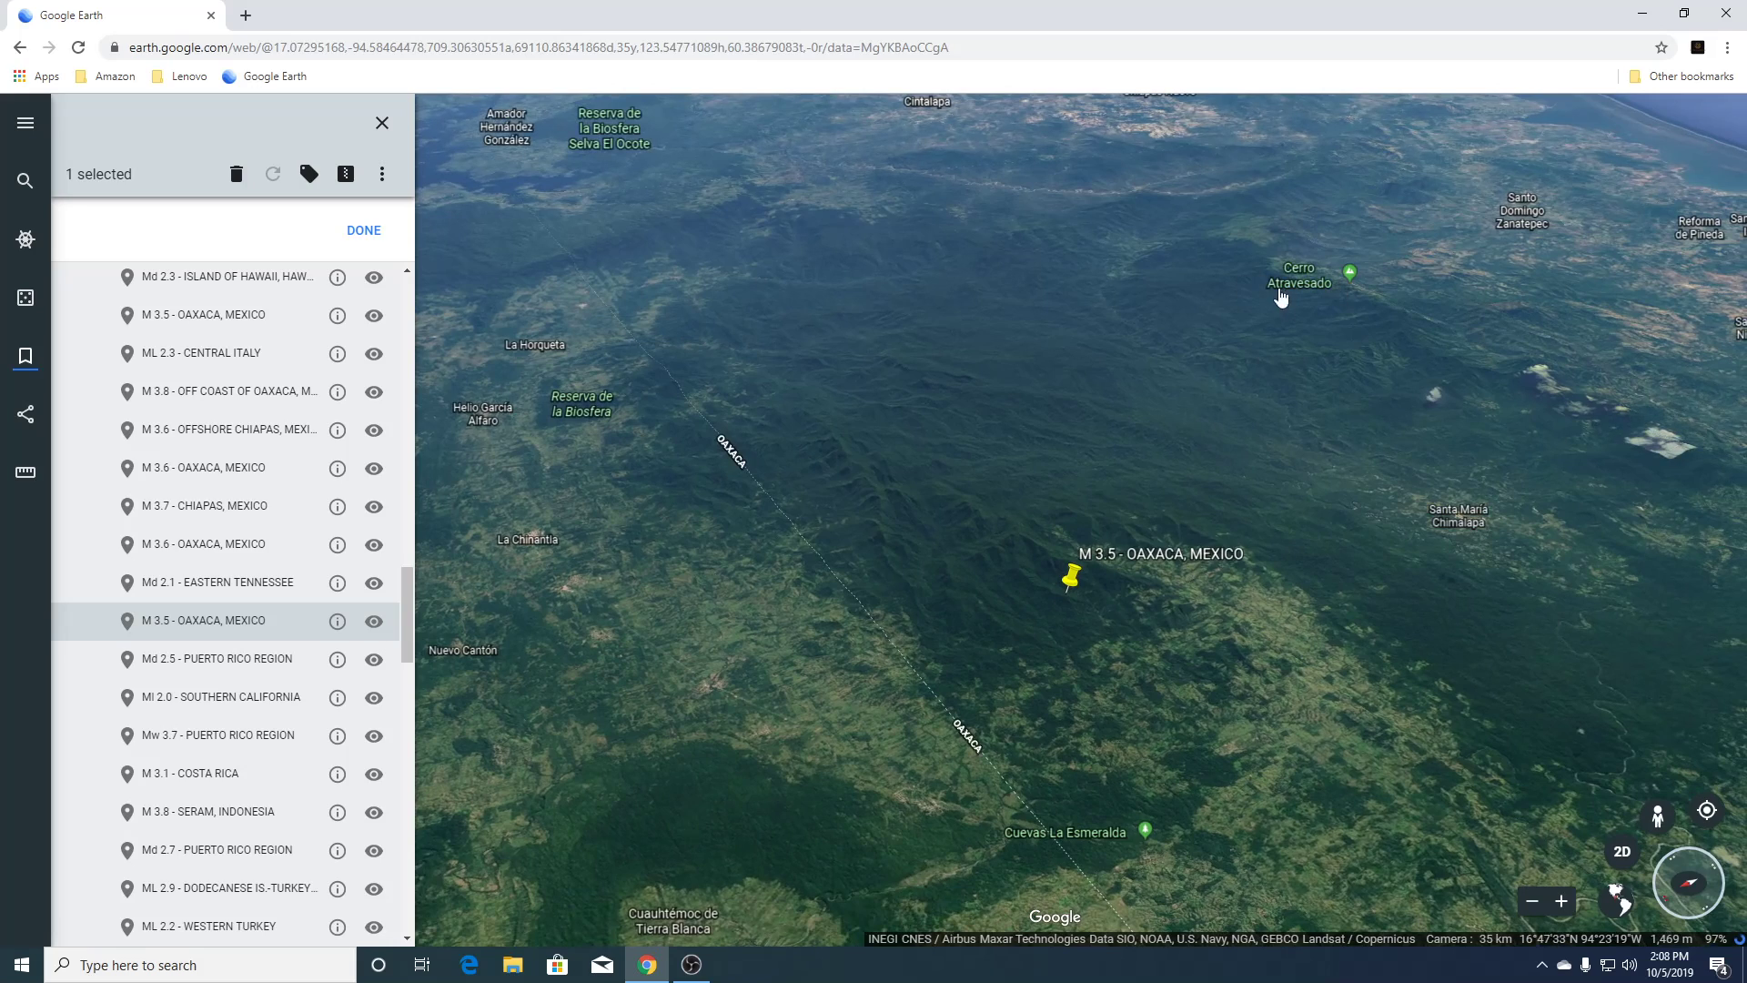
Examine the Cerro Atravesado ridge up close, check the peak's information card, and return to a wide view of the surrounding earthquake placemarks.
drag(1351, 306, 1153, 552)
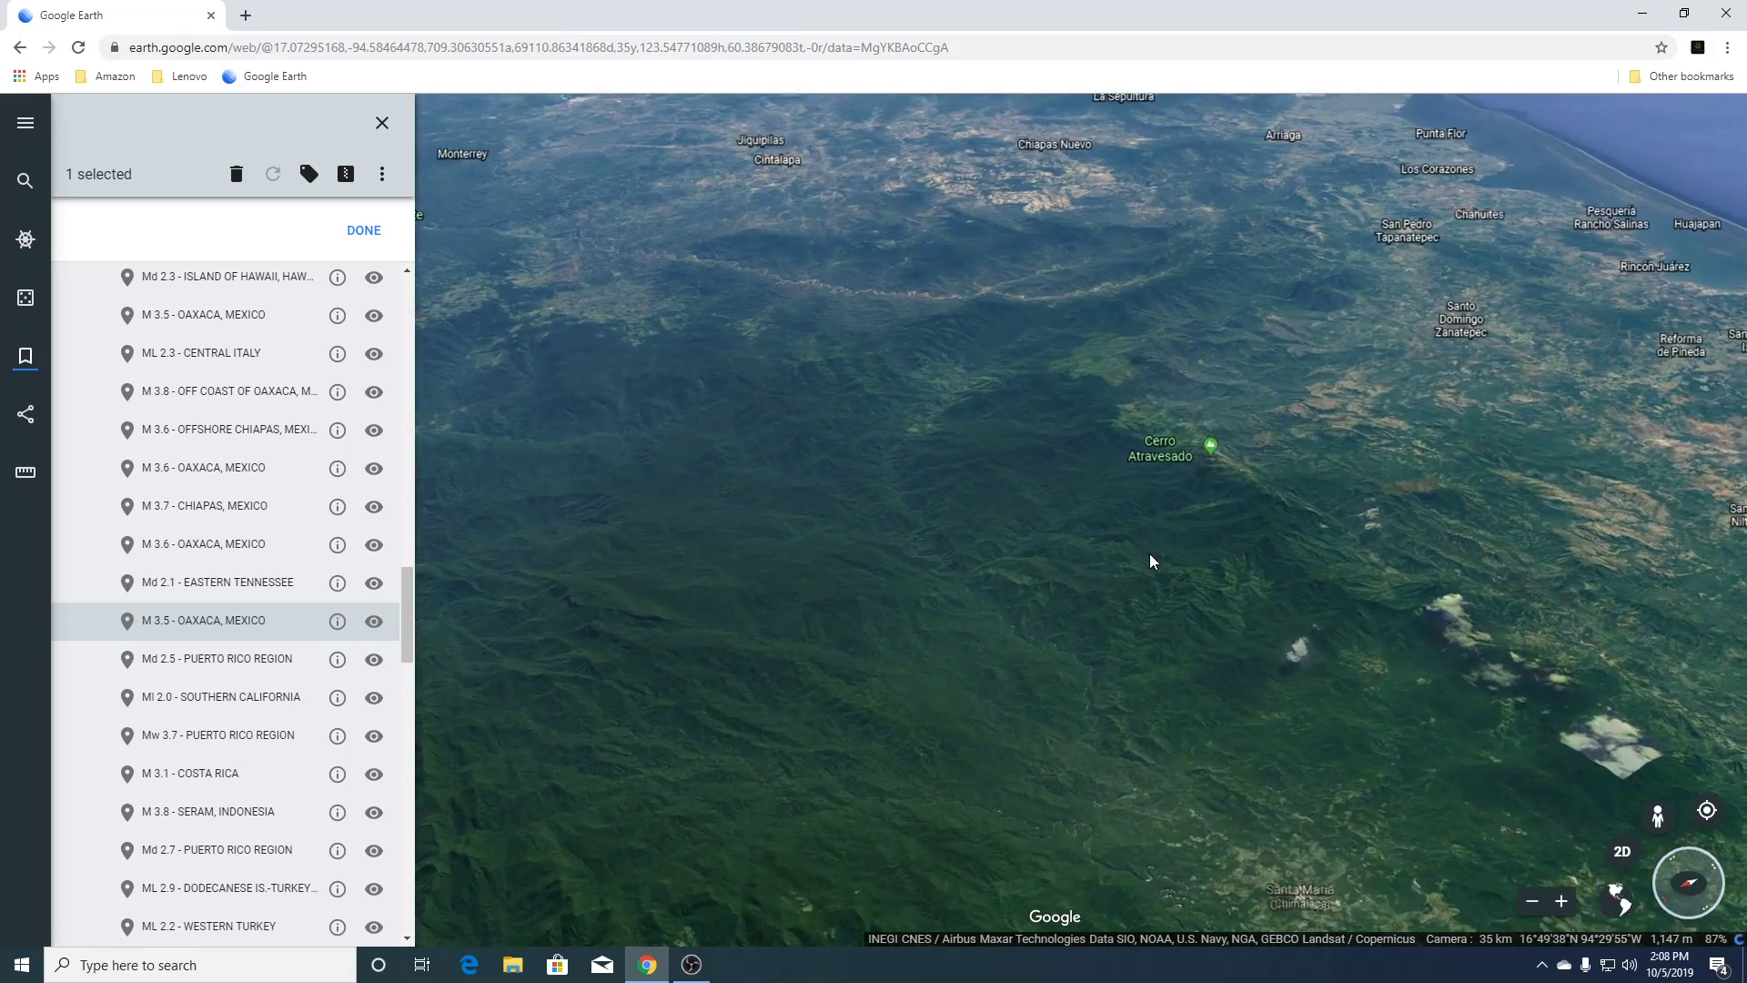
scroll(1183, 514, up, 4)
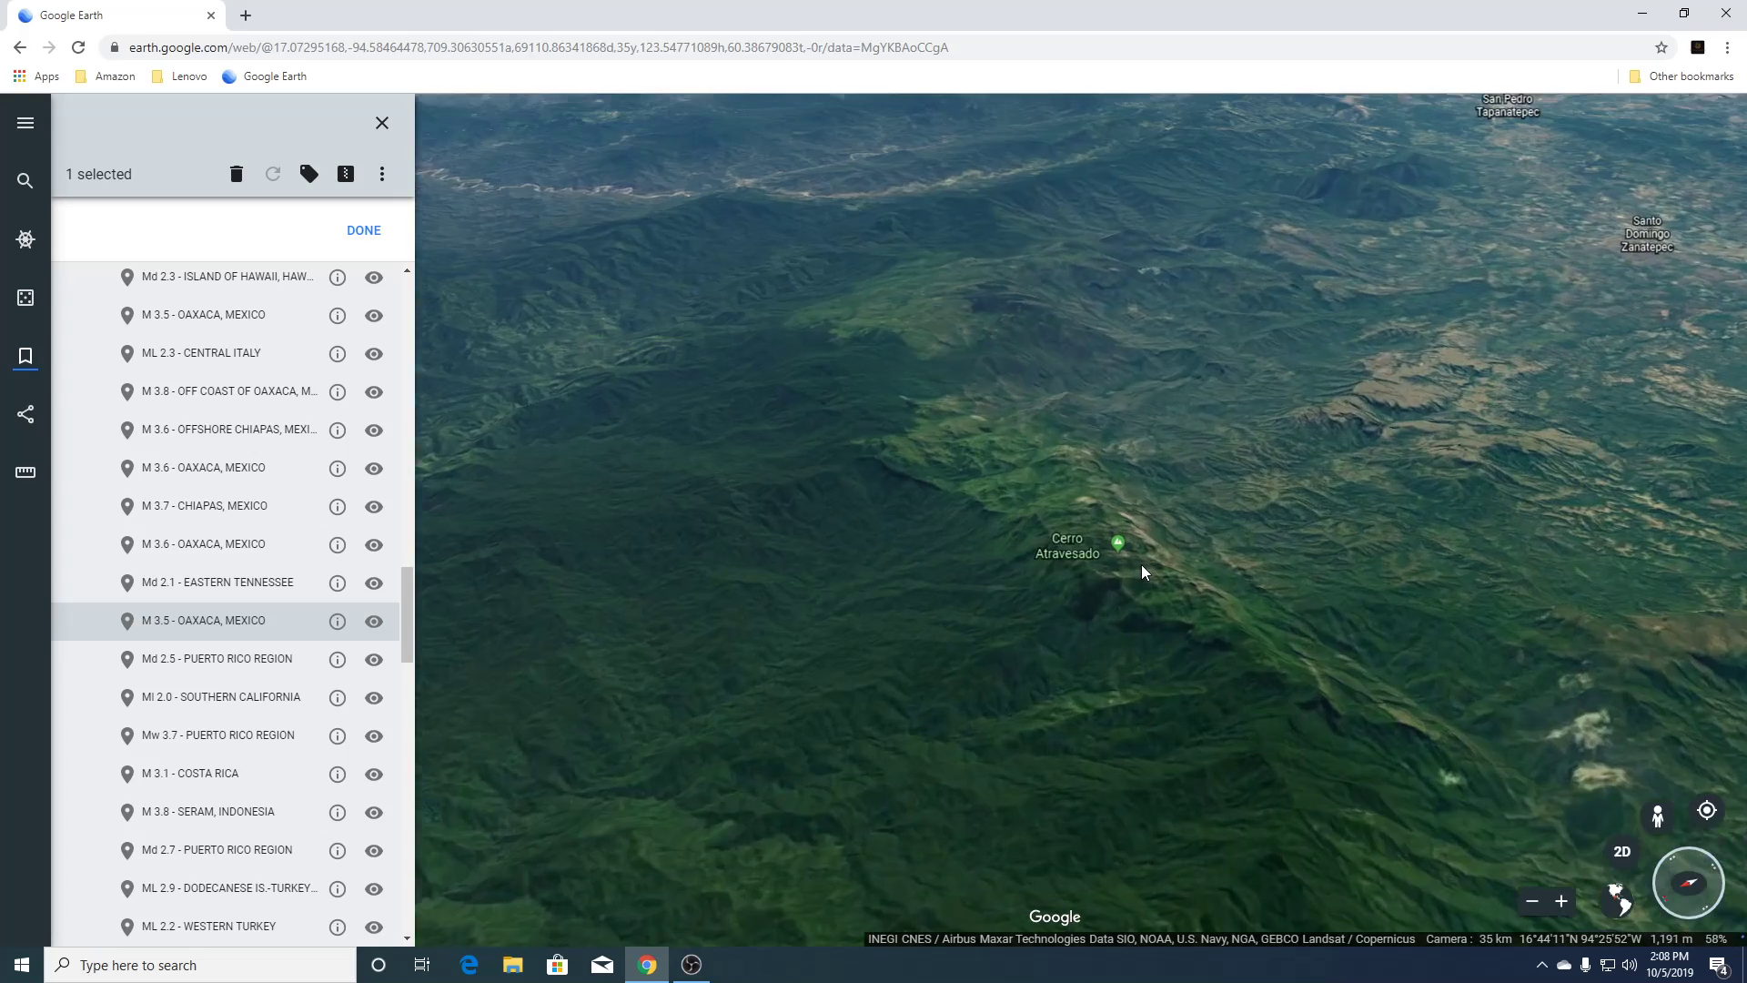
scroll(1141, 566, up, 2)
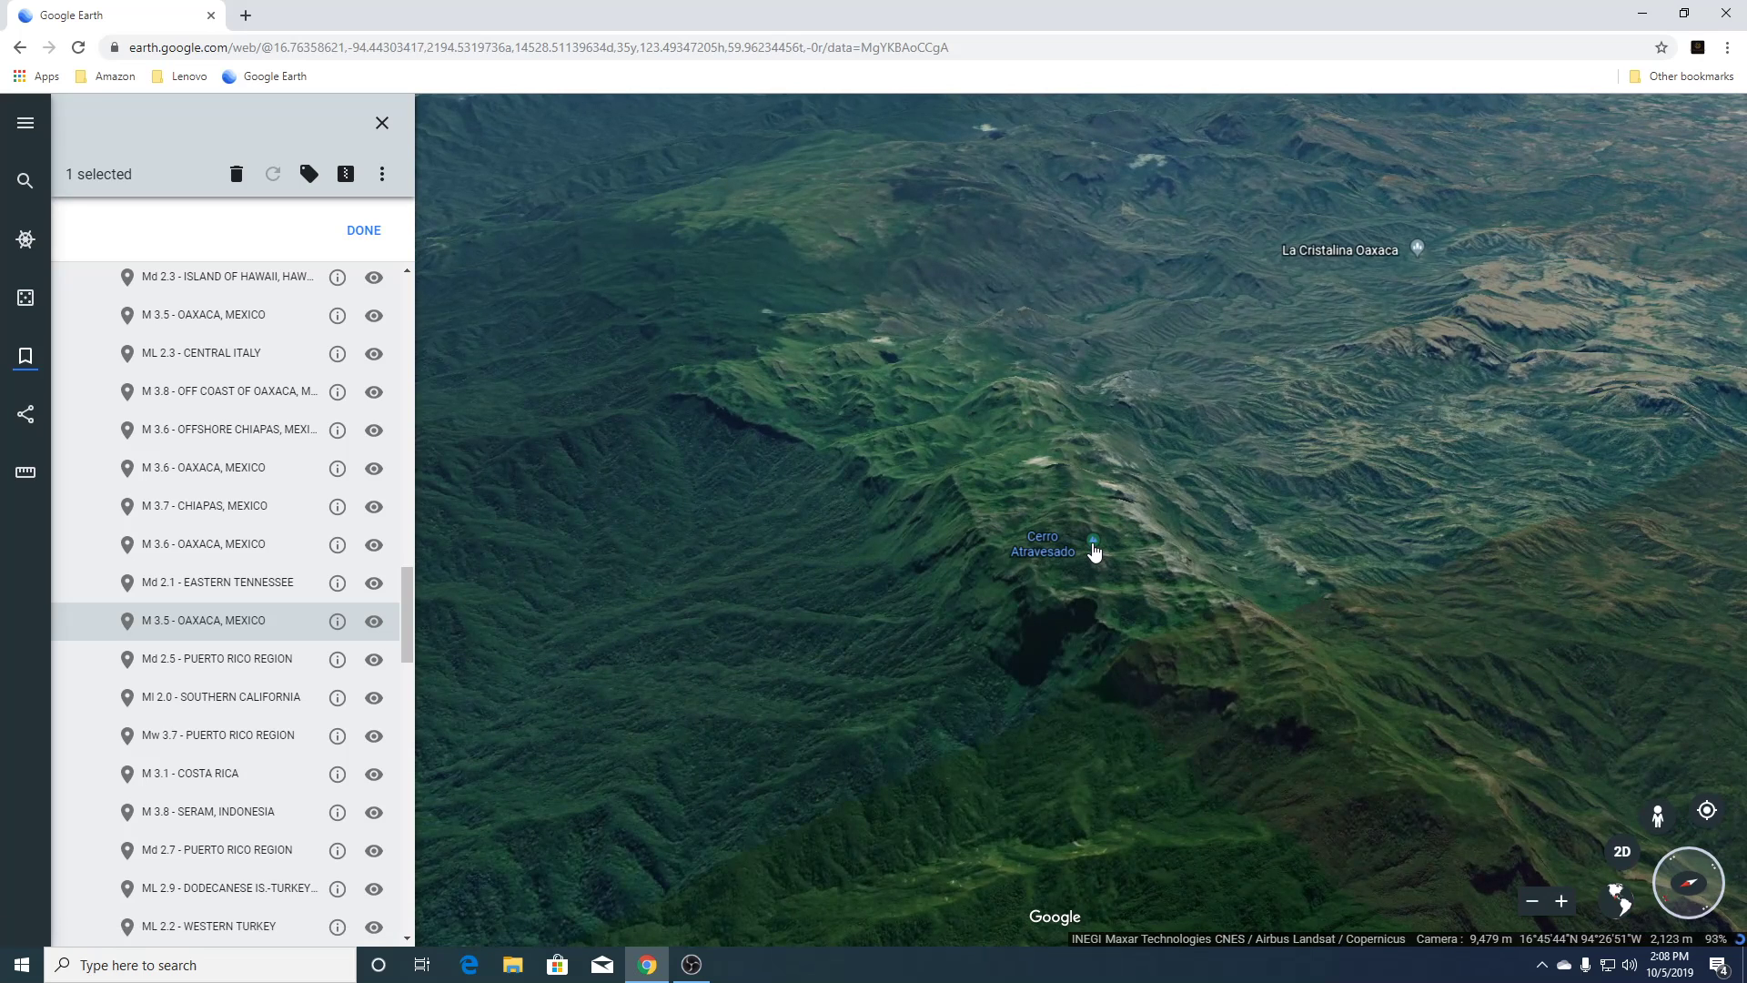
click(1093, 544)
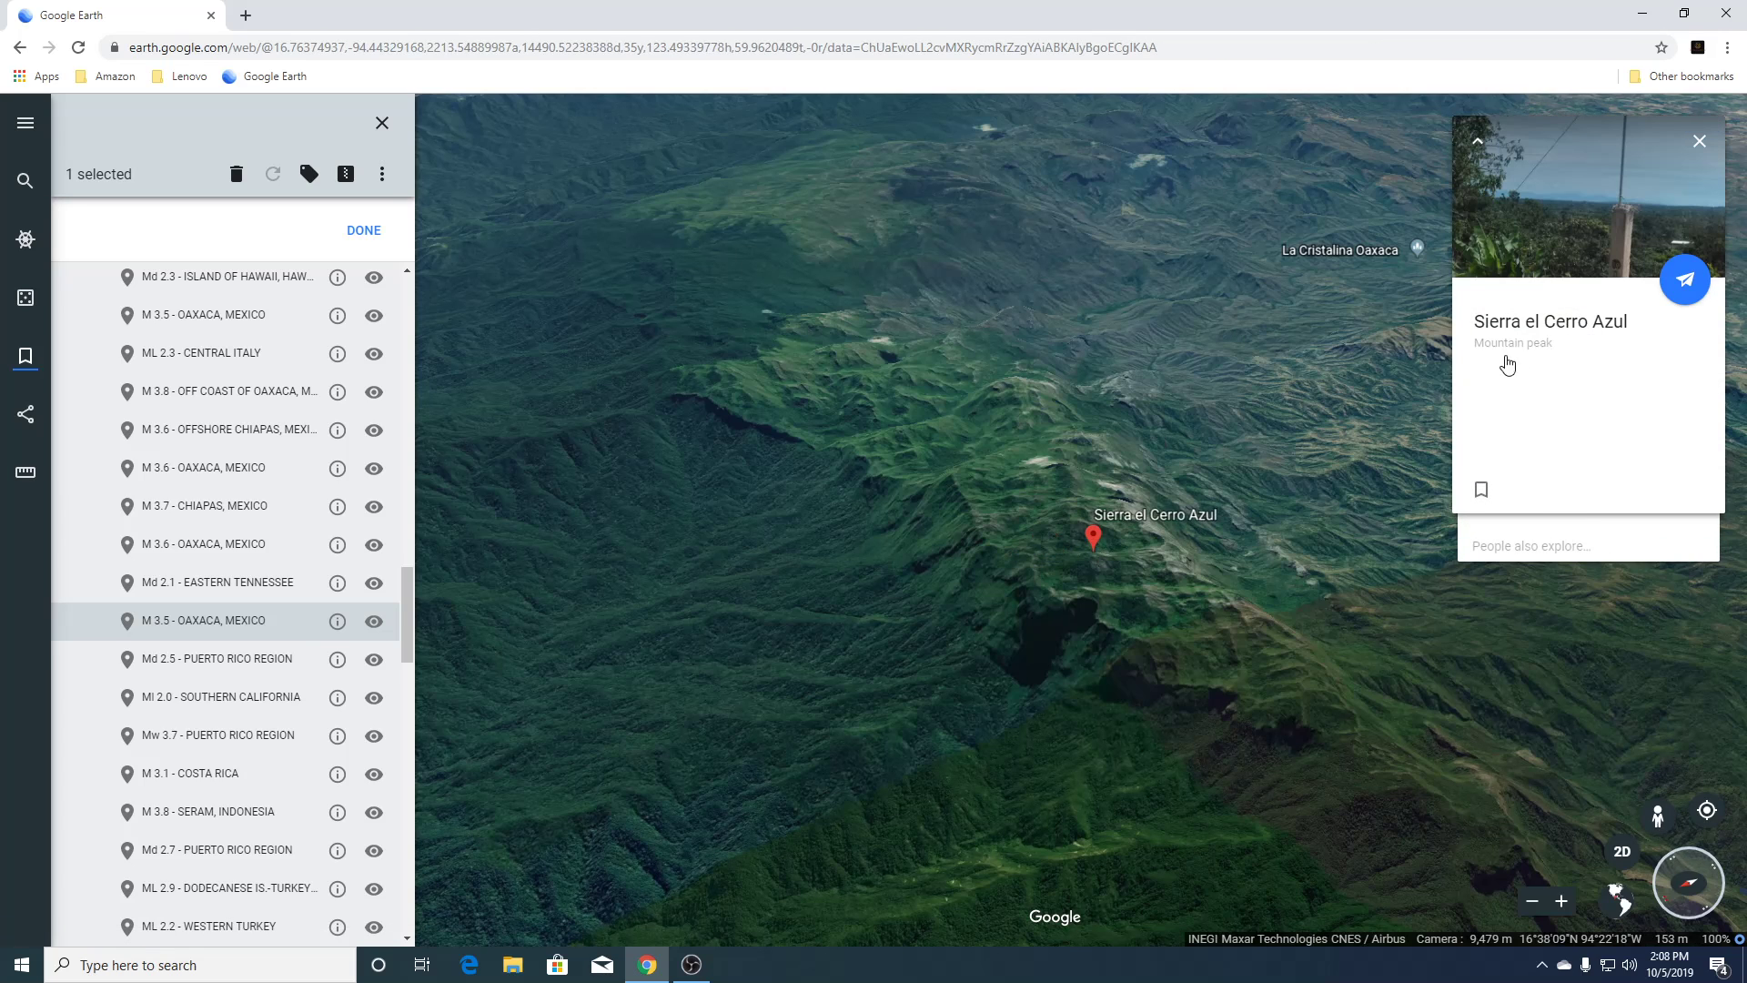
click(1698, 143)
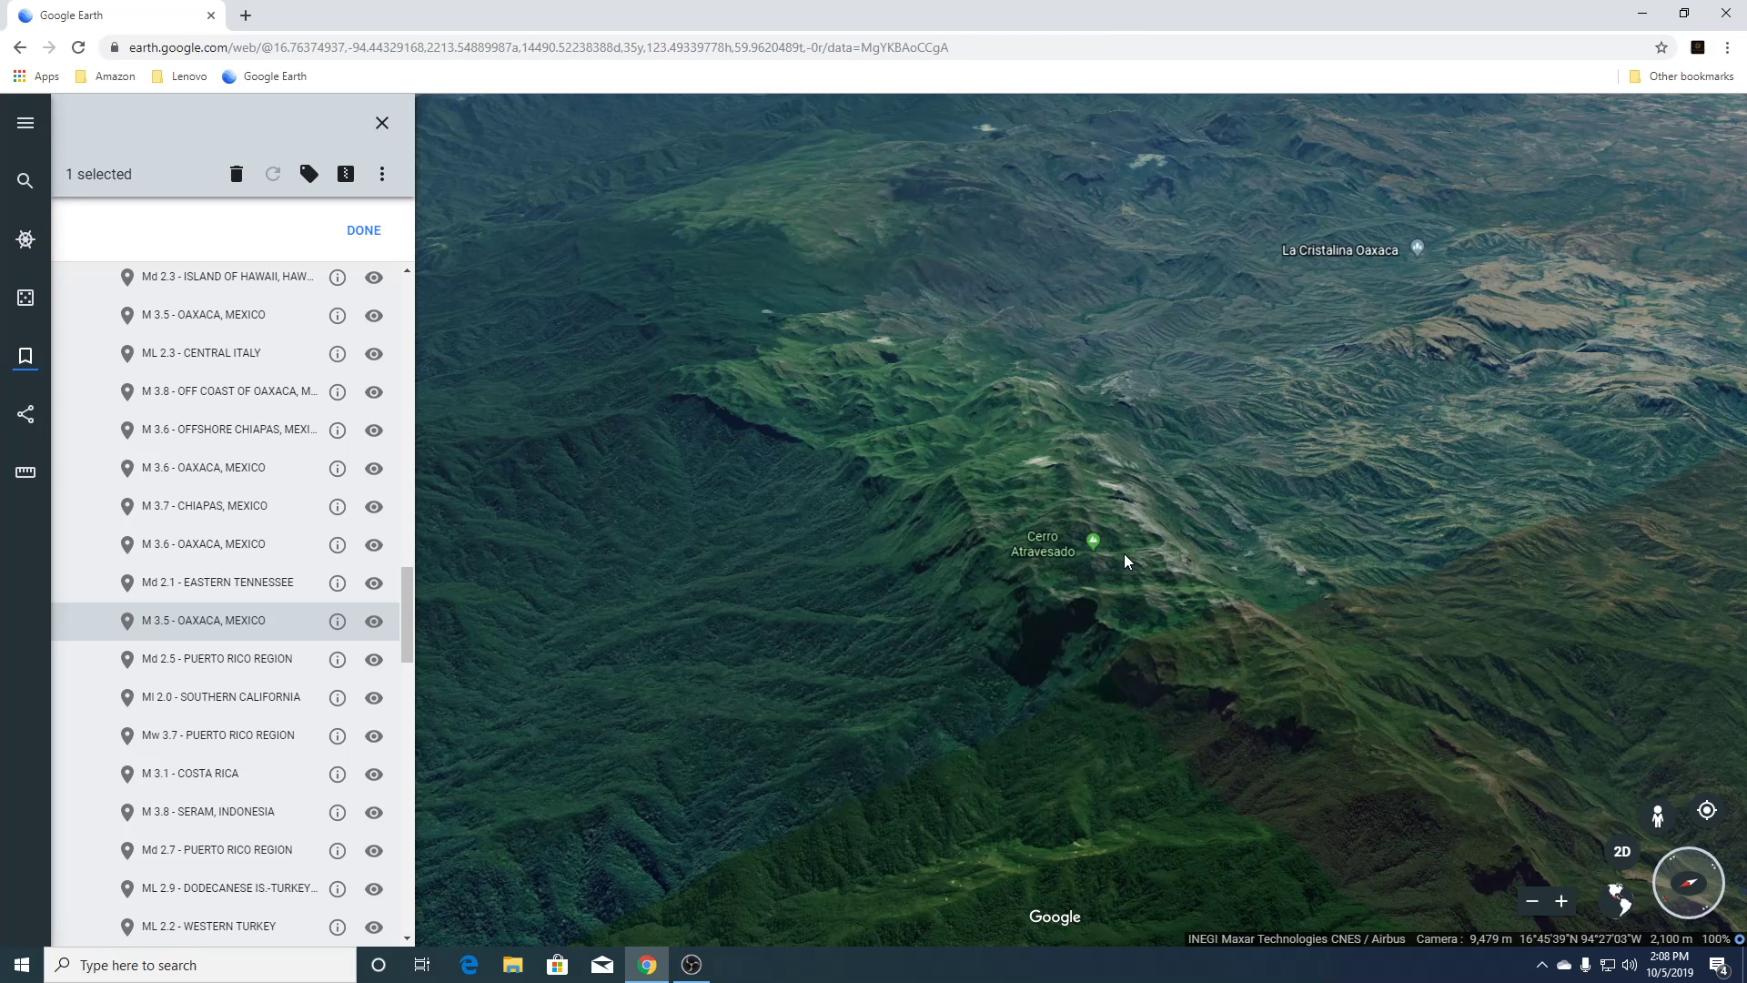
scroll(1125, 561, down, 3)
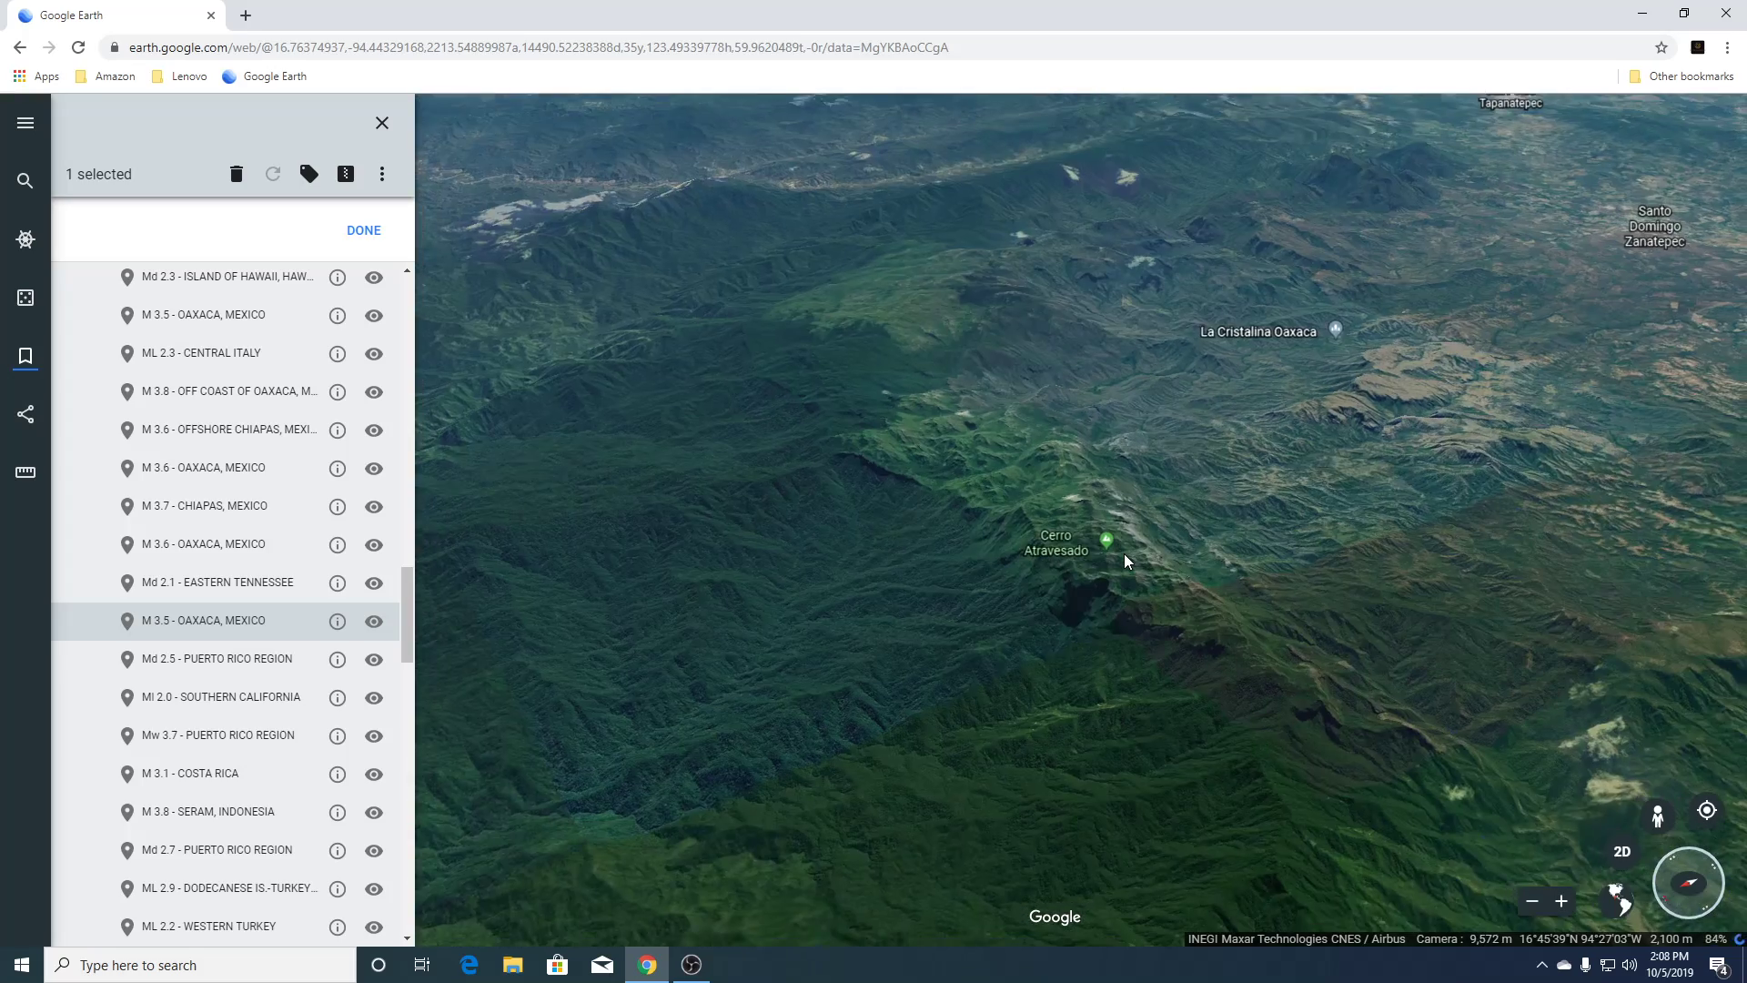
scroll(1124, 561, down, 5)
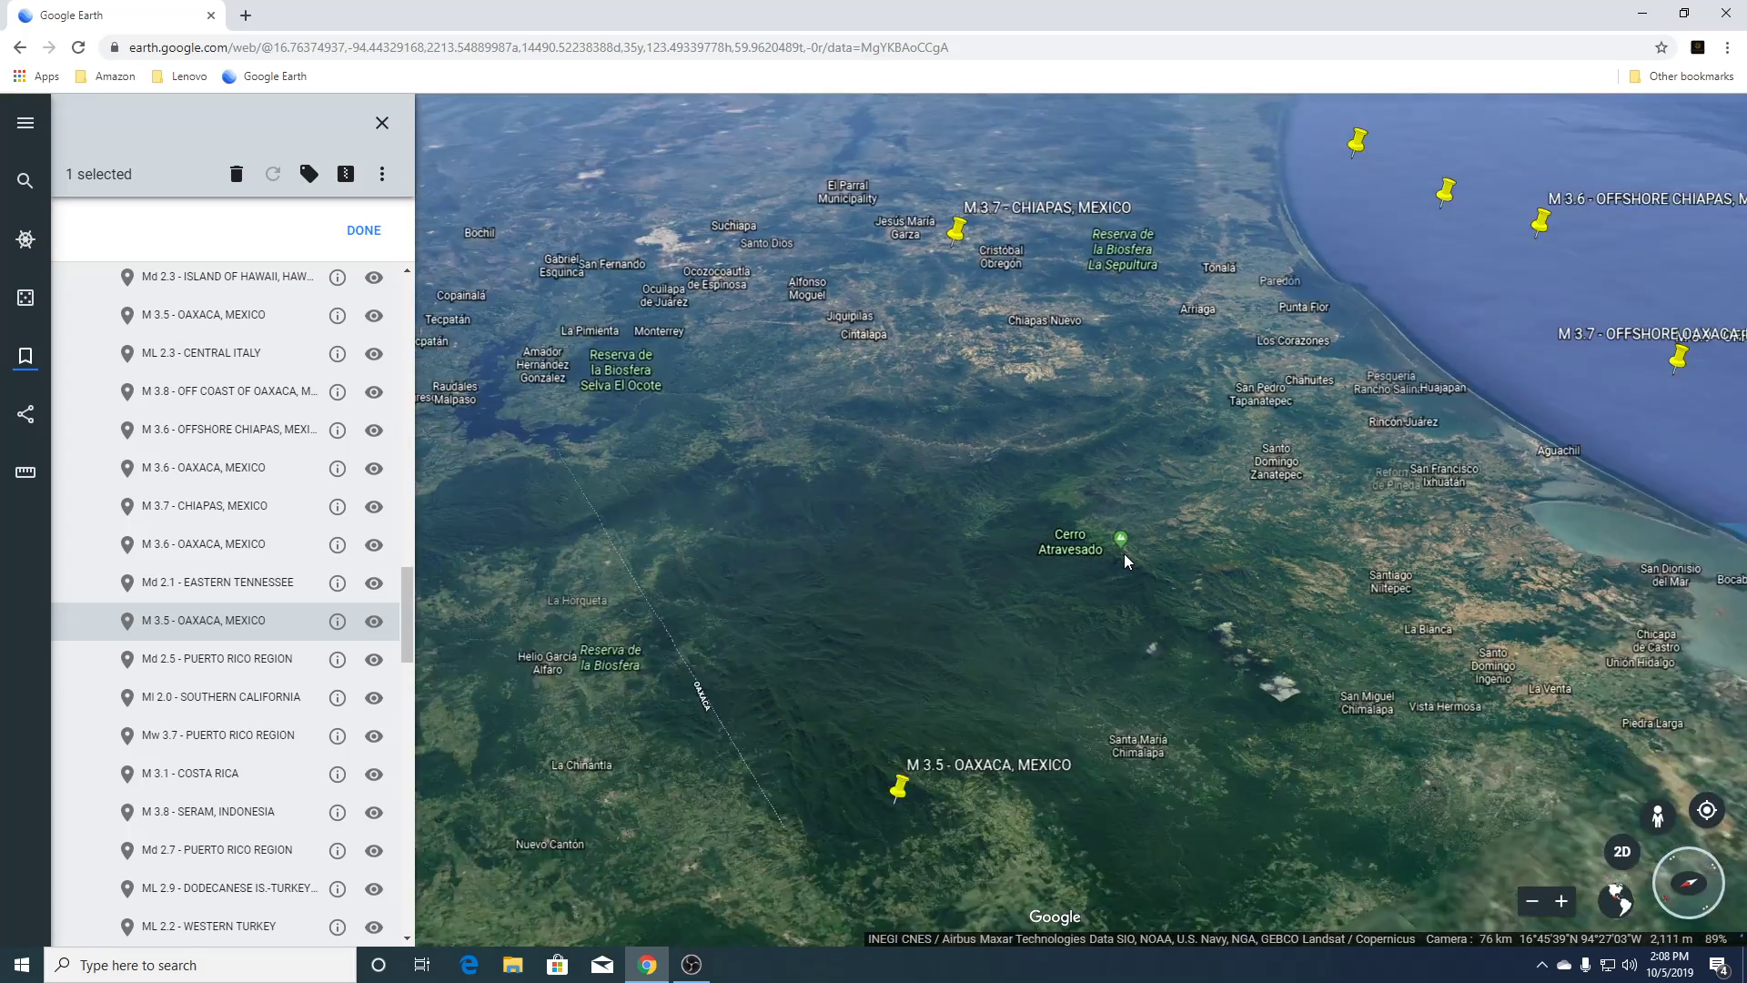
scroll(1125, 559, down, 2)
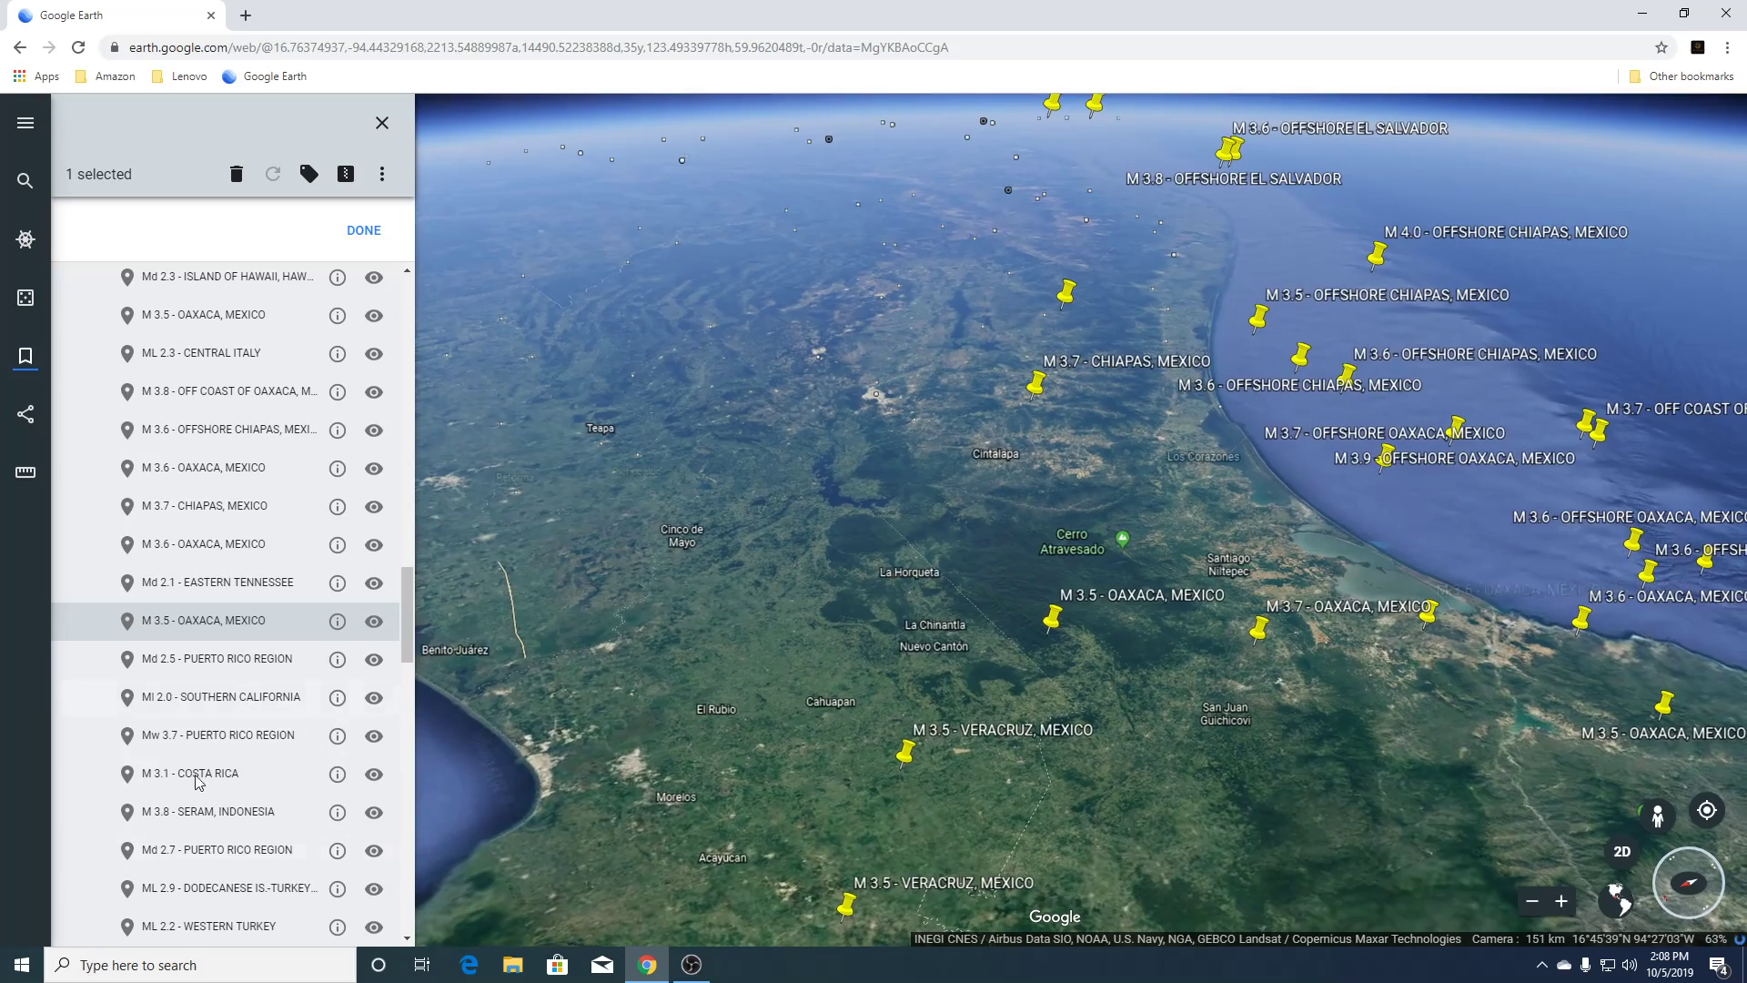
Fly to the Md 2.5 Puerto Rico Region placemark and view the surrounding seafloor and neighbouring placemarks in 3D.
click(224, 663)
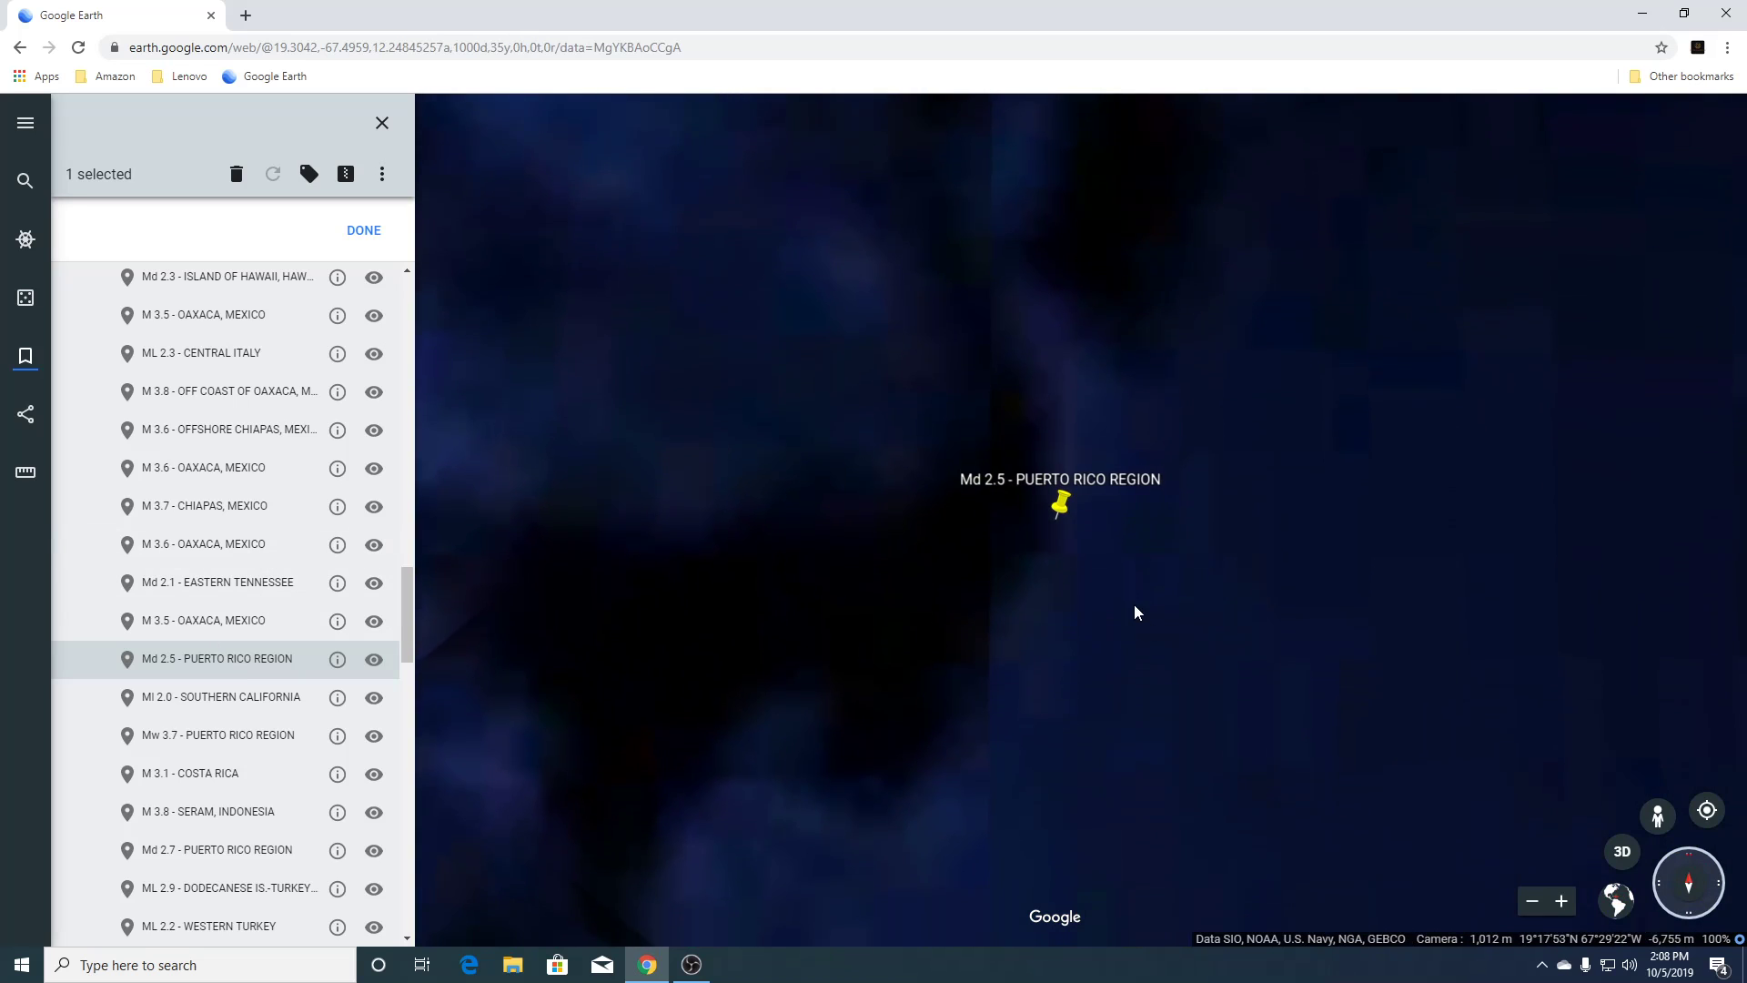
scroll(1134, 604, down, 5)
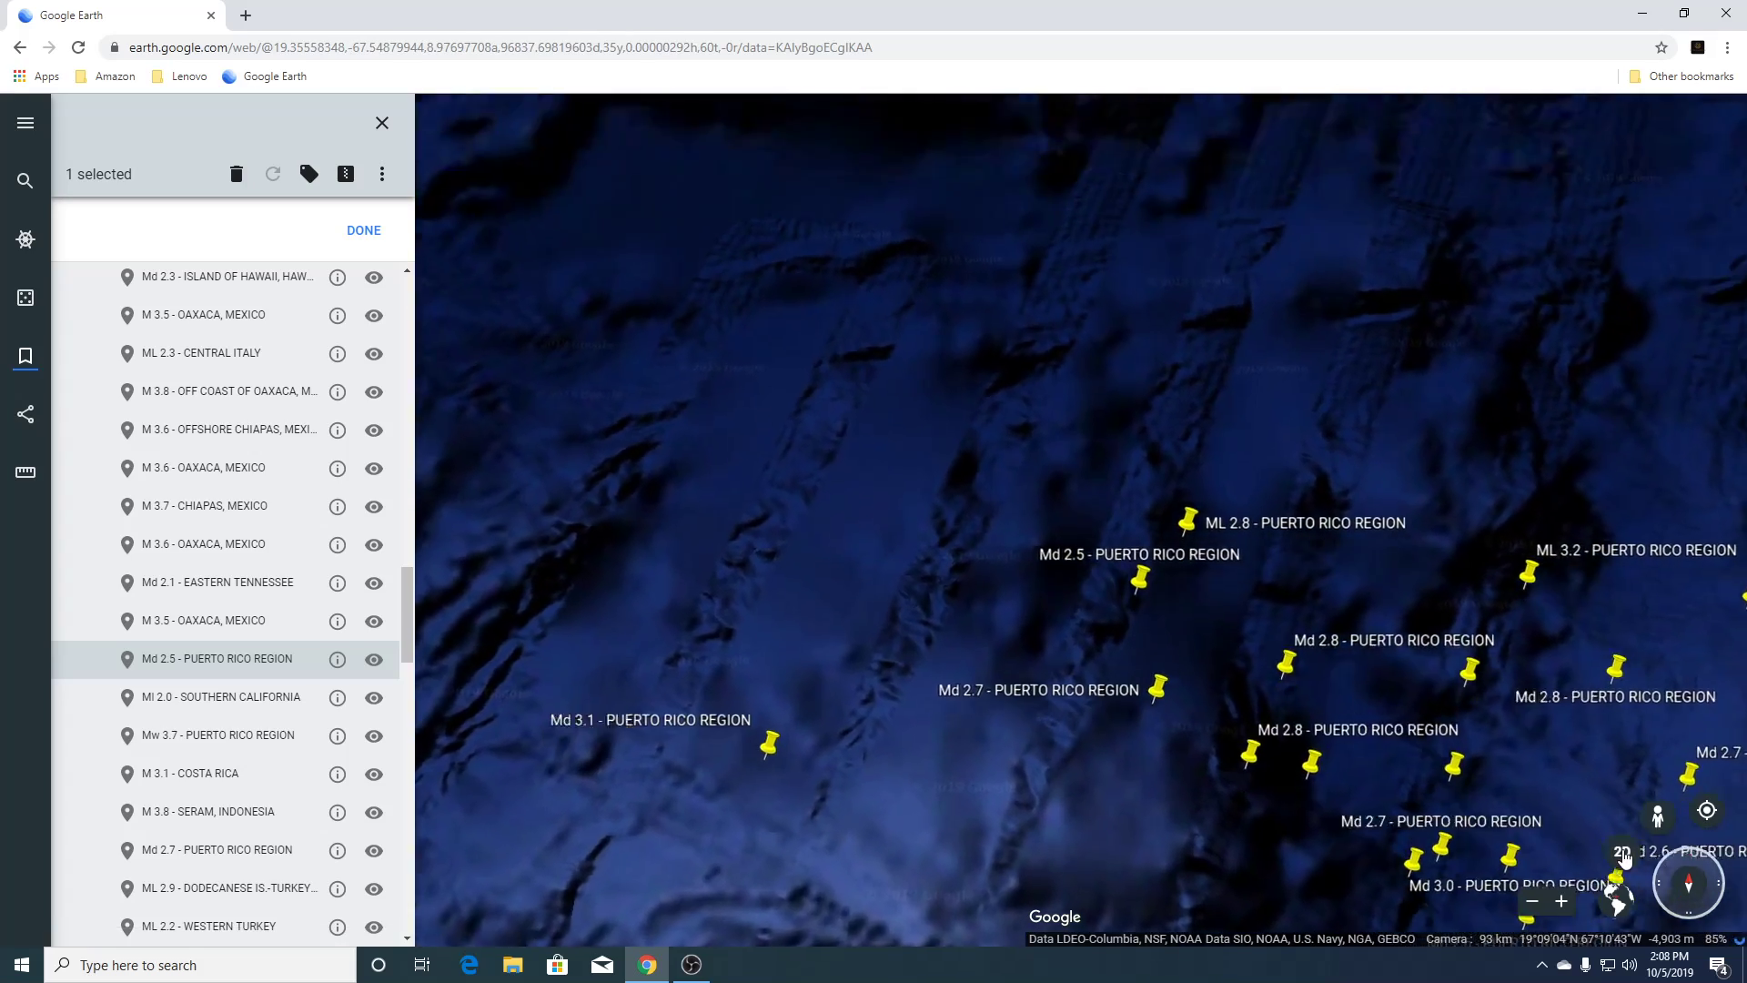
click(1622, 853)
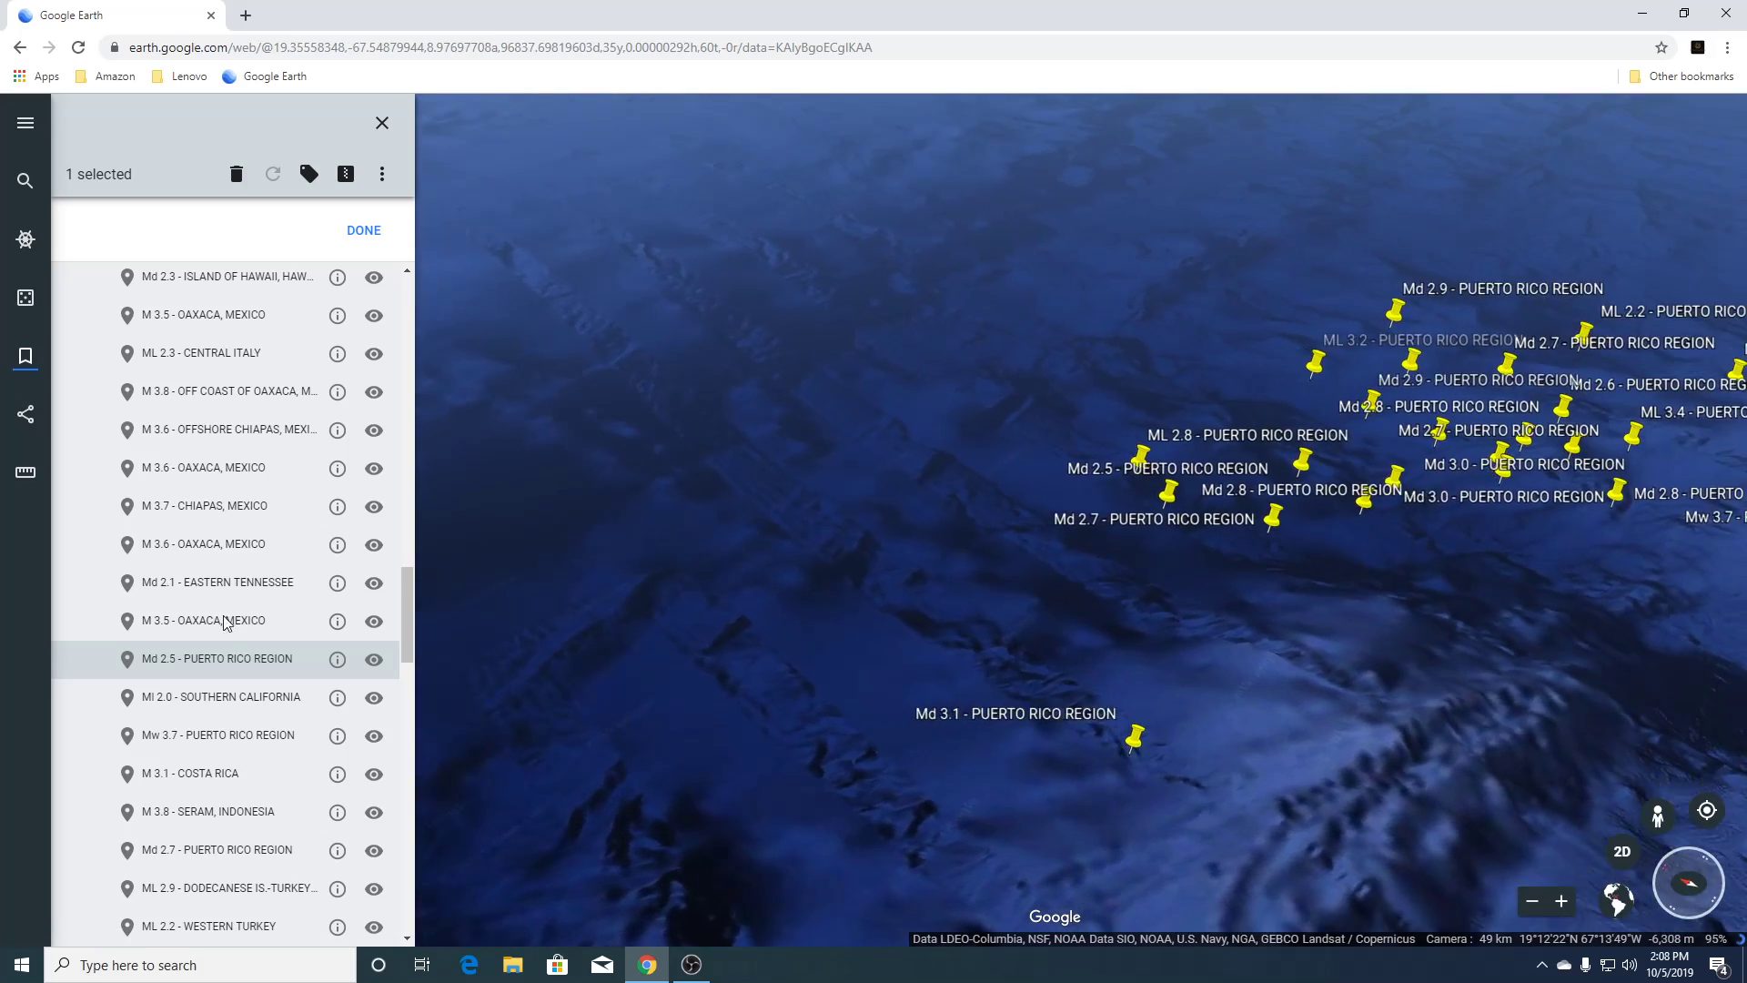
Fly to the Ml 2.0 Southern California placemark and examine the desert around it from Ridgecrest to Skytop and Fish Rocks.
click(207, 699)
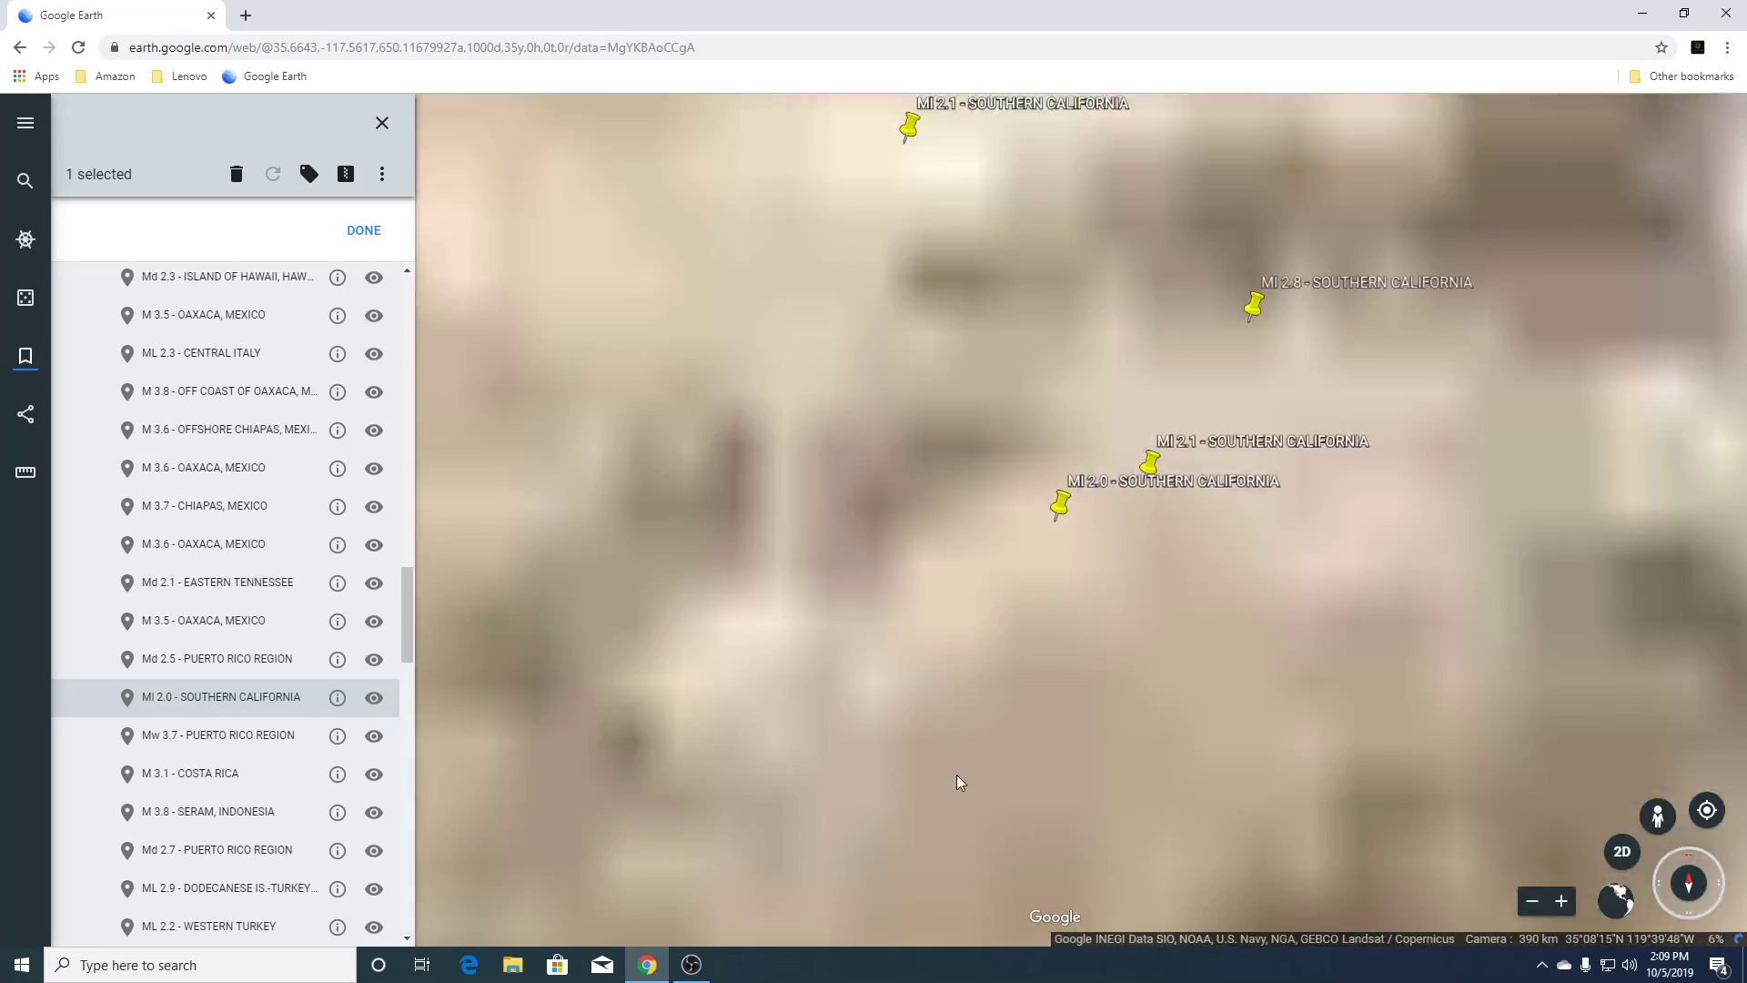
scroll(1119, 631, down, 5)
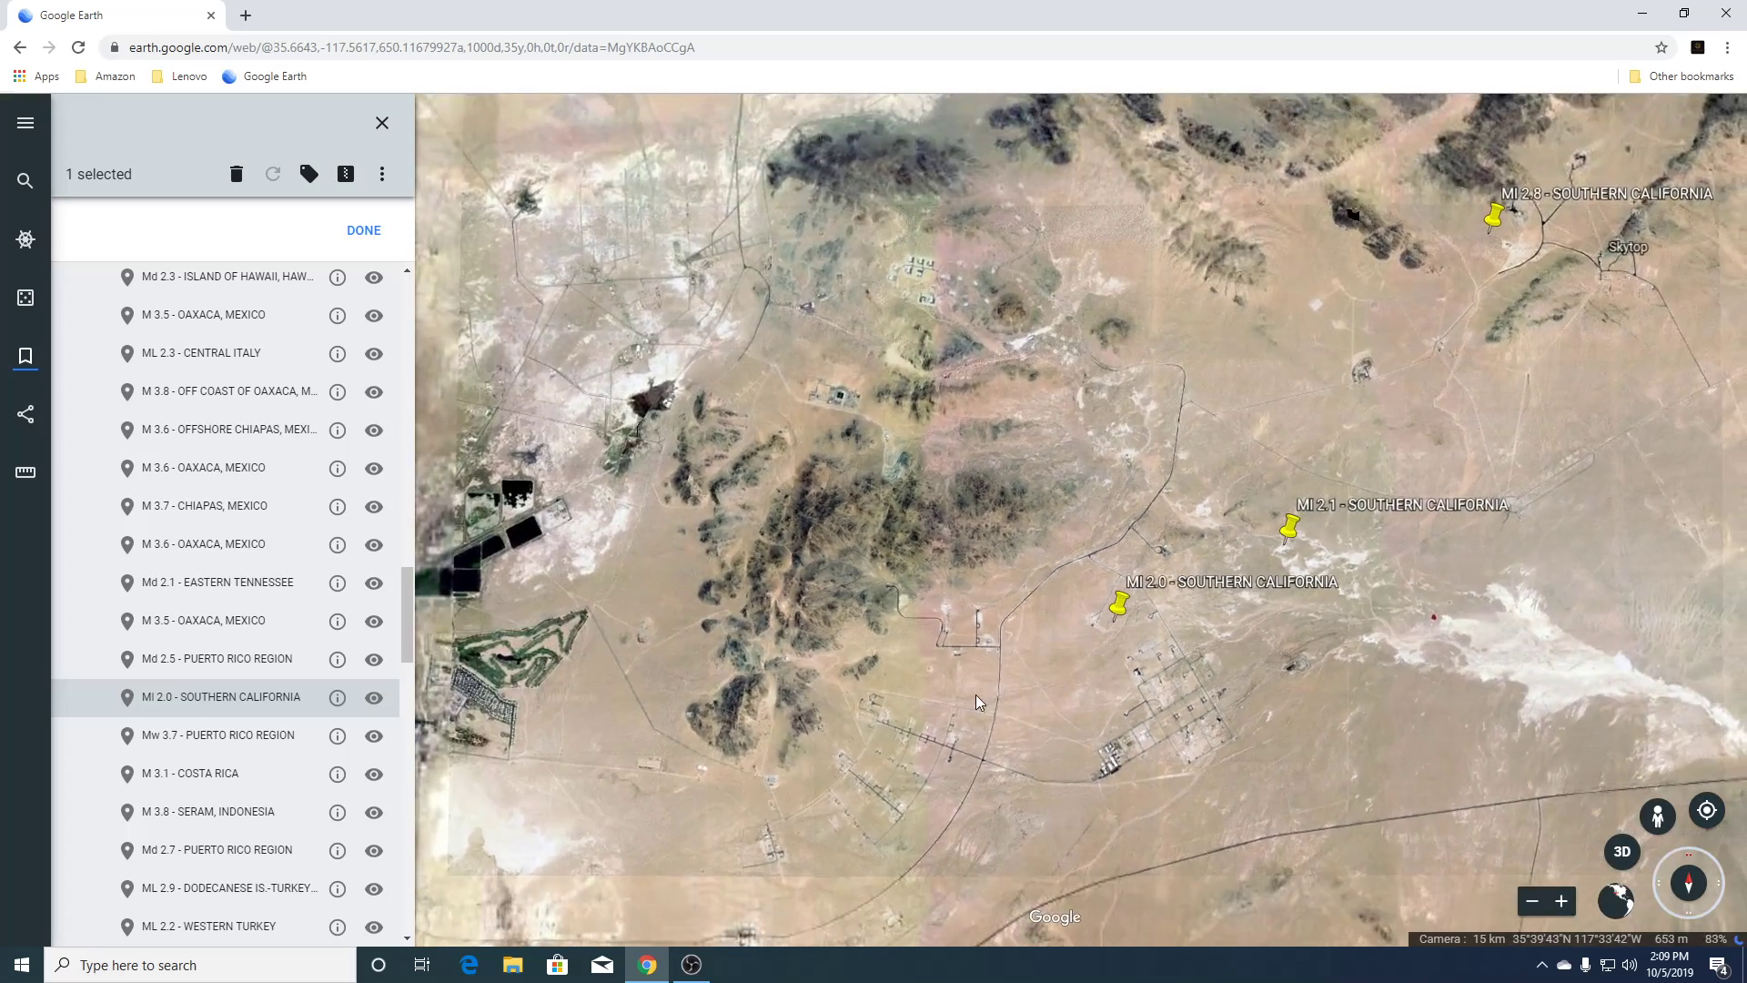
drag(975, 696, 1125, 430)
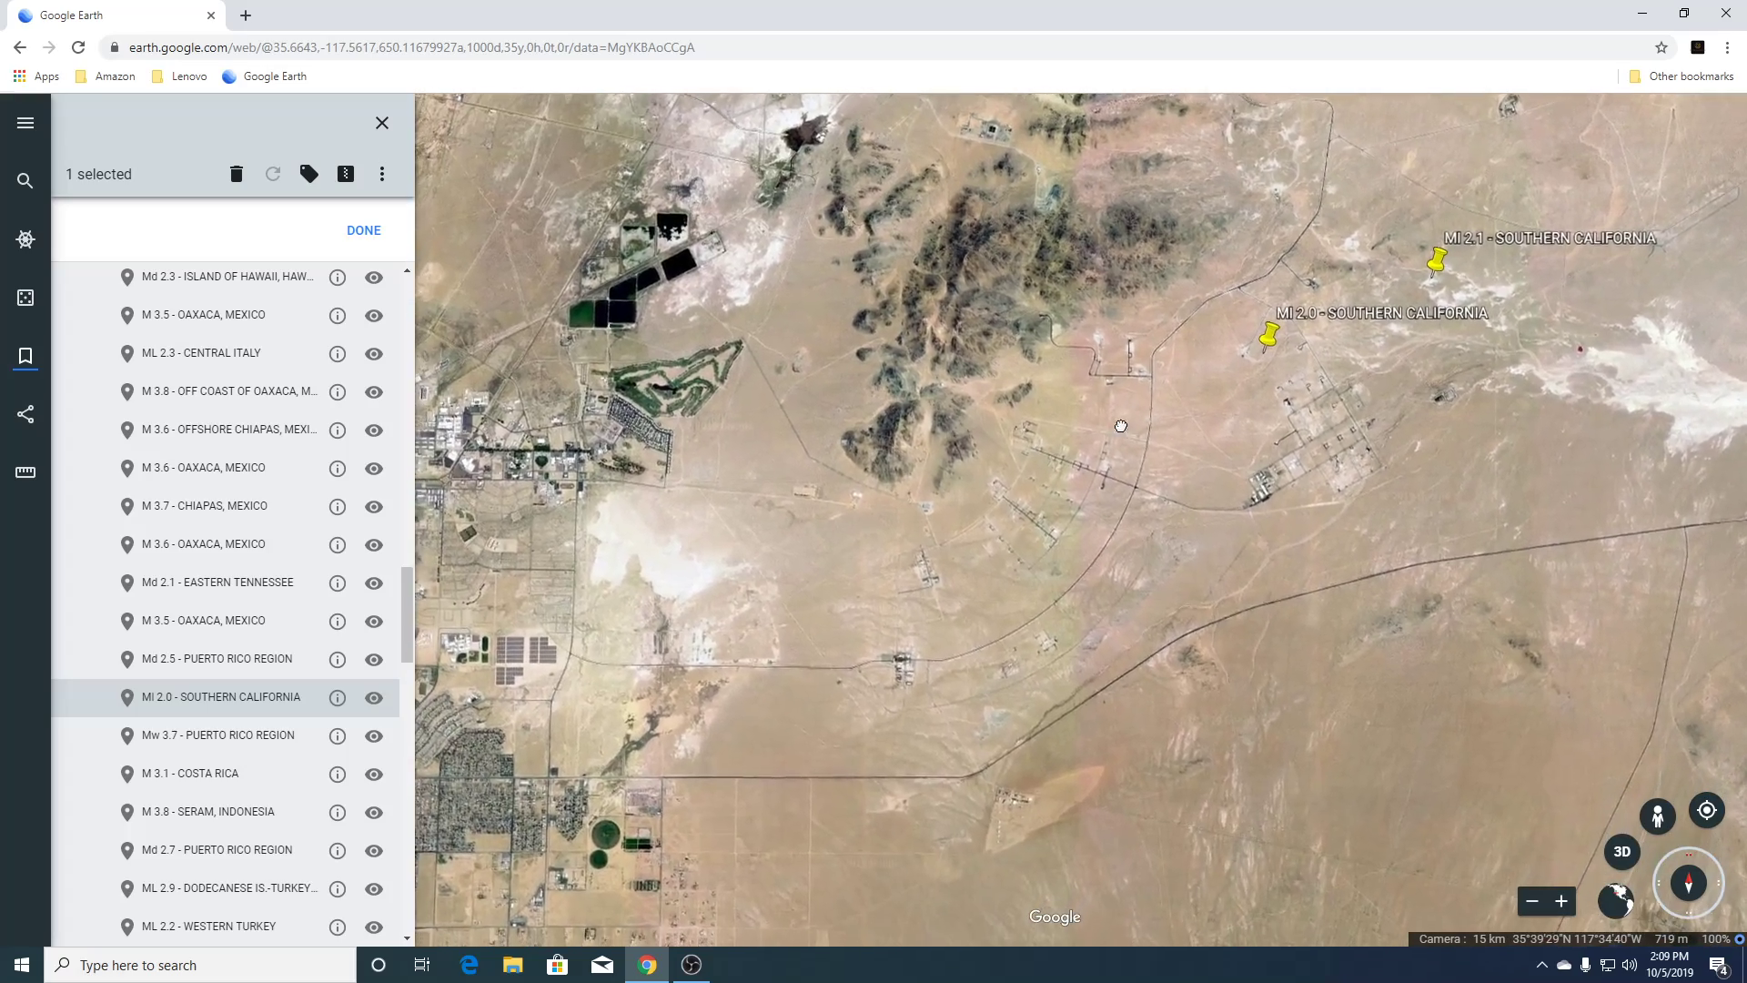
scroll(1008, 539, down, 2)
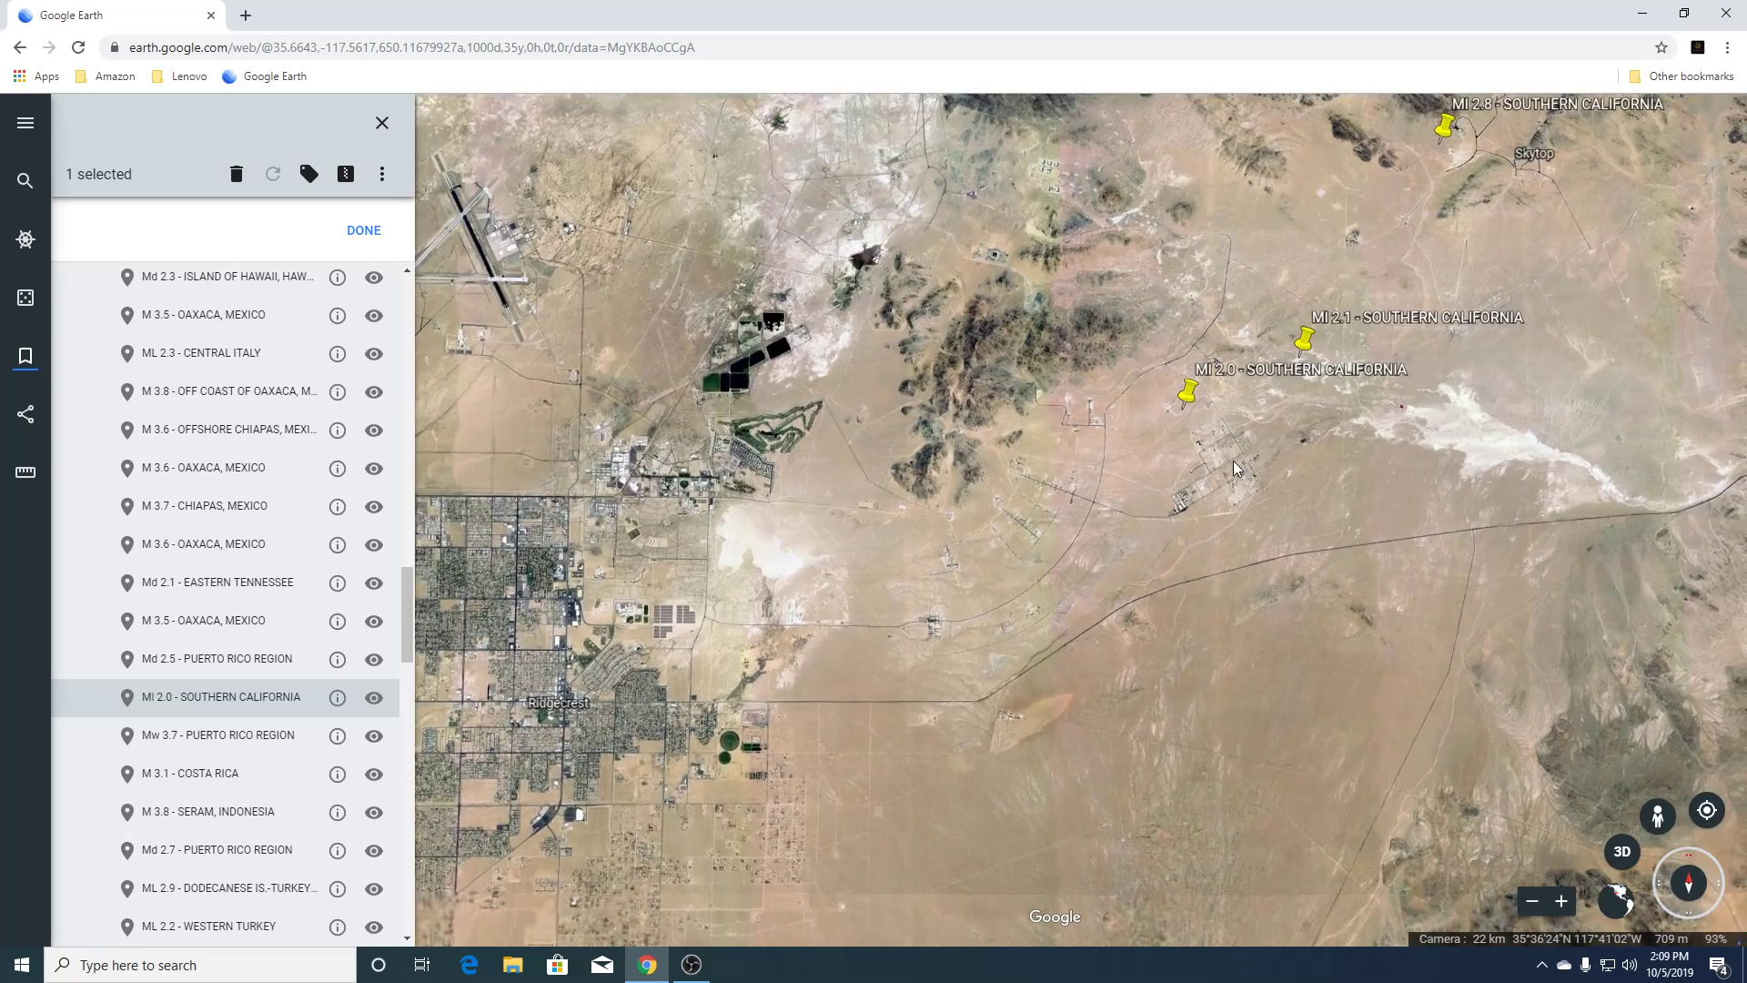
drag(1029, 505, 725, 616)
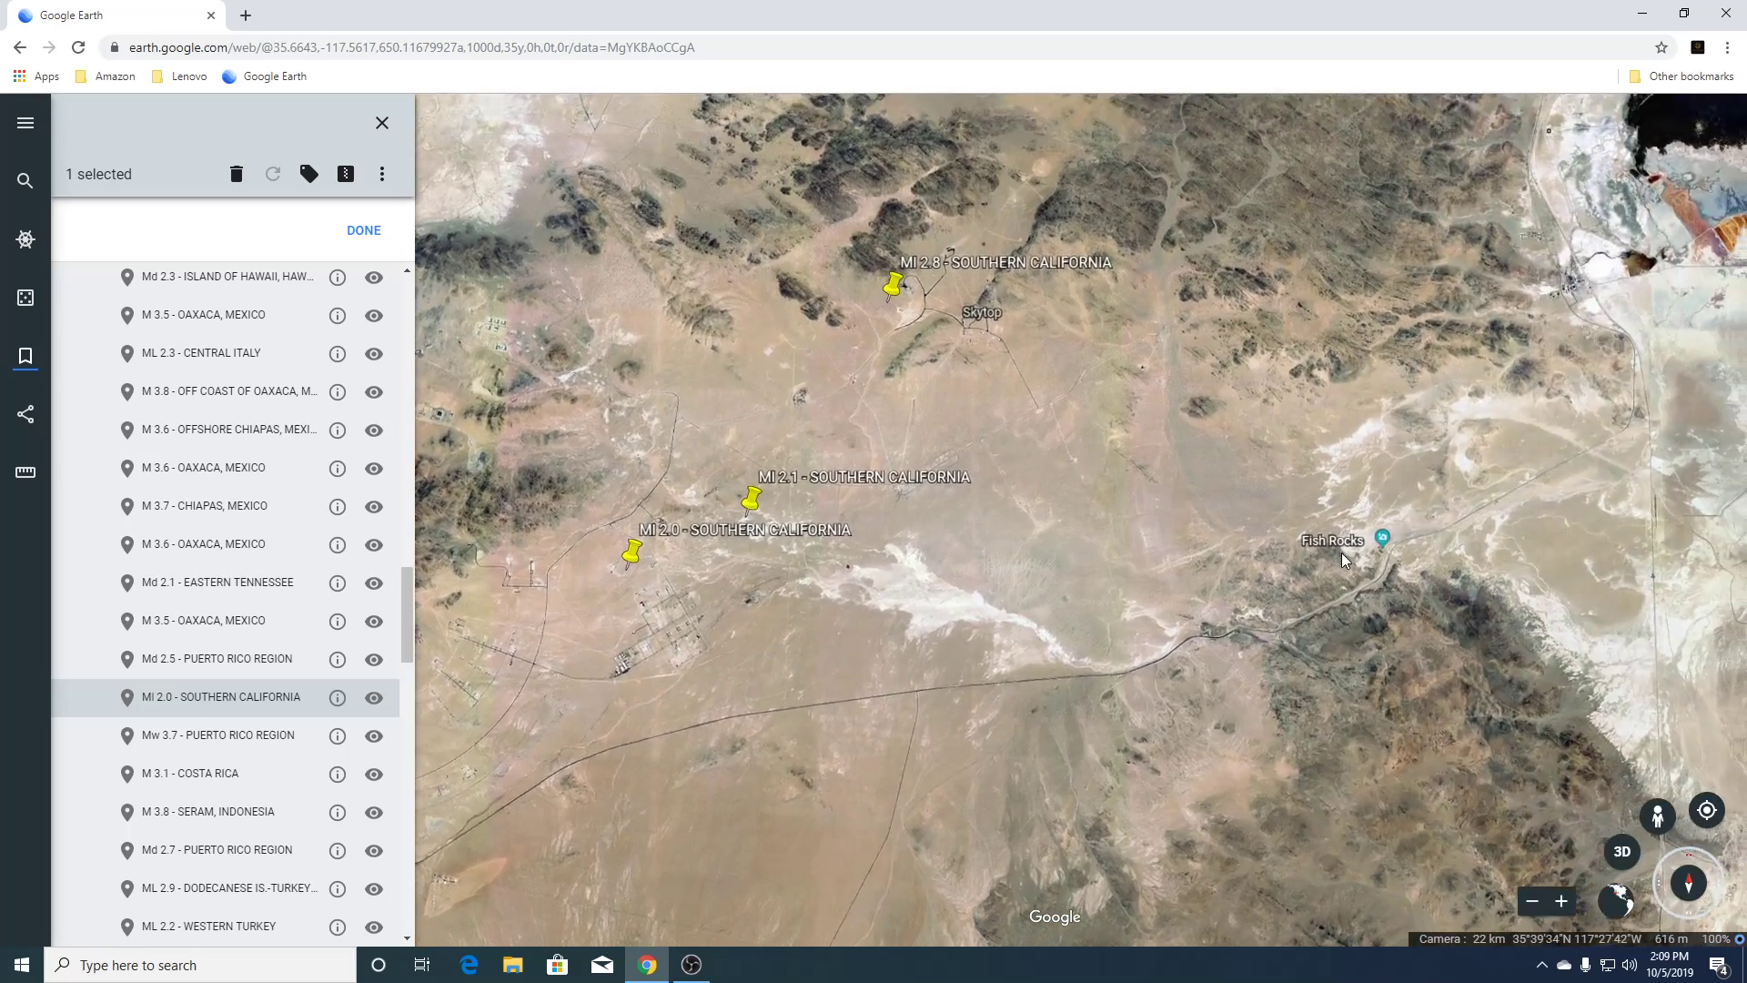
drag(1248, 586, 939, 654)
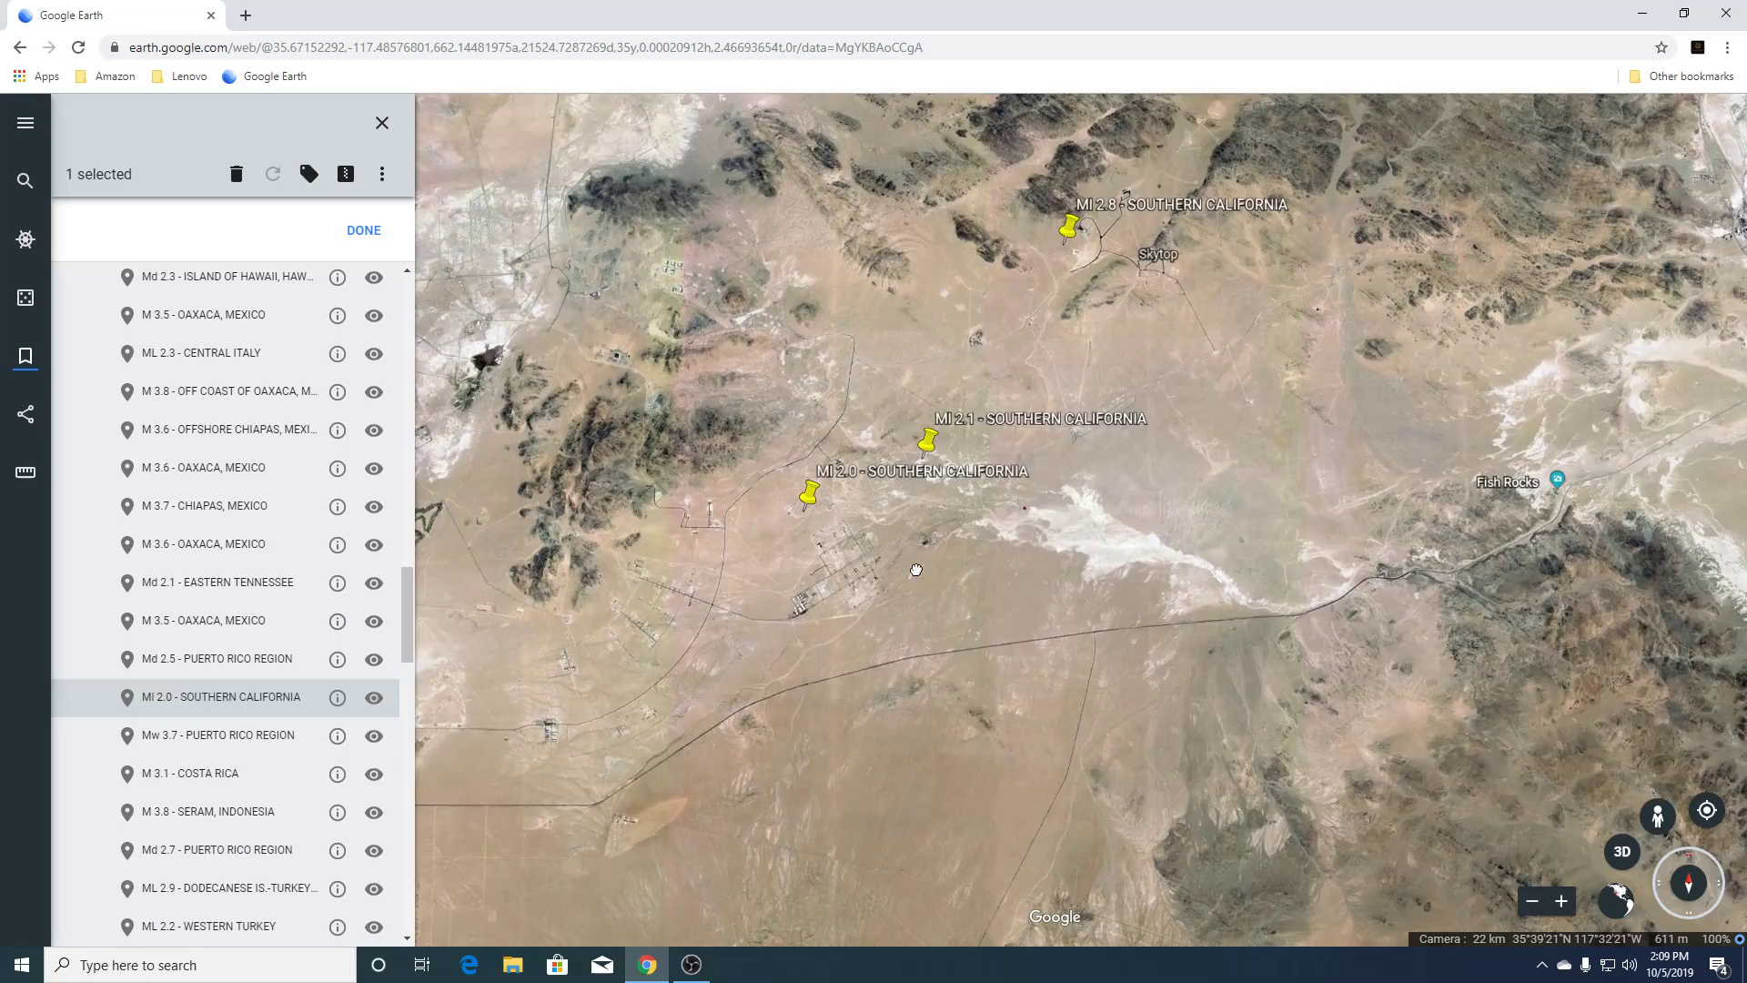
Examine the terrain around the Ml 2.0 - SOUTHERN CALIFORNIA placemark up close and out to the Ridgecrest area.
drag(916, 570, 1074, 552)
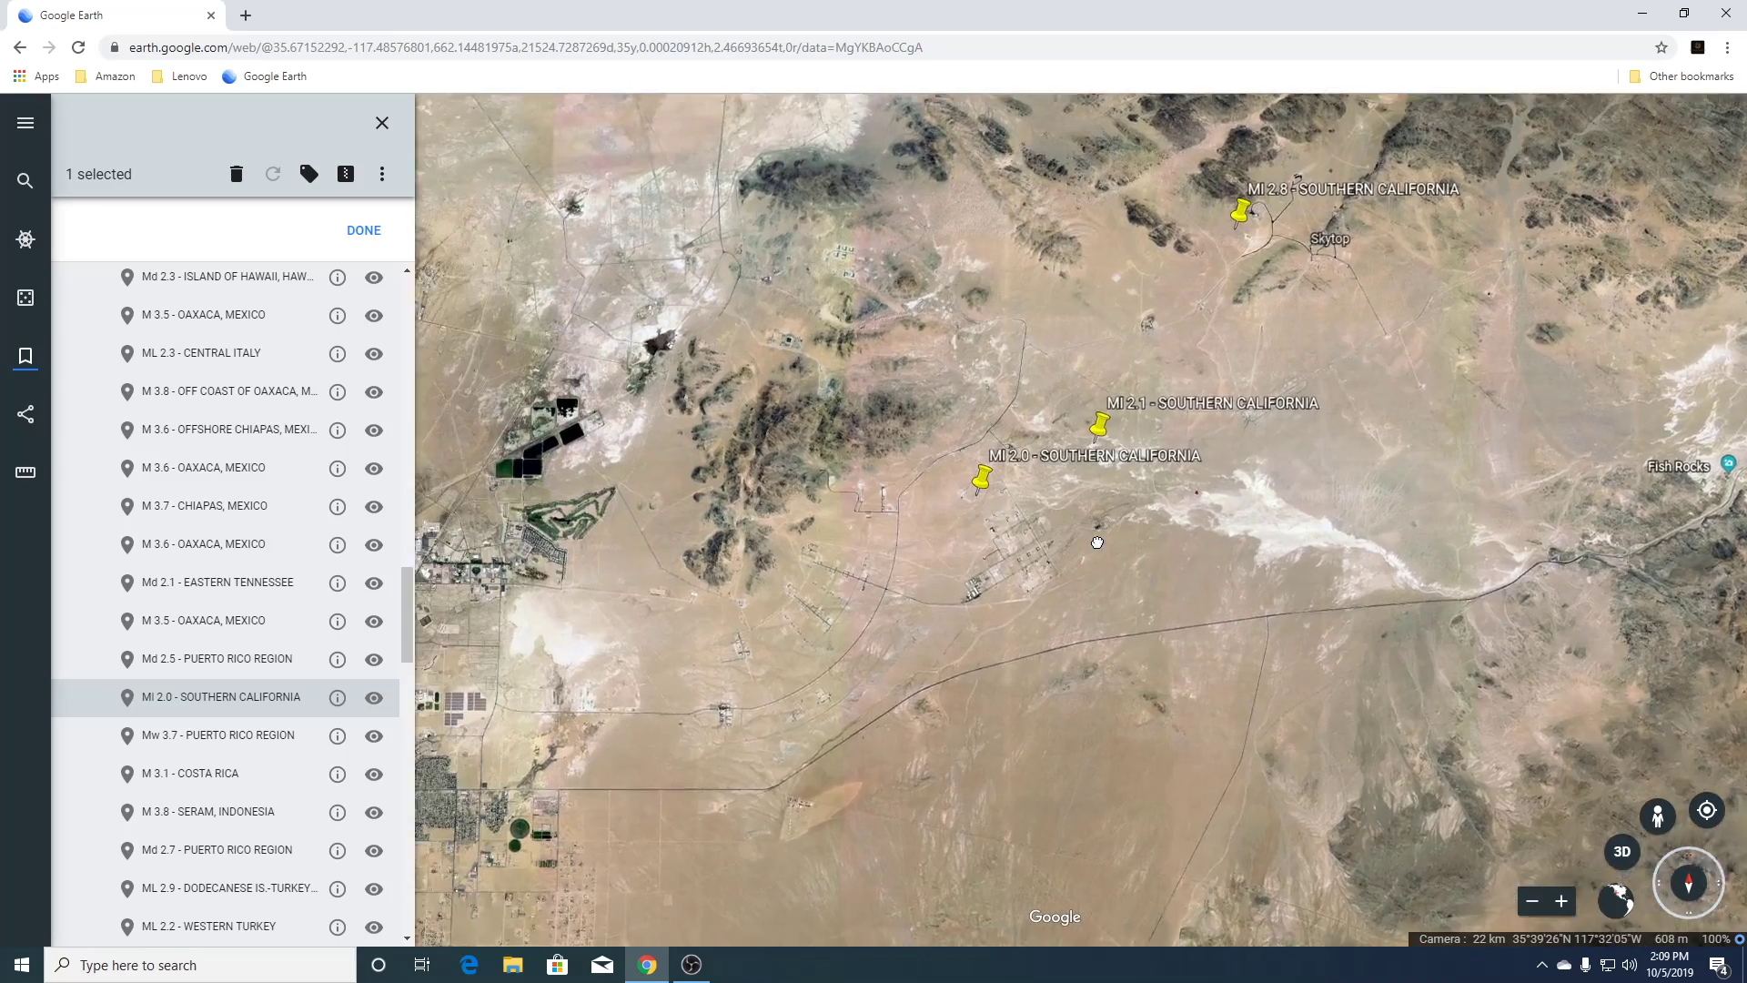
scroll(814, 670, up, 5)
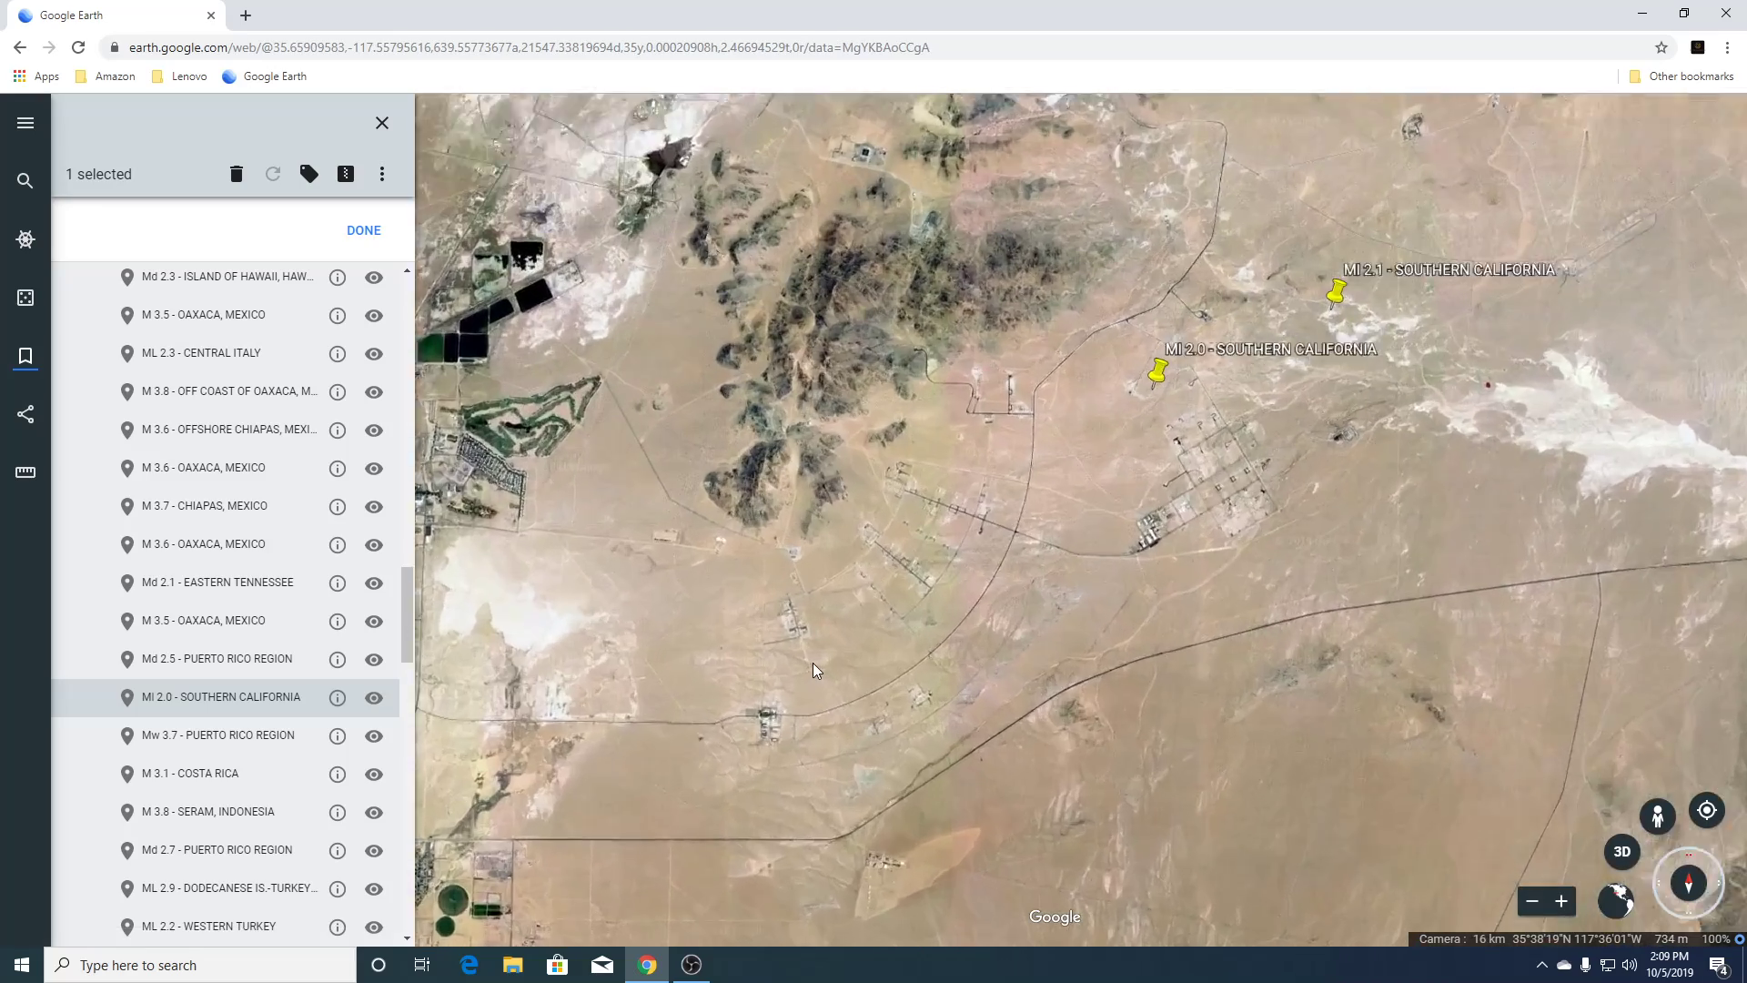
scroll(815, 670, down, 5)
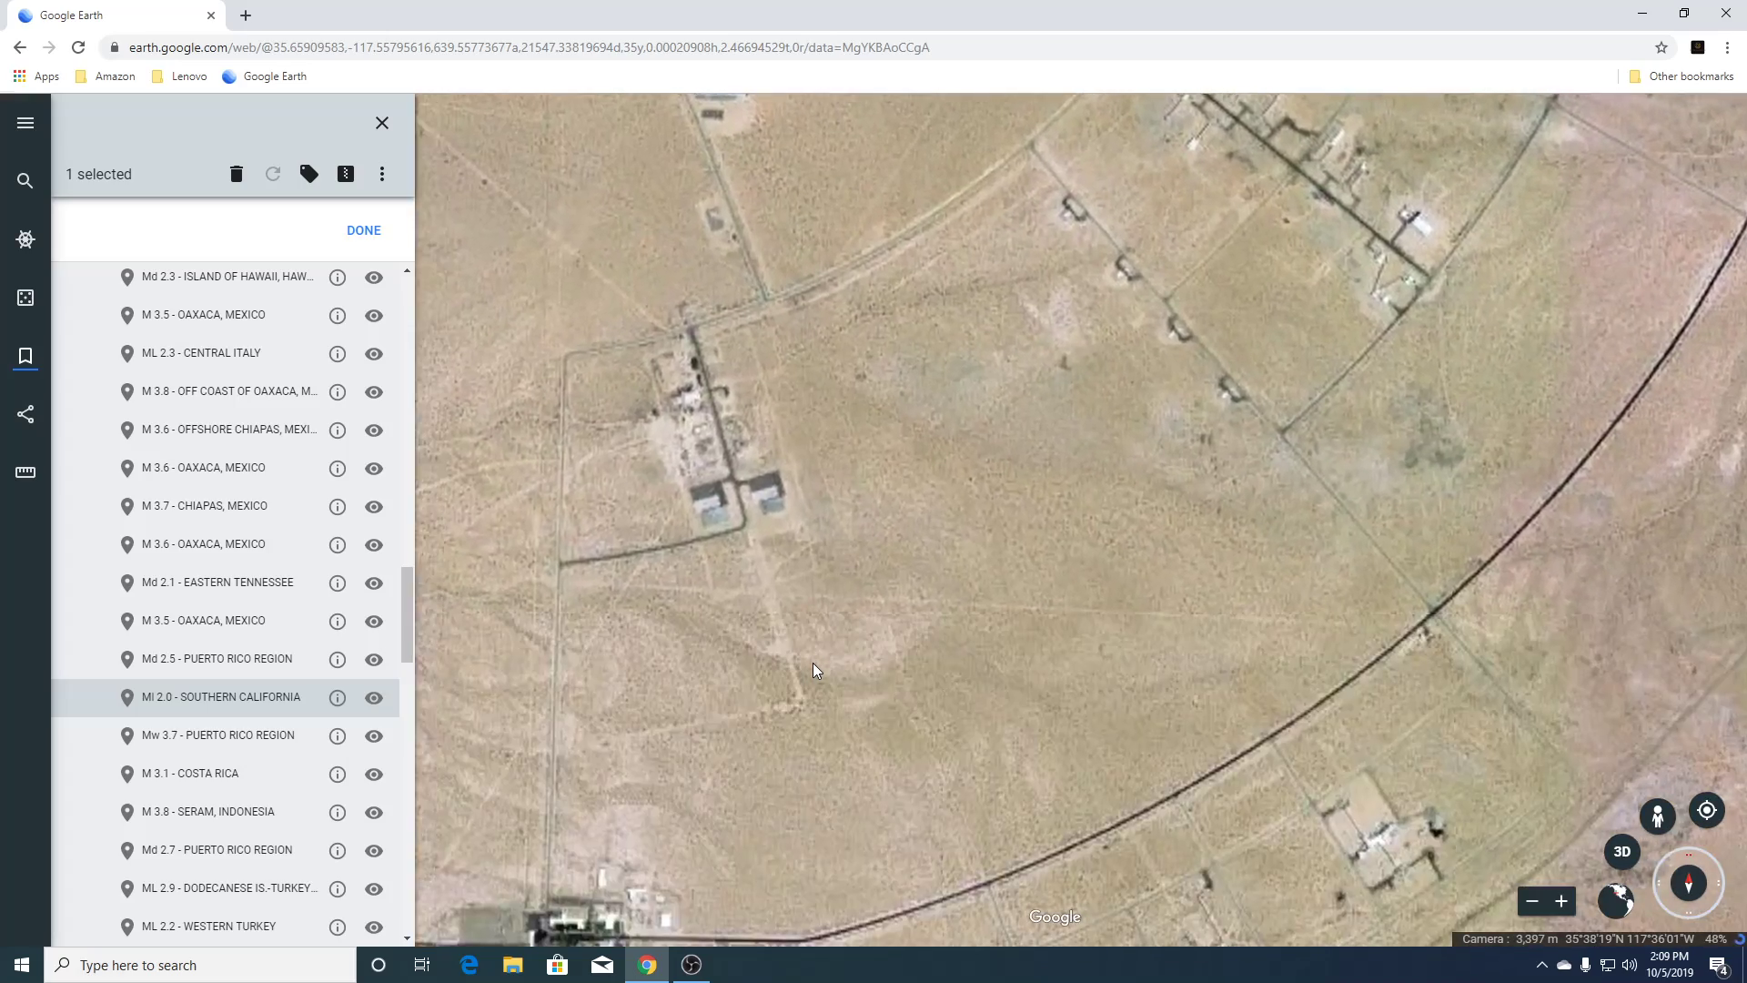
scroll(811, 663, down, 3)
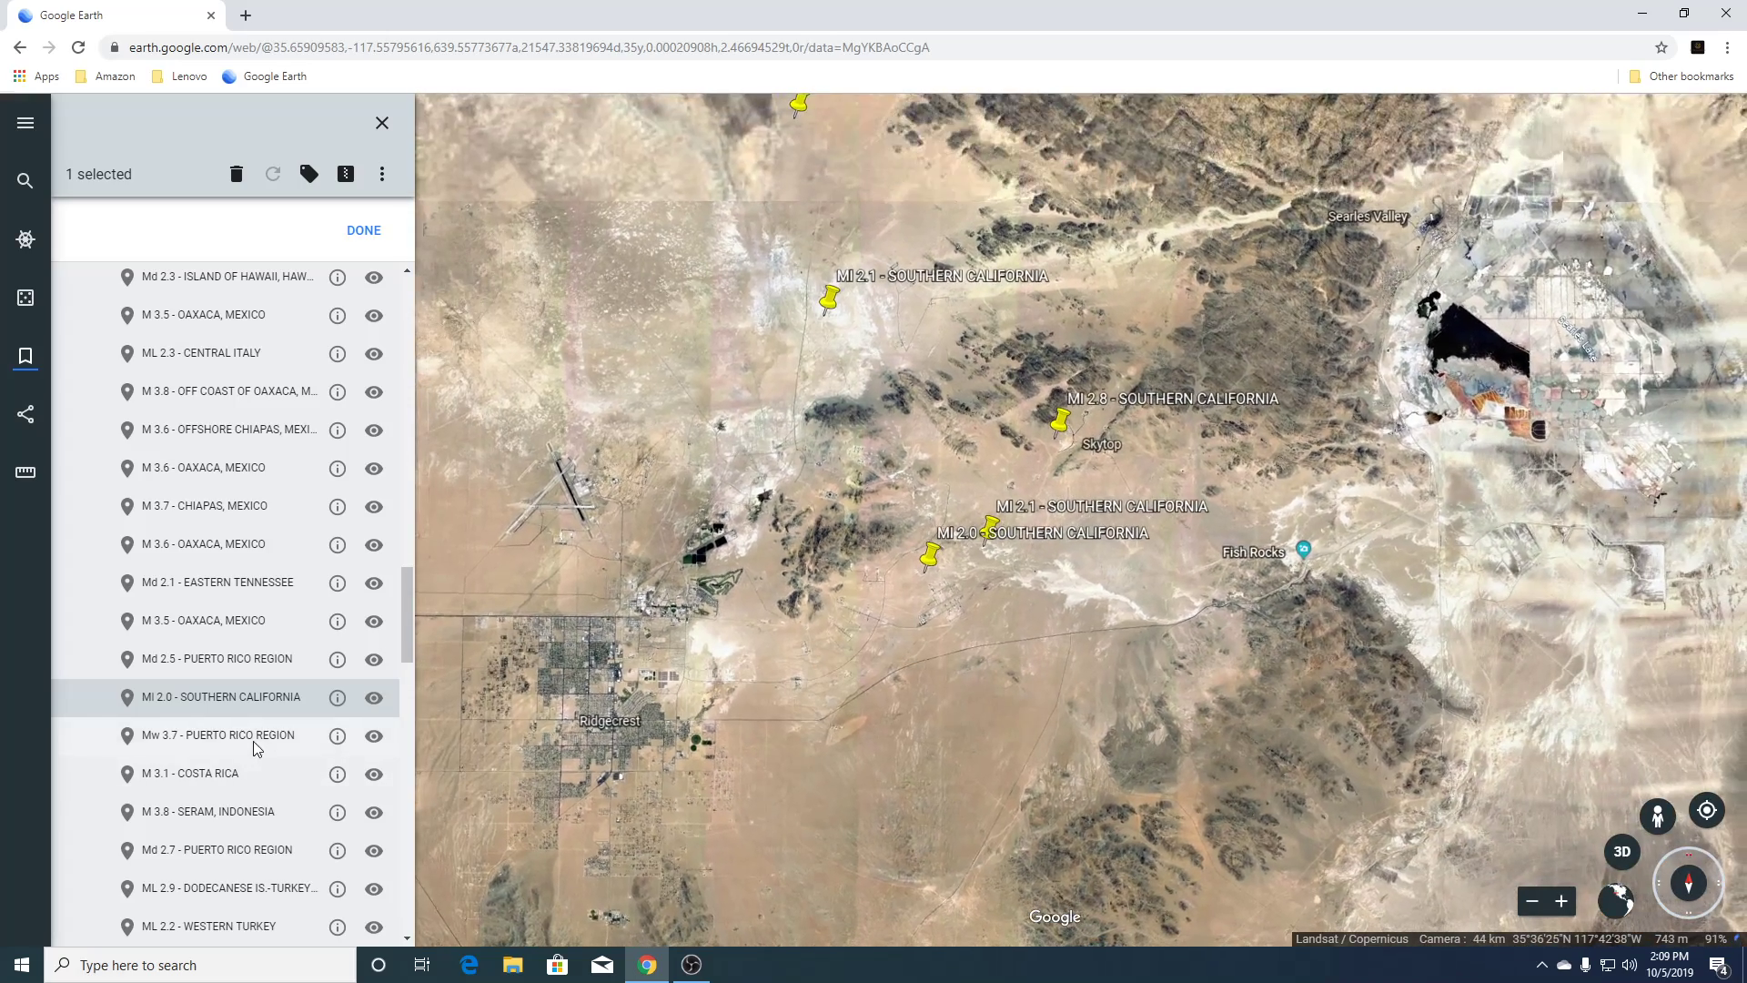
Fly to the Mw 3.7 - PUERTO RICO REGION placemark and view it with the surrounding quake cluster and nearby coasts.
click(253, 737)
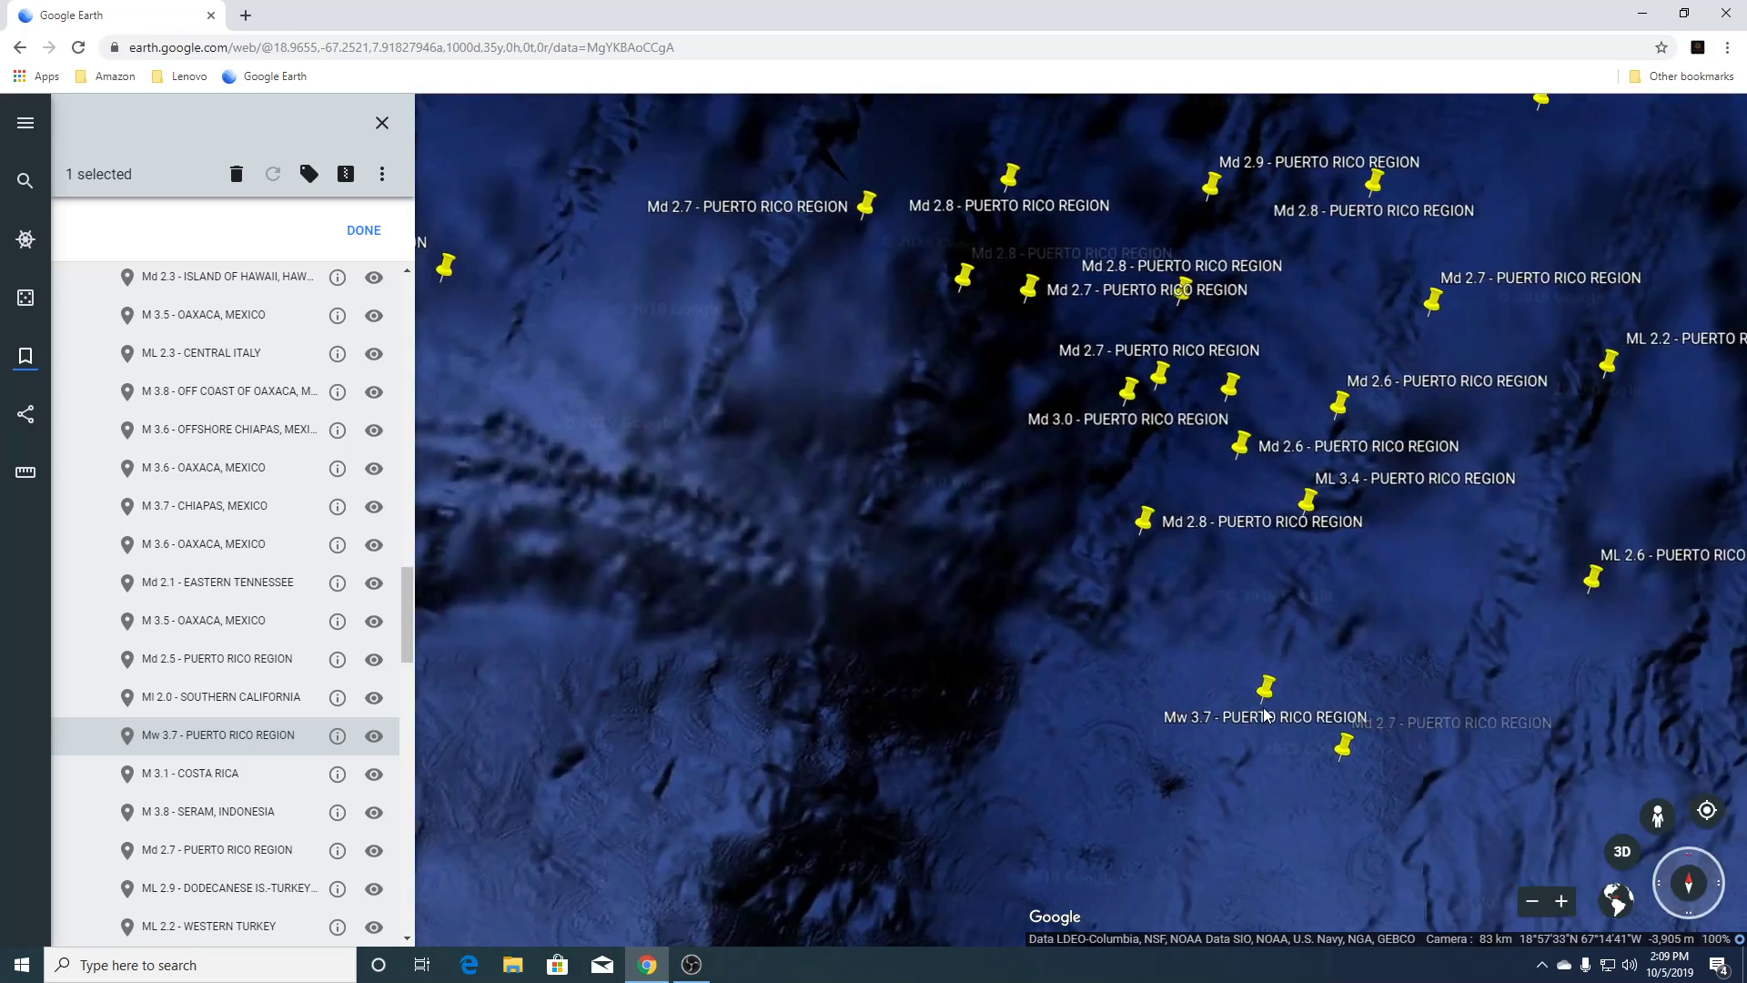
drag(997, 721, 1013, 505)
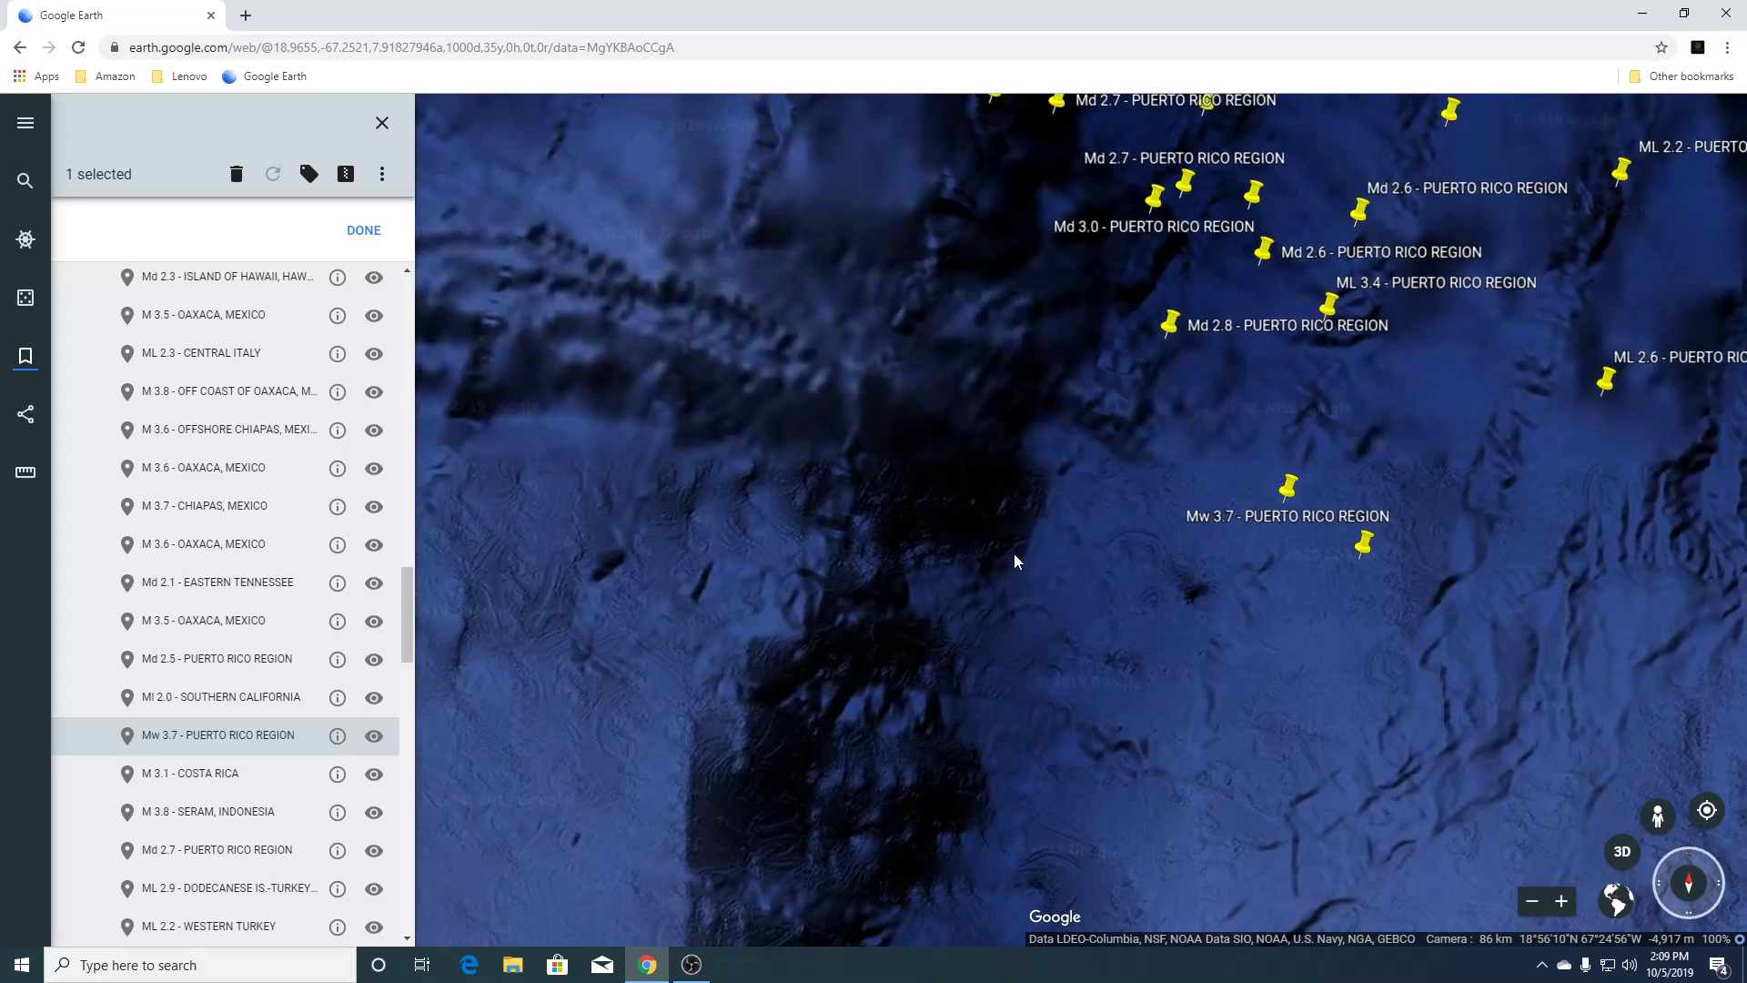
scroll(1014, 553, down, 5)
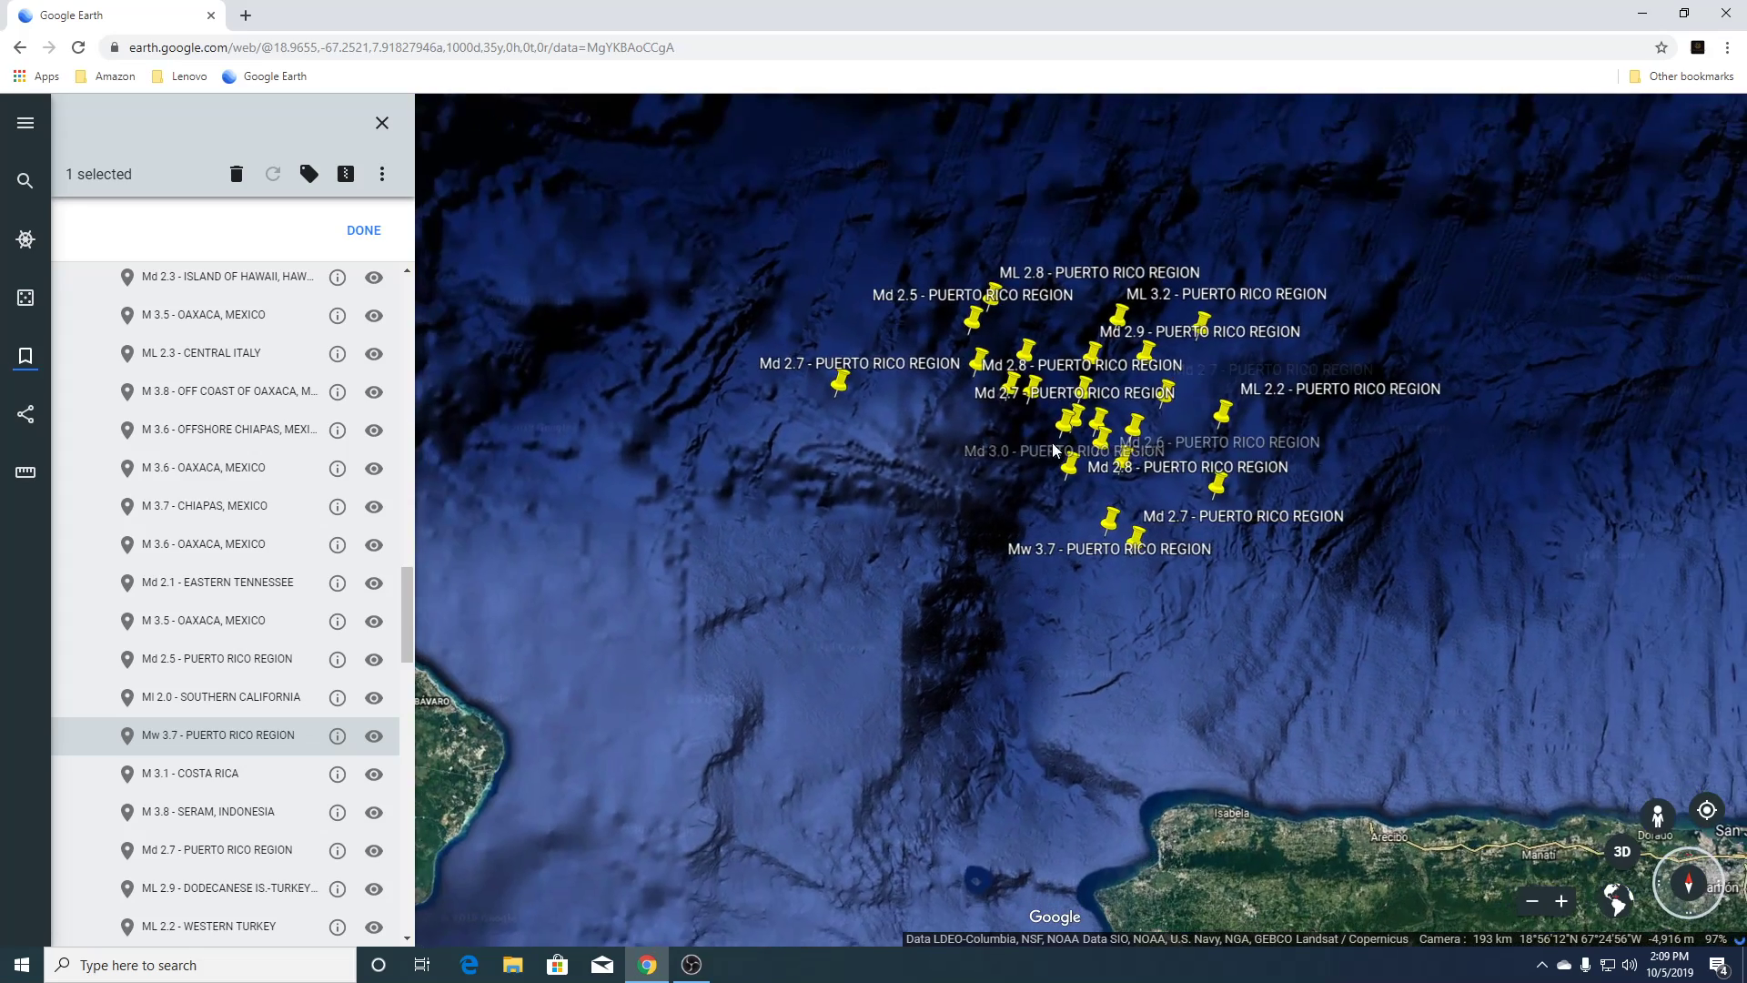
Fly to the M 3.1 - COSTA RICA placemark and view its surroundings in 3D.
click(177, 779)
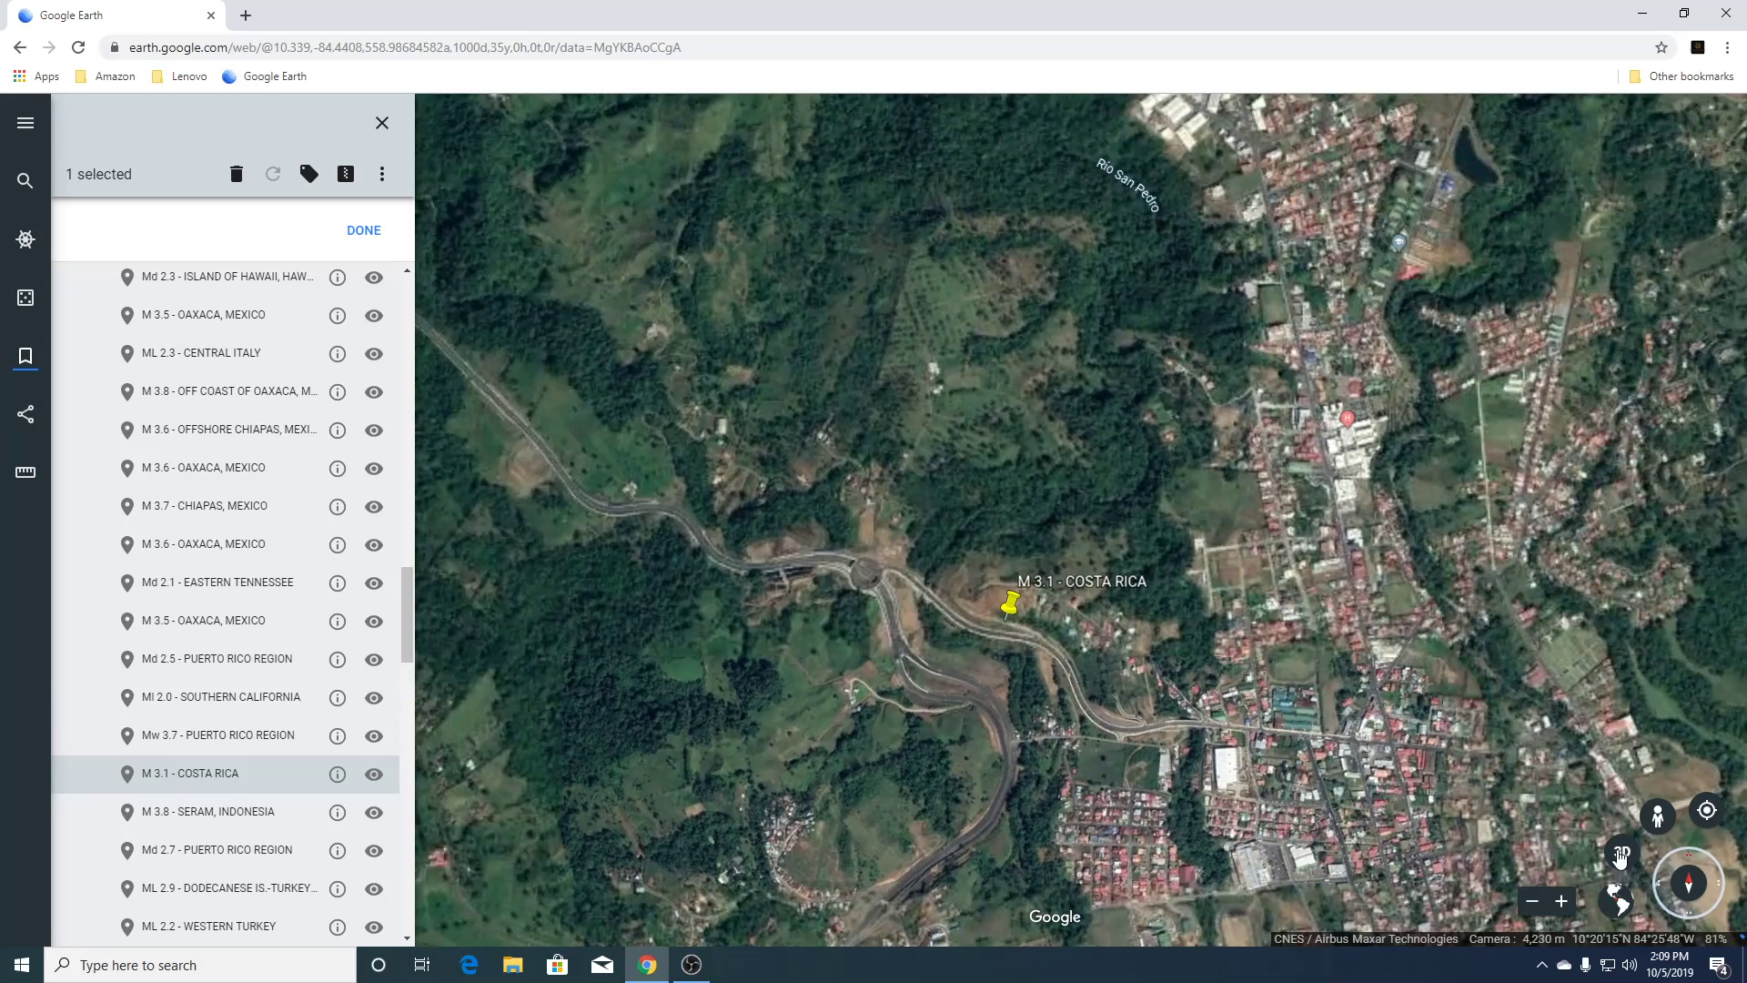
click(1620, 856)
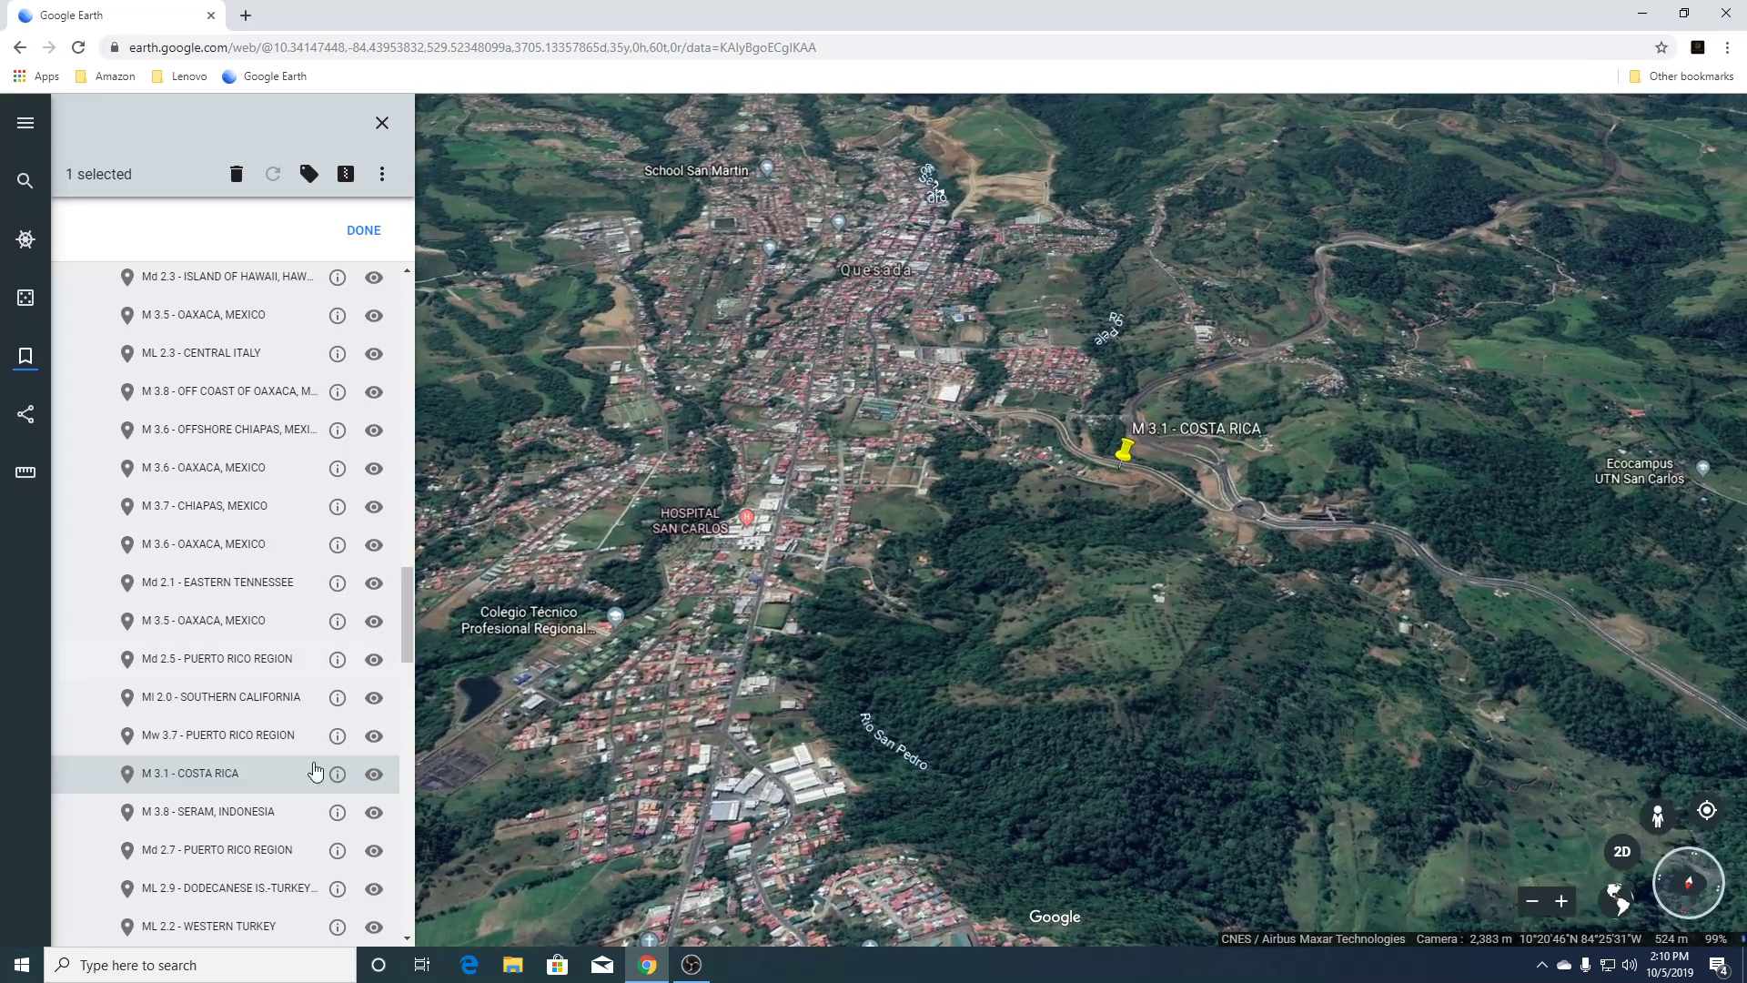
Fly to the M 3.8 - SERAM, INDONESIA placemark and widen the view to see where it lies.
scroll(257, 824, down, 2)
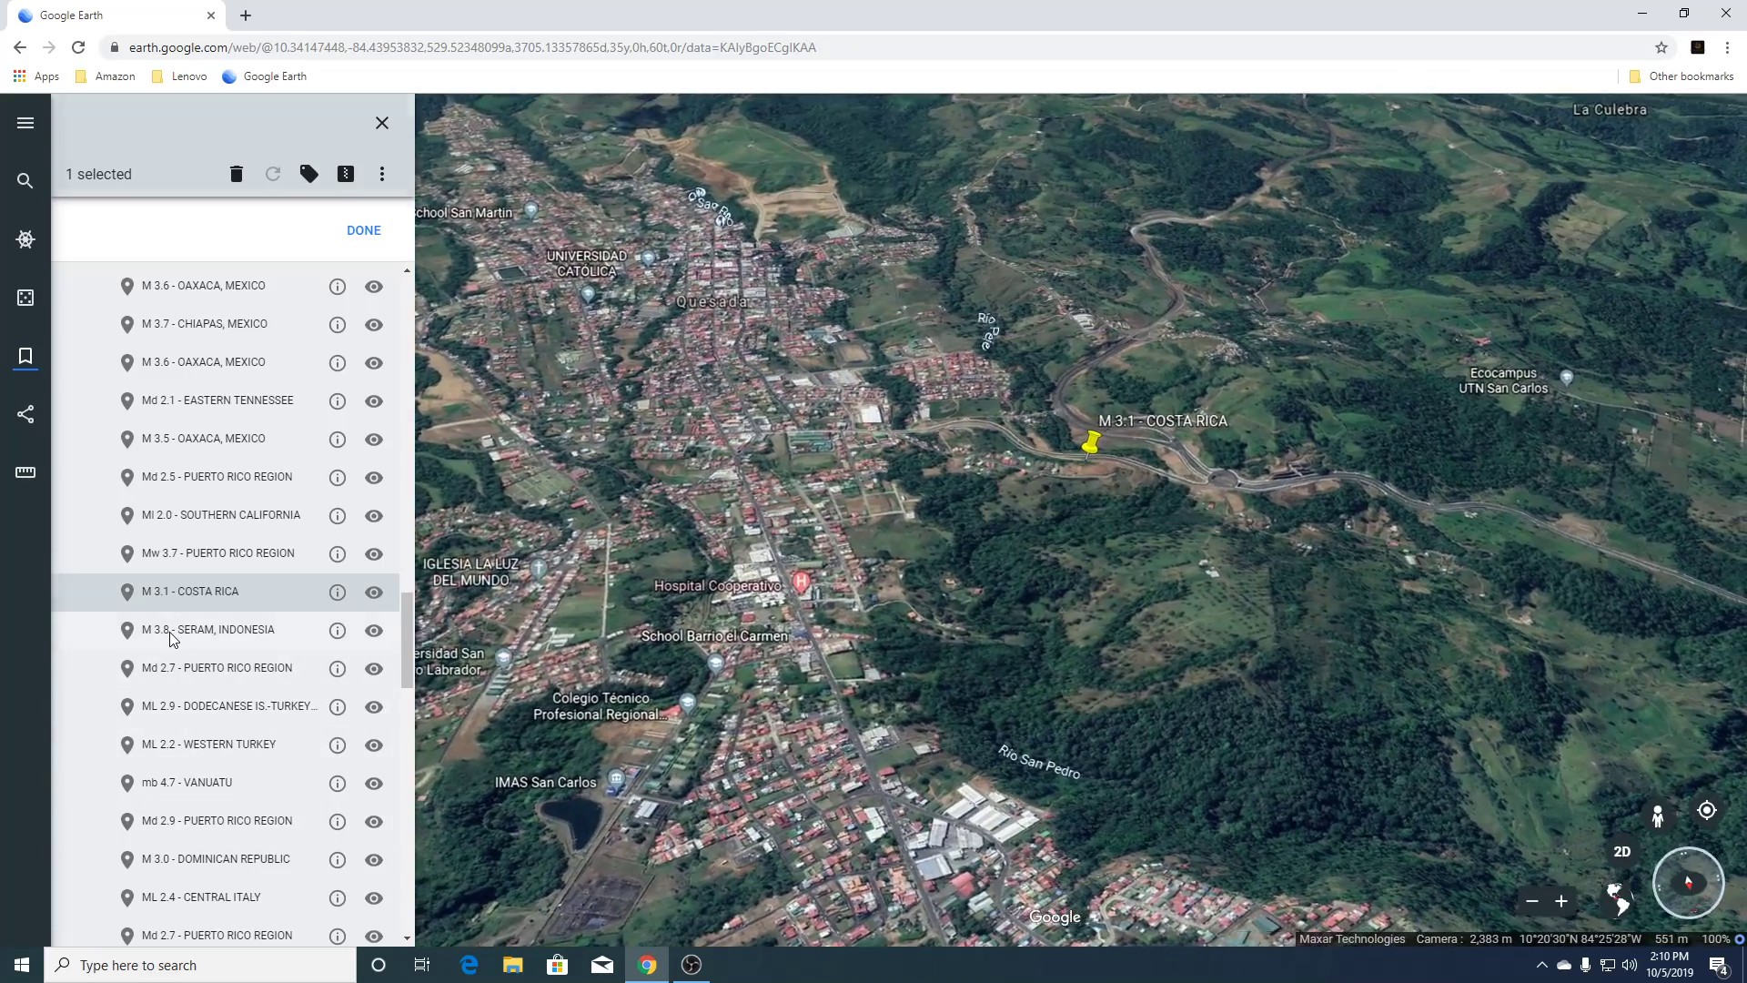
click(169, 633)
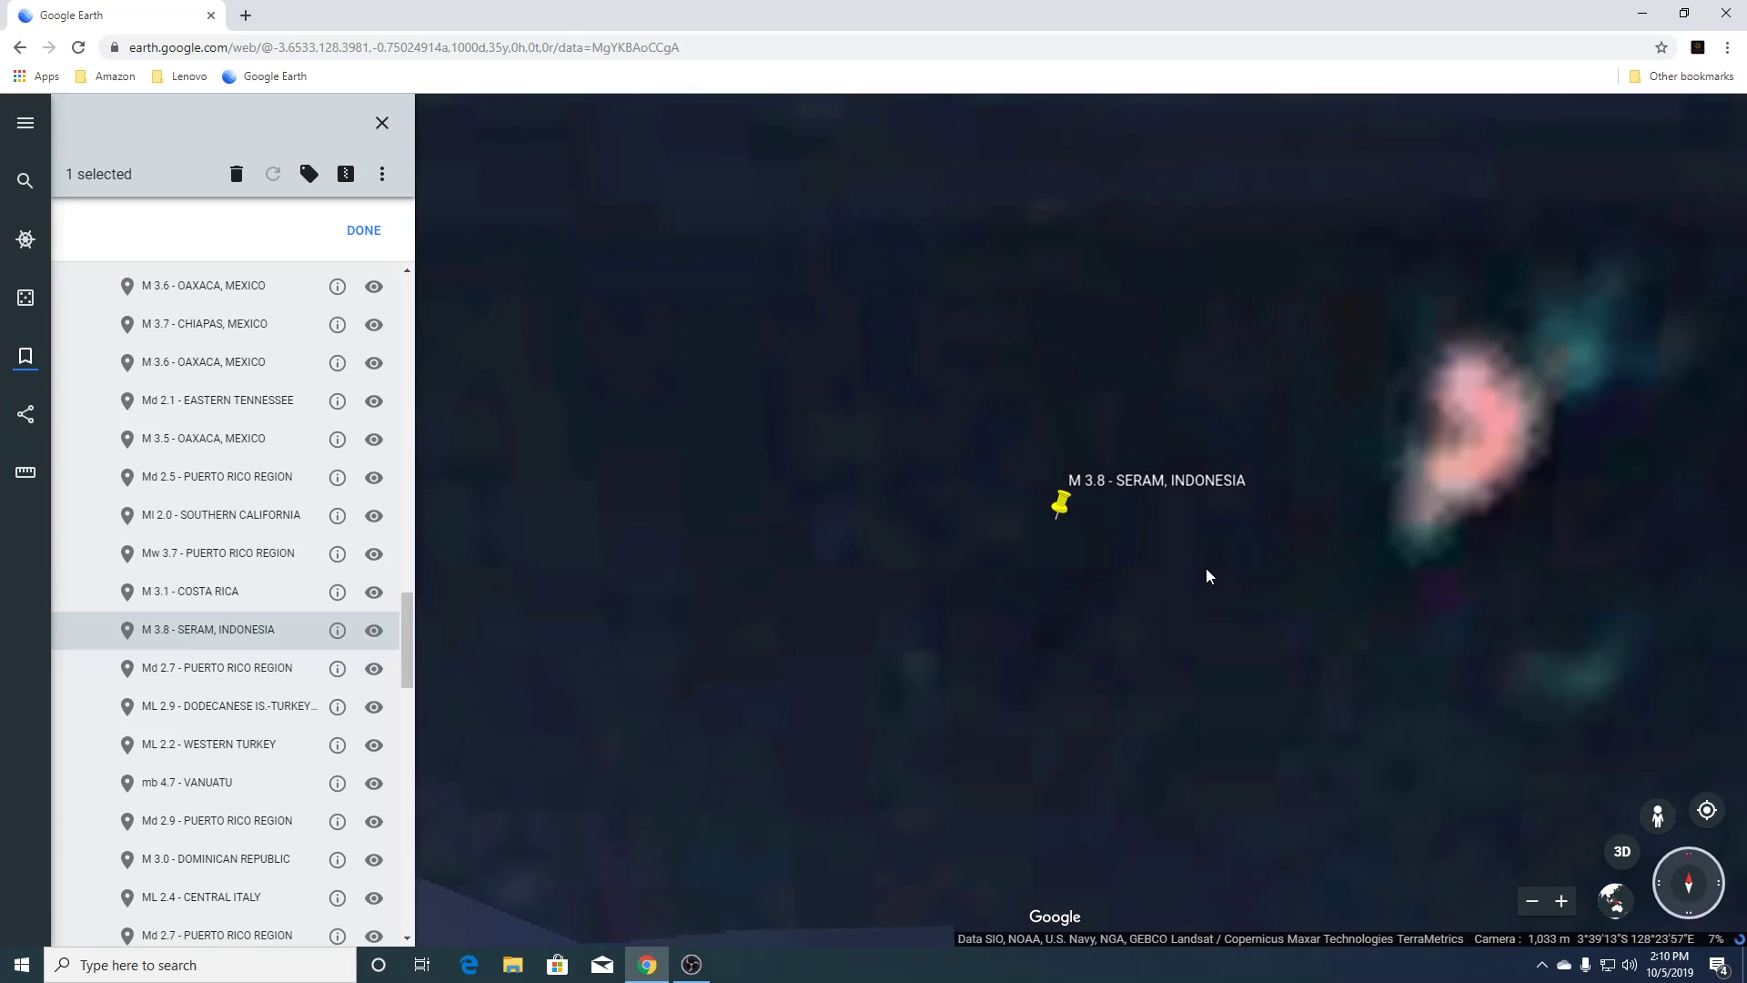
scroll(1225, 581, down, 6)
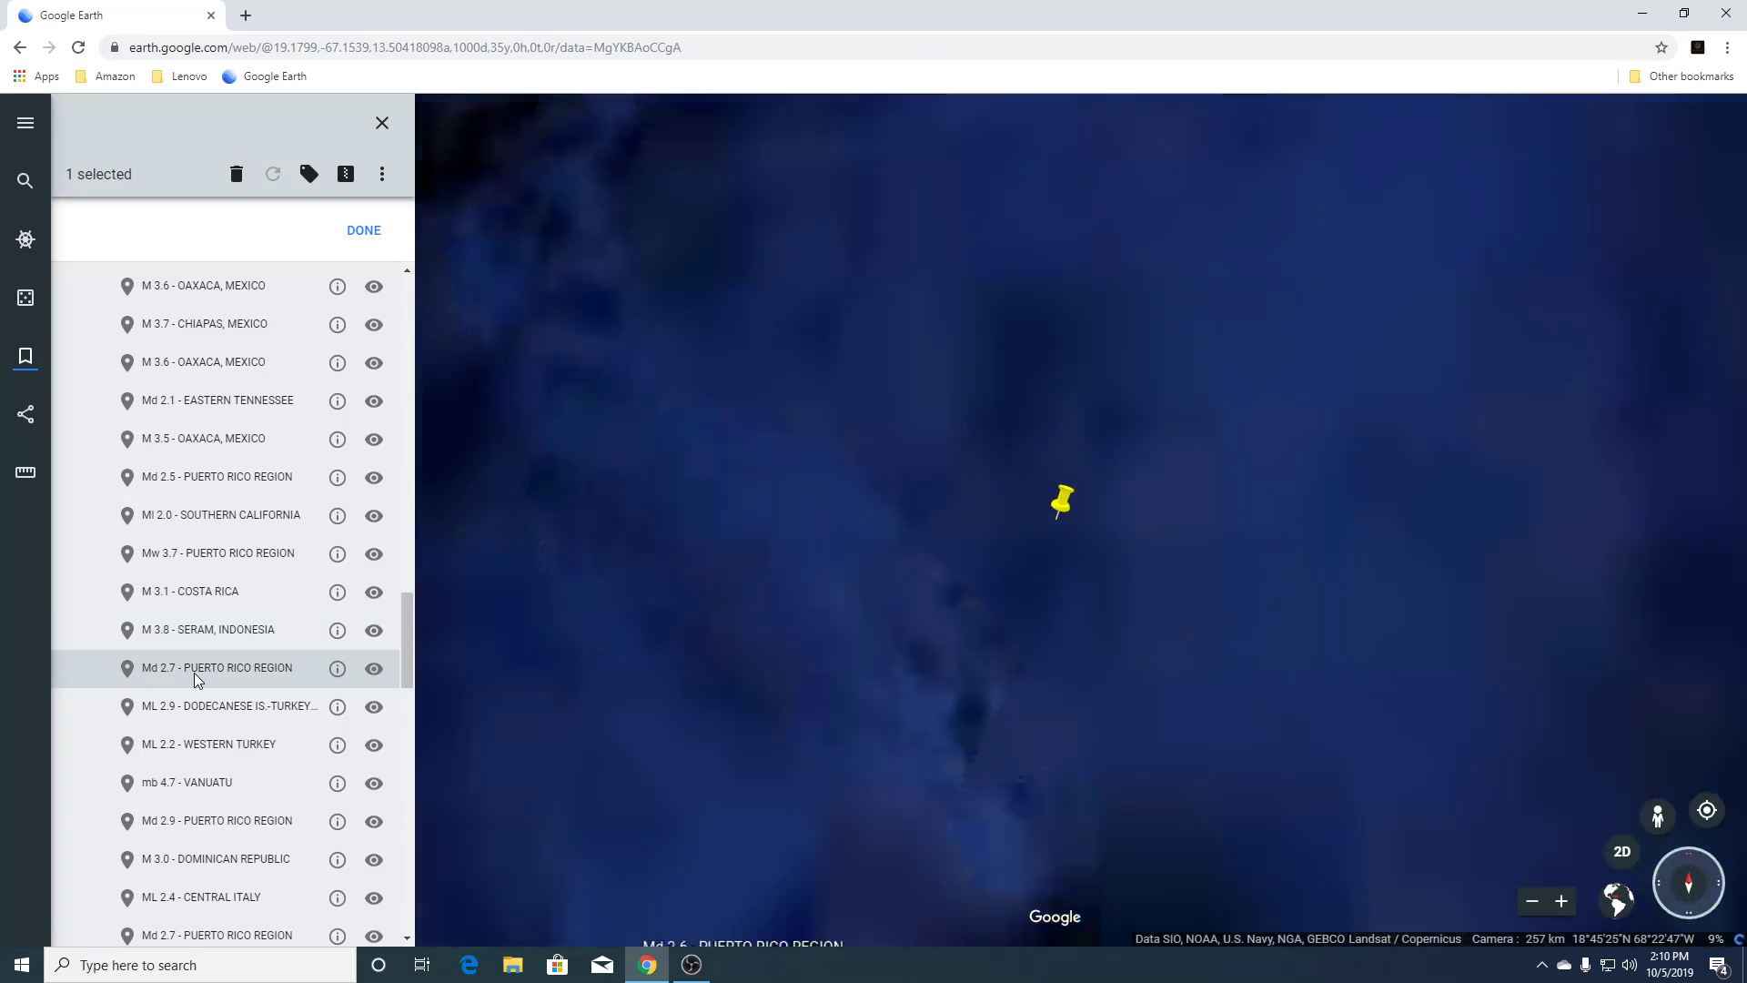
View the Md 2.7 - PUERTO RICO REGION placemark listed after Seram, widening out to Hispaniola and Puerto Rico.
scroll(1051, 619, down, 5)
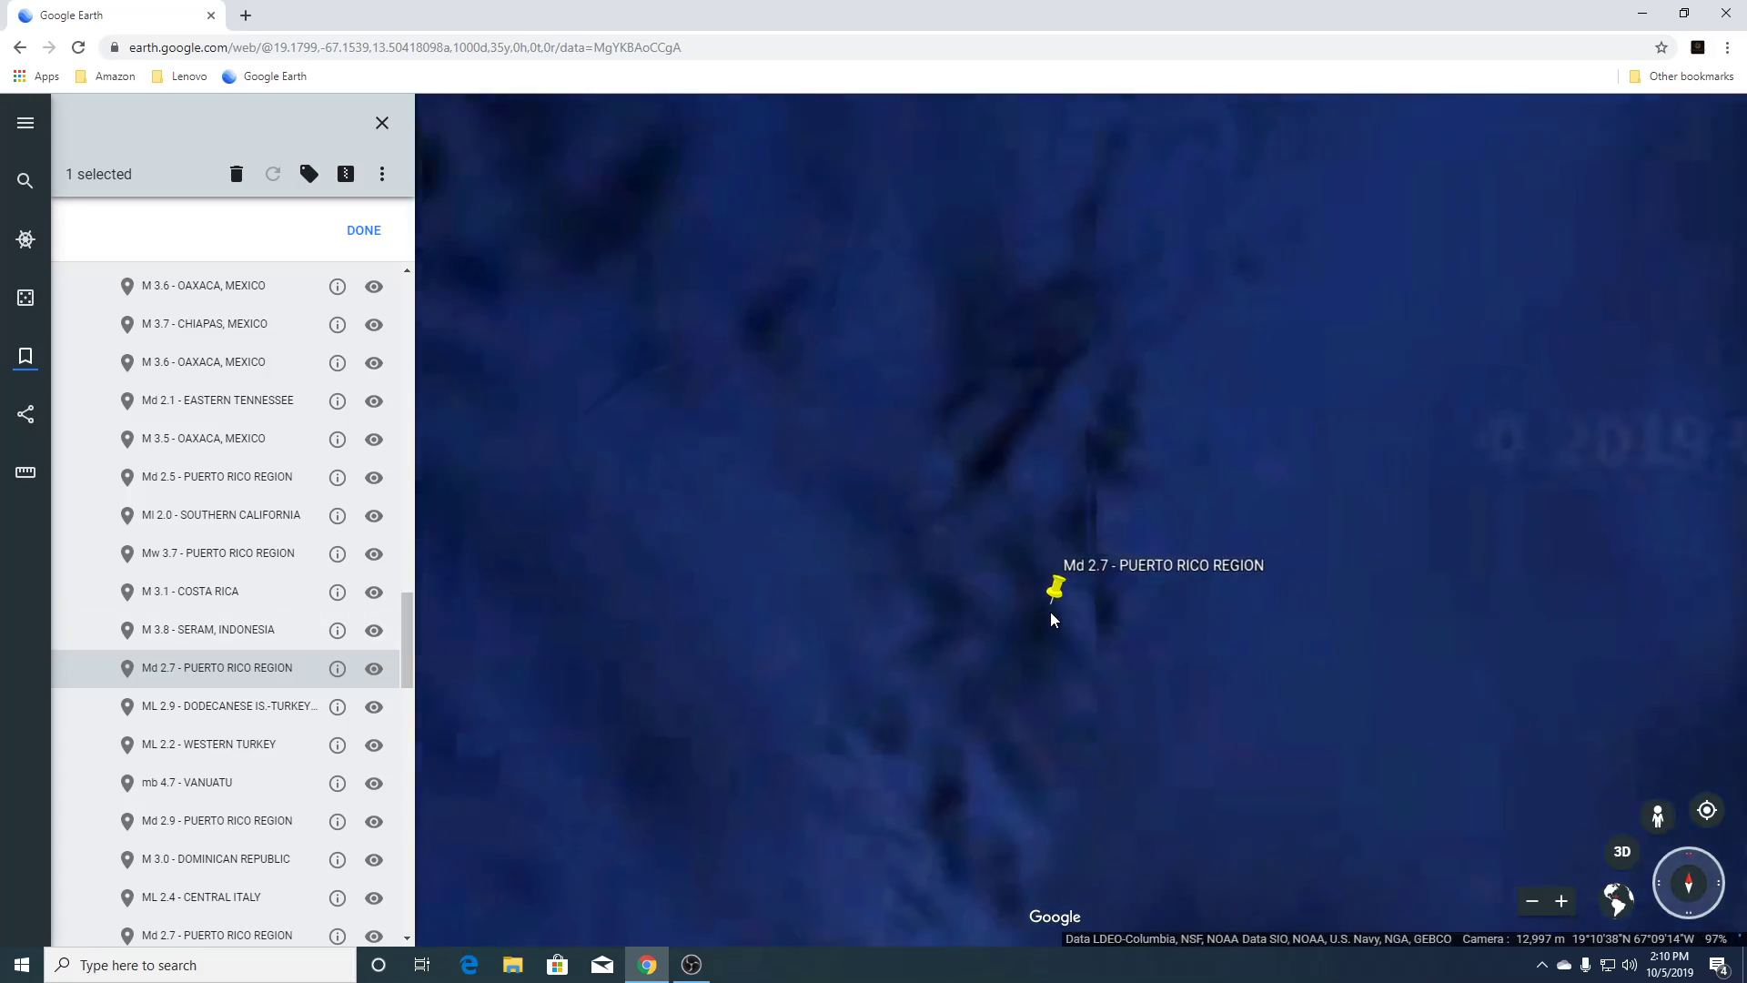
scroll(1051, 619, down, 3)
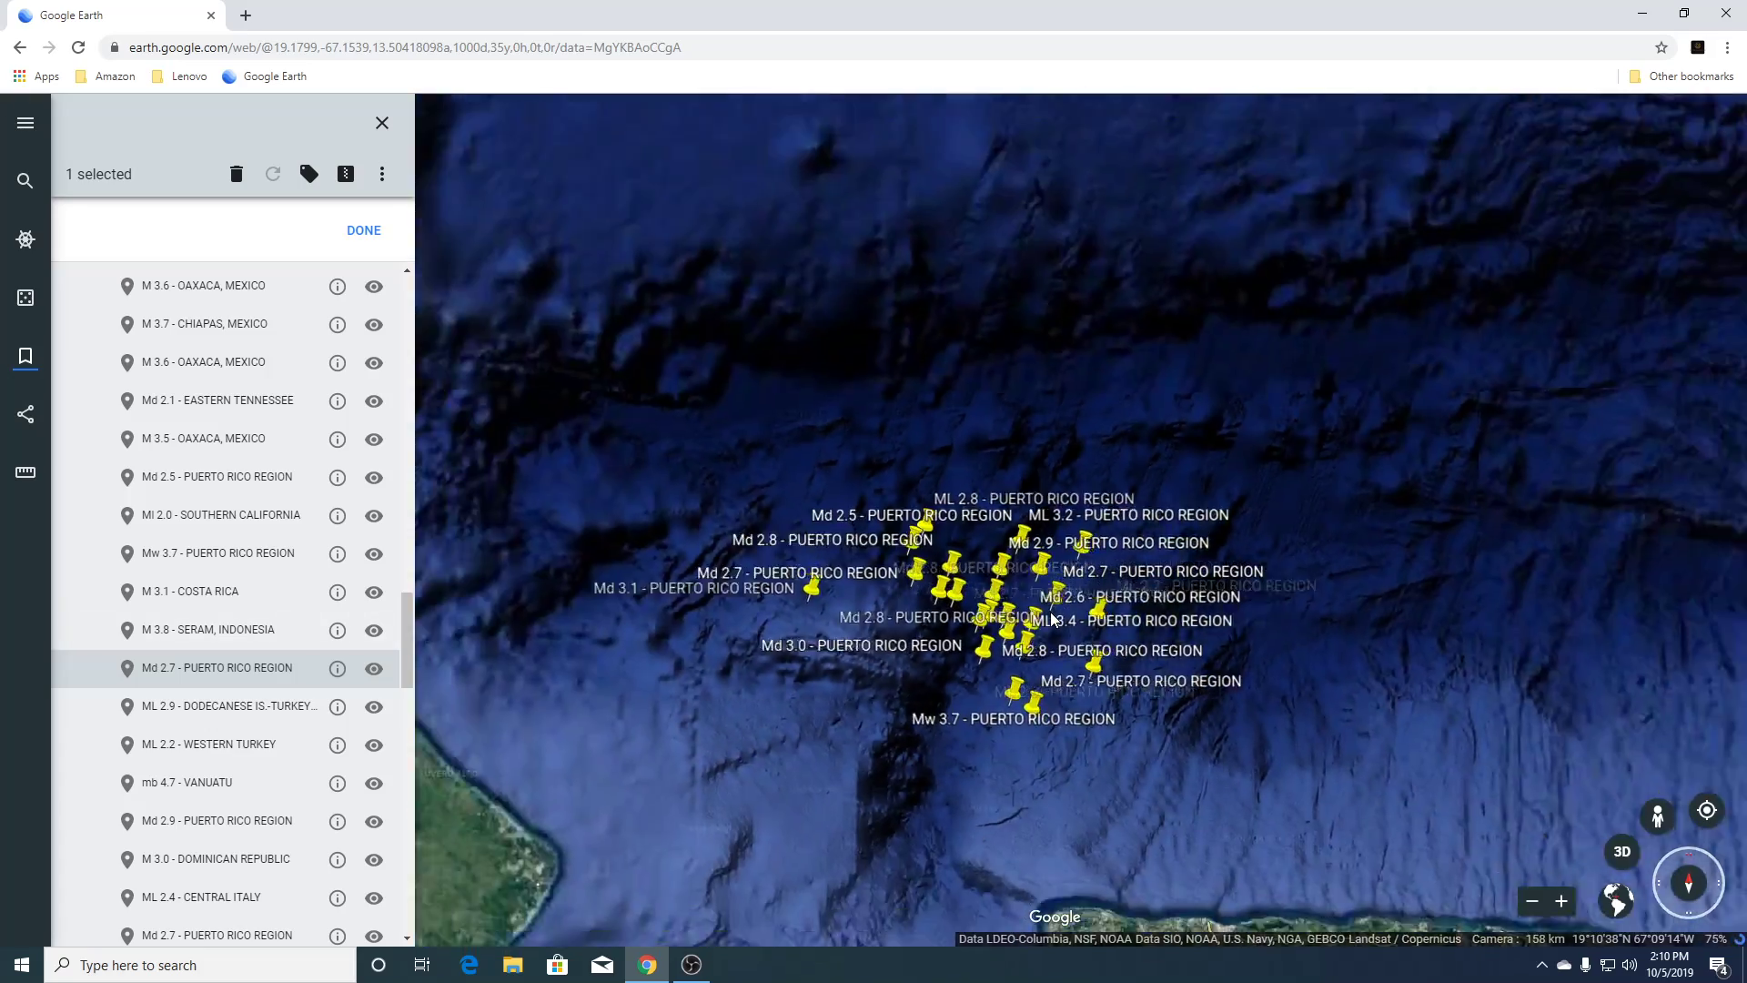
scroll(1051, 619, down, 2)
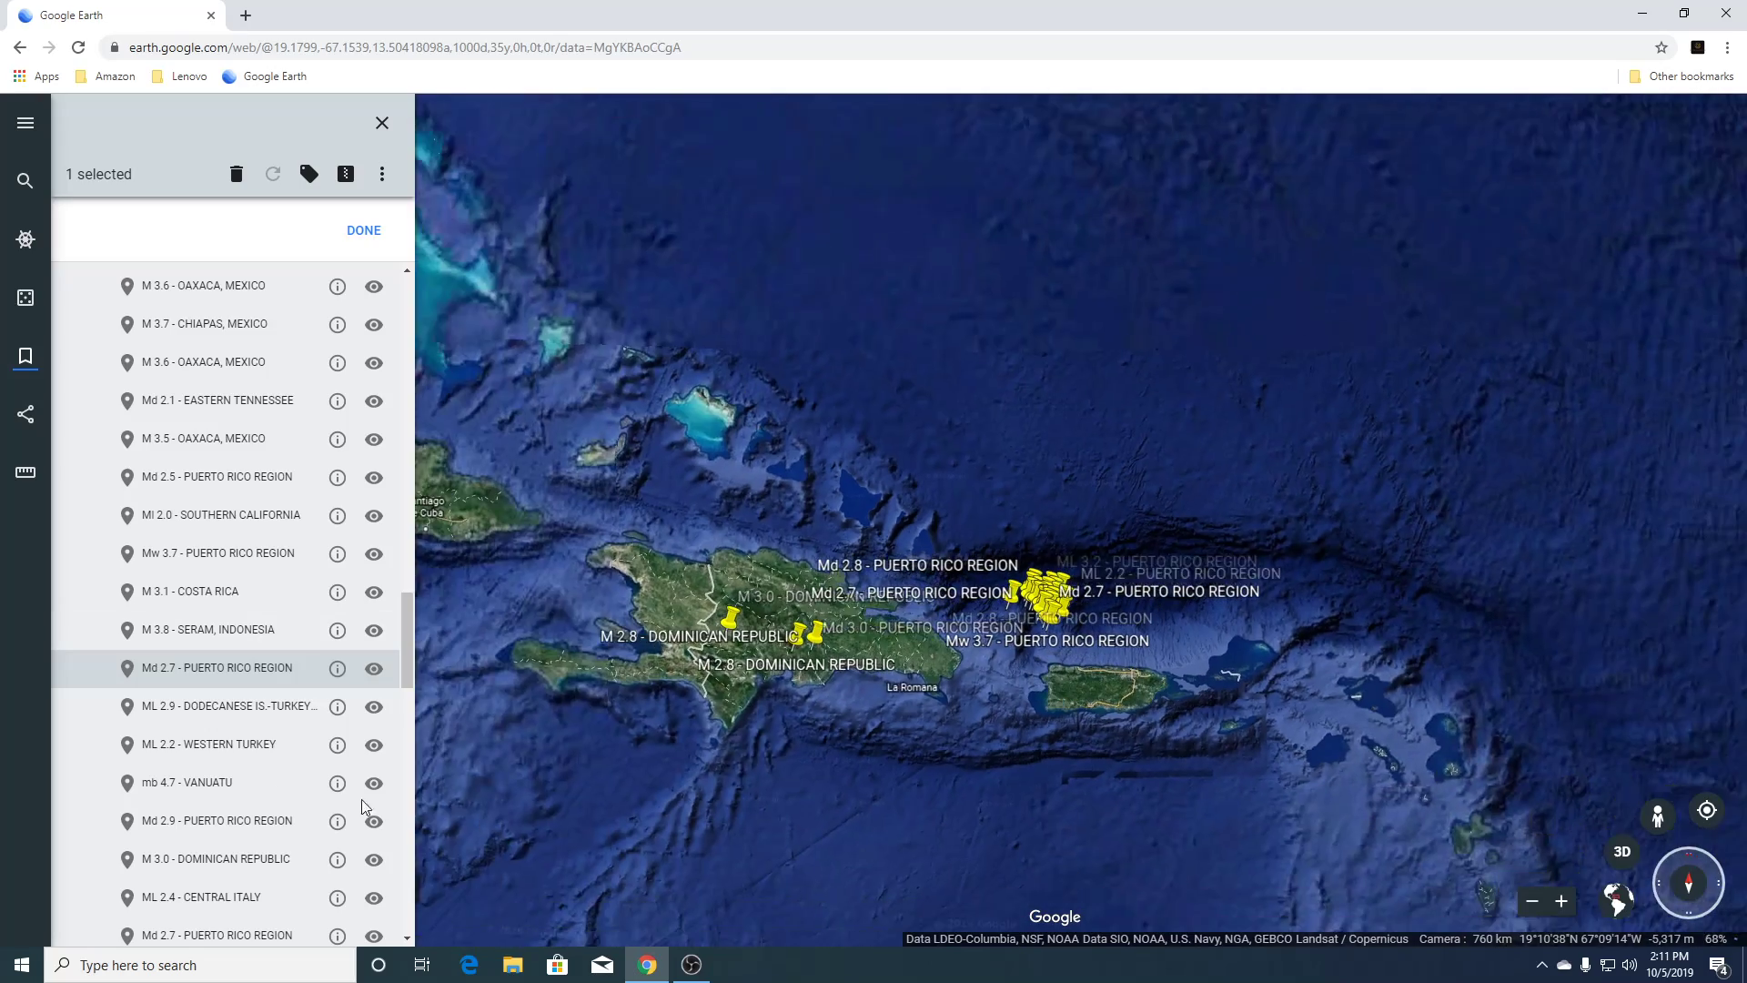
Fly to the ML 2.9 - DODECANESE IS.-TURKEY BORDER REG placemark and view it in relation to Rhodes and the Turkish coast.
click(220, 707)
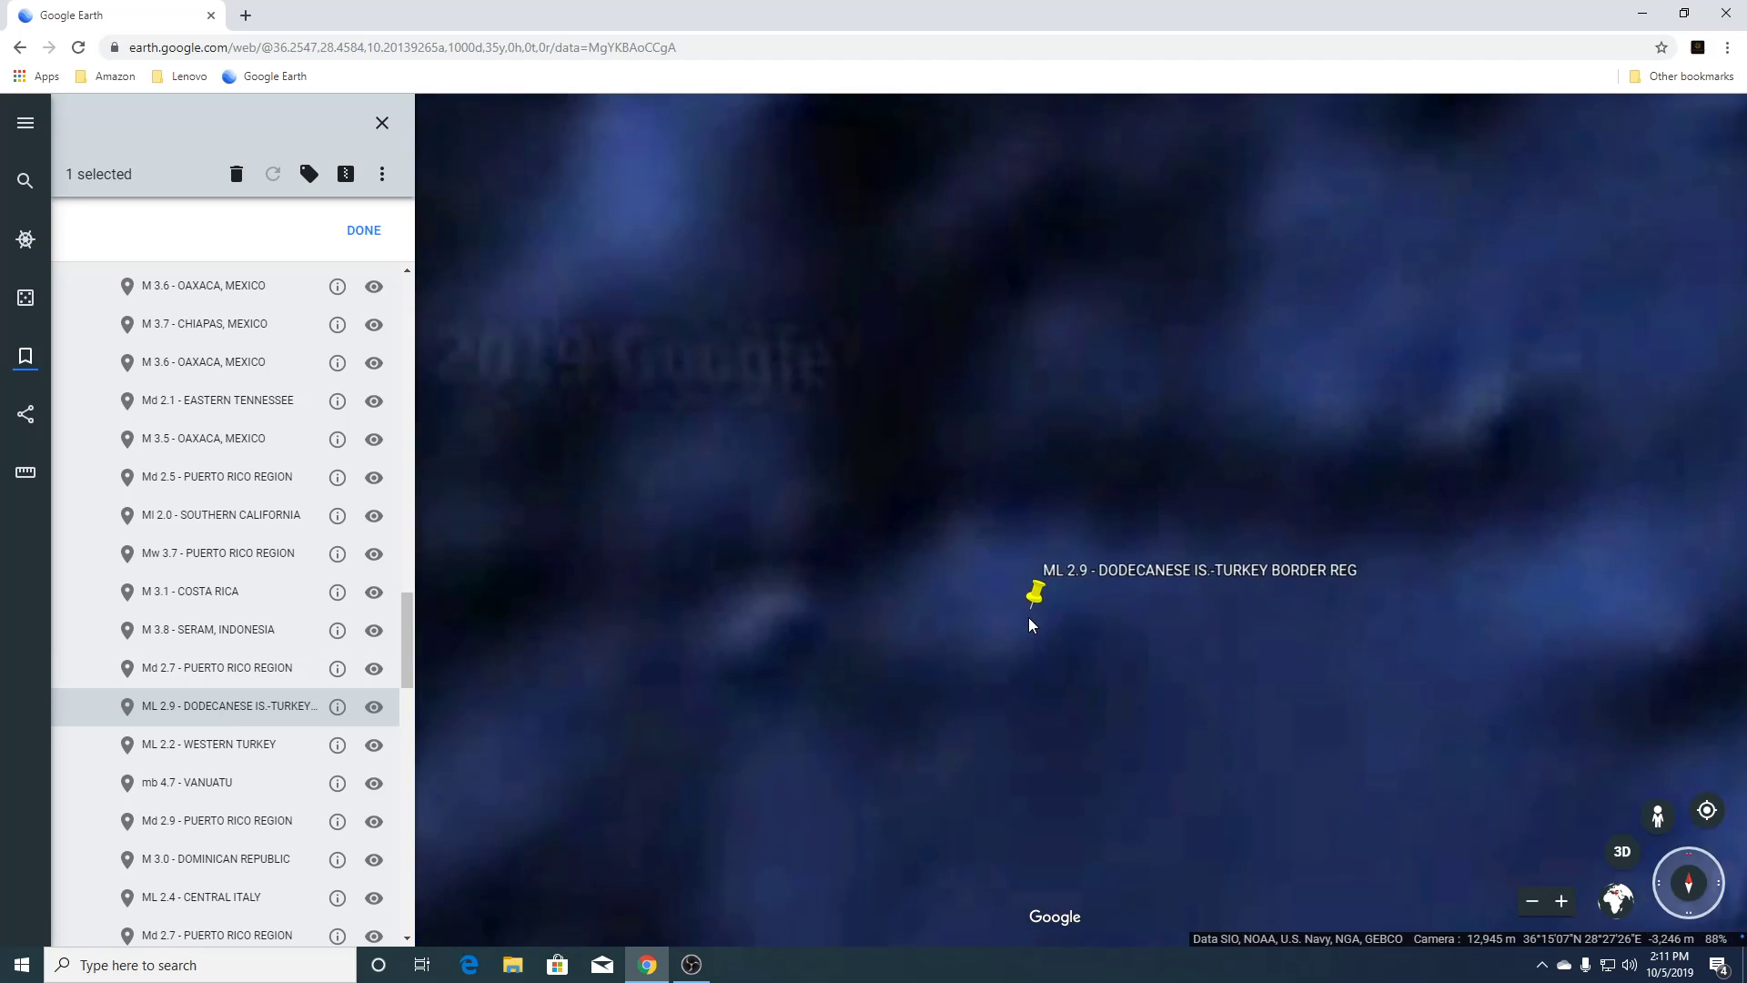
scroll(1030, 622, down, 5)
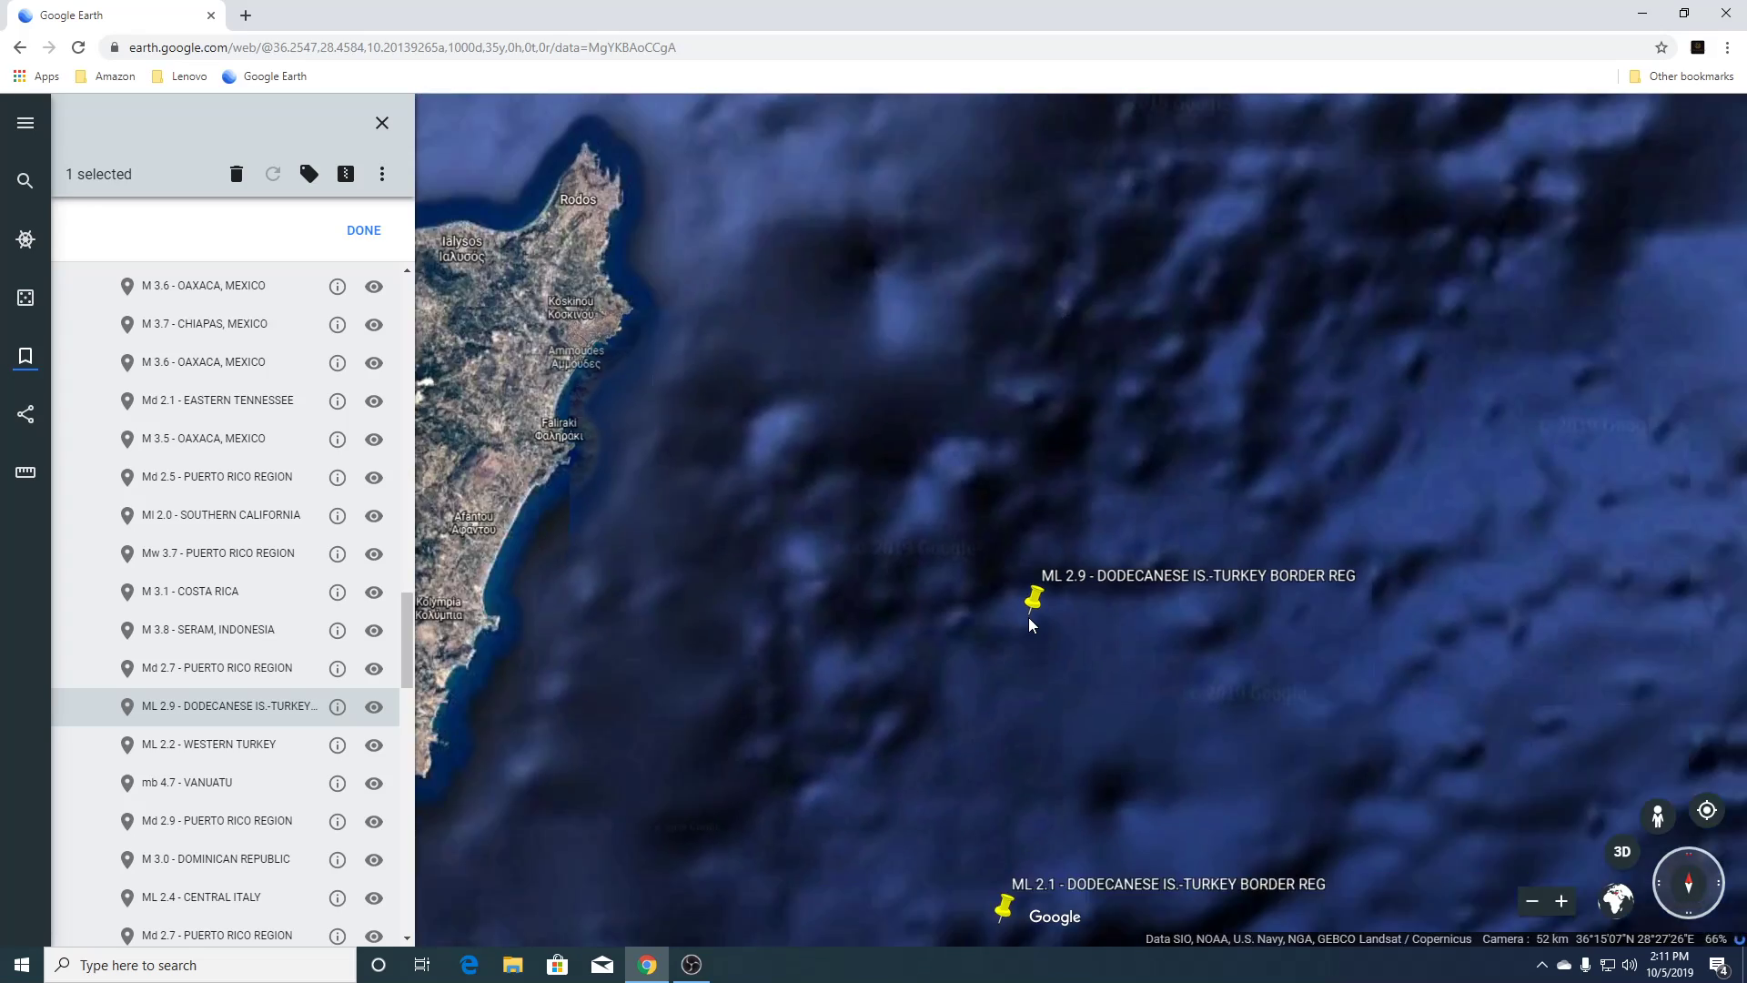
scroll(1028, 617, down, 3)
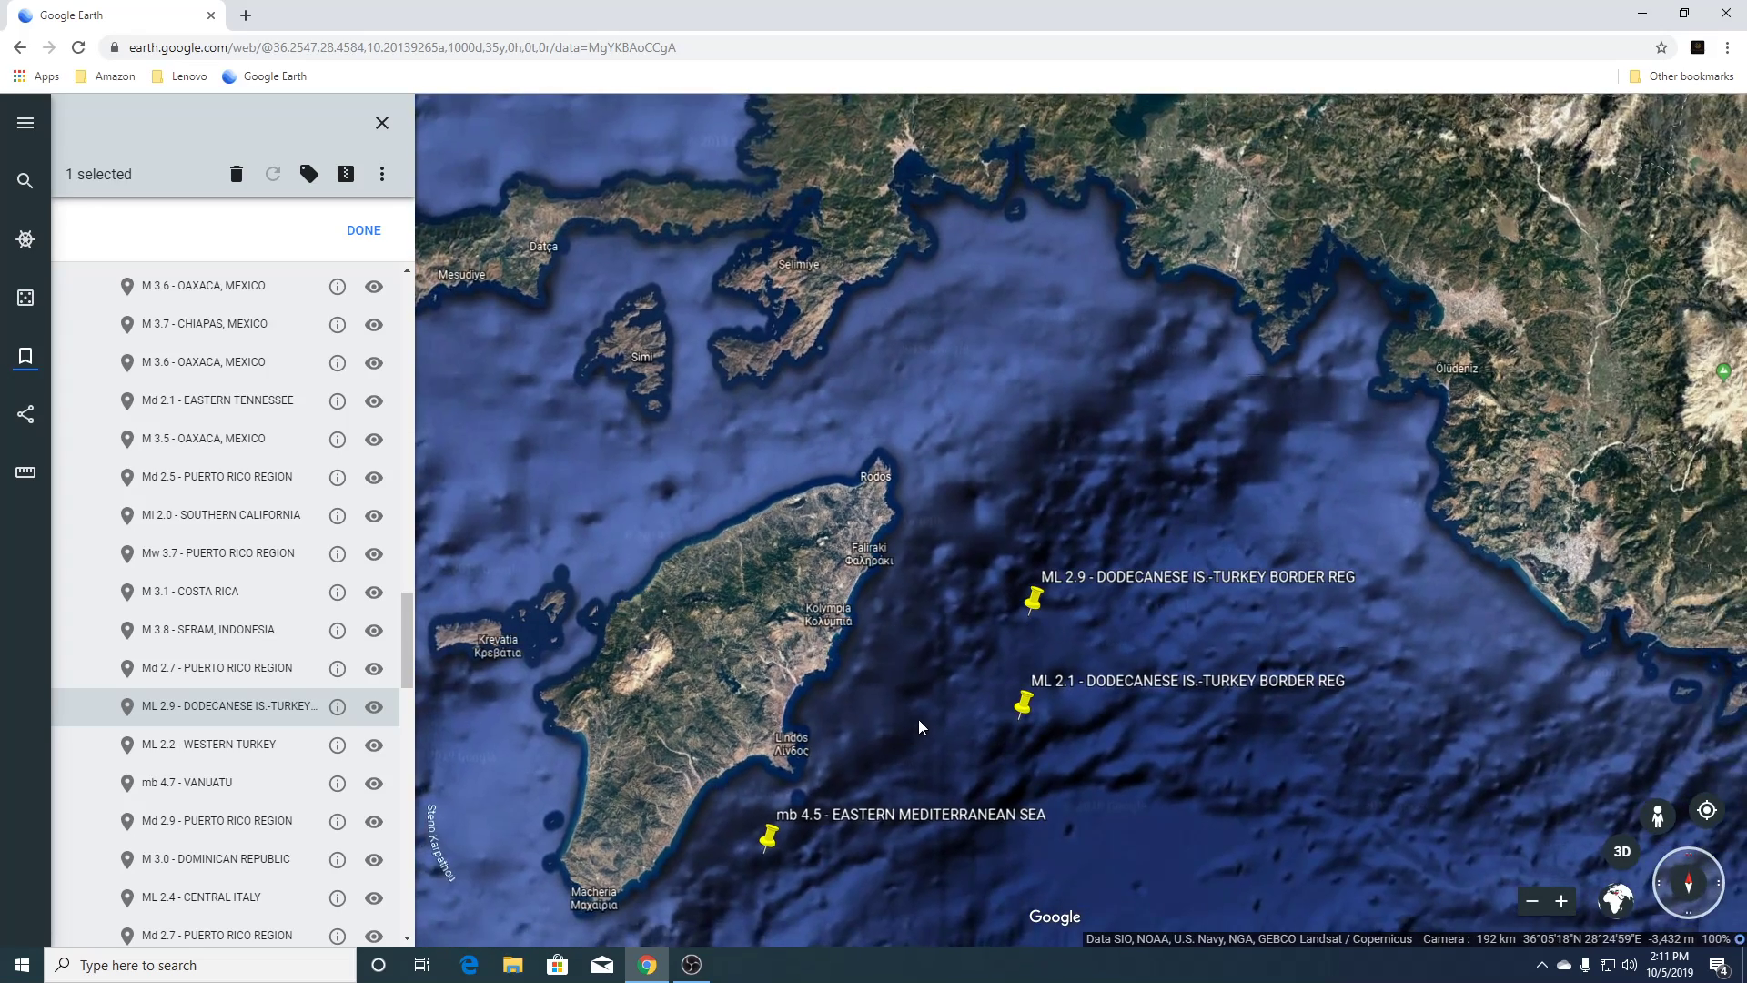
scroll(919, 719, down, 3)
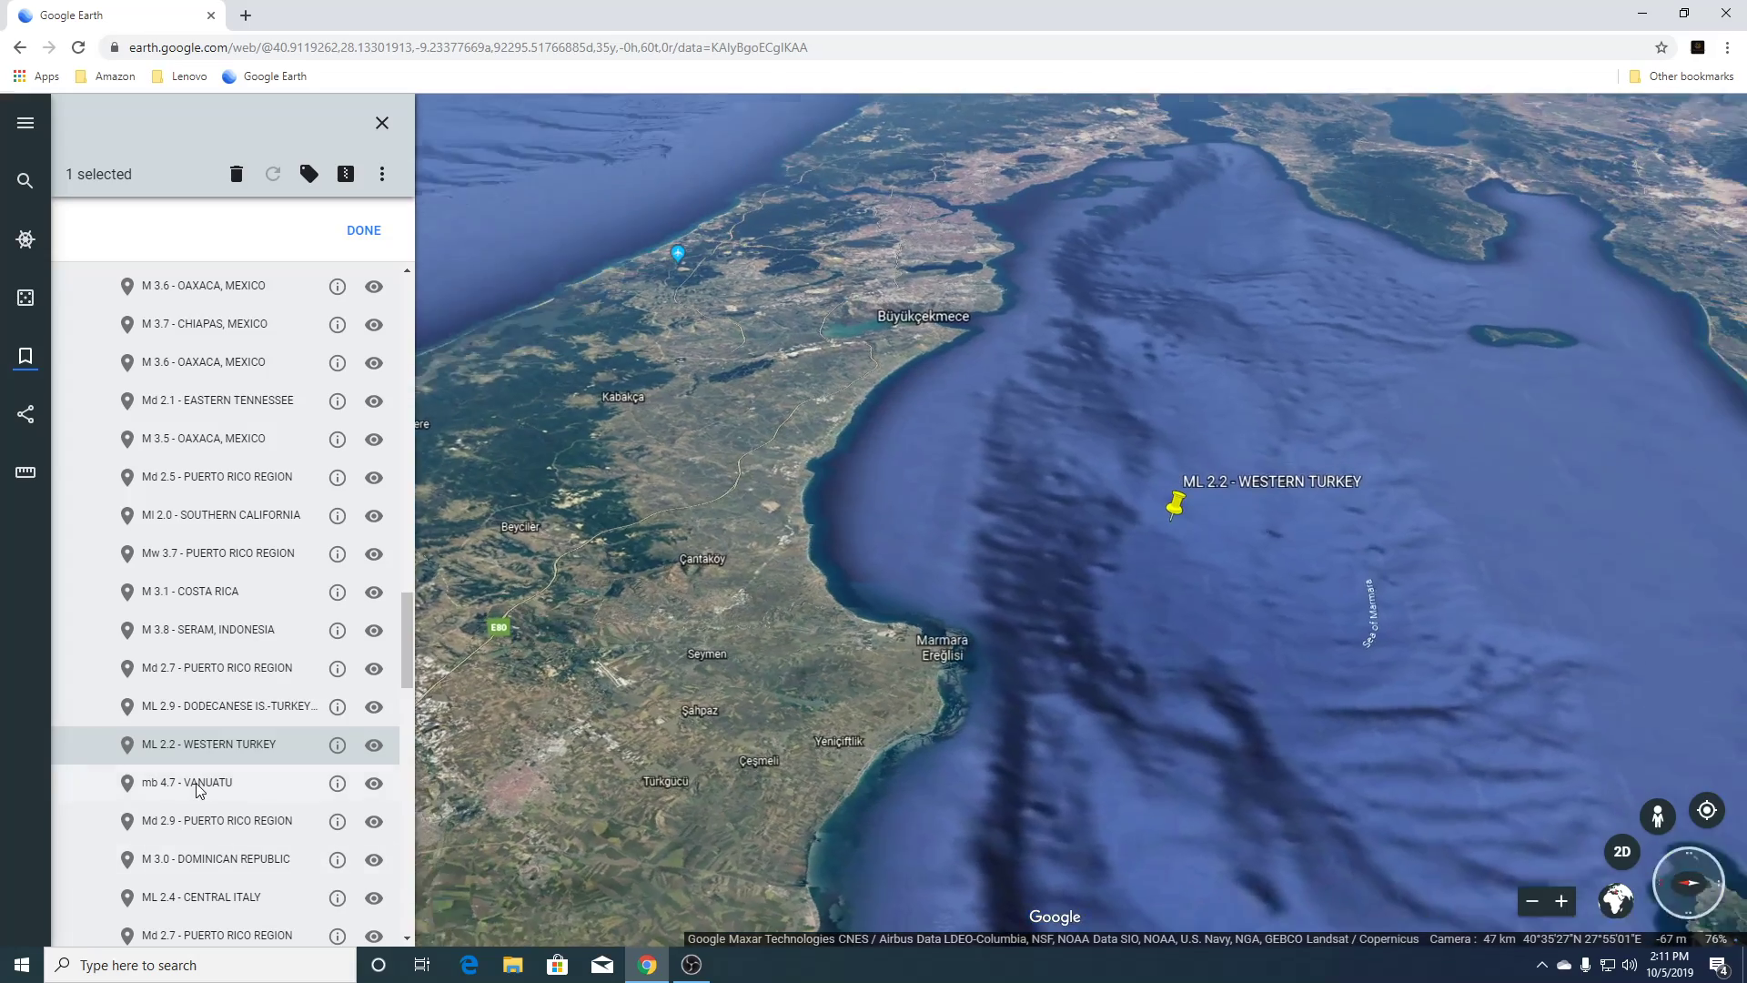
Fly to the mb 4.7 - VANUATU placemark and switch its view to 3D.
click(194, 782)
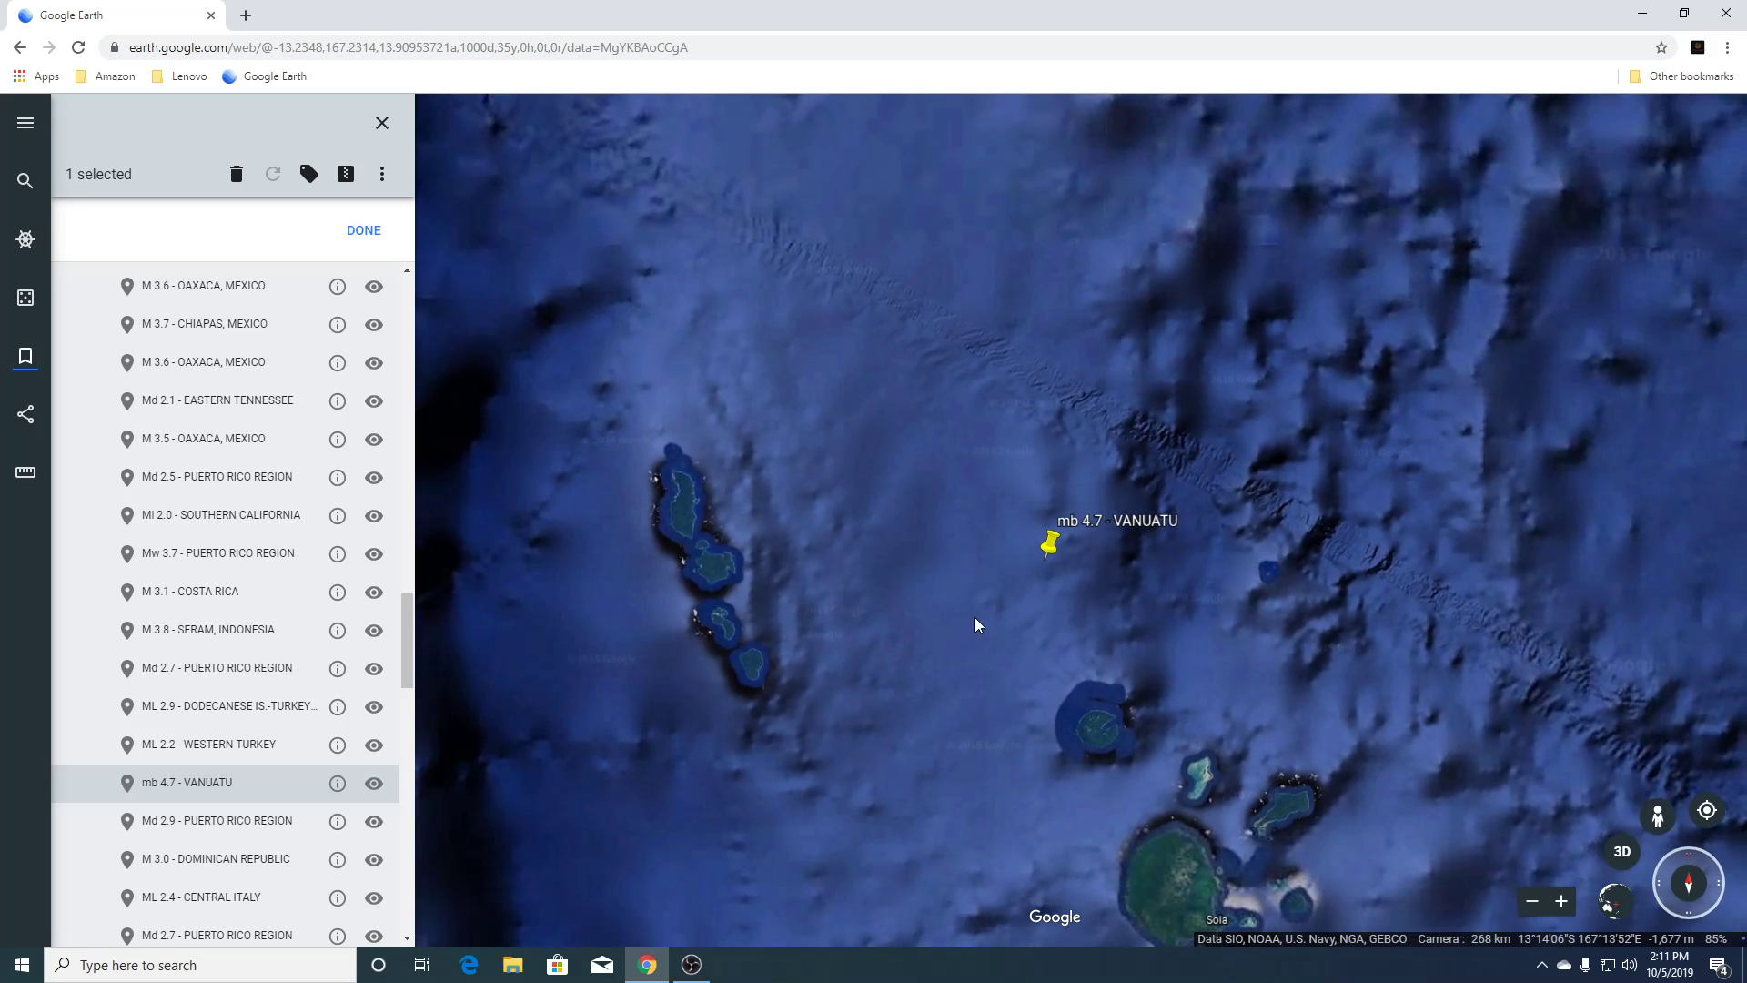
click(1623, 853)
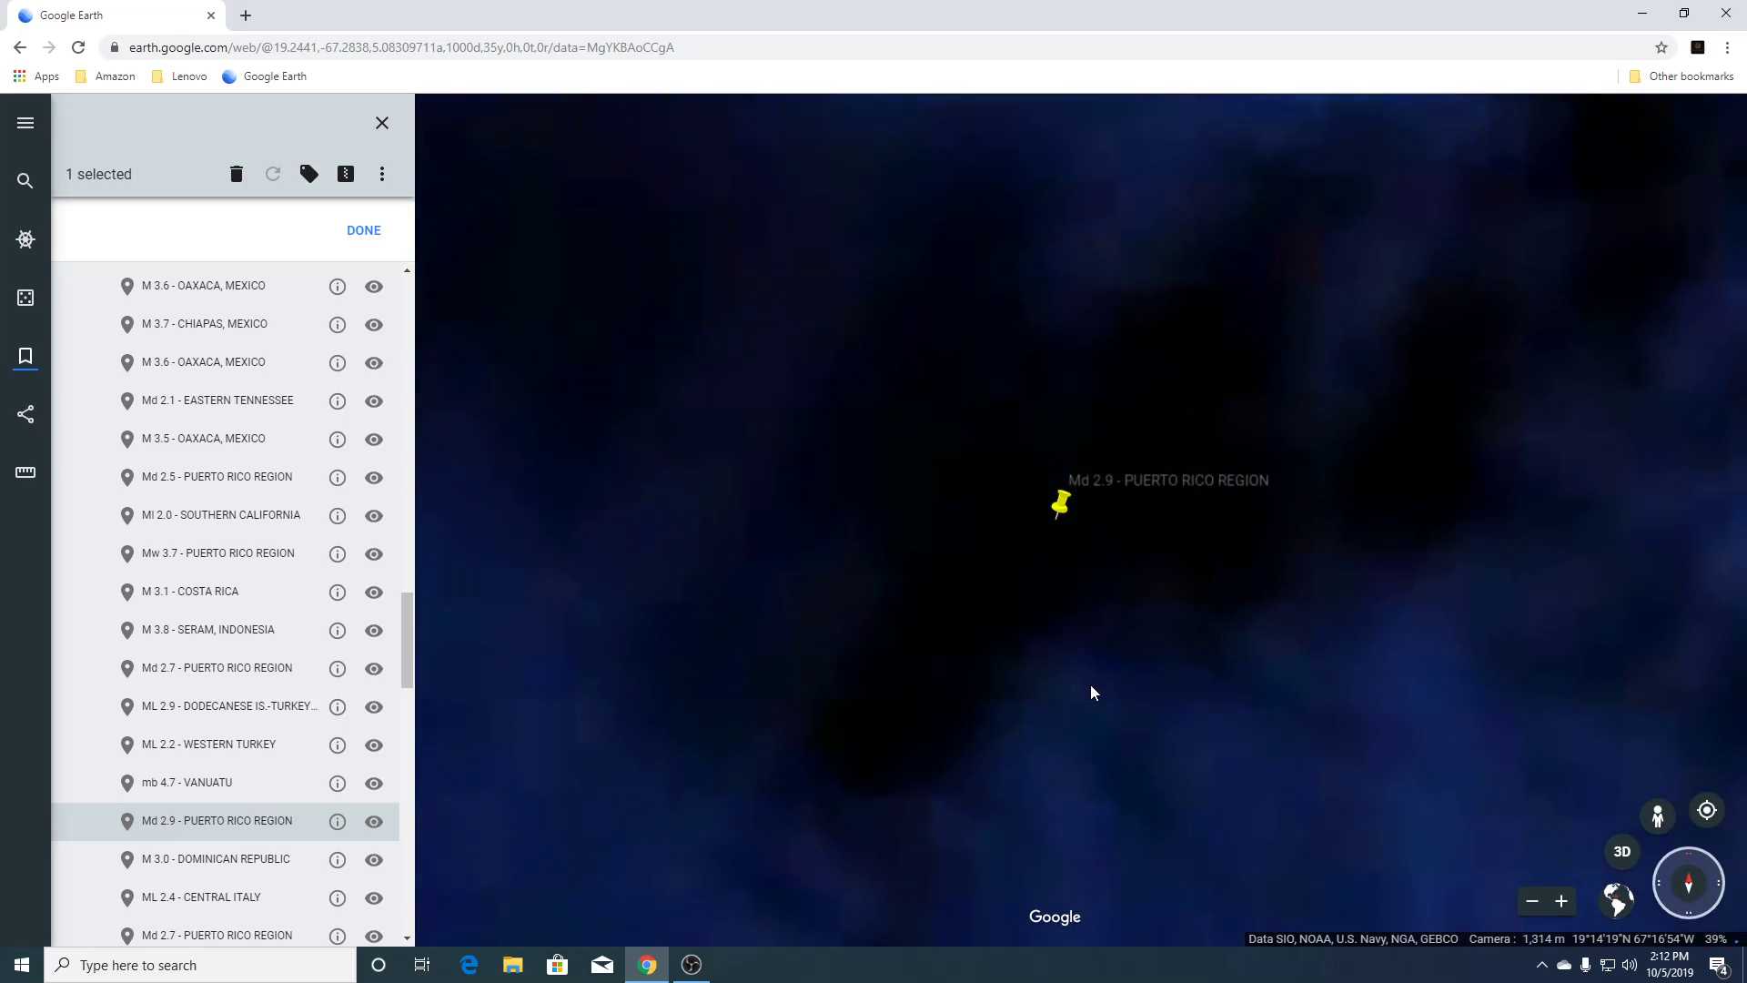
View the Md 2.9 - PUERTO RICO REGION placemark from a wider distance, among the neighbouring quake pins.
scroll(1091, 692, down, 10)
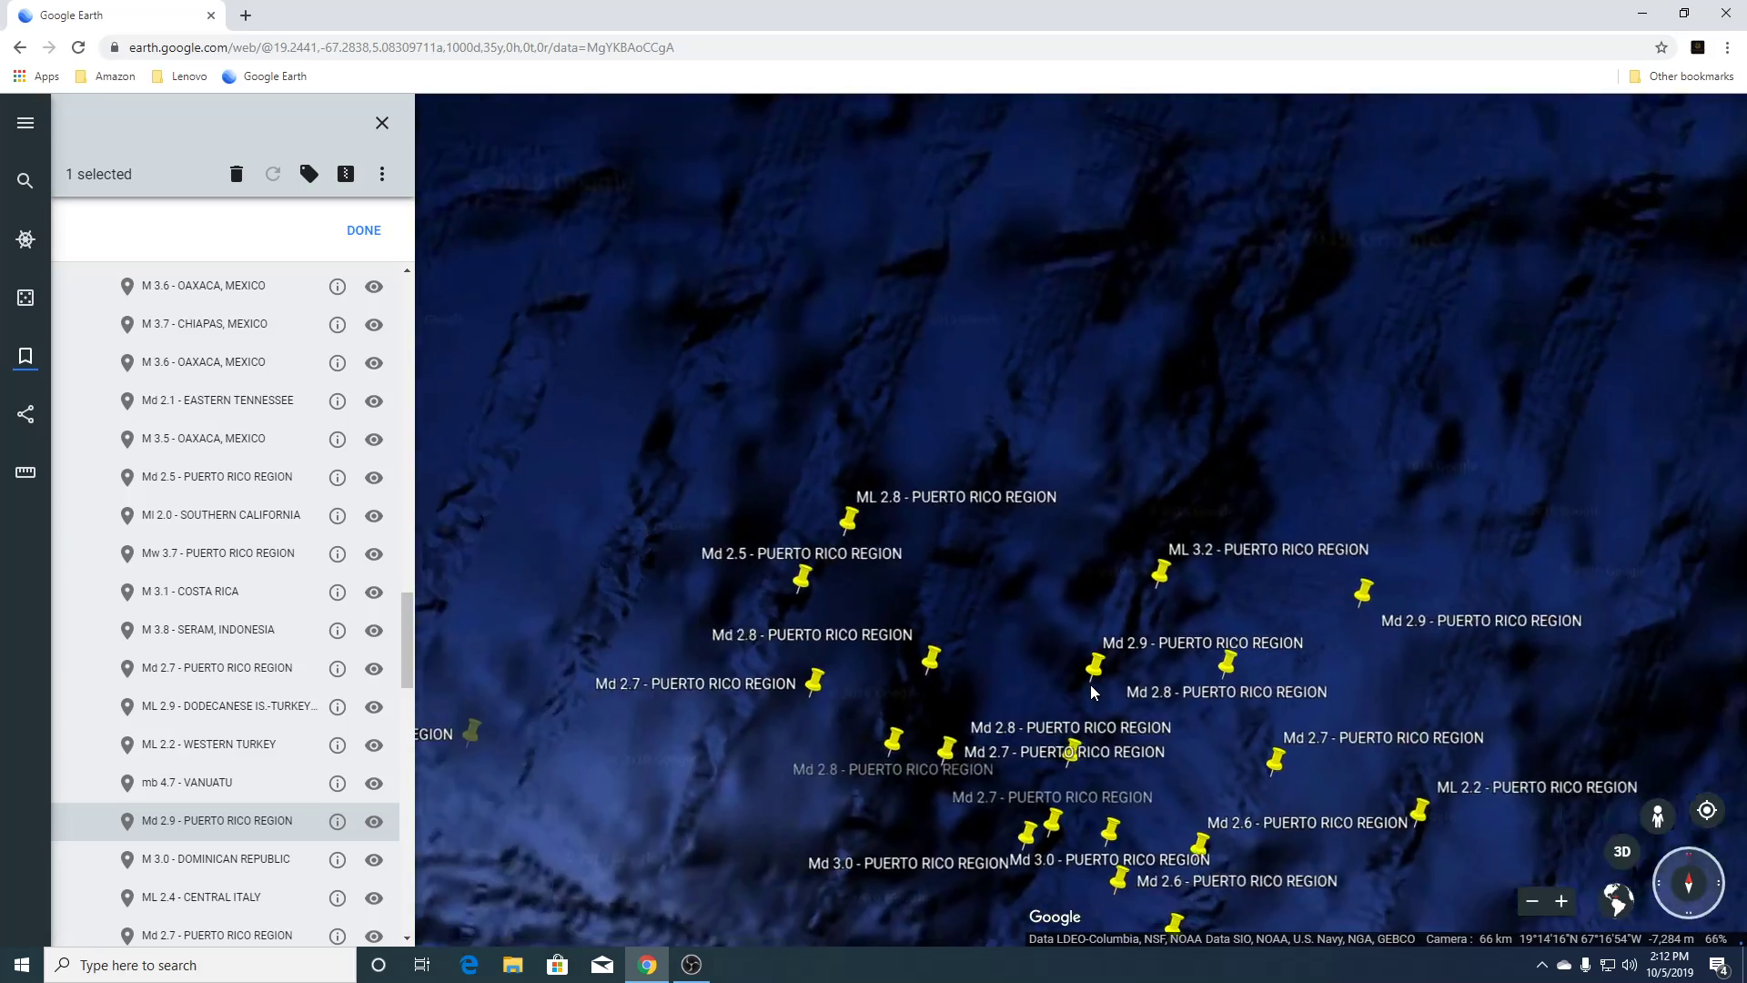
scroll(1091, 689, down, 5)
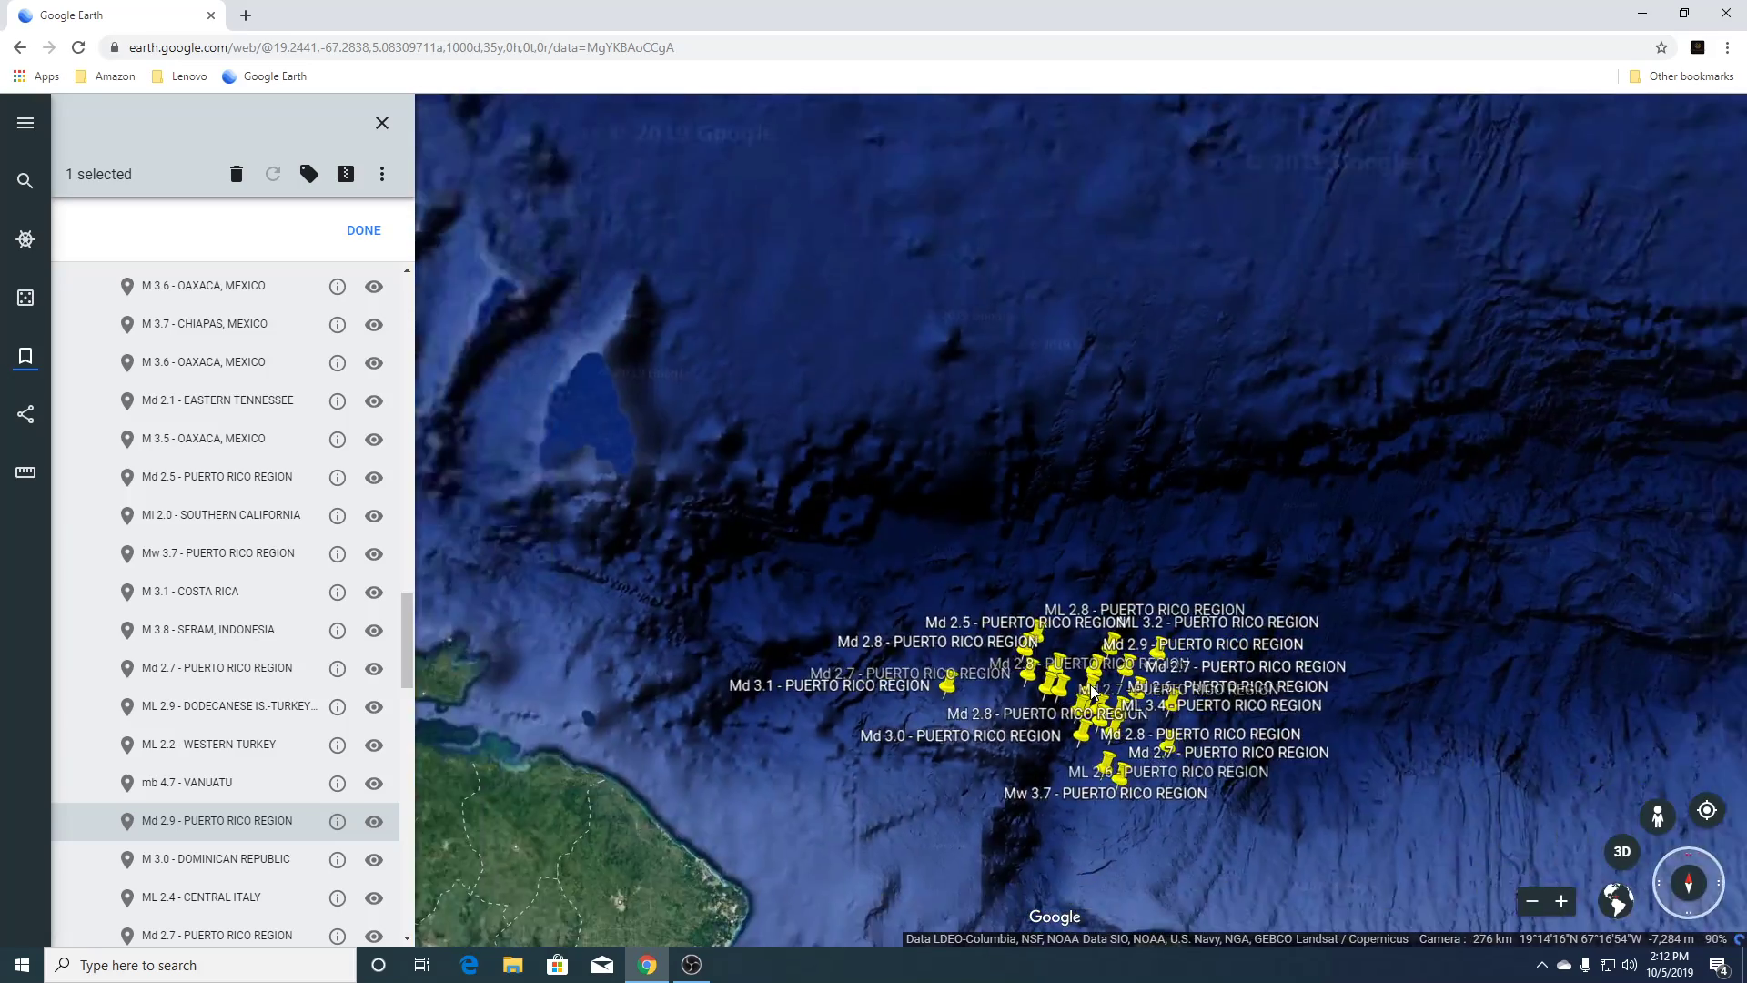
scroll(1091, 689, down, 3)
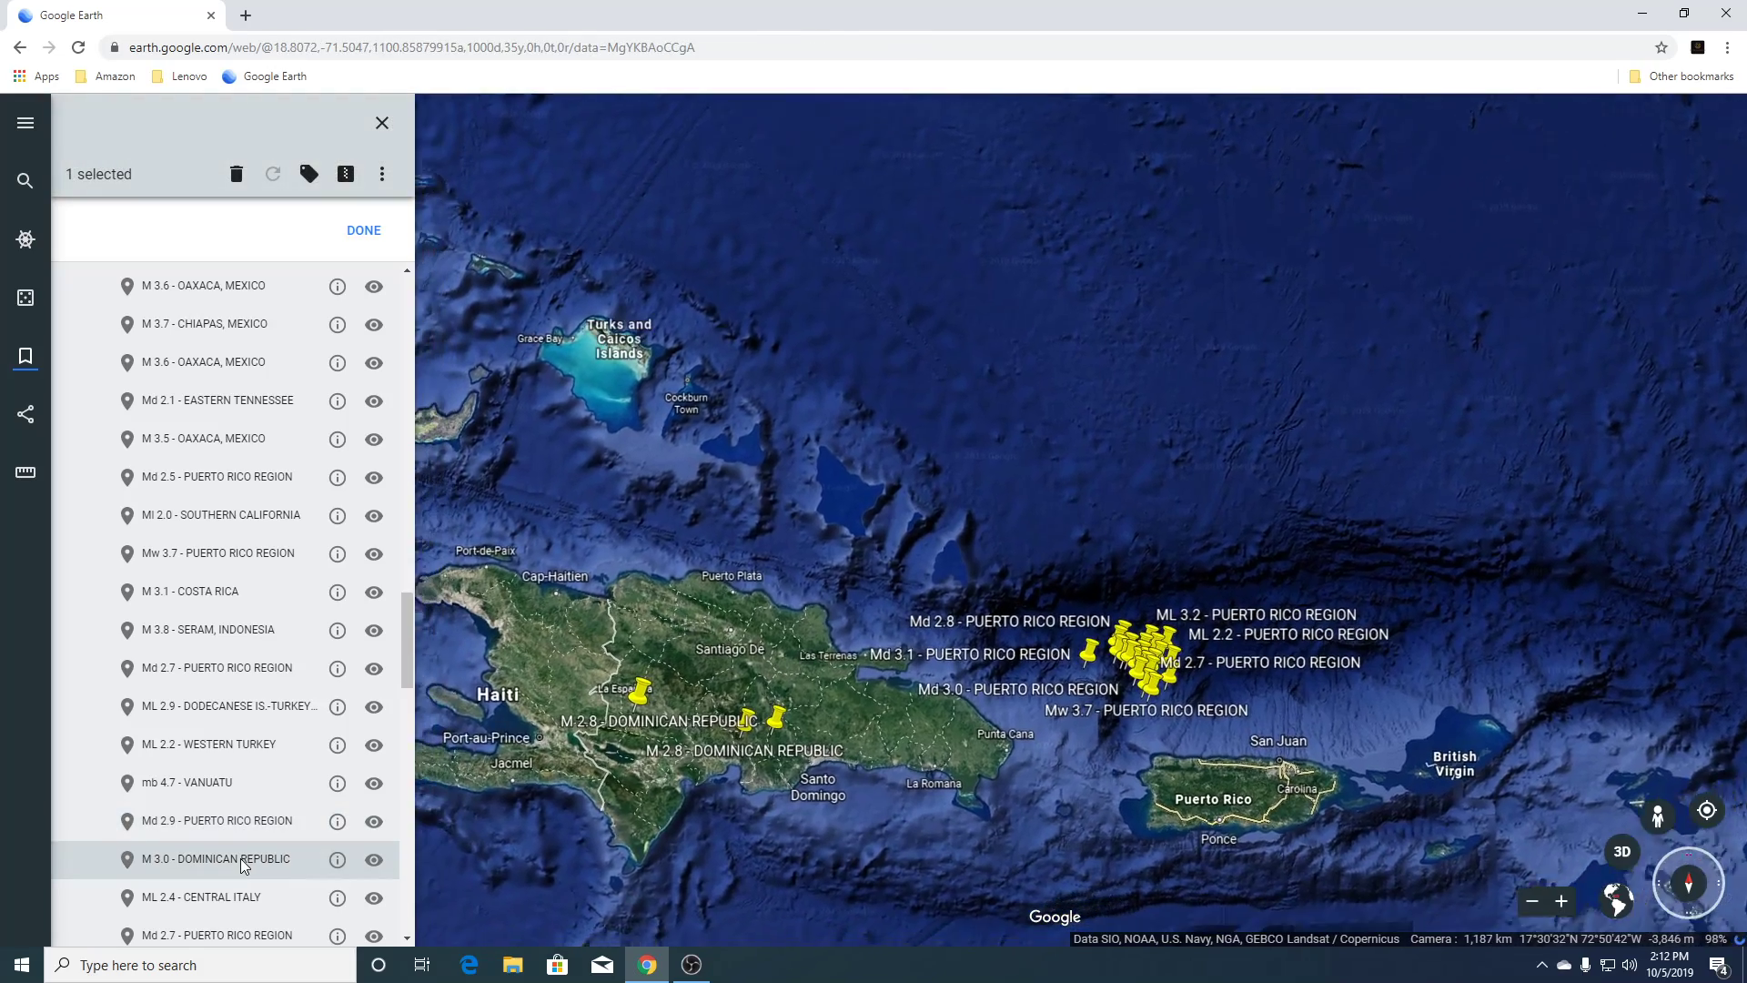
Examine the mountain terrain around the M 3.0 - DOMINICAN REPUBLIC placemark in 3D, widening out to the surrounding province.
scroll(240, 859, down, 5)
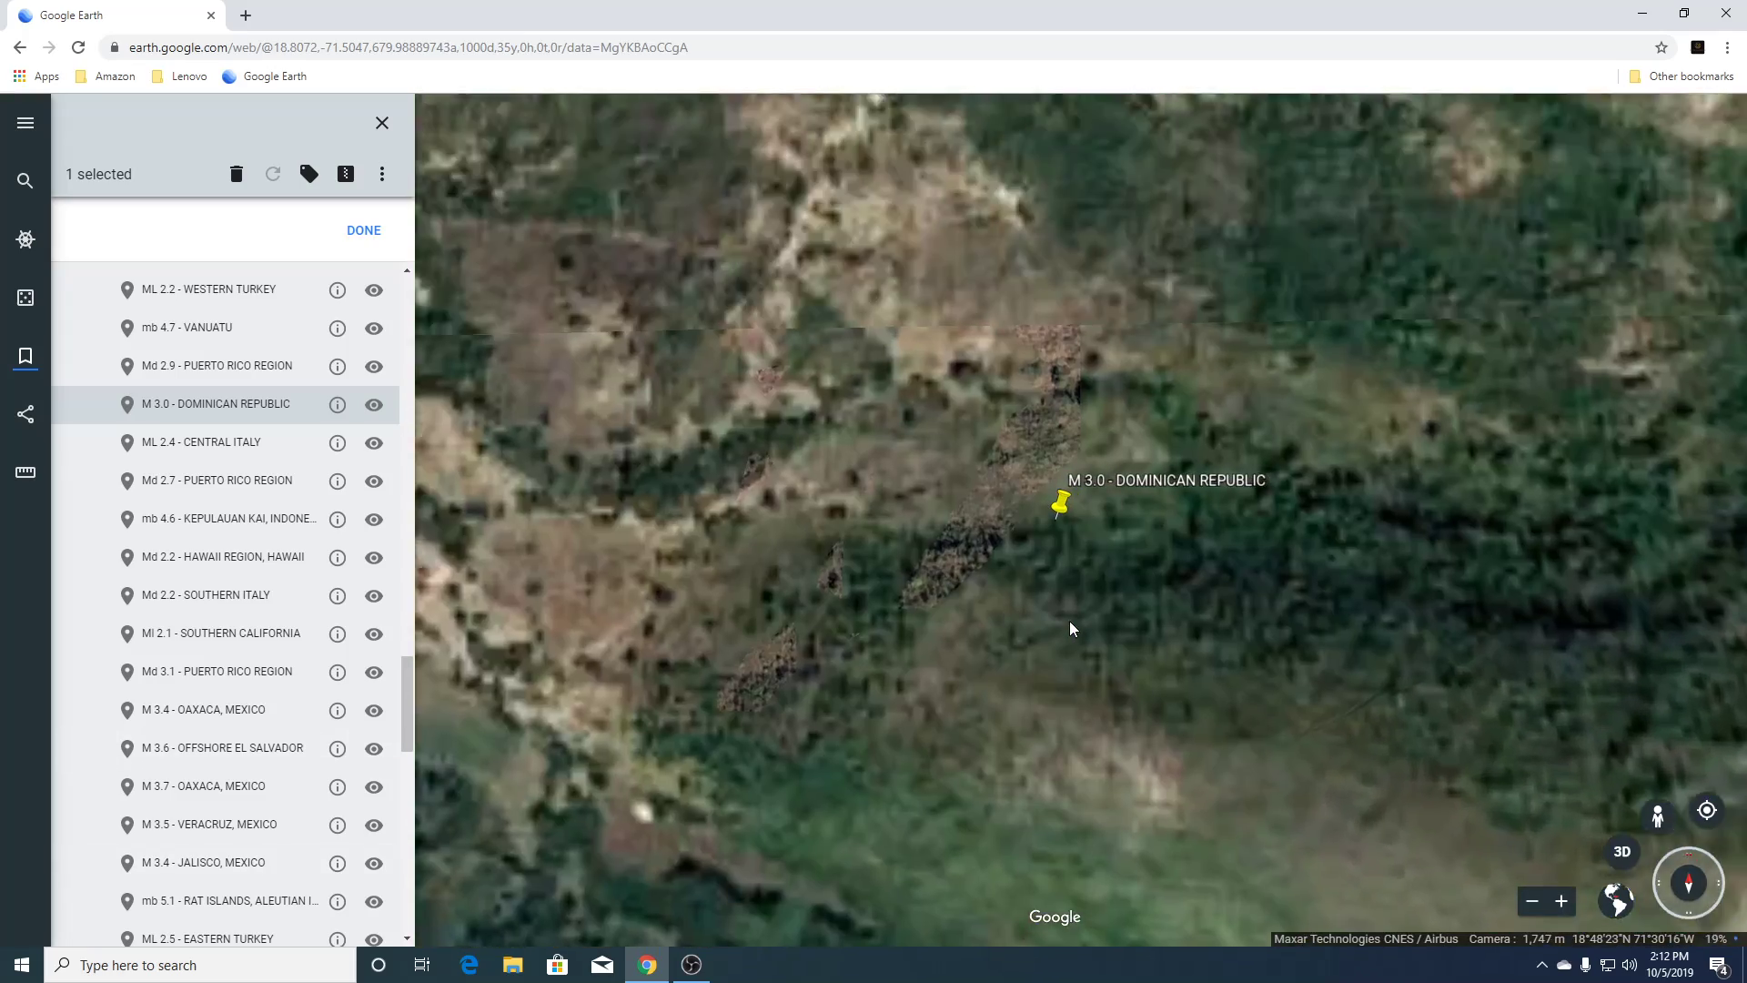
scroll(1069, 620, down, 3)
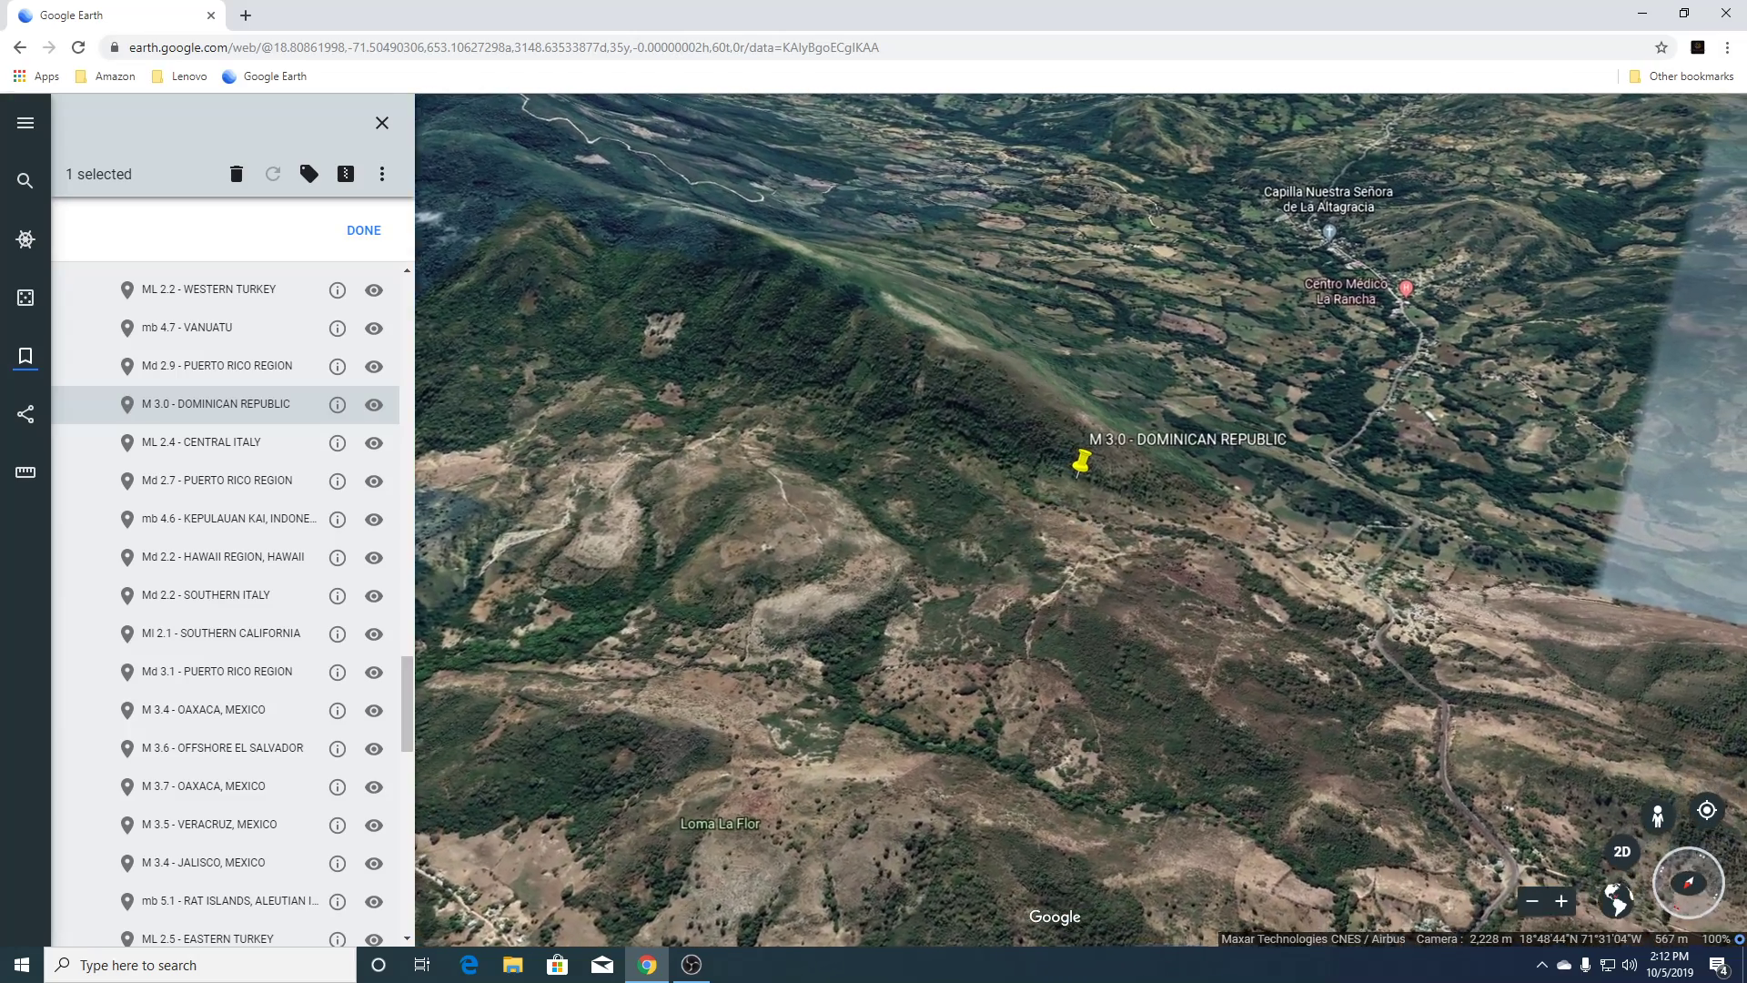
scroll(1063, 626, down, 5)
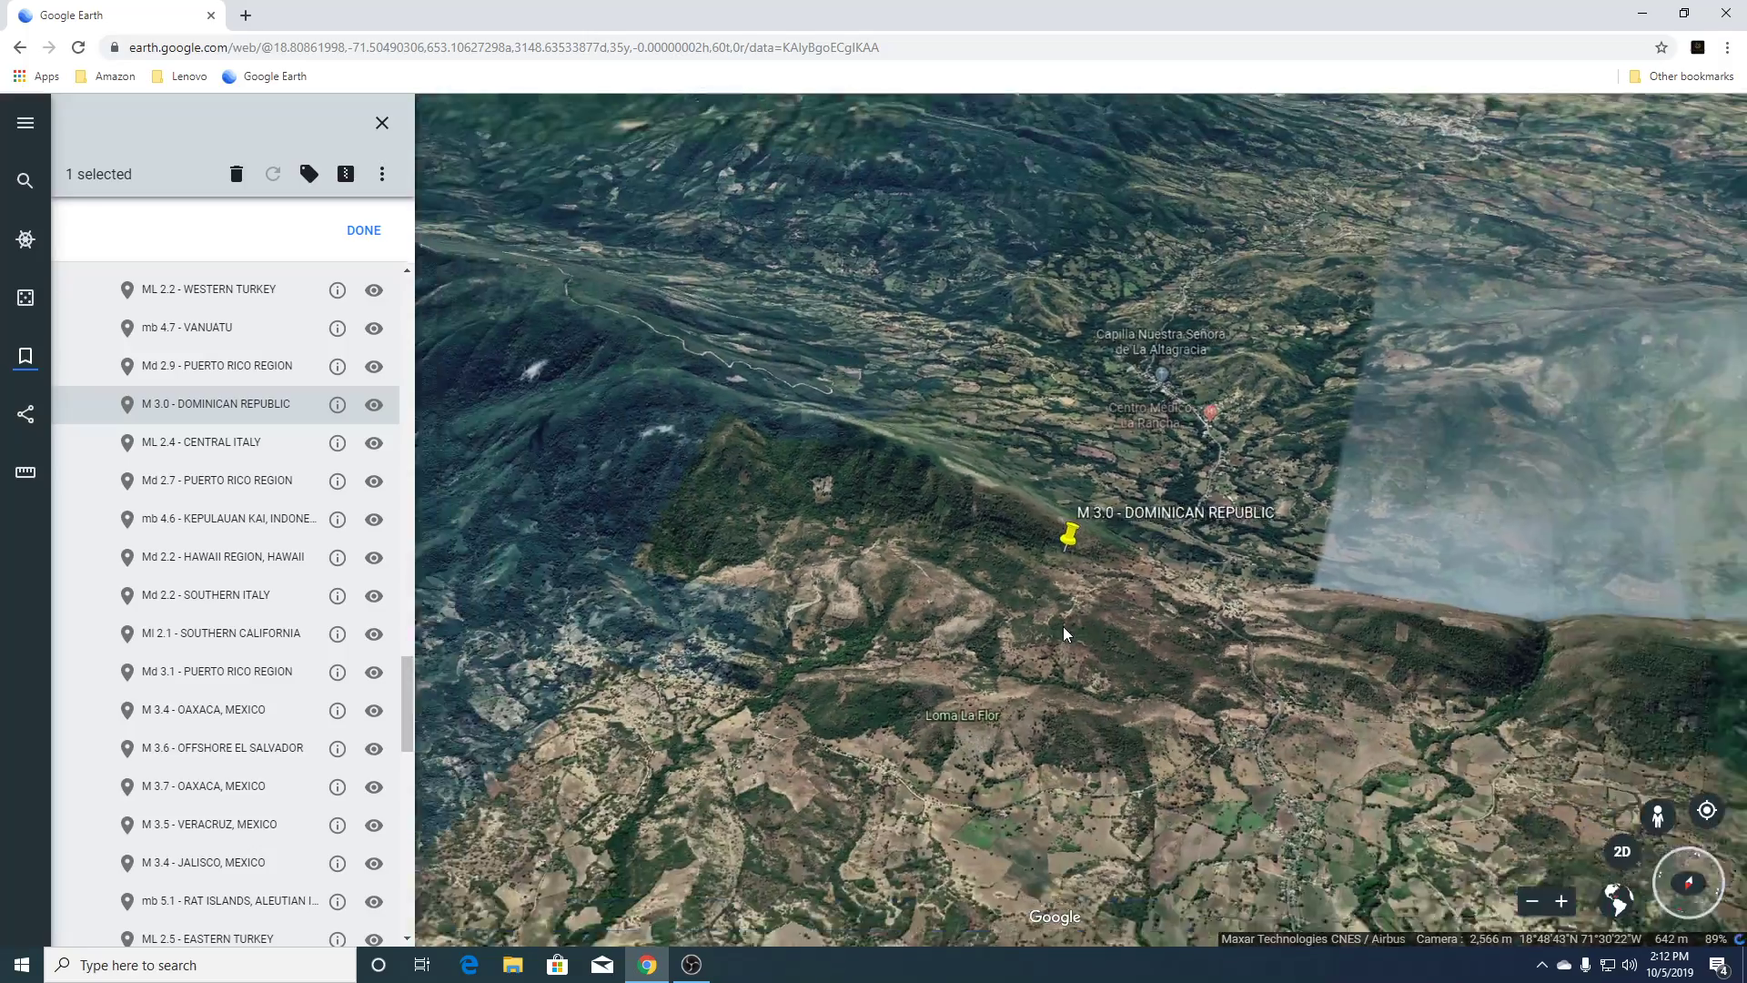
scroll(1063, 626, down, 5)
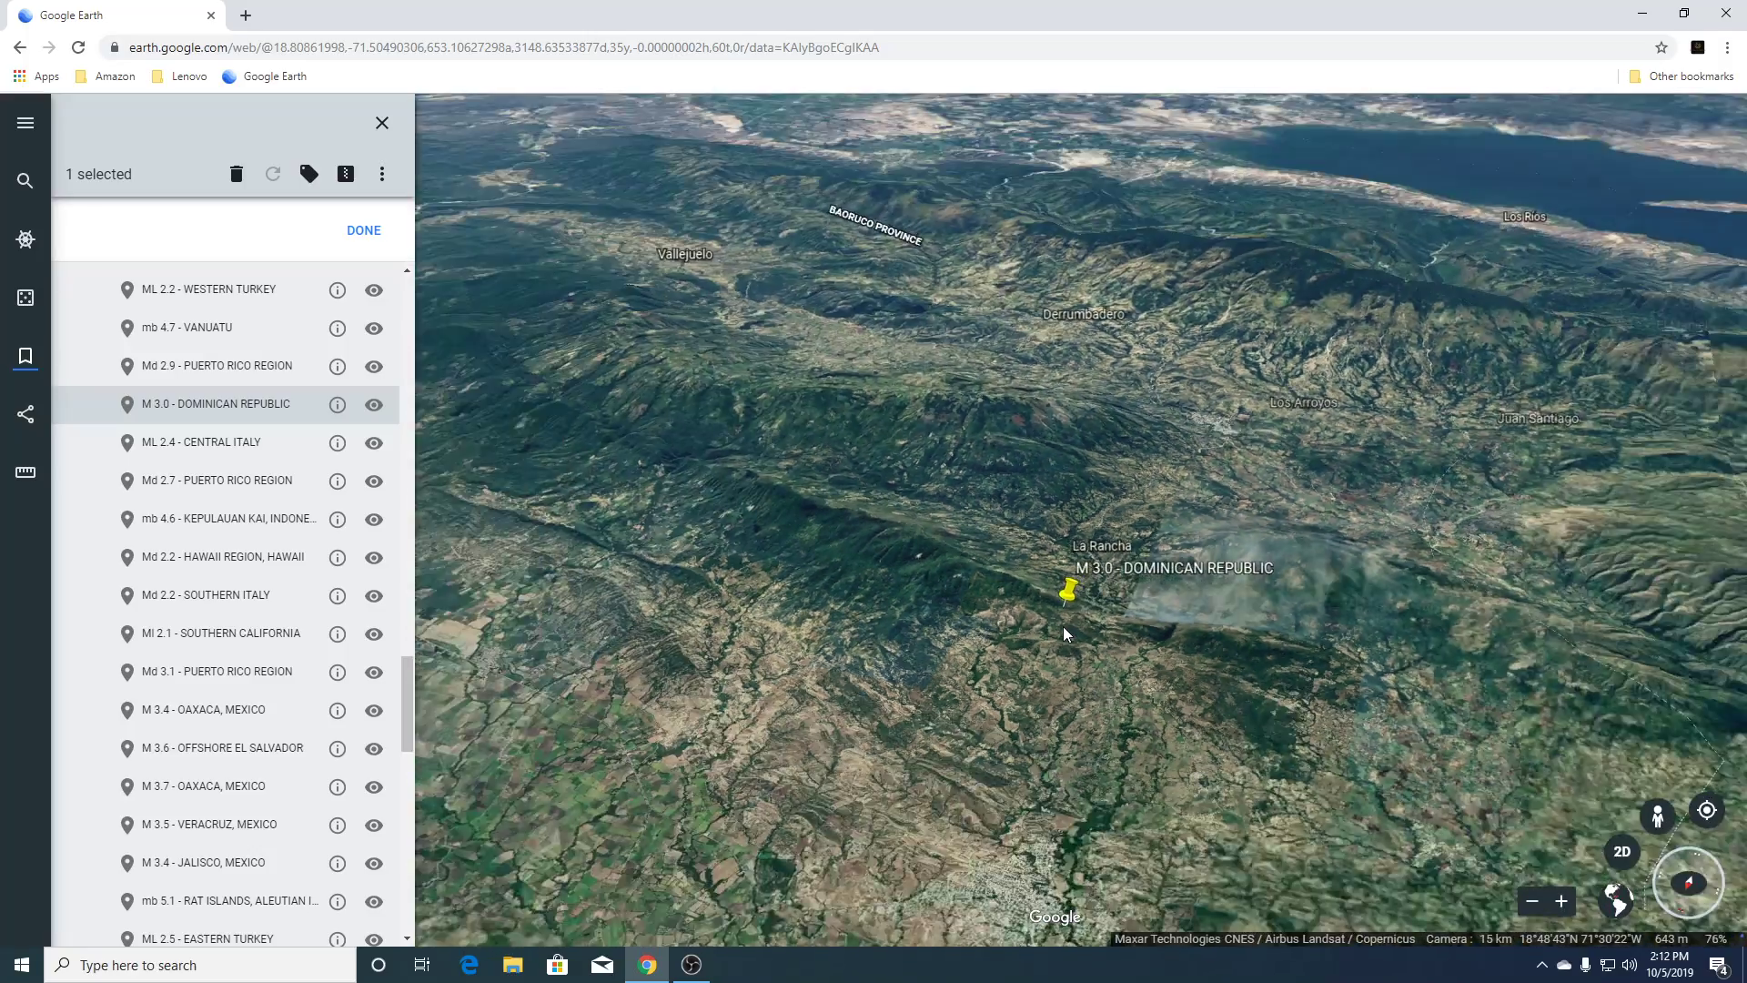
scroll(1063, 626, down, 5)
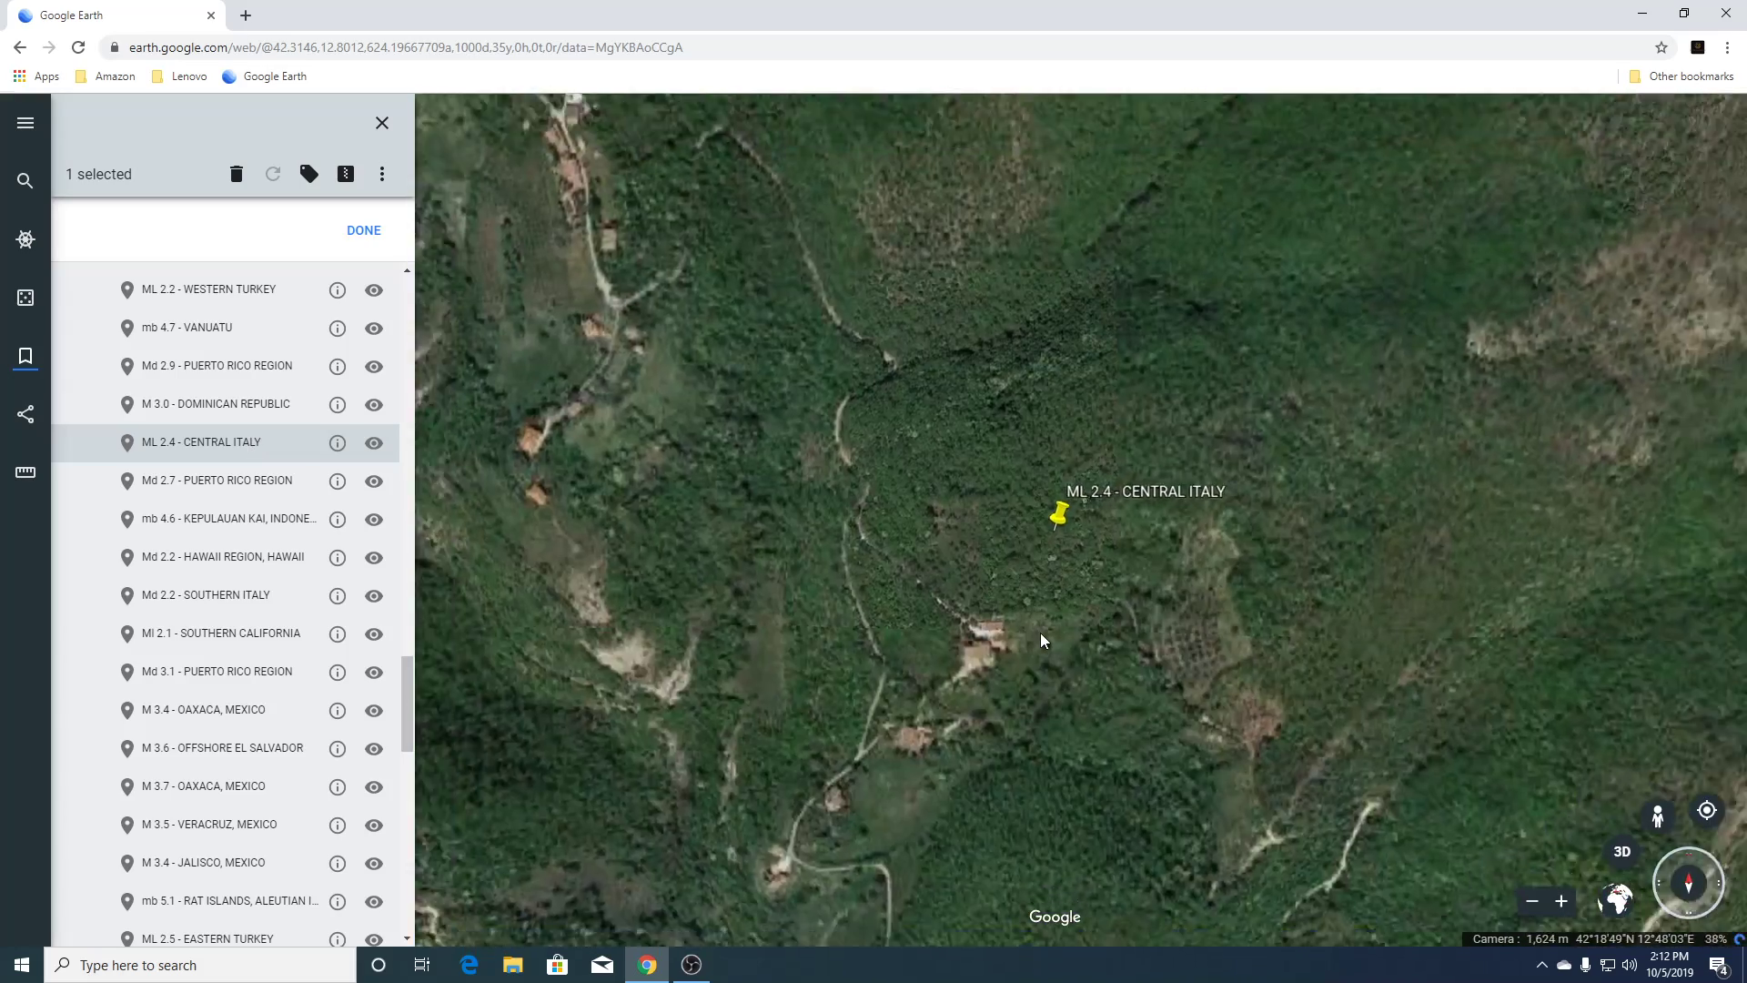
View the hills around the ML 2.4 - CENTRAL ITALY placemark in 3D.
scroll(1041, 637, down, 3)
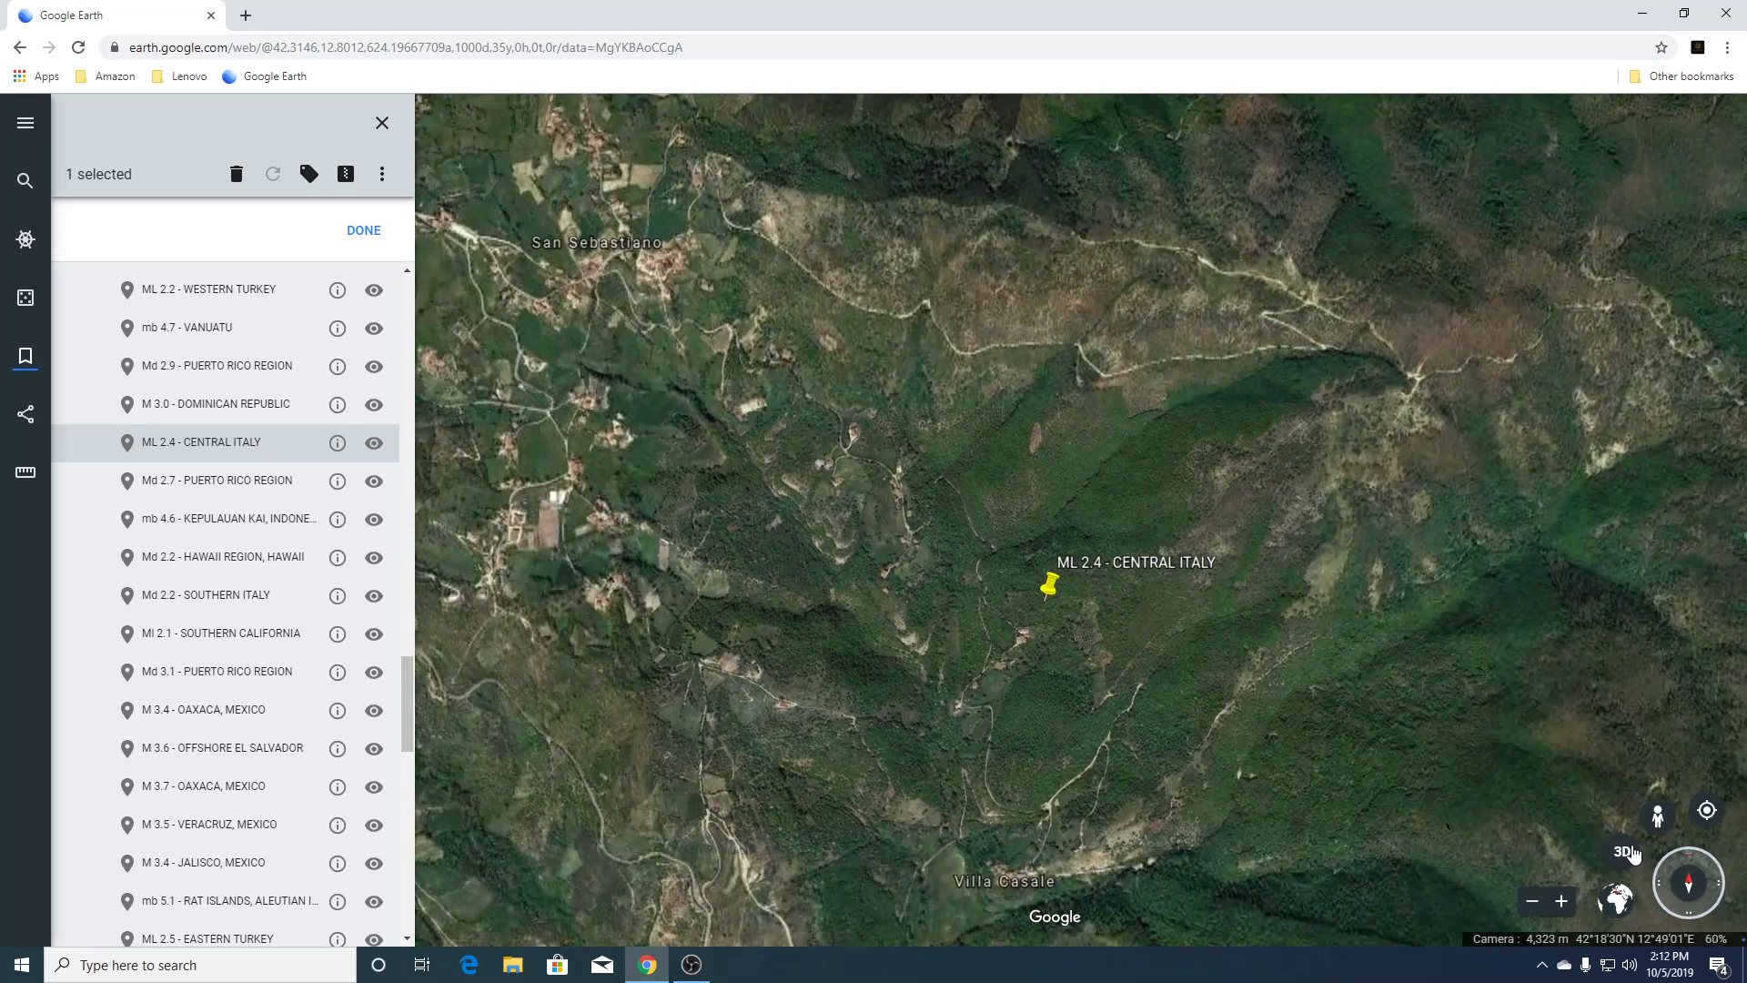
click(1623, 853)
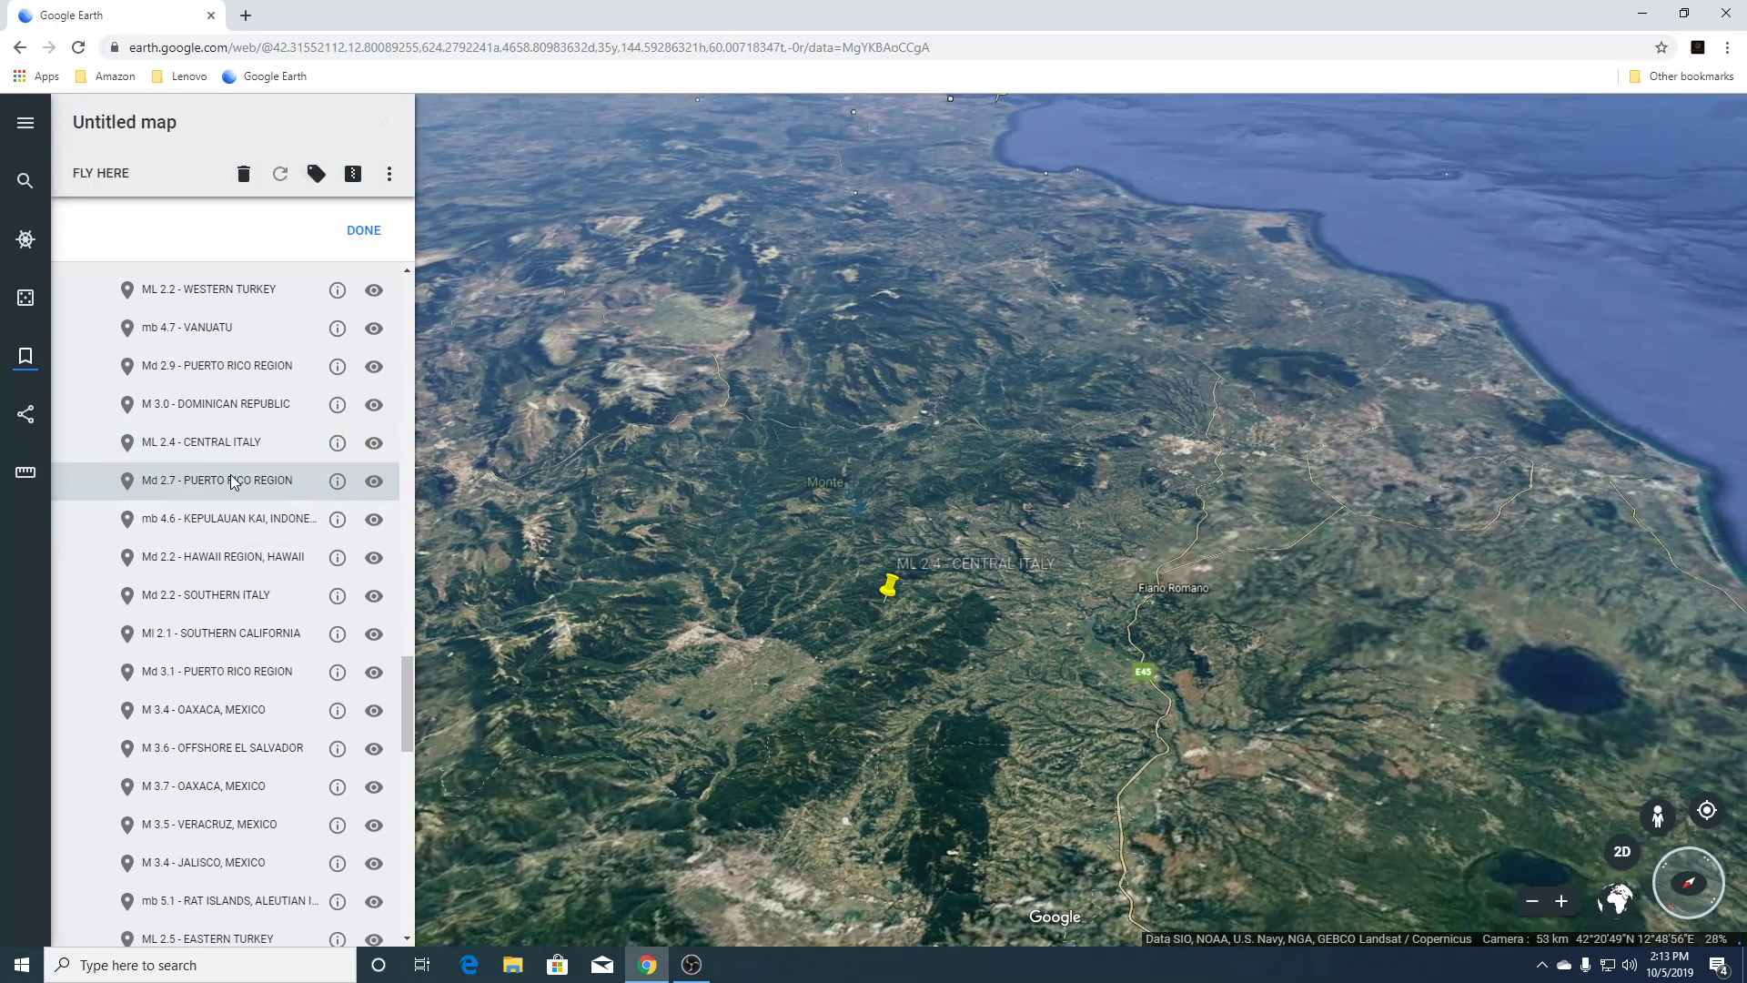
Fly to the Md 2.7 - PUERTO RICO REGION placemark listed after Central Italy and view it within the quake cluster.
click(232, 483)
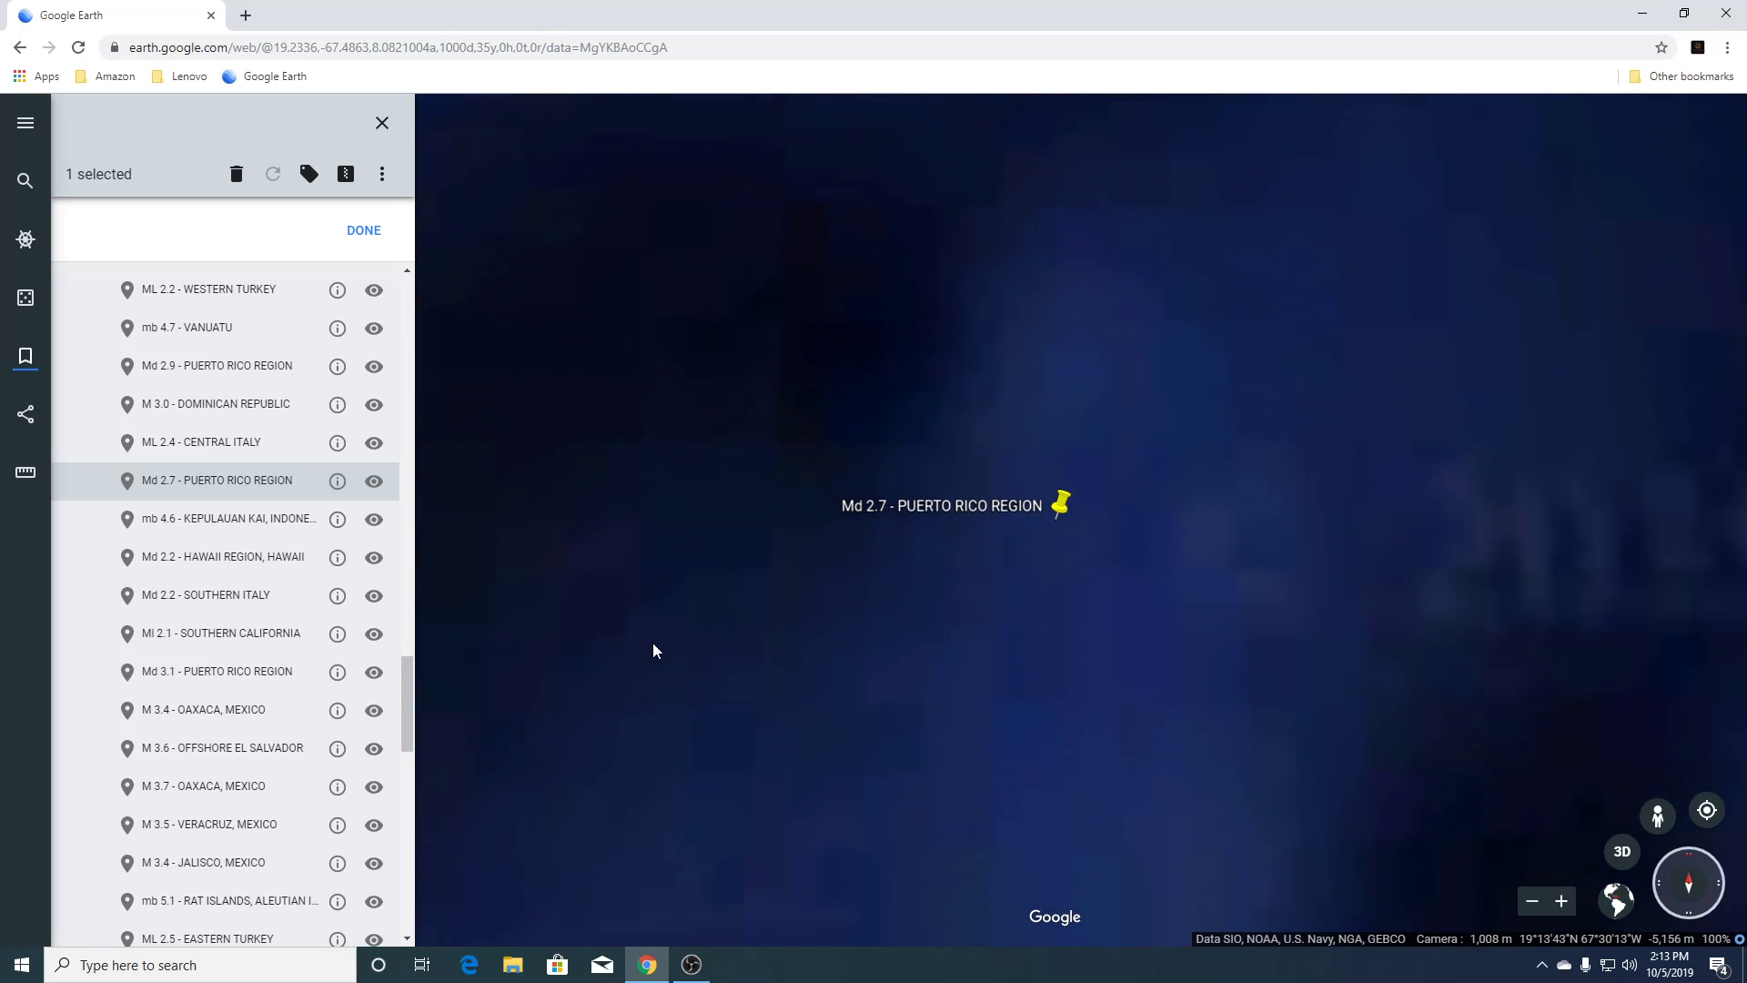
scroll(652, 643, down, 5)
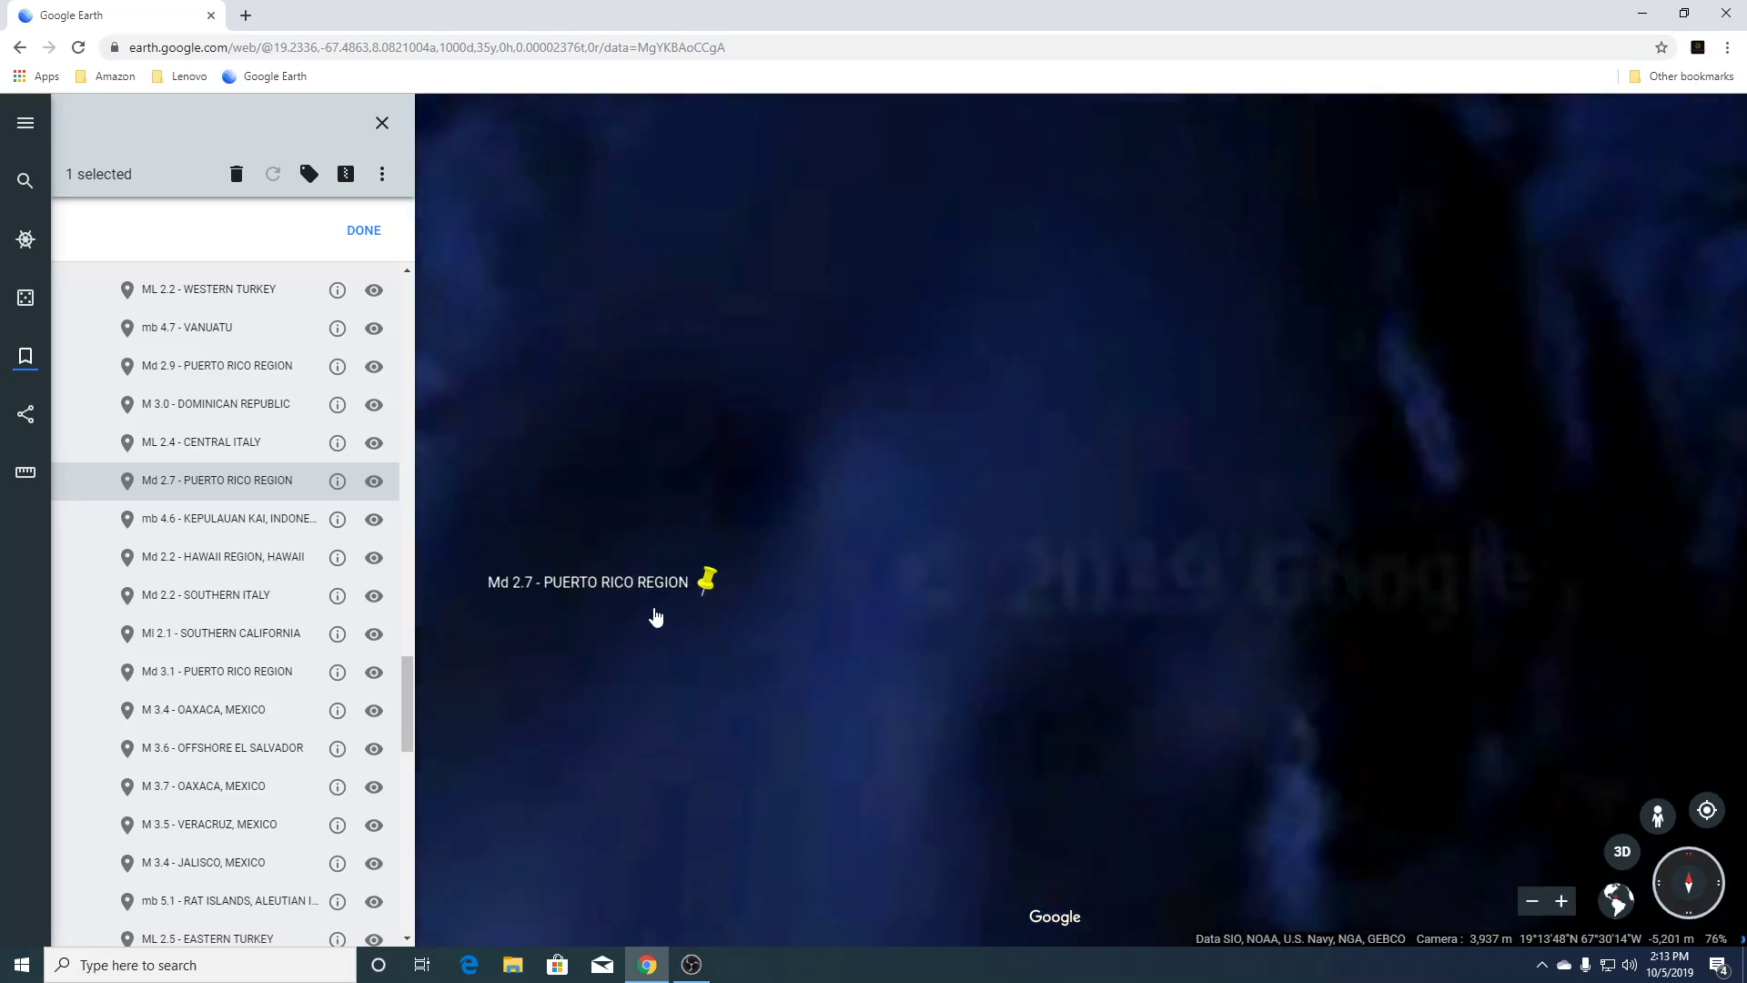
scroll(655, 617, down, 2)
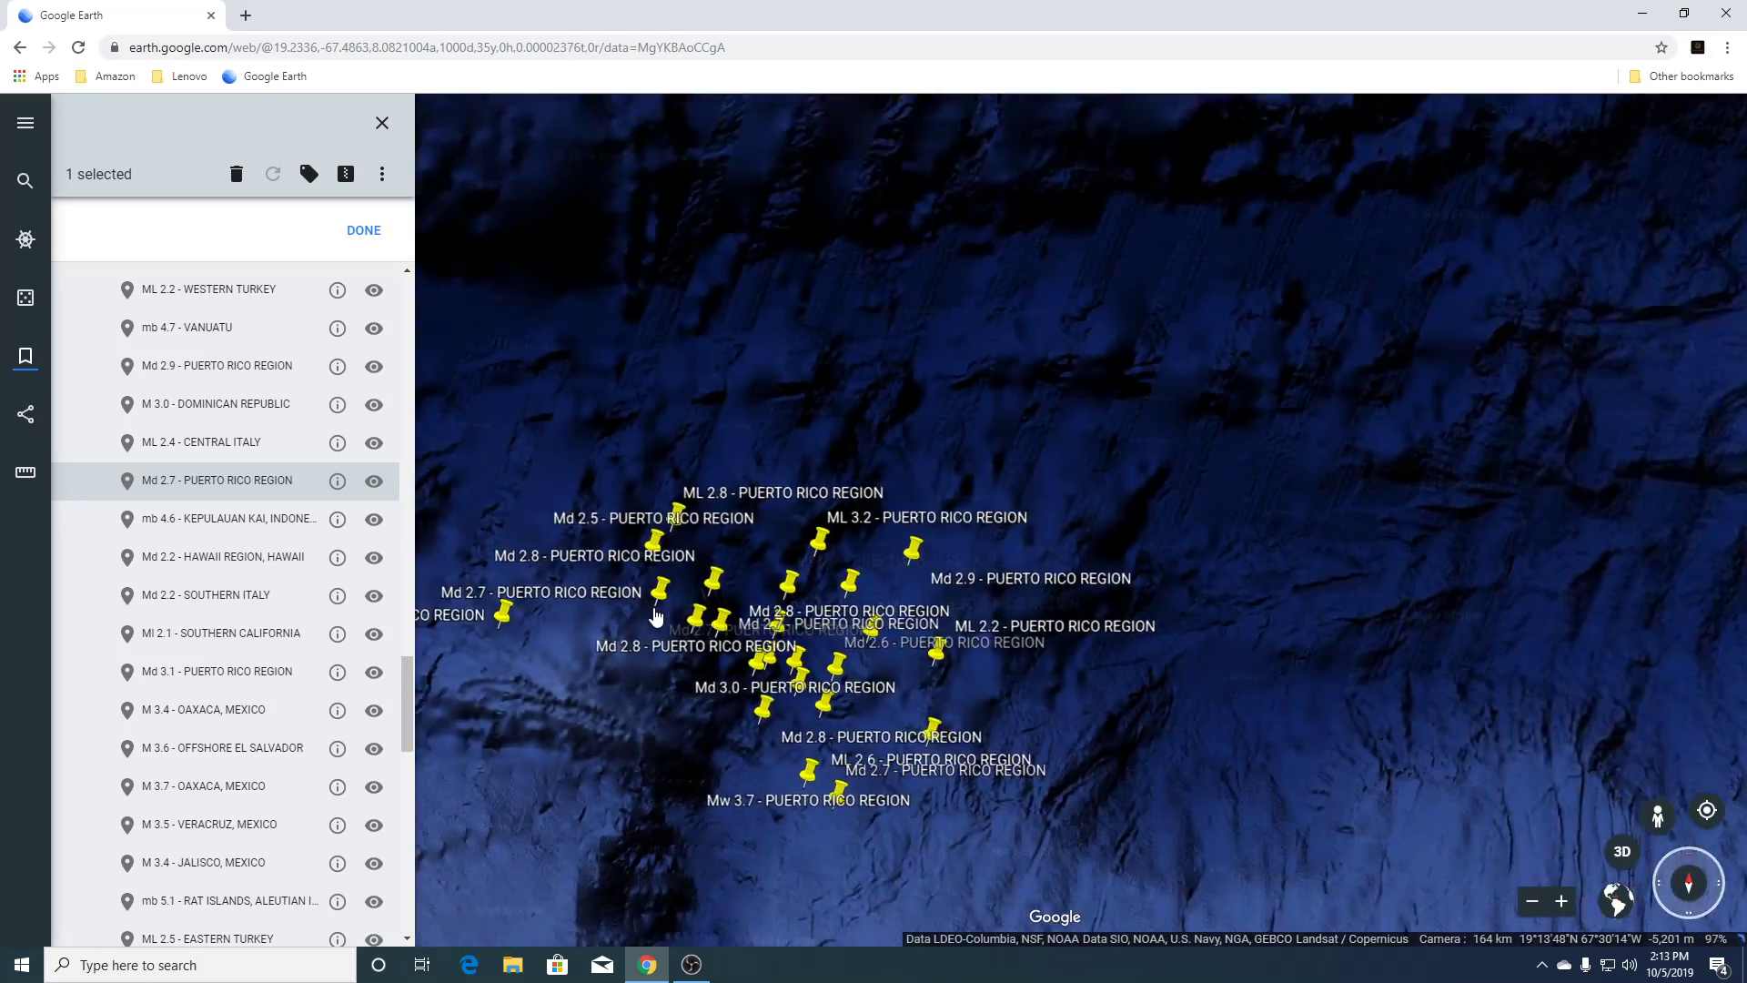
scroll(656, 617, down, 2)
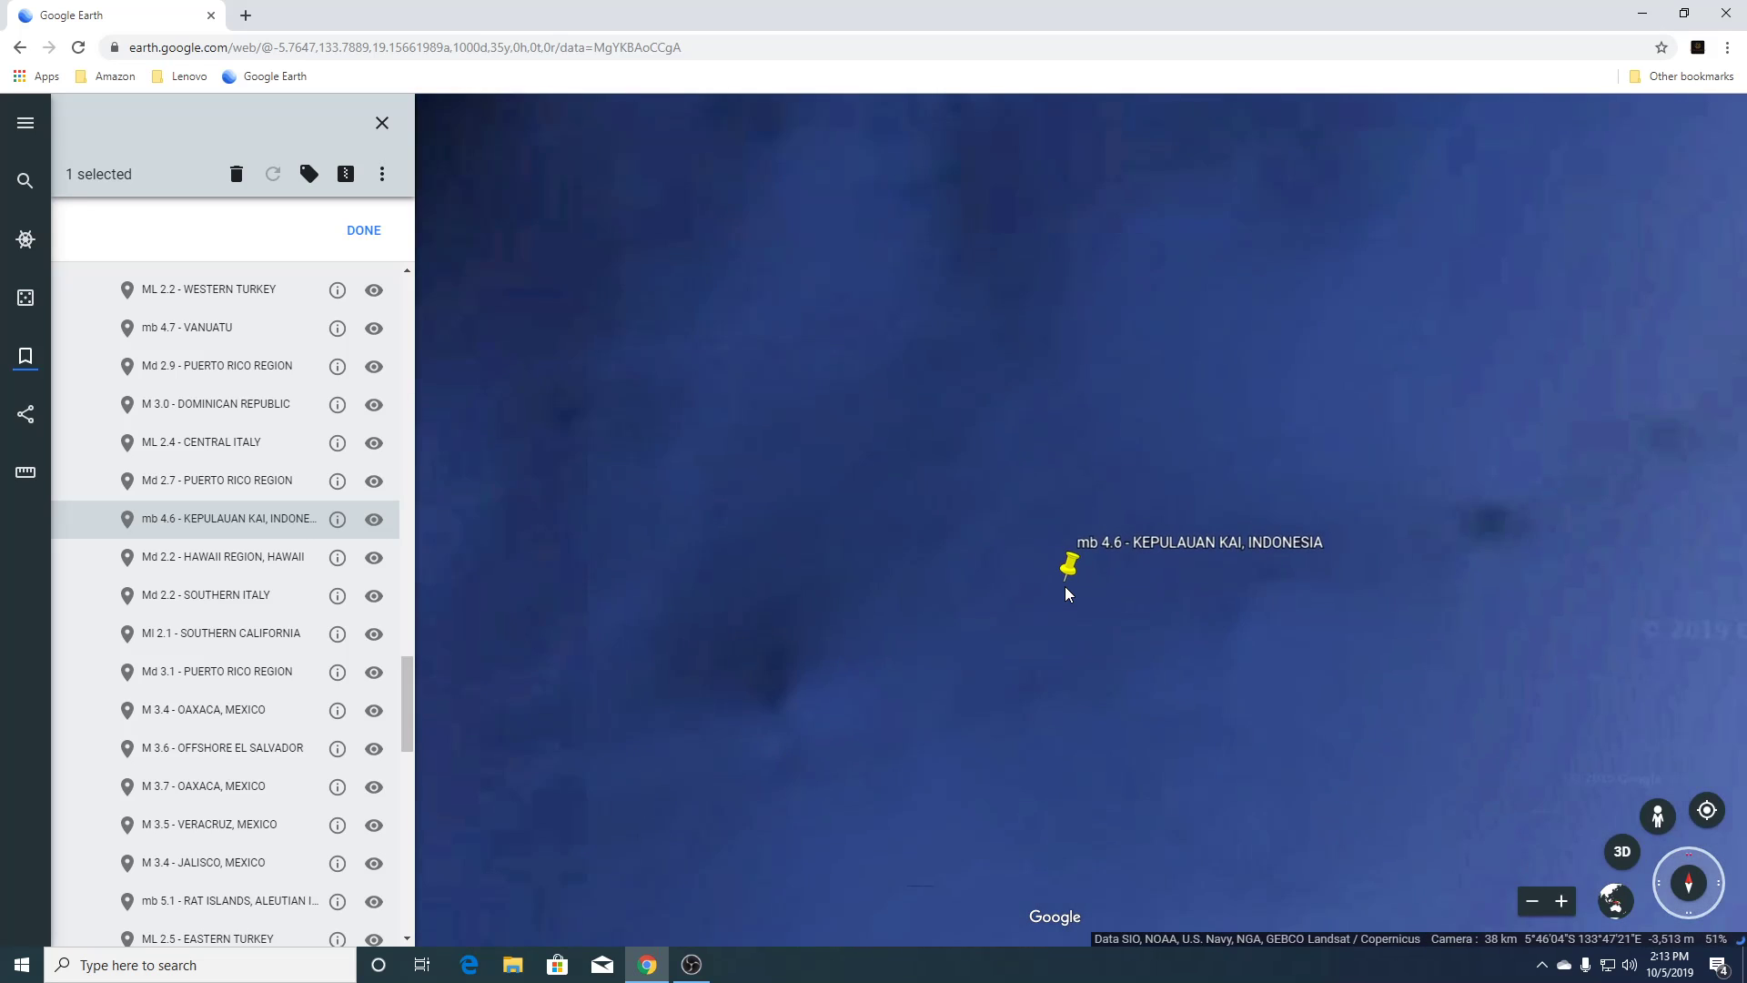
View the mb 4.6 - KEPULAUAN KAI, INDONESIA placemark from farther out, with the surrounding islands in sight.
scroll(1065, 586, down, 5)
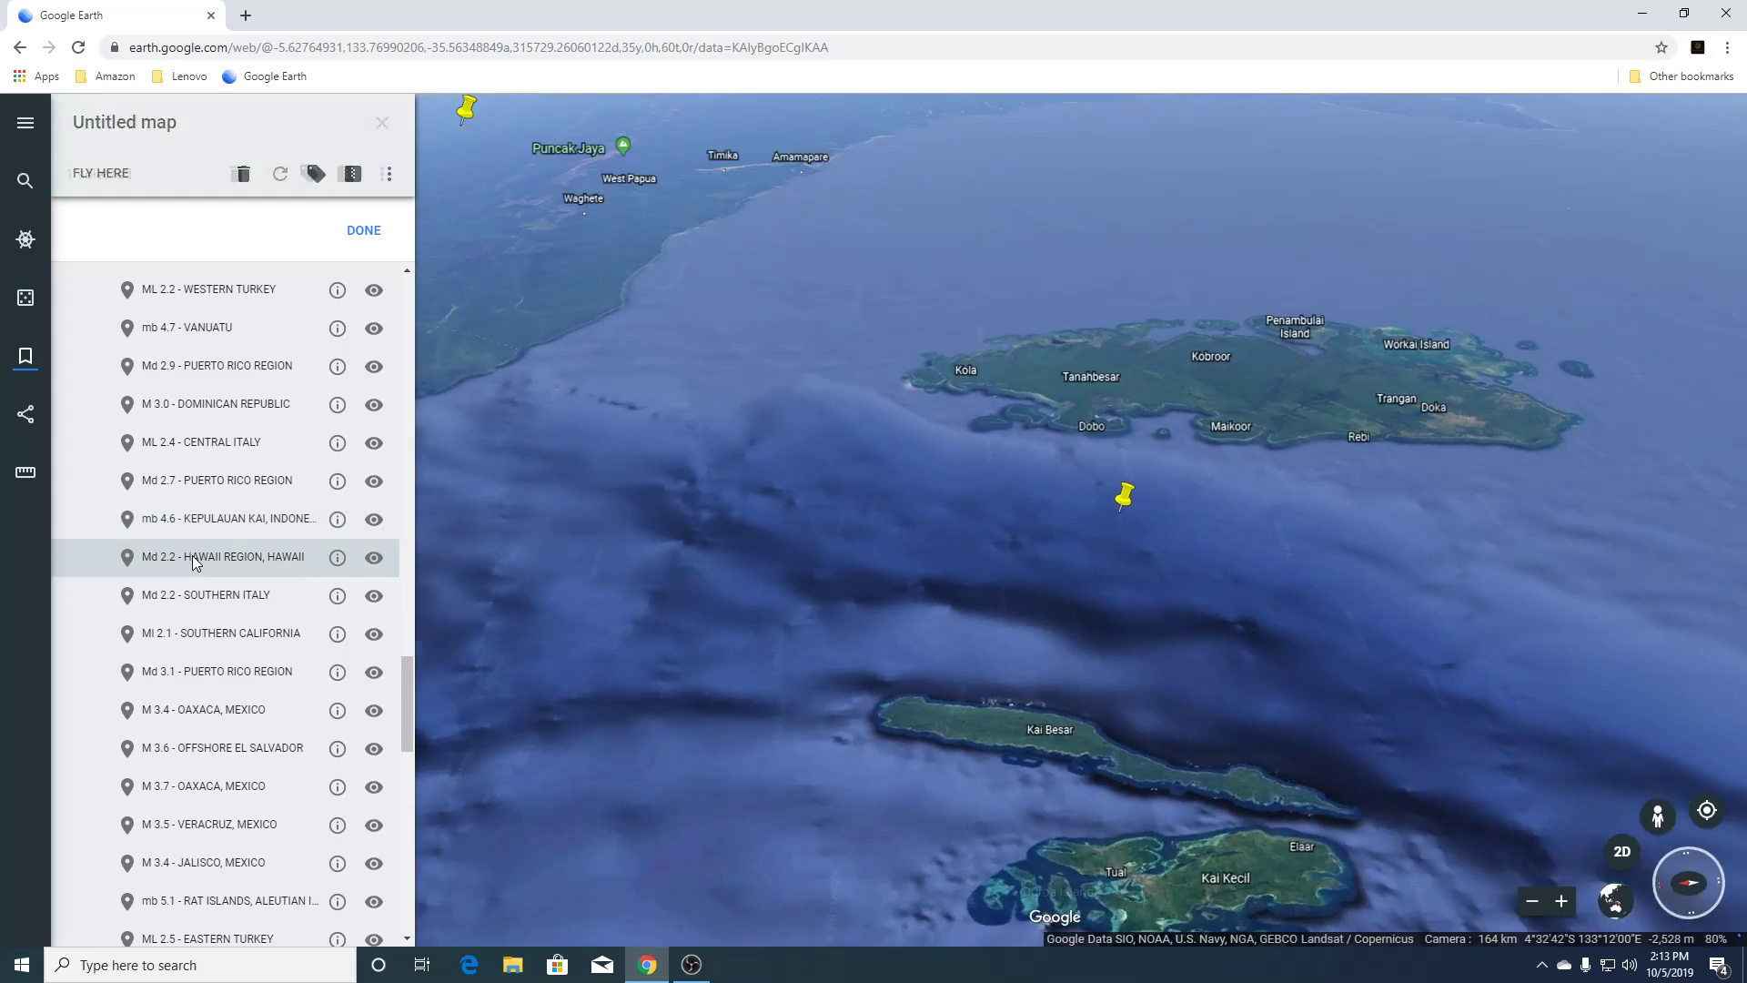
Fly to the Md 2.2 - HAWAII REGION, HAWAII placemark and examine the Waimea-Kohala Airport runway beside it.
click(193, 556)
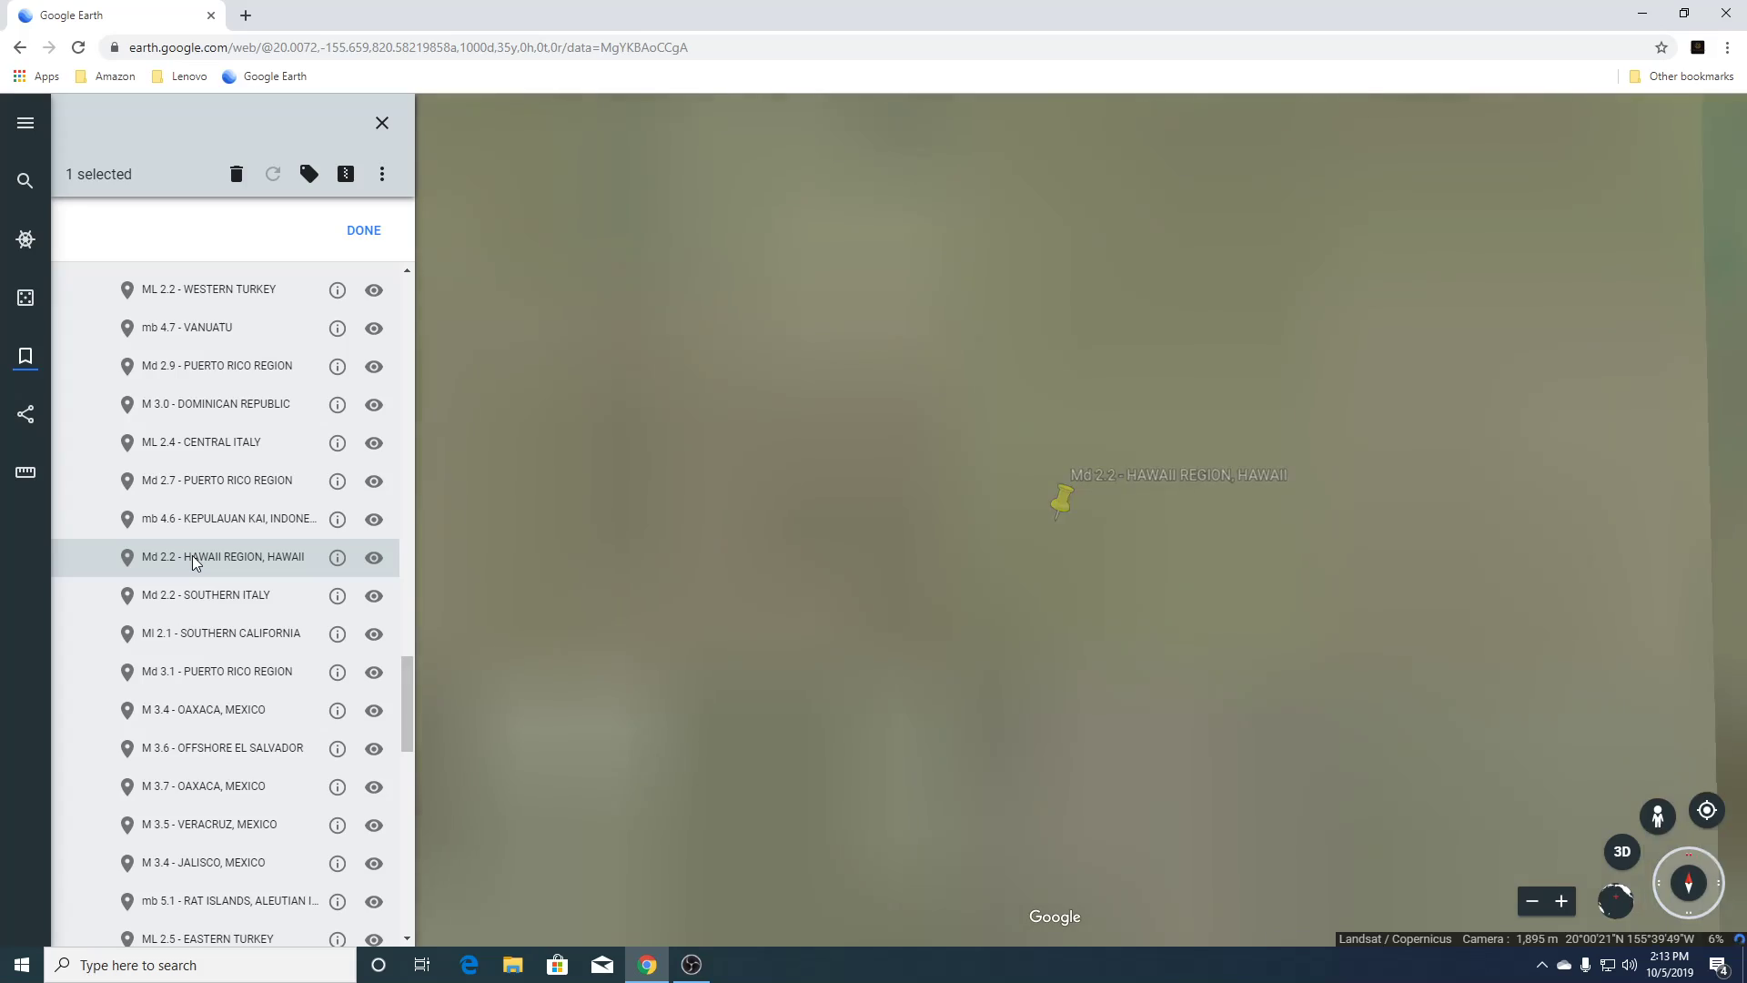
scroll(969, 637, down, 5)
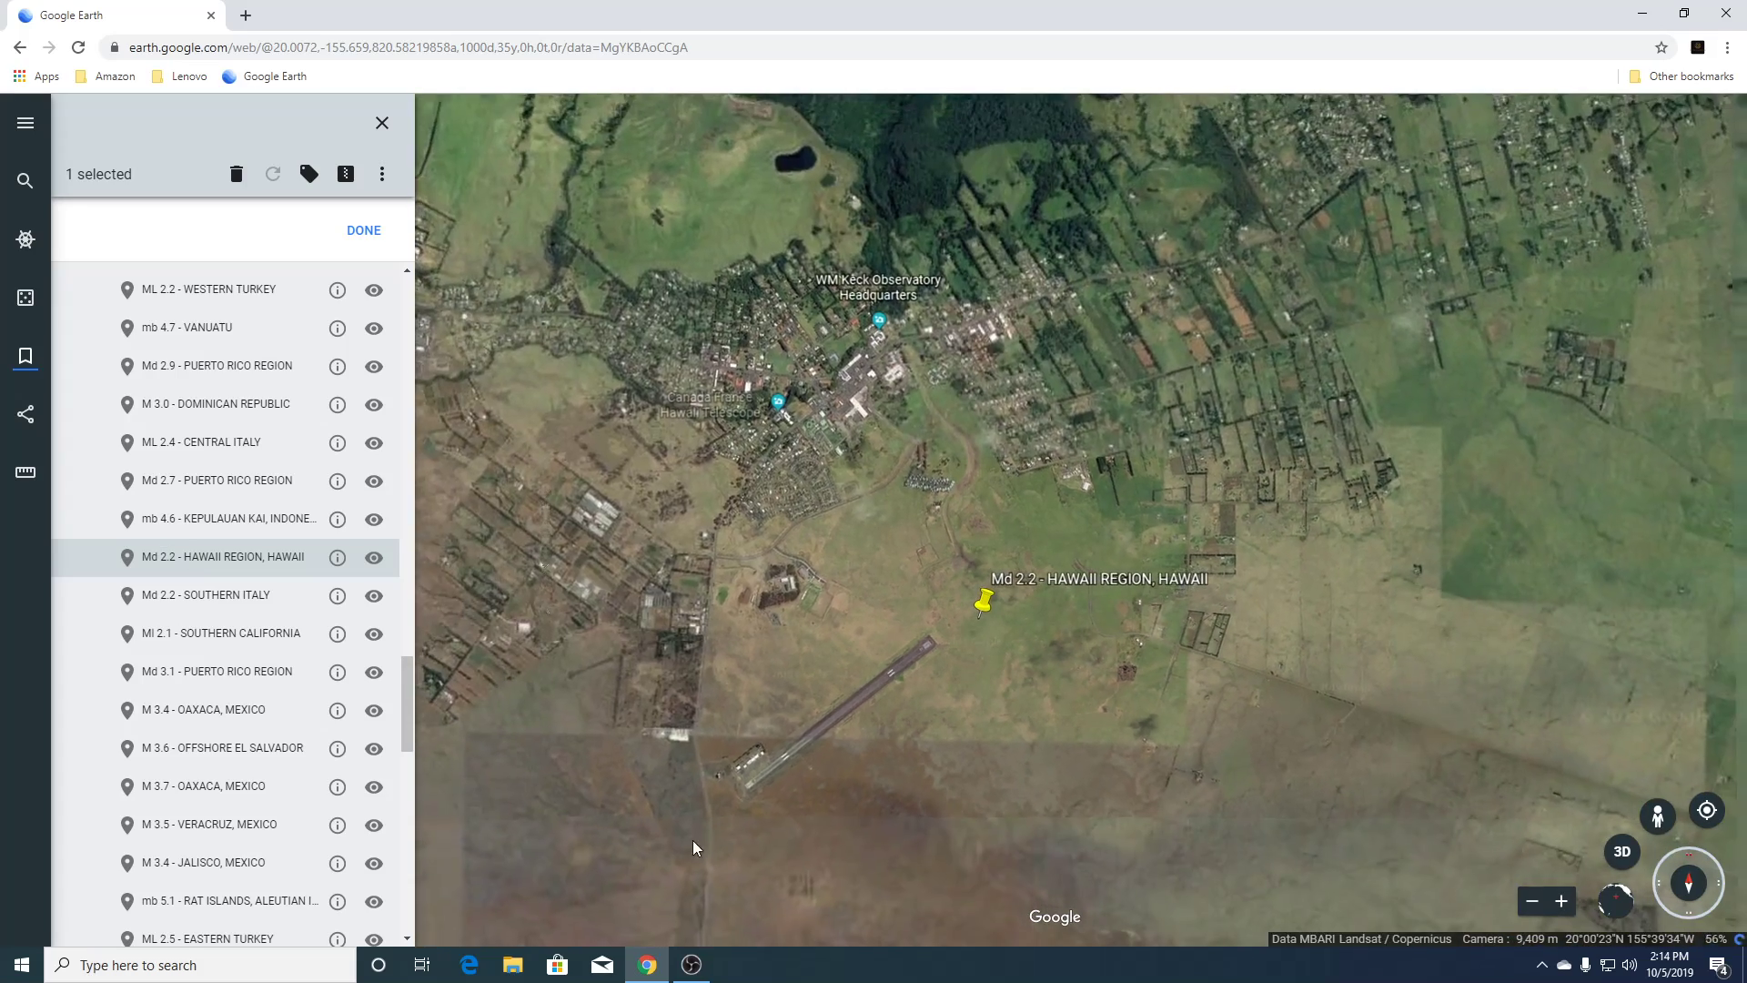
scroll(767, 770, up, 5)
scroll(766, 770, up, 4)
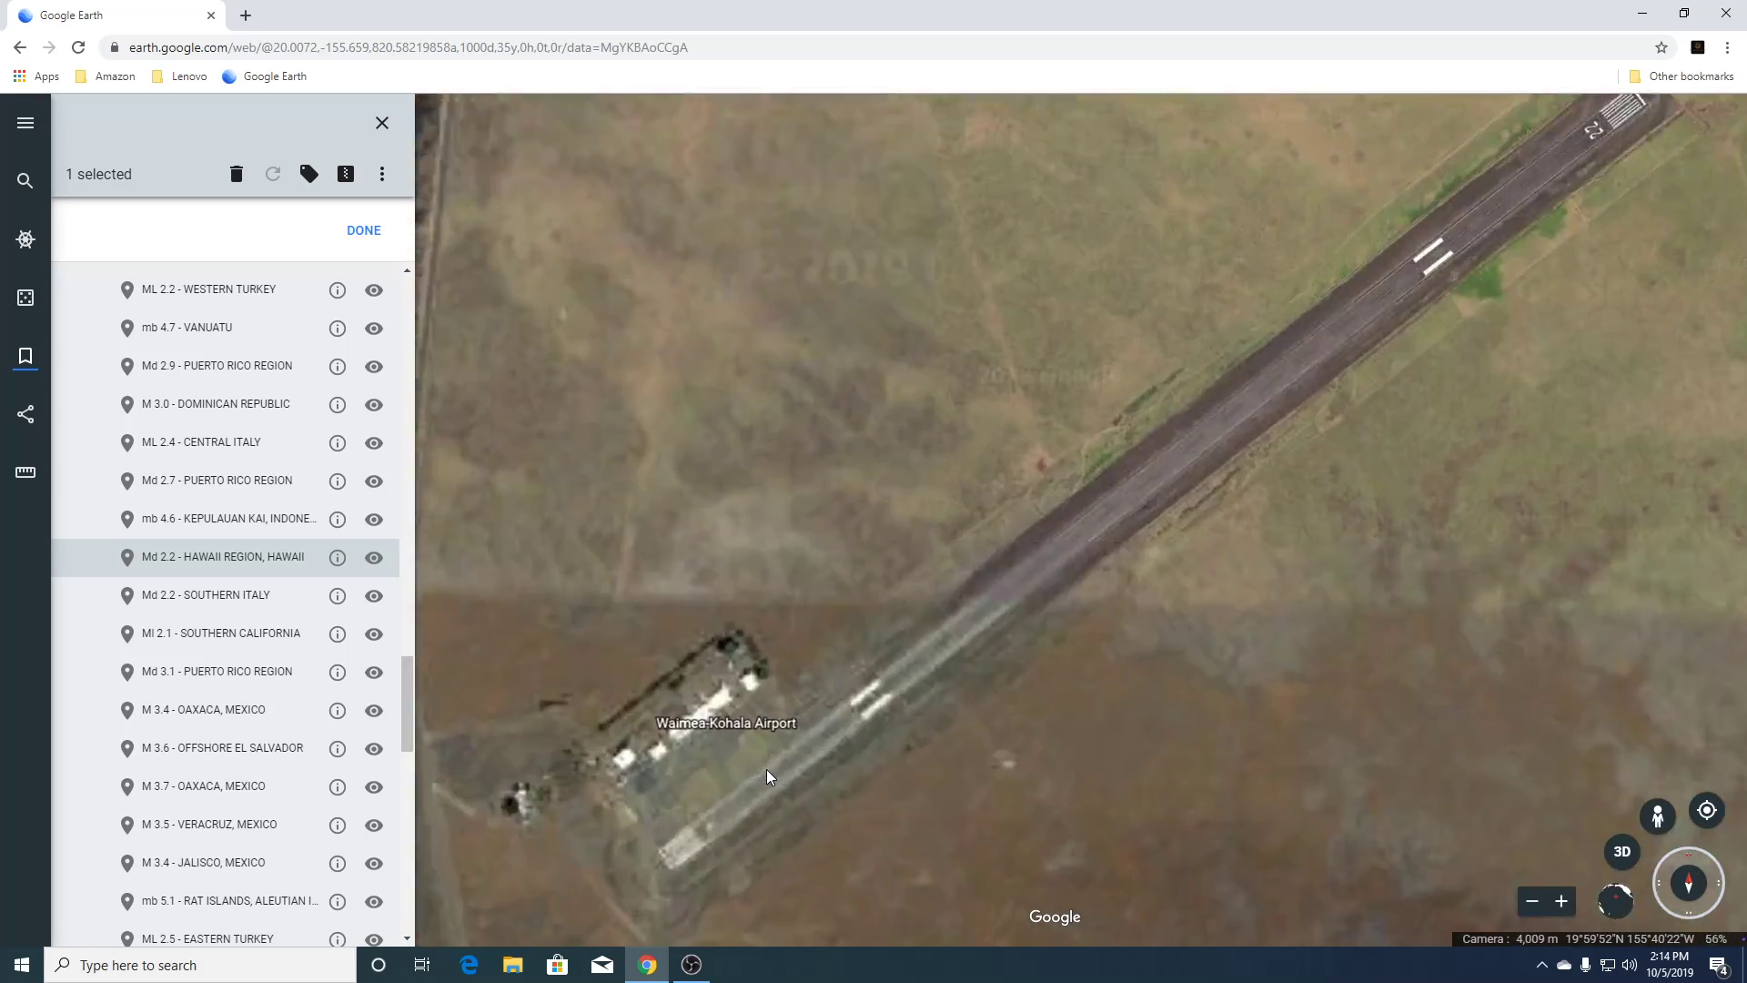
scroll(767, 769, down, 2)
scroll(766, 768, down, 4)
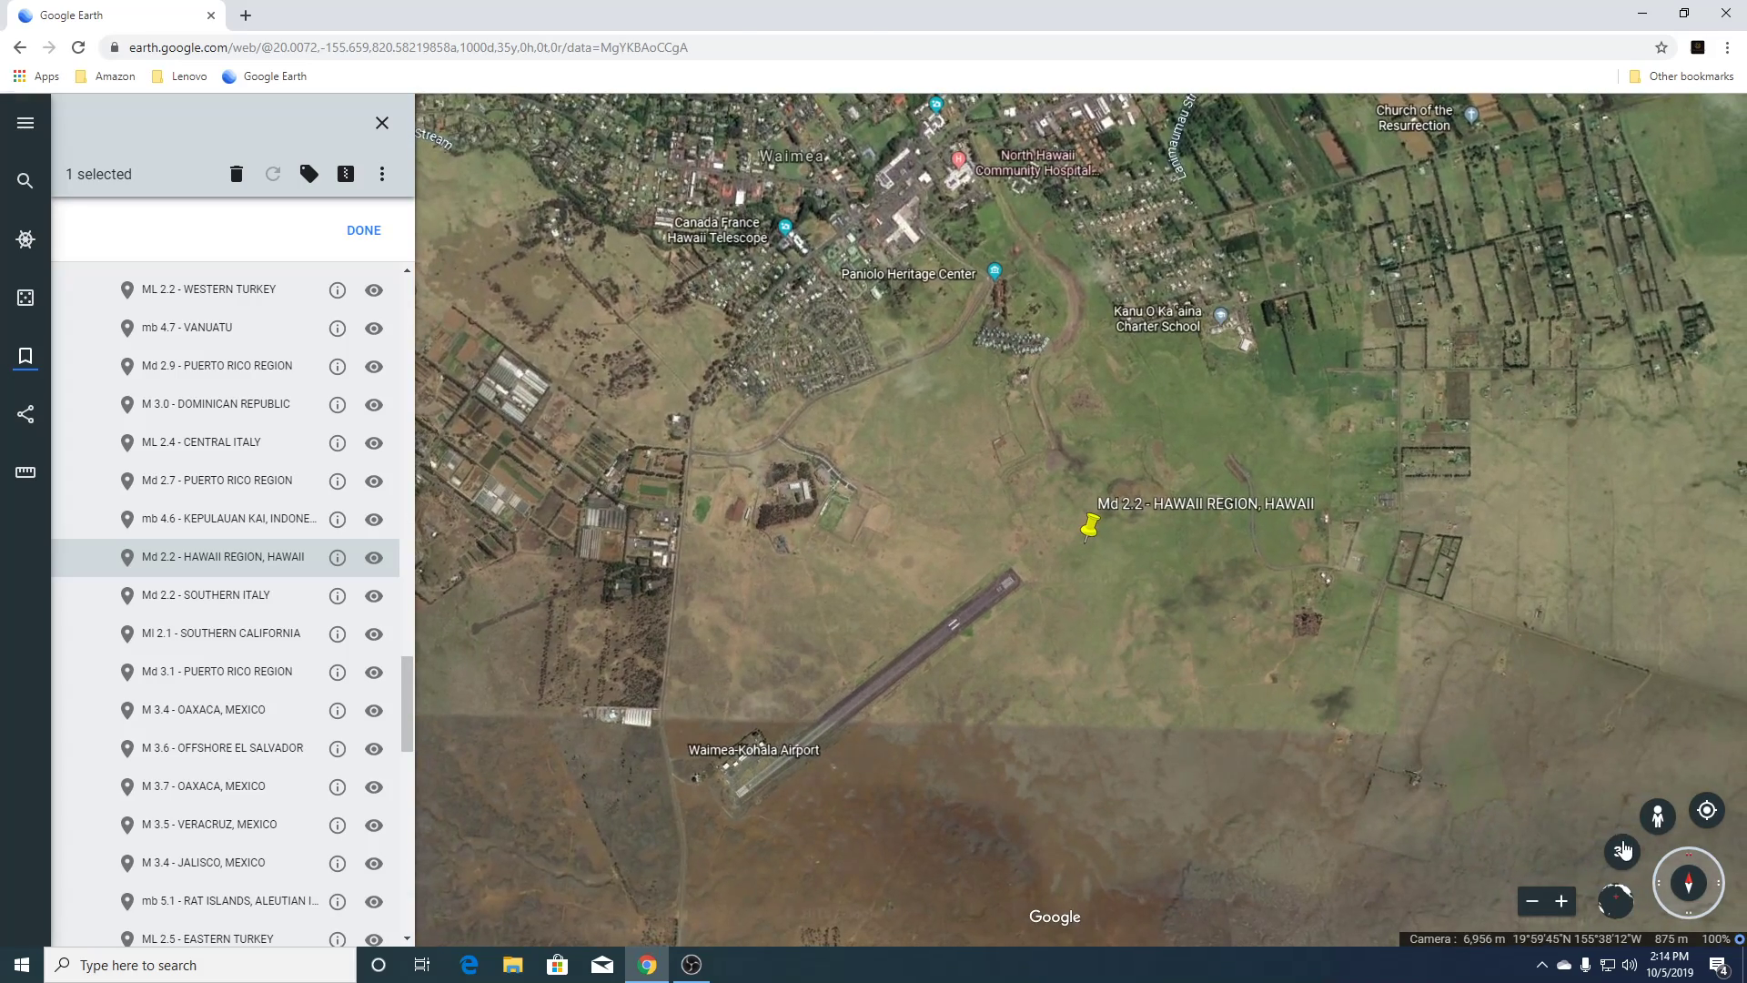
View the Hawaii placemark's surroundings in 3D, inspecting the quarry beyond the airport and widening out to the island's coastline.
click(1623, 850)
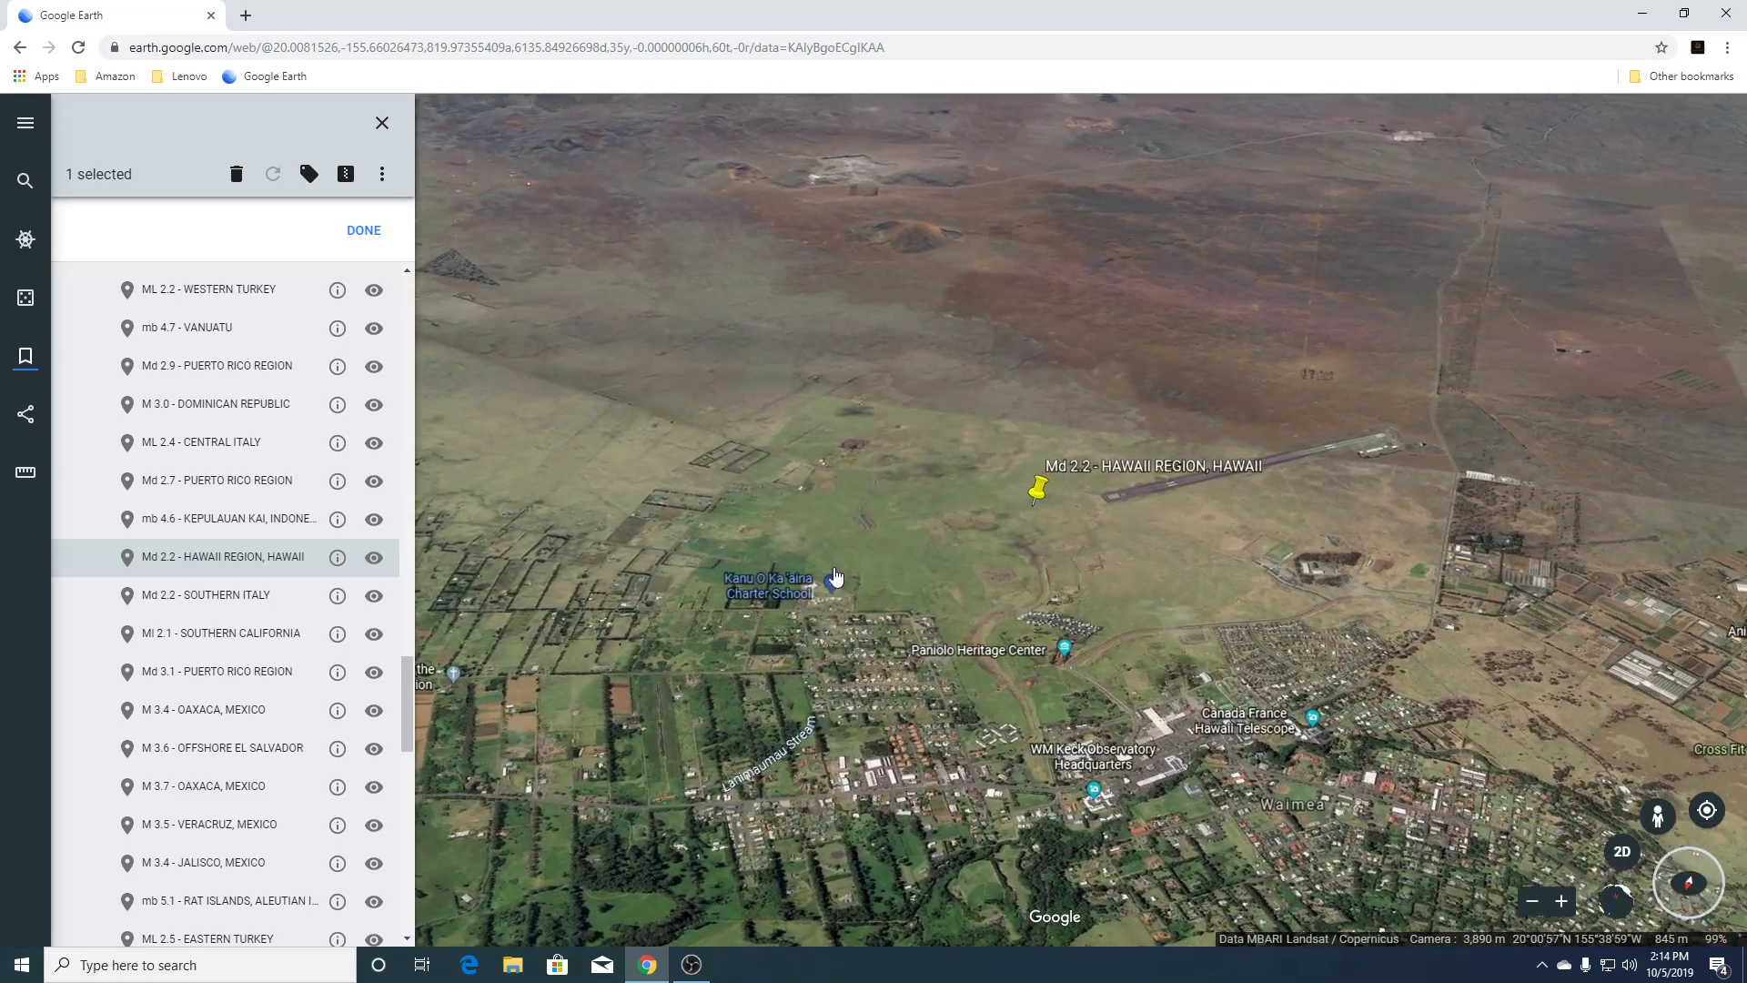
scroll(947, 657, down, 3)
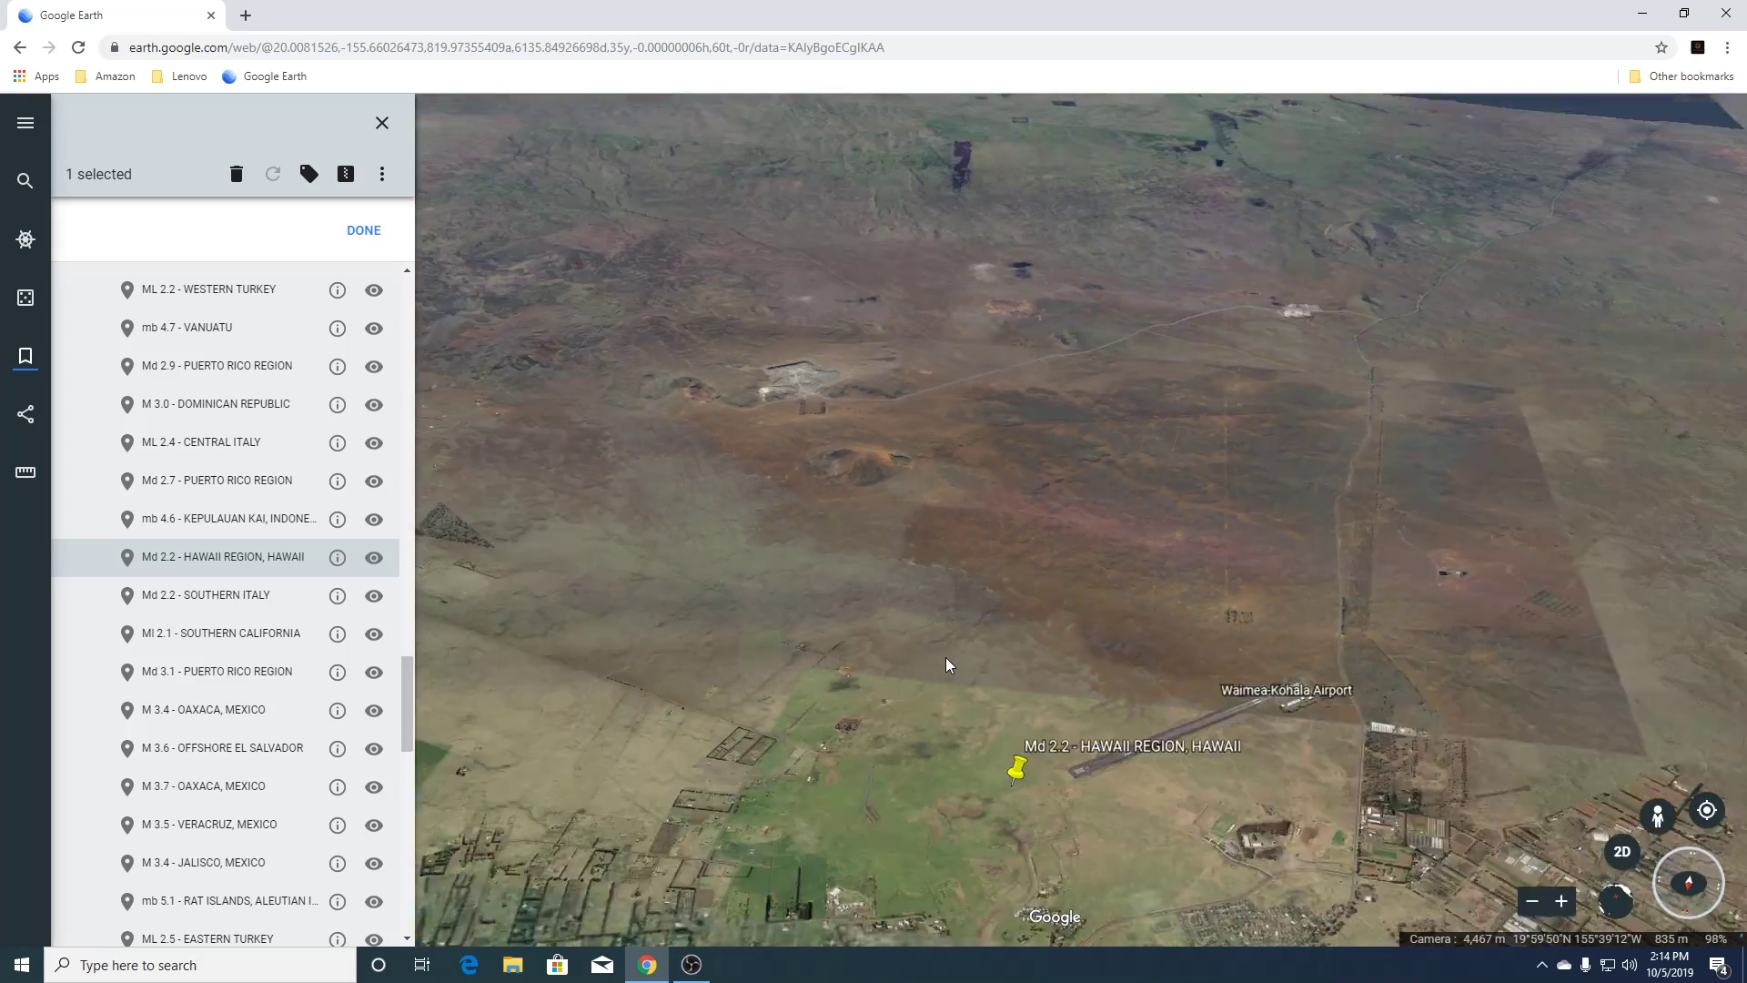
scroll(854, 427, up, 5)
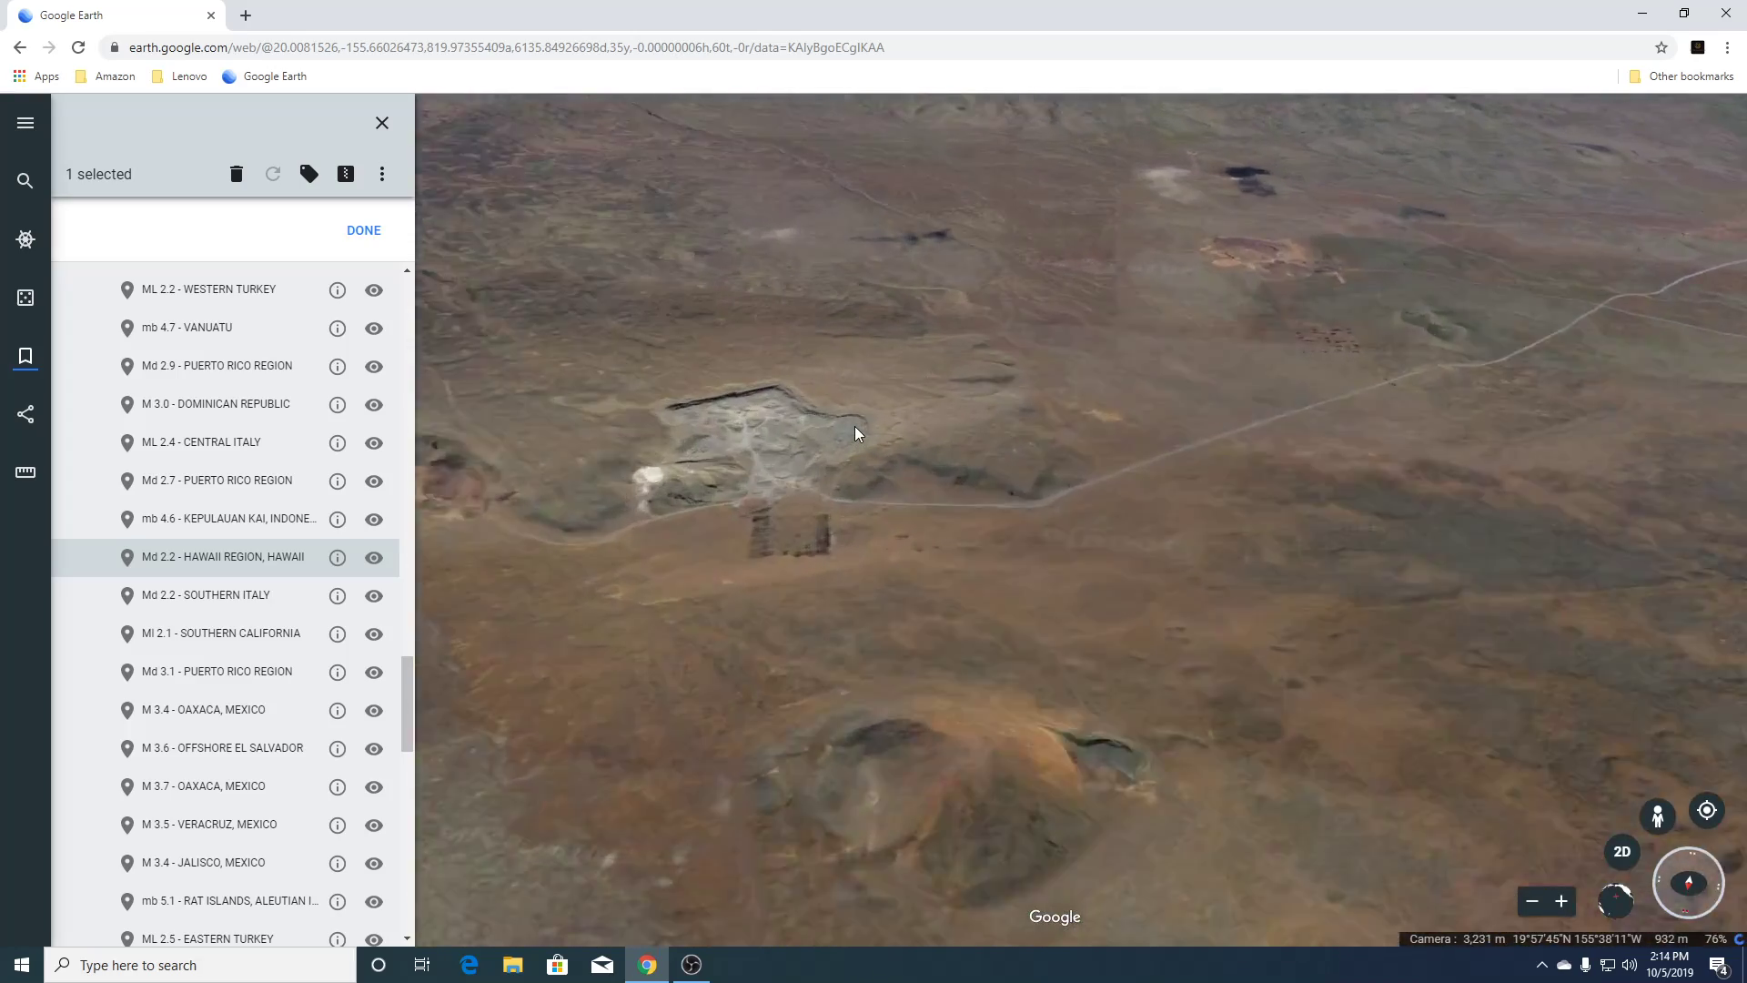
scroll(653, 455, up, 3)
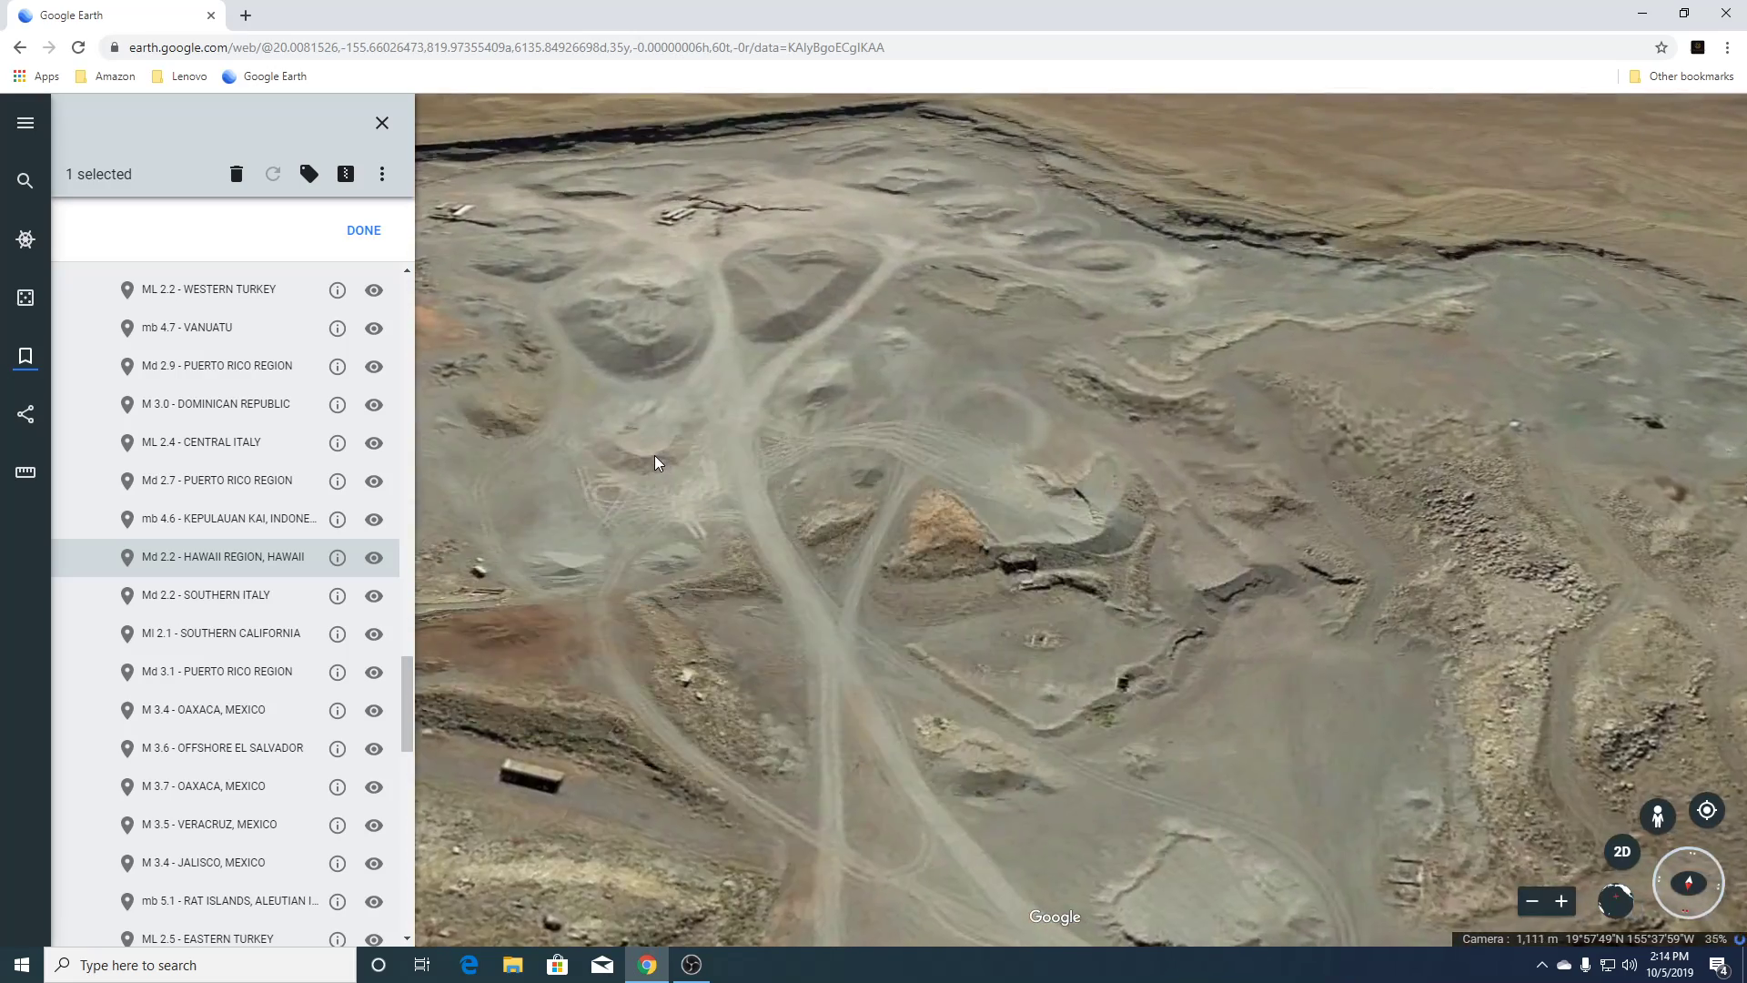
scroll(655, 459, down, 3)
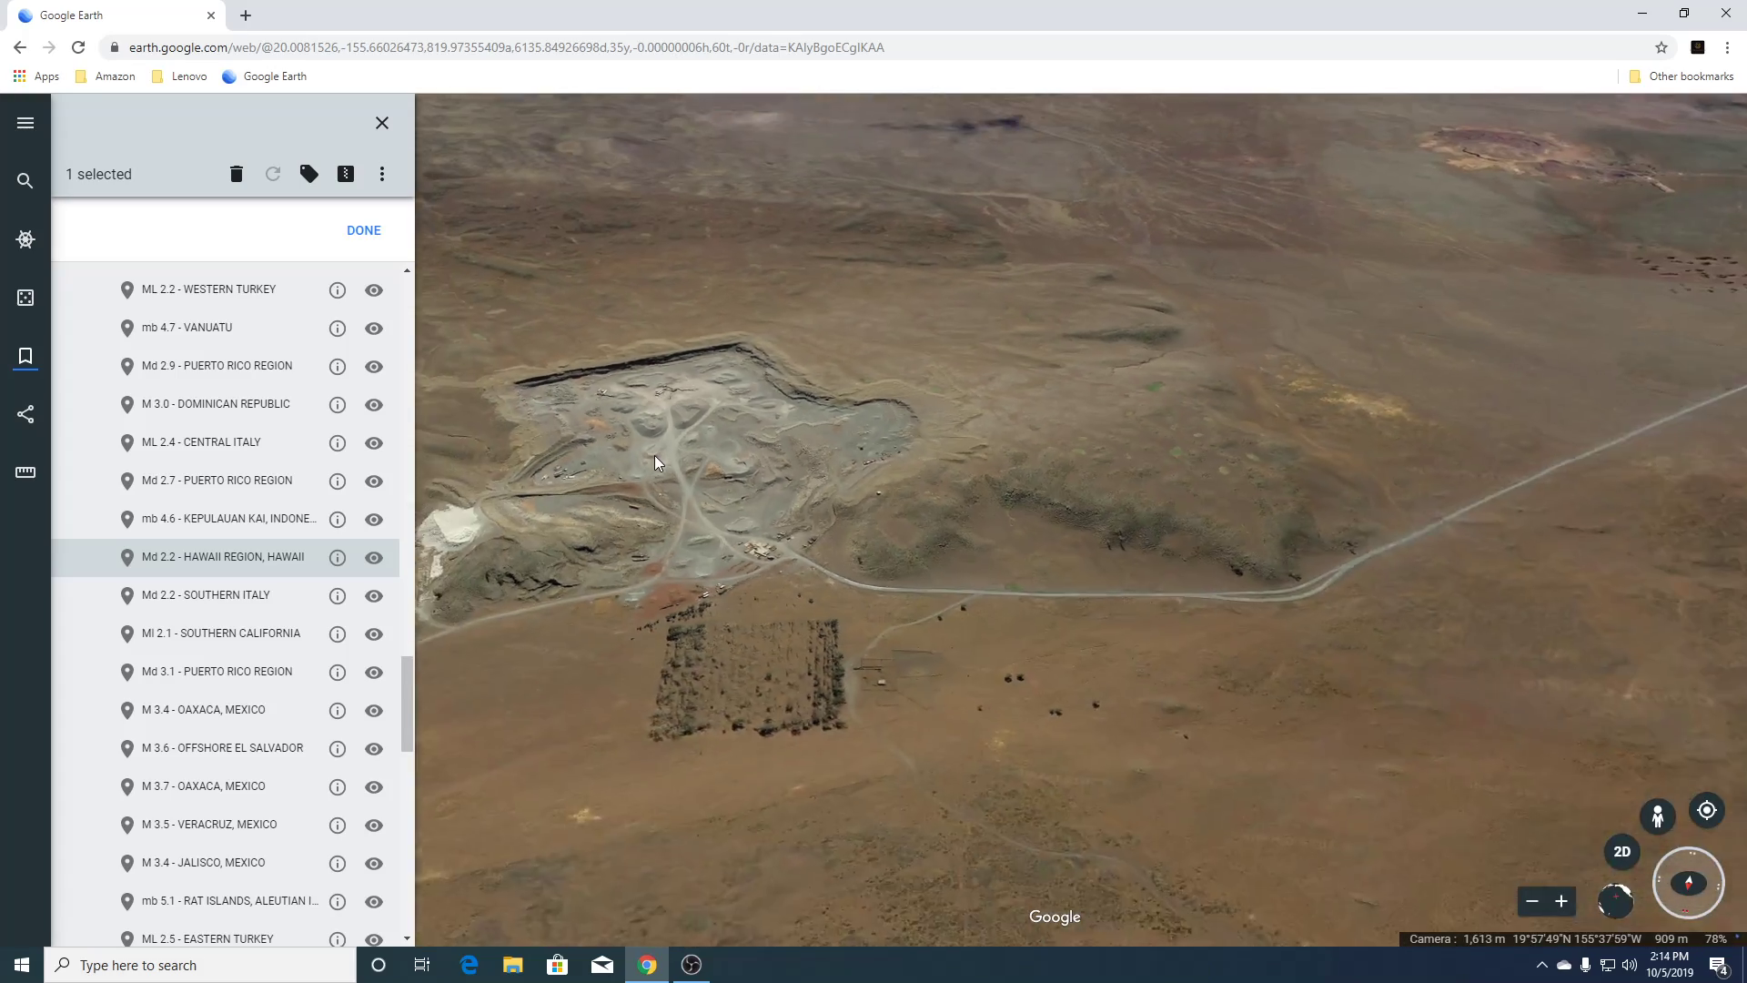
scroll(657, 457, down, 5)
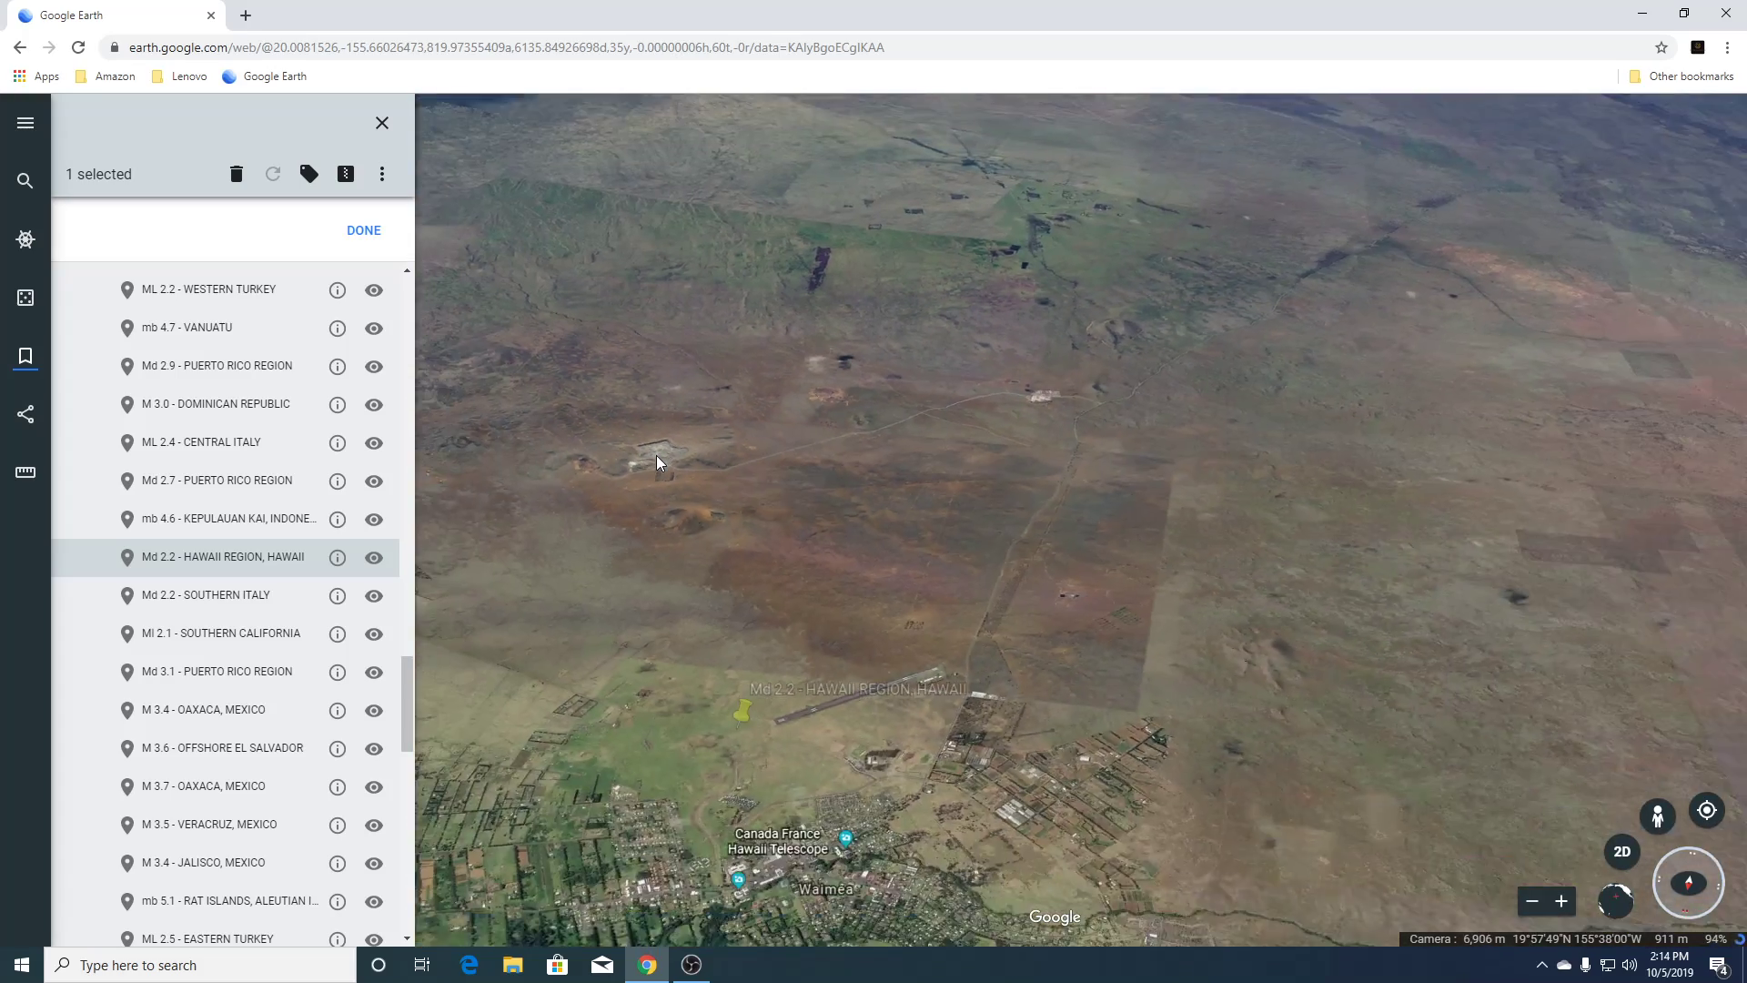
scroll(657, 457, down, 2)
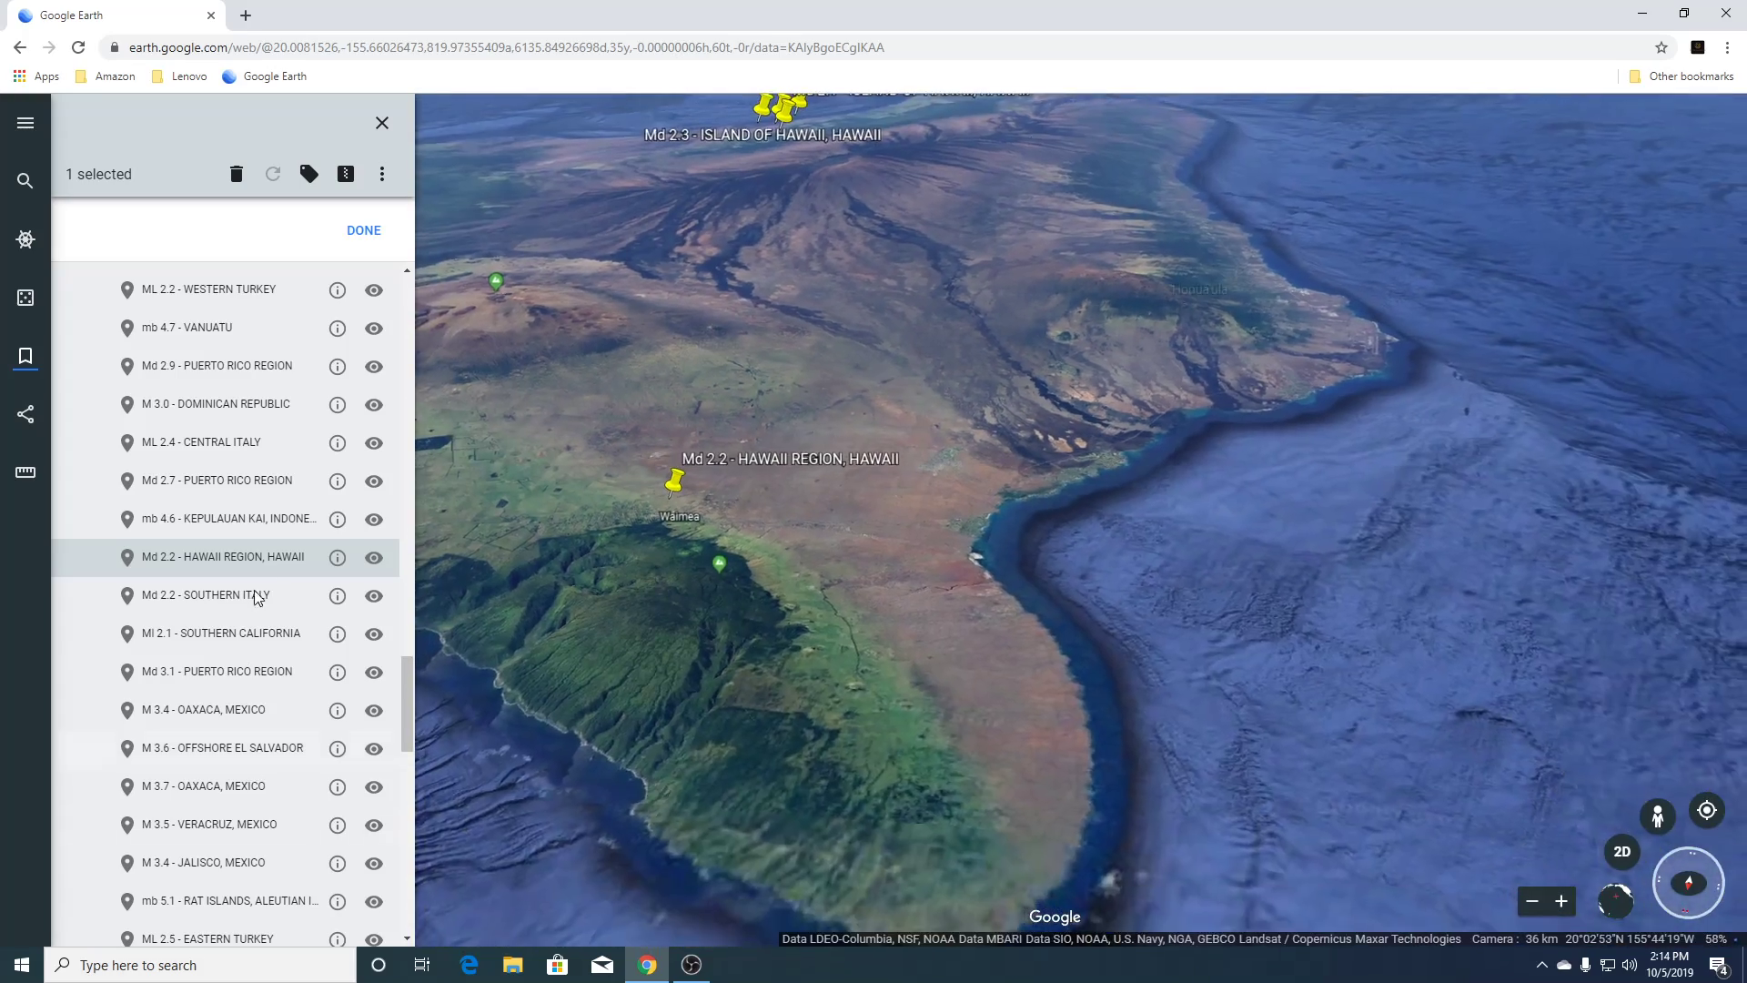
Fly to the Md 2.2 - SOUTHERN ITALY placemark and view the area around Fumarole Pisciarelli in 3D.
click(240, 597)
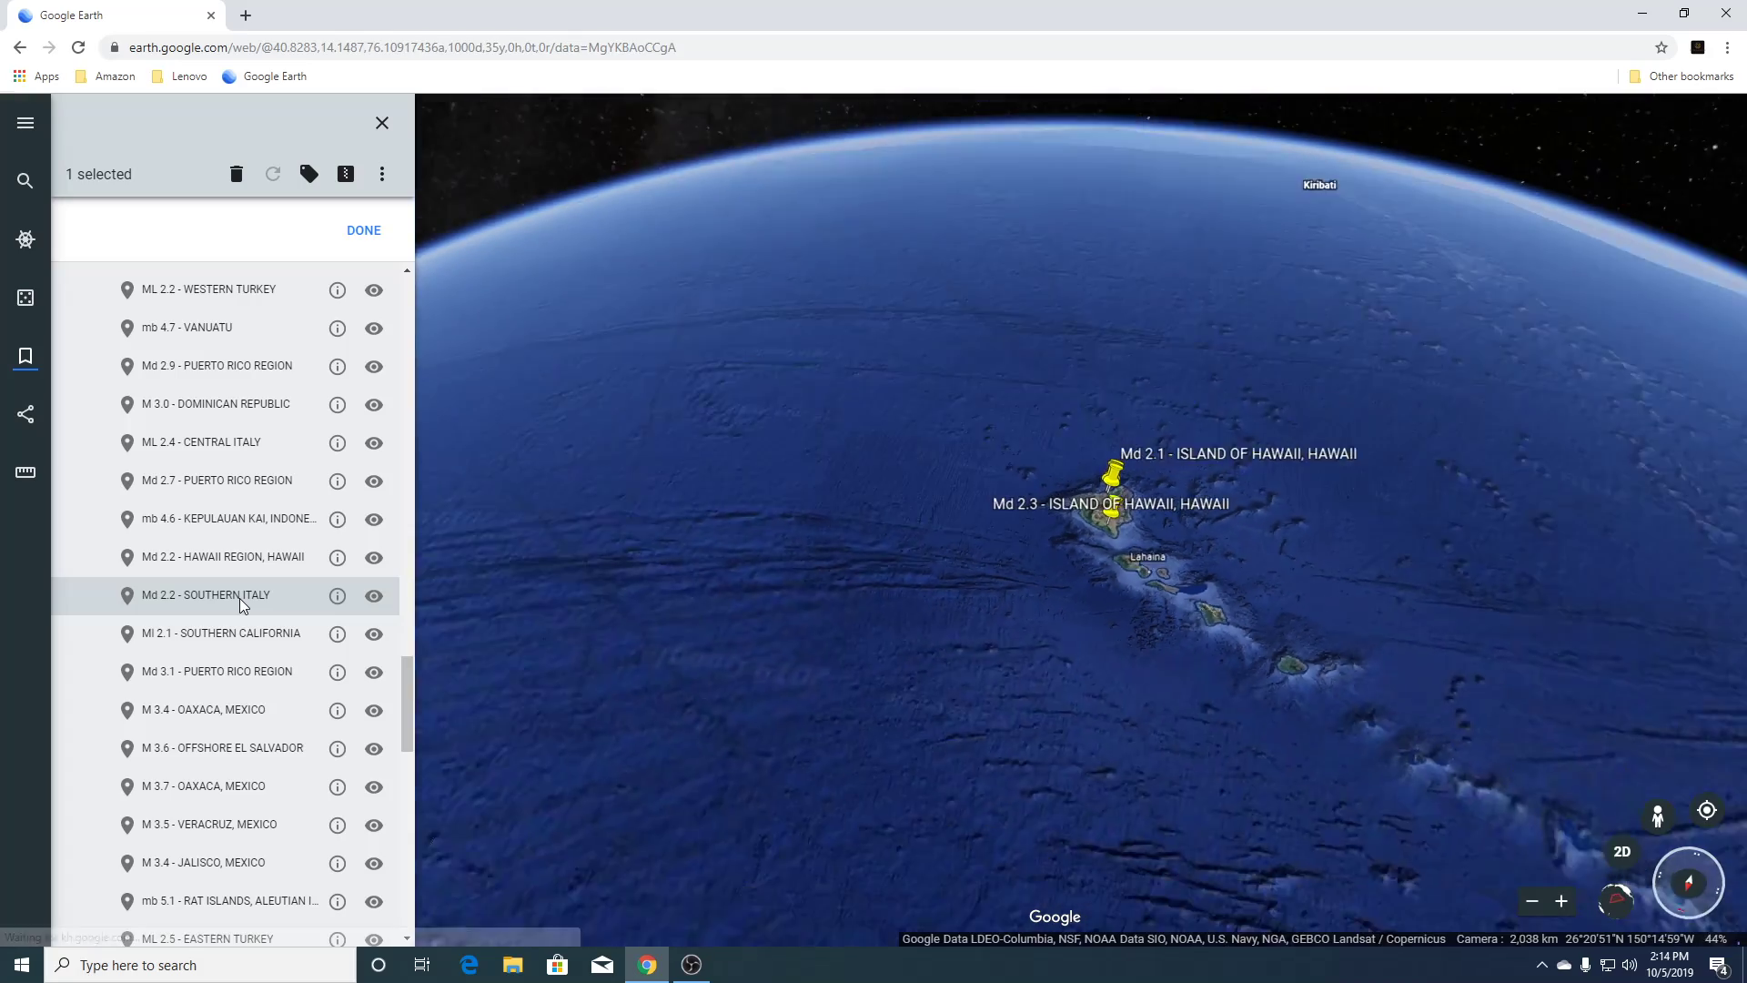
scroll(241, 604, down, 3)
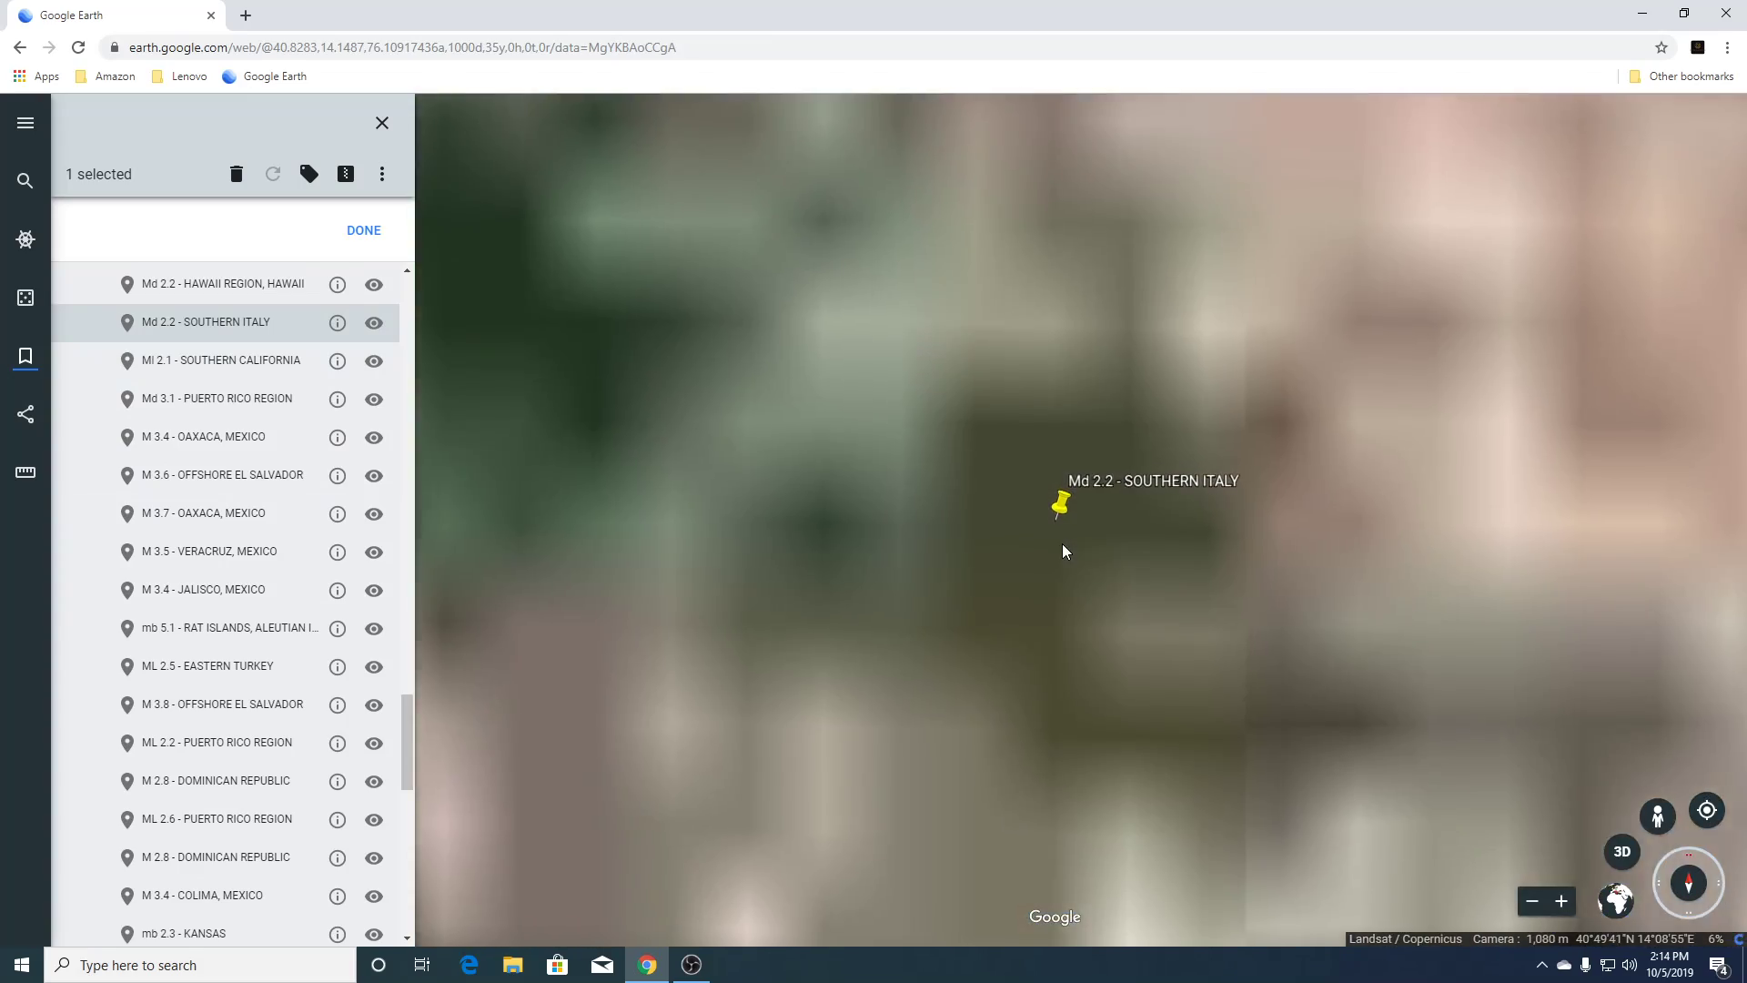
scroll(1062, 543, down, 3)
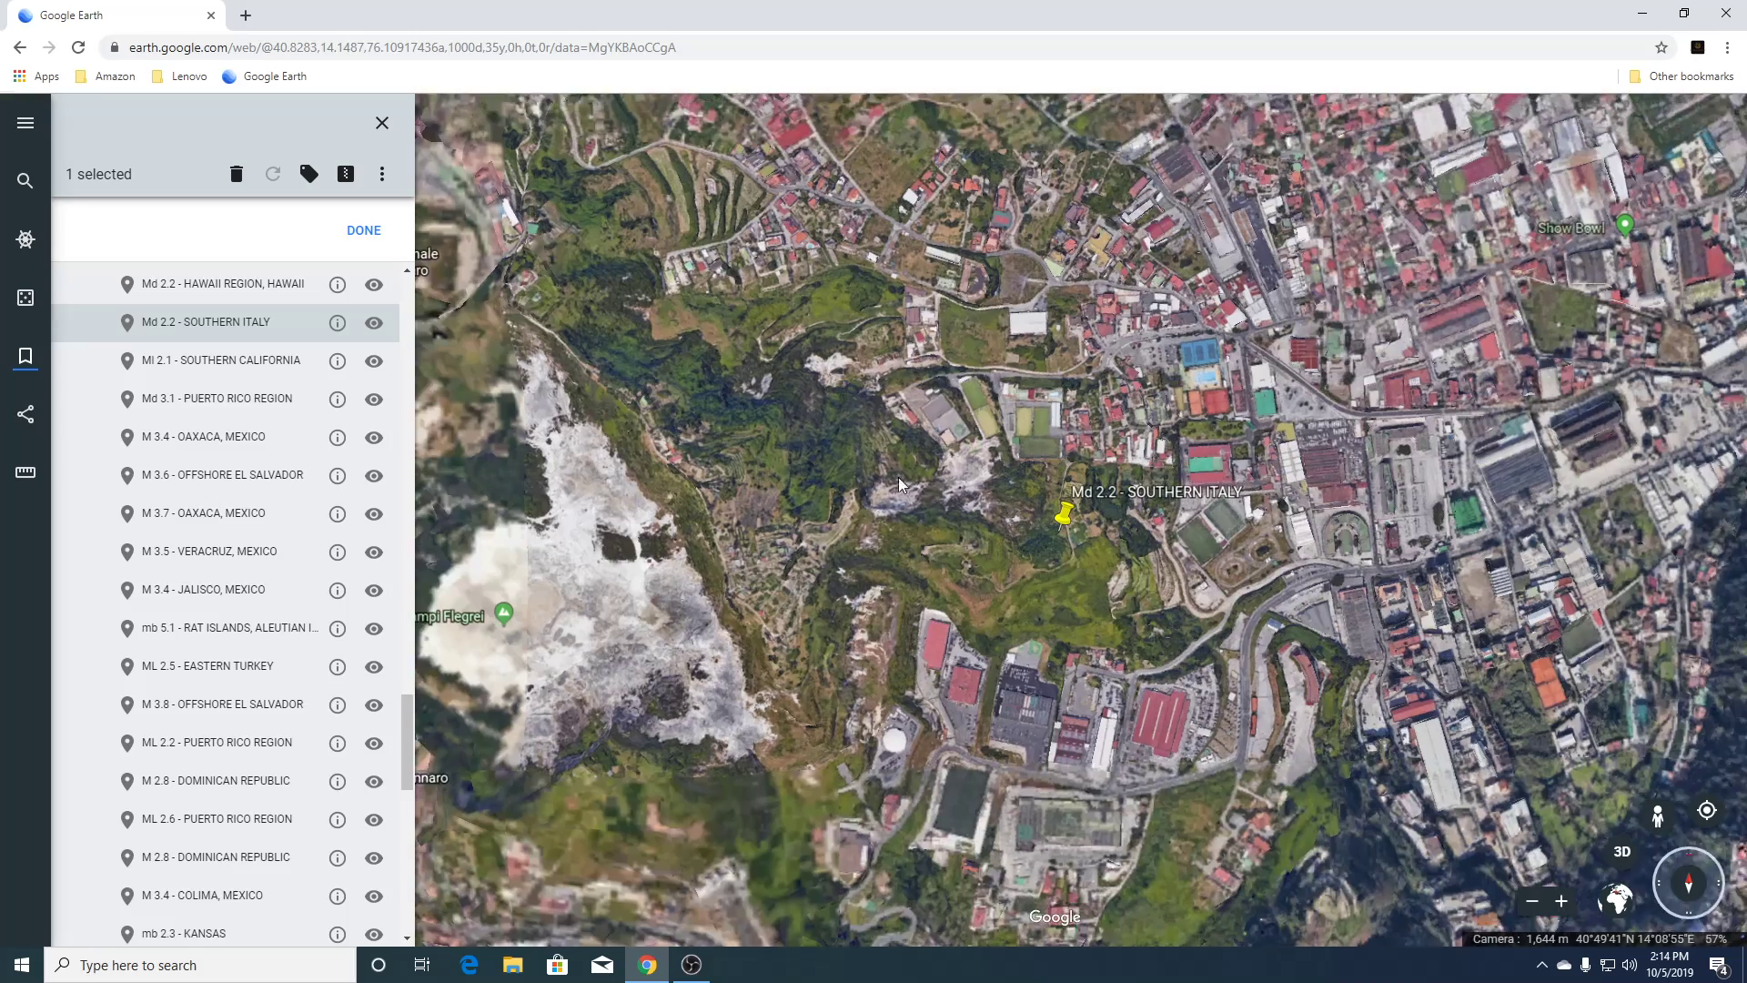
scroll(962, 487, up, 2)
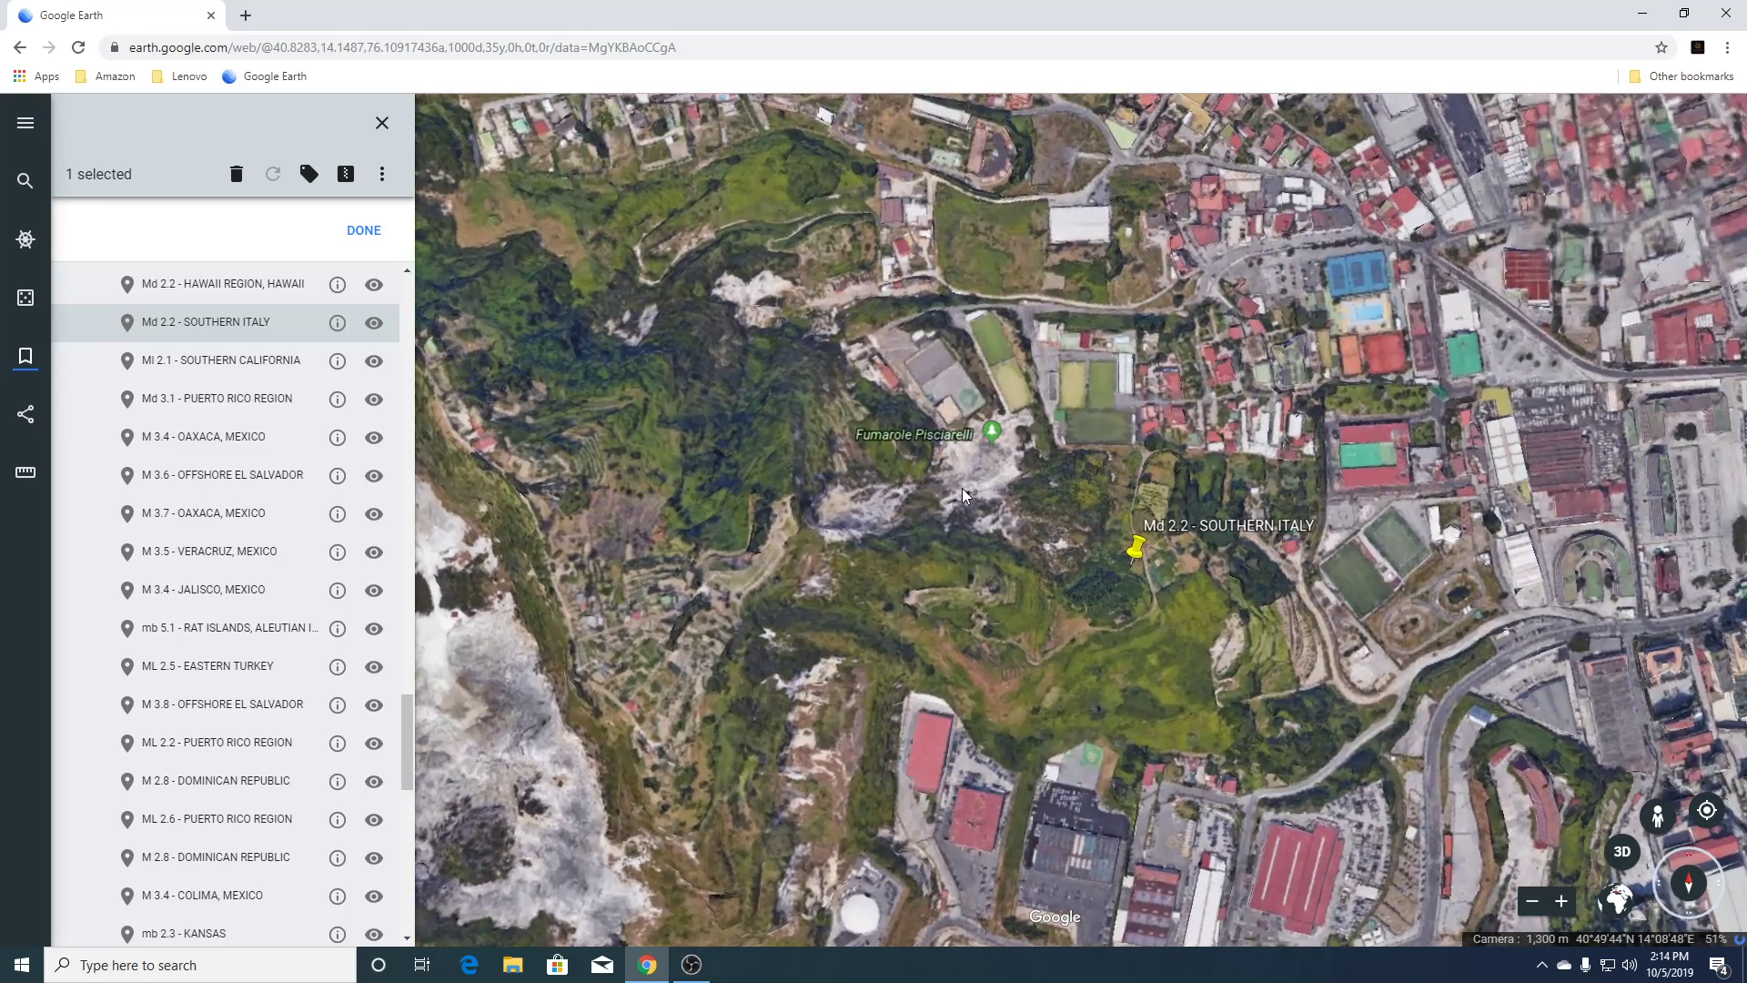
click(1628, 856)
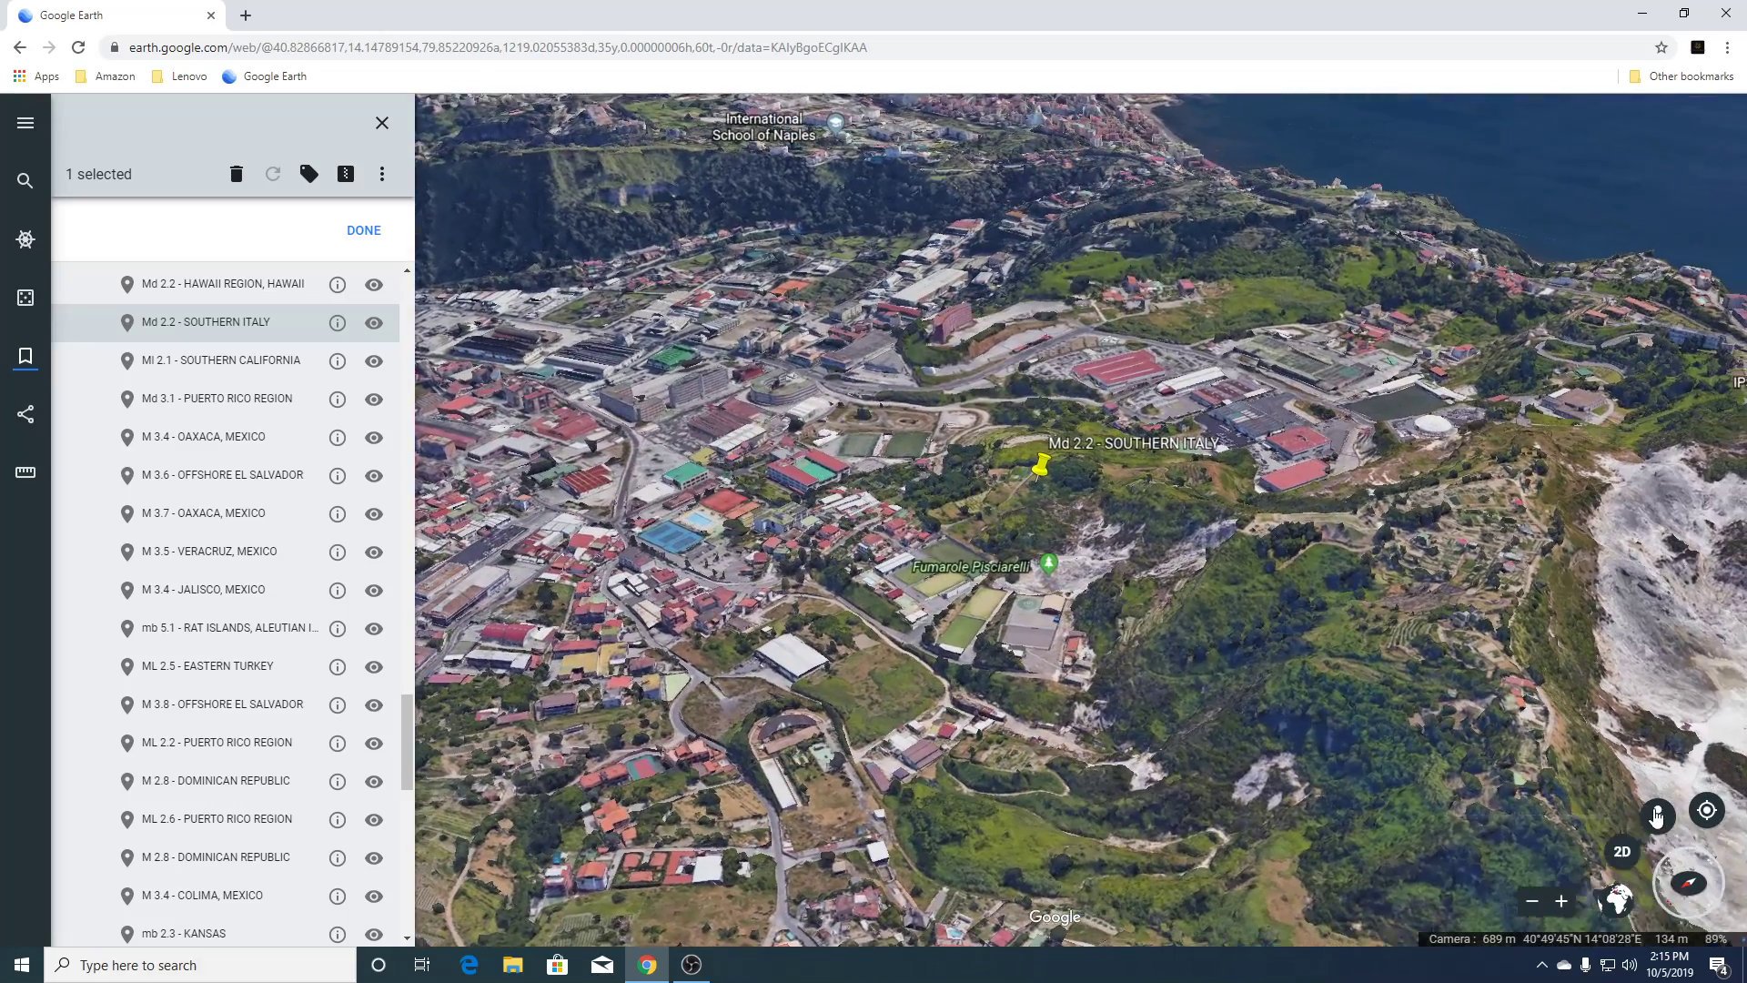
Show the Street View coverage around the Southern Italy placemark in 2D and enter a photo sphere in the white volcanic crater.
click(1656, 816)
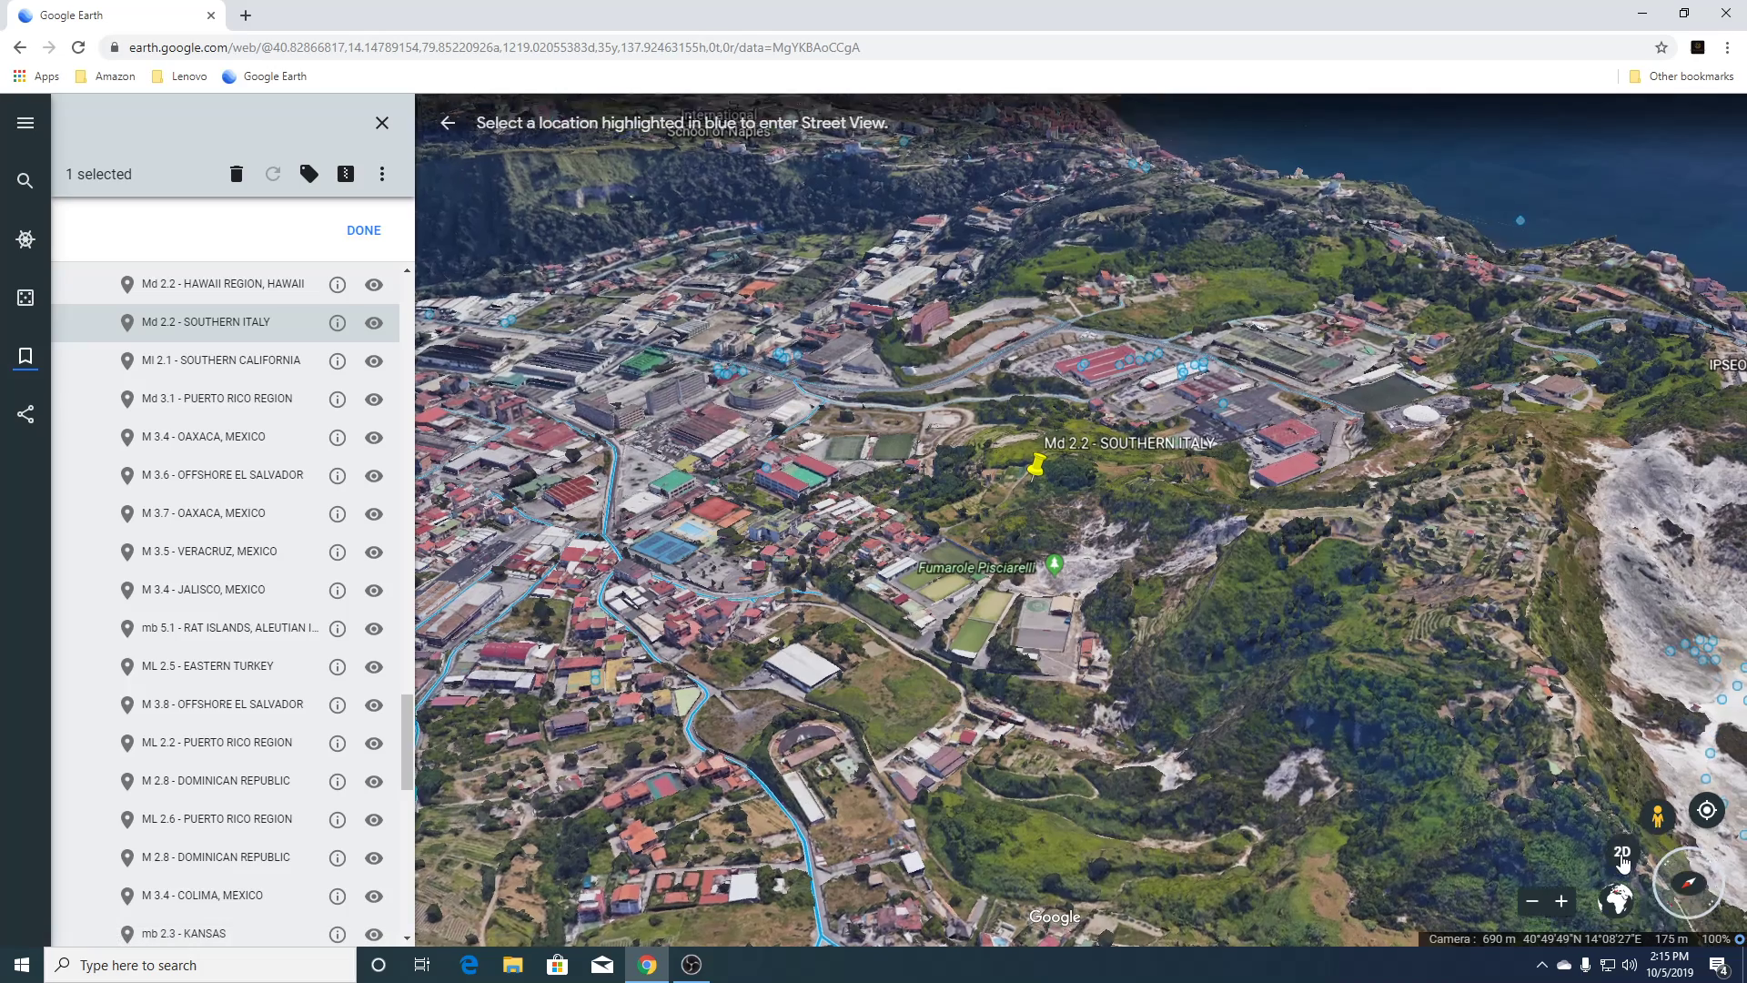
click(1623, 855)
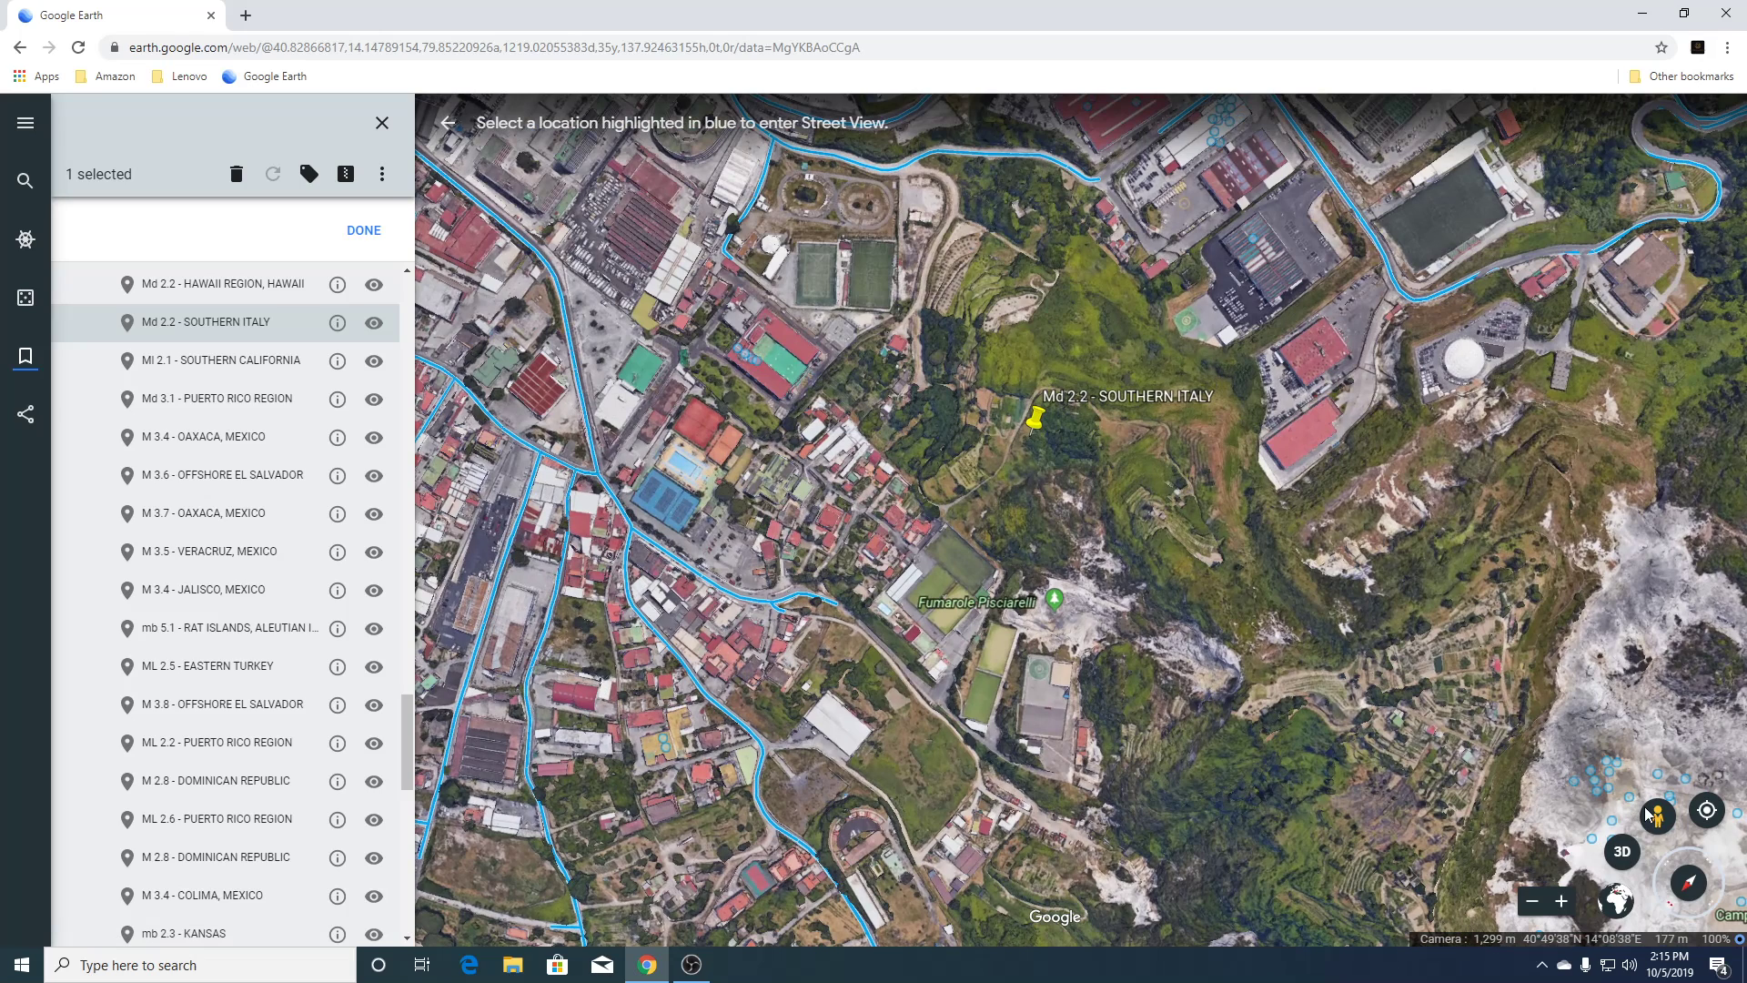
click(1591, 760)
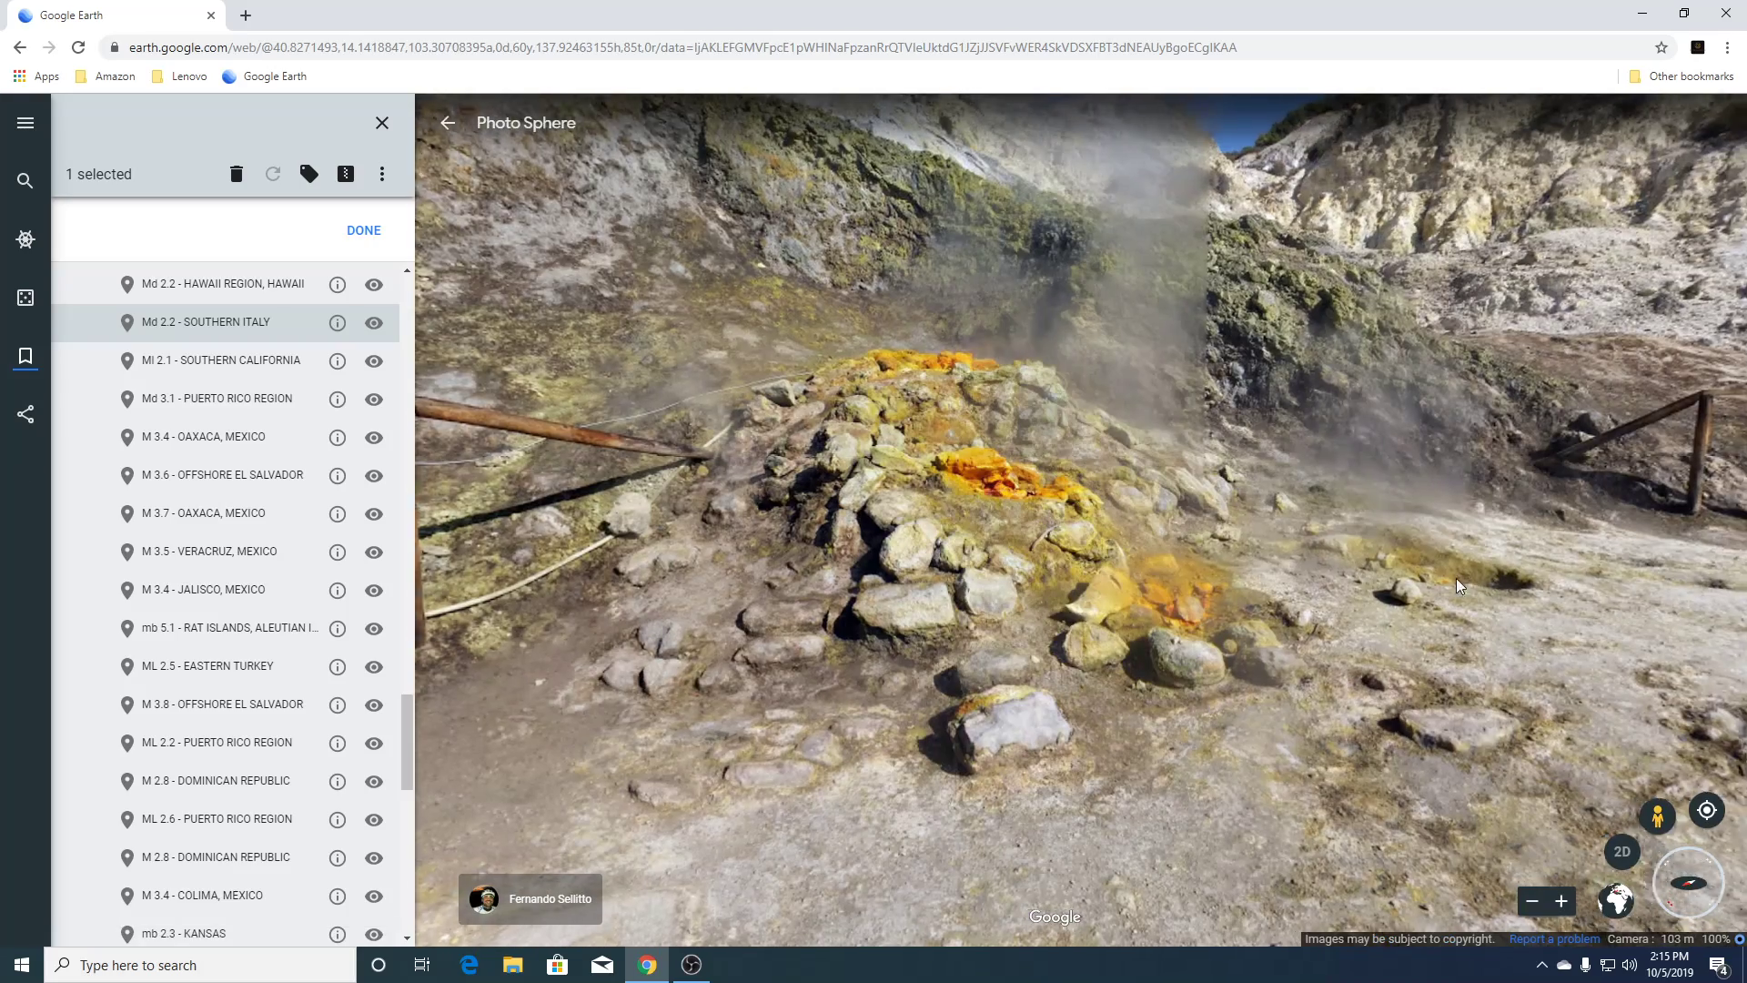
Look around the crater in the photo sphere and examine the Solfatara information board on the fence up close.
drag(1456, 577, 793, 575)
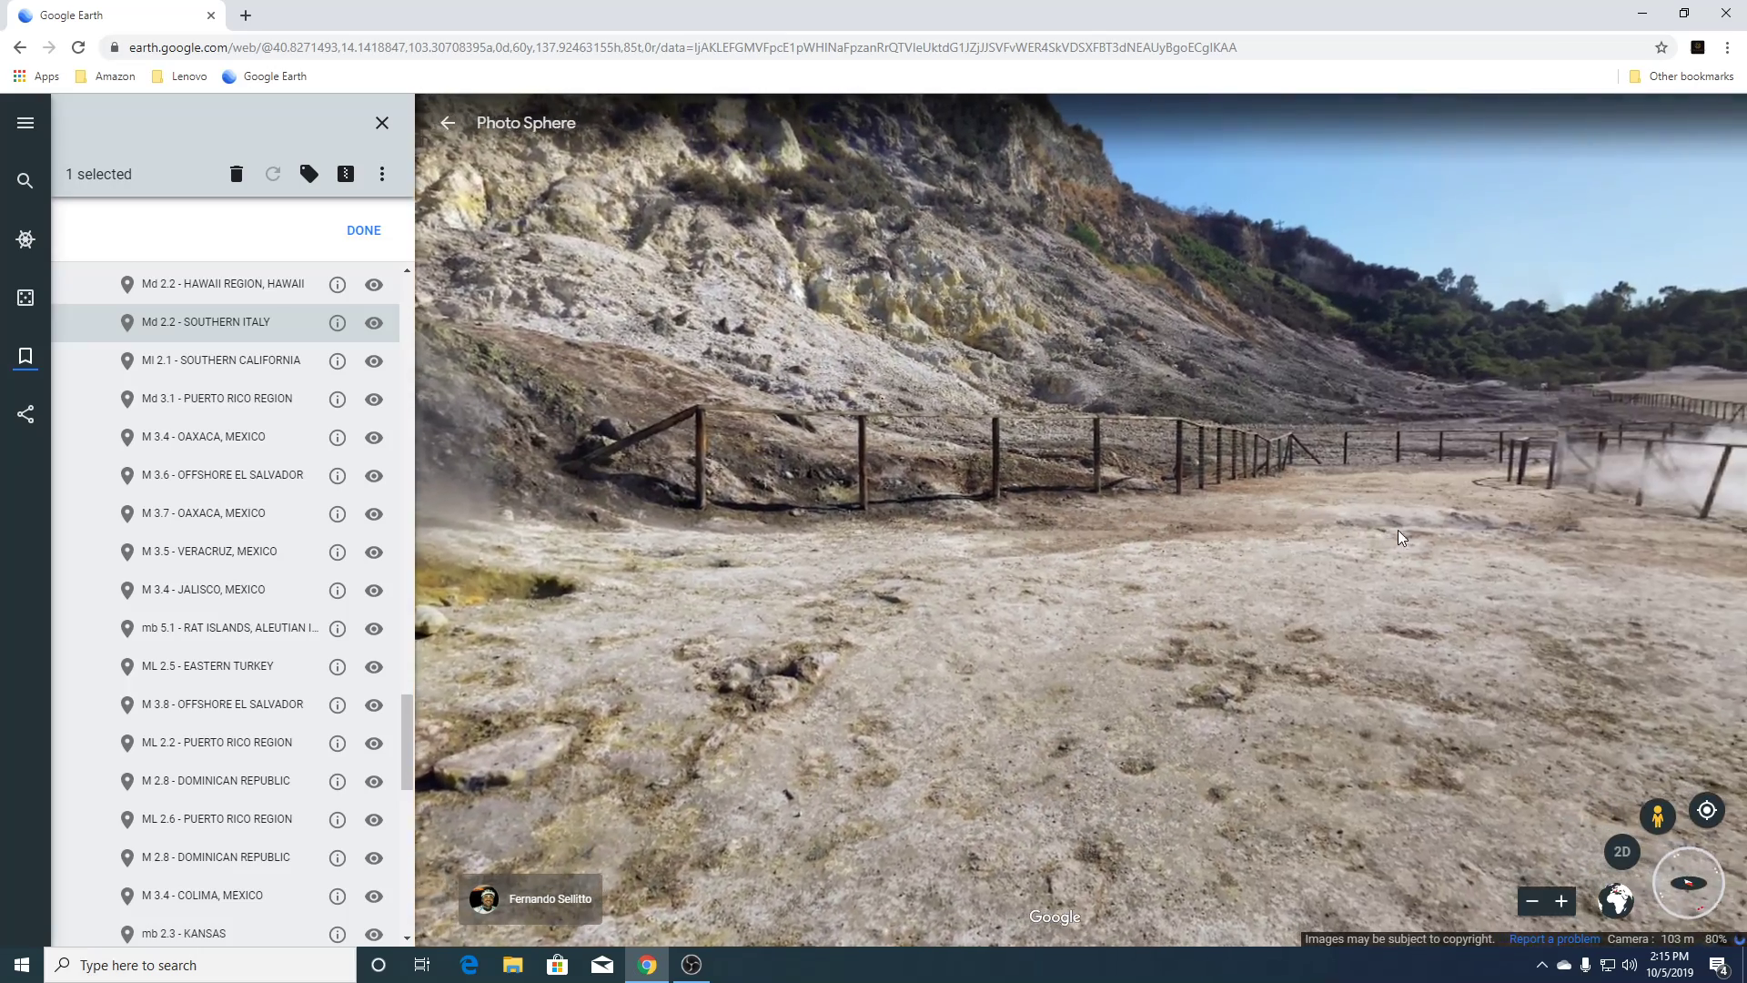
drag(1397, 530, 844, 511)
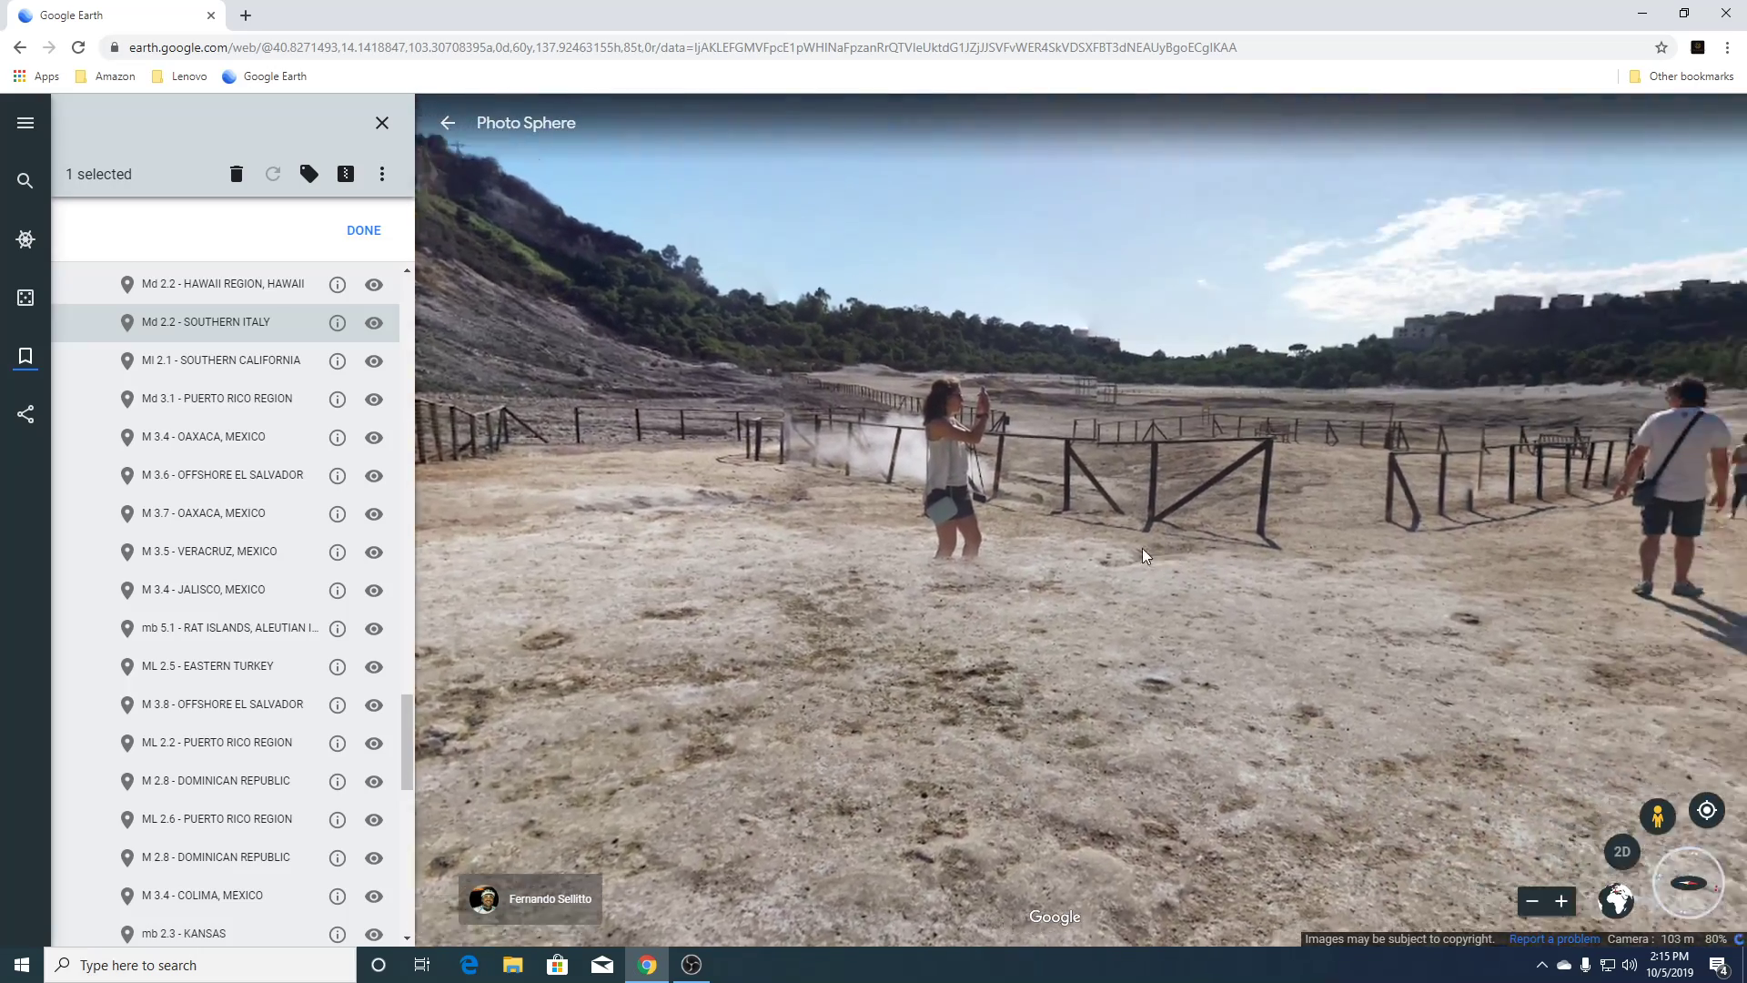
drag(1143, 548, 712, 542)
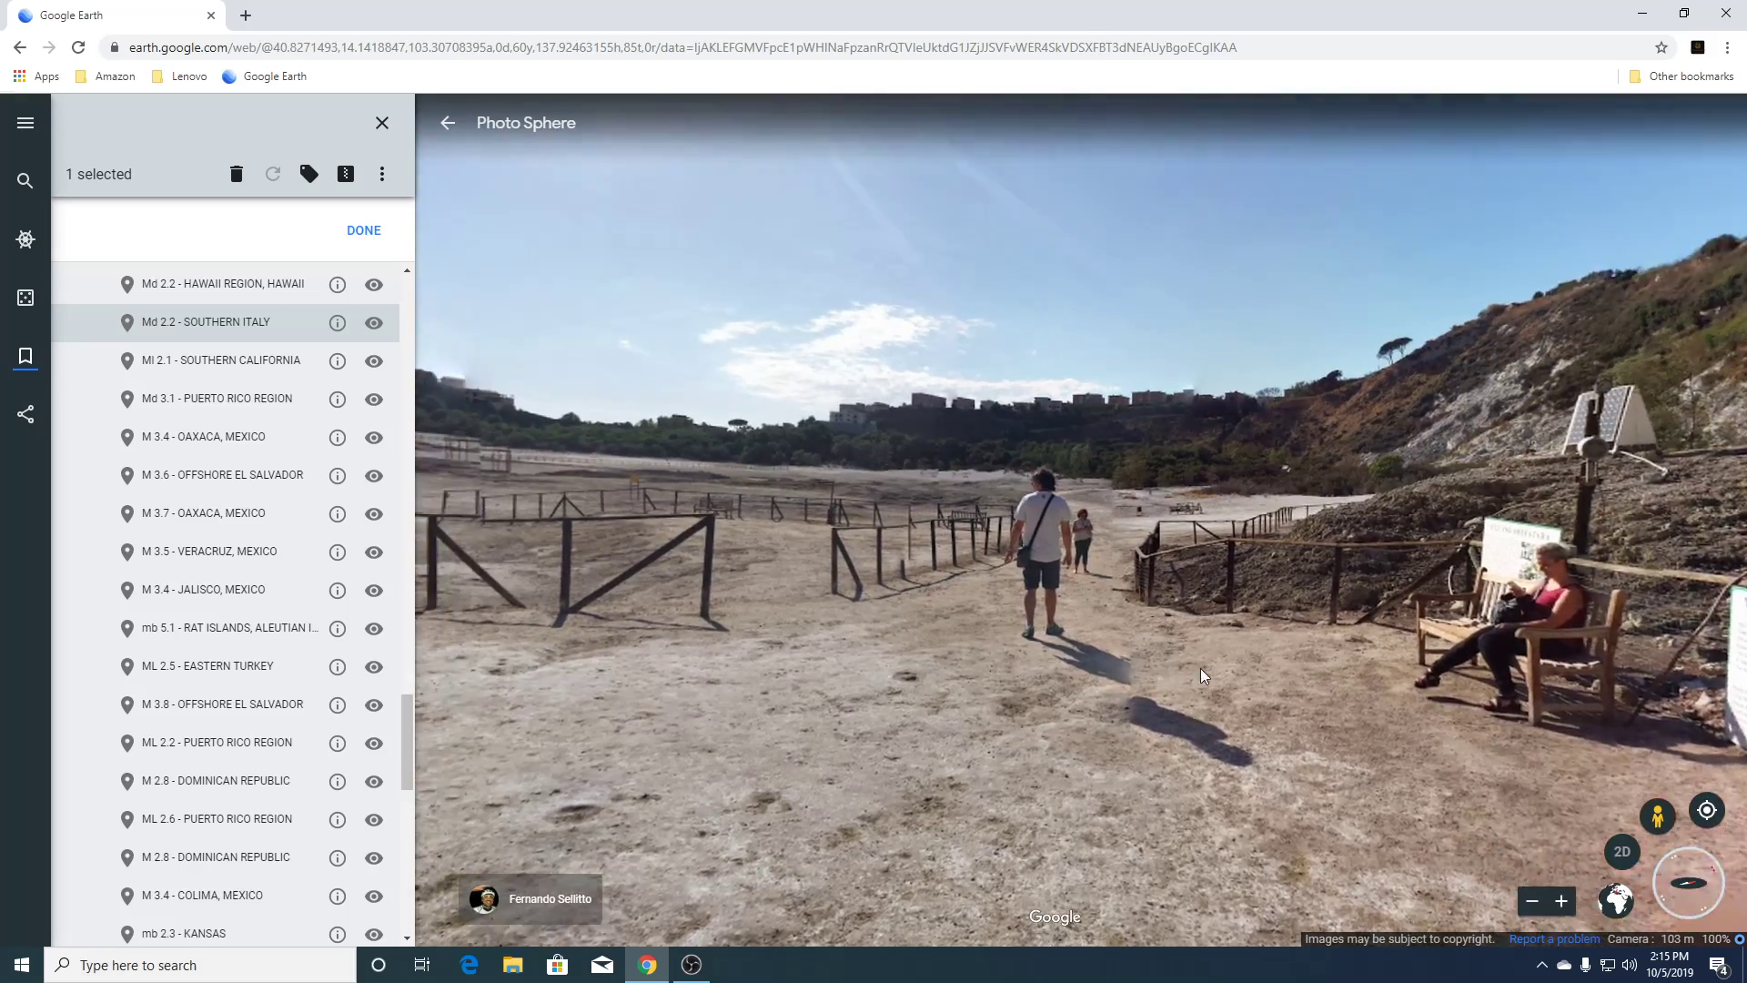
drag(1200, 667, 1333, 822)
drag(1471, 628, 1157, 531)
drag(1291, 591, 946, 568)
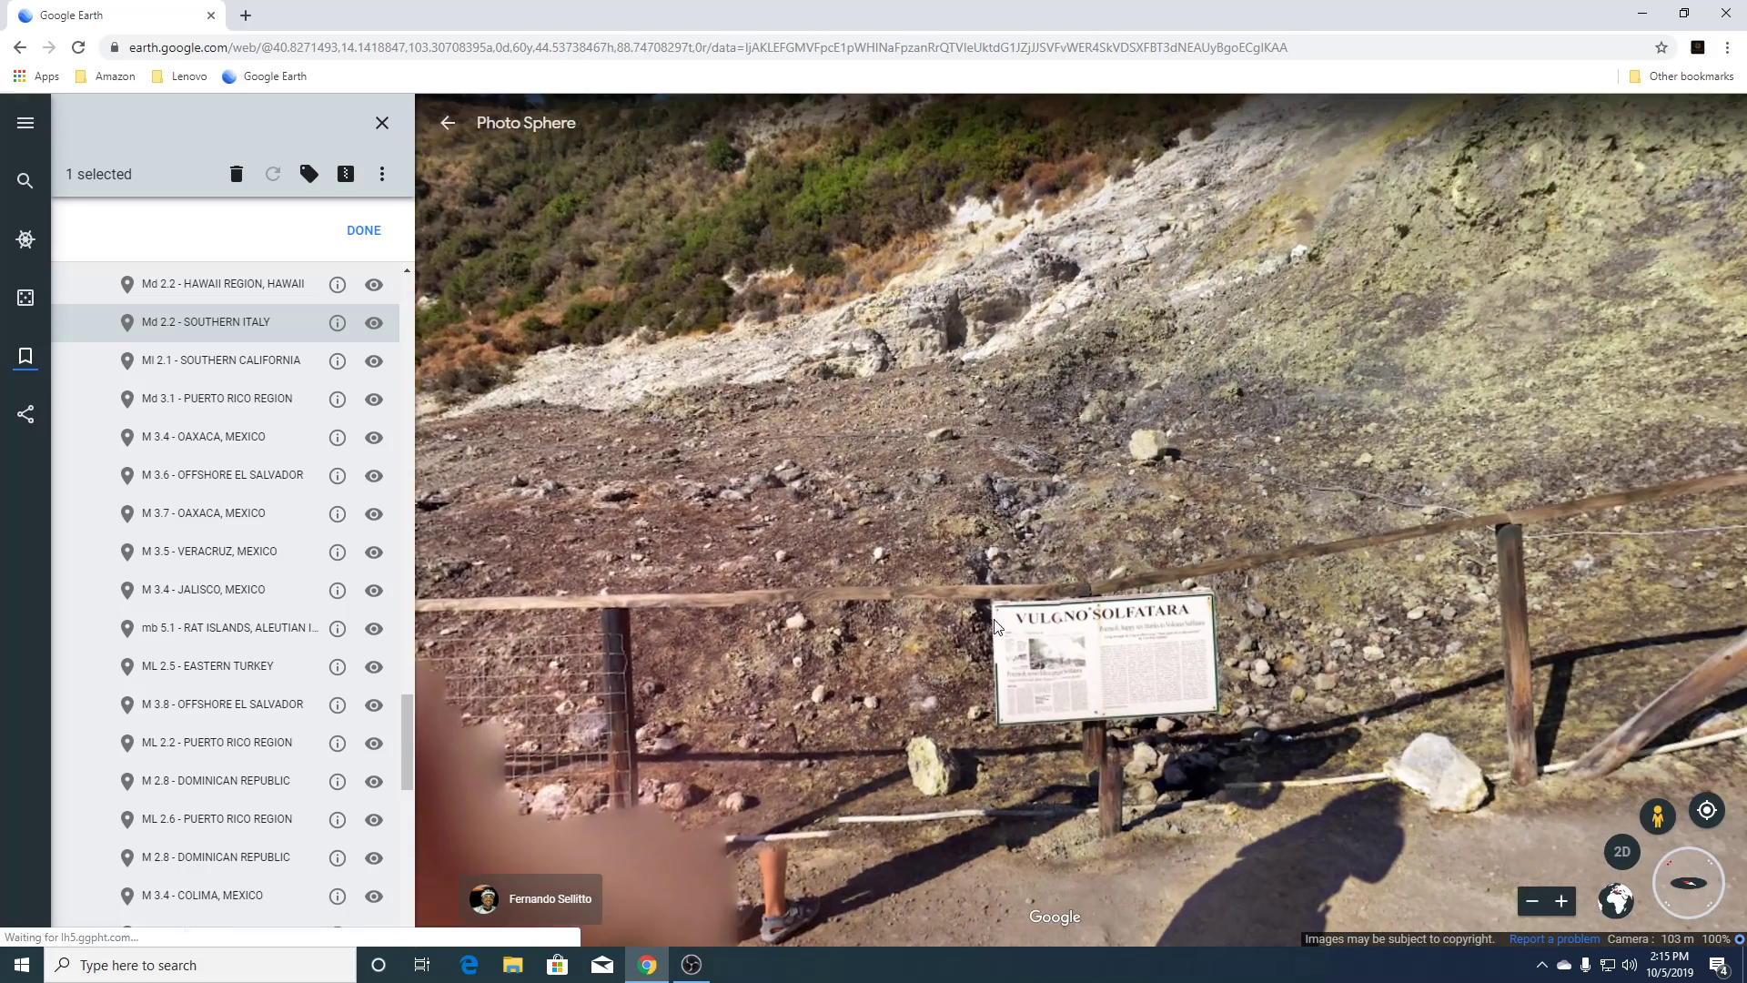
scroll(1132, 663, up, 2)
scroll(1132, 655, up, 3)
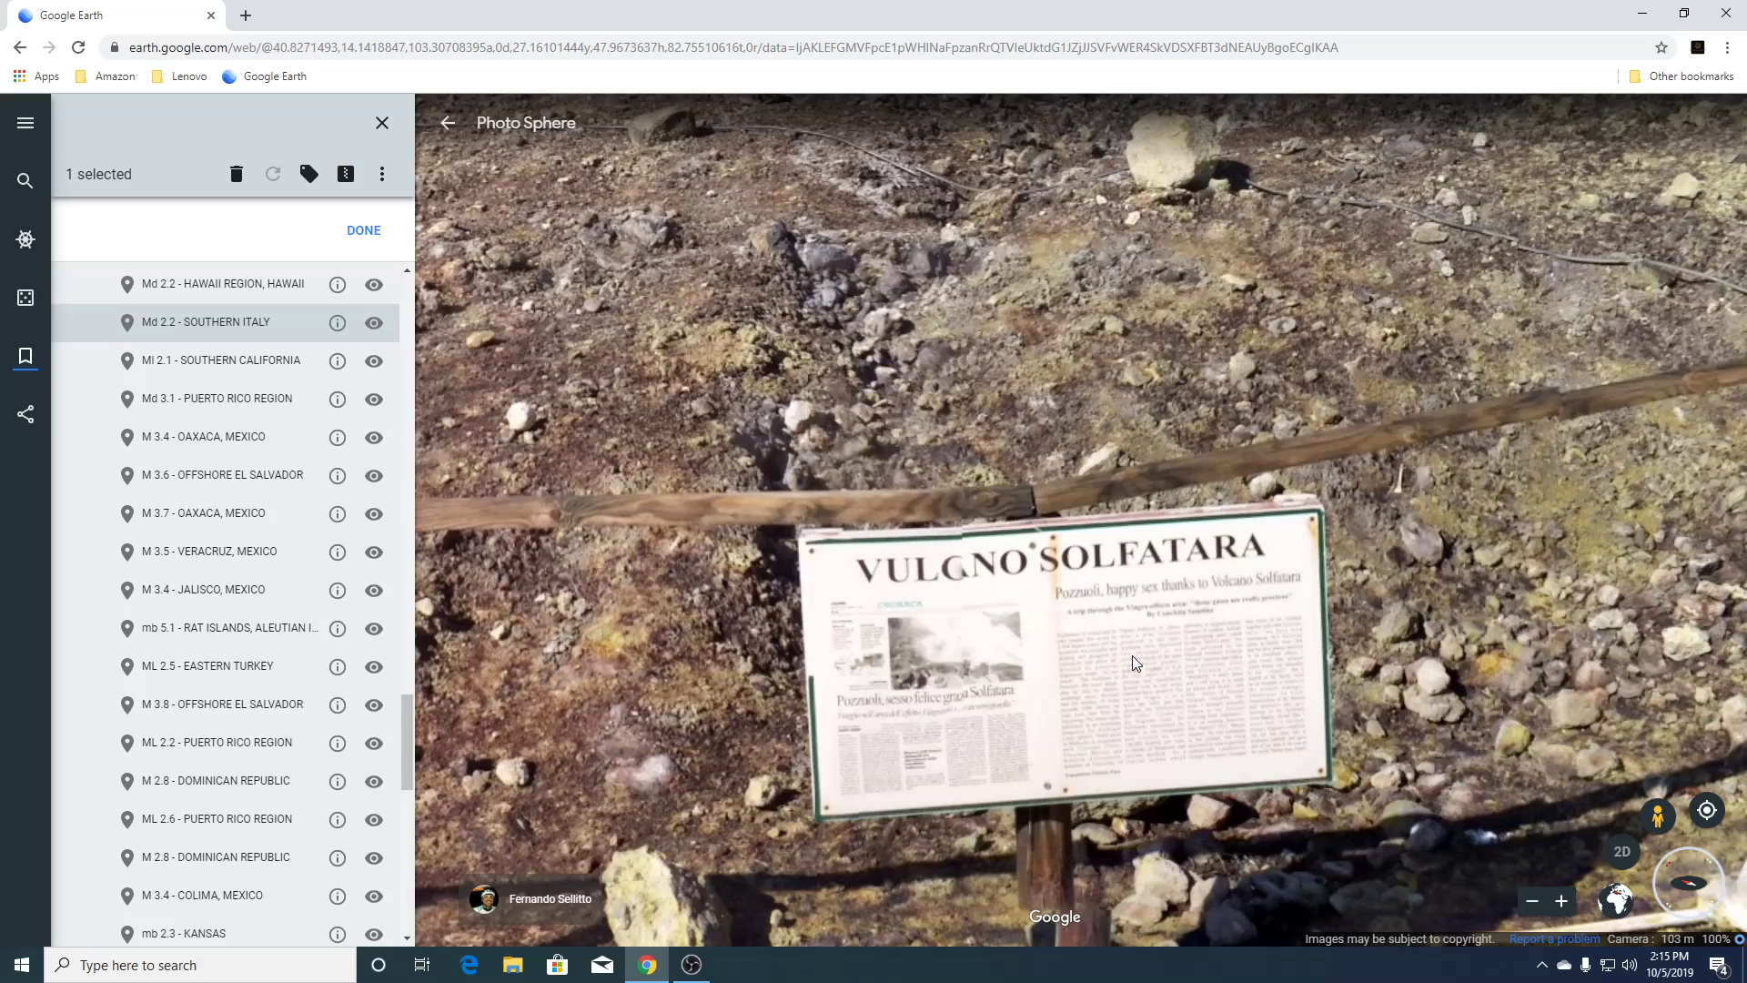
scroll(1132, 655, down, 5)
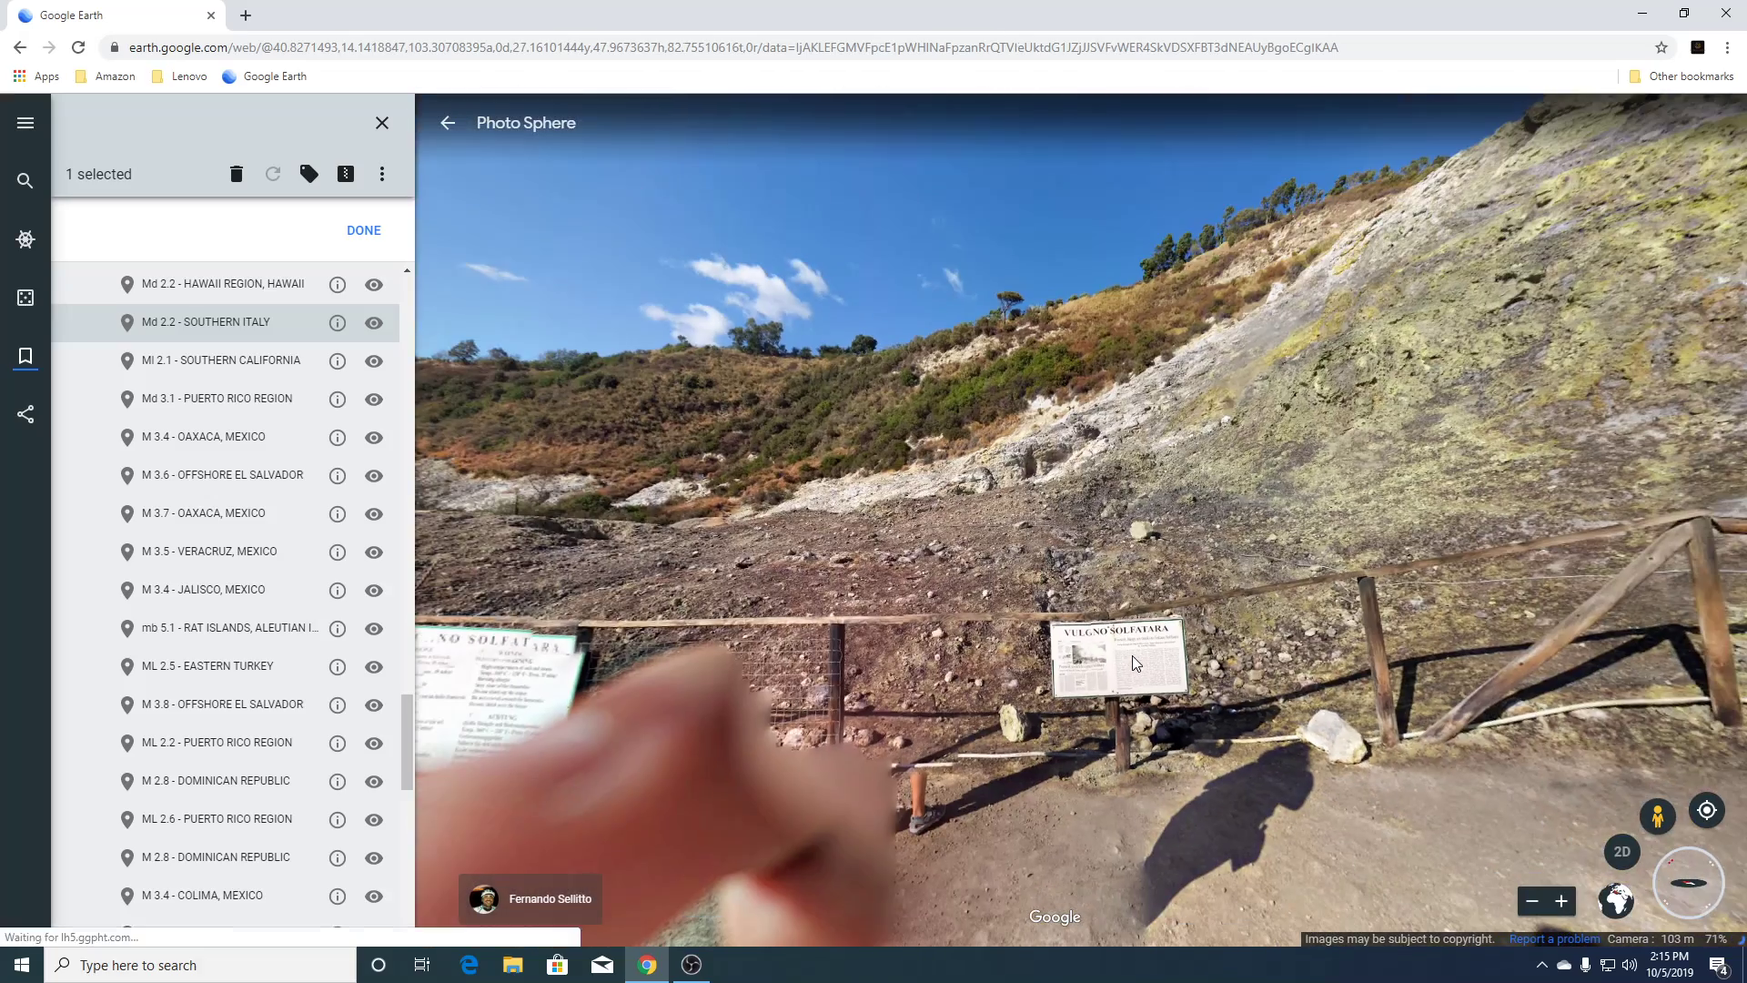
Turn the photo sphere back to the orange steaming rock mound, examine it up close and exit the photo sphere.
drag(501, 625, 1345, 553)
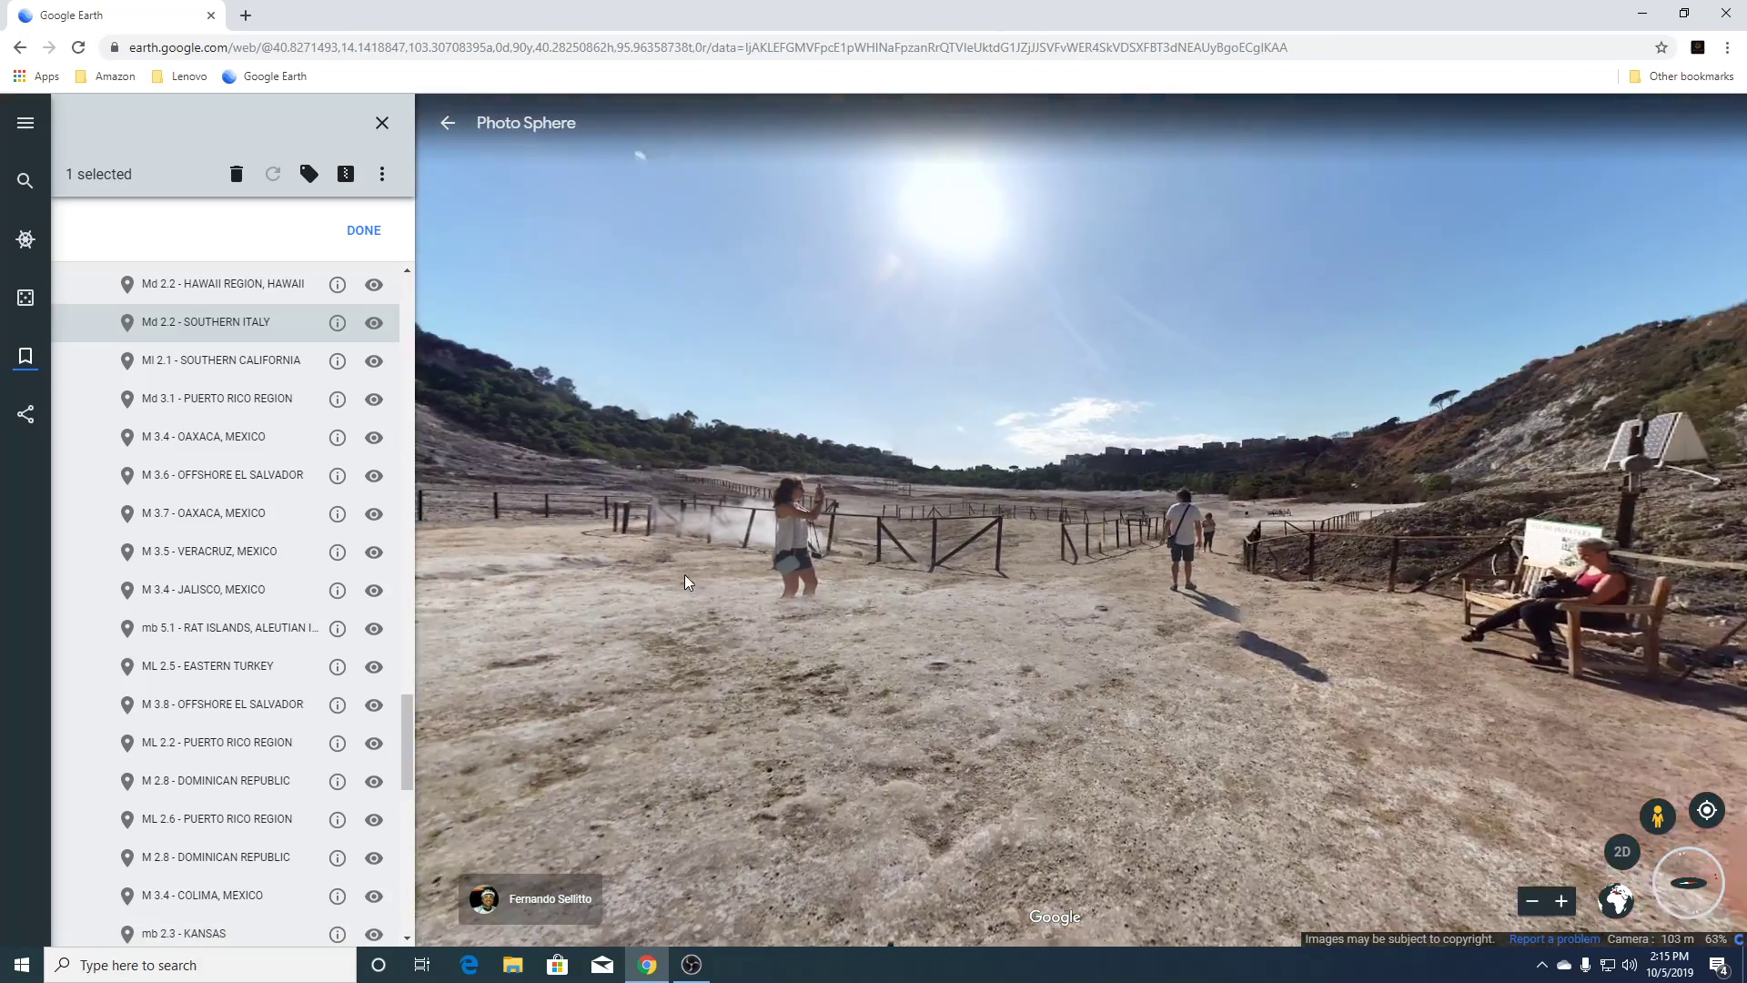
drag(685, 575, 1240, 530)
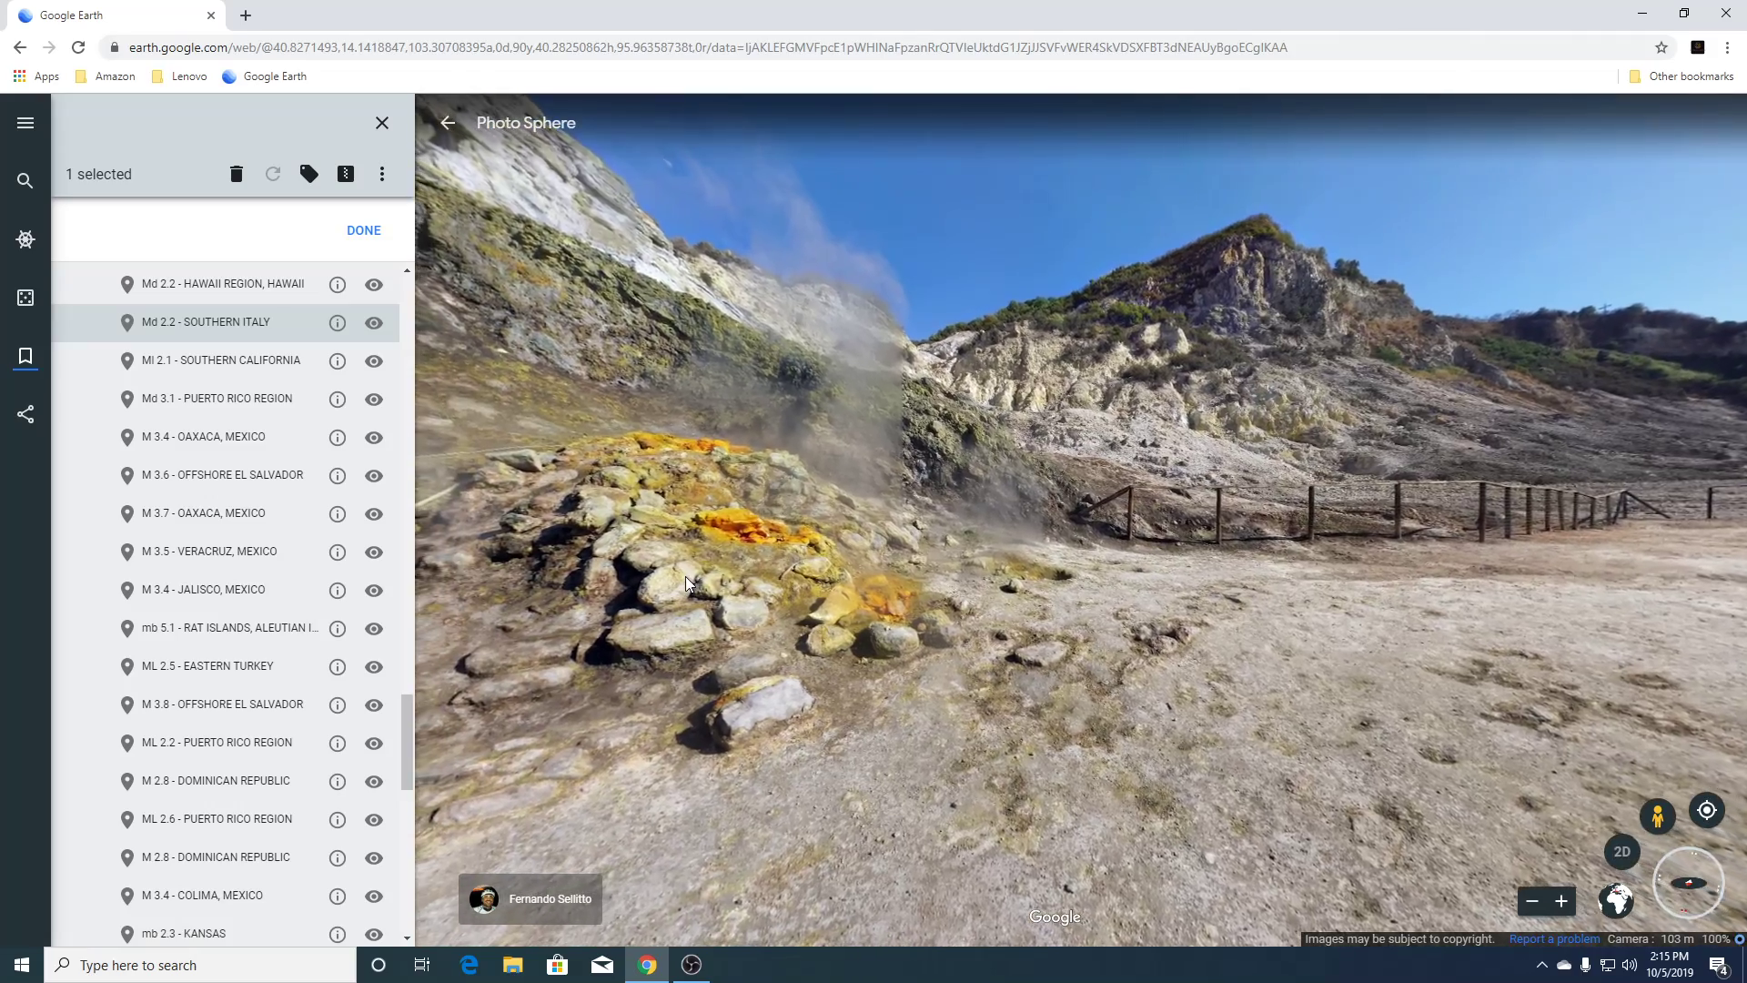
scroll(685, 576, up, 4)
drag(757, 411, 1035, 604)
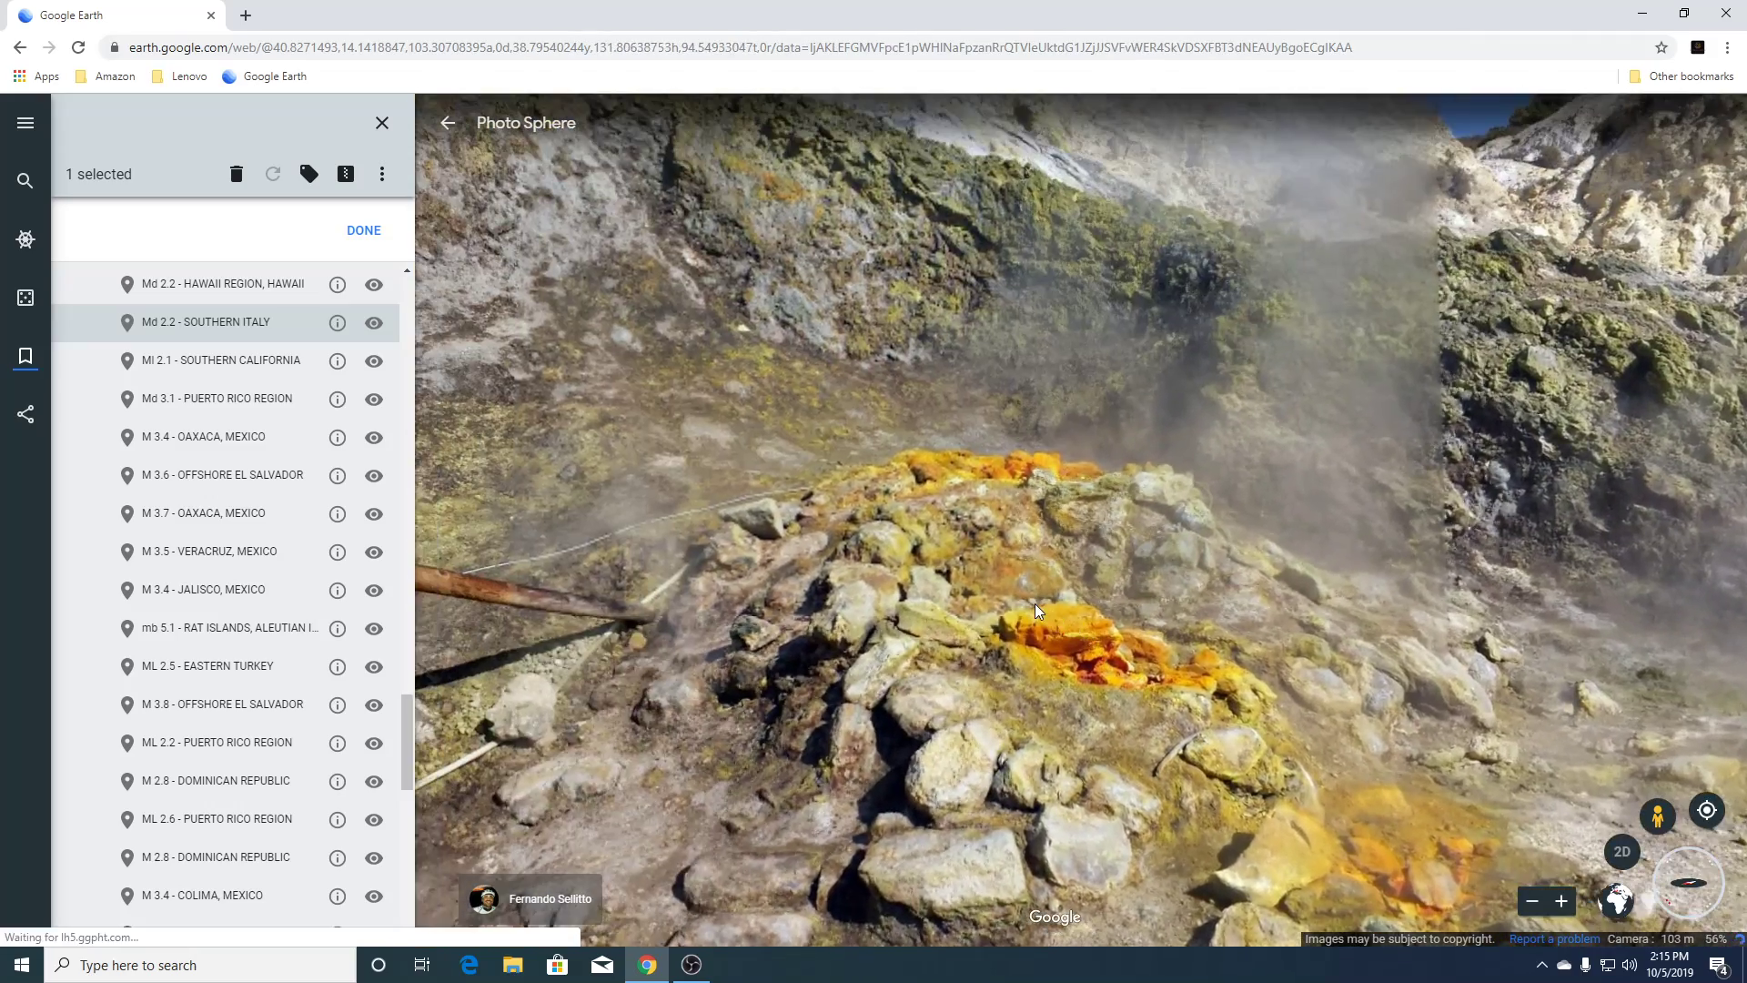
click(446, 126)
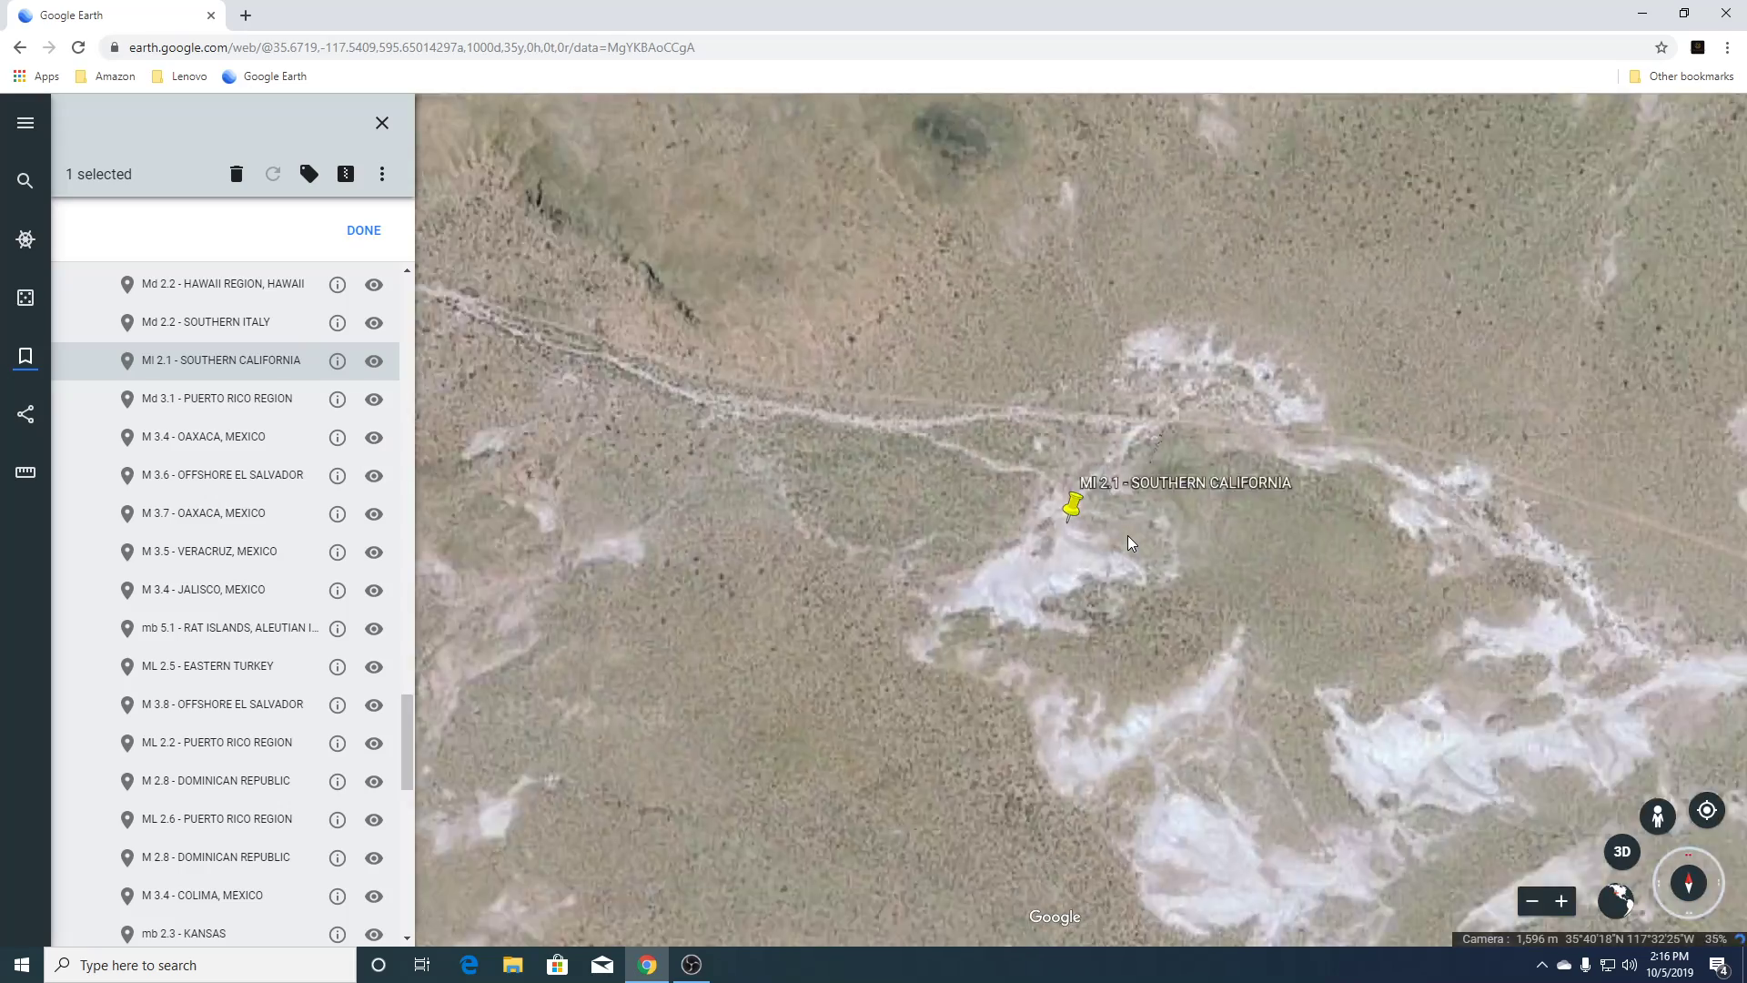
Examine the surroundings of the Ml 2.1 - SOUTHERN CALIFORNIA placemark and inspect the red pond to its southeast in 3D.
scroll(1128, 541, down, 3)
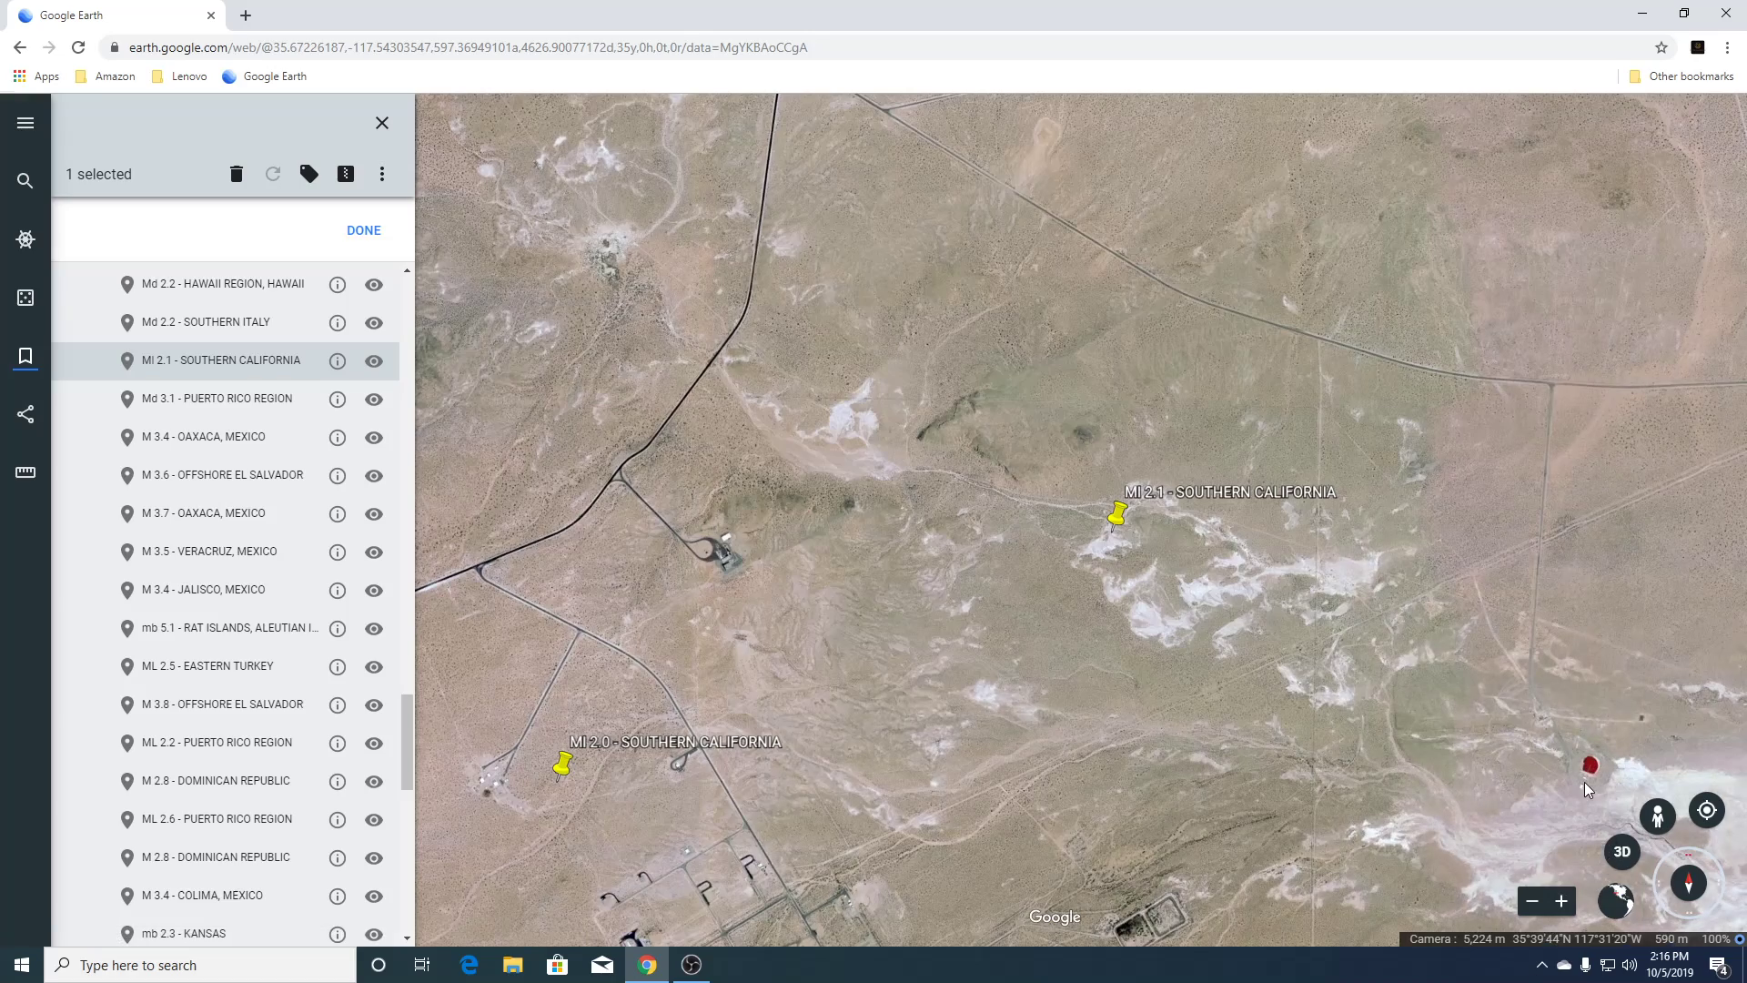
scroll(1587, 769, up, 5)
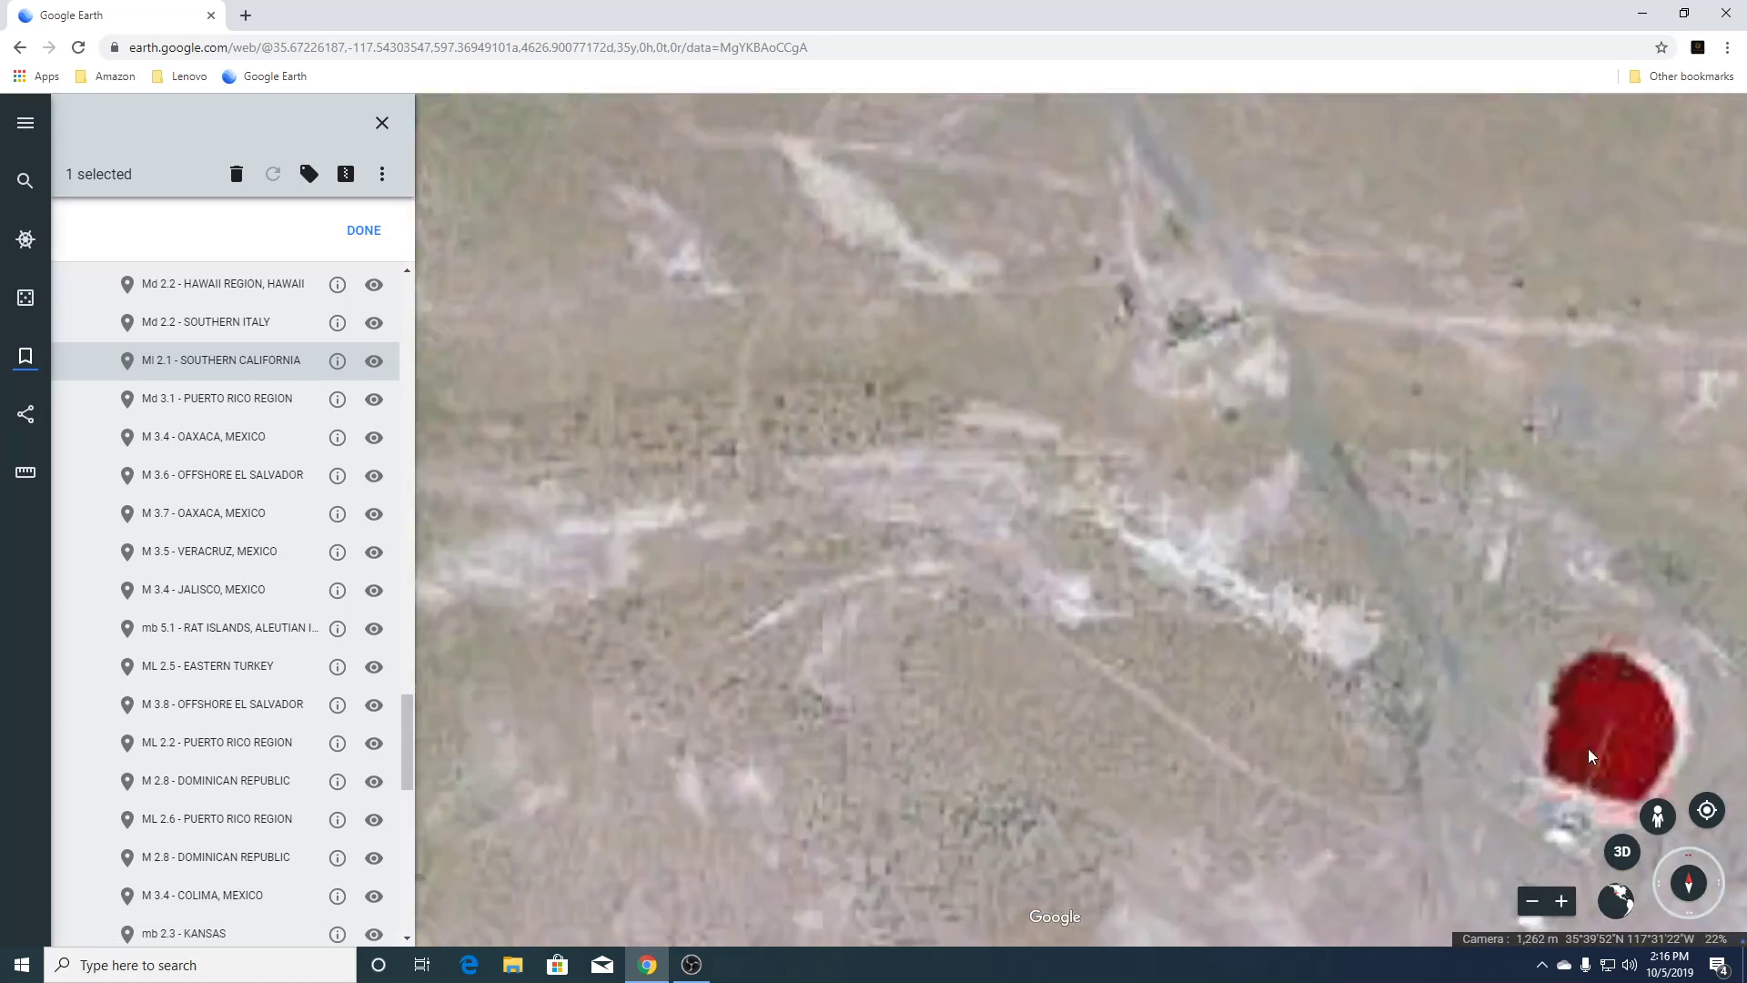
drag(1072, 638, 1072, 342)
scroll(1081, 646, up, 3)
drag(919, 801, 977, 773)
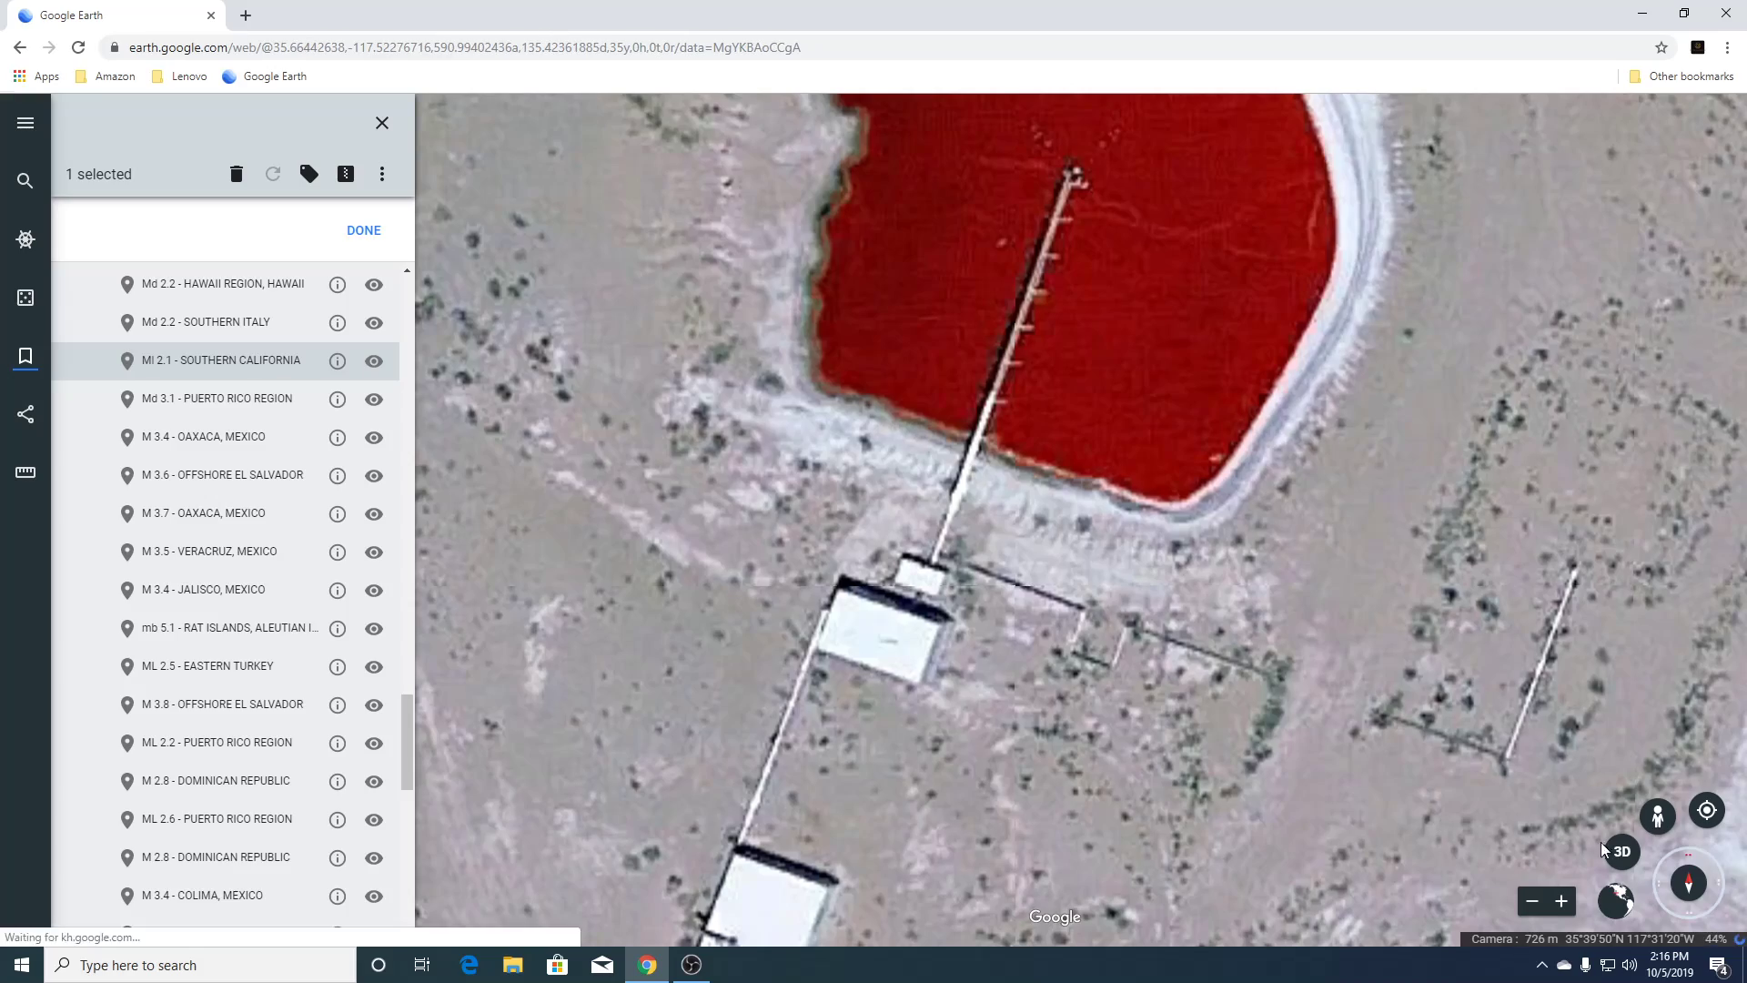
click(1619, 853)
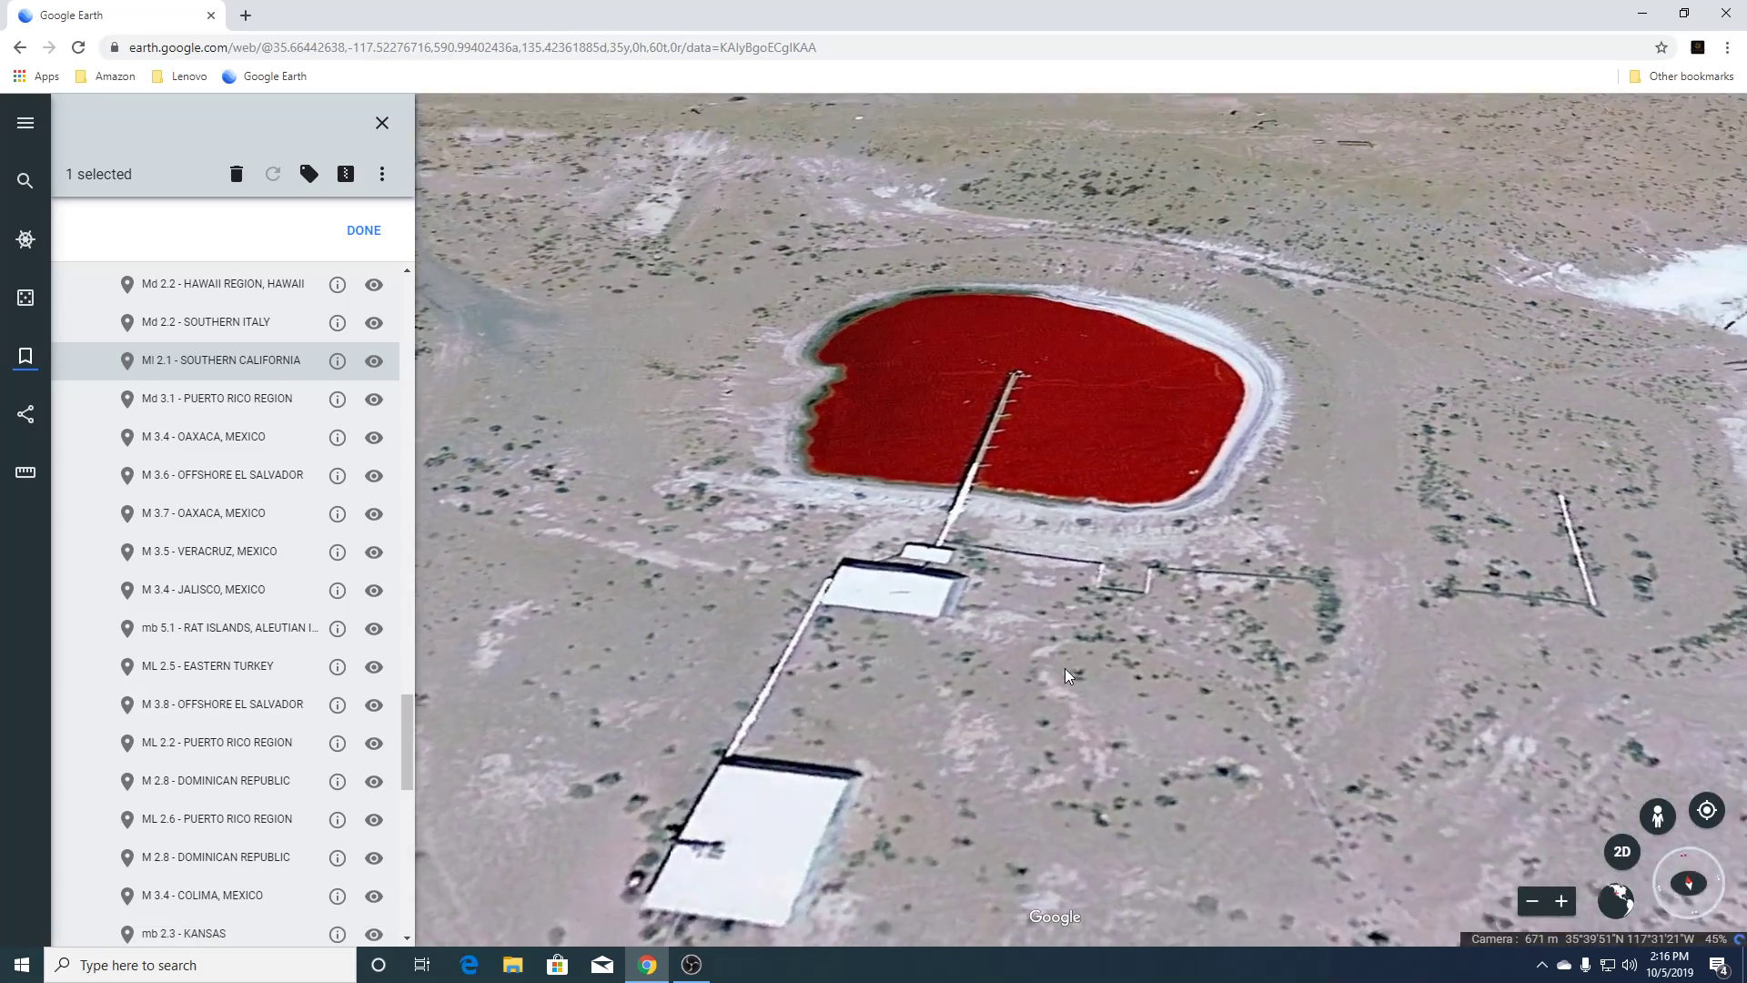
scroll(1067, 673, down, 5)
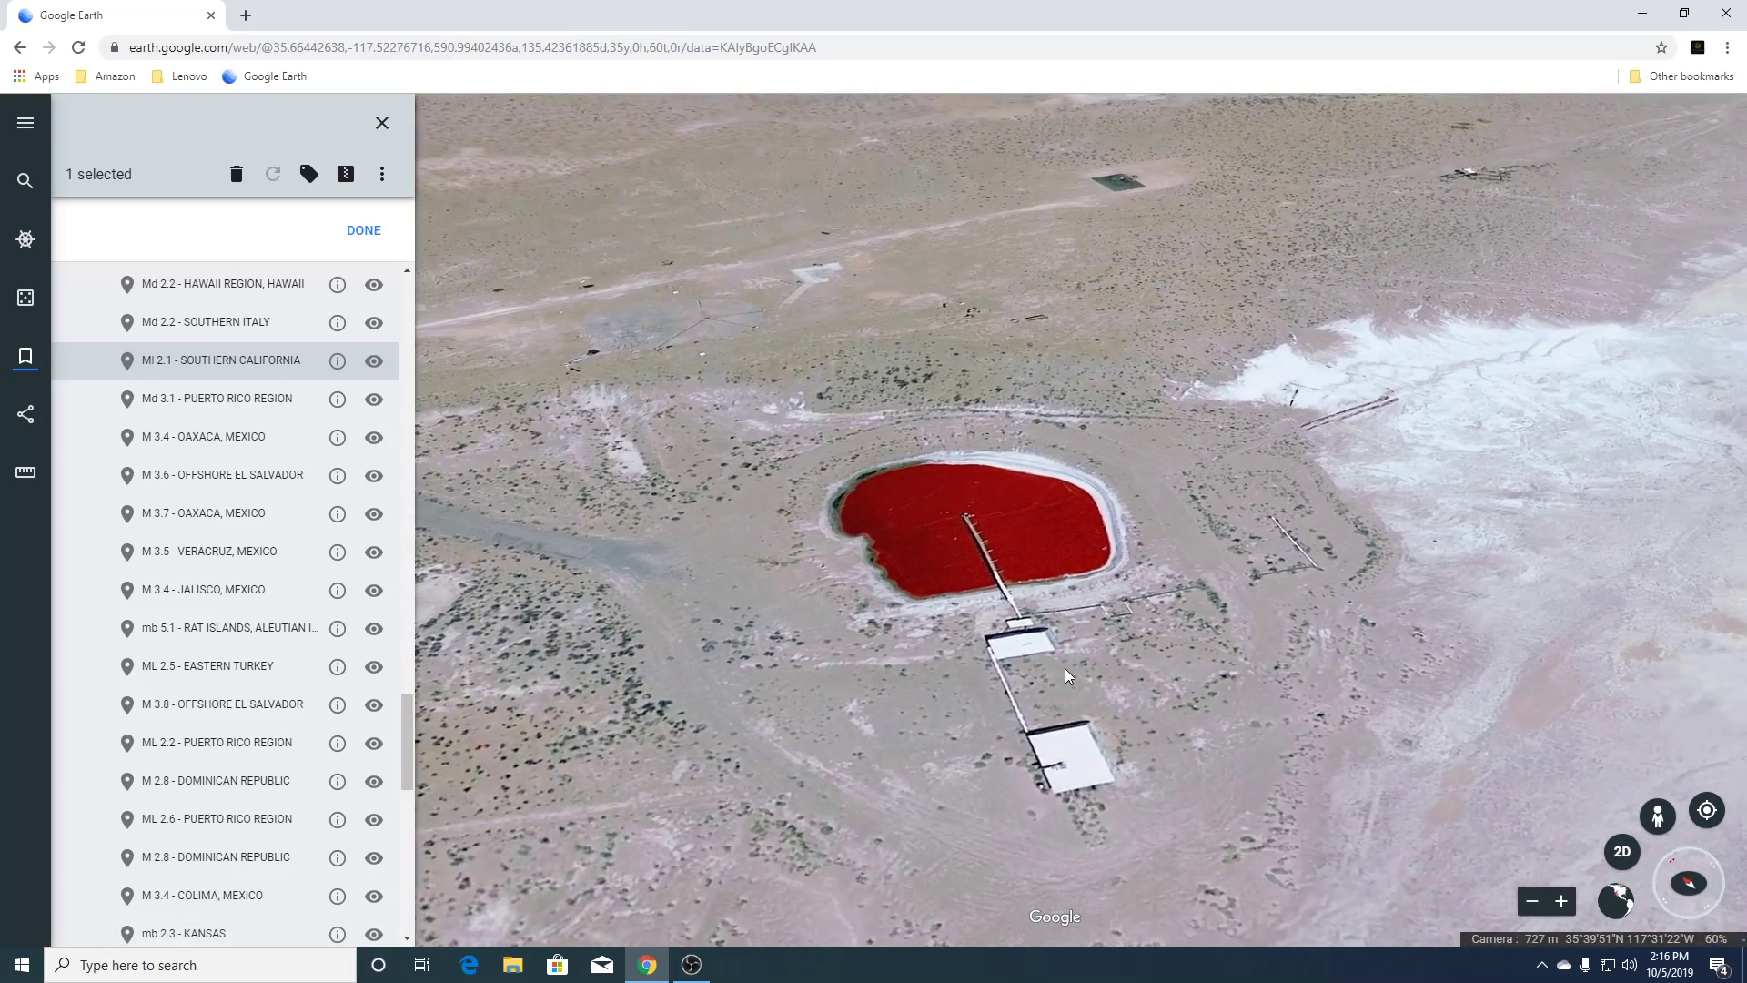
Fly to the Md 3.1 - PUERTO RICO REGION placemark and examine the surrounding seafloor and neighbouring epicenters.
scroll(1067, 672, down, 5)
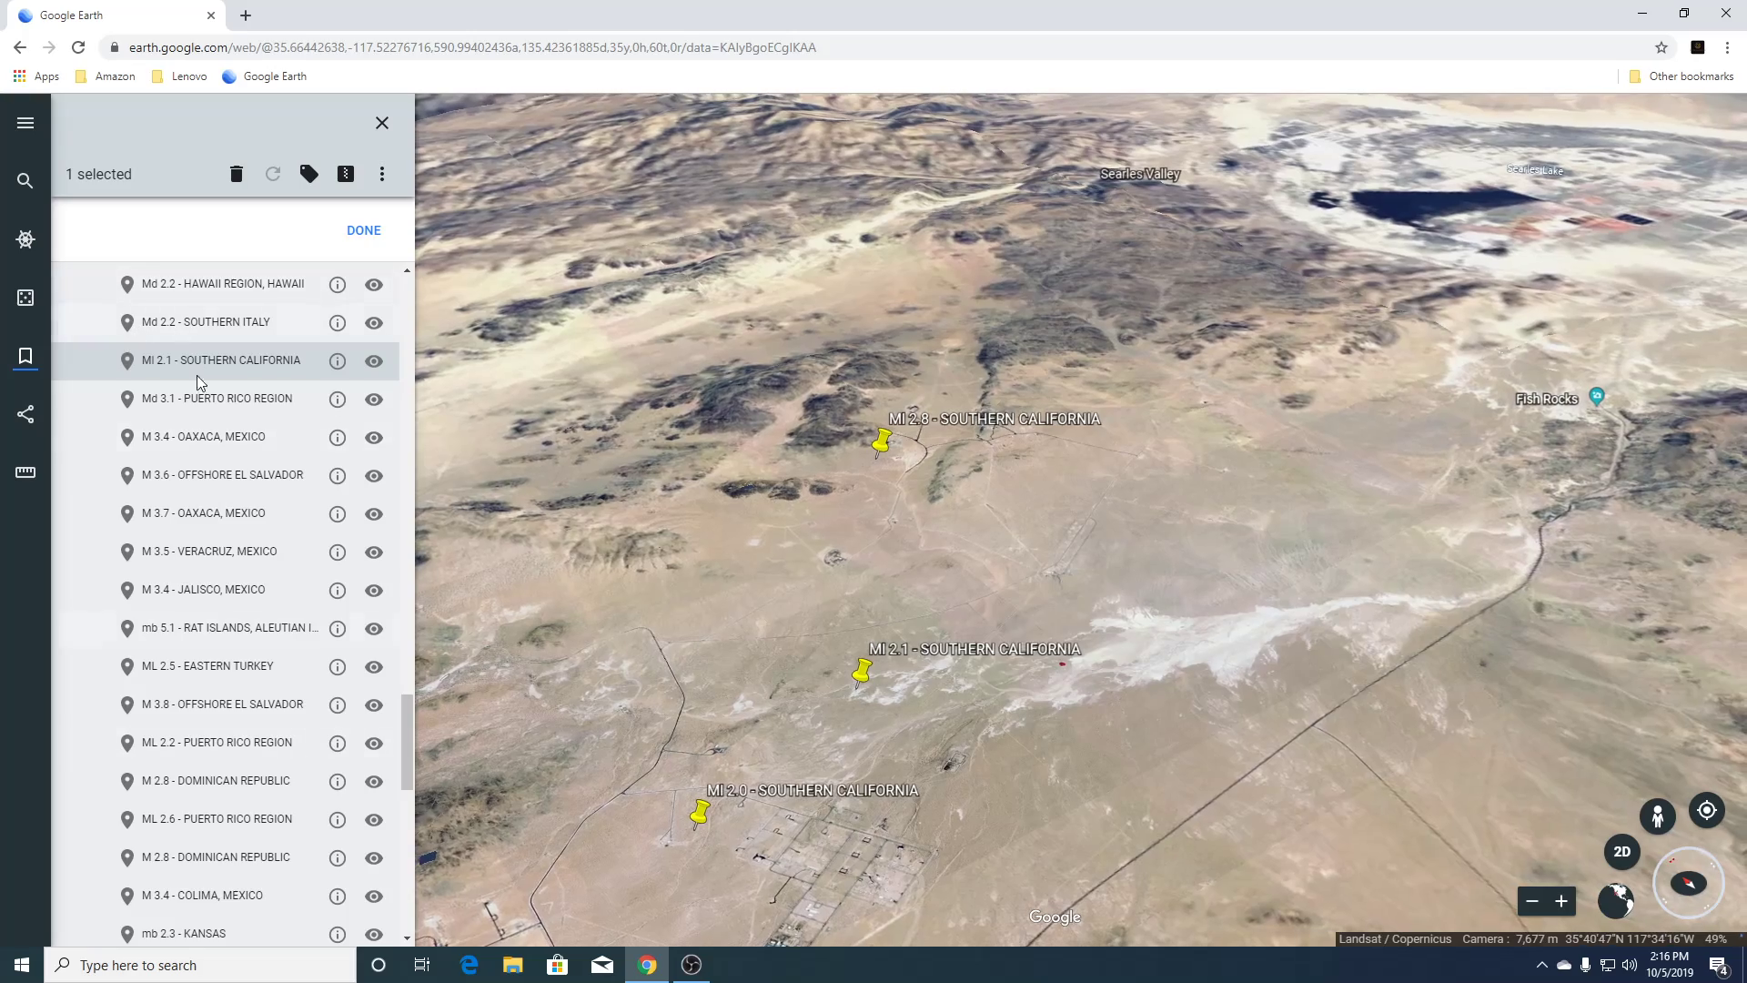
click(234, 399)
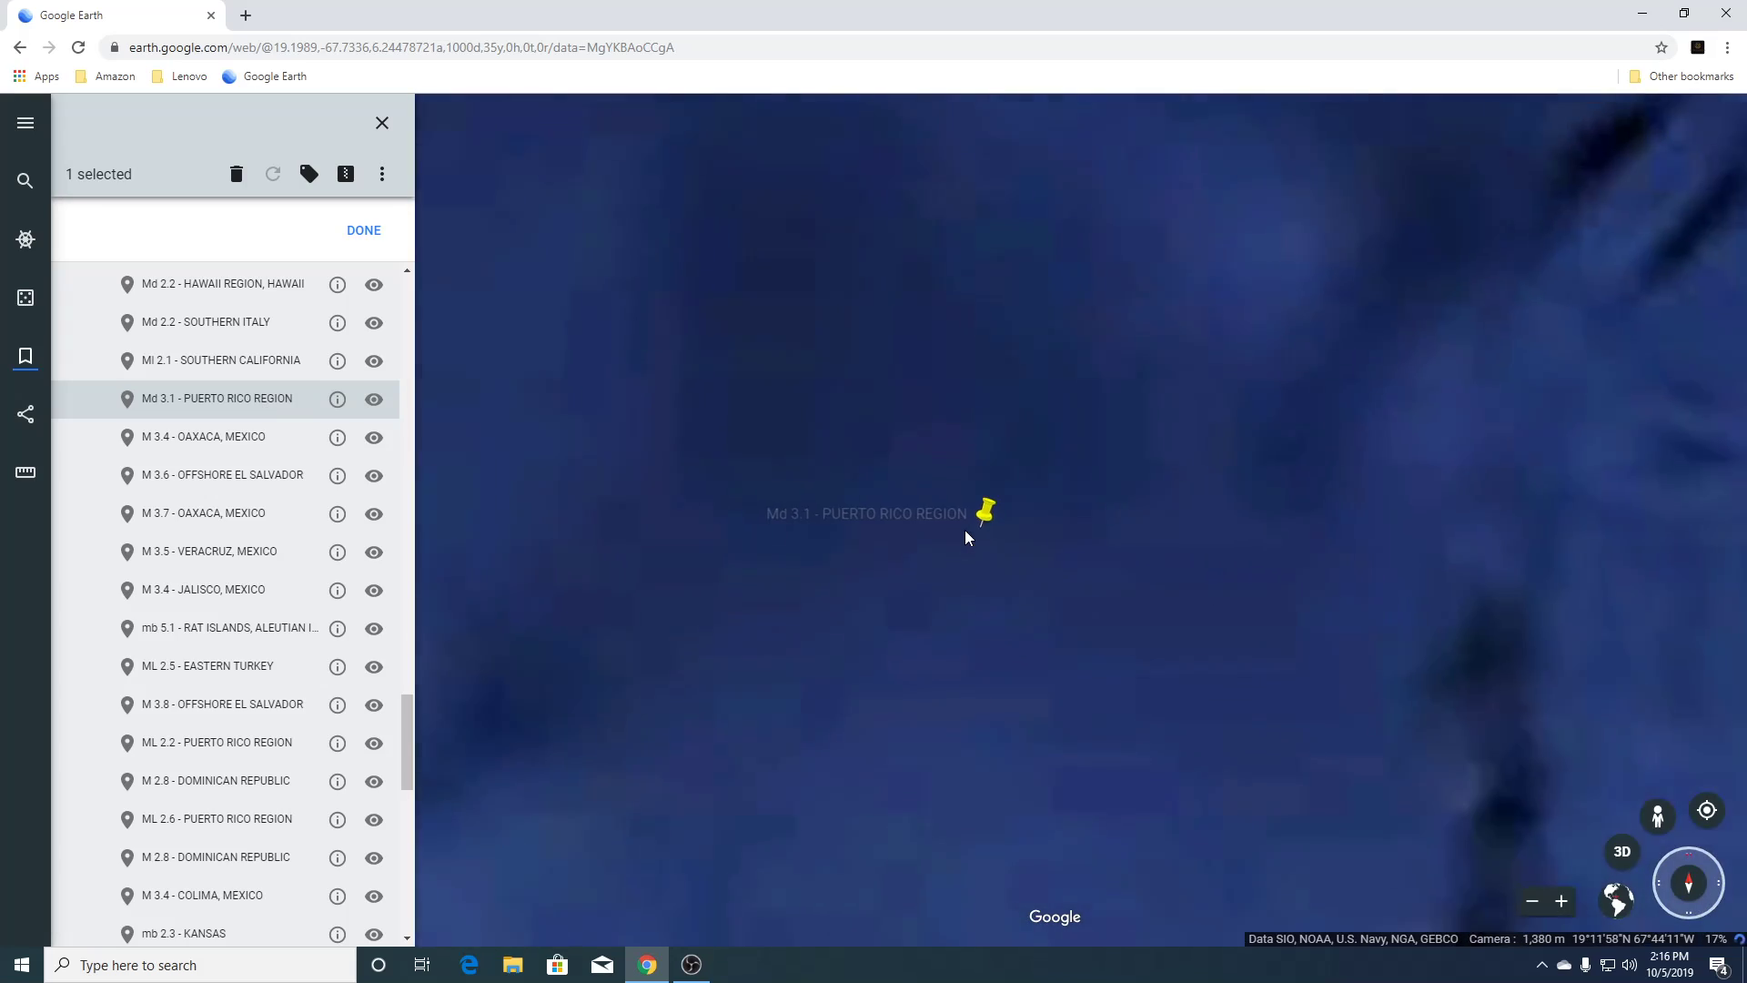
scroll(966, 536, down, 5)
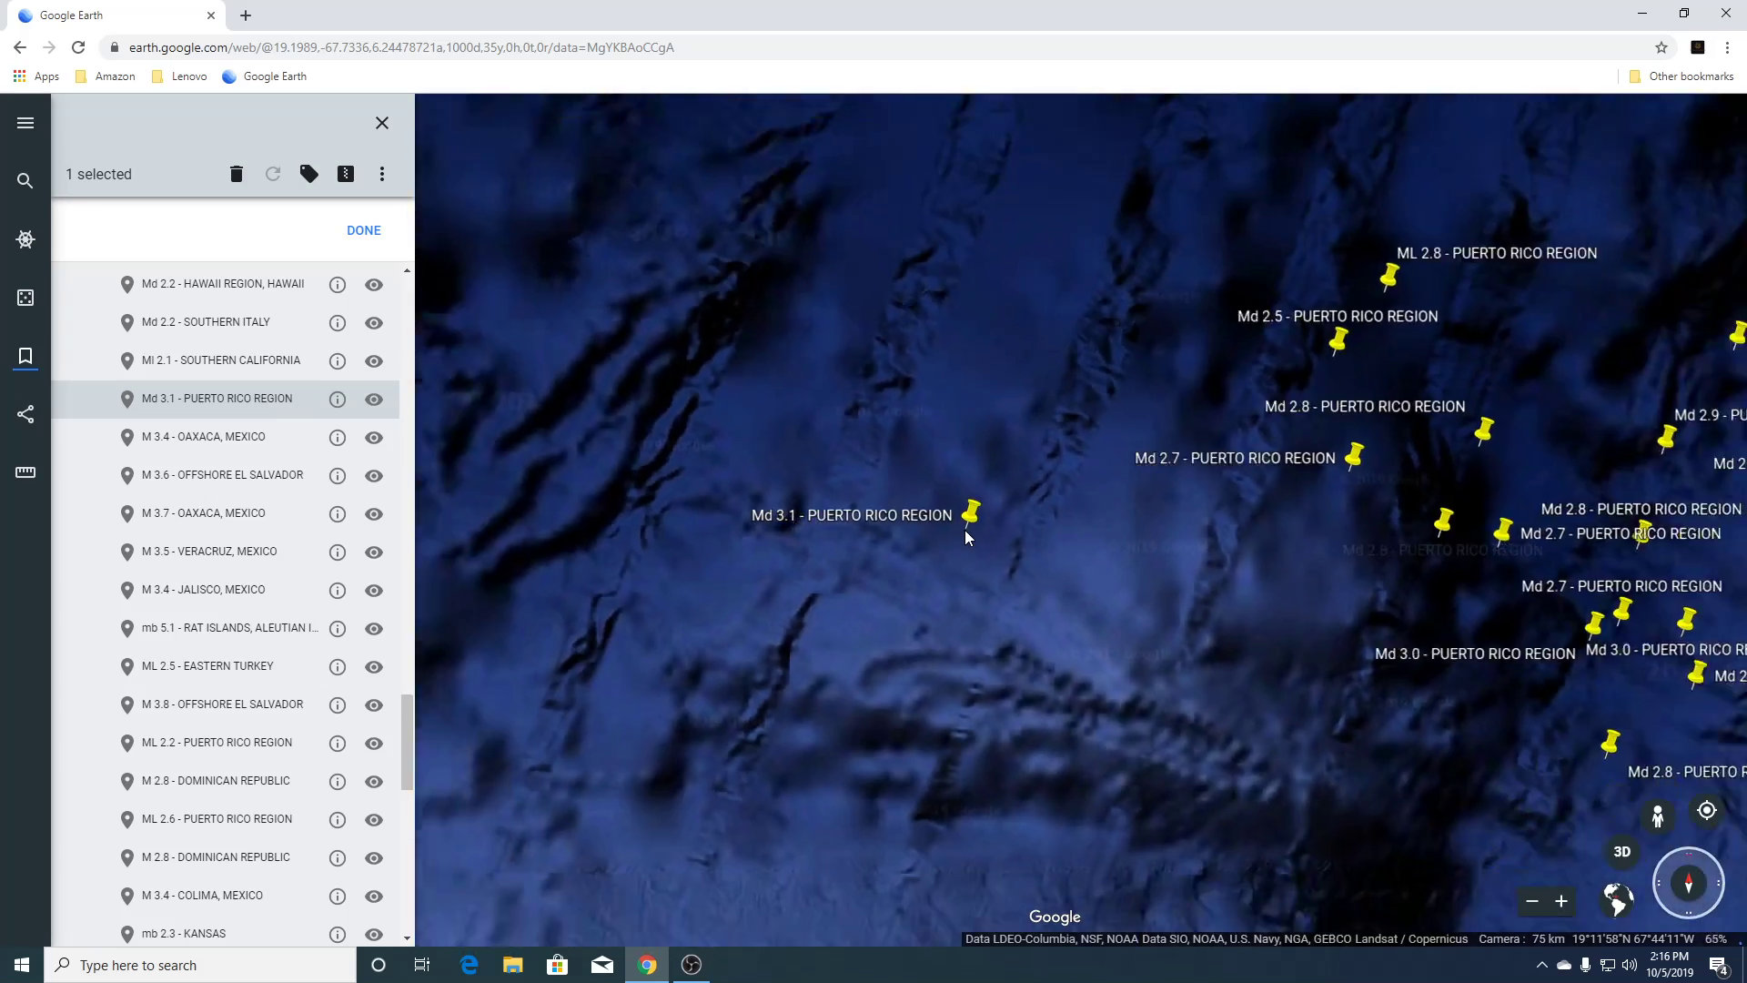
scroll(967, 537, down, 7)
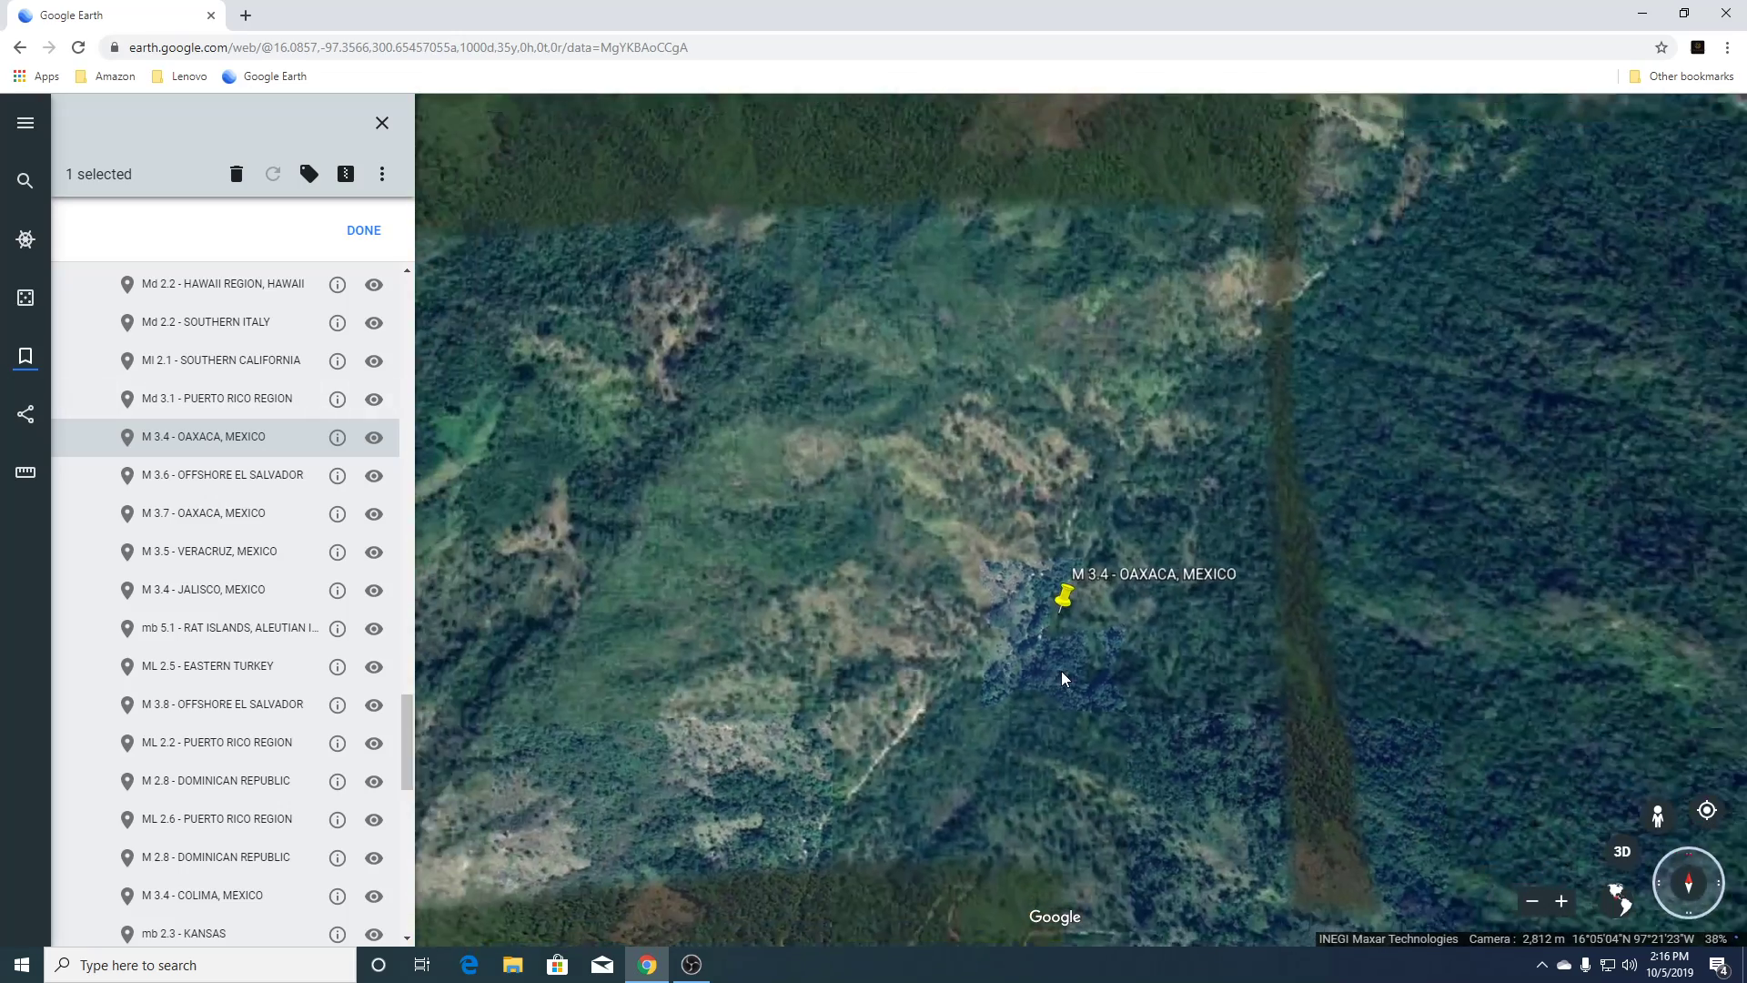
Examine the terrain around the M 3.4 - OAXACA, MEXICO placemark in 3D, including Zacatepec and the wider region out to the coast.
scroll(1061, 670, down, 3)
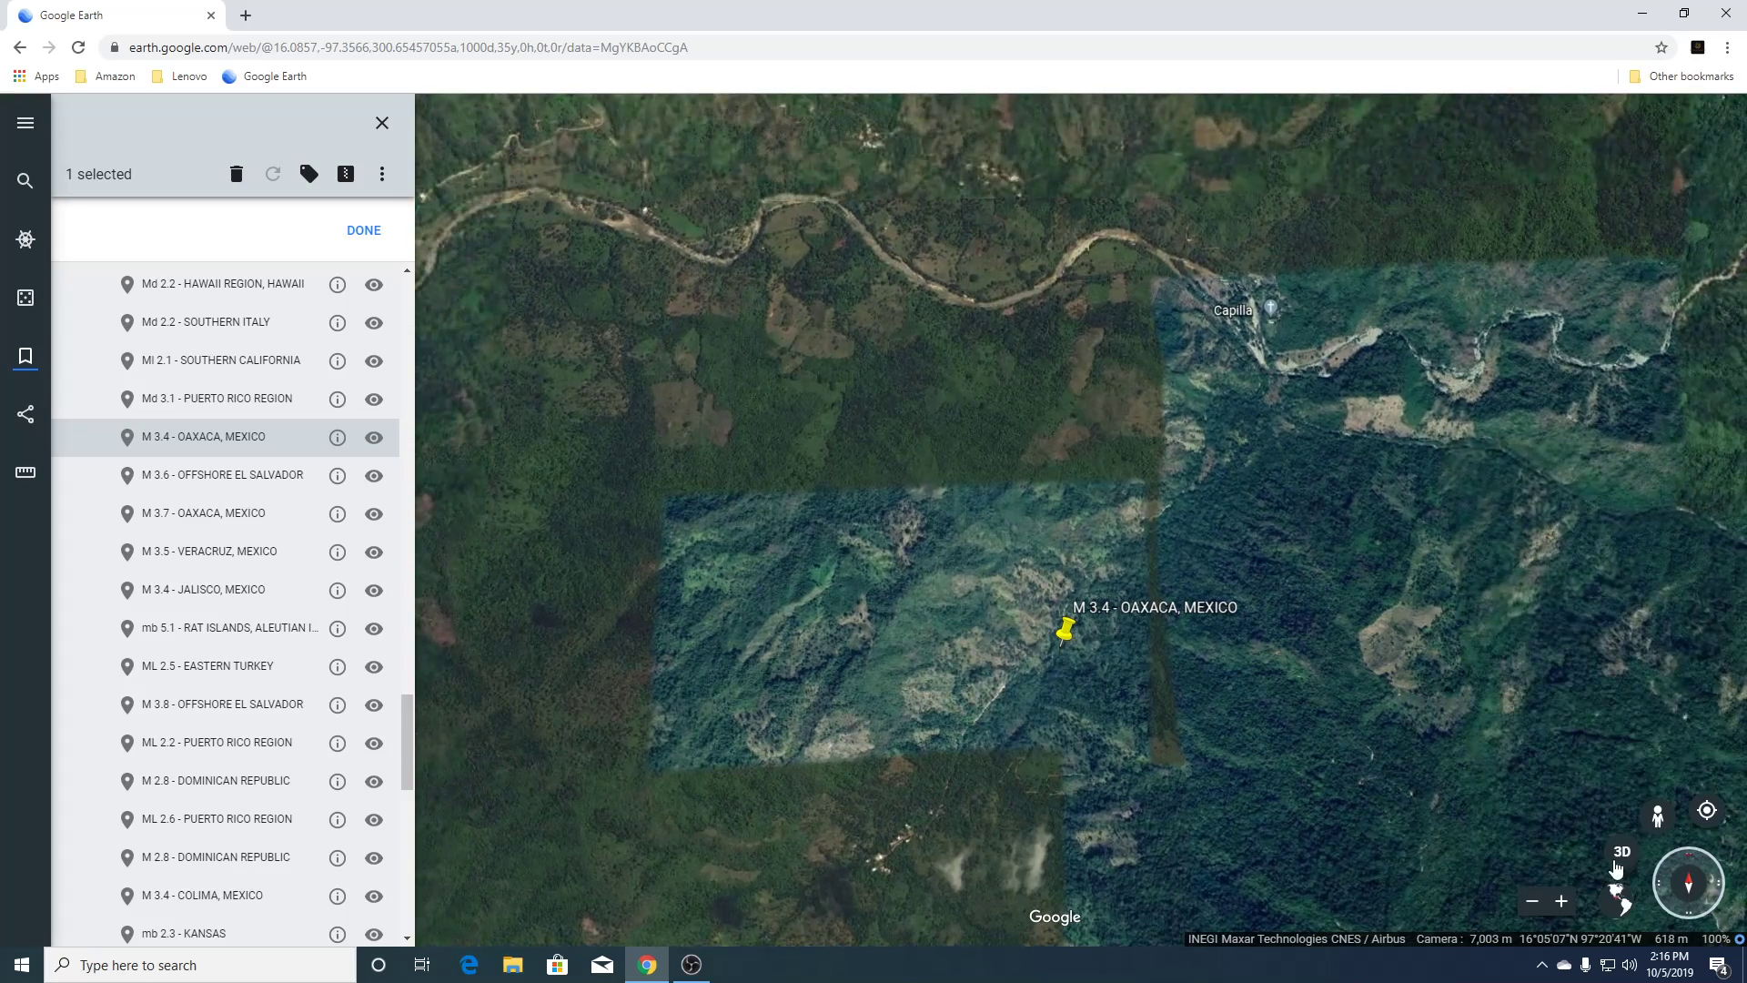
click(1623, 853)
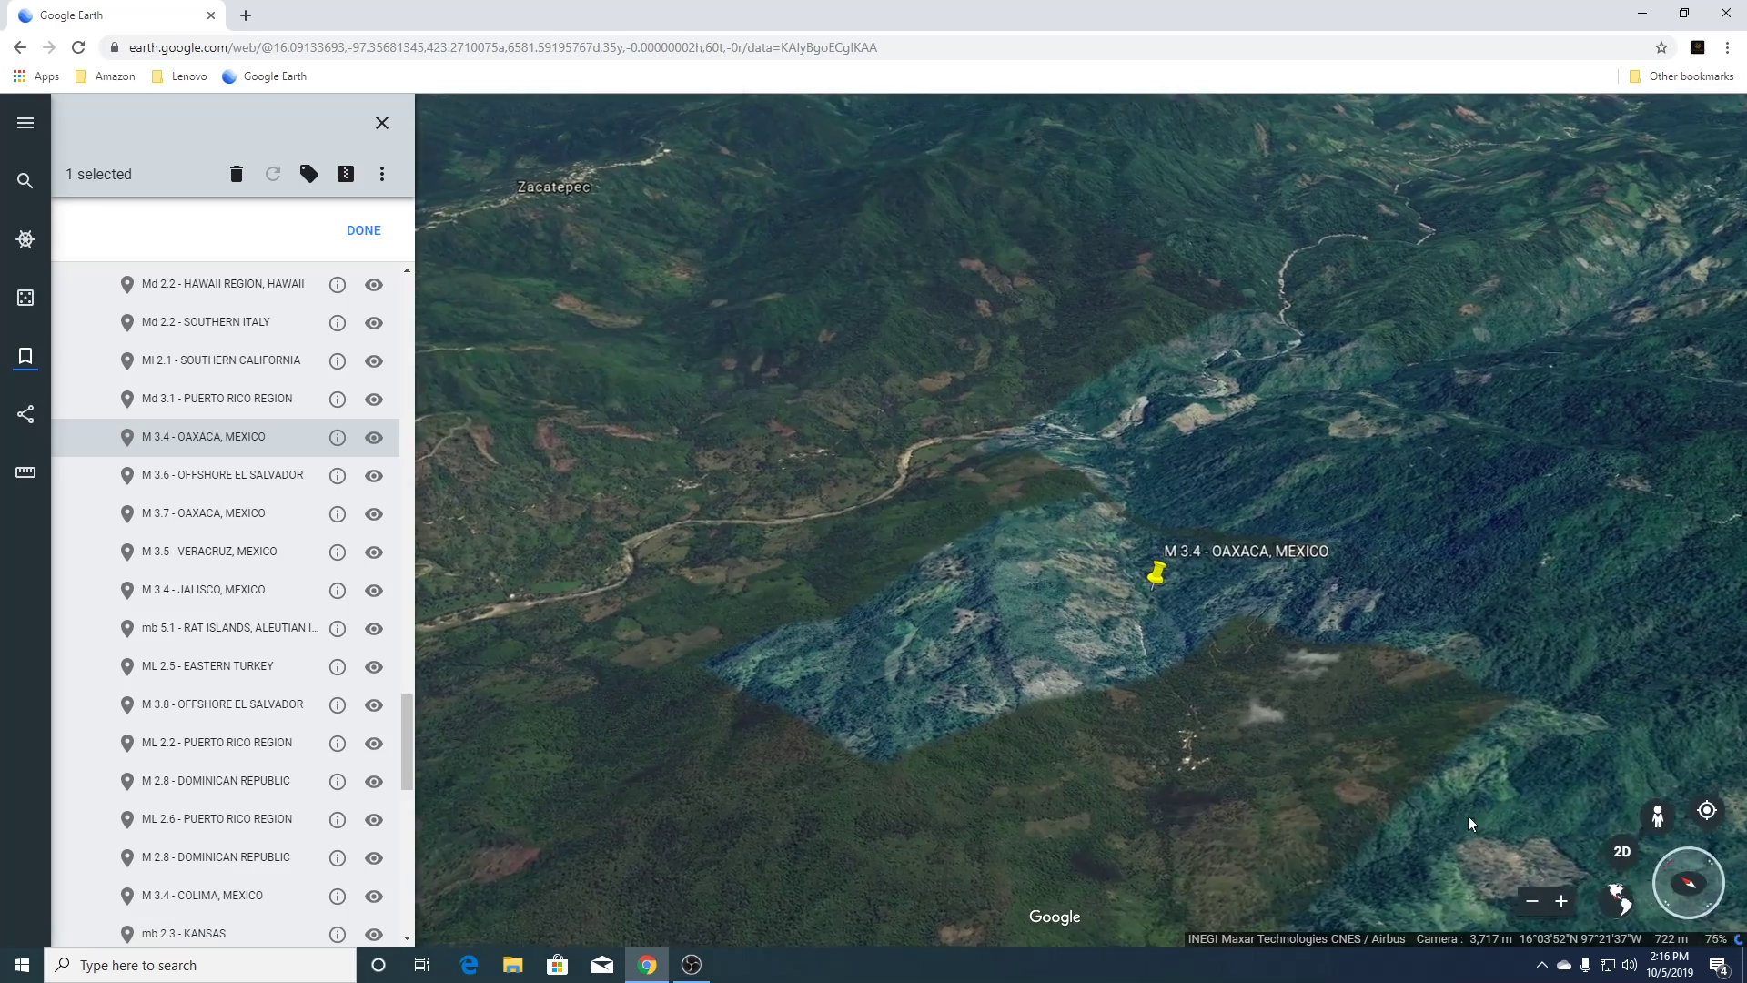
drag(993, 352, 1120, 452)
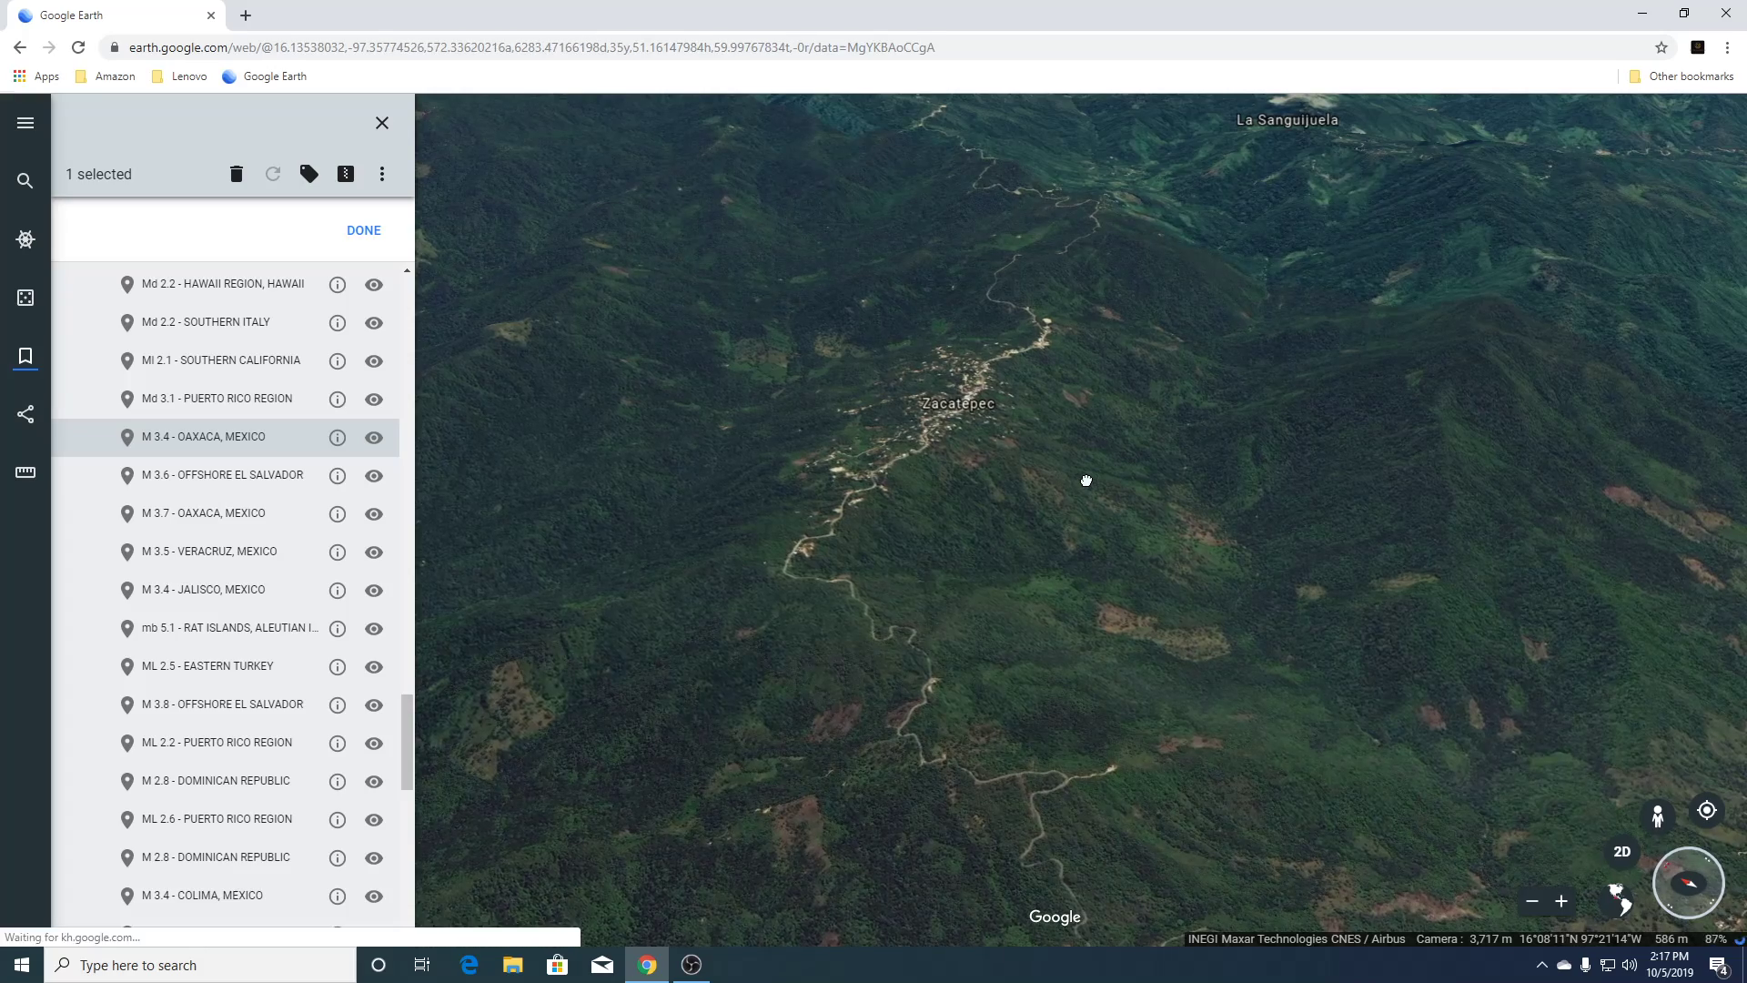
drag(962, 425, 800, 312)
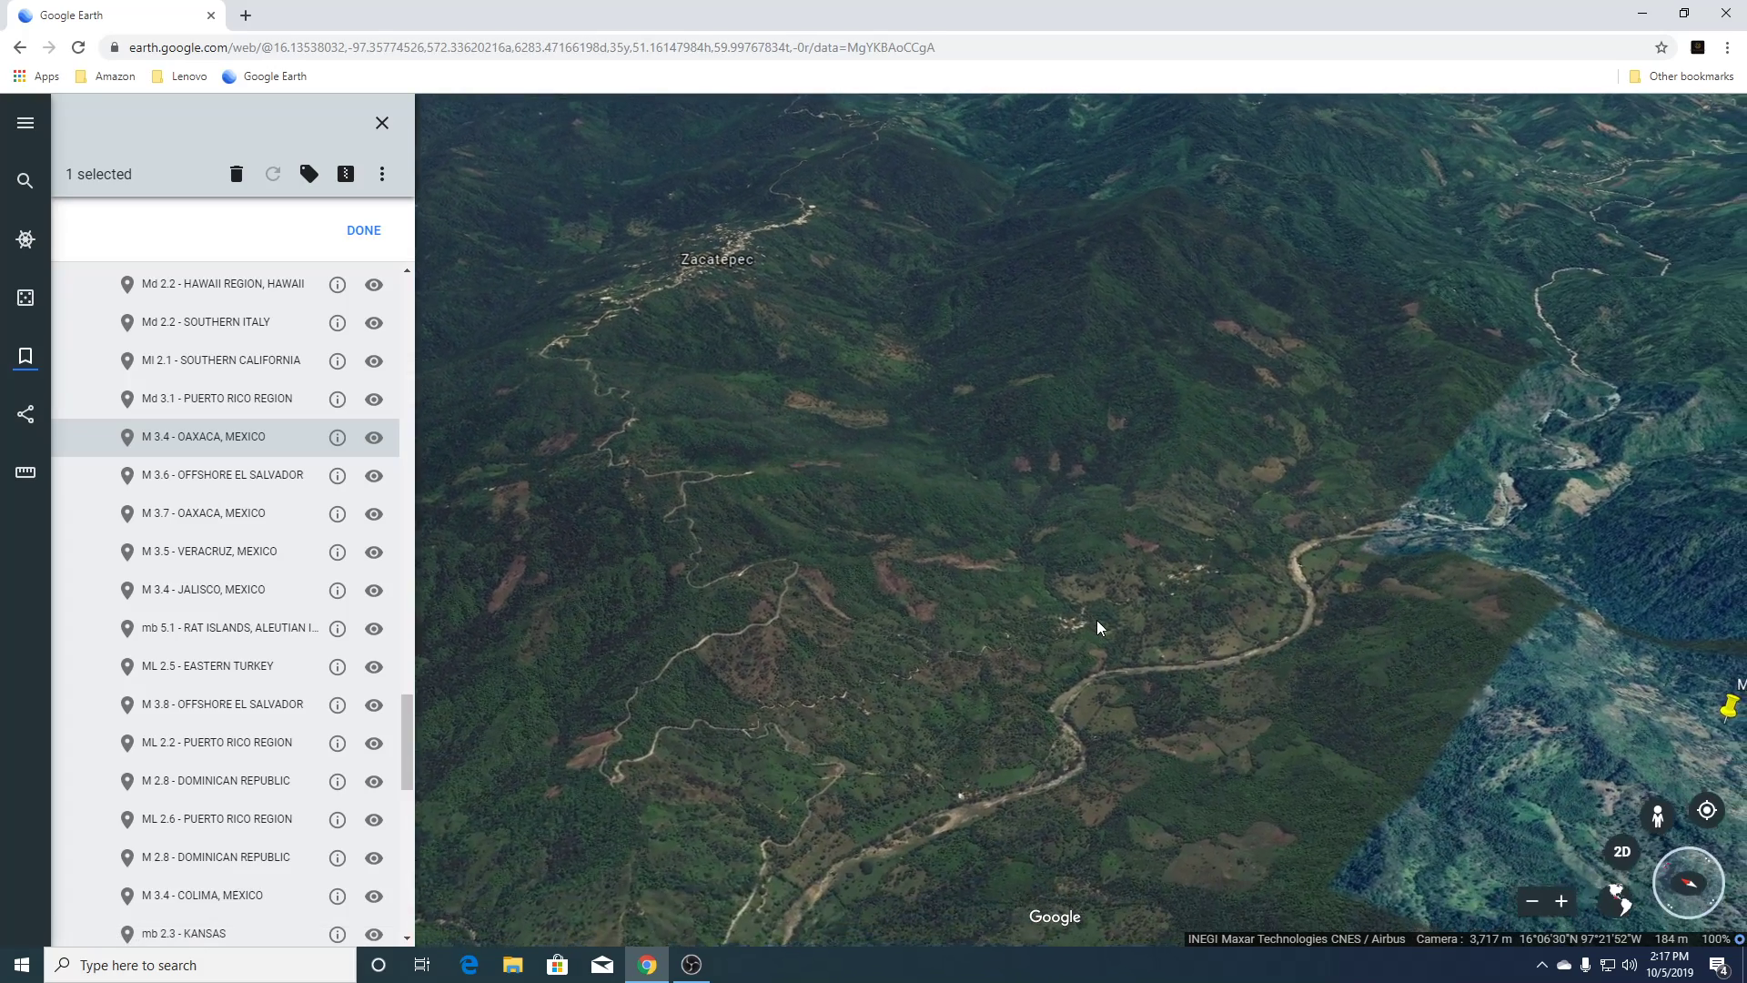
scroll(1098, 626, down, 5)
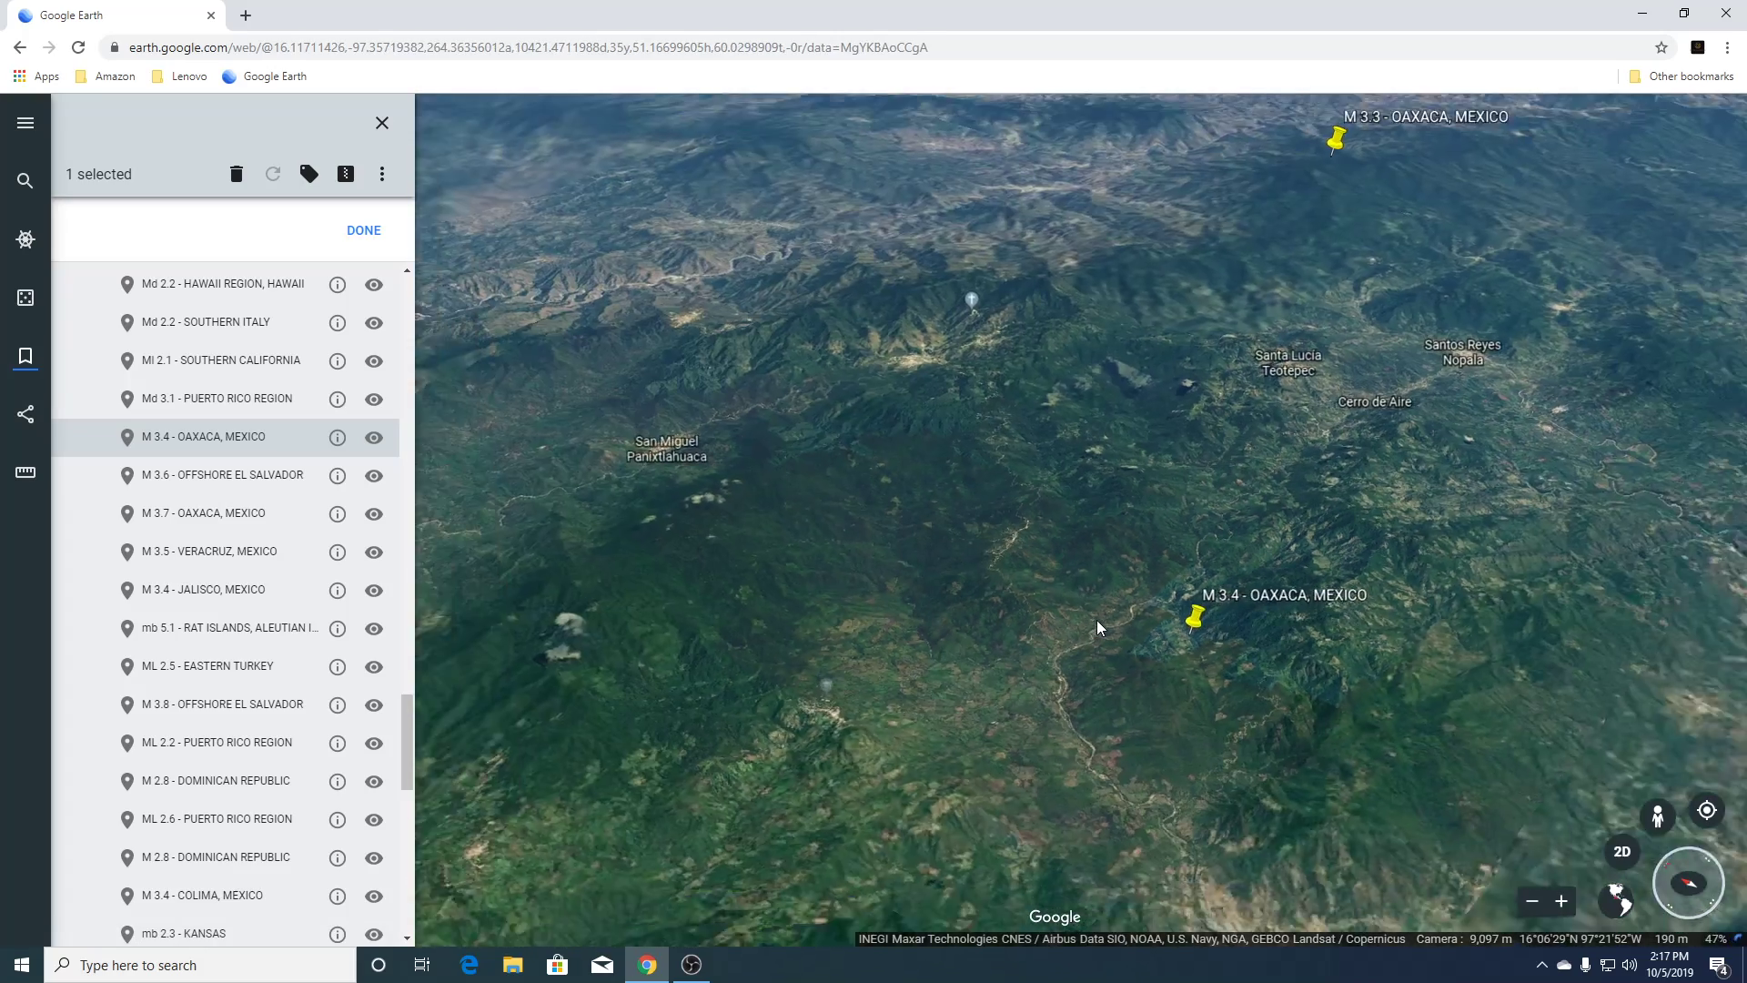
scroll(1097, 625, down, 3)
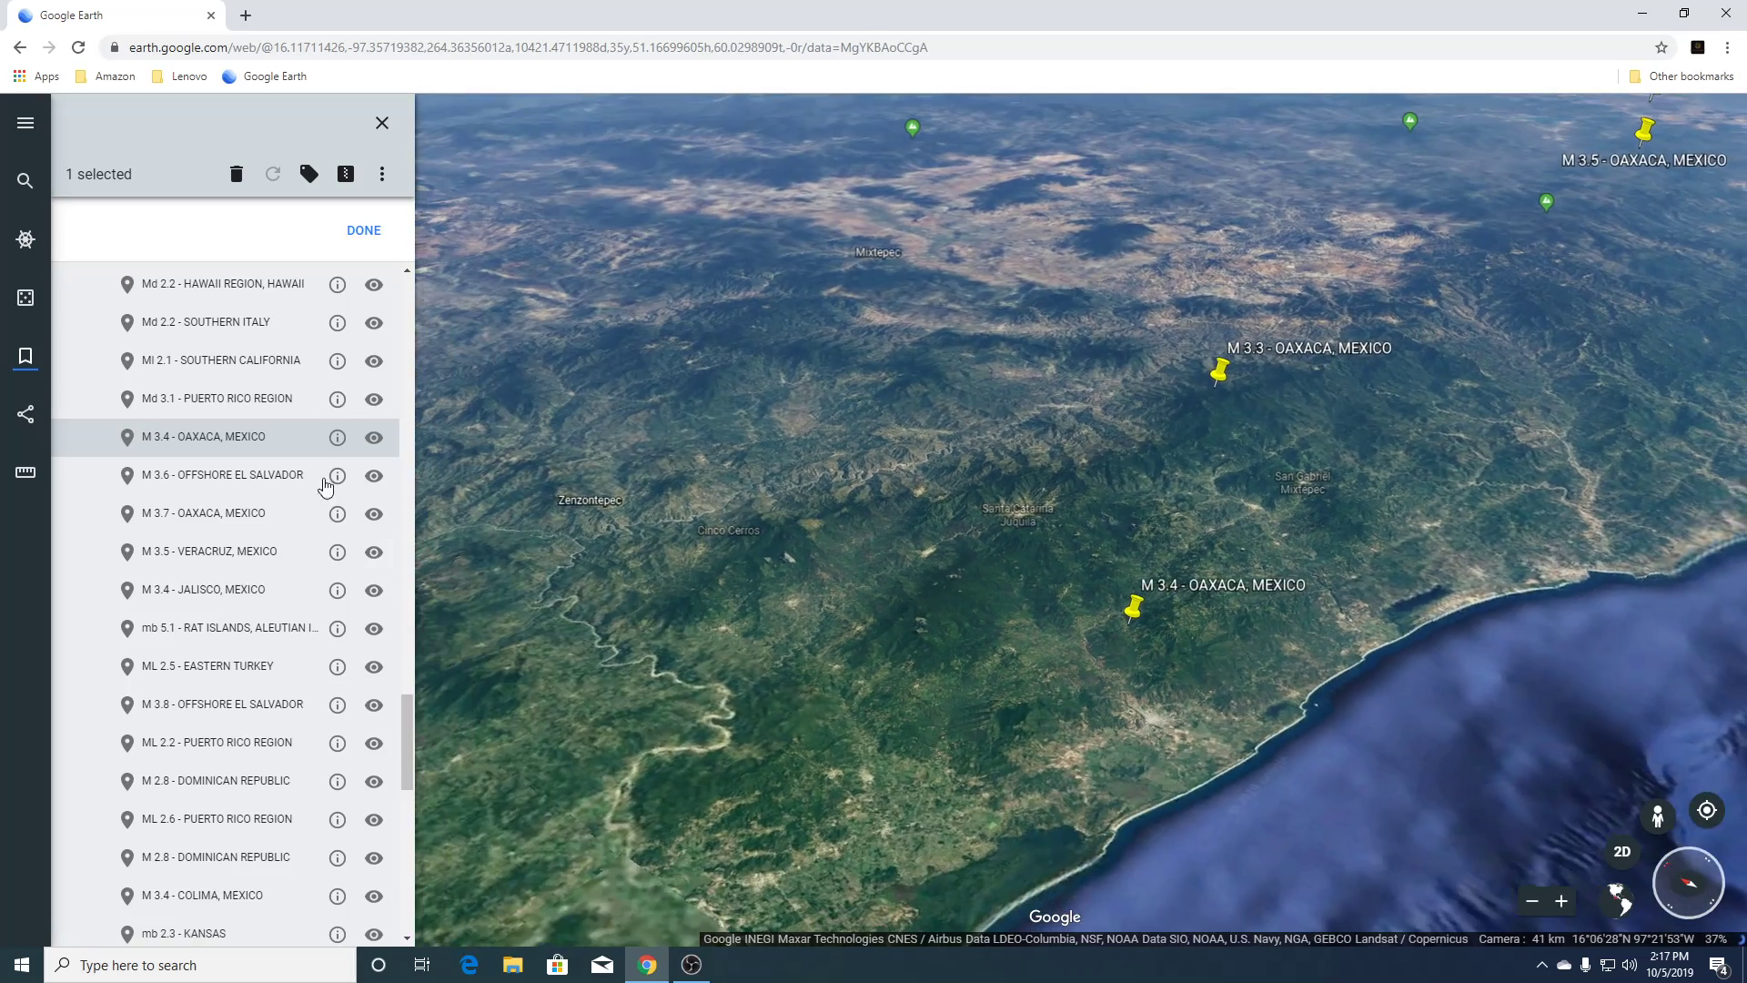
Fly to the M 3.6 - OFFSHORE EL SALVADOR placemark and examine the surrounding seafloor out to the coastline.
click(253, 475)
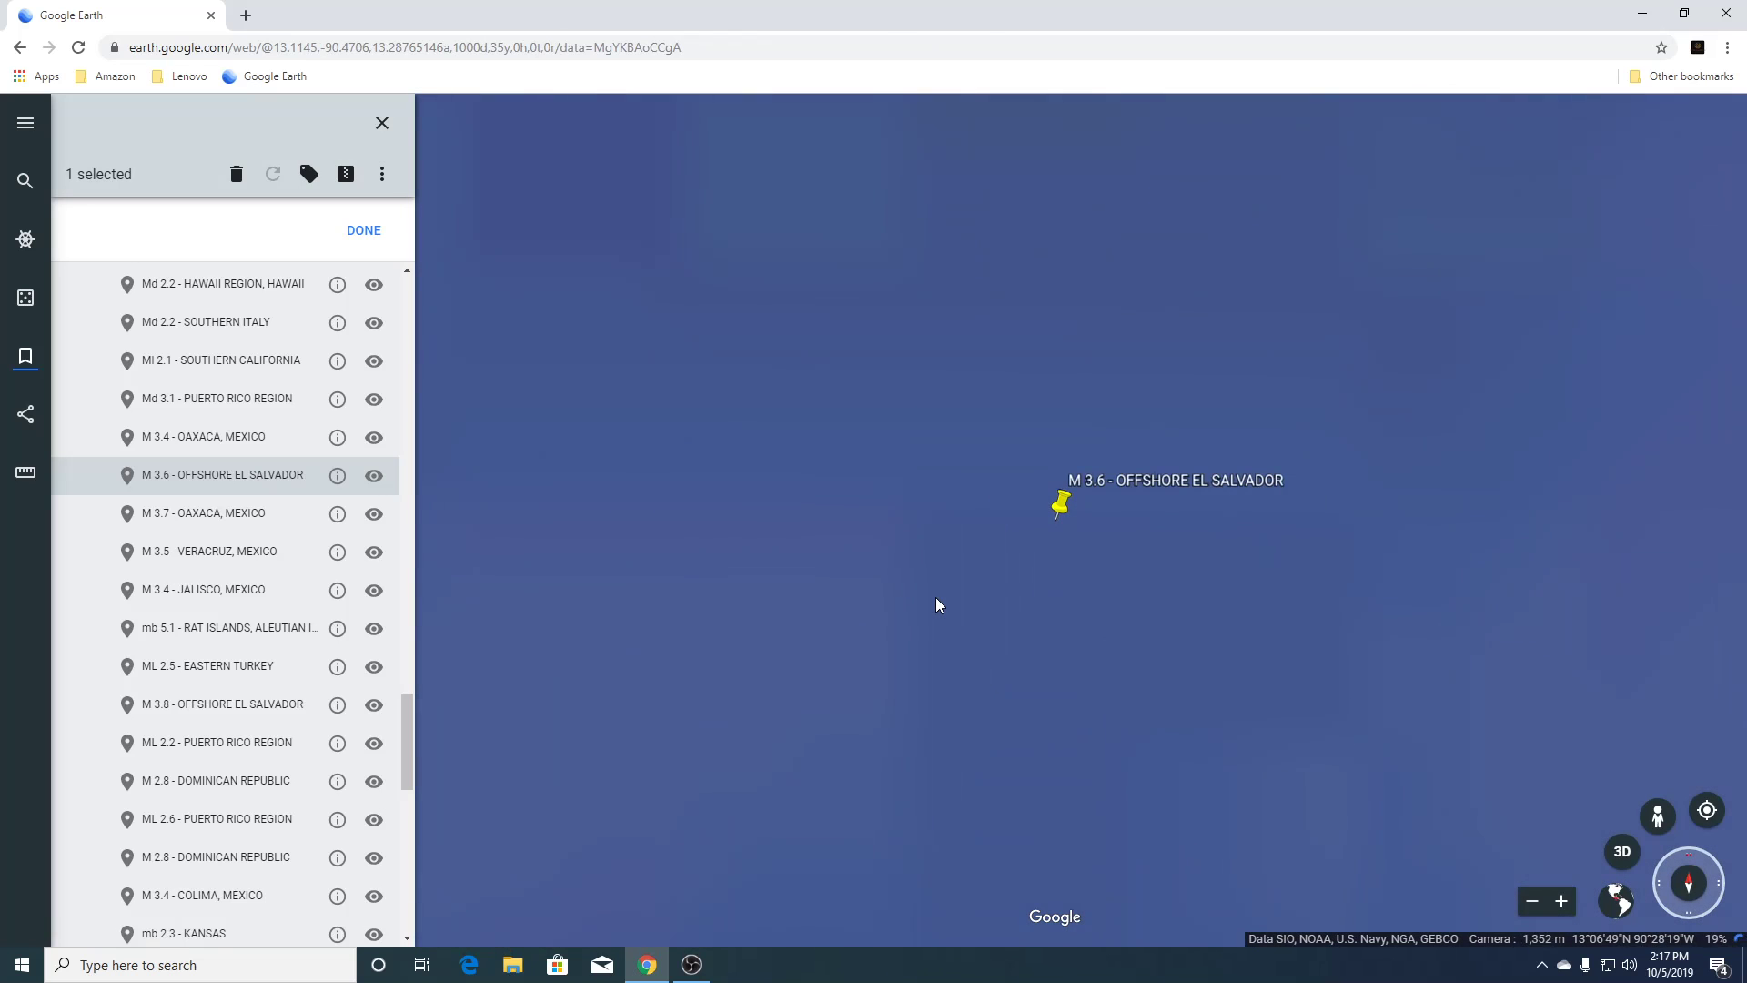
scroll(937, 598, down, 5)
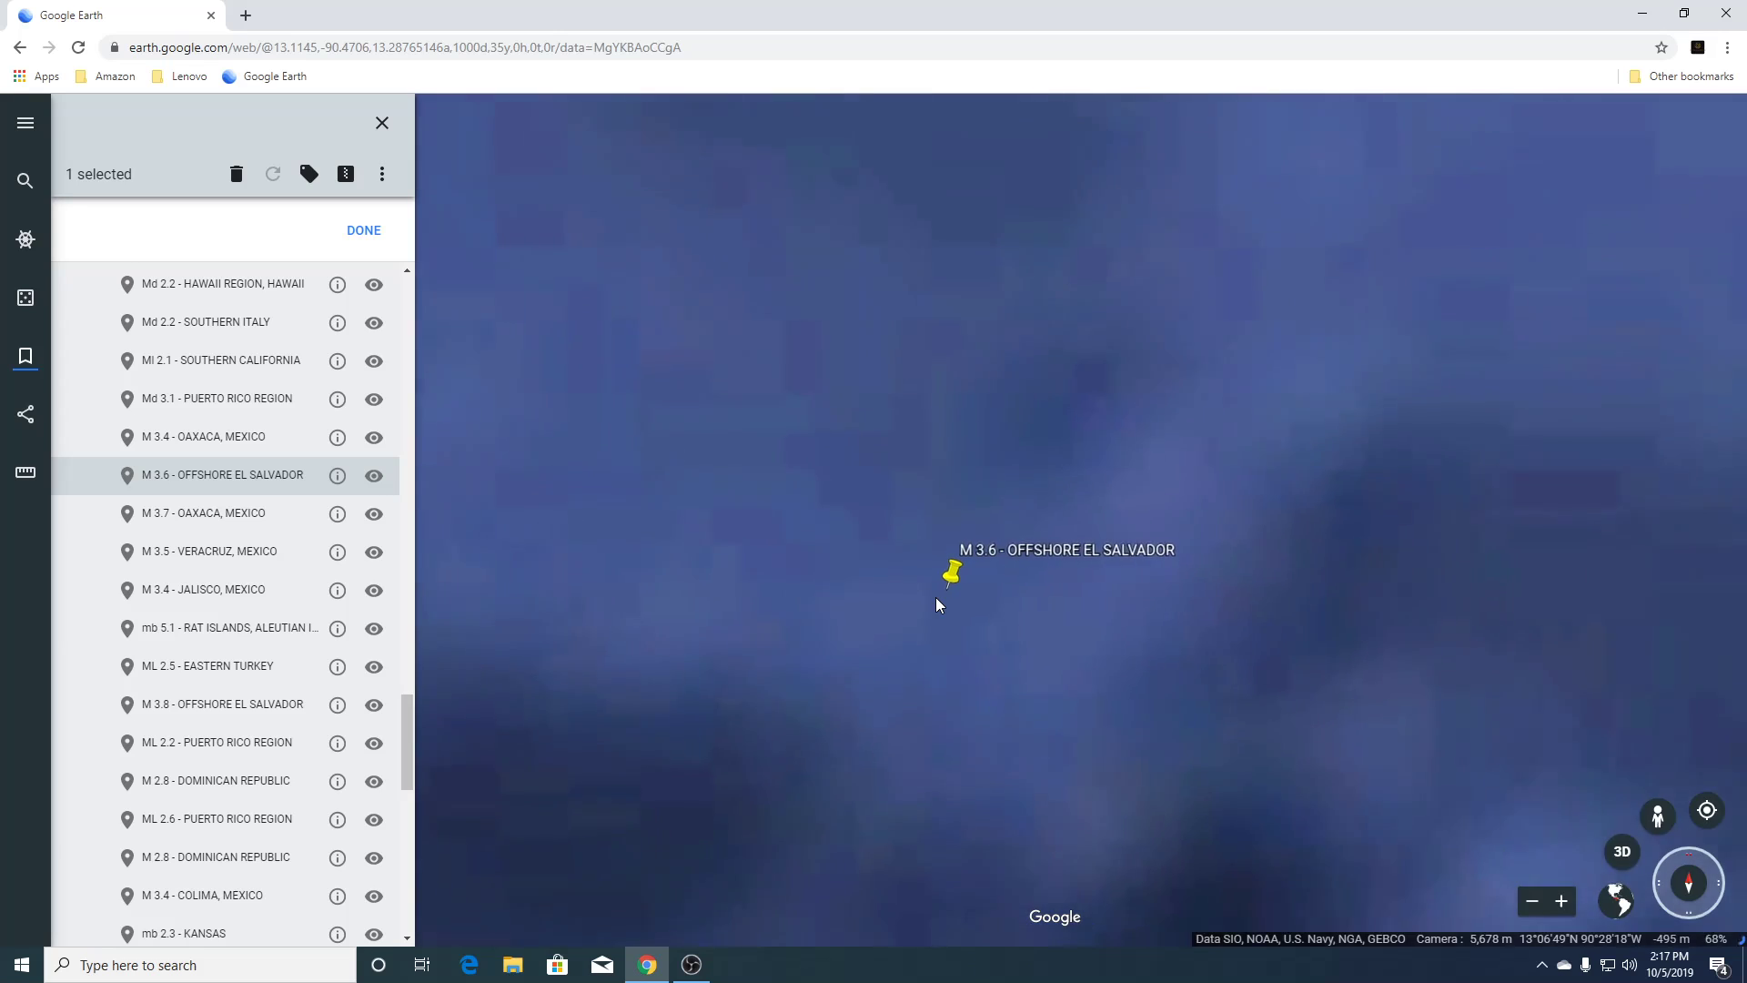
scroll(937, 598, down, 5)
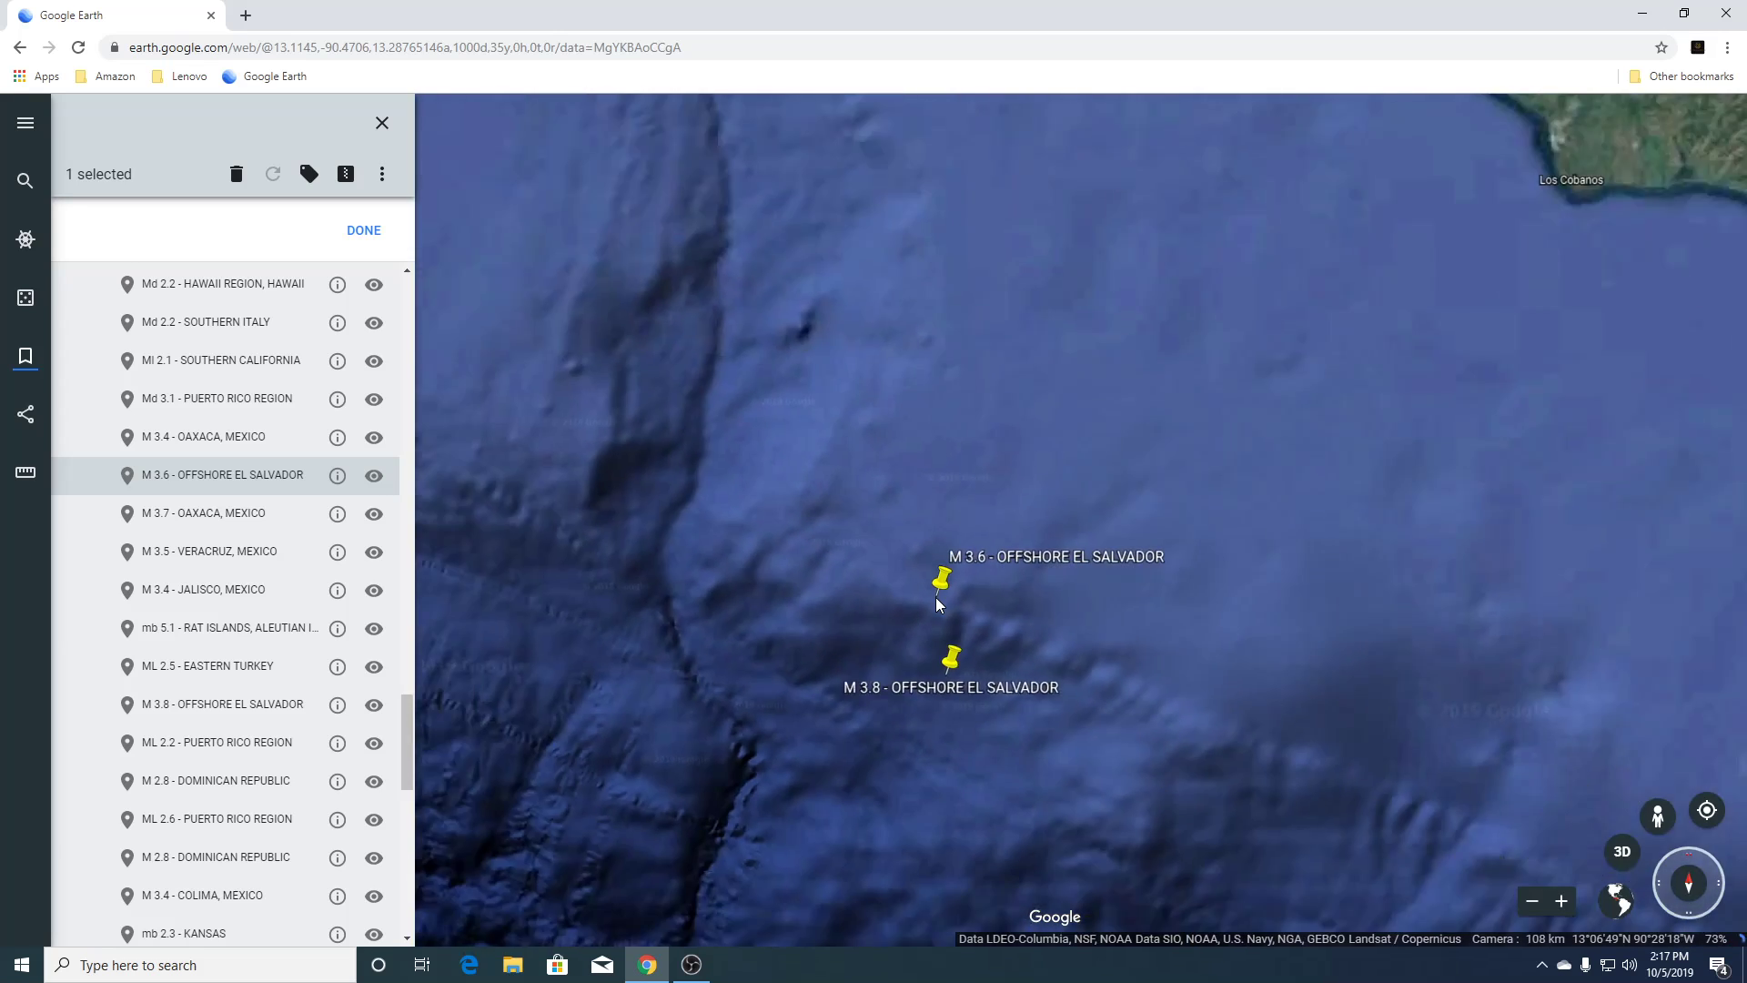
scroll(937, 598, down, 3)
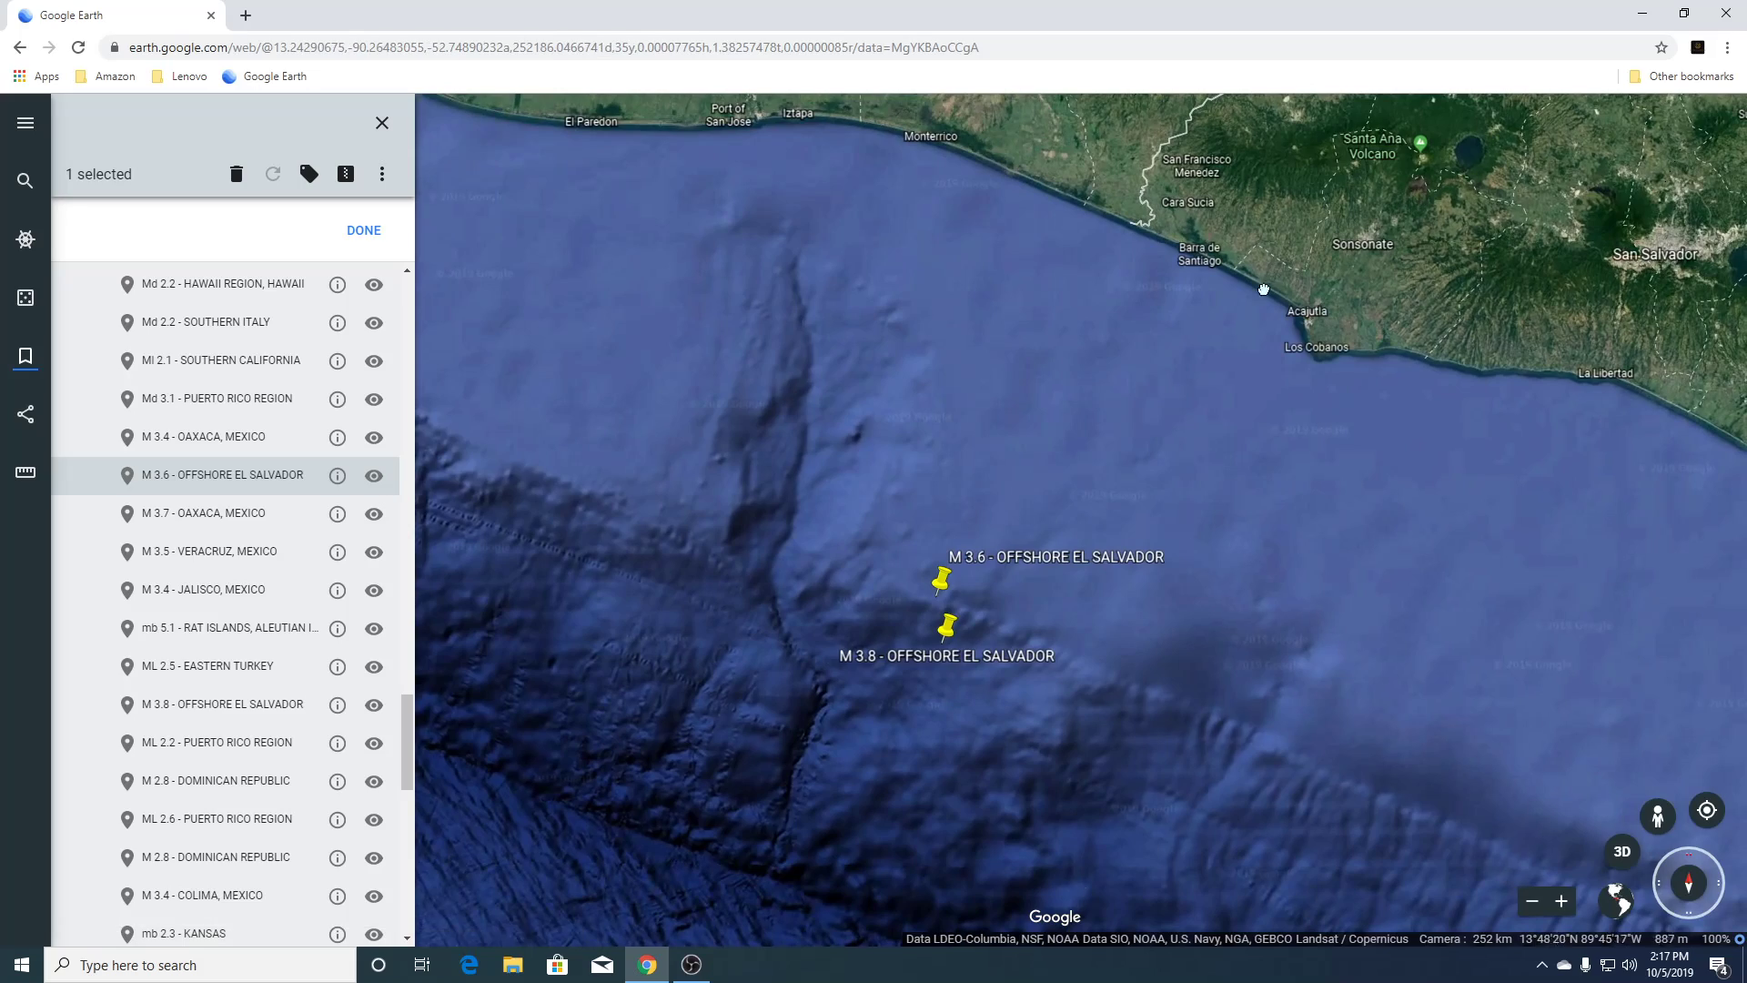
Find Santa Ana Volcano inland from the El Salvador placemark and enter a photo sphere at its crater.
drag(1264, 290, 1057, 473)
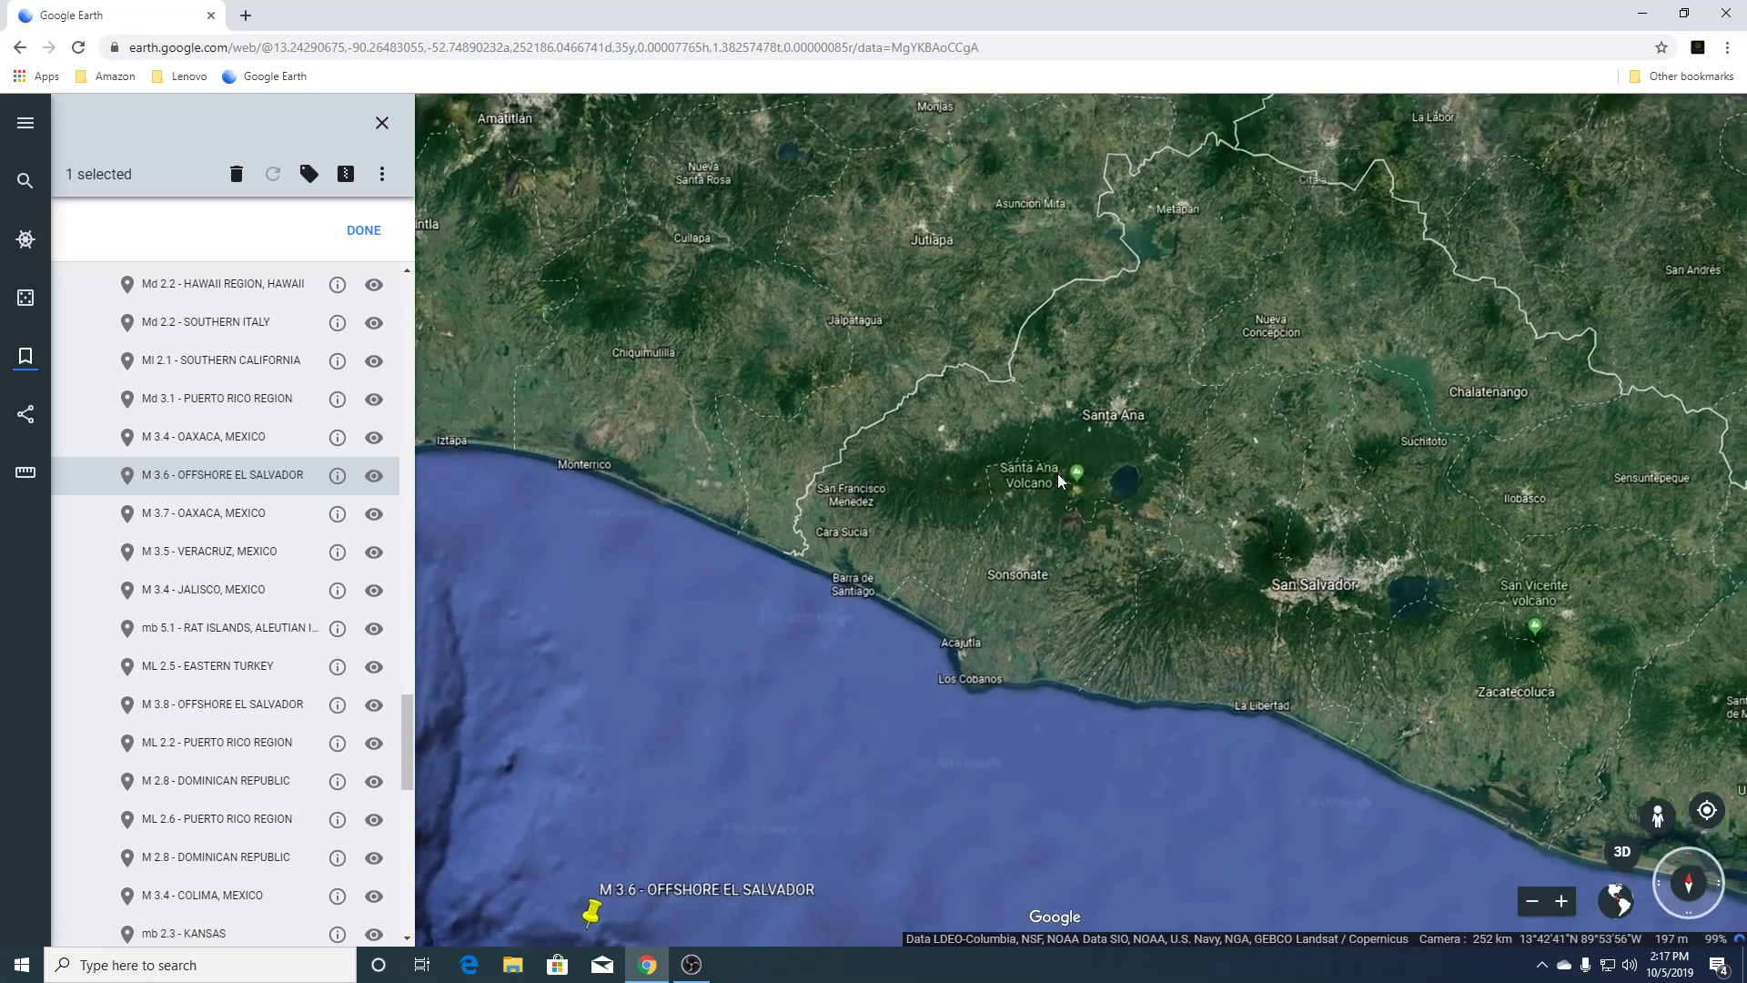
scroll(1057, 473, up, 5)
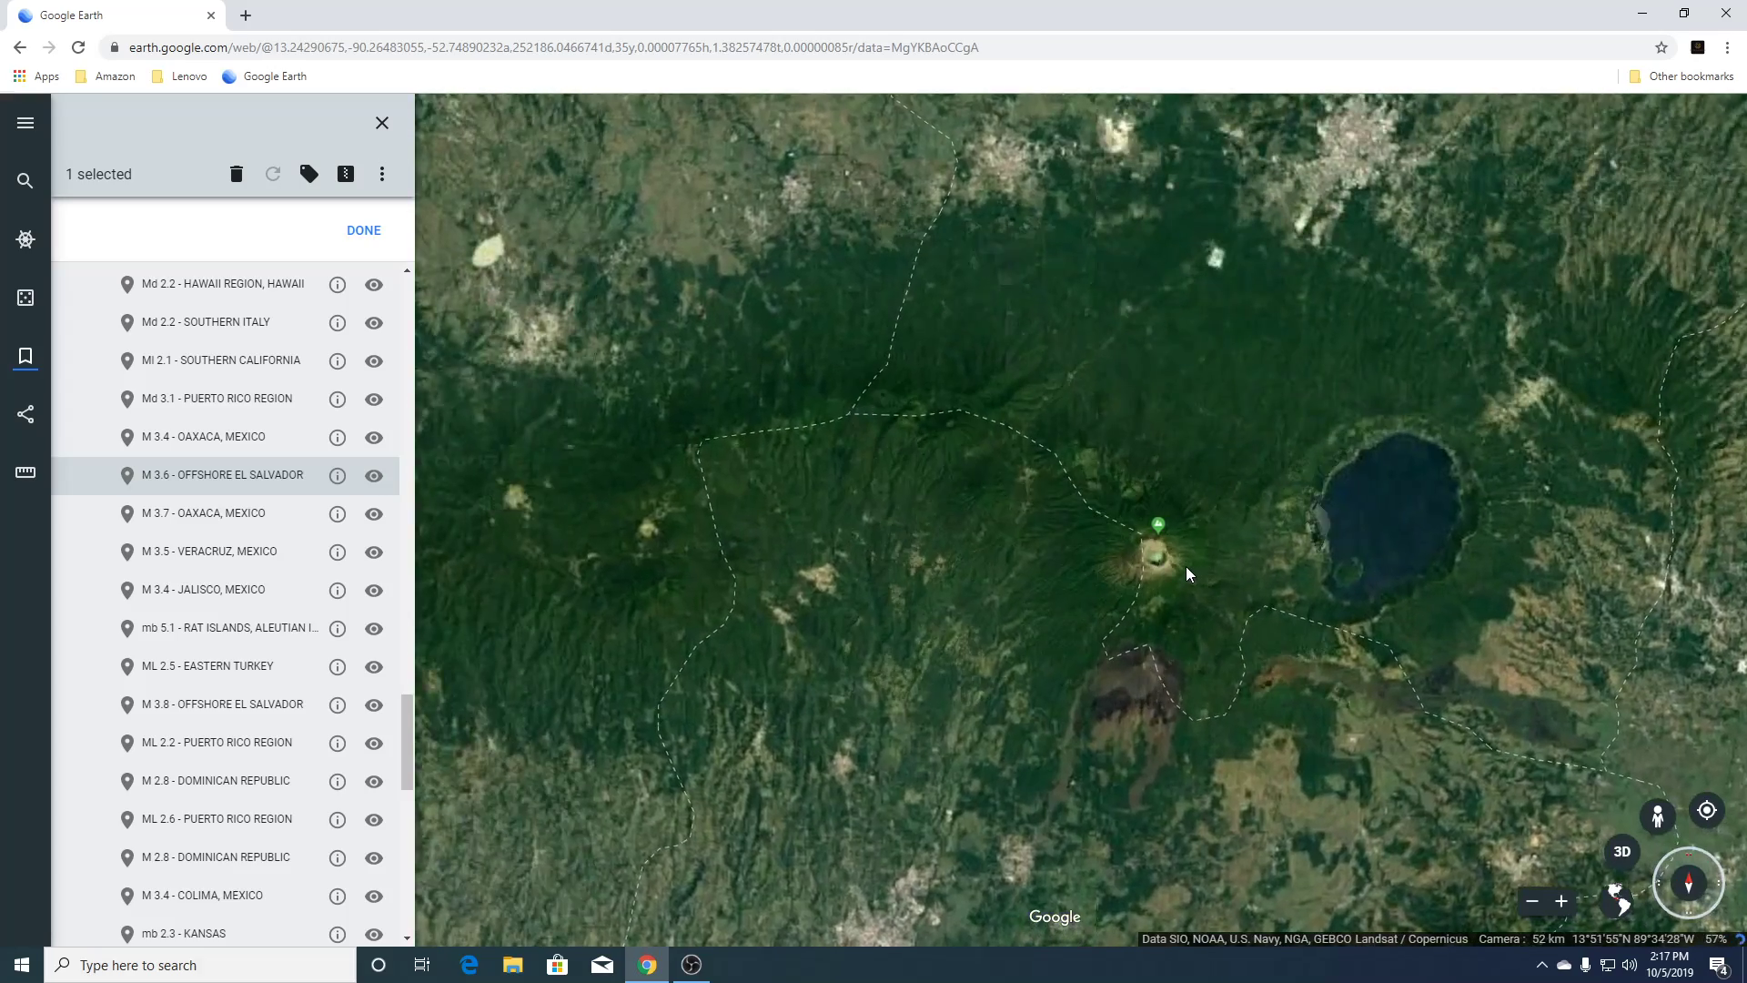
scroll(1186, 566, up, 5)
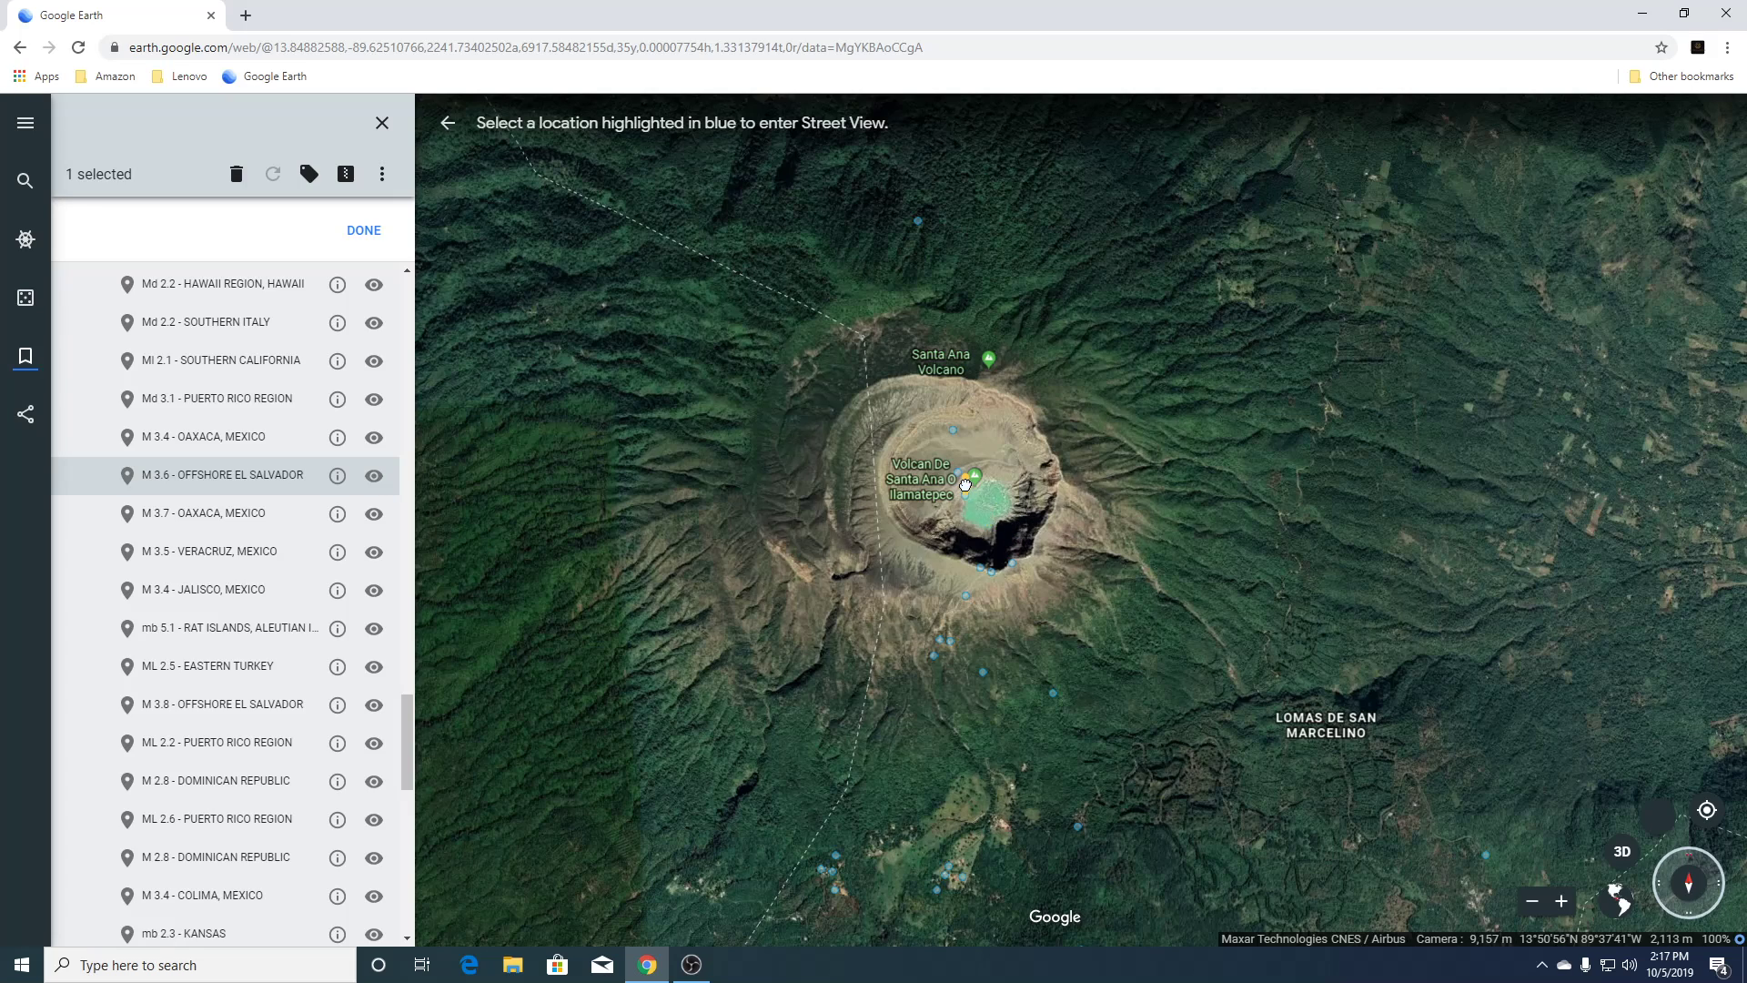
drag(965, 486, 966, 486)
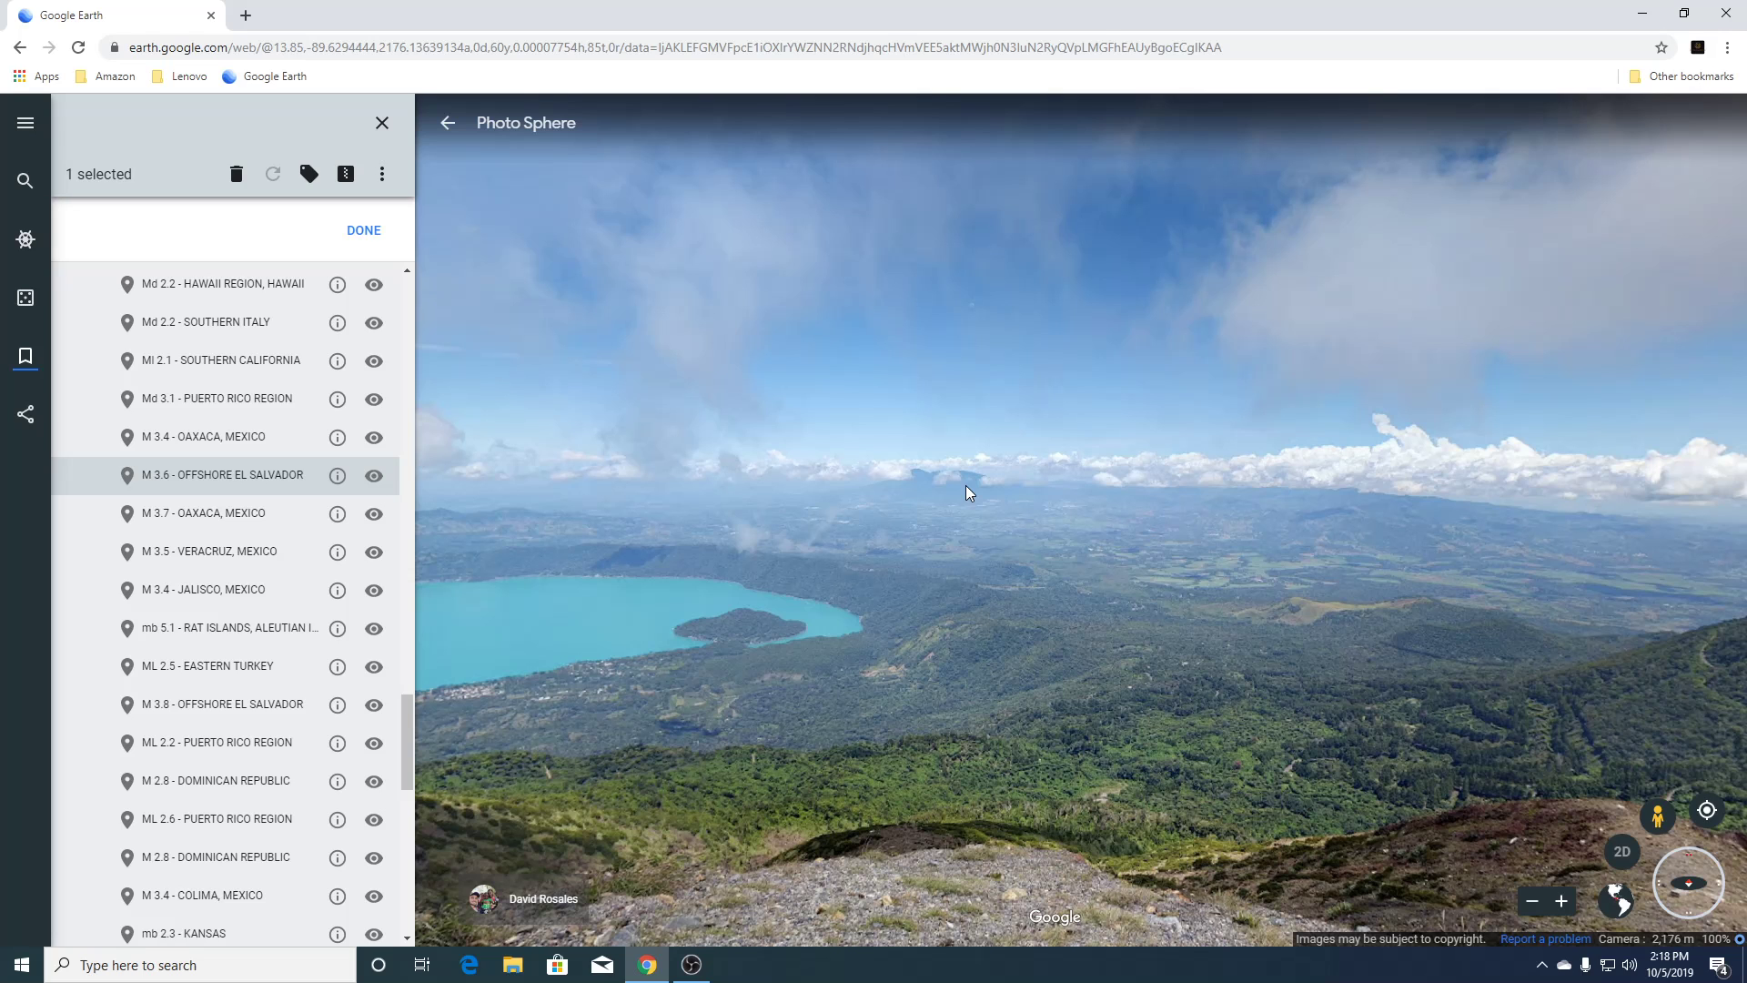
Look all the way around the Santa Ana Volcano photo sphere, past the hikers and the slopes back to the turquoise lake.
drag(908, 506, 1388, 519)
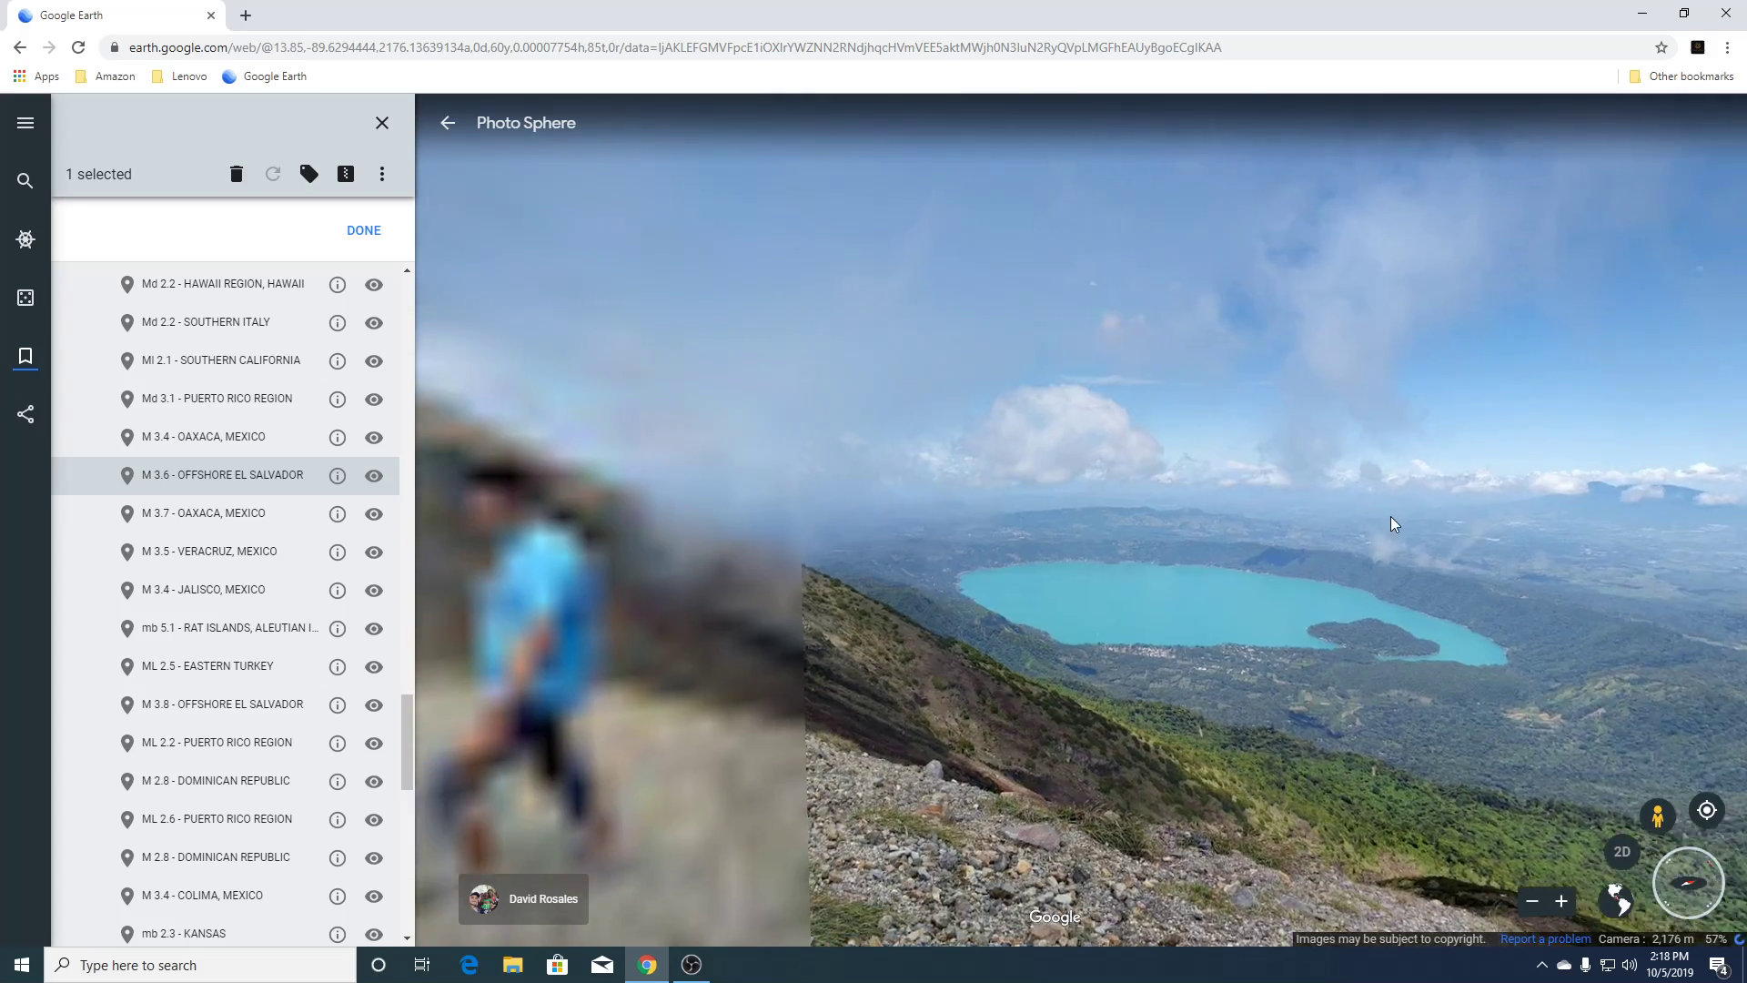
drag(799, 459, 1449, 495)
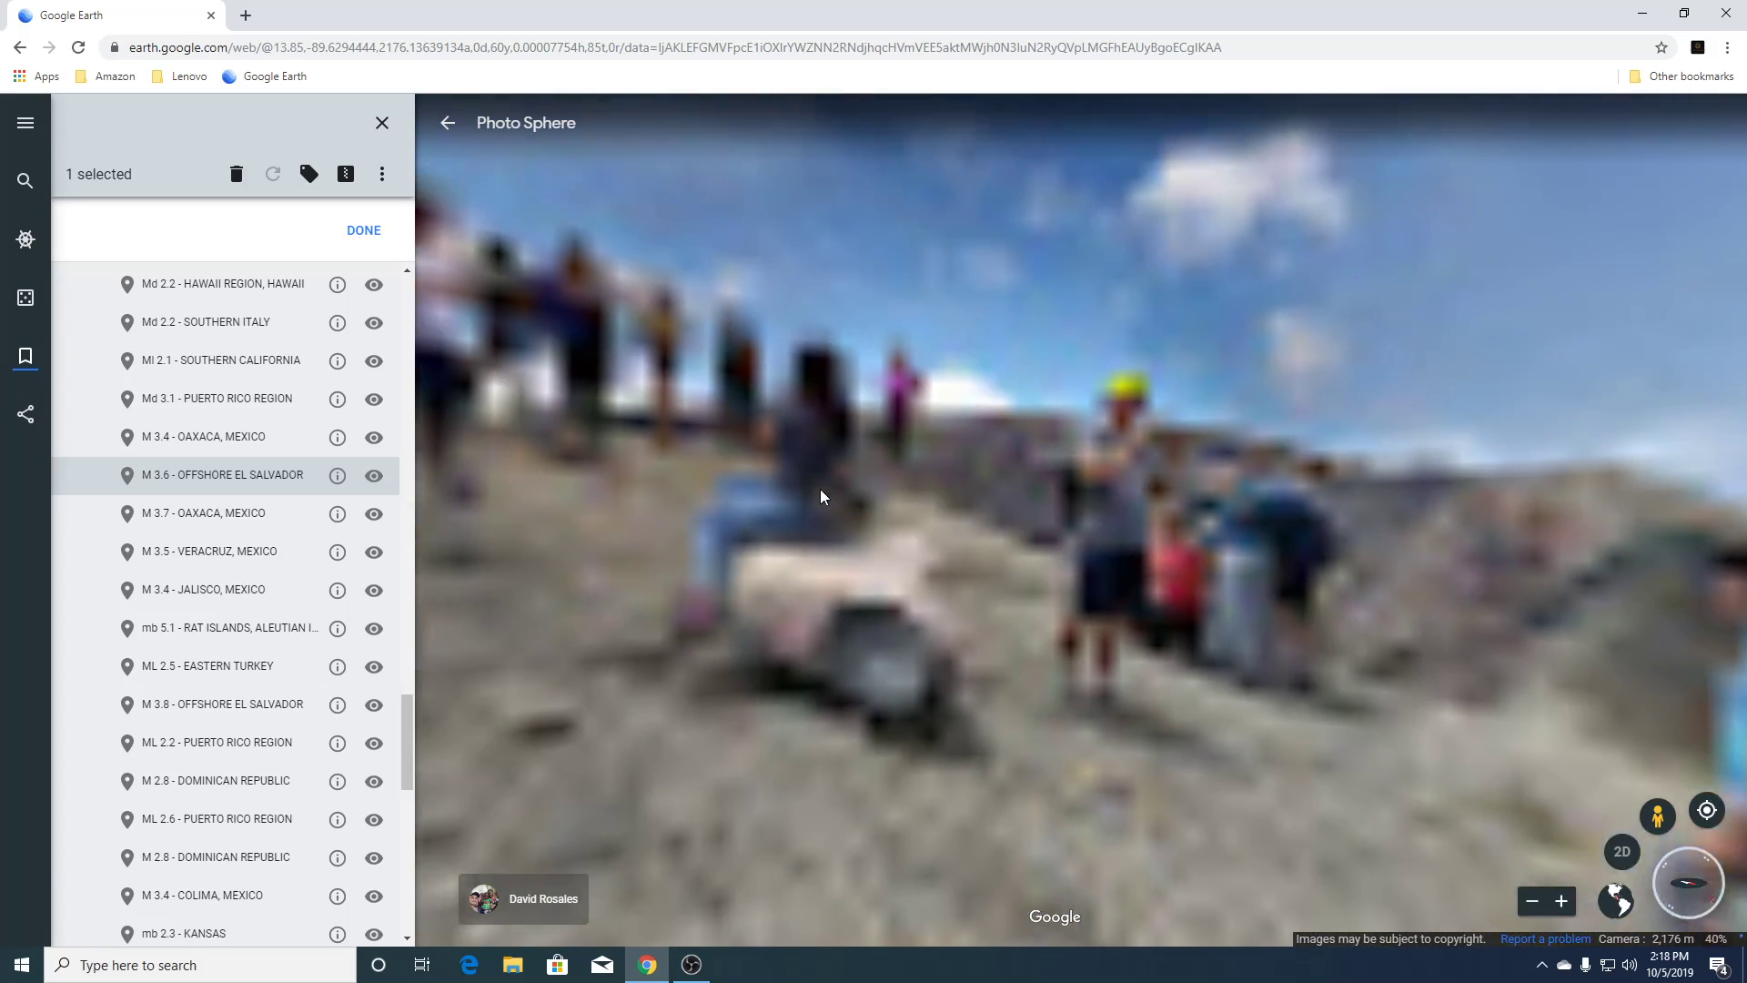
drag(821, 489, 1336, 500)
drag(696, 592, 1474, 549)
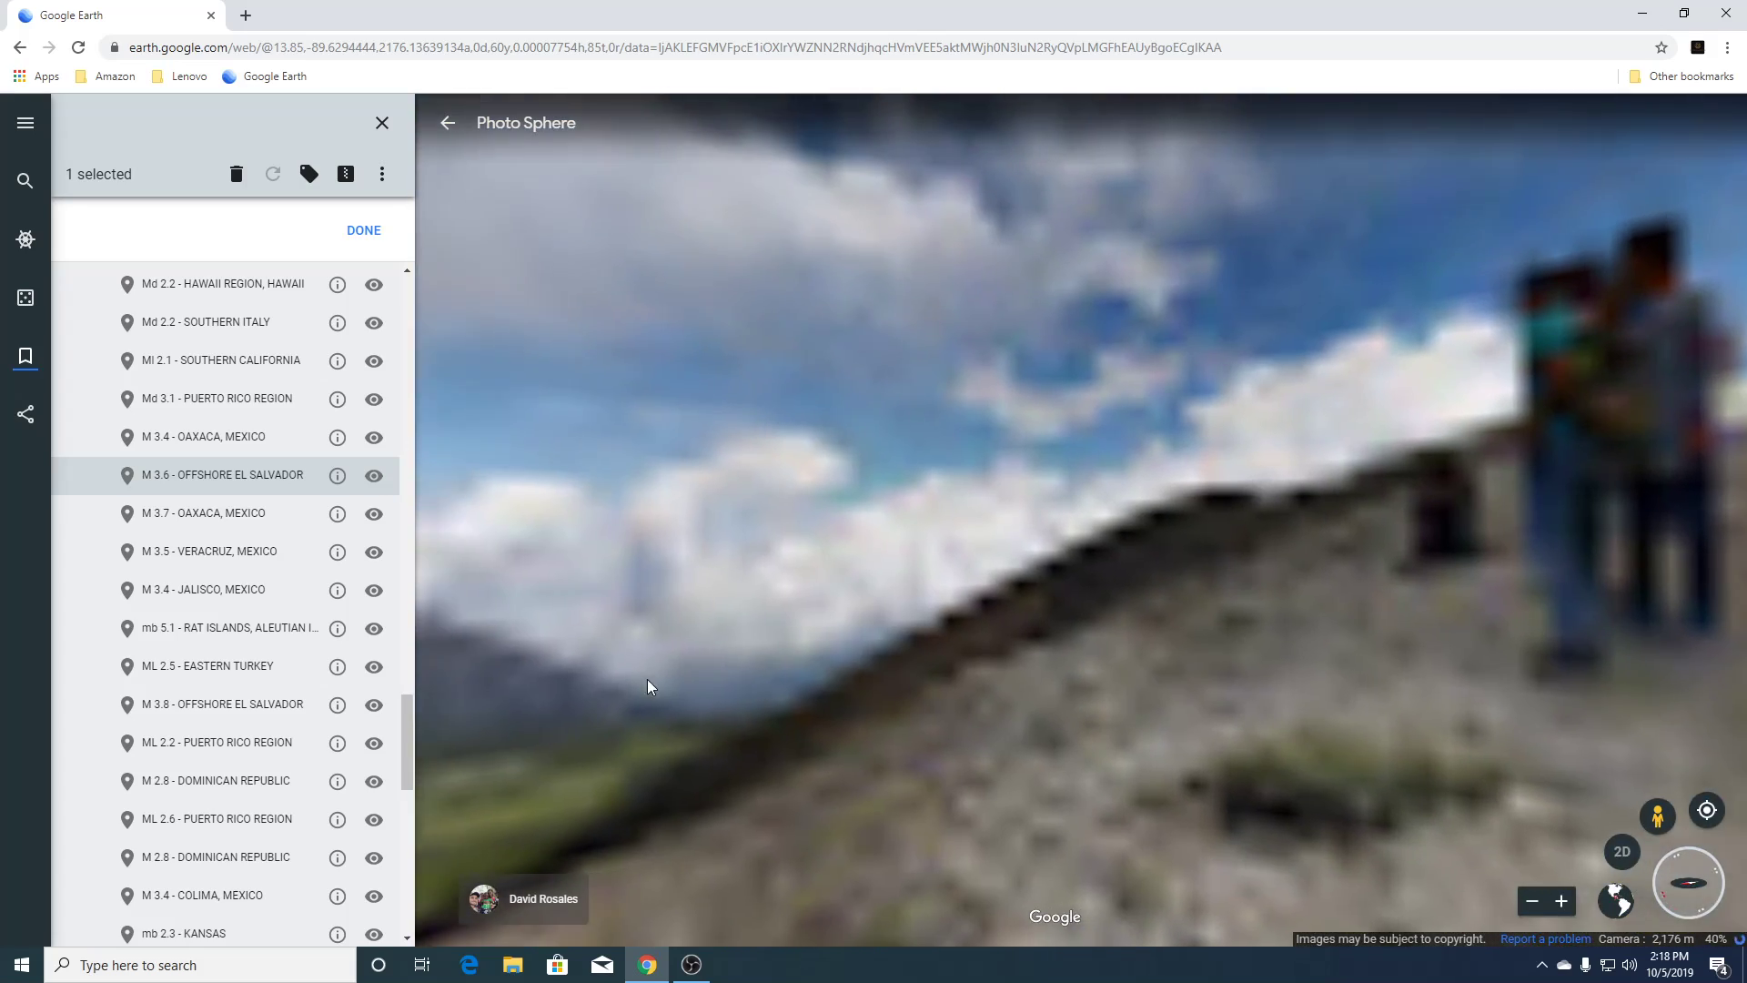
drag(647, 679, 1346, 532)
scroll(1015, 615, down, 3)
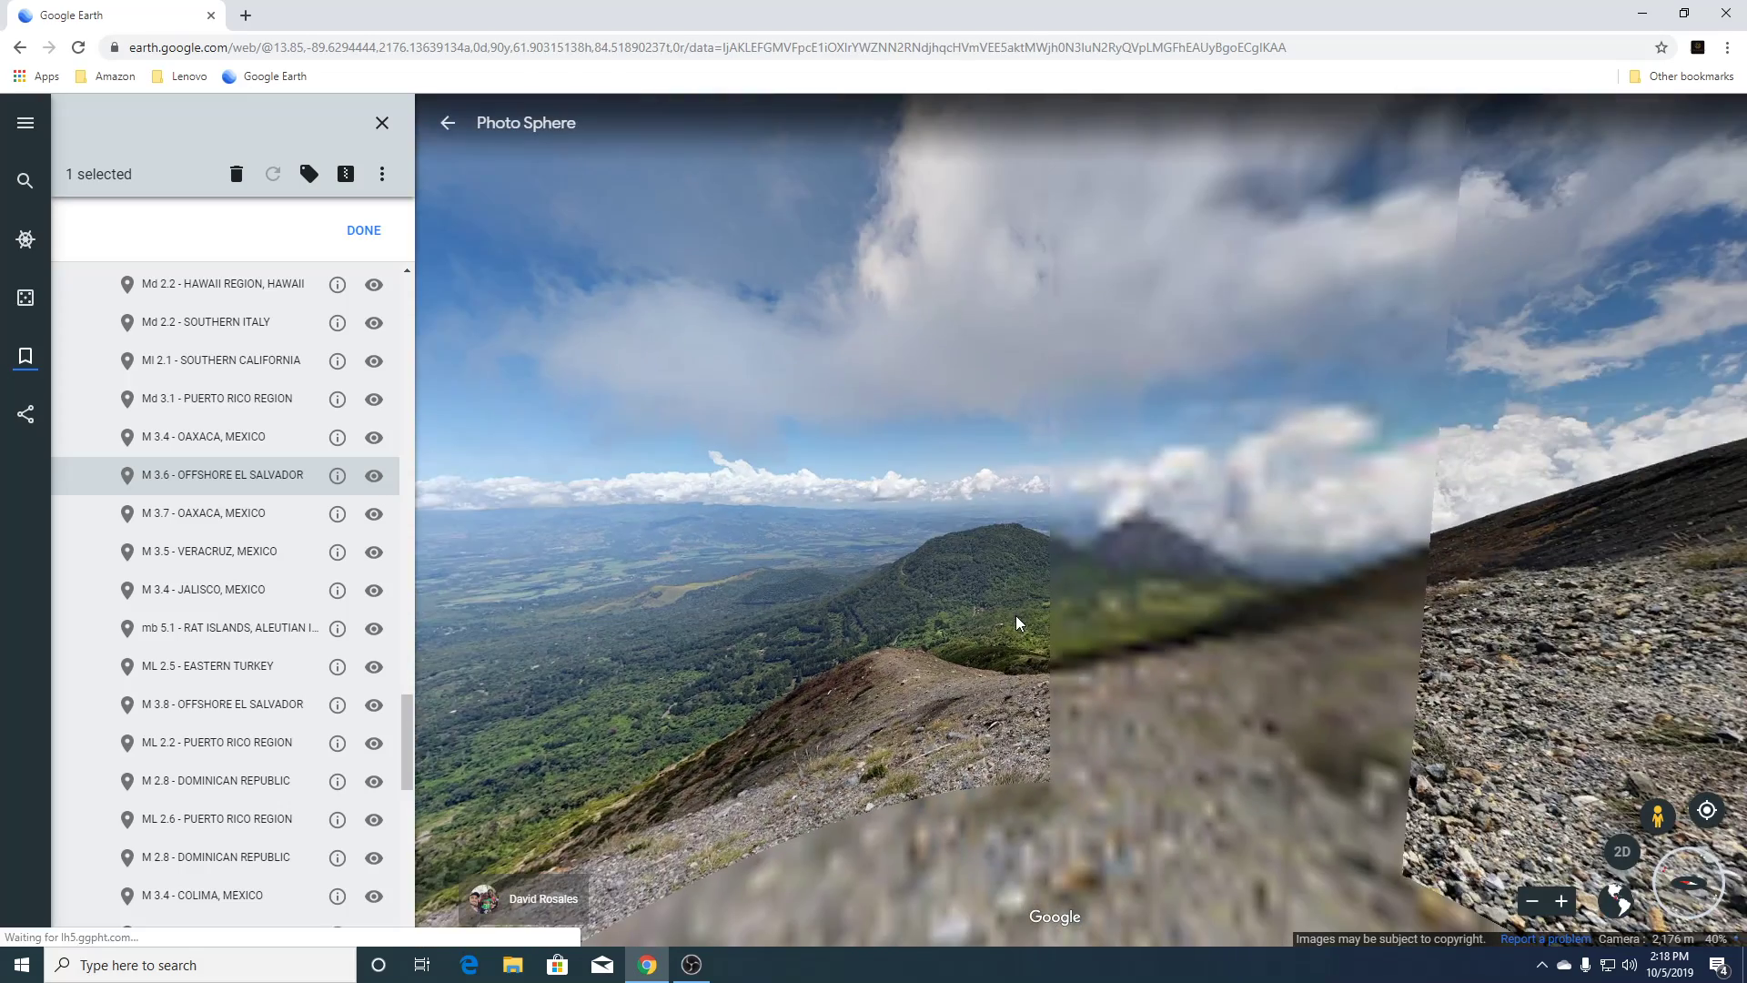
drag(1016, 615, 1230, 639)
drag(919, 635, 1308, 655)
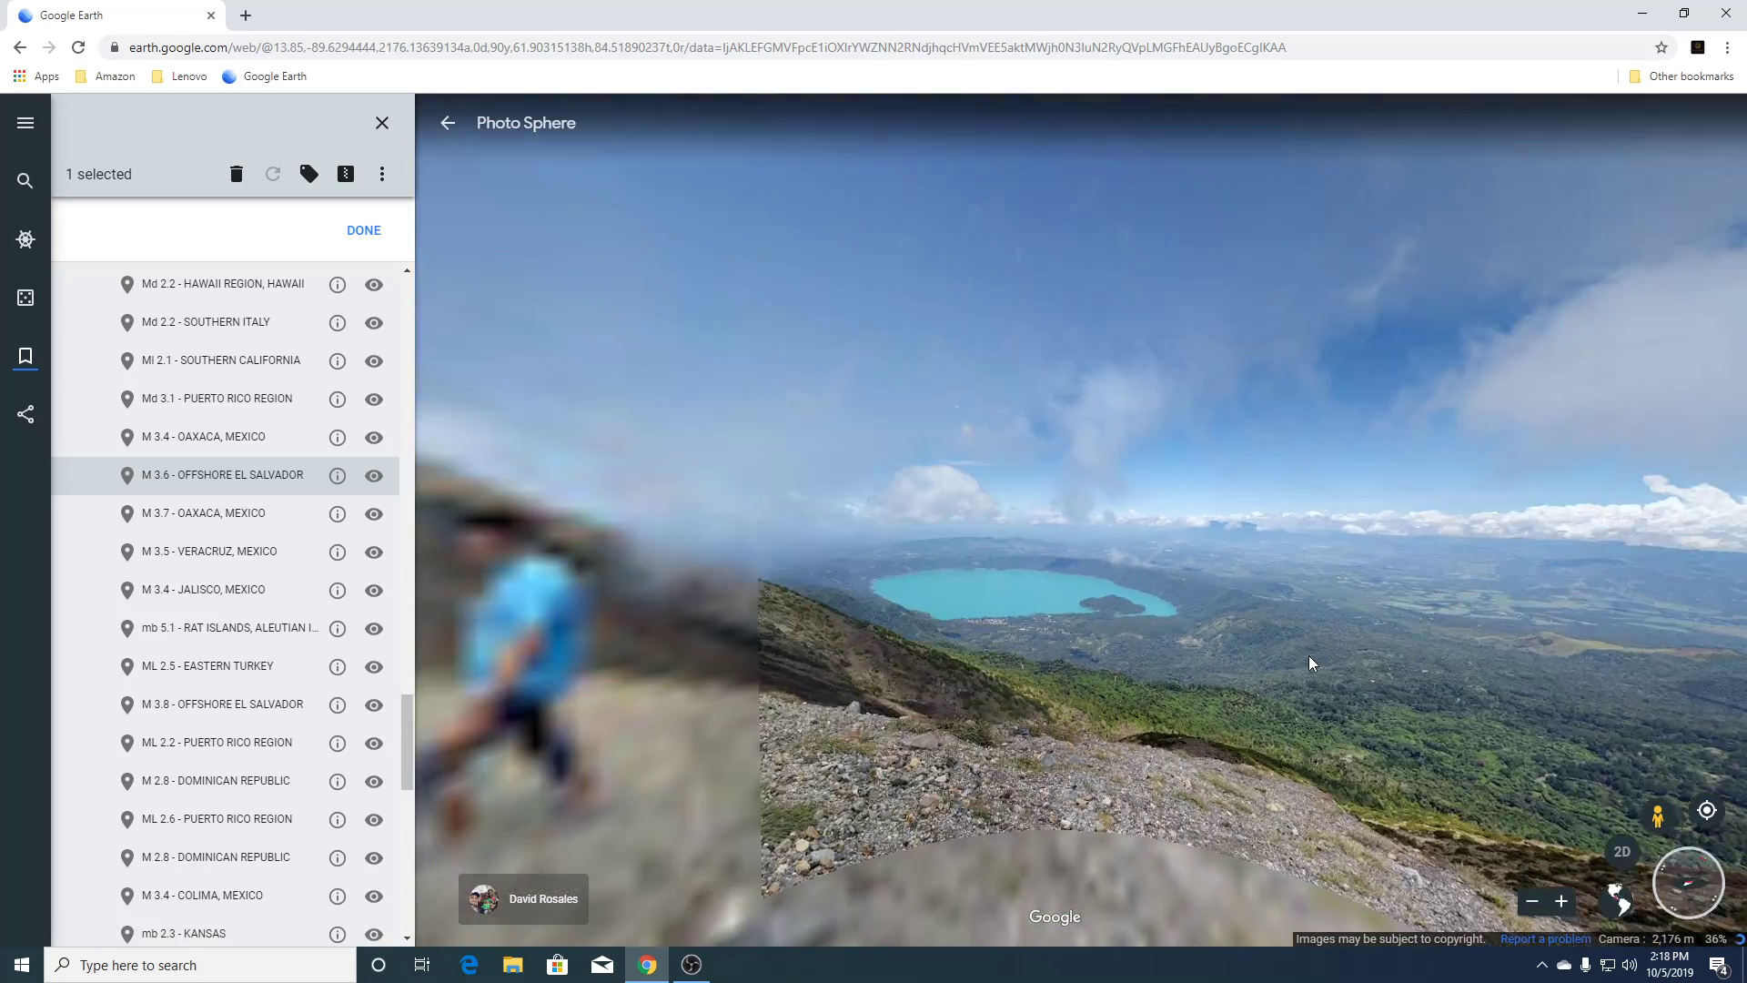
Examine the turquoise lake up close and the neighbouring volcanic cone in the photo sphere, and exit the photo sphere.
drag(1067, 580, 929, 610)
scroll(929, 610, up, 4)
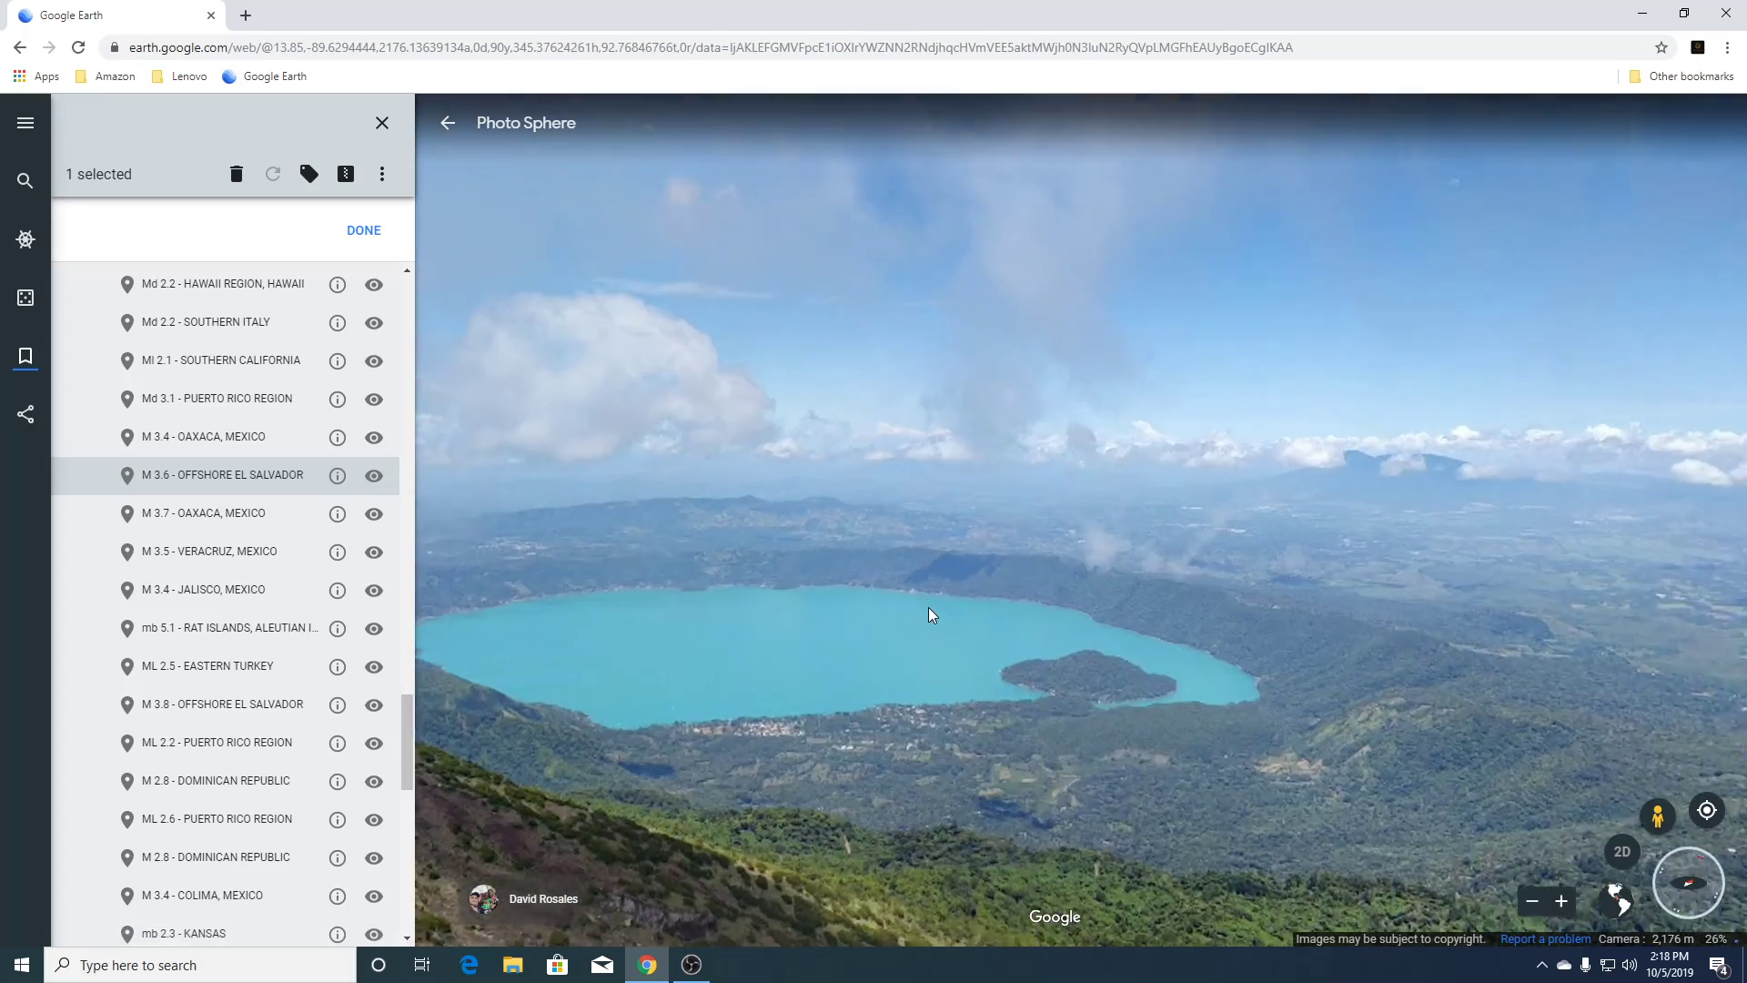
scroll(928, 608, down, 3)
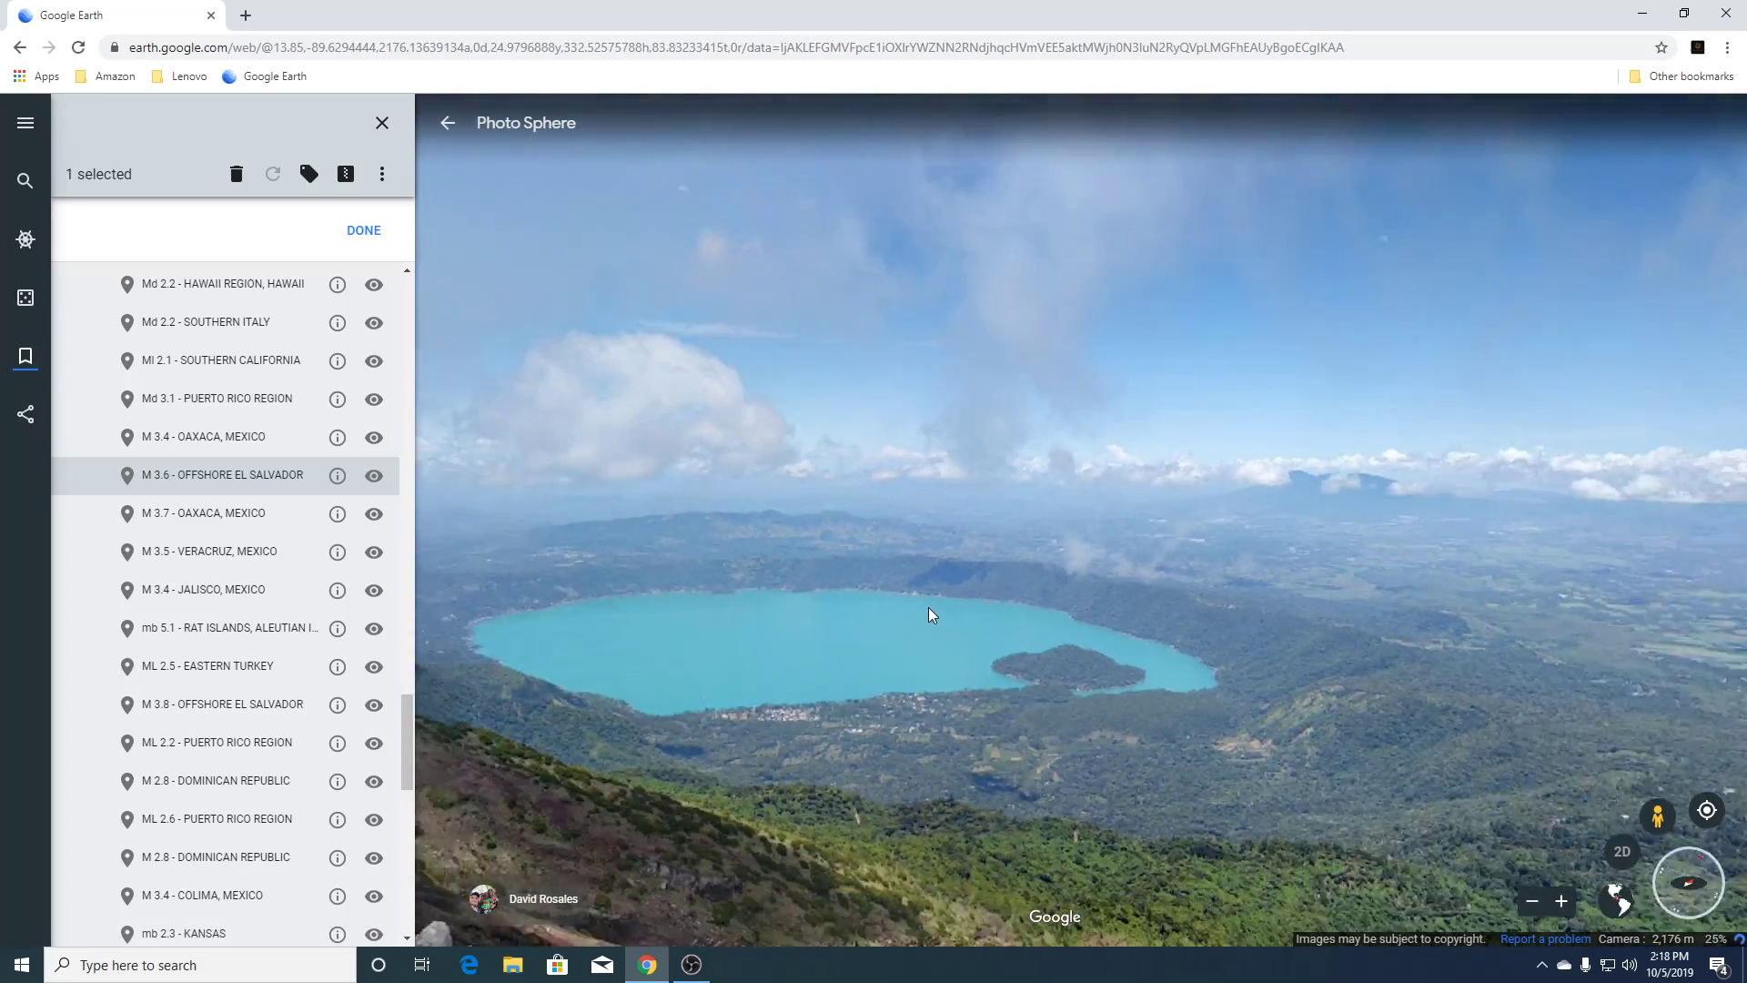
scroll(928, 608, down, 3)
drag(1123, 701, 848, 667)
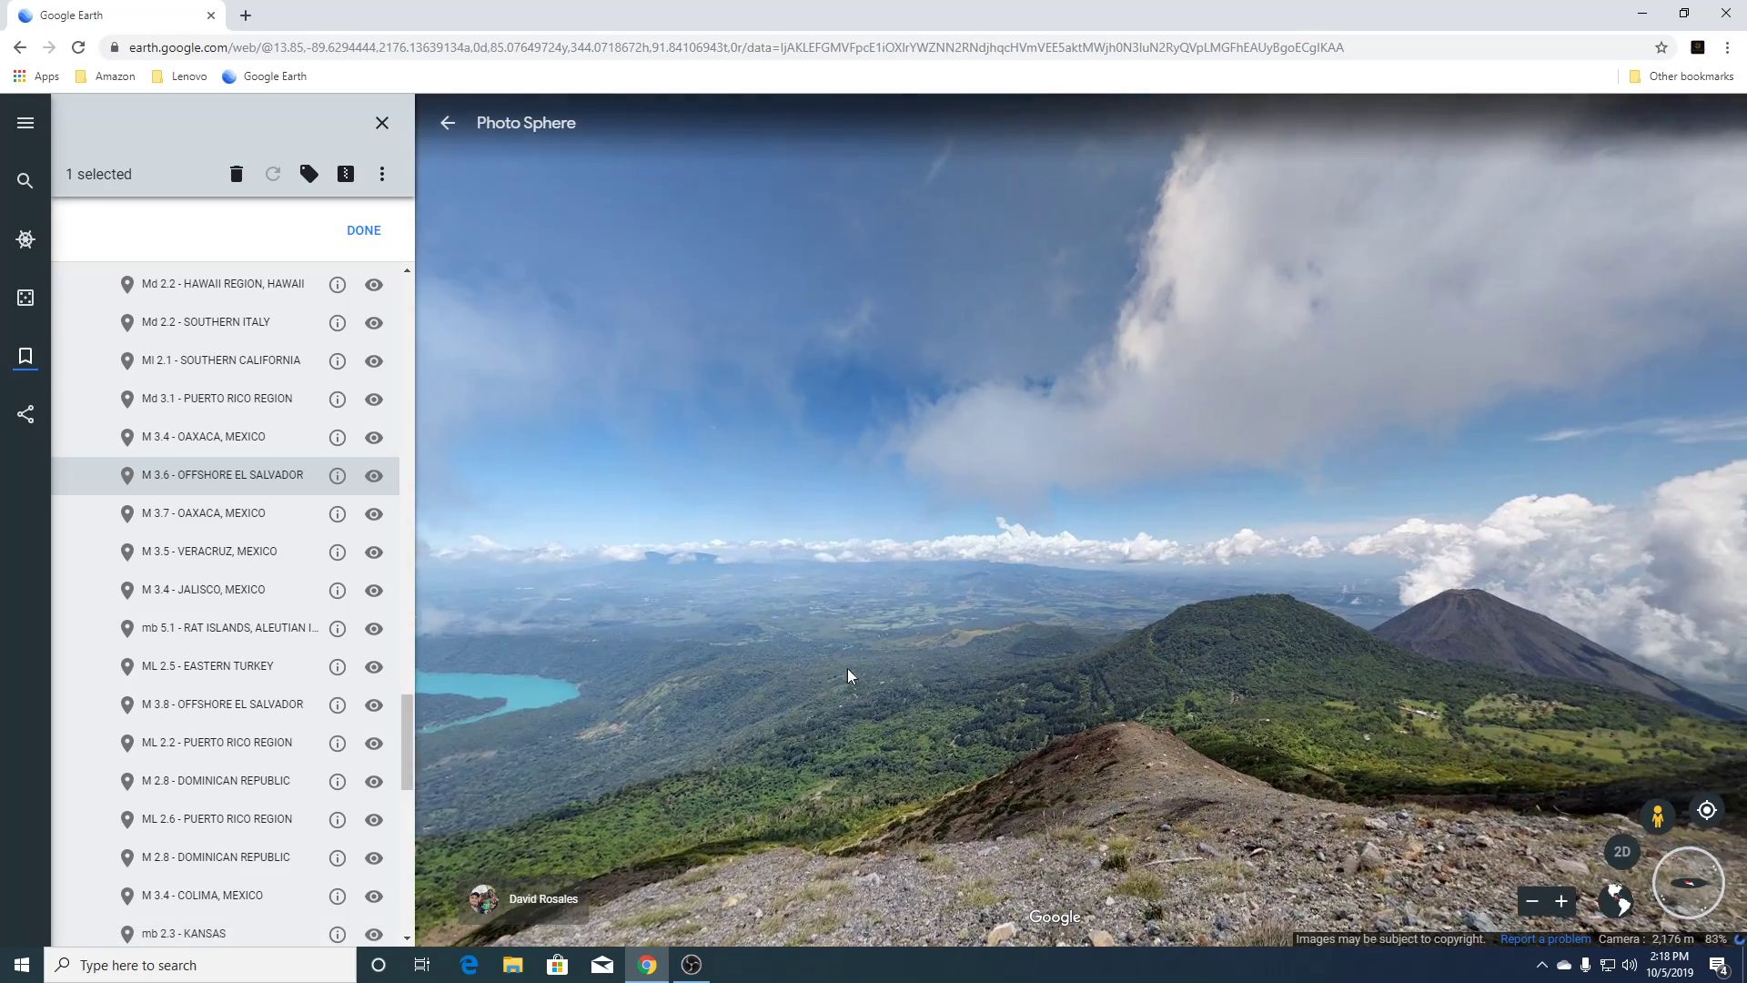
click(449, 124)
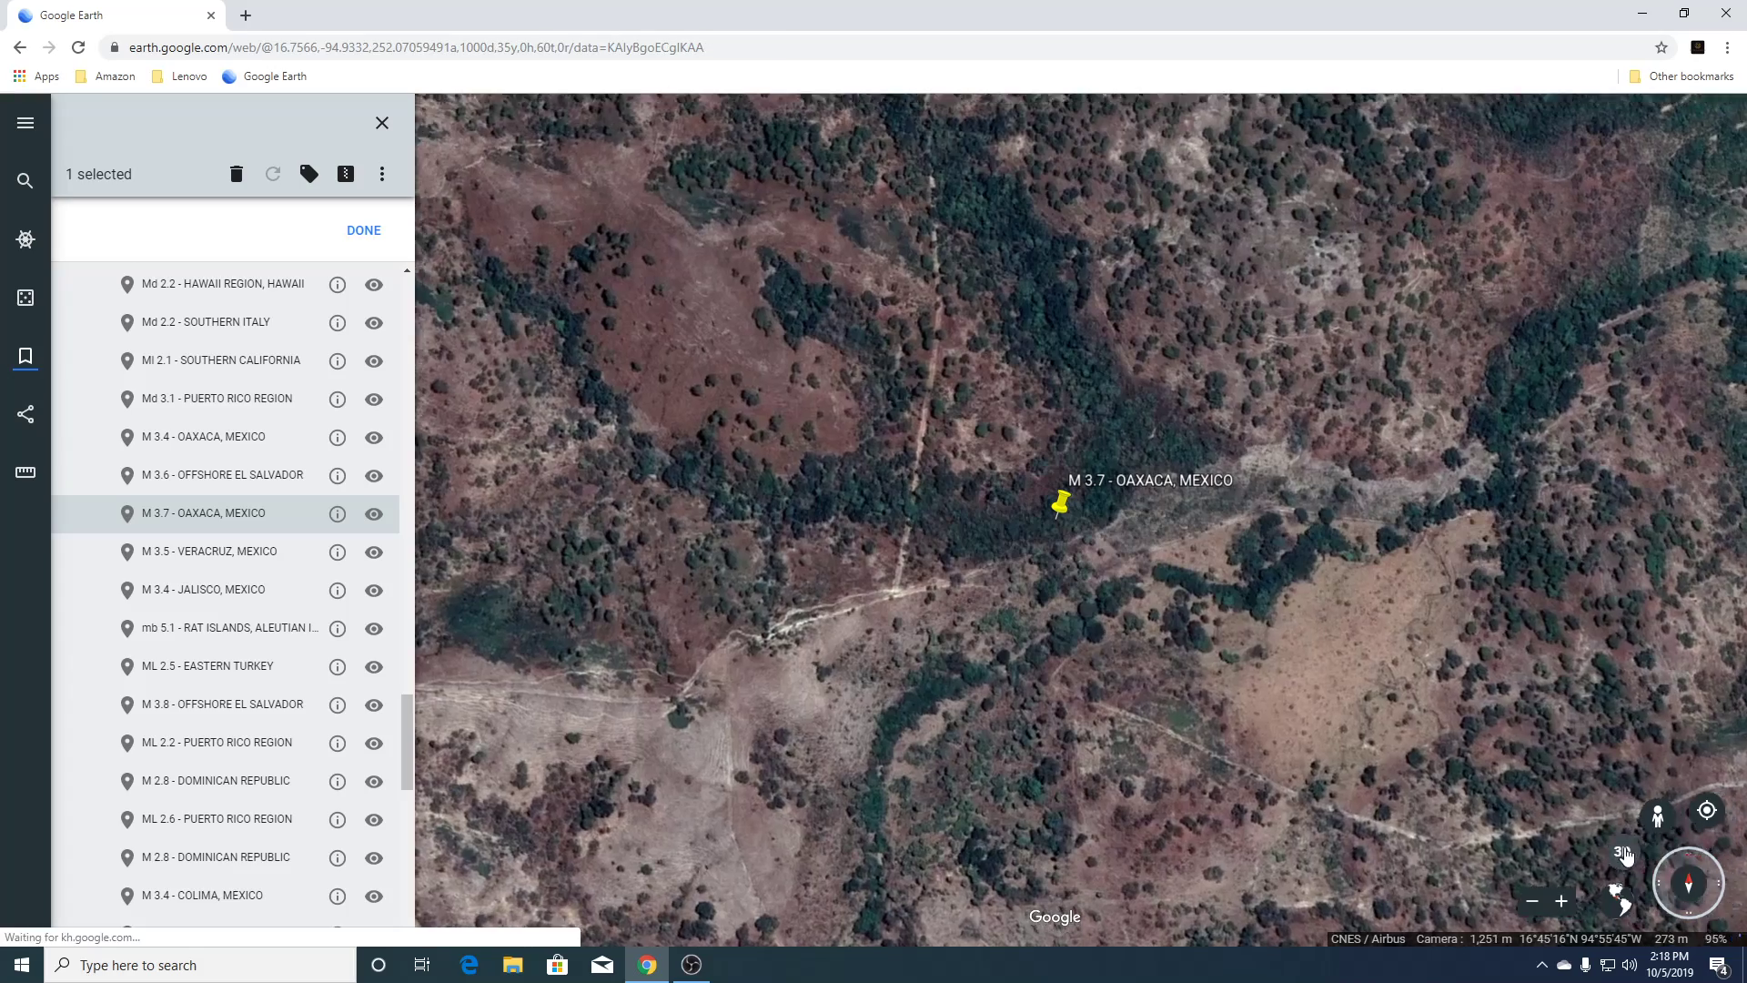
Examine the surroundings of the M 3.7 - OAXACA, MEXICO placemark in 3D and inspect the white cloud and dark patch beyond it.
click(1623, 853)
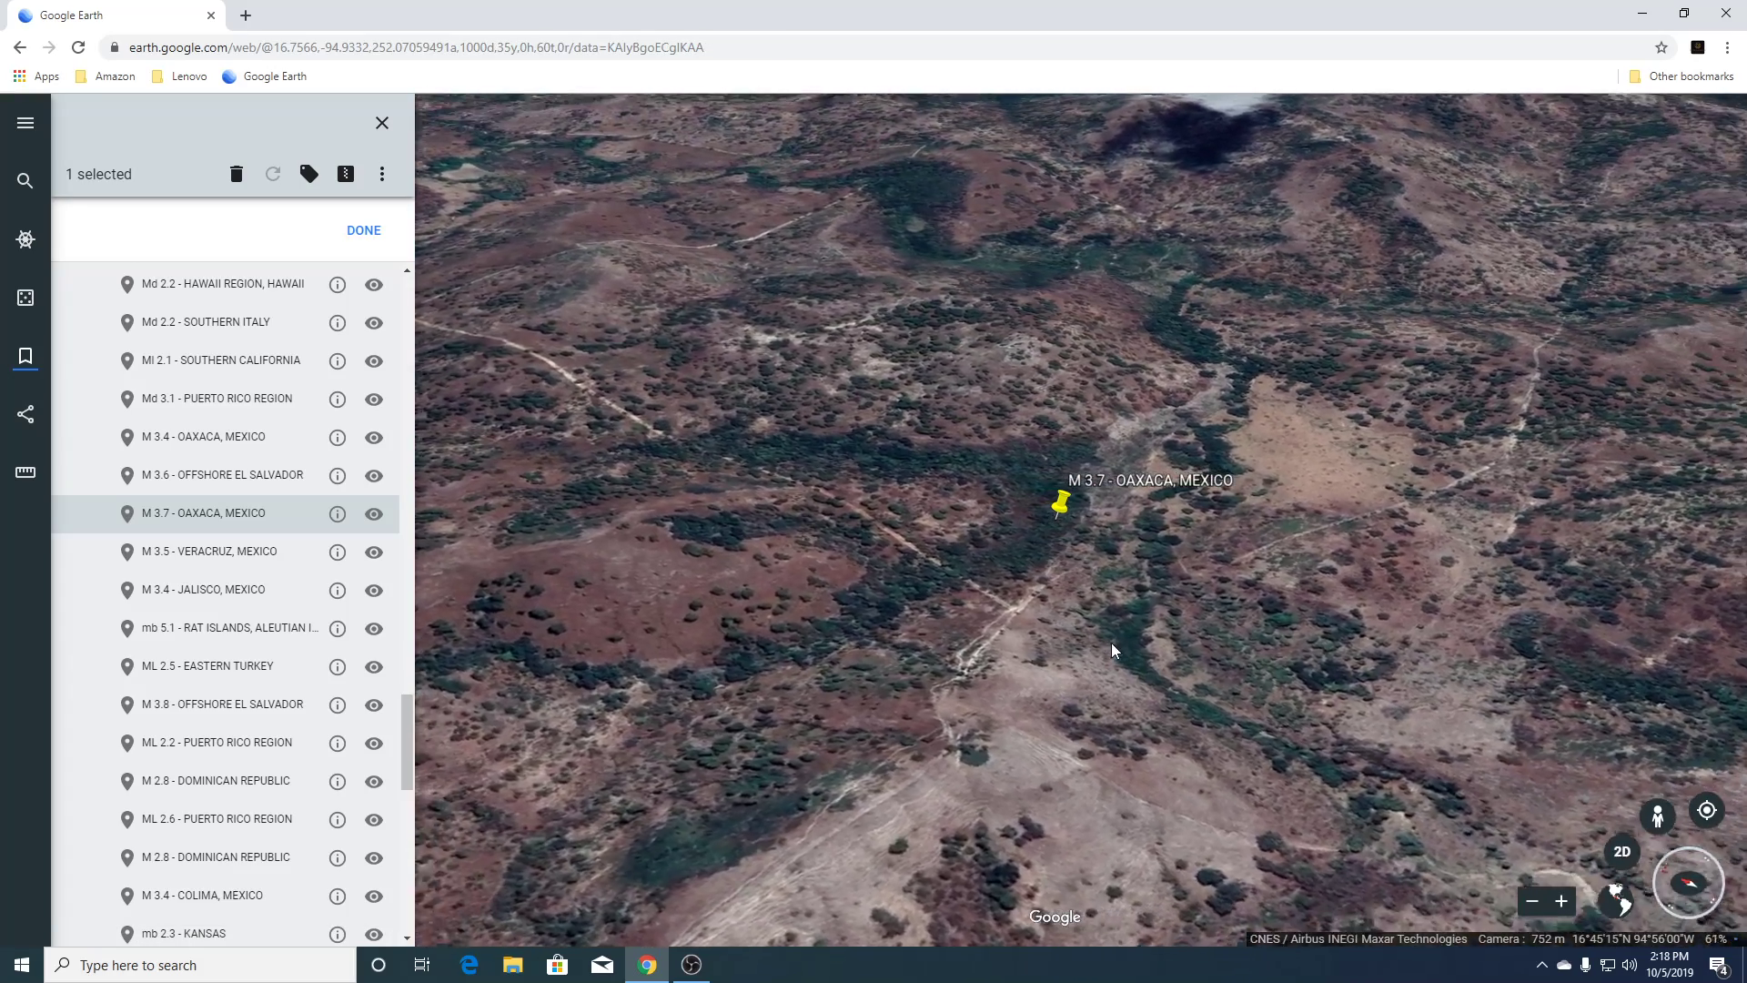
scroll(1111, 643, down, 4)
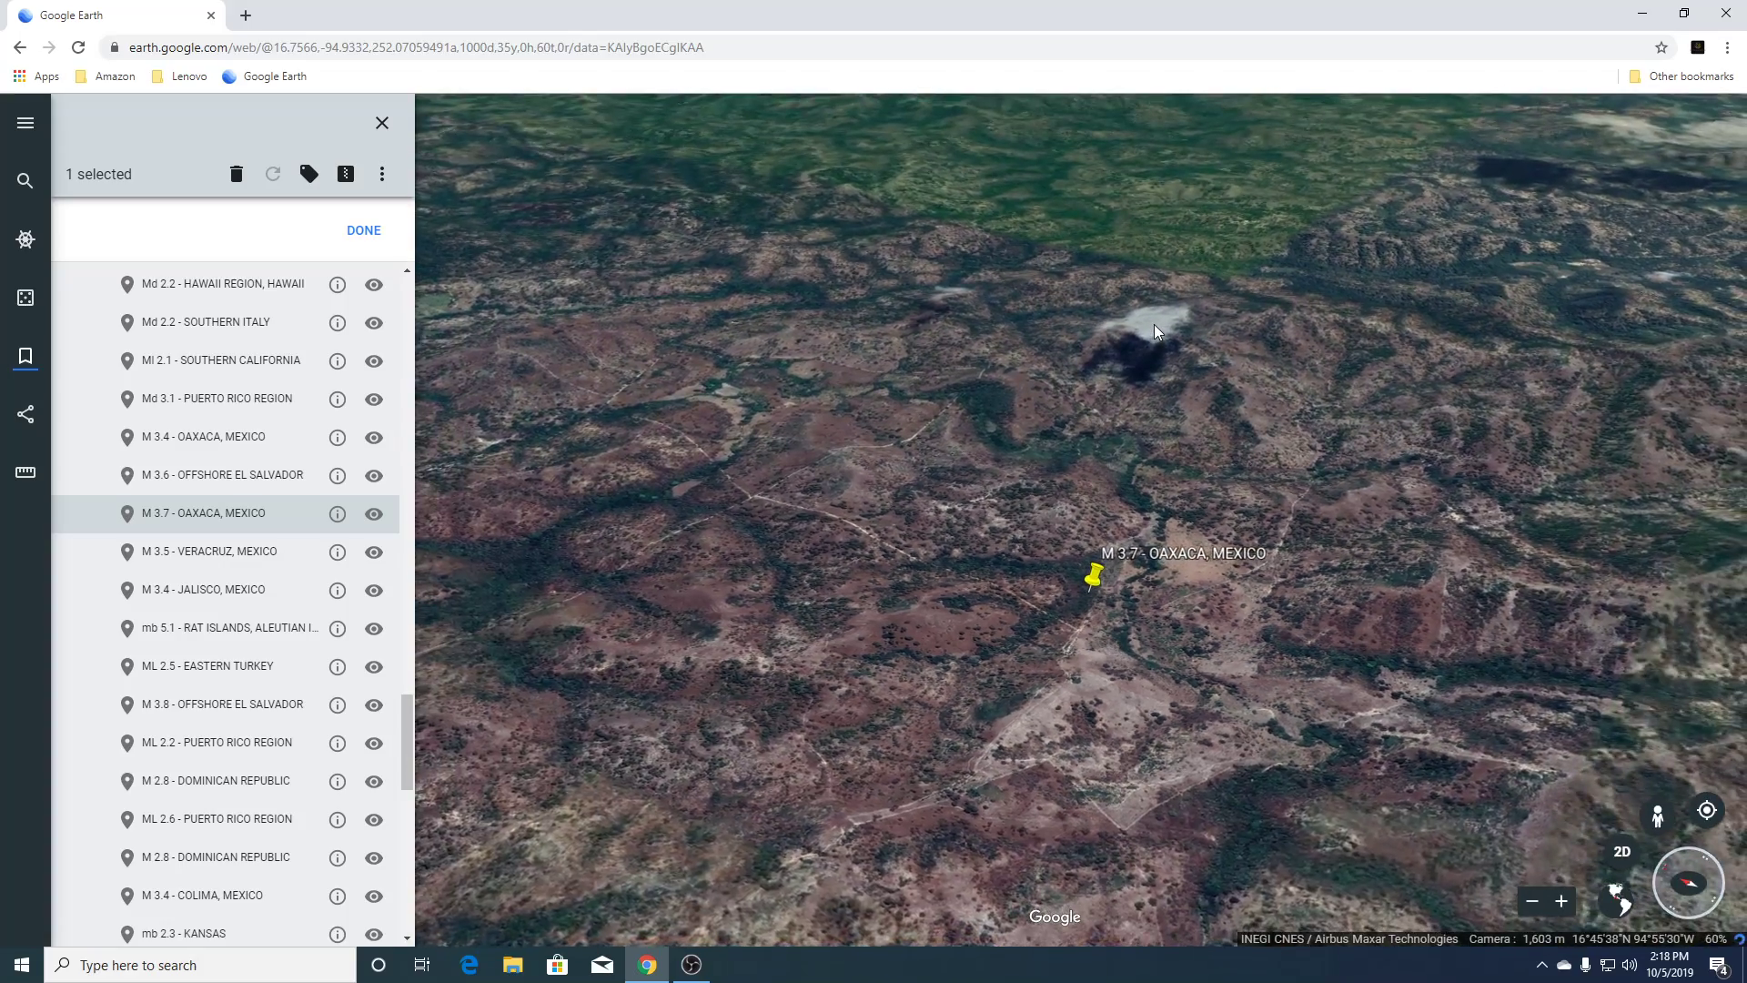
scroll(1154, 325, up, 5)
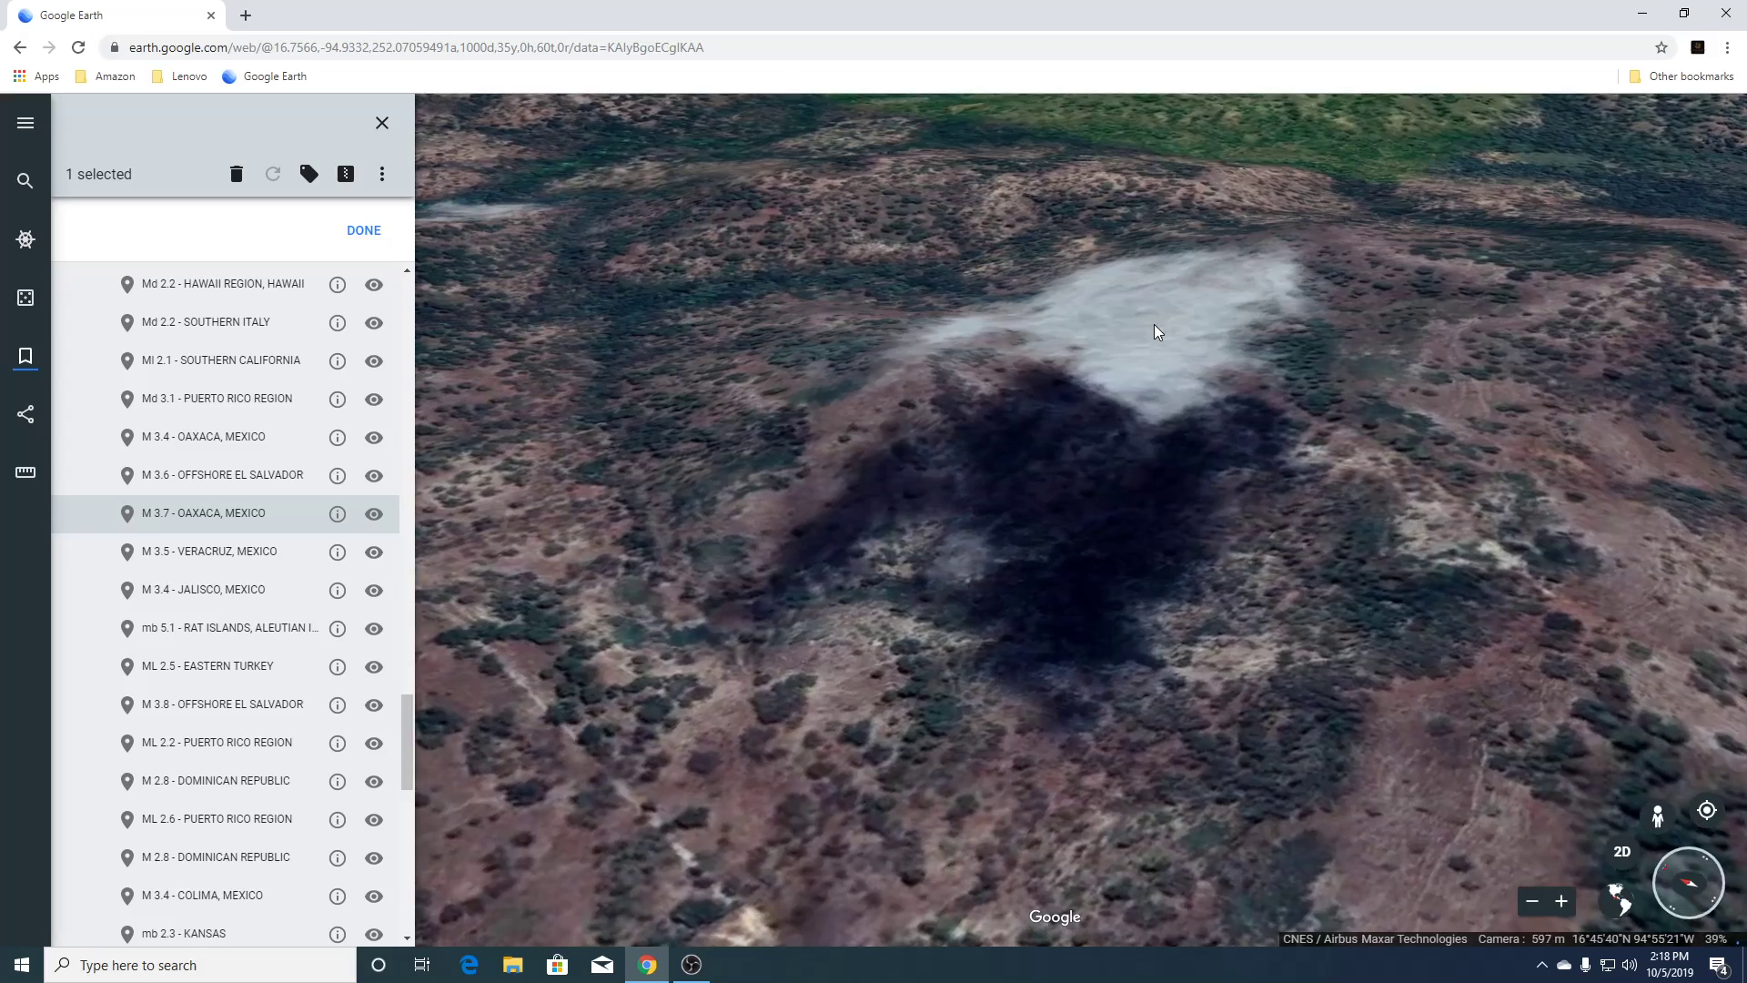
scroll(1154, 326, down, 4)
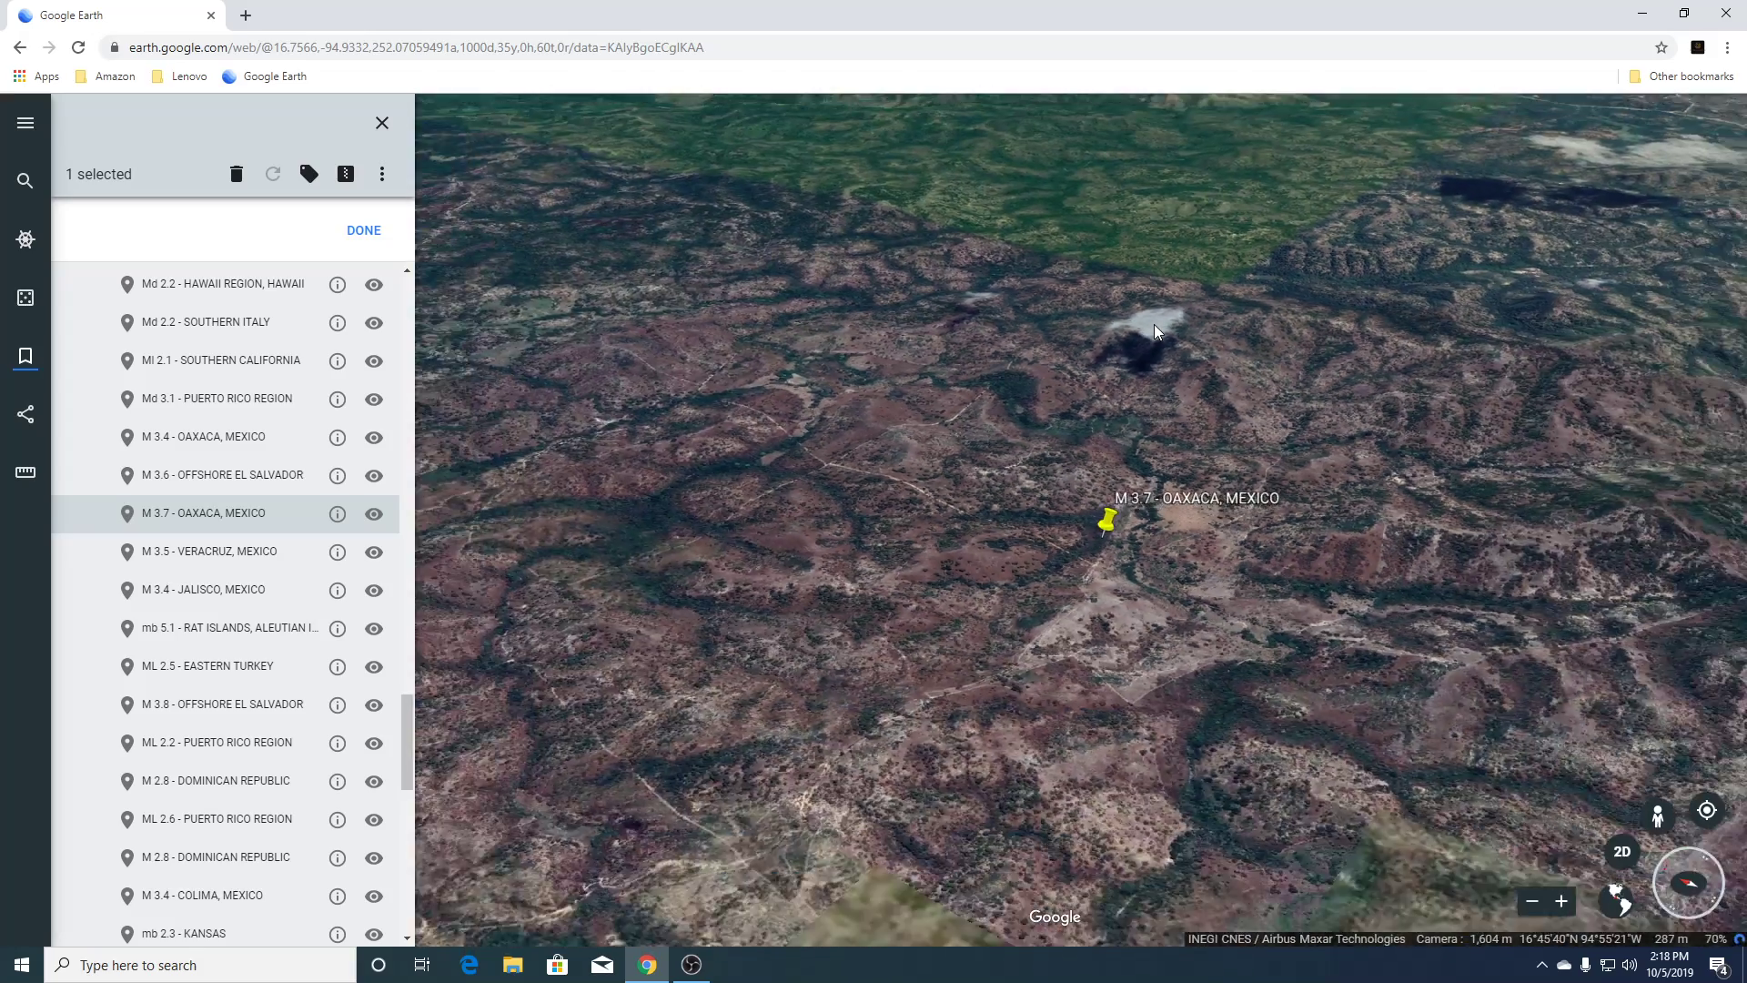
scroll(1154, 324, down, 5)
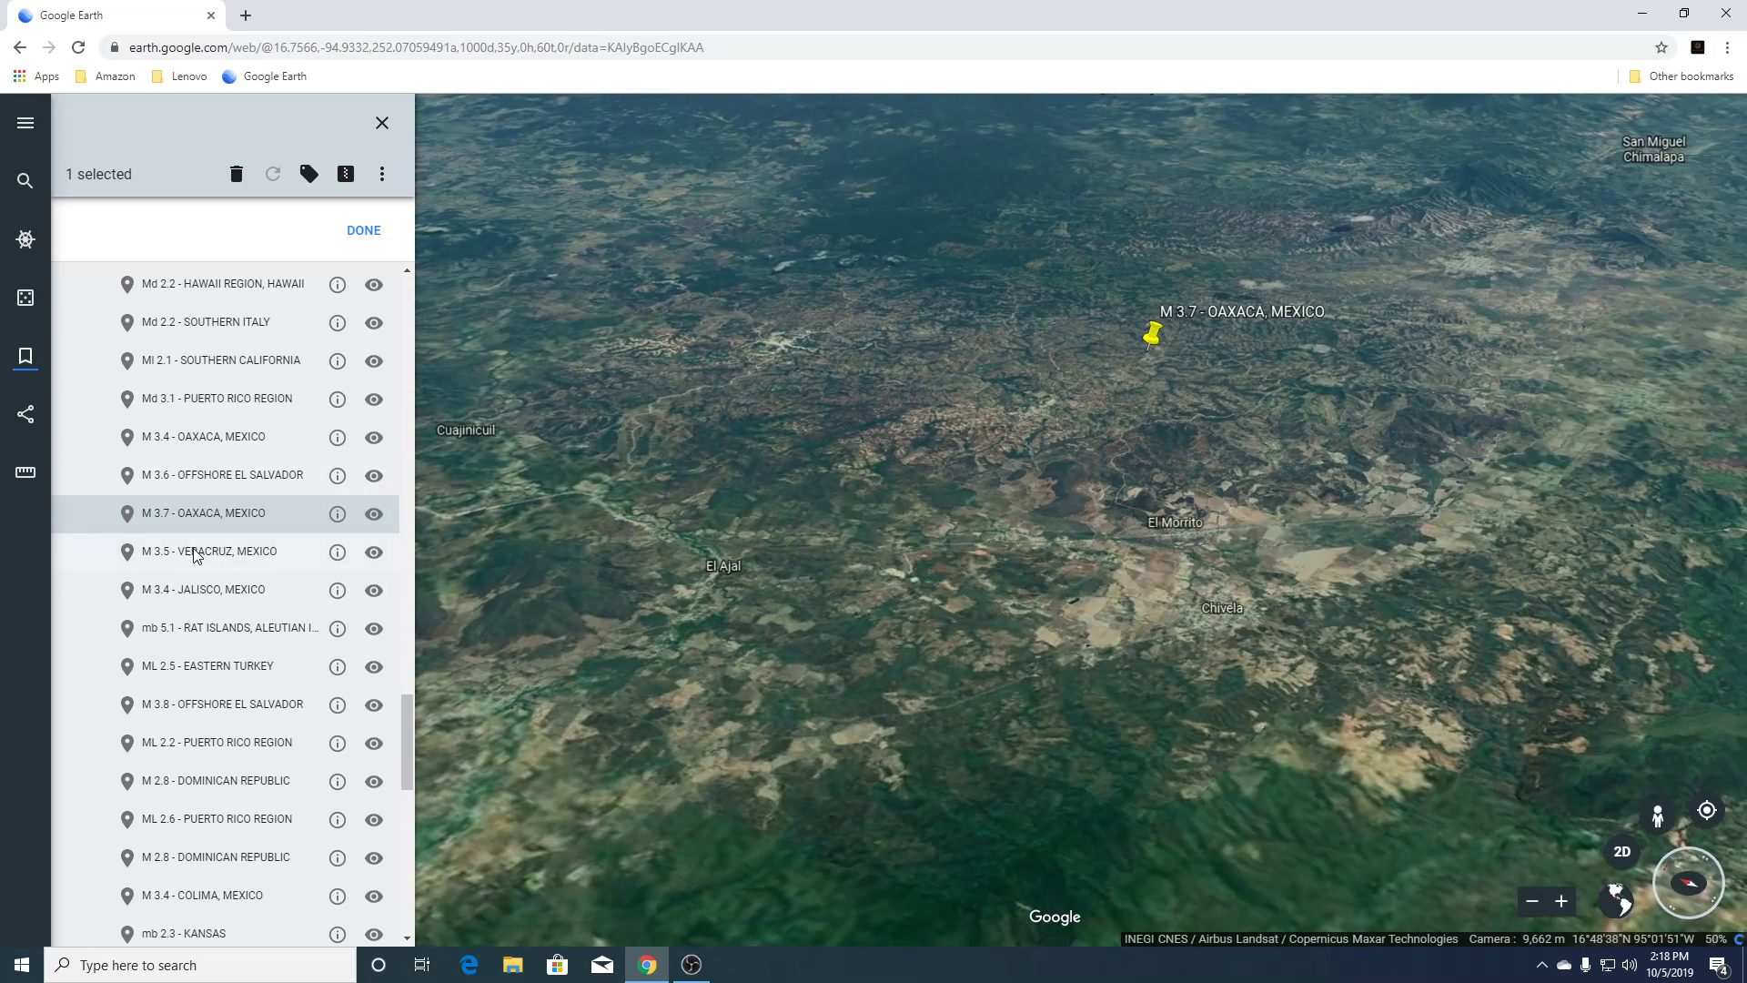
Fly to the M 3.5 - VERACRUZ, MEXICO placemark, view it in 3D and inspect the rows of long buildings near La Ceibita.
click(194, 552)
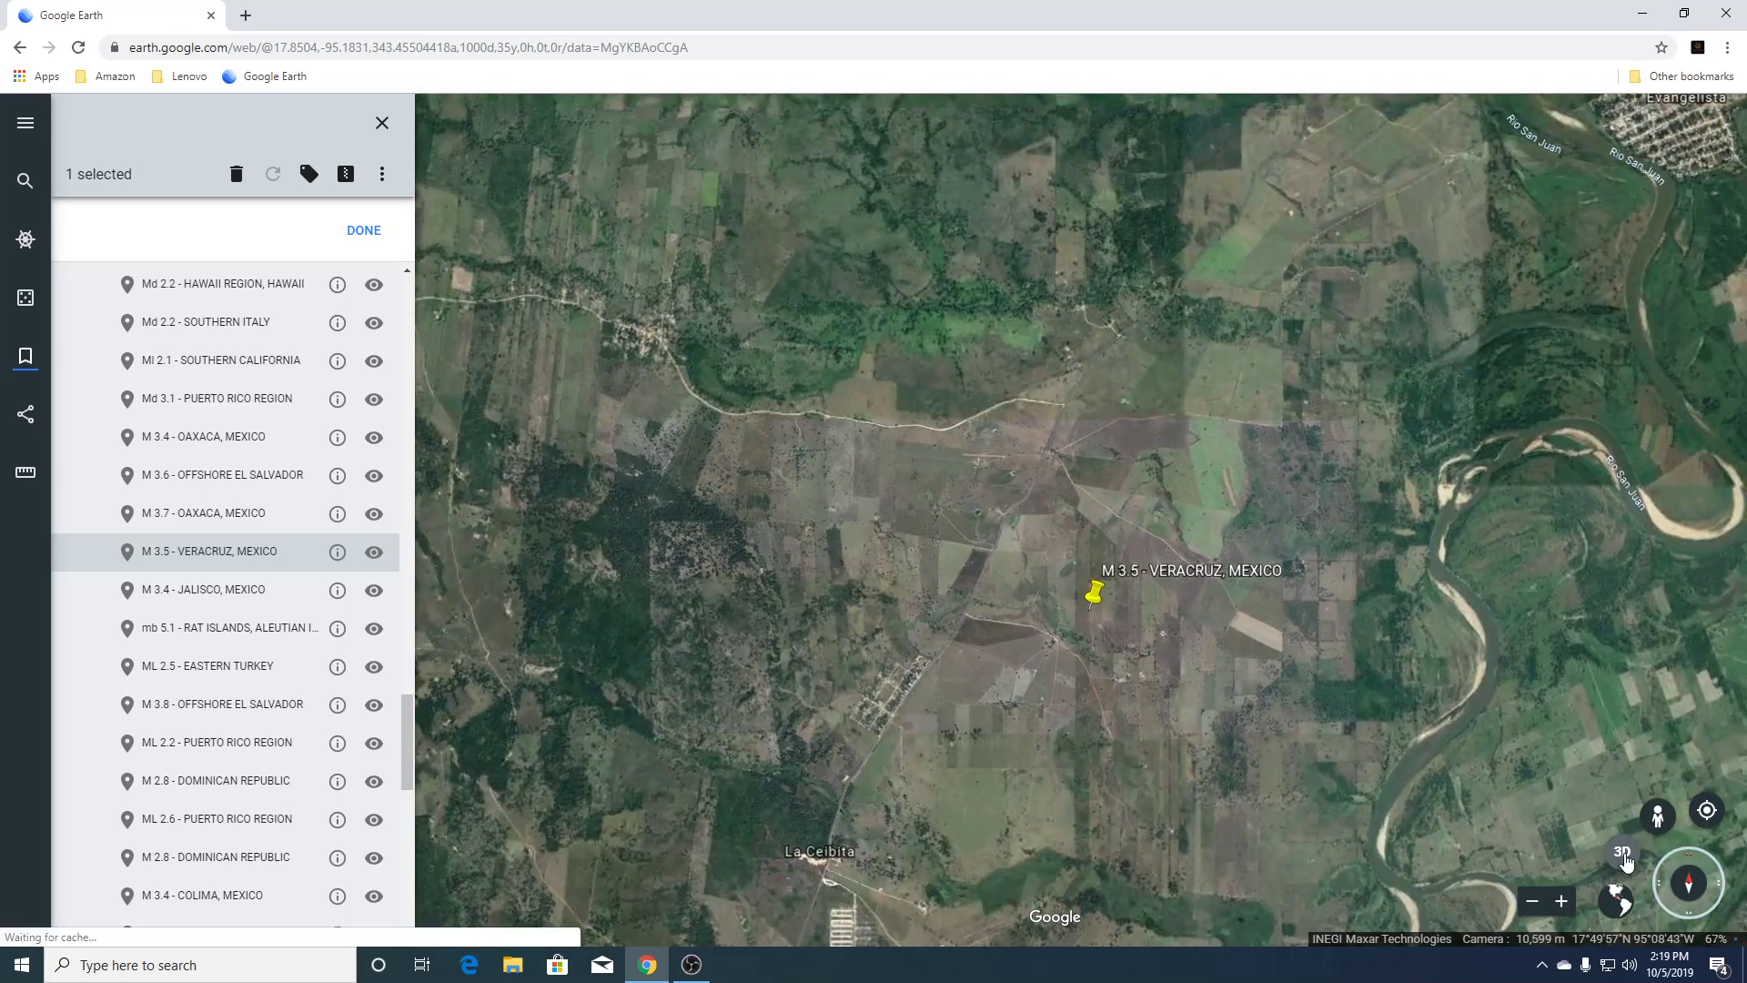
click(1622, 854)
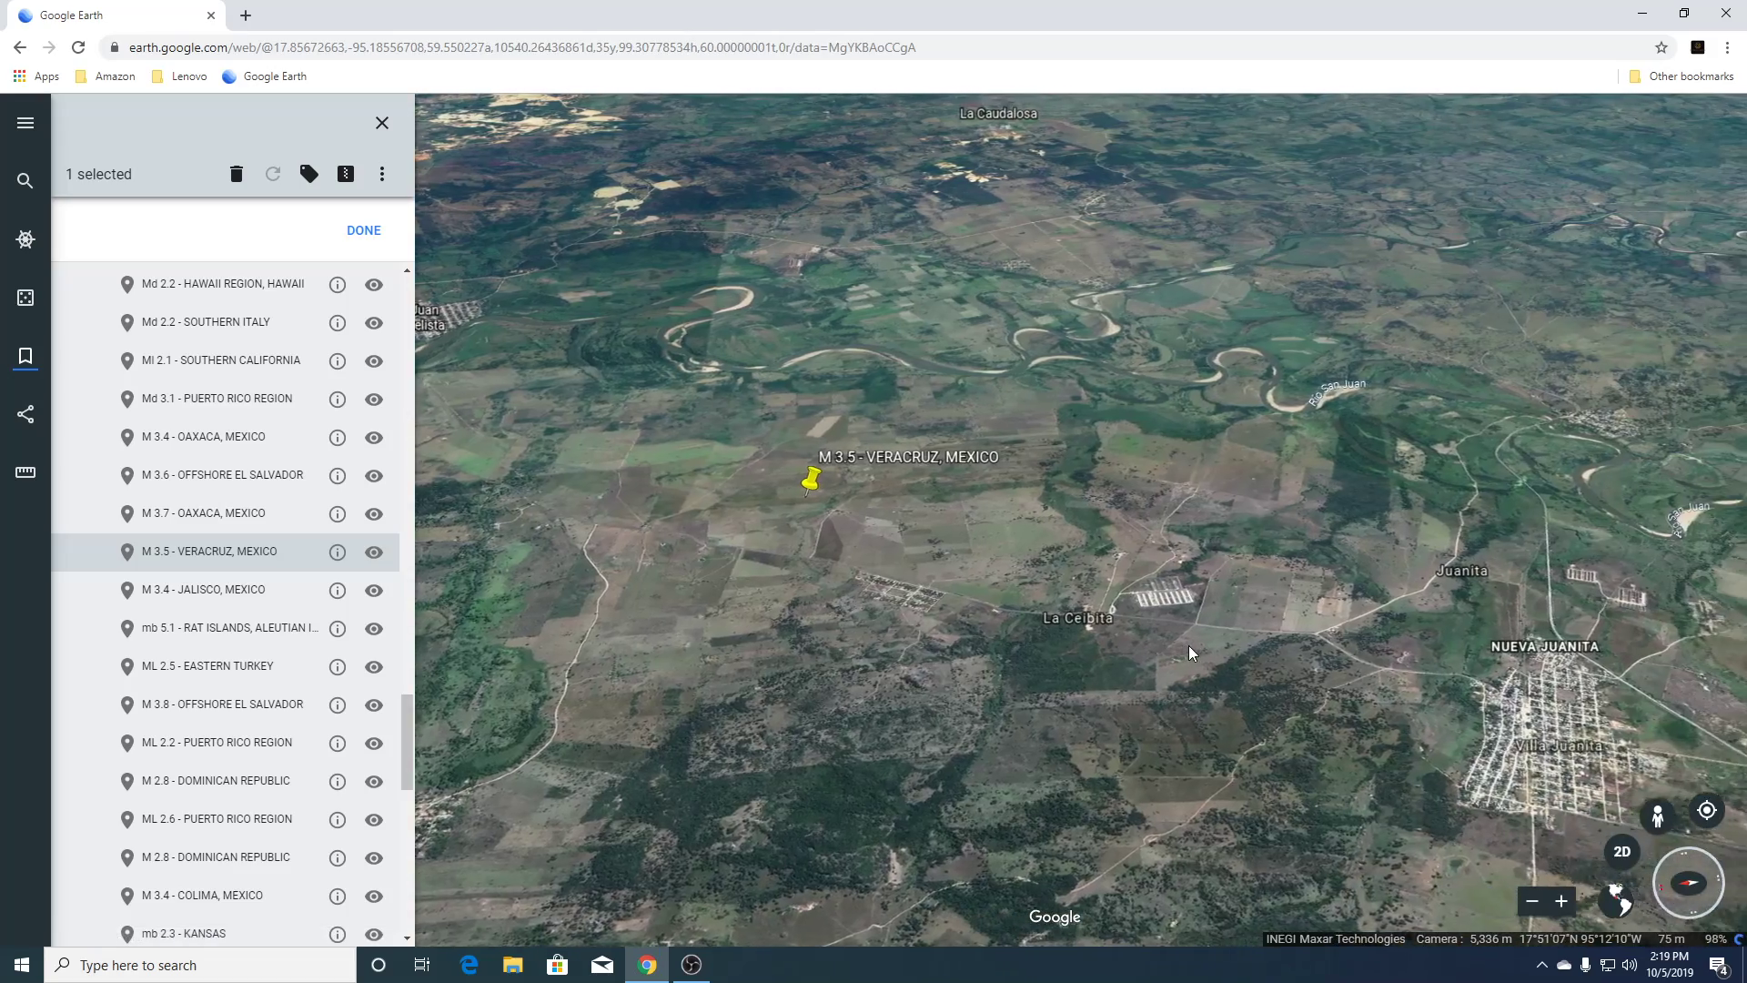
scroll(1189, 647, up, 5)
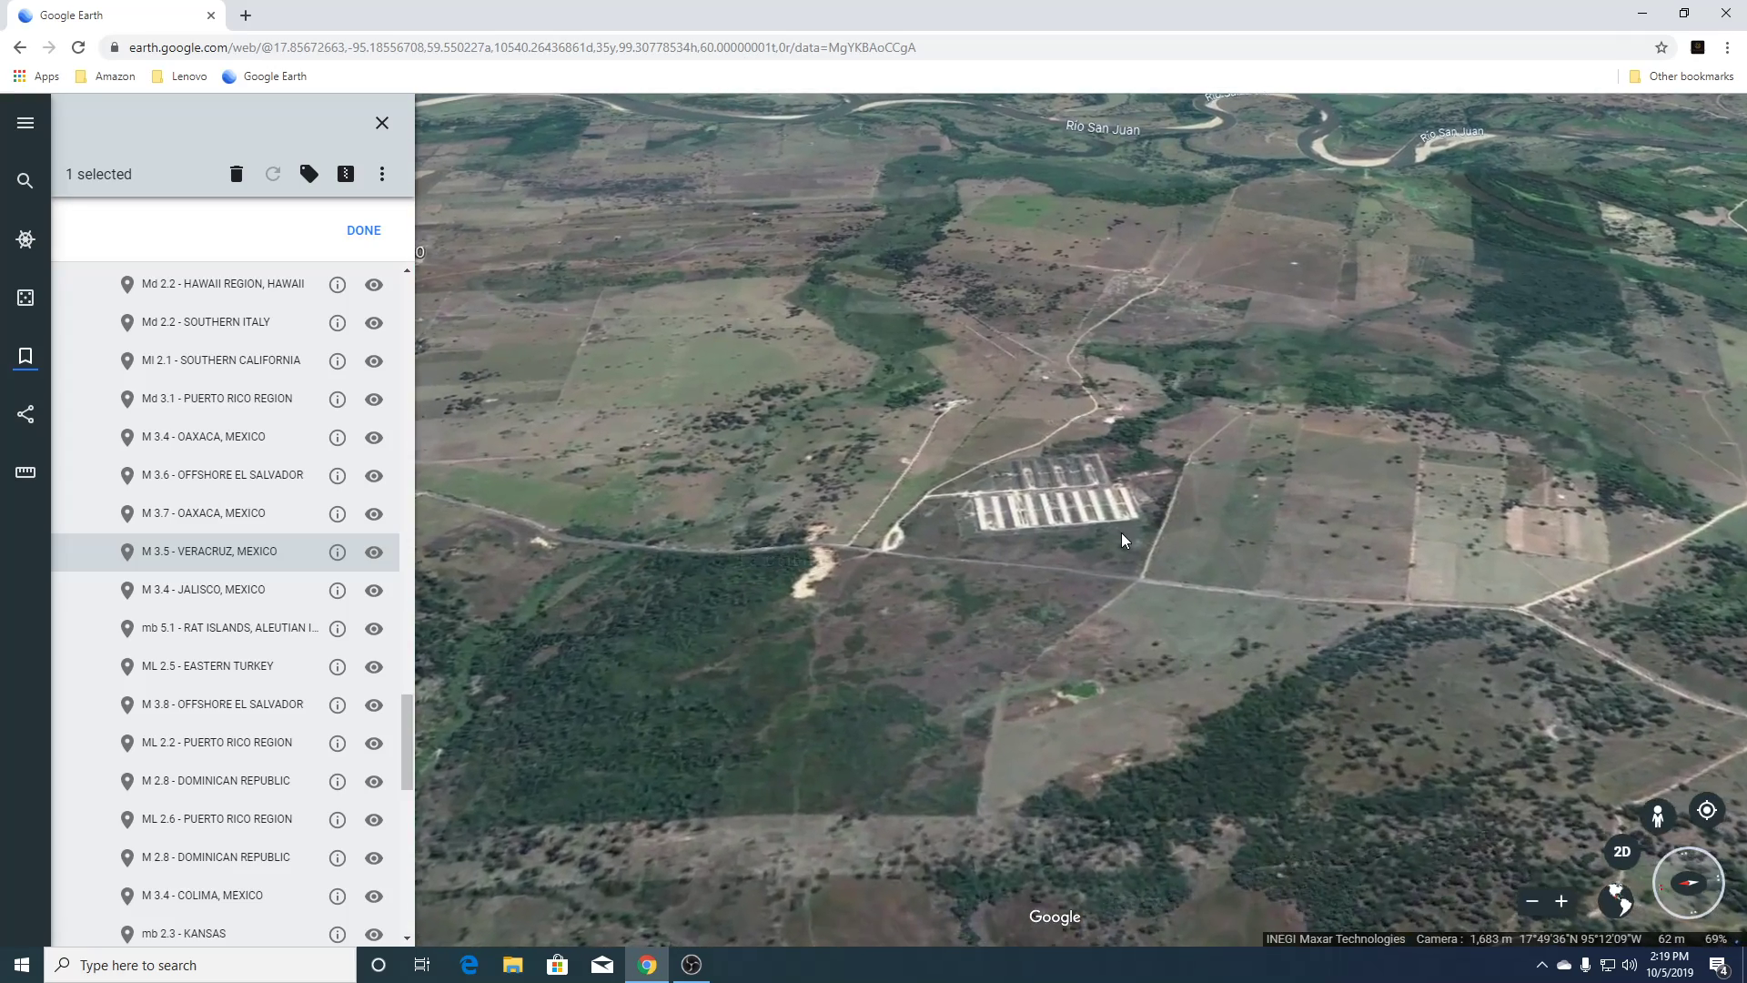
scroll(1121, 532, up, 3)
scroll(937, 434, up, 4)
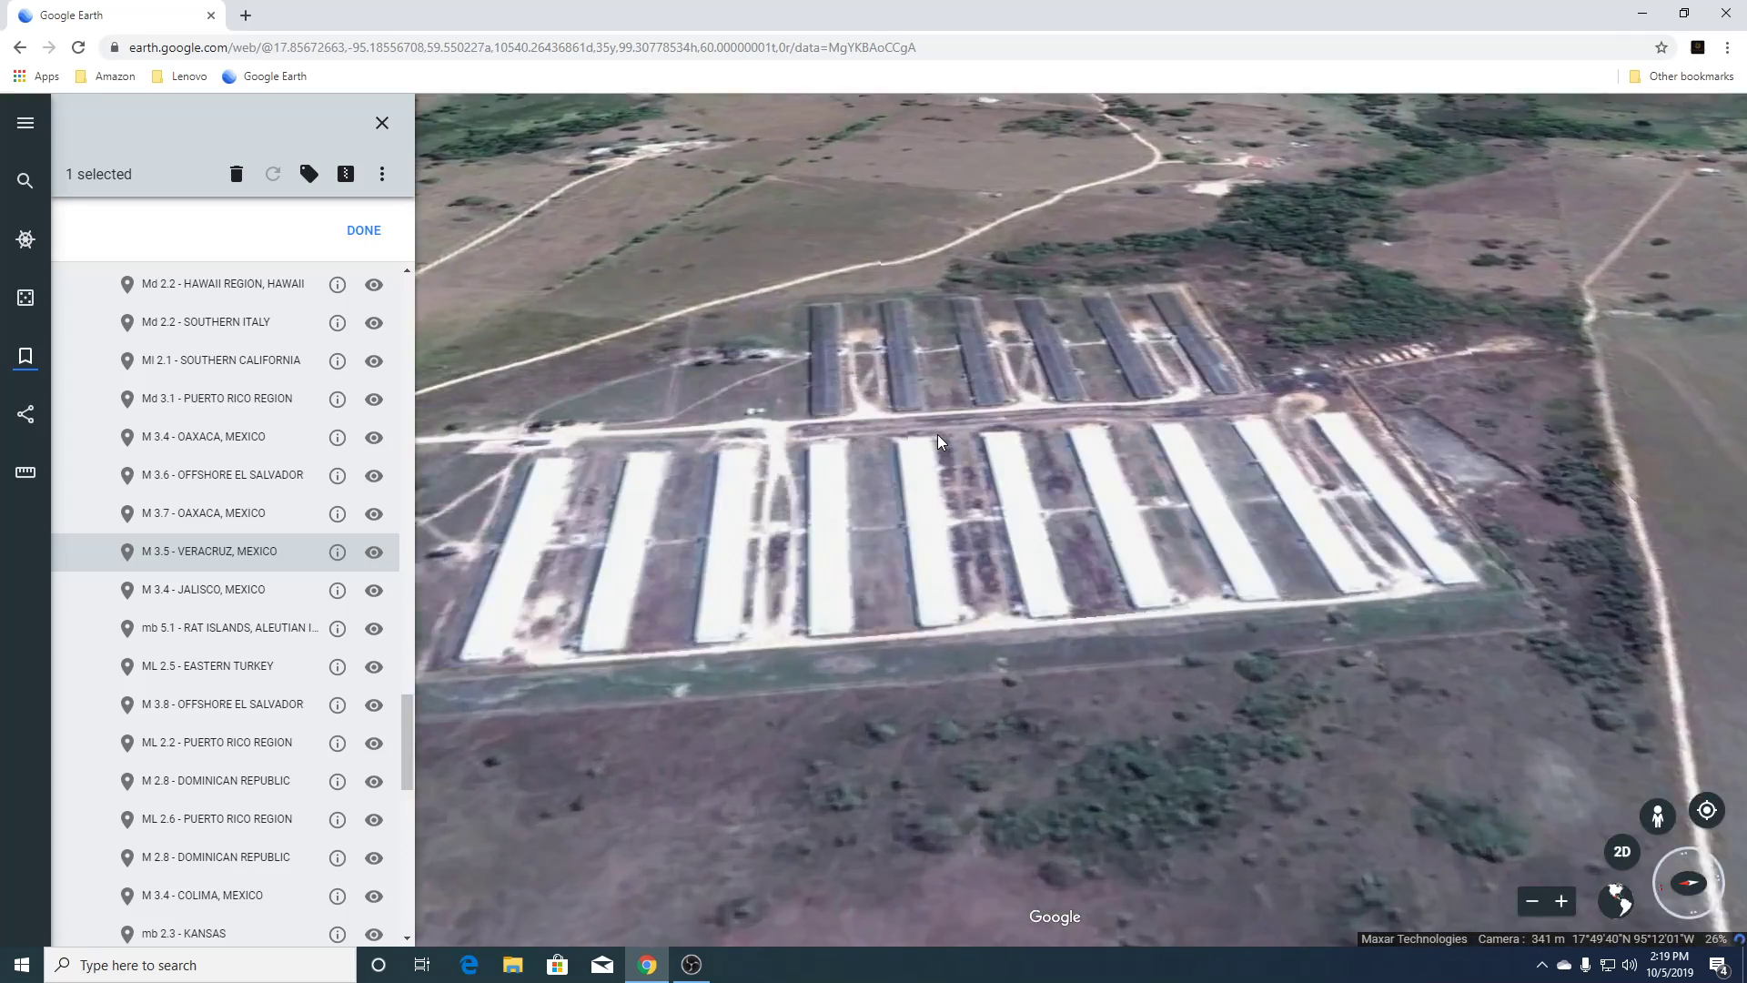
scroll(938, 434, down, 2)
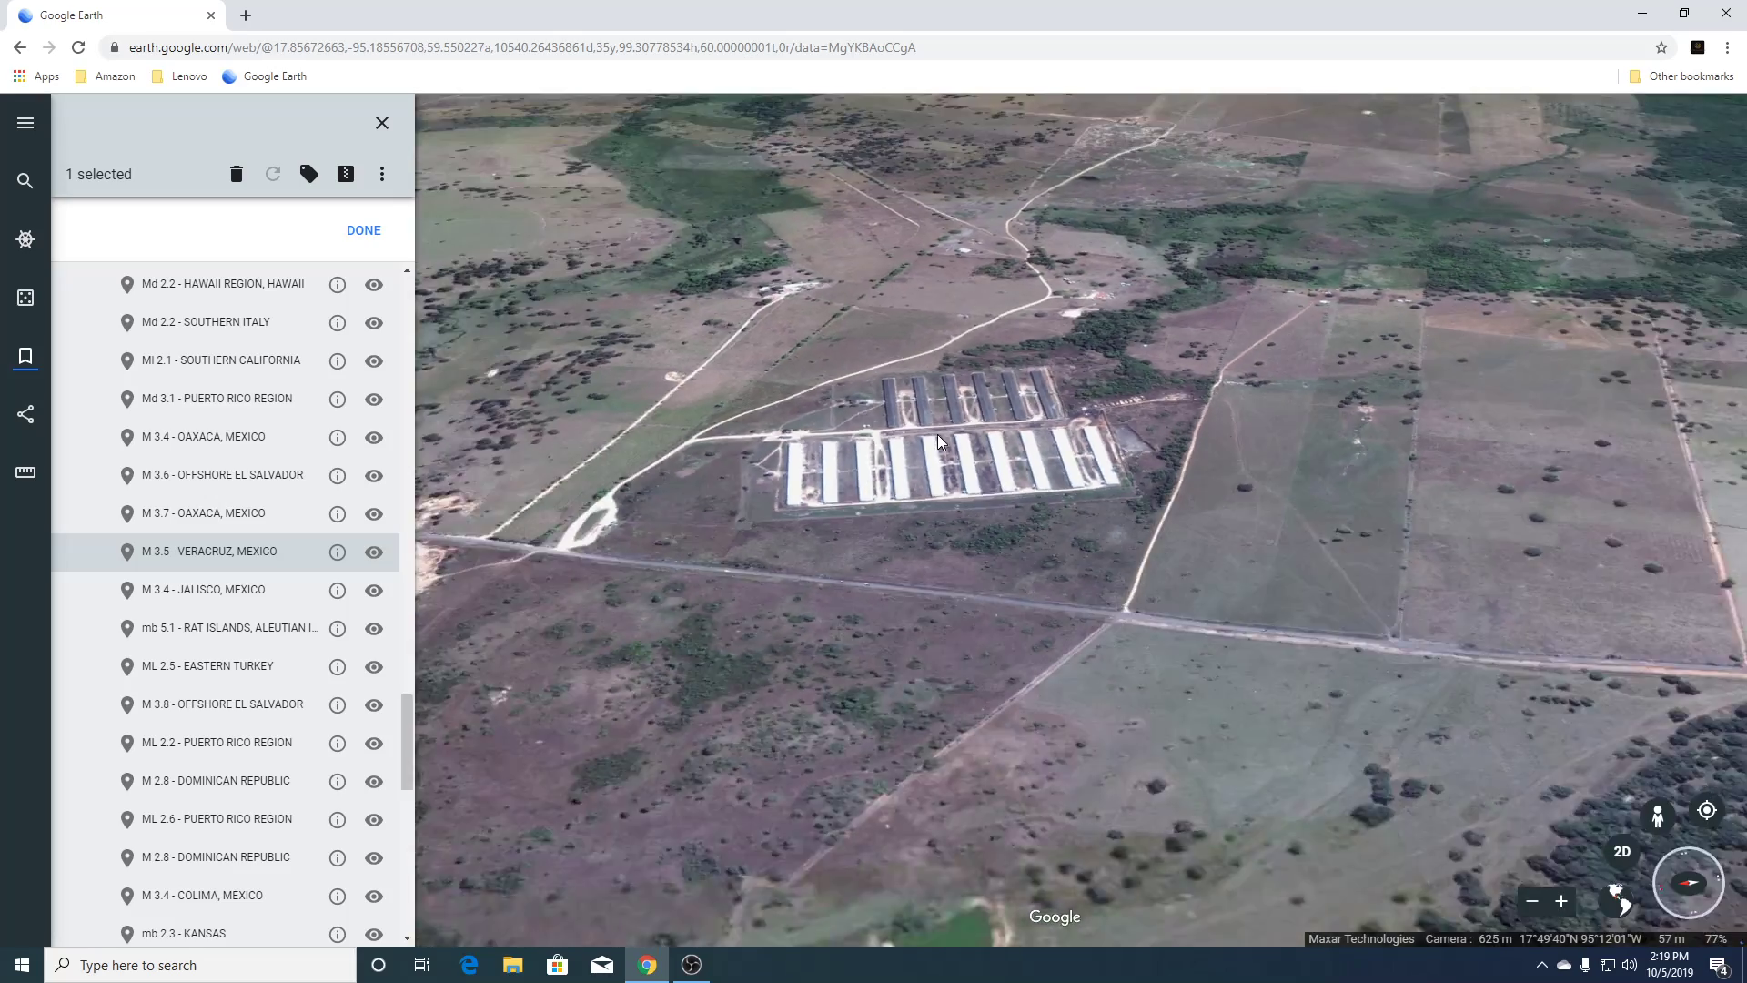
scroll(937, 434, down, 2)
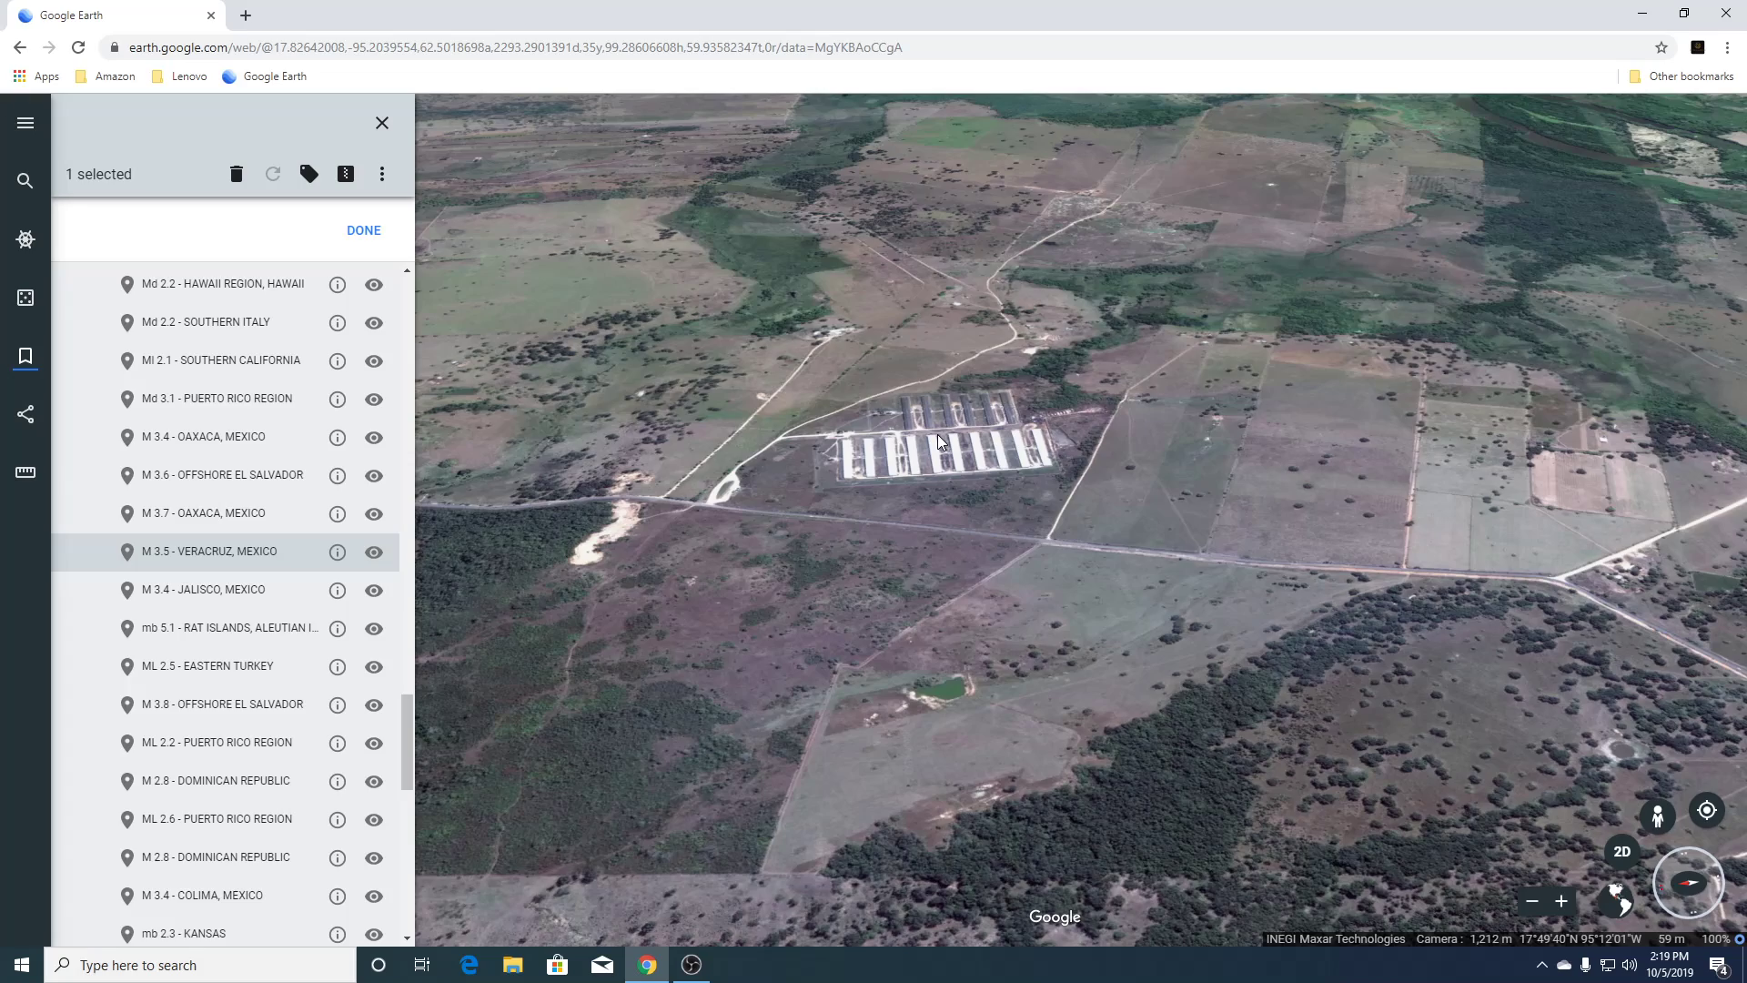
Fly to the M 3.4 - JALISCO, MEXICO placemark and examine the terrain around El Almolon and the wider region in 3D.
click(241, 593)
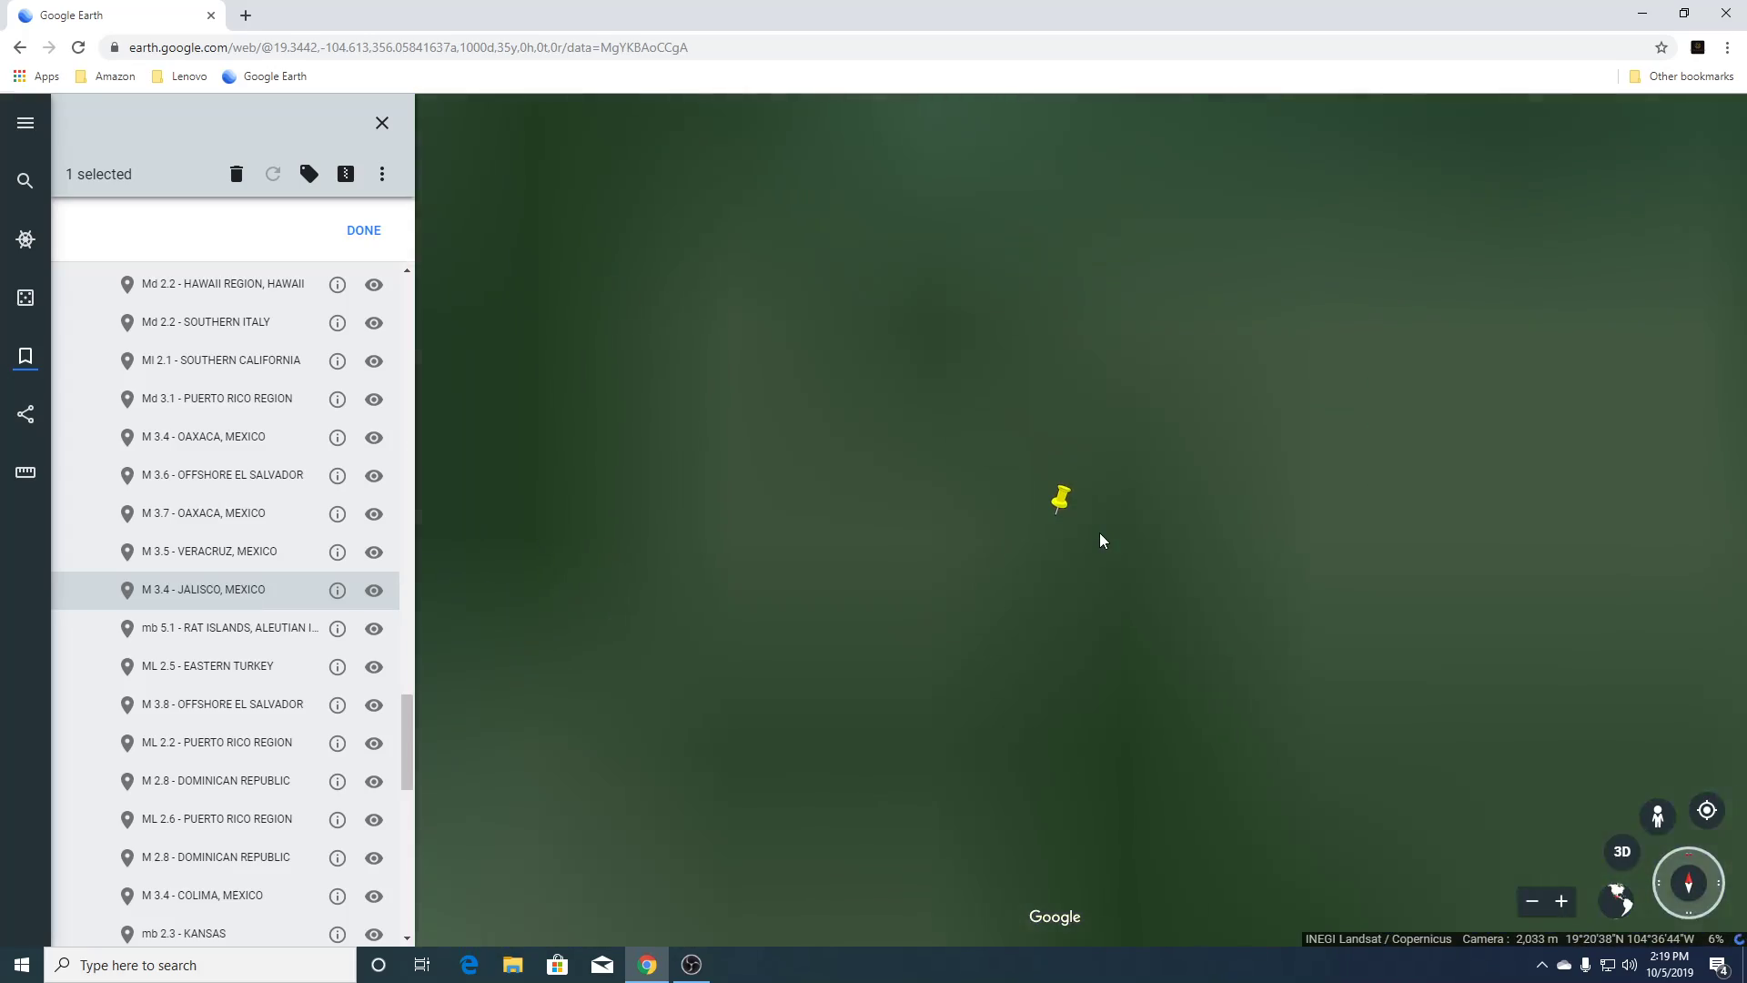
scroll(1099, 533, down, 5)
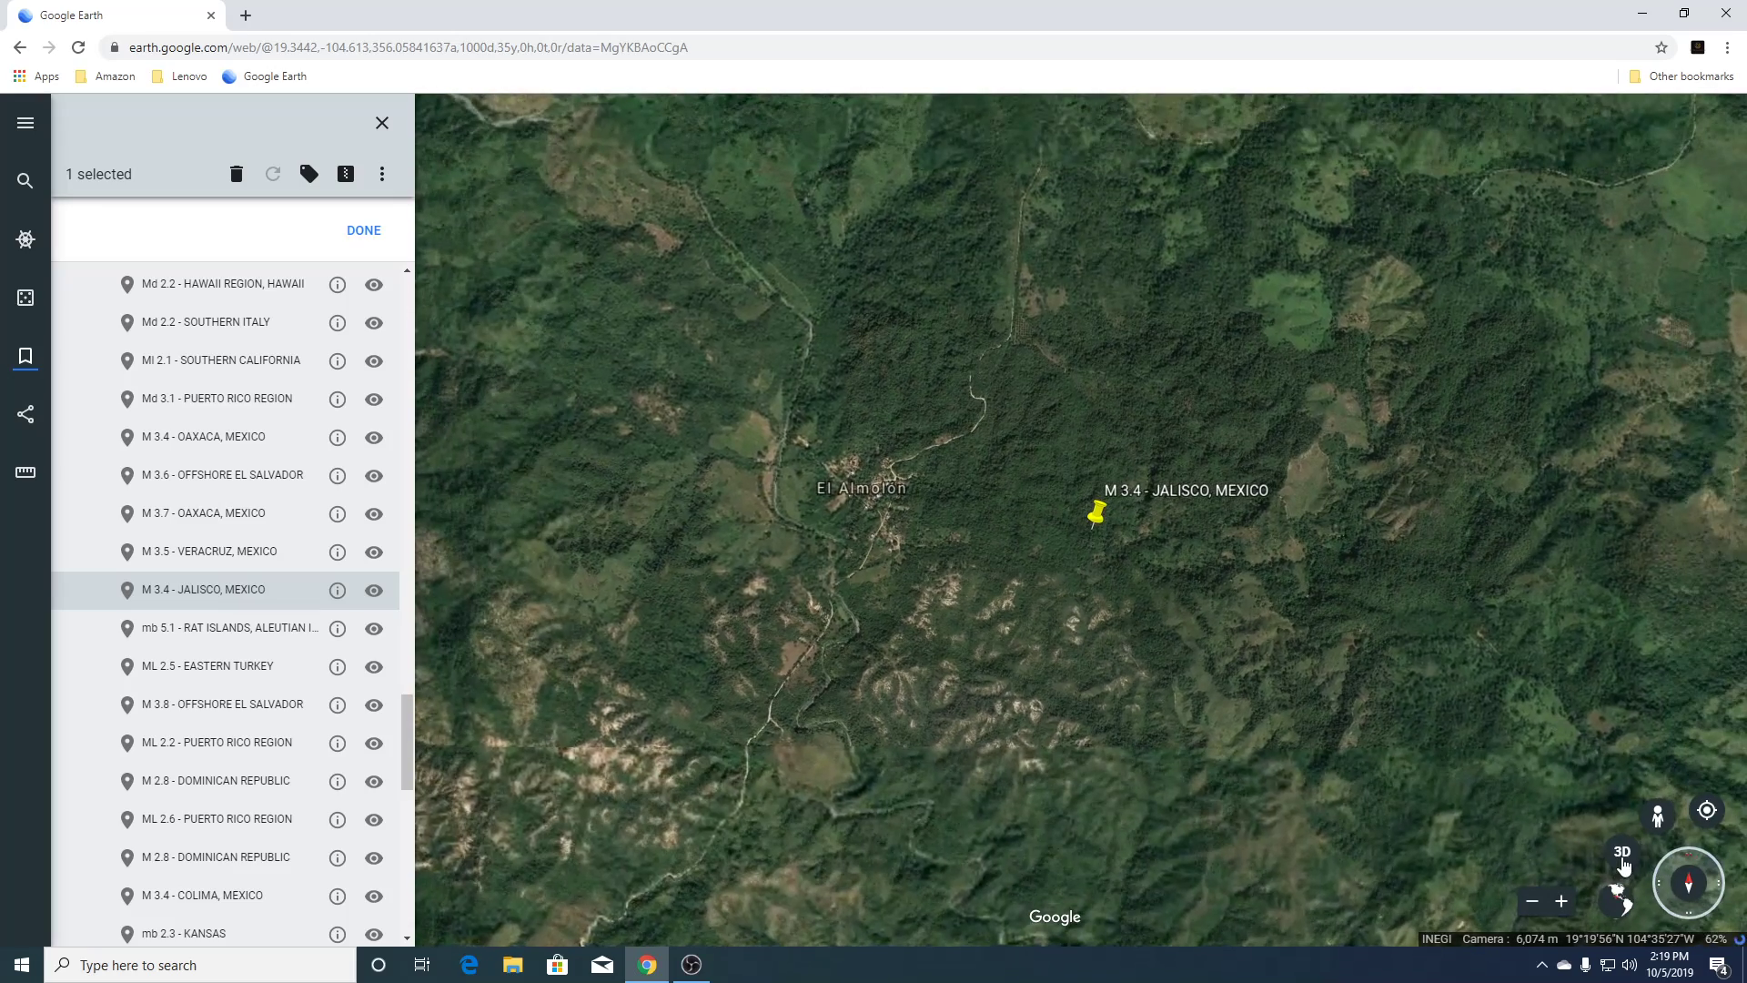
click(1622, 855)
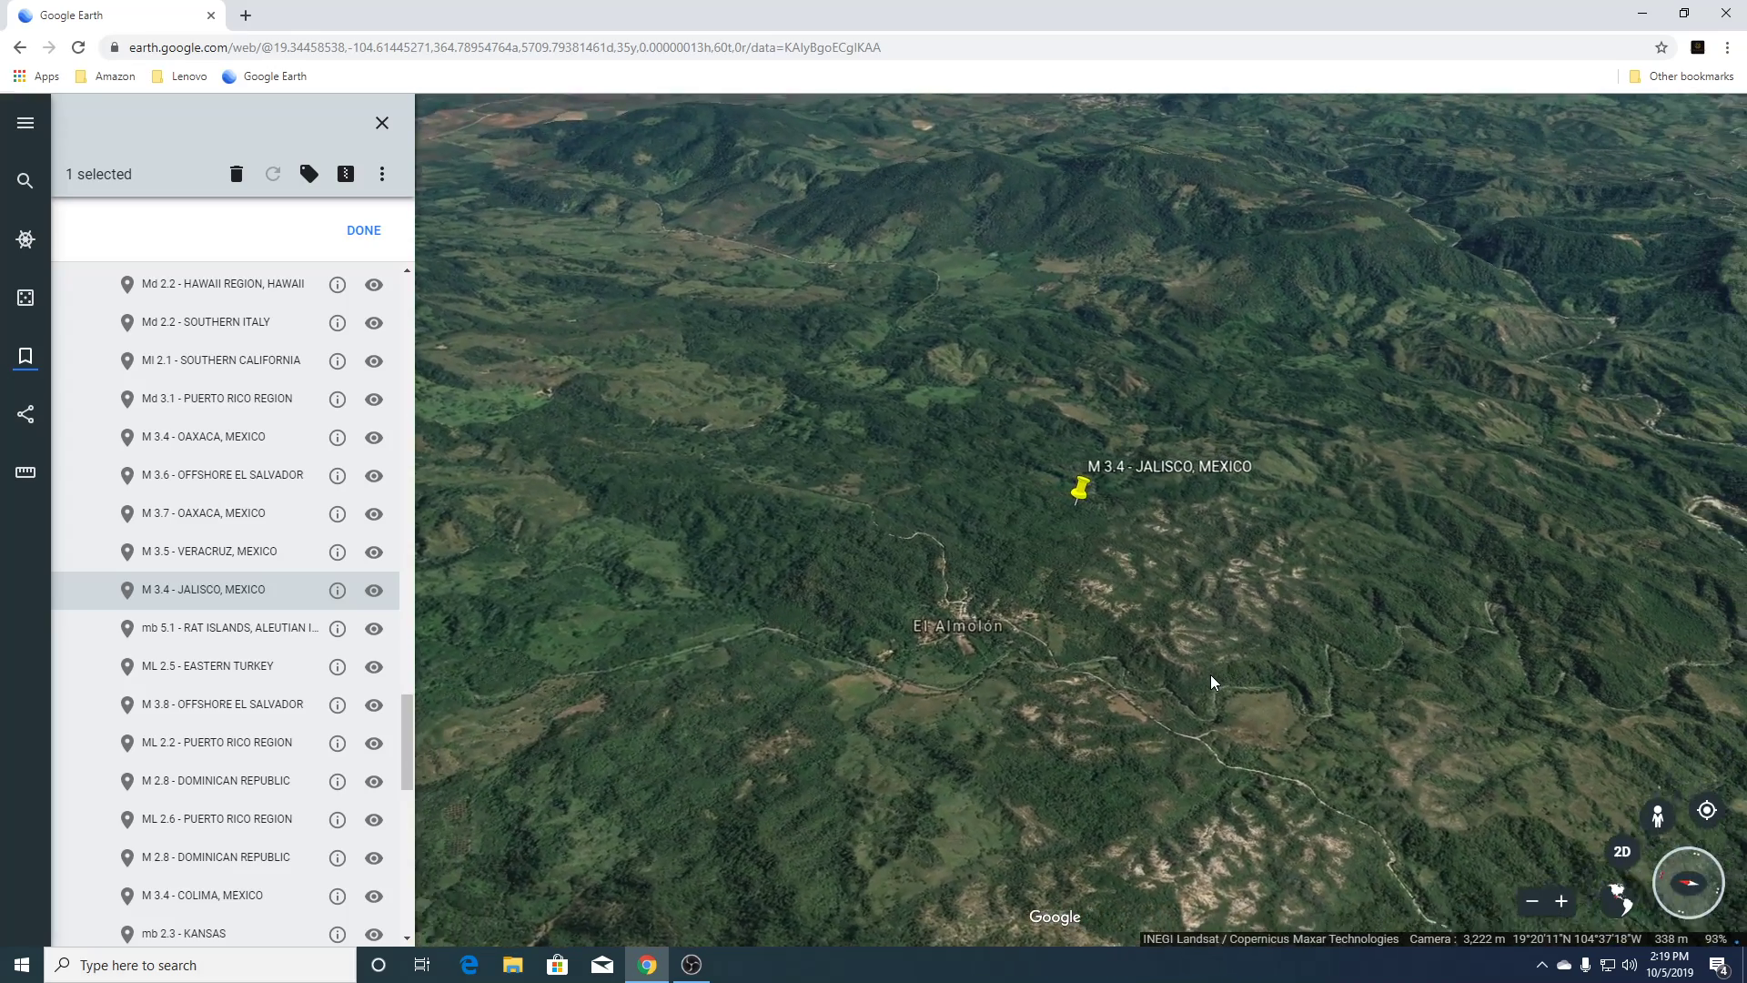
scroll(1211, 681, down, 5)
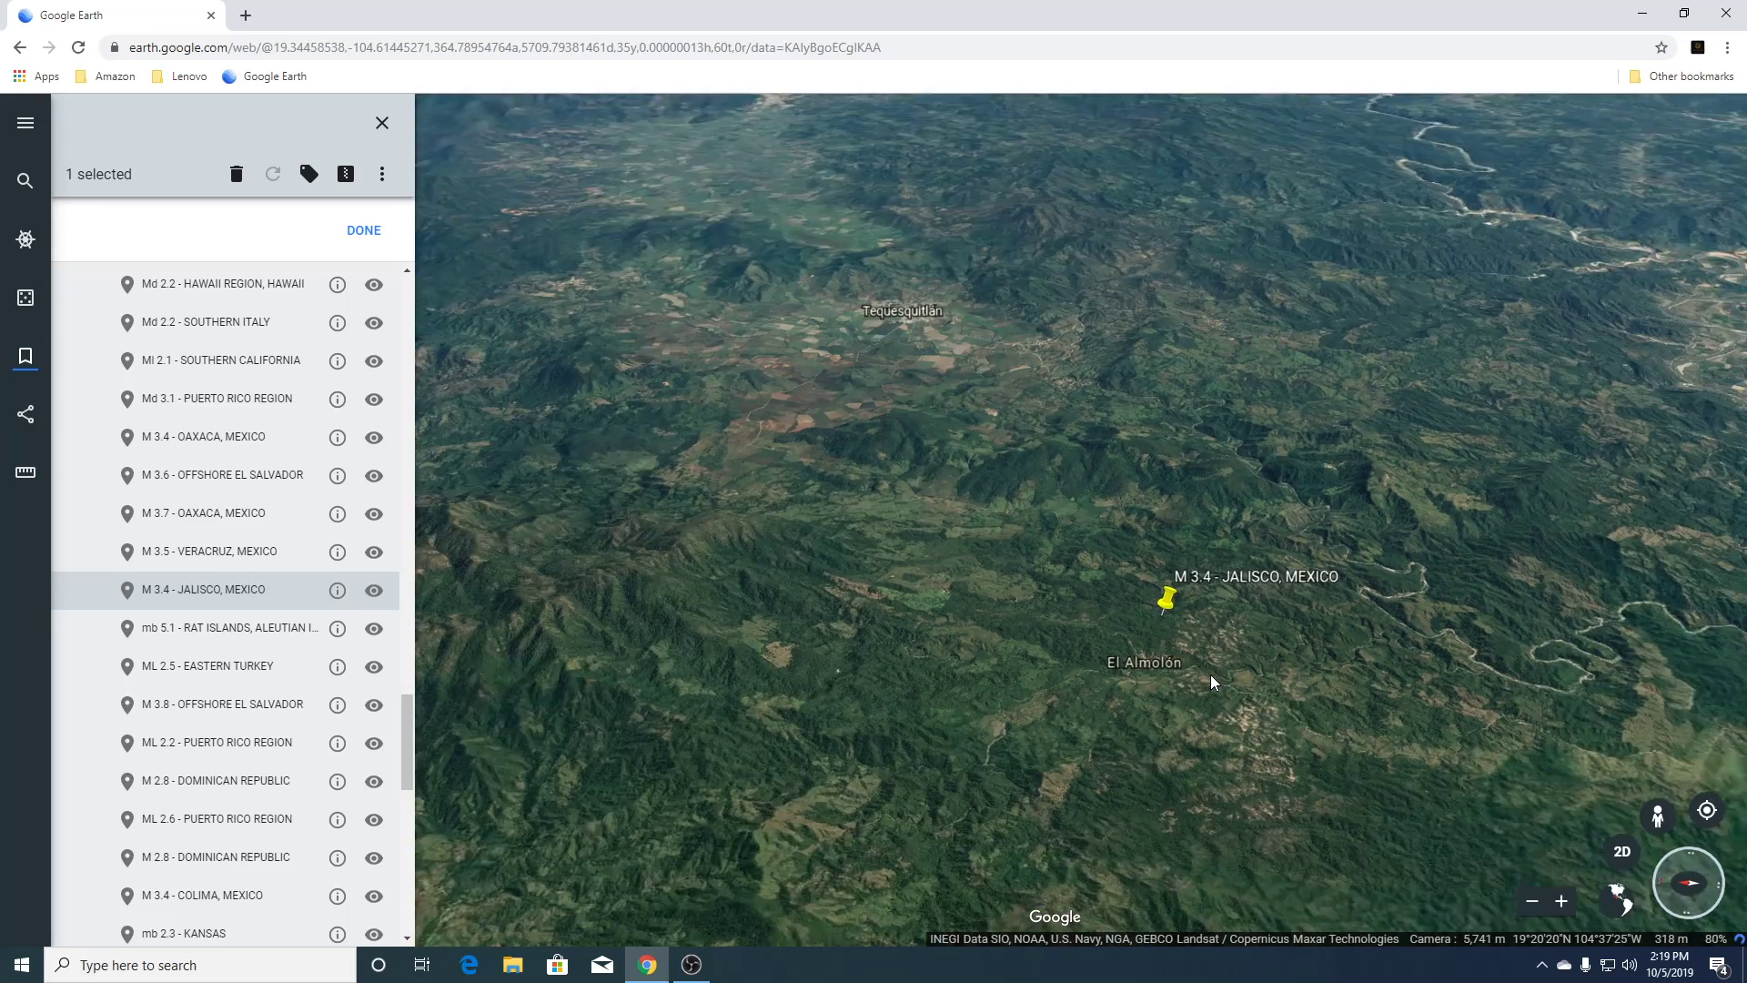
scroll(1210, 680, down, 5)
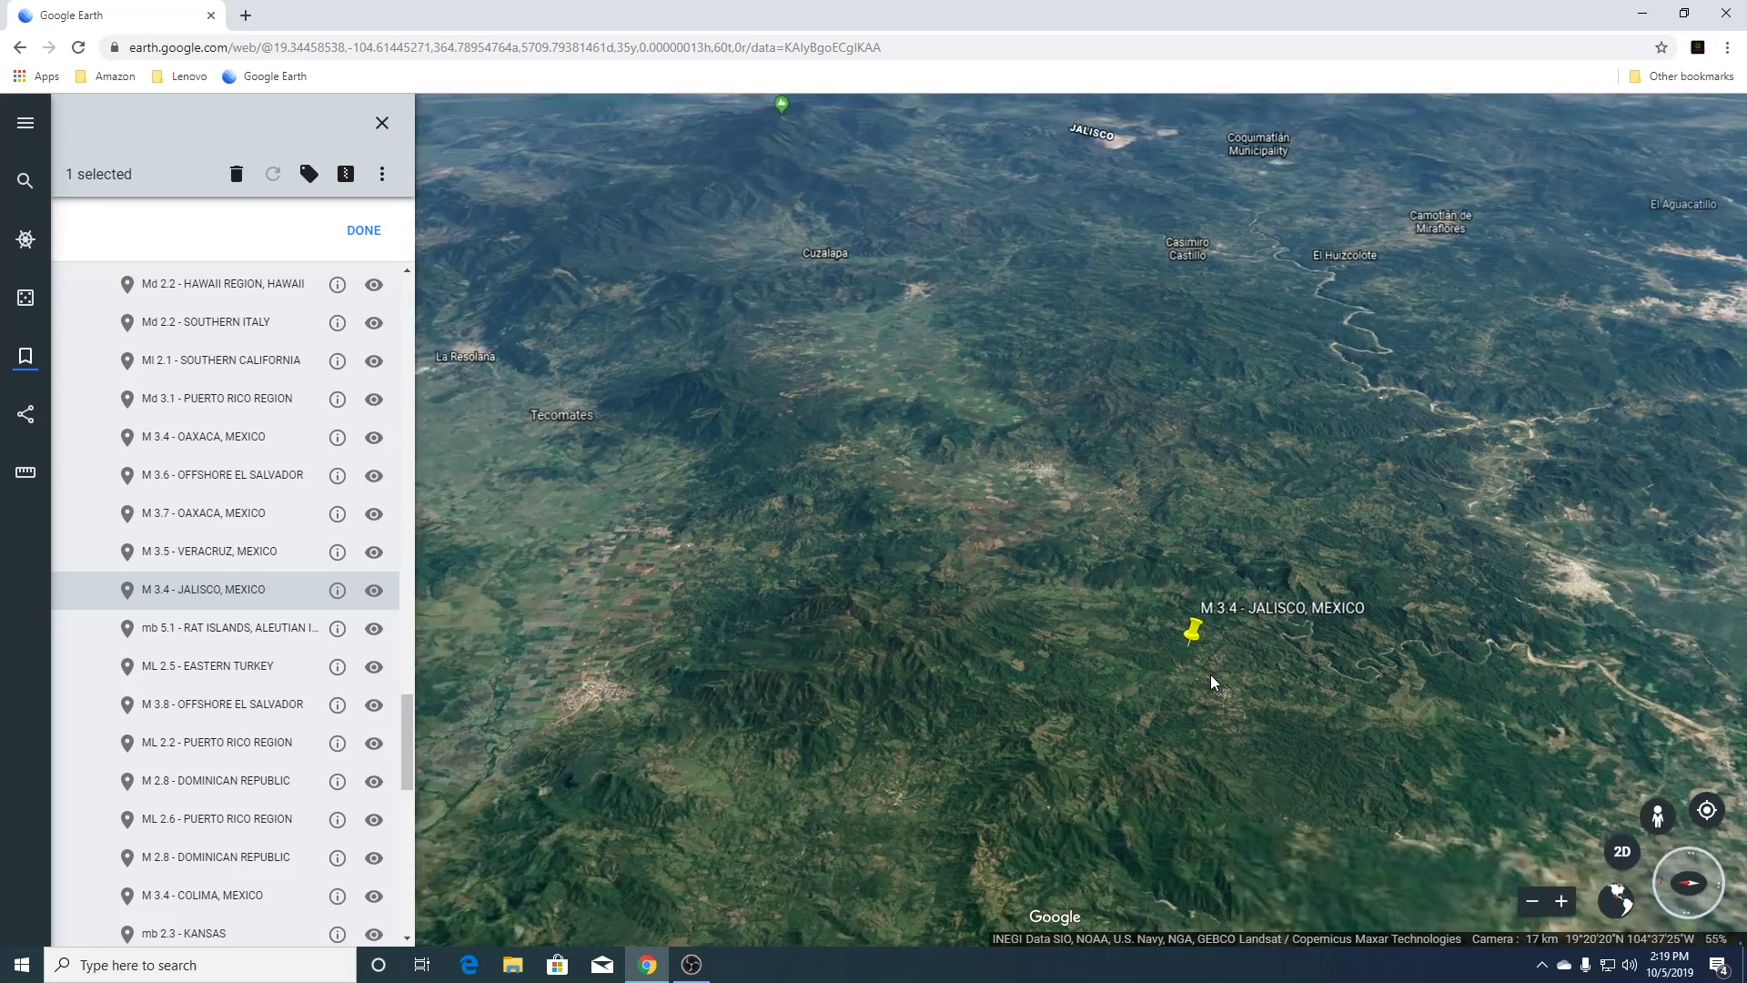
scroll(1212, 675, down, 4)
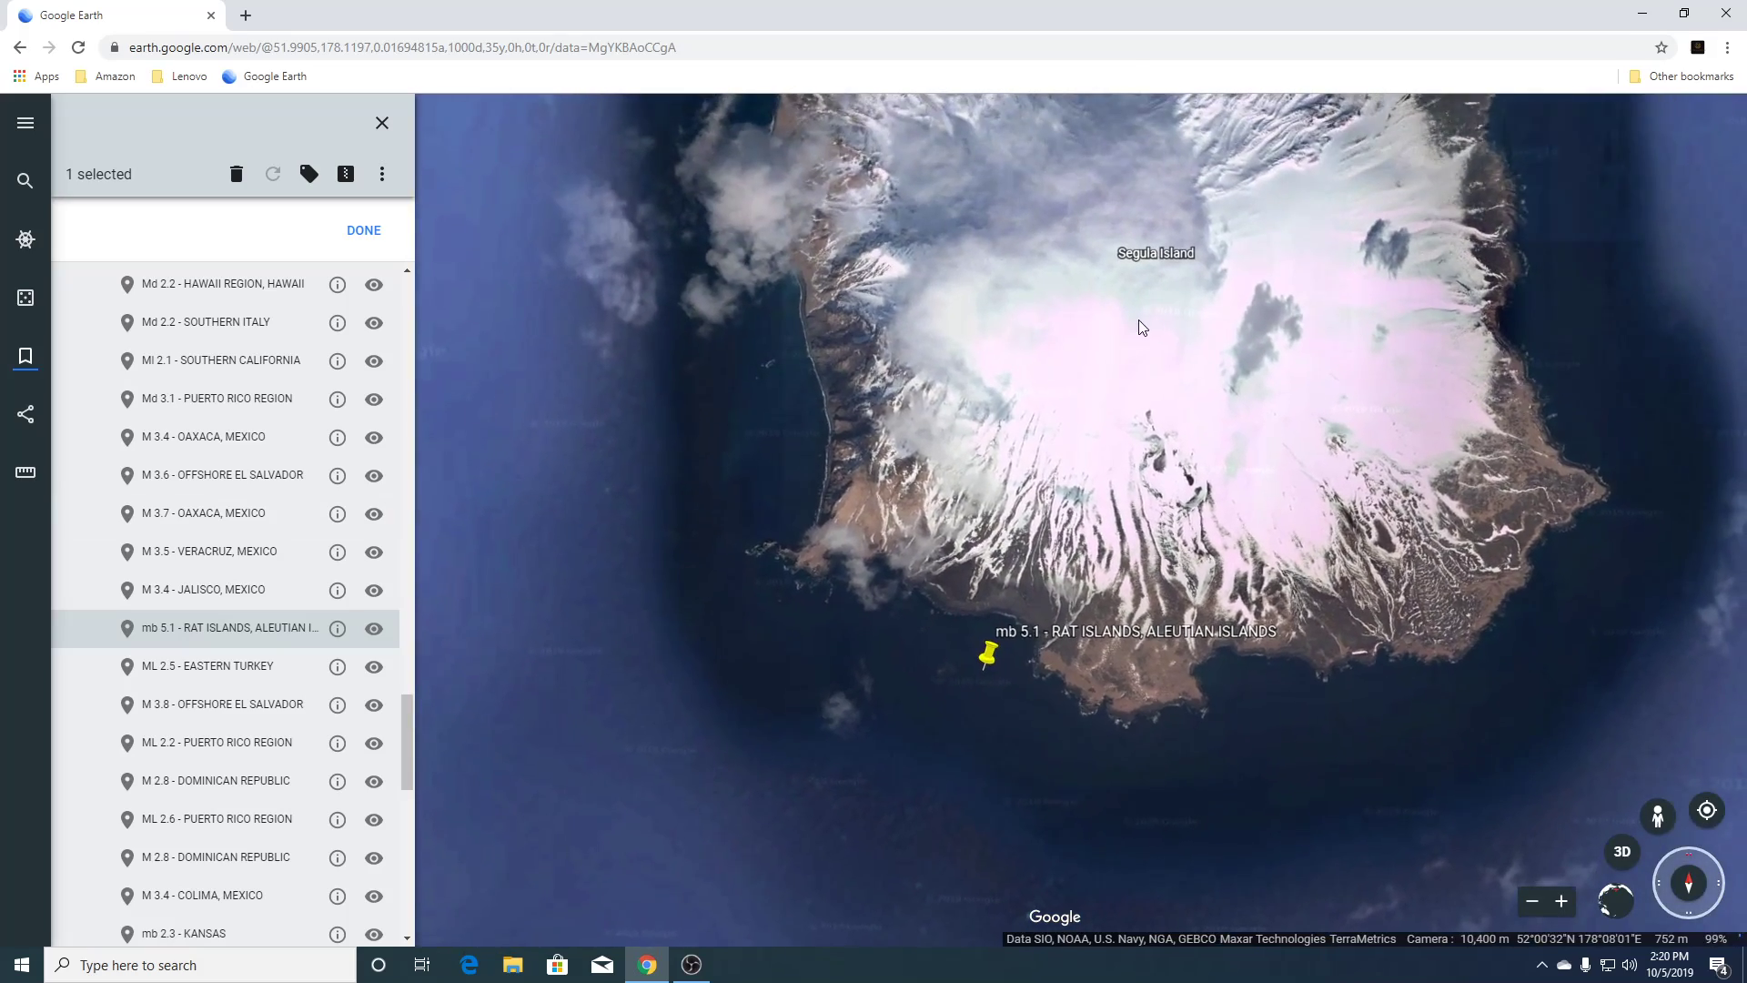
Examine Segula Island beside the mb 5.1 - RAT ISLANDS placemark in 3D, and inspect Little Sitkin Island and the surrounding island chain.
click(1623, 854)
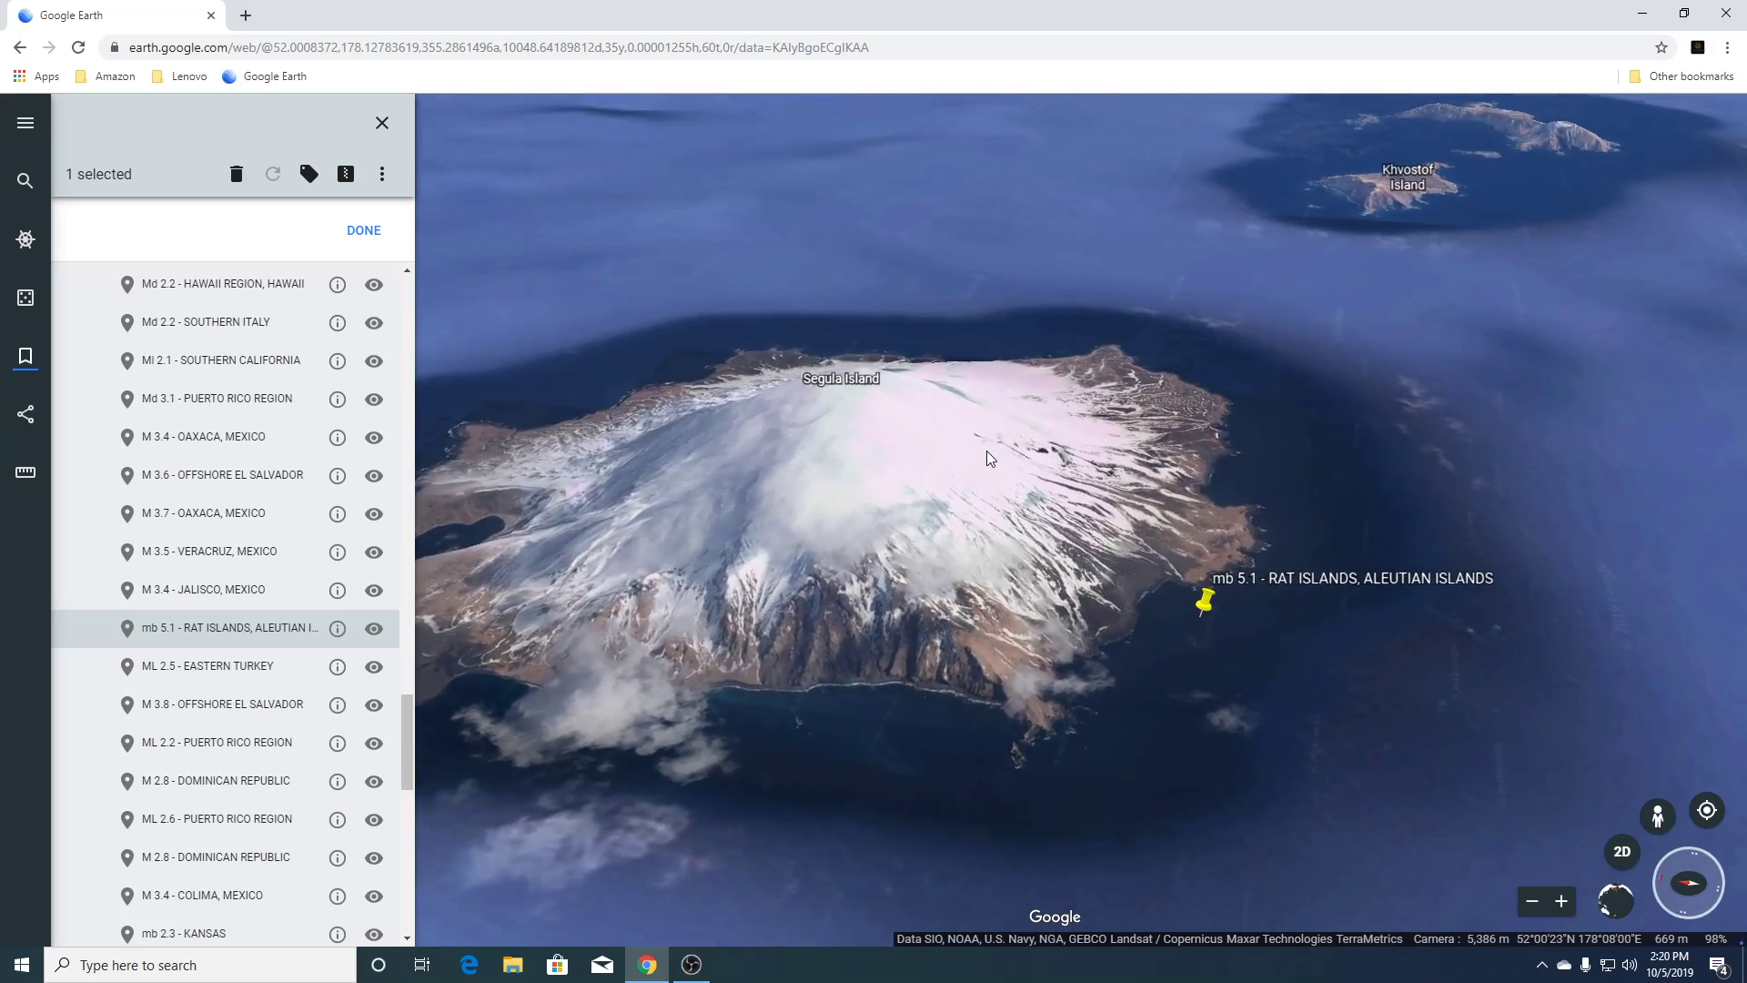
scroll(987, 451, down, 5)
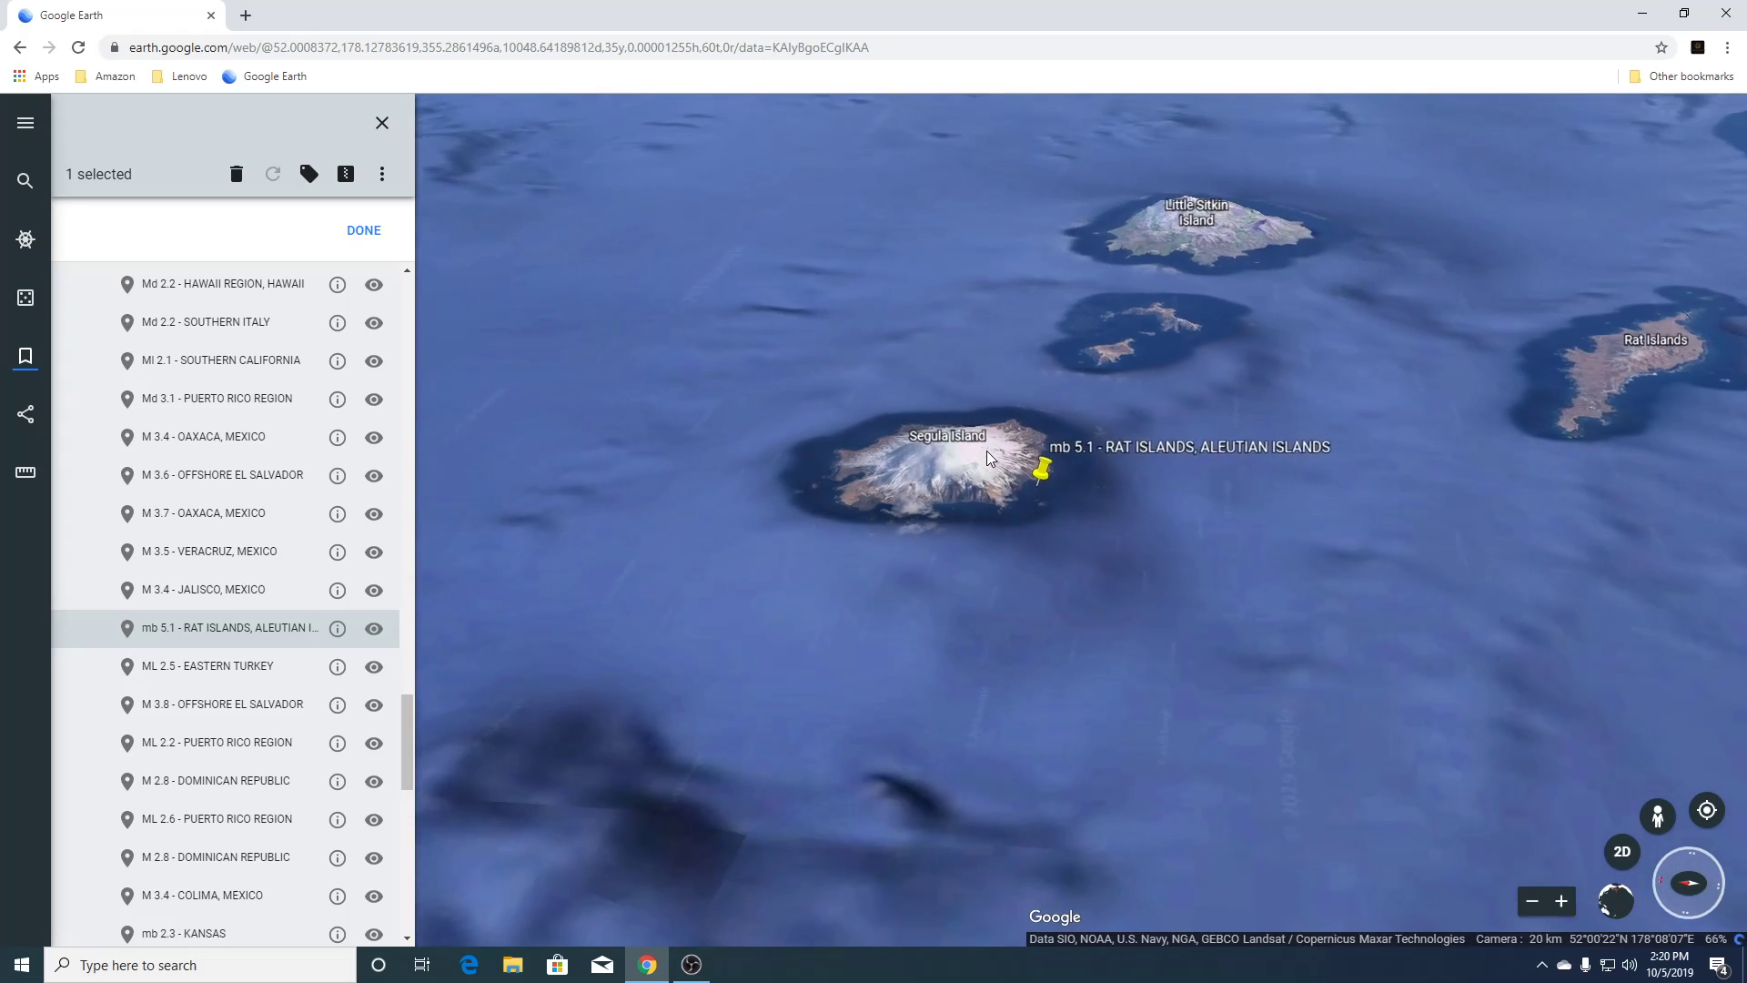
double_click(1192, 238)
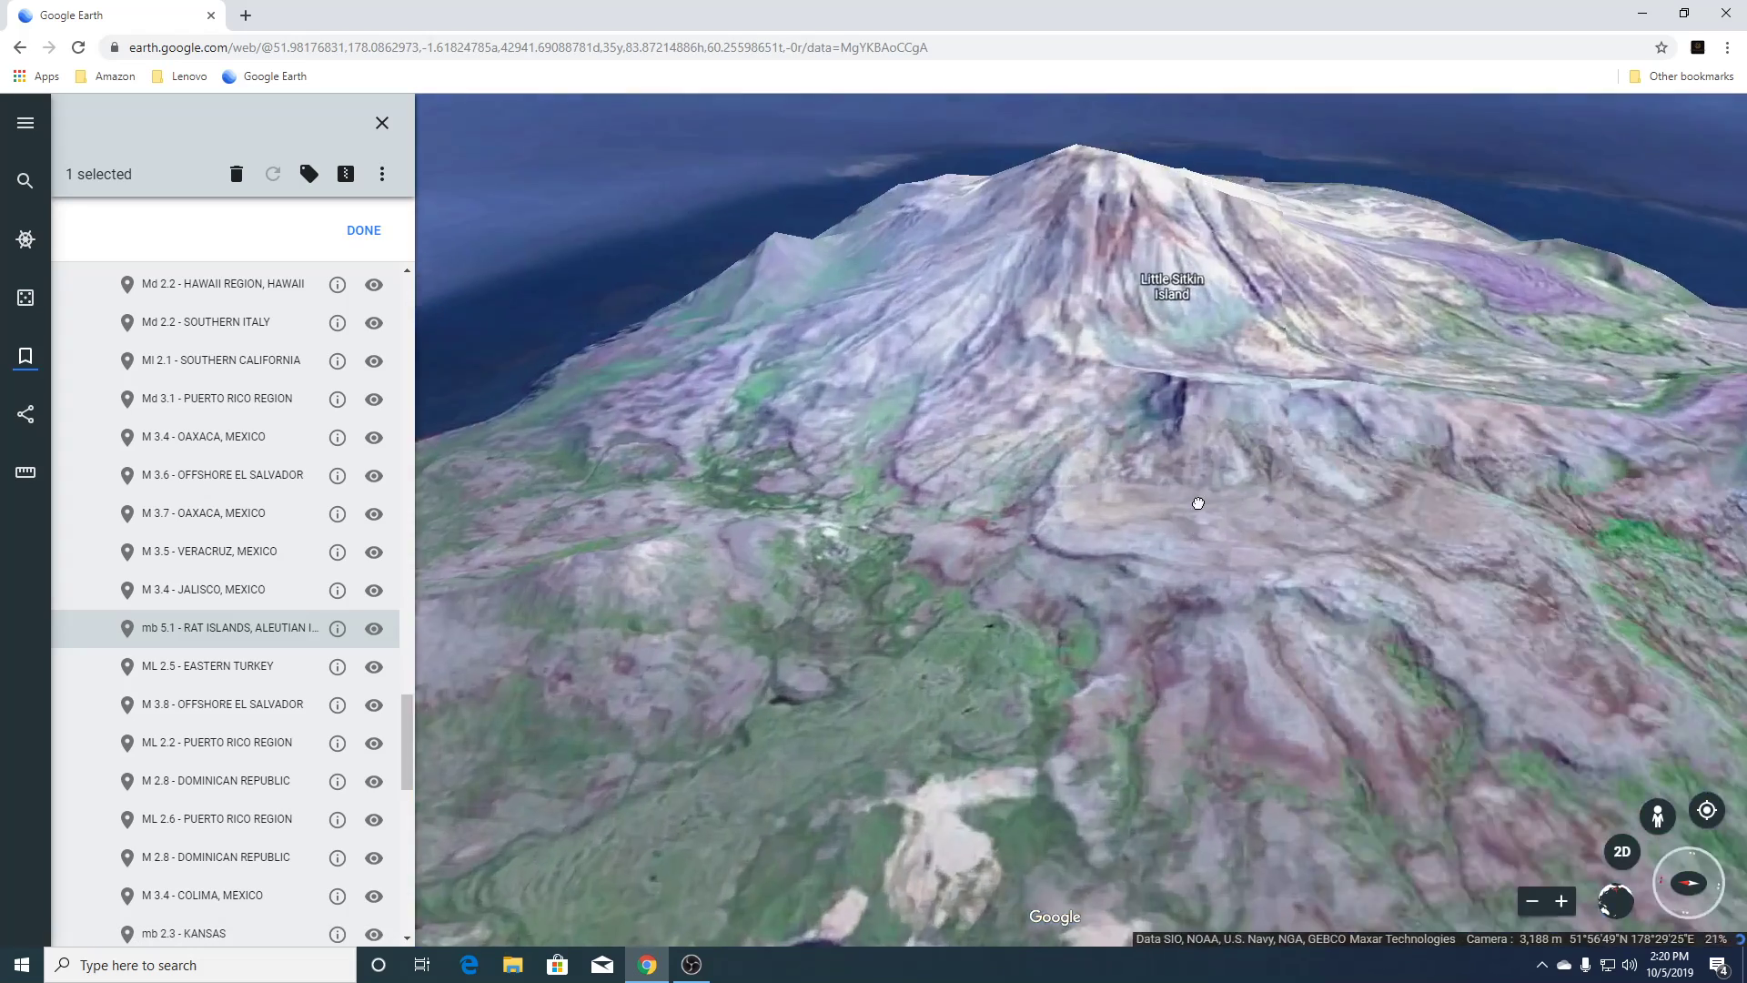
scroll(1117, 314, down, 2)
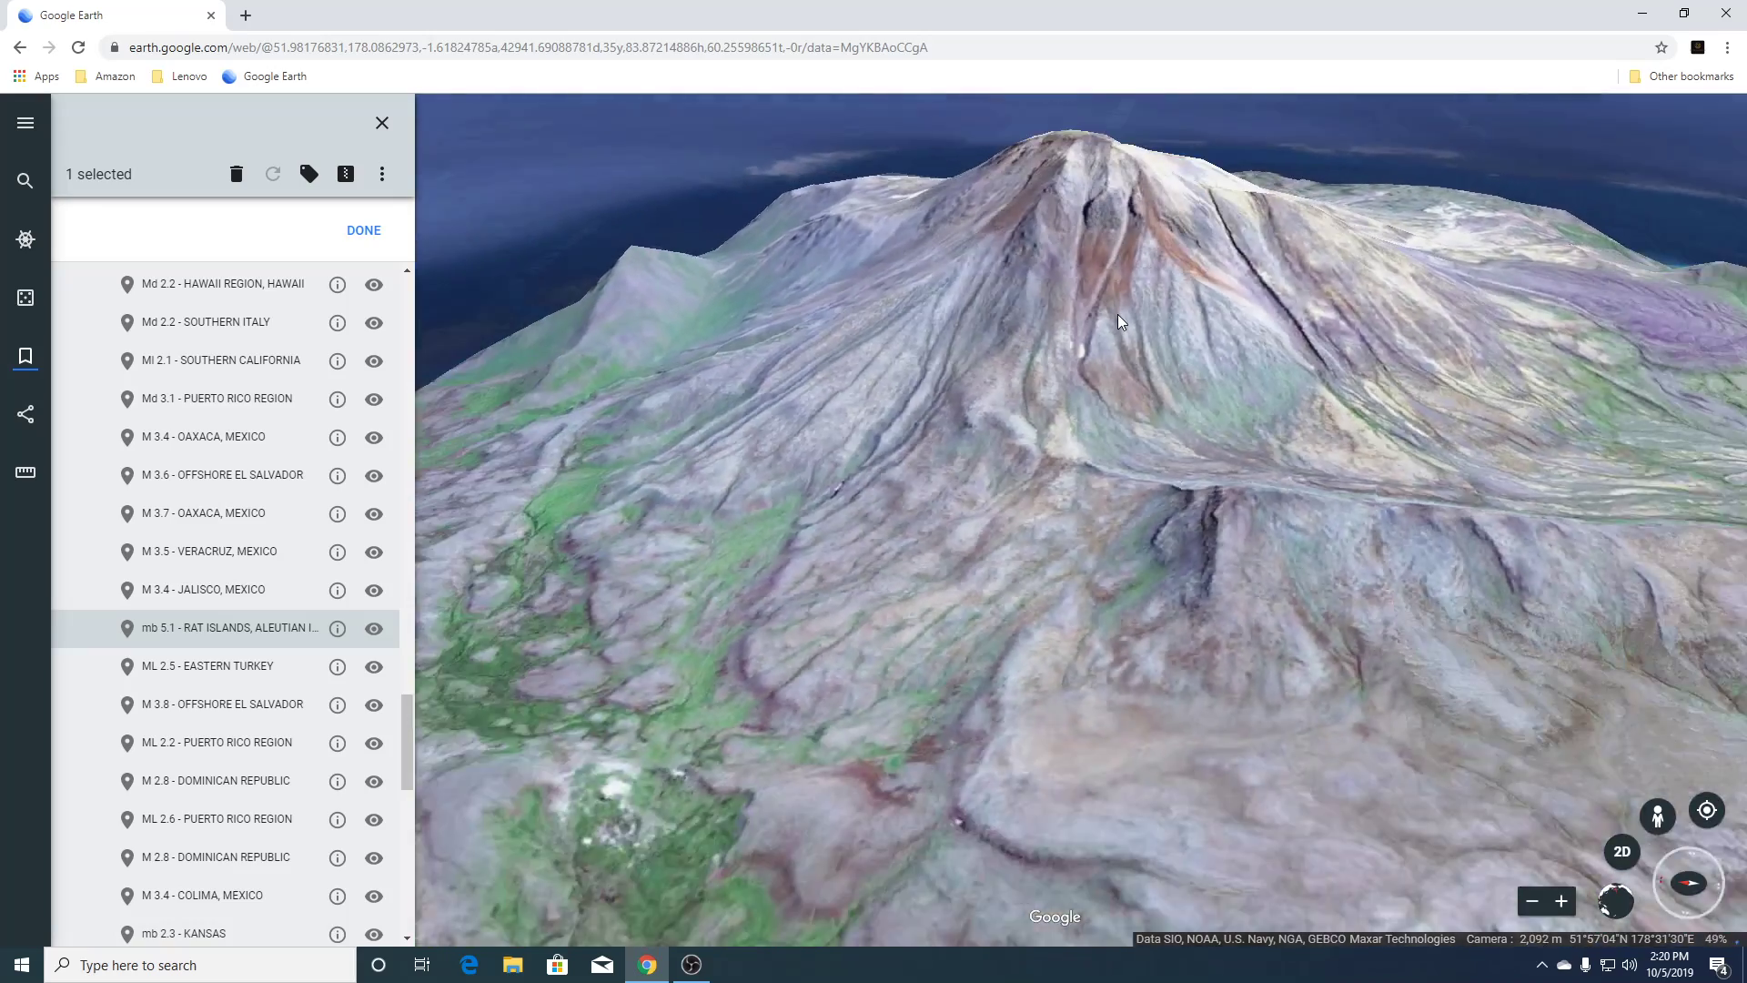
scroll(1123, 637, down, 5)
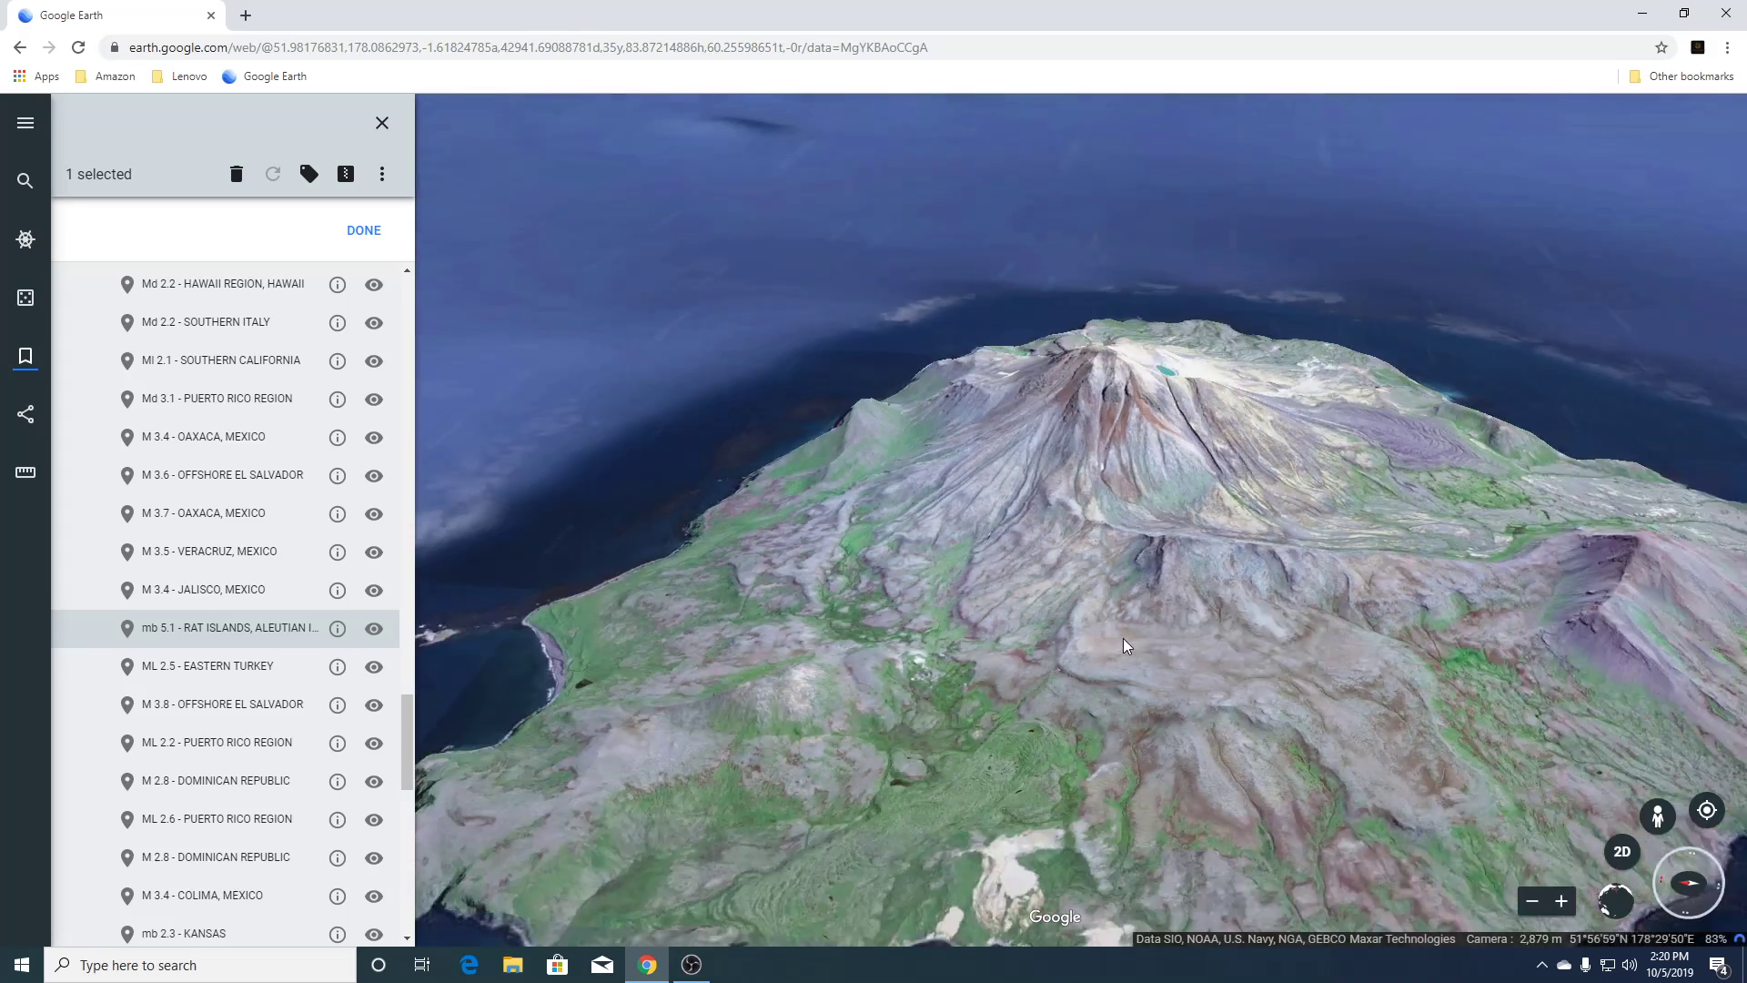
scroll(1123, 637, down, 4)
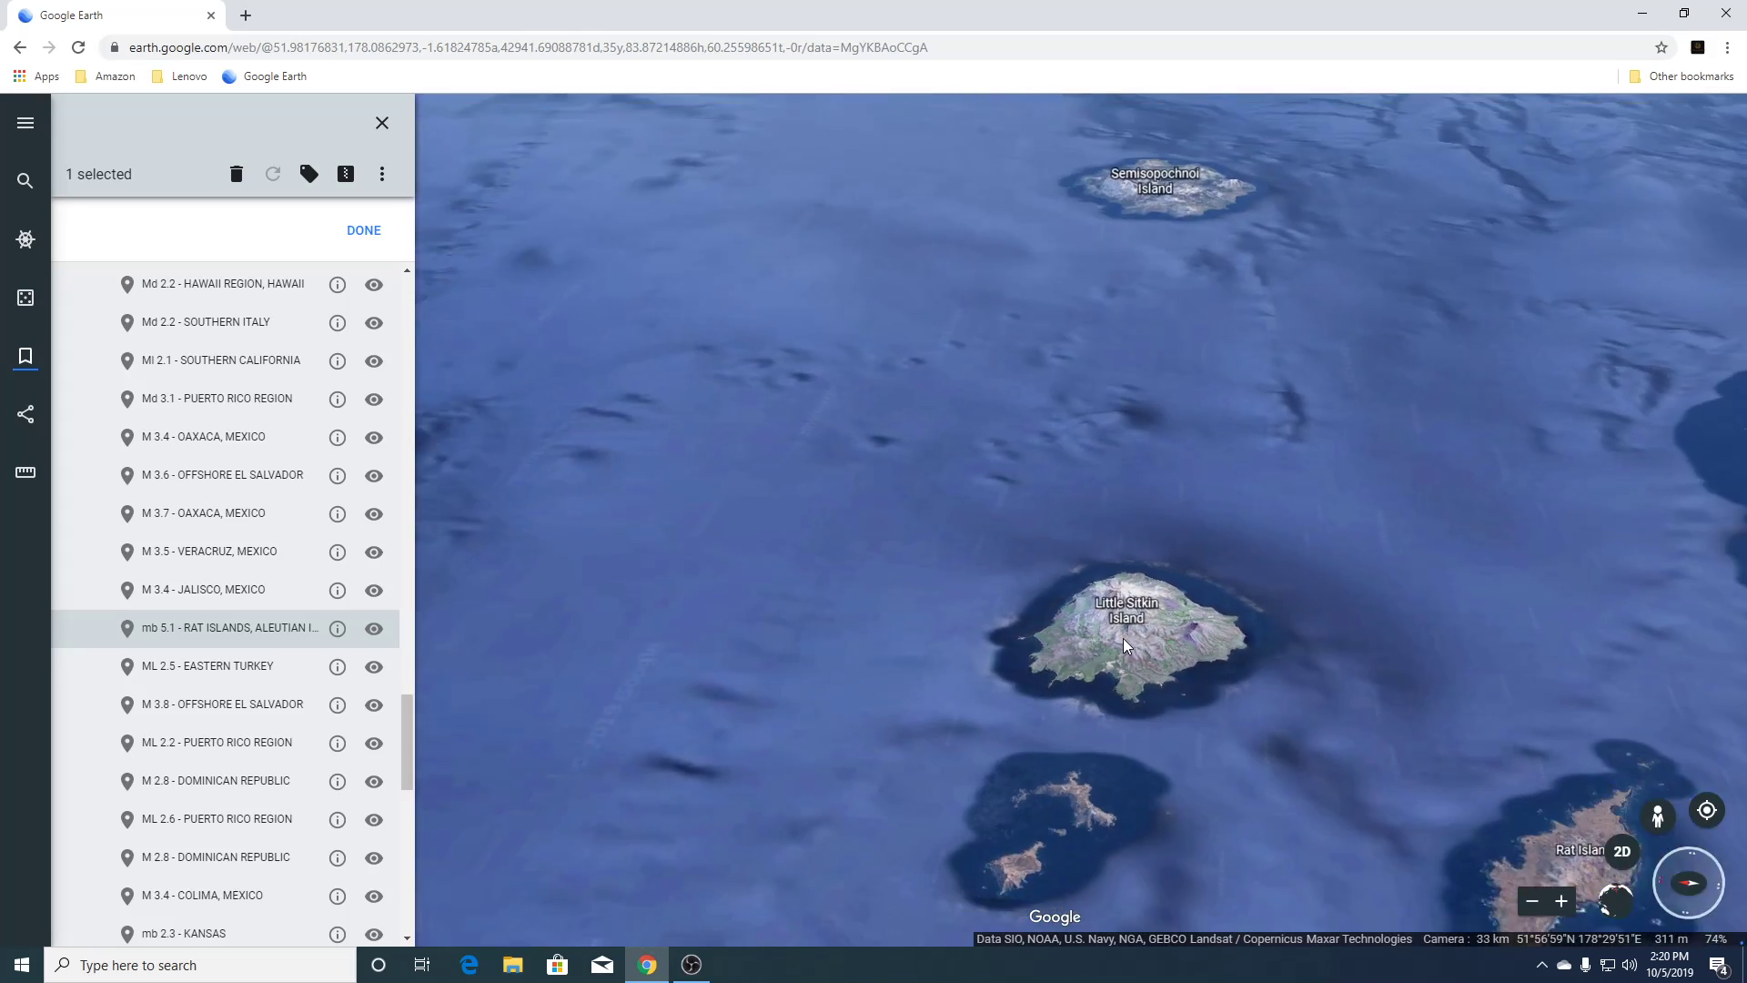
scroll(1123, 637, down, 3)
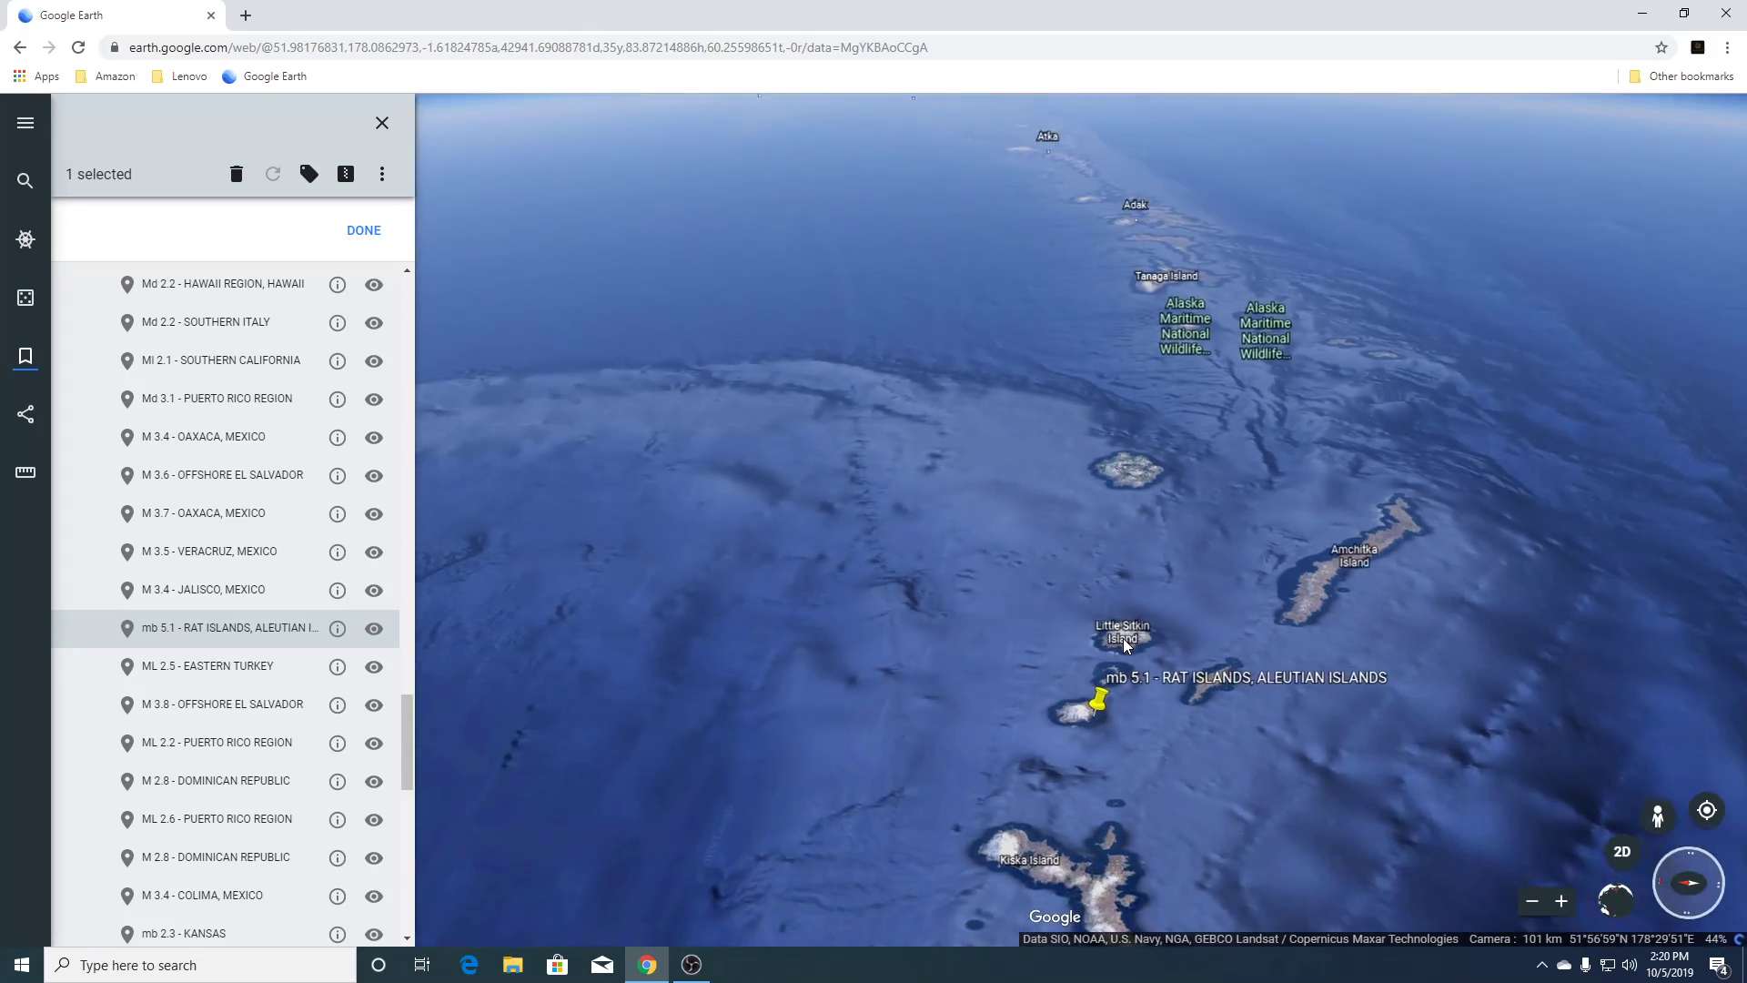
Fly to the ML 2.5 - EASTERN TURKEY placemark and examine its terrain and the nearby lakes in 3D.
click(204, 672)
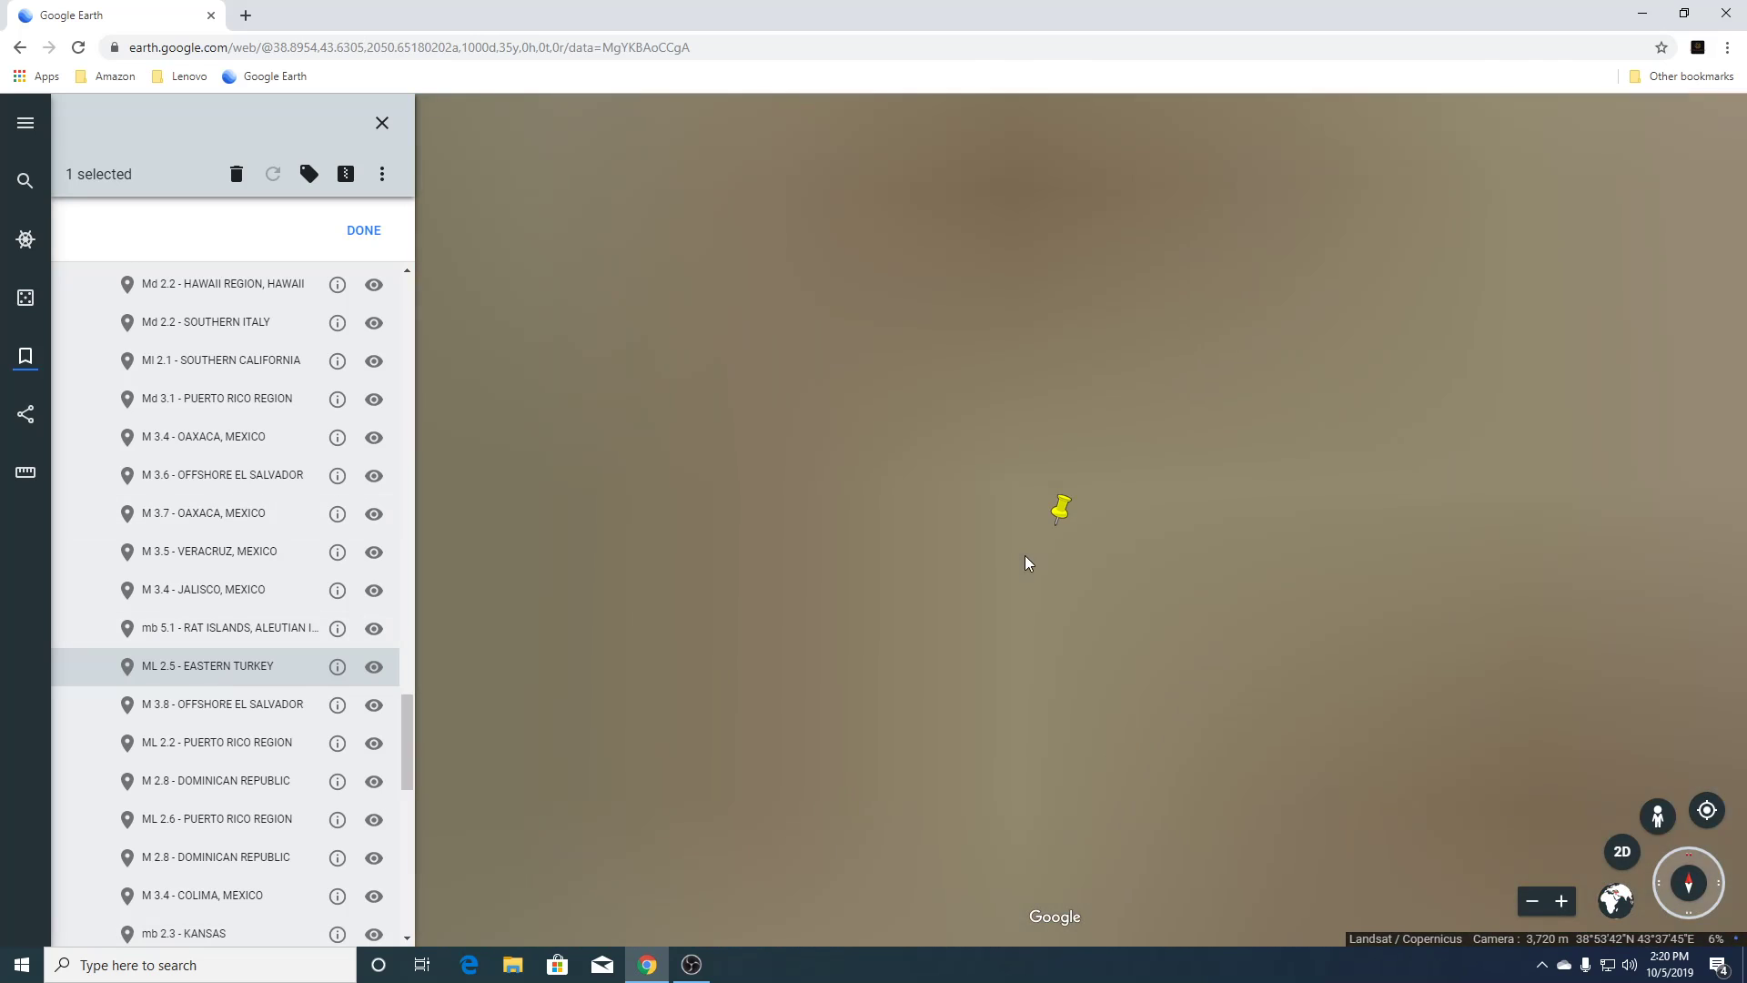
scroll(1025, 555, down, 3)
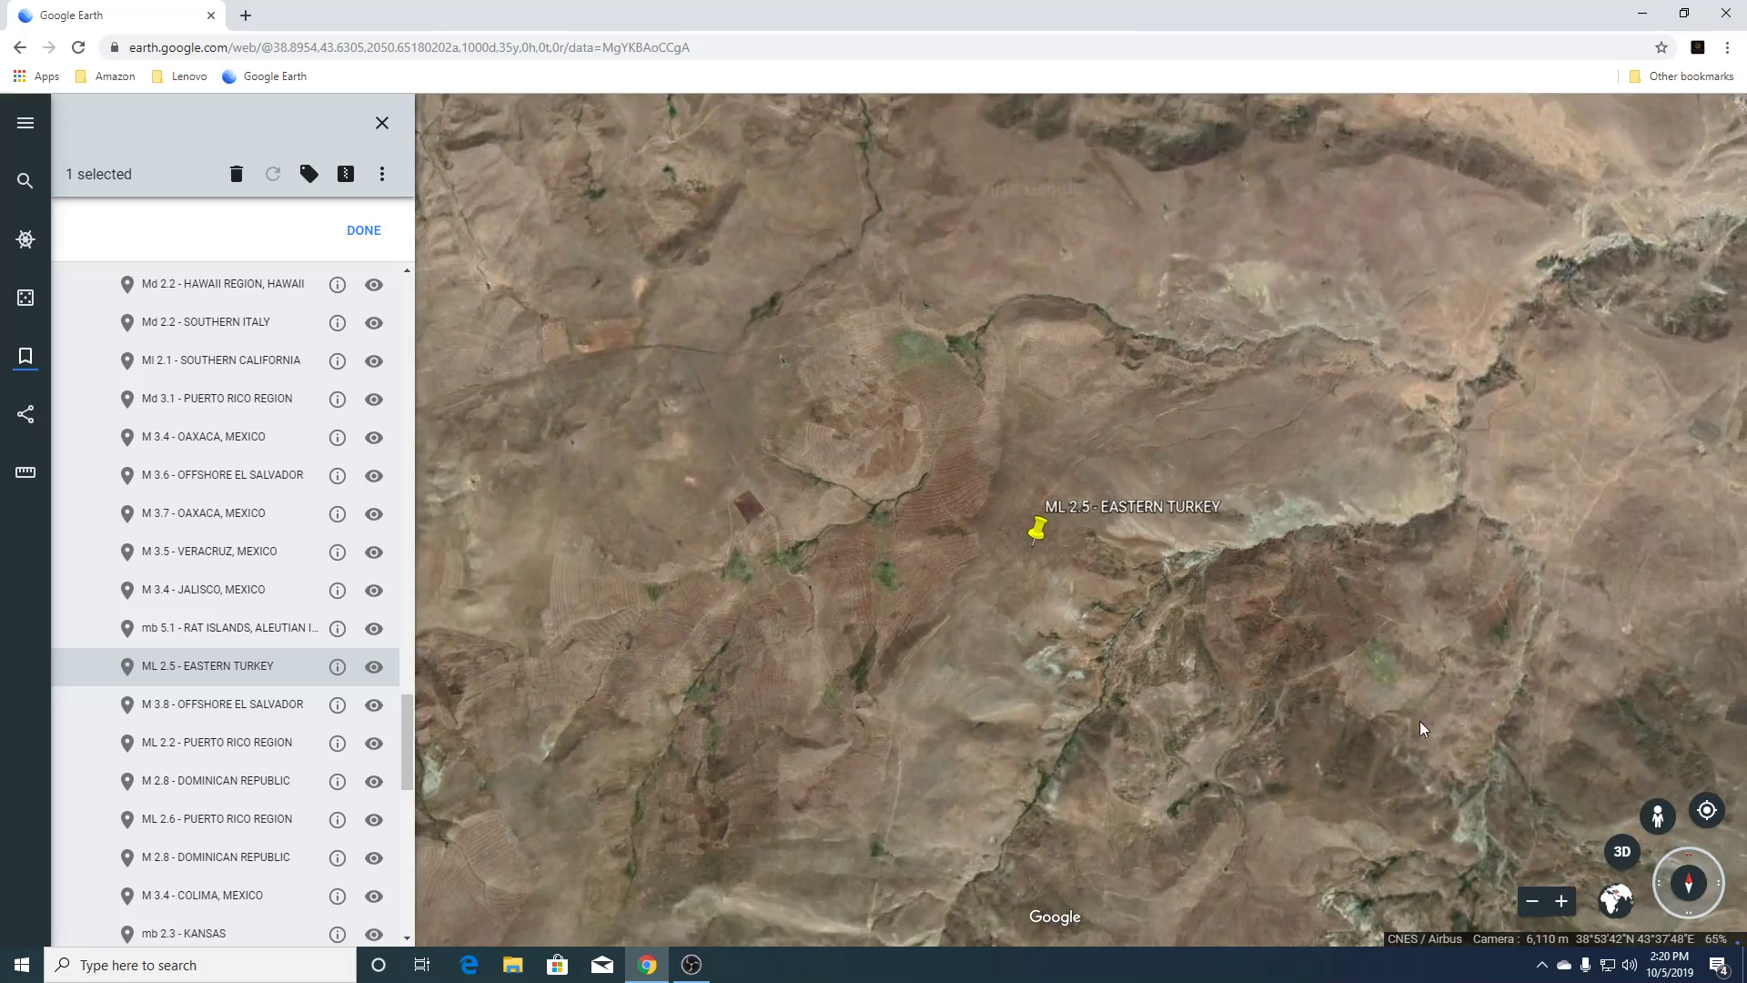
click(1623, 853)
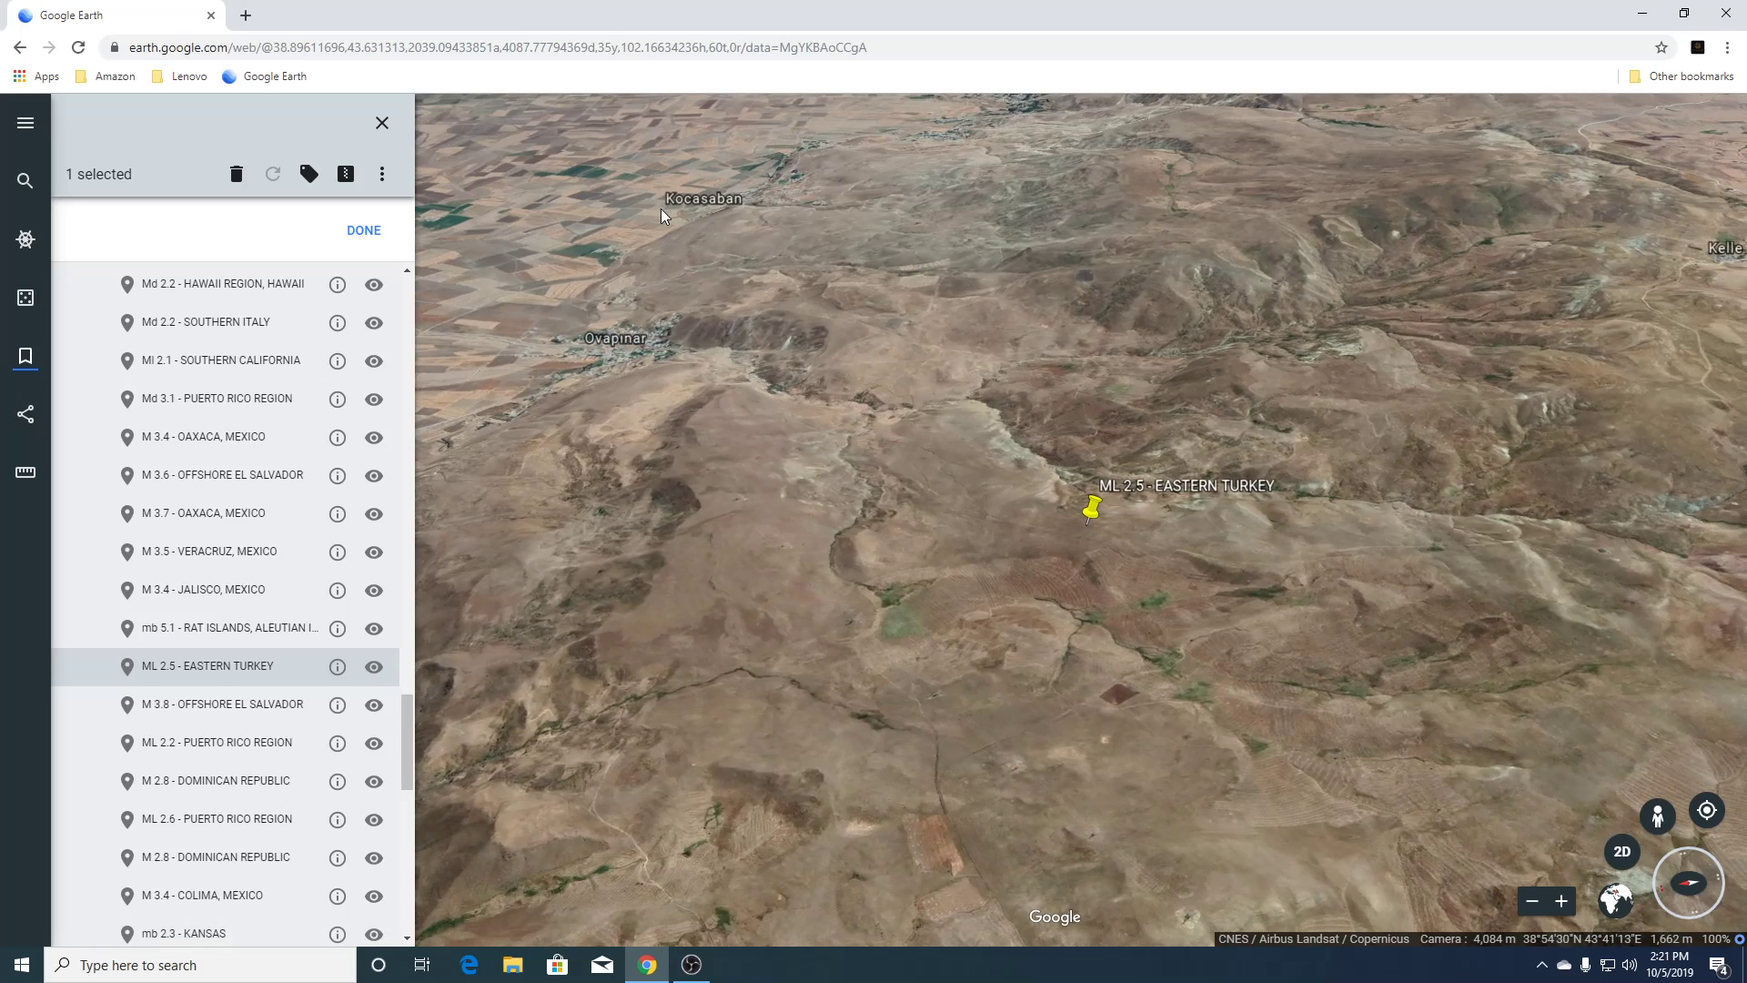
scroll(904, 514, down, 3)
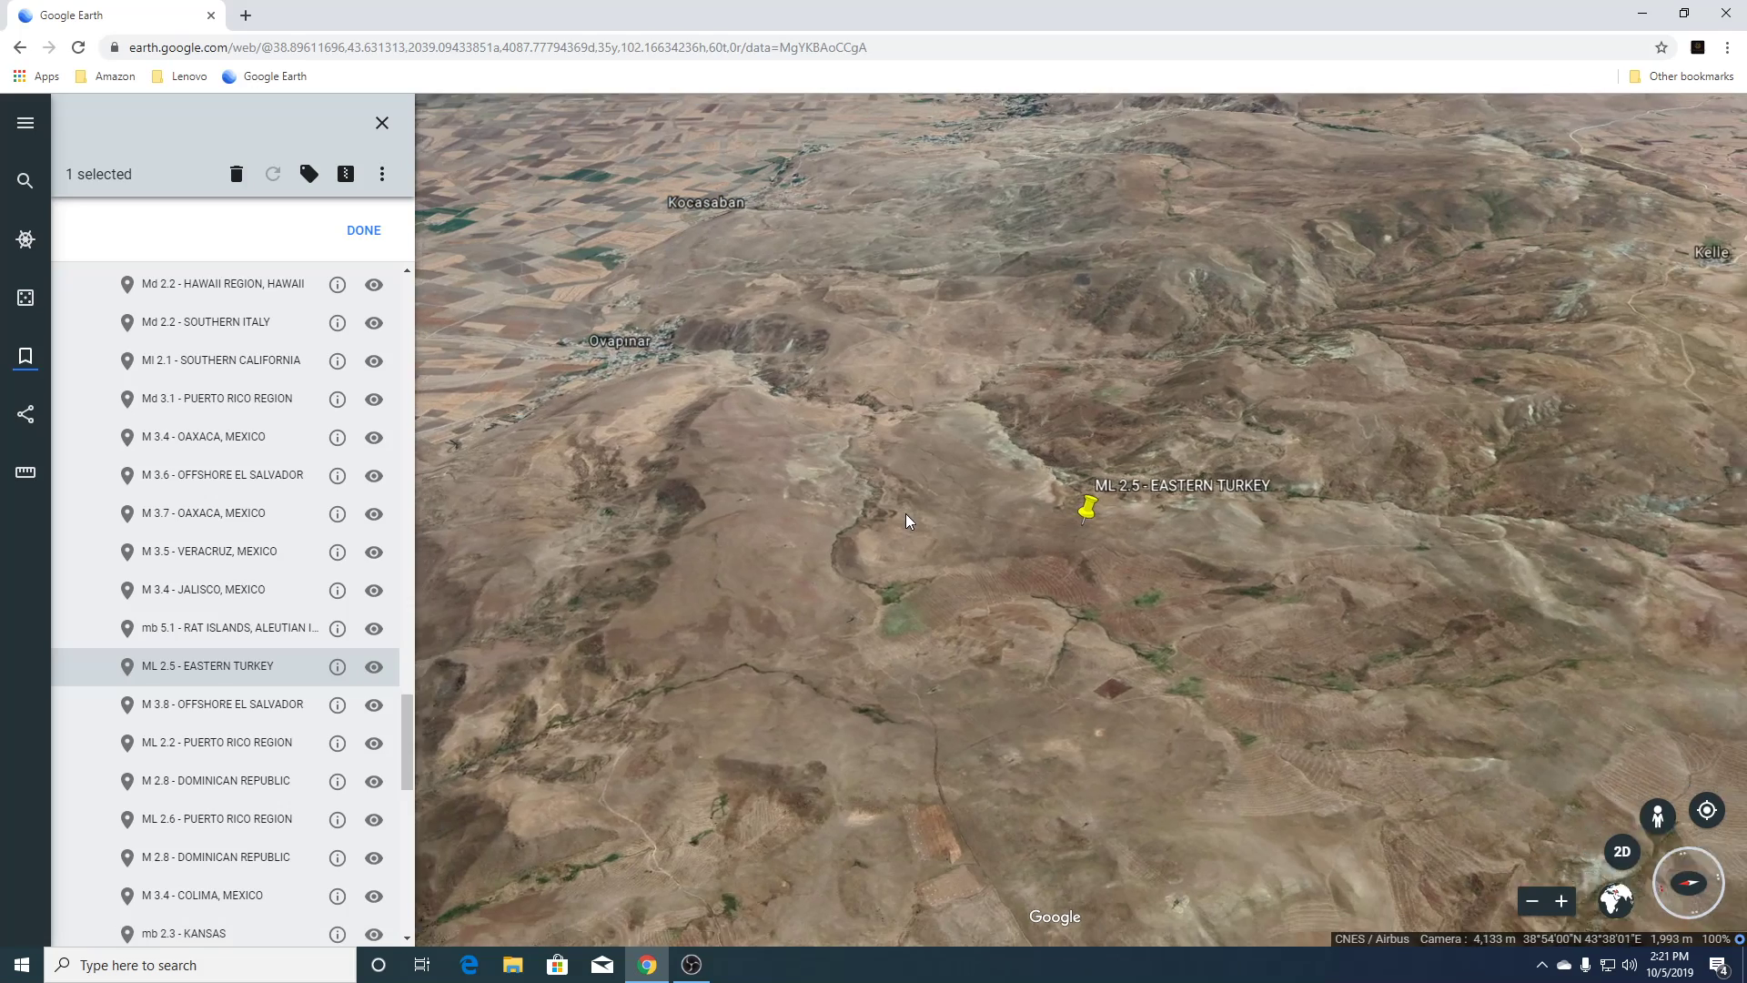
scroll(905, 513, down, 3)
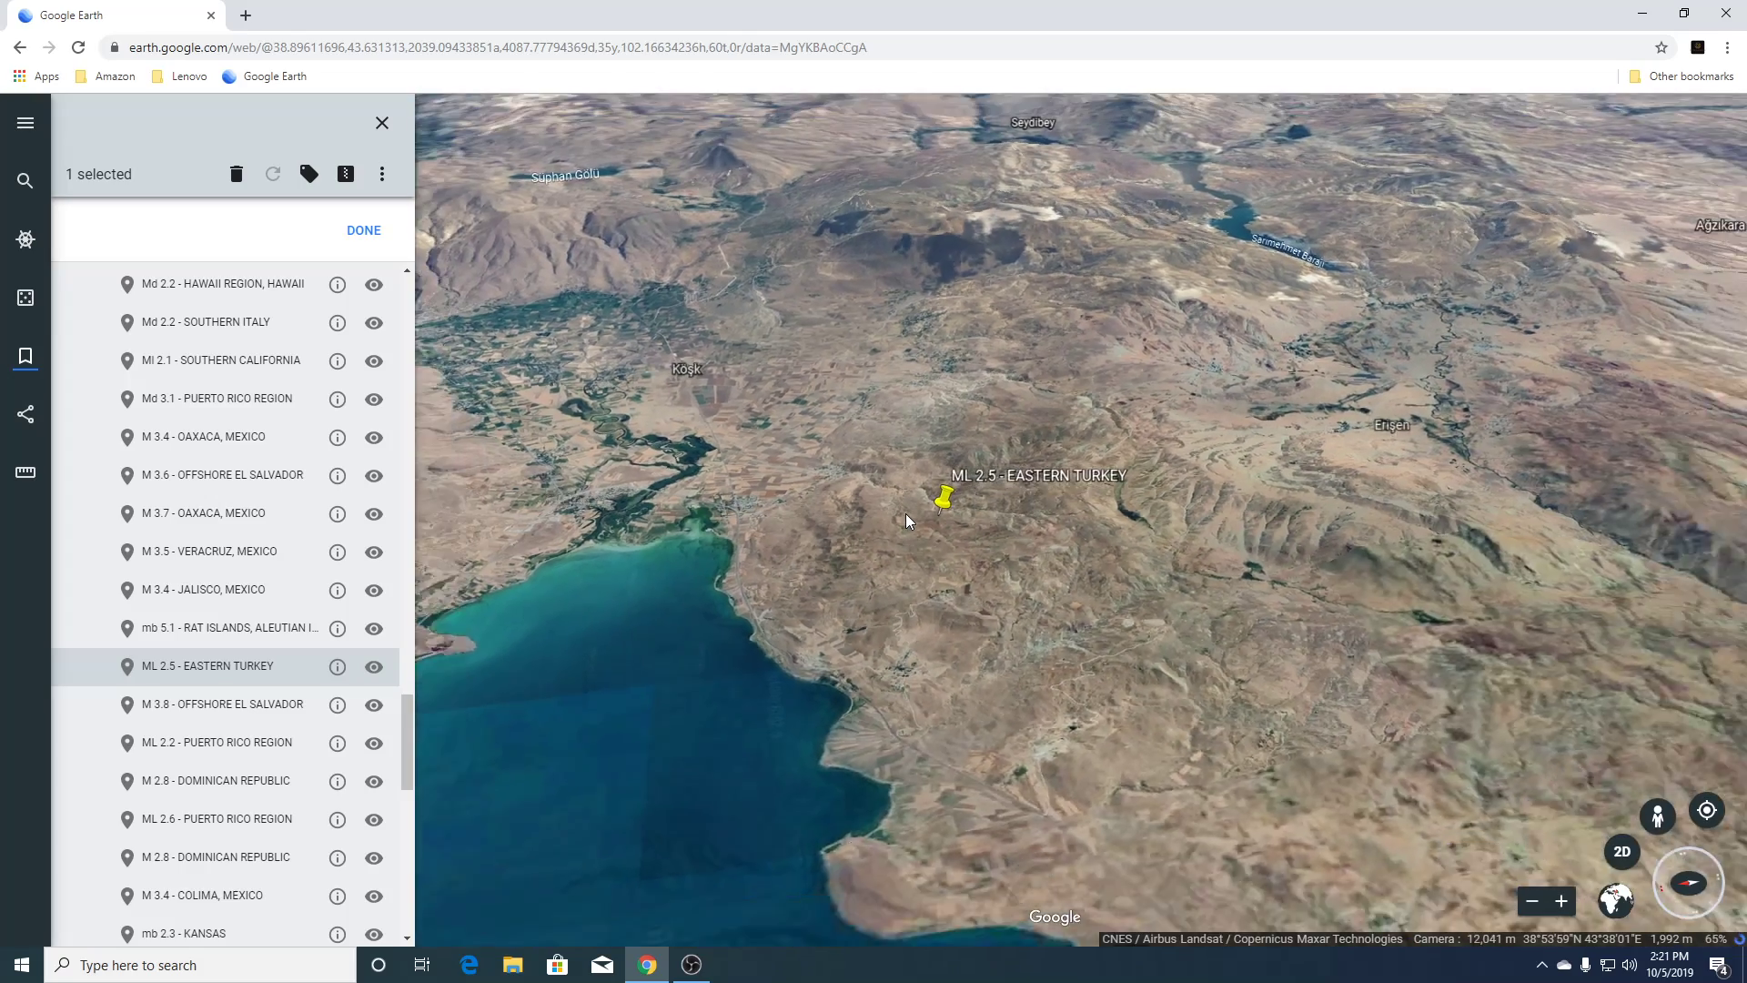
scroll(906, 515, down, 3)
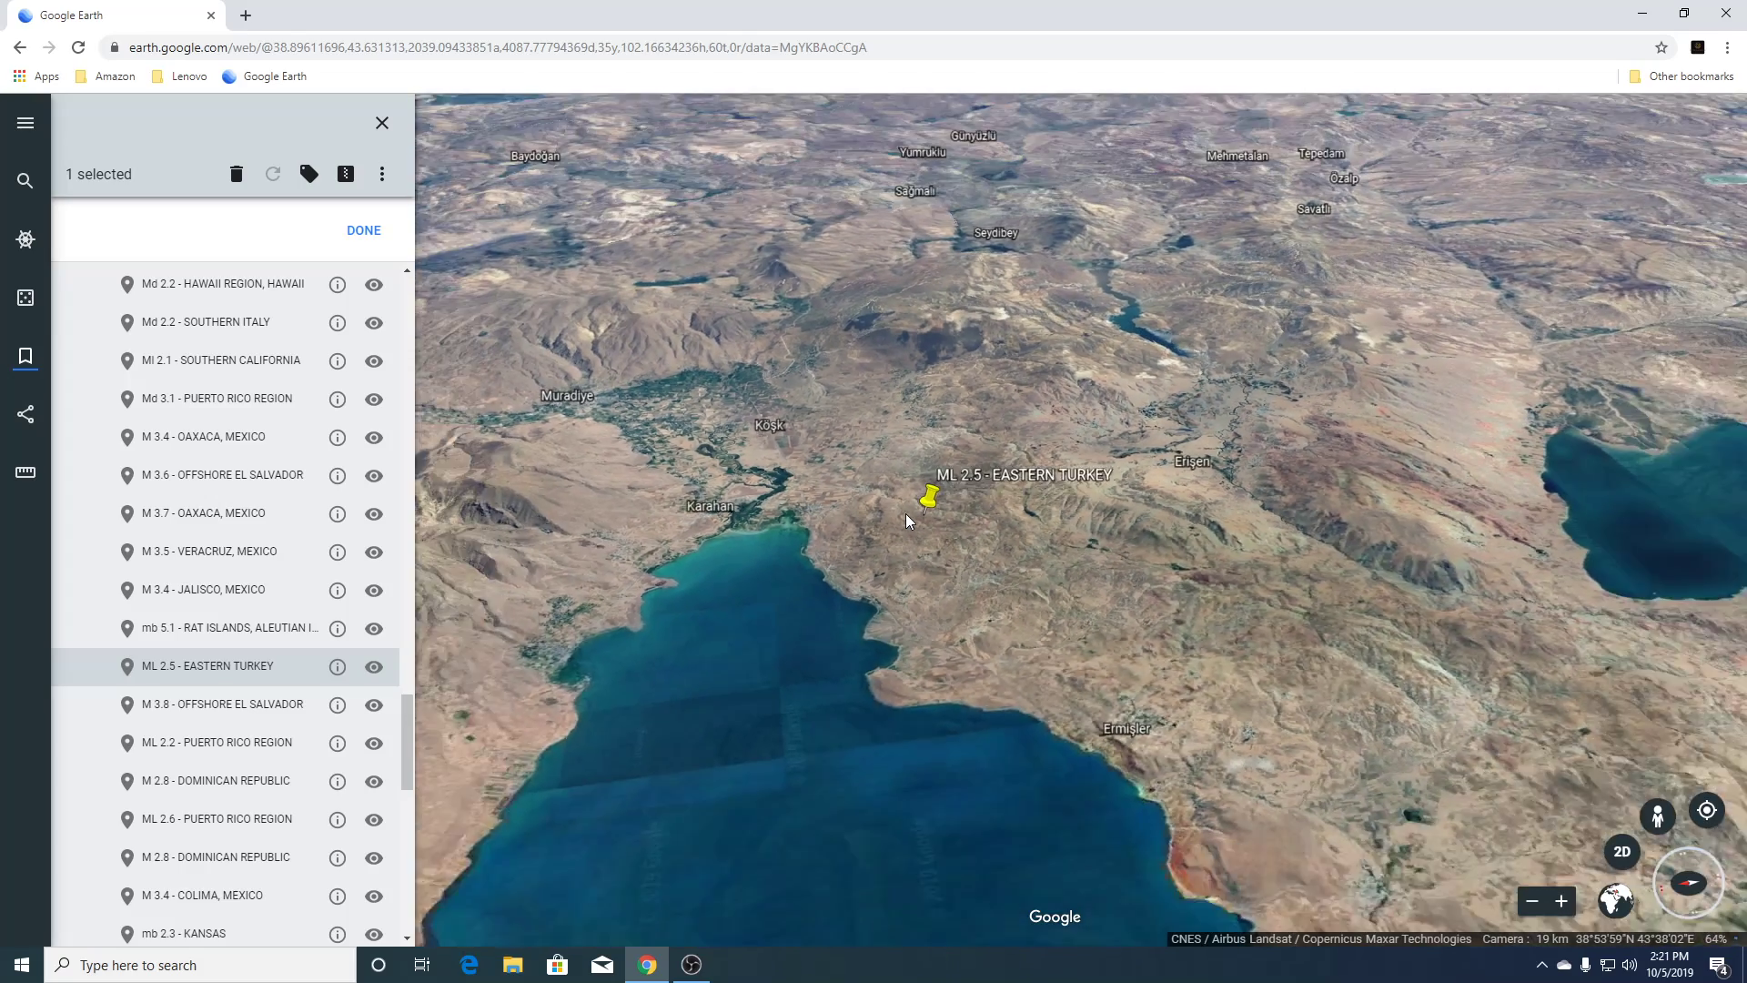
scroll(906, 520, down, 3)
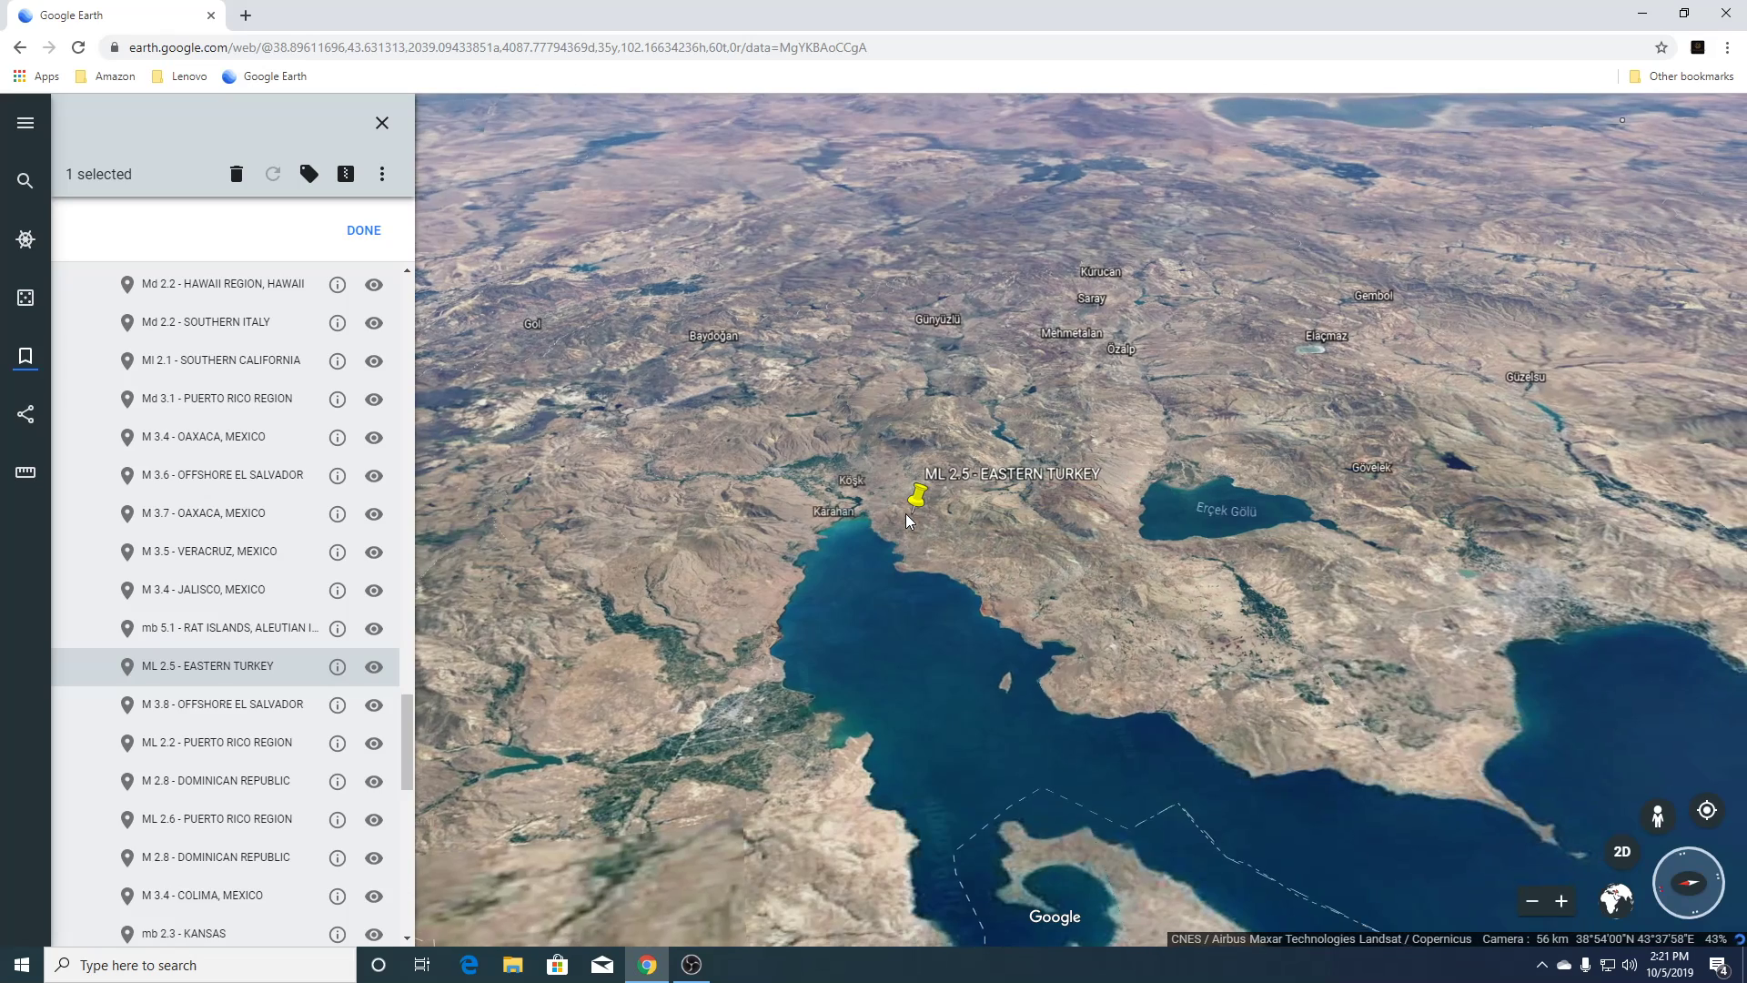
Fly to the M 3.8 - OFFSHORE EL SALVADOR placemark and examine the seafloor around it.
click(175, 713)
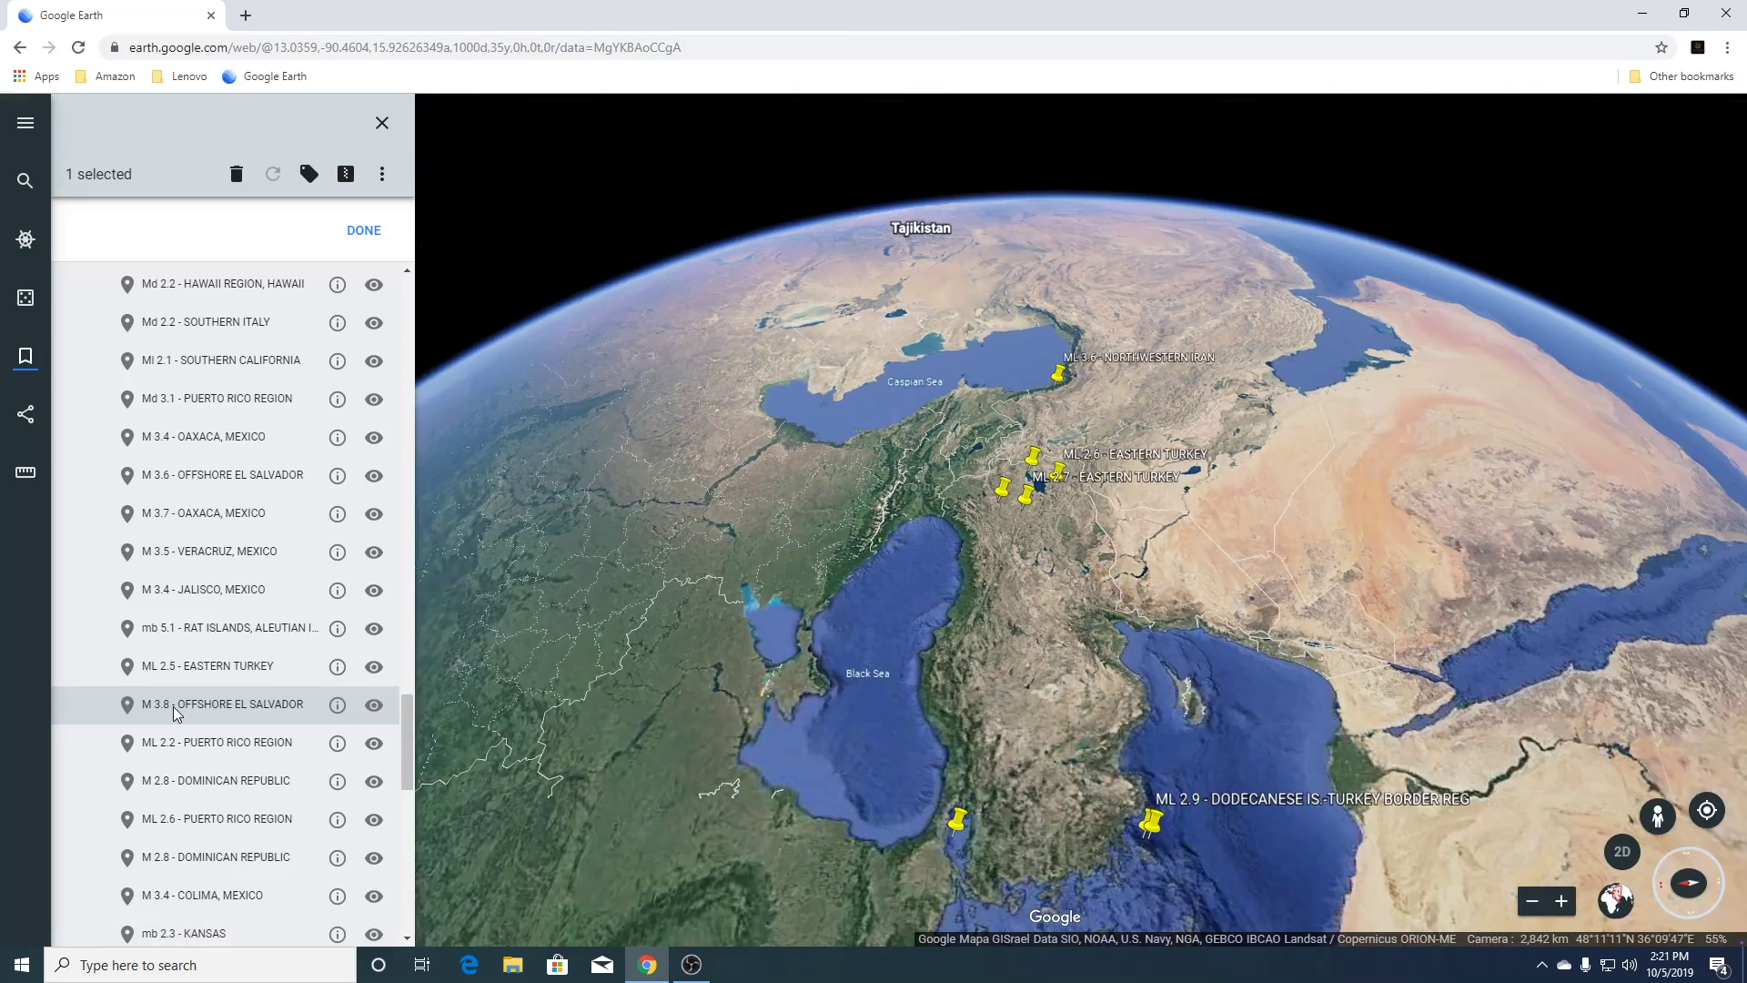
scroll(176, 713, down, 5)
scroll(175, 713, up, 1)
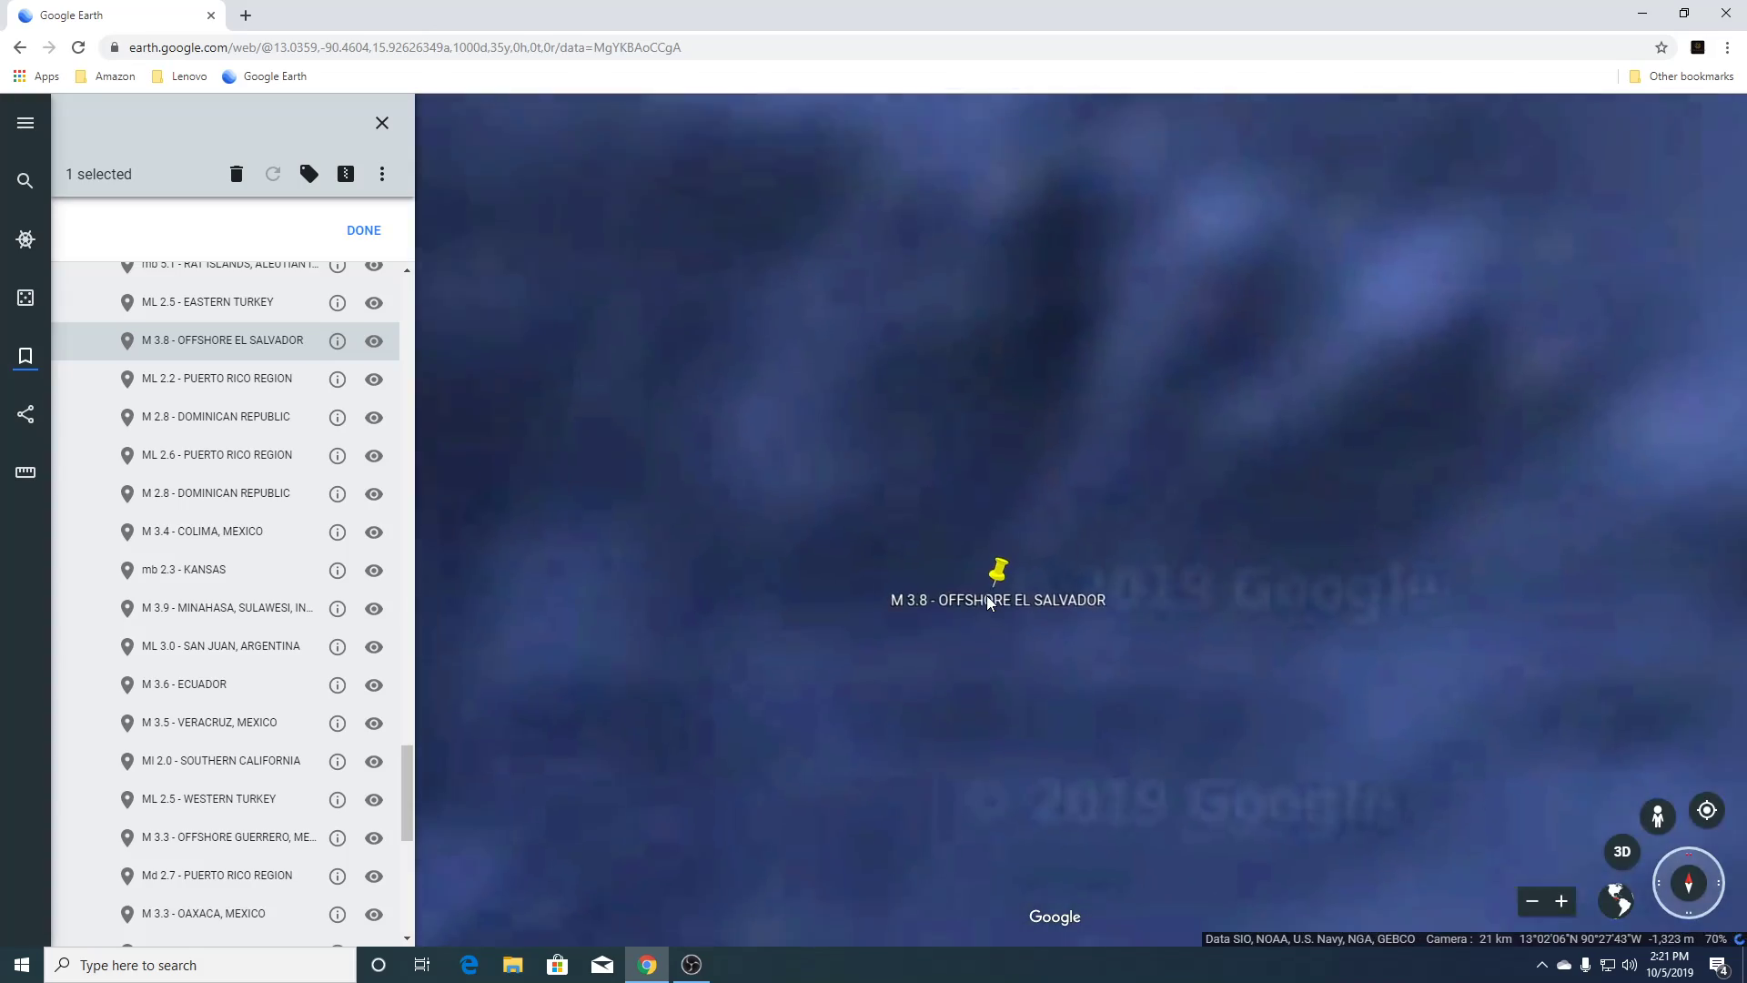
scroll(988, 601, down, 2)
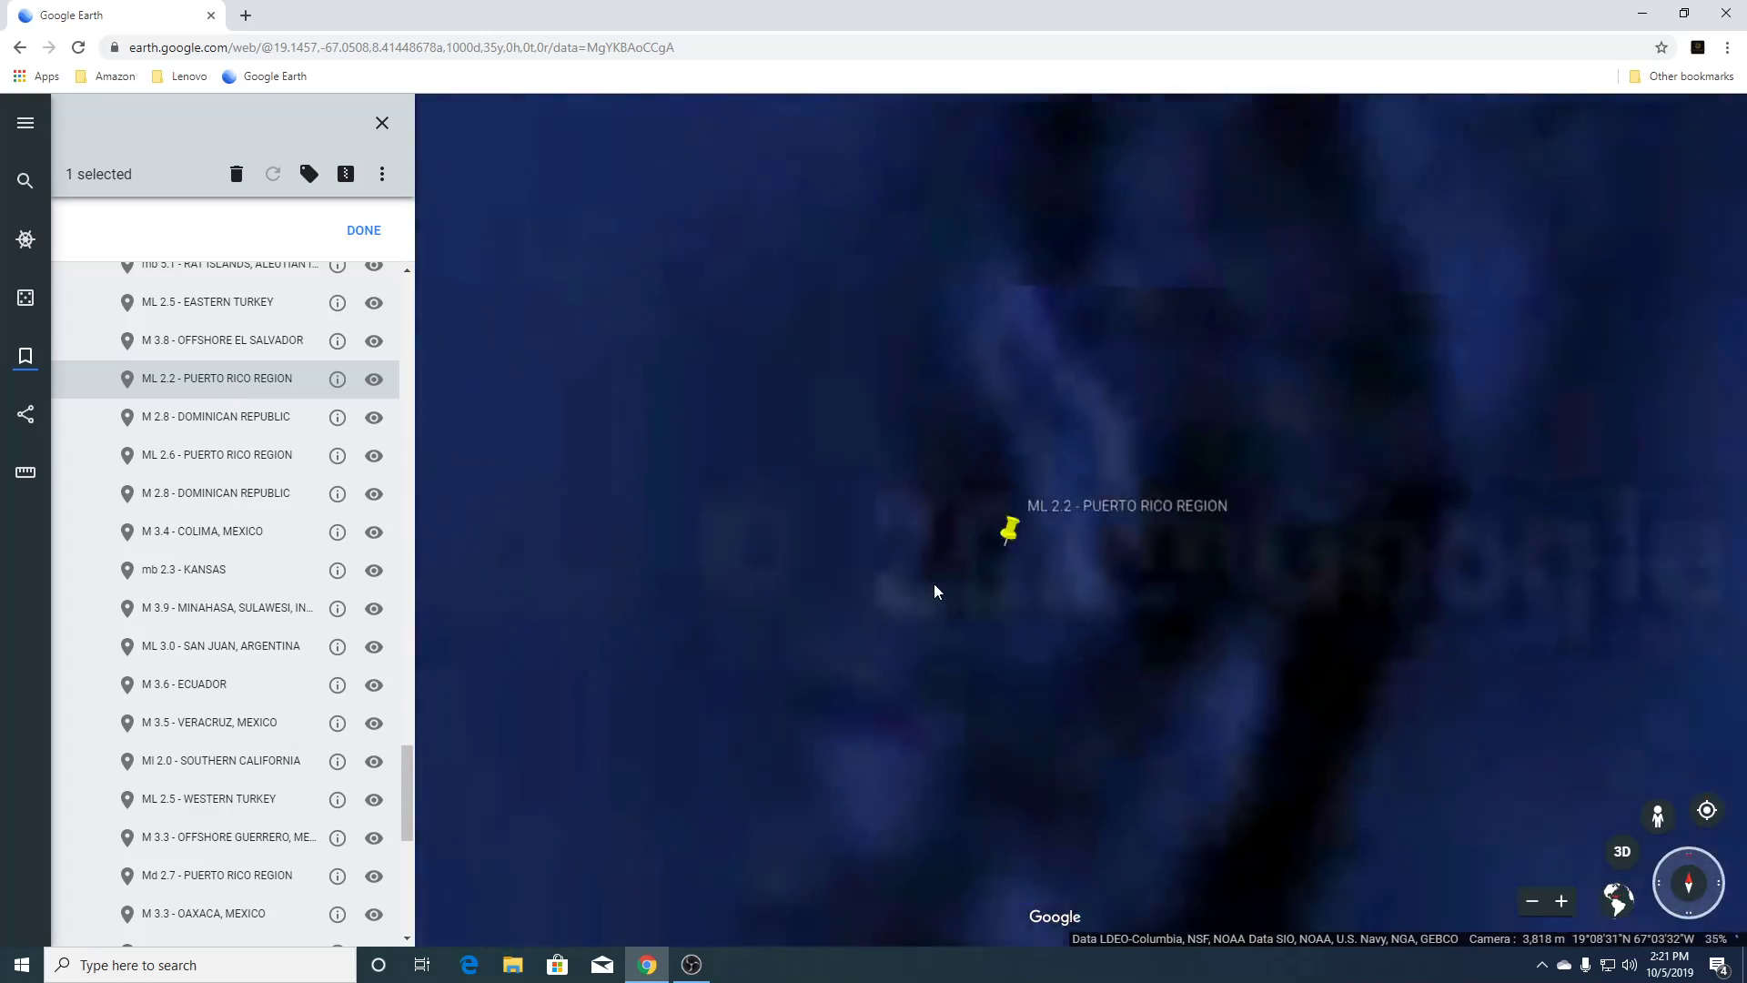
Examine the placemark cluster around ML 2.2 - PUERTO RICO REGION and the mountains around the first M 2.8 - DOMINICAN REPUBLIC placemark.
scroll(934, 585, down, 5)
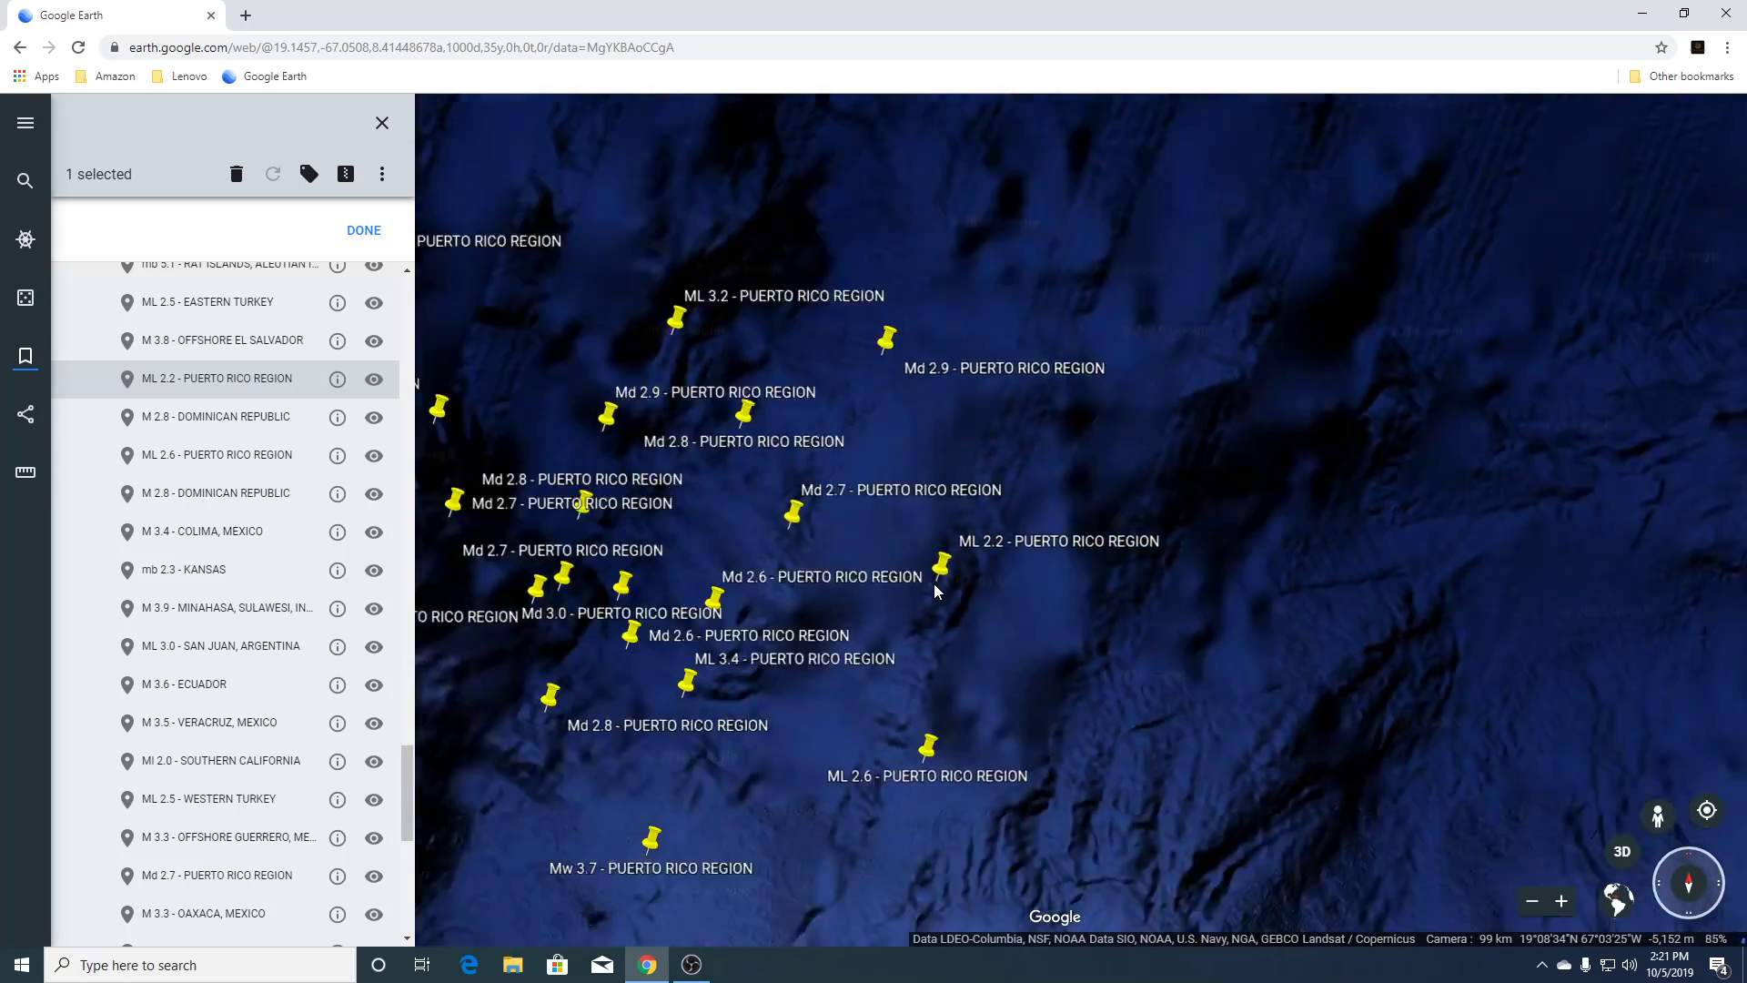
scroll(935, 585, down, 4)
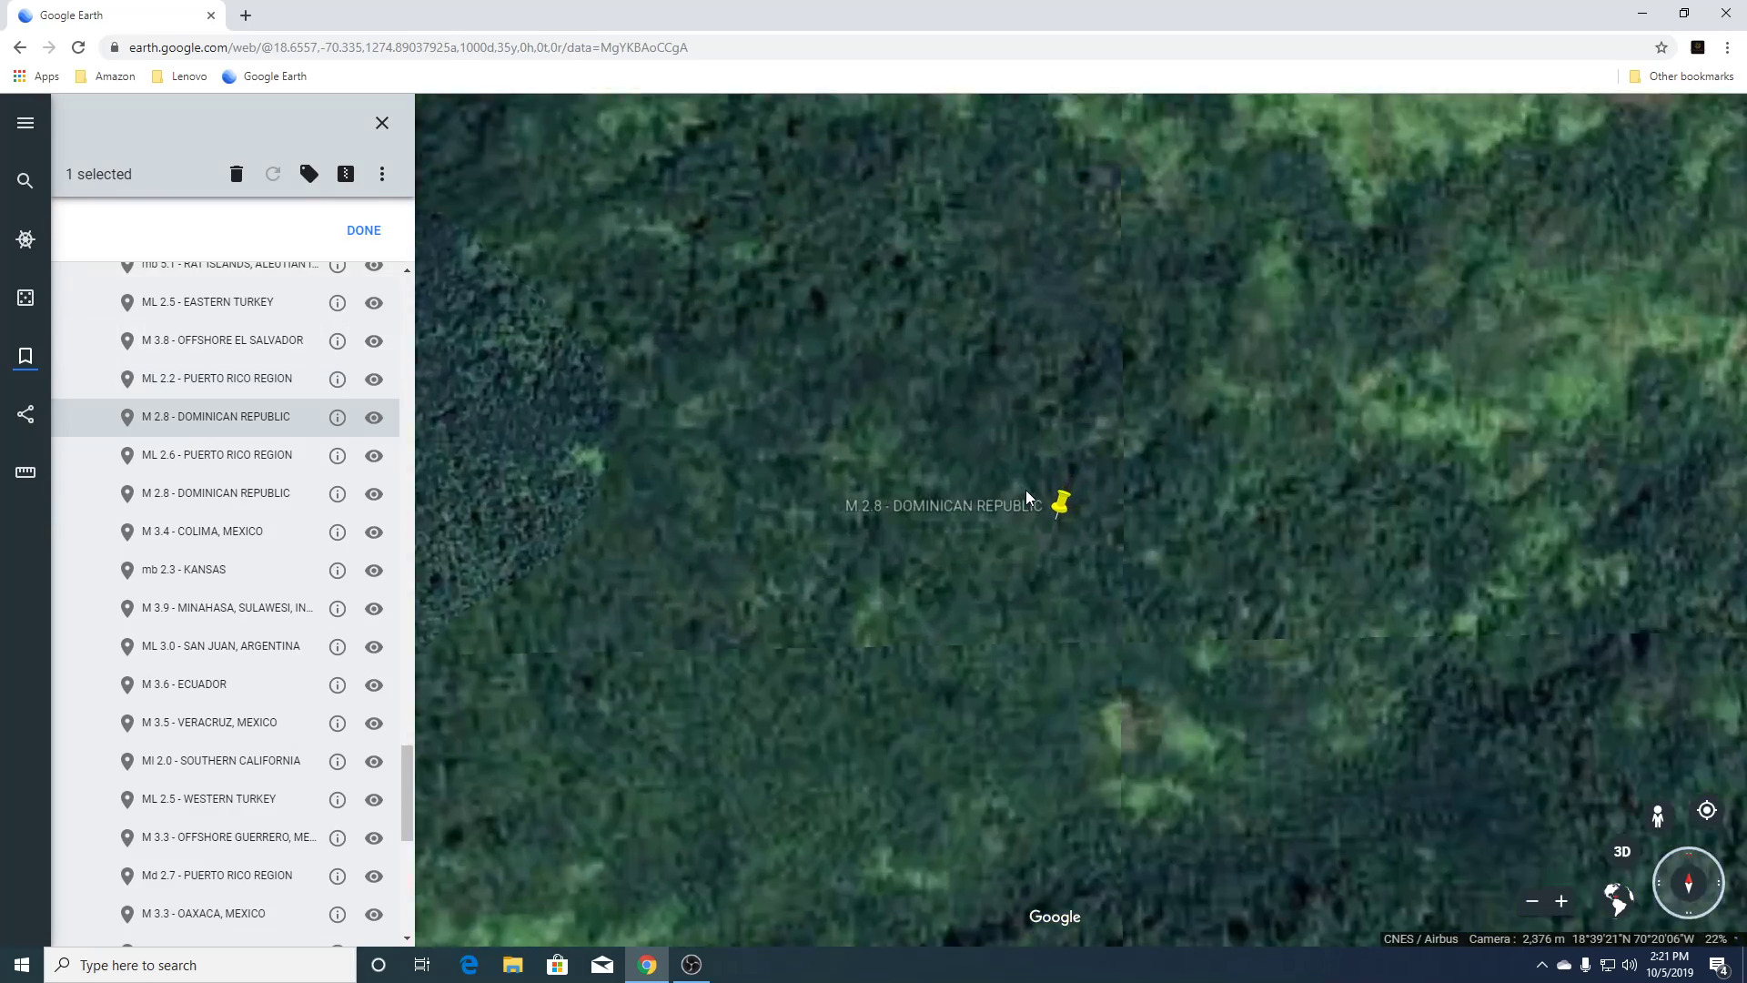
scroll(1026, 496, down, 3)
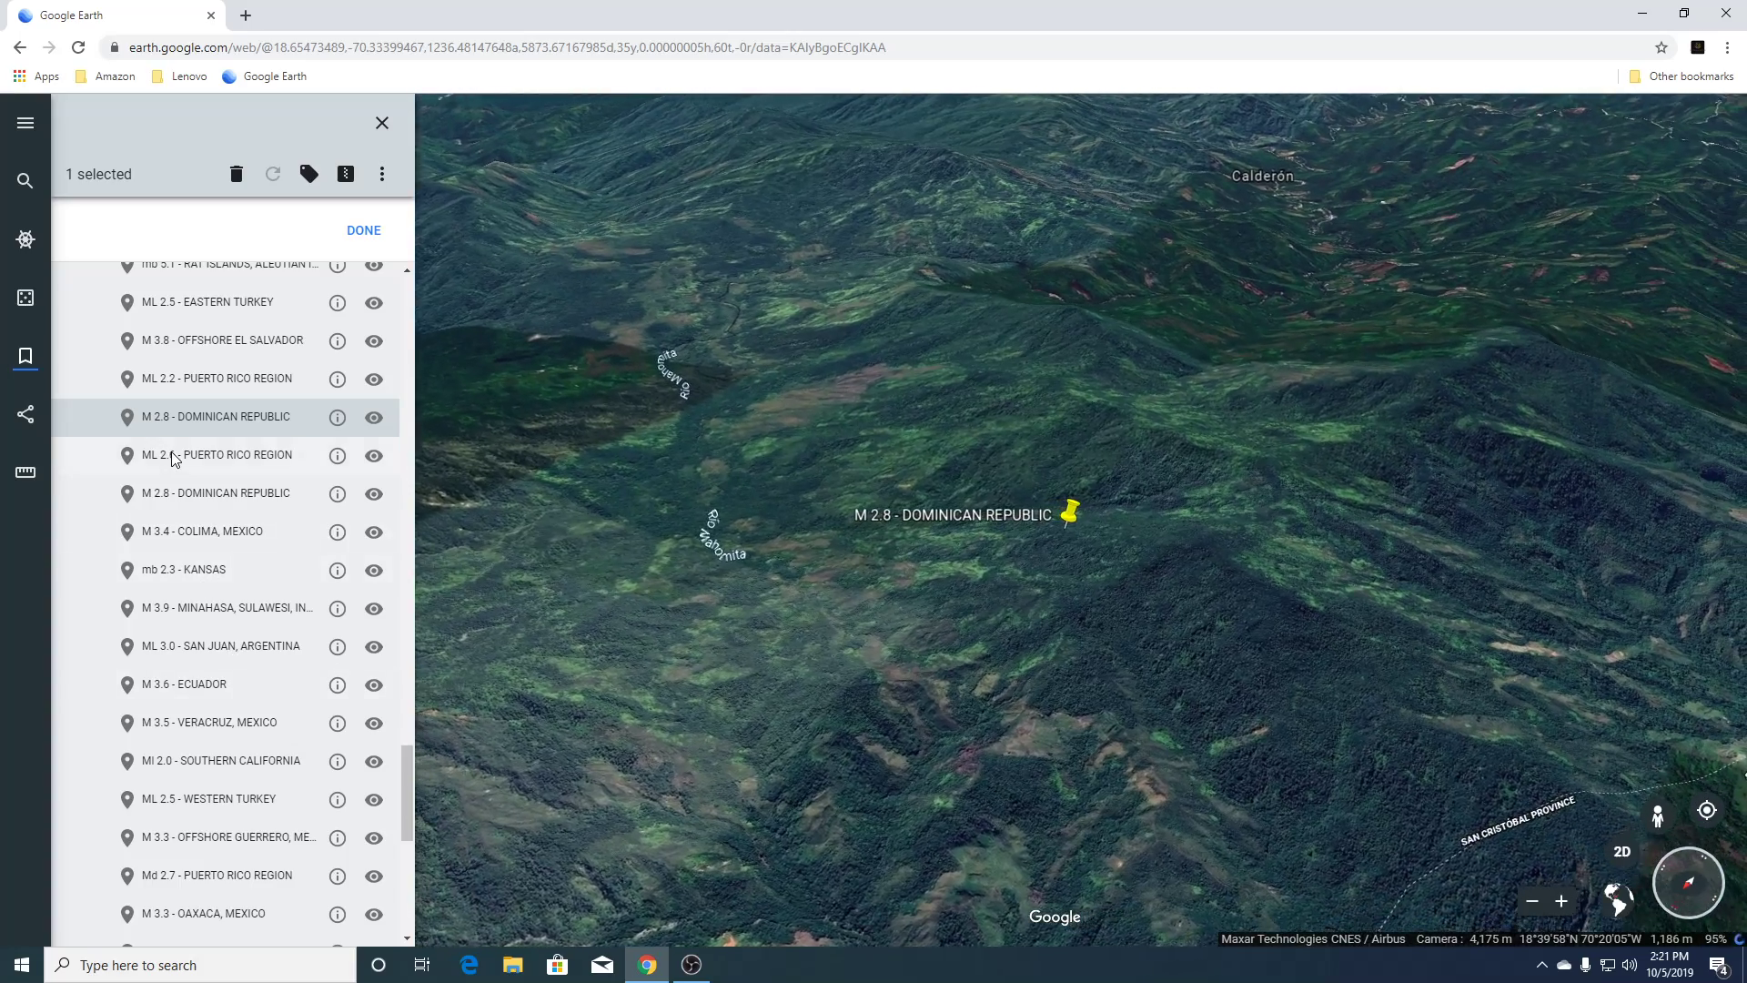
Fly to the ML 2.6 - PUERTO RICO REGION placemark and examine the offshore earthquake cluster north of Puerto Rico.
click(175, 457)
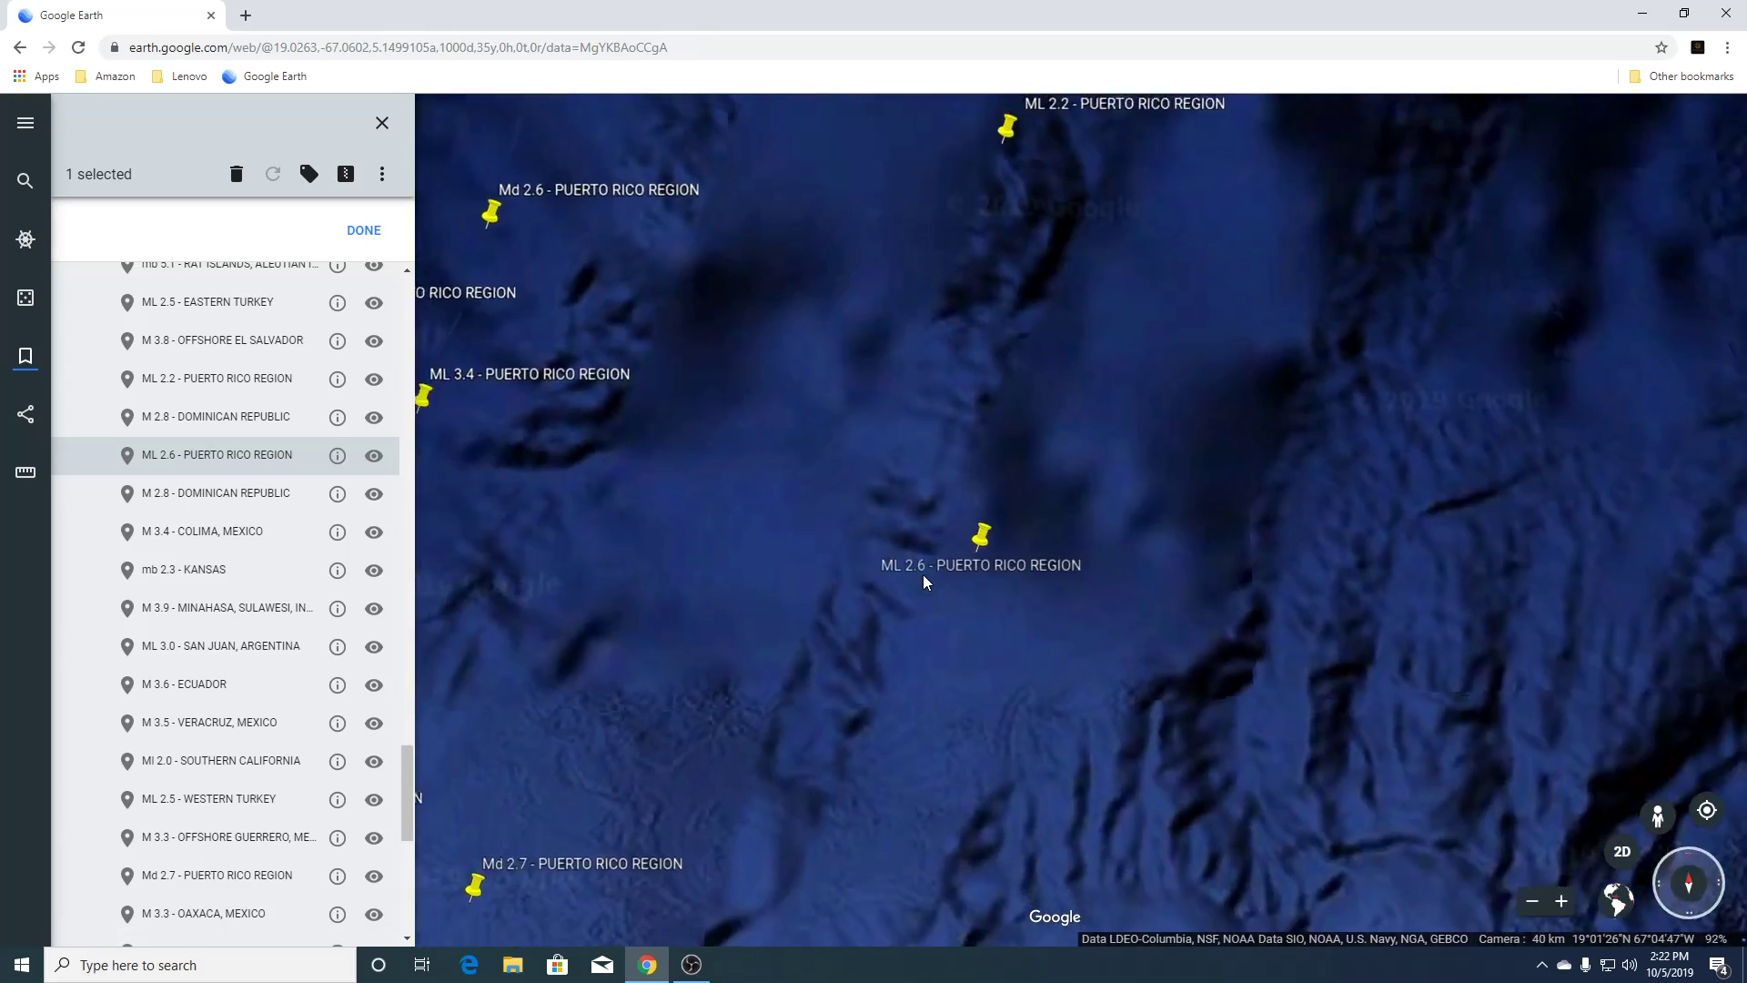
scroll(922, 576, down, 5)
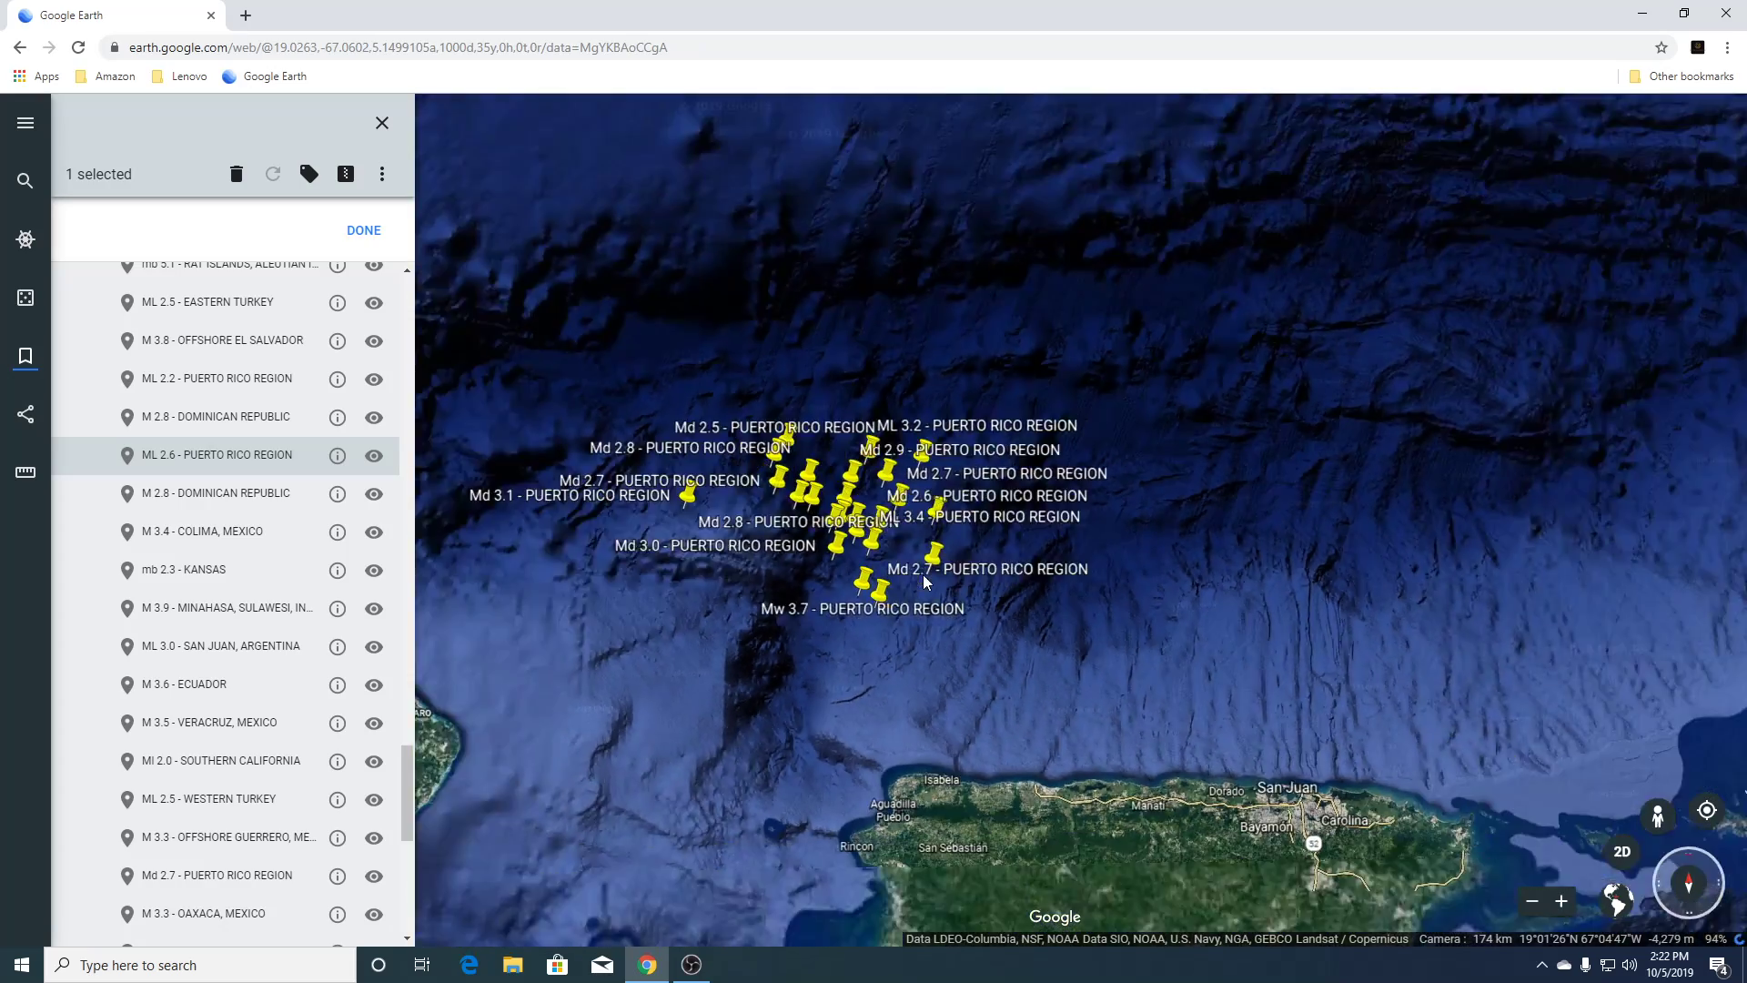
scroll(910, 601, down, 3)
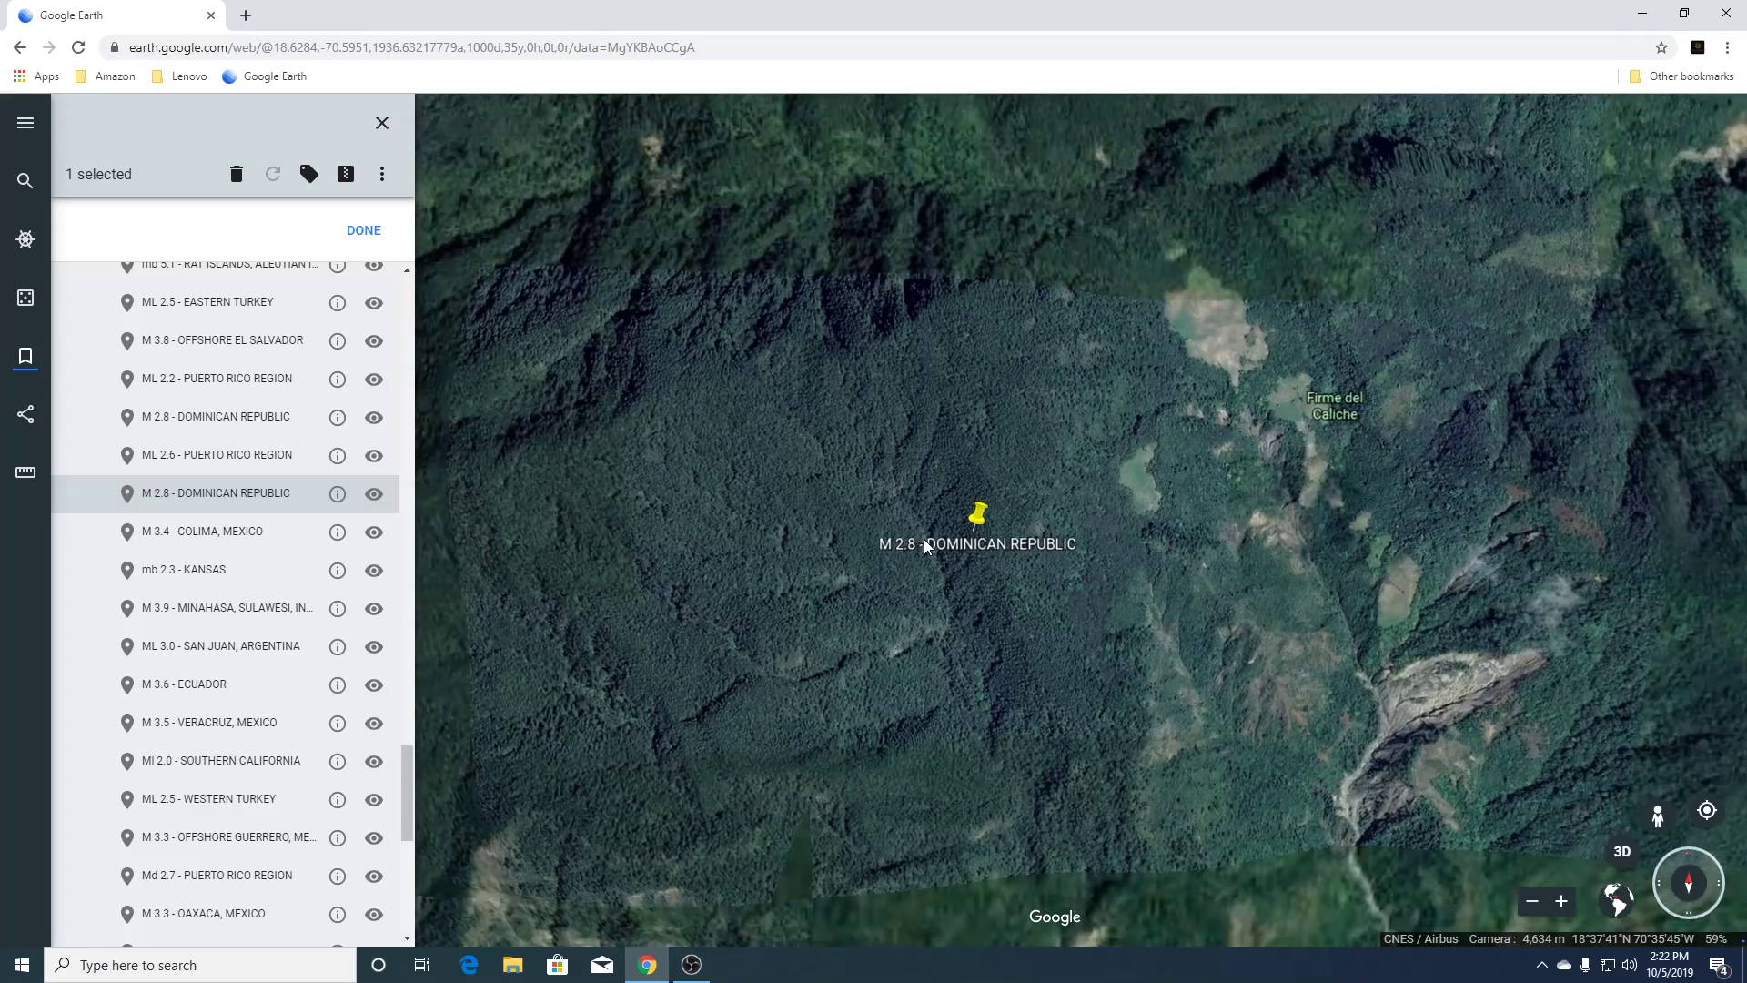
Examine the mountains around the second M 2.8 - DOMINICAN REPUBLIC placemark in 2D and 3D, including the wider region around it.
scroll(925, 539, down, 3)
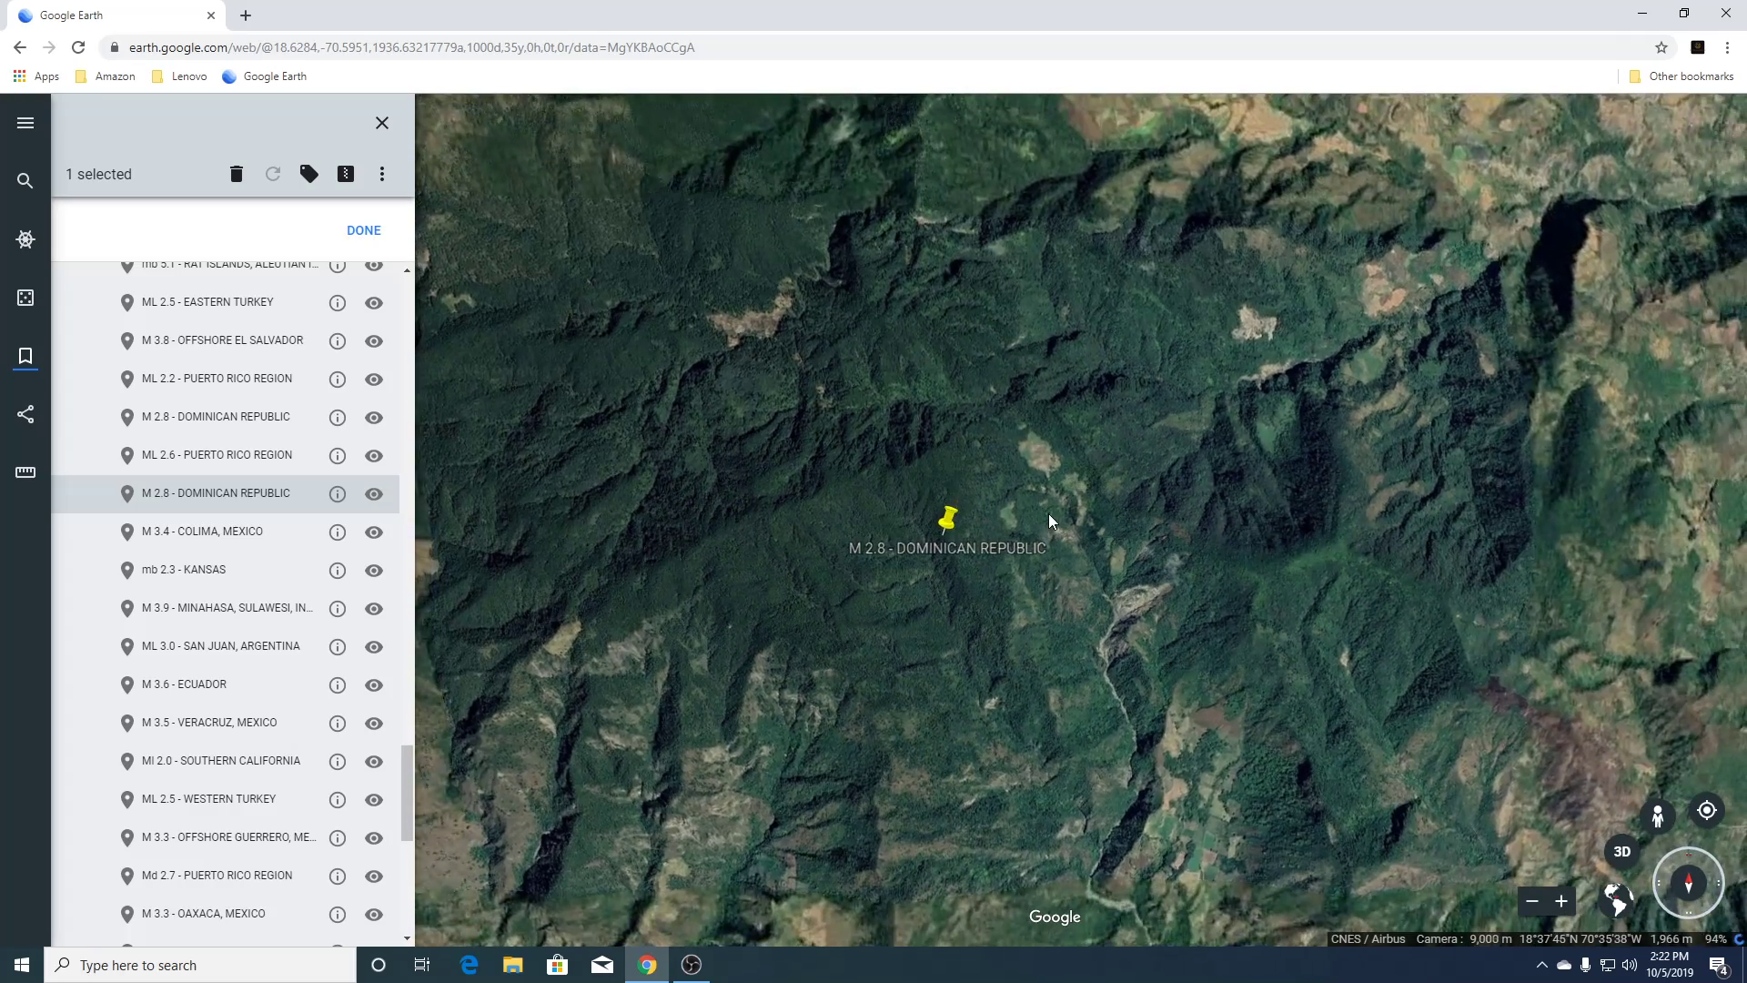
scroll(1048, 513, up, 3)
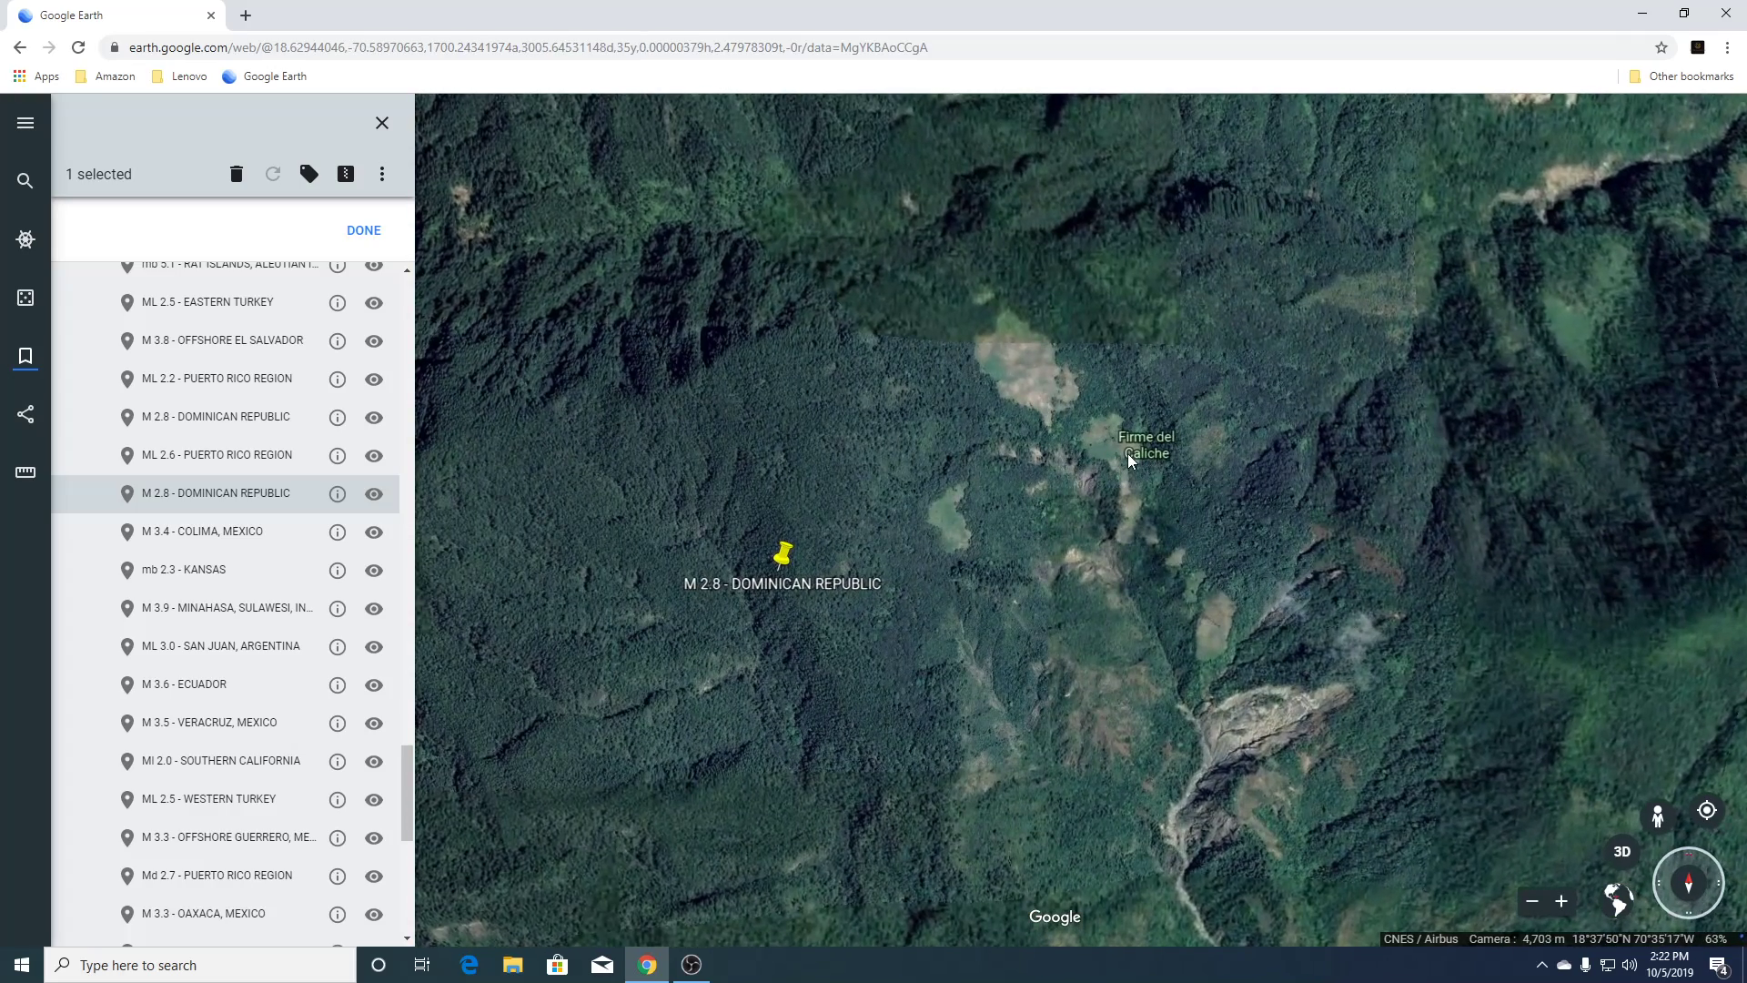
click(1623, 853)
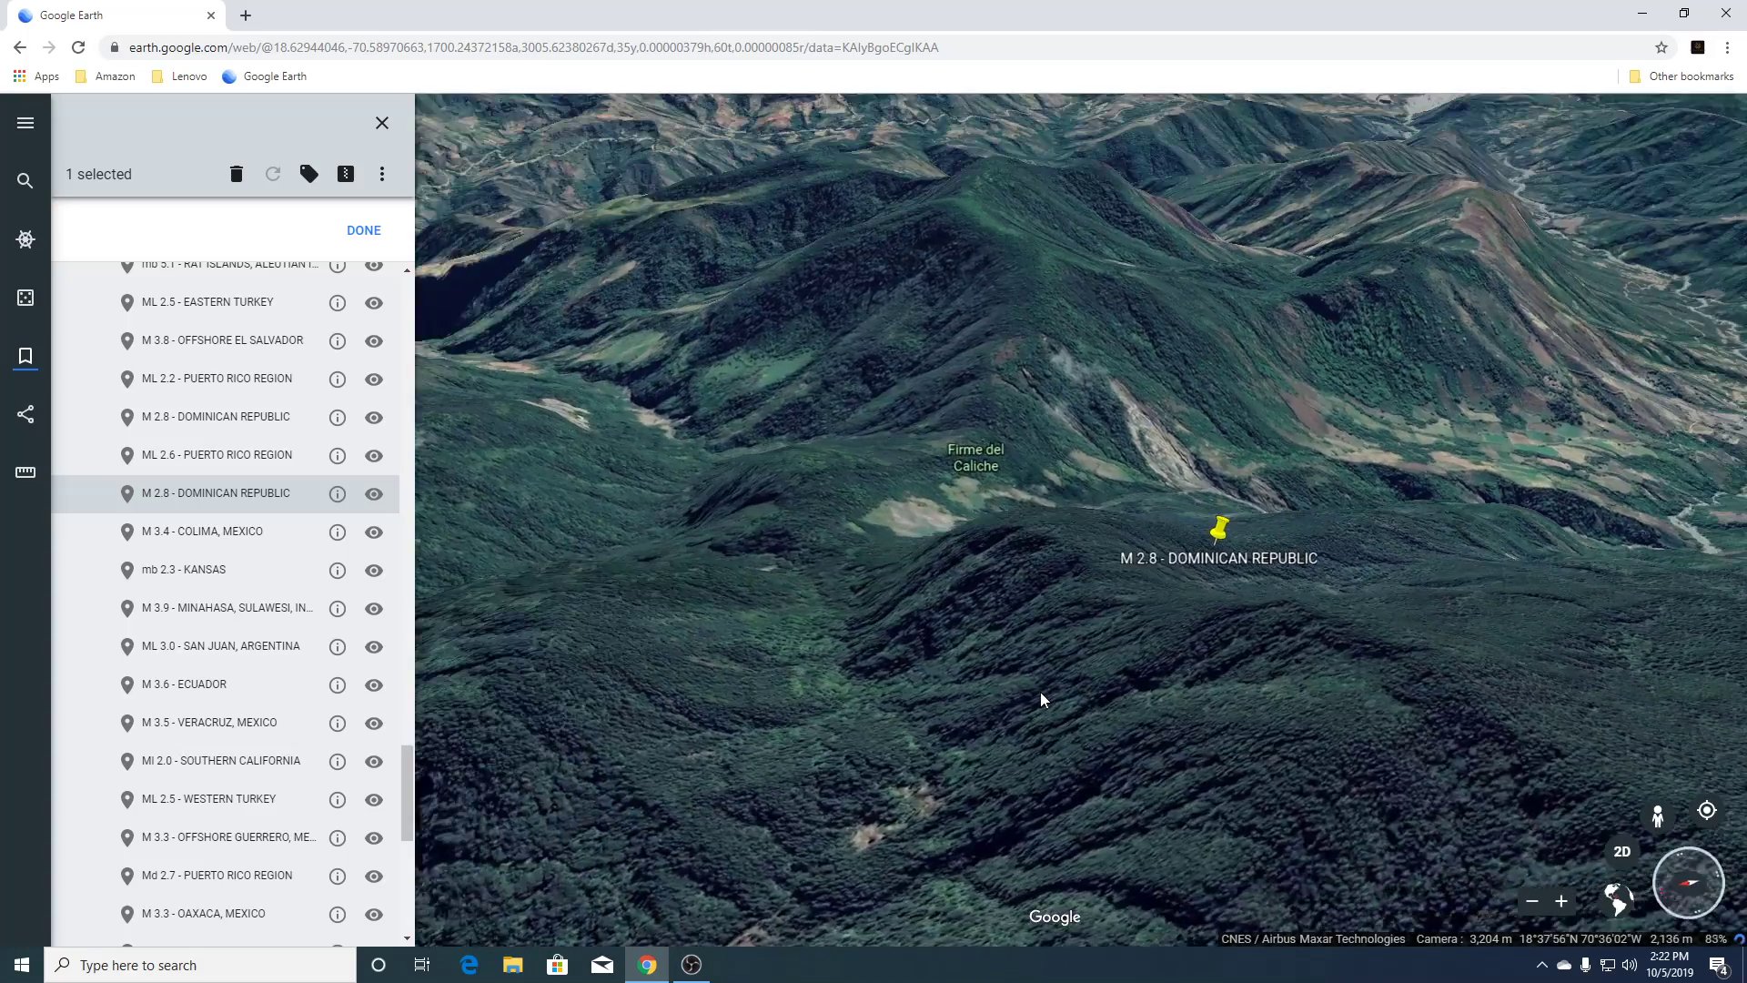
scroll(1041, 697, down, 3)
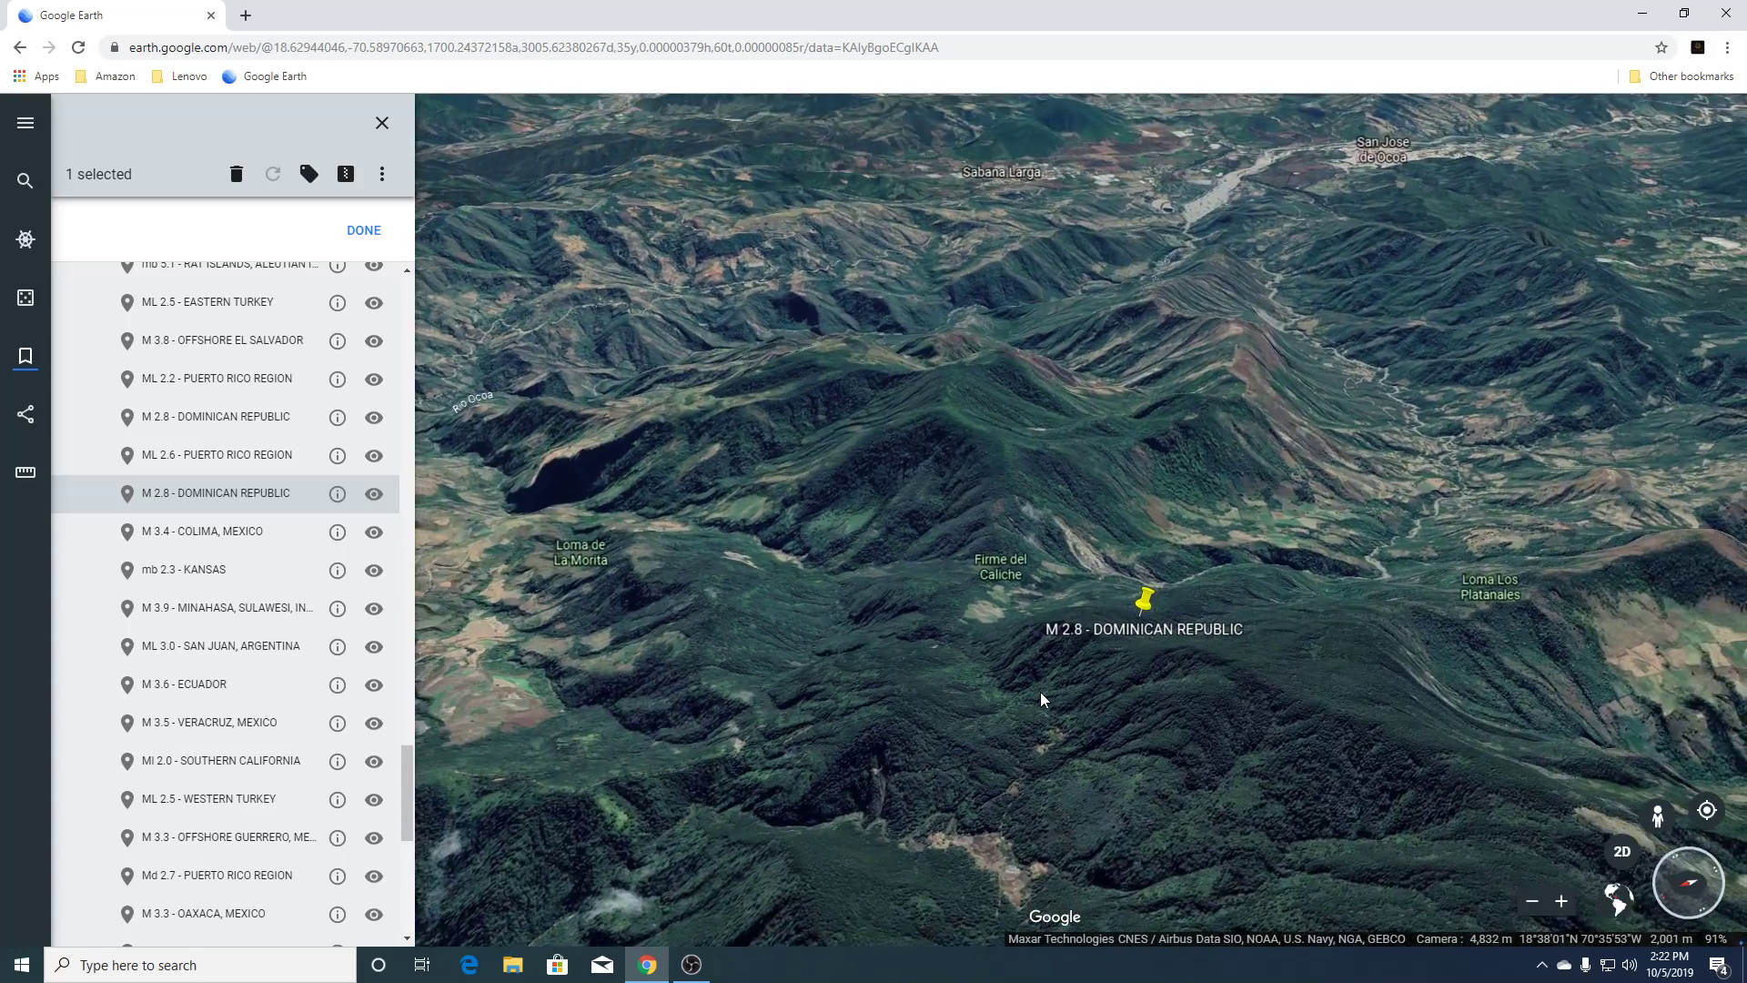
scroll(1040, 691, down, 5)
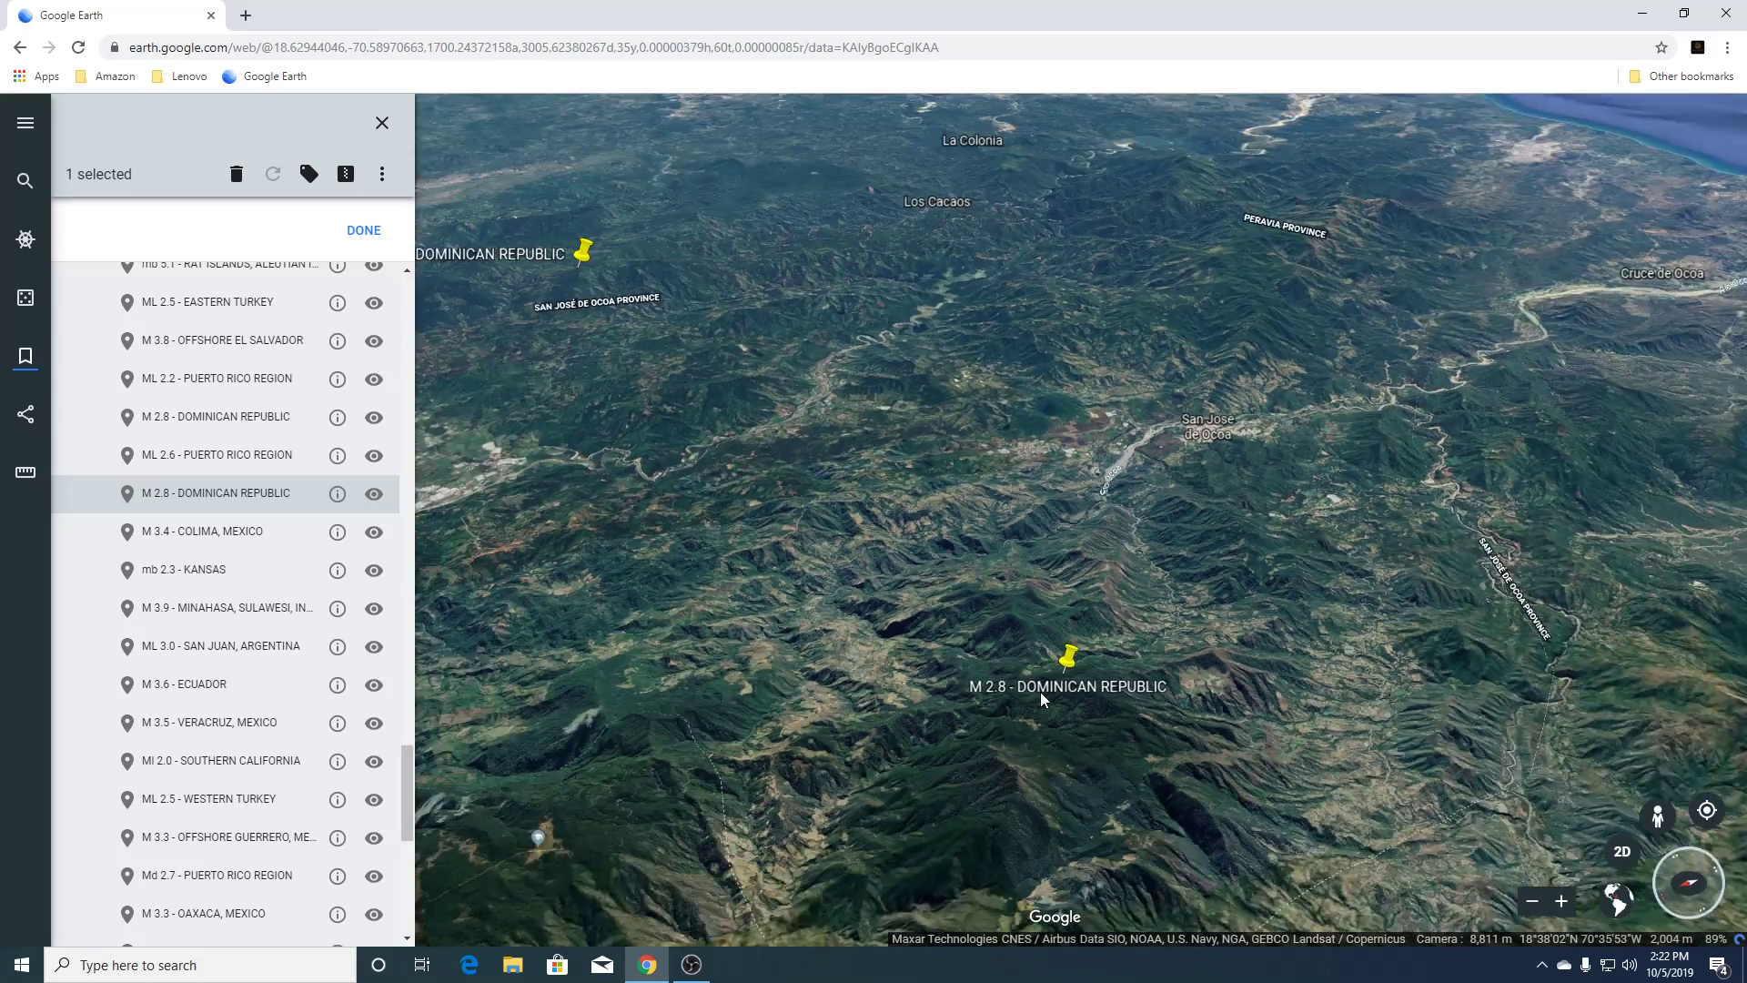
scroll(1040, 693, down, 10)
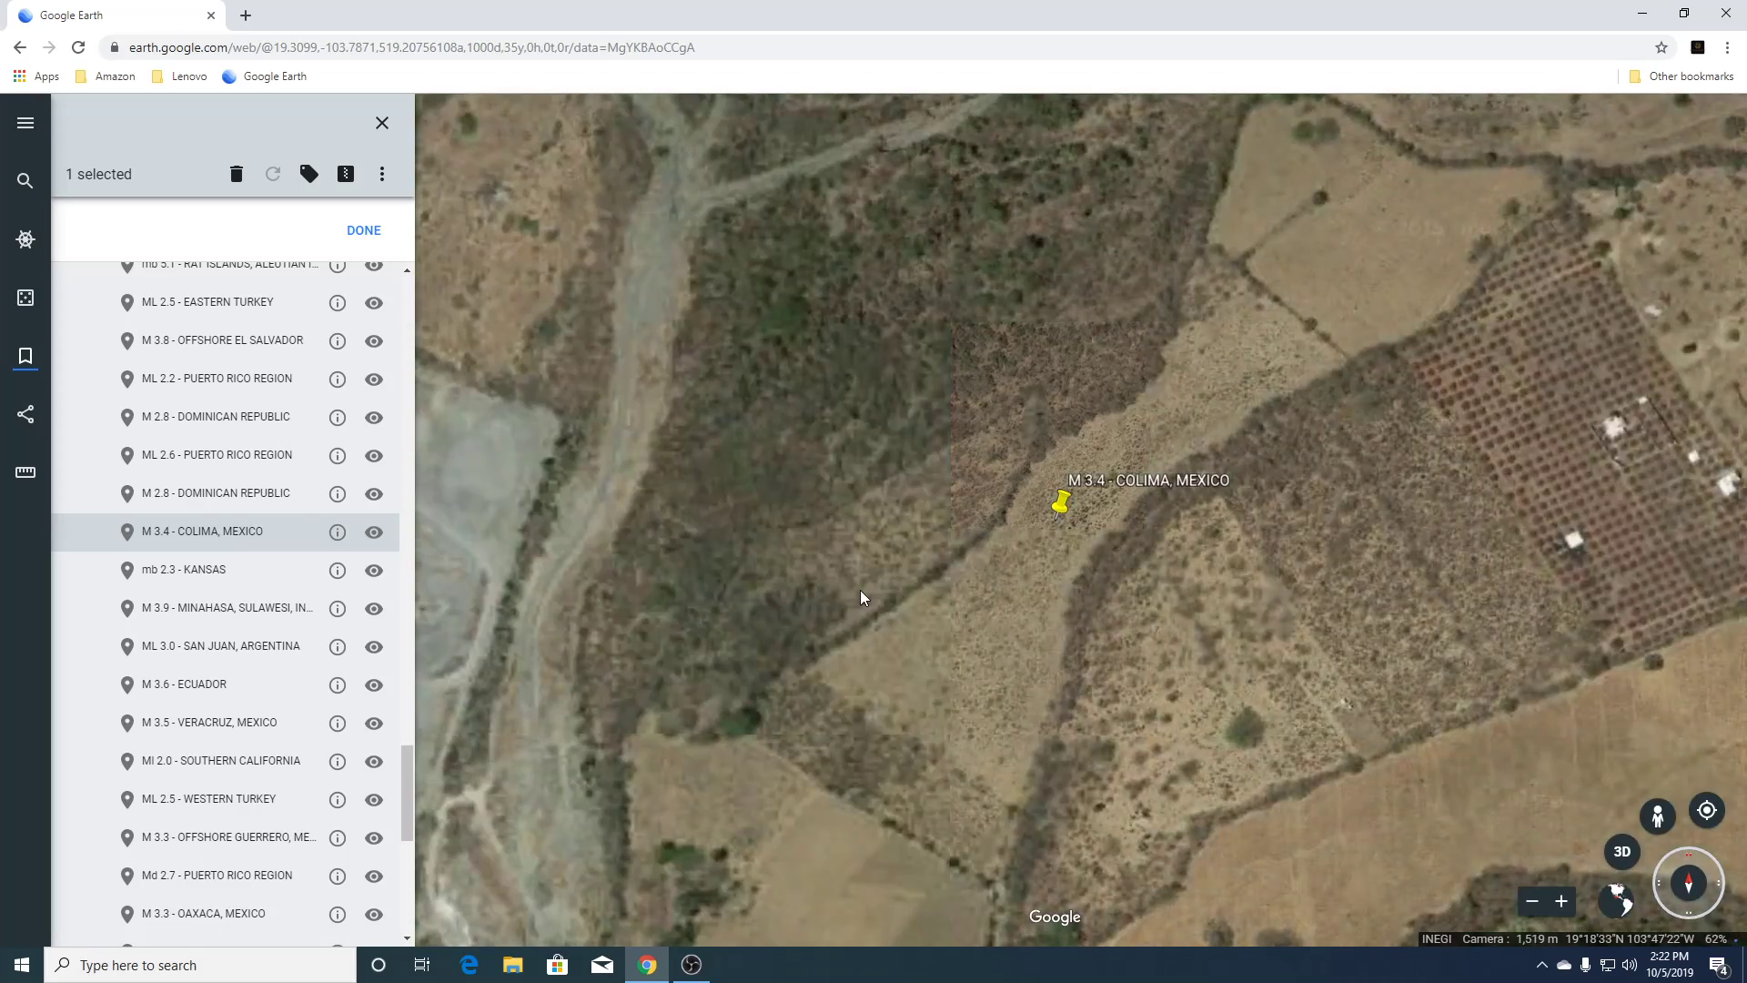
Examine the farmland, the gravel quarry and the nearby towns around the M 3.4 - COLIMA, MEXICO placemark.
scroll(860, 596, down, 5)
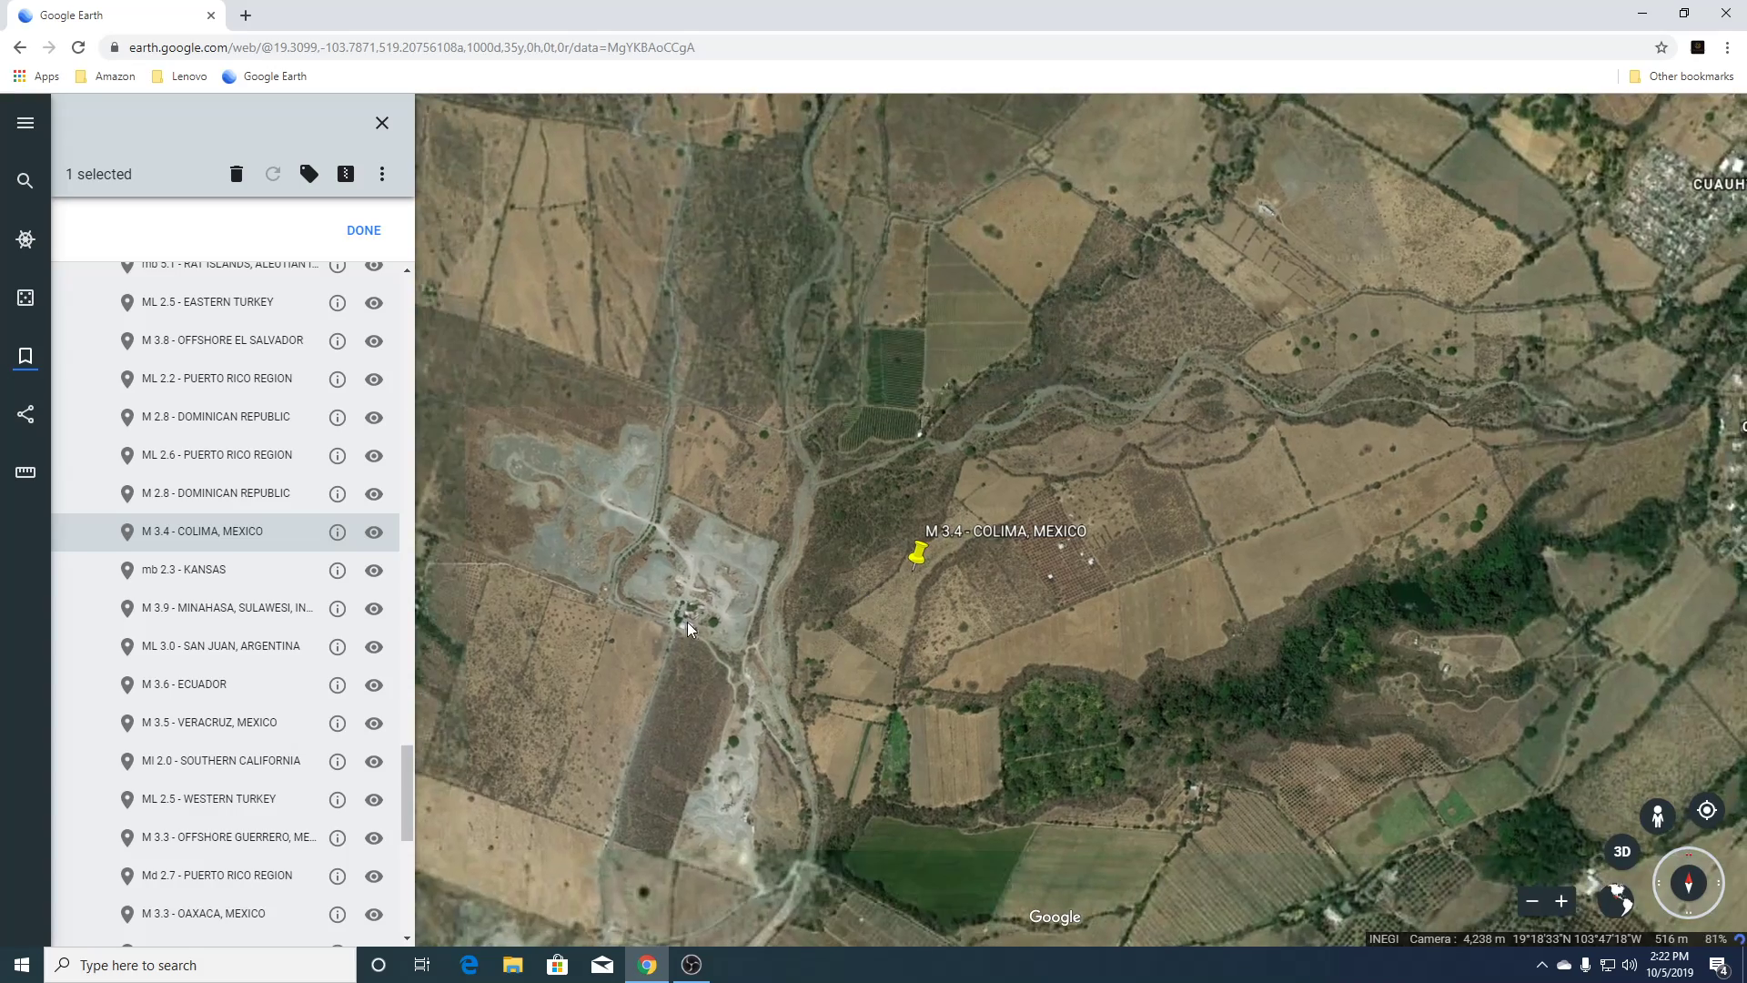
scroll(659, 613, up, 5)
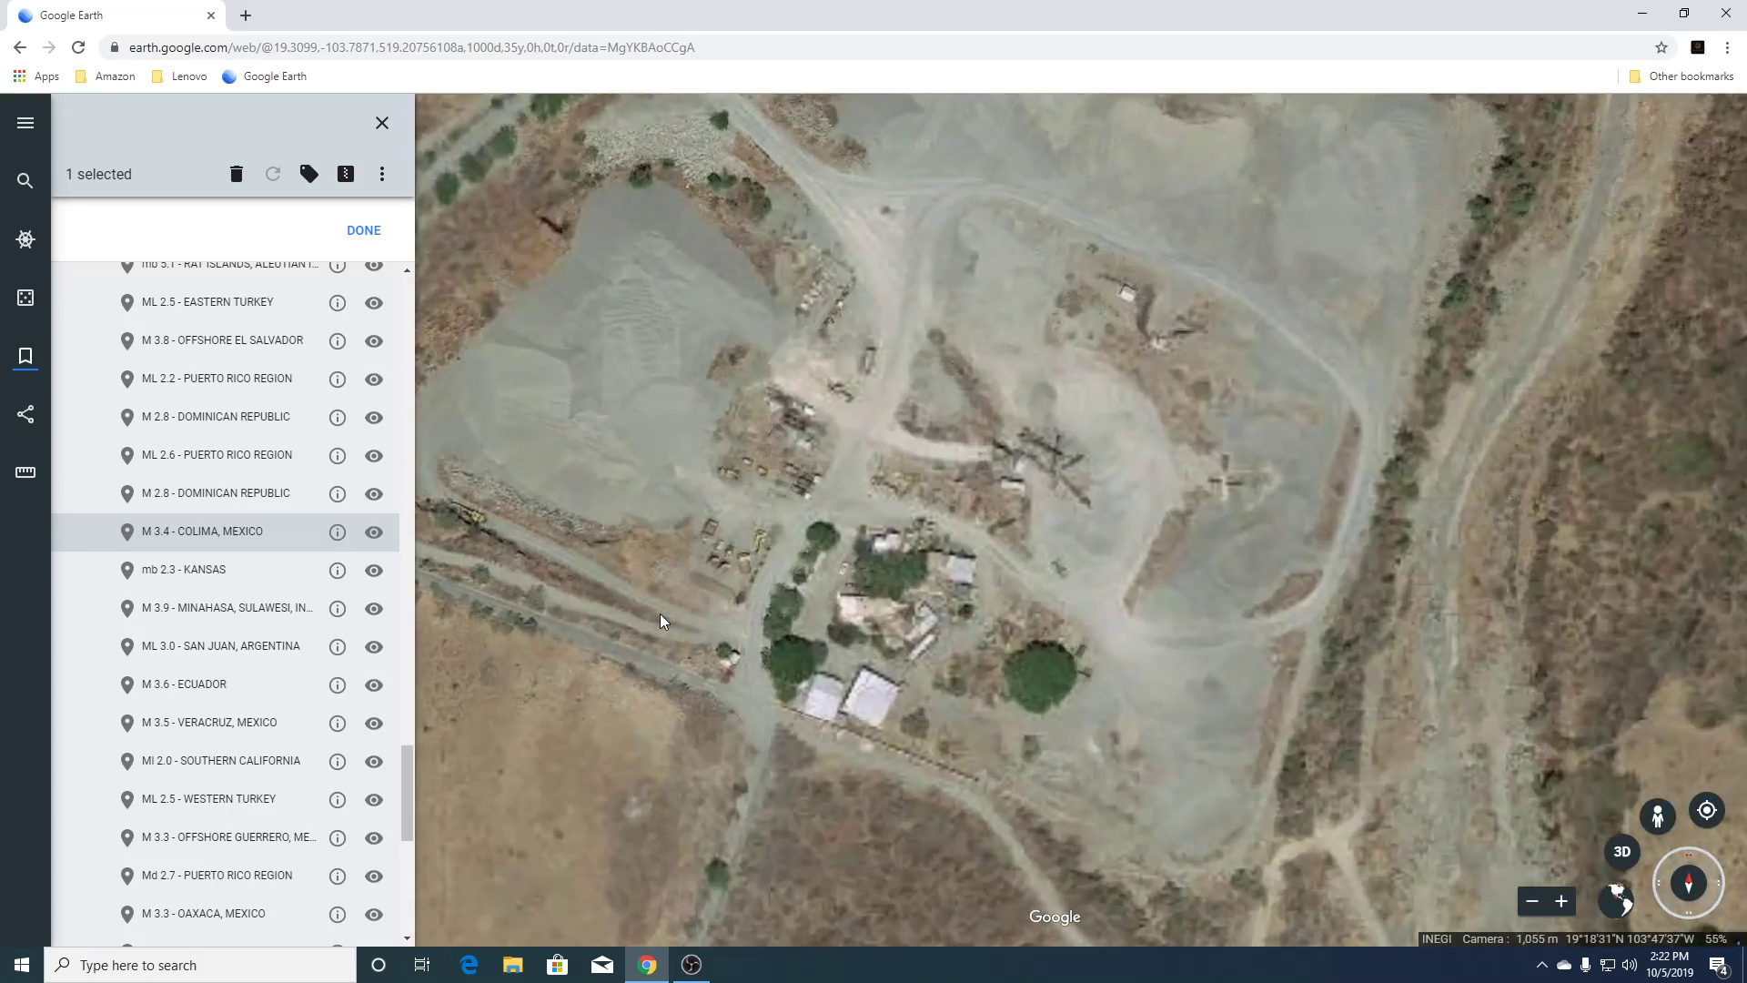
scroll(659, 614, up, 2)
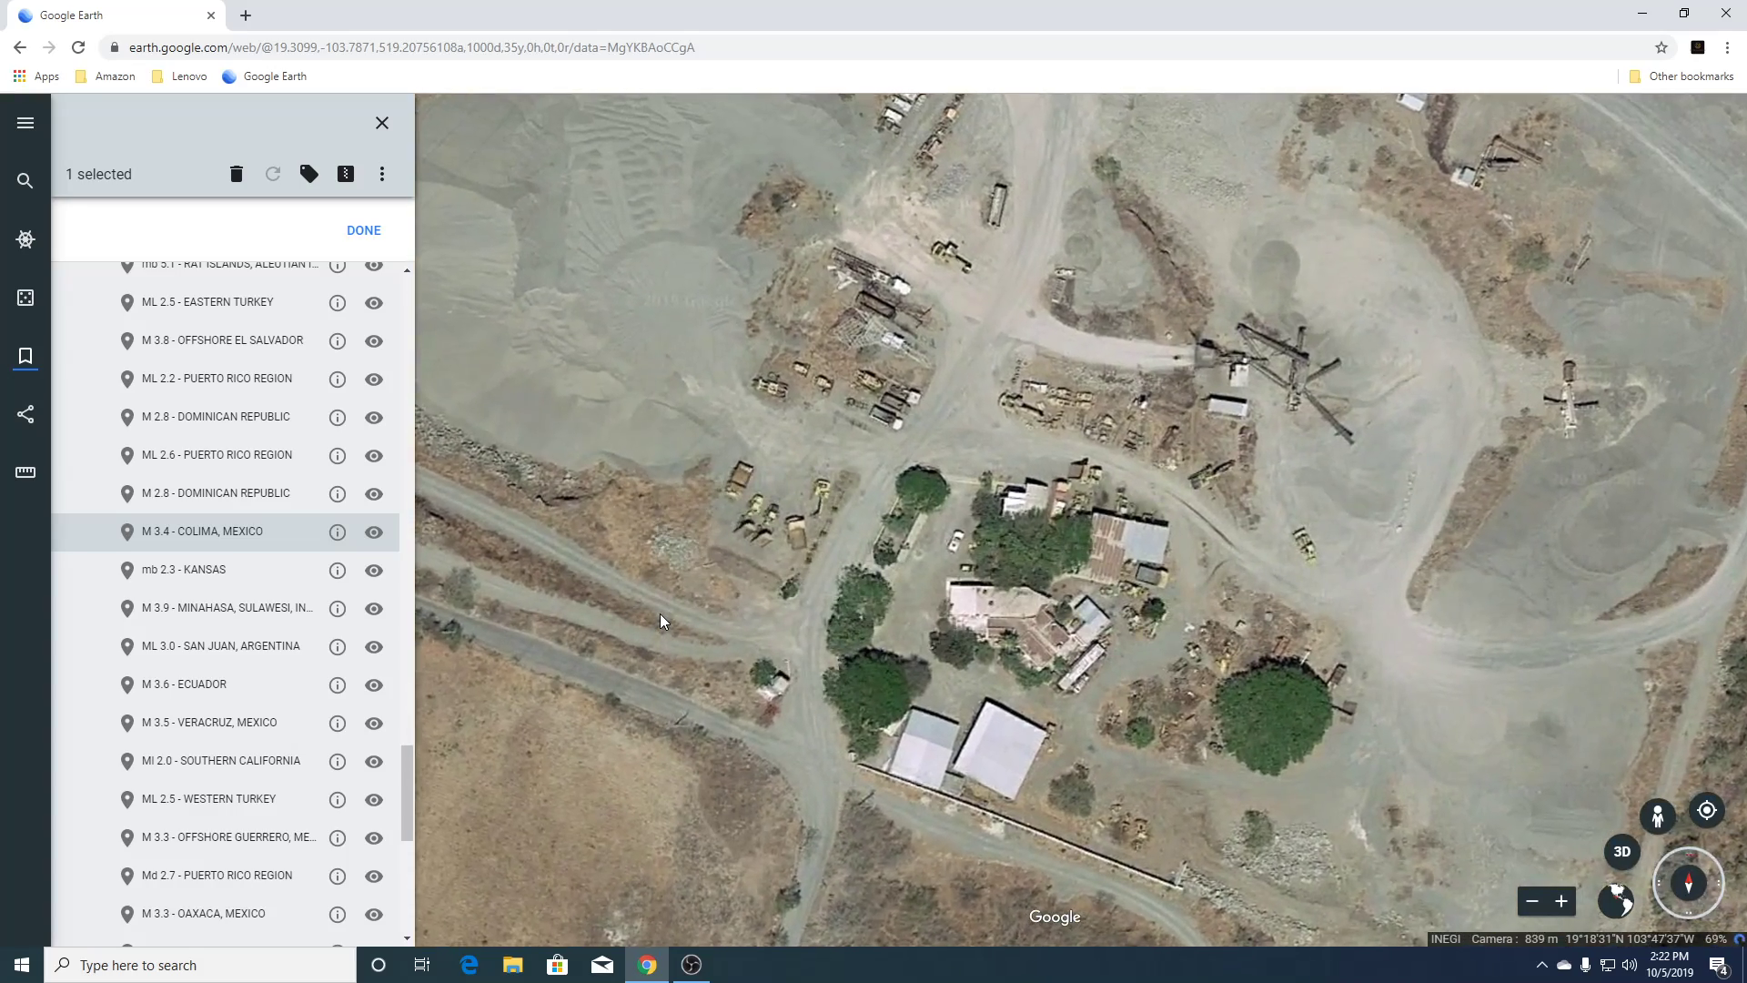
scroll(659, 613, down, 3)
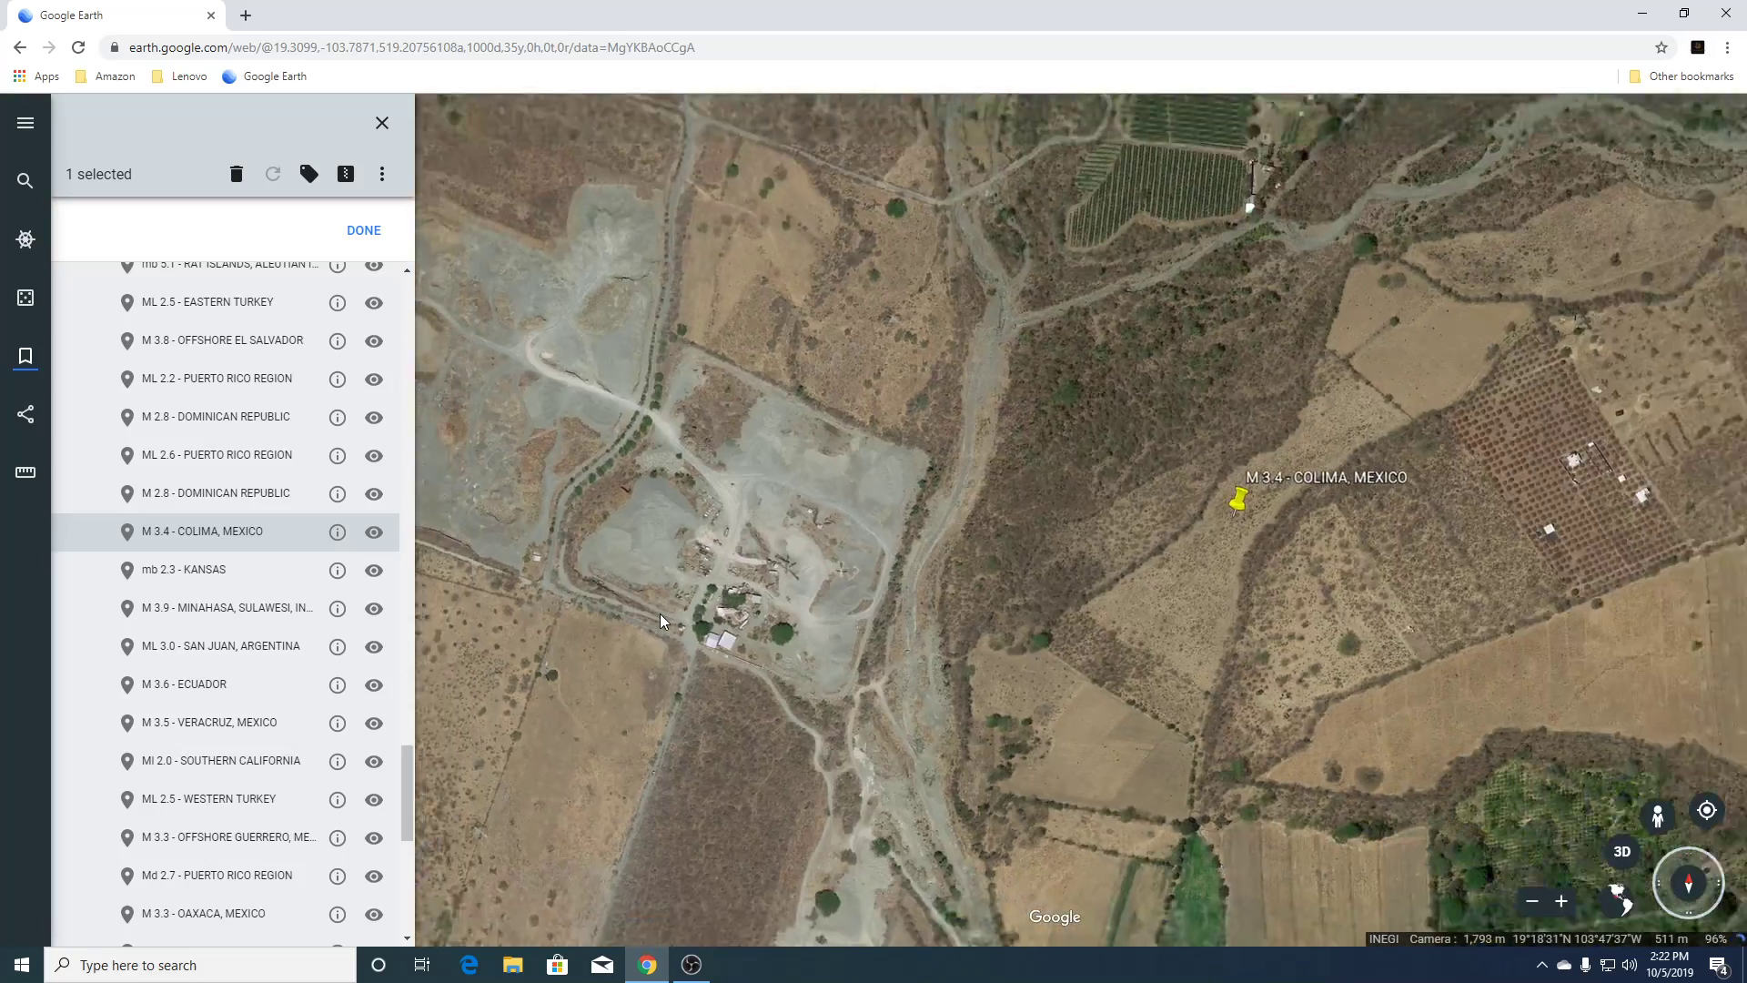
scroll(659, 613, down, 5)
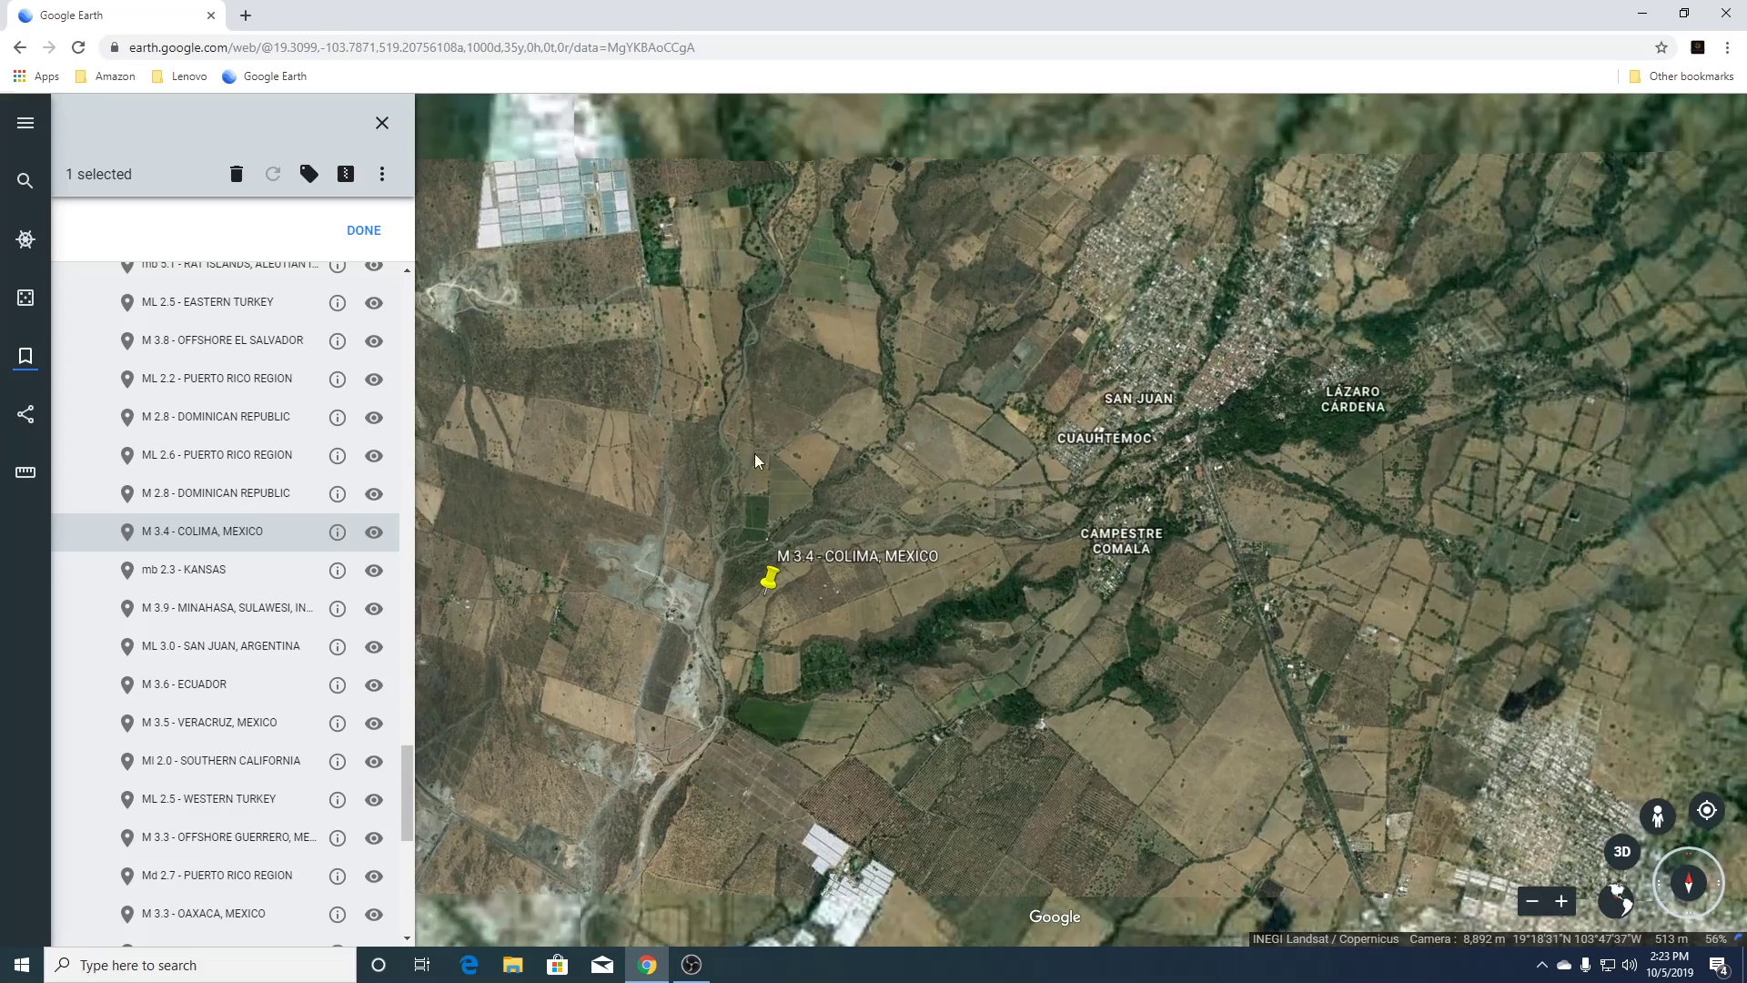
Fly to the mb 2.3 - KANSAS placemark and examine the teardrop-shaped track loop in the field west of it up close.
click(194, 571)
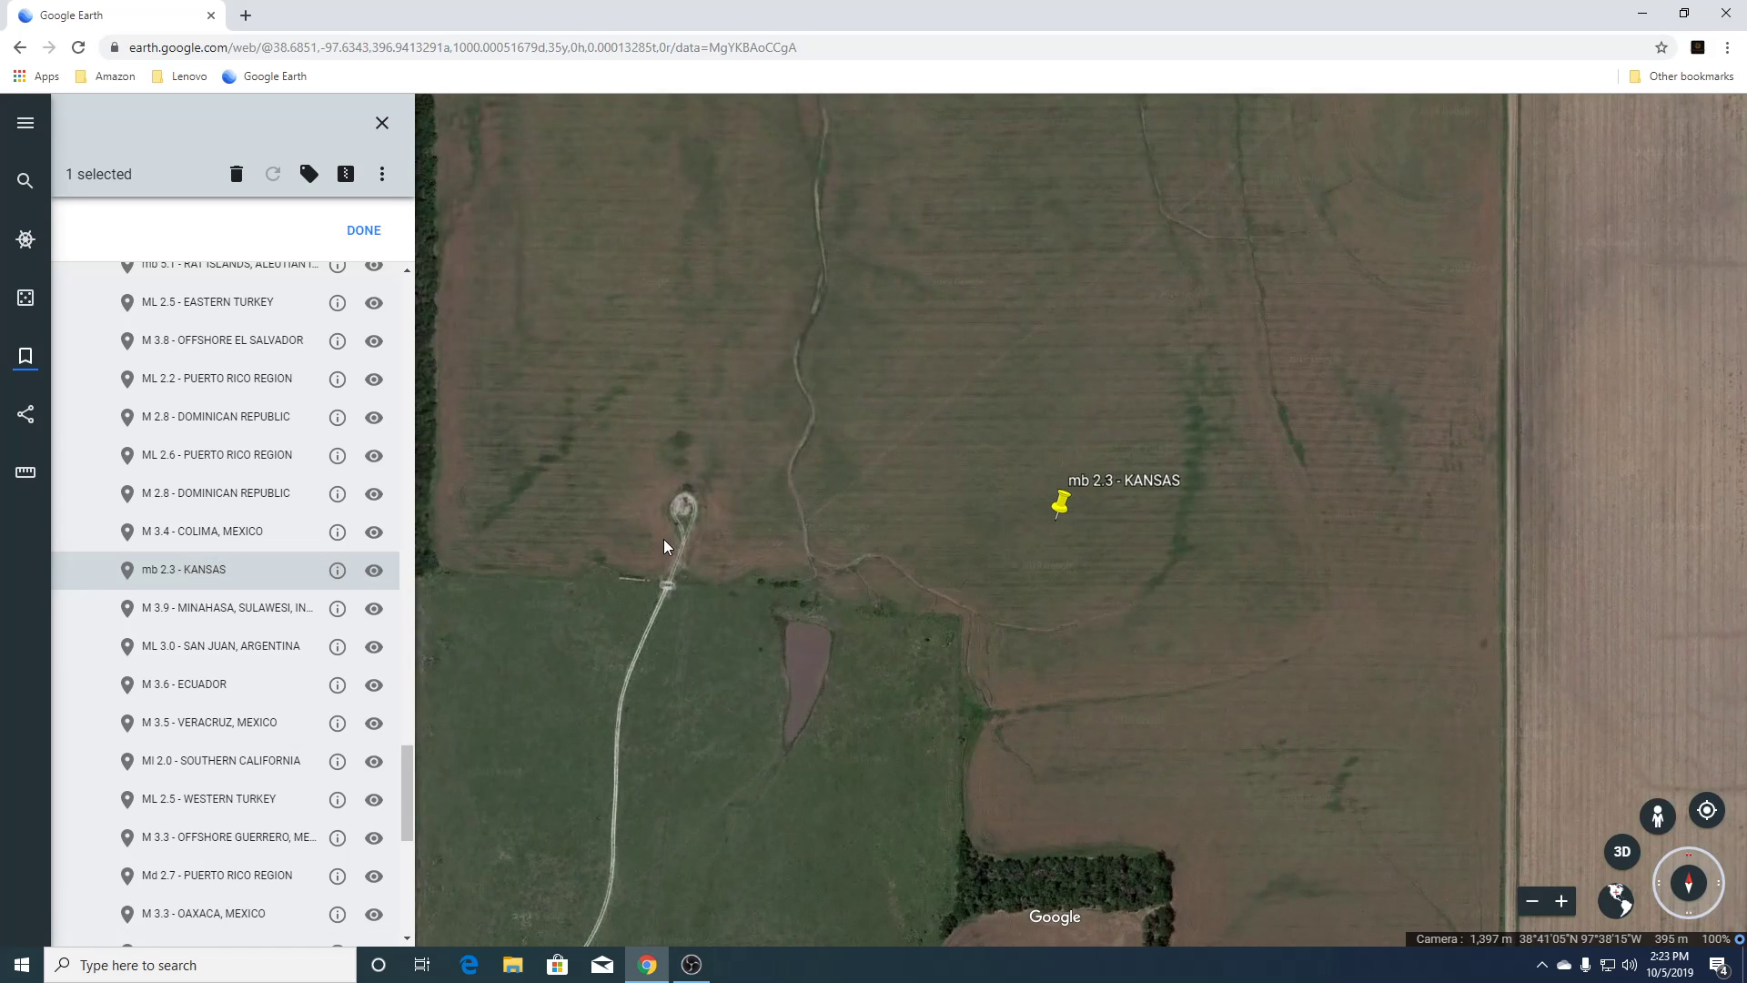
scroll(663, 539, up, 5)
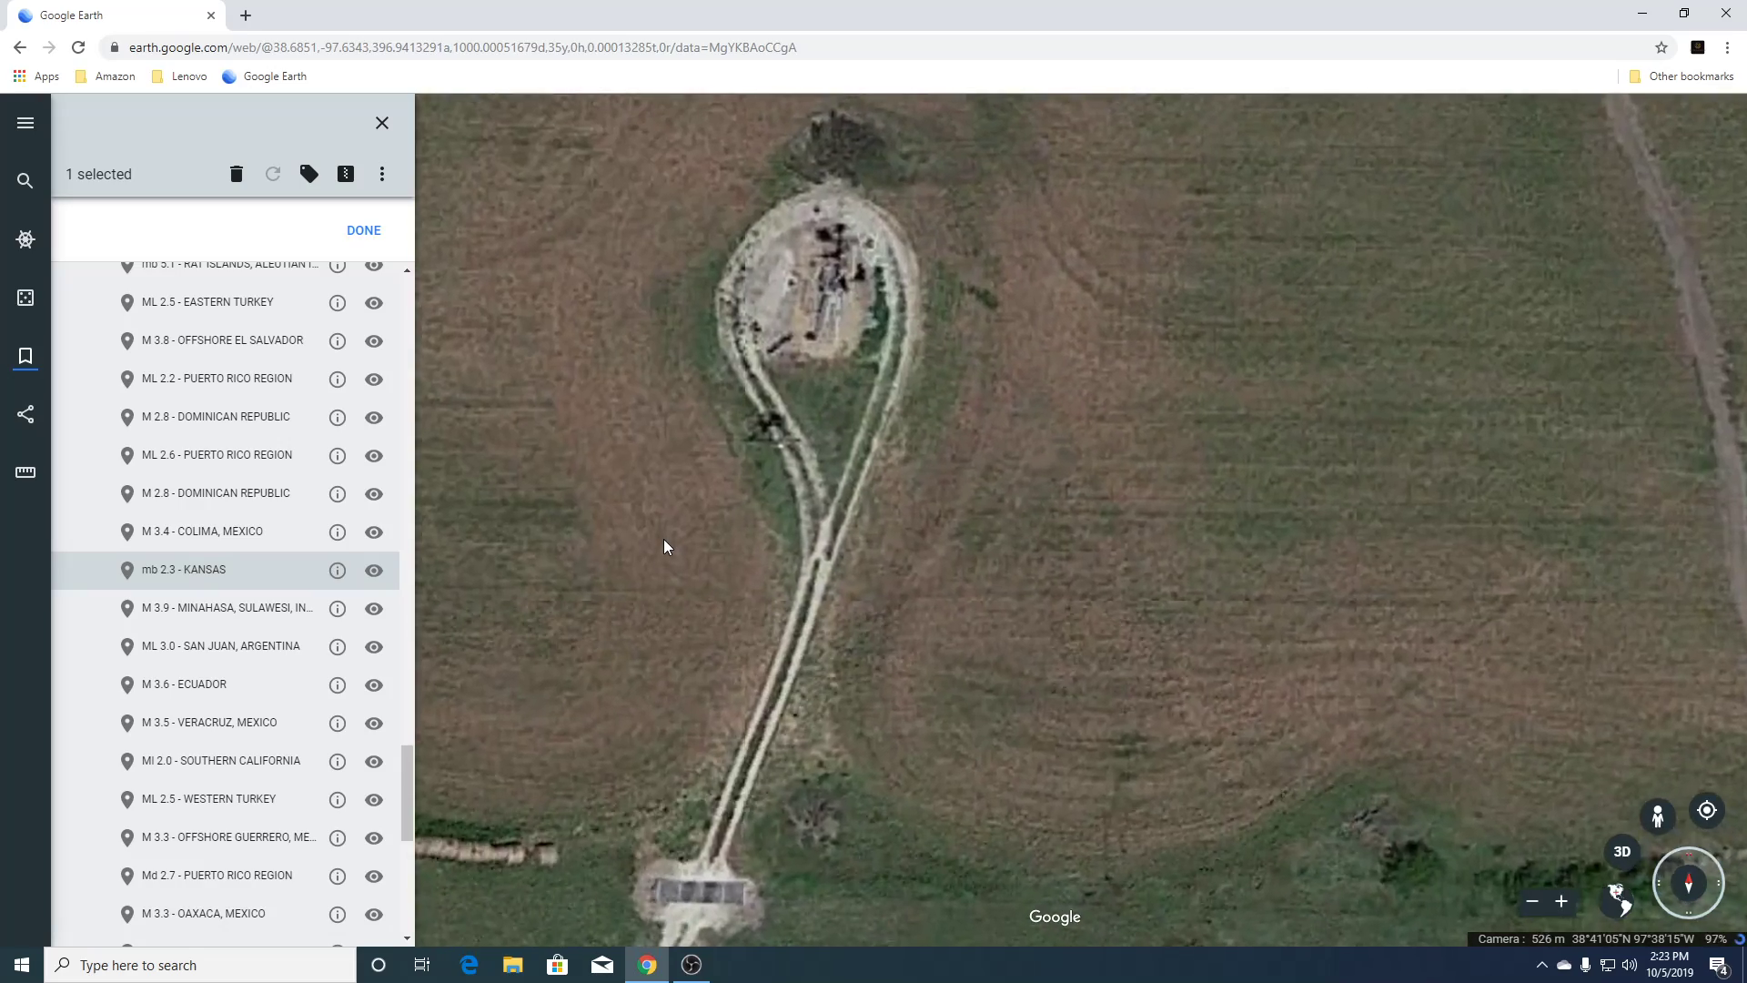
scroll(663, 539, up, 2)
drag(888, 318, 897, 620)
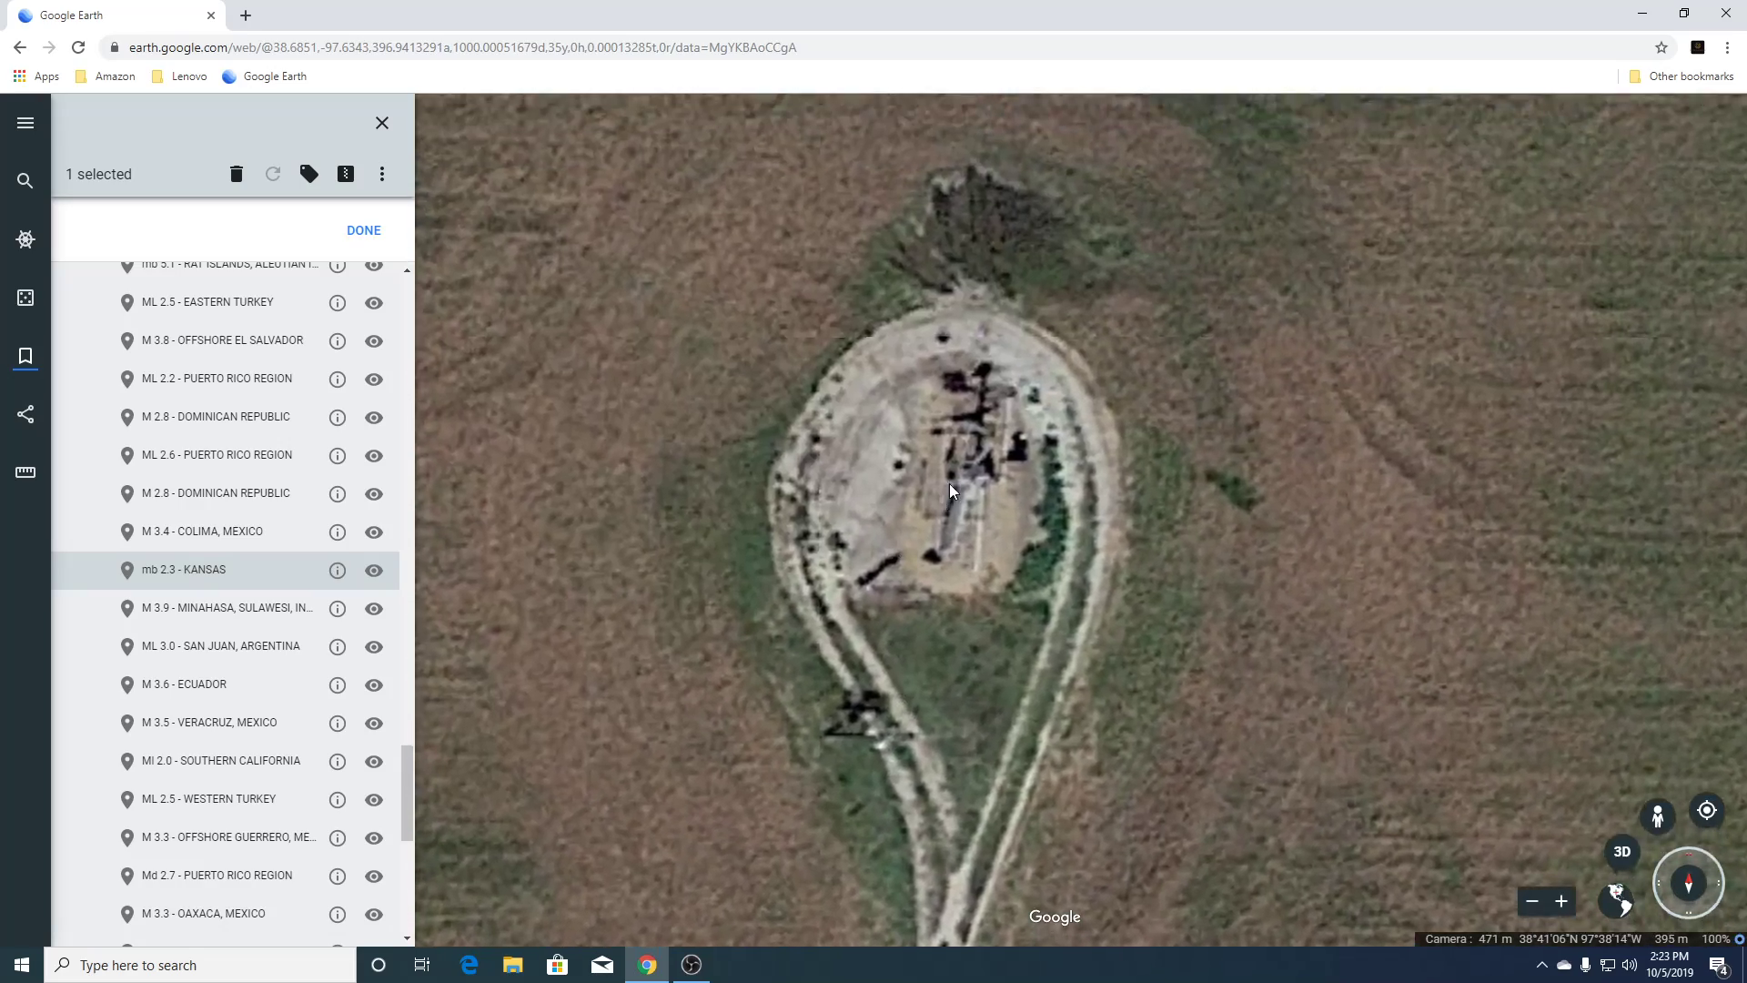
scroll(949, 483, up, 2)
scroll(949, 483, down, 1)
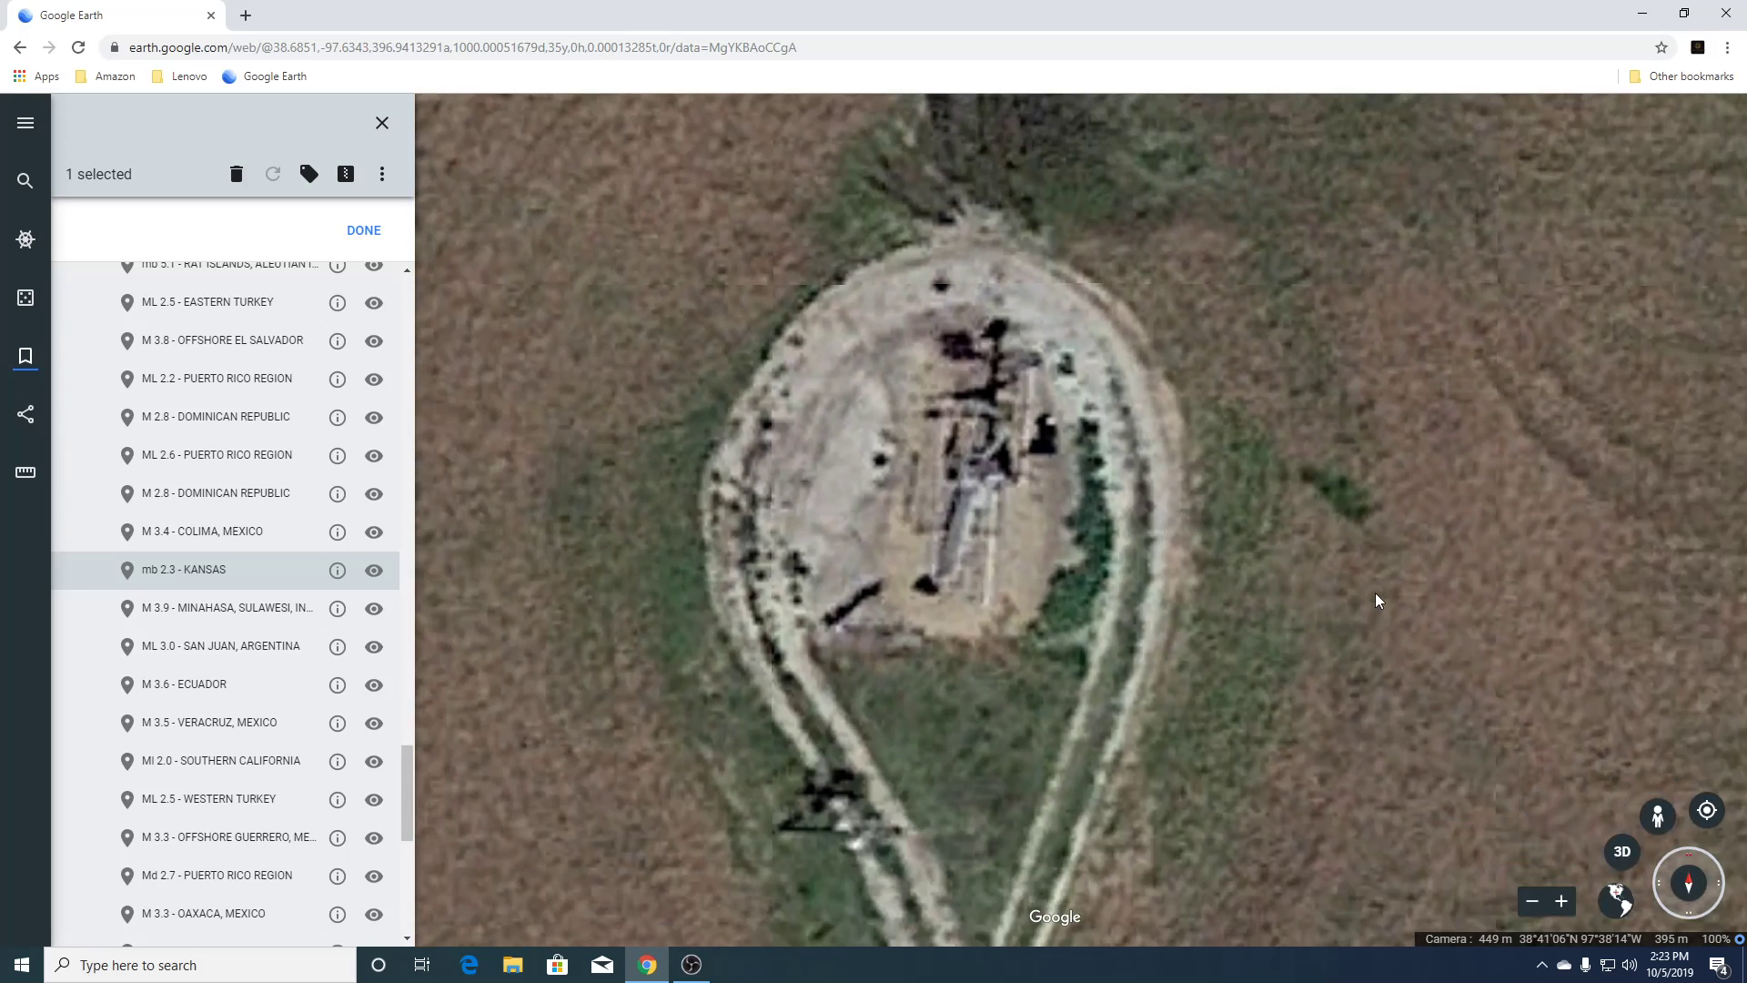
Examine the track loop, the cleared site at the road junction northeast of the mb 2.3 - KANSAS placemark, and the surrounding farmland in 3D.
click(1621, 860)
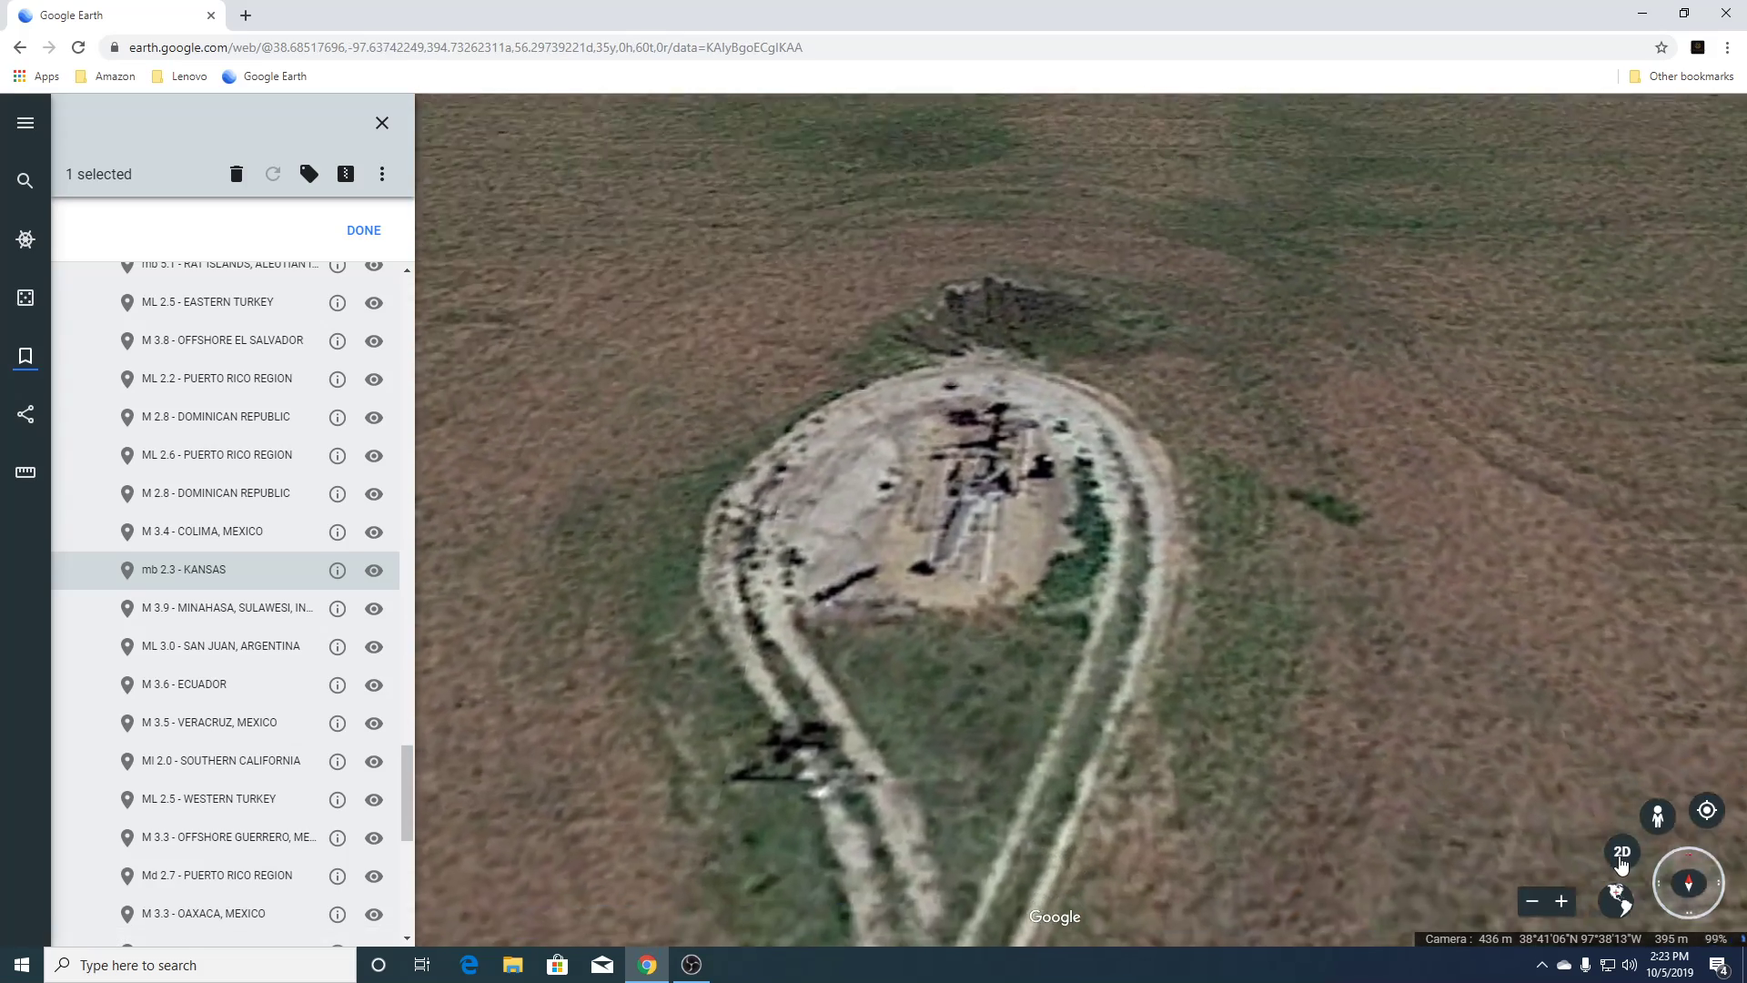
scroll(967, 651, down, 3)
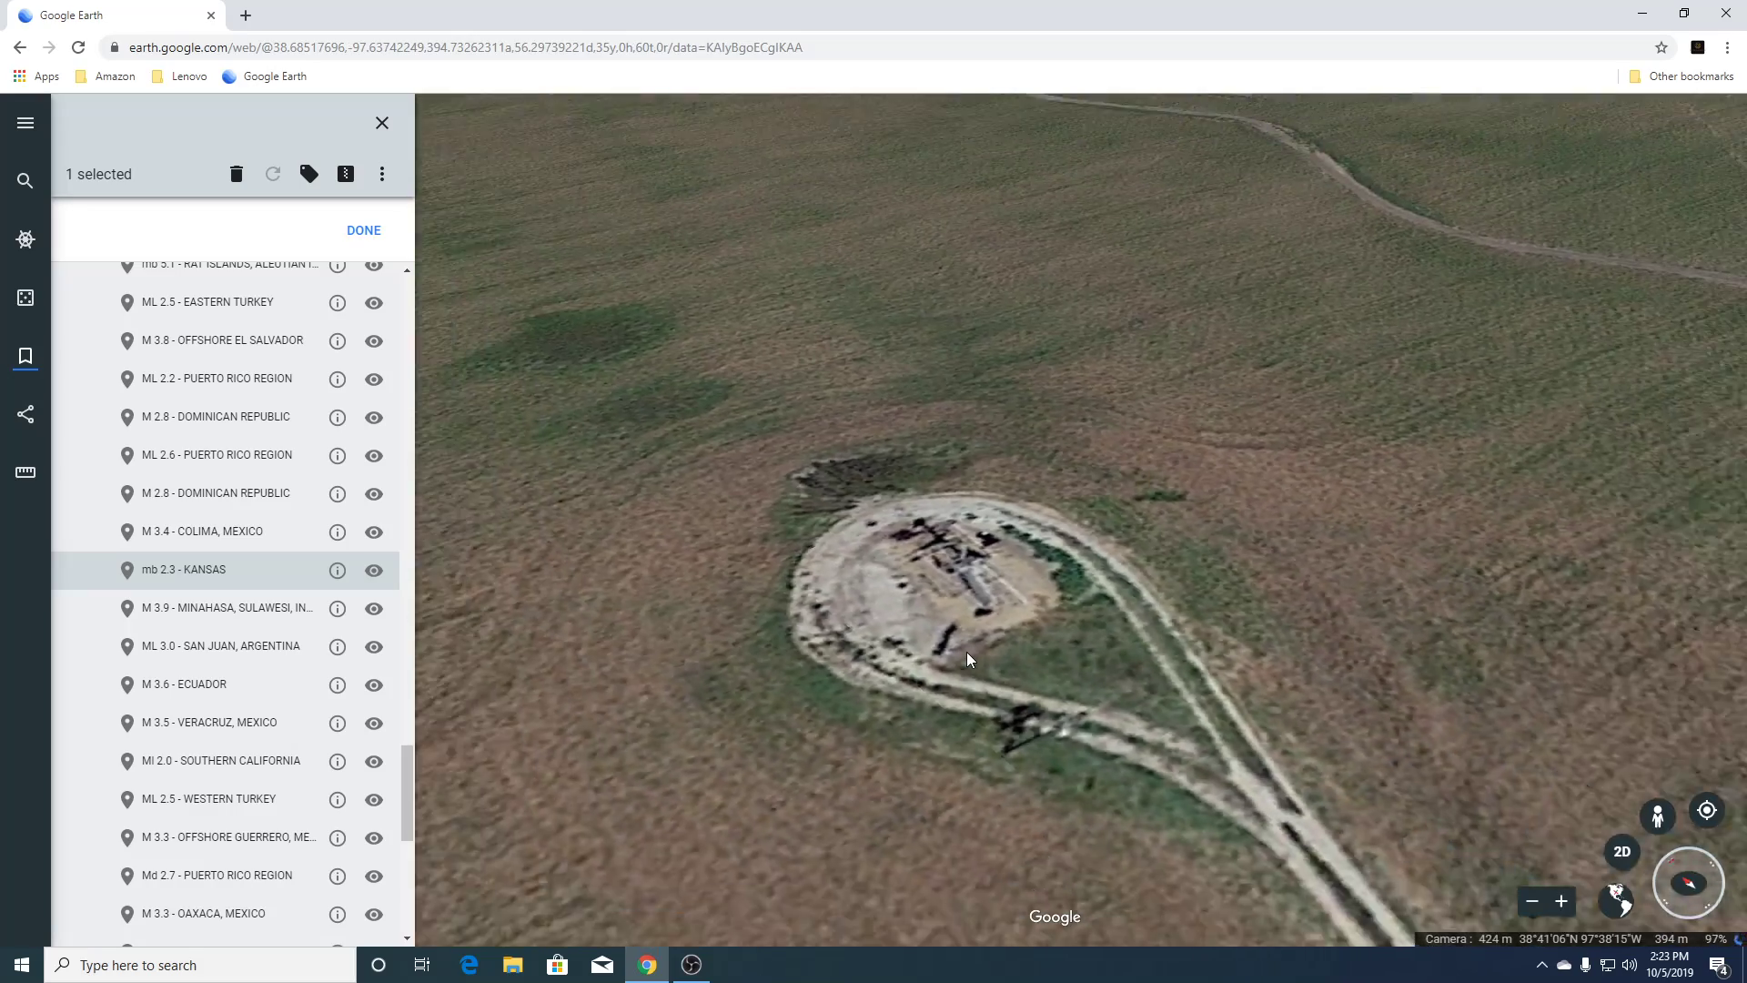
scroll(967, 652, down, 4)
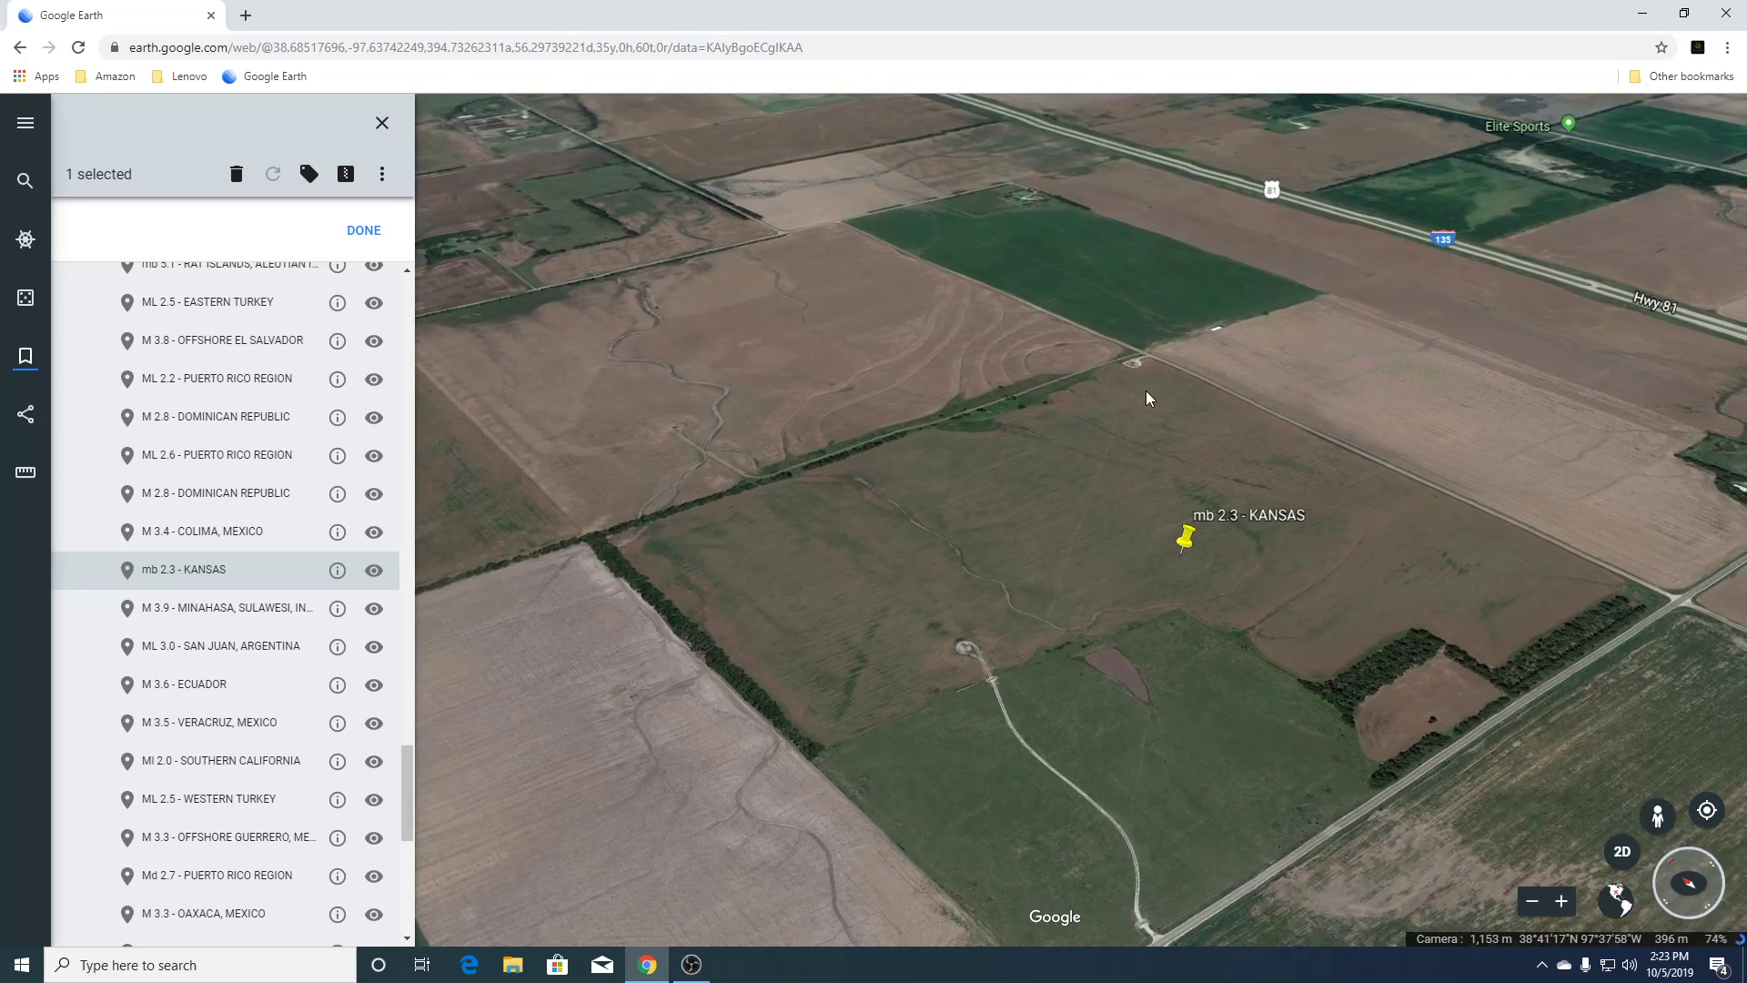
scroll(1145, 397, up, 4)
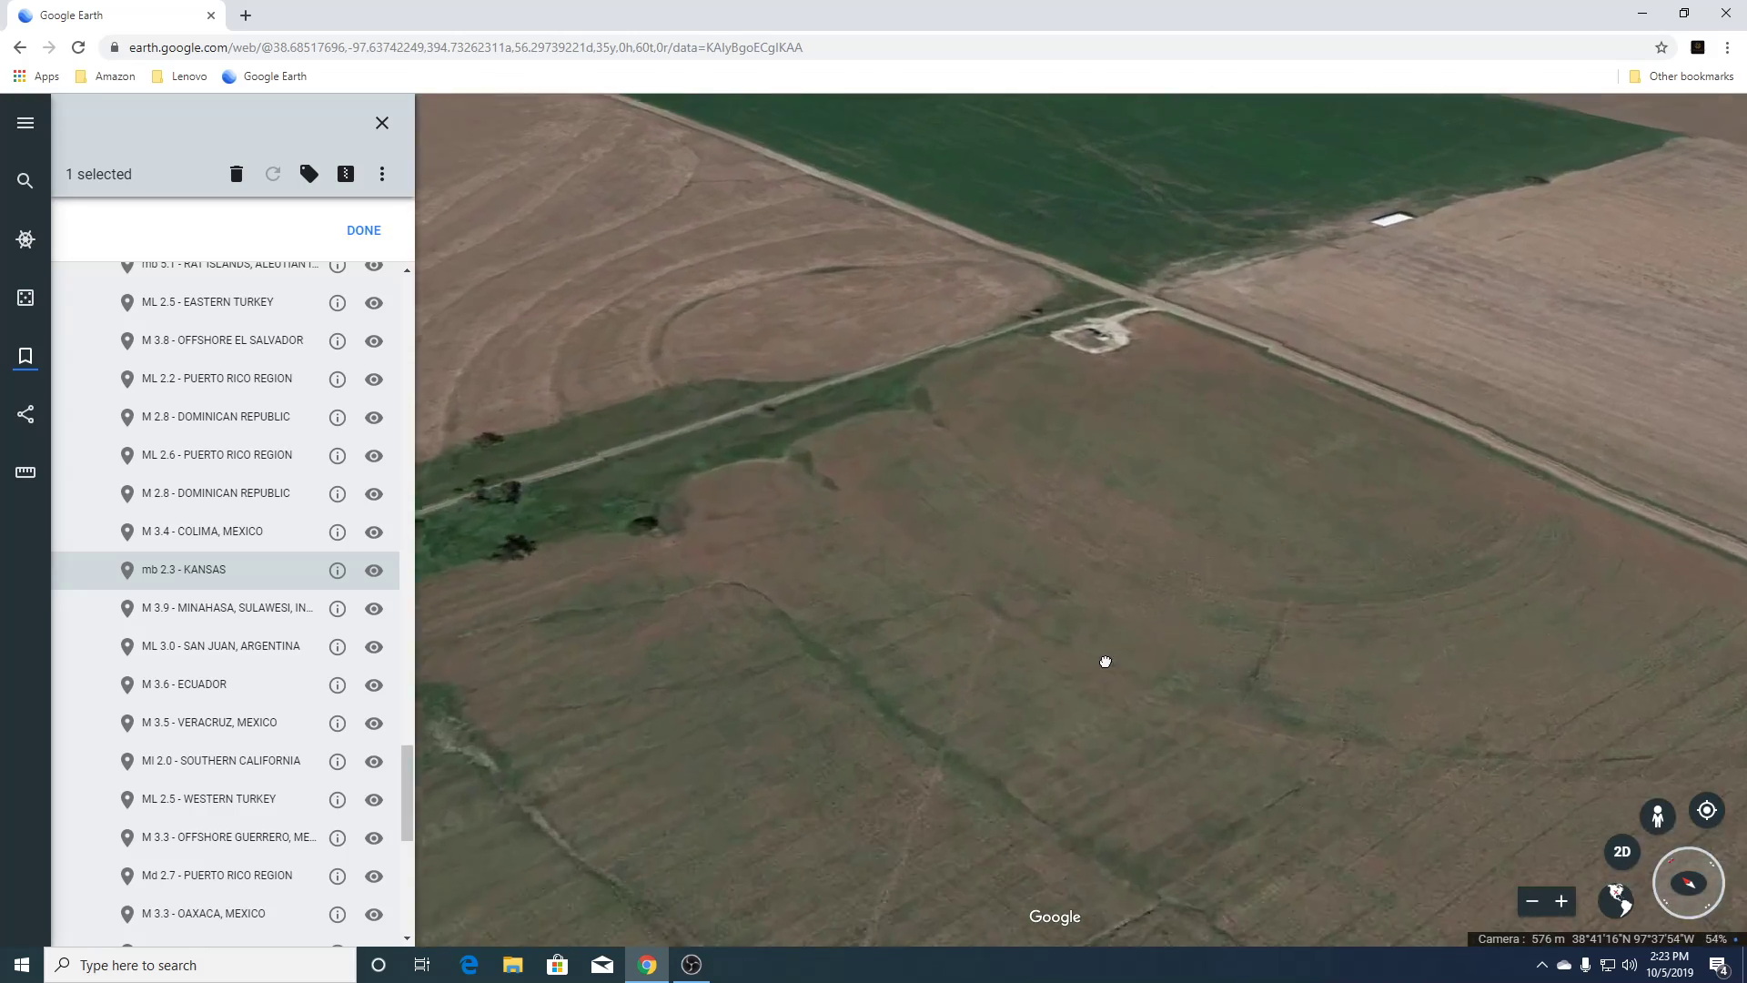
scroll(1090, 554, up, 3)
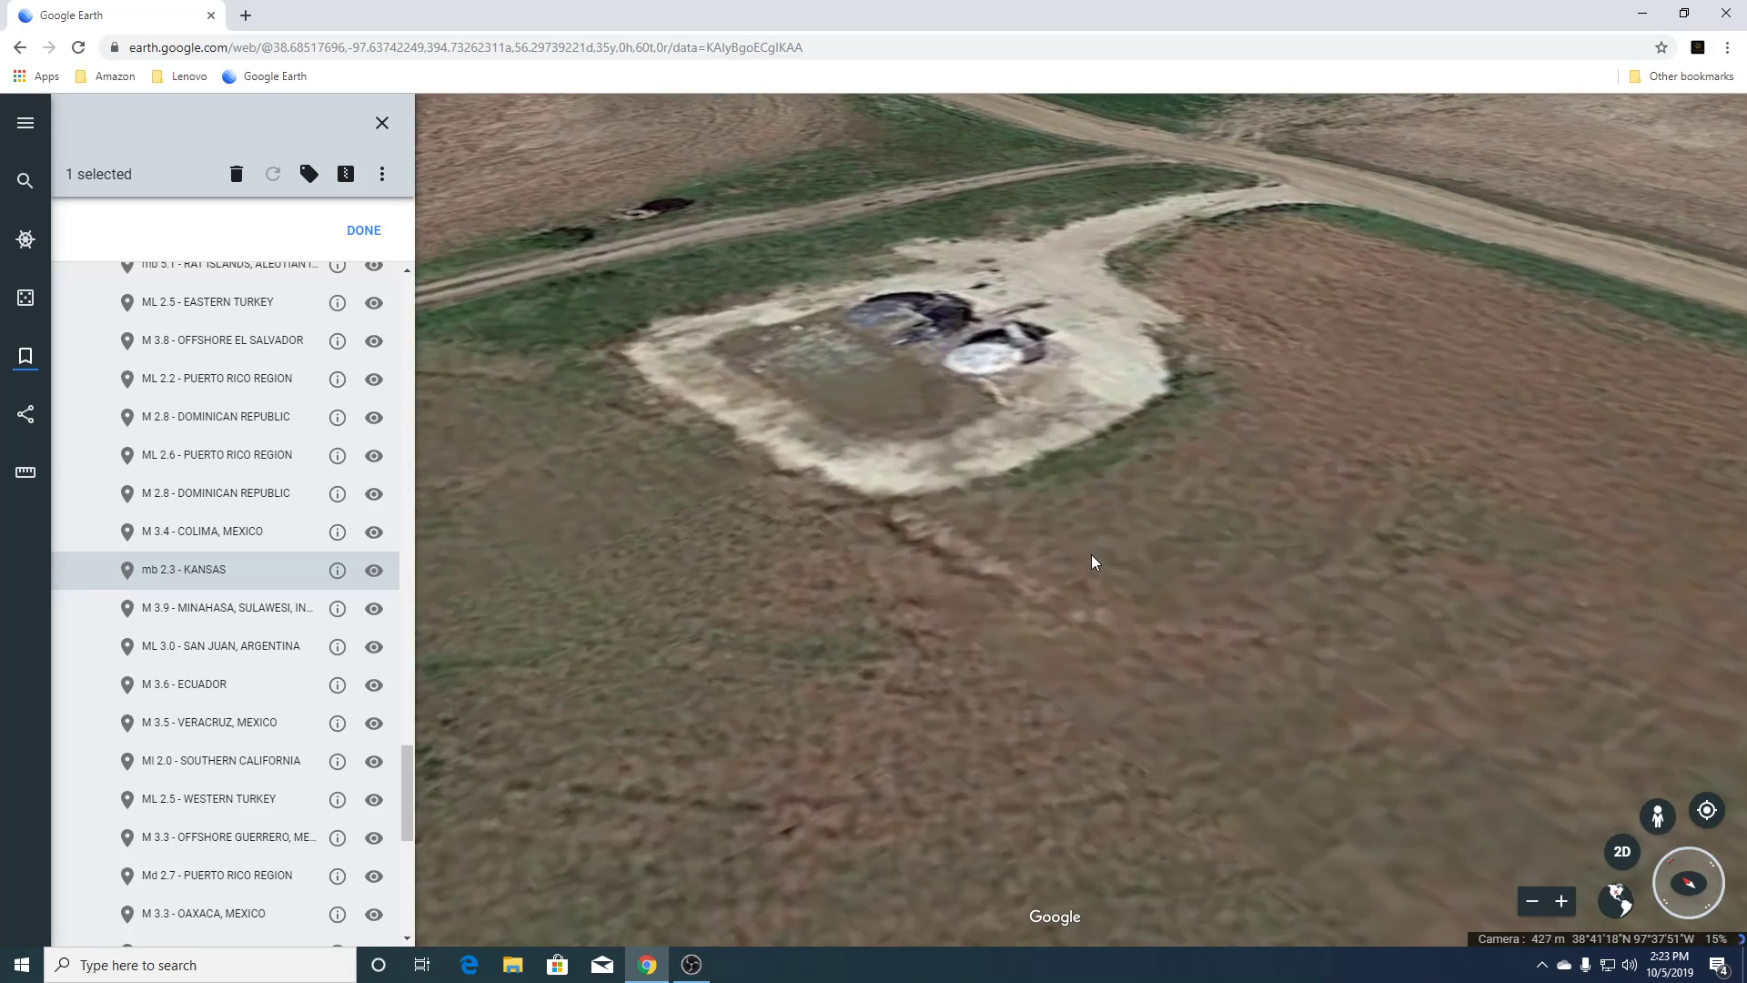
scroll(1092, 558, down, 5)
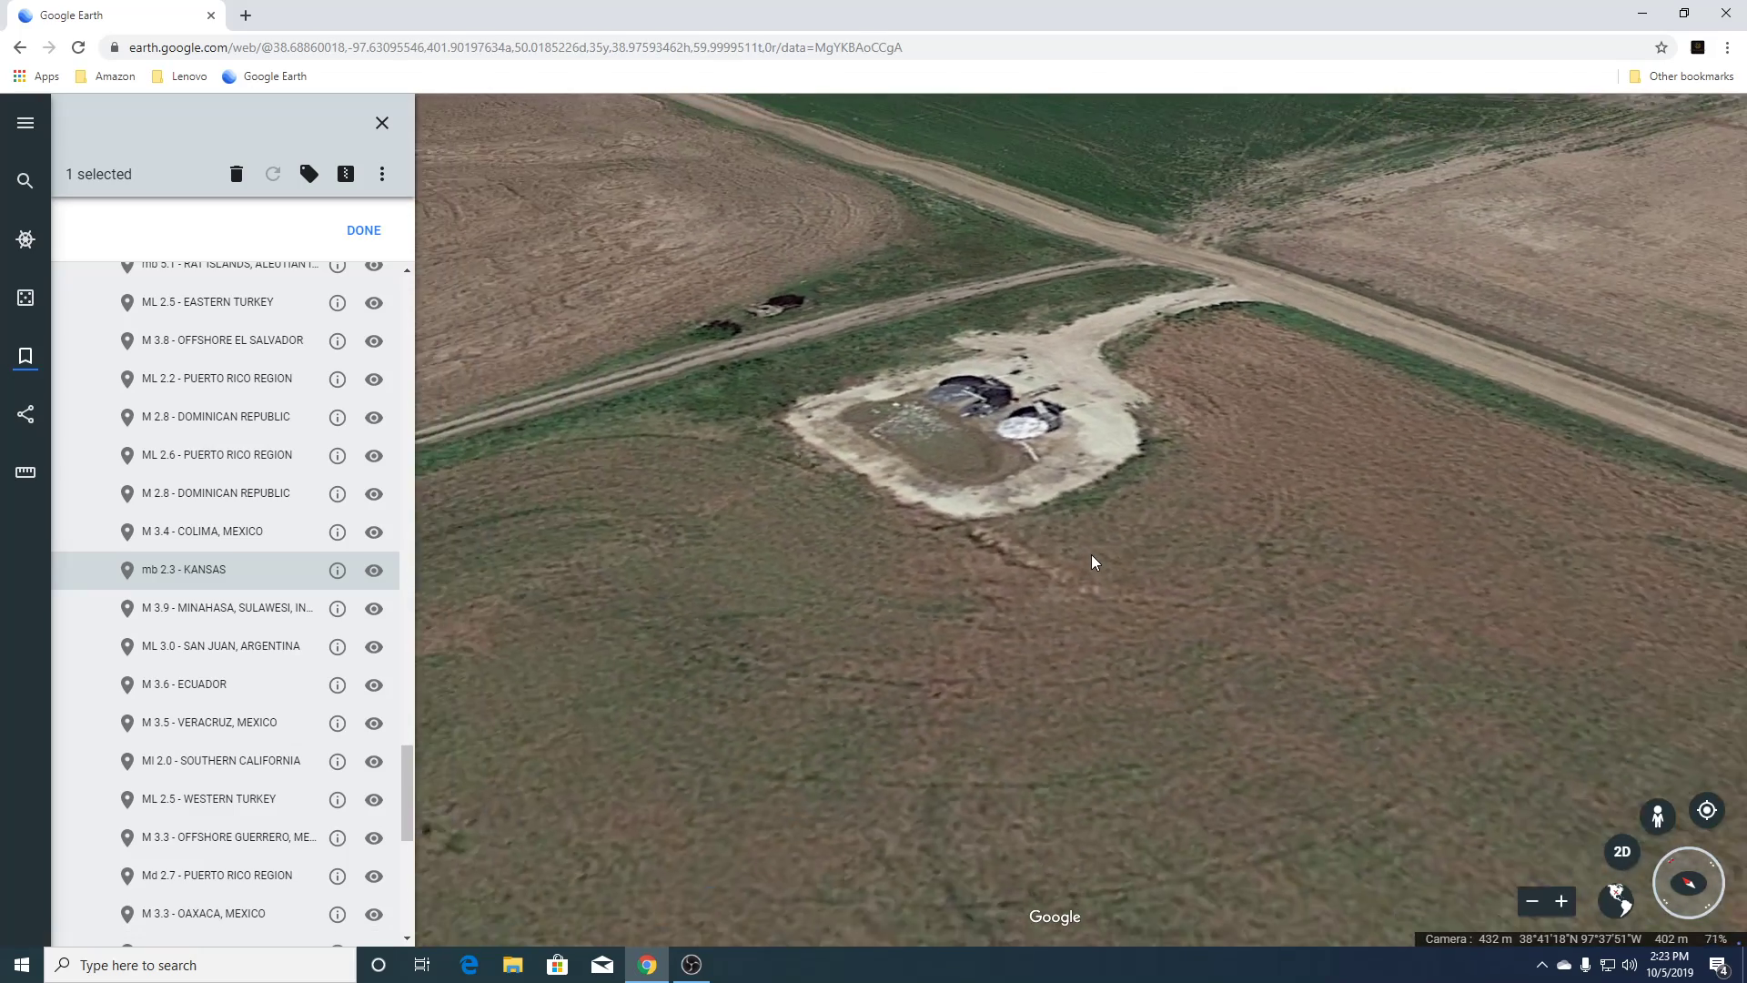
scroll(1092, 557, down, 5)
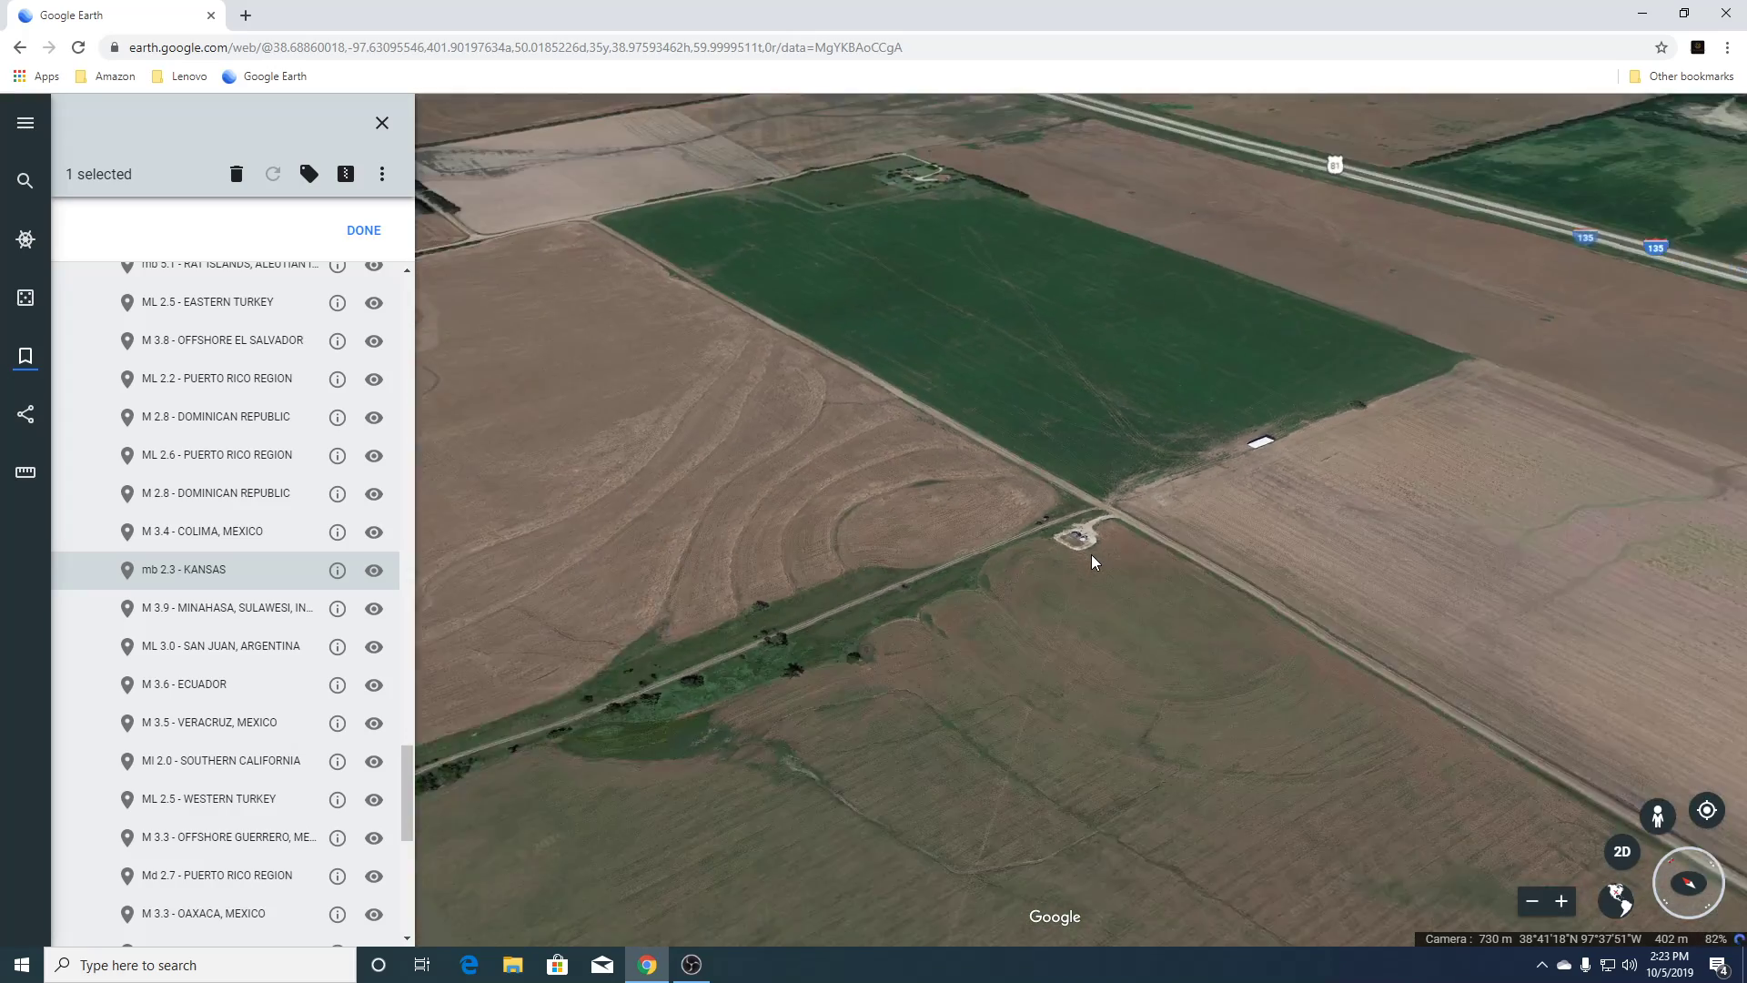
scroll(1090, 561, down, 5)
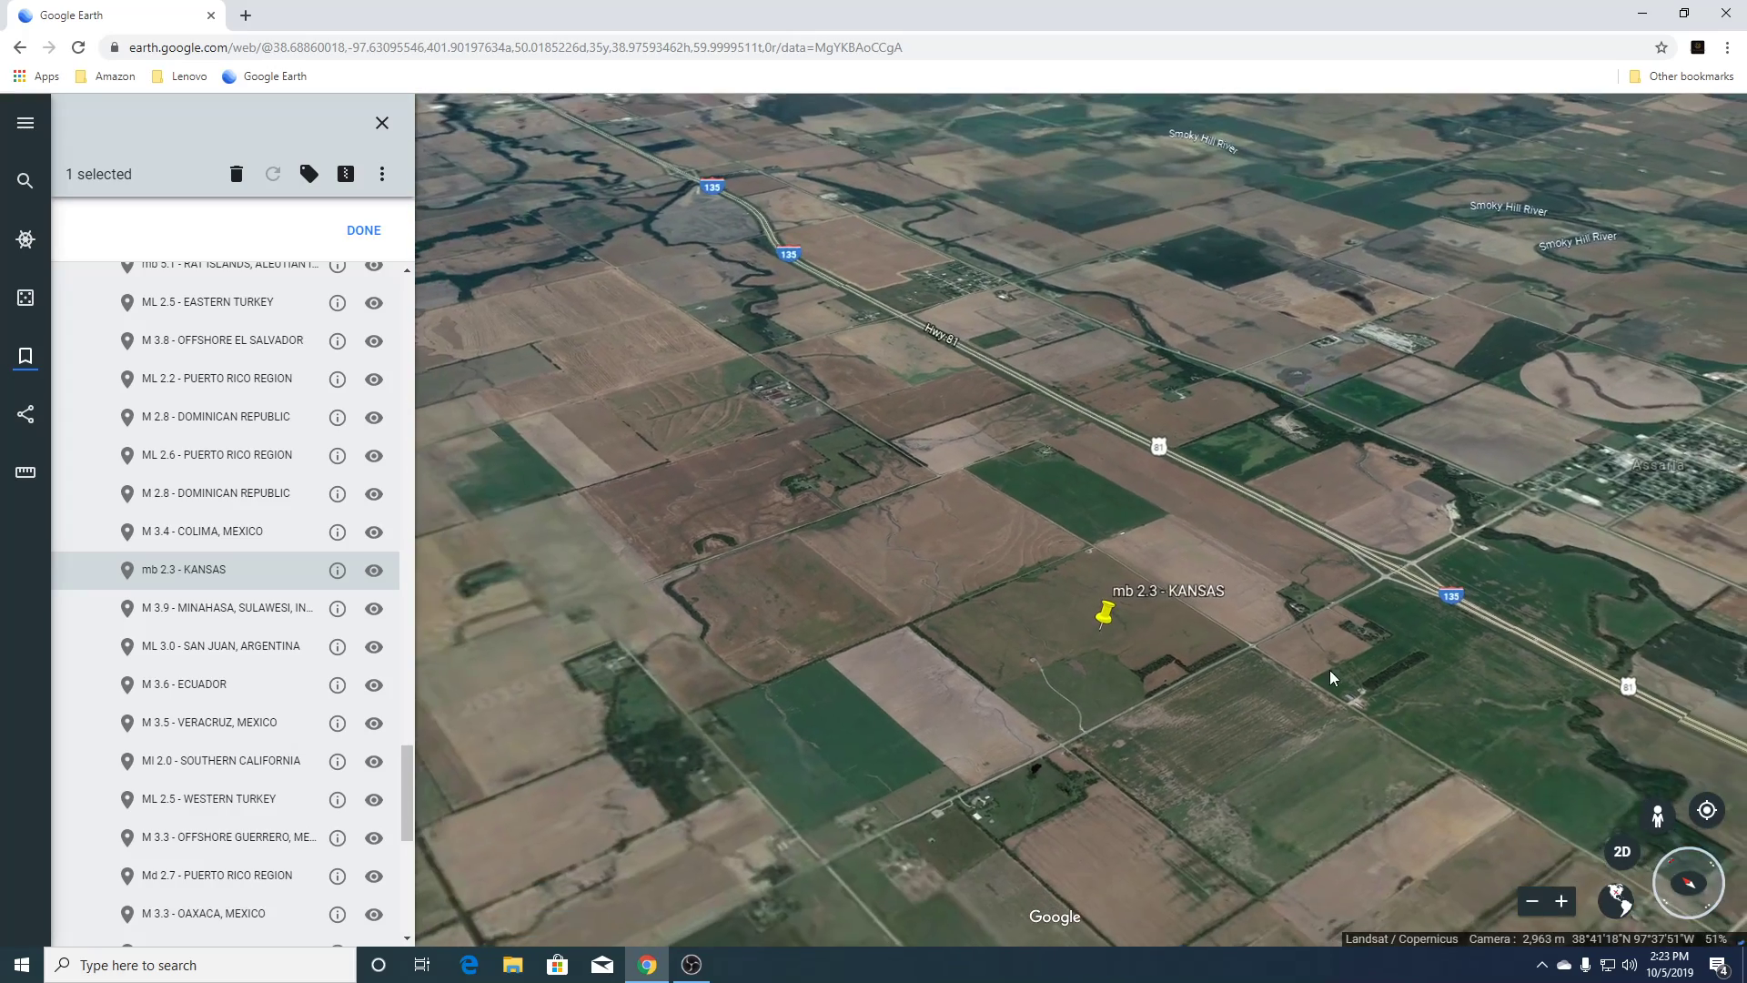
Enter Street View on W Falun Rd south of the mb 2.3 - KANSAS placemark and examine the fields toward the epicenter up close.
click(1658, 816)
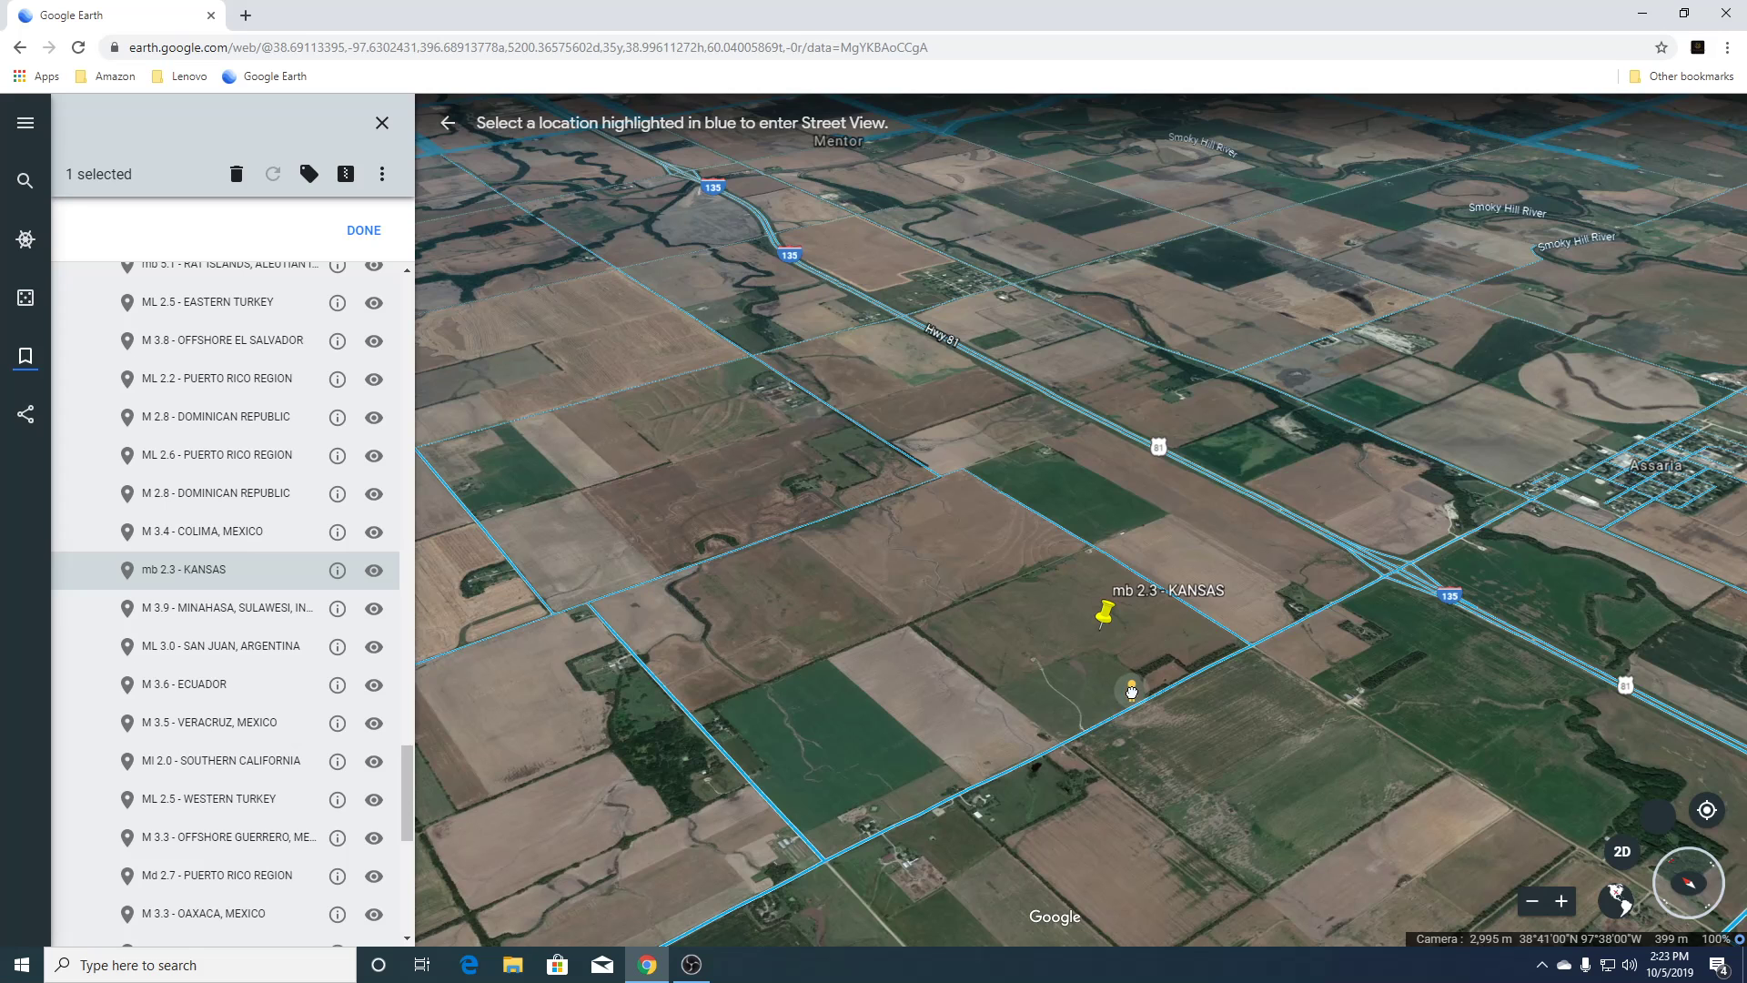
click(1091, 725)
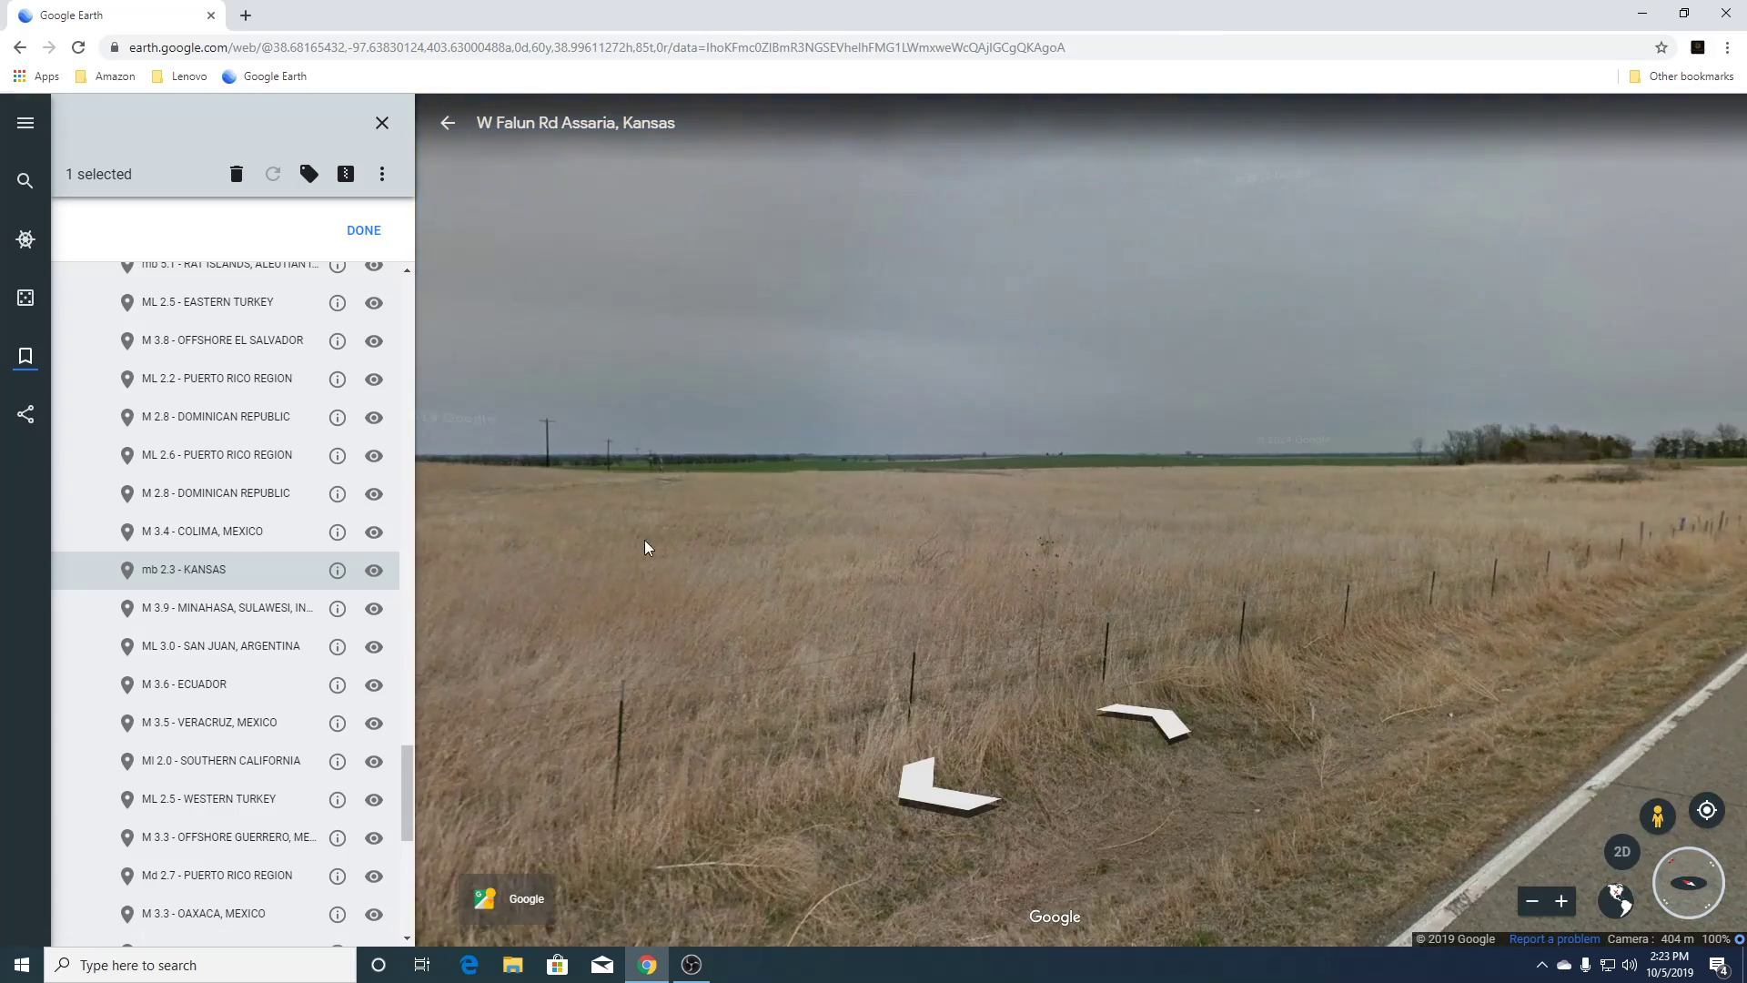
drag(644, 538, 1072, 533)
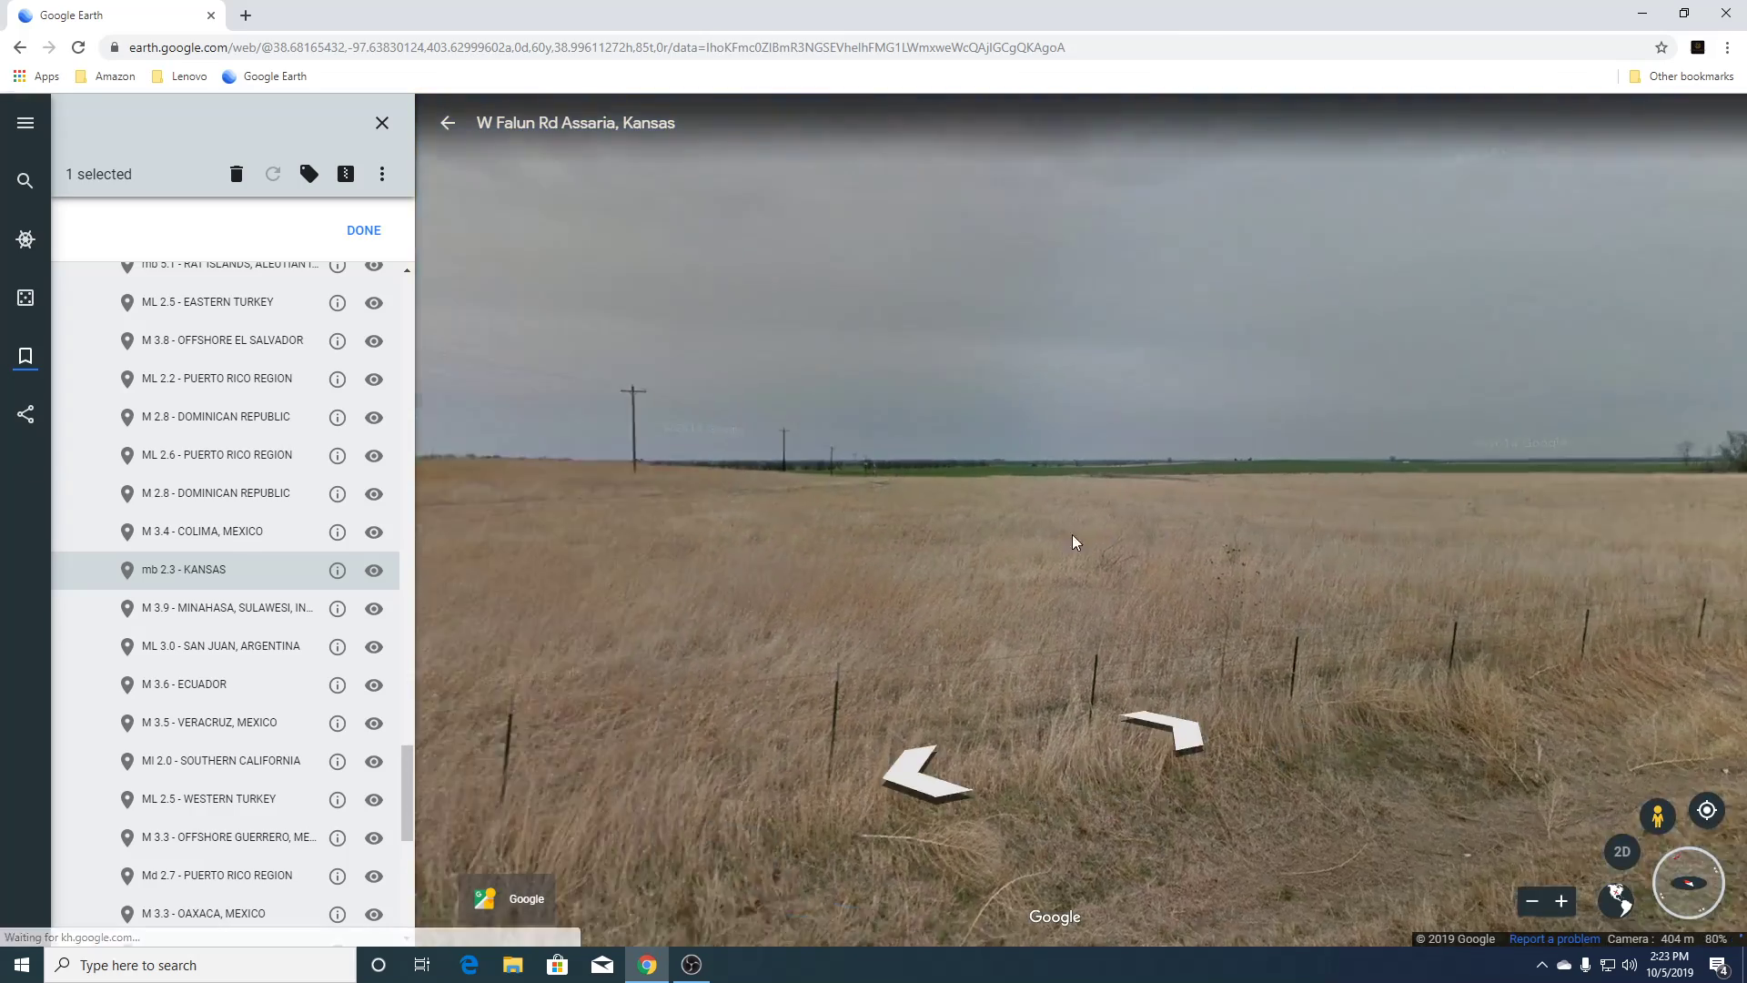
drag(826, 538, 452, 673)
drag(1370, 613, 702, 549)
scroll(716, 529, up, 3)
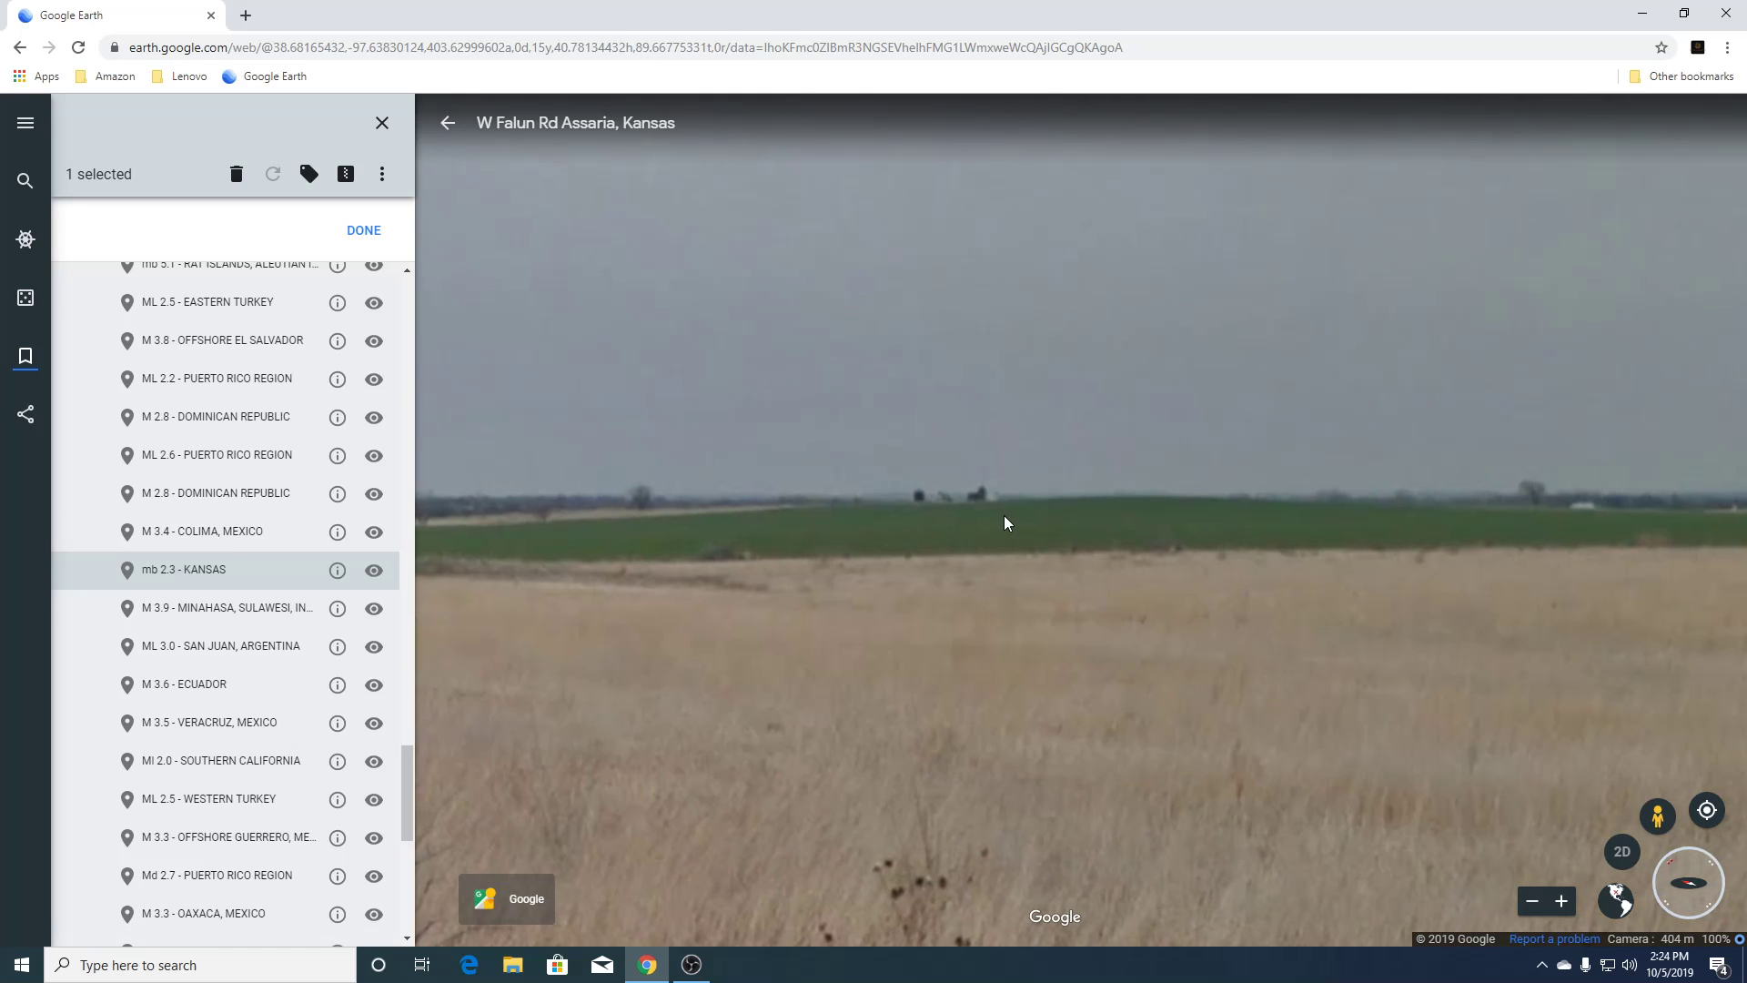
Look around from the fields past the storage tanks to the road heading west on W Falun Rd in Street View.
drag(834, 532, 1317, 522)
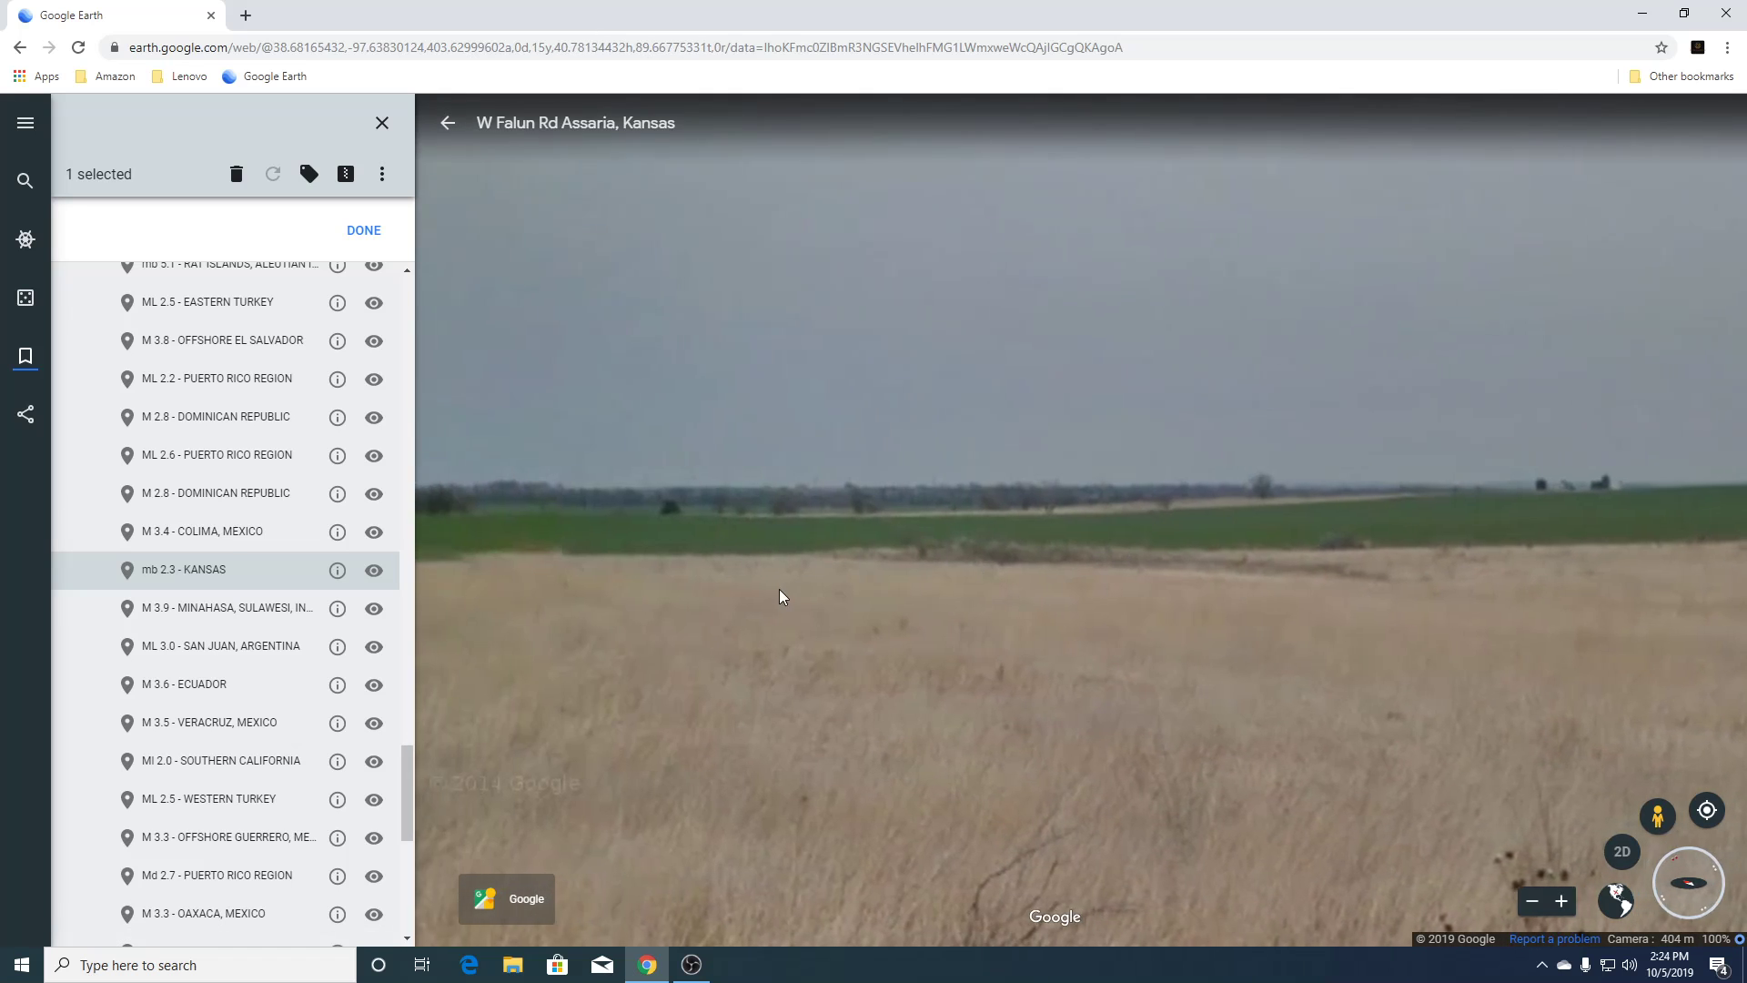
drag(779, 588, 1543, 531)
drag(877, 515, 1283, 510)
drag(795, 558, 1515, 532)
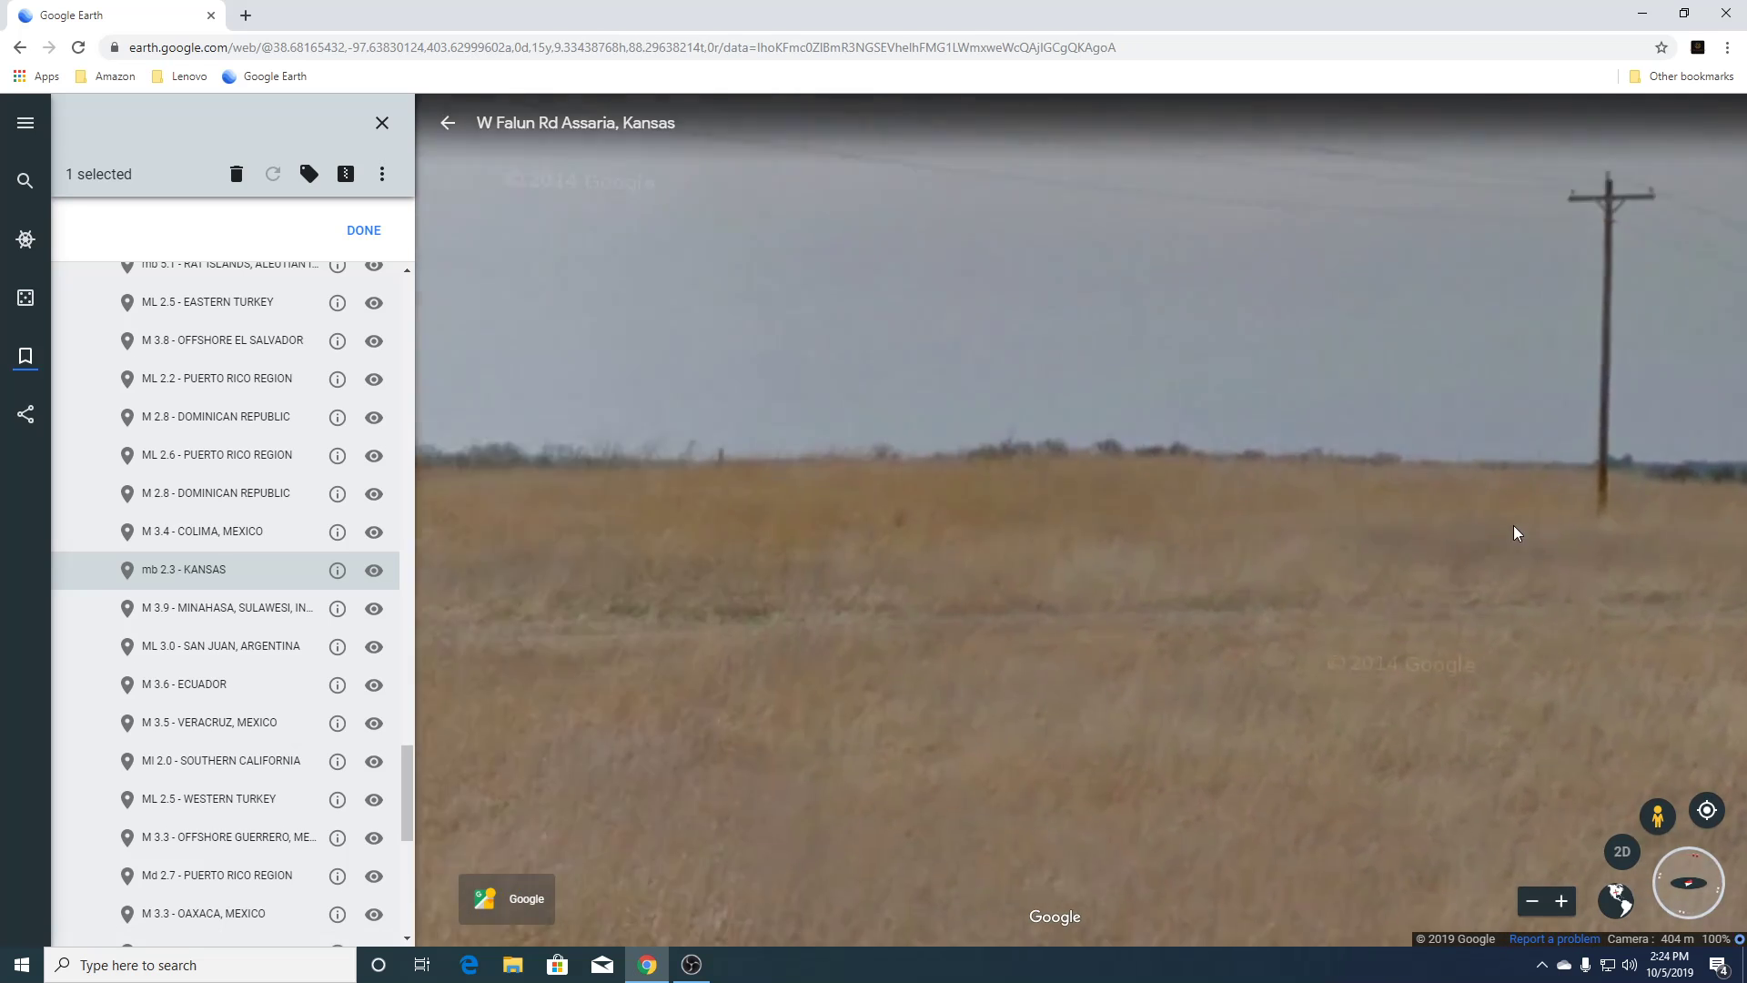
drag(674, 495, 1416, 482)
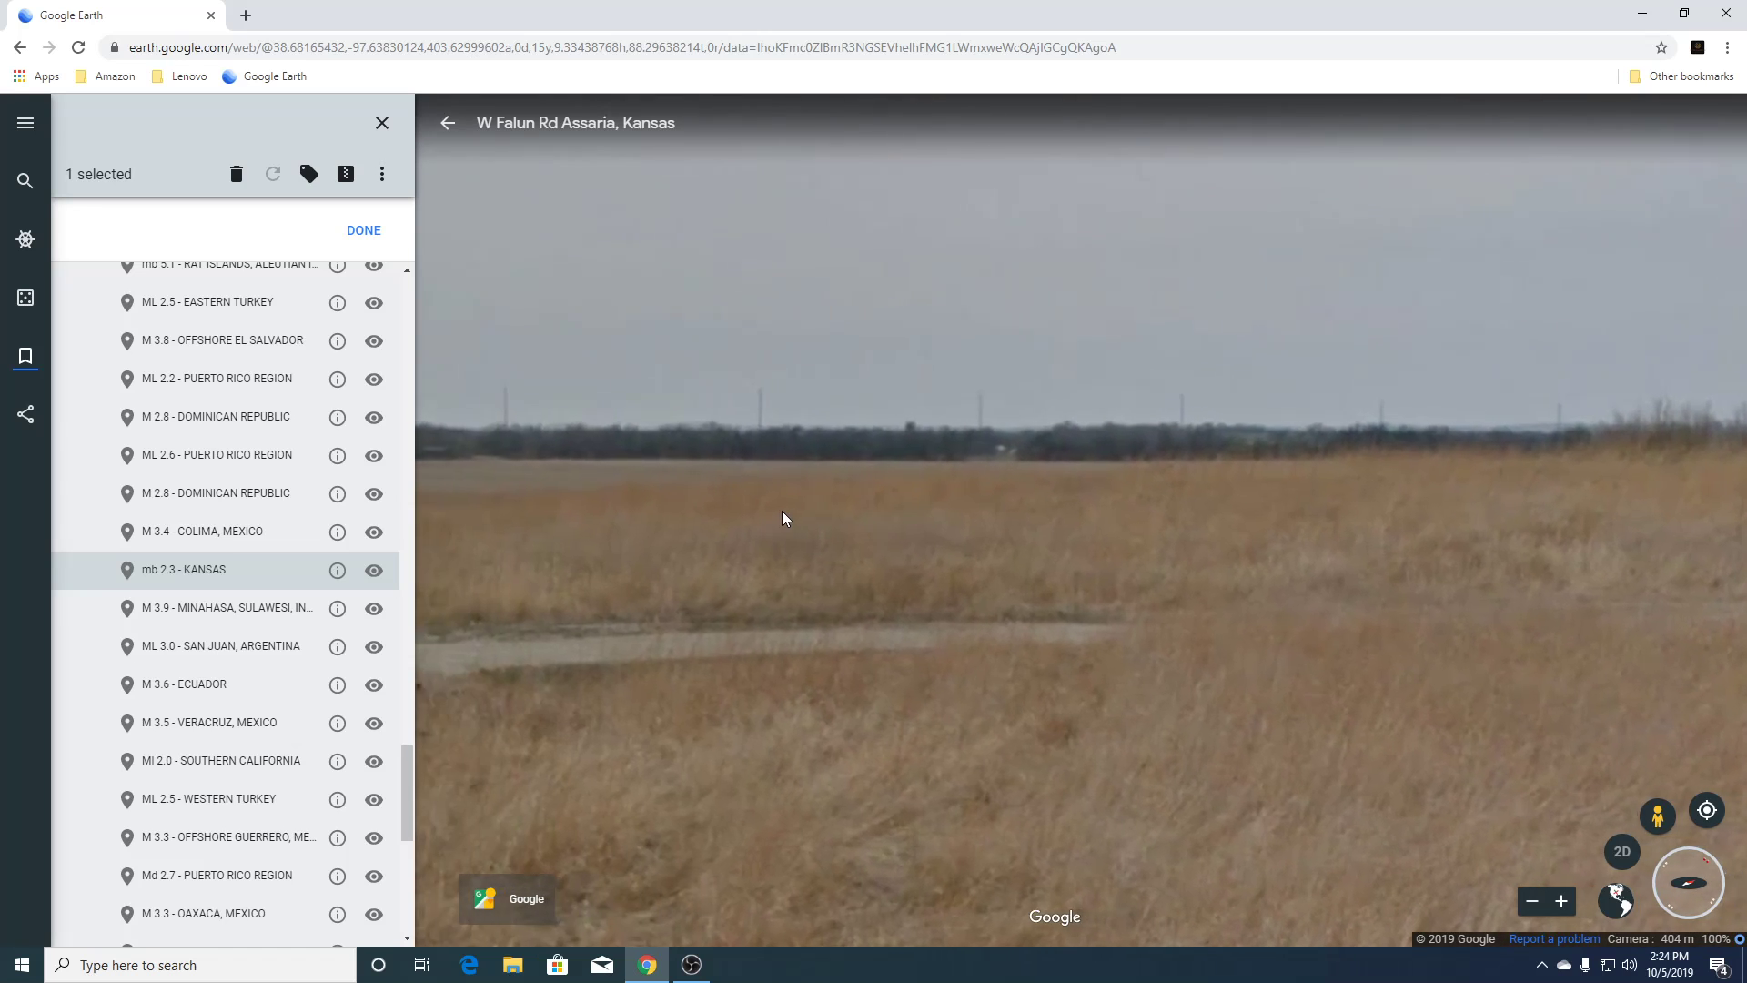
drag(784, 515, 1599, 495)
drag(990, 502, 1122, 478)
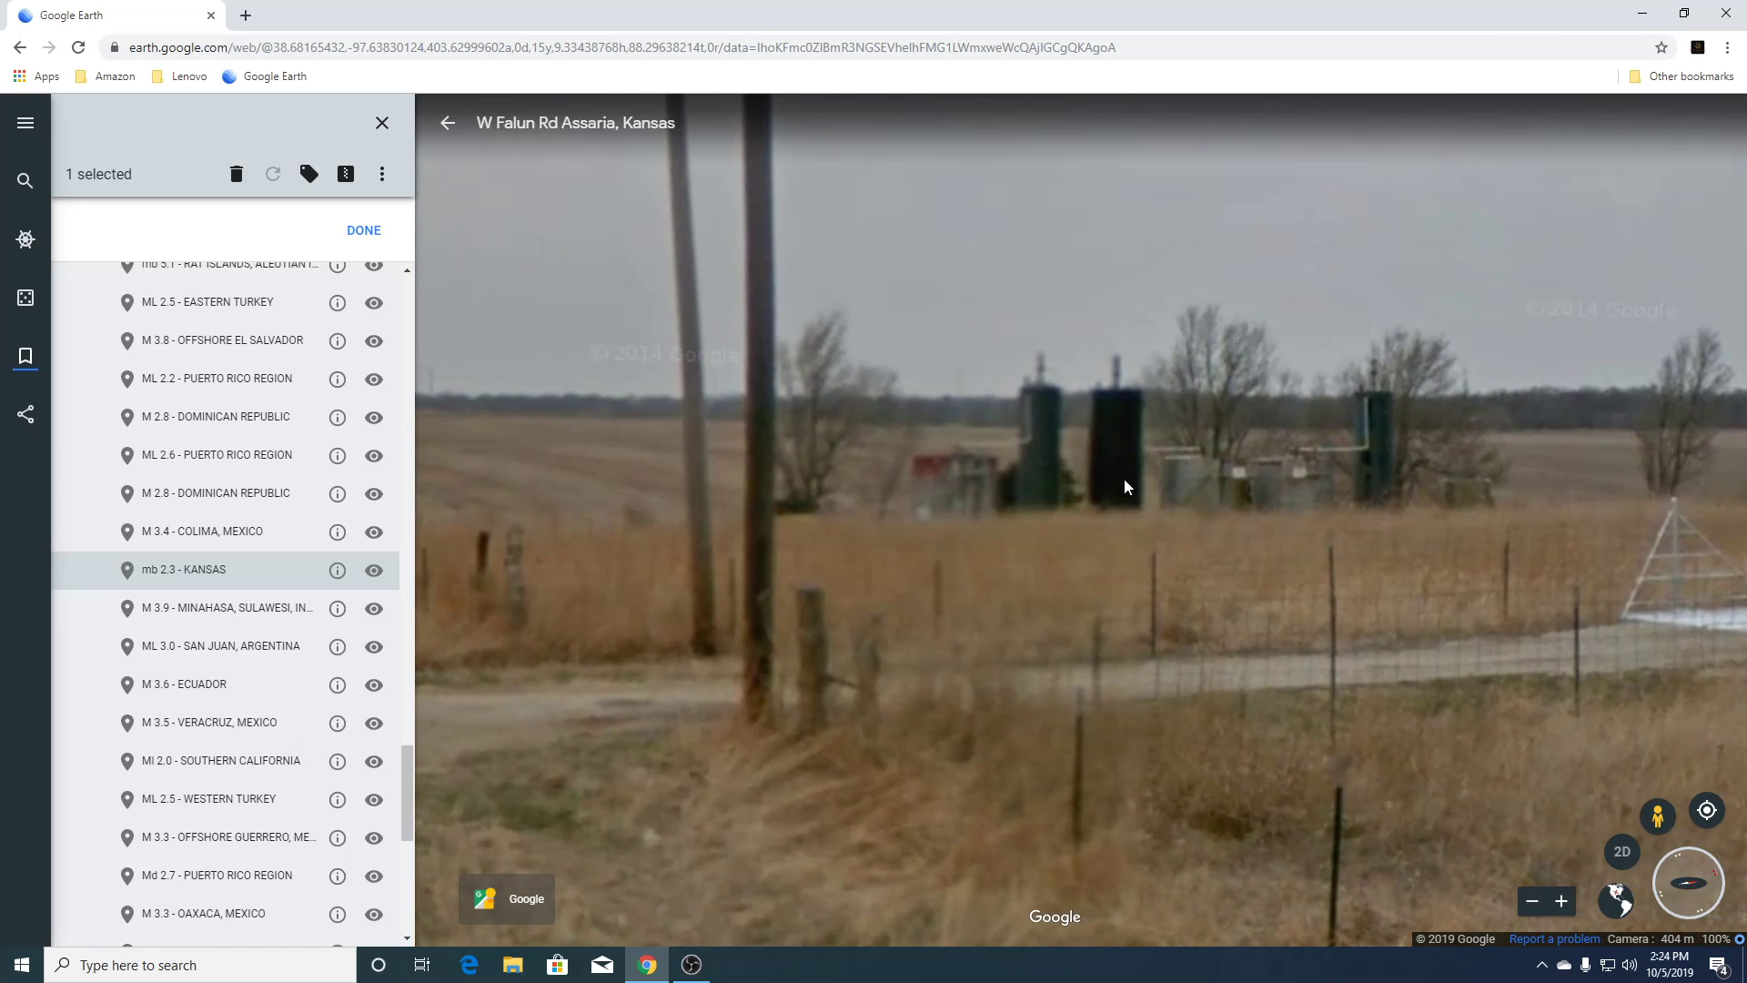
drag(775, 528, 1294, 468)
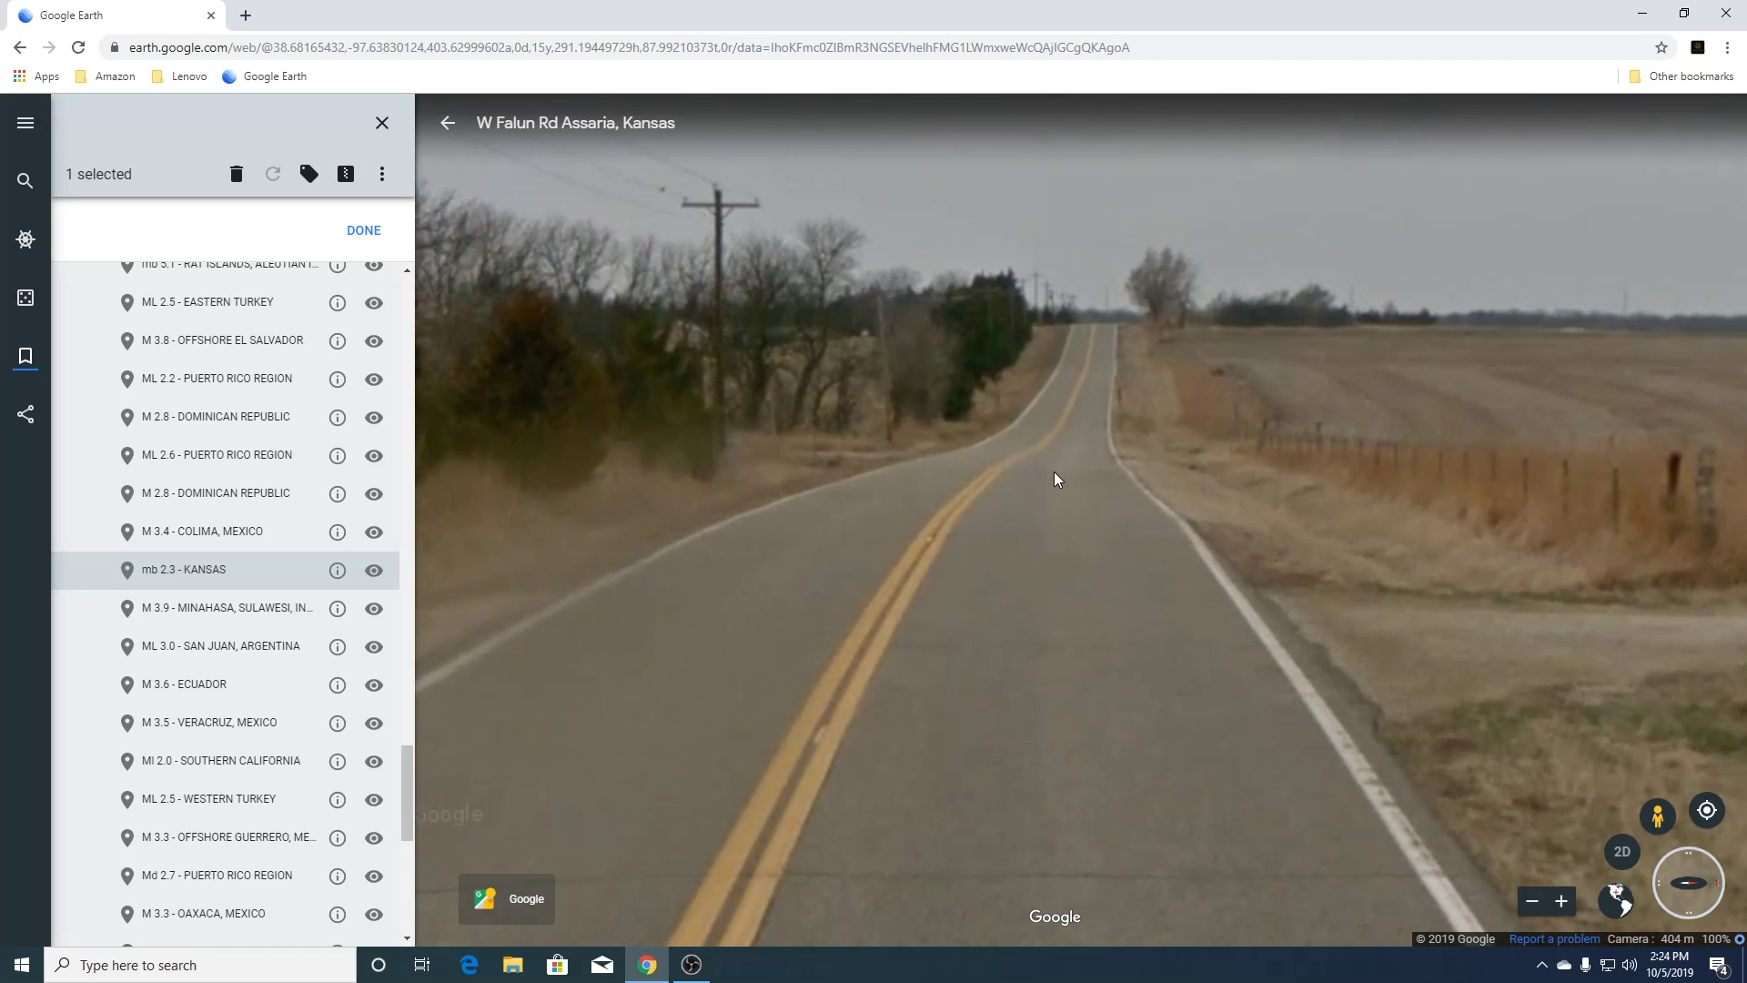
drag(1054, 472, 1078, 666)
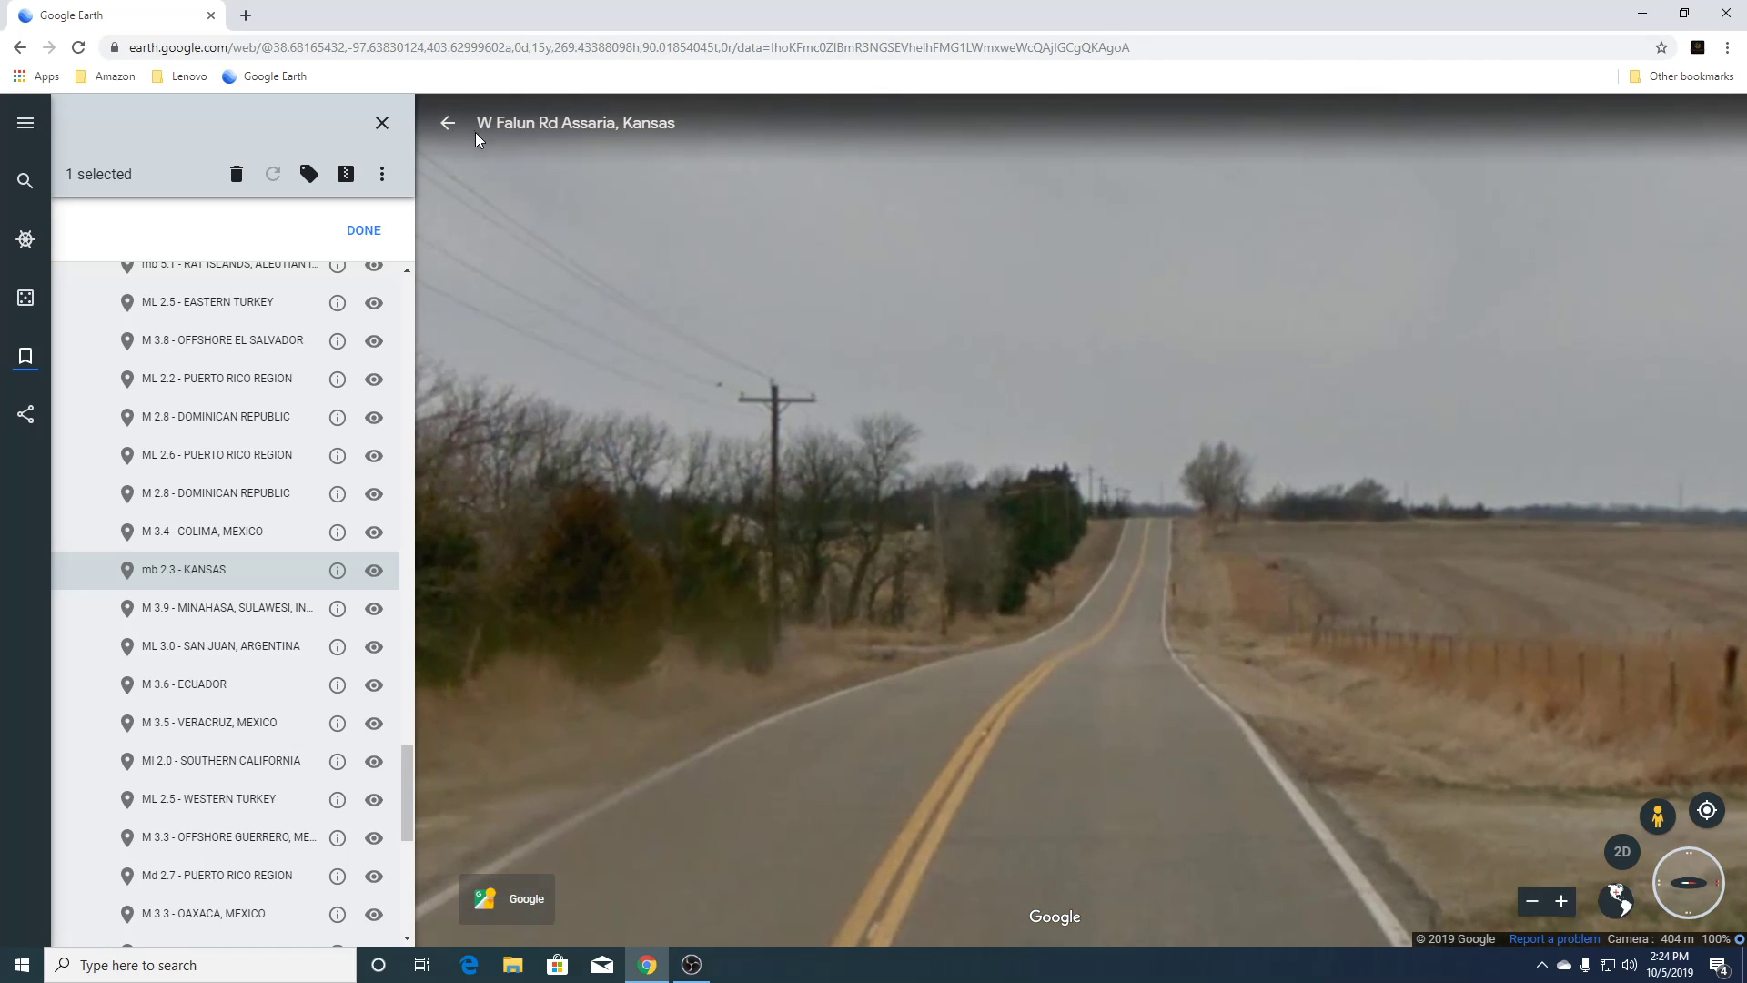
Exit Street View and examine the airport runways beside Salina, north of the mb 2.3 - KANSAS placemark, from above.
click(448, 127)
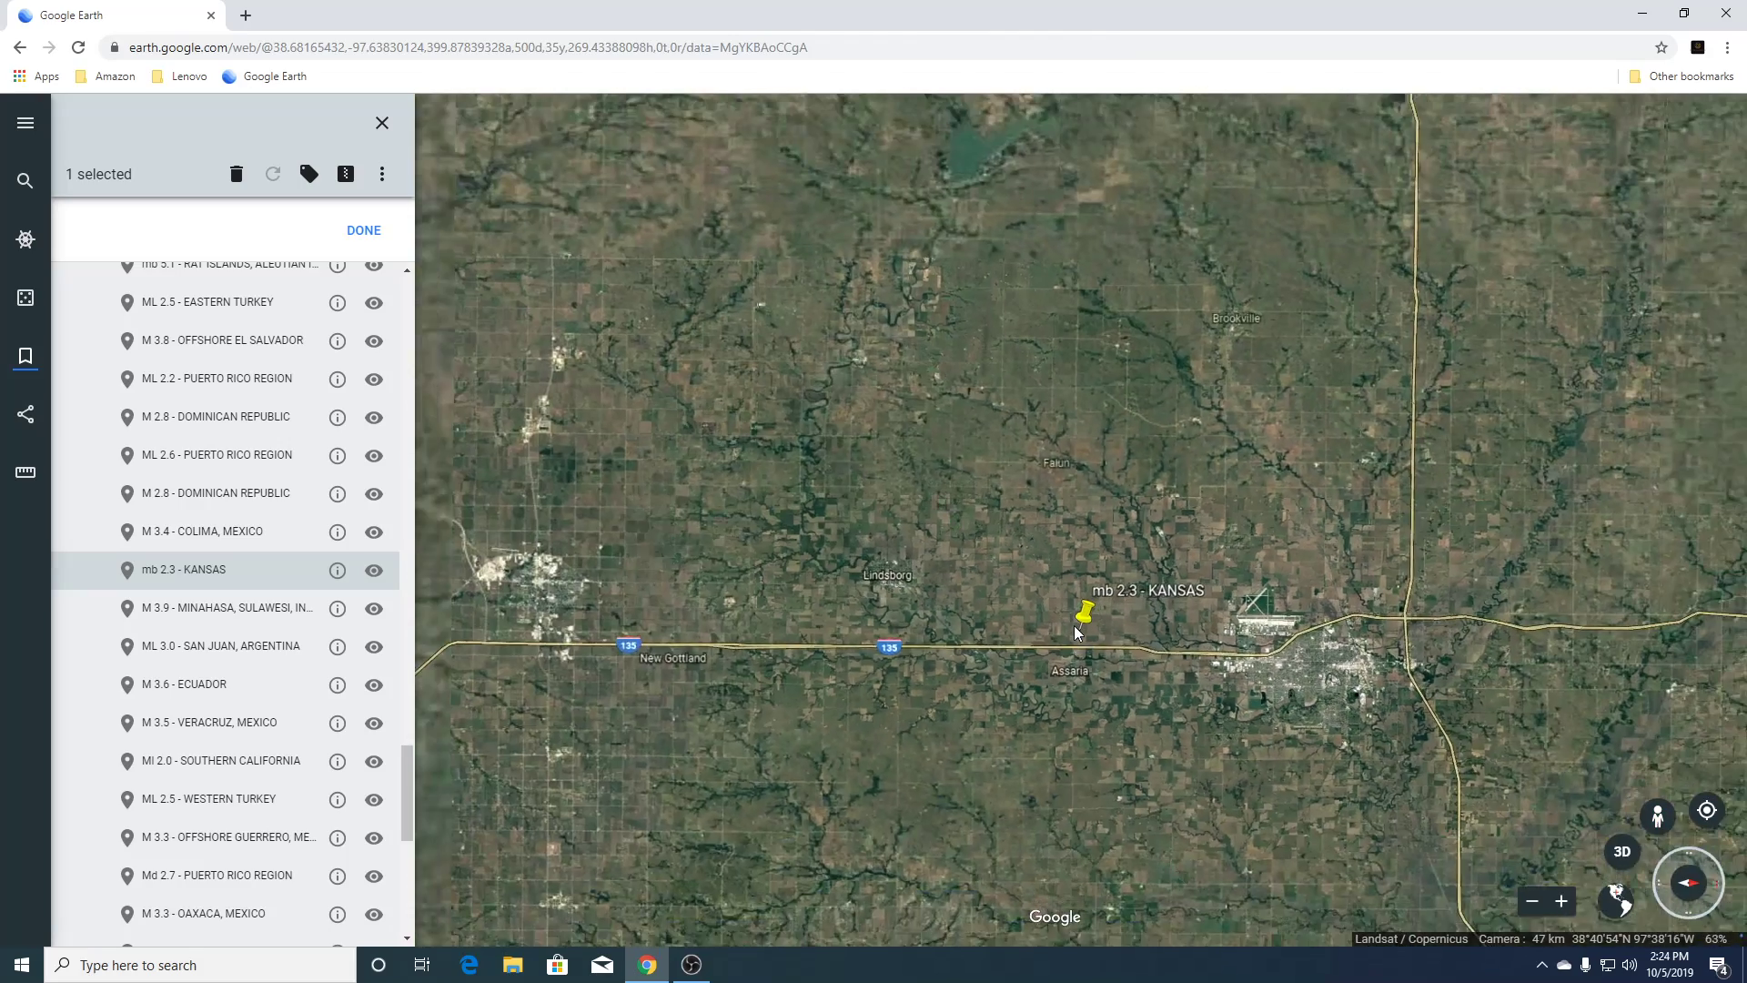
scroll(1243, 618, up, 5)
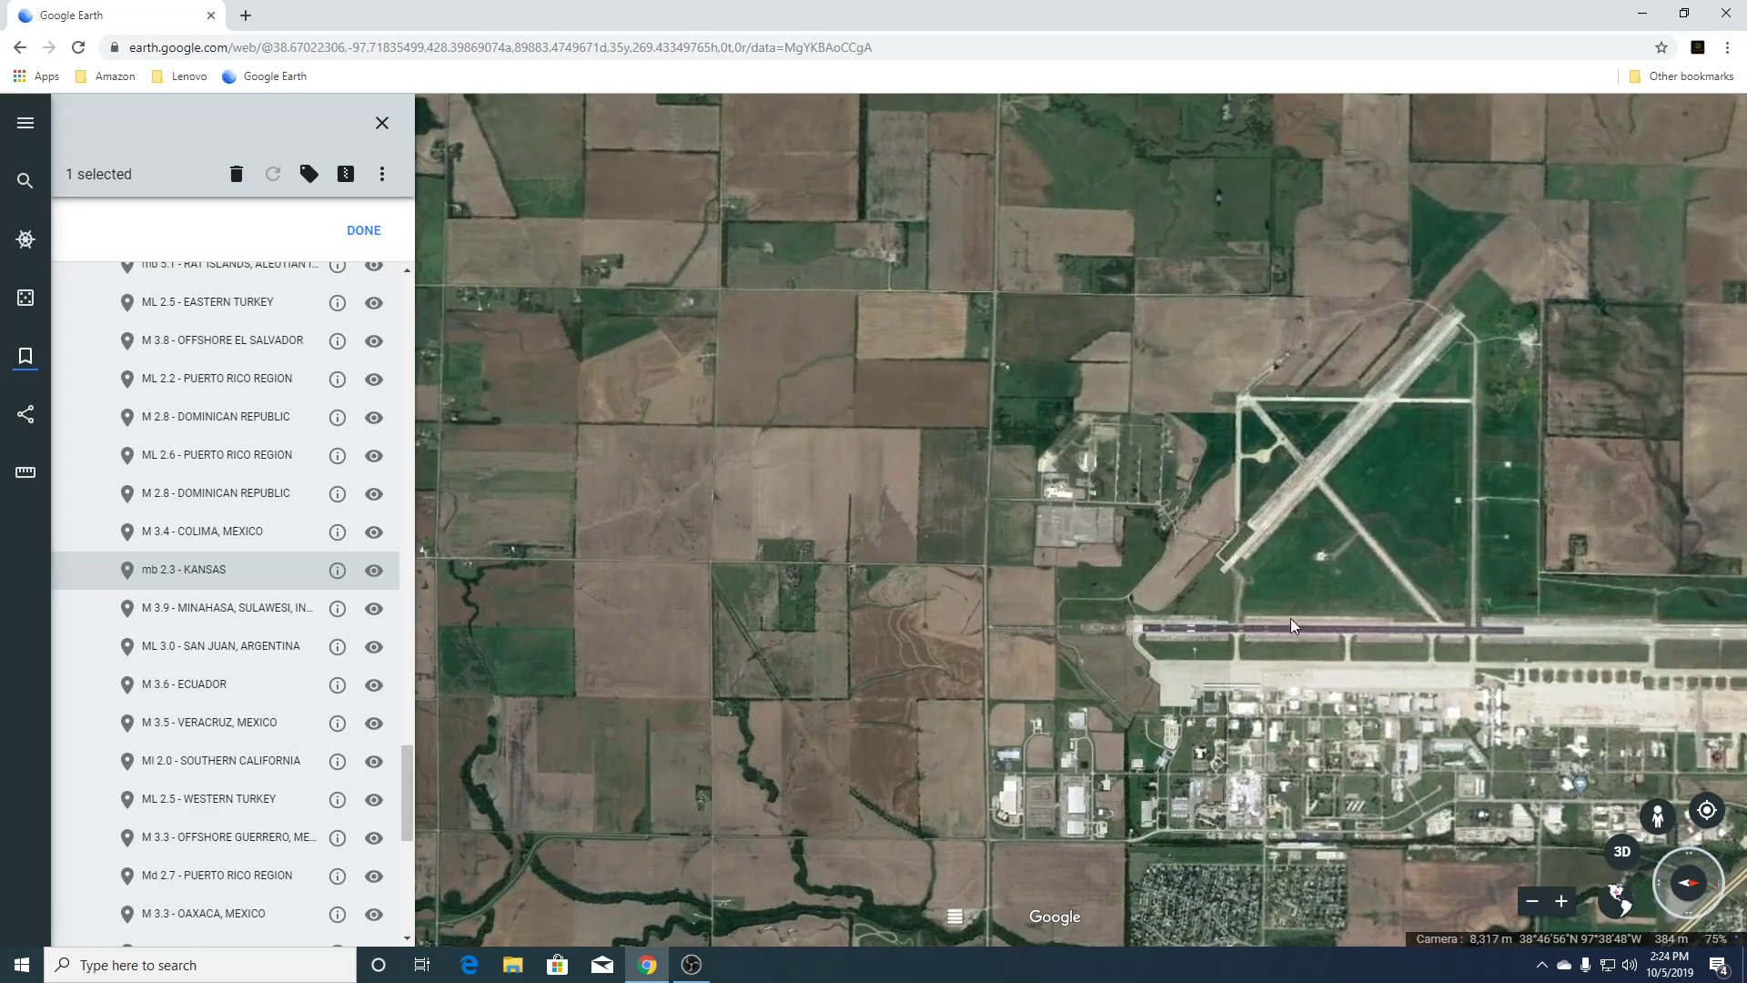
drag(1291, 620, 998, 576)
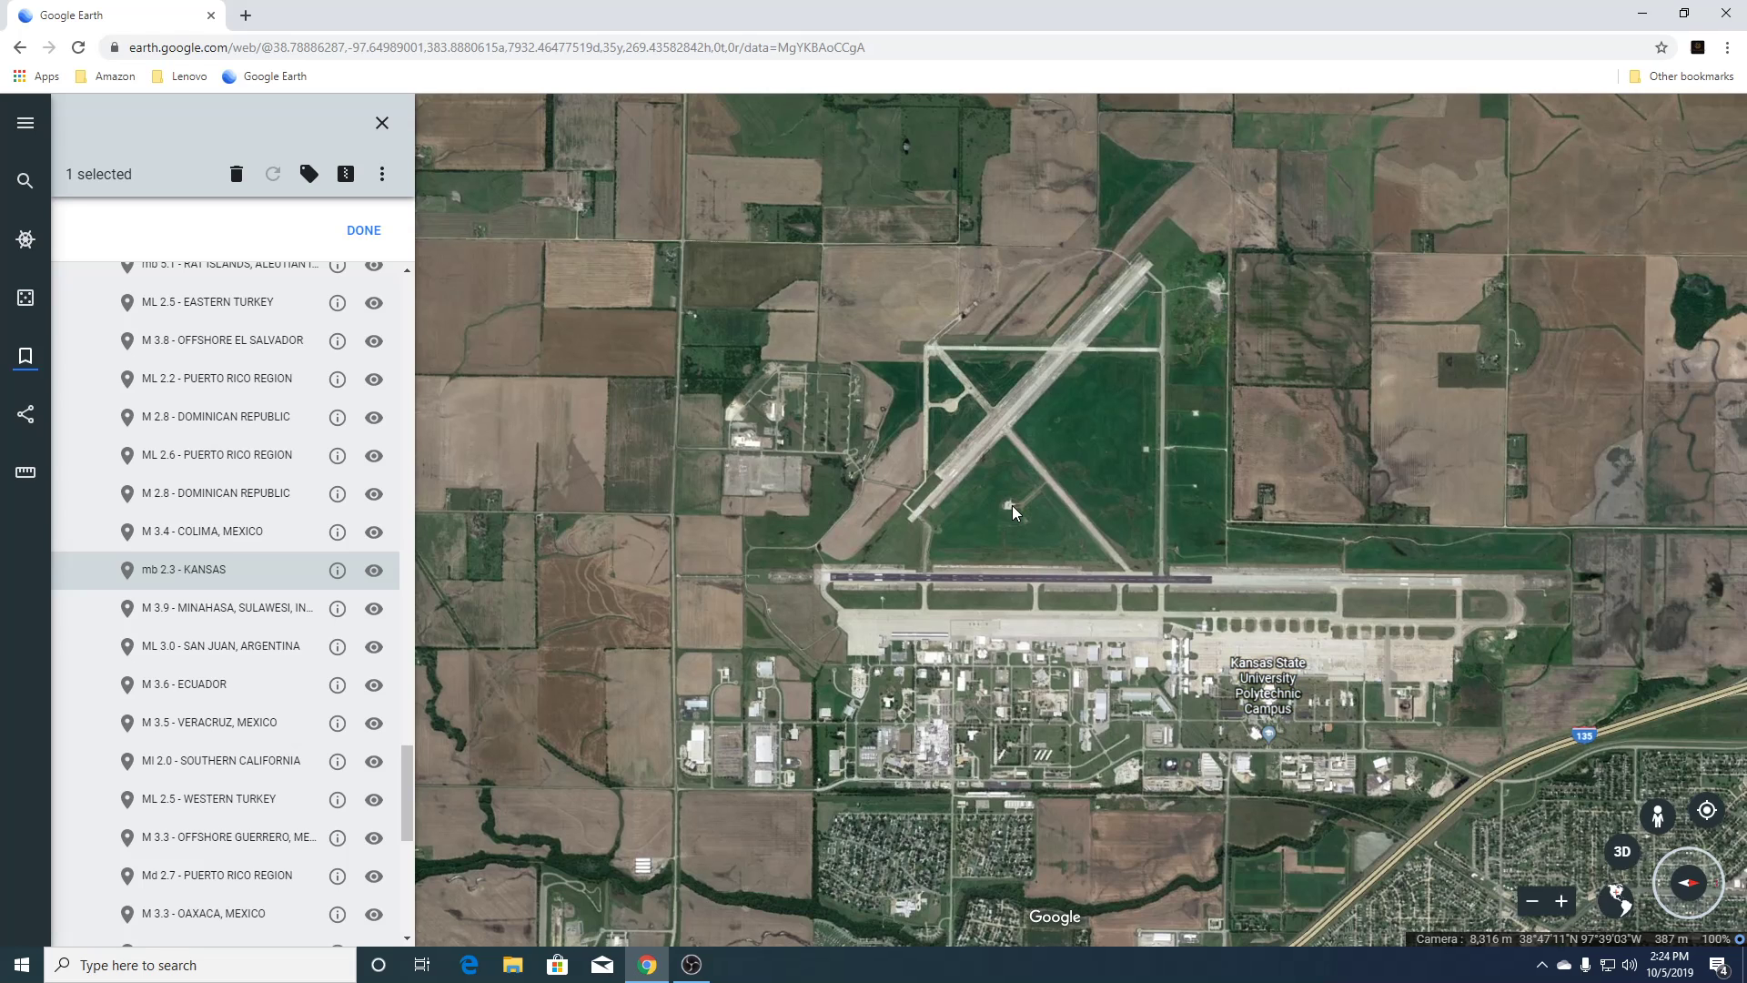
scroll(1012, 505, up, 5)
drag(941, 542, 939, 655)
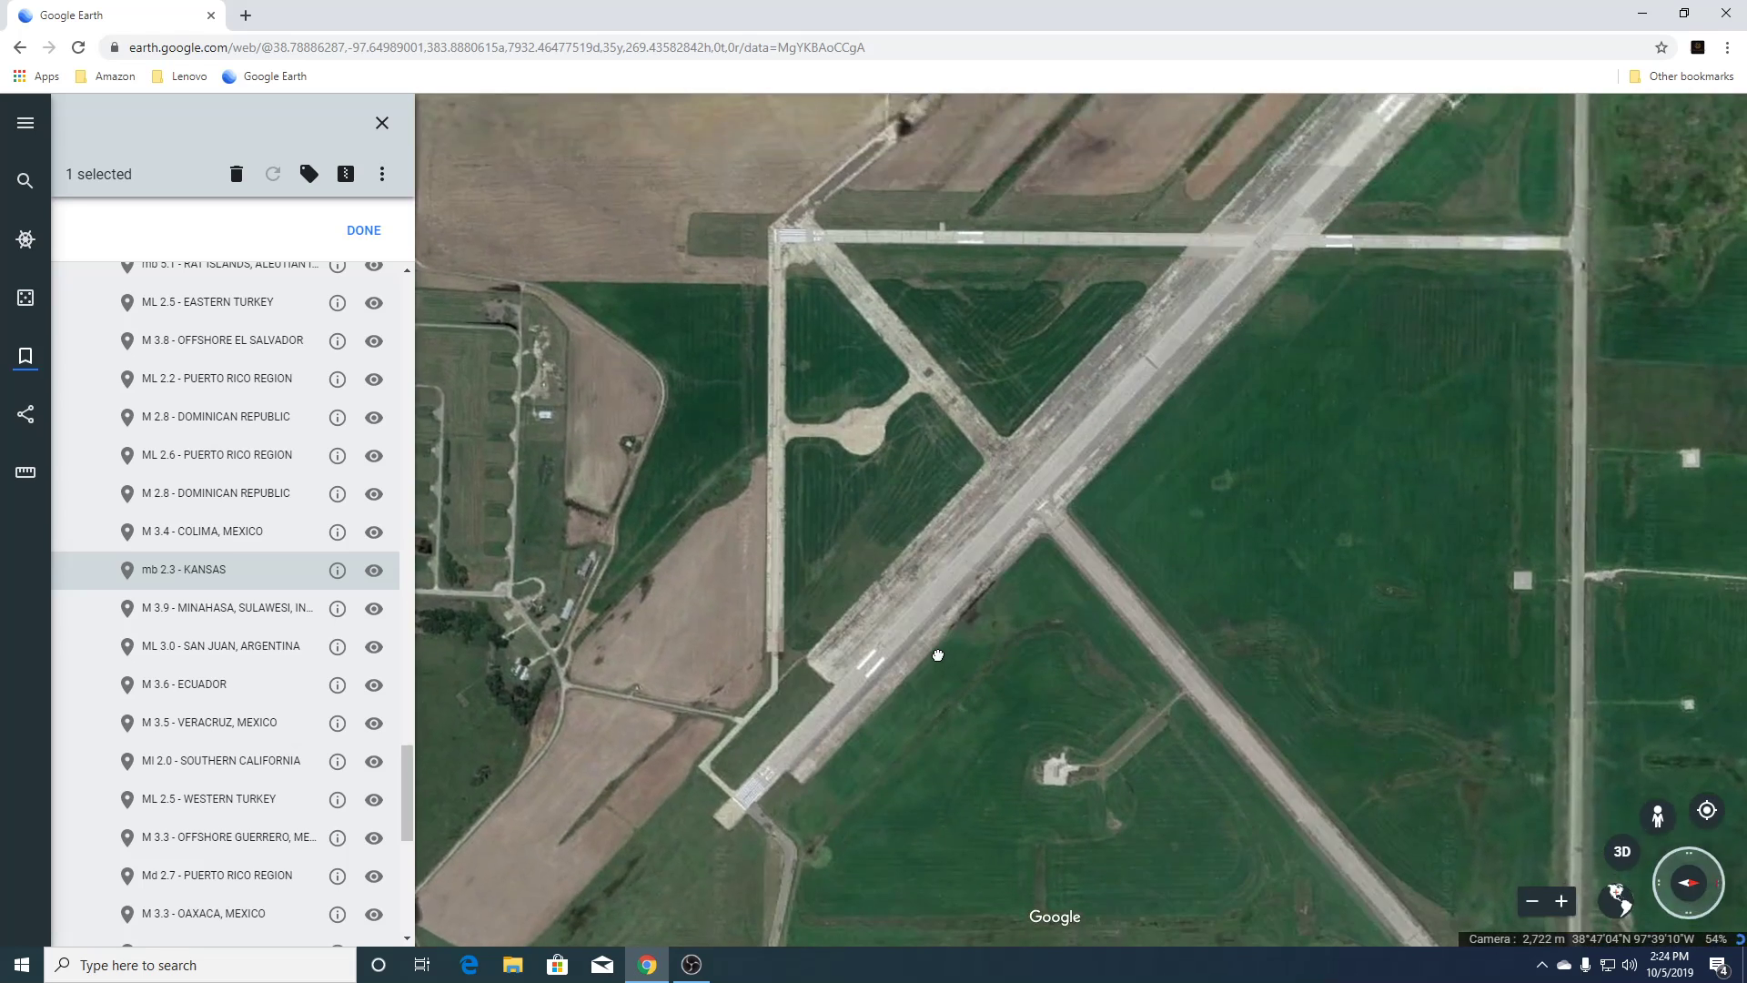
scroll(940, 661, down, 6)
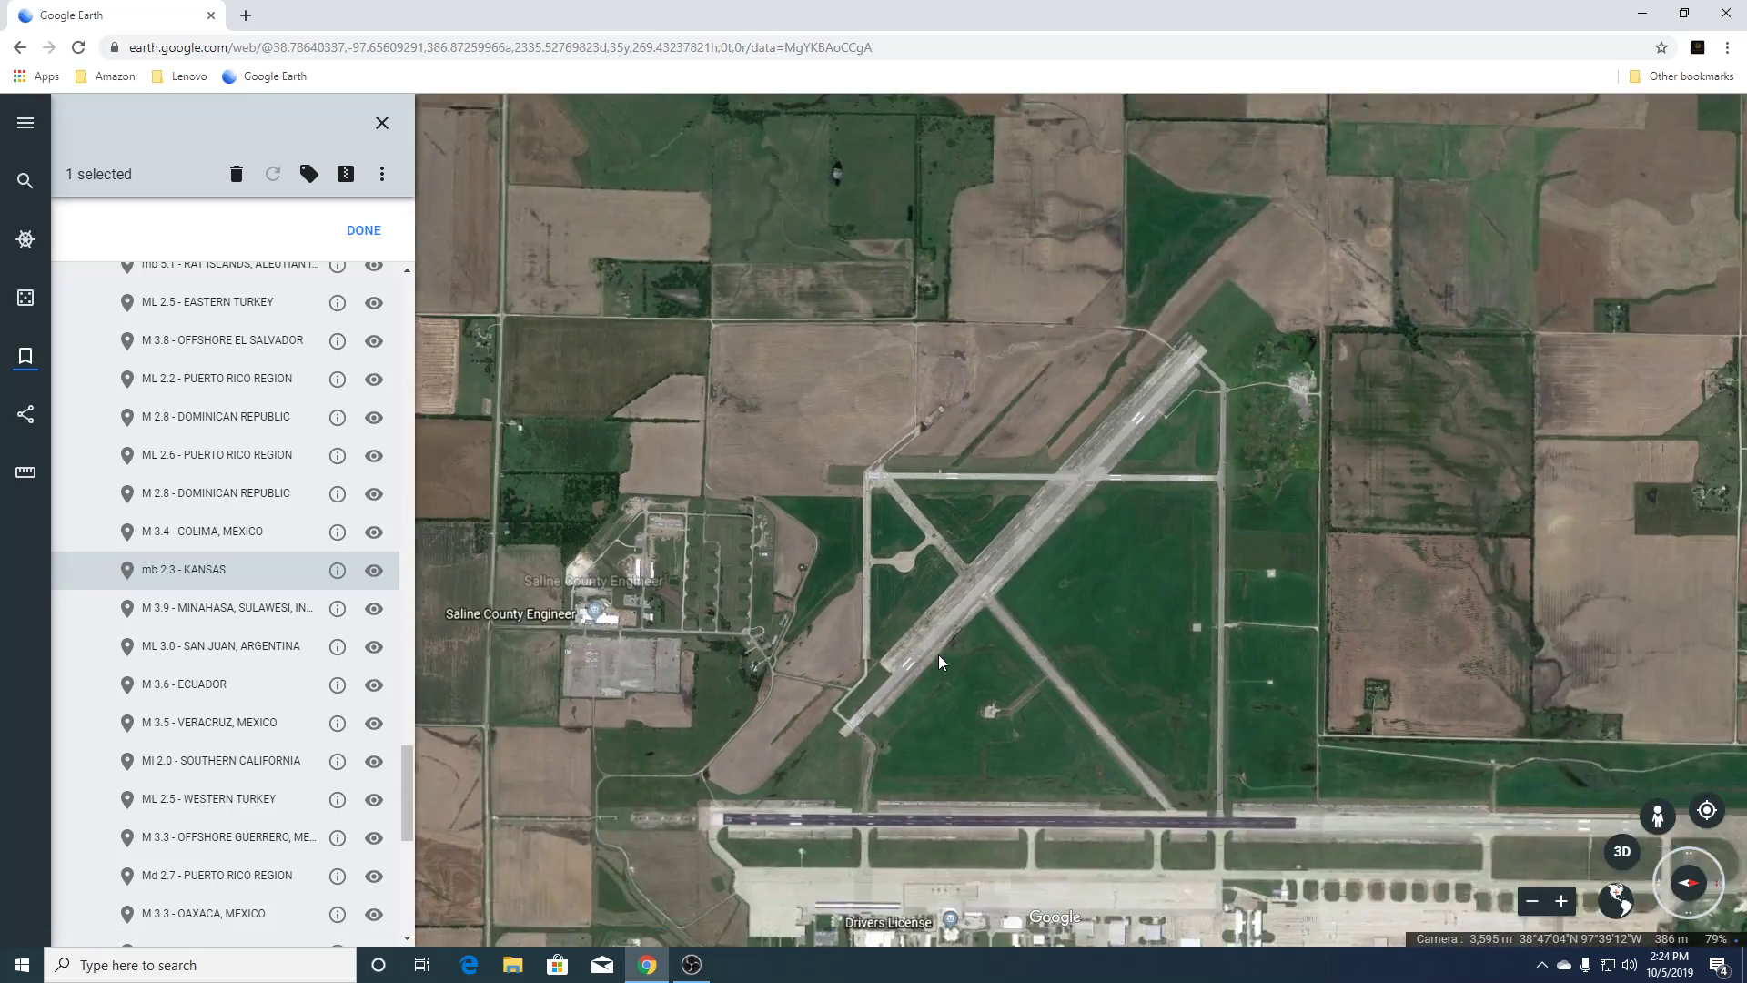
scroll(939, 662, down, 2)
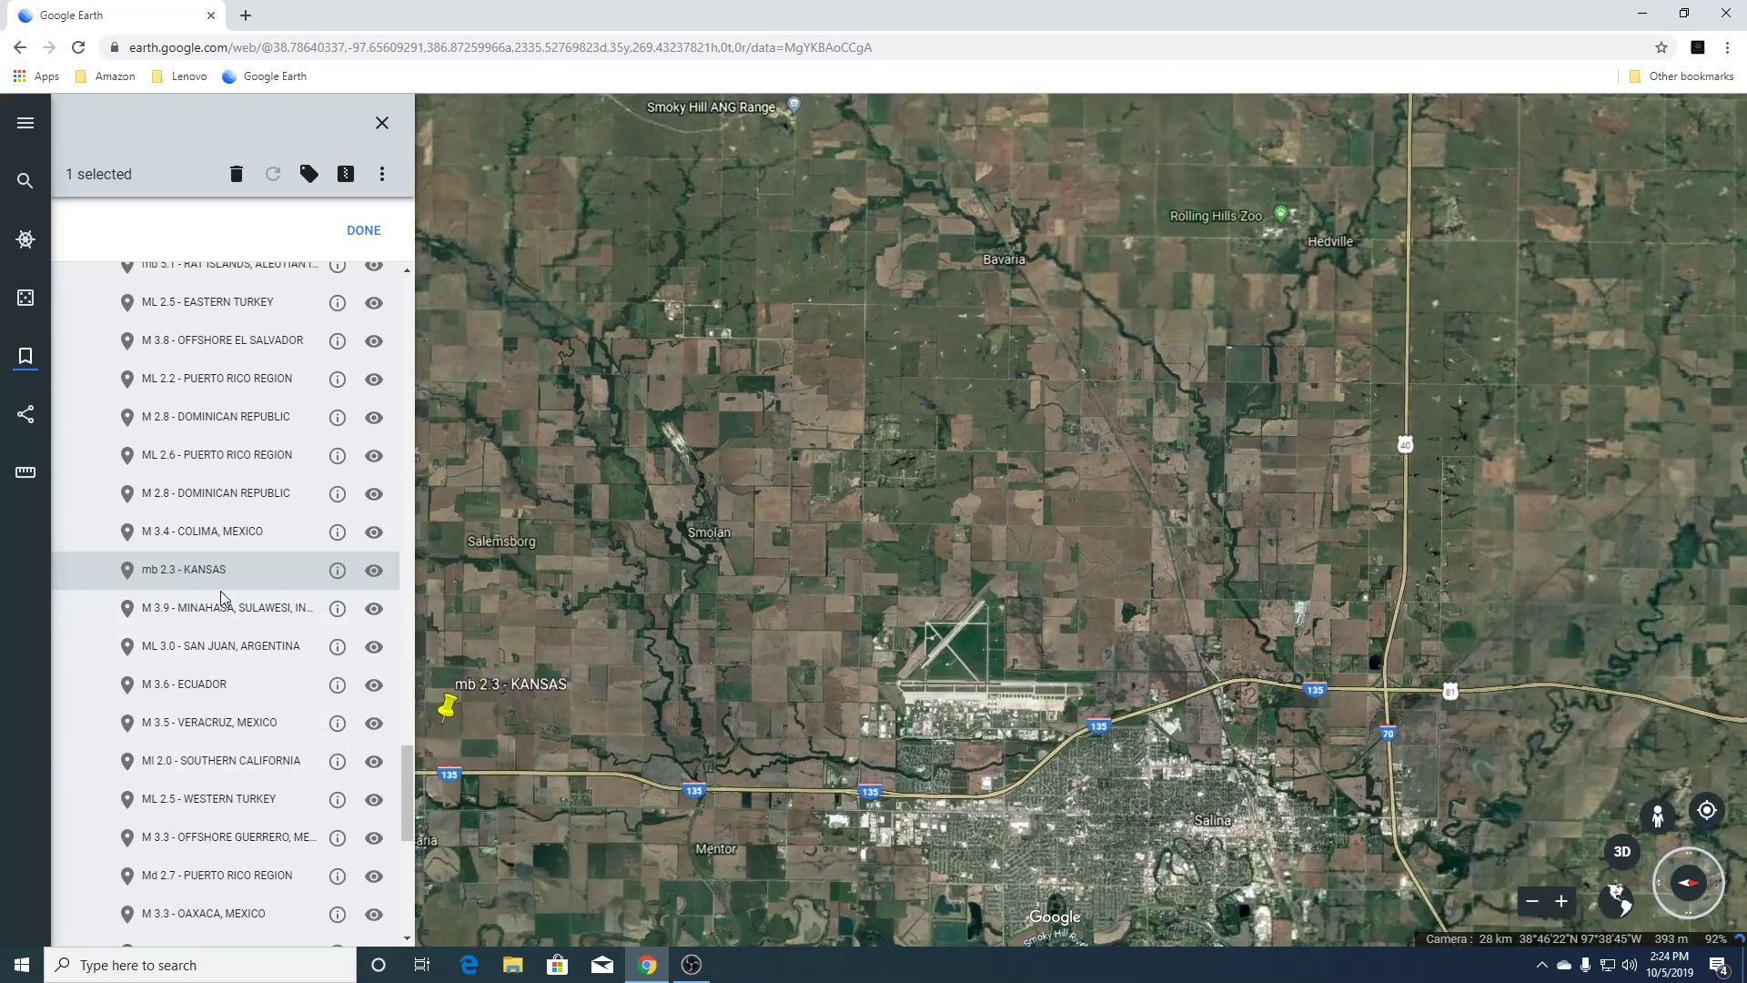
Fly to the M 3.9 - MINAHASA, SULAWESI, INDONESIA placemark and examine the nearby coast, islands and wider Sulawesi region.
click(208, 616)
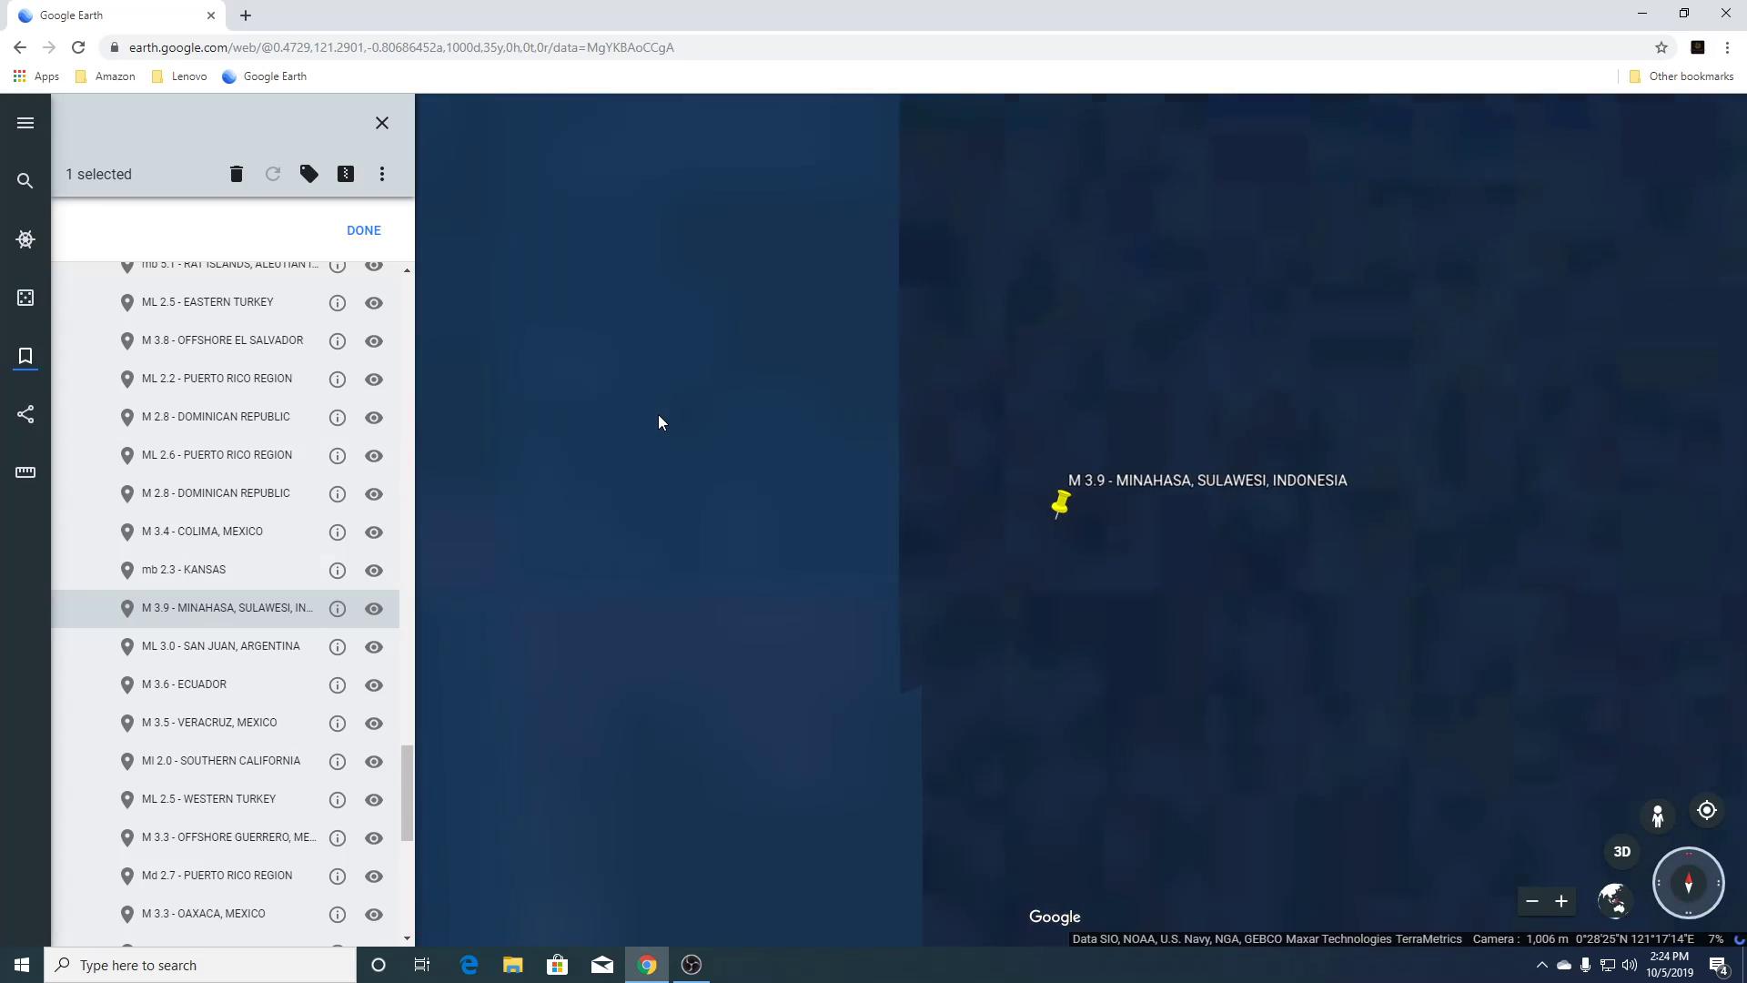
scroll(659, 422, down, 5)
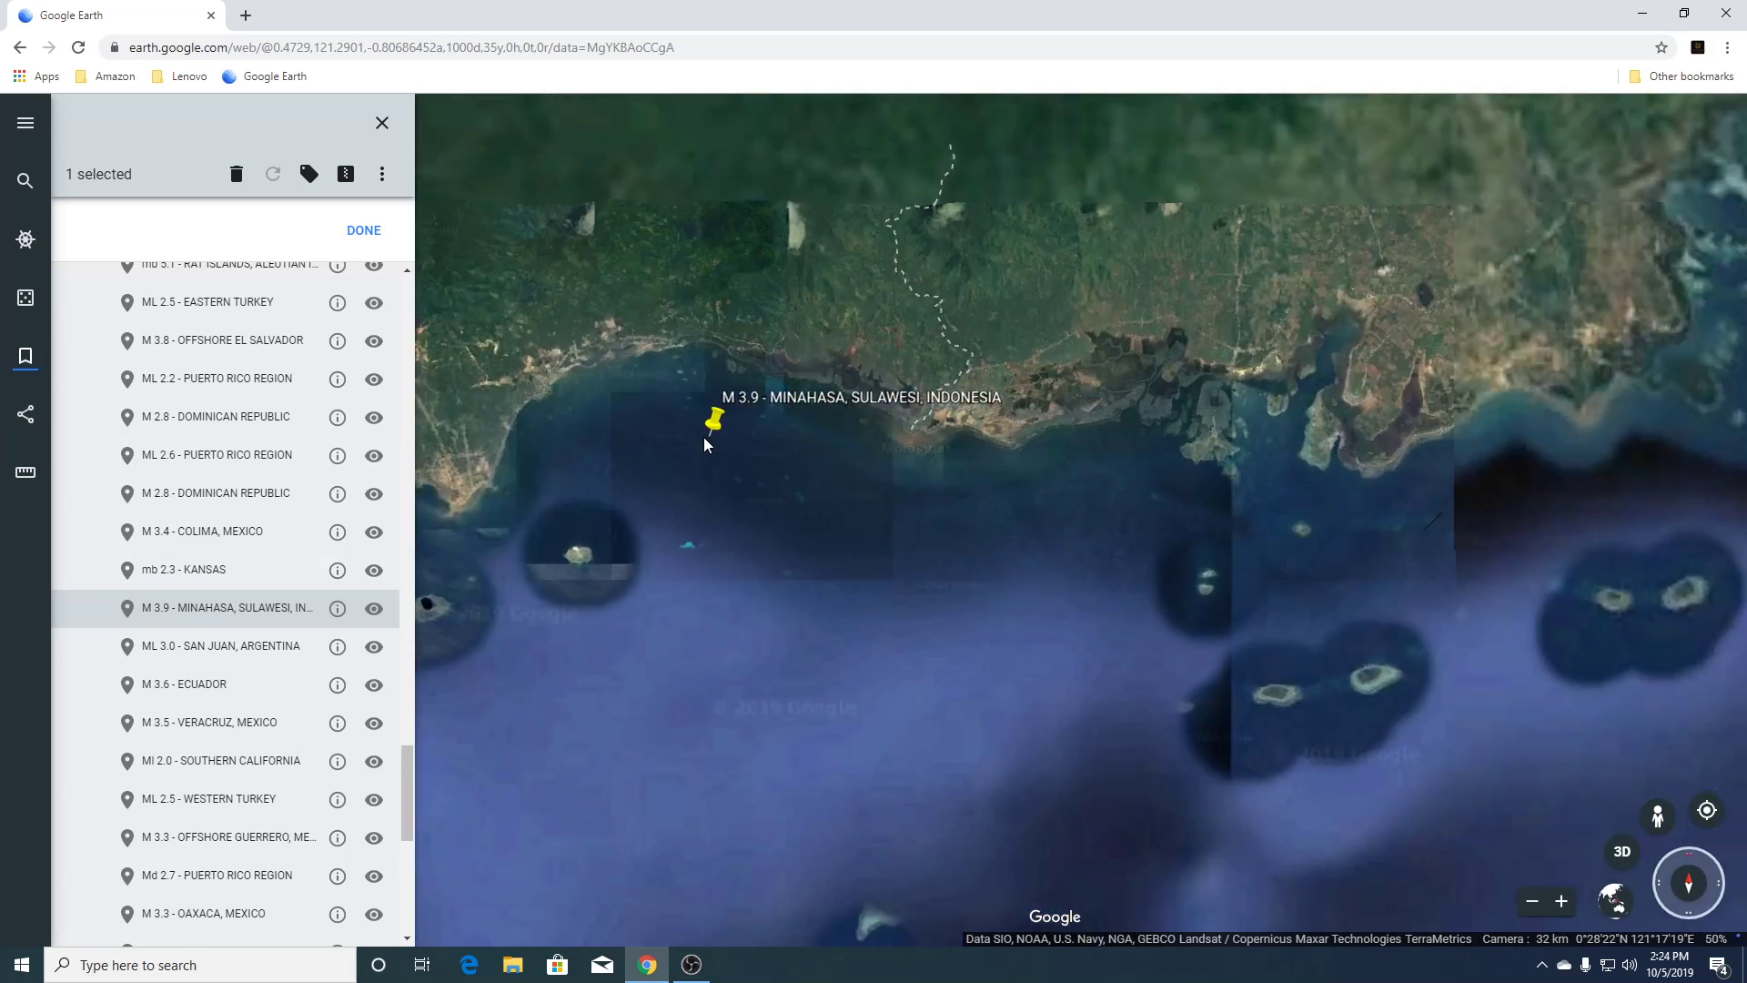
drag(696, 499, 1034, 577)
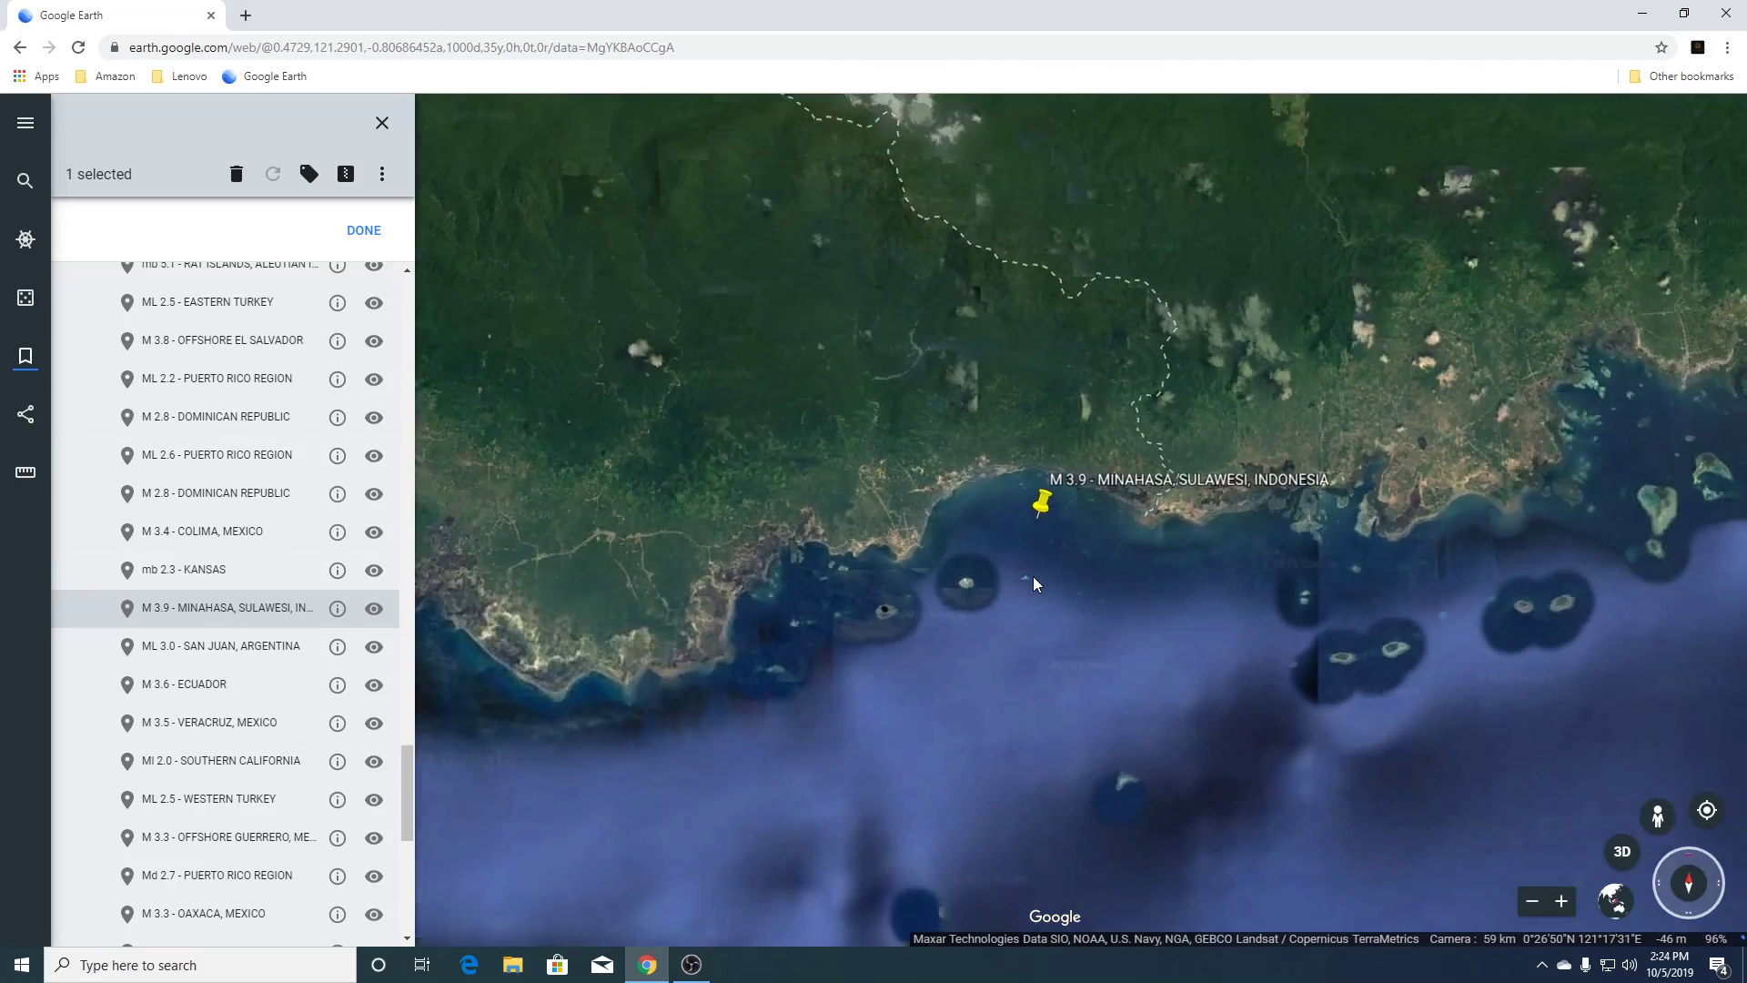
scroll(1034, 582, down, 3)
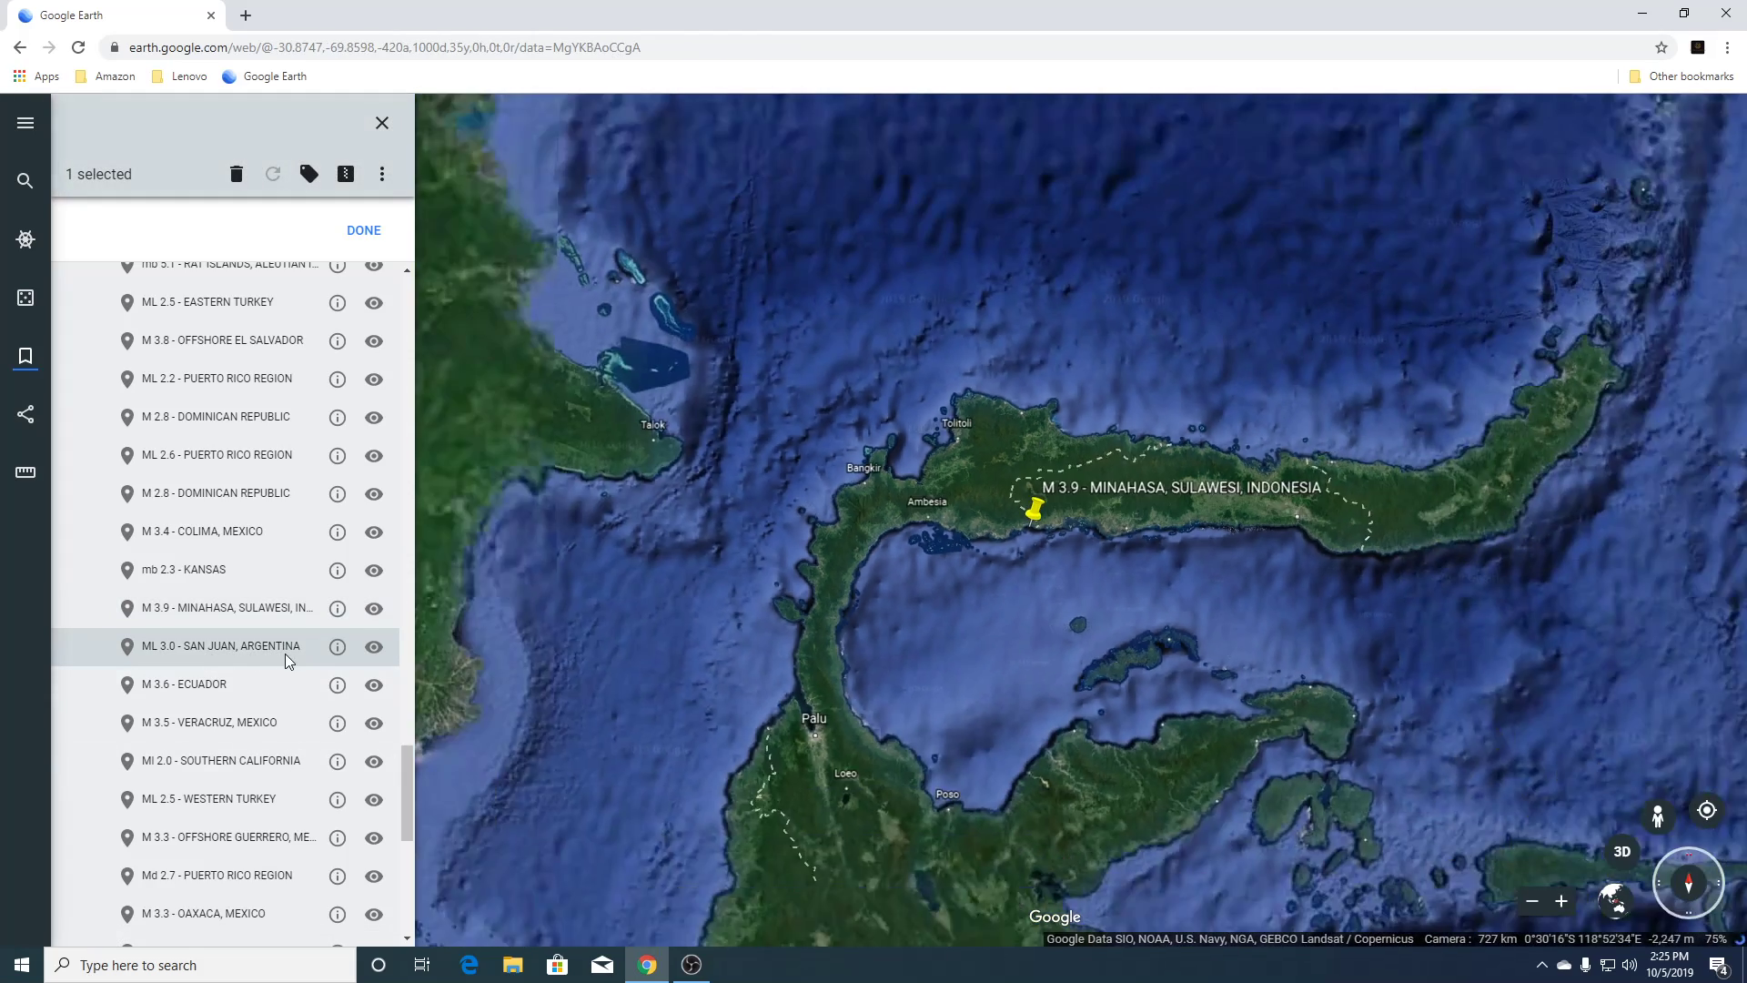
Fly to the ML 3.0 - SAN JUAN, ARGENTINA placemark and examine the surrounding Andes in 3D out to the Chilean coast.
scroll(285, 654, down, 3)
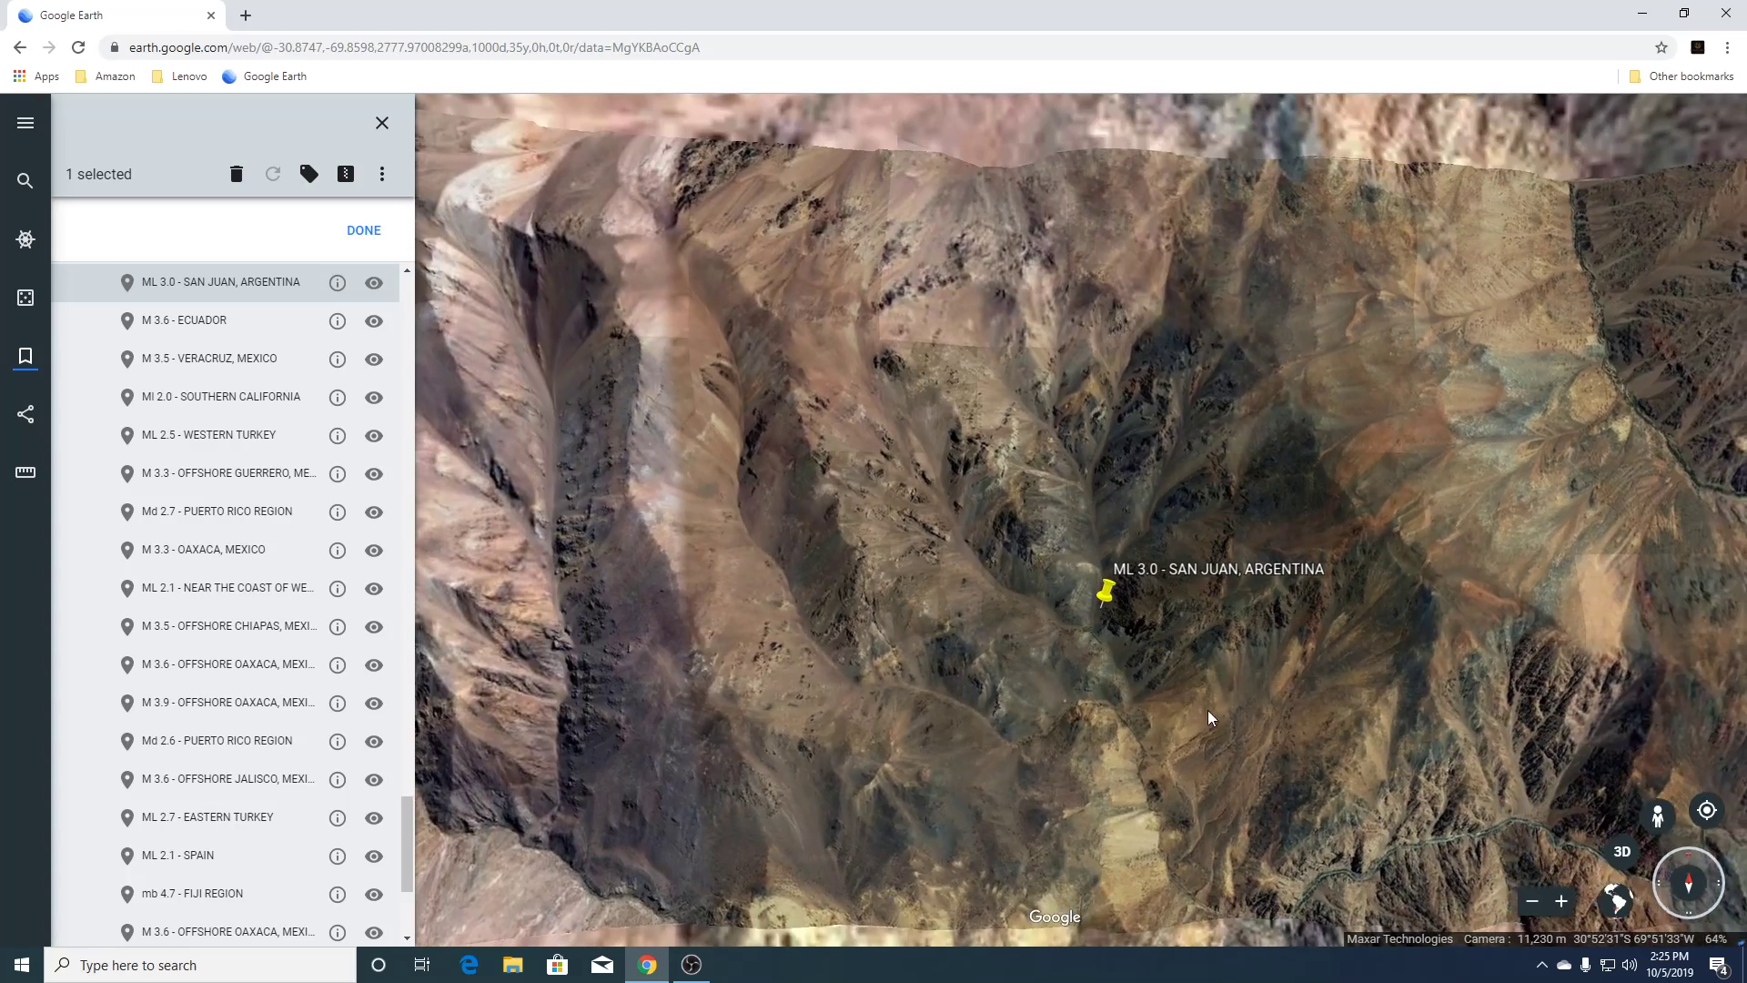
click(1625, 853)
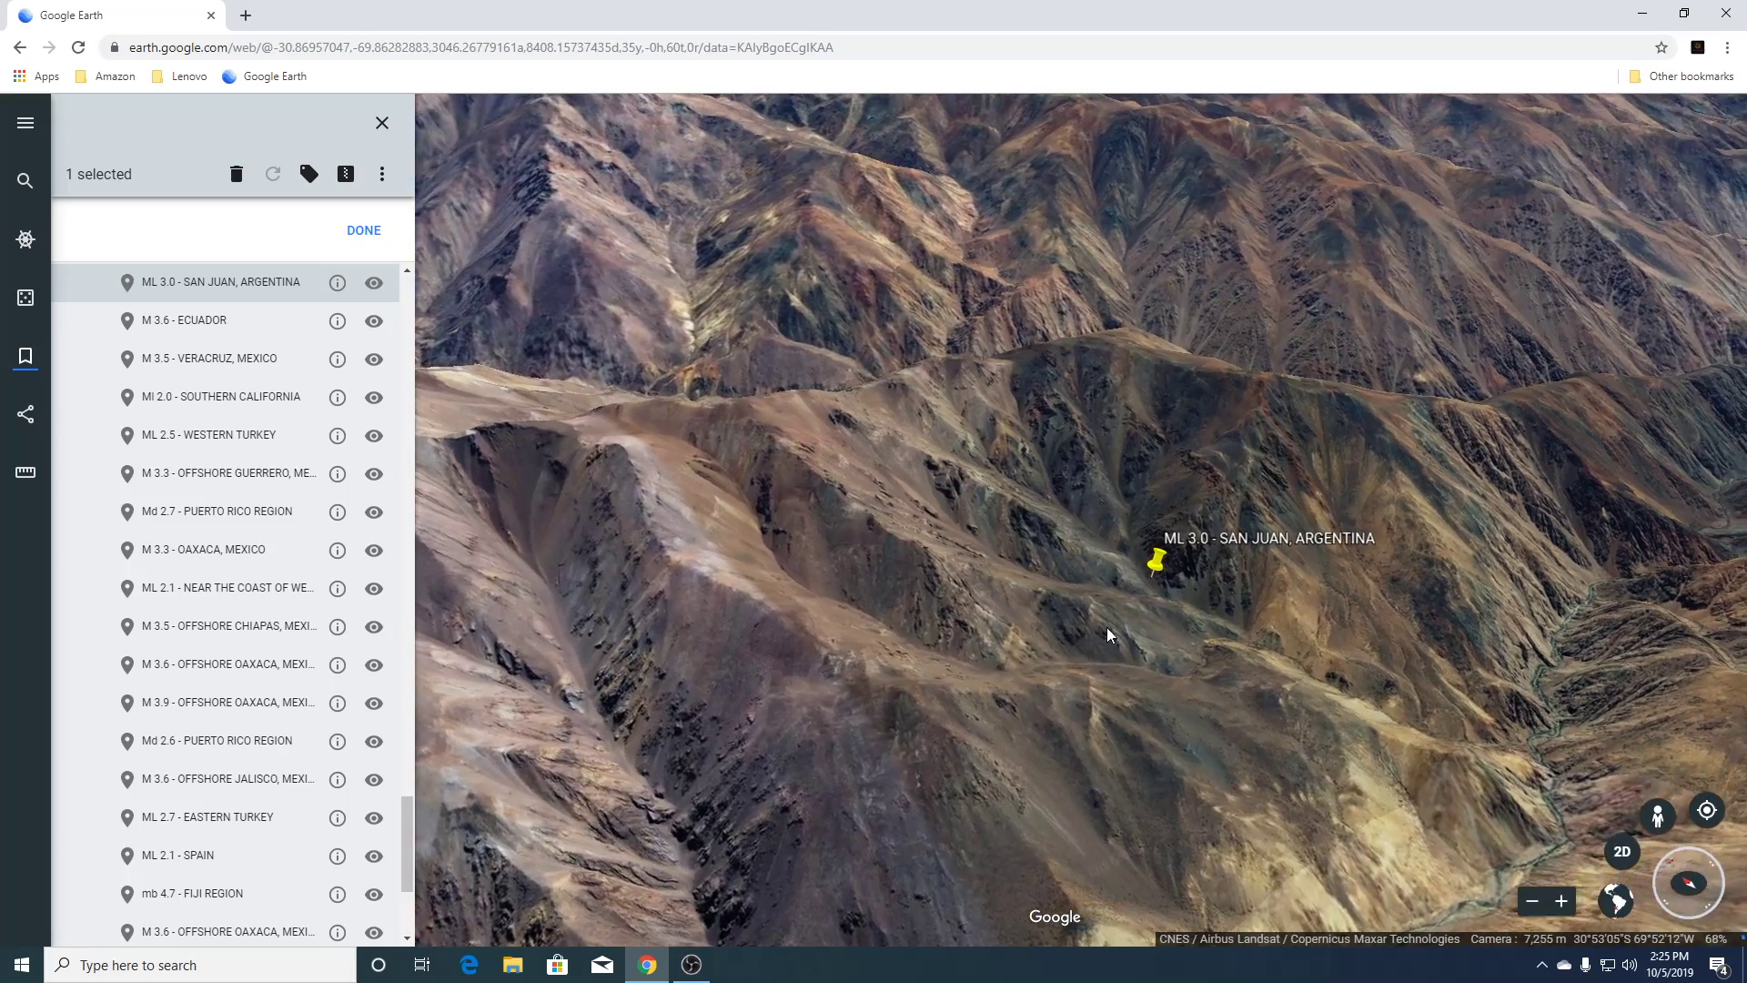
scroll(1096, 646, down, 5)
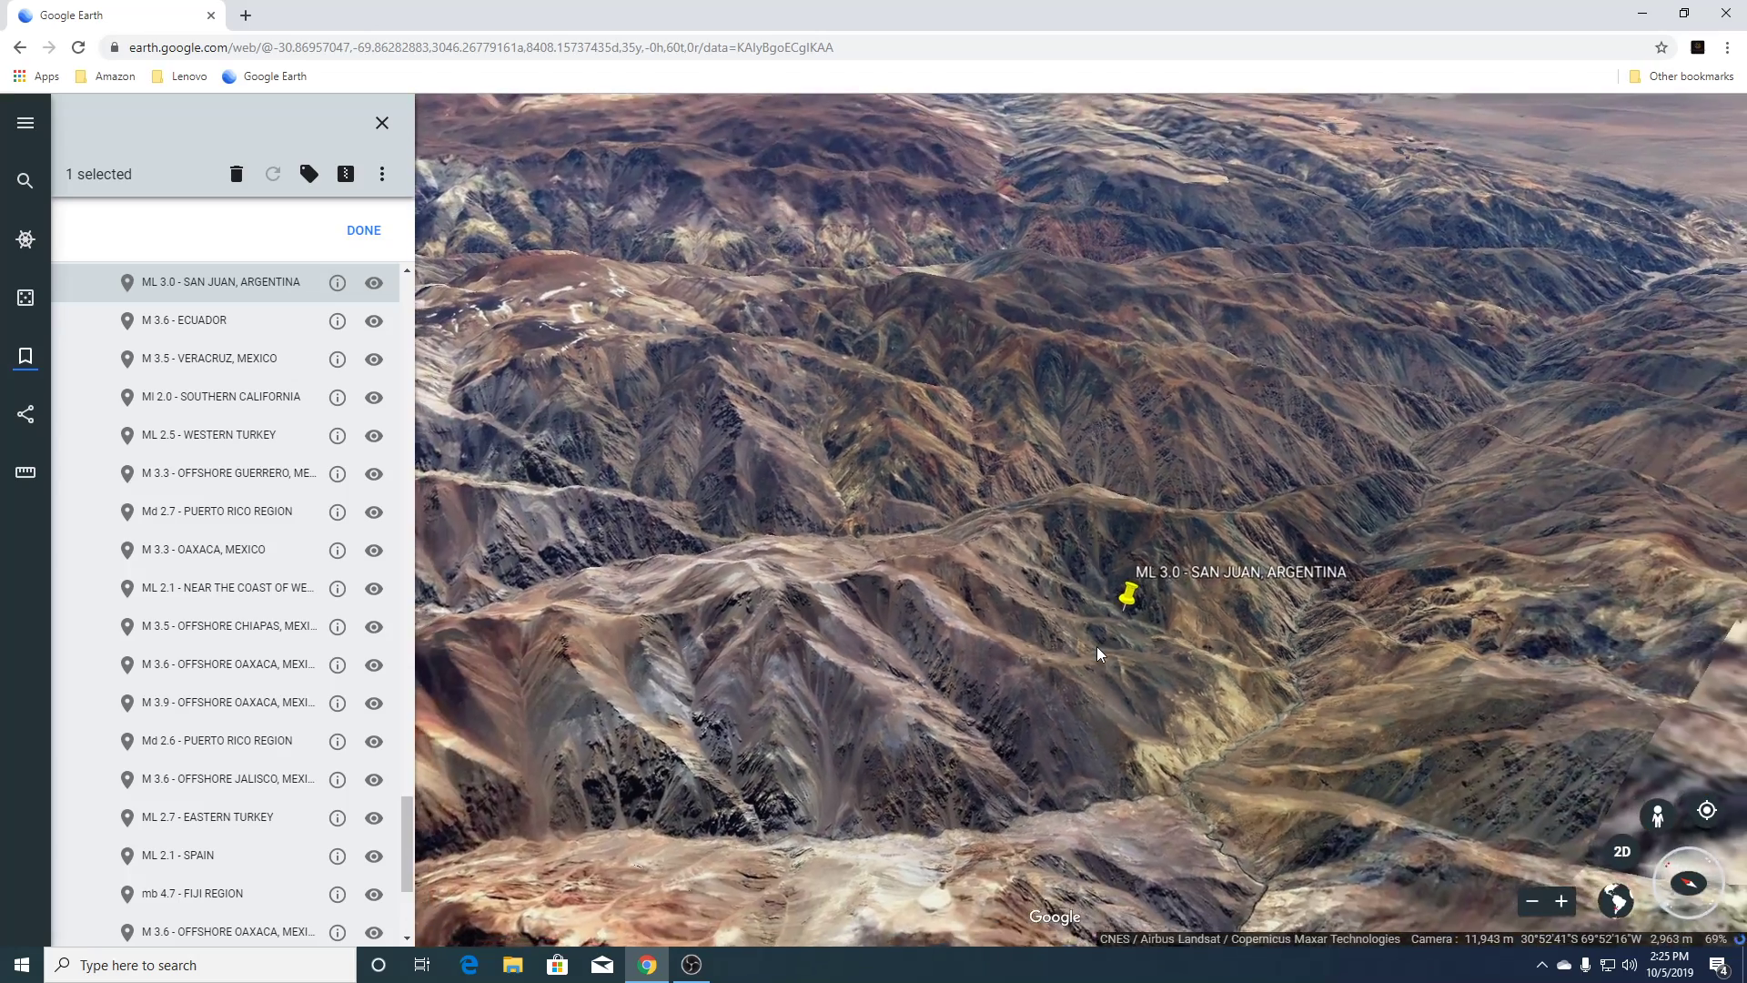
scroll(1095, 646, down, 3)
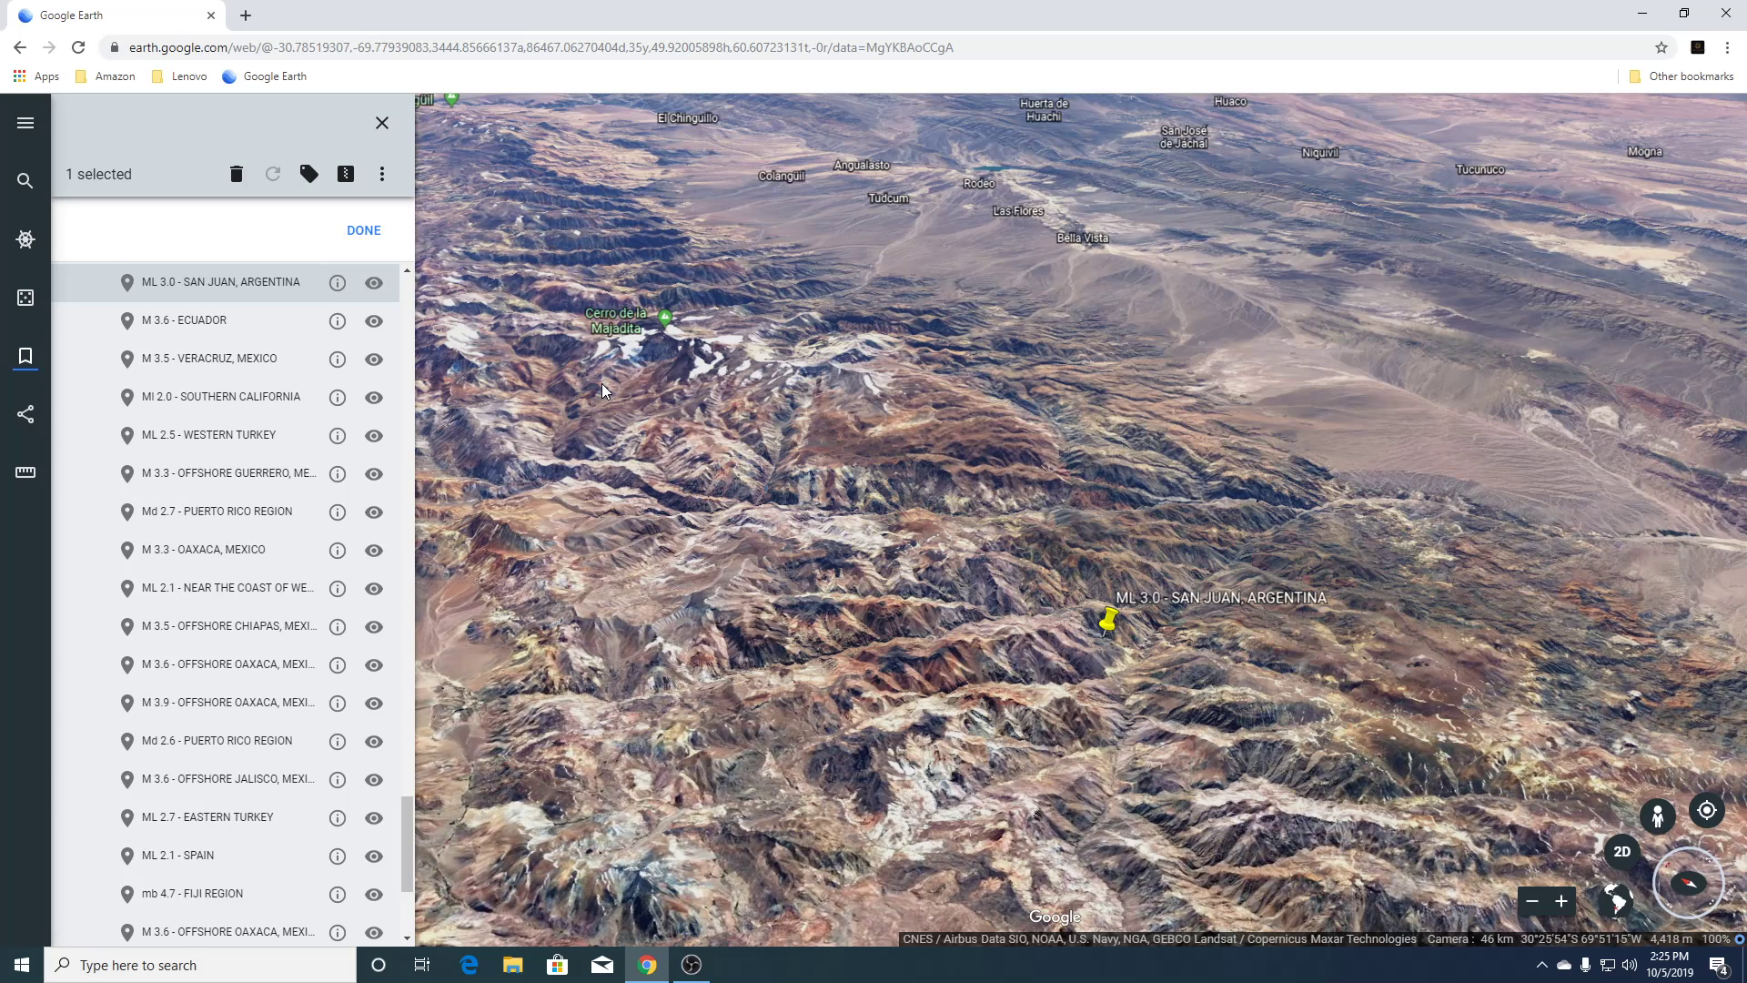
drag(803, 537, 963, 386)
scroll(937, 490, down, 5)
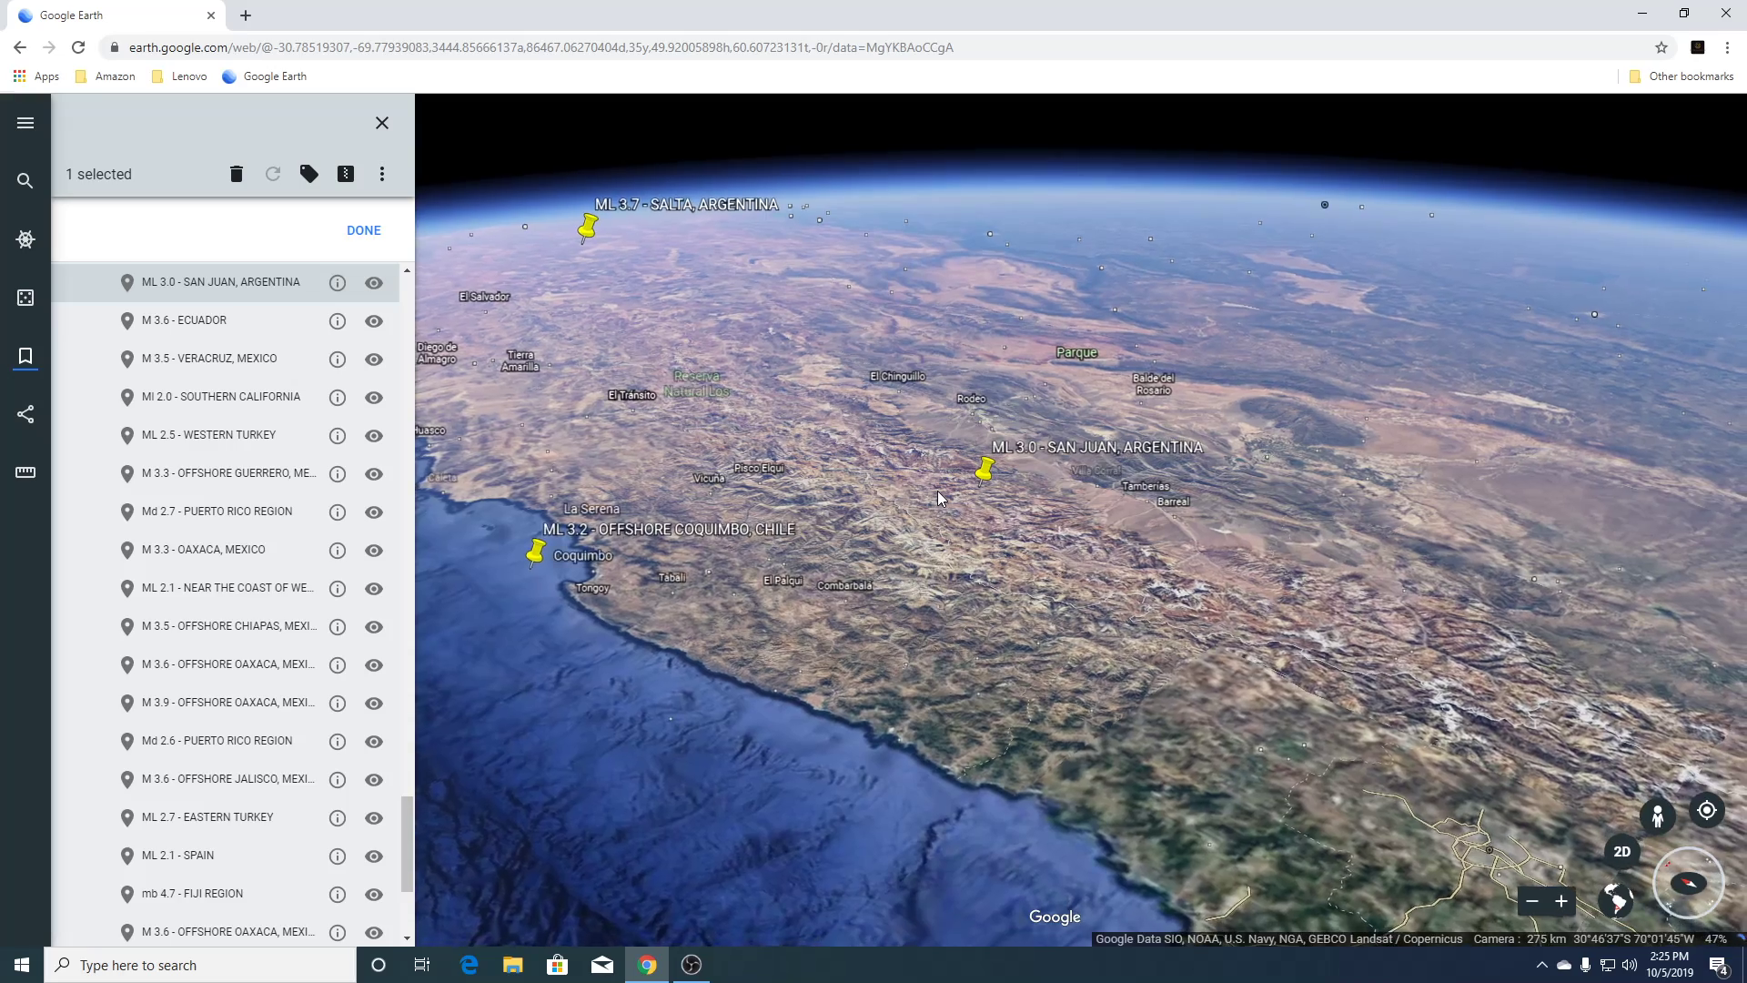
scroll(938, 490, up, 3)
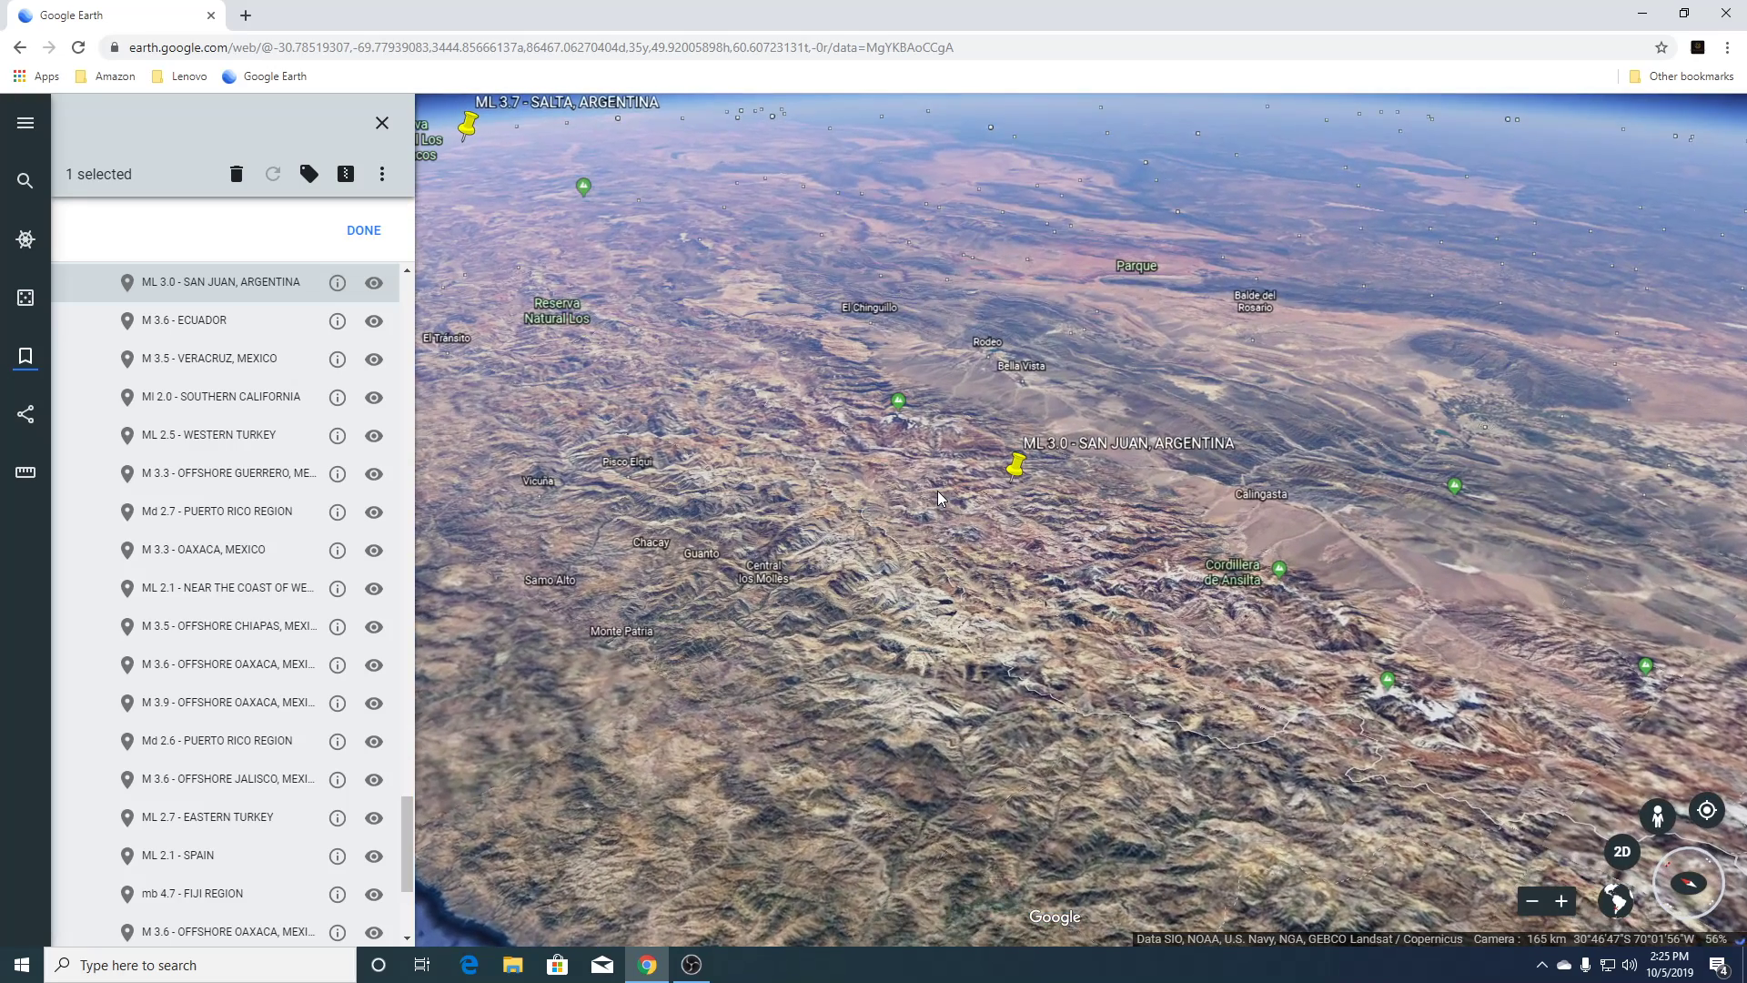
Fly to the M 3.6 - ECUADOR placemark and examine the surrounding forest, the Puyo area and the Andes to the west.
click(189, 320)
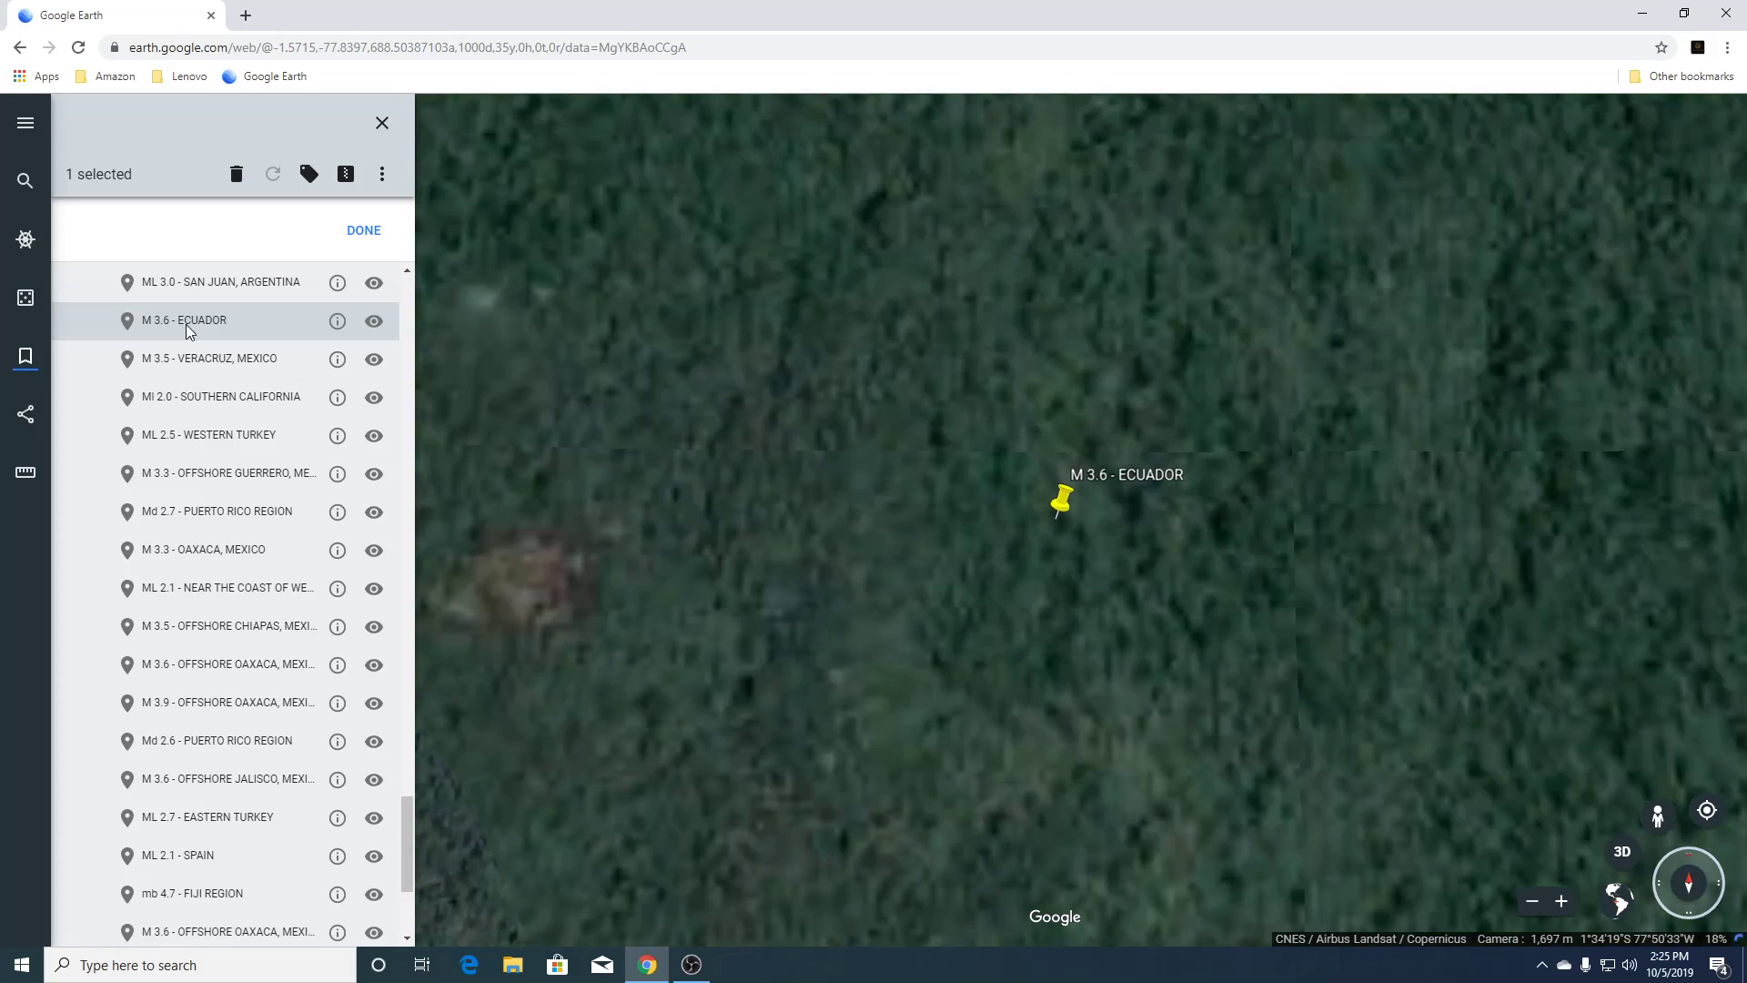
scroll(1125, 688, down, 4)
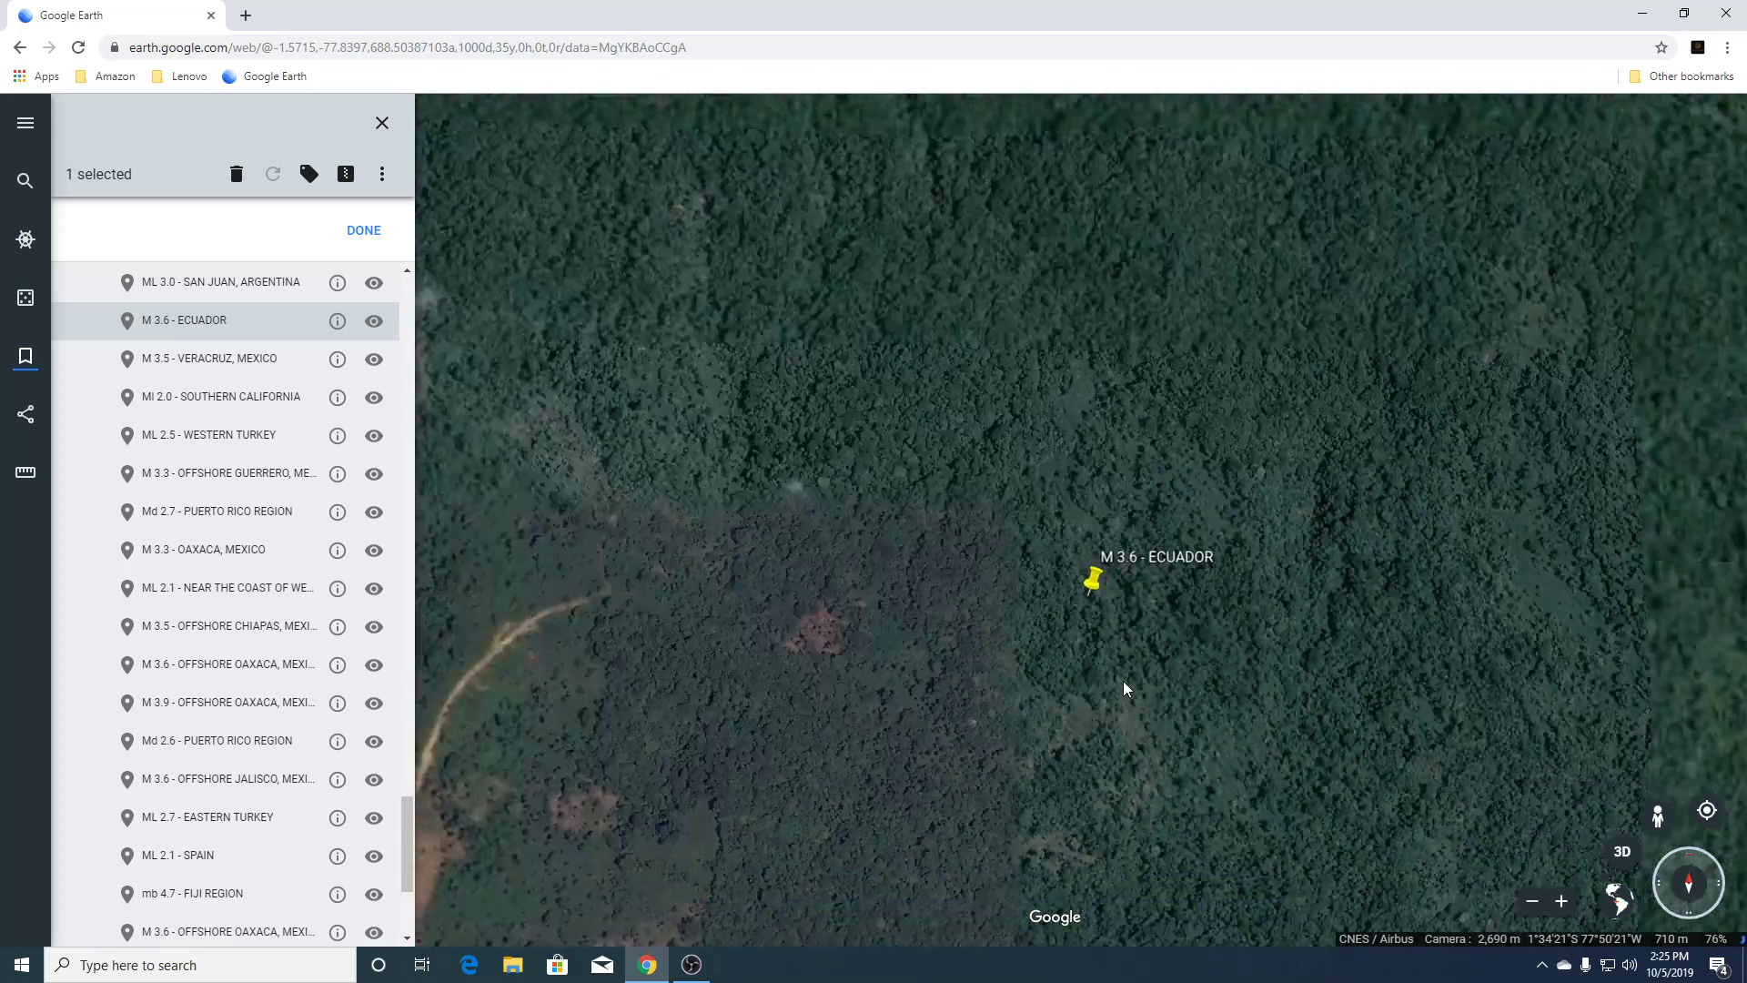
scroll(1124, 682, down, 4)
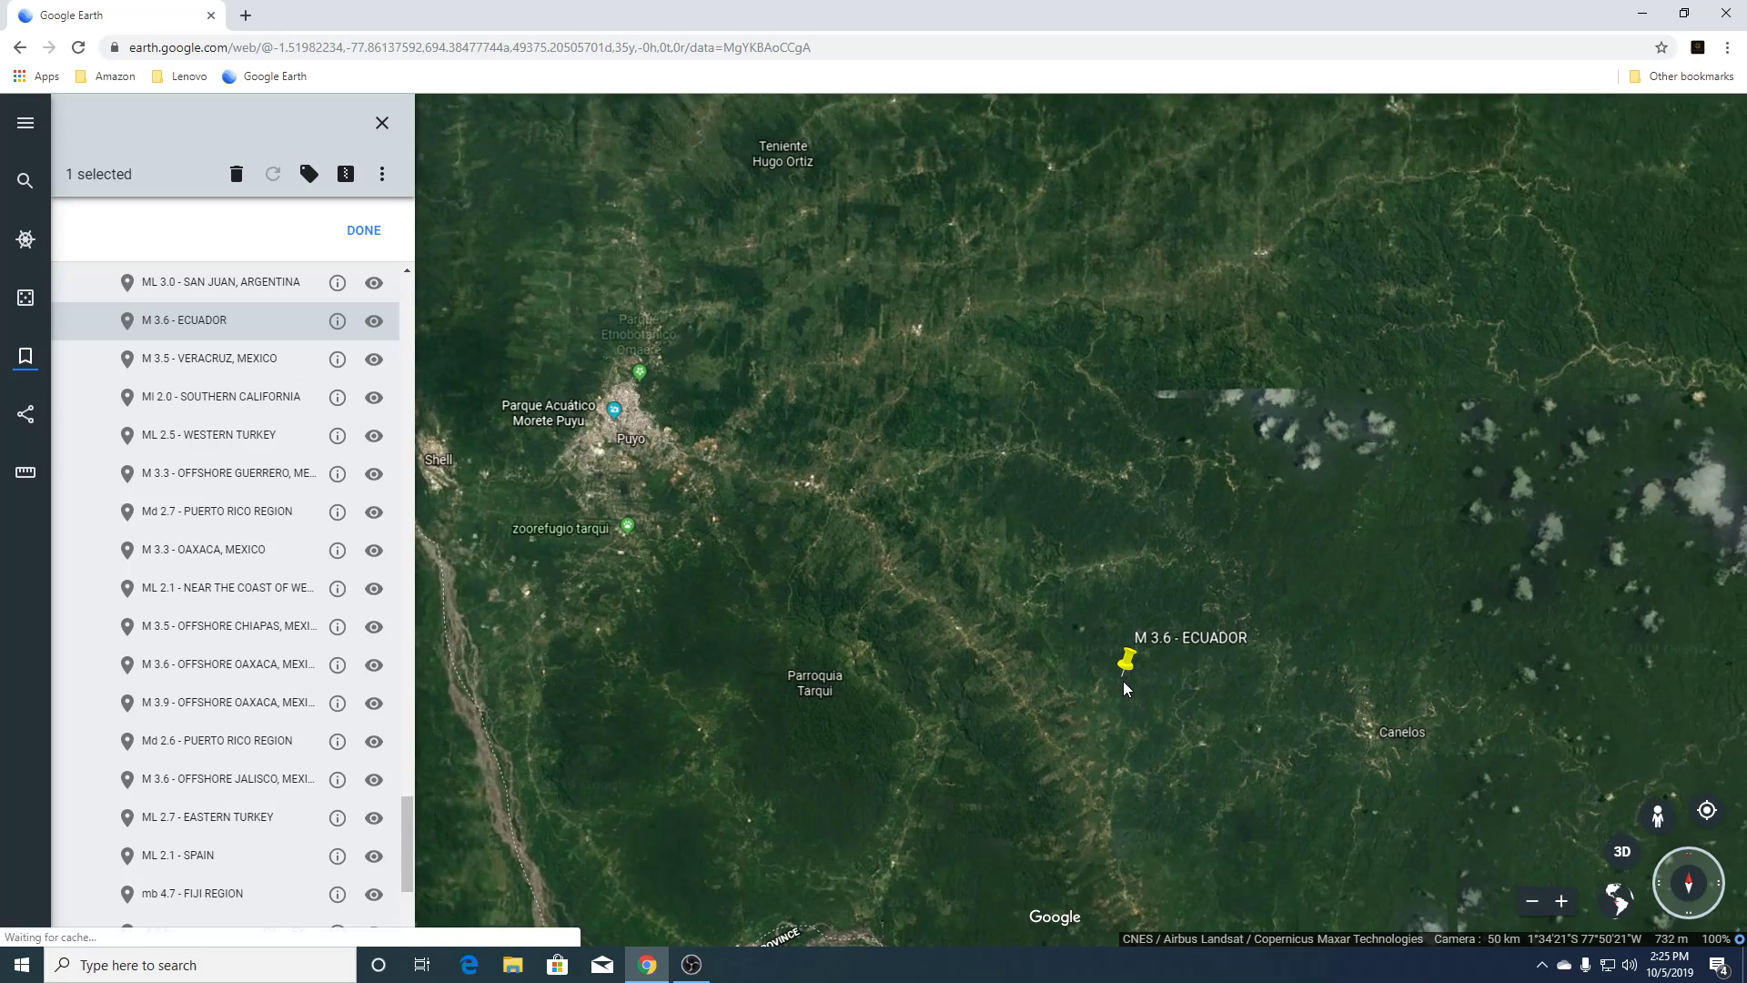
scroll(1124, 688, down, 2)
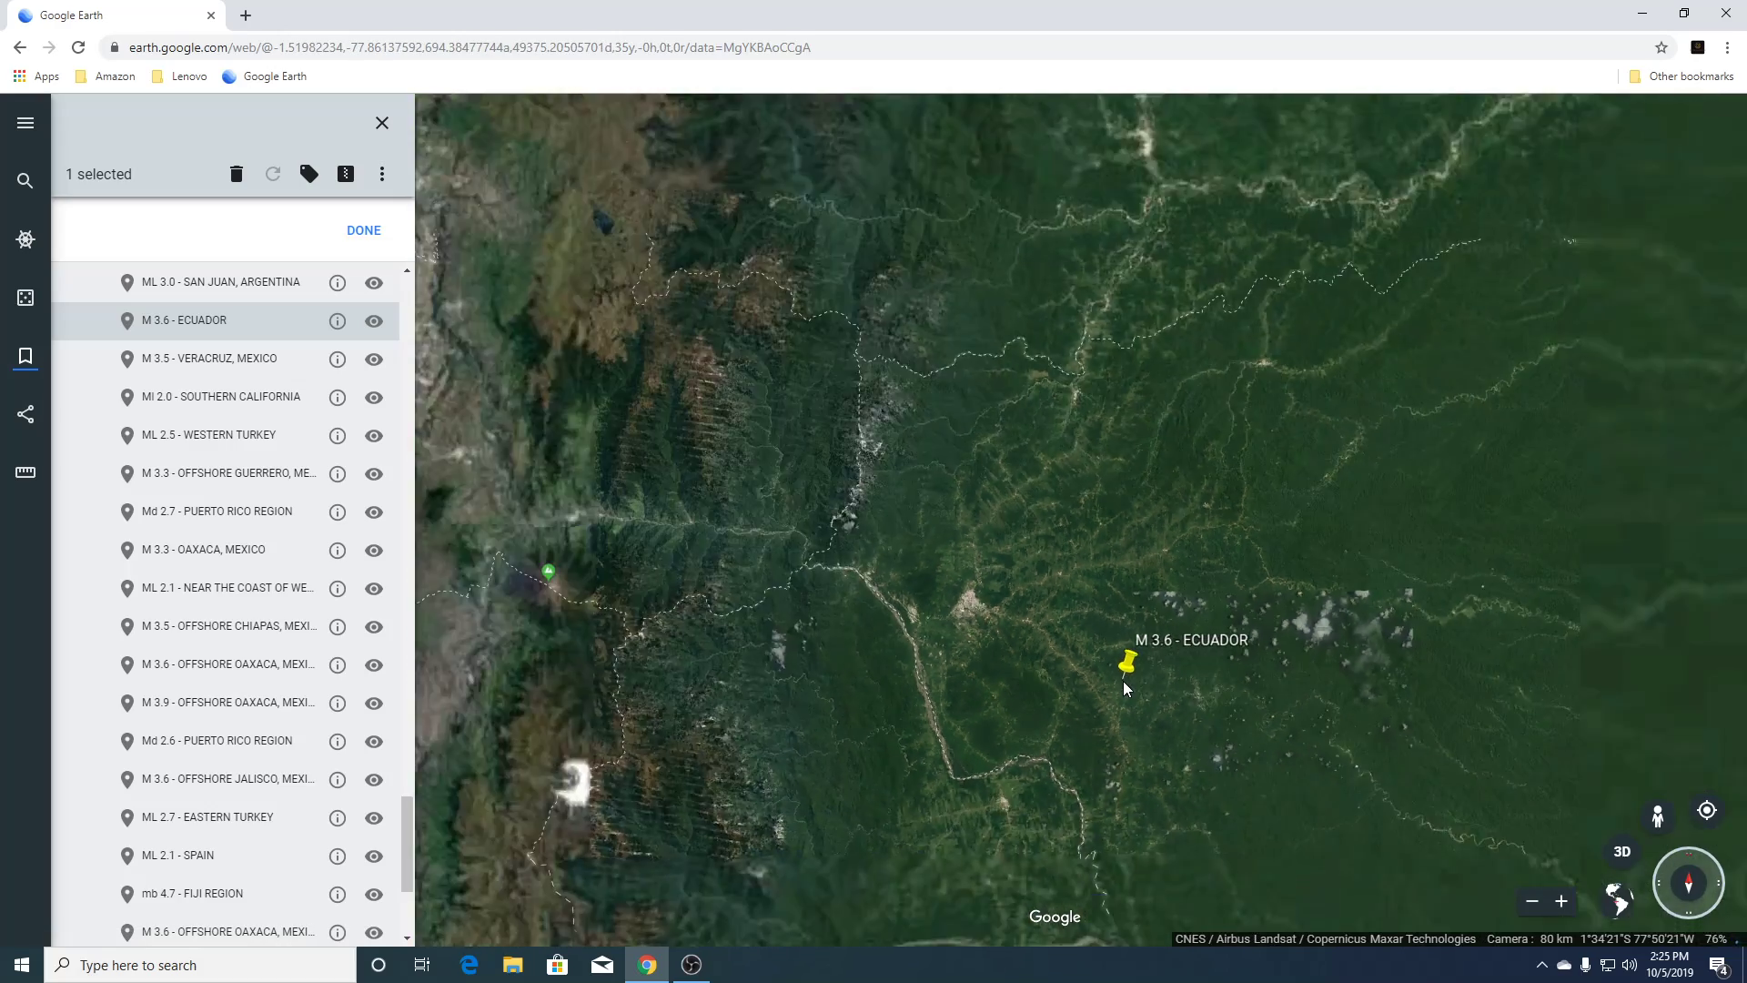
scroll(1125, 688, down, 3)
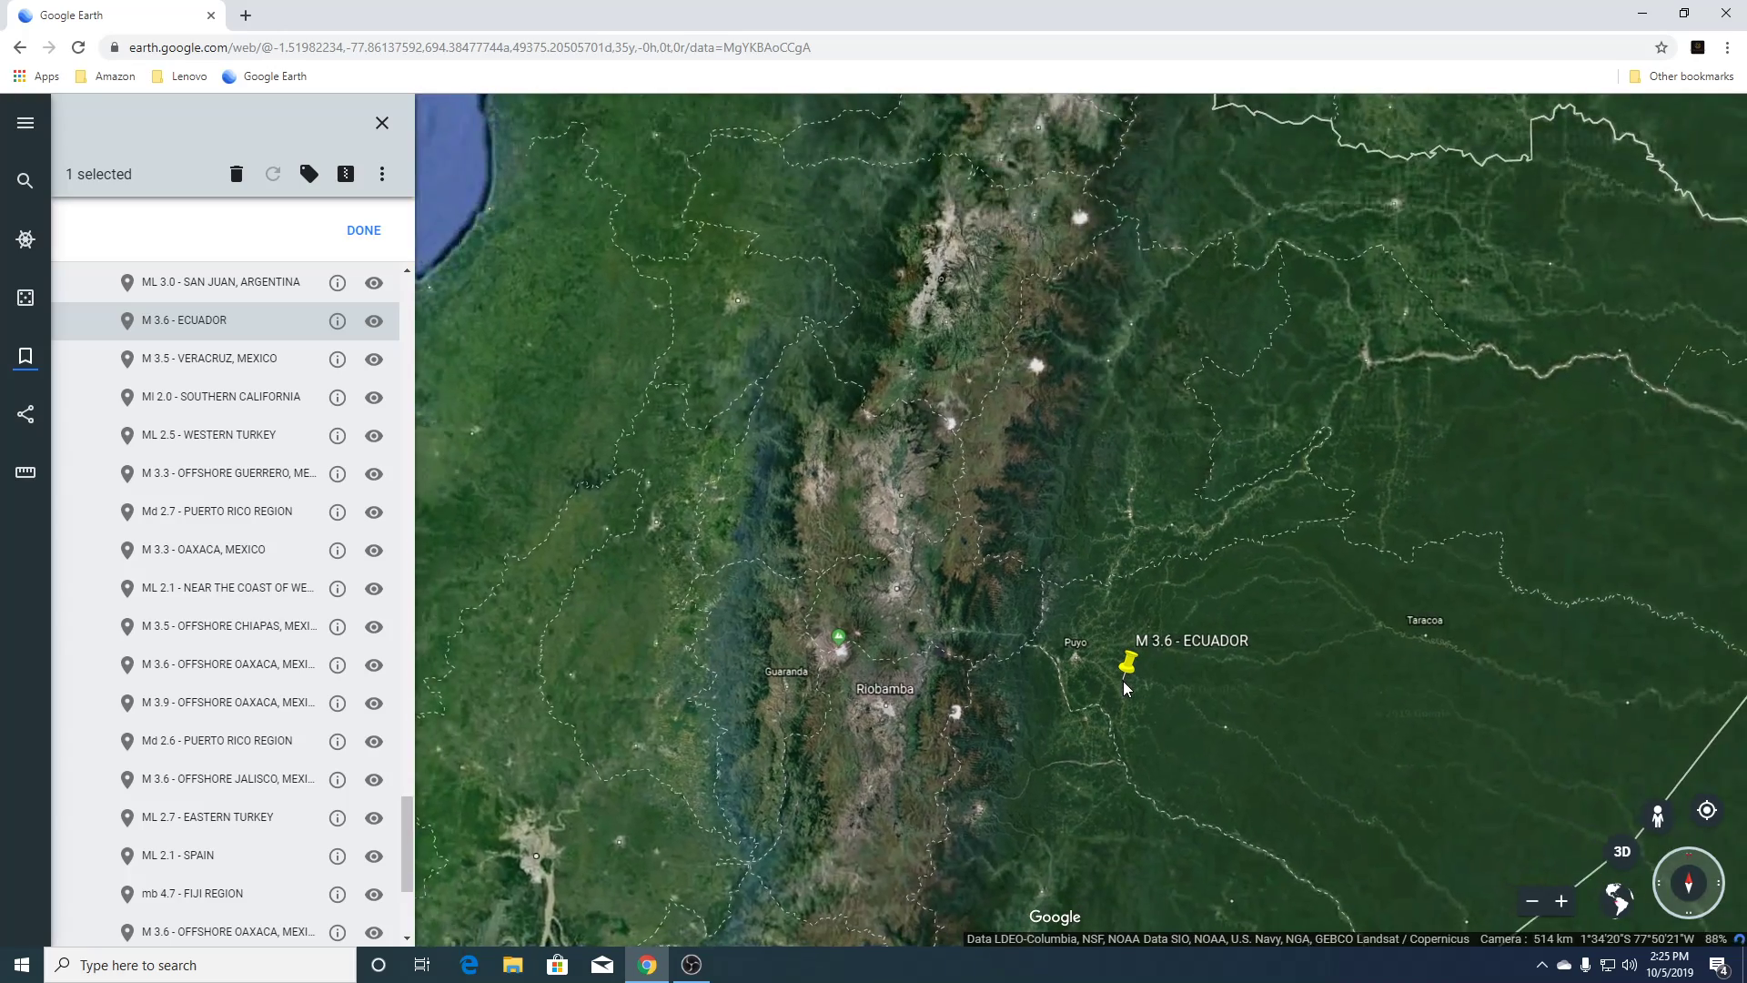
scroll(1125, 688, up, 3)
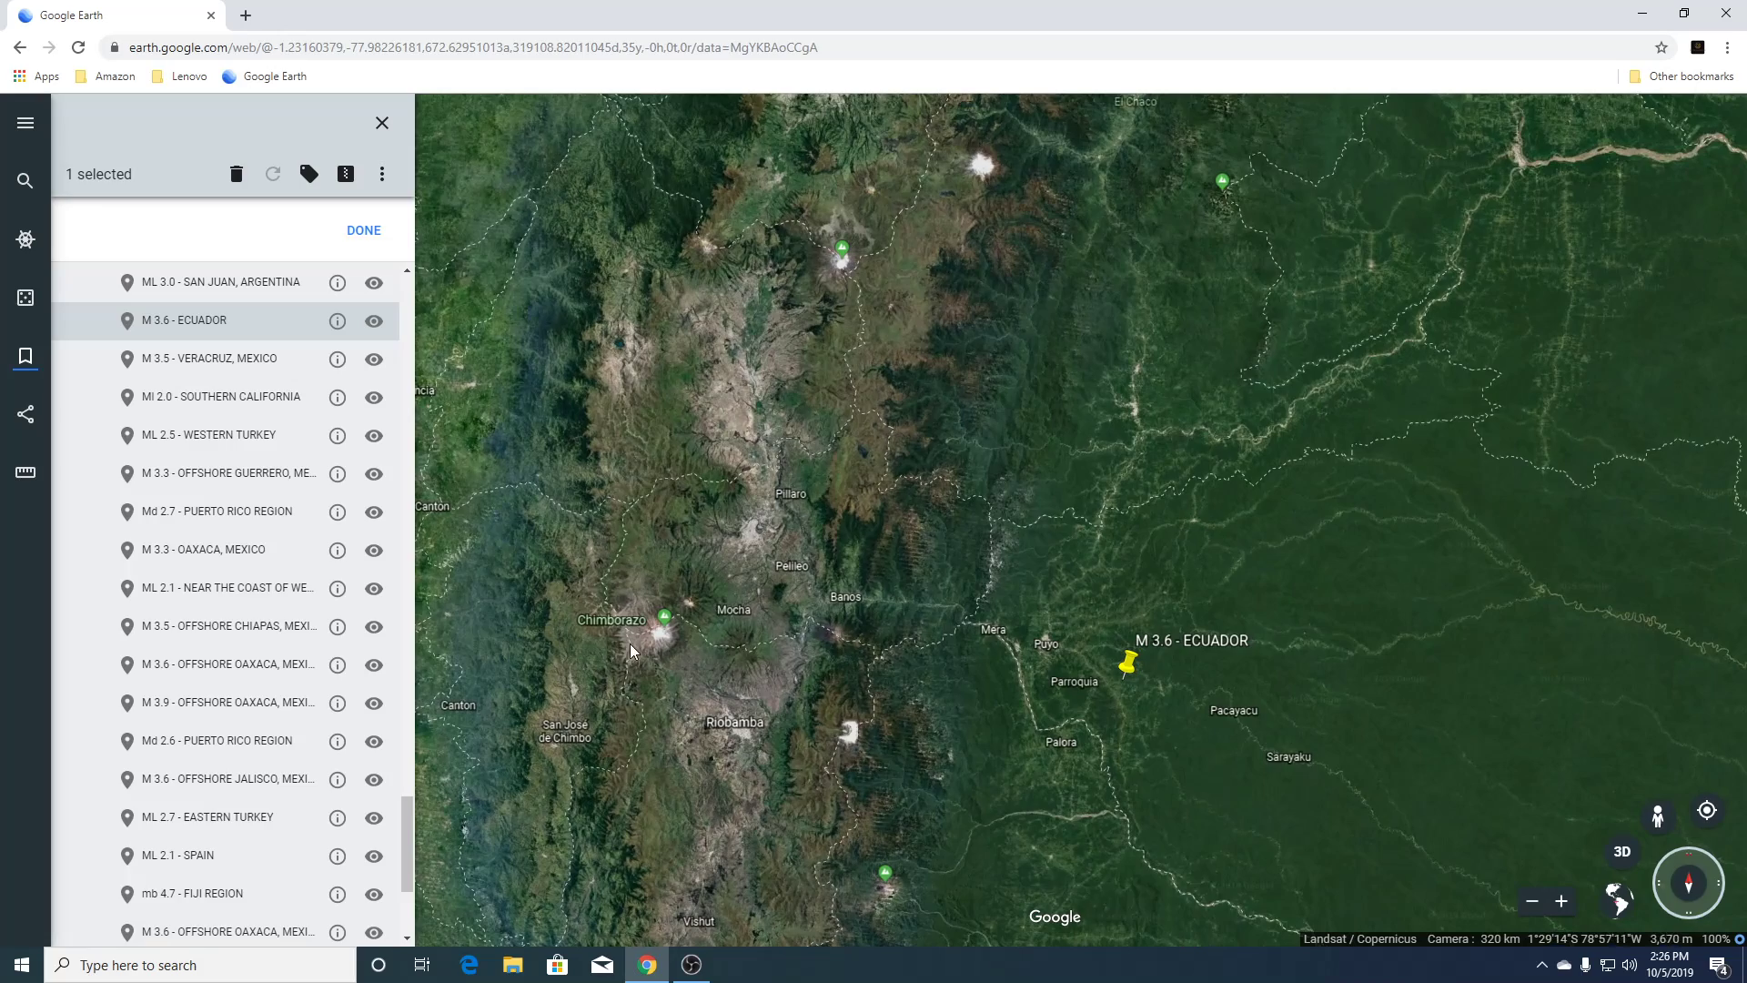
Examine the snow-capped Chimborazo volcano west of the M 3.6 - ECUADOR placemark in 3D and from above, along with its wider surroundings.
scroll(637, 642, up, 5)
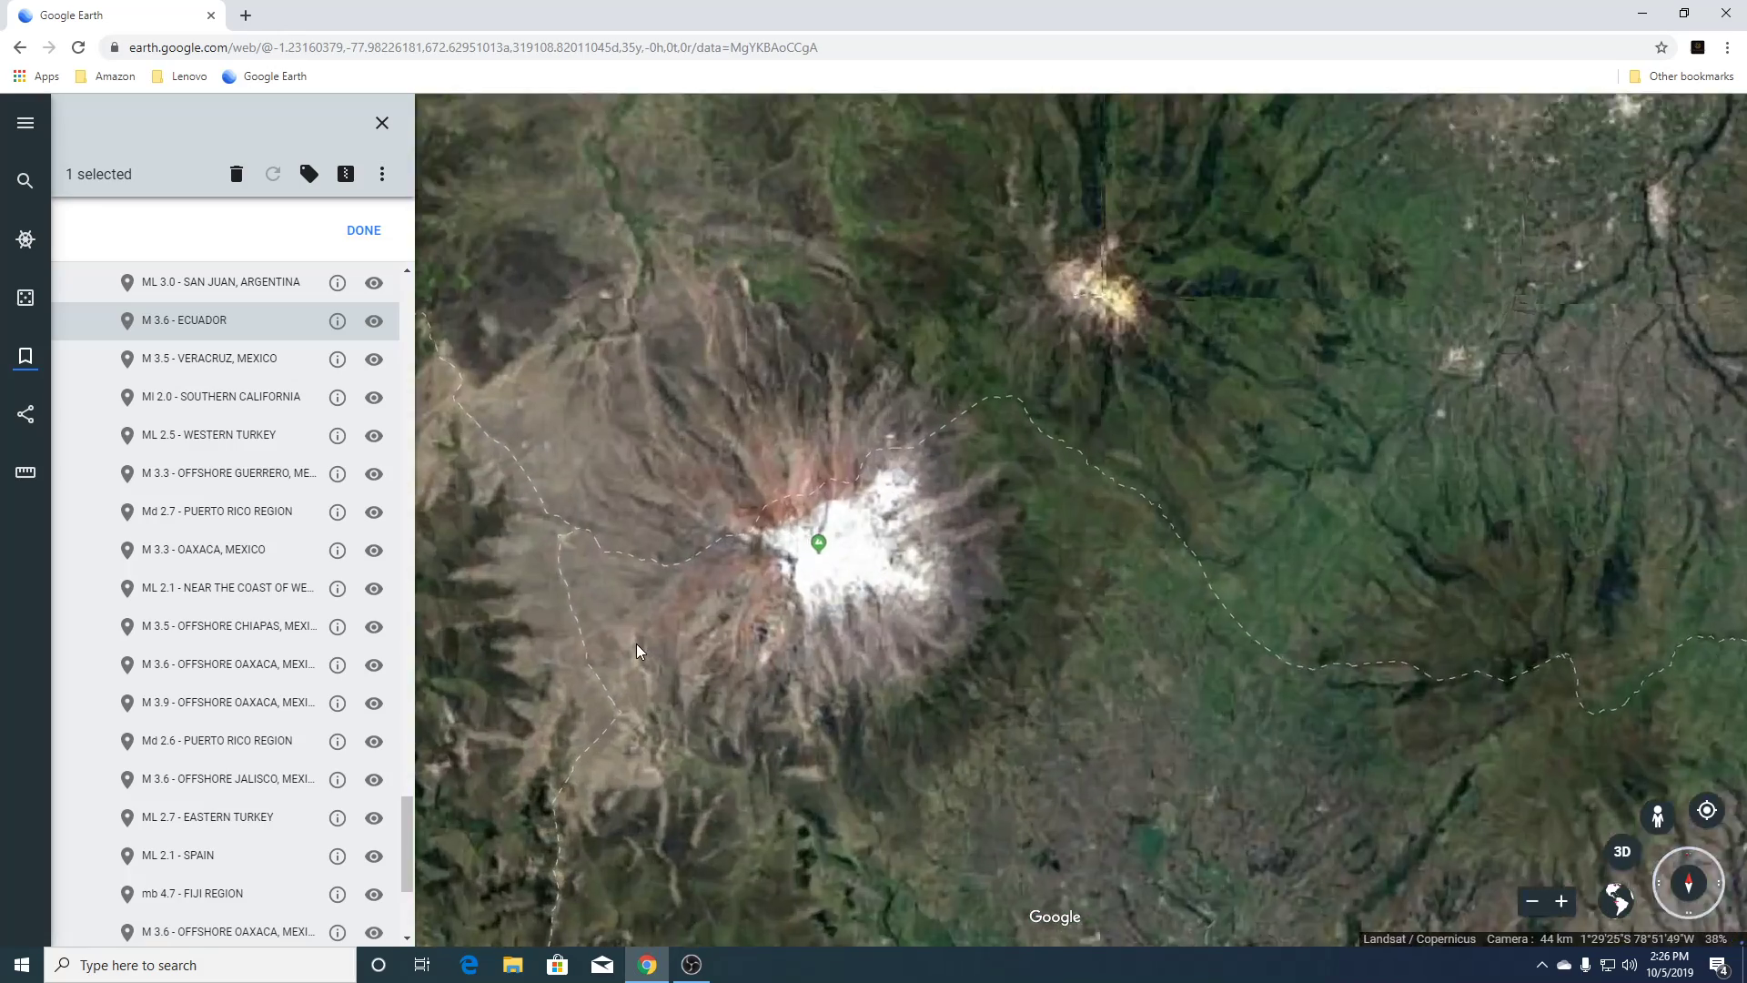
scroll(636, 642, up, 2)
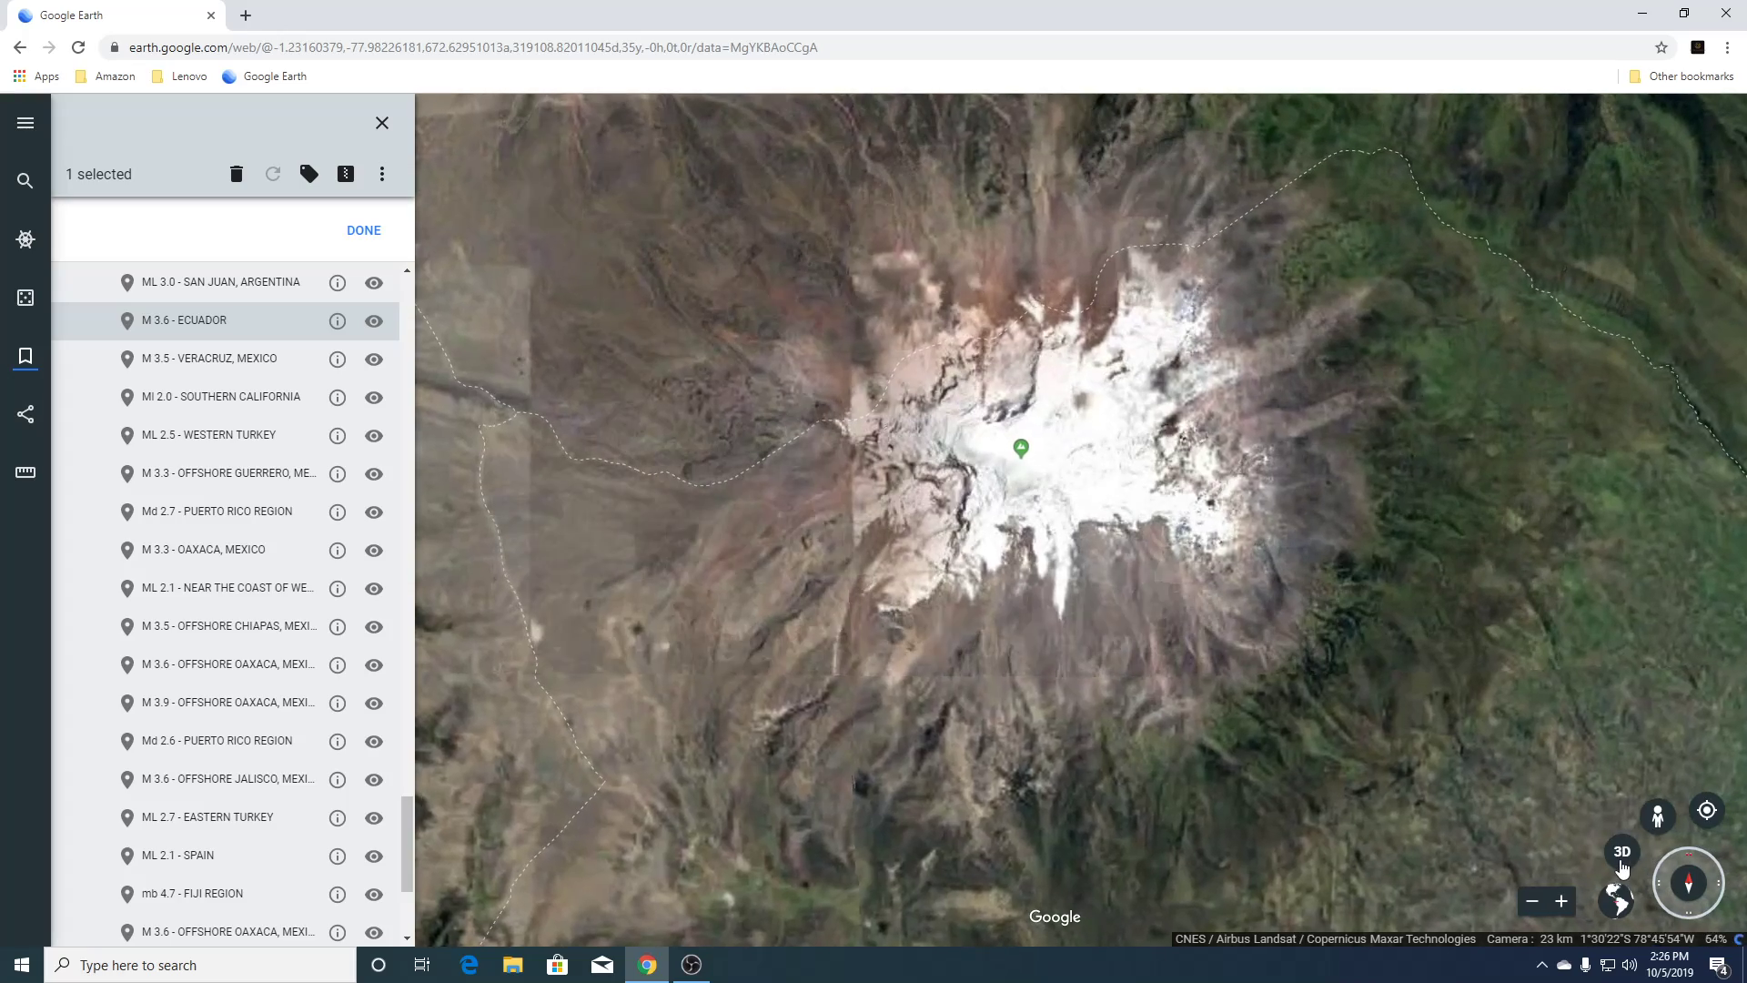
click(1623, 855)
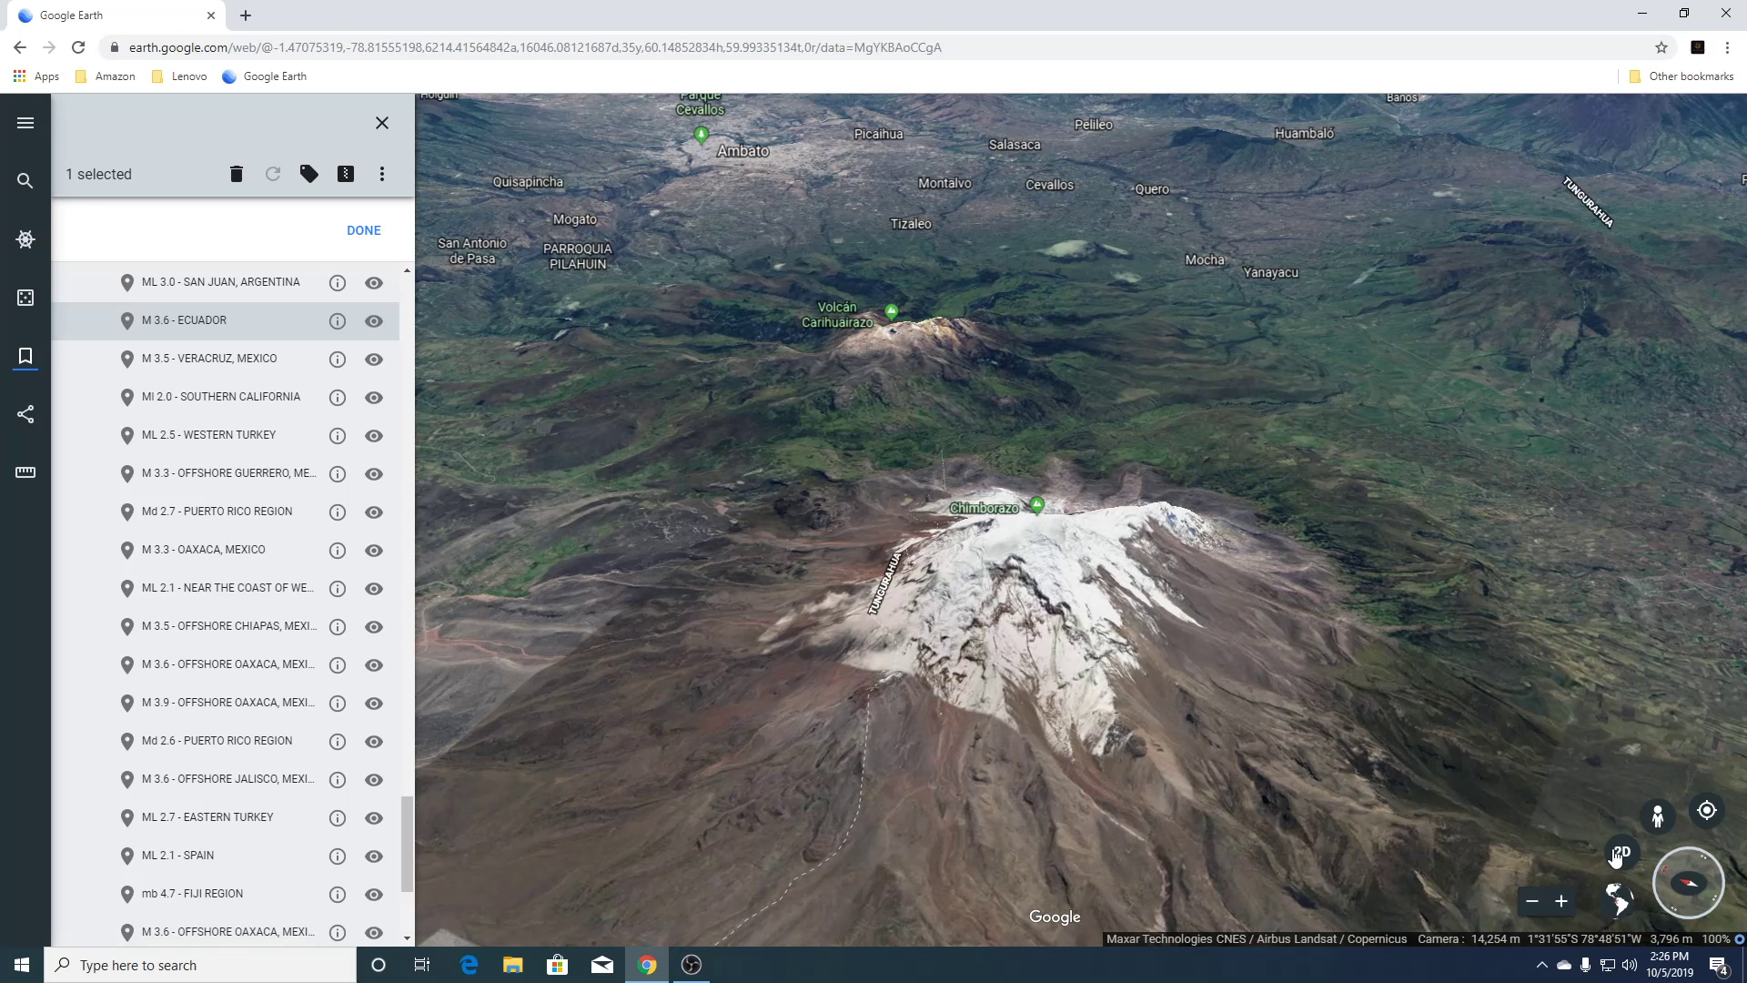
key(o)
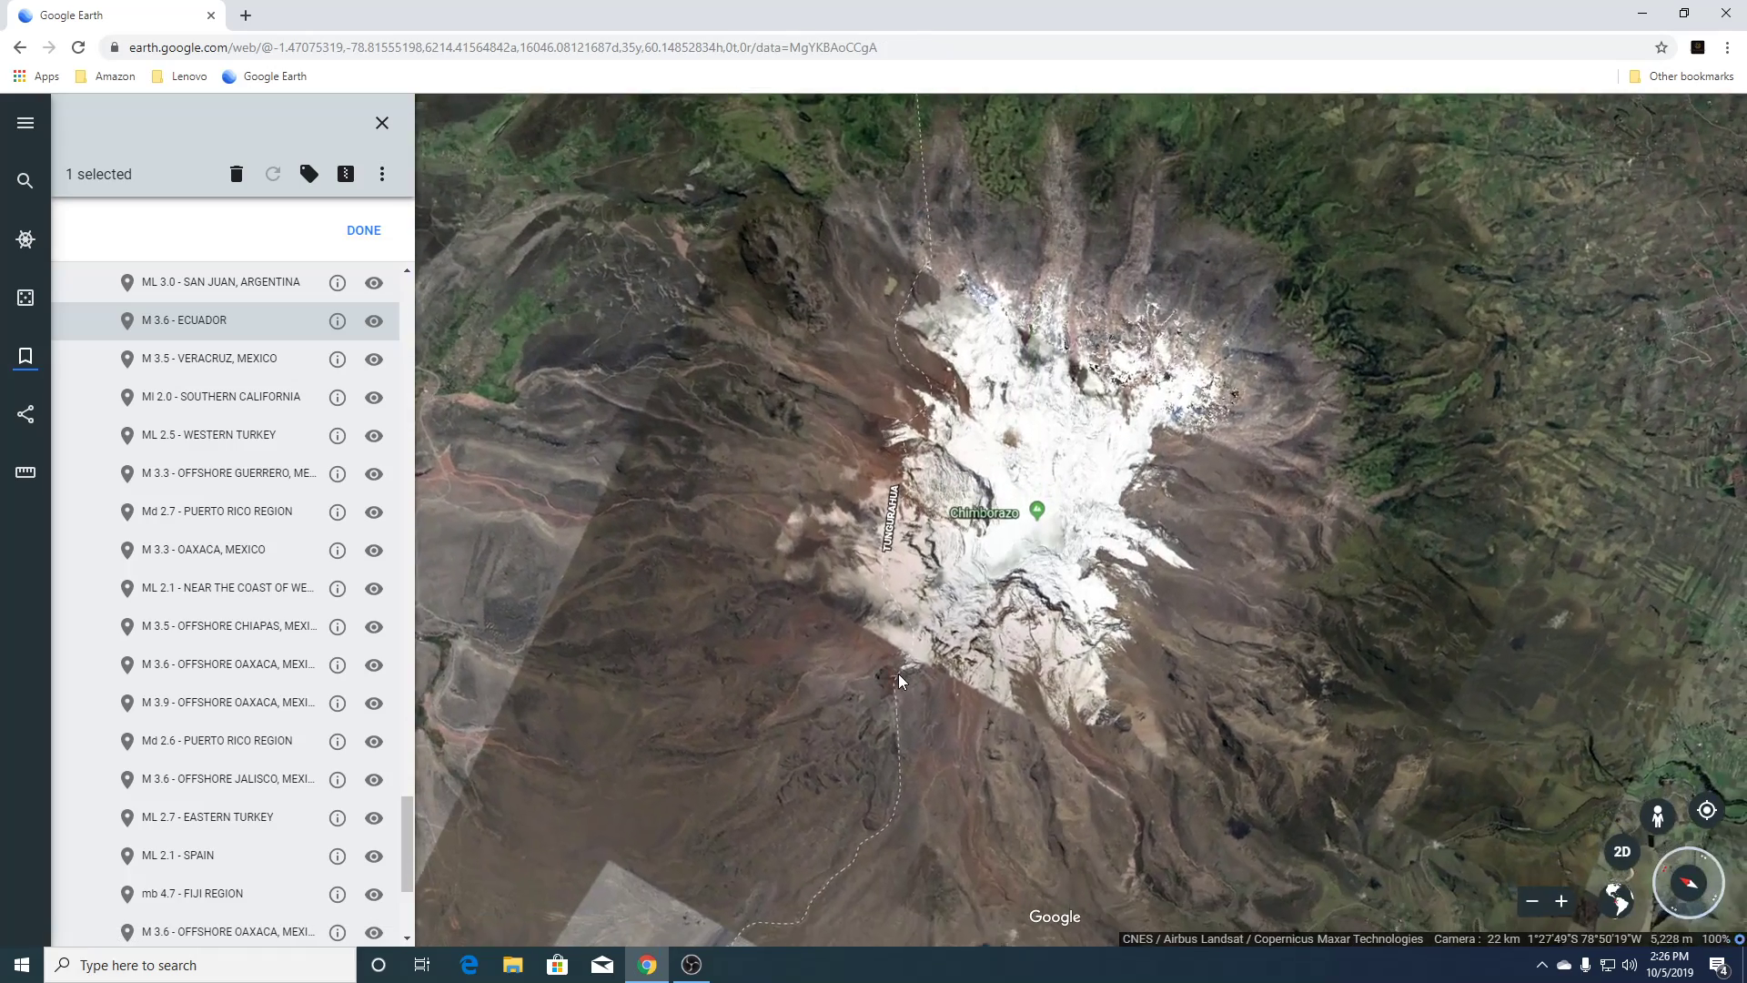
scroll(898, 675, down, 5)
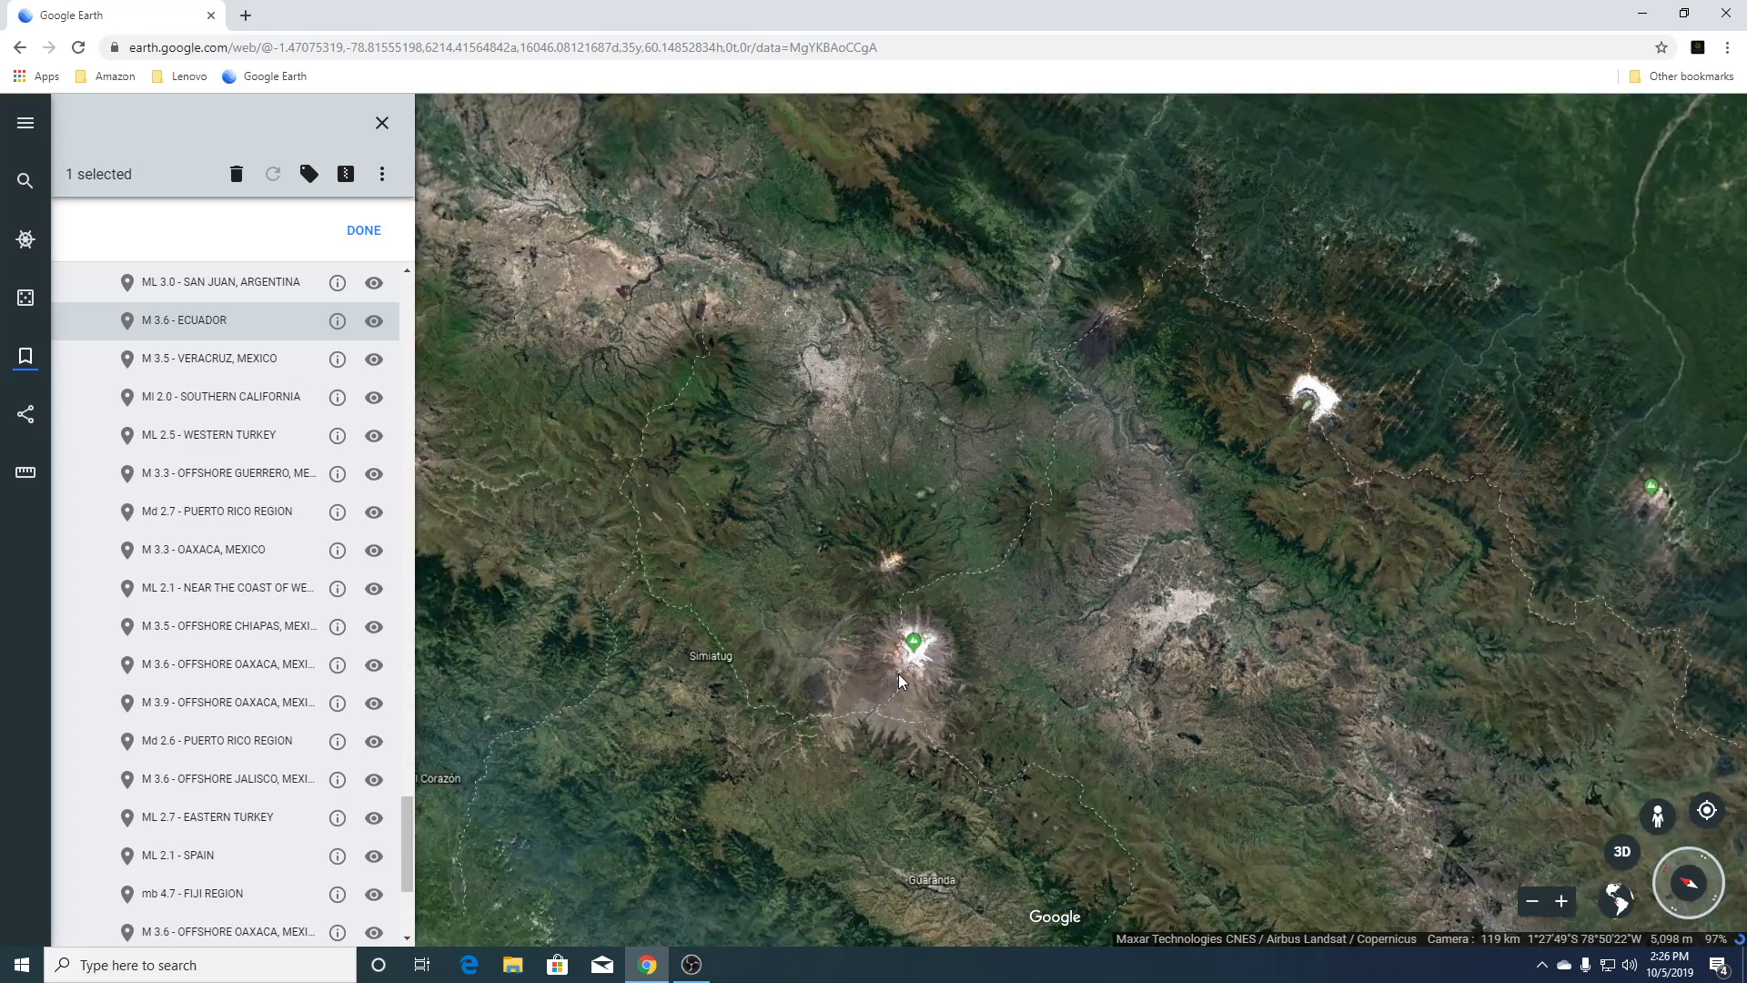
scroll(898, 674, down, 5)
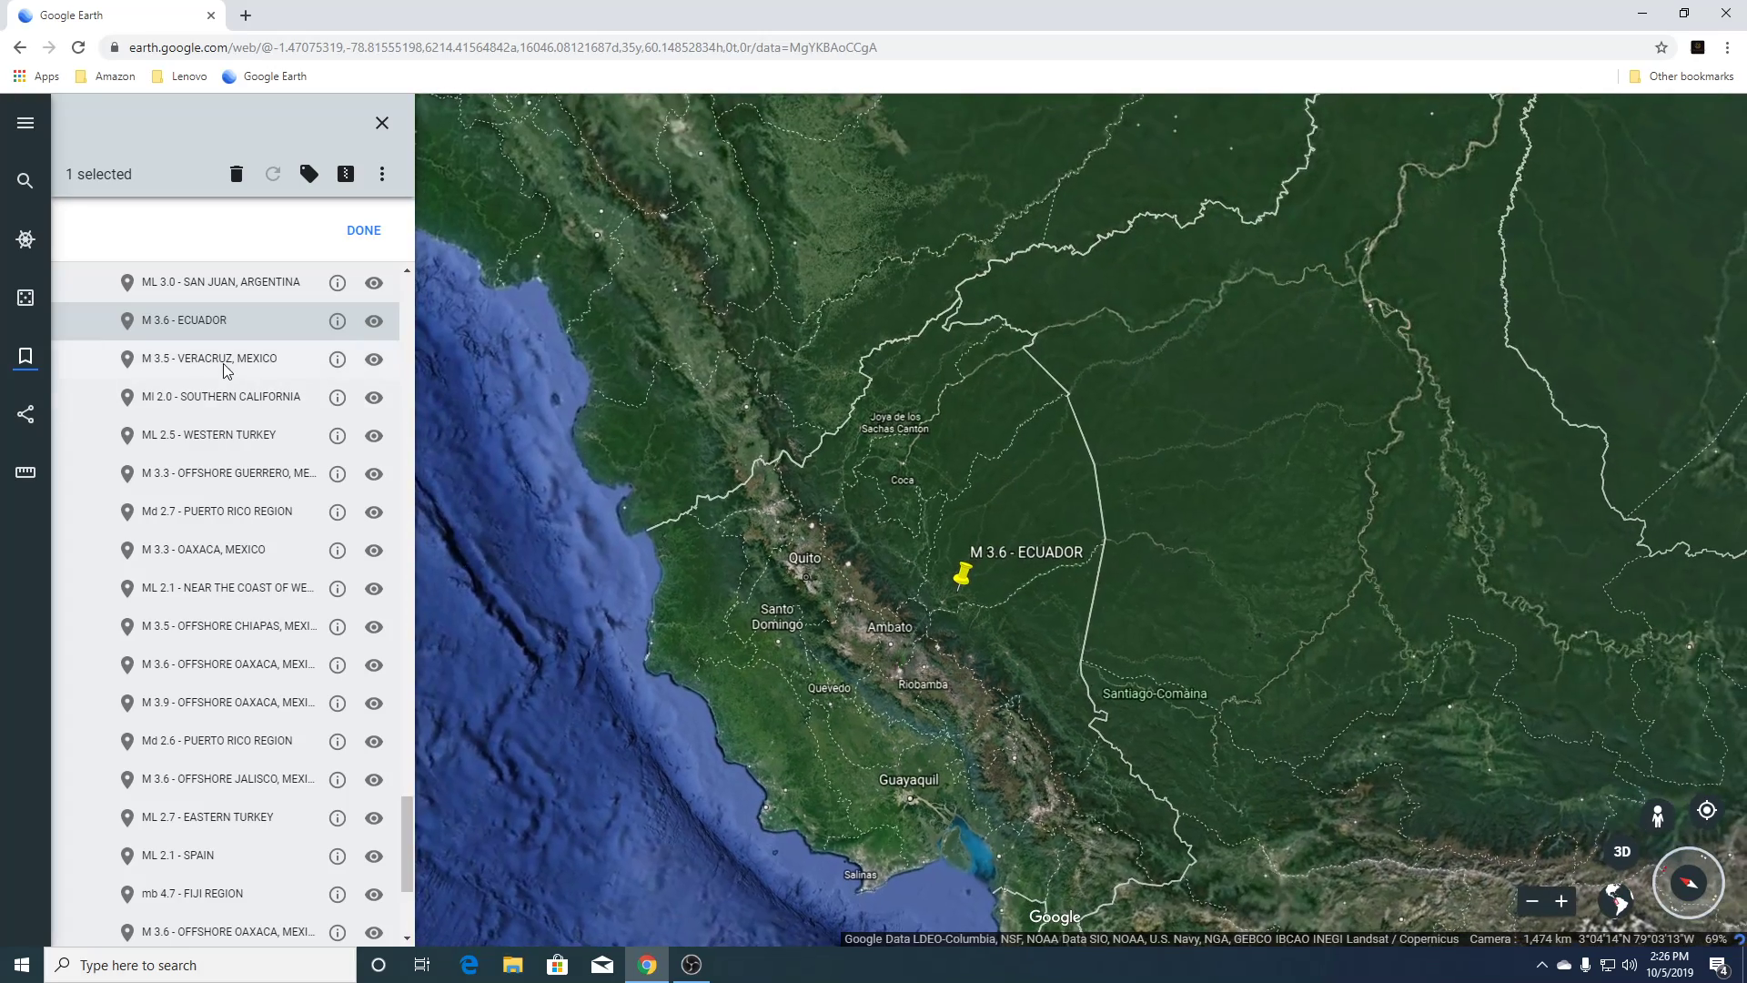
Fly to the M 3.5 - VERACRUZ, MEXICO placemark and examine the surrounding farmland and villages in 3D.
click(222, 363)
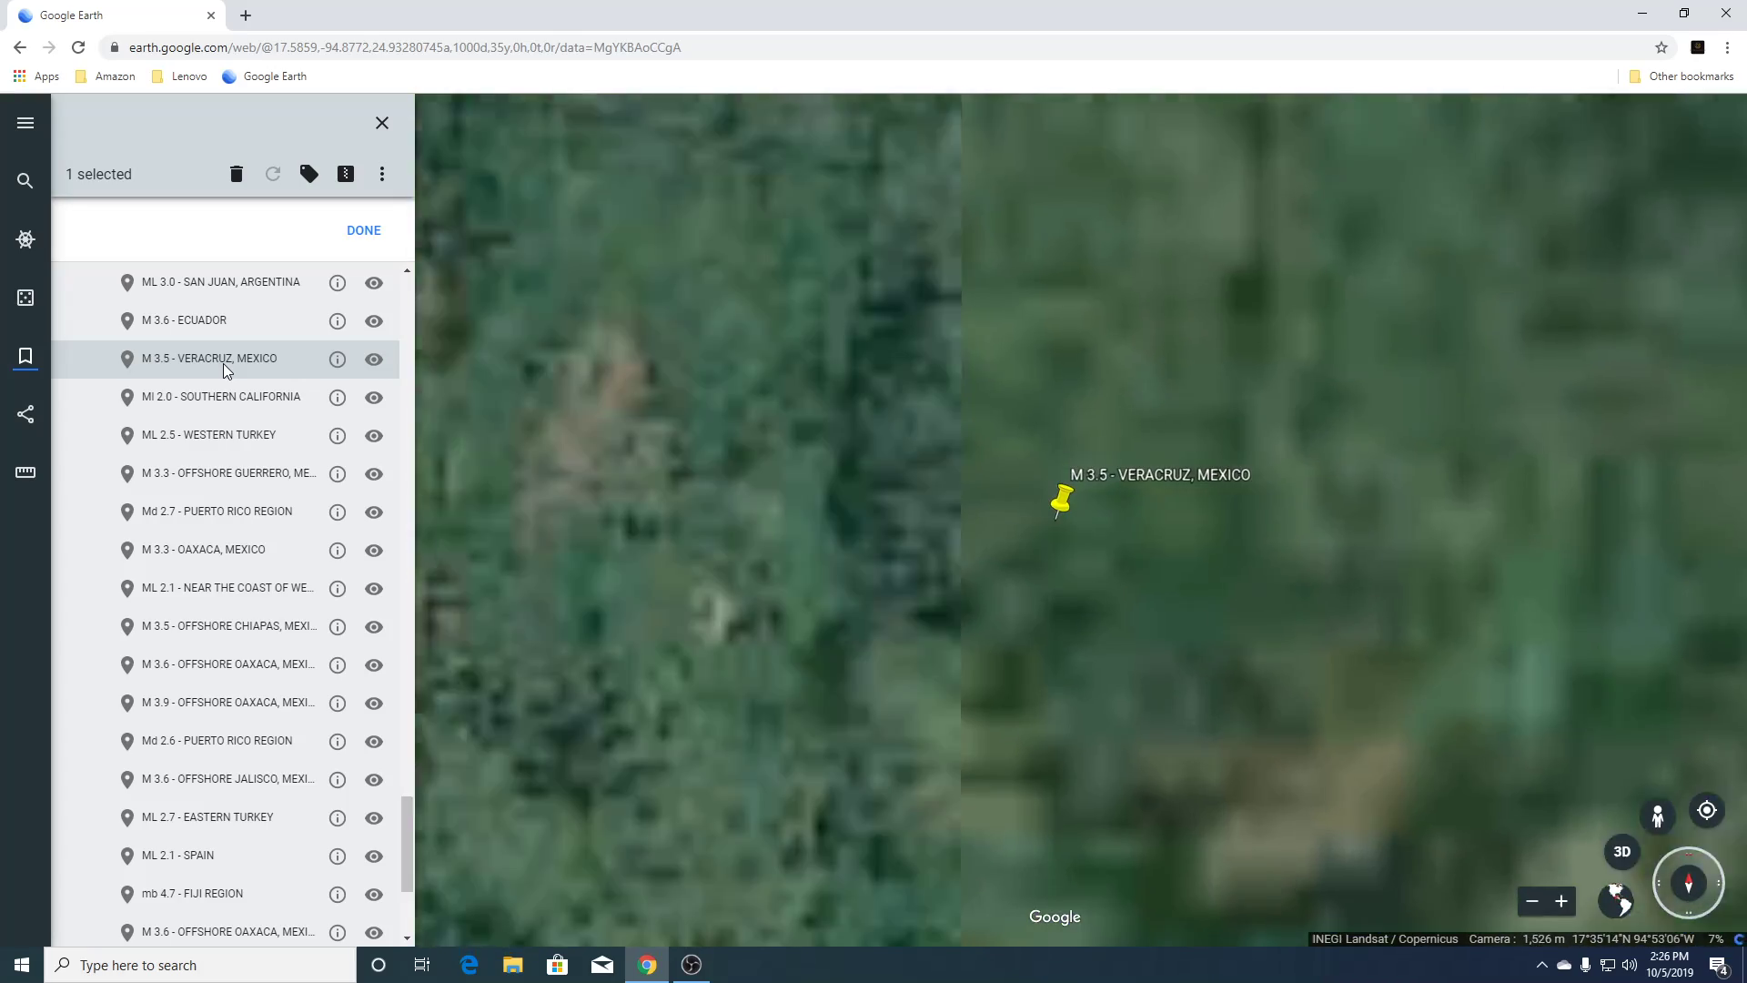
scroll(1065, 571, down, 4)
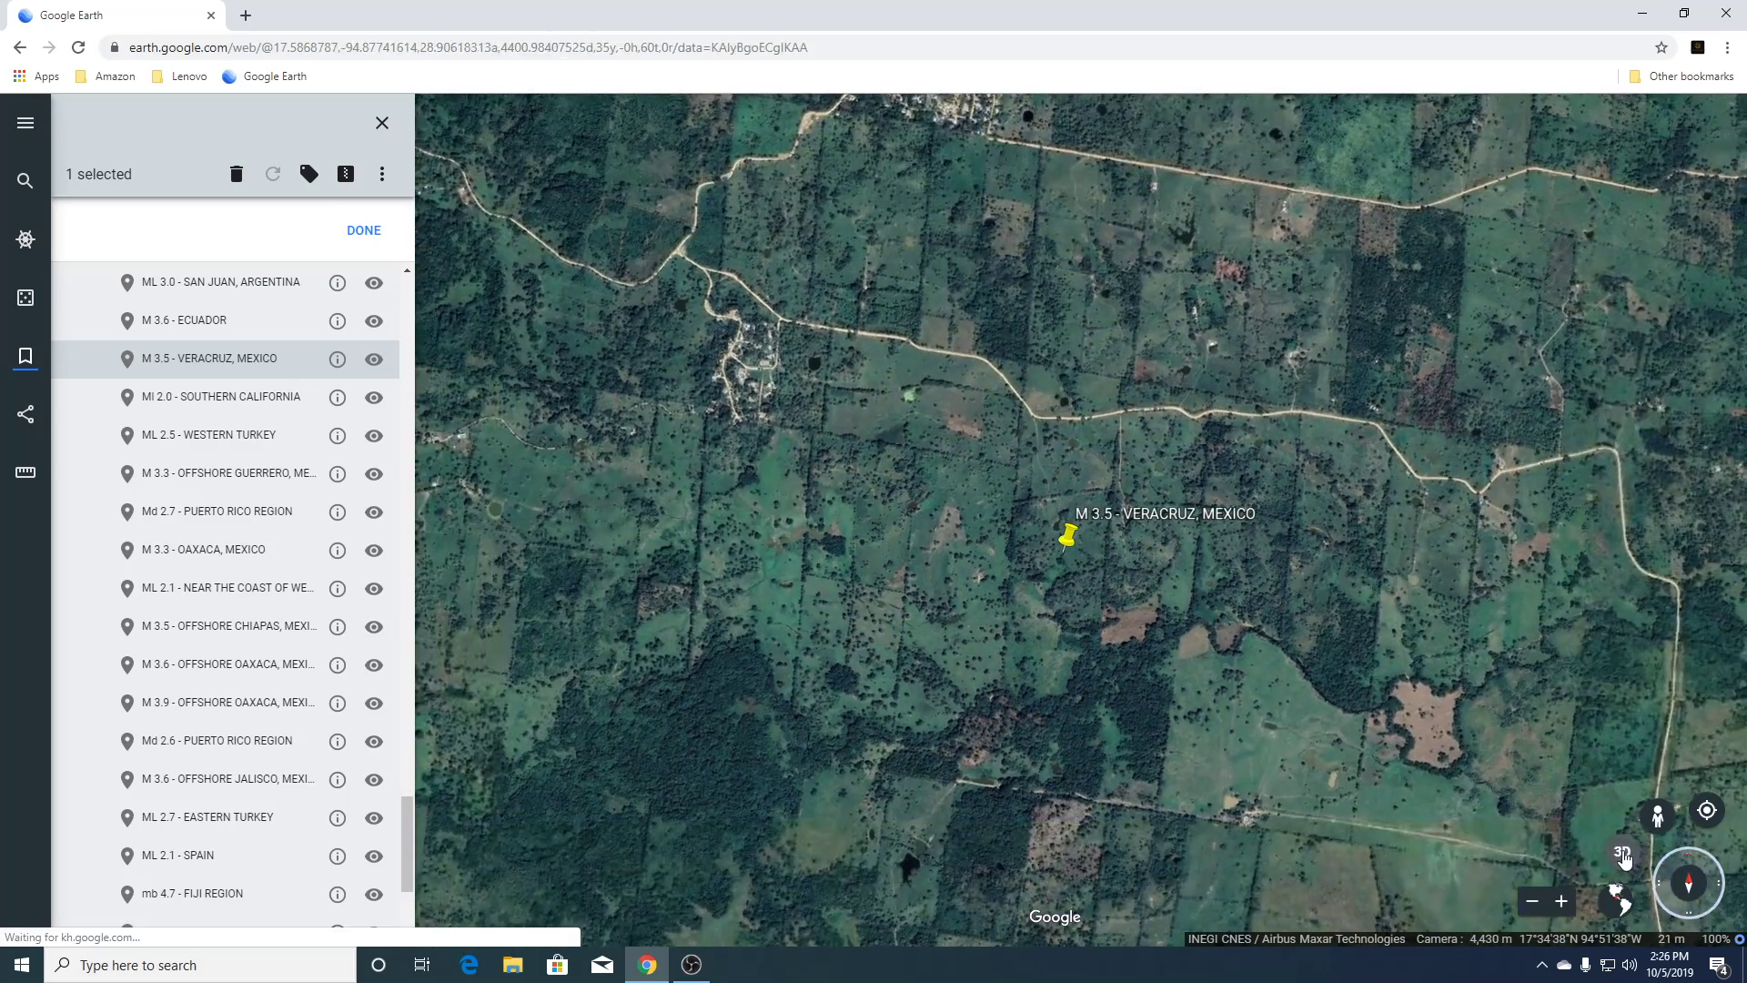
click(1623, 856)
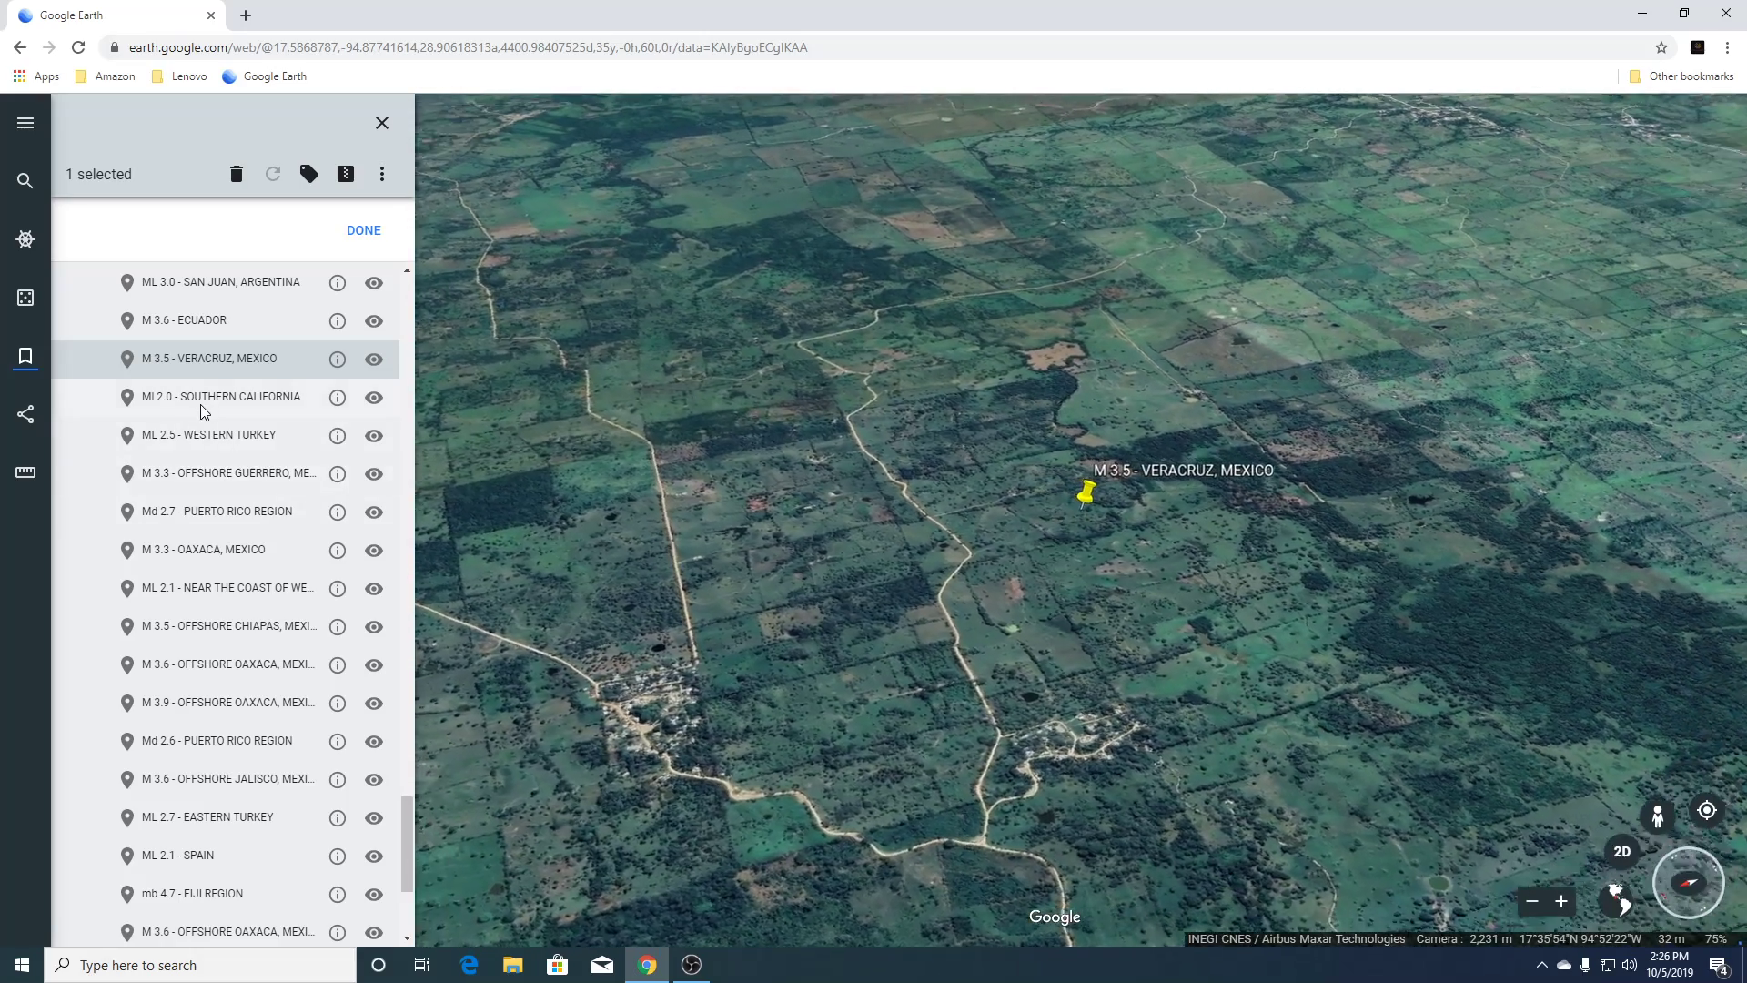
Fly to the Ml 2.0 - SOUTHERN CALIFORNIA placemark and examine the surrounding farm fields and the farmstead northwest of it beside Acacia Lateral Six.
click(201, 406)
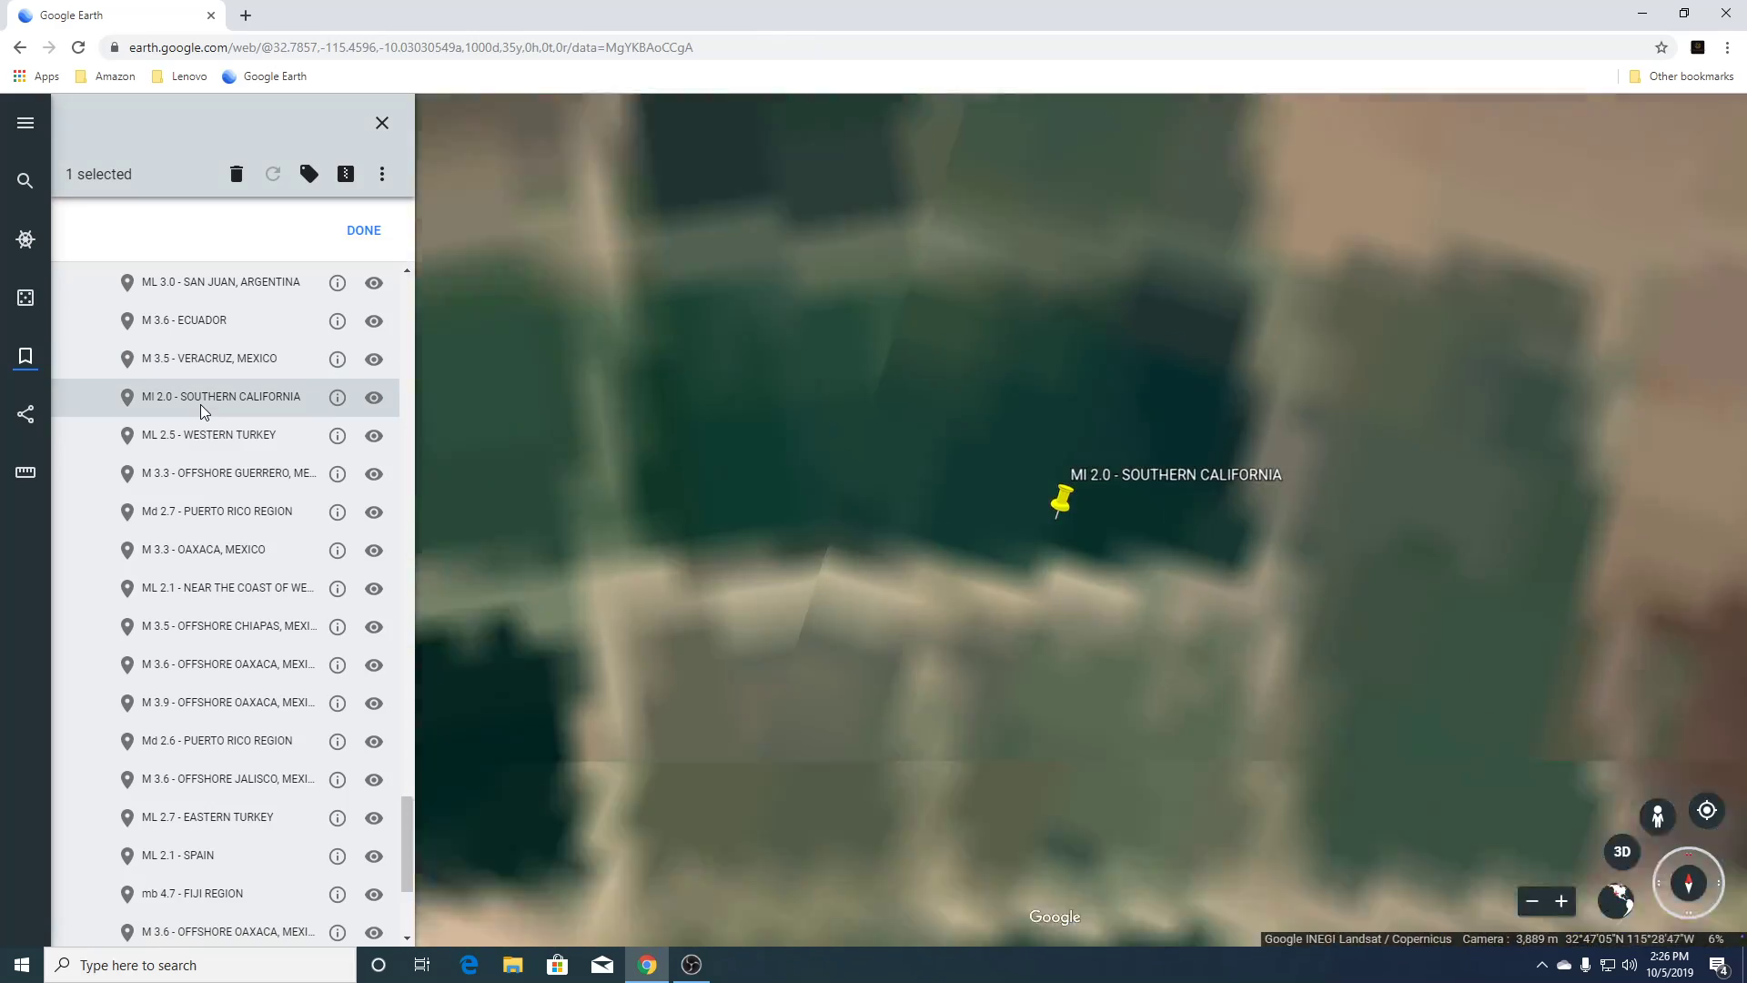
scroll(1101, 642, down, 5)
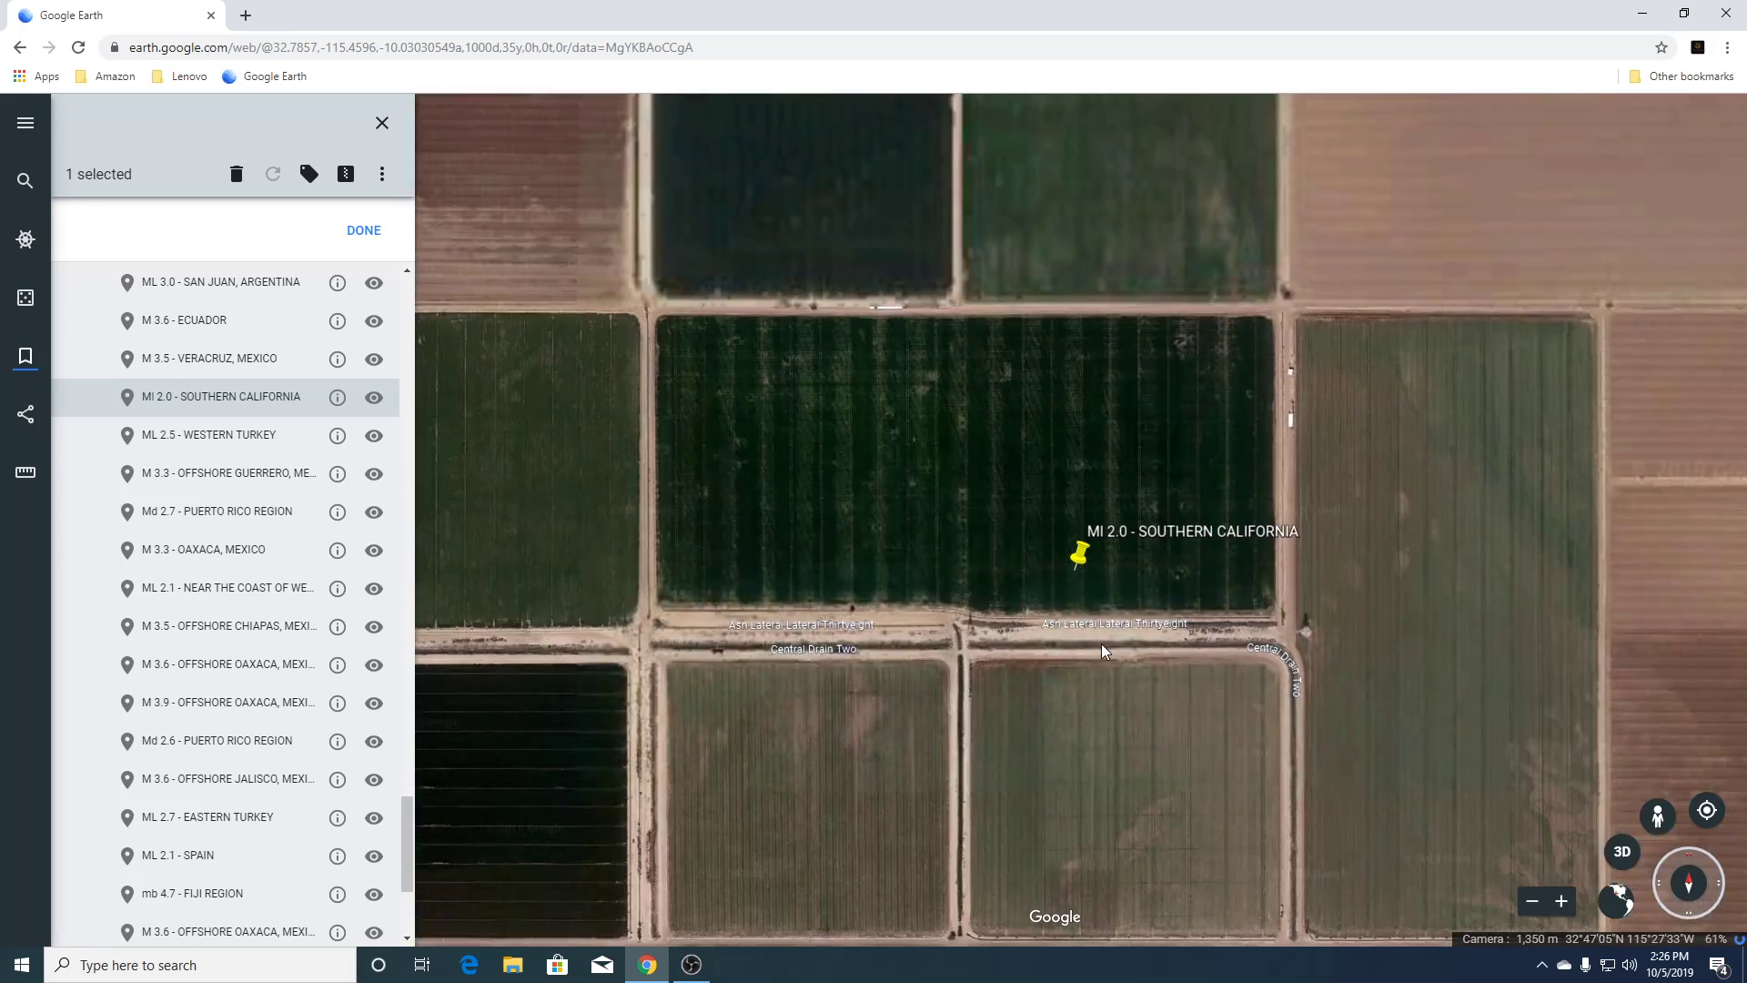
scroll(1101, 642, down, 3)
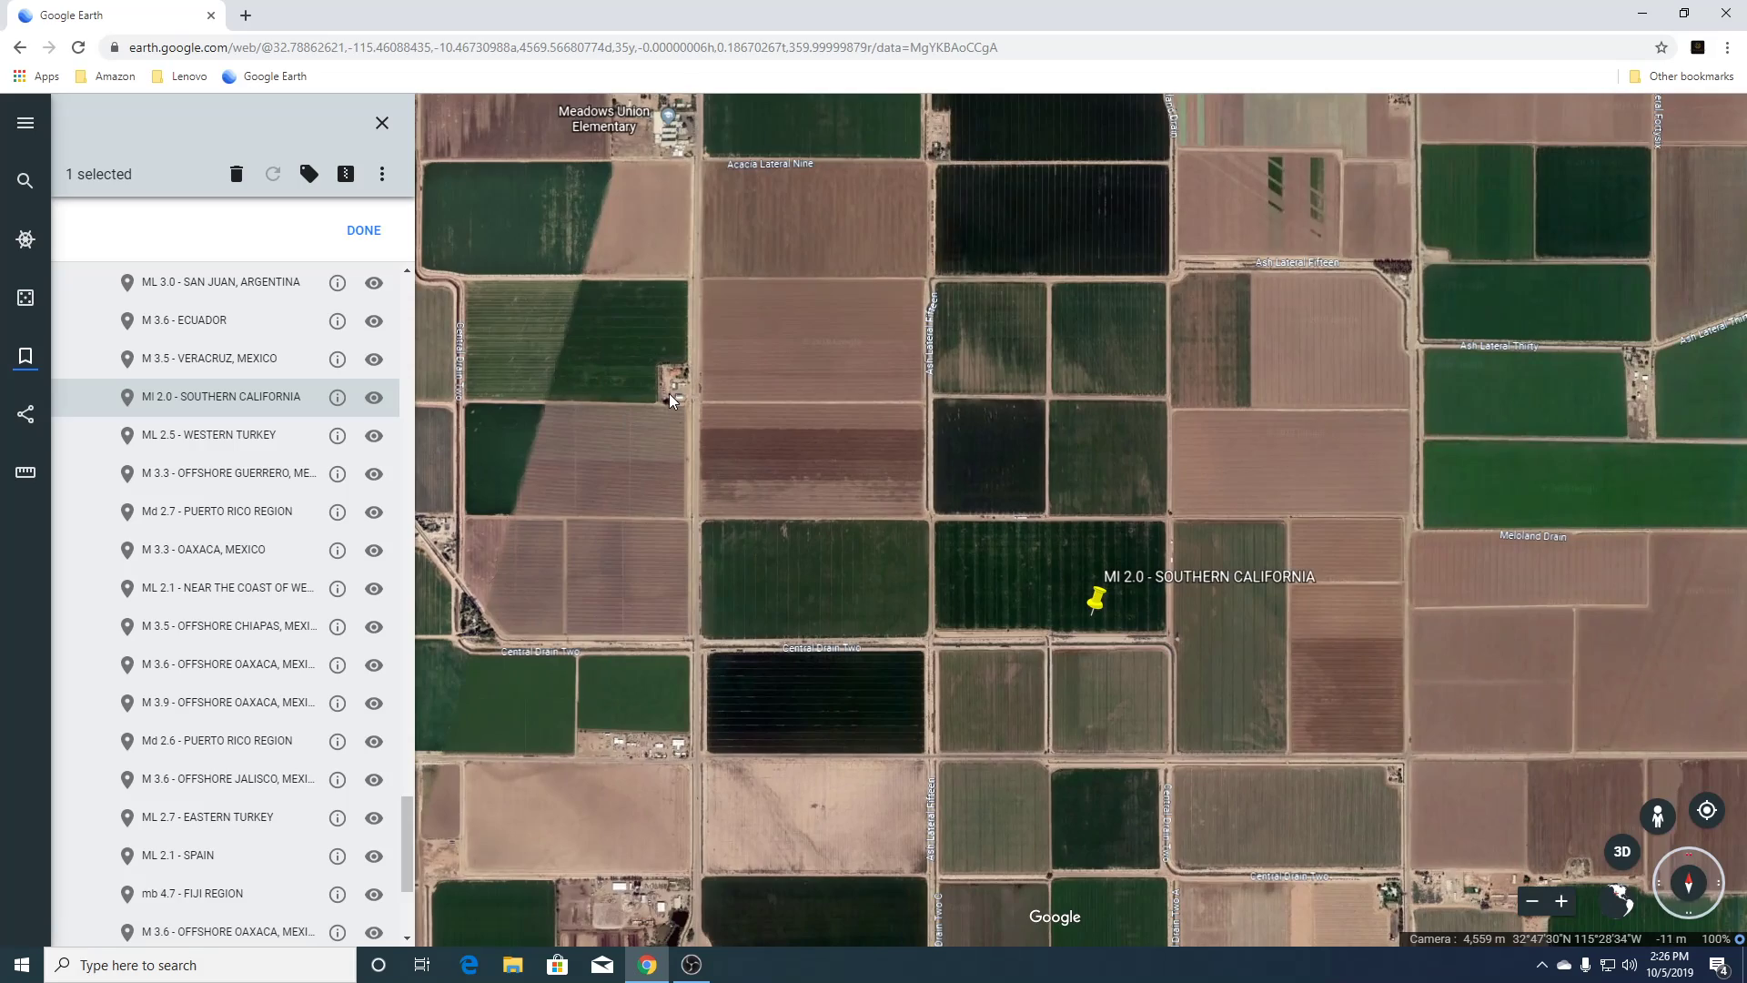
scroll(669, 394, up, 8)
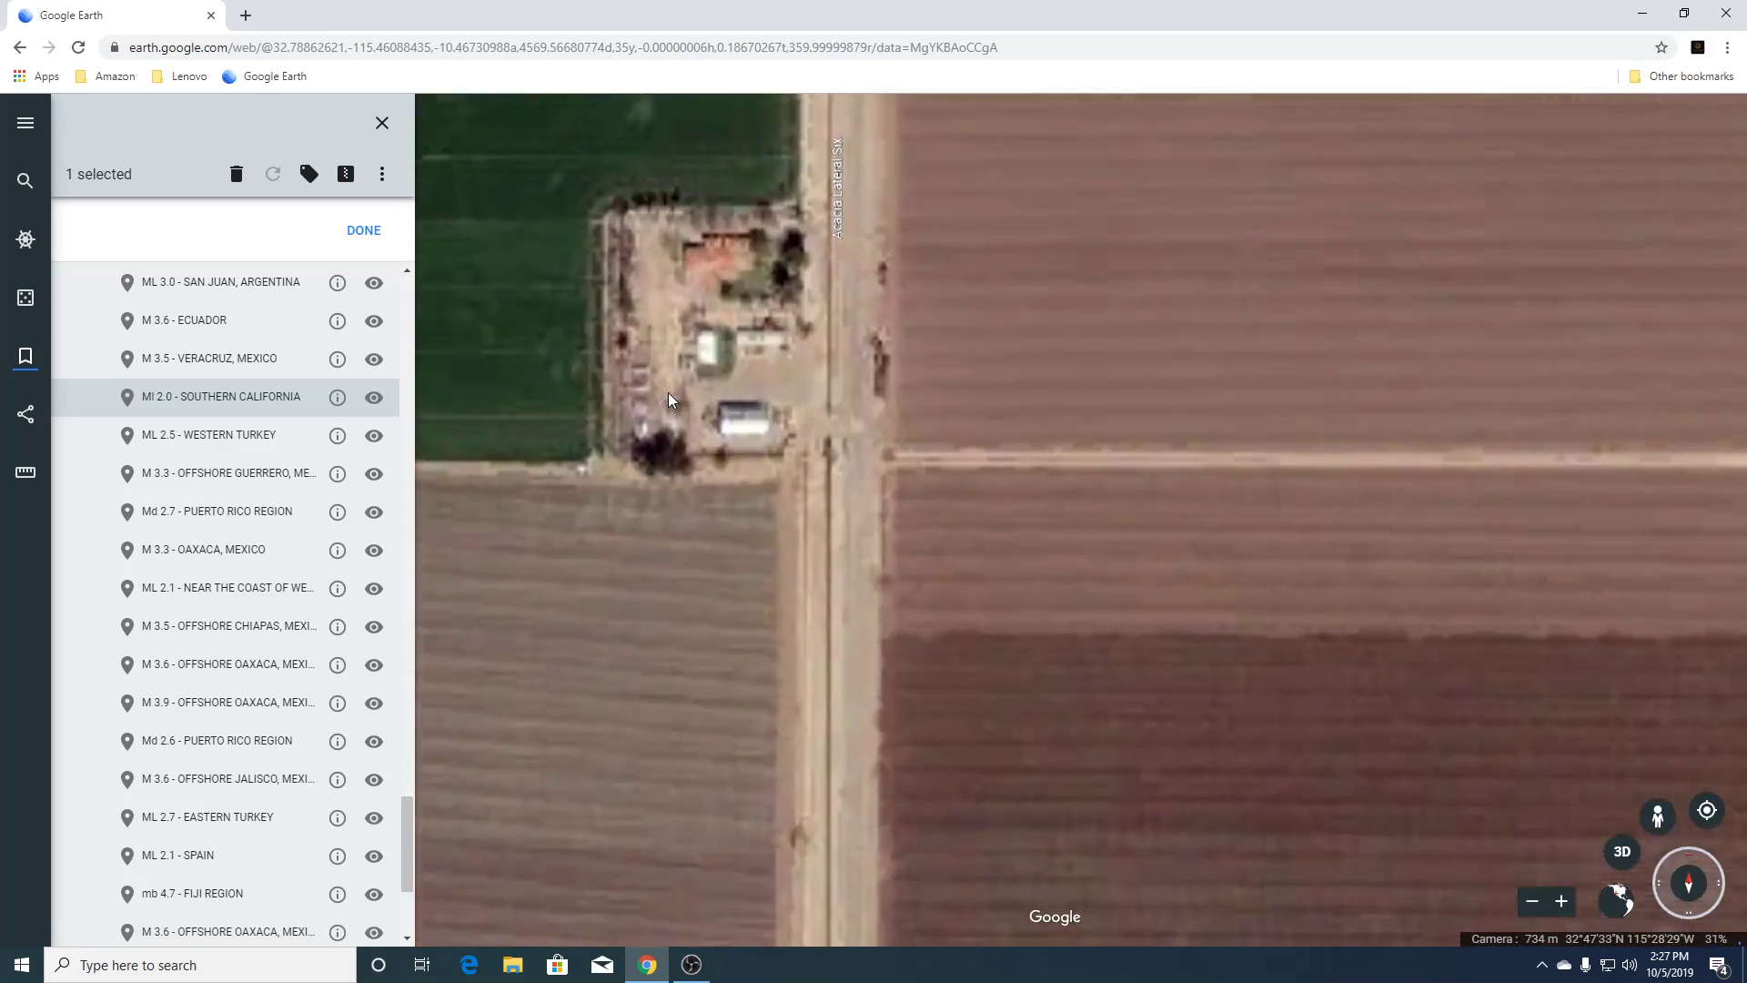
scroll(668, 392, down, 2)
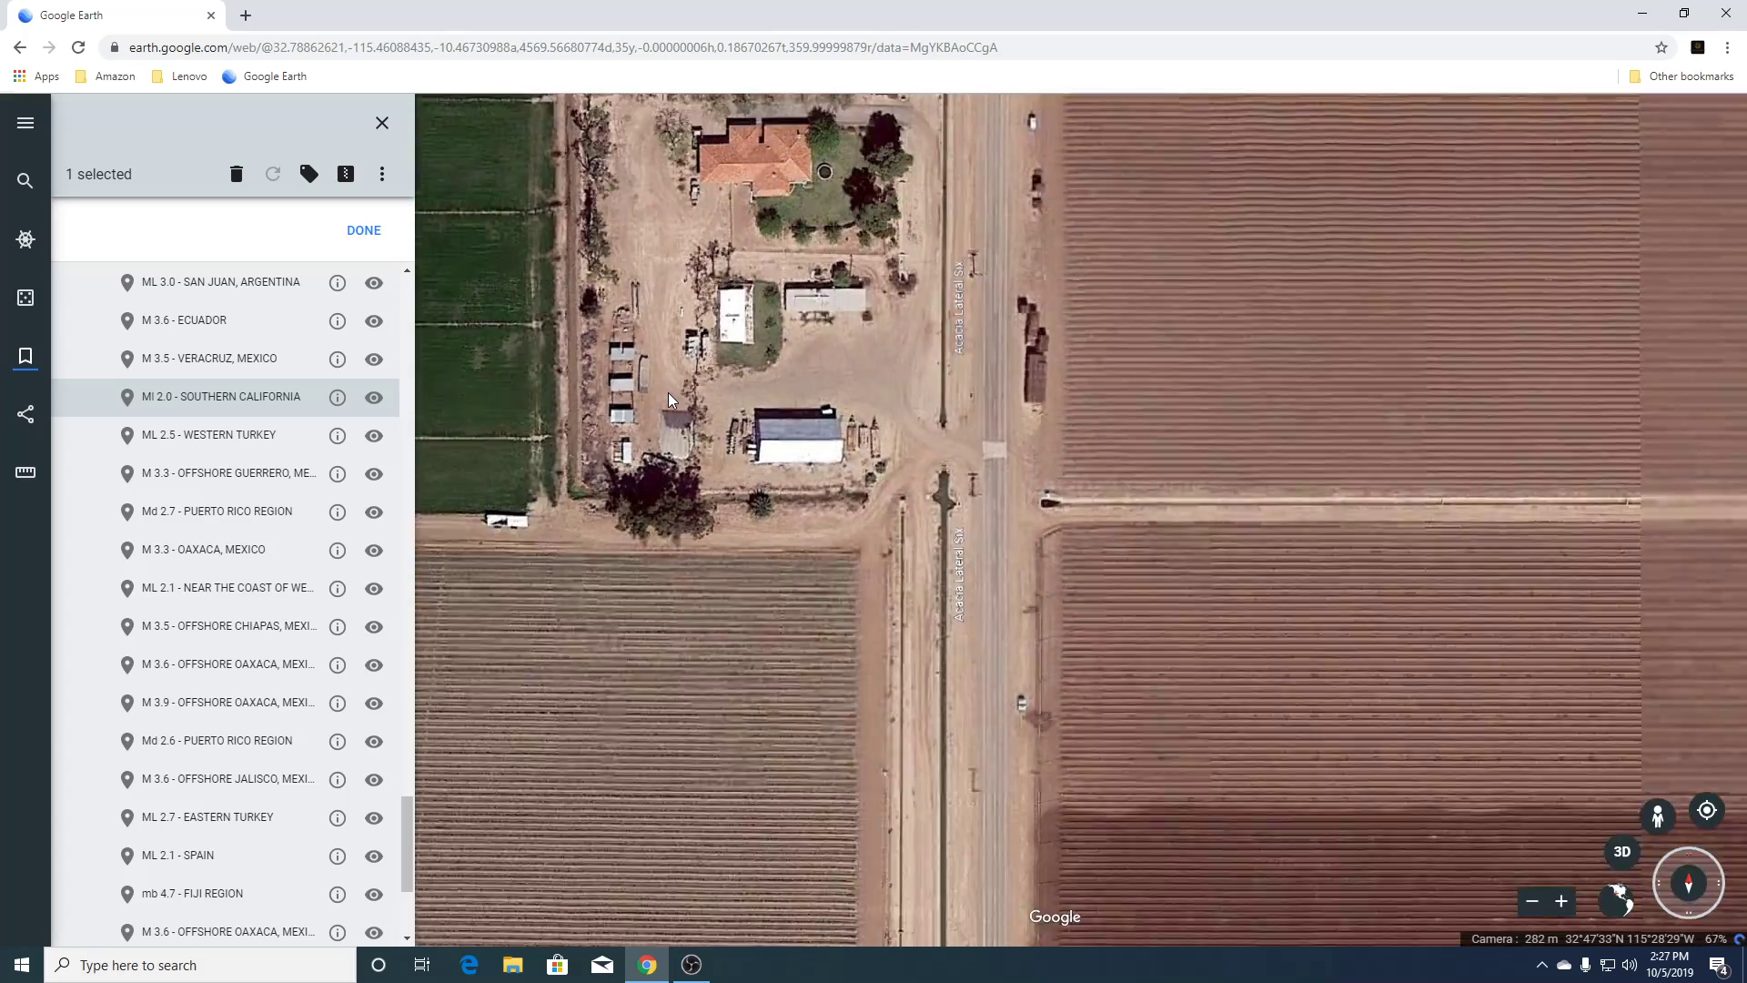
scroll(668, 391, down, 5)
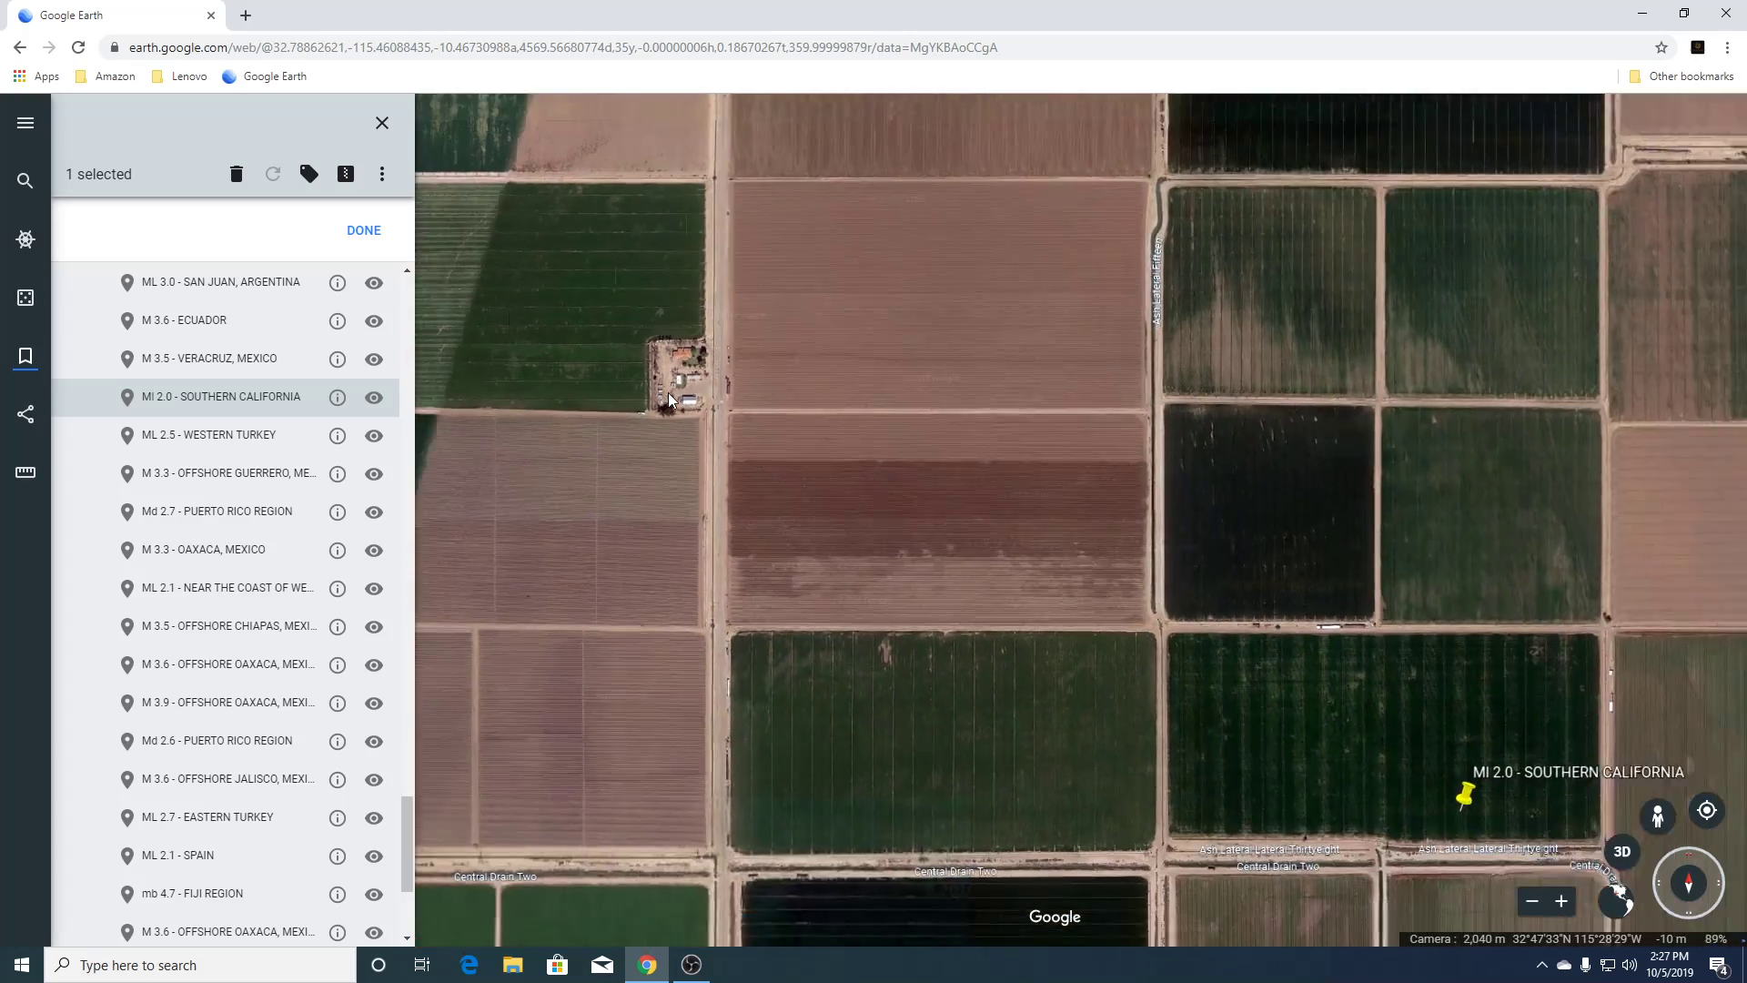
scroll(668, 392, down, 3)
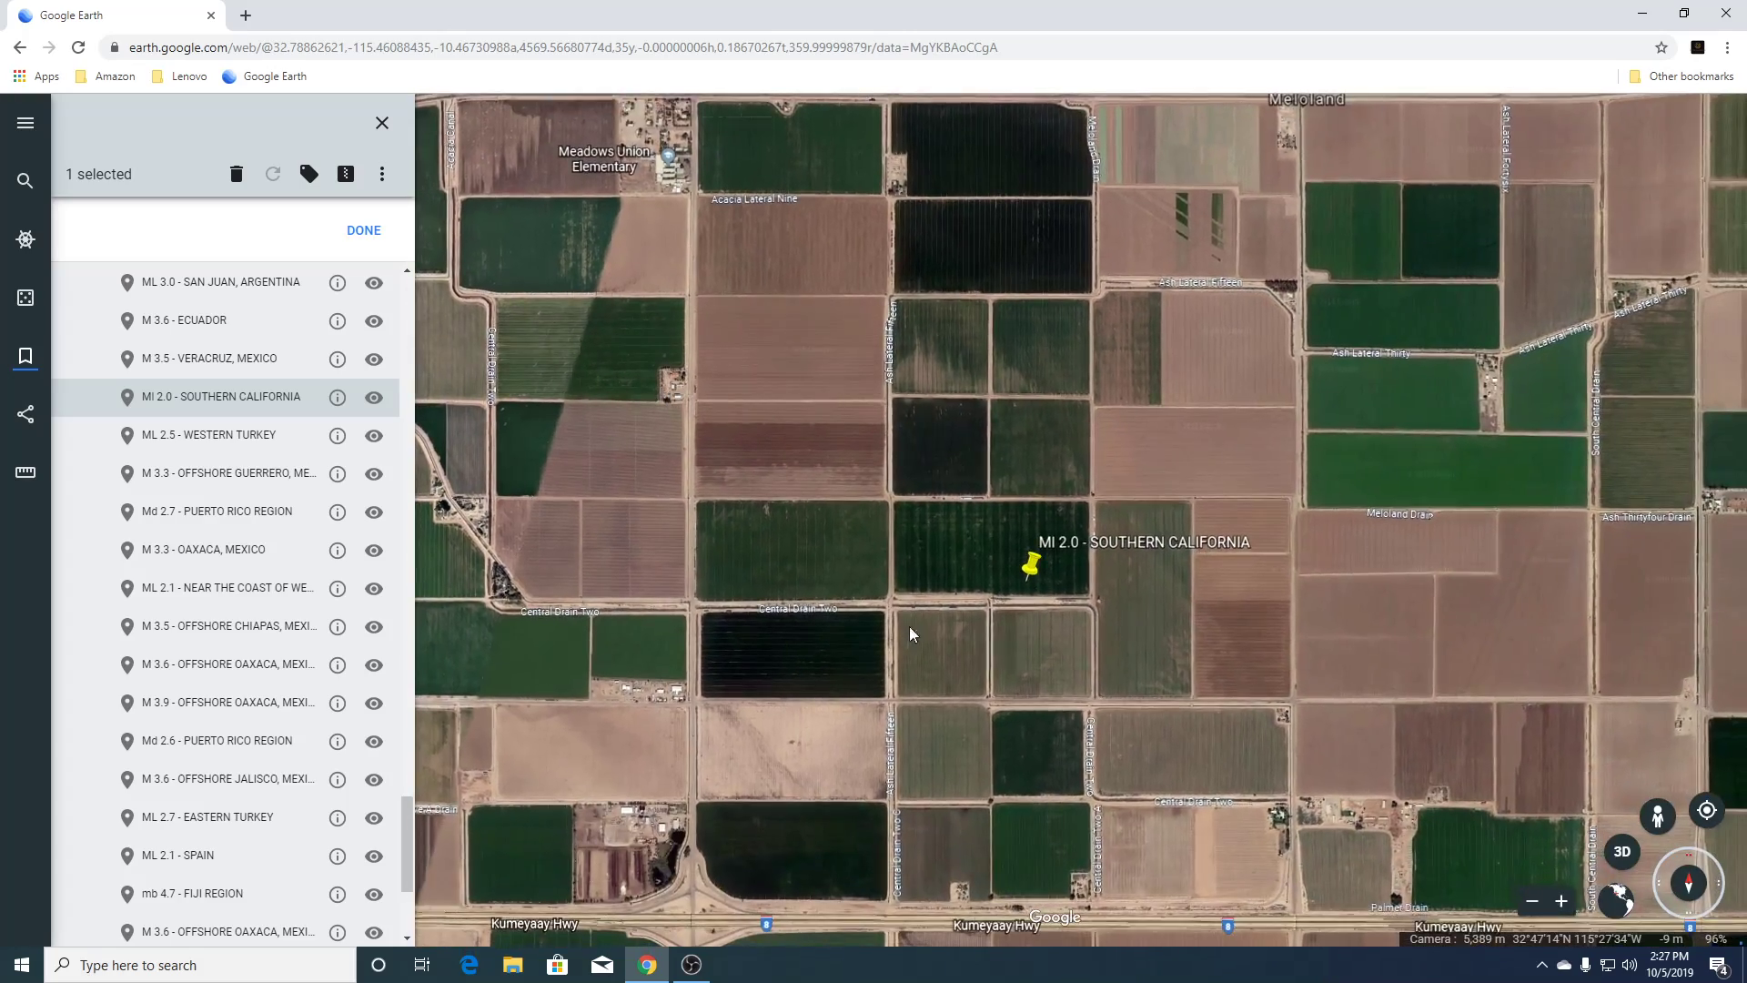
Examine the isolated farmhouse southeast of the Ml 2.0 - SOUTHERN CALIFORNIA placemark, near Ash Lateral Thirtythree, and the fields around it.
scroll(1294, 726, up, 5)
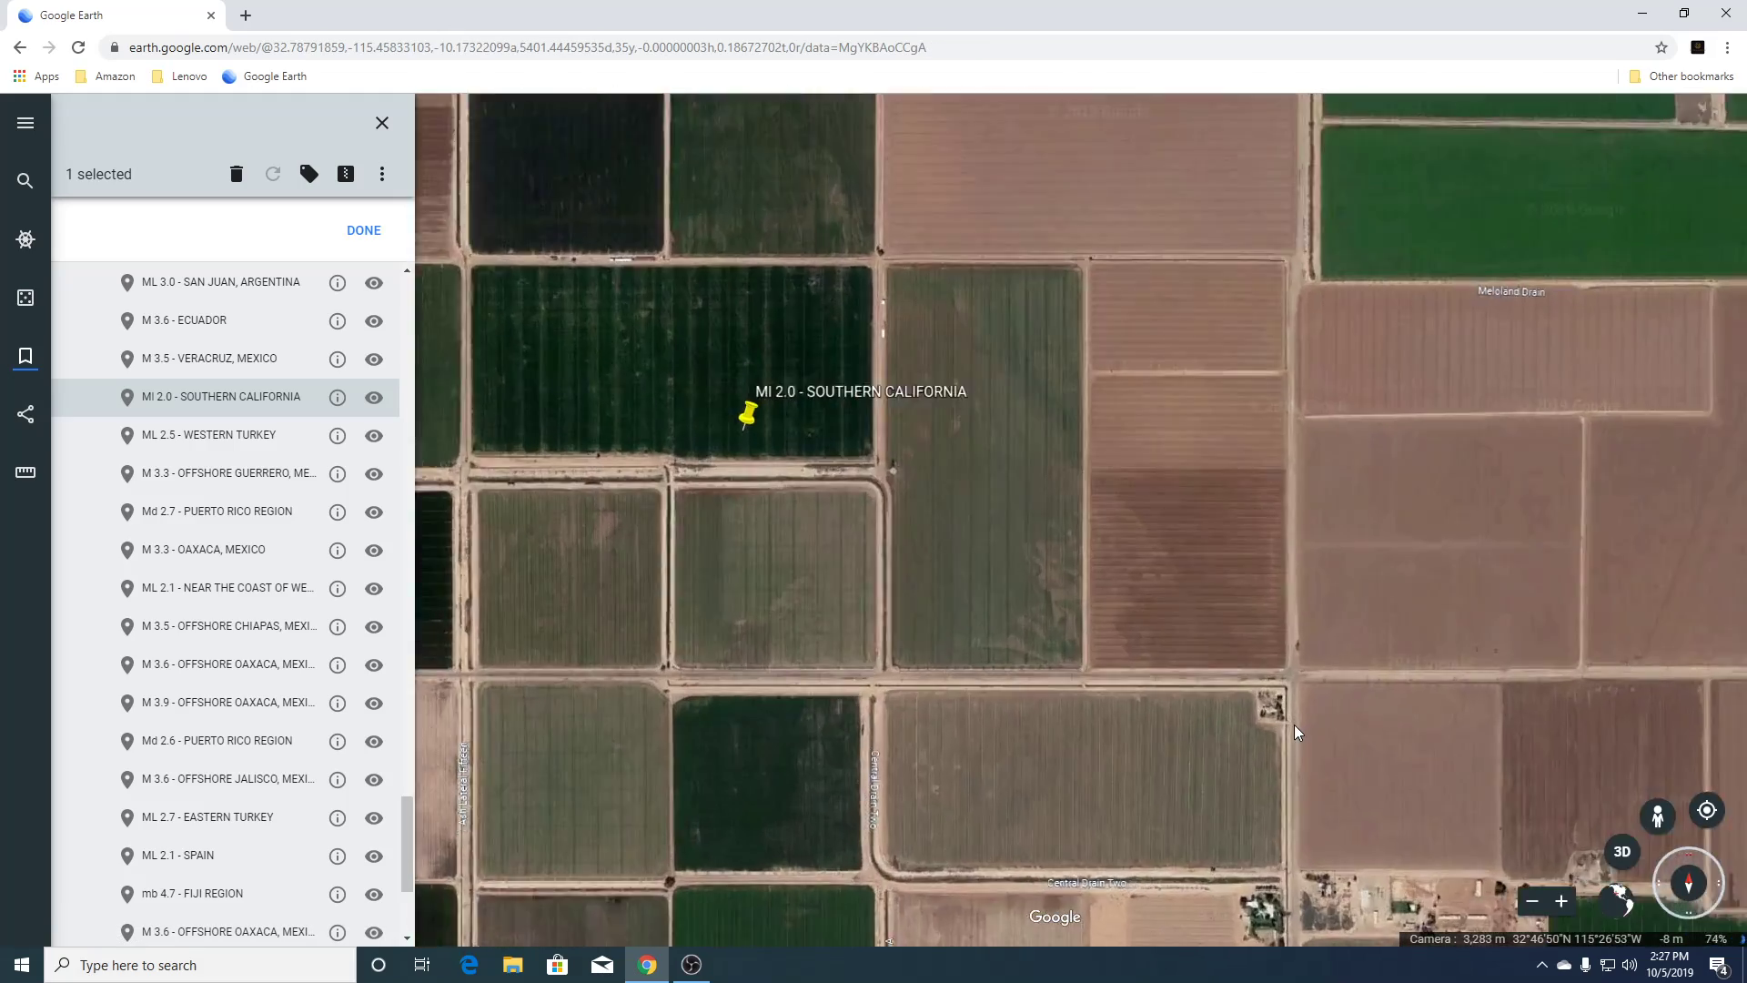
scroll(1295, 727, up, 3)
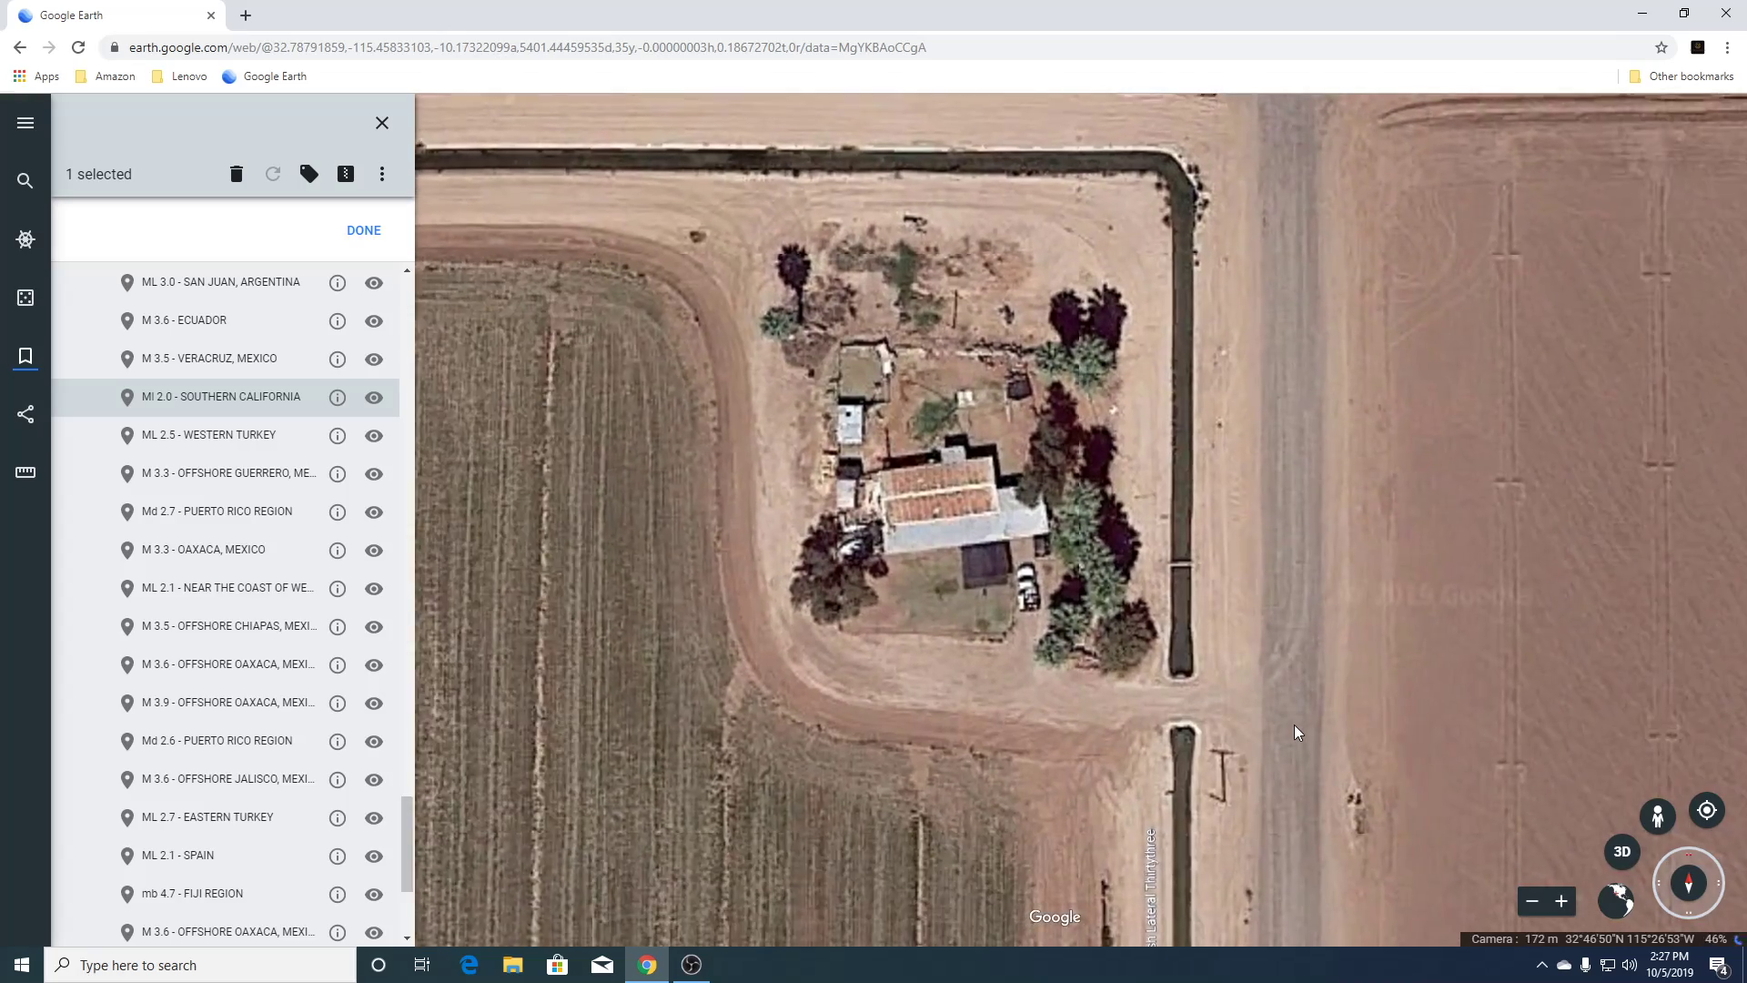
scroll(1295, 726, up, 2)
scroll(1295, 726, down, 5)
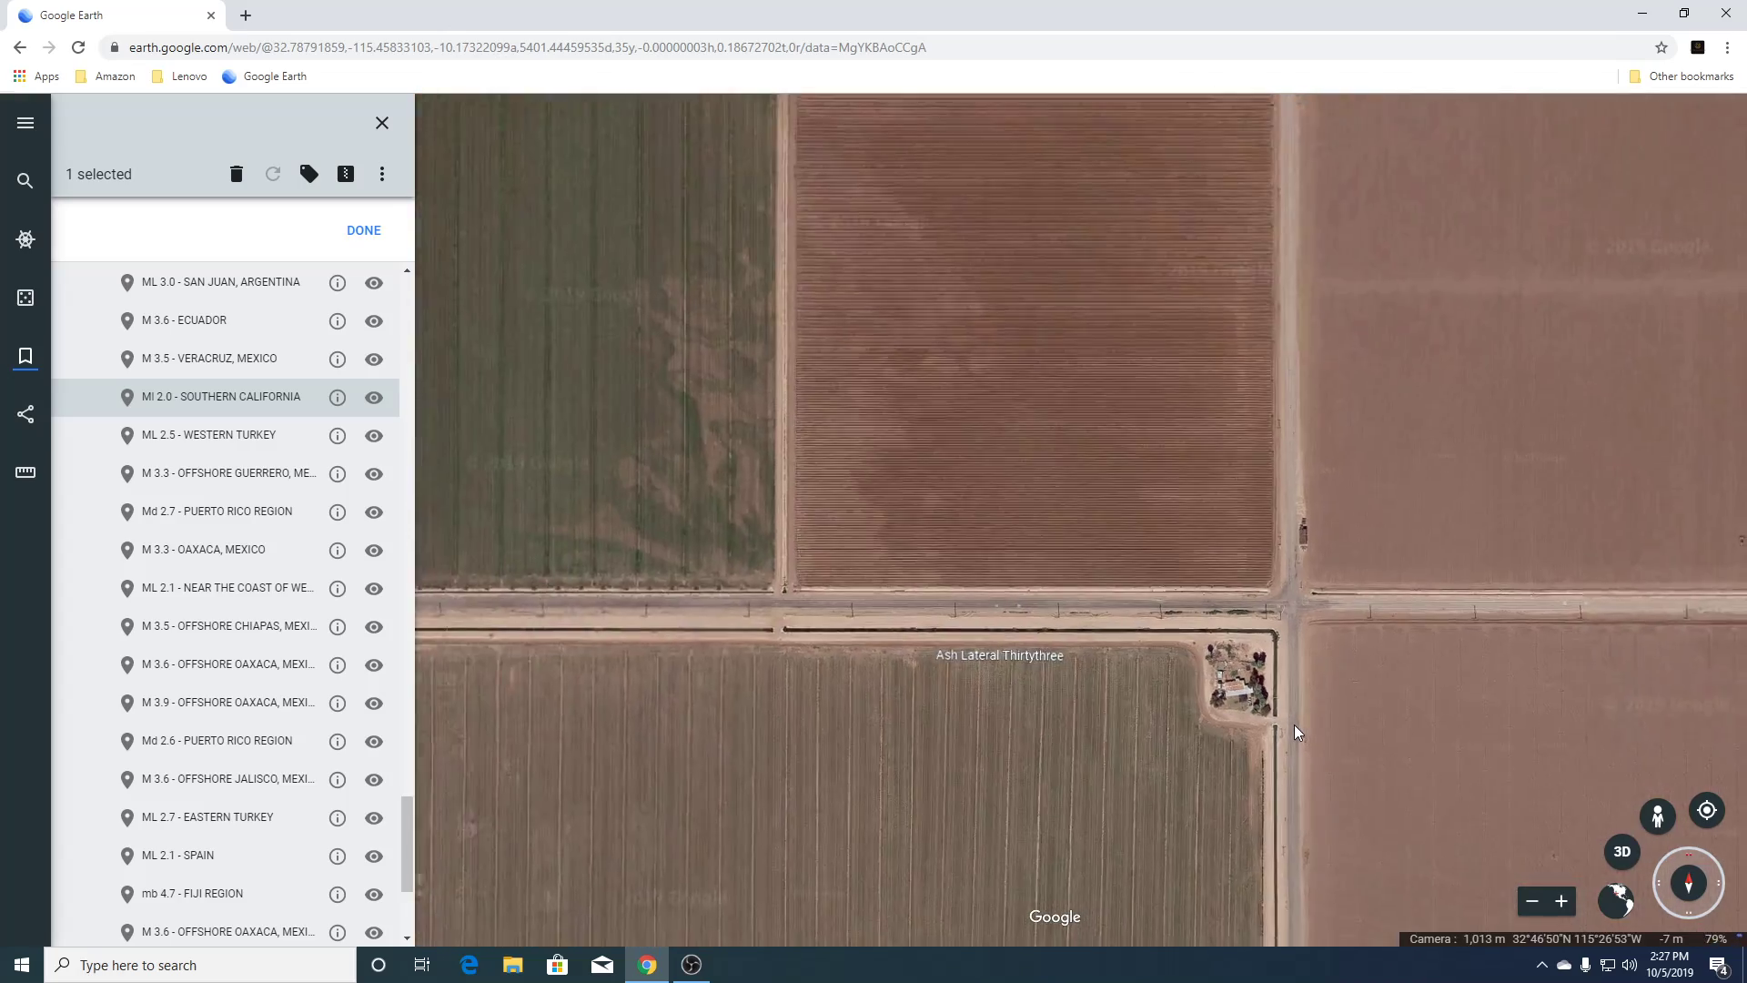
scroll(1294, 725, down, 2)
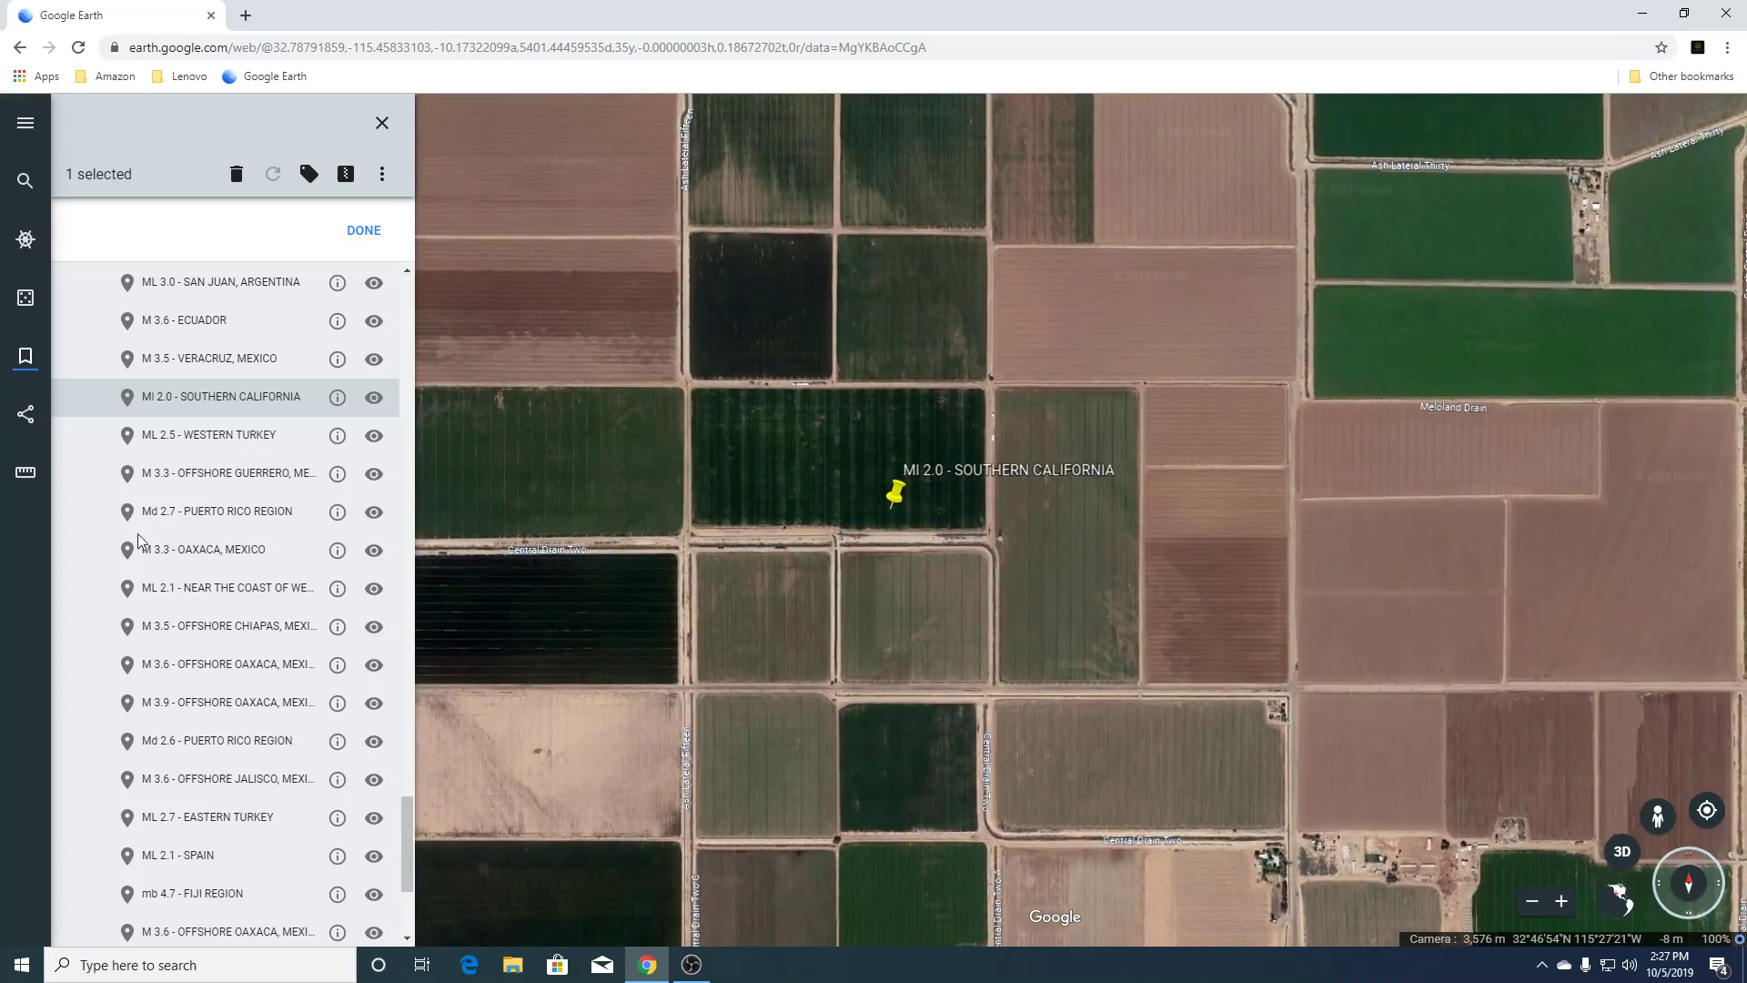
Fly to the ML 2.5 - WESTERN TURKEY placemark and examine the small island northeast of it up close.
click(167, 440)
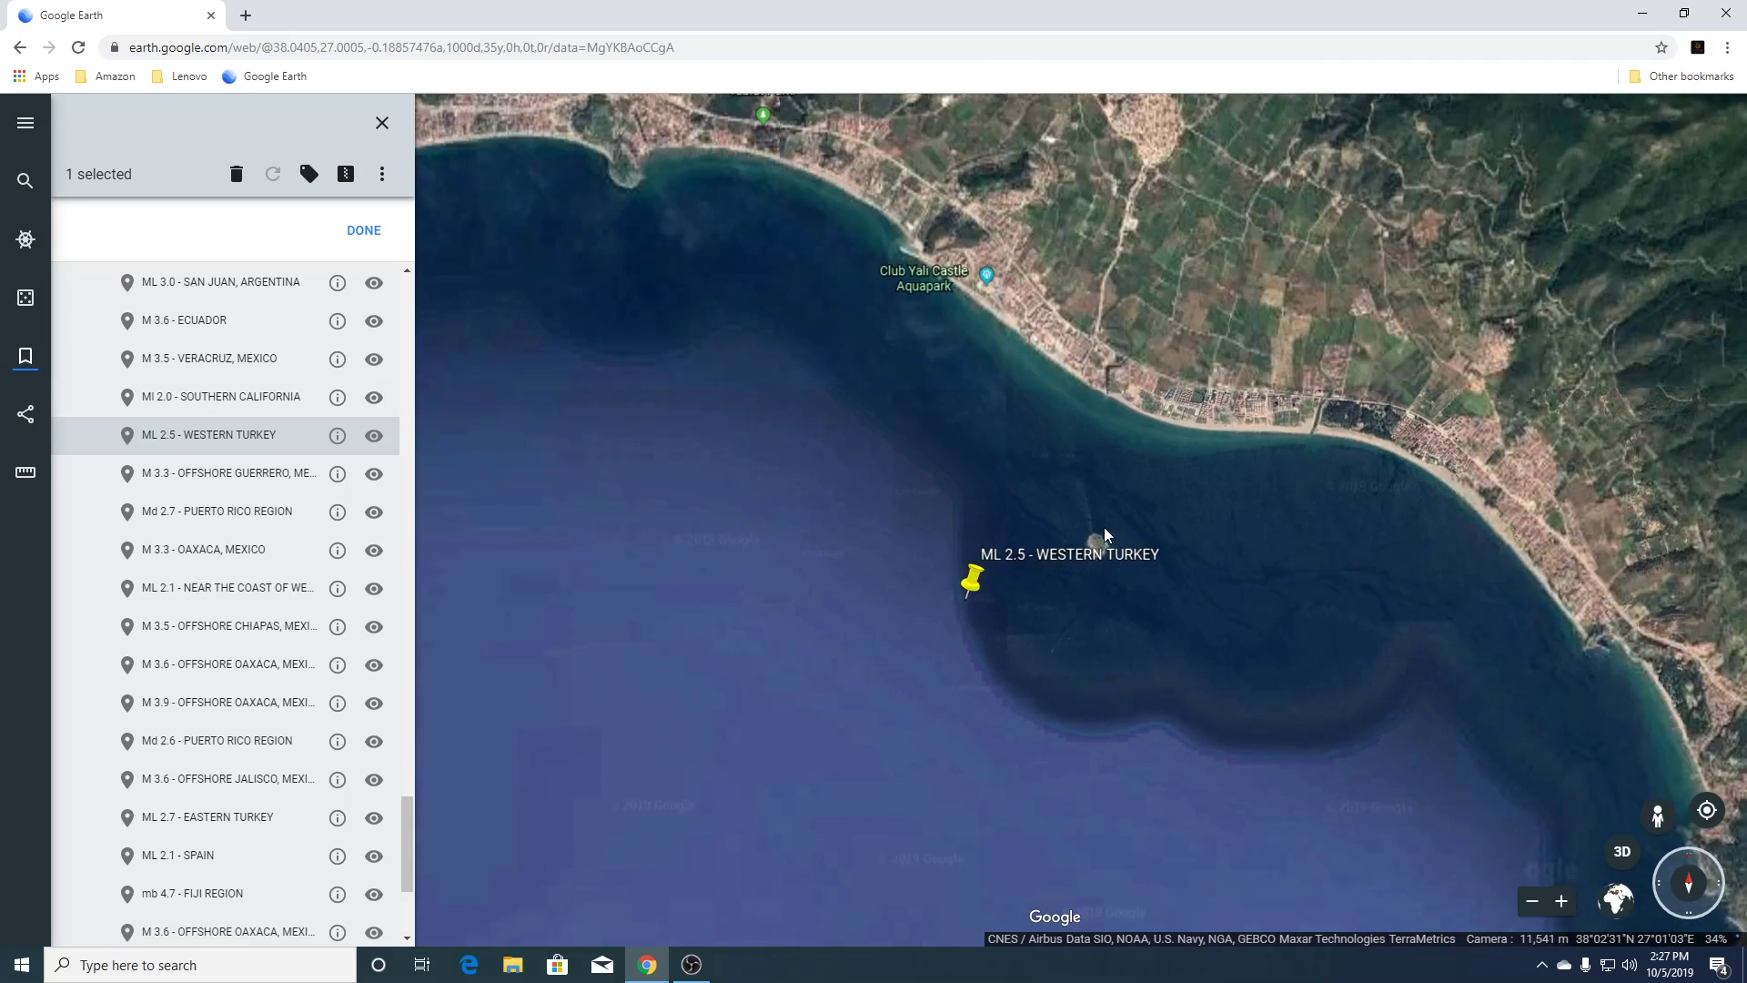
scroll(1085, 544, up, 8)
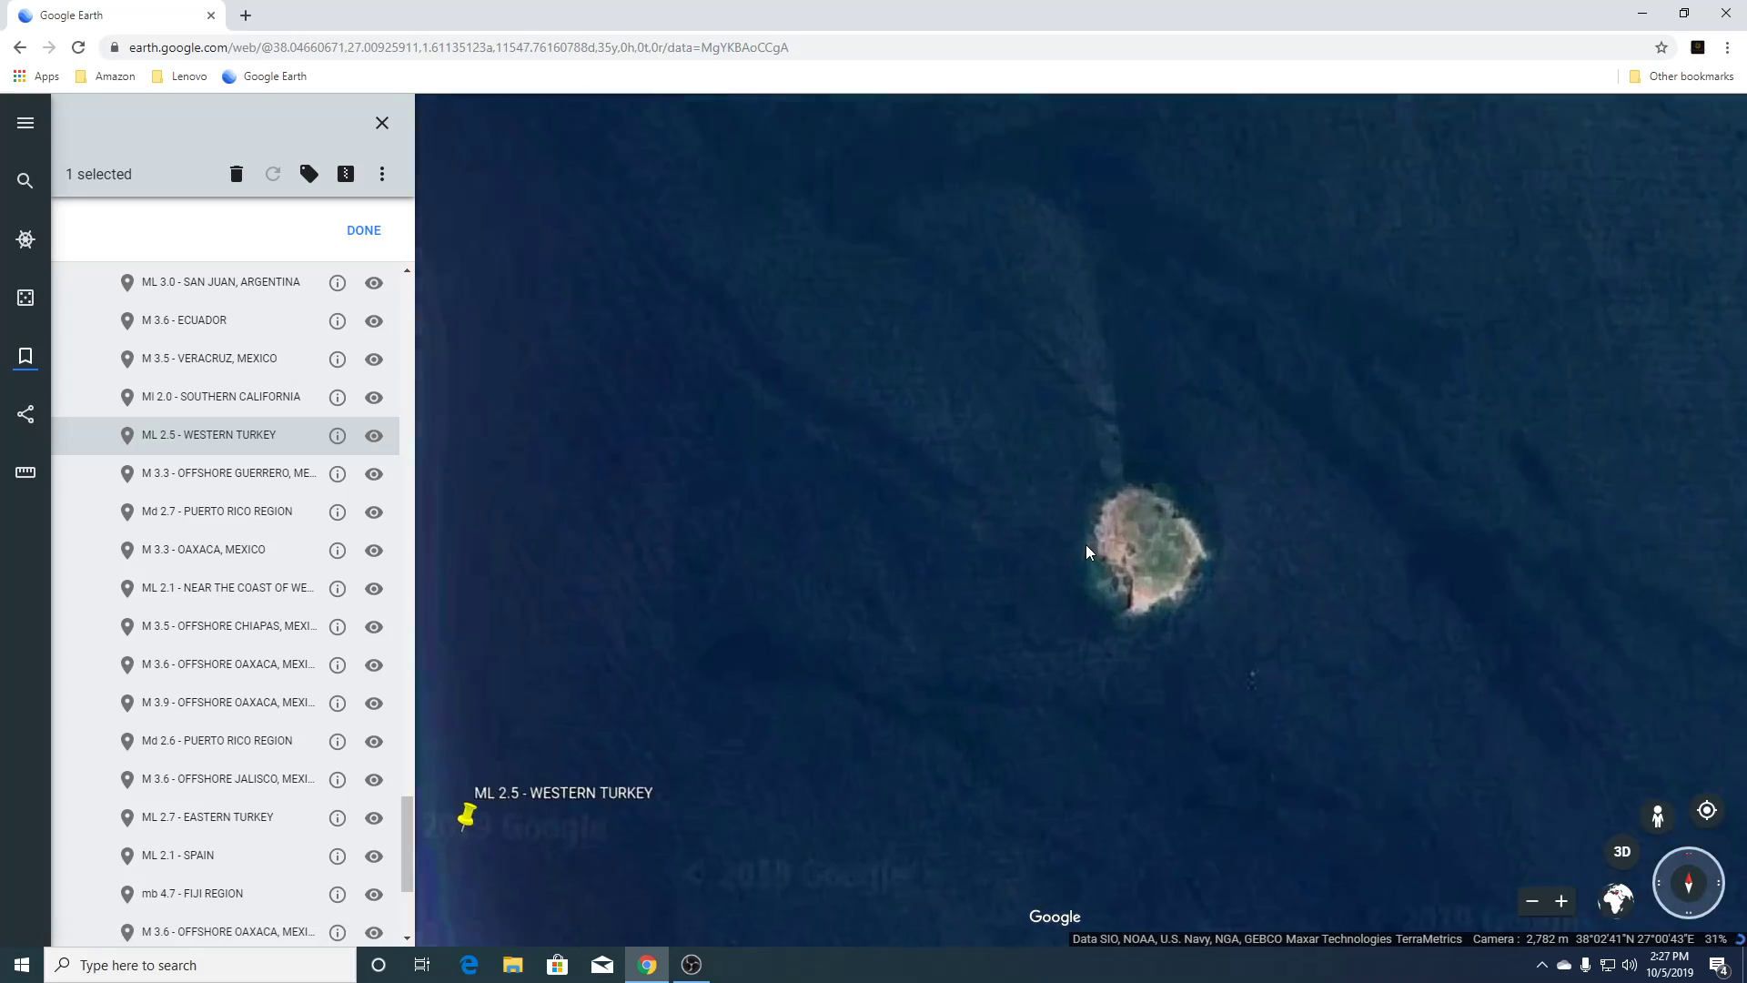
scroll(1085, 544, down, 5)
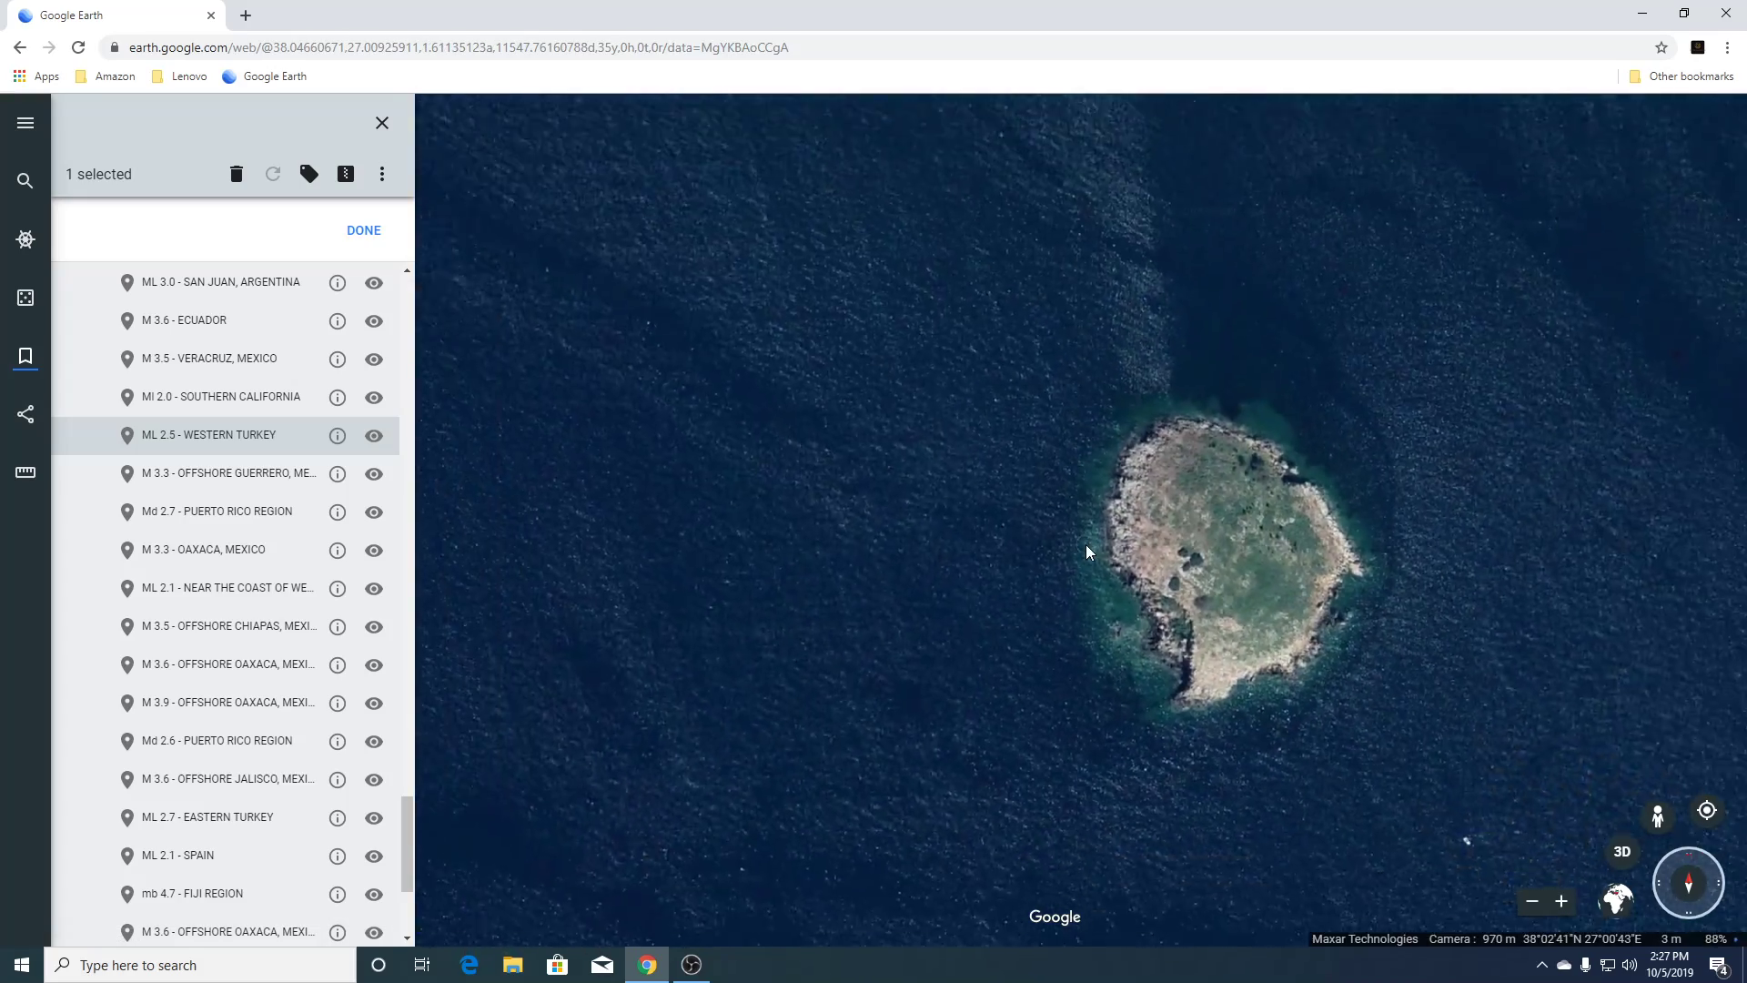
scroll(1086, 546, down, 3)
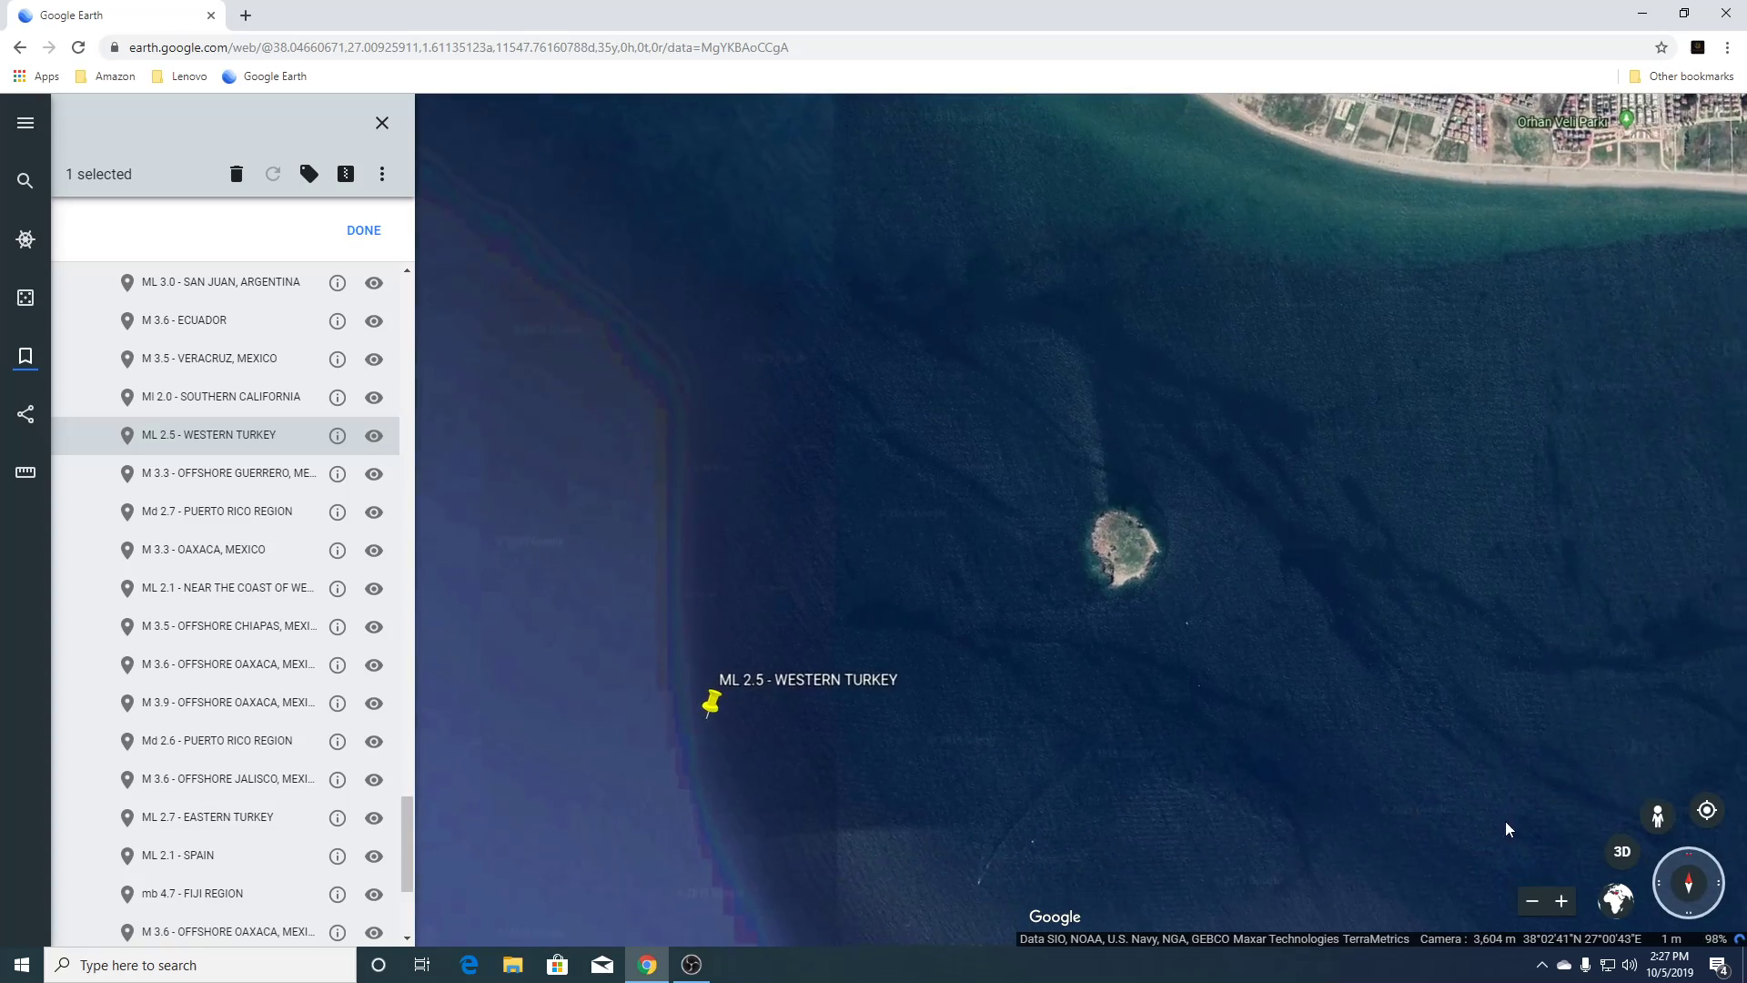
Examine the coastal settlement at the Kocaçay river mouth north of the ML 2.5 - WESTERN TURKEY placemark, along with the wider coastline.
scroll(1086, 817, down, 3)
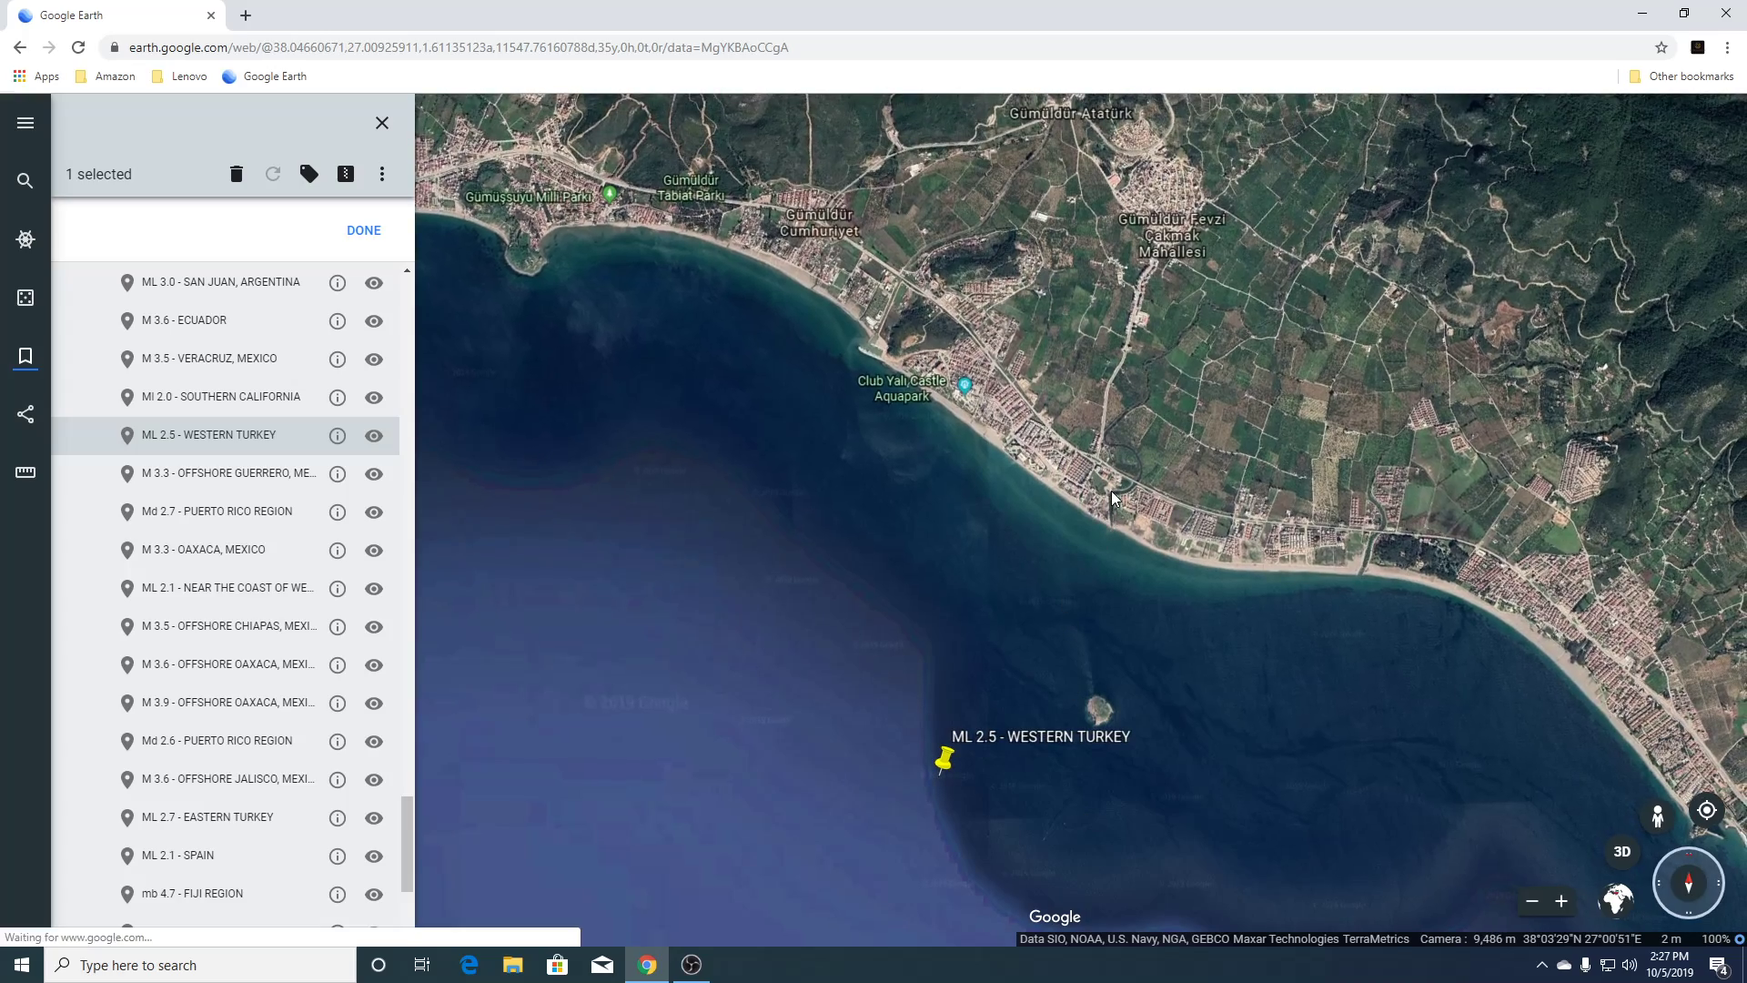
scroll(1111, 490, up, 8)
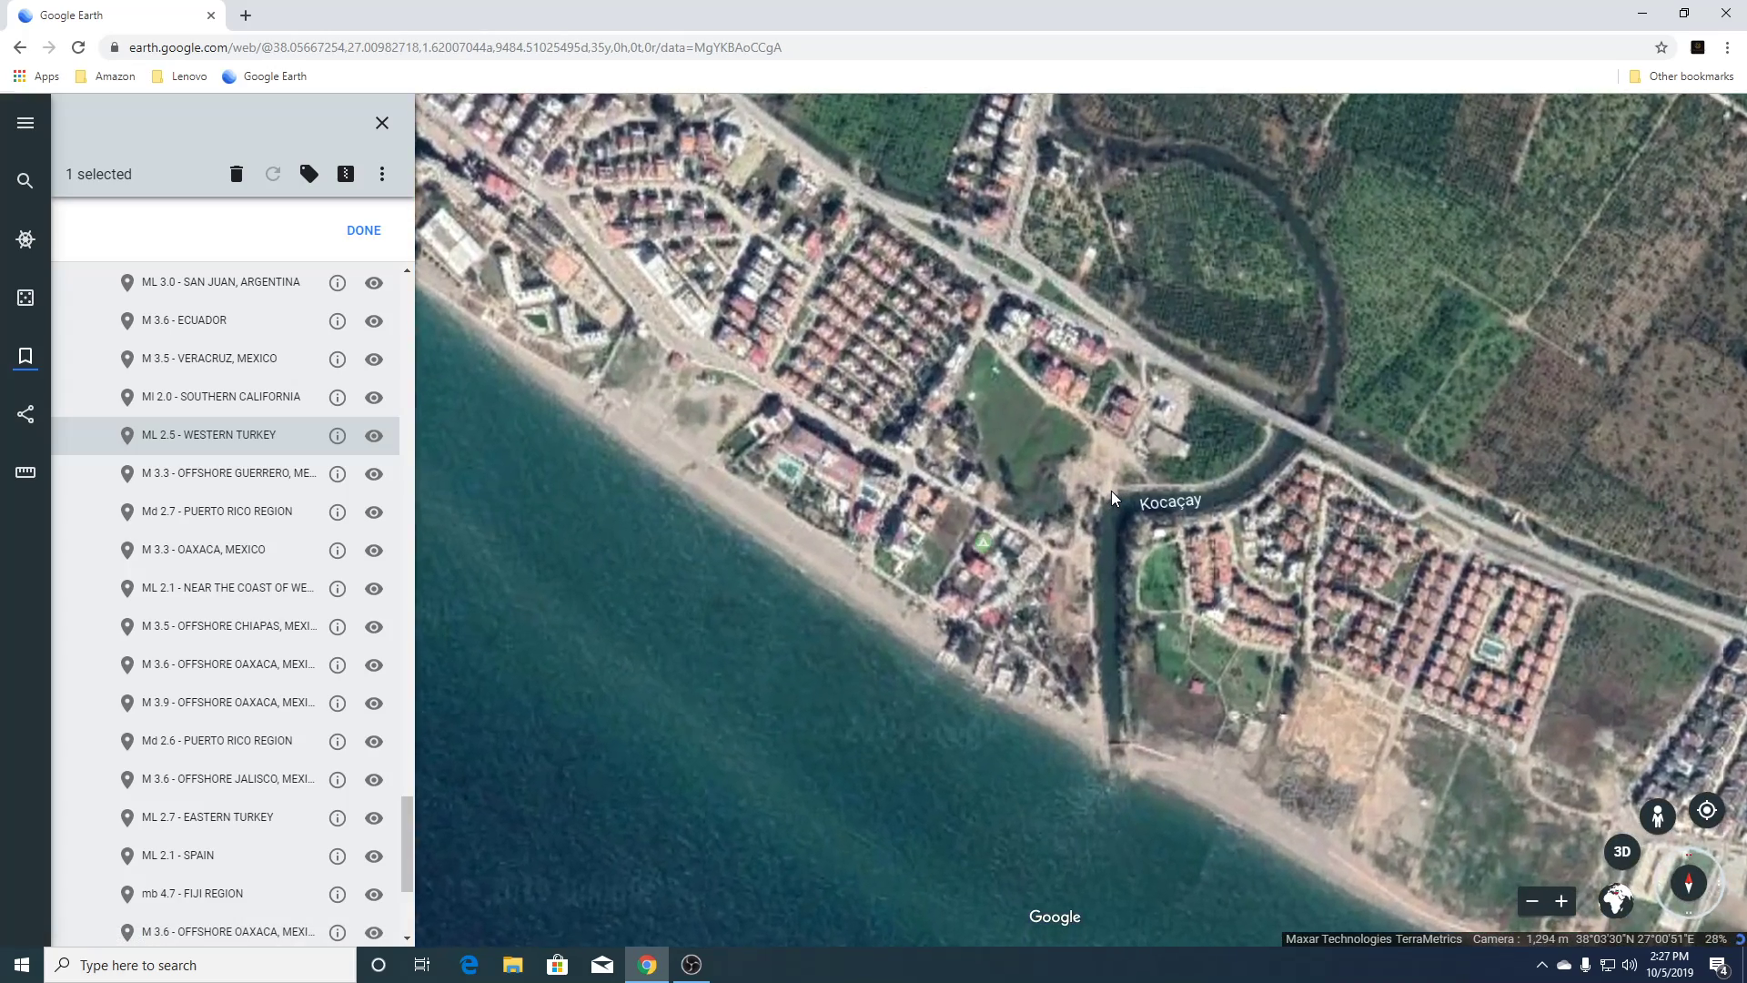
scroll(1112, 490, down, 2)
scroll(1111, 490, up, 5)
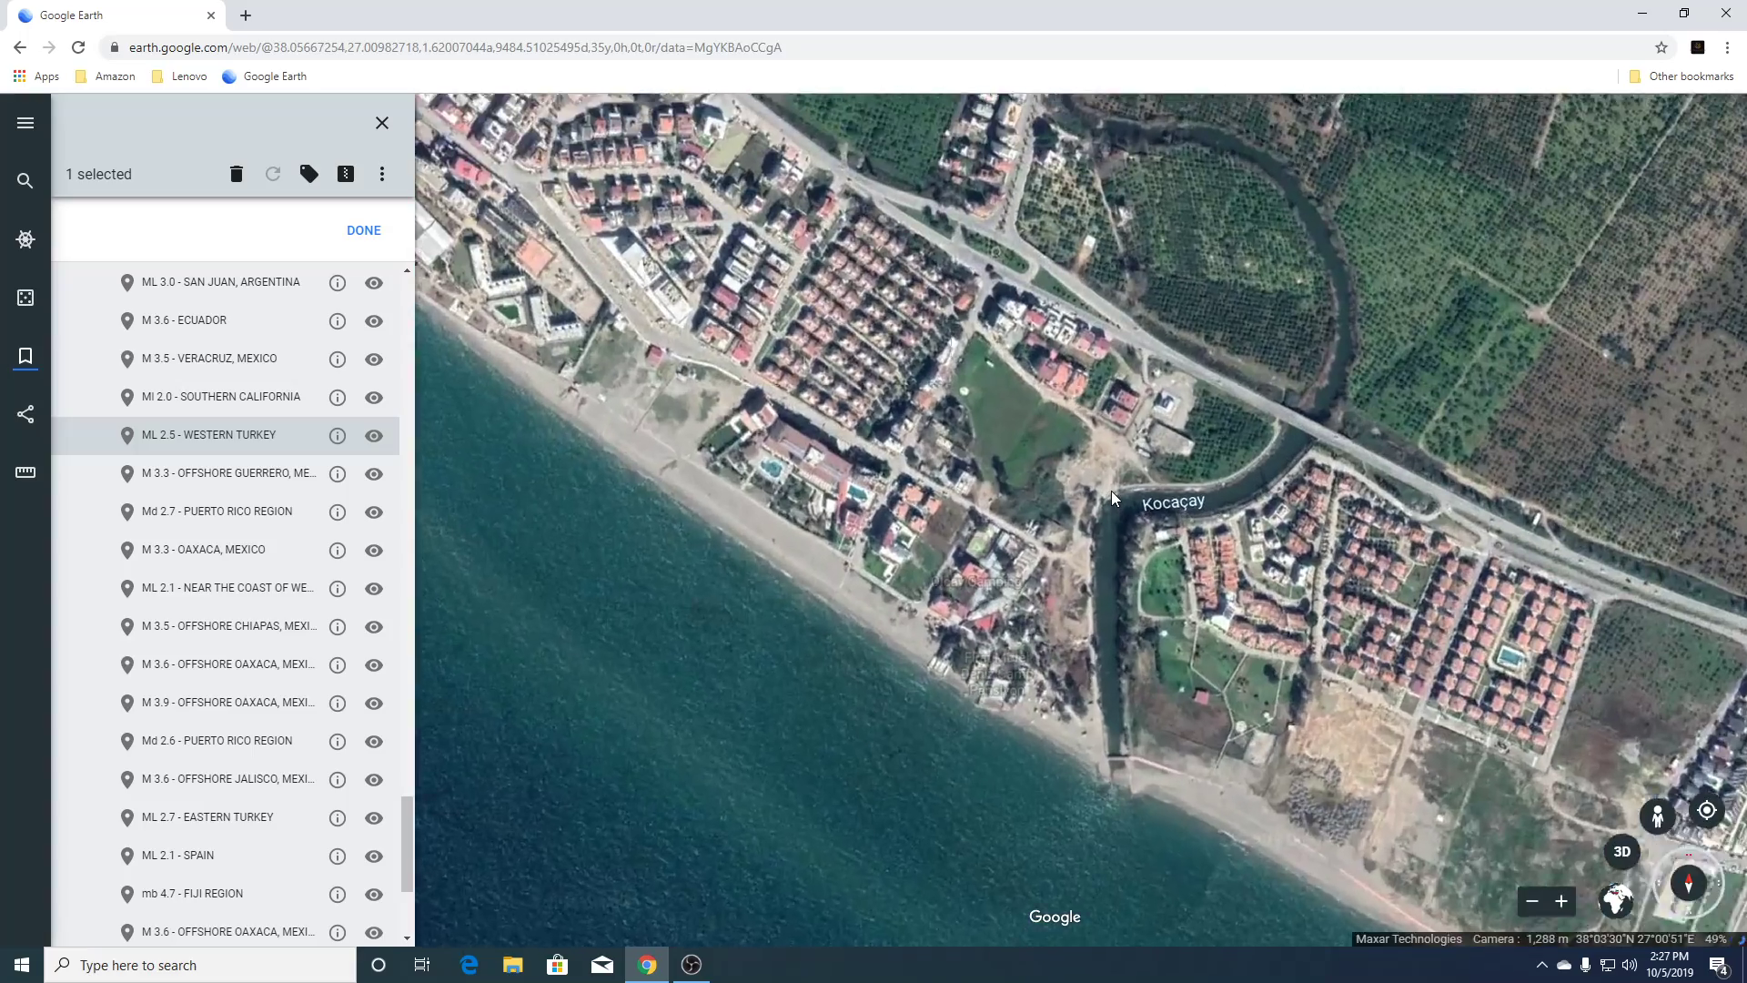
scroll(1111, 490, down, 5)
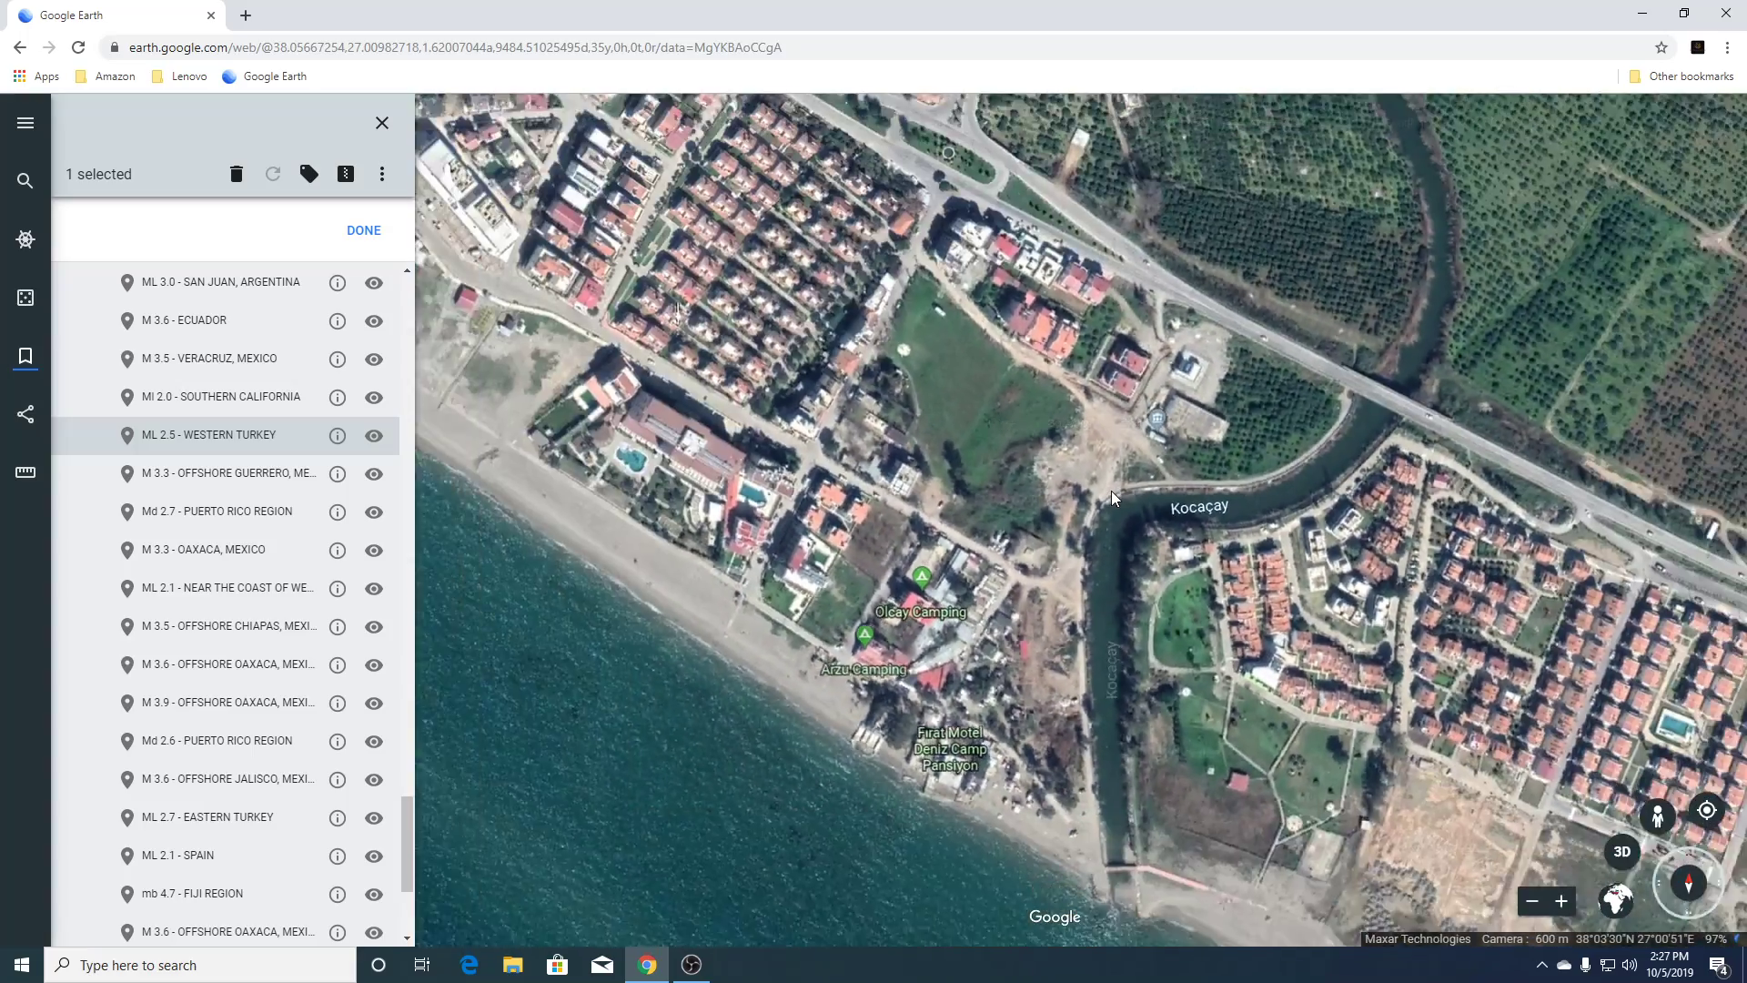
scroll(1111, 489, down, 5)
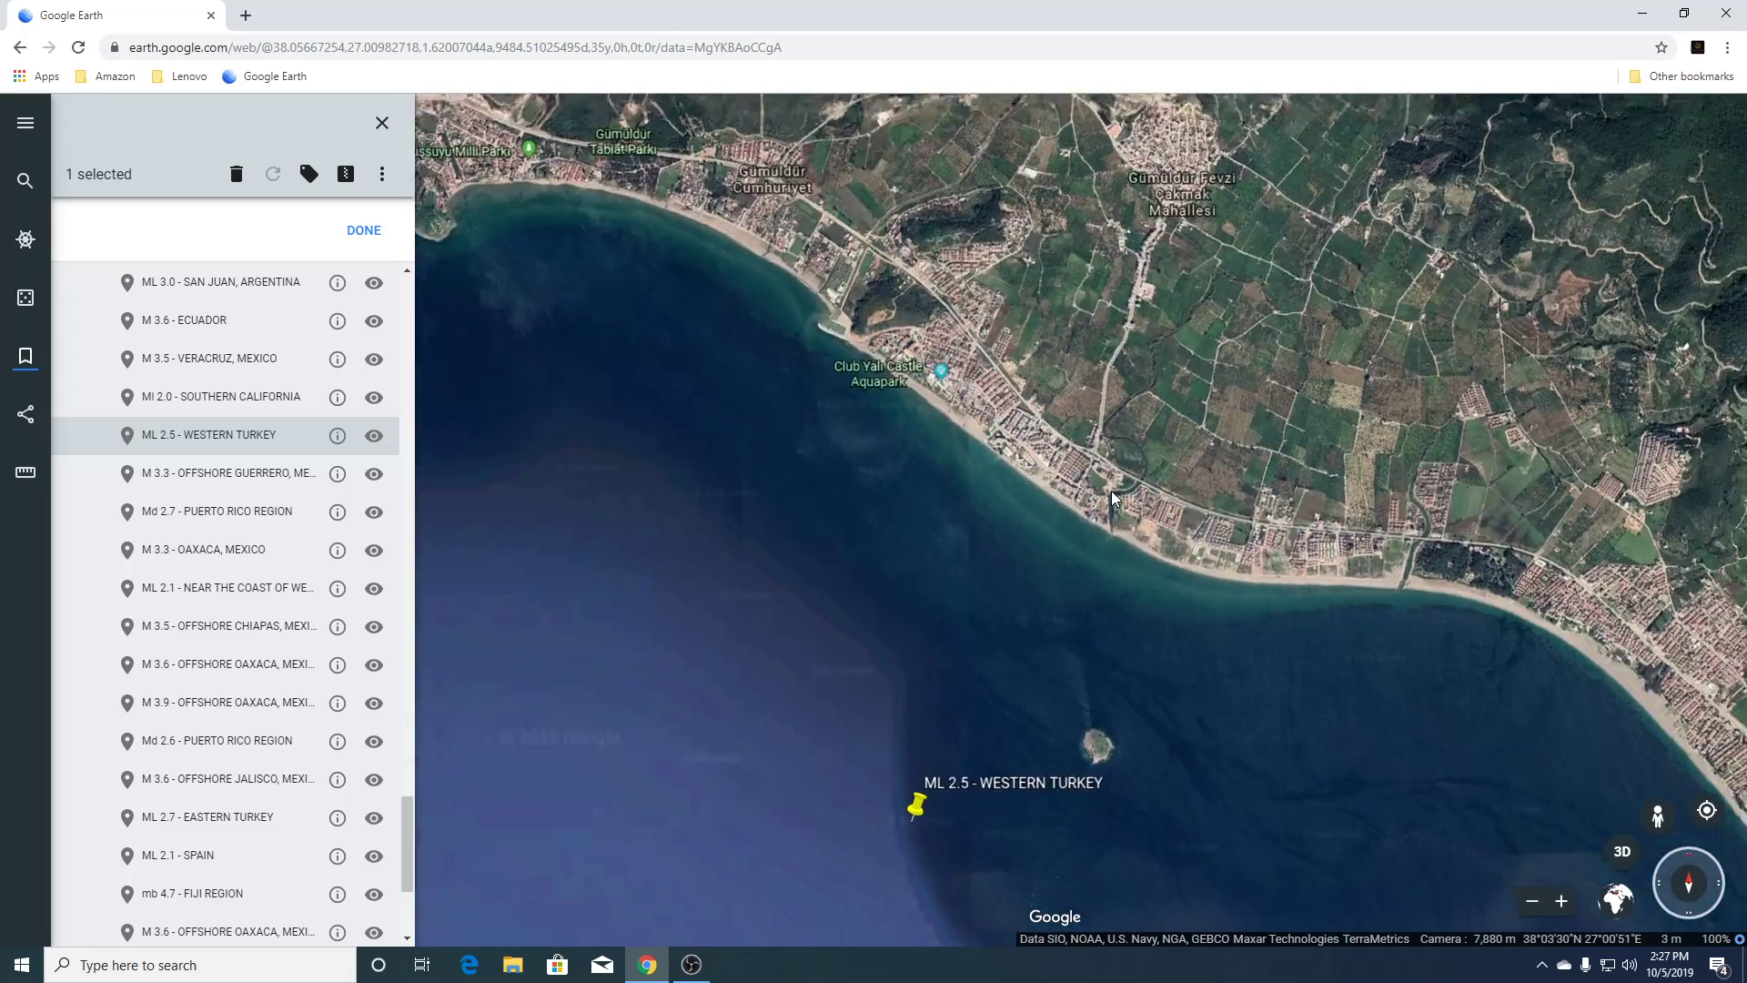
scroll(1111, 490, down, 2)
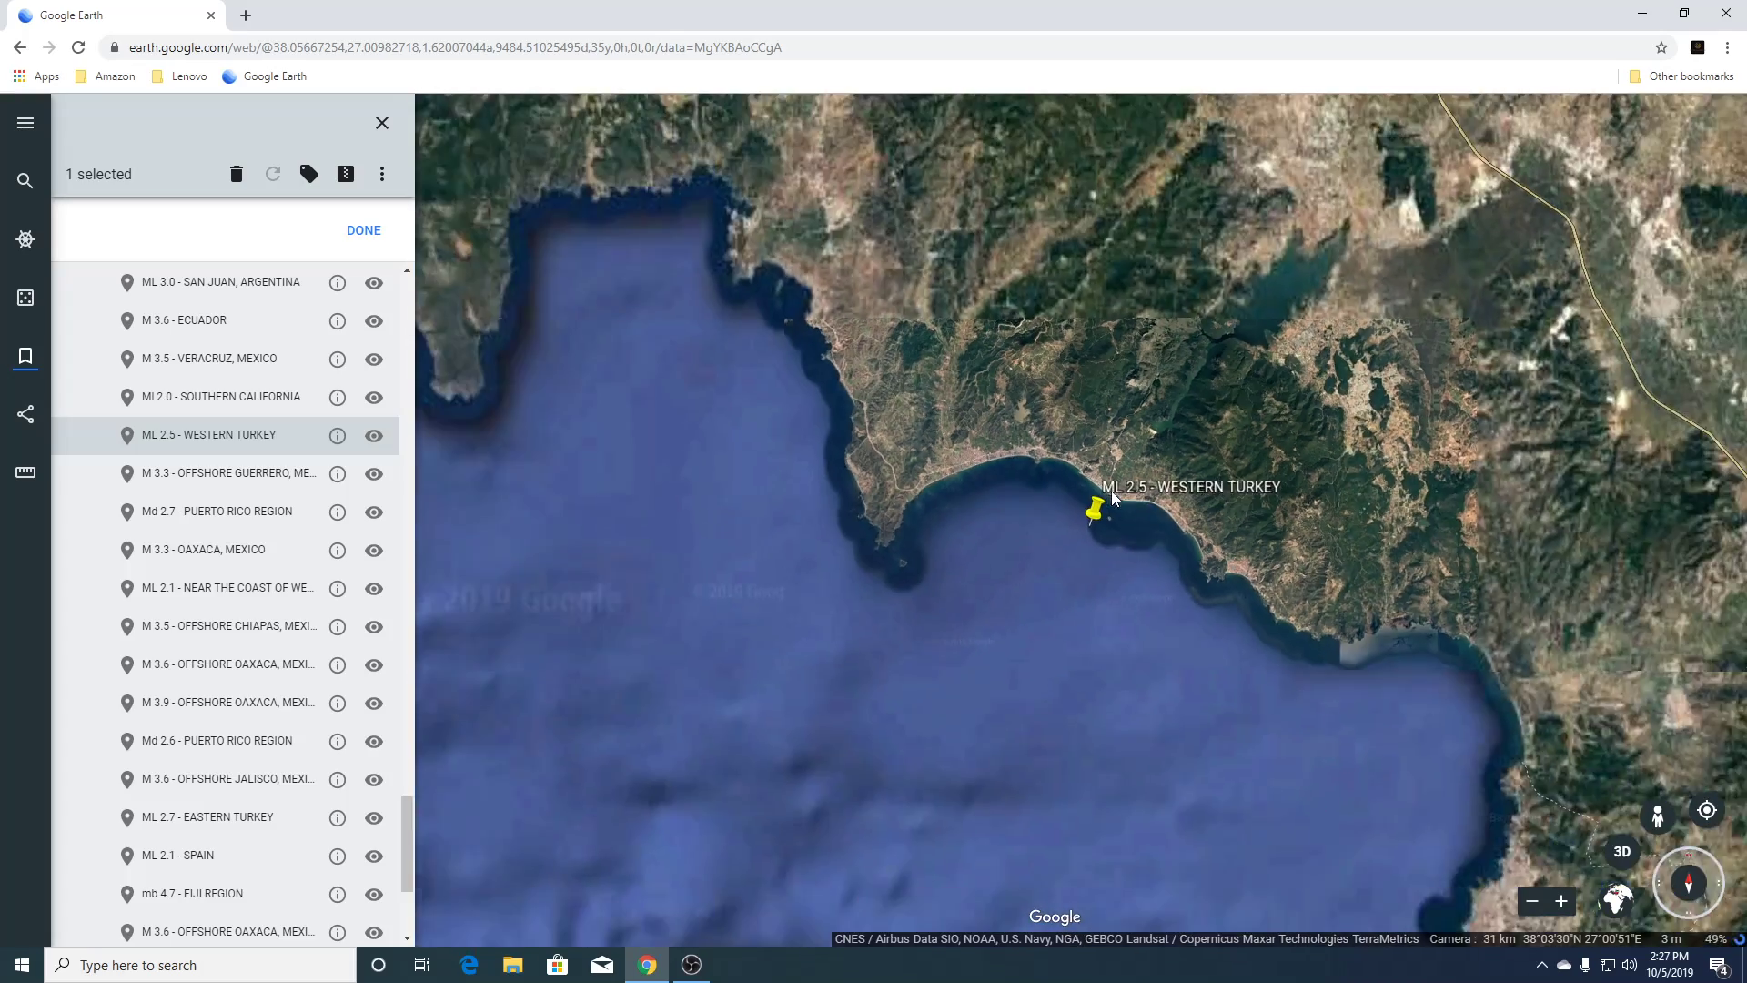
Fly to the M 3.3 - OFFSHORE GUERRERO, MEXICO placemark and examine the surrounding sea floor and nearby coast.
click(211, 474)
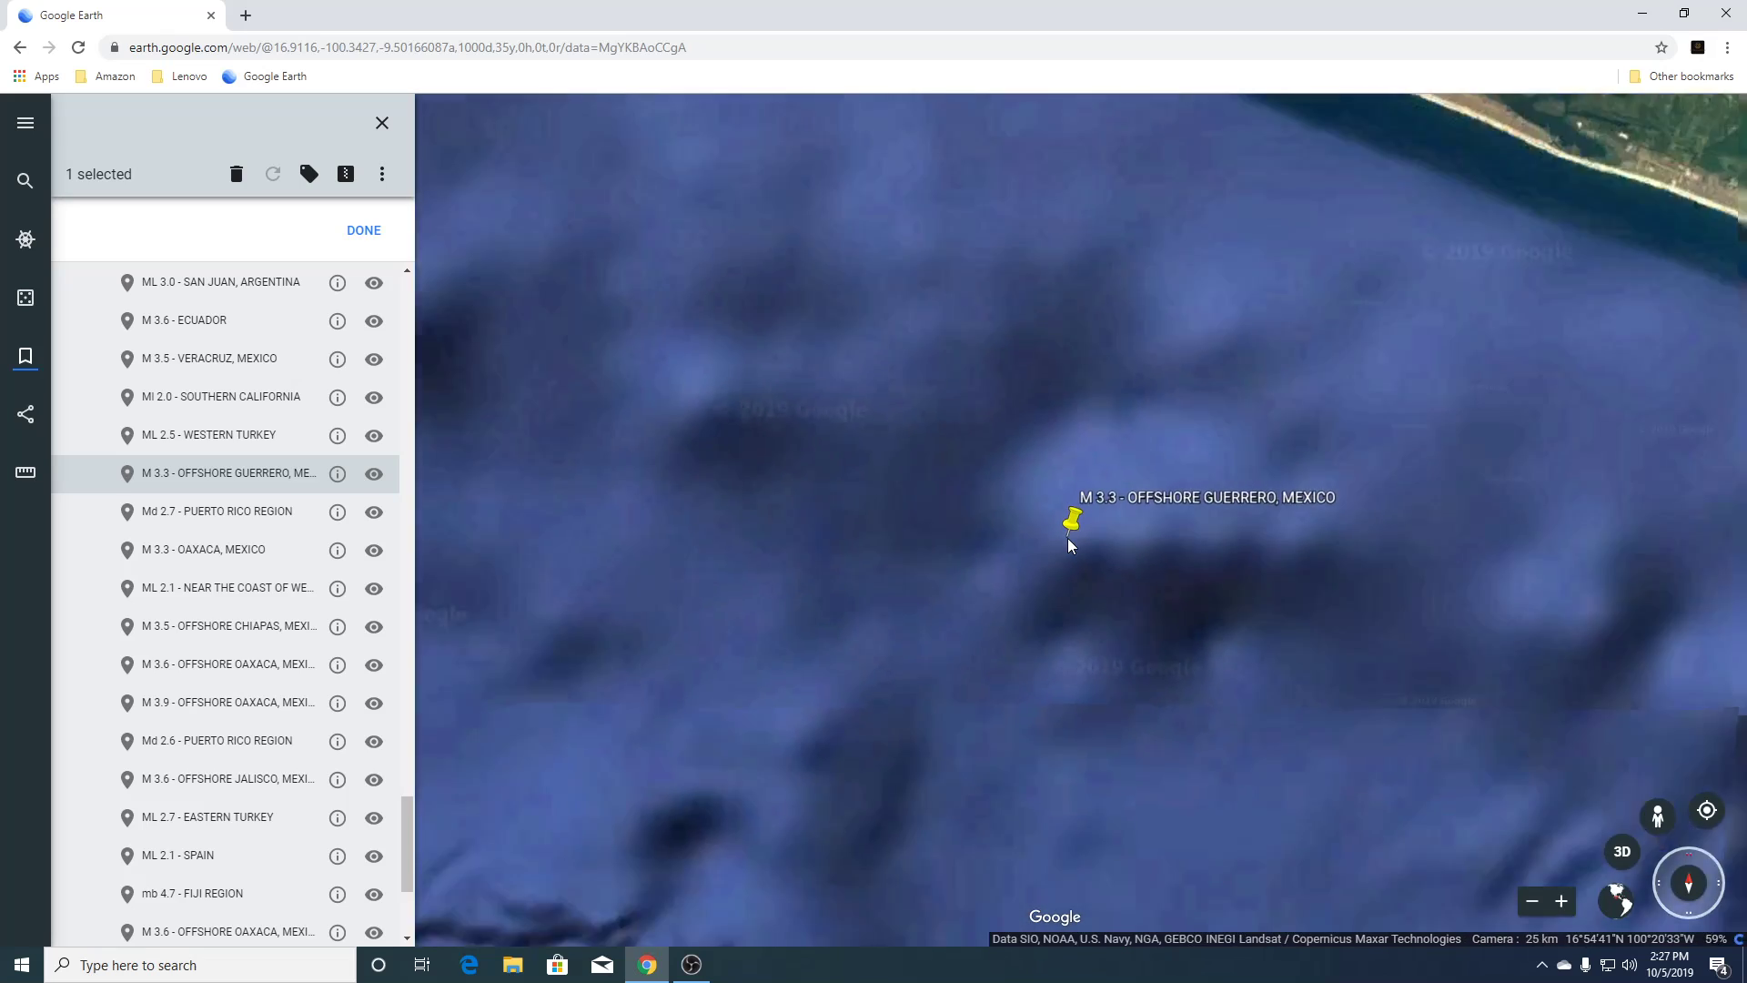
scroll(1068, 543, down, 3)
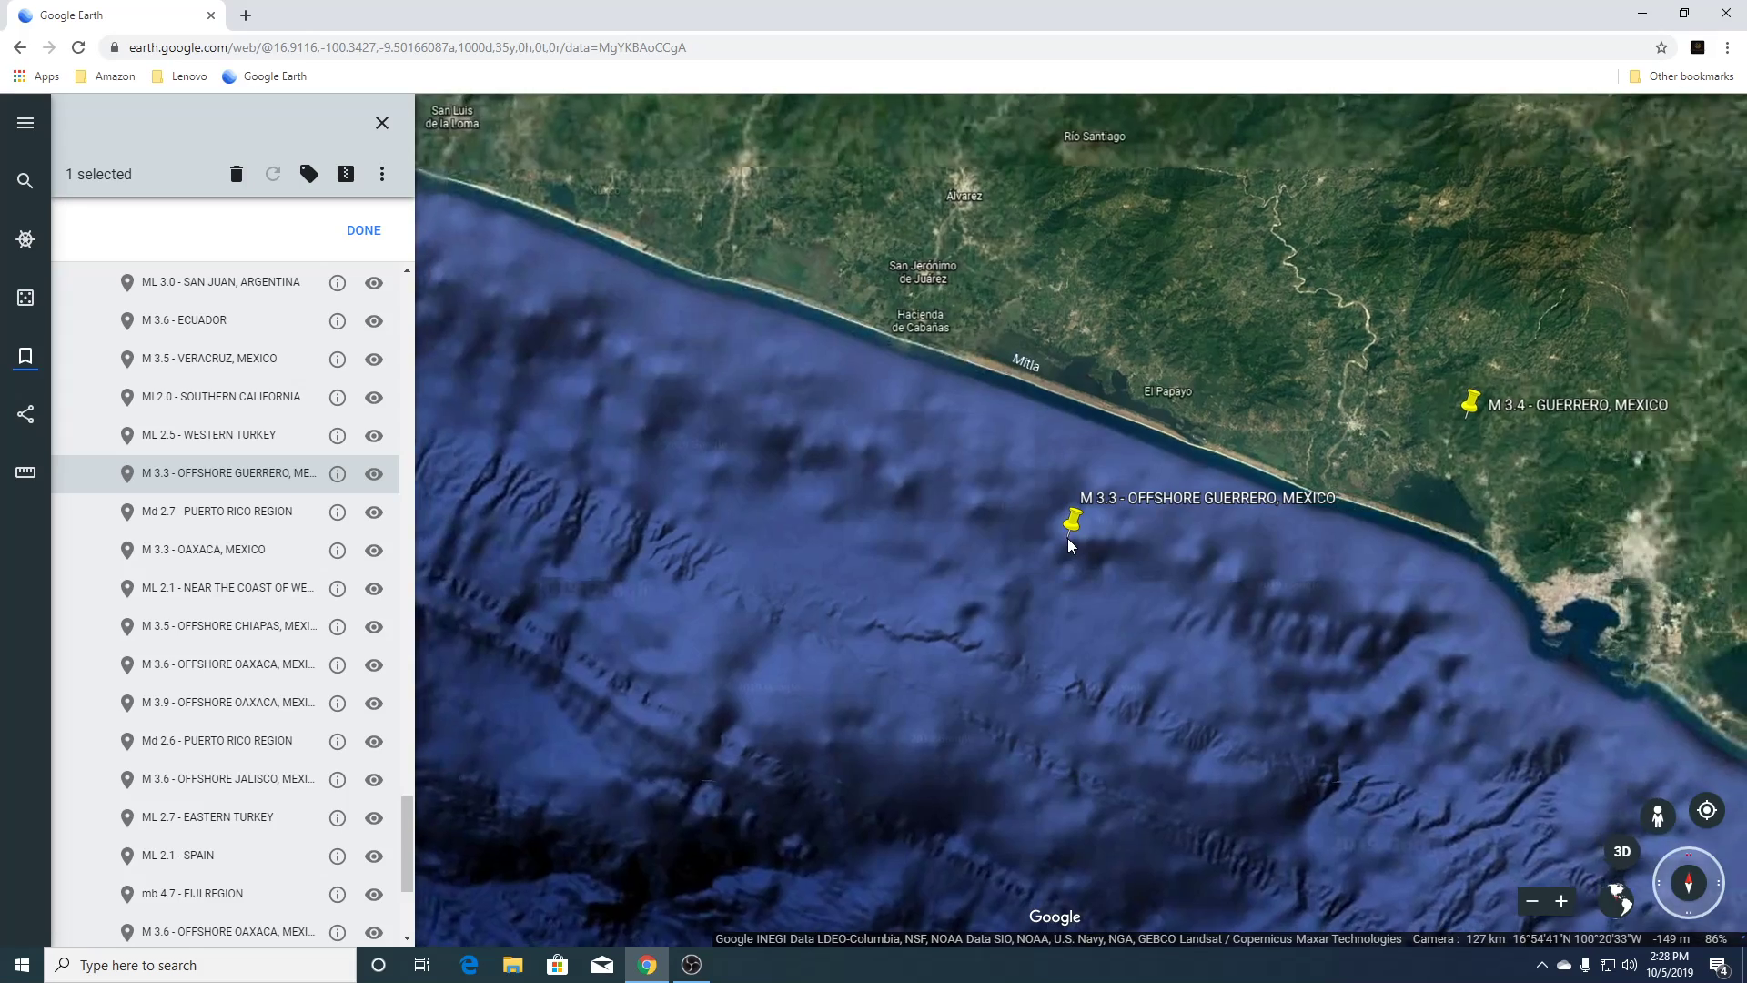
scroll(1068, 542, down, 2)
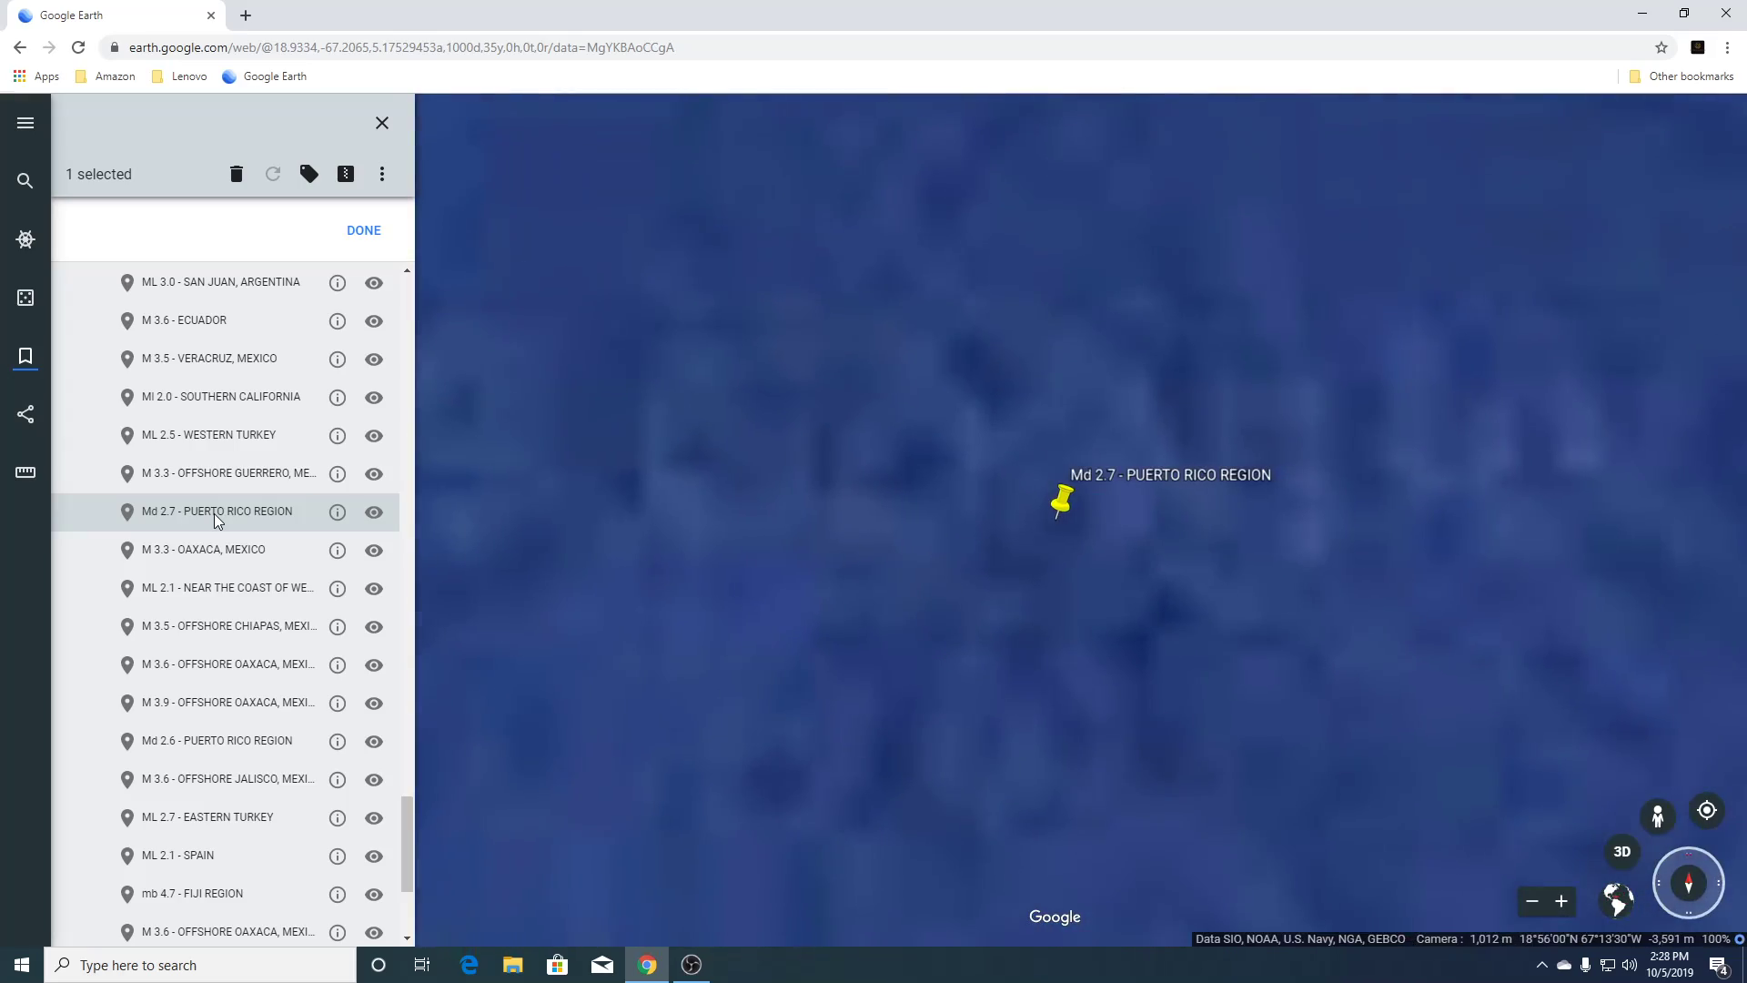
Examine the sea floor around the Md 2.7 - PUERTO RICO REGION placemark, out to the neighbouring epicenters and Puerto Rico's northern coast.
scroll(900, 690, down, 5)
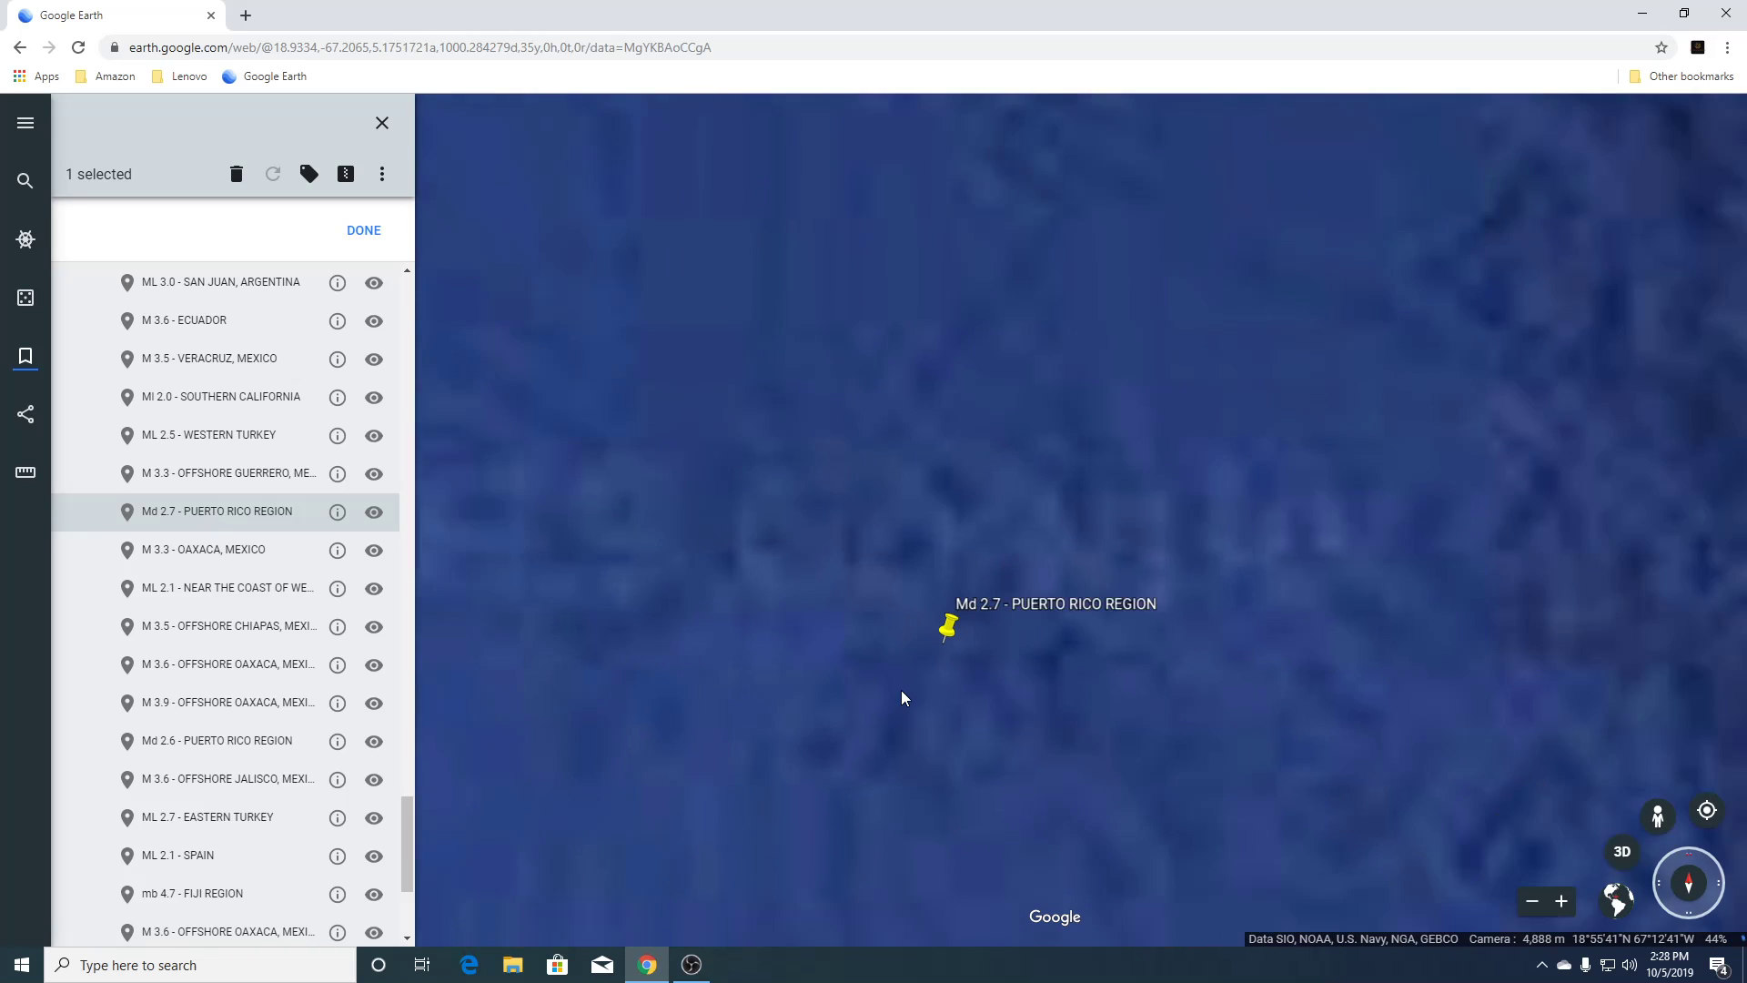
drag(902, 690, 1032, 533)
scroll(1032, 534, down, 5)
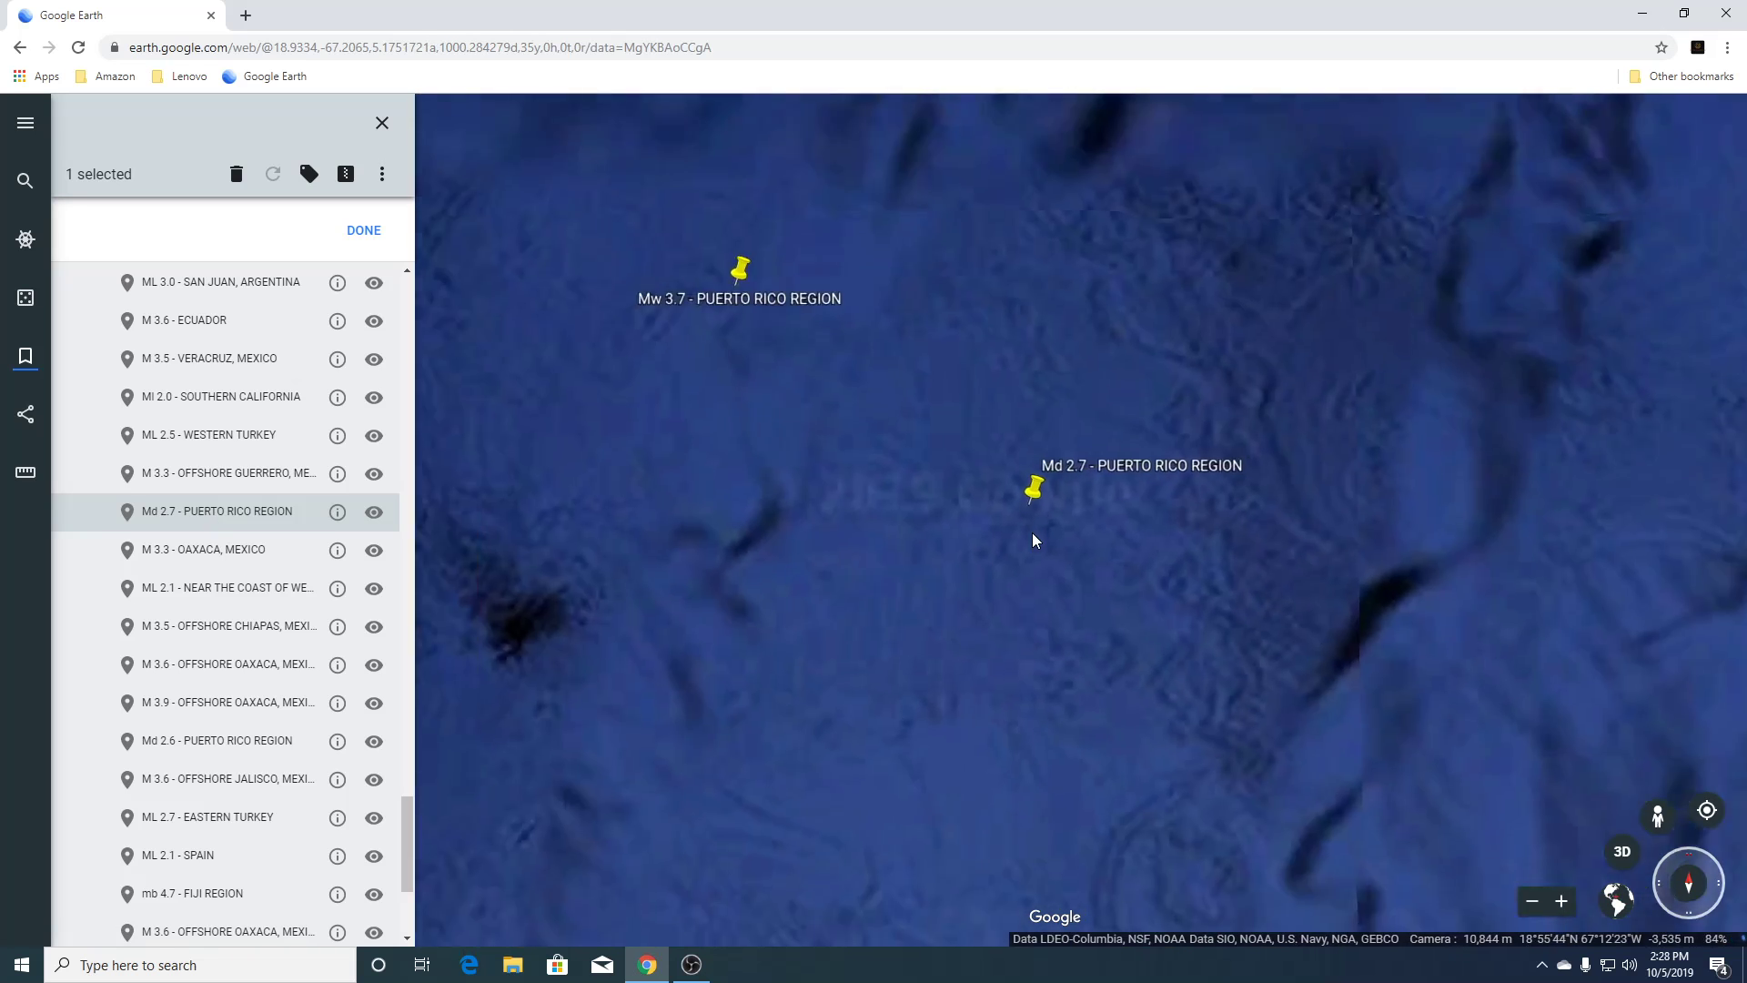
scroll(1032, 537, down, 3)
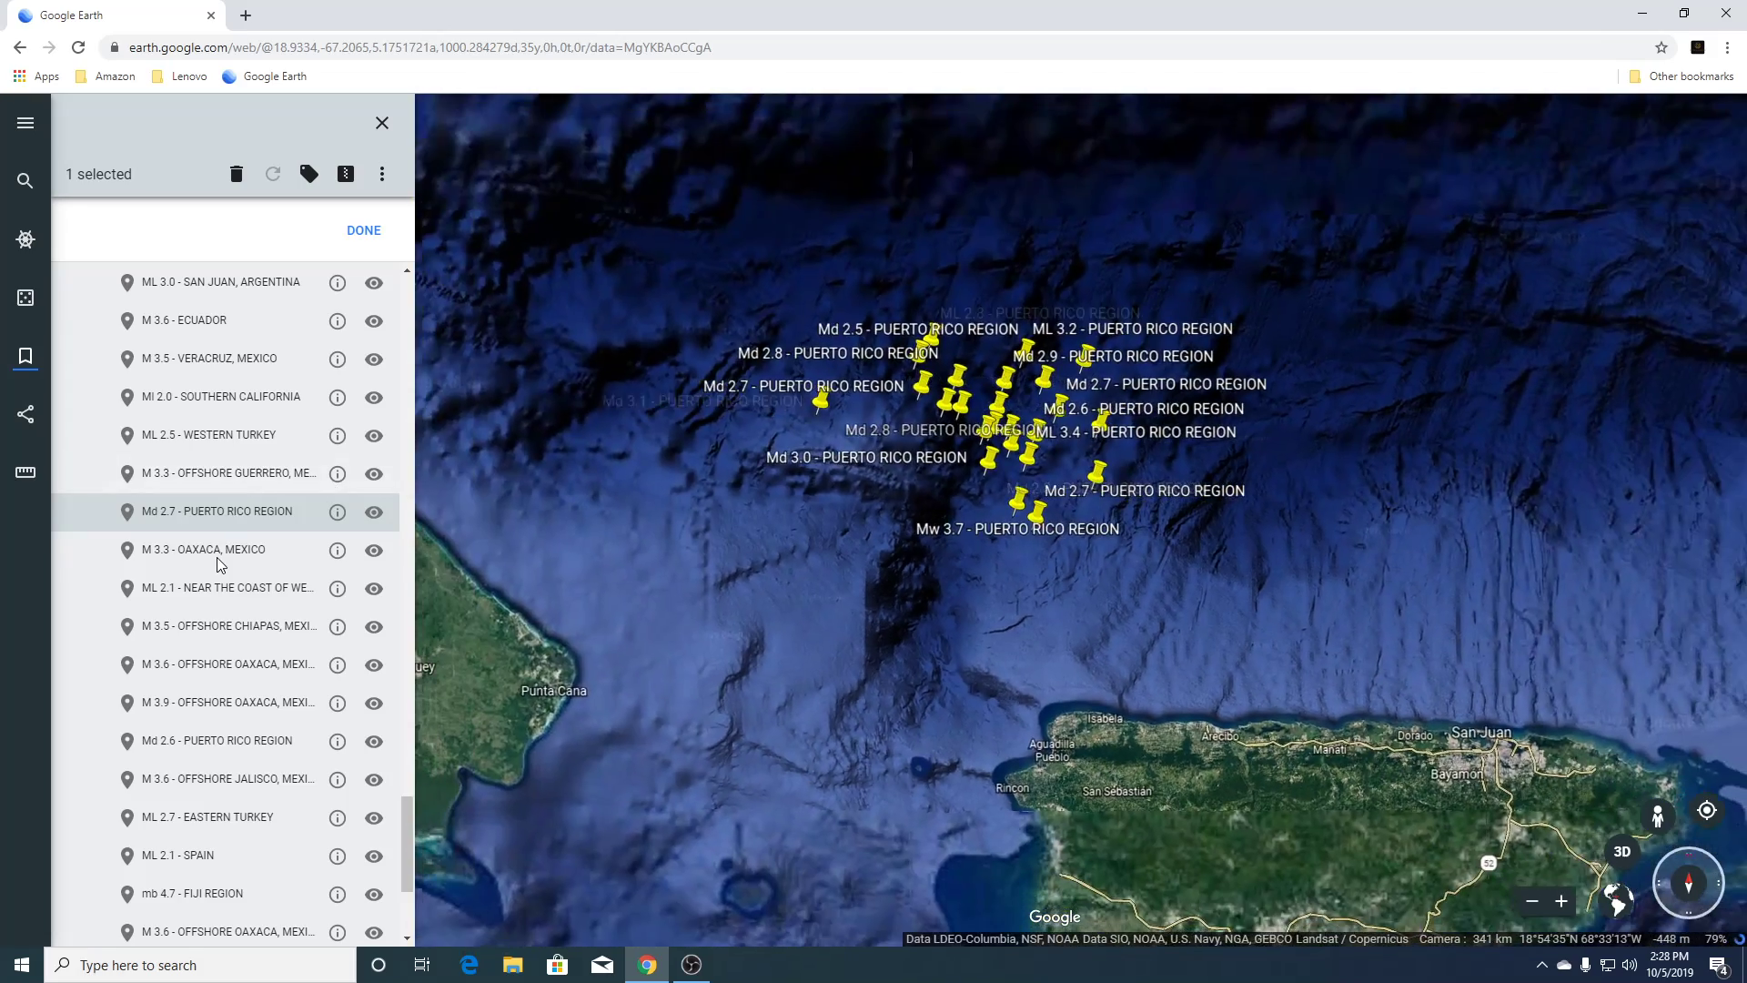
Fly to the M 3.3 - OAXACA, MEXICO placemark and examine the surrounding forested mountains.
click(217, 557)
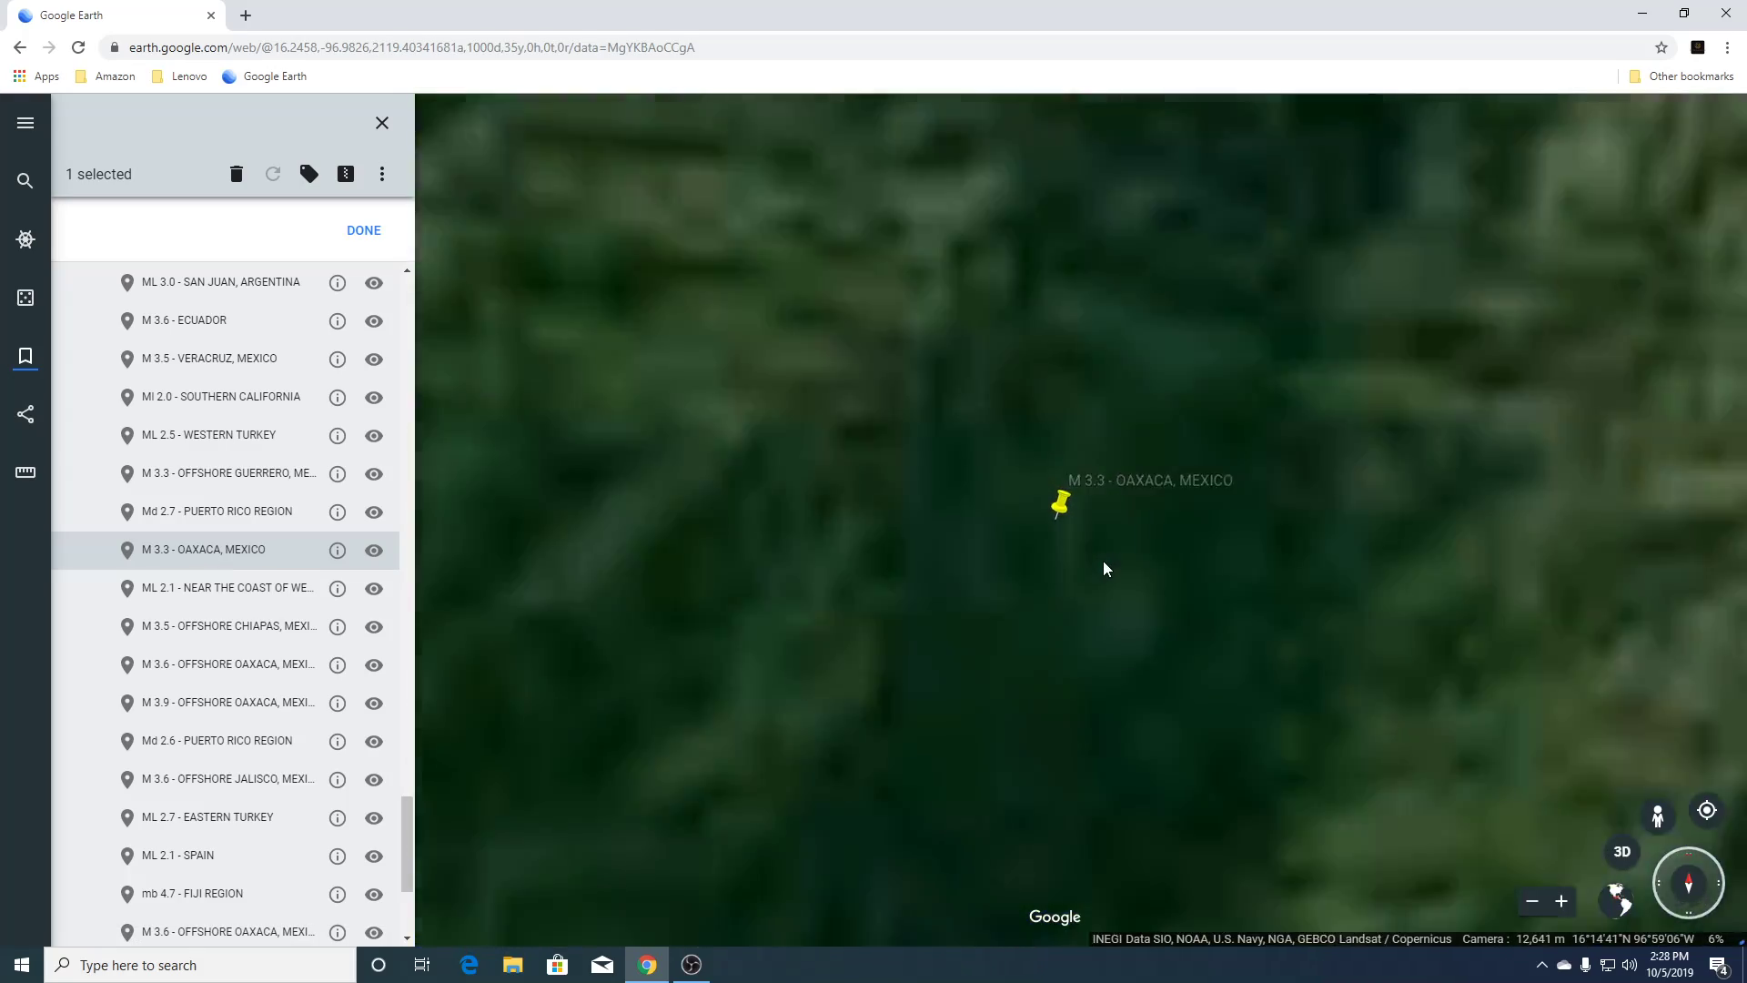
scroll(1102, 561, down, 3)
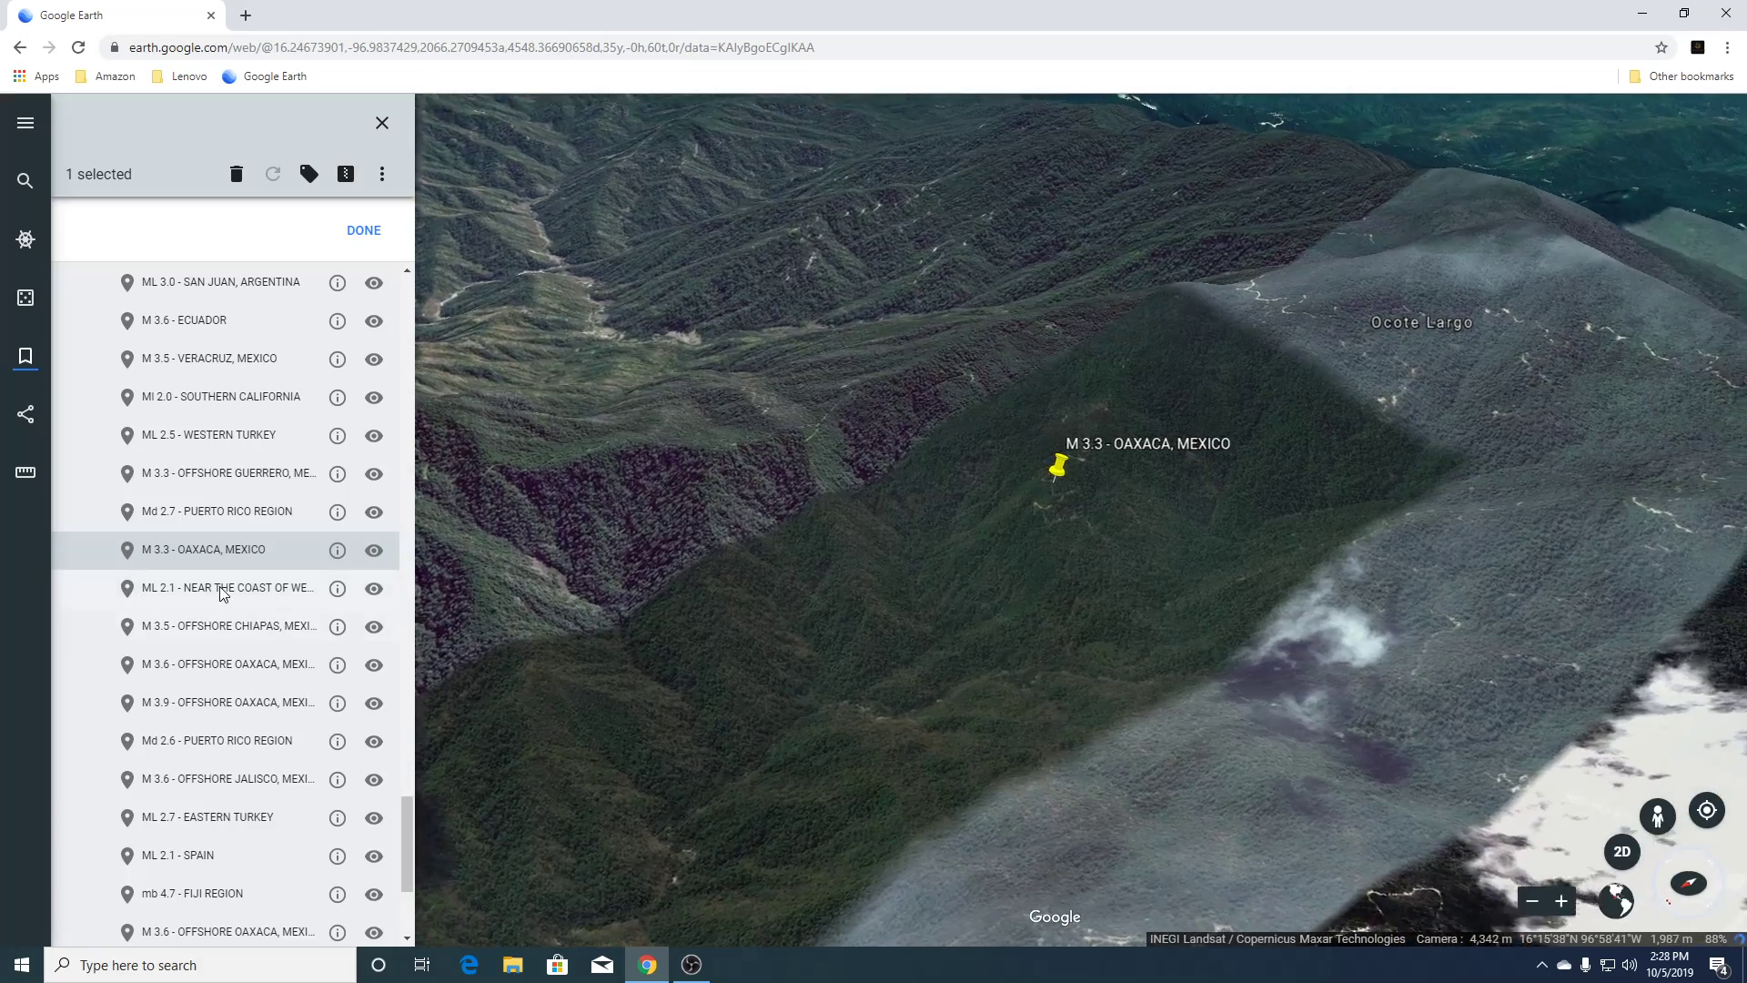
Fly to the ML 2.1 - NEAR THE COAST OF WESTERN TURKEY placemark, close its details card, and examine the surrounding Aegean islands and Dardanelles coast.
click(220, 587)
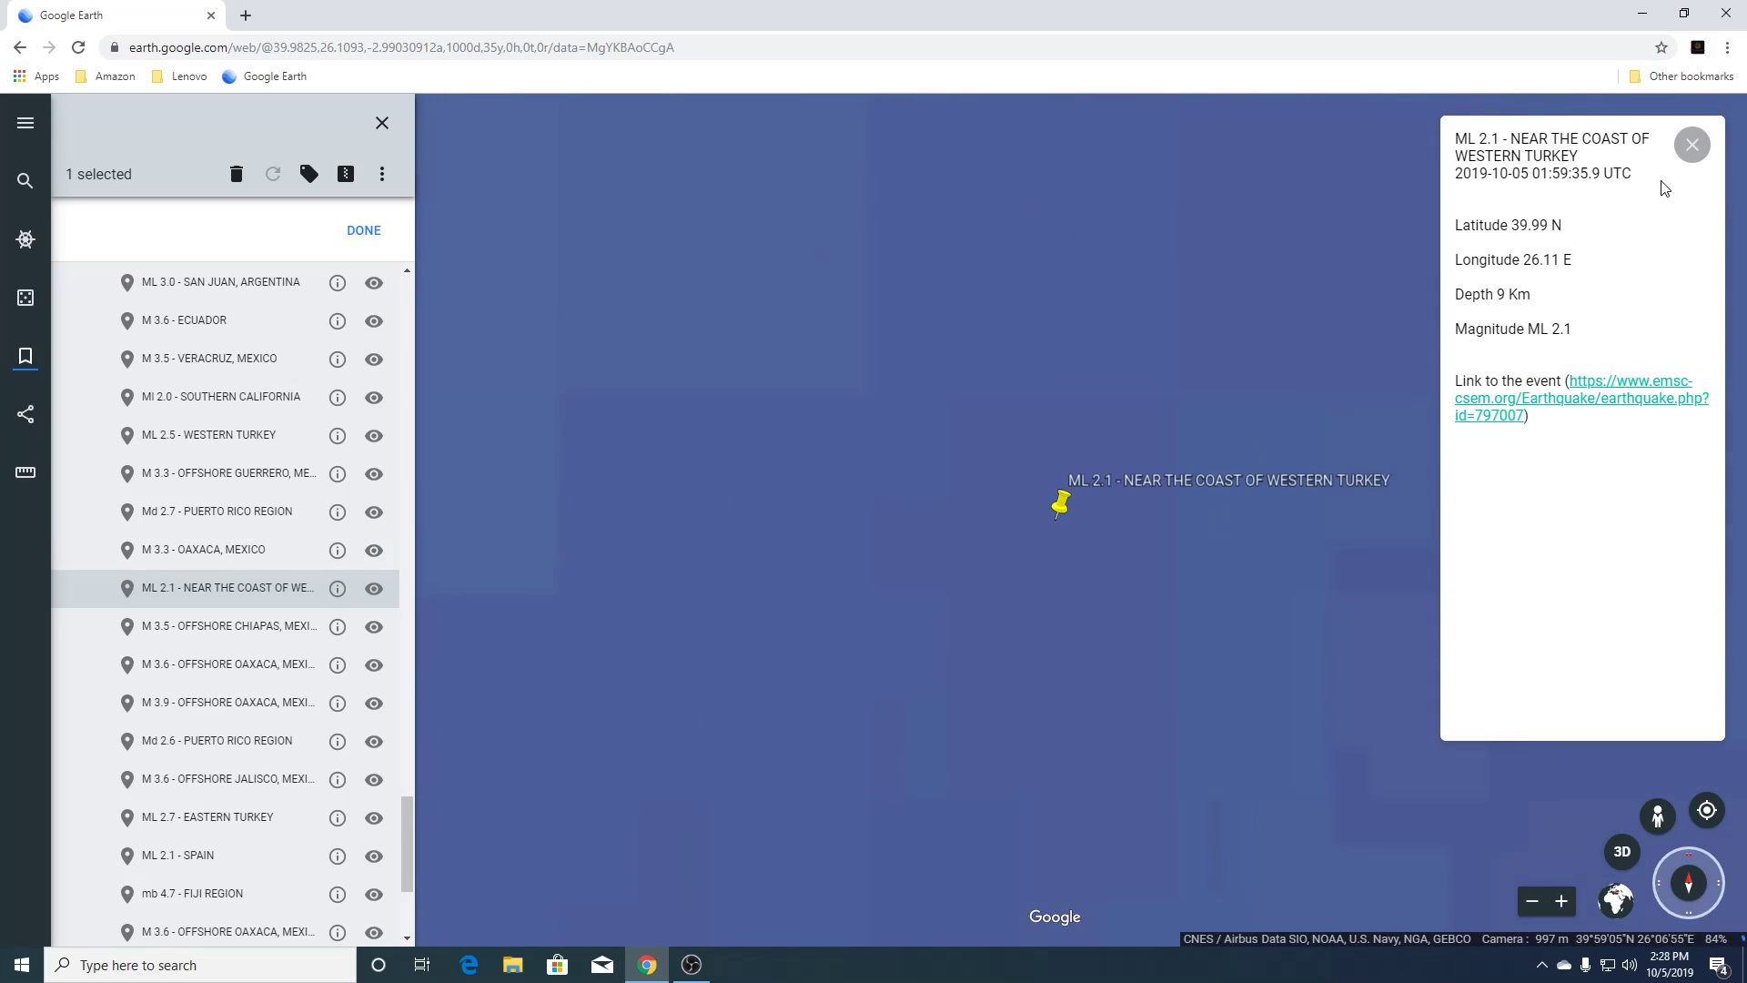
click(1693, 146)
scroll(1276, 659, down, 5)
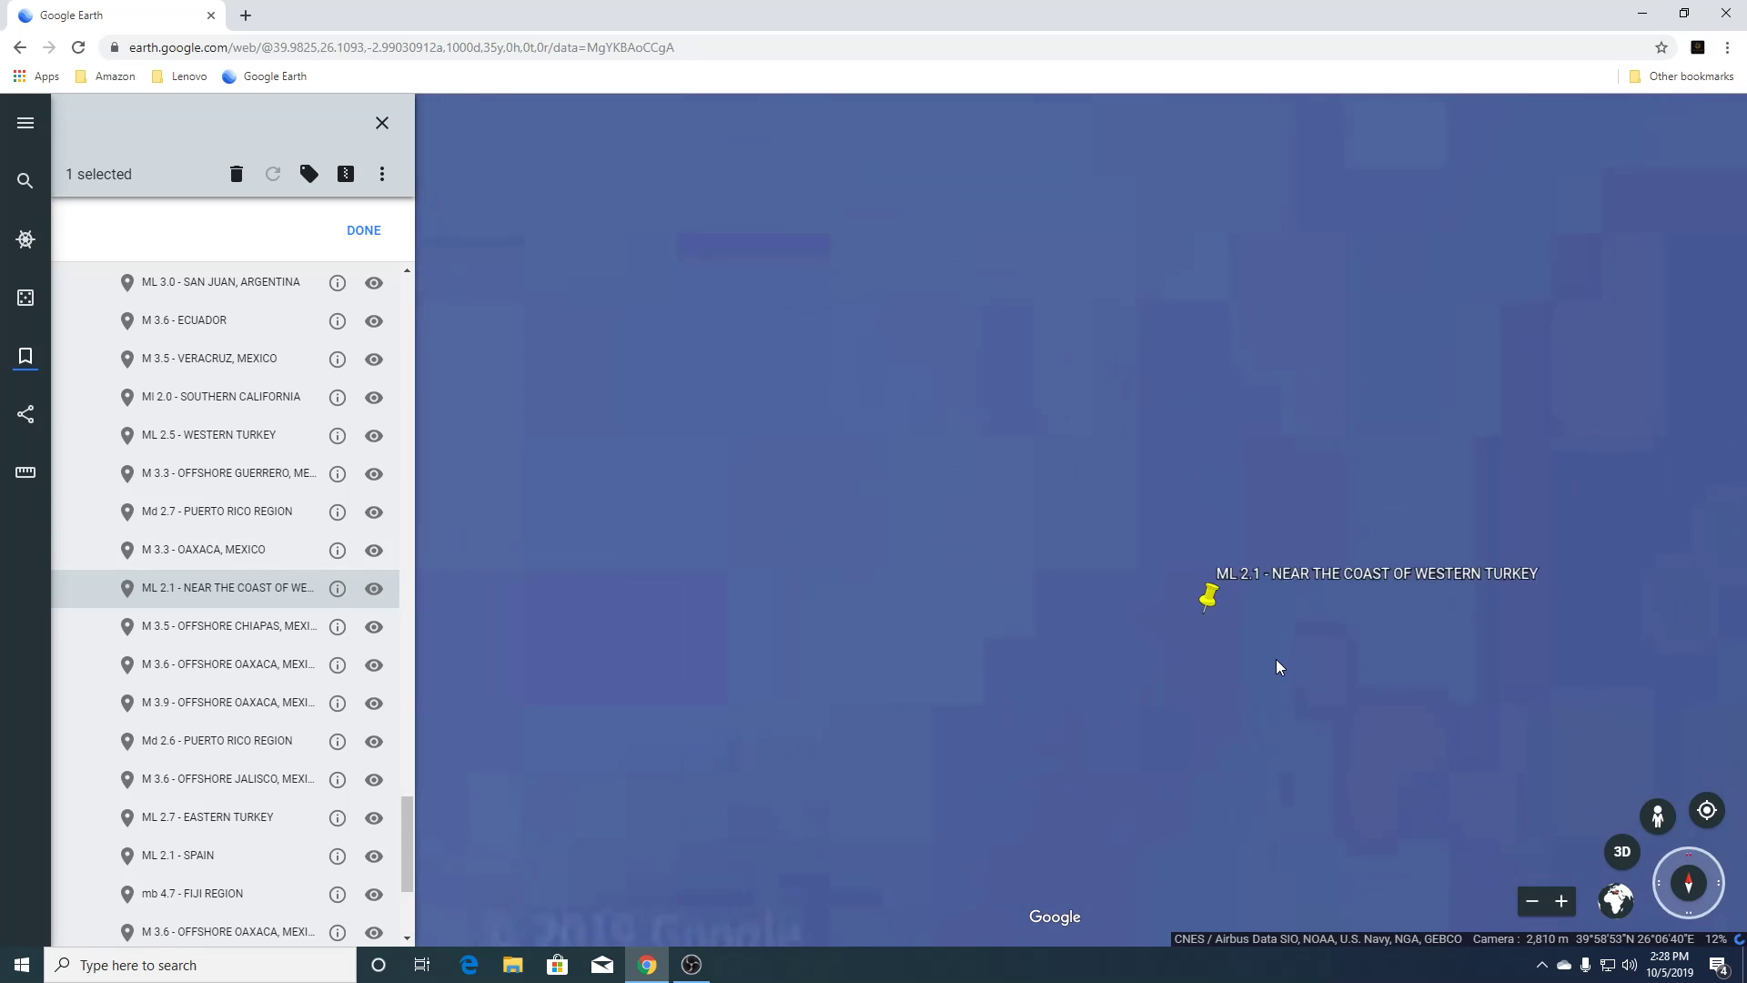
scroll(1275, 659, down, 8)
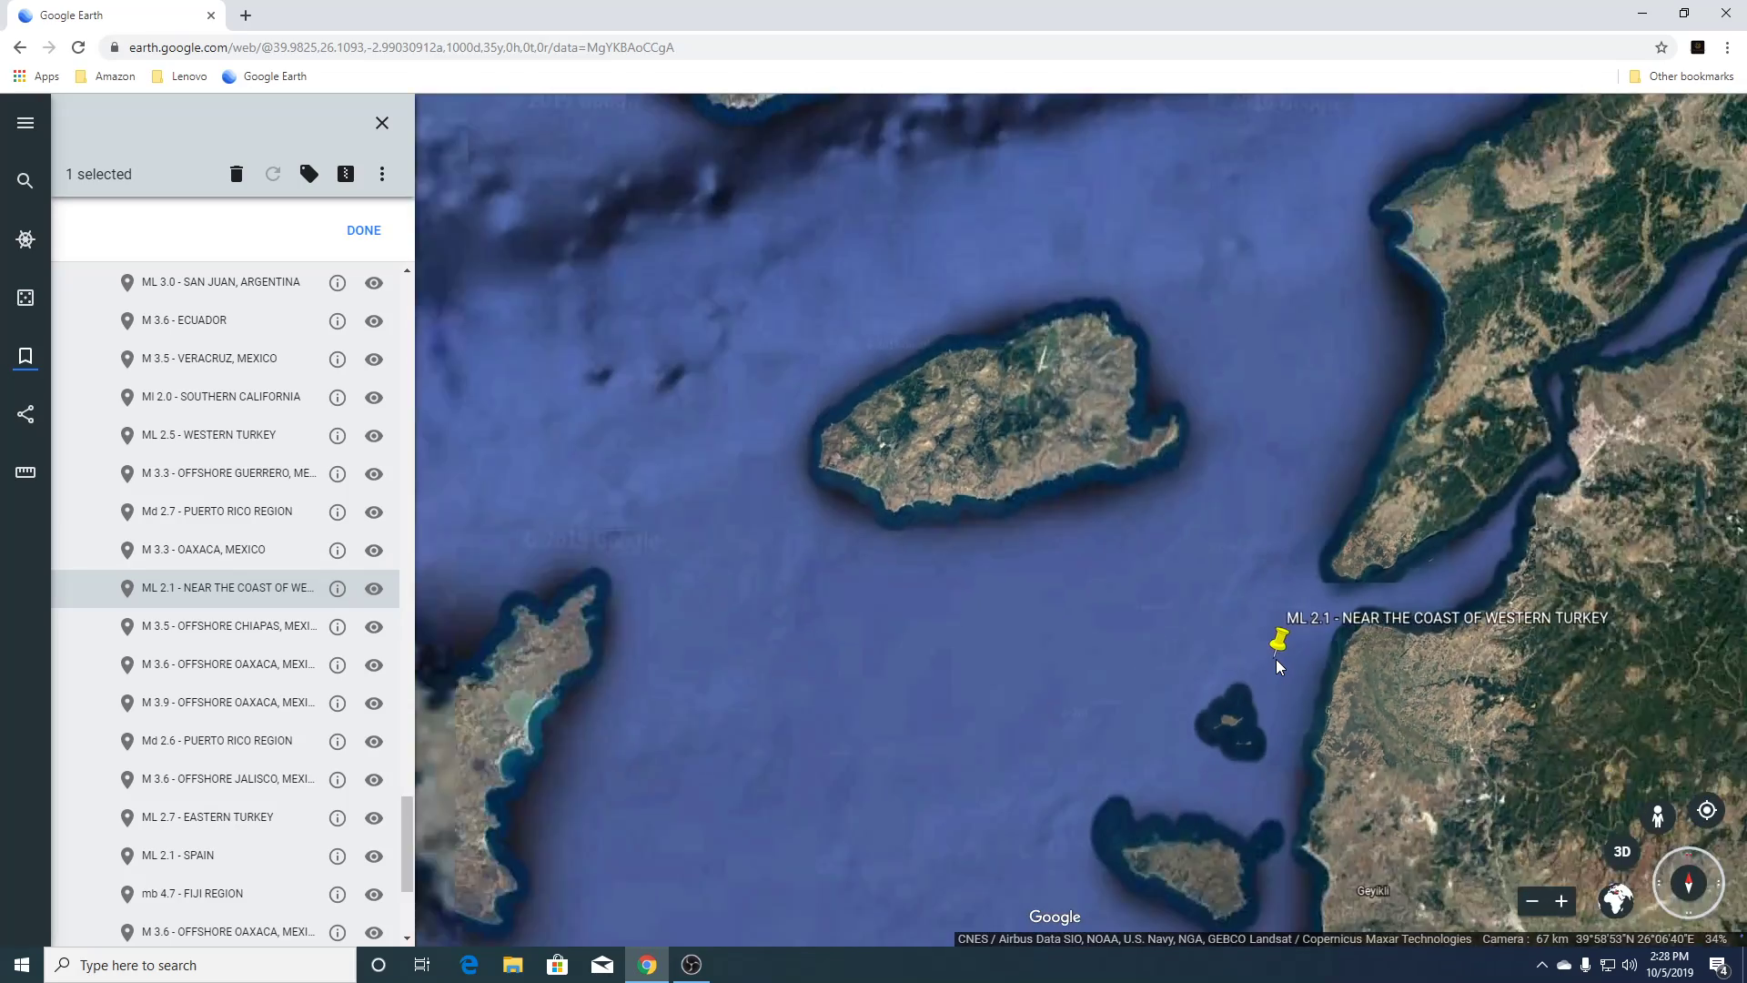
scroll(1275, 659, down, 4)
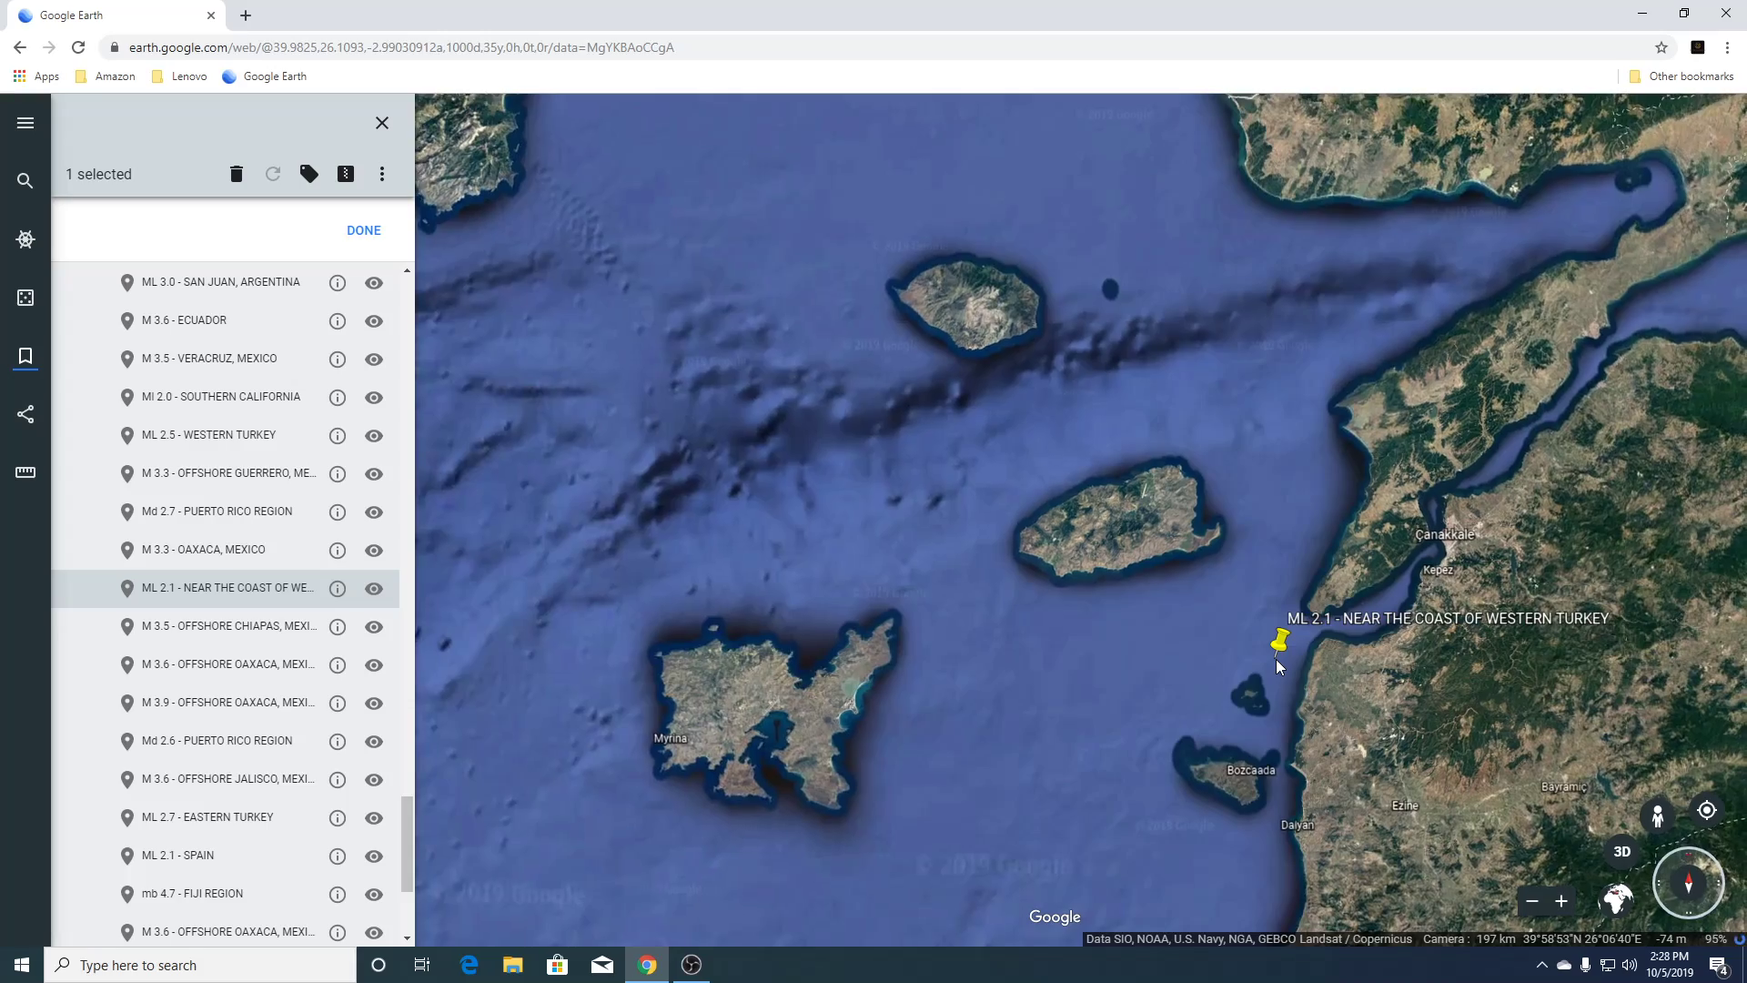
scroll(1276, 659, up, 2)
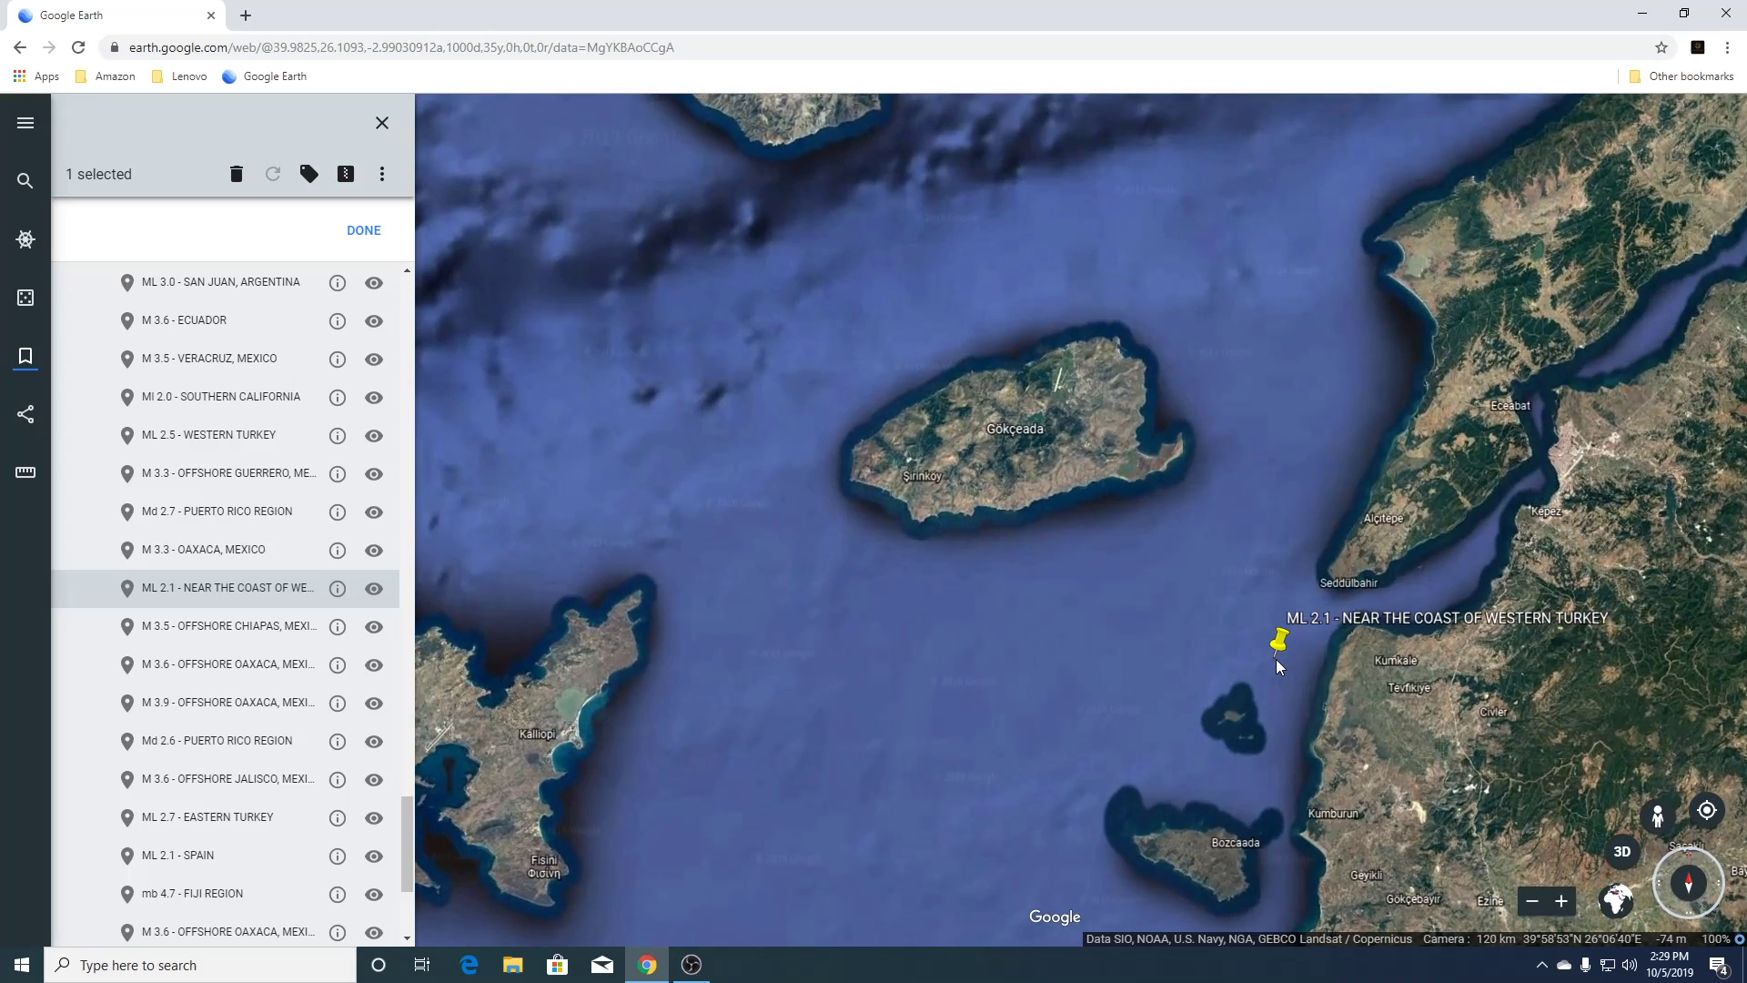
scroll(1276, 659, down, 4)
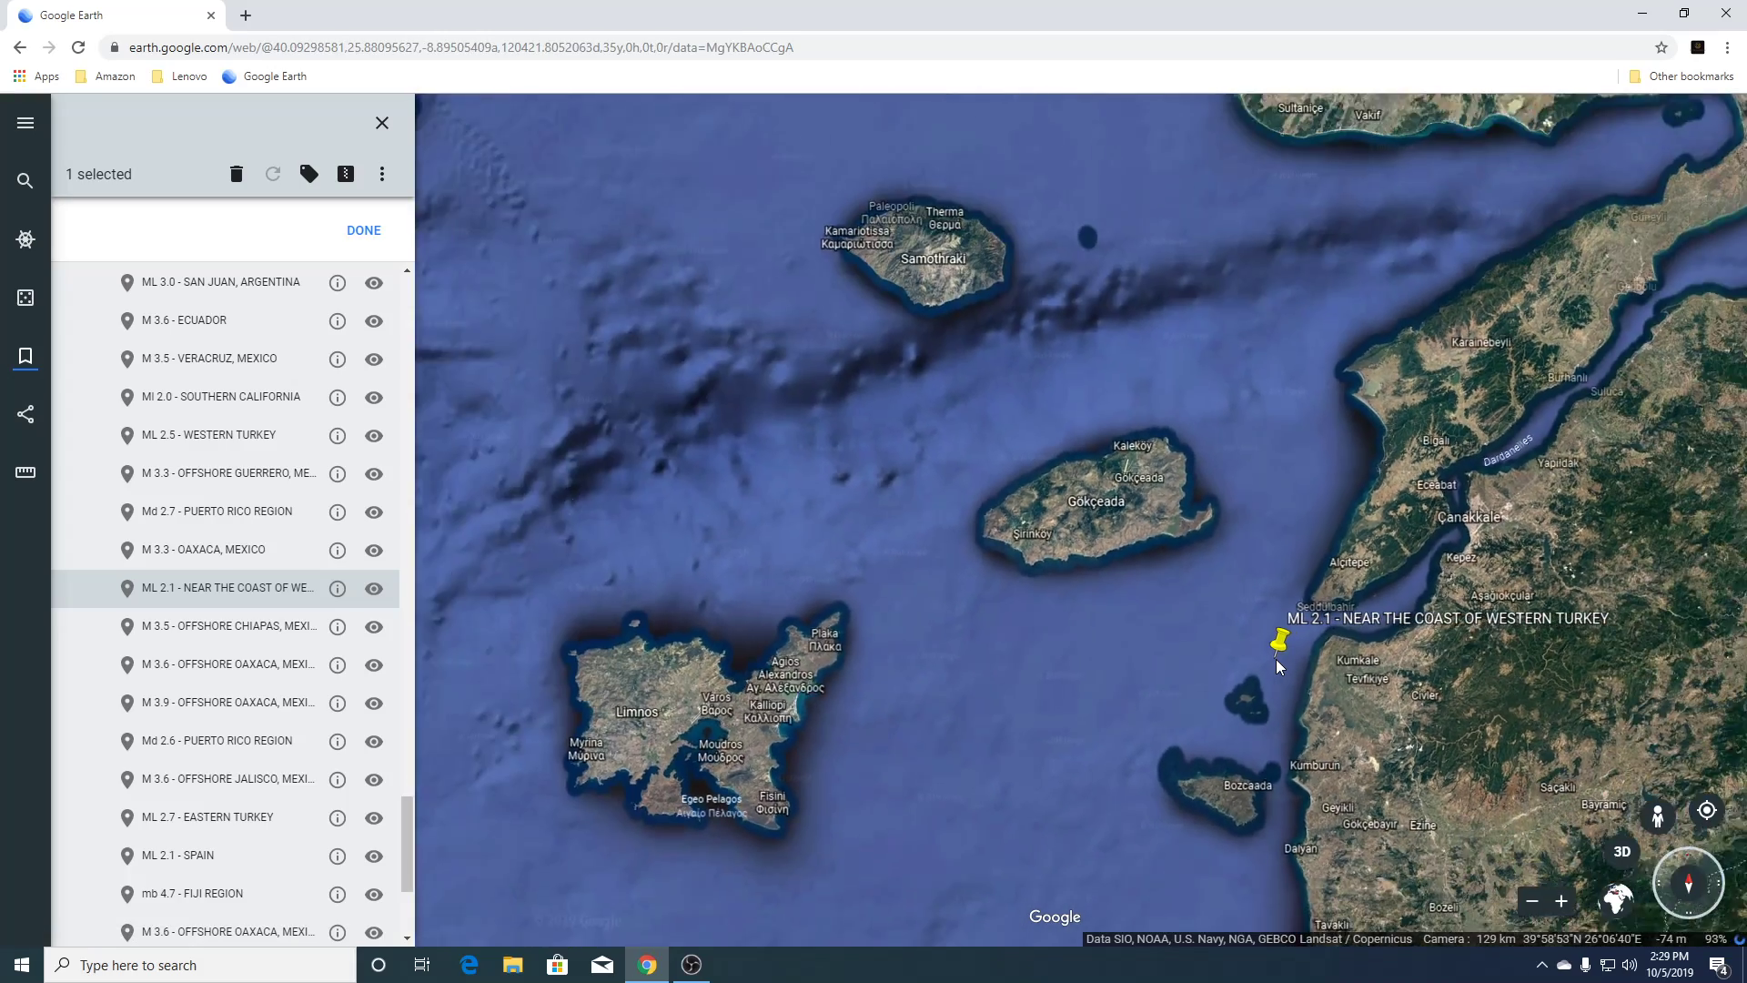
Fly to the M 3.5 - OFFSHORE CHIAPAS, MEXICO placemark and examine the nearby coast and the neighbouring Chiapas and Oaxaca epicenters.
scroll(1277, 666, down, 10)
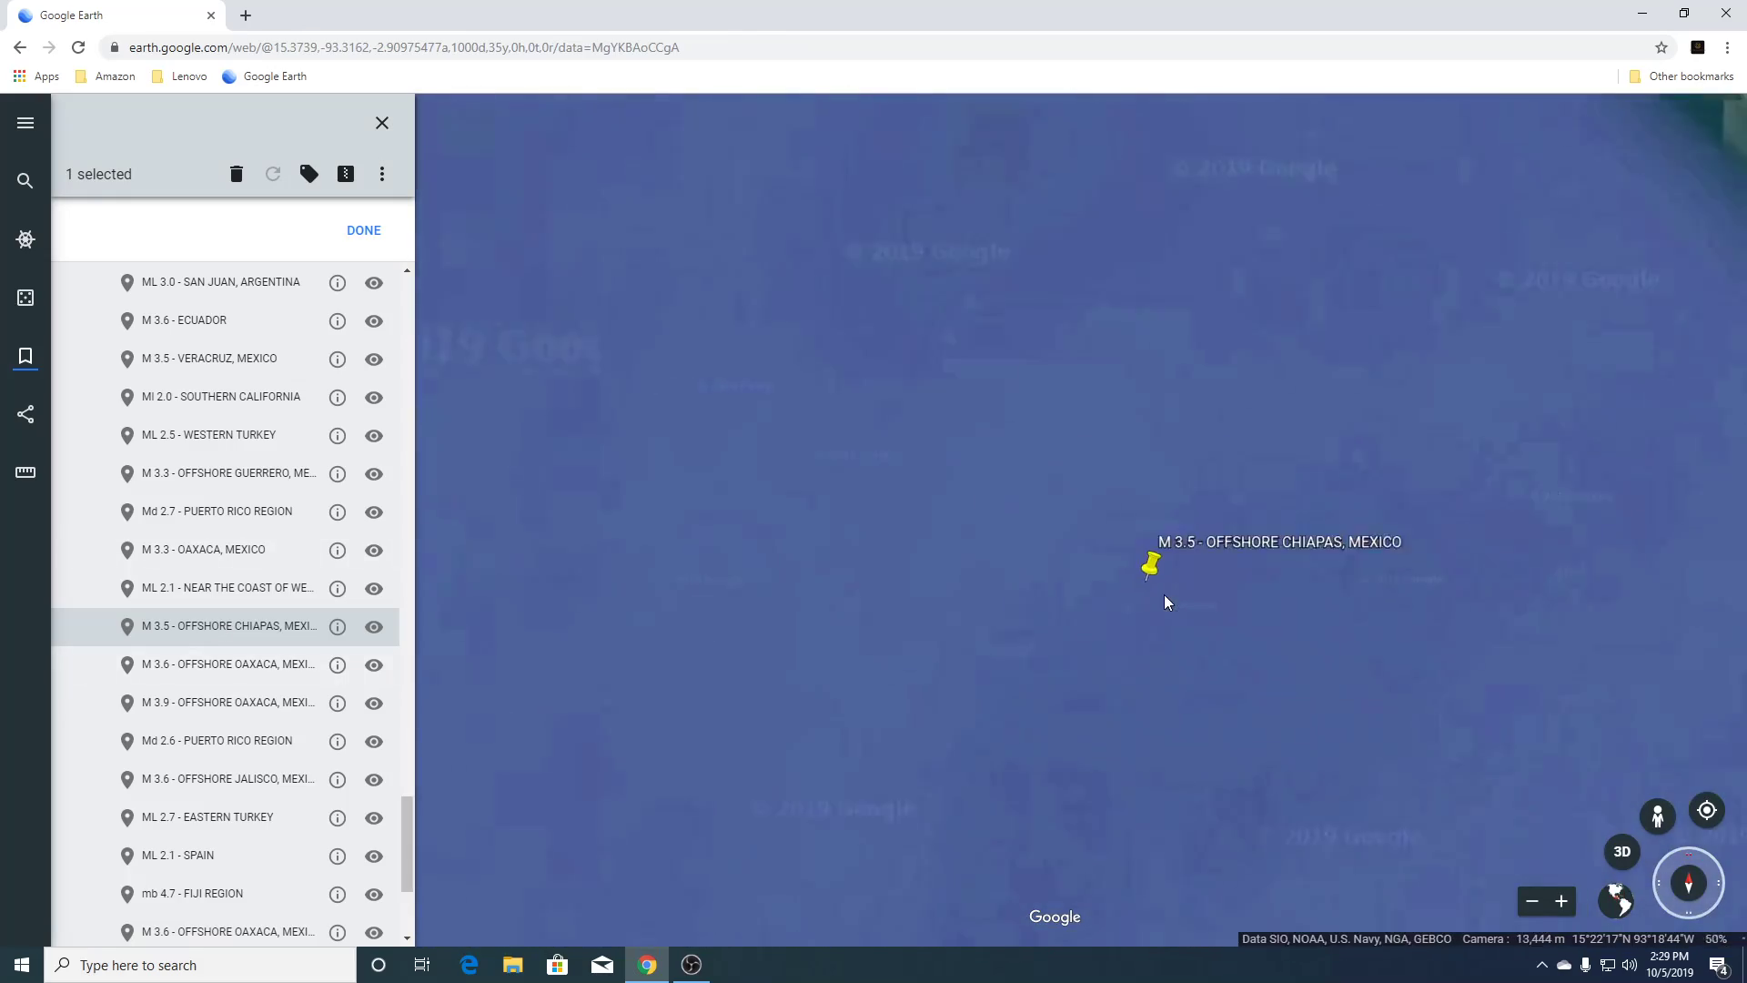
scroll(1165, 593, down, 5)
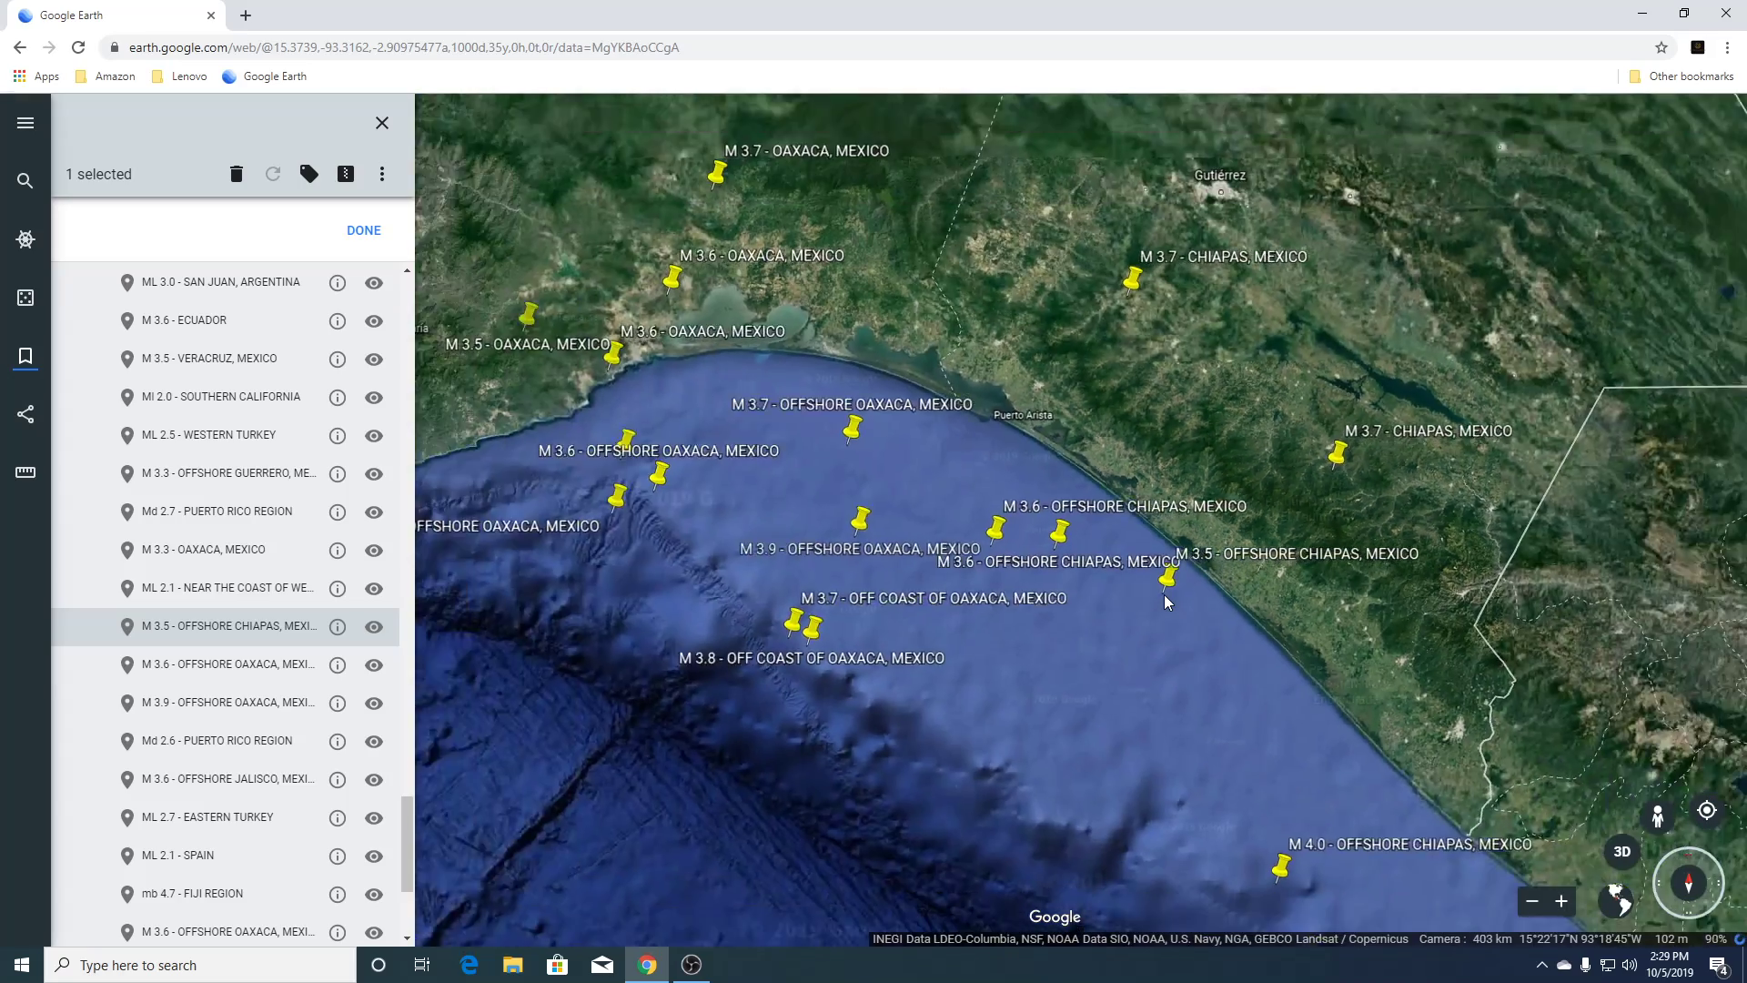
scroll(1164, 593, down, 2)
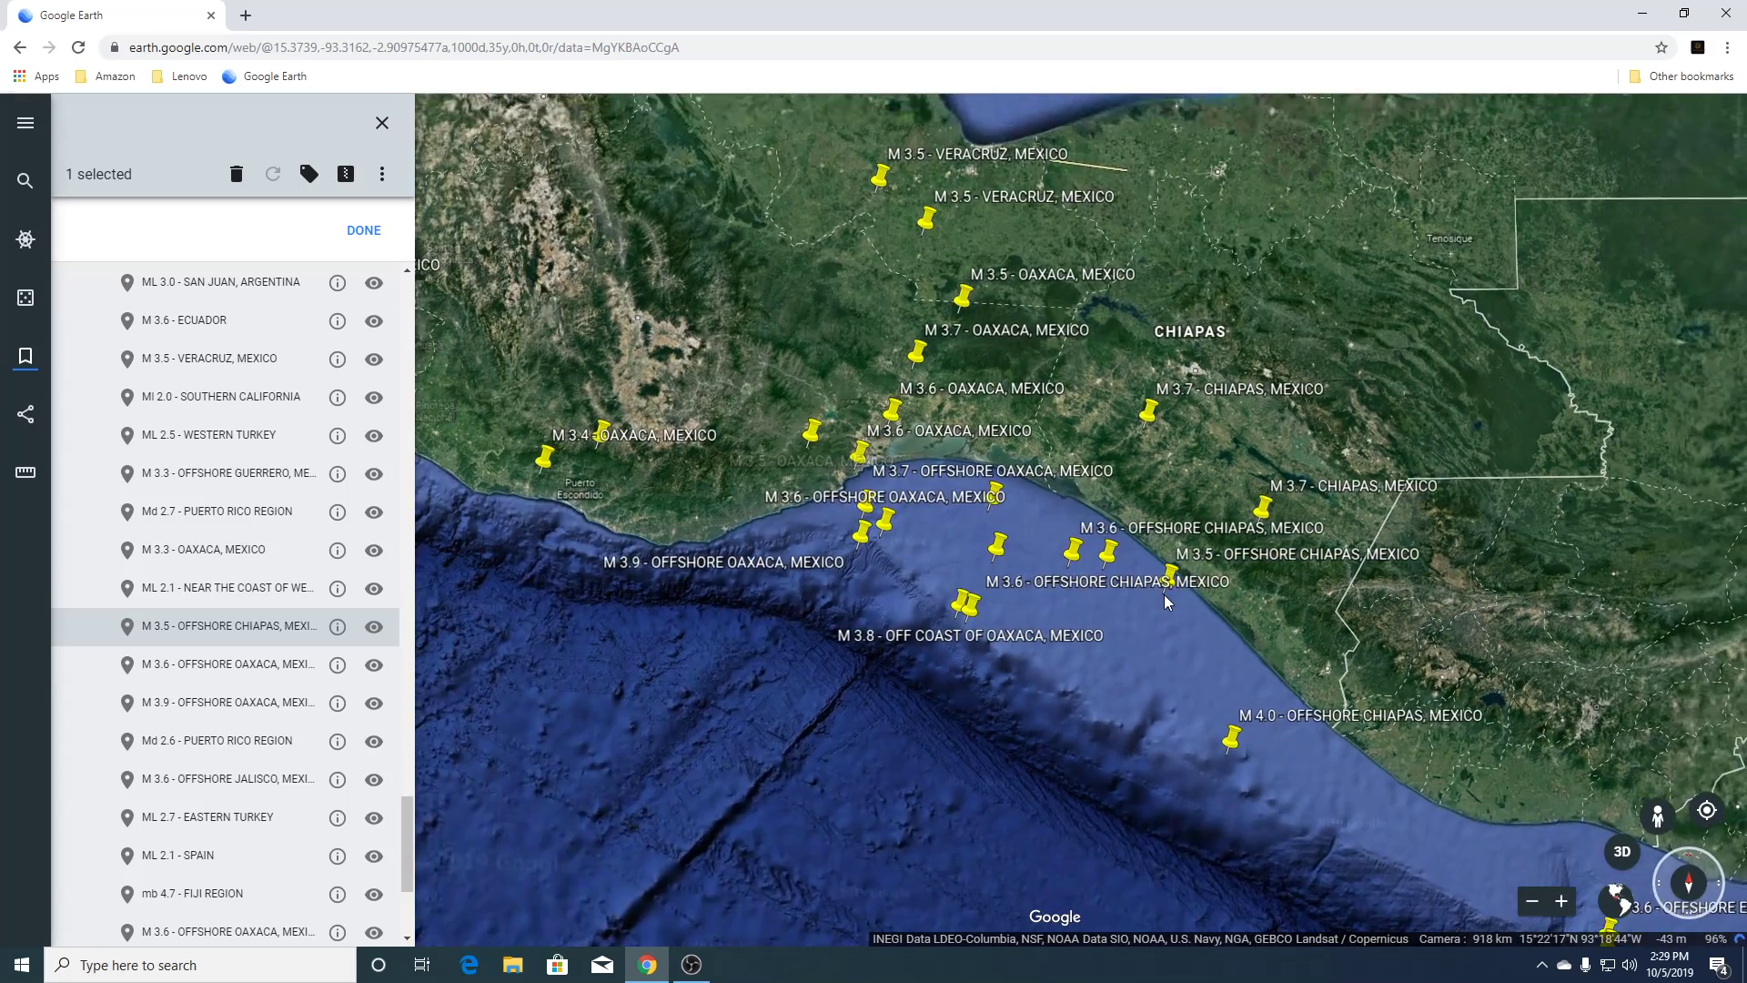
Fly to the M 3.6 - OFFSHORE OAXACA, MEXICO placemark listed below M 3.5 - OFFSHORE CHIAPAS and examine the surrounding coast and epicenters.
double_click(227, 672)
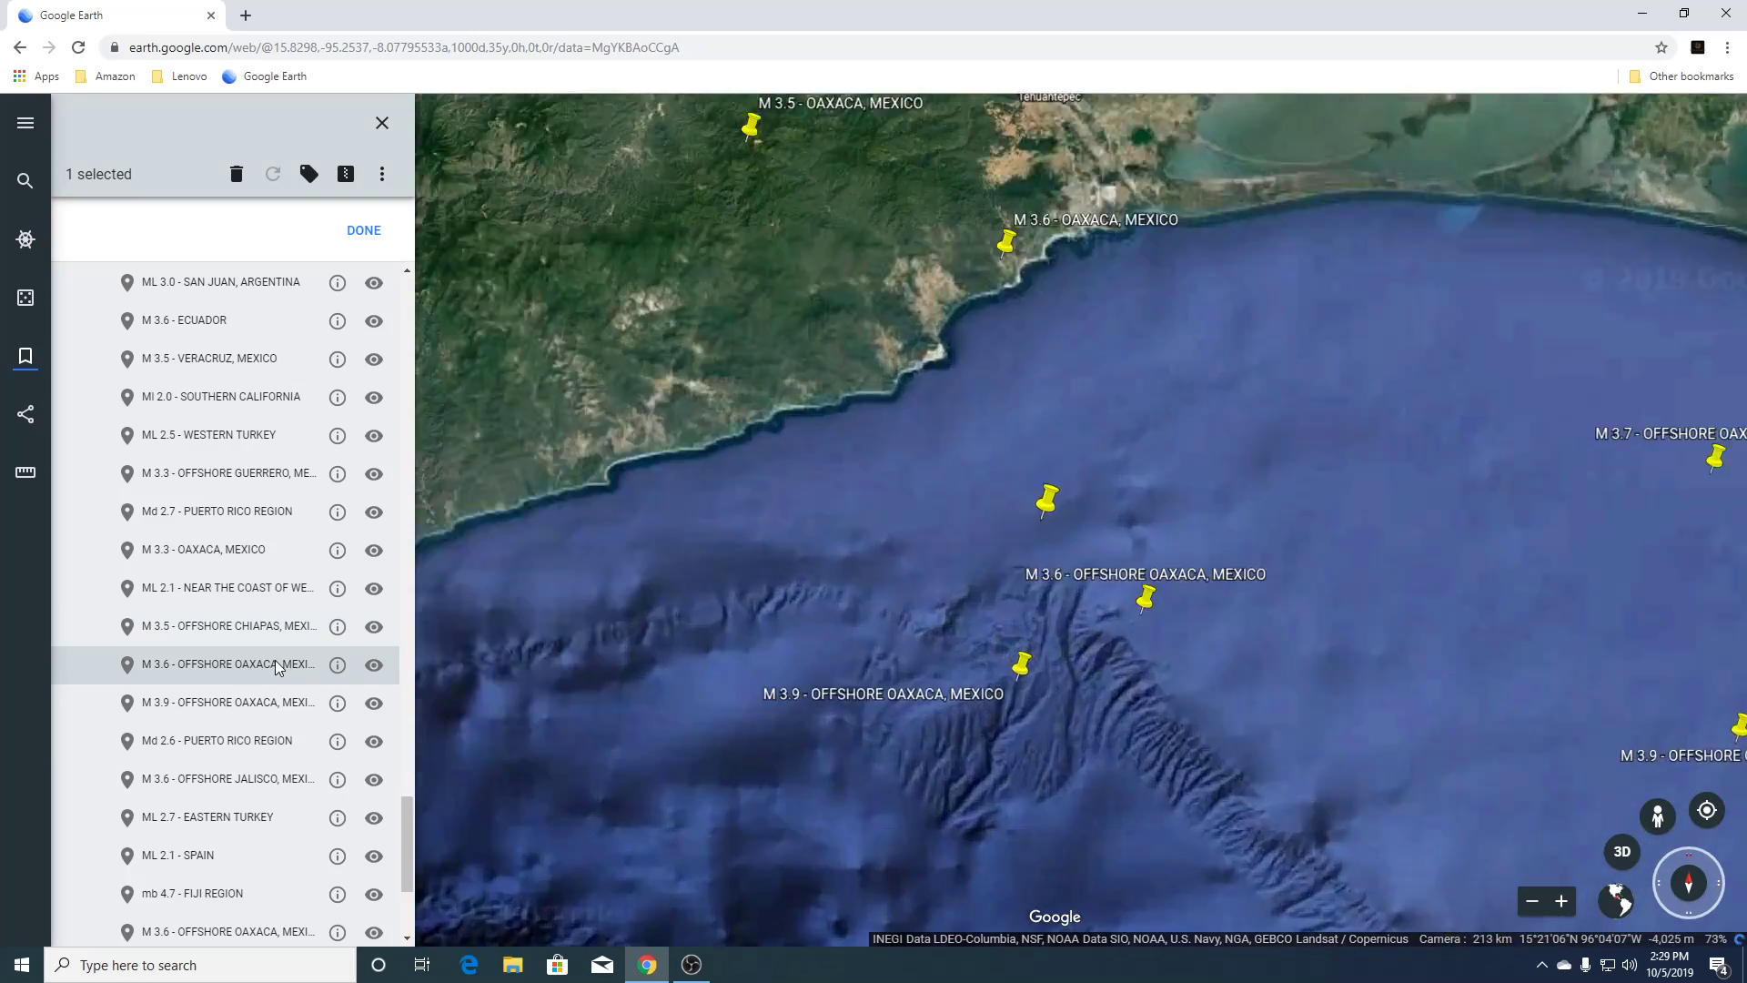
scroll(1047, 588, down, 4)
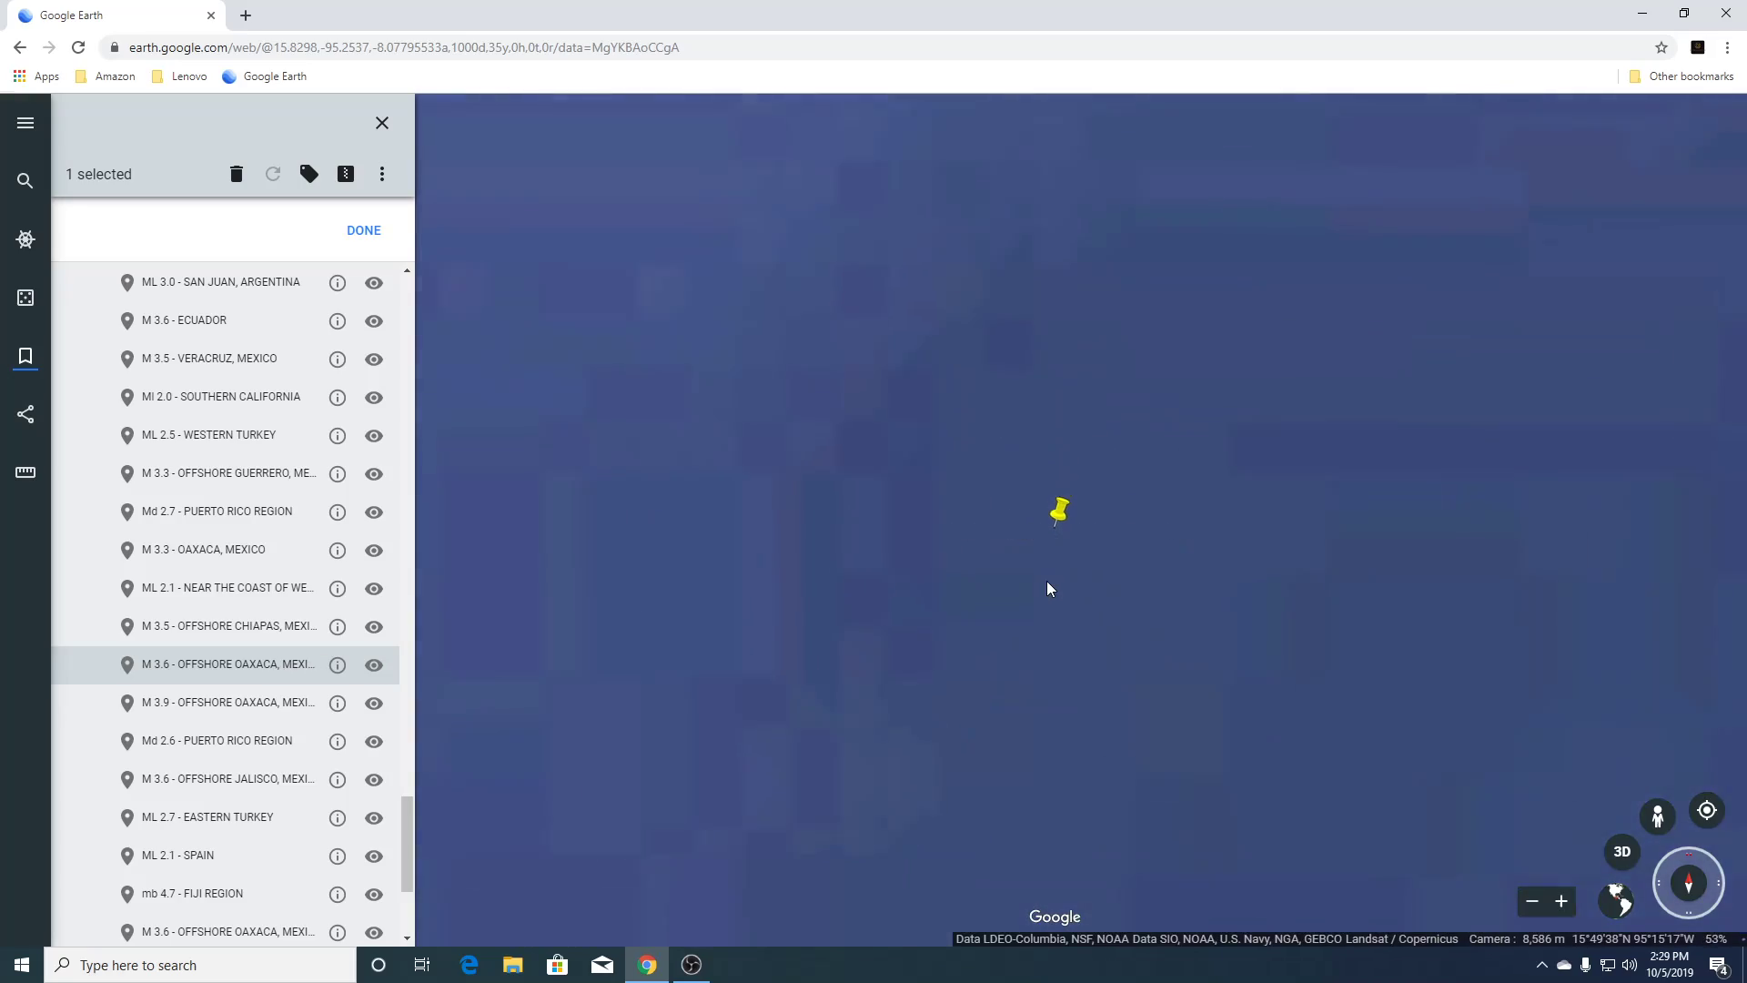
scroll(1047, 588, down, 3)
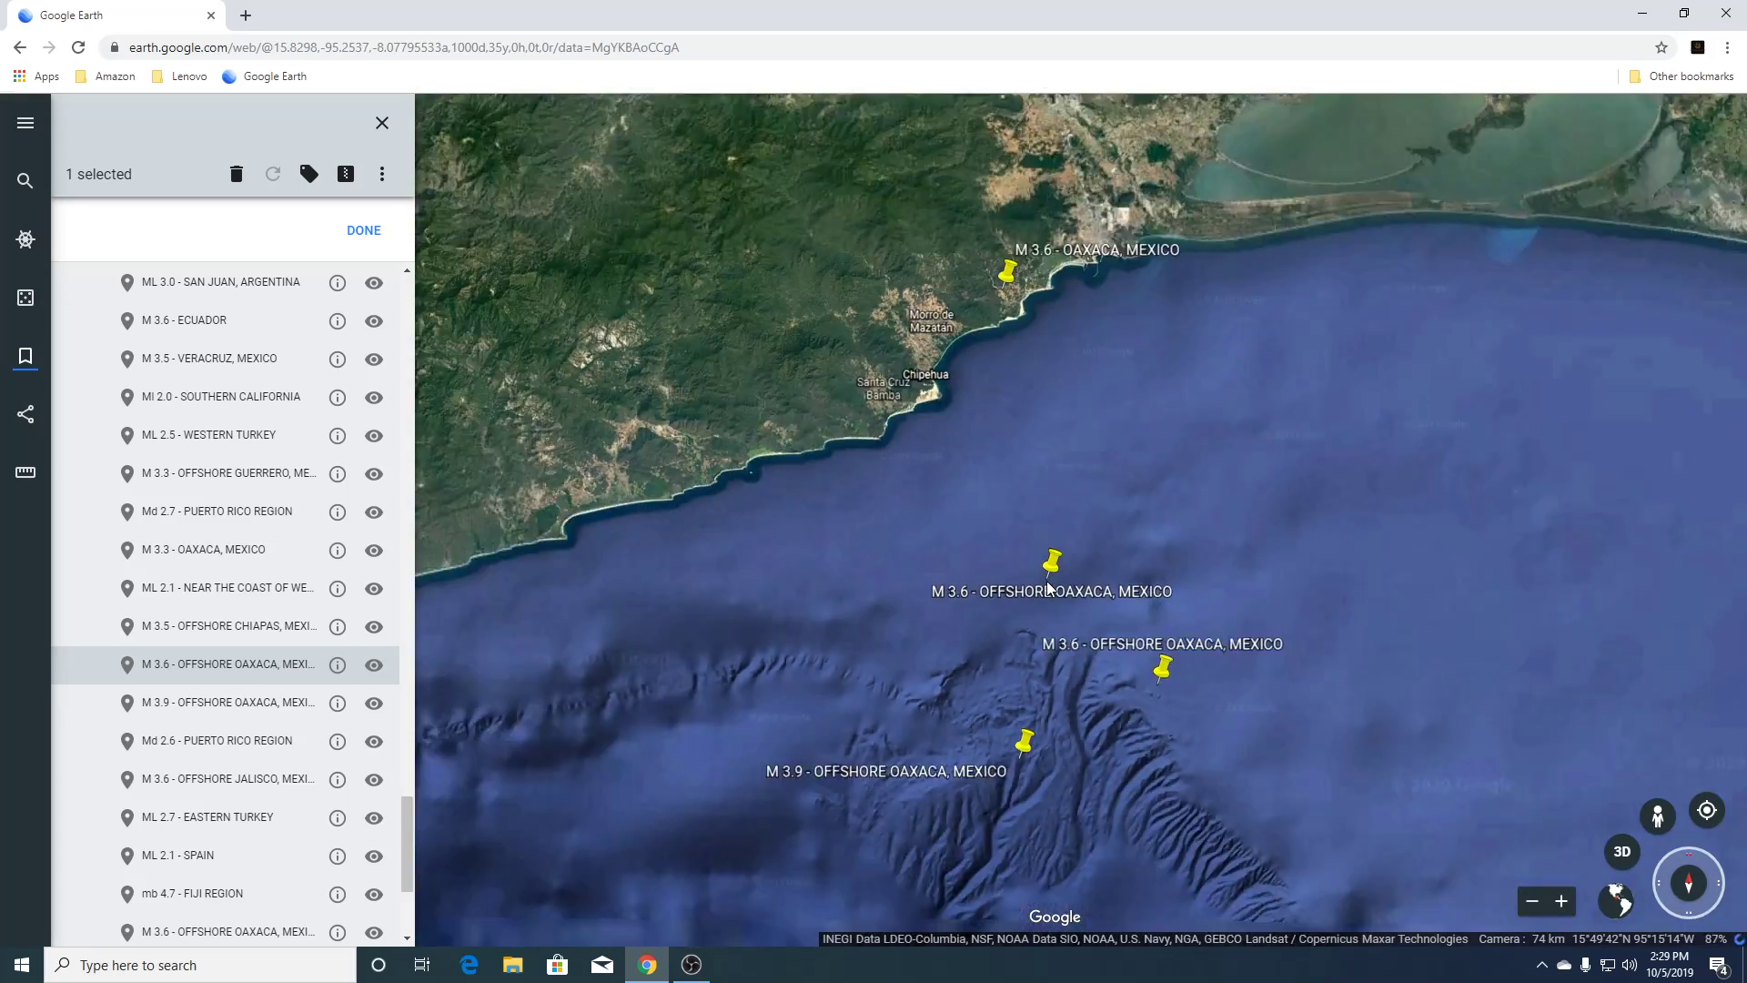
scroll(1047, 588, down, 2)
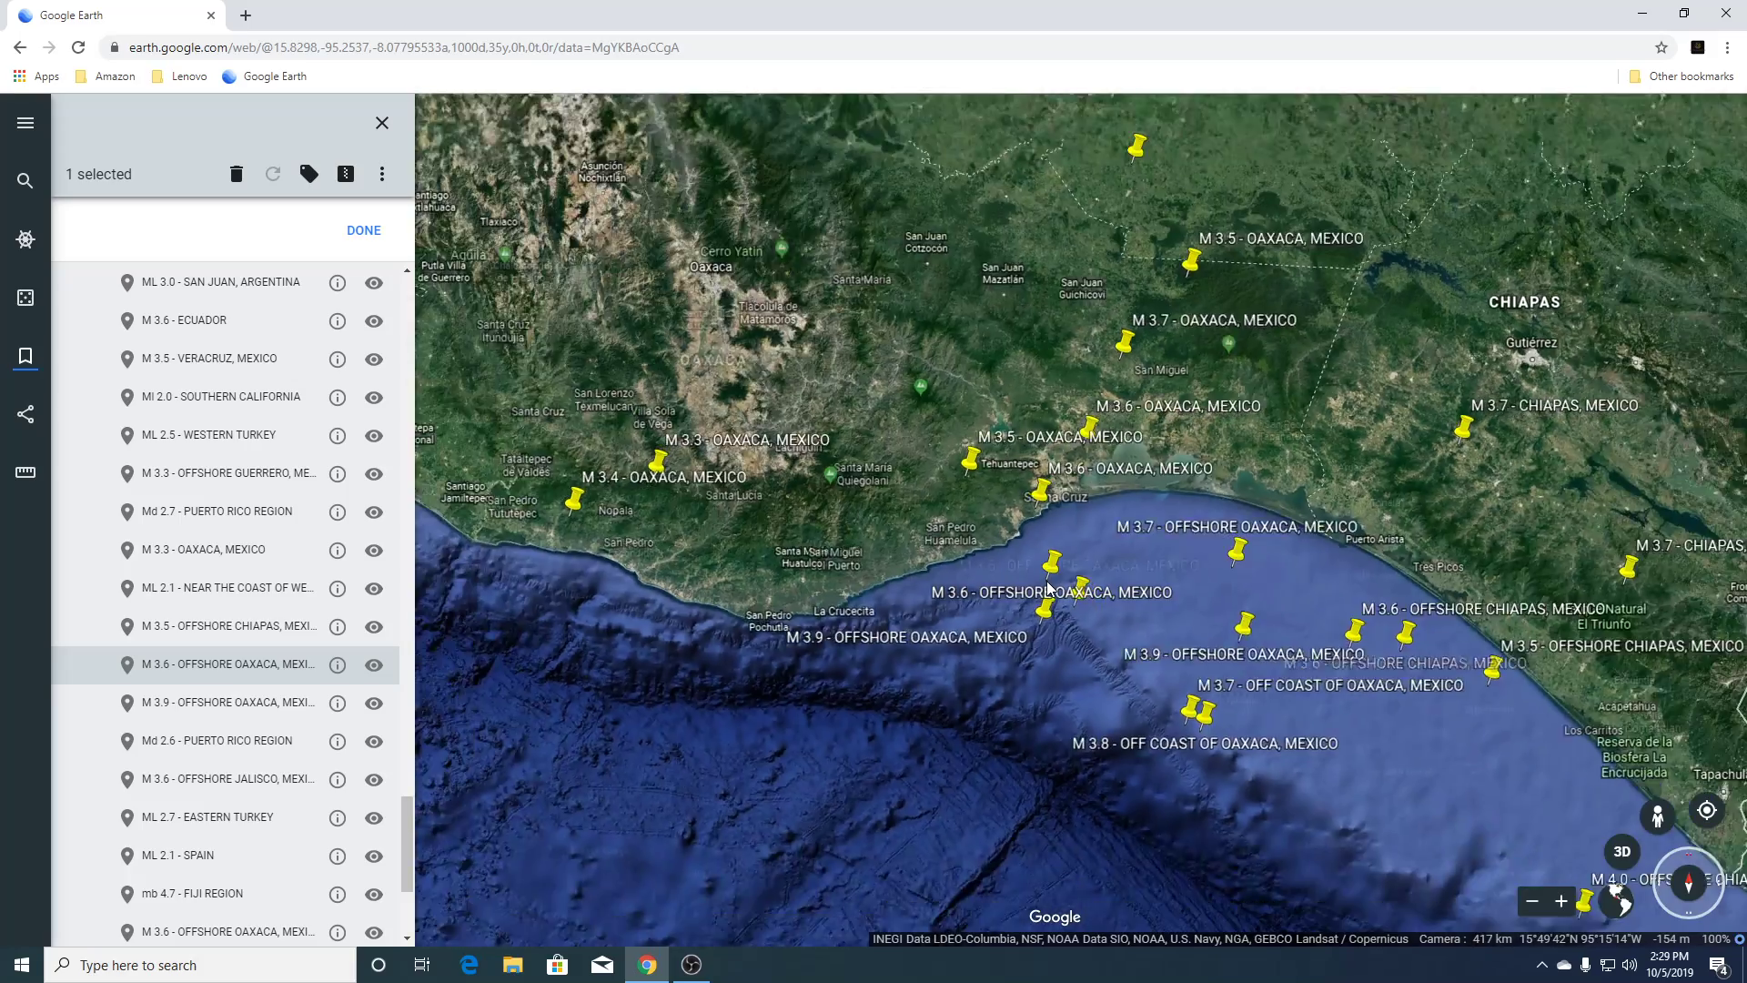
Fly to the M 3.9 - OFFSHORE OAXACA, MEXICO placemark and examine the ridges and canyons of the surrounding sea floor.
scroll(1046, 588, down, 2)
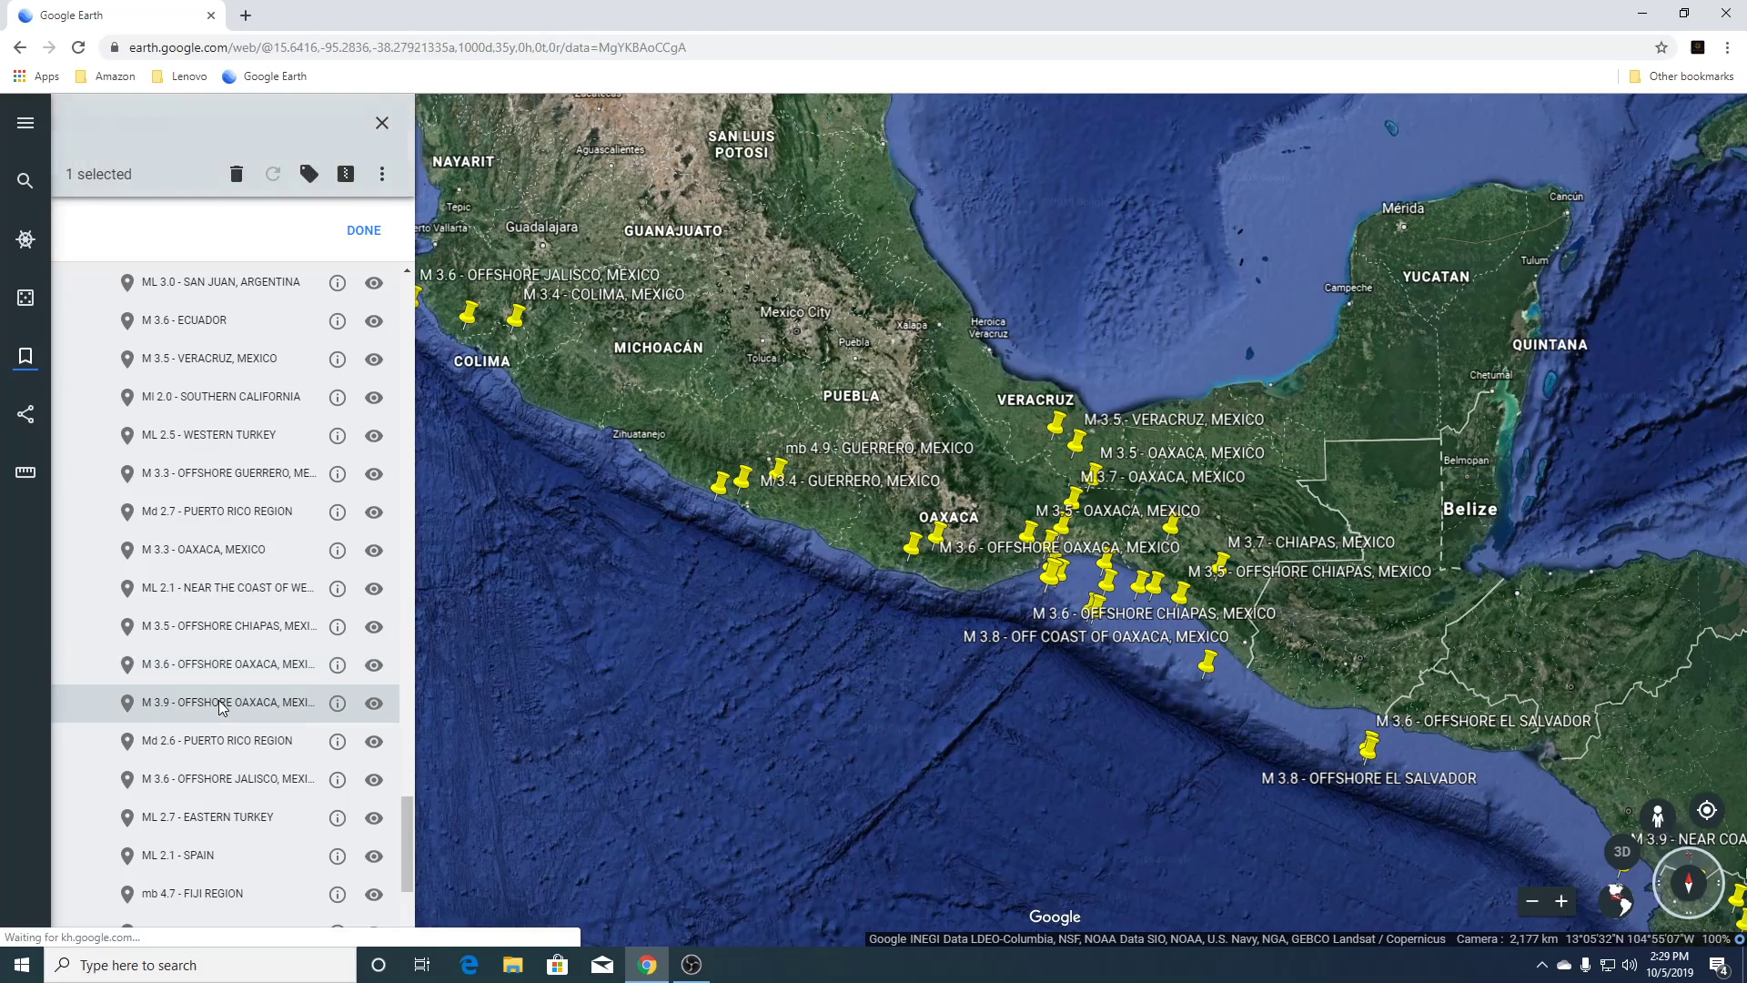
scroll(257, 712, down, 3)
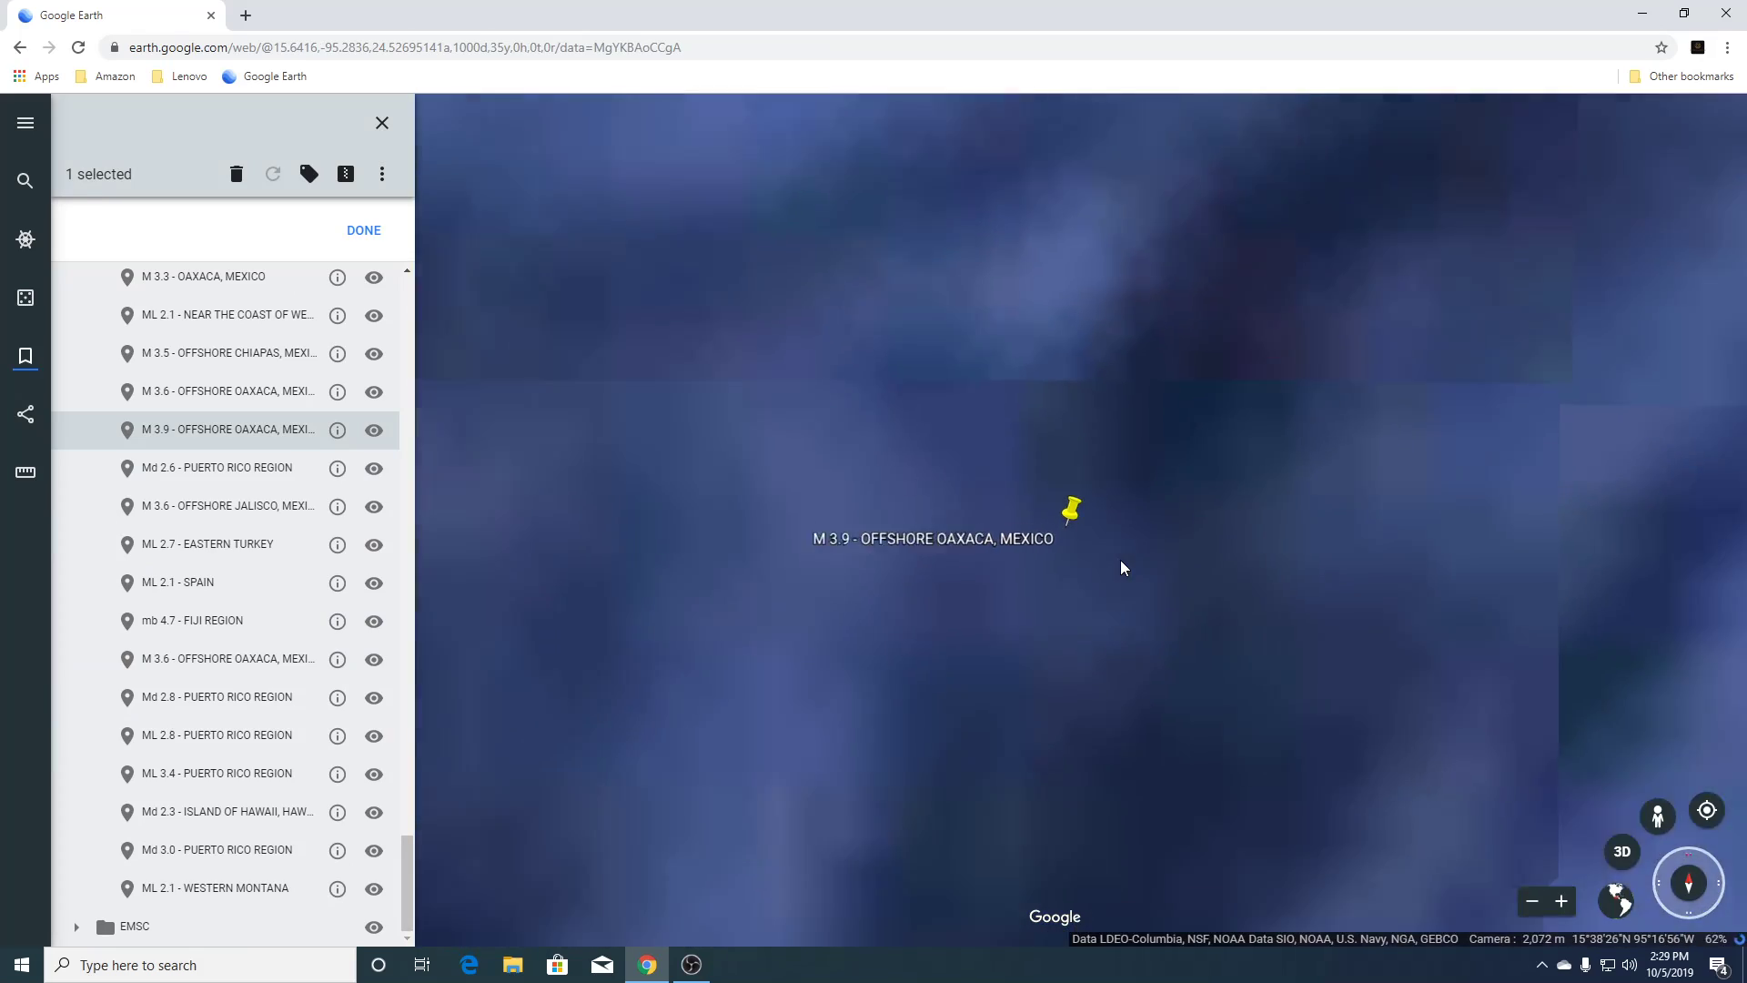
scroll(1121, 566, down, 5)
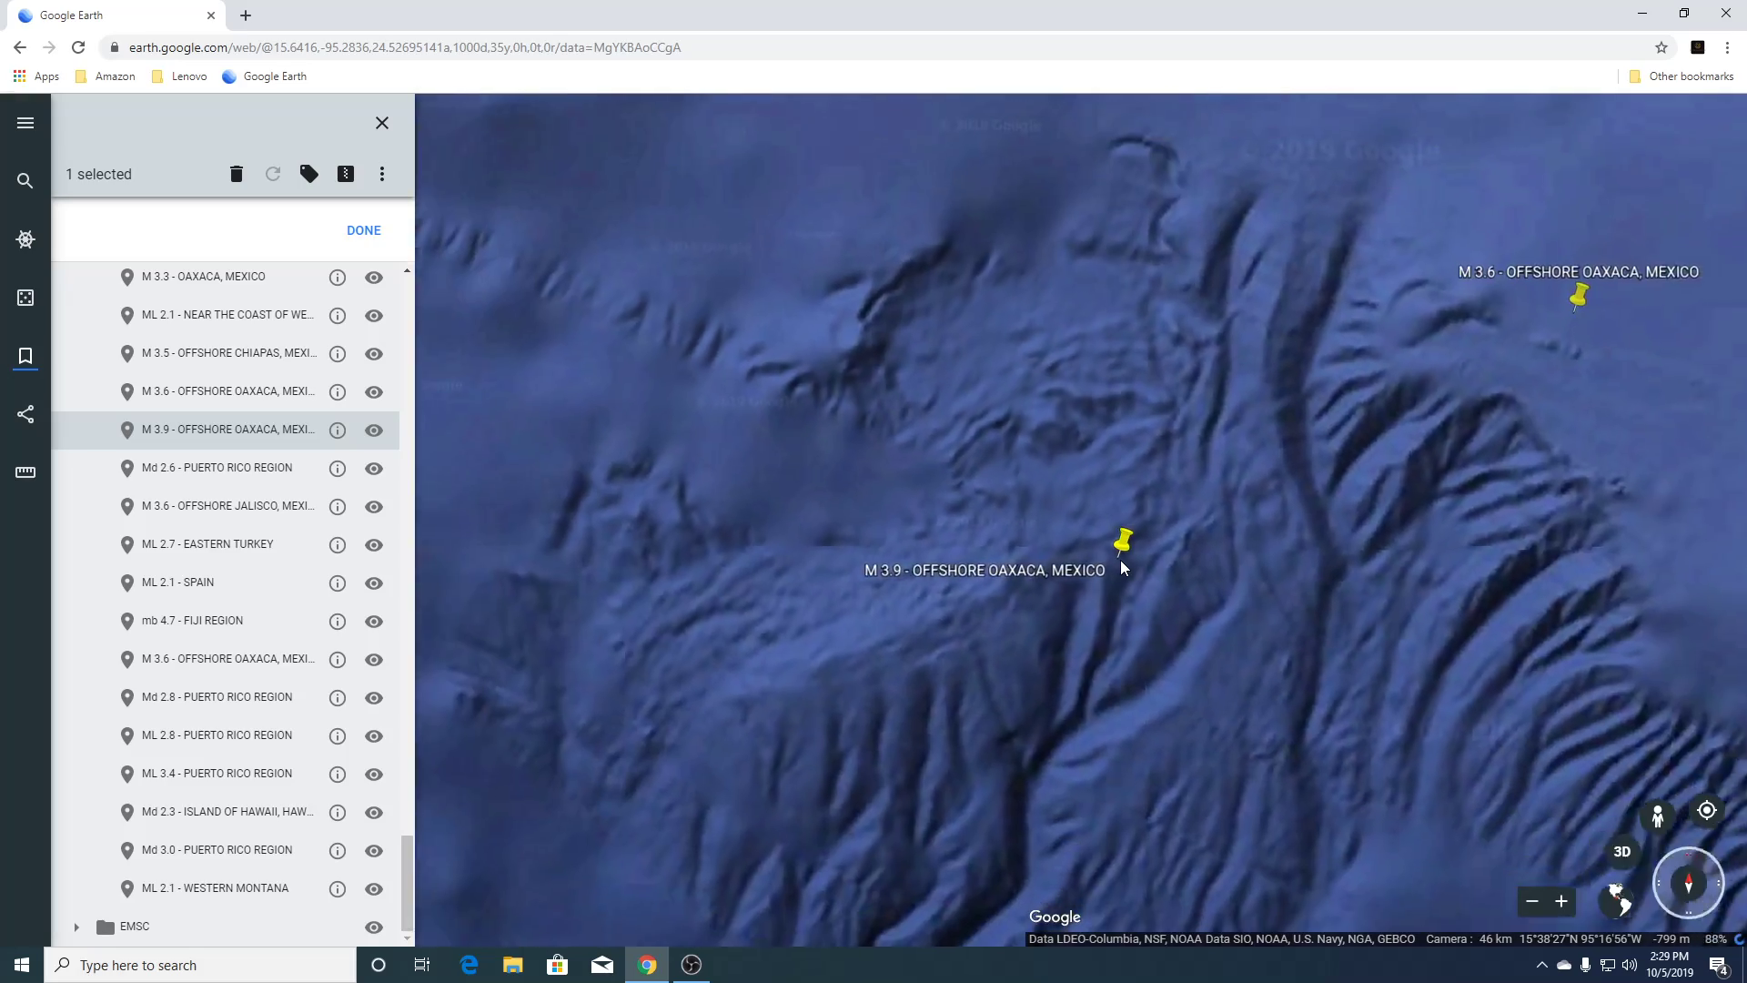
Fly to the Md 2.6 - PUERTO RICO REGION placemark and examine the epicenter cluster north of Puerto Rico, out to the whole Caribbean.
scroll(1121, 566, down, 3)
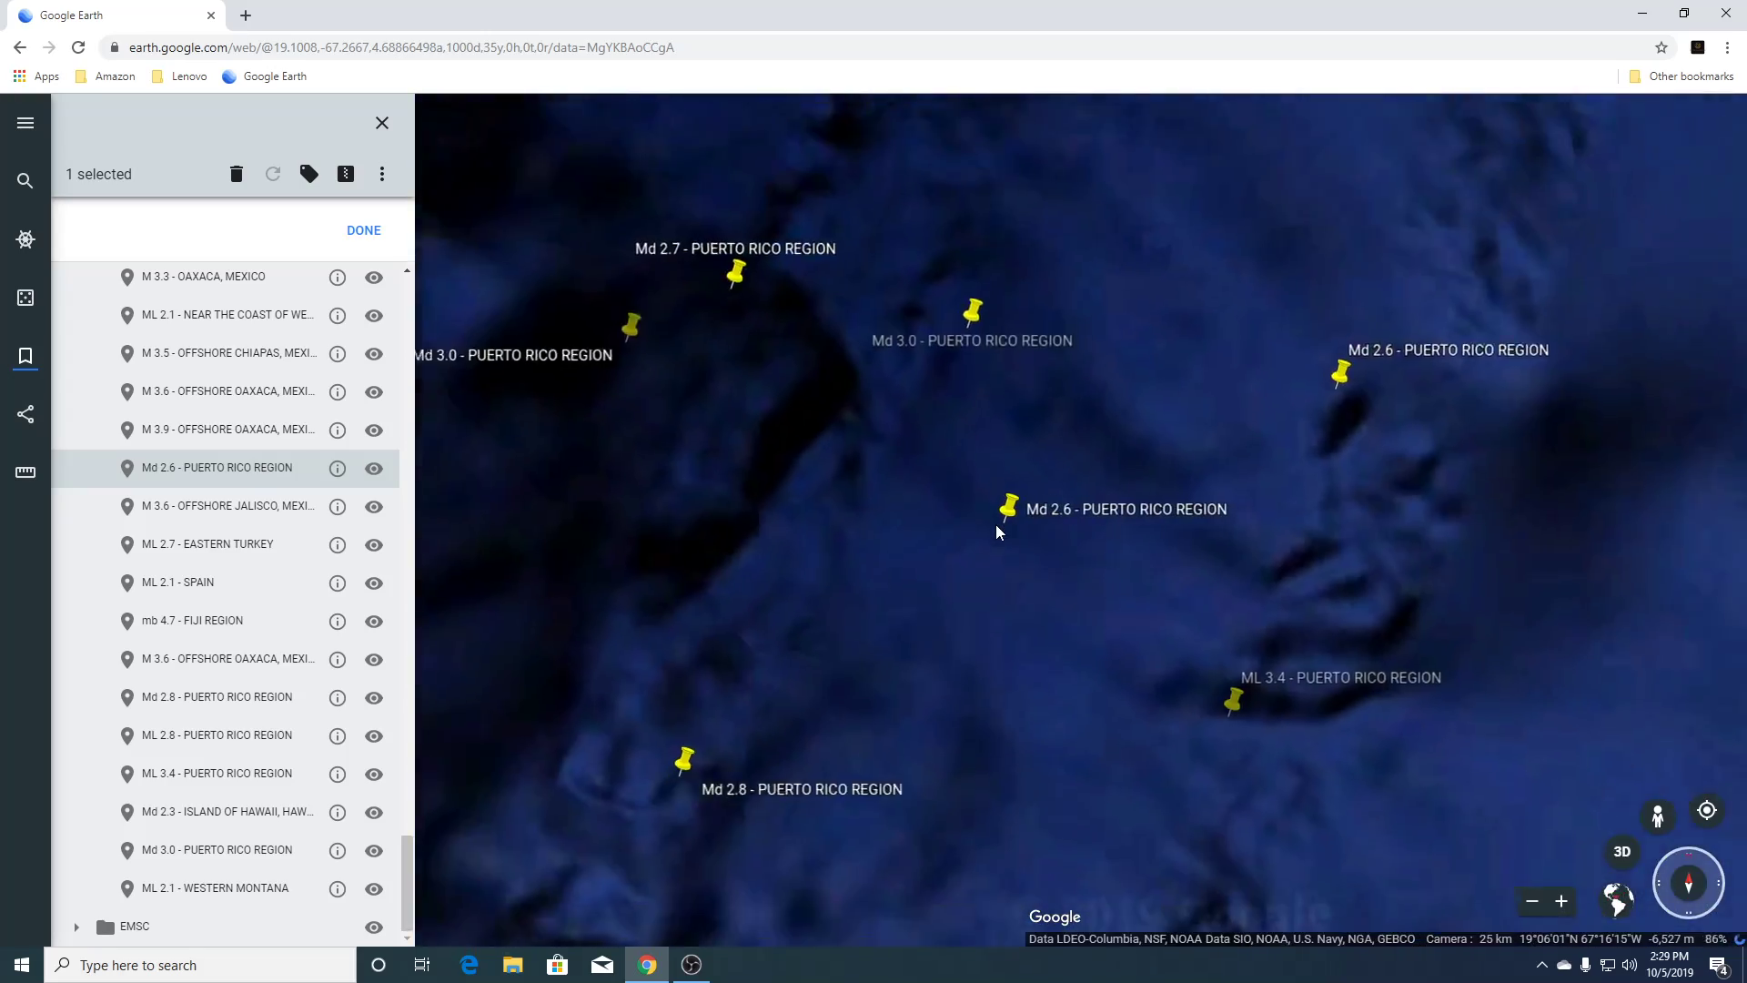
scroll(996, 524, down, 5)
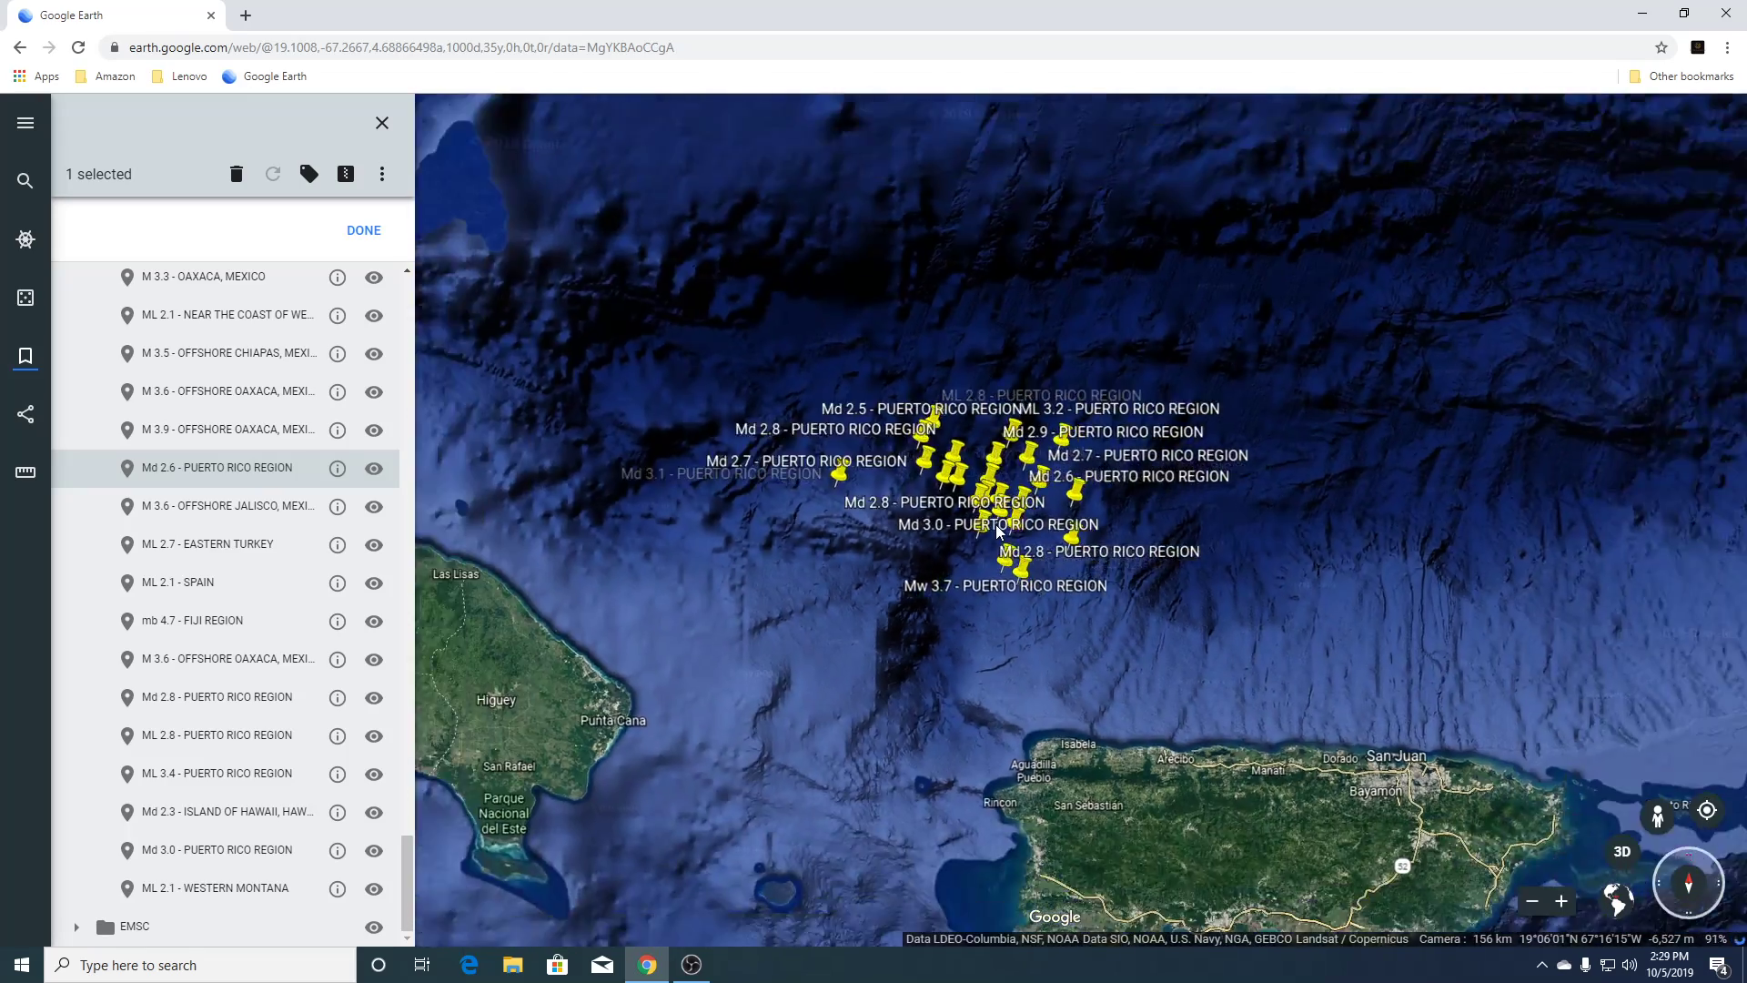
scroll(997, 530, down, 10)
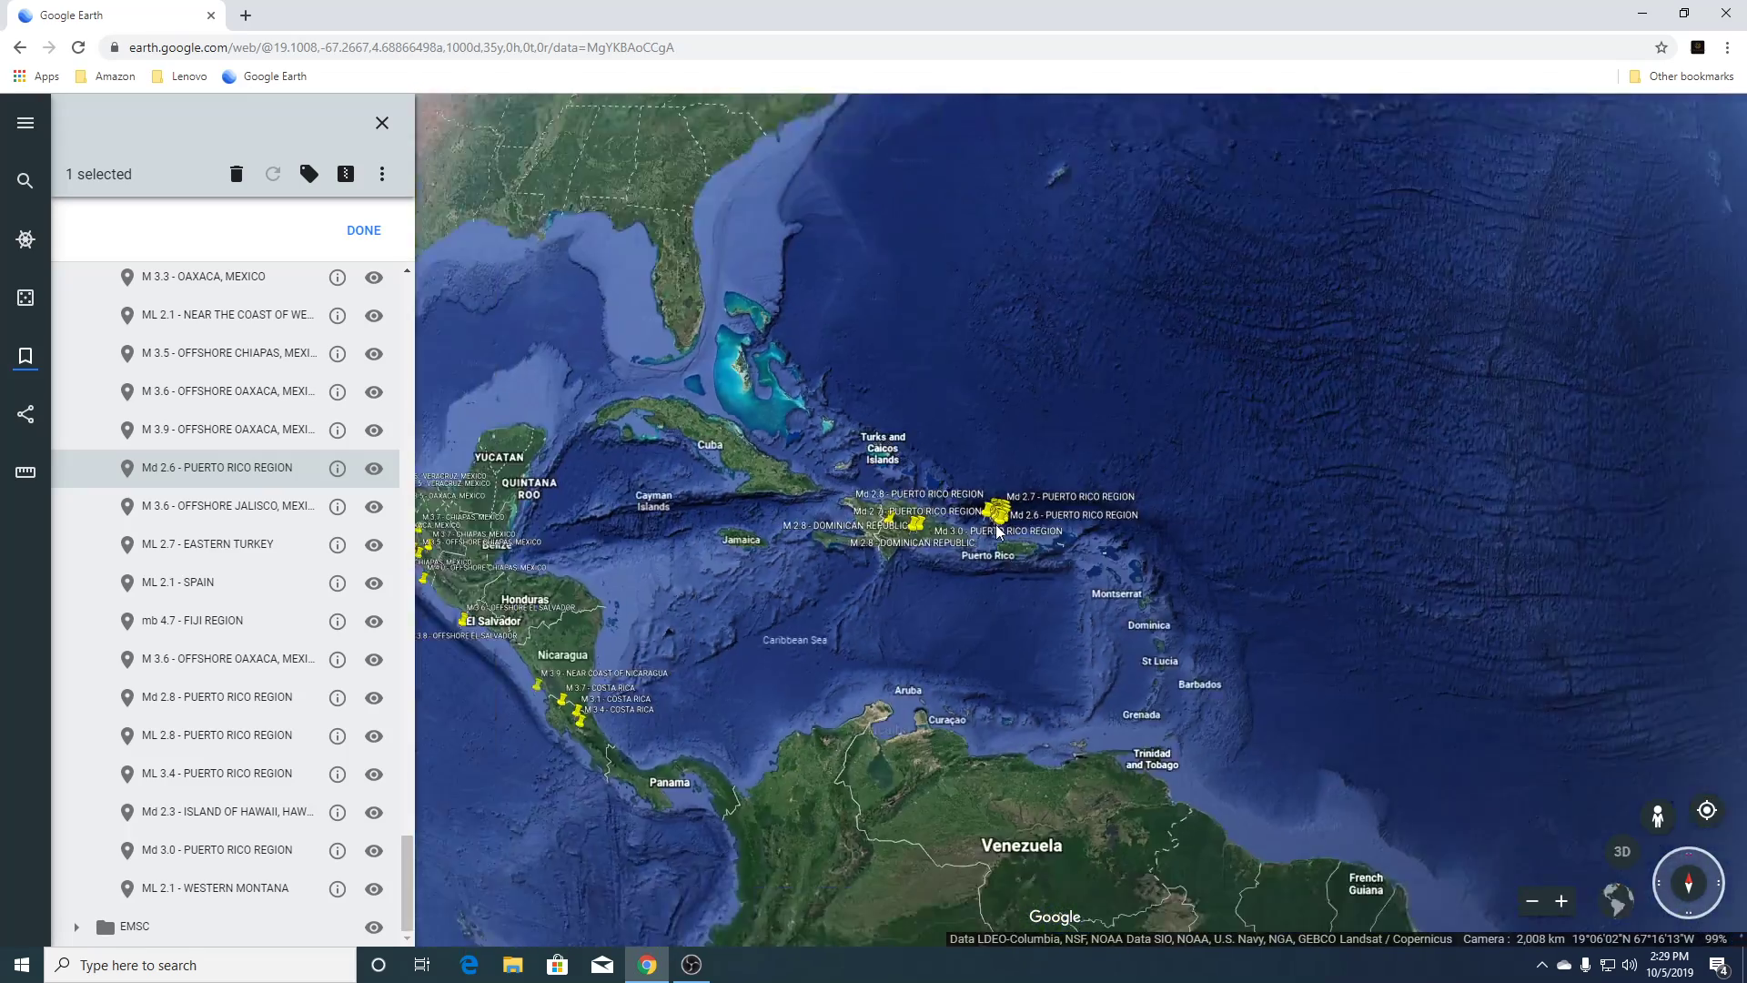
Fly to the M 3.6 - OFFSHORE JALISCO, MEXICO placemark and examine the sea floor towards the coast in 3D.
click(191, 509)
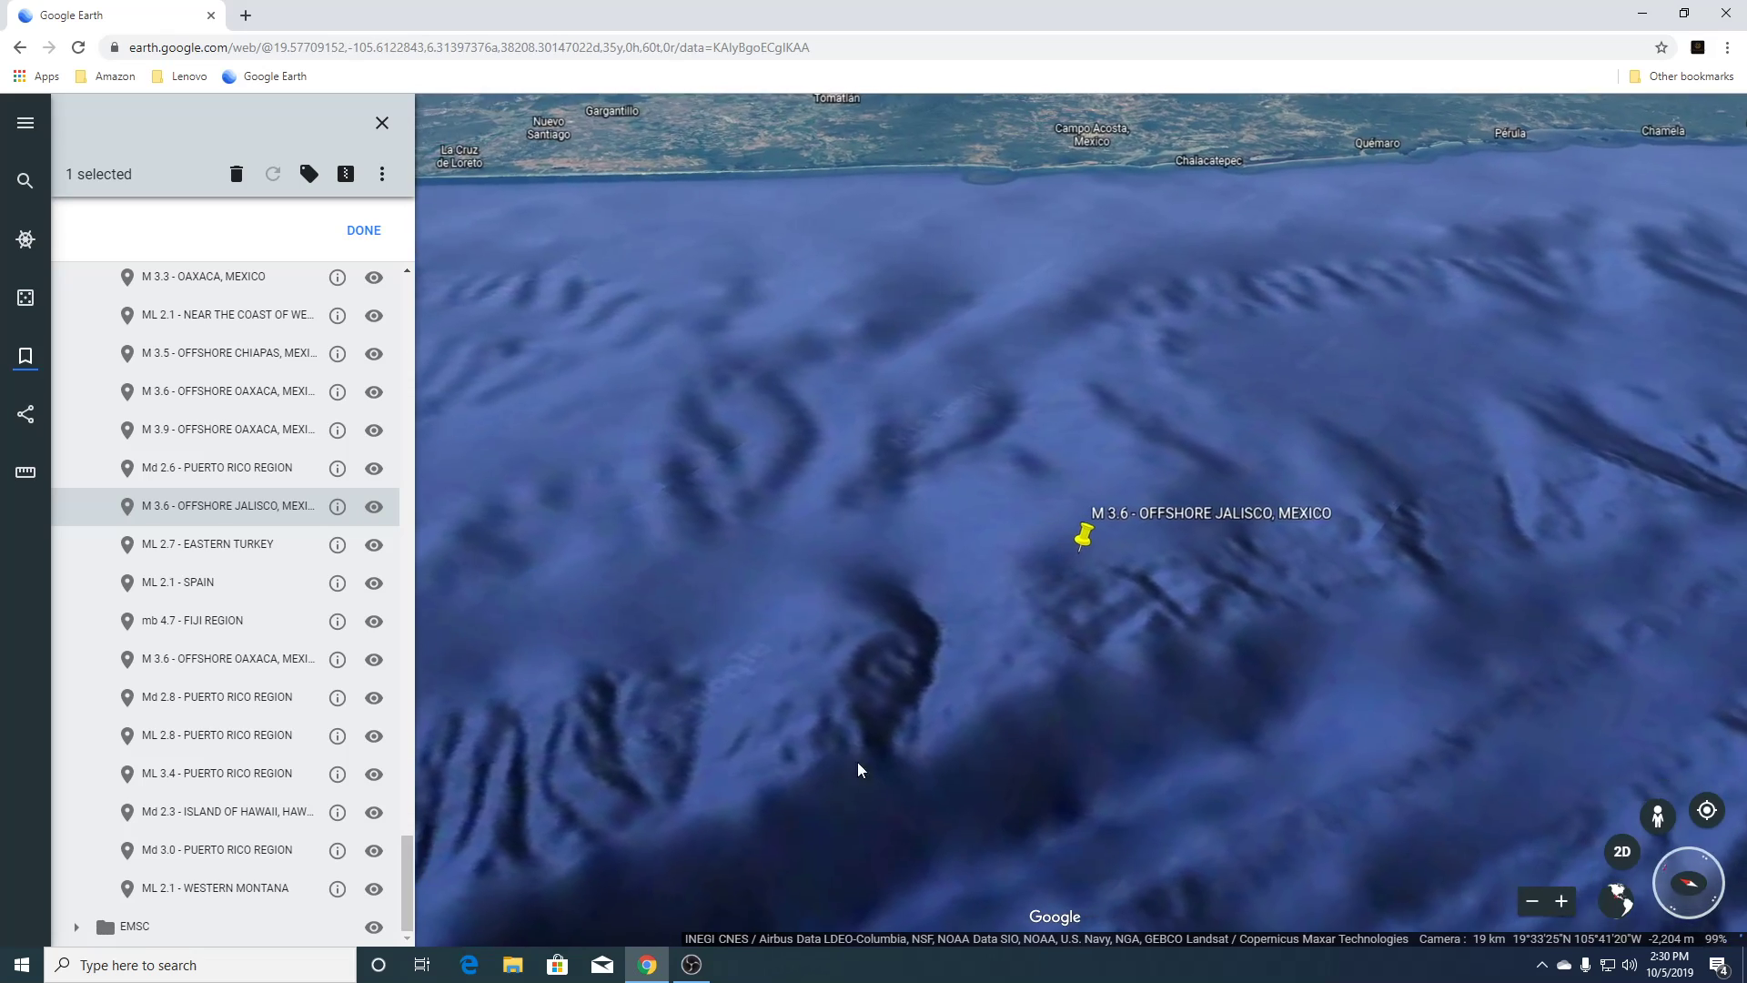
Fly to the ML 2.7 - EASTERN TURKEY placemark and examine the surrounding mountains from above and in 3D.
click(215, 546)
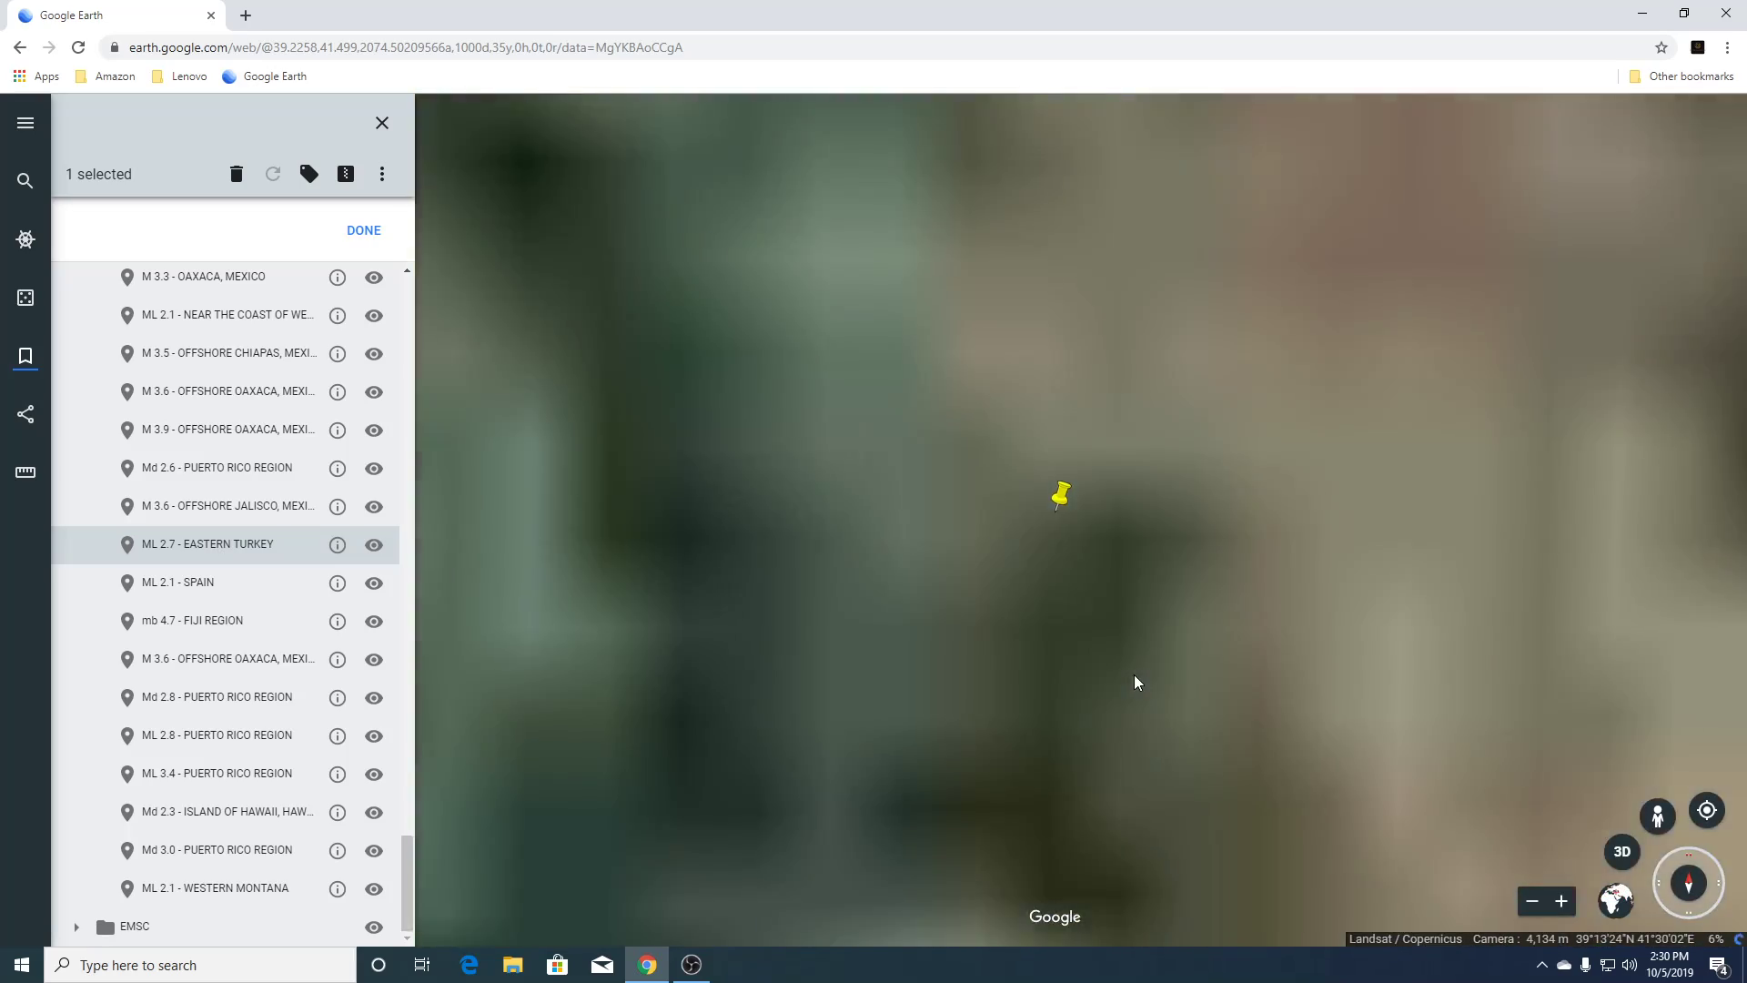
scroll(1134, 674, down, 3)
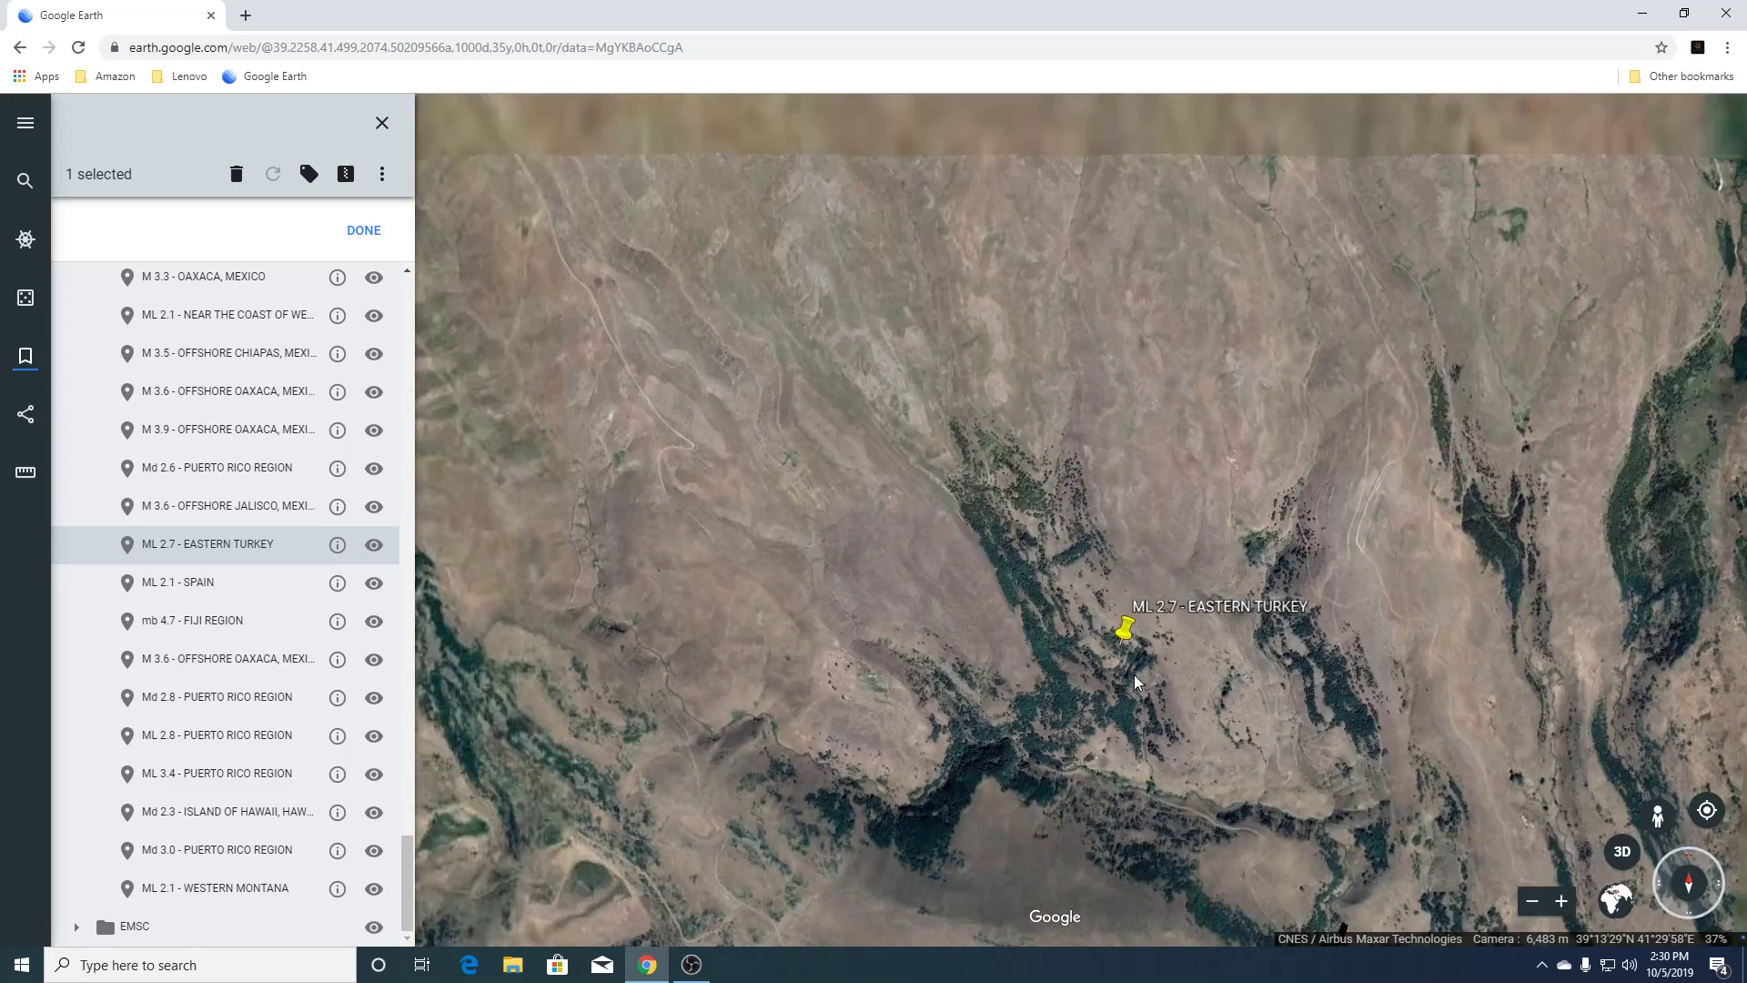
scroll(1136, 674, down, 2)
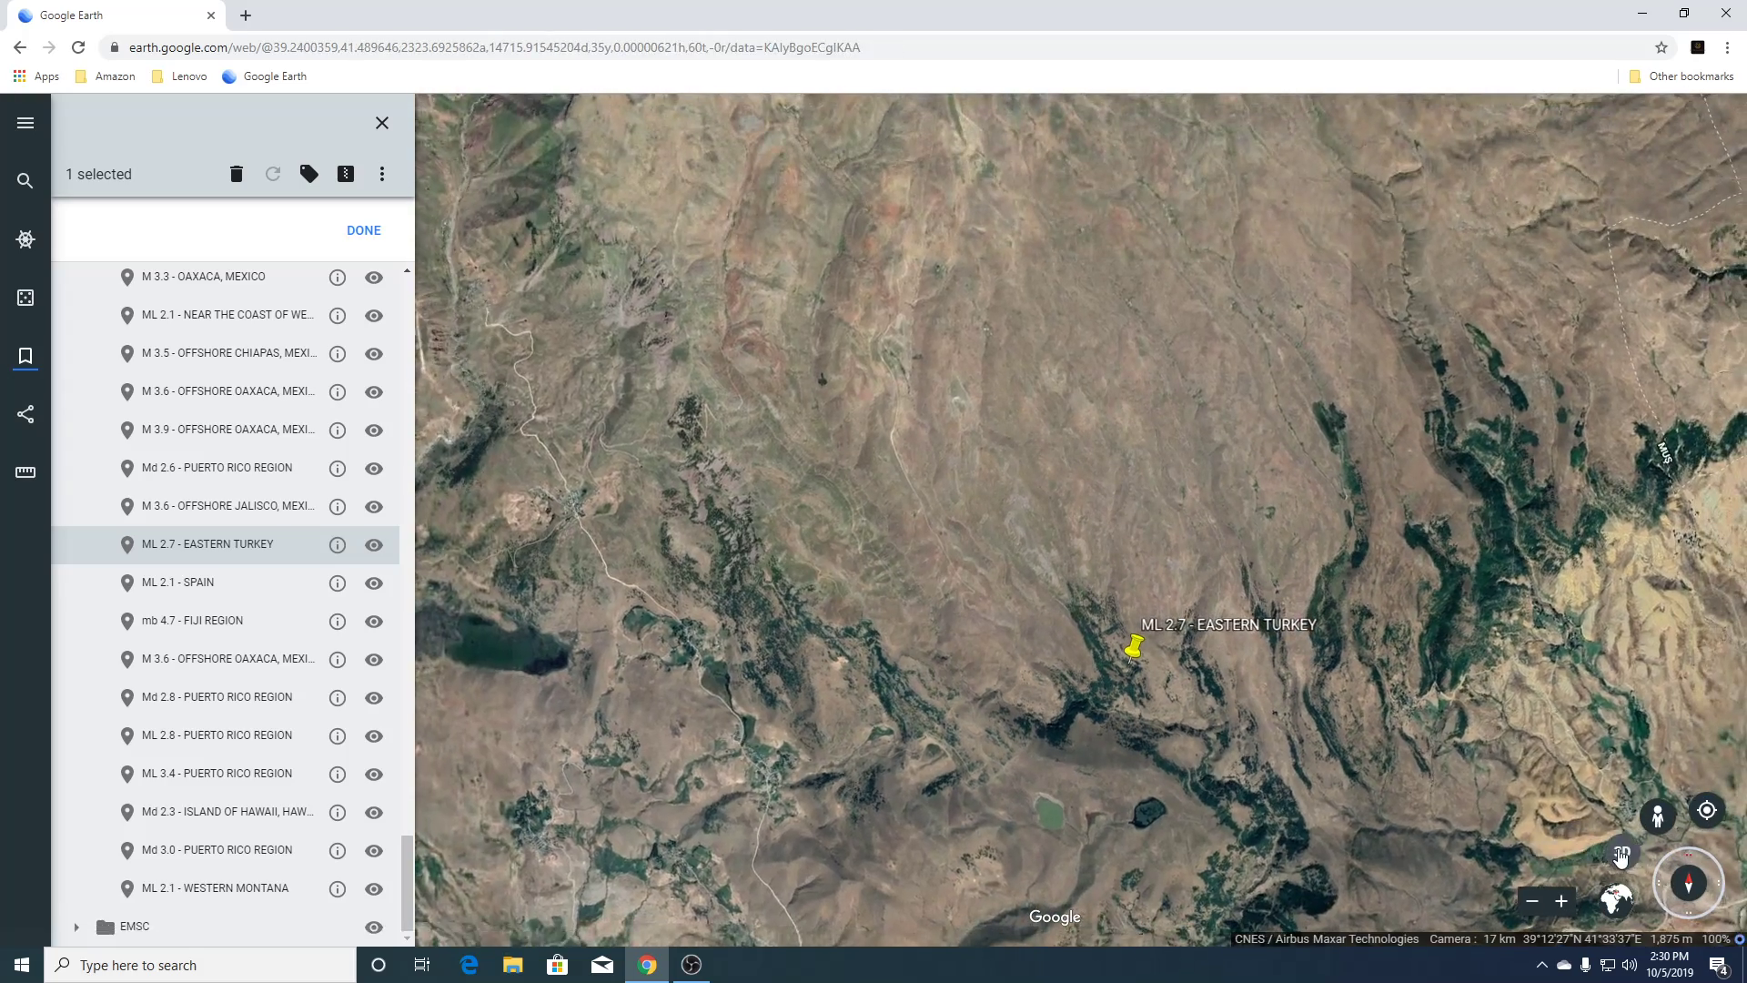
click(1622, 854)
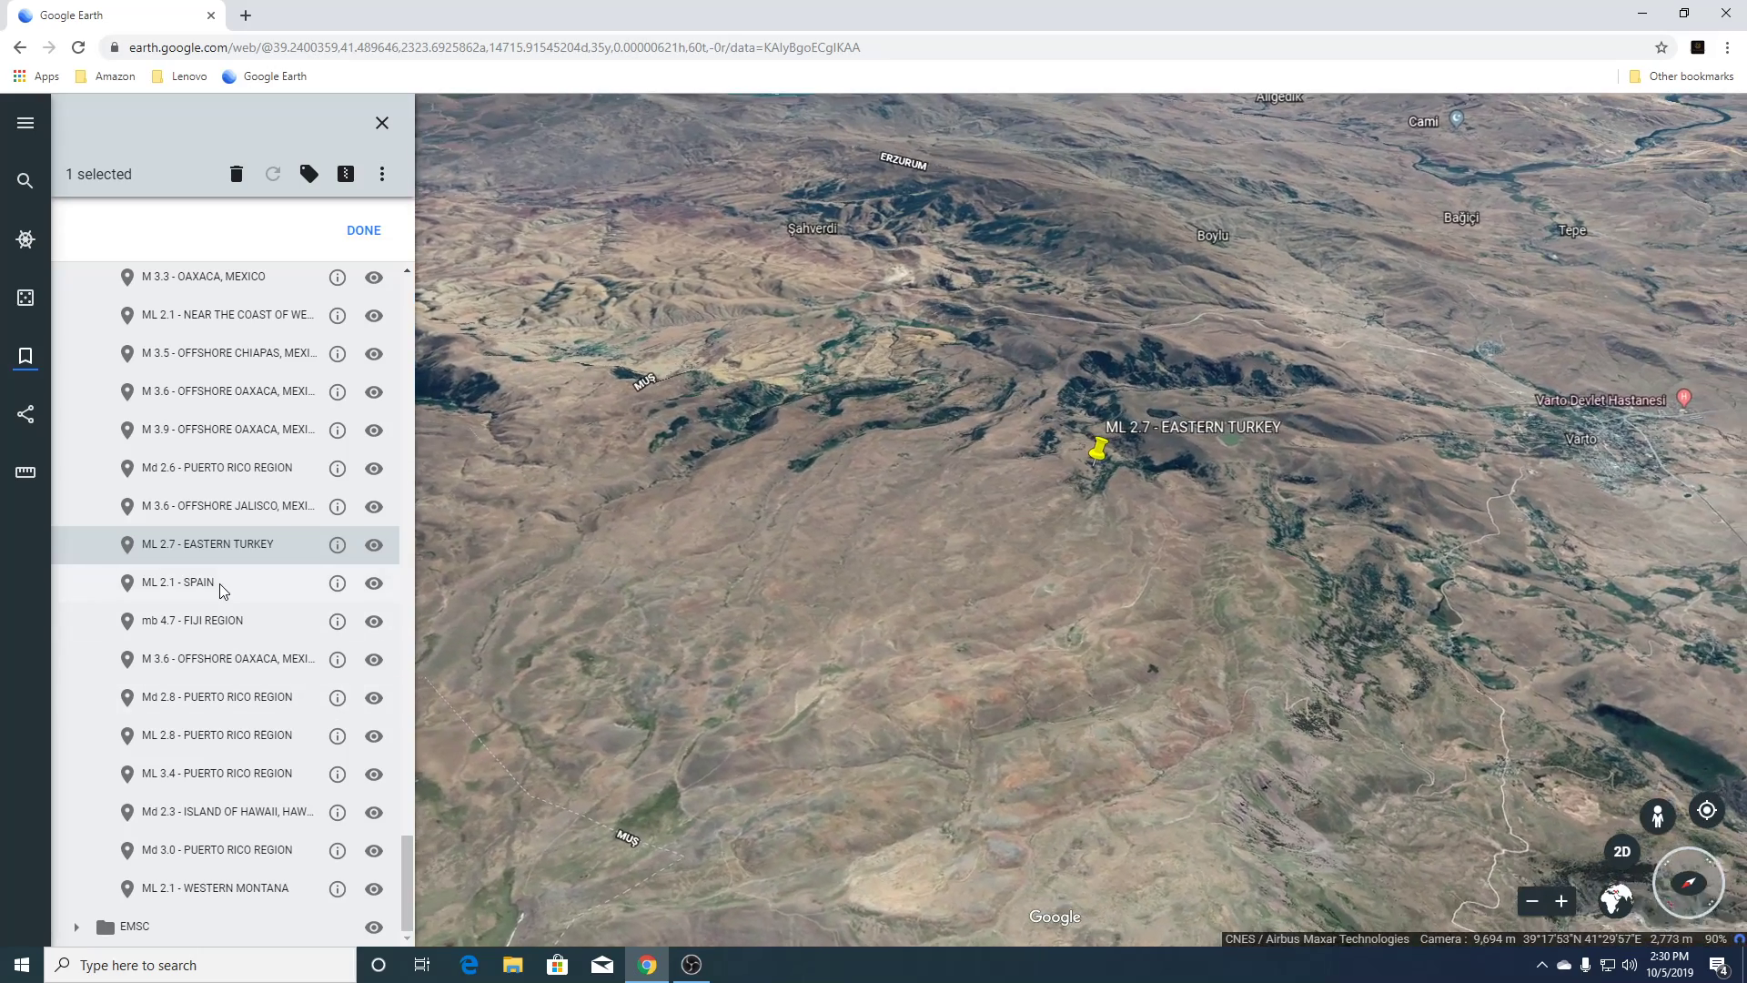
Fly to the ML 2.1 - SPAIN placemark and examine the surrounding hills in 3D, including the Embalse de la Puebla de Cazalla reservoir.
click(220, 583)
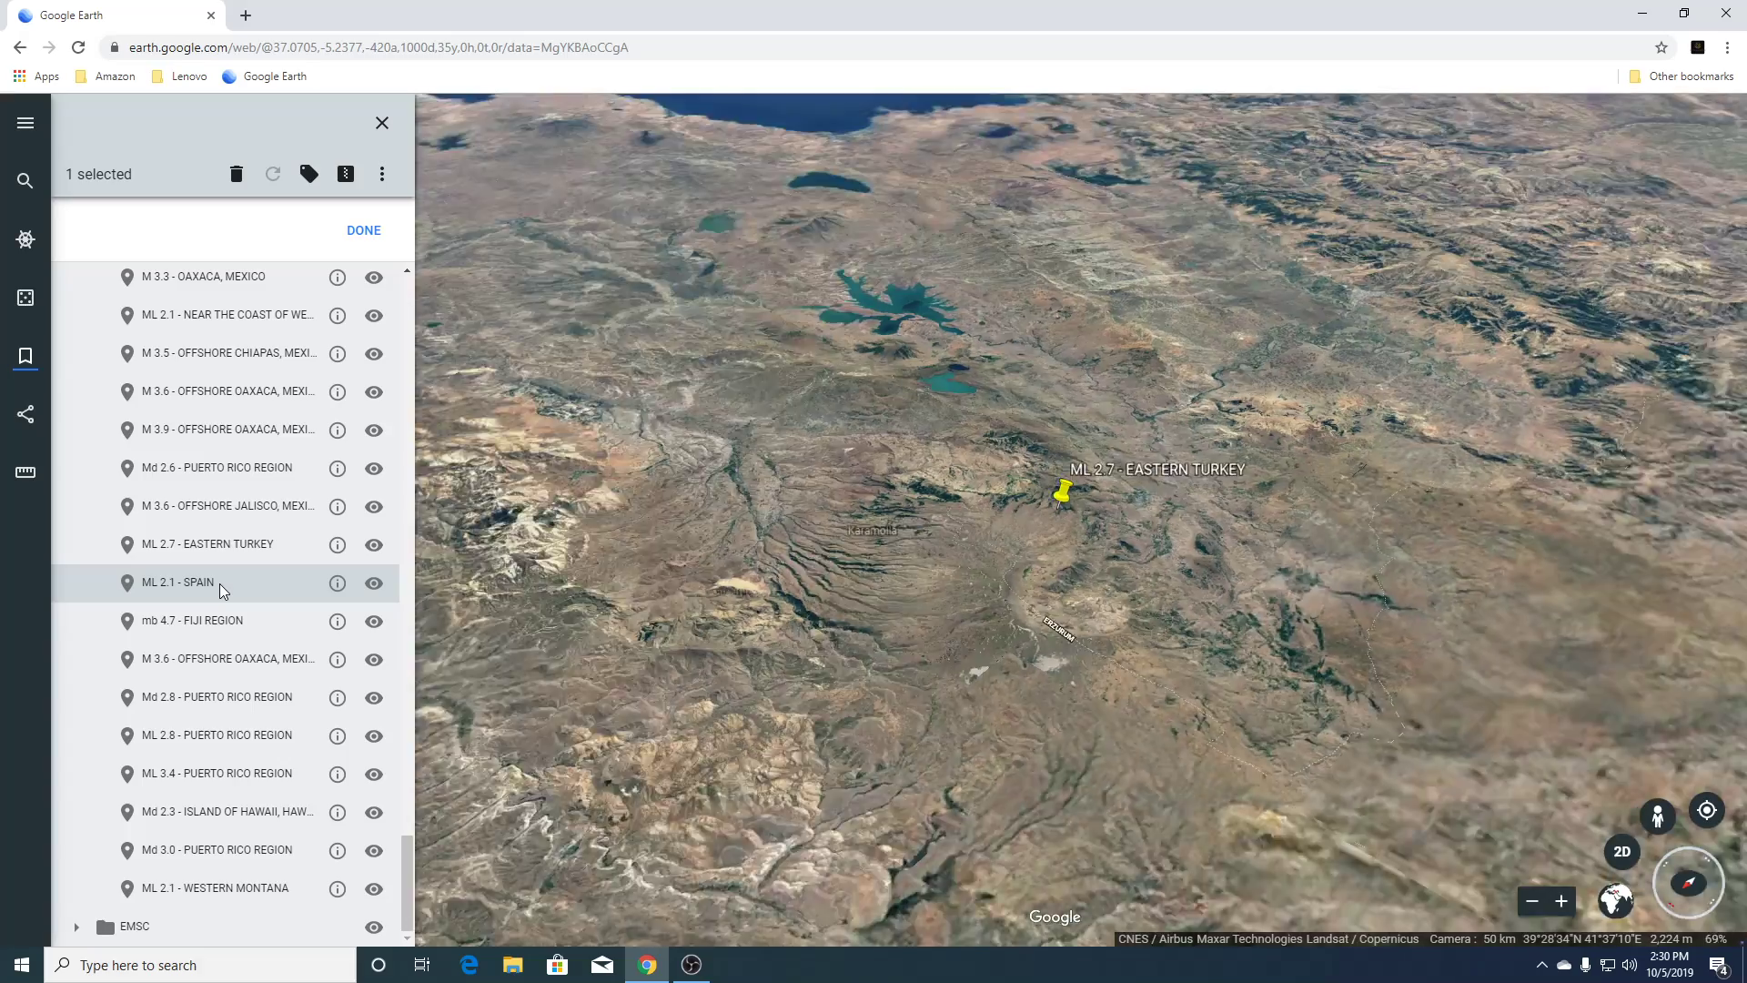
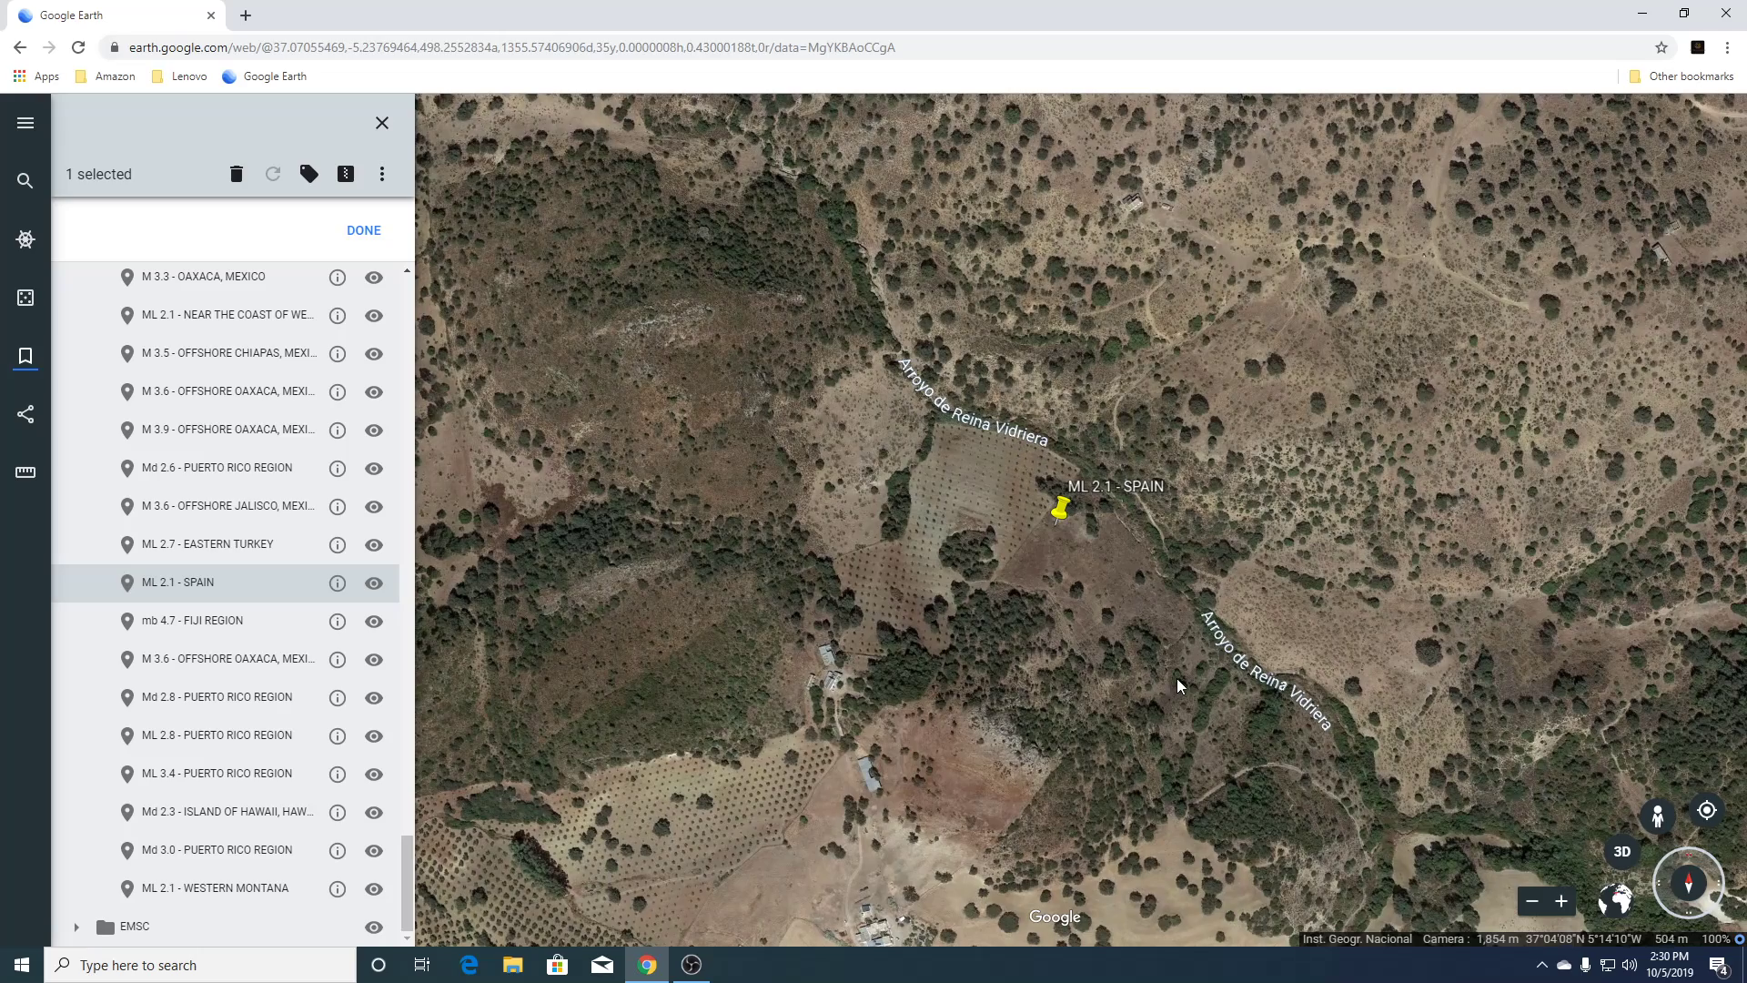
scroll(1107, 657, down, 3)
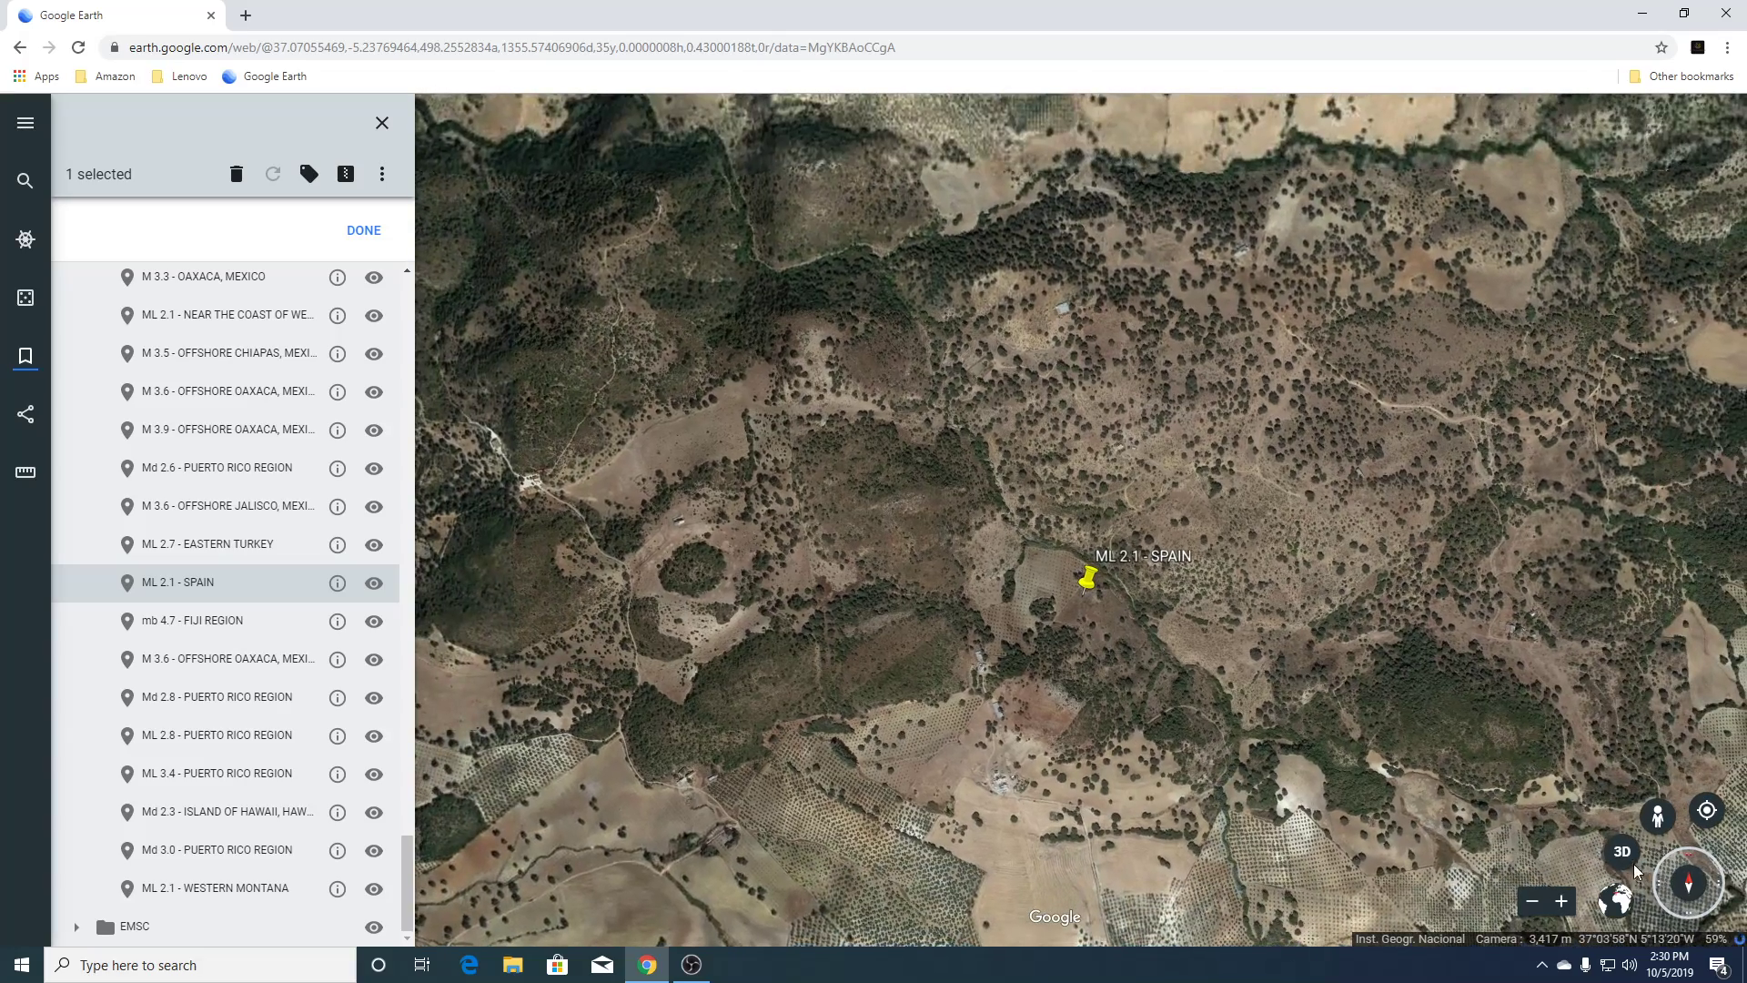
click(1620, 852)
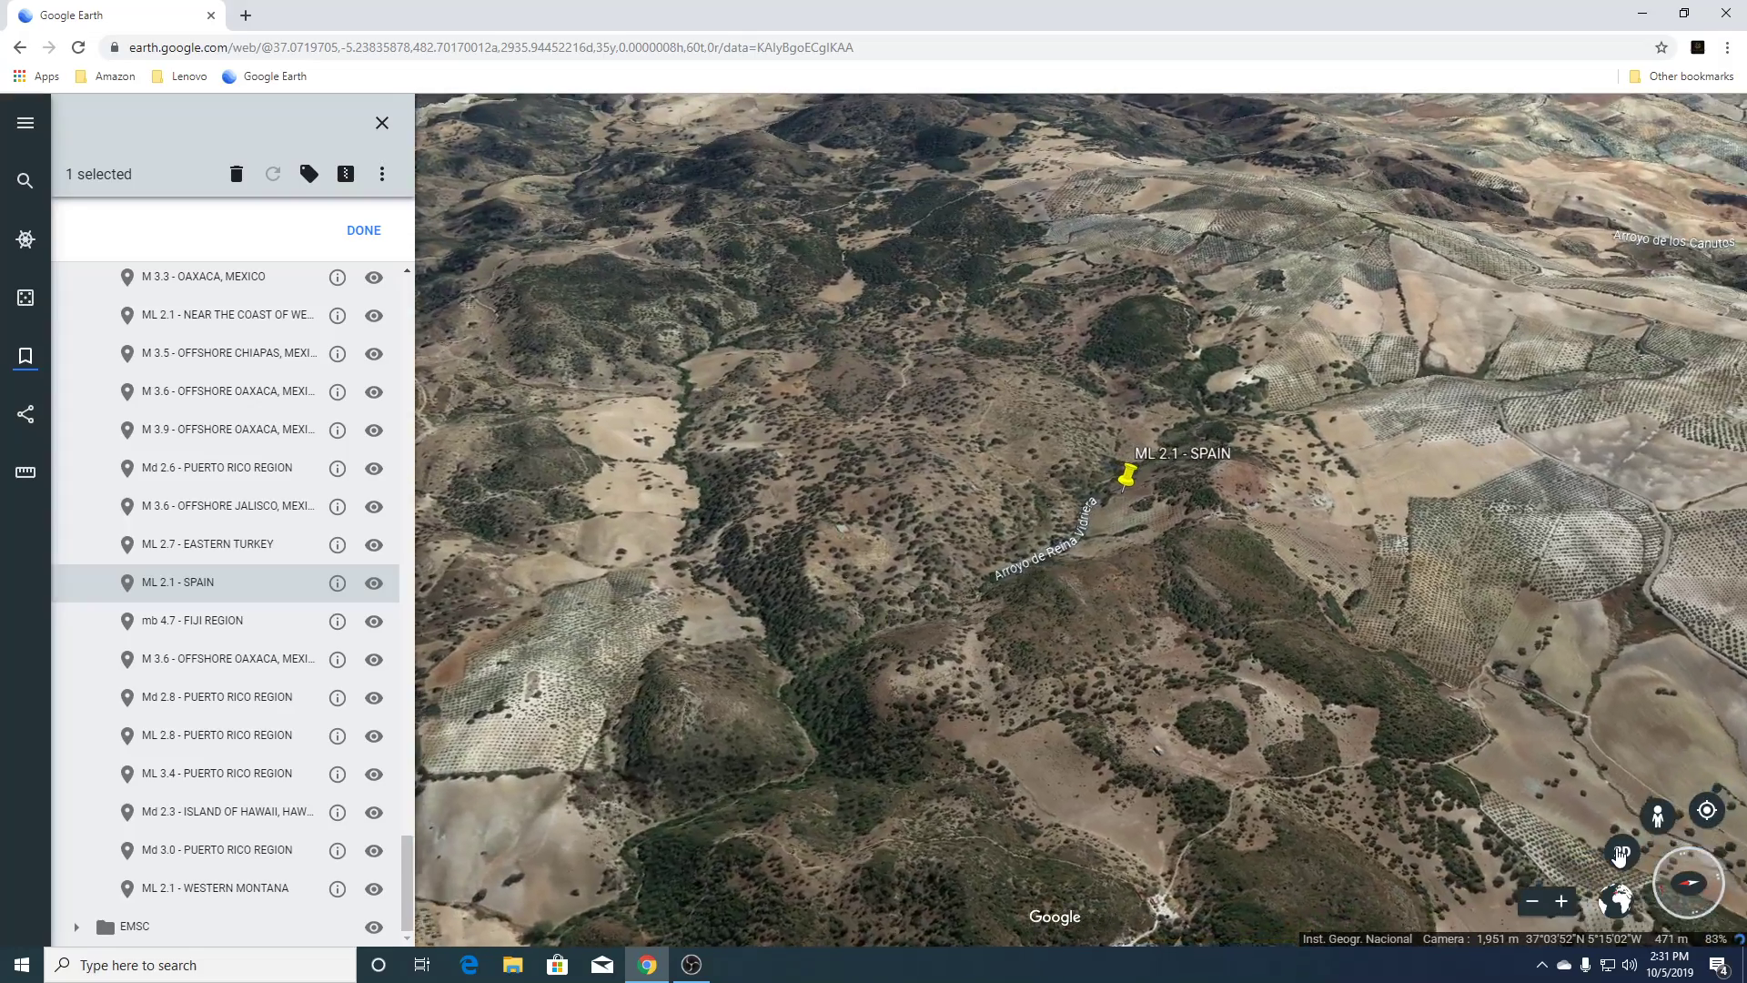
scroll(1300, 710, down, 5)
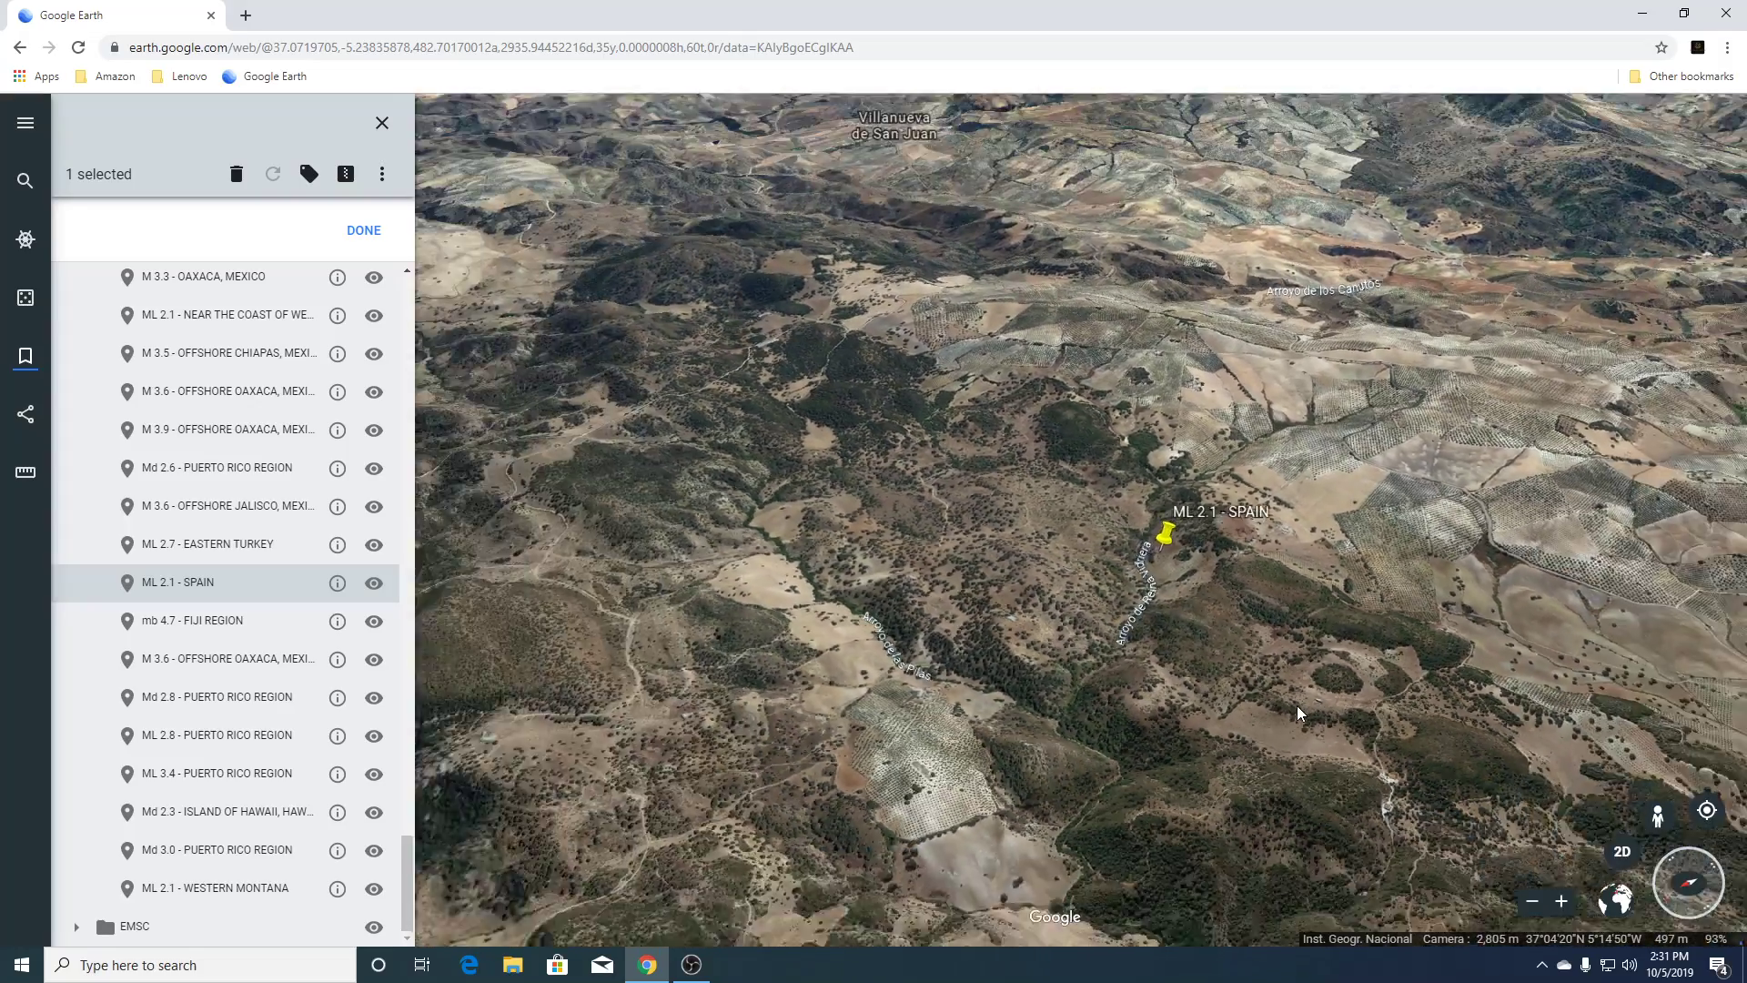
scroll(1298, 710, down, 3)
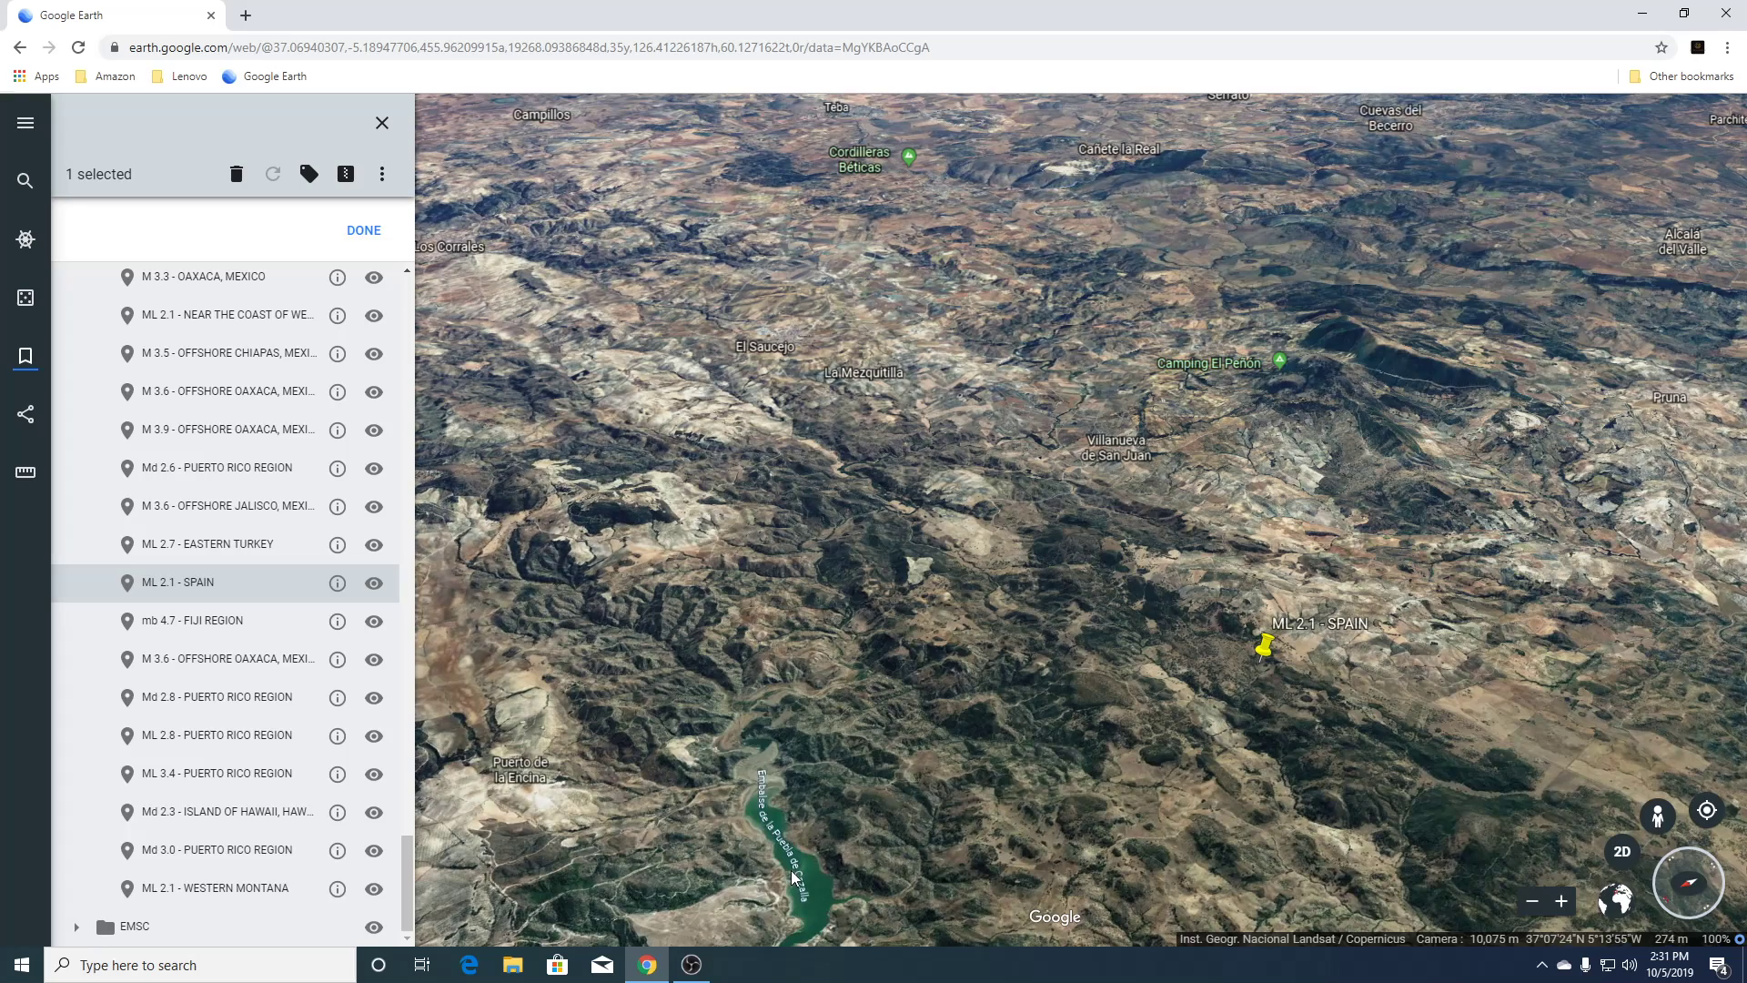
scroll(794, 876, up, 5)
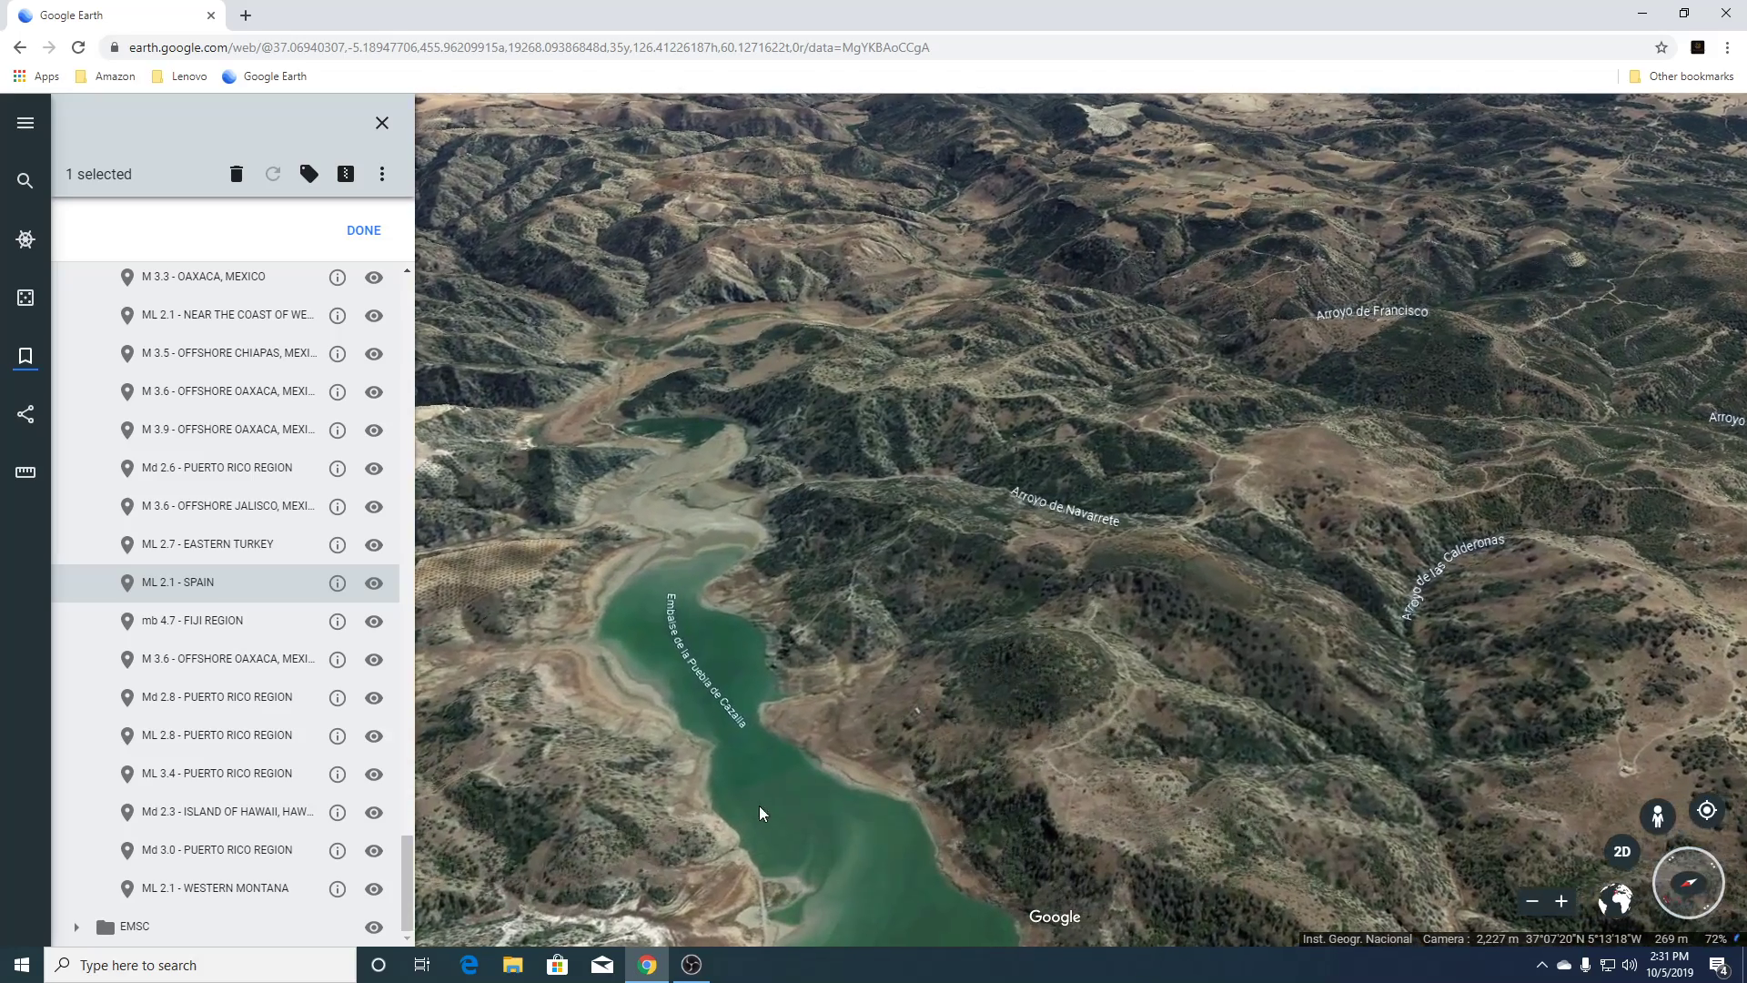
drag(759, 806, 768, 464)
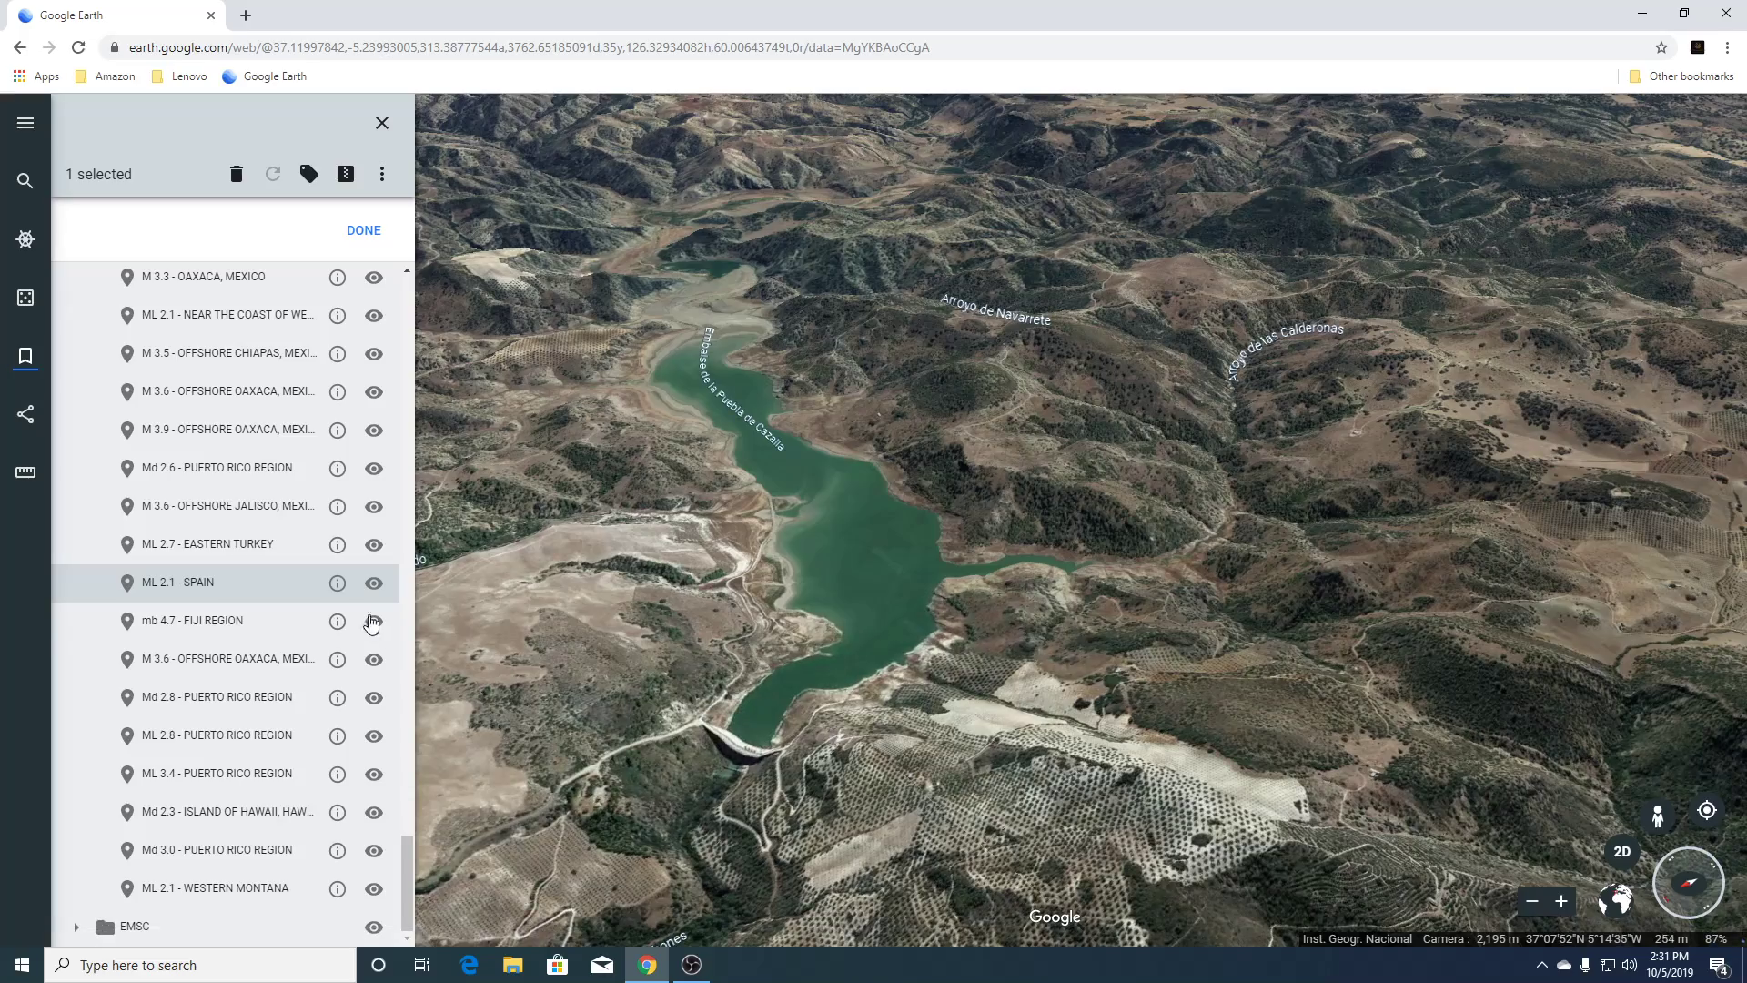
Fly to the mb 4.7 - FIJI REGION placemark, examine the nearby sea floor and reefs, and read its details card before closing it.
click(219, 622)
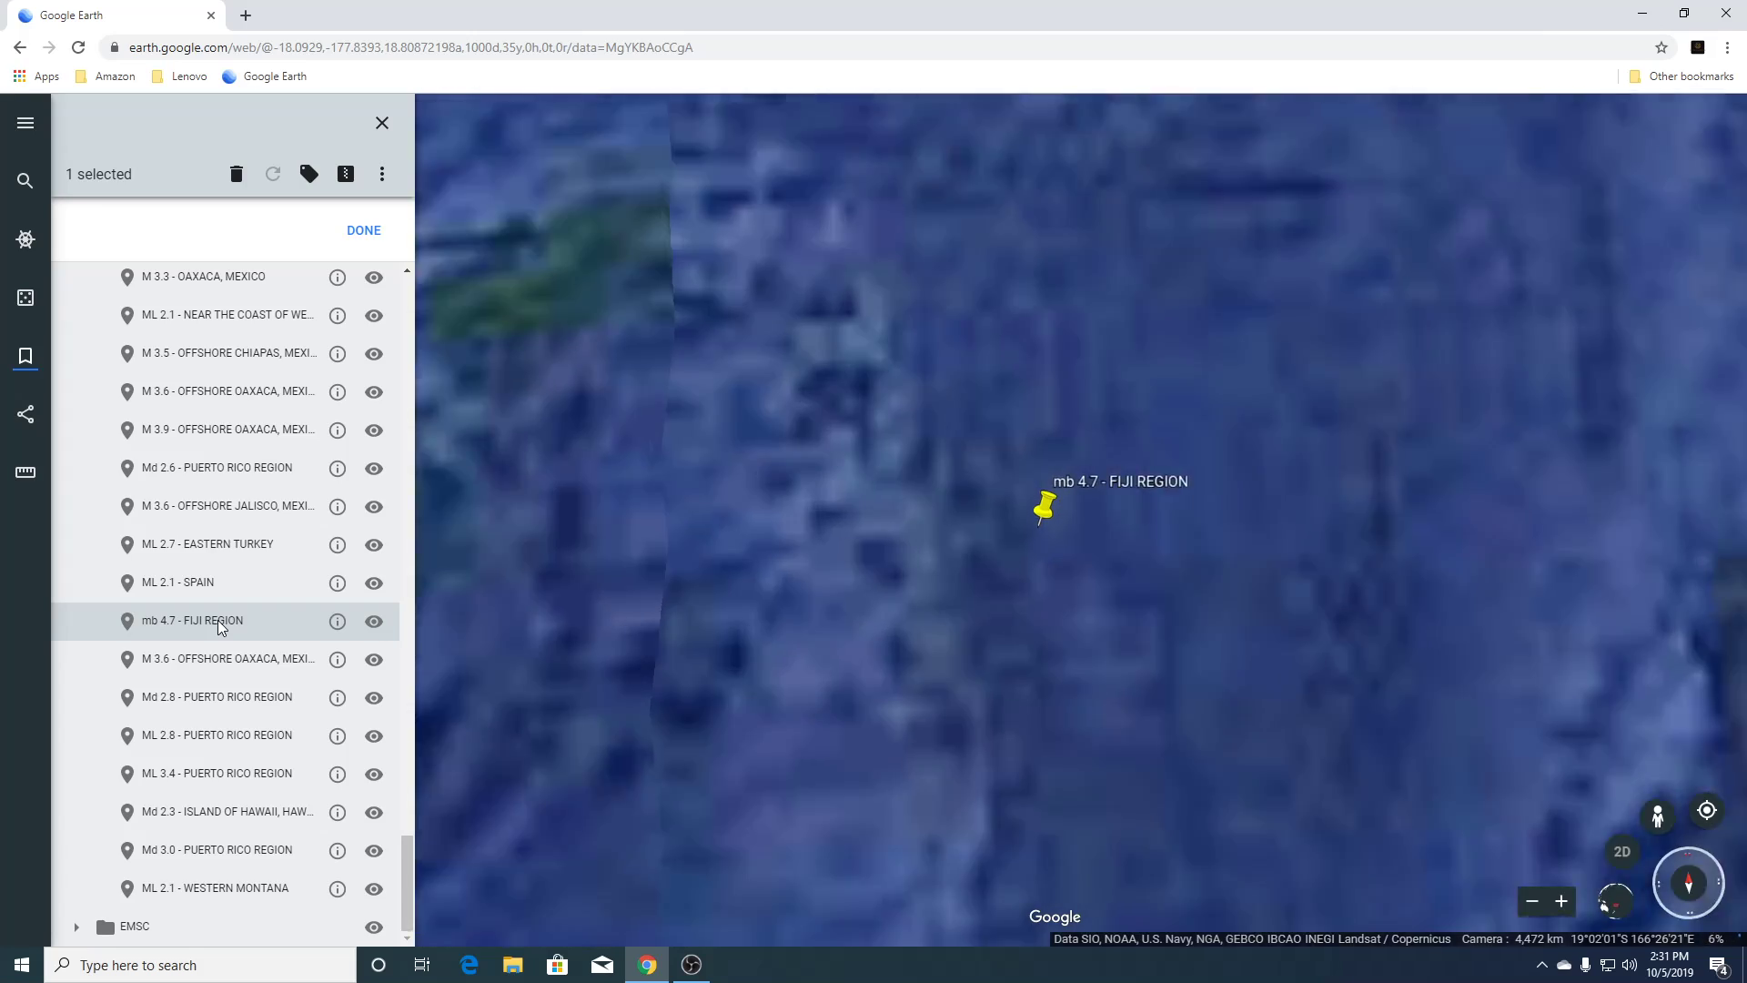
scroll(937, 584, down, 10)
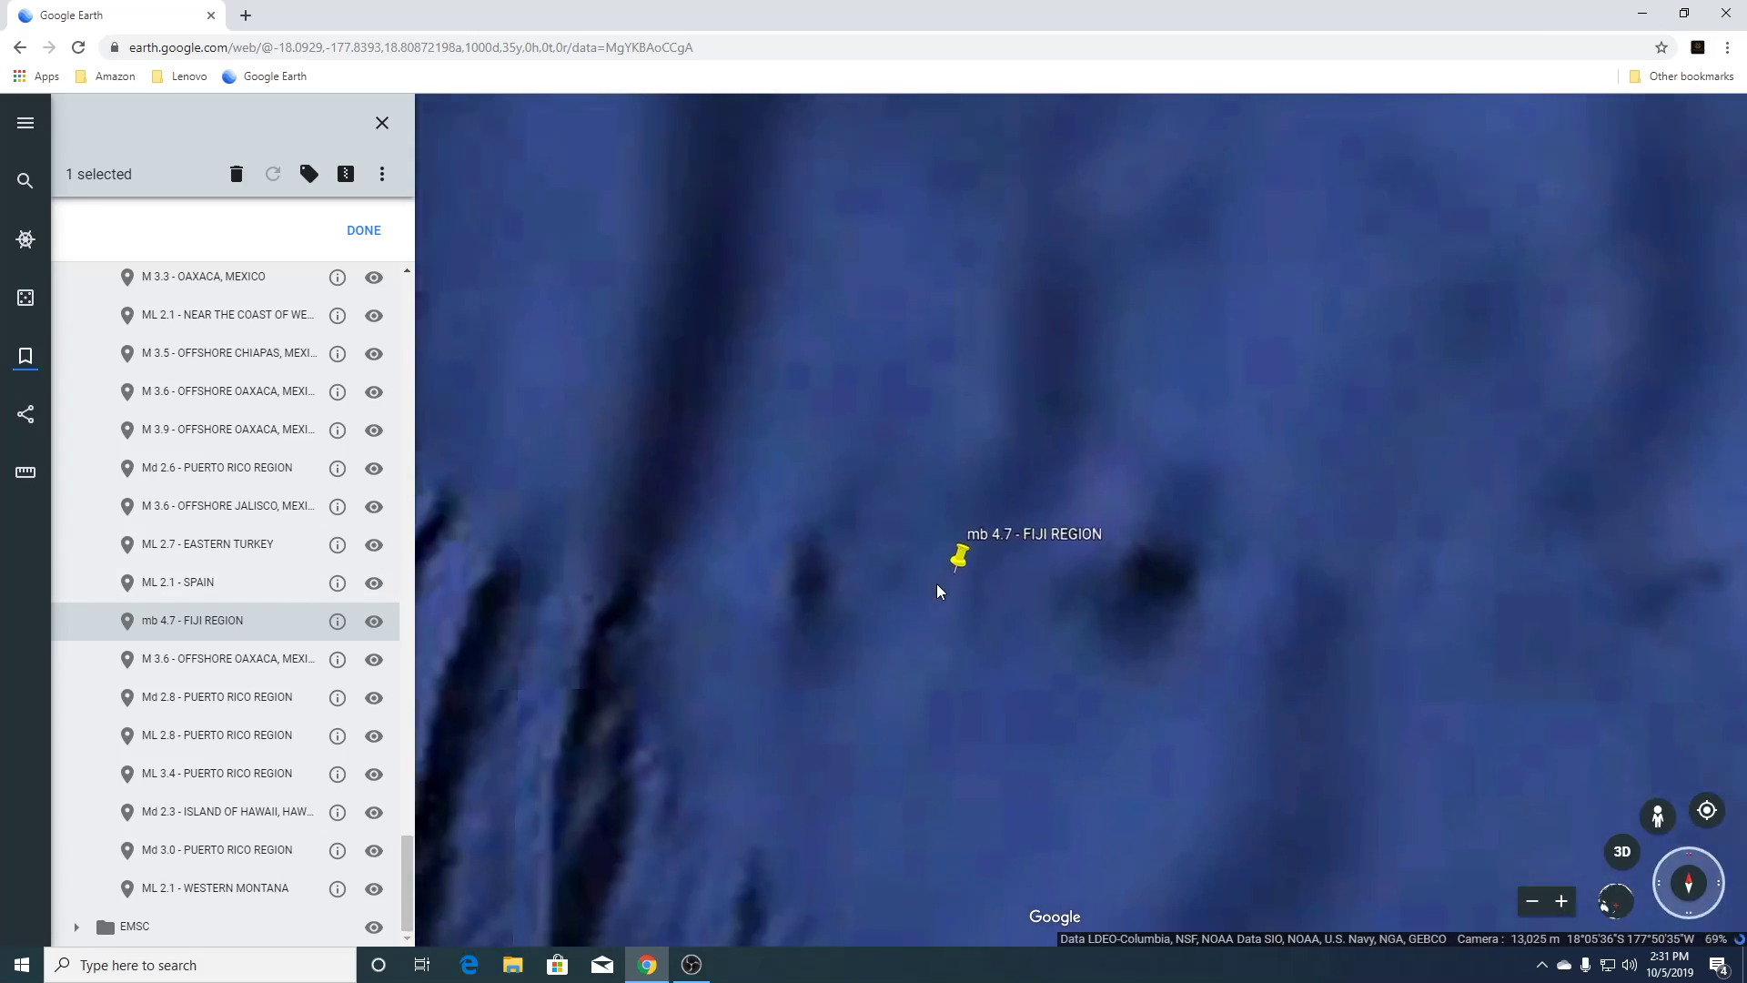
scroll(938, 585, down, 5)
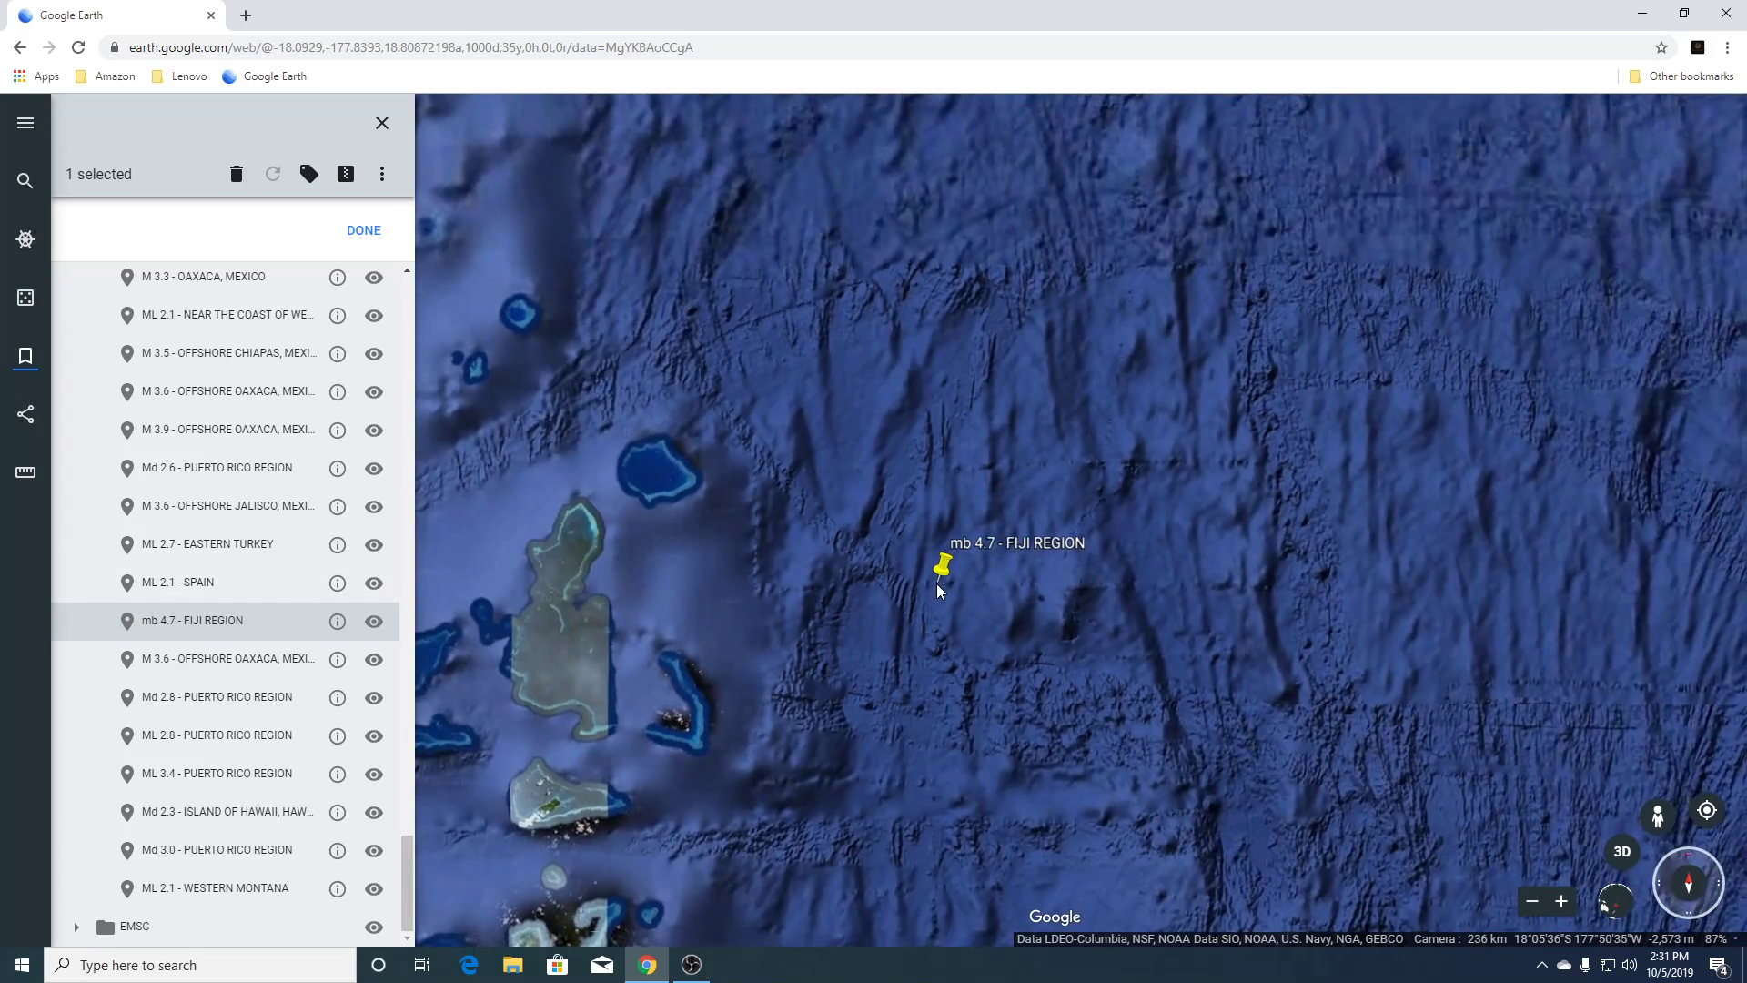
click(338, 622)
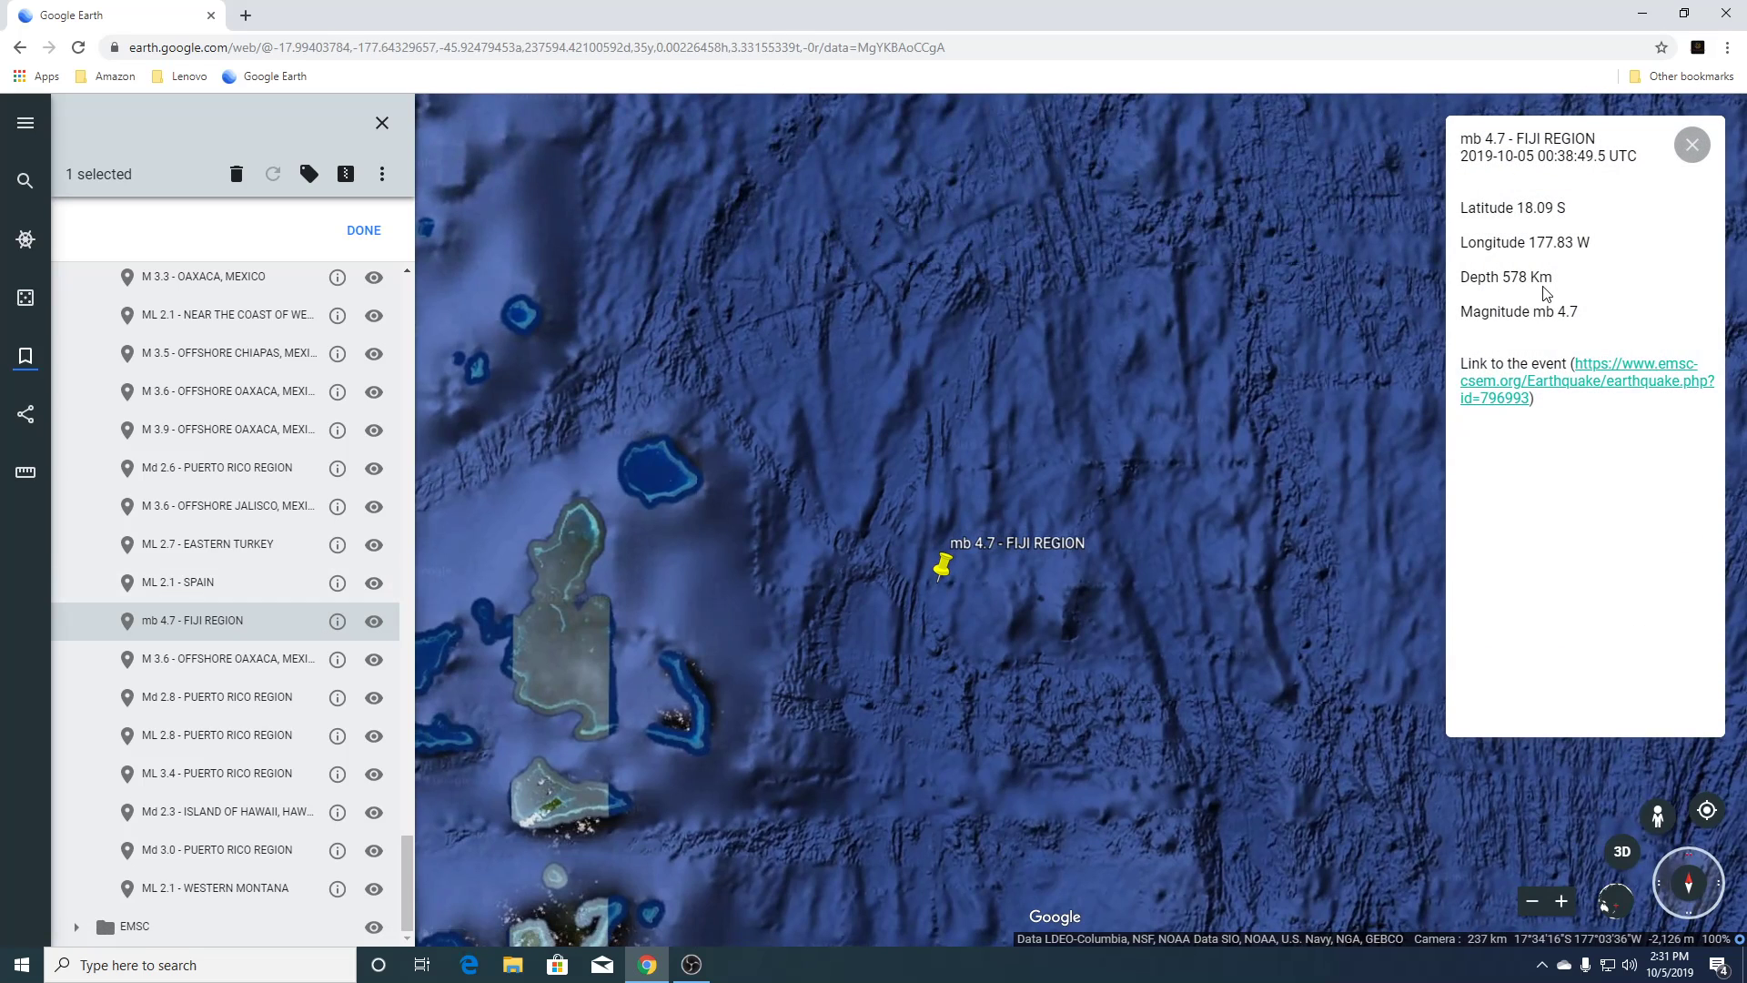
click(1692, 145)
Examine the wider South Pacific around the Fiji epicenter, out to Papua New Guinea, Australia and New Zealand.
scroll(1267, 521, down, 8)
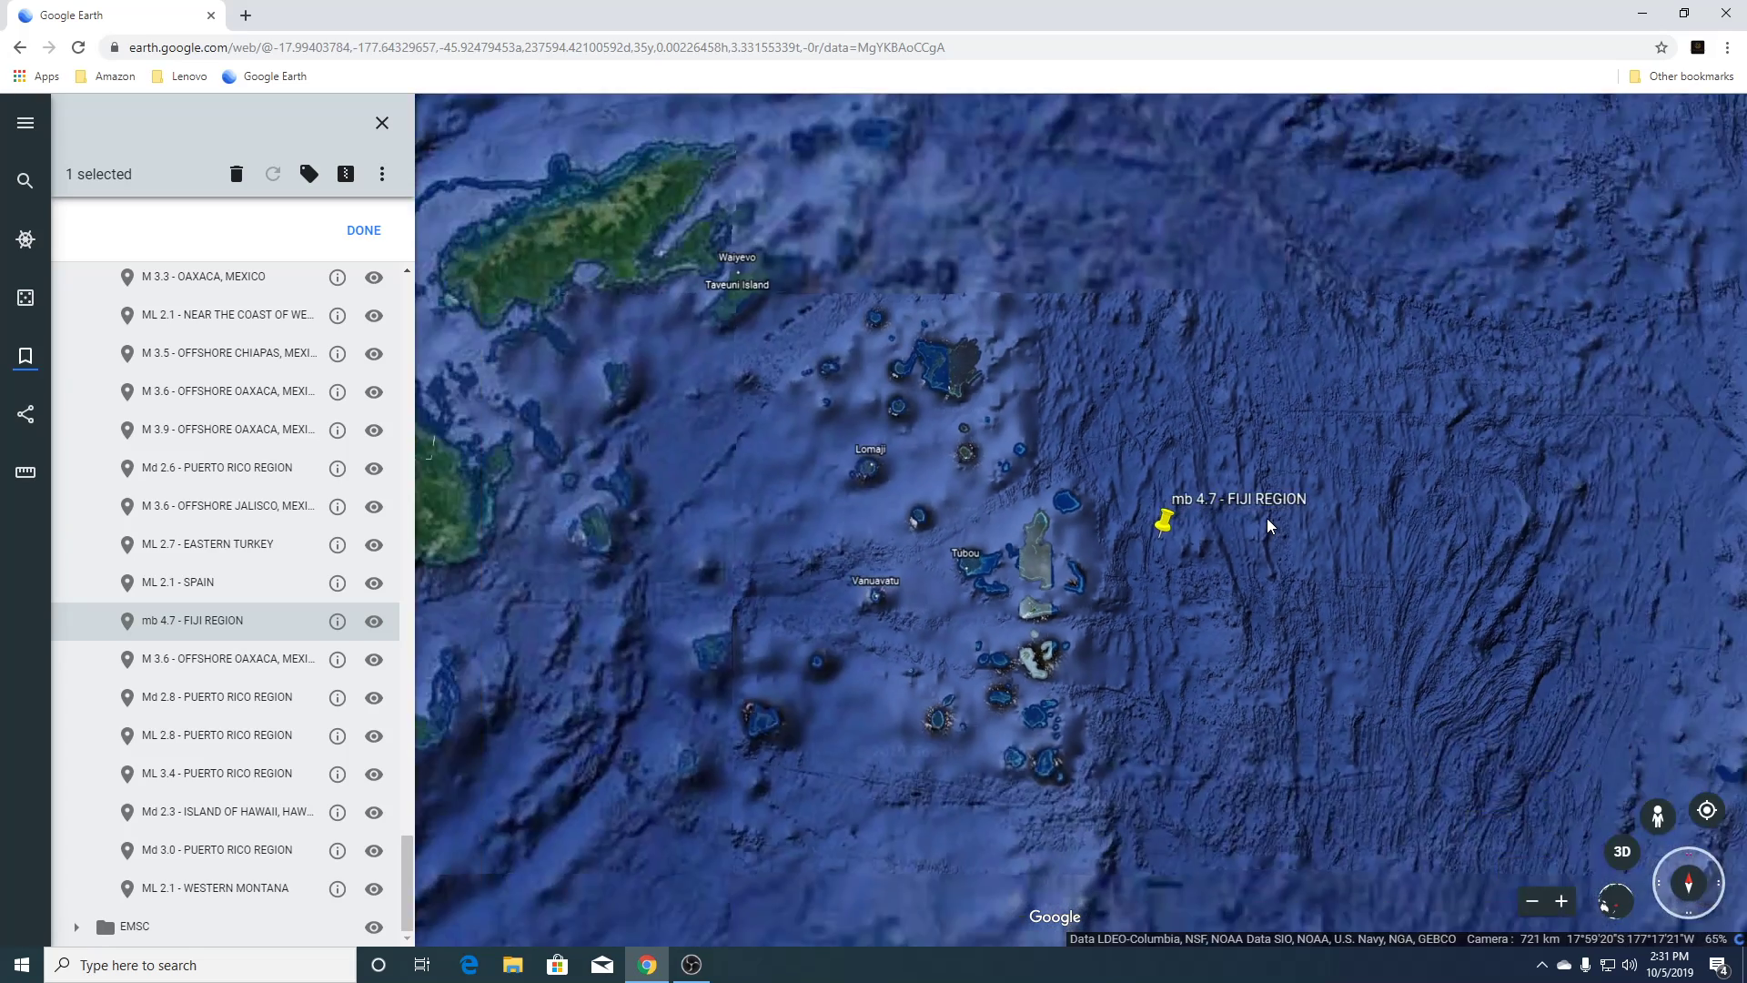
scroll(1266, 517, down, 10)
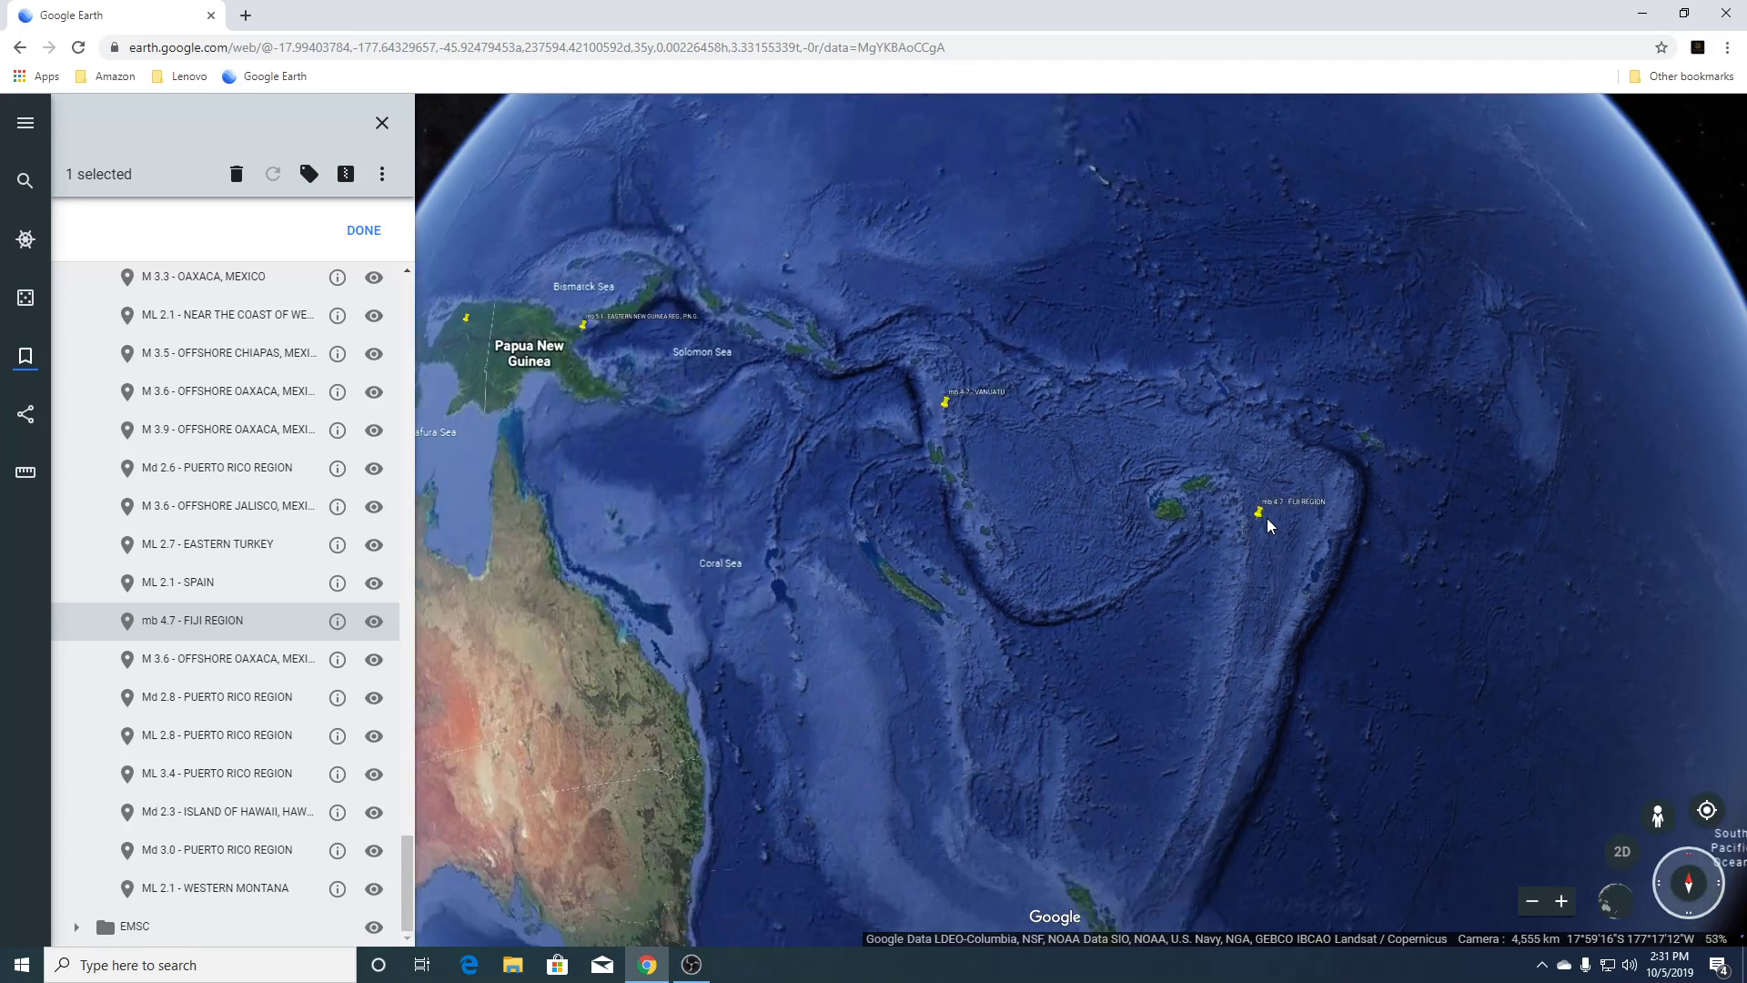
scroll(1267, 517, down, 2)
drag(1246, 602, 1225, 394)
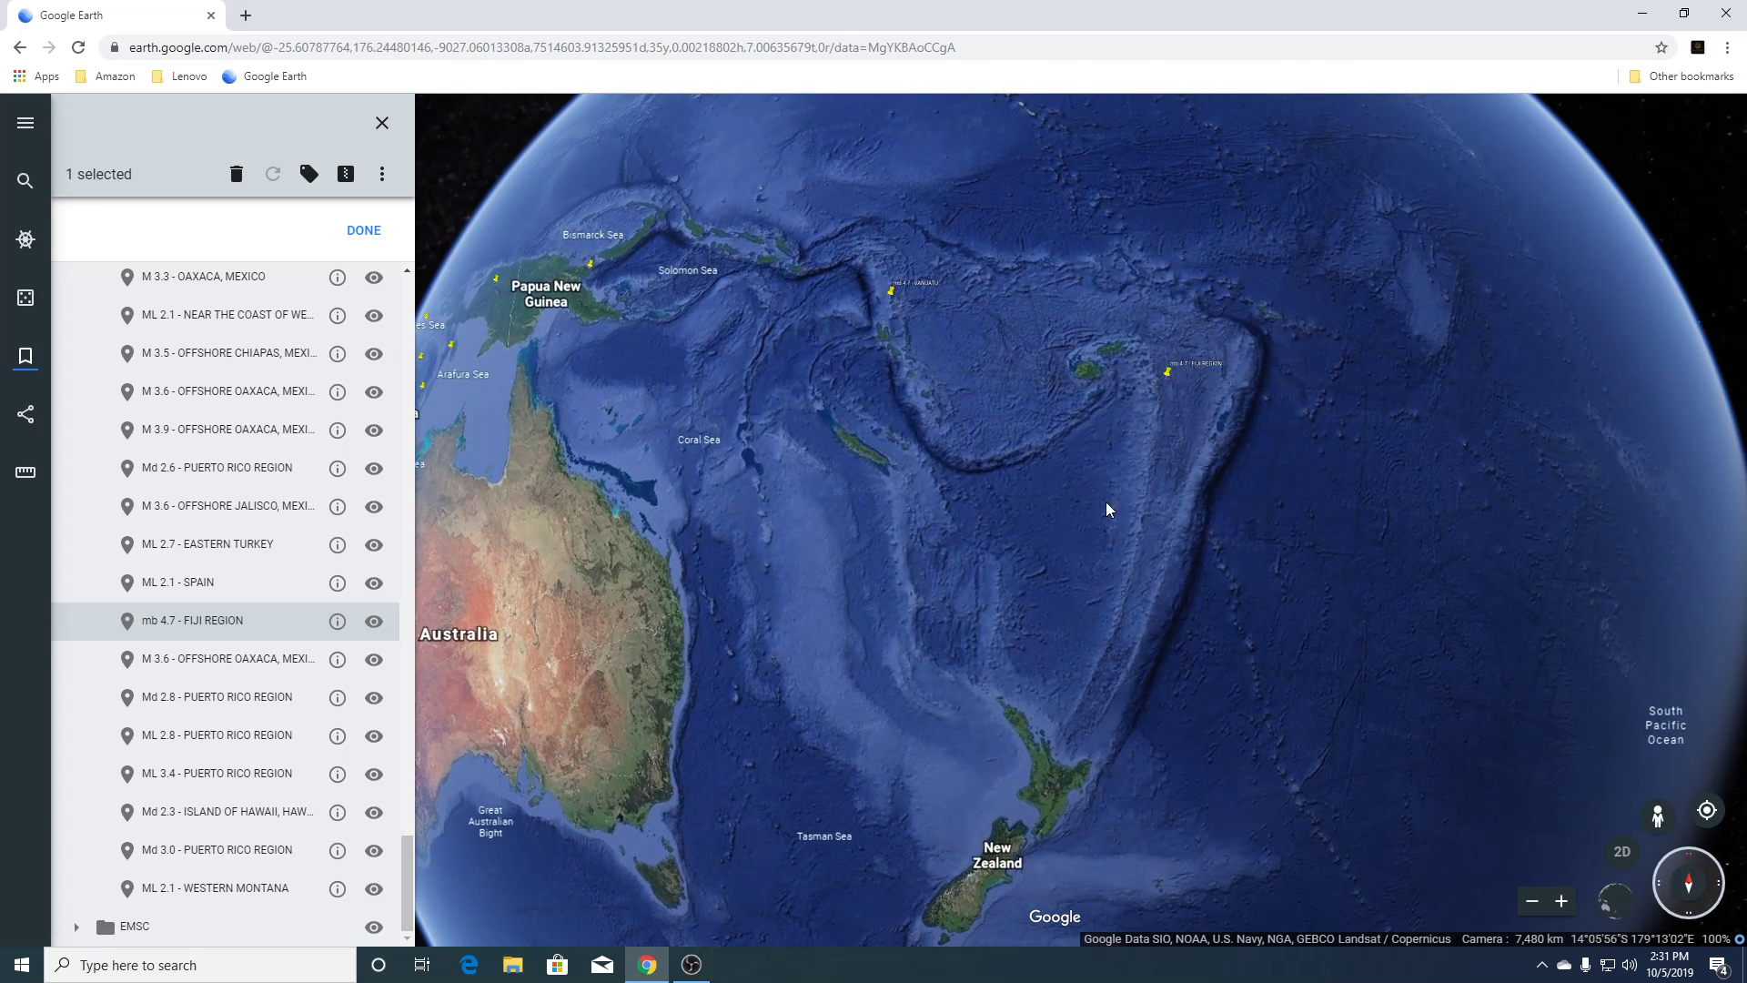
Fly to the M 3.6 - OFFSHORE OAXACA, MEXICO placemark listed below mb 4.7 - FIJI REGION and examine the surrounding submarine canyons and nearby coast.
click(182, 659)
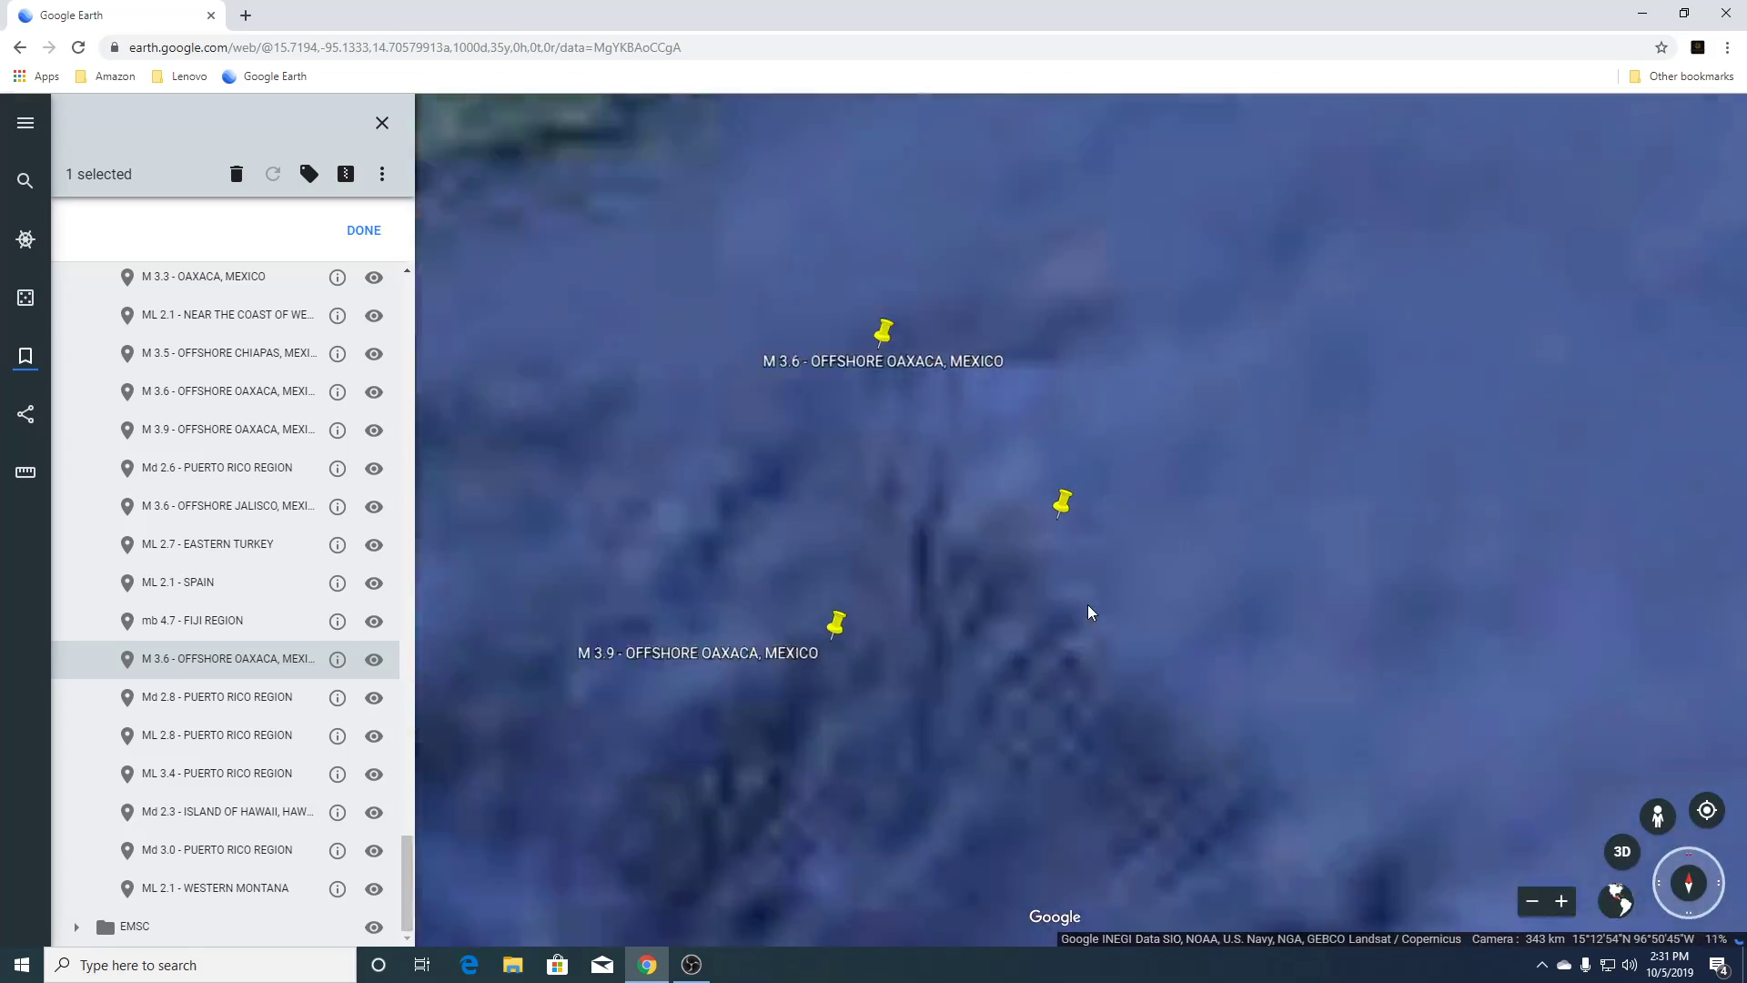
scroll(1088, 604, down, 3)
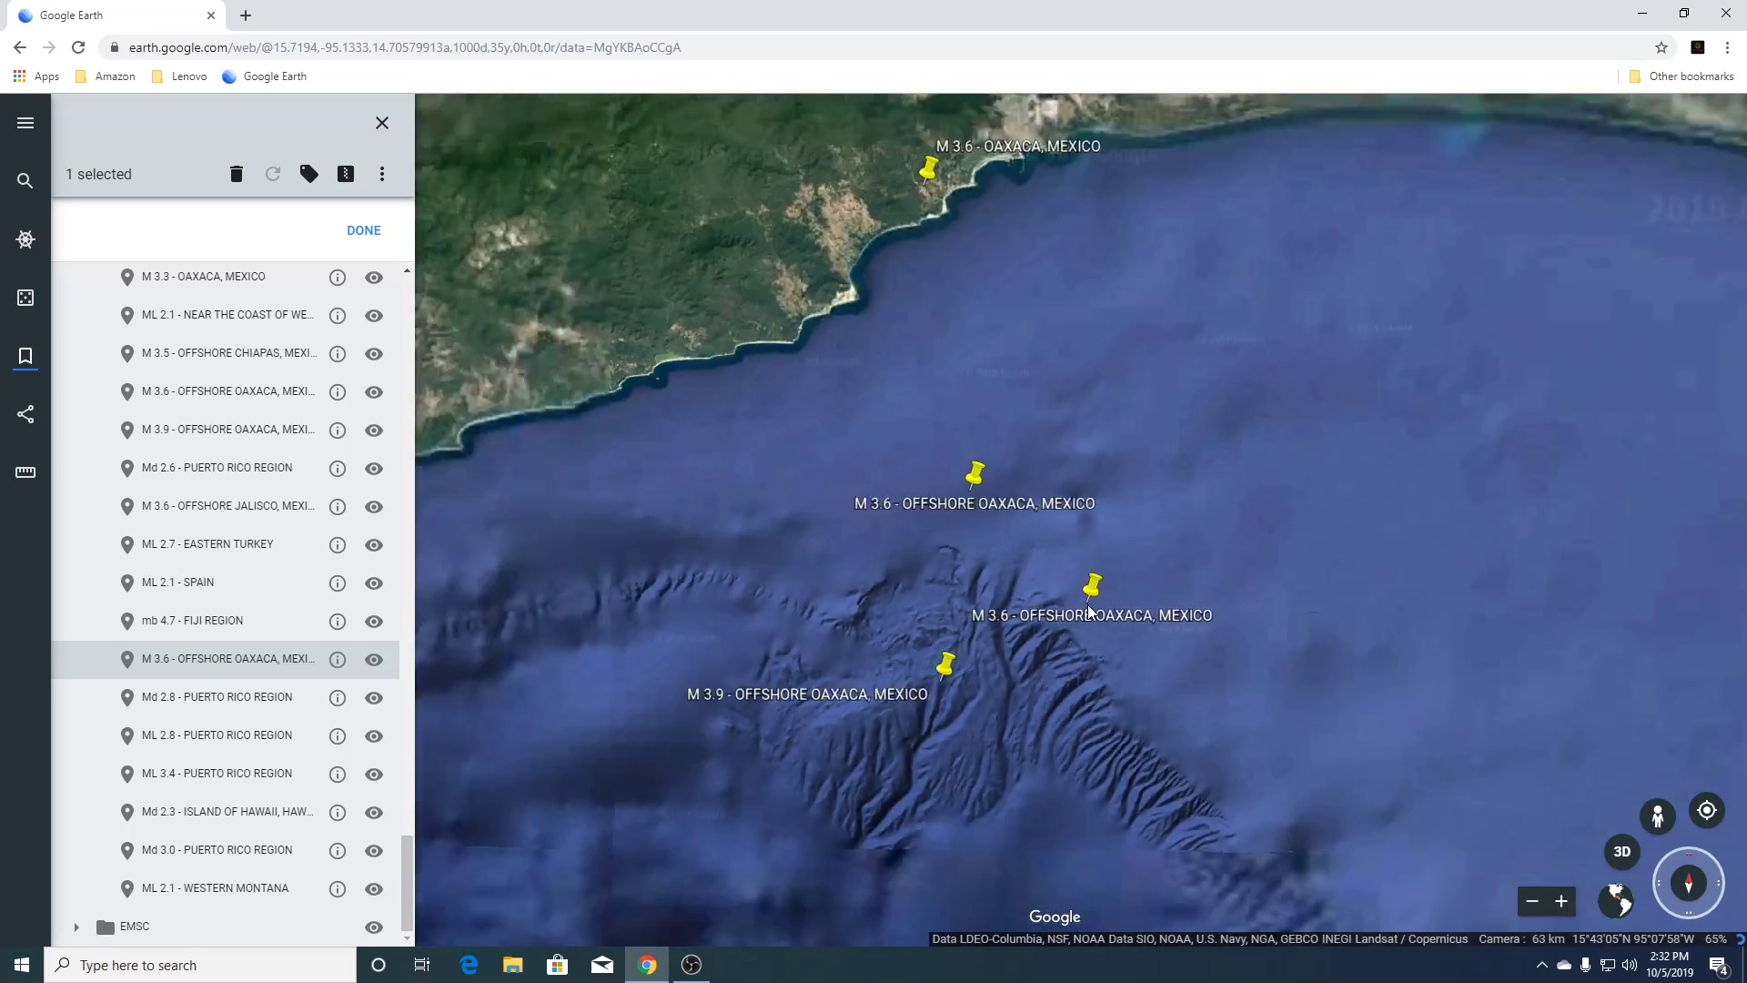
Fly to the Md 2.8, ML 2.8 and ML 3.4 - PUERTO RICO REGION placemarks below M 3.6 - OFFSHORE OAXACA, examine their surroundings, and close the ML 3.4 details card.
scroll(1088, 609, down, 8)
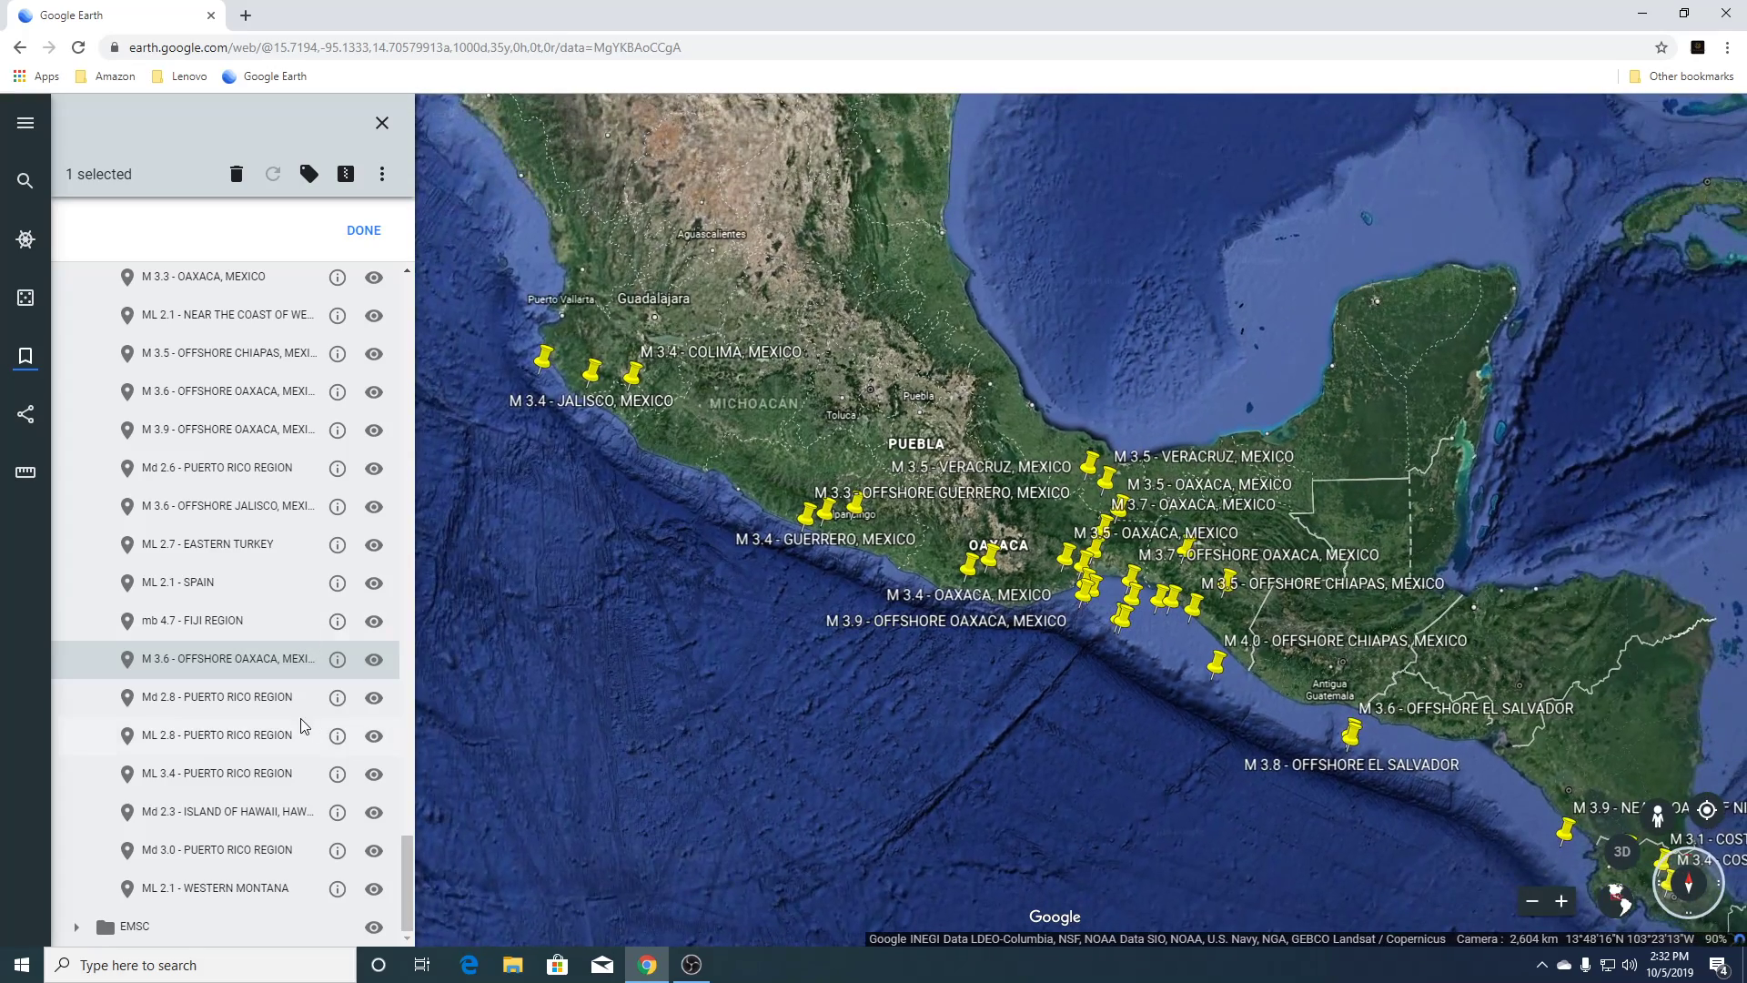
click(207, 698)
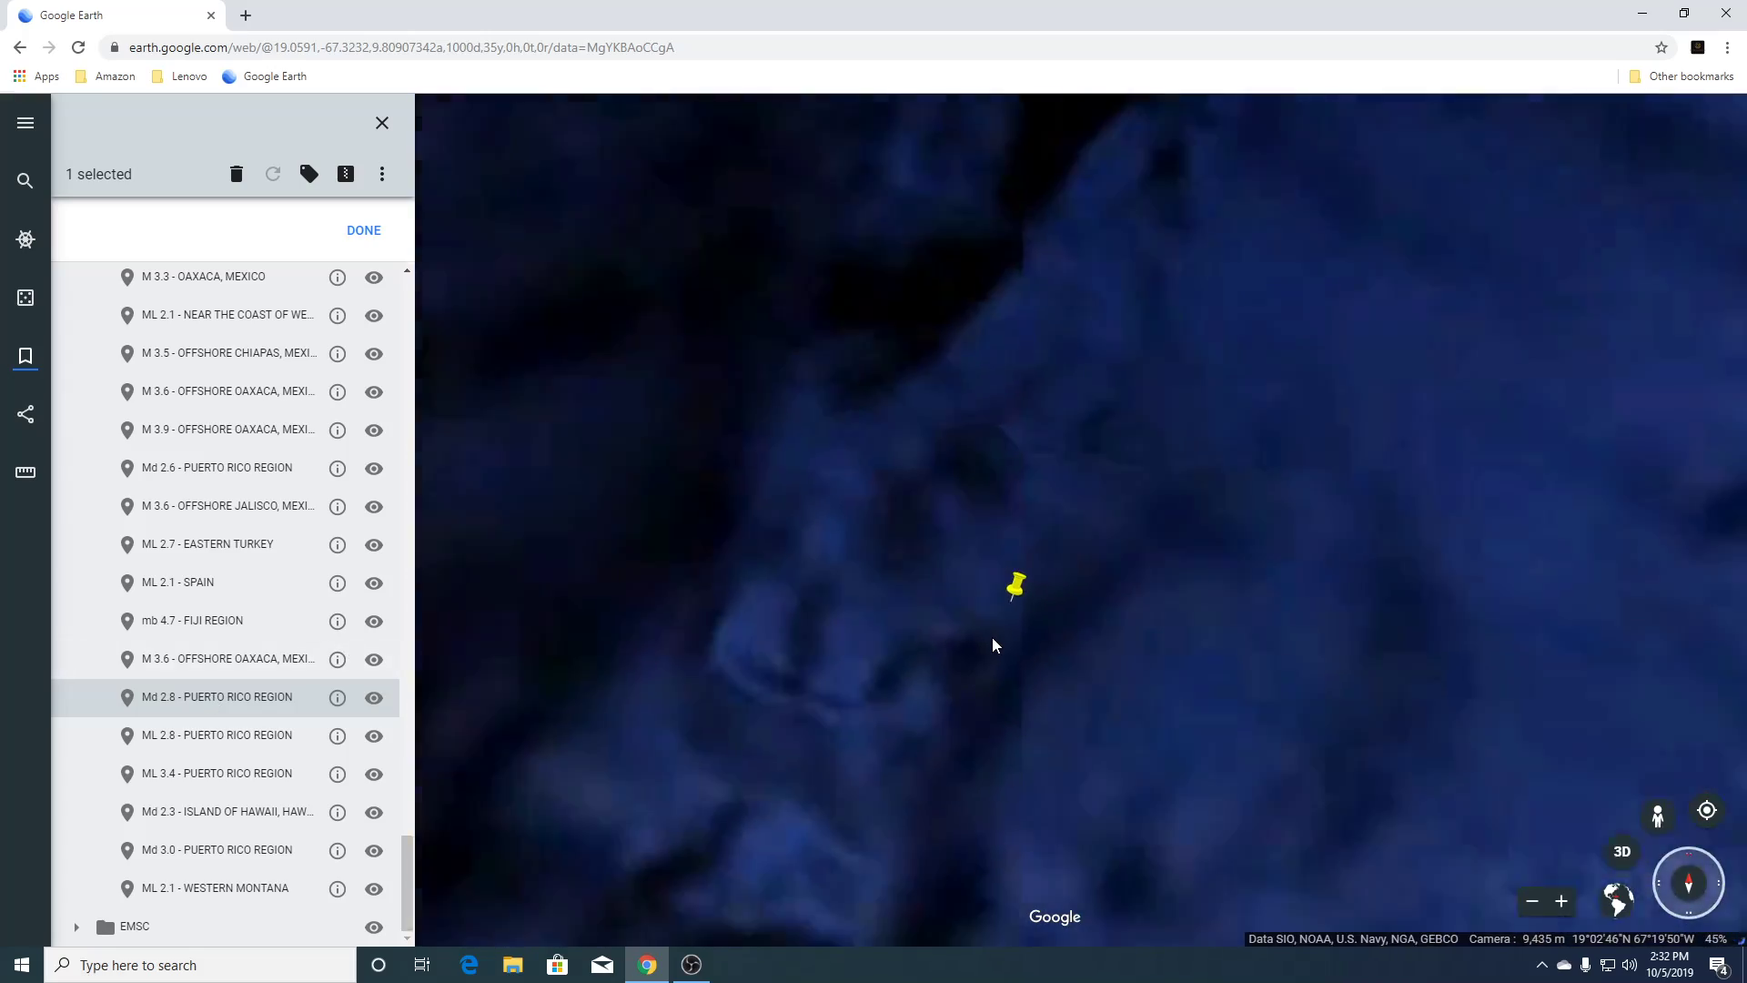
scroll(993, 638, down, 5)
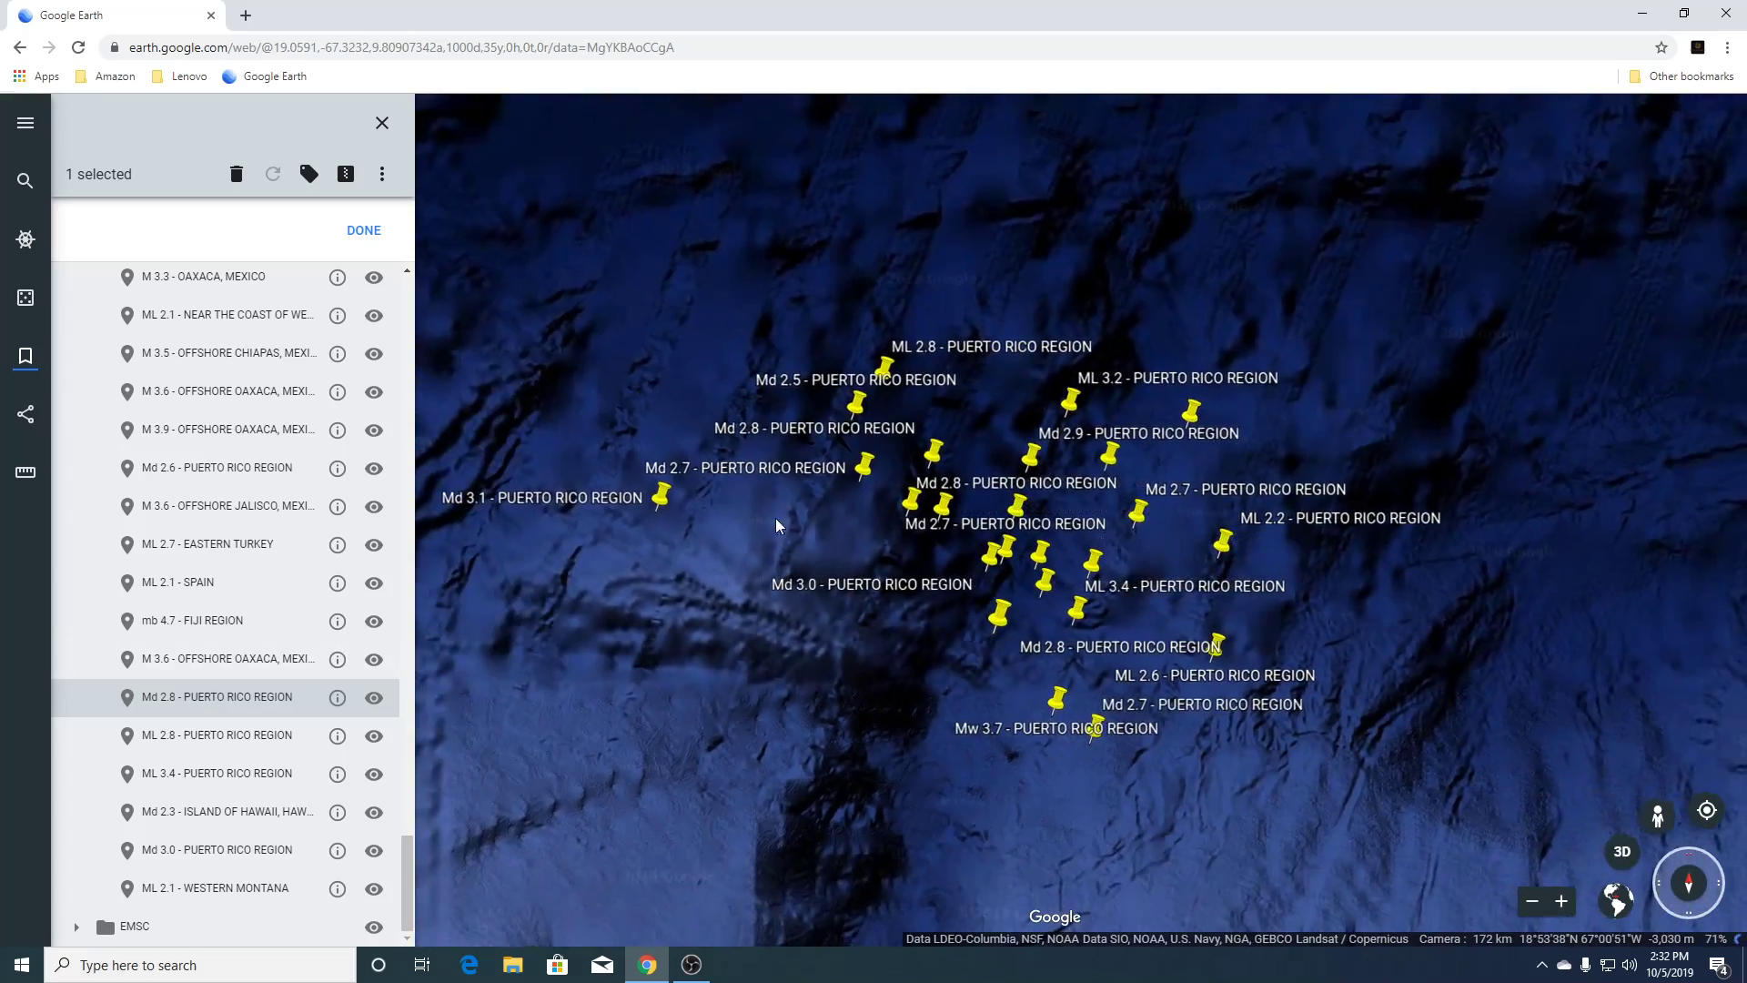
click(196, 737)
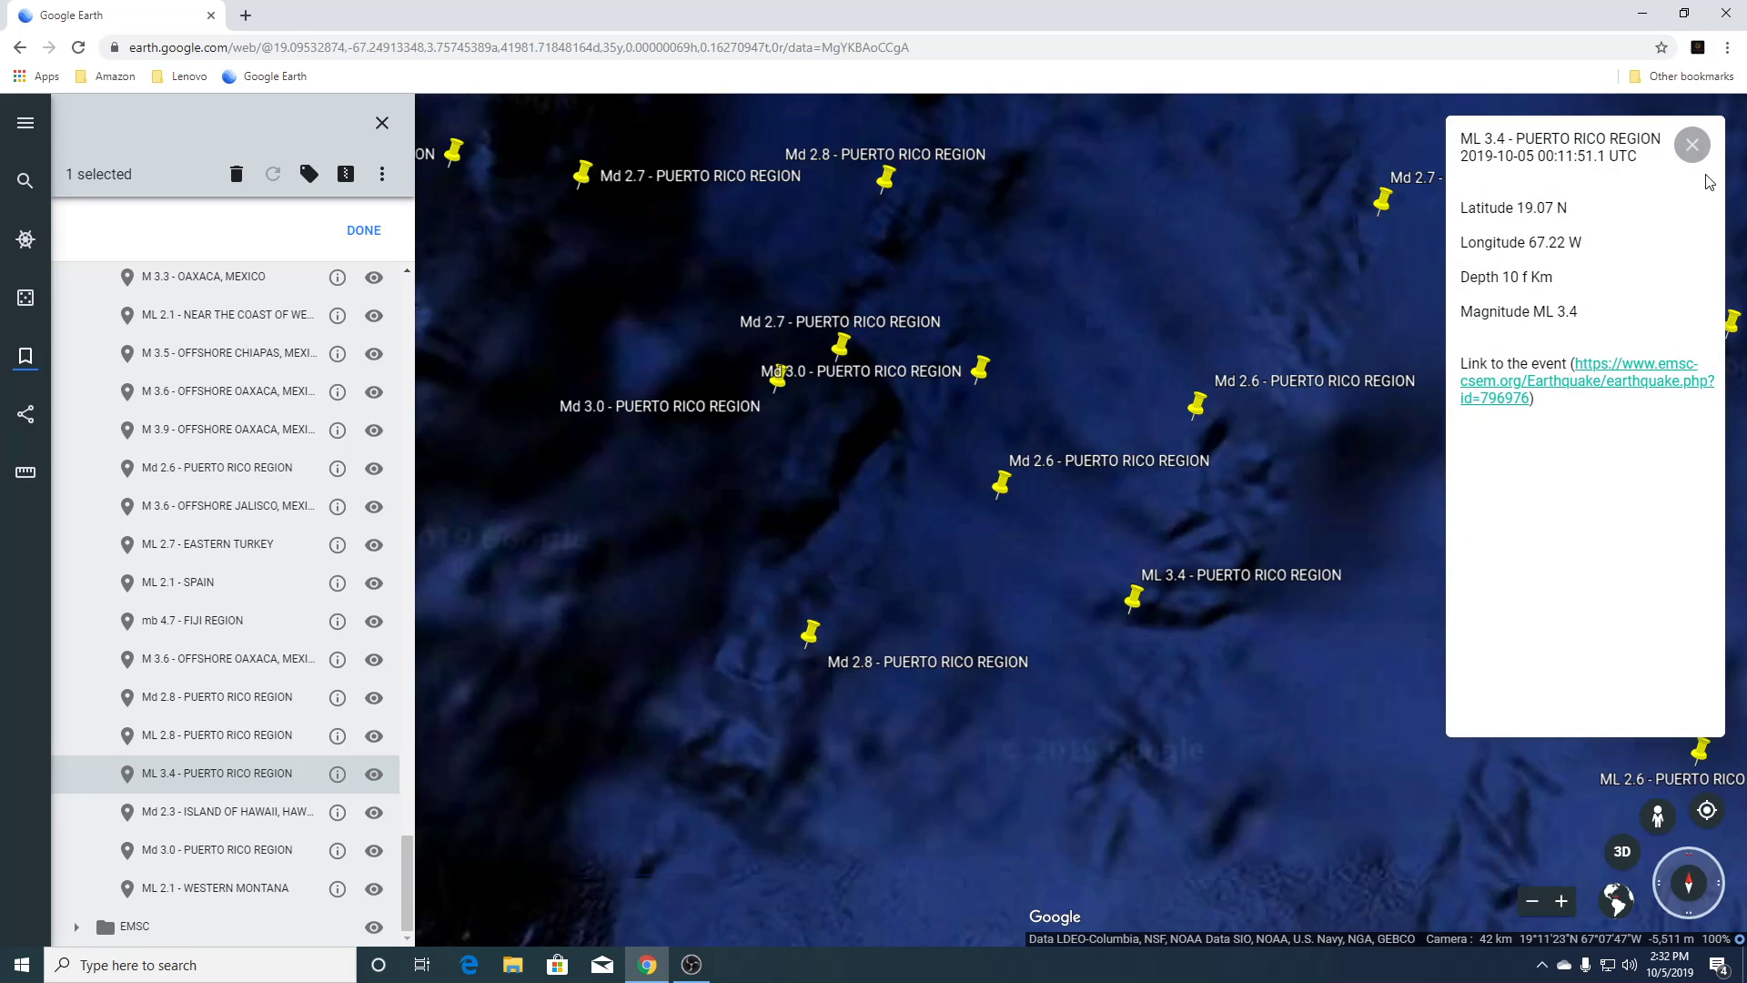
click(1695, 150)
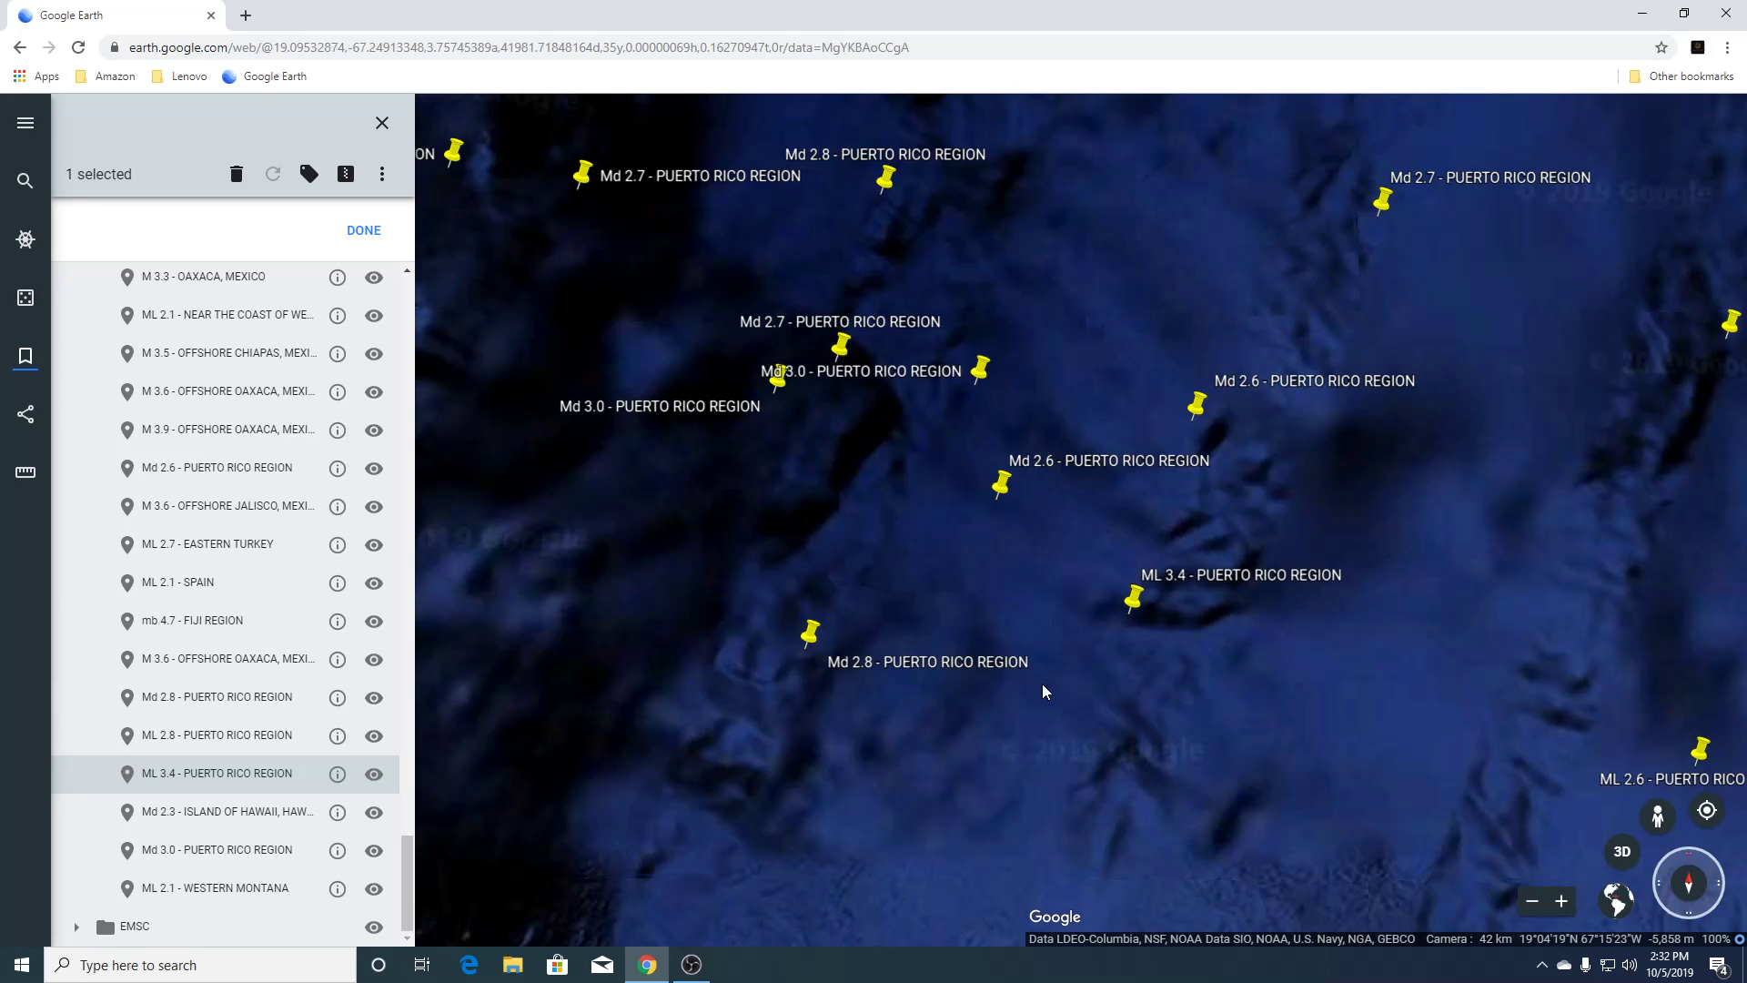
Fly to the Md 2.3 - ISLAND OF HAWAII, HAWAII placemark and examine the nearby coastline and sea floor in 3D.
click(230, 818)
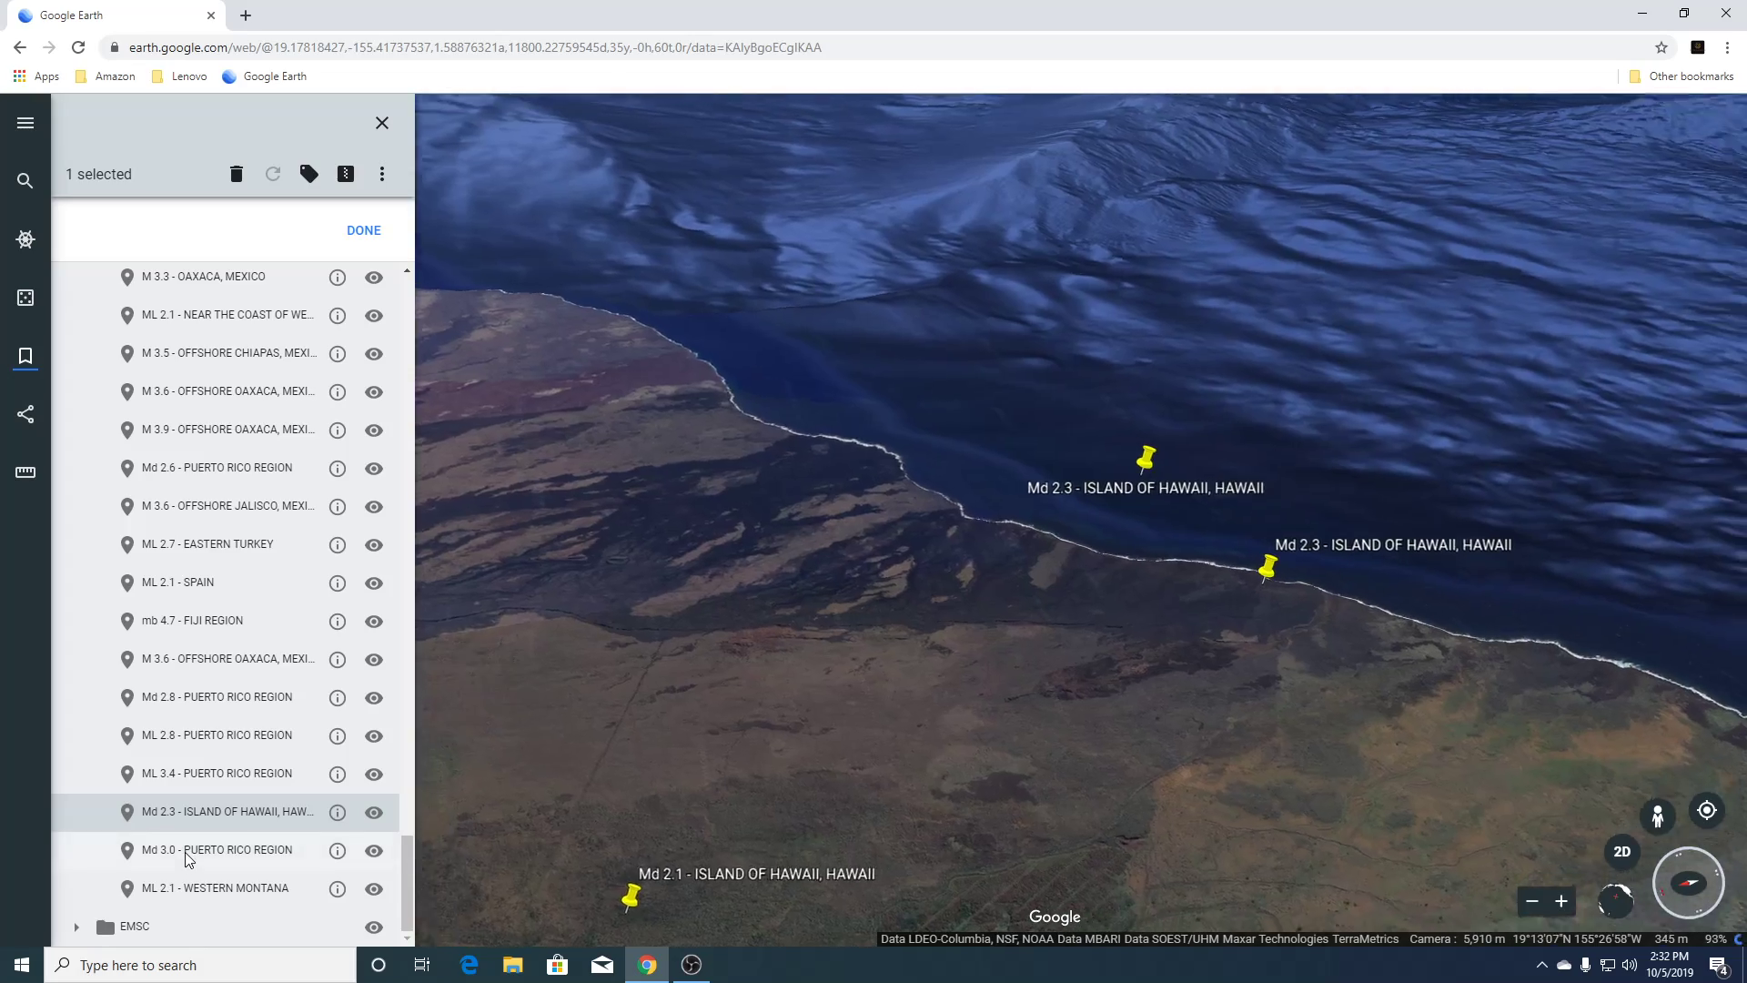
Fly to the Md 3.0 - PUERTO RICO REGION placemark and examine the surrounding epicenter cluster, out to the Dominican Republic and the Turks and Caicos Islands.
click(184, 852)
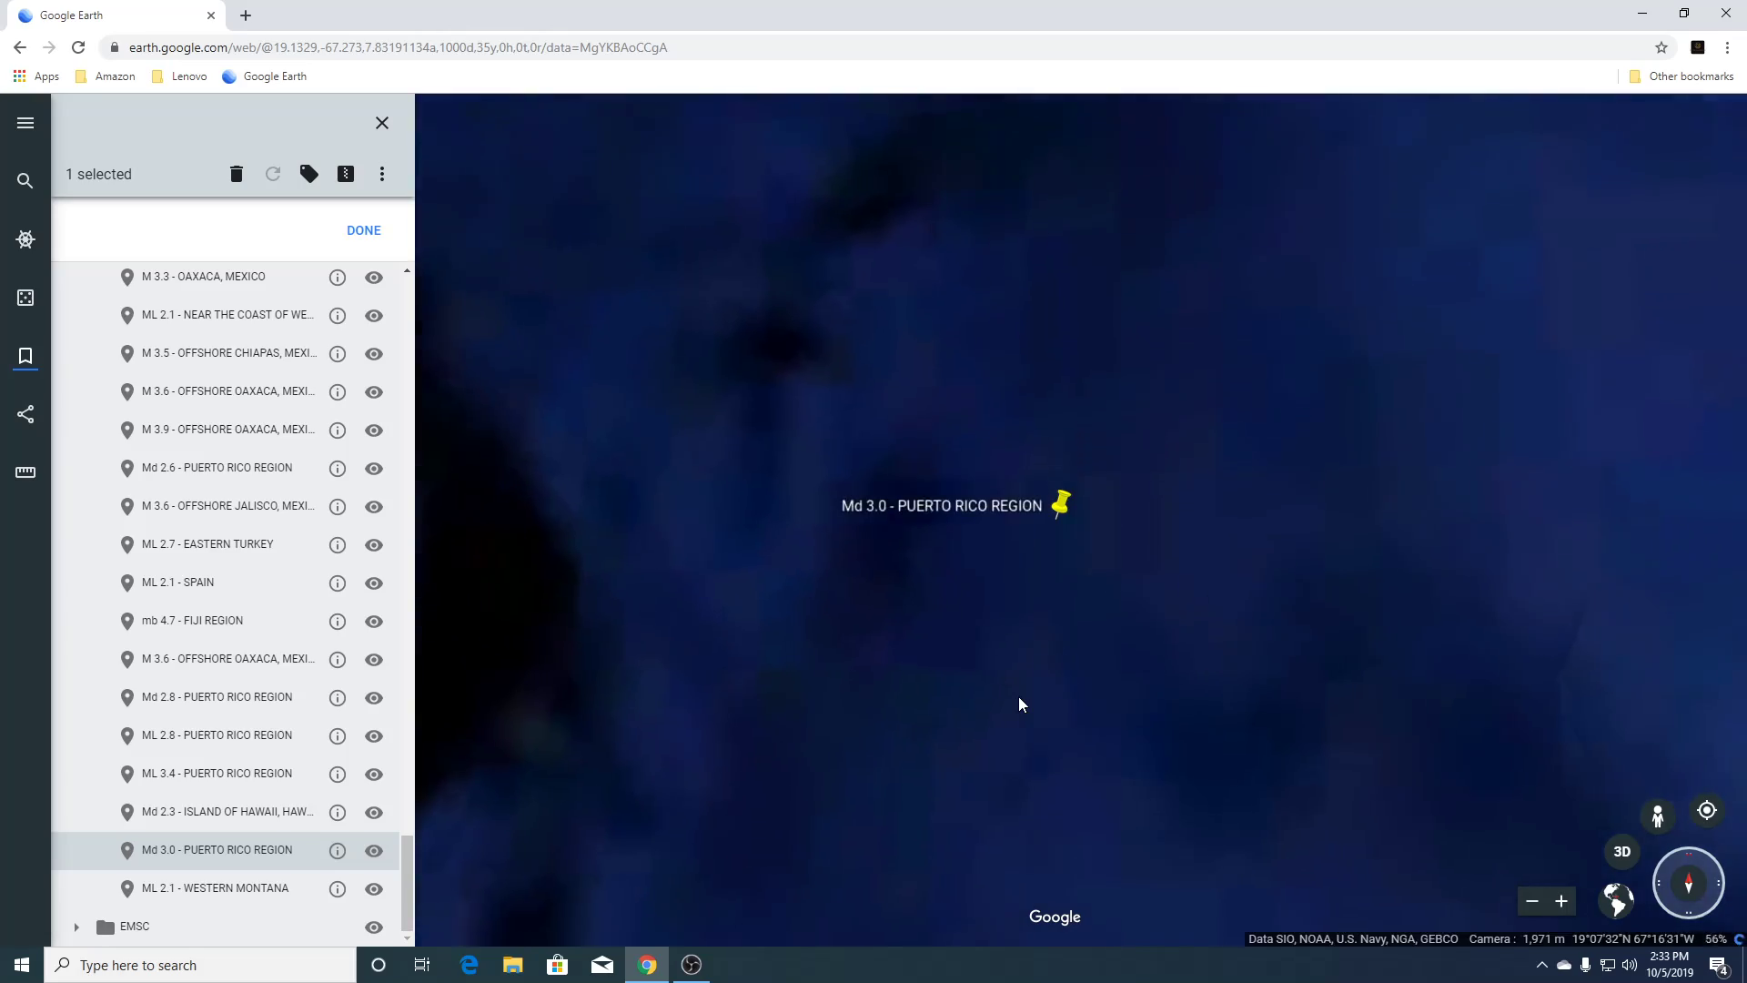
scroll(1004, 719, down, 5)
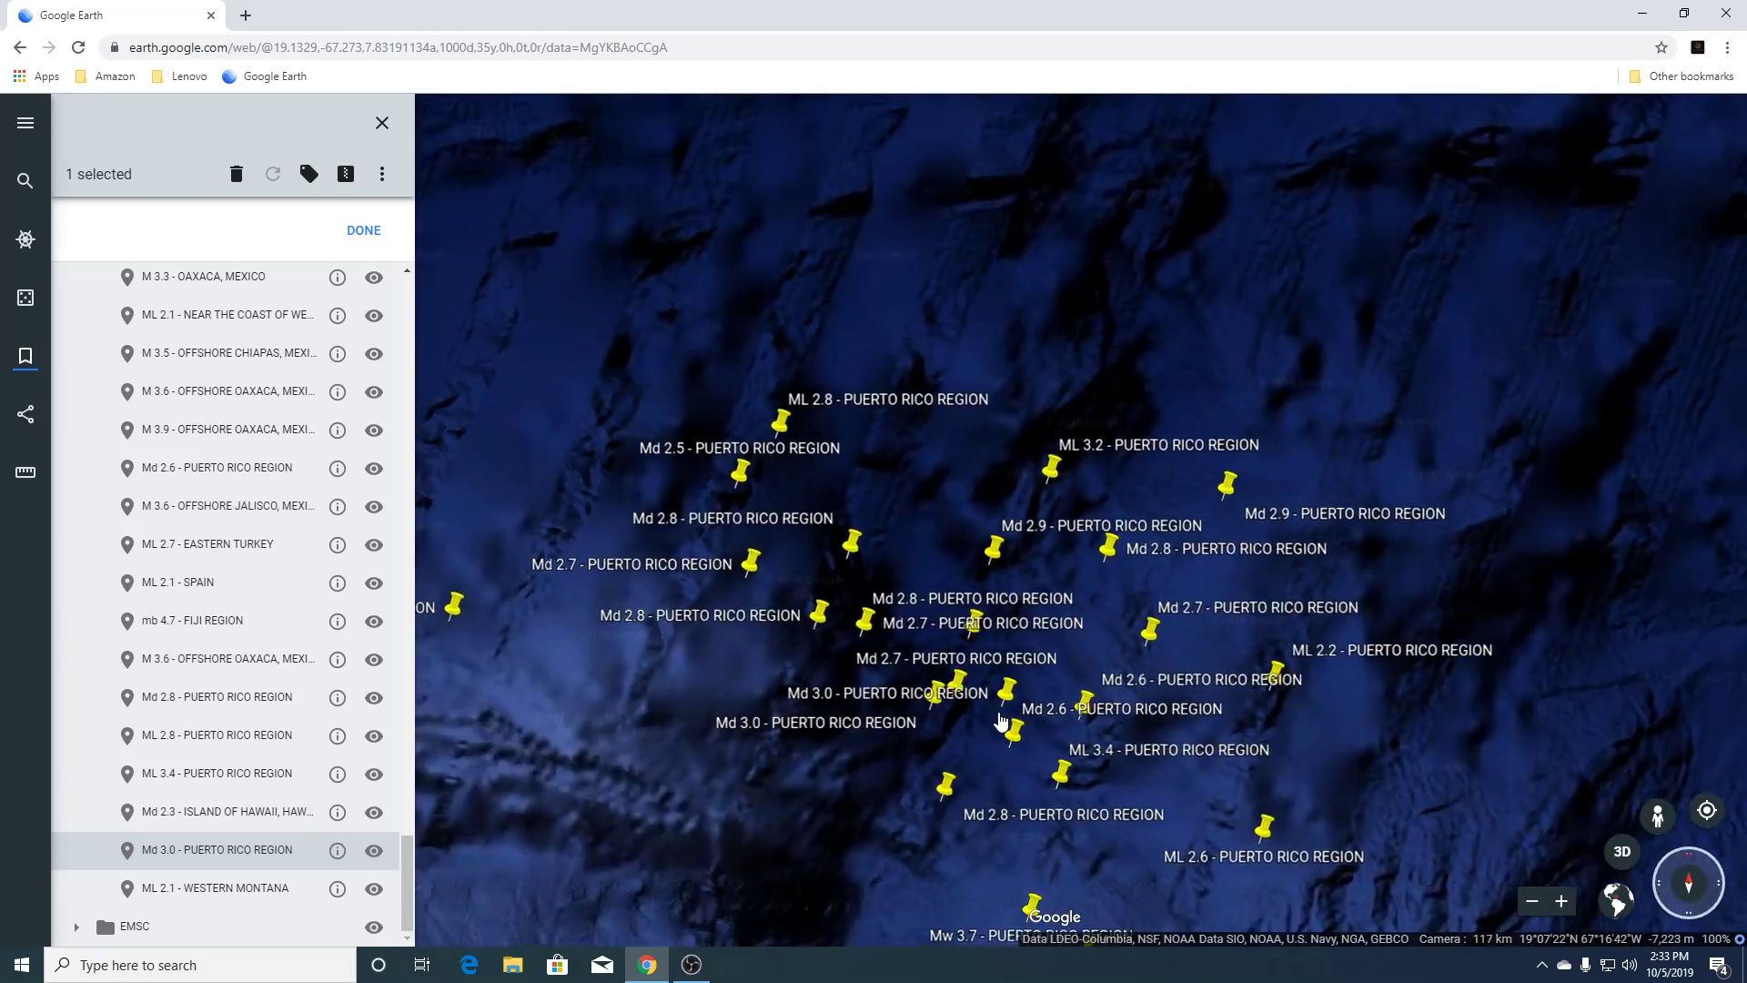
scroll(1001, 719, down, 5)
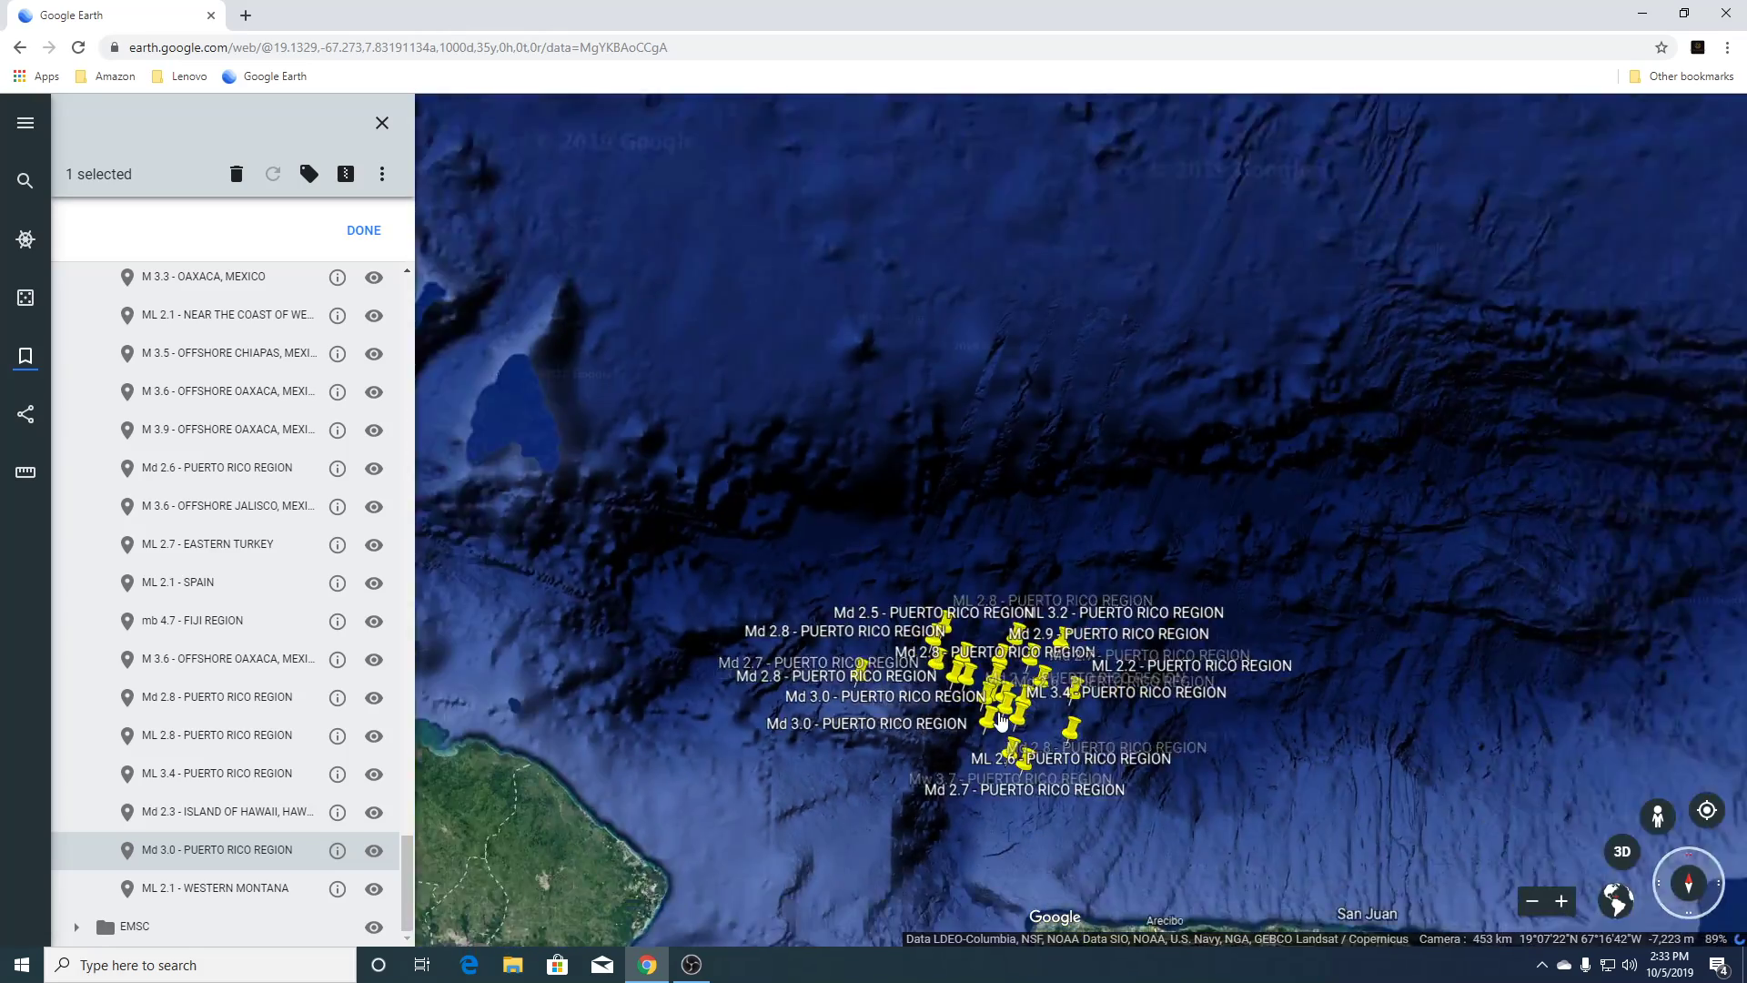
scroll(1001, 719, down, 3)
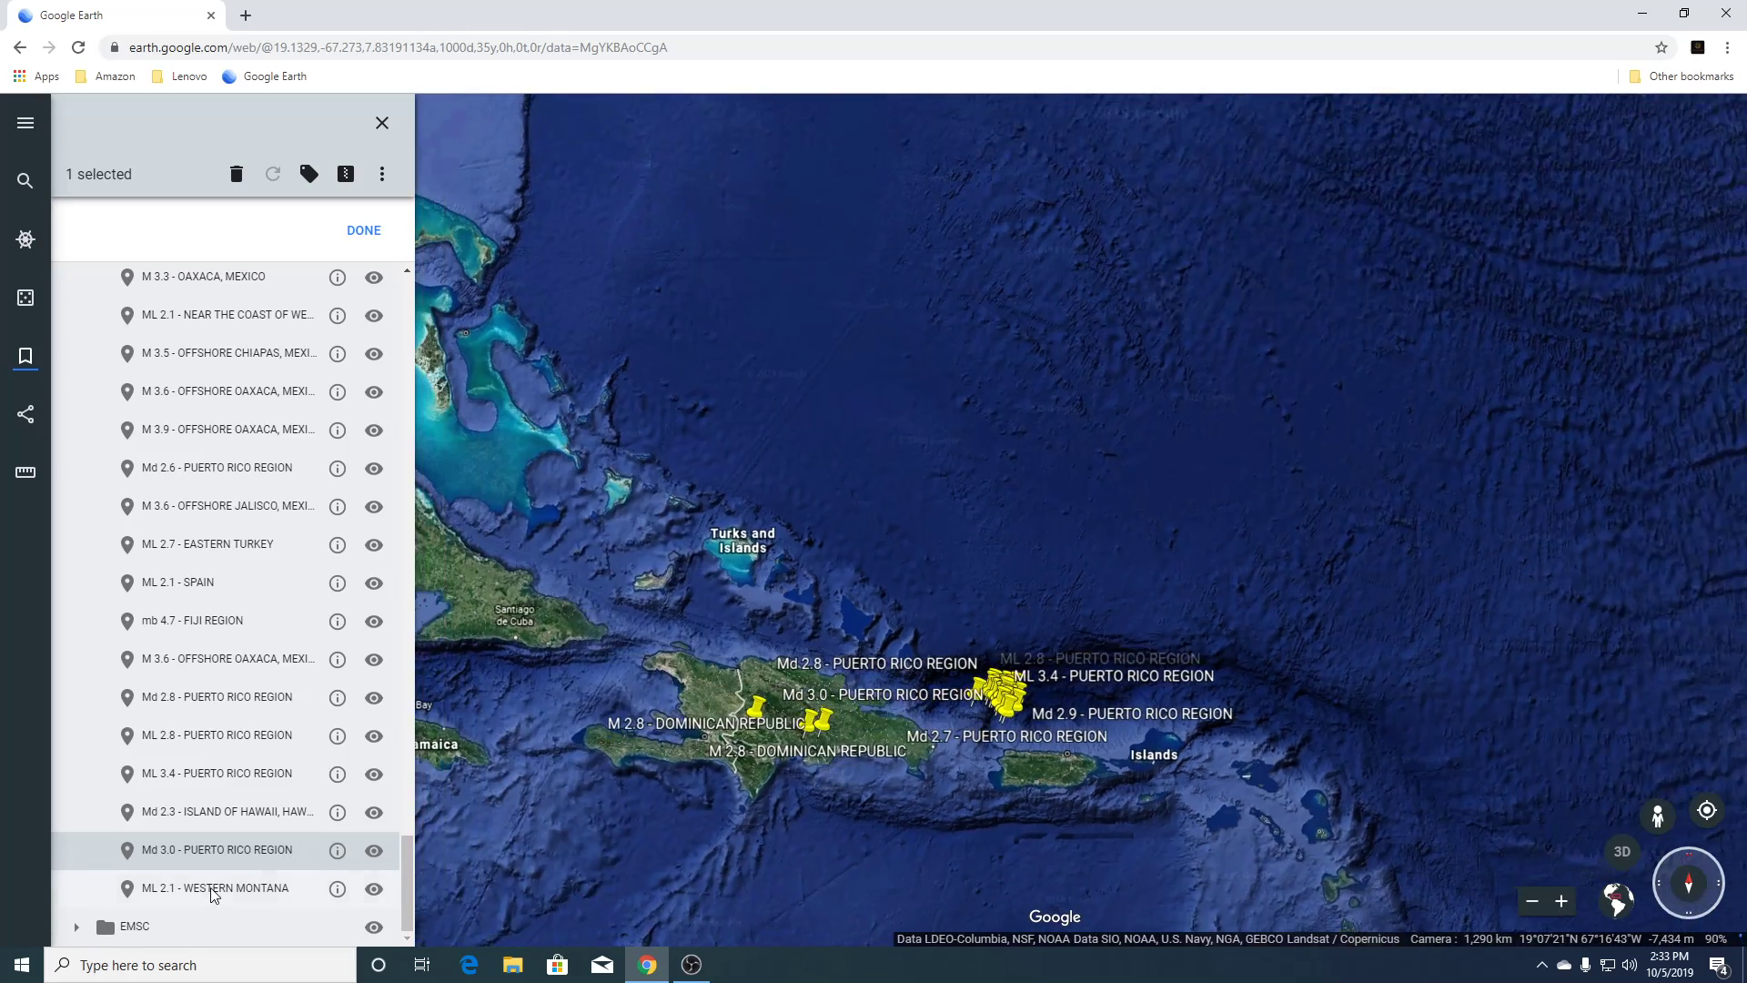
Fly to the ML 2.1 - WESTERN MONTANA placemark and examine the nearby circular irrigation field and Lowline Canal up close and in 3D.
click(210, 887)
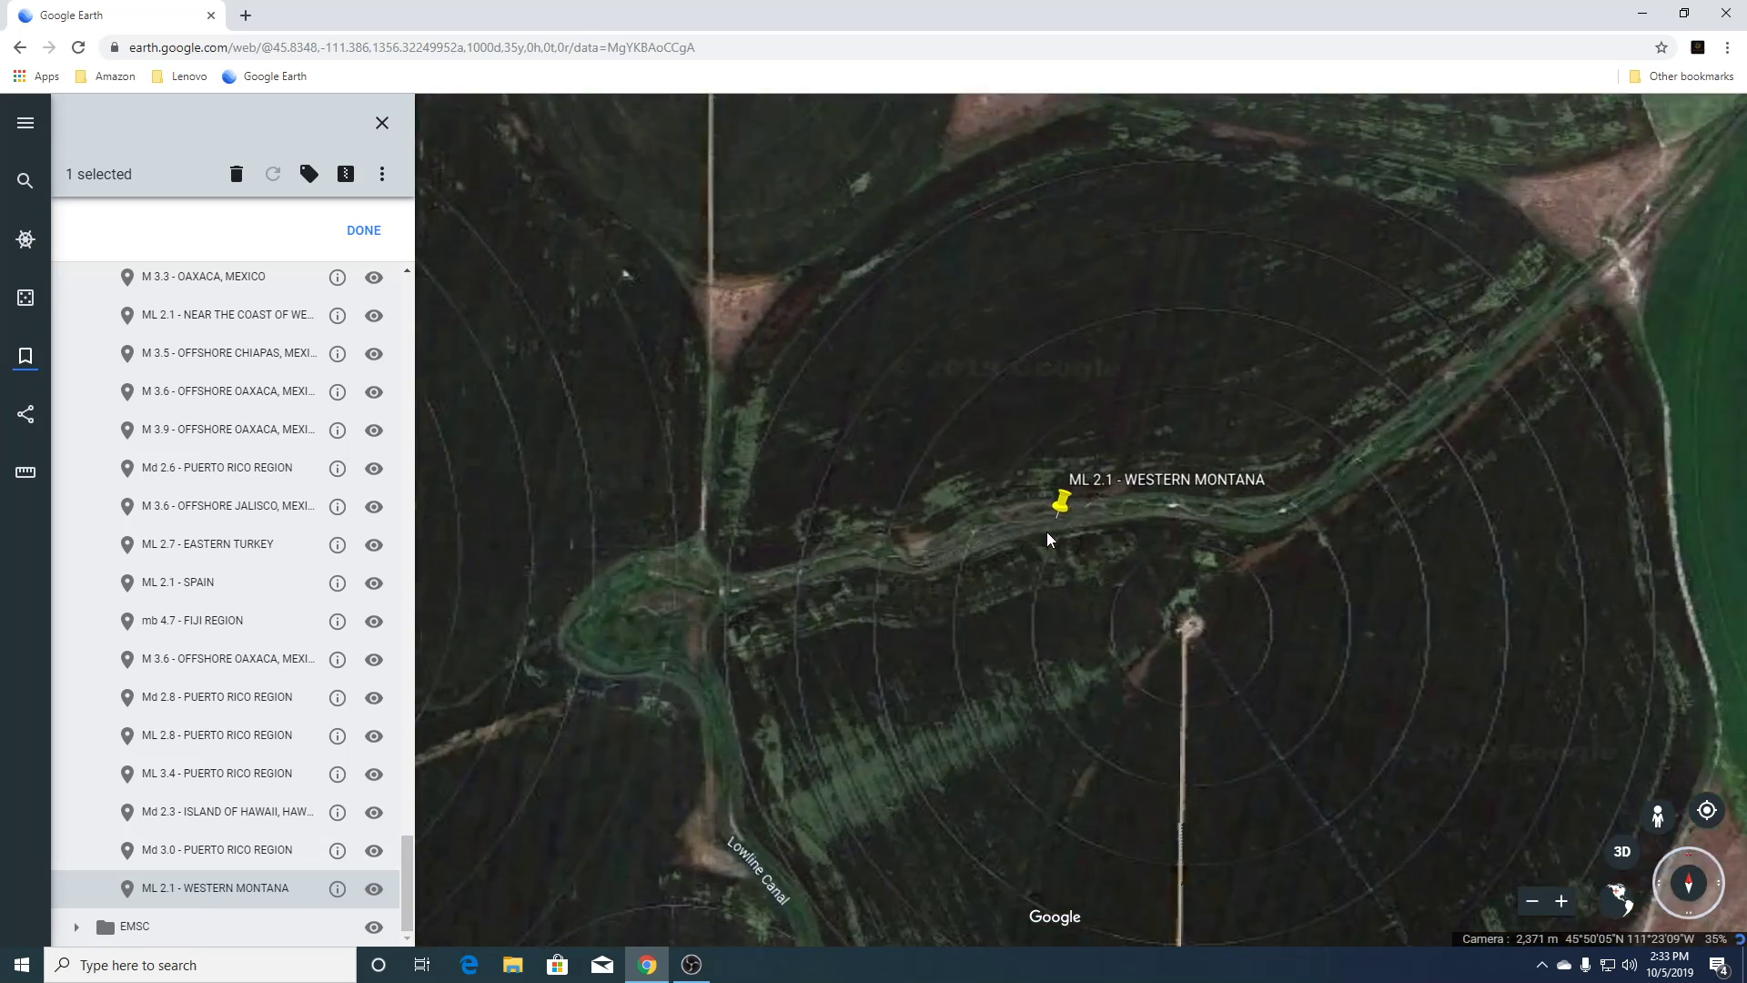
scroll(1256, 657, up, 3)
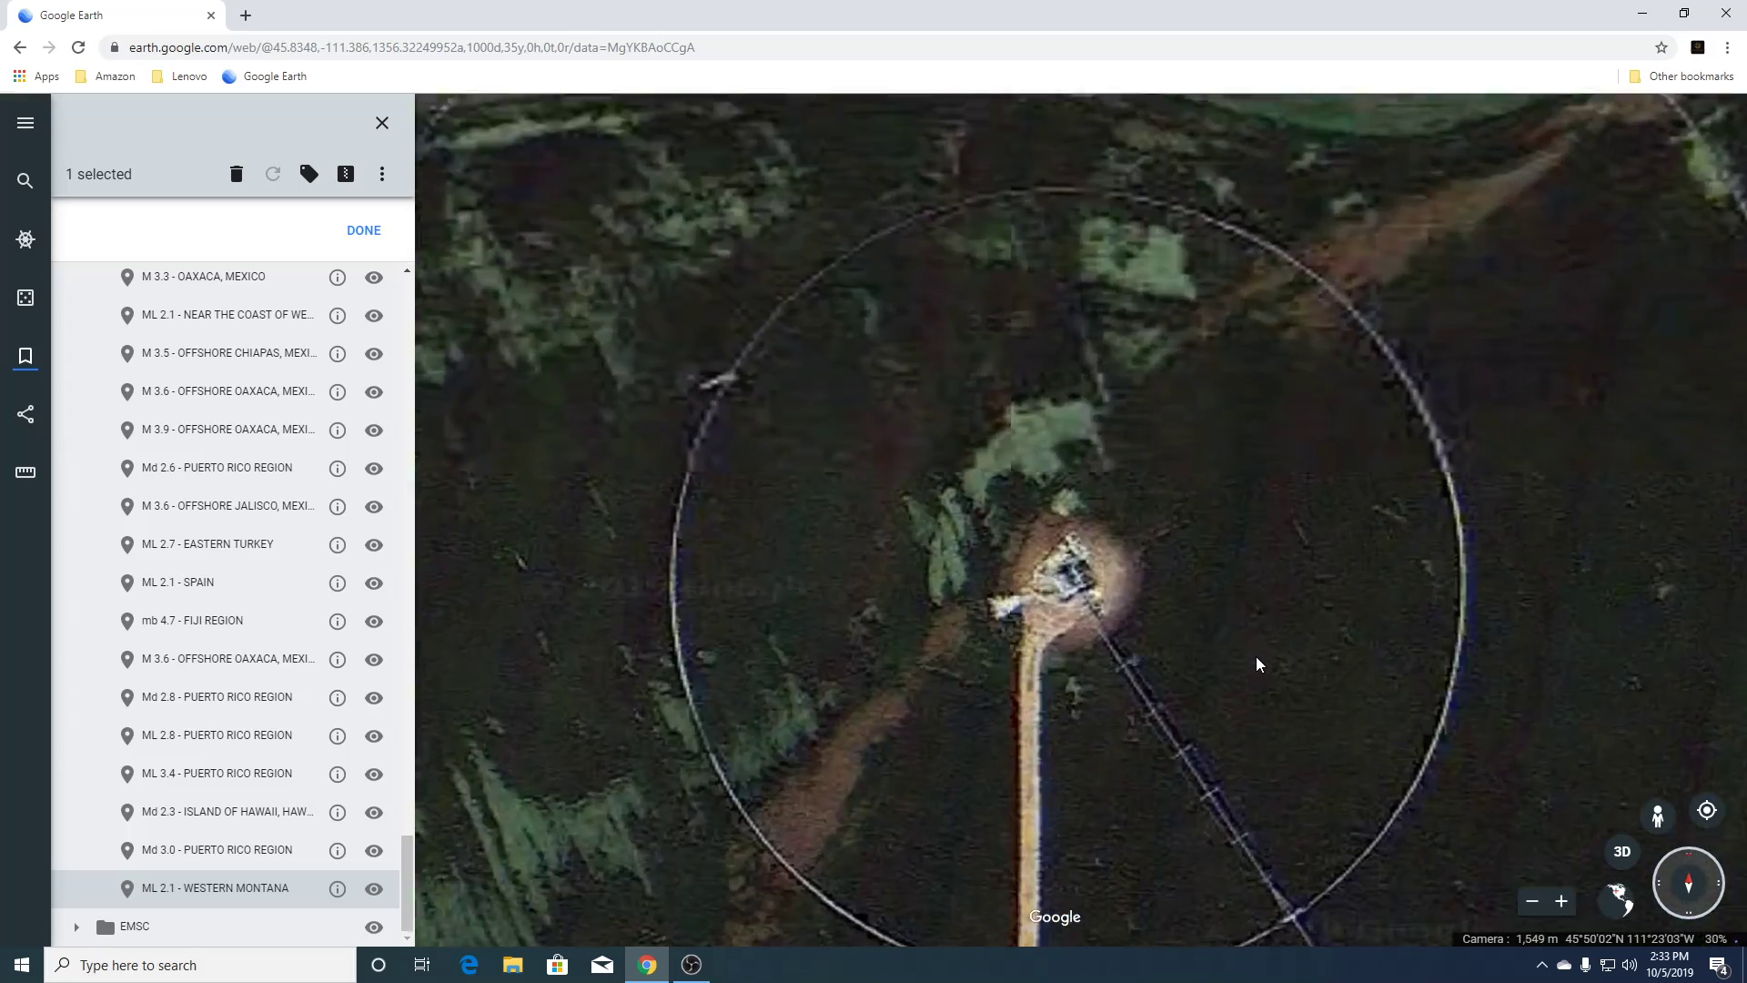
scroll(1255, 657, up, 3)
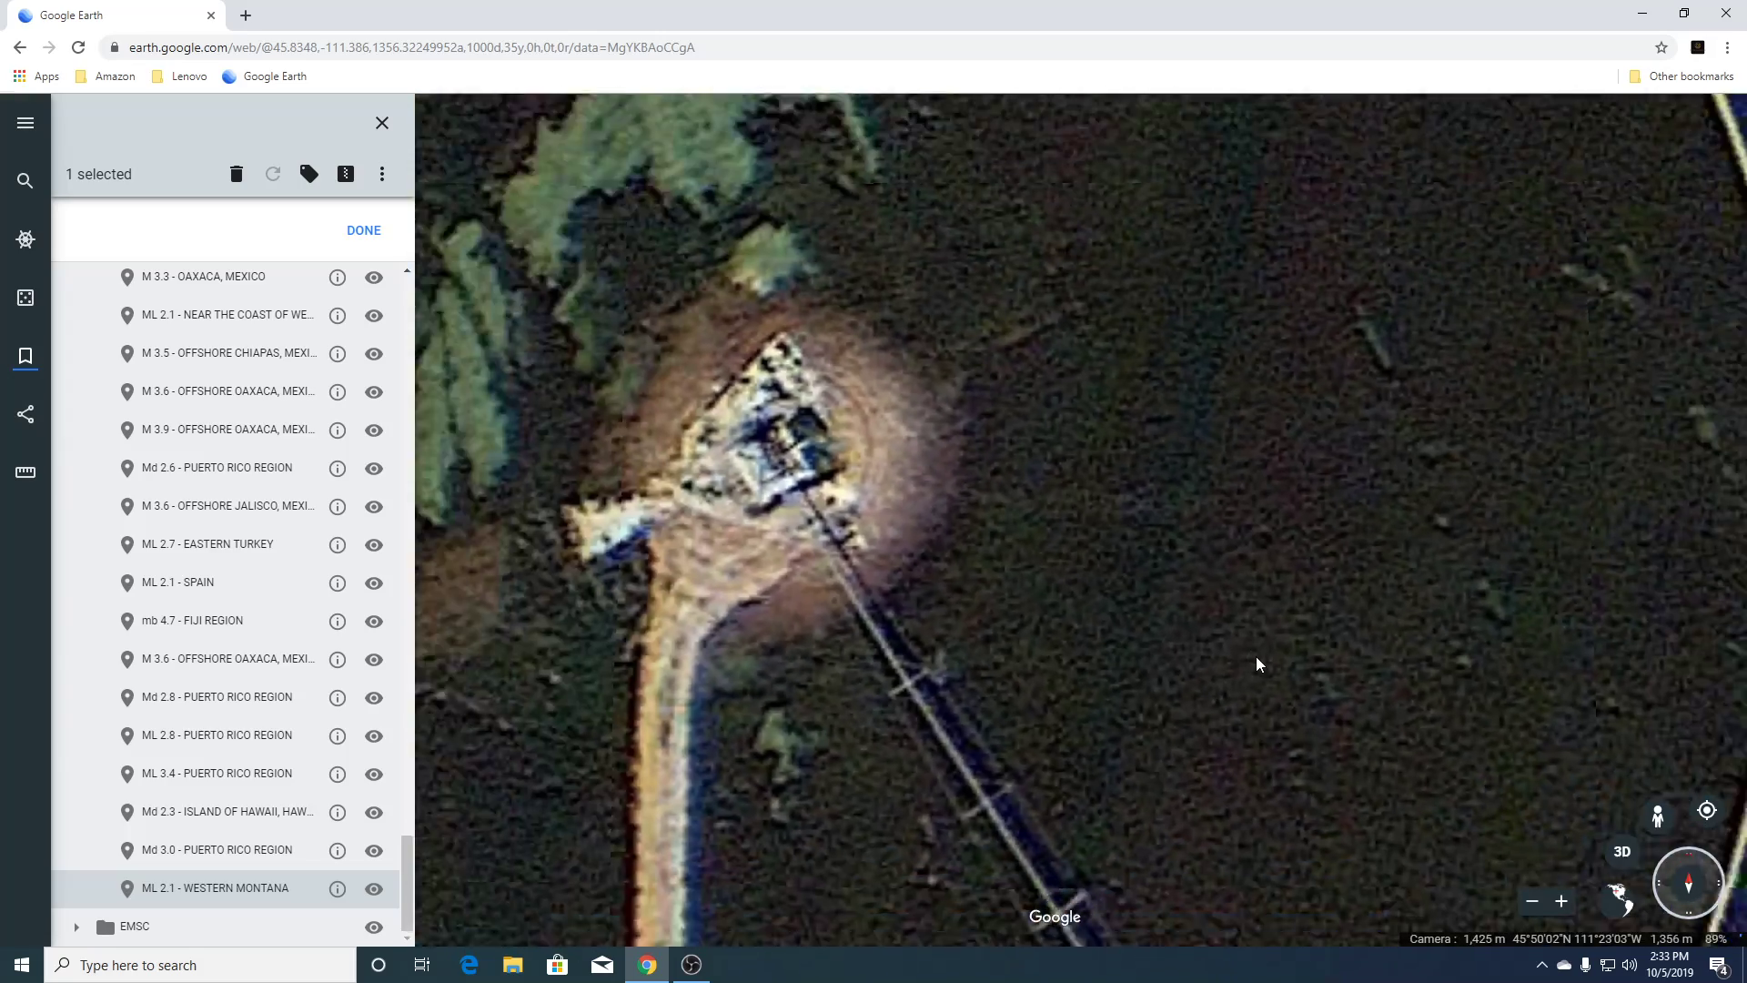
scroll(1256, 657, down, 5)
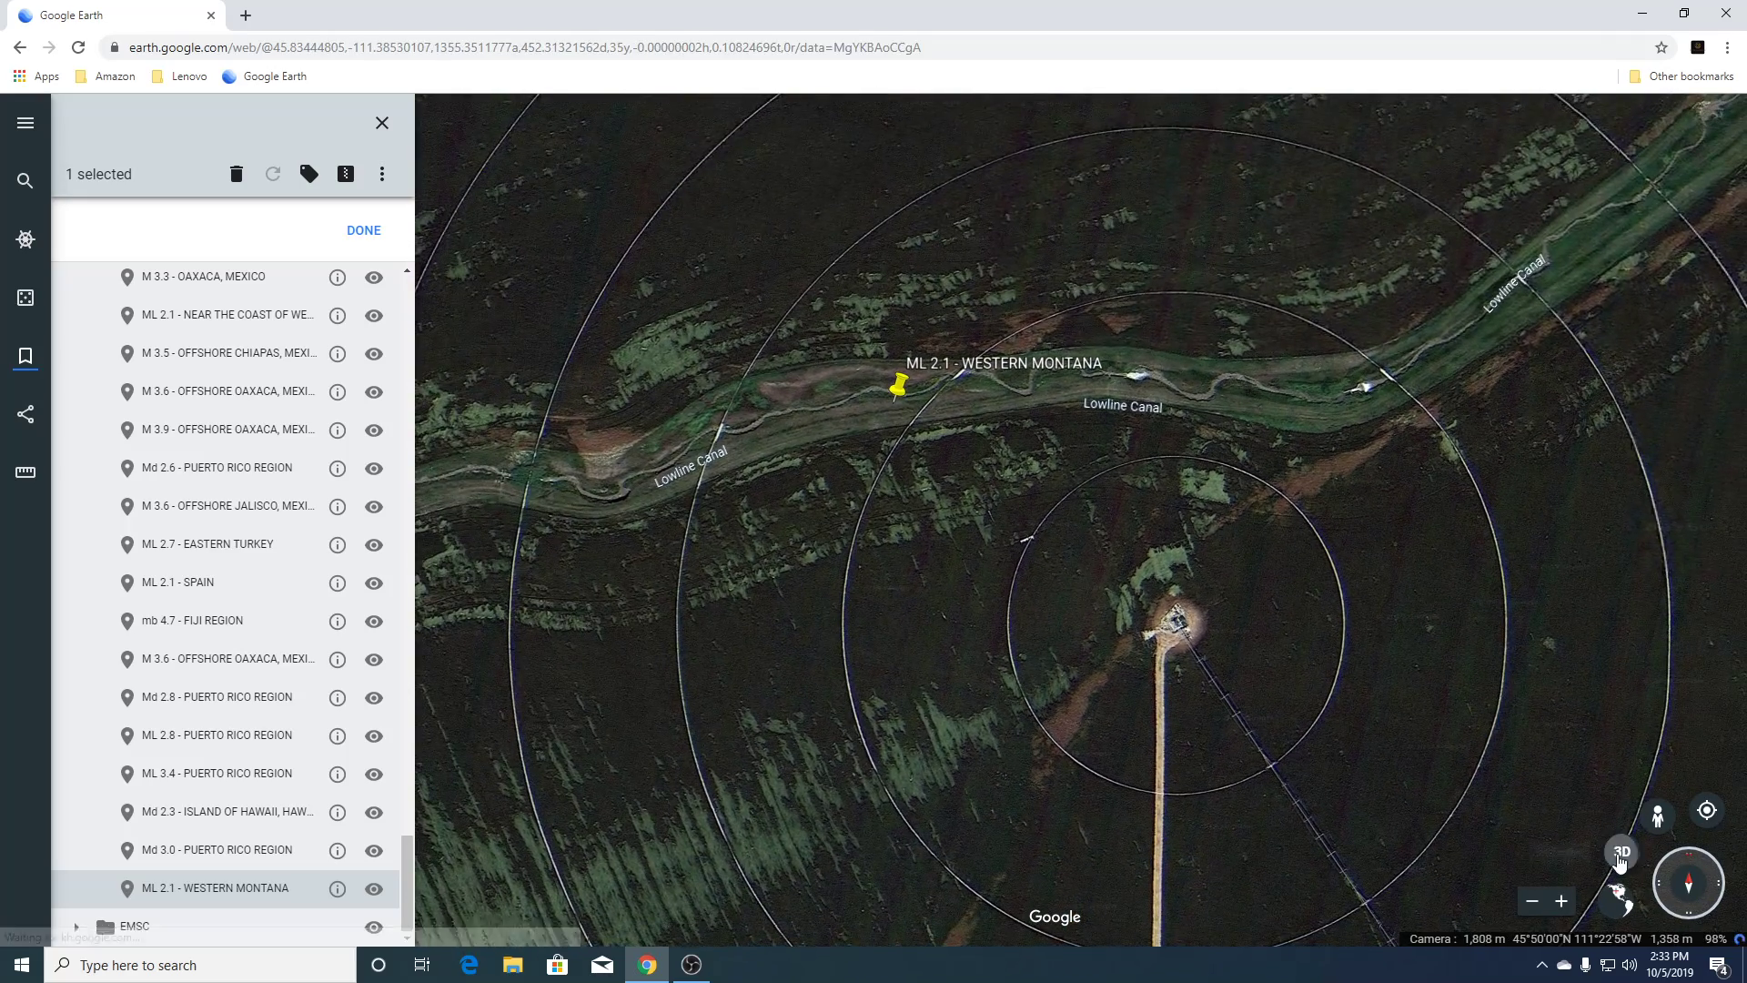
click(1621, 856)
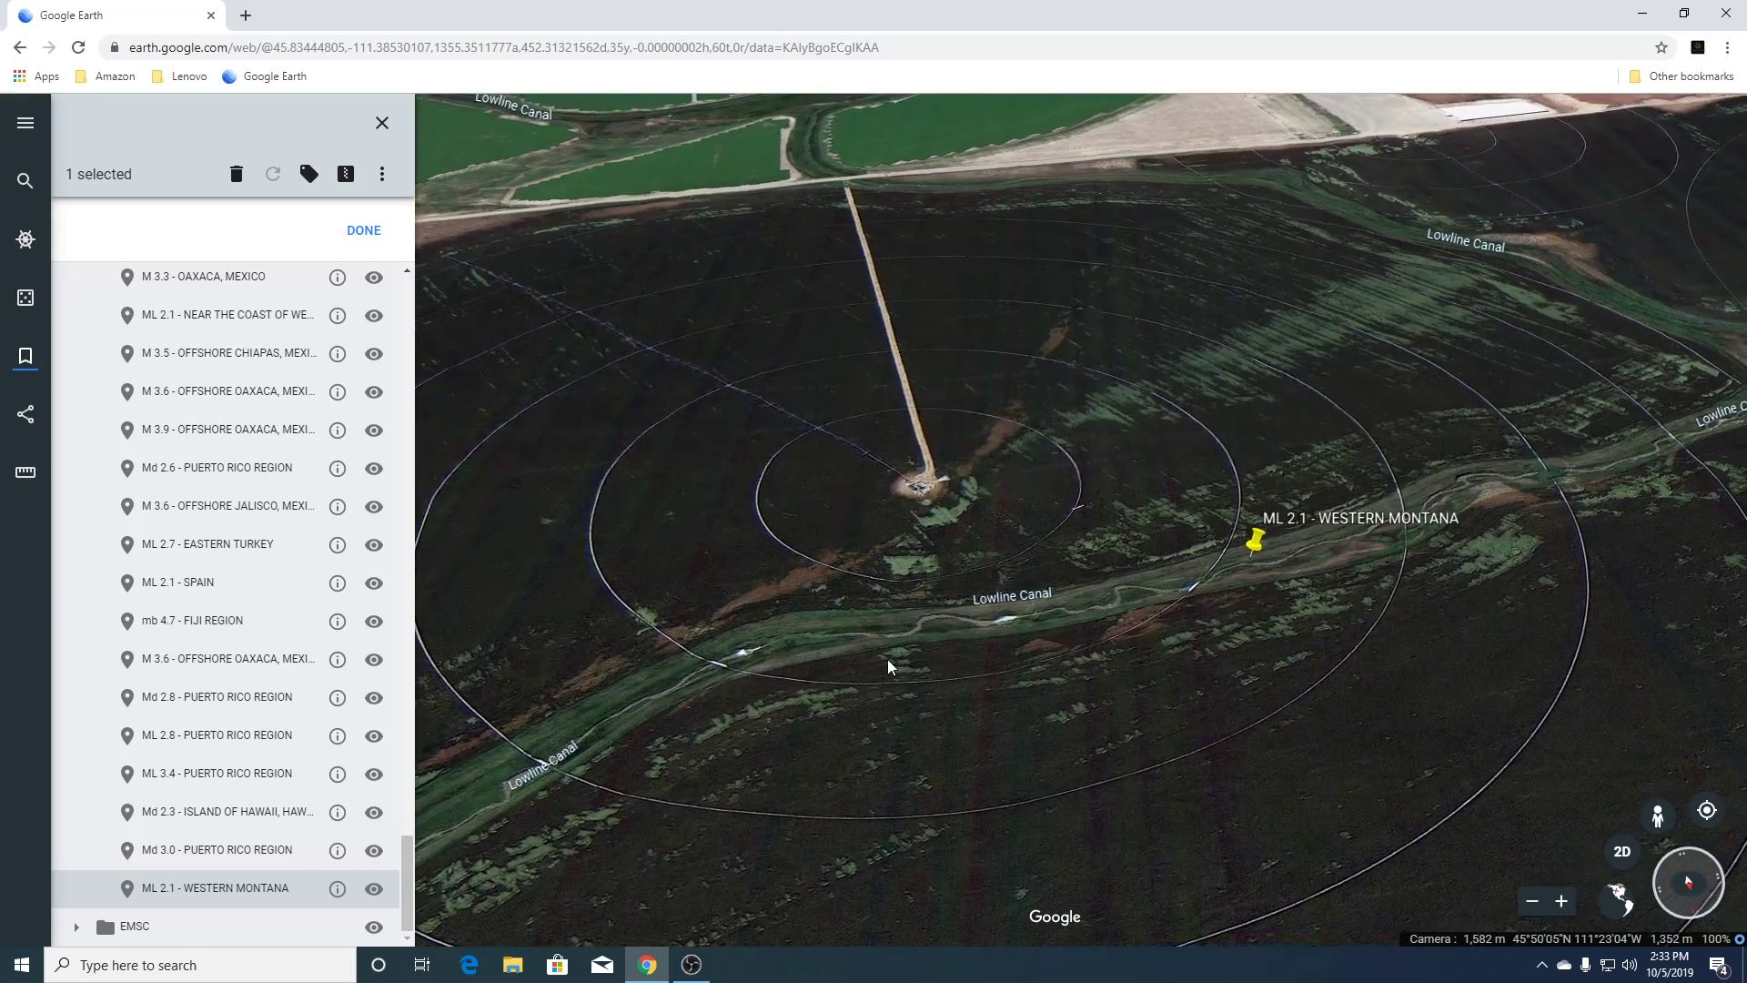
Examine the wider terrain around the Western Montana epicenter in 3D, from the surrounding farmland and Madison River out to Bozeman and the mountain ranges.
scroll(887, 658, down, 5)
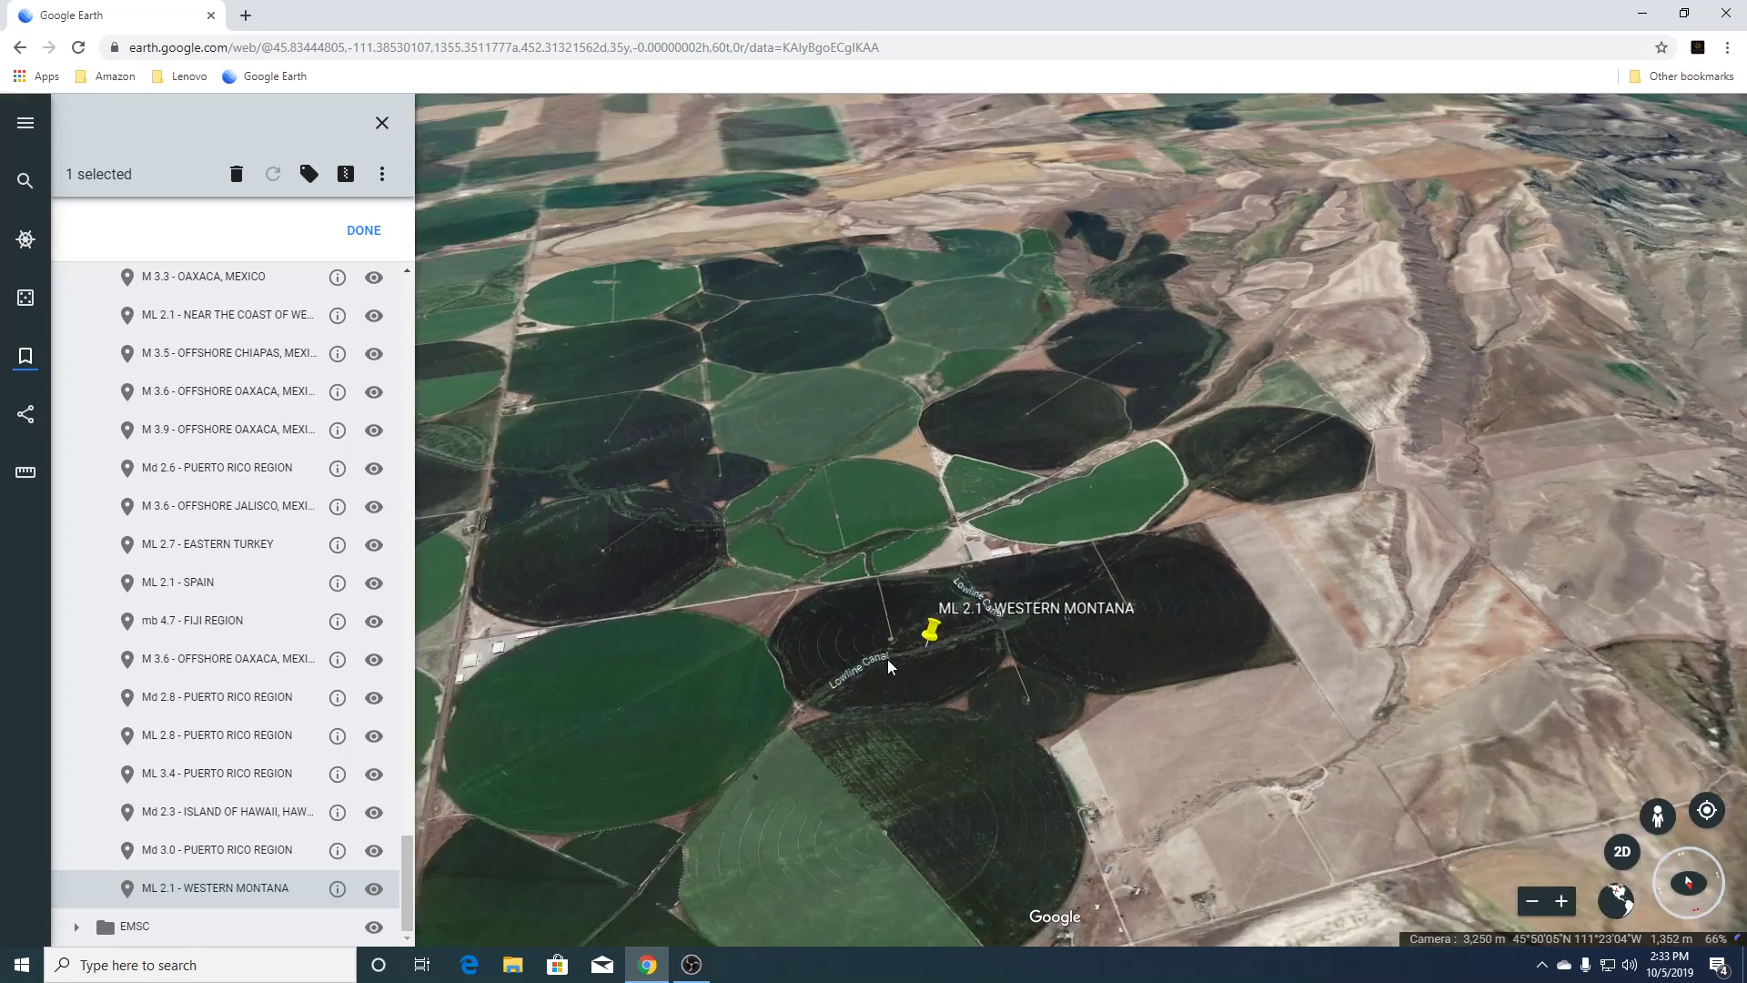
scroll(888, 664, down, 5)
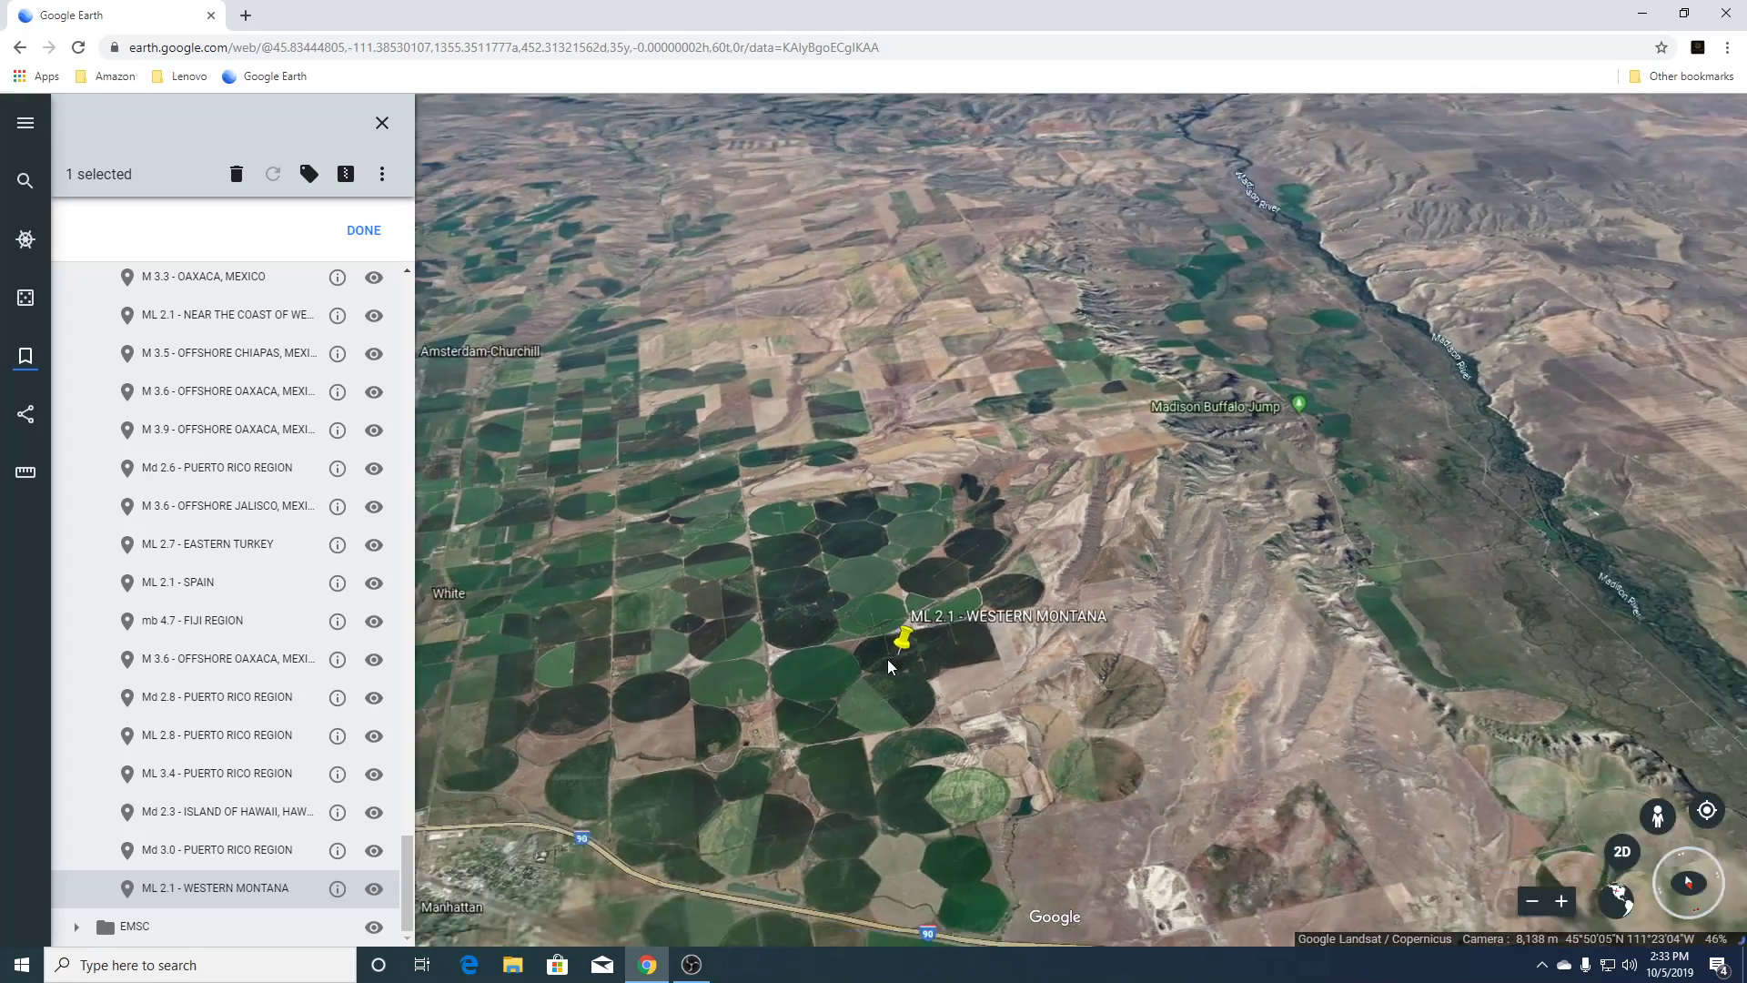
scroll(887, 659, down, 2)
scroll(887, 659, down, 3)
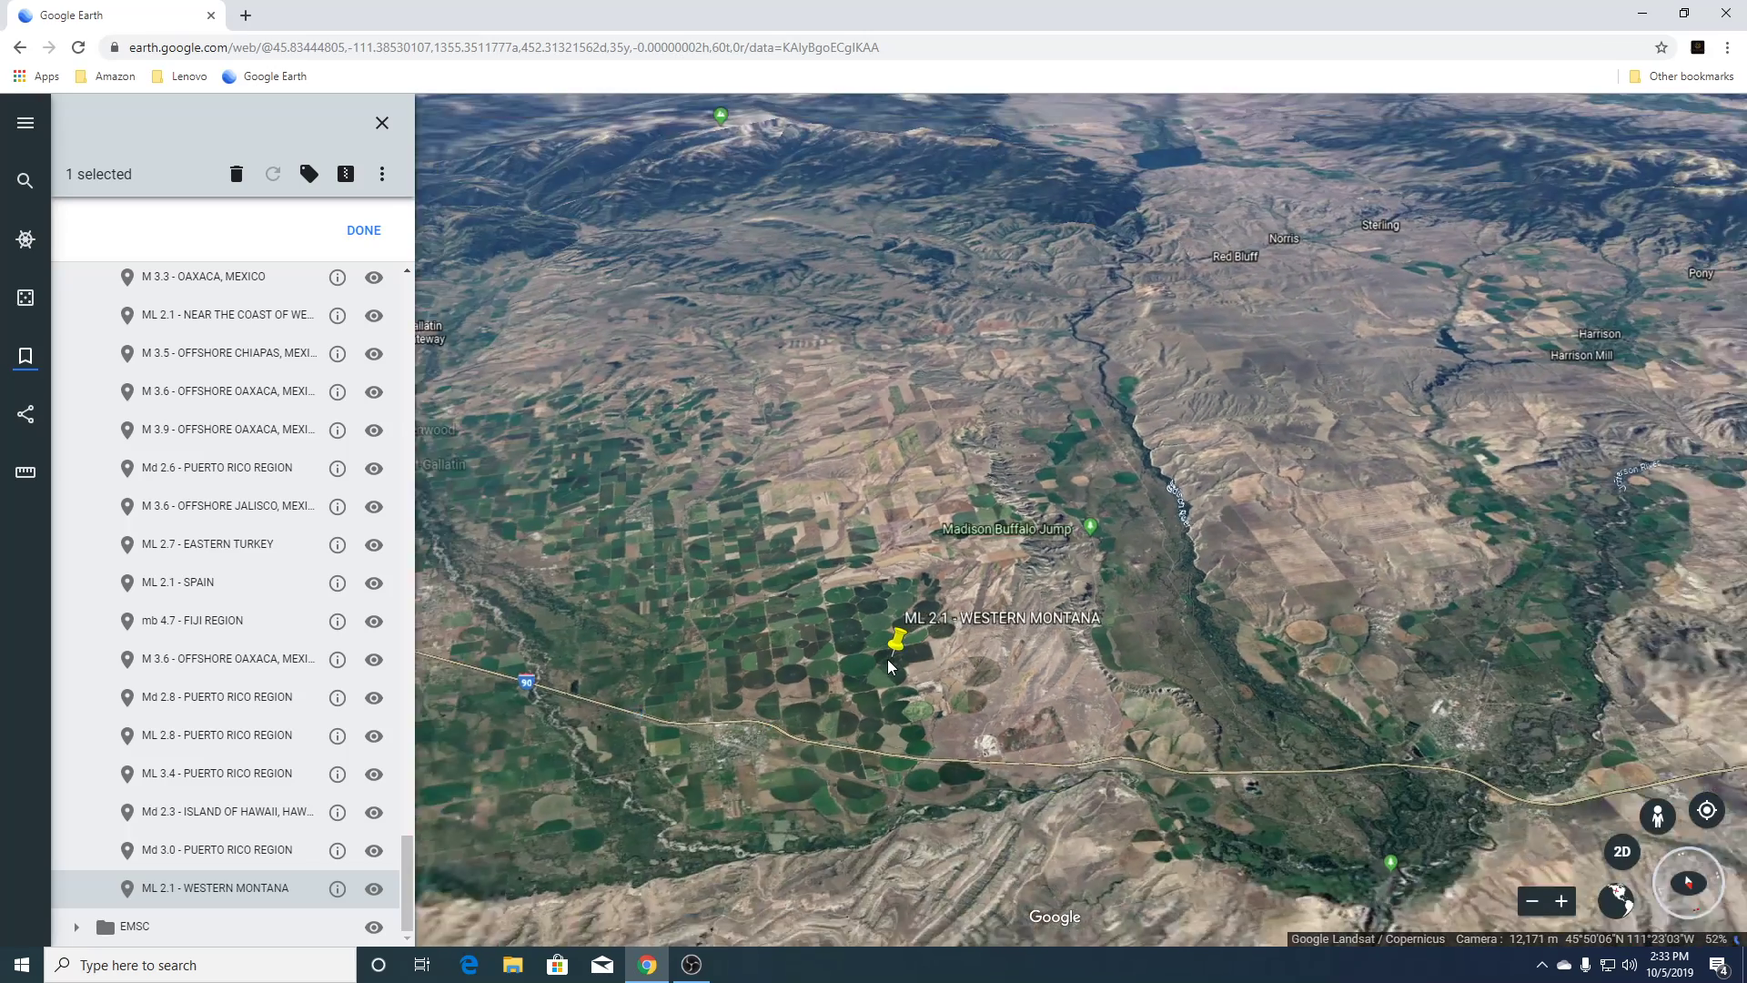
scroll(888, 665, down, 10)
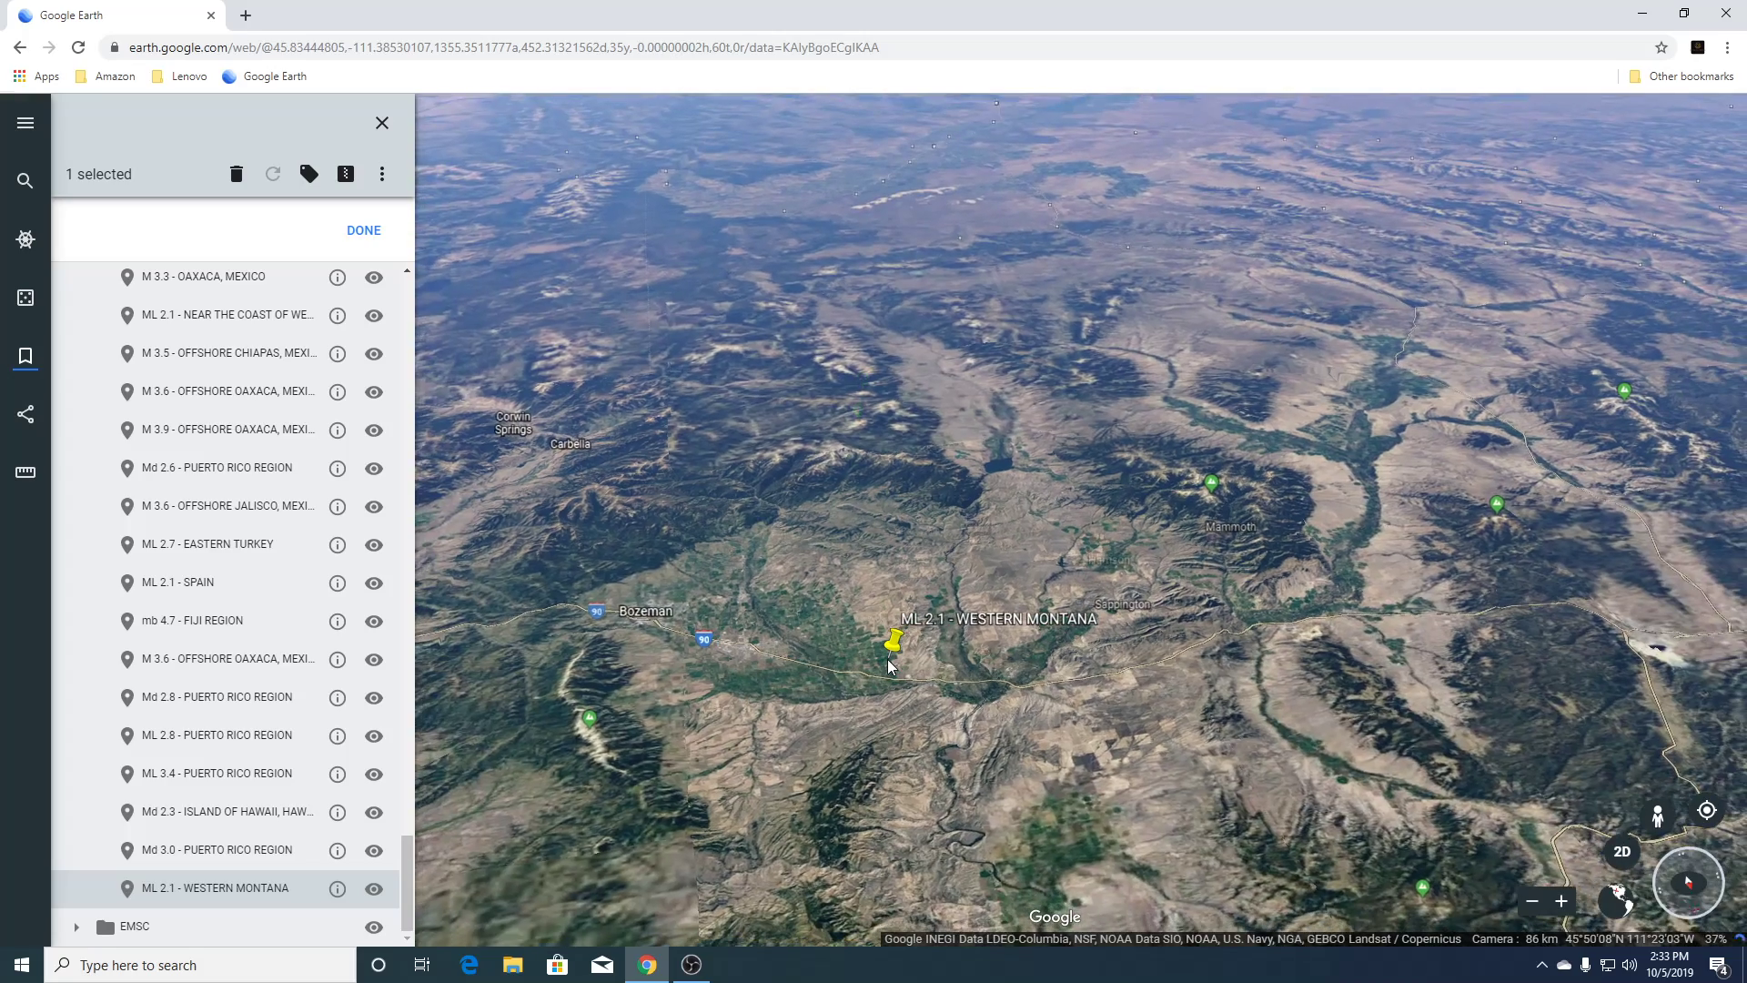
scroll(888, 664, down, 5)
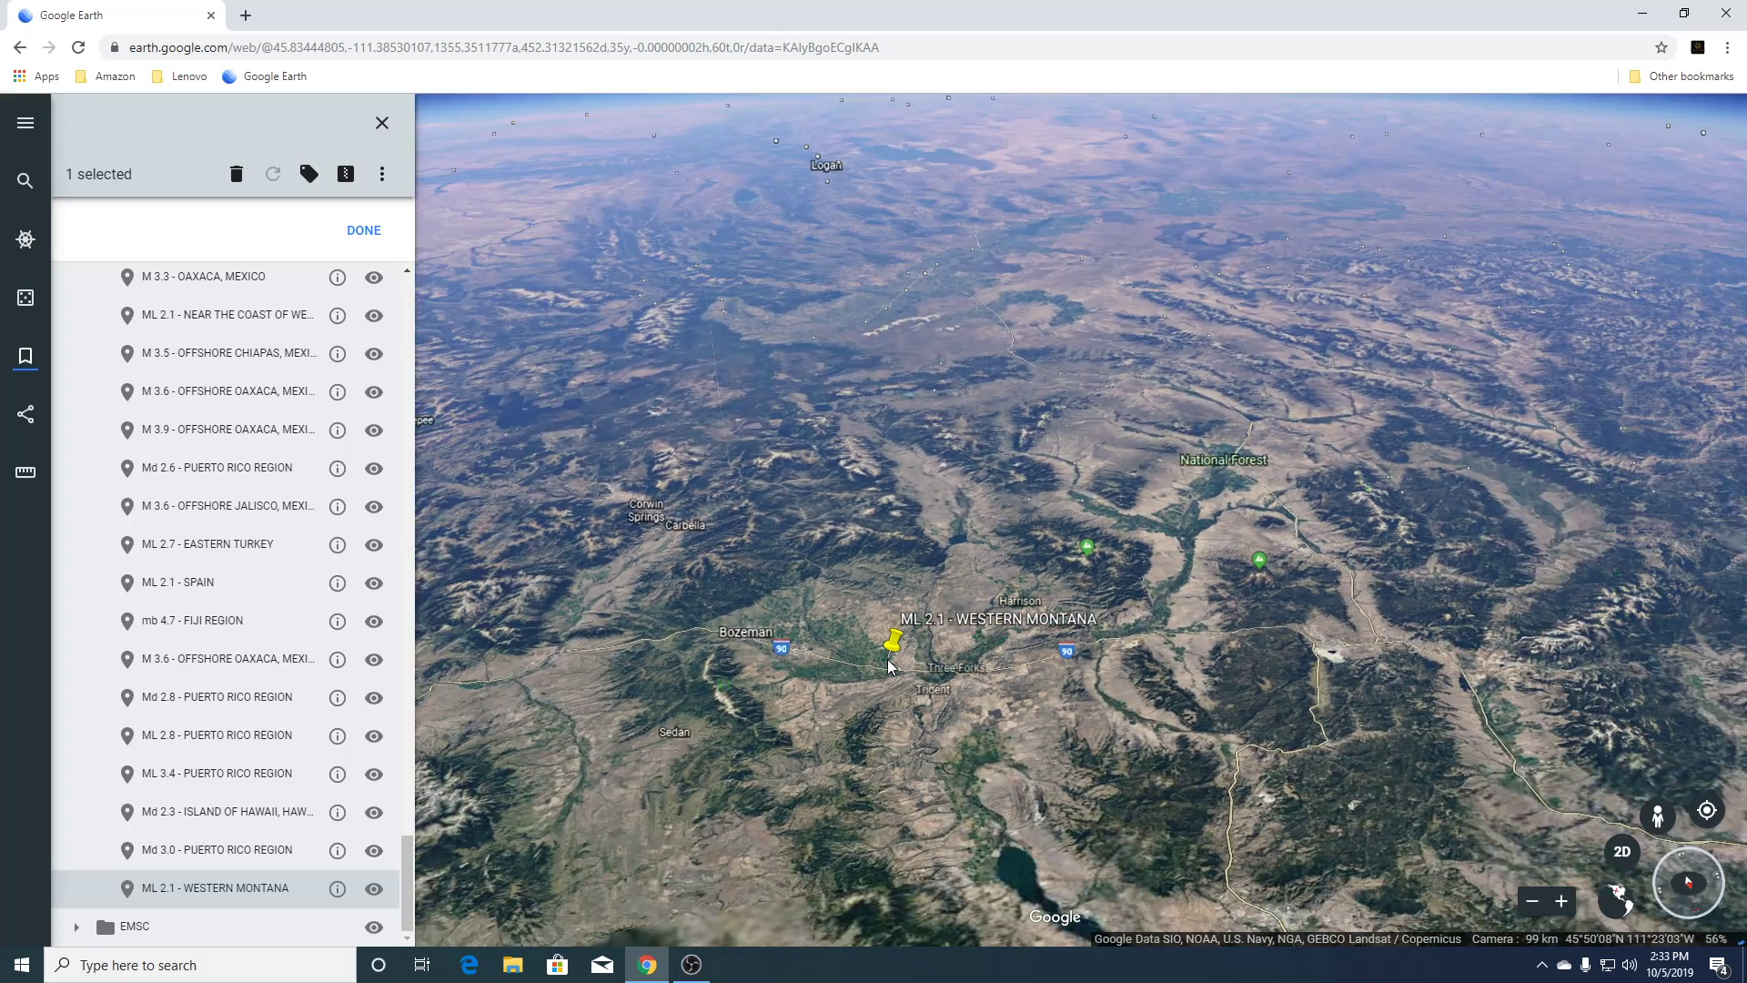